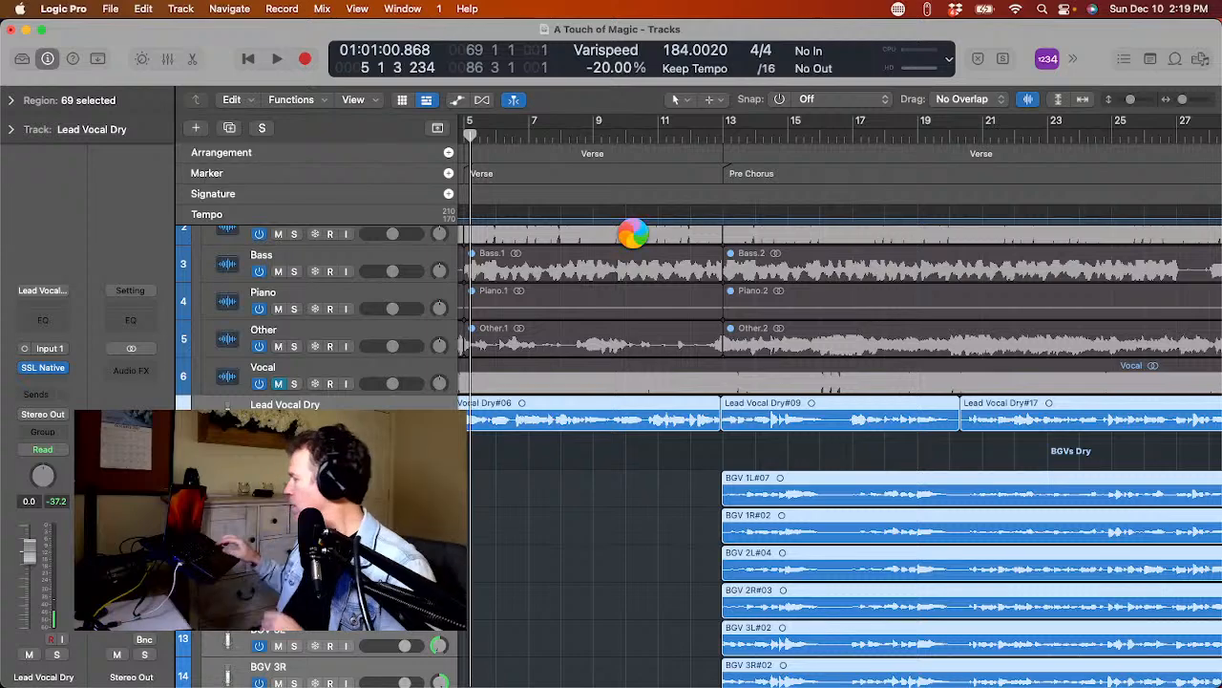
Switch from Logic Pro to the application launcher, search for "eu" and launch EuControl.
key(F4)
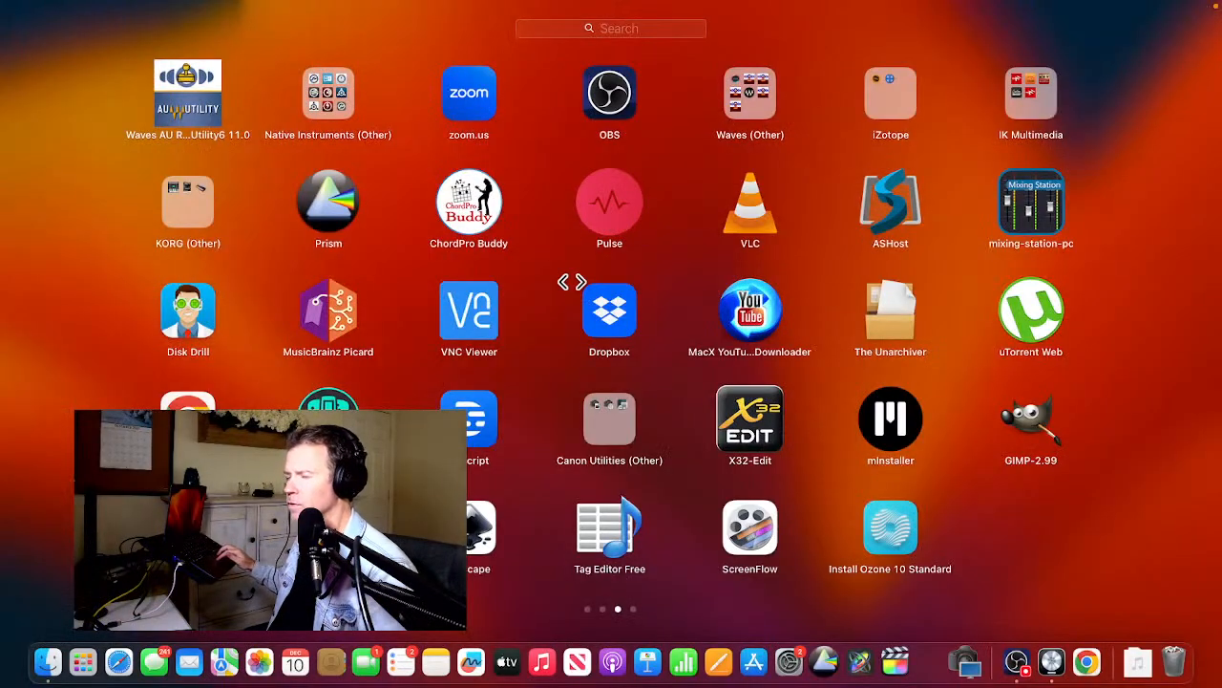
scroll(570, 279, right, 3)
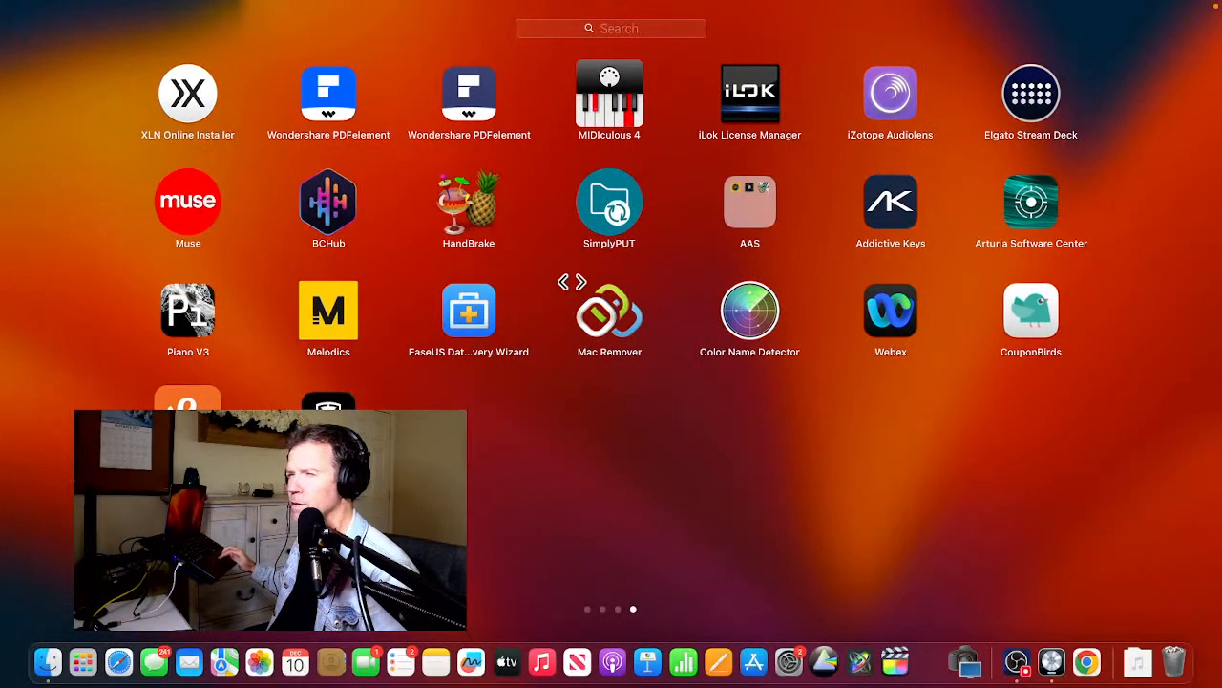
scroll(571, 282, left, 3)
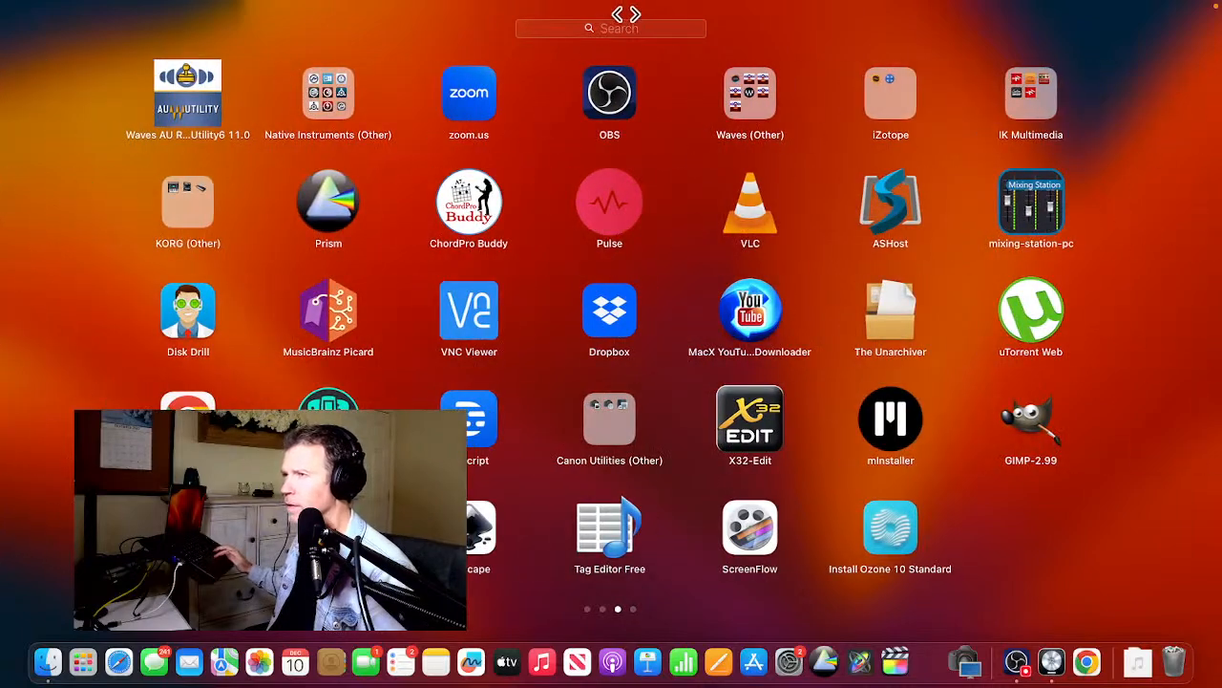
click(628, 28)
text(eu)
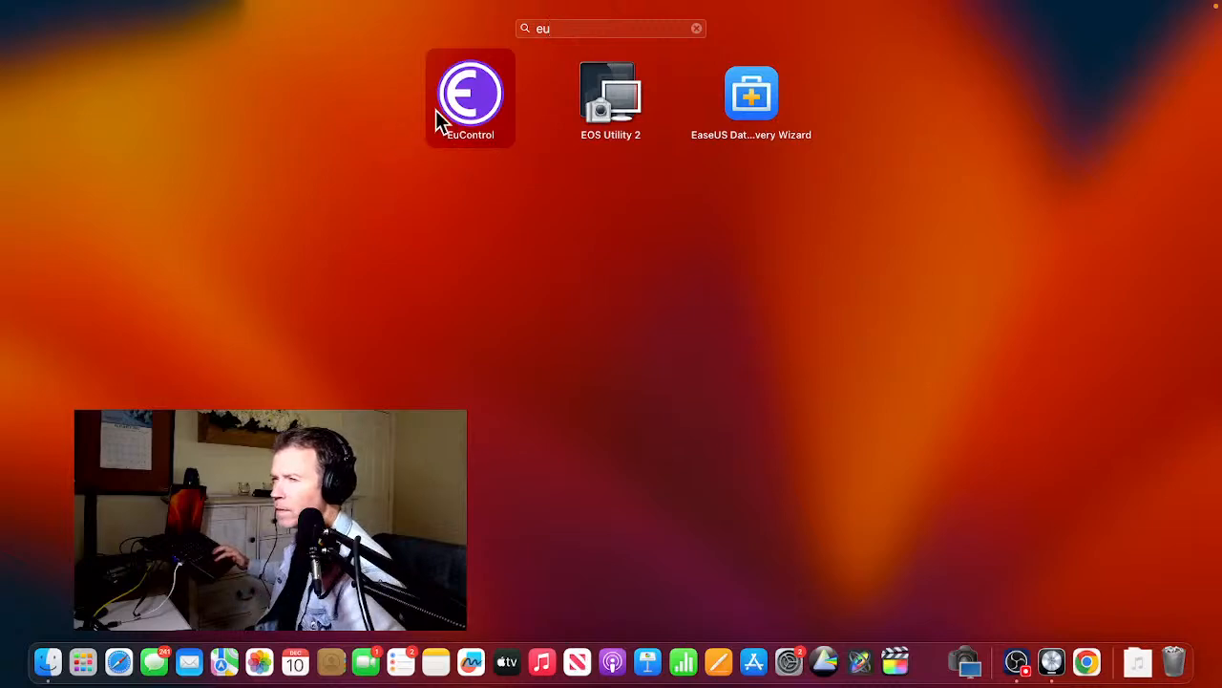
click(450, 97)
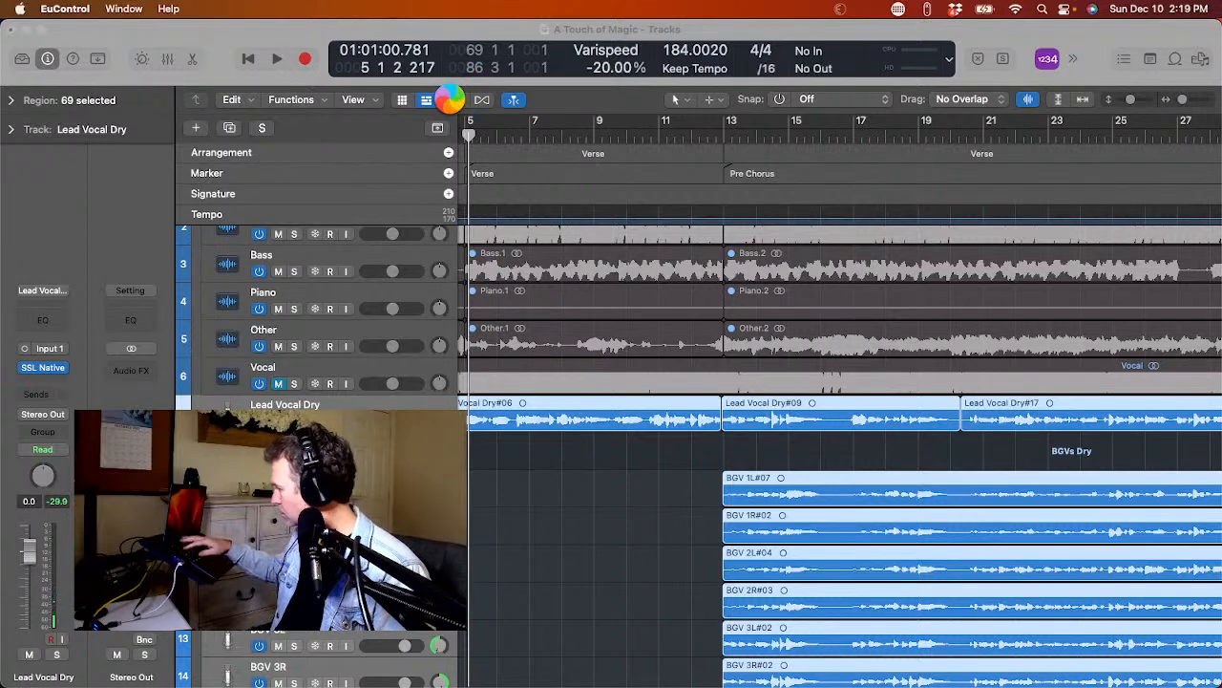
Switch back to Logic Pro and briefly test playback at the start of the verse.
key(super+Tab)
key(super+Tab)
key(super+Tab)
key(super+Tab)
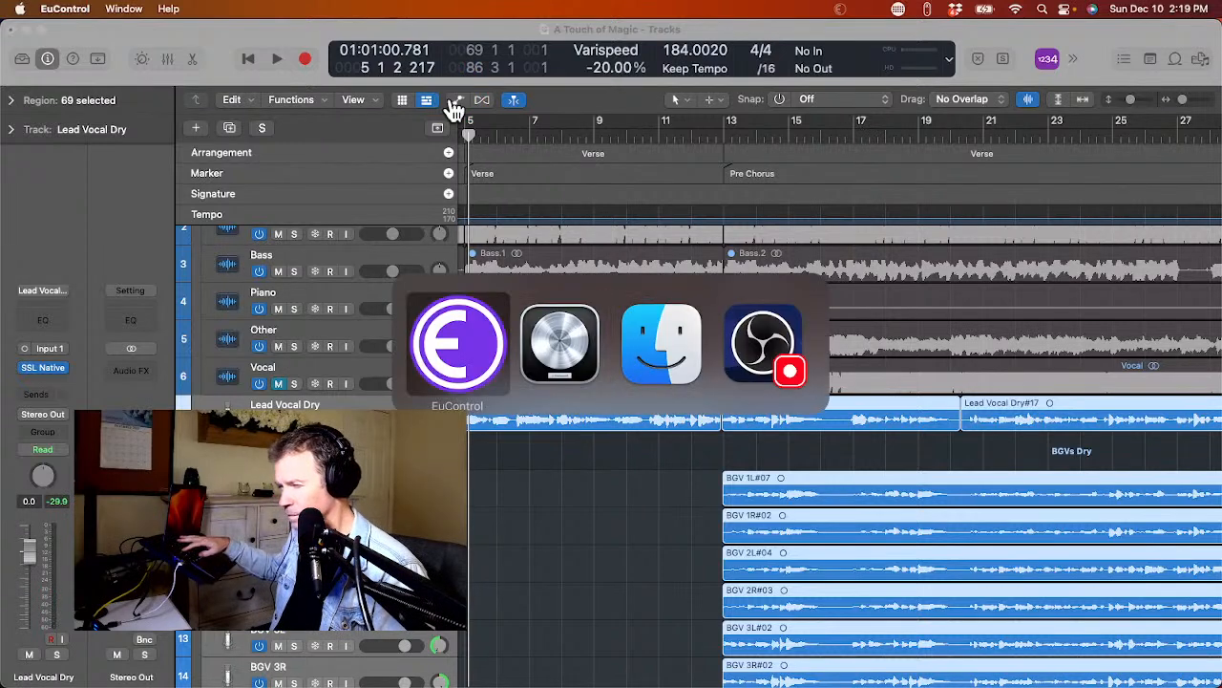
key(super+Tab)
key(super+Tab)
key(super+Tab)
key(super+Tab)
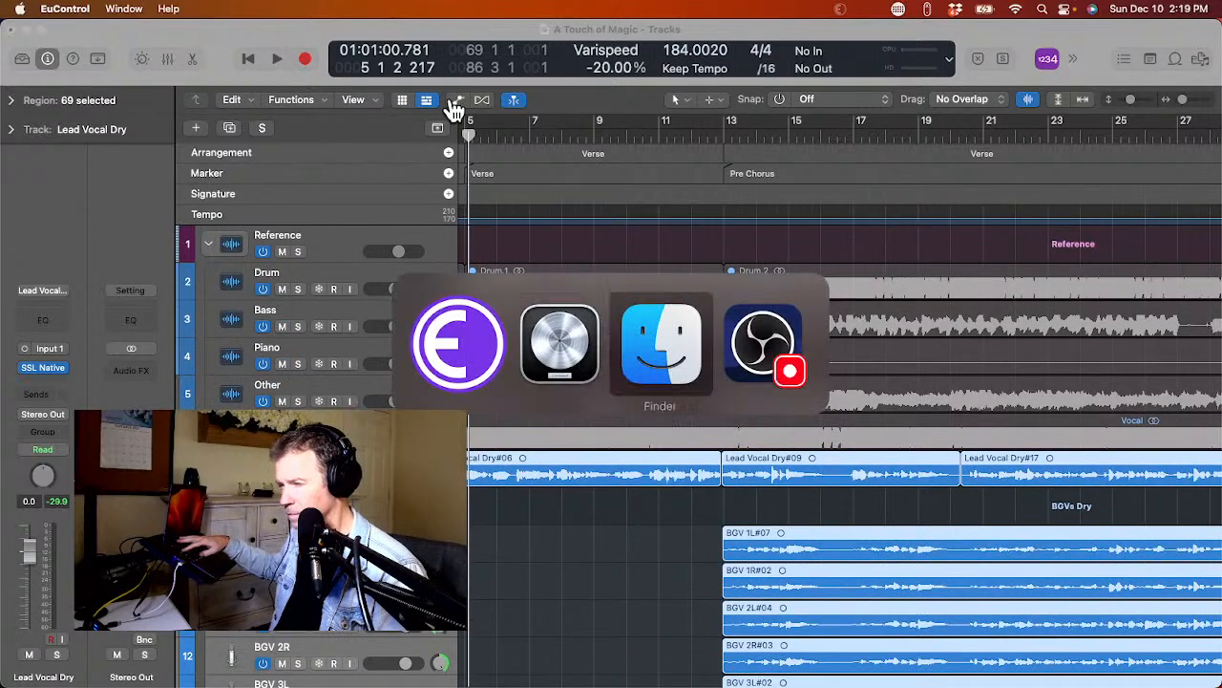
key(super+Tab)
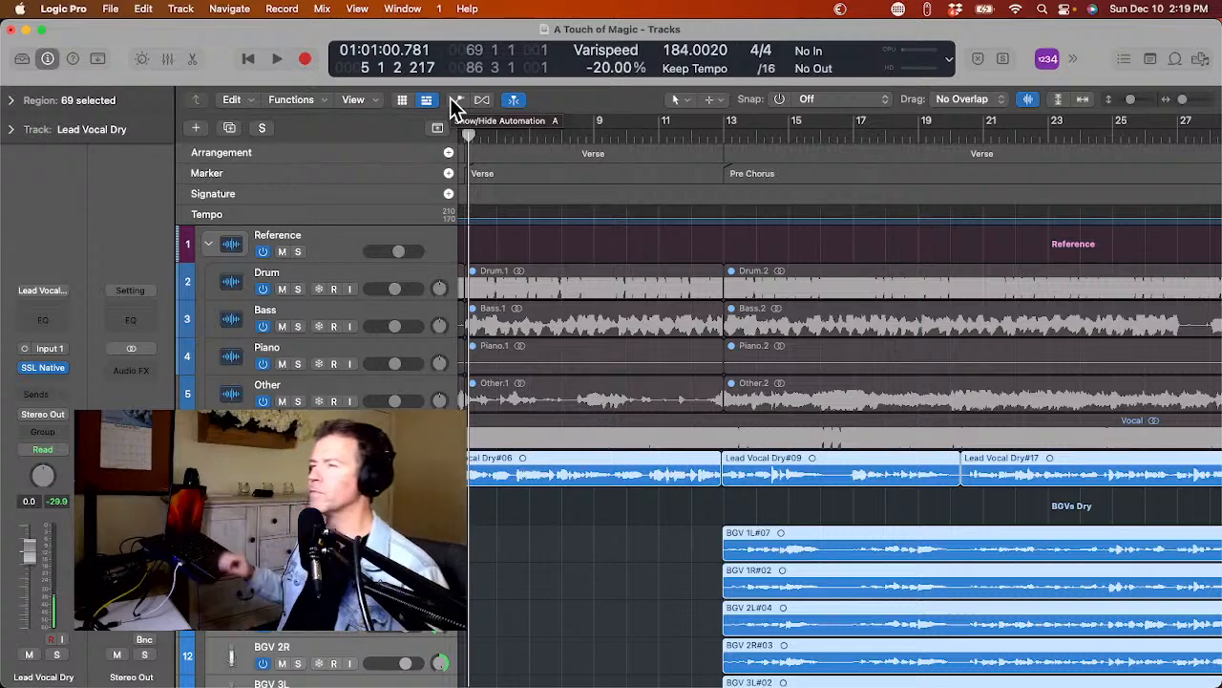
key(space)
key(space)
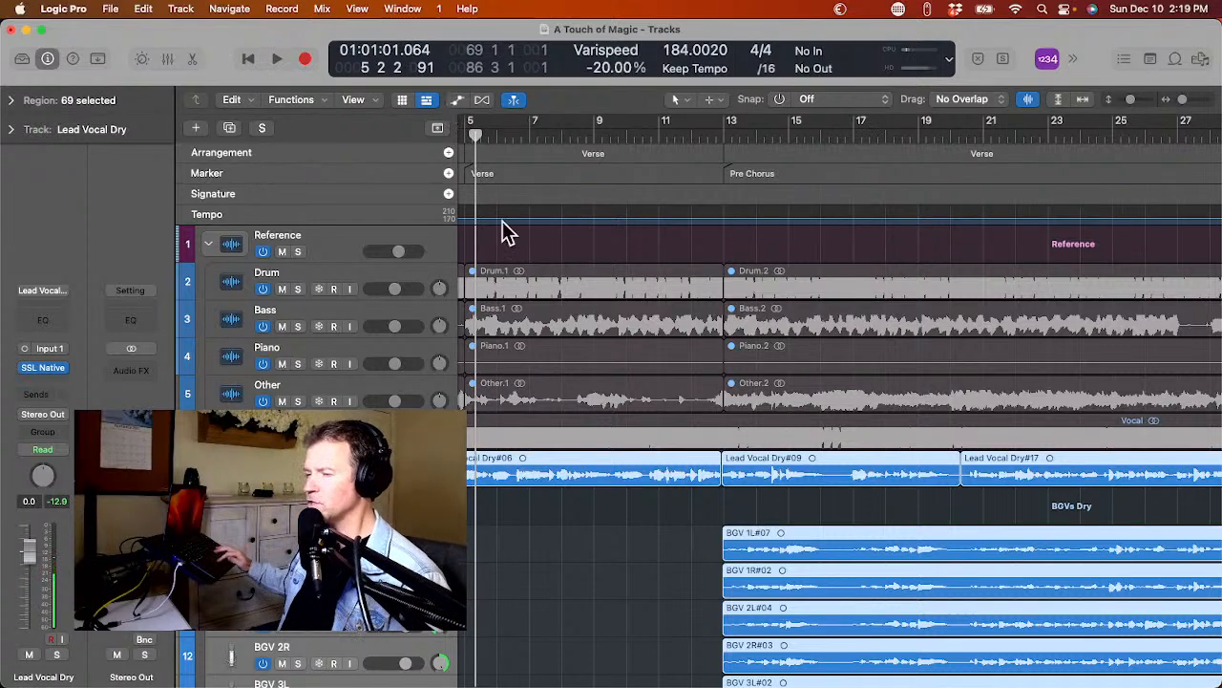
Collapse the Reference track stack and hide it from the track list.
scroll(511, 262, left, 5)
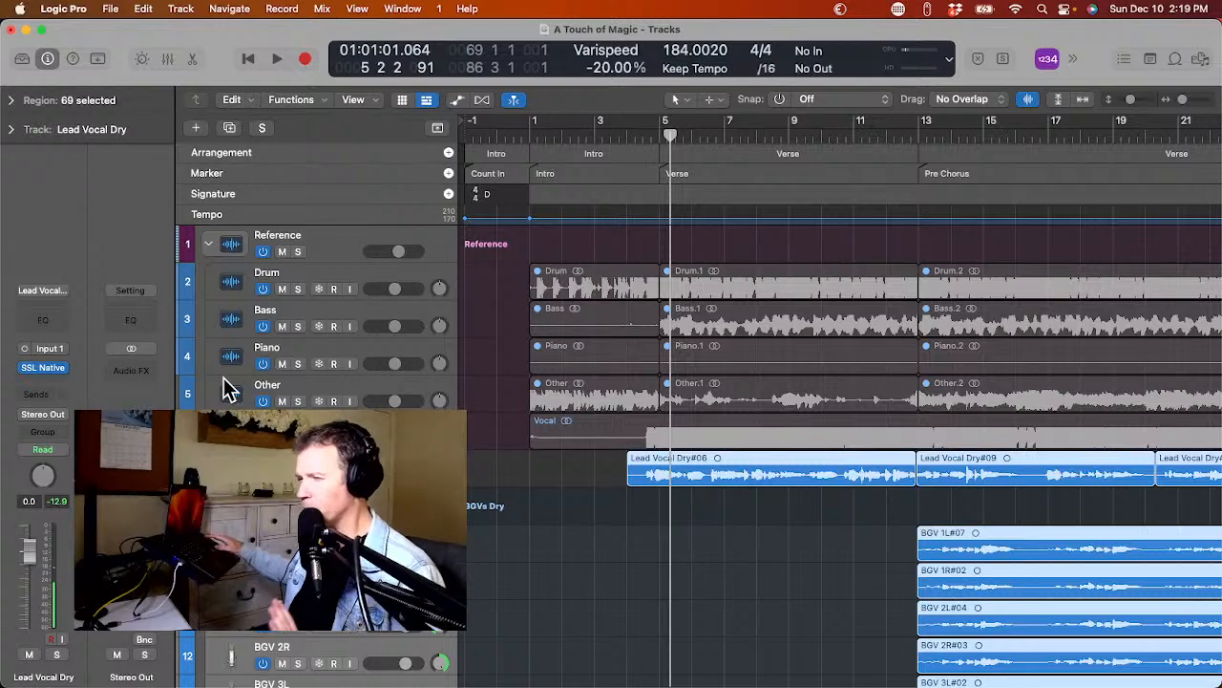
click(210, 242)
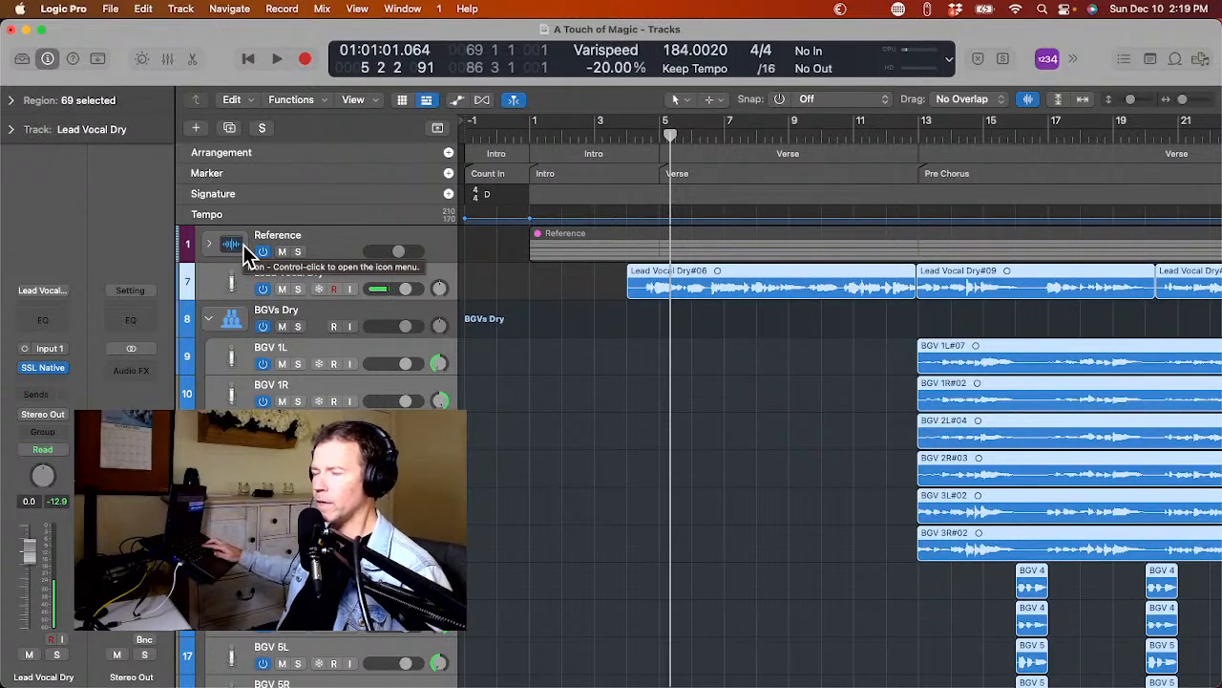
key(h)
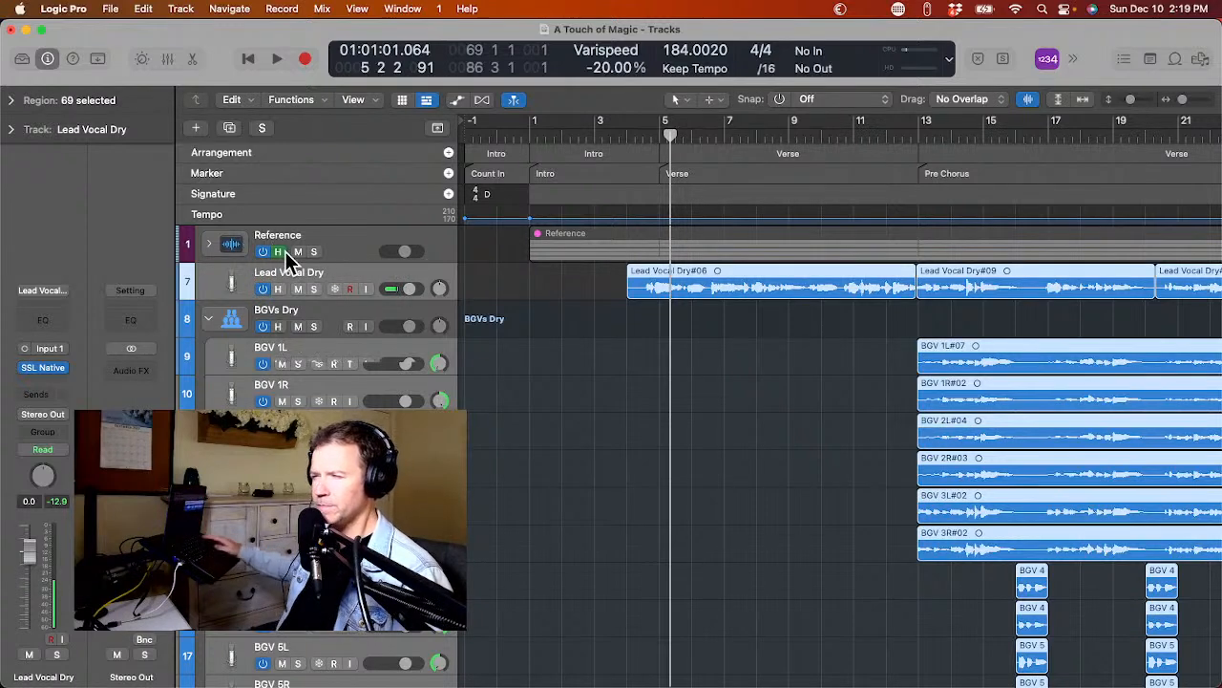
click(278, 251)
key(h)
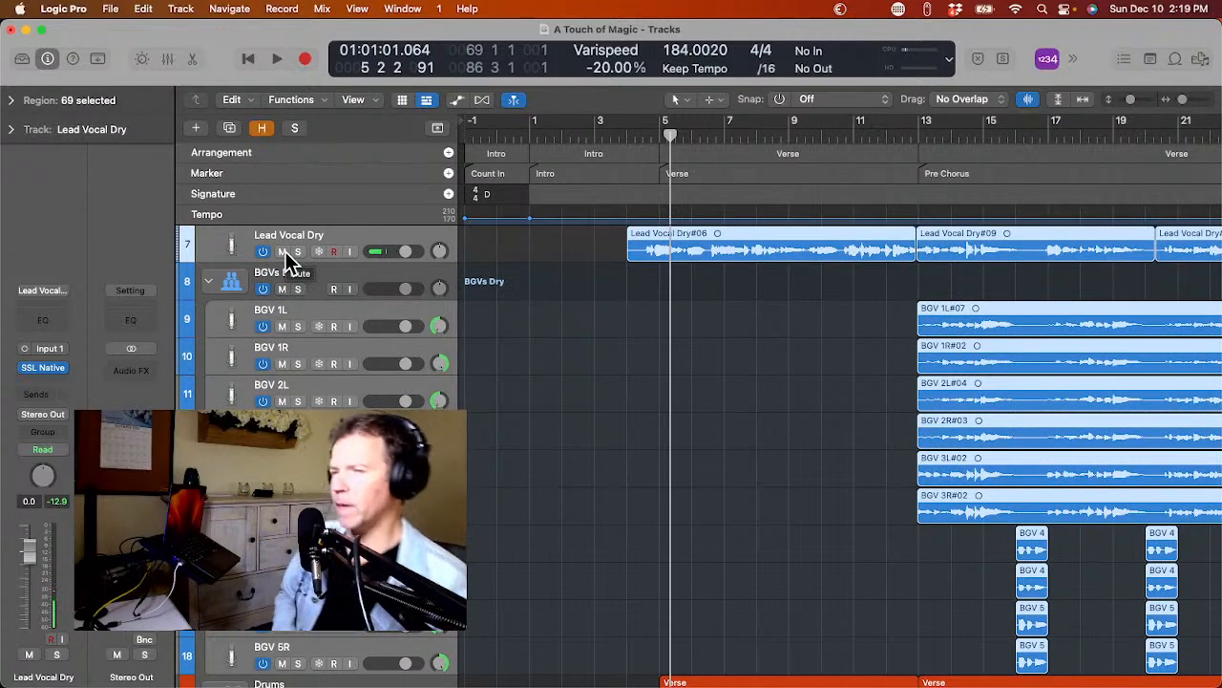
Select the BGVs Dry stack and play the project from bar 3 into the verse to hear the lead vocal.
click(349, 271)
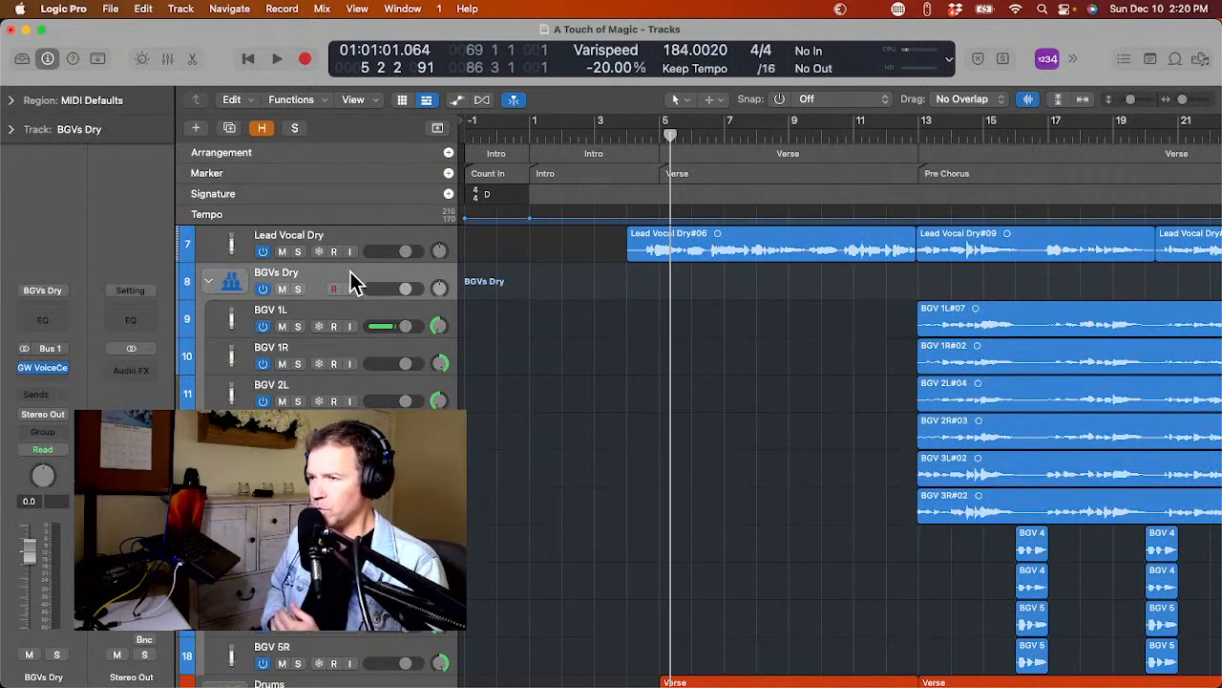
click(611, 131)
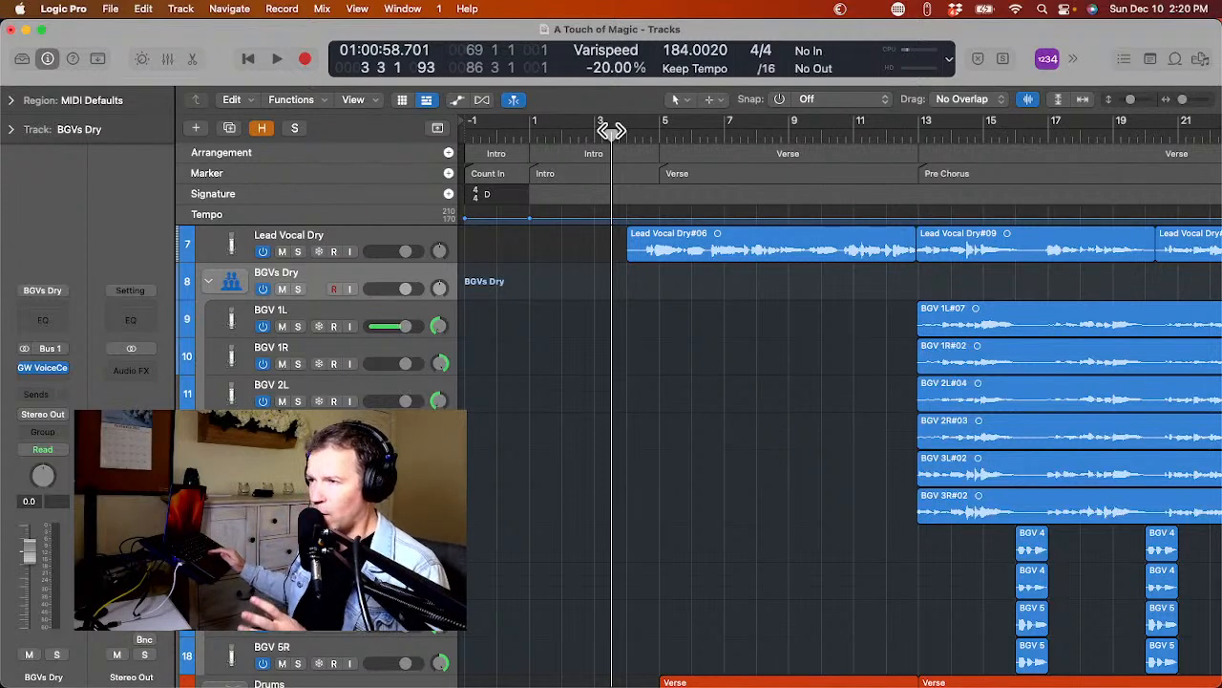
key(space)
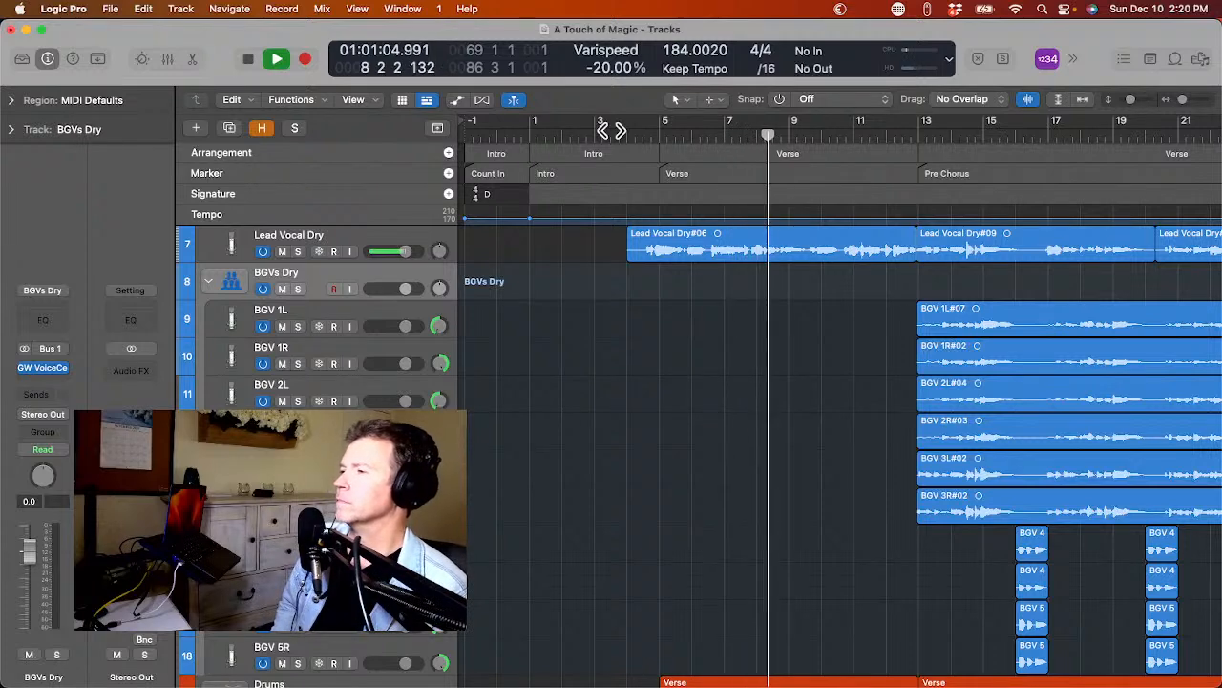
key(space)
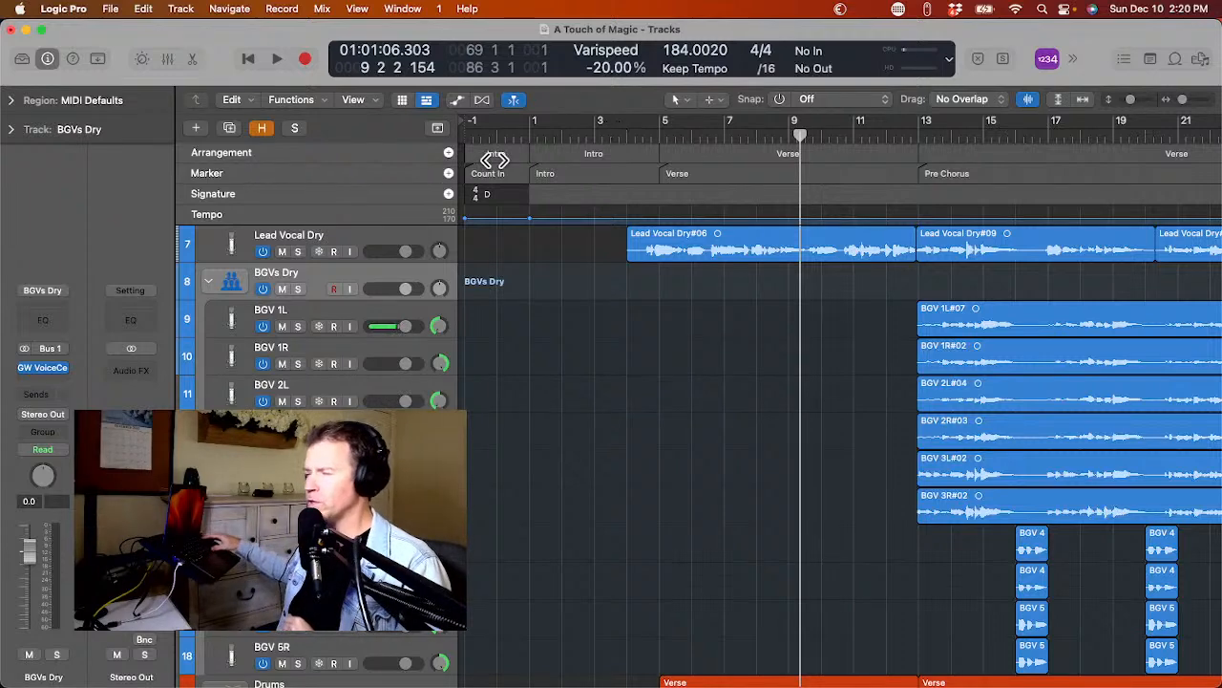
Collapse the BGVs Dry stack and rename the Lead Vocal Dry track as Lead Vocal.
click(208, 281)
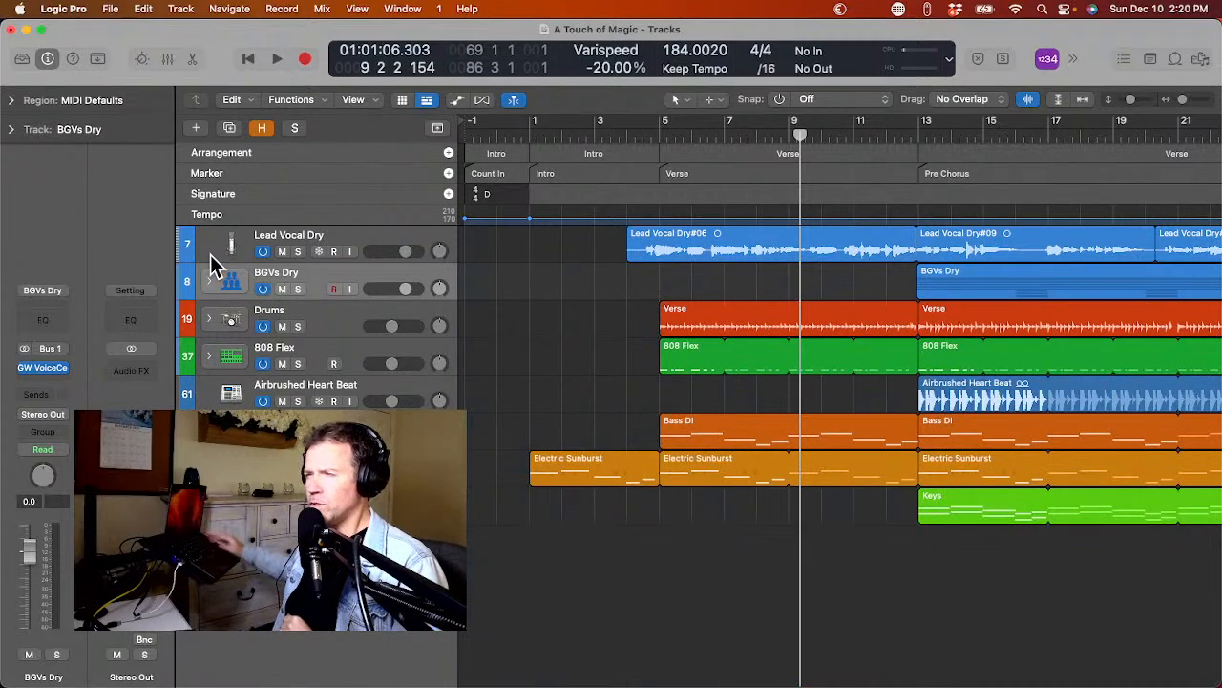
click(213, 251)
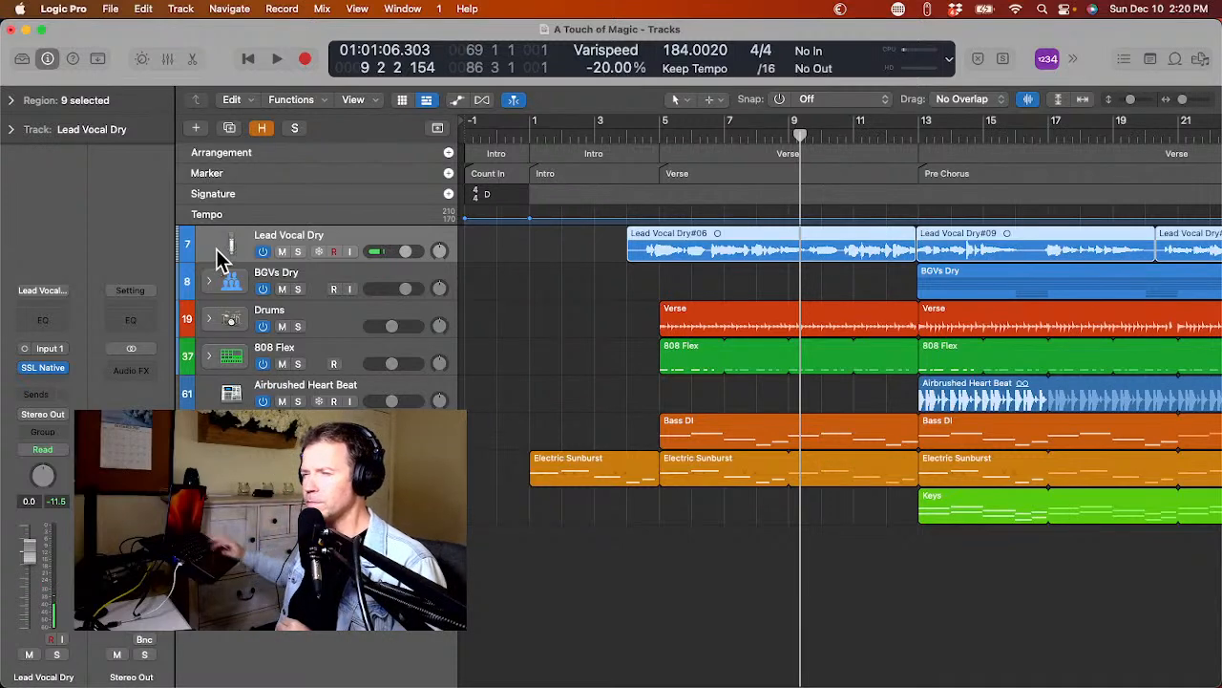
double_click(286, 236)
key(BackSpace)
key(BackSpace)
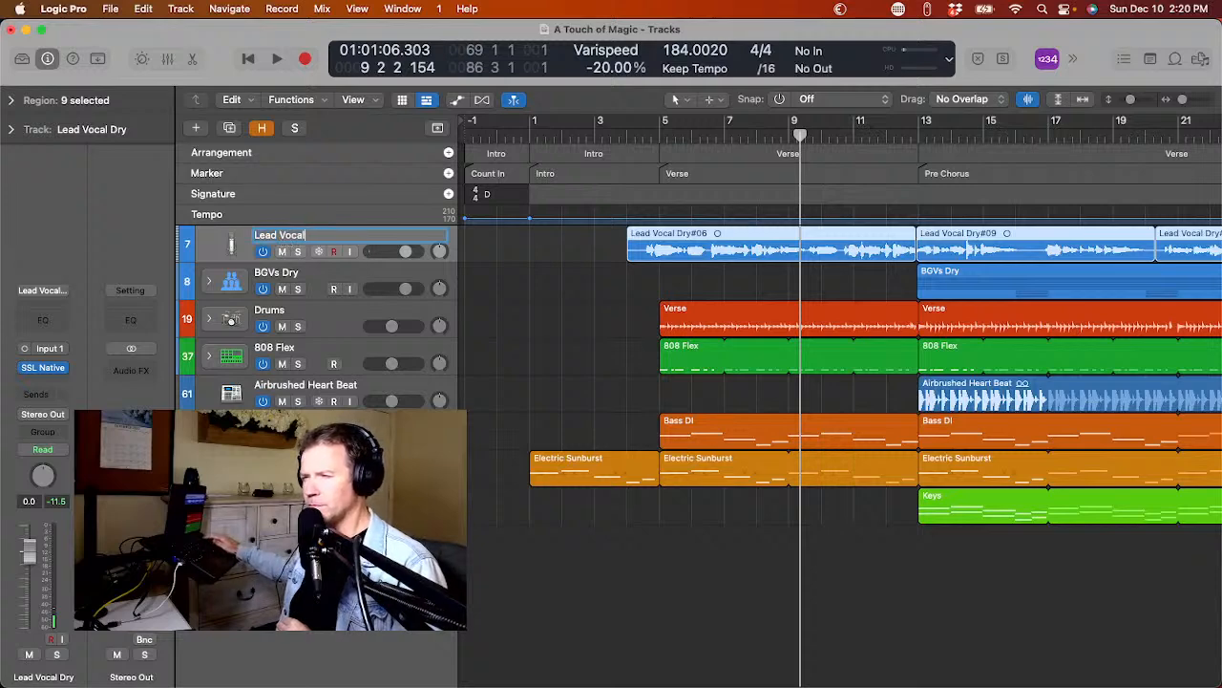
key(Return)
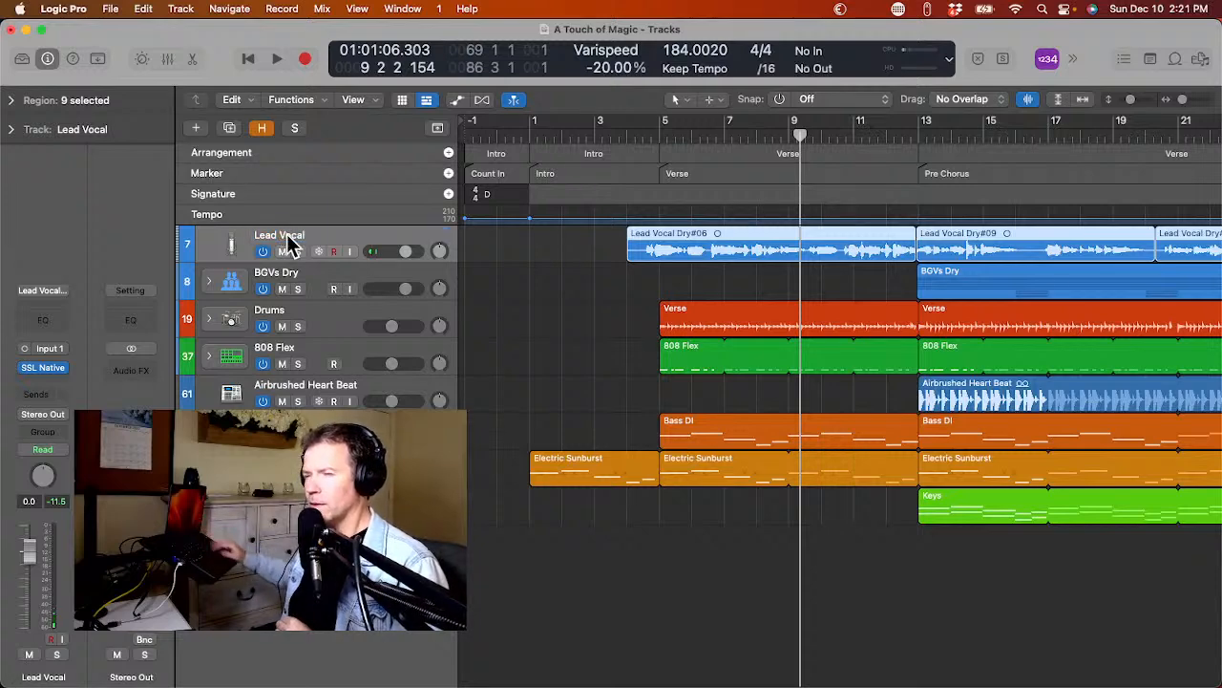
Create a summing track stack from the Lead Vocal track.
right_click(226, 237)
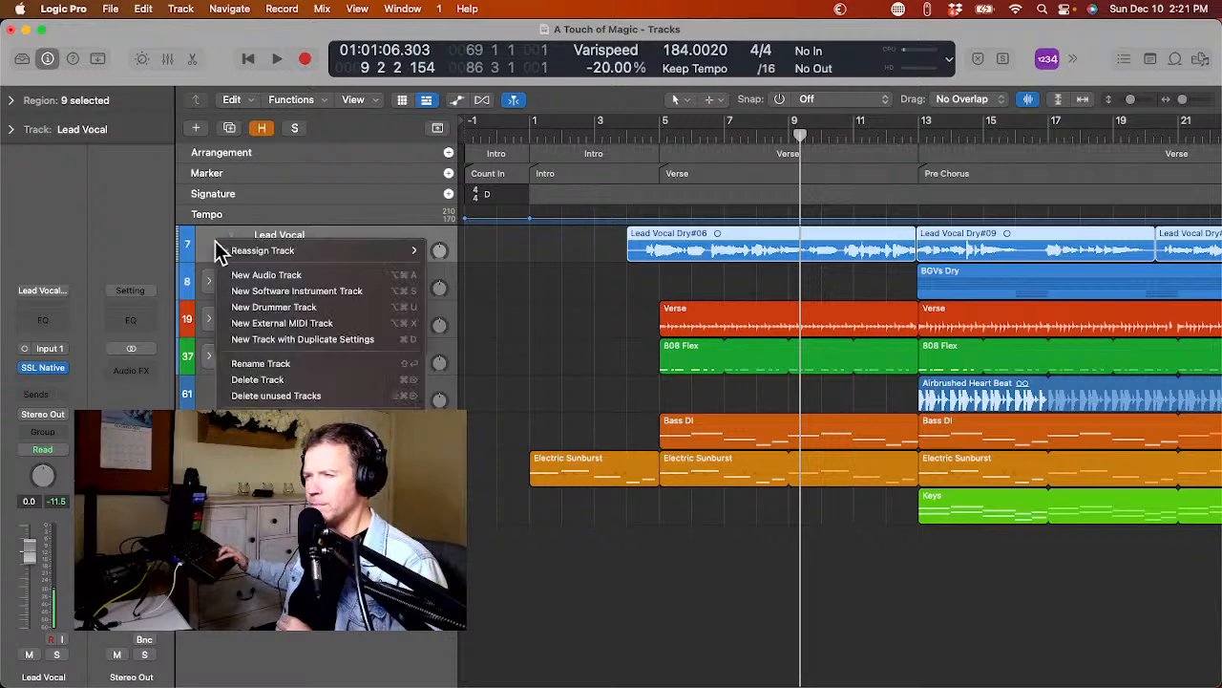
click(272, 420)
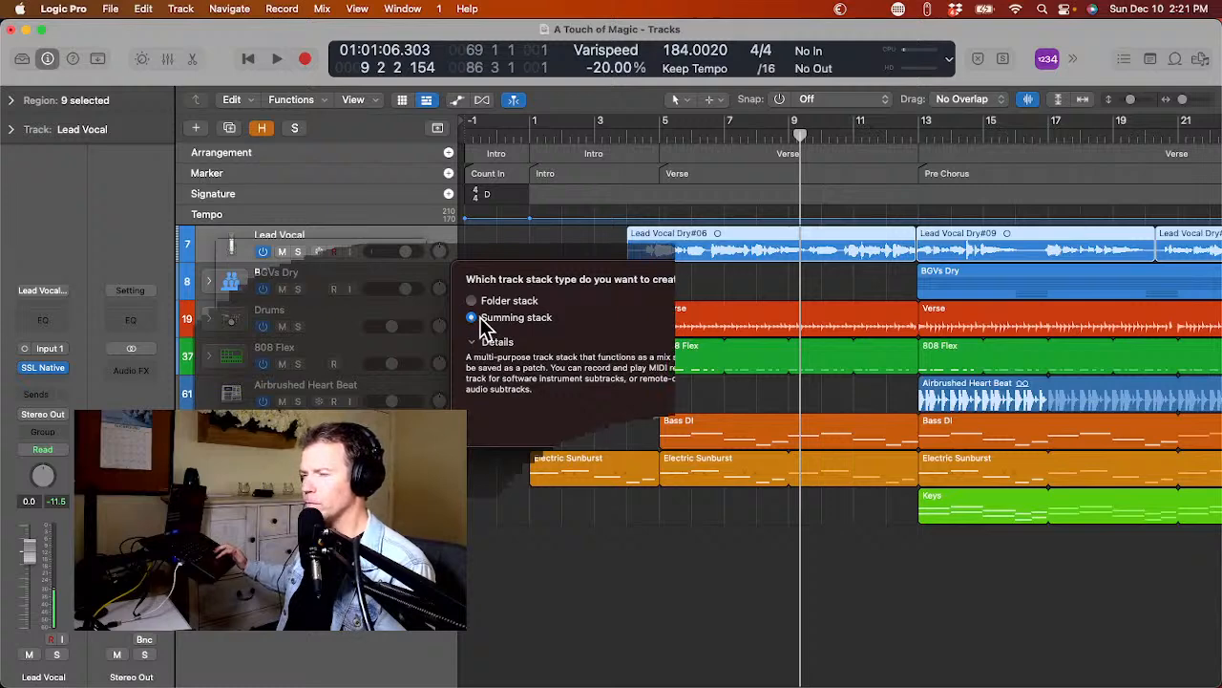
key(Return)
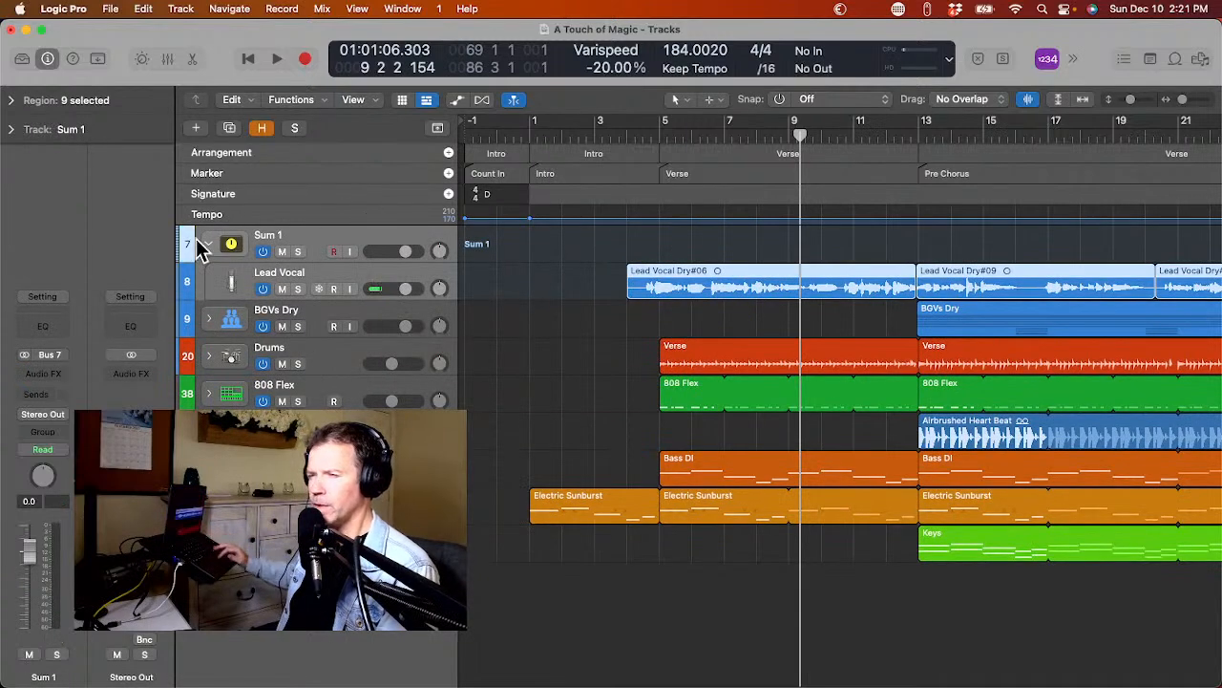
Rename the new summing stack as Lead Vocal.
double_click(259, 236)
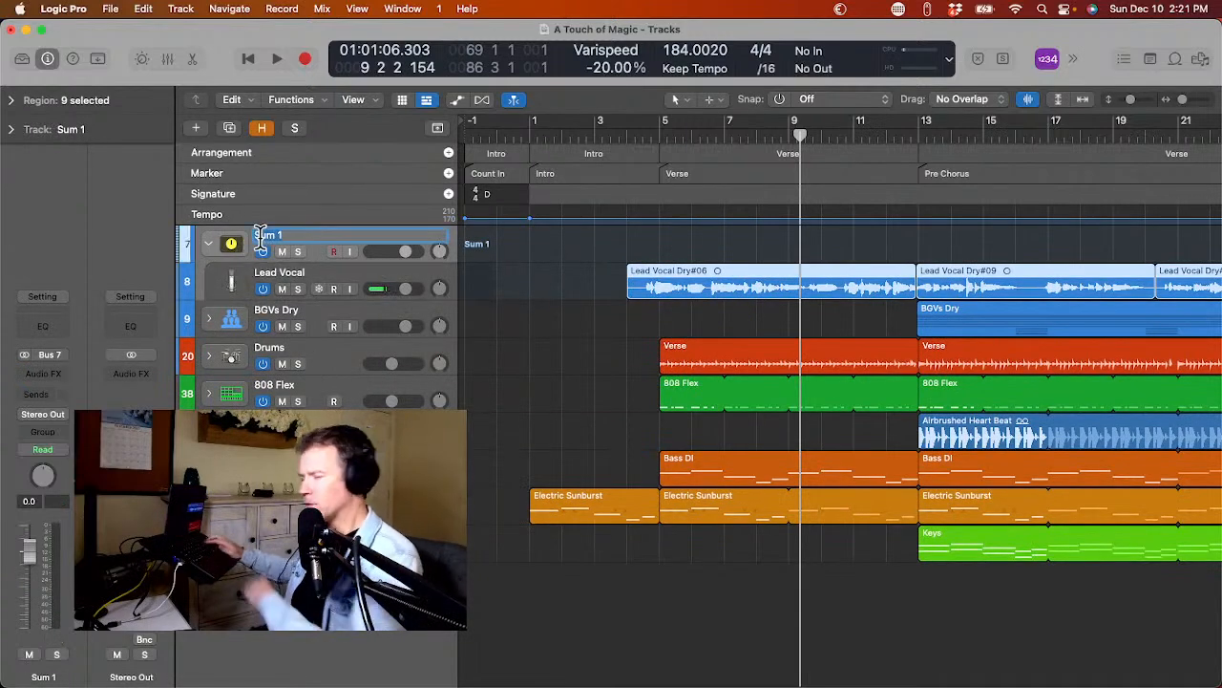
text(Lead Vocal)
key(Return)
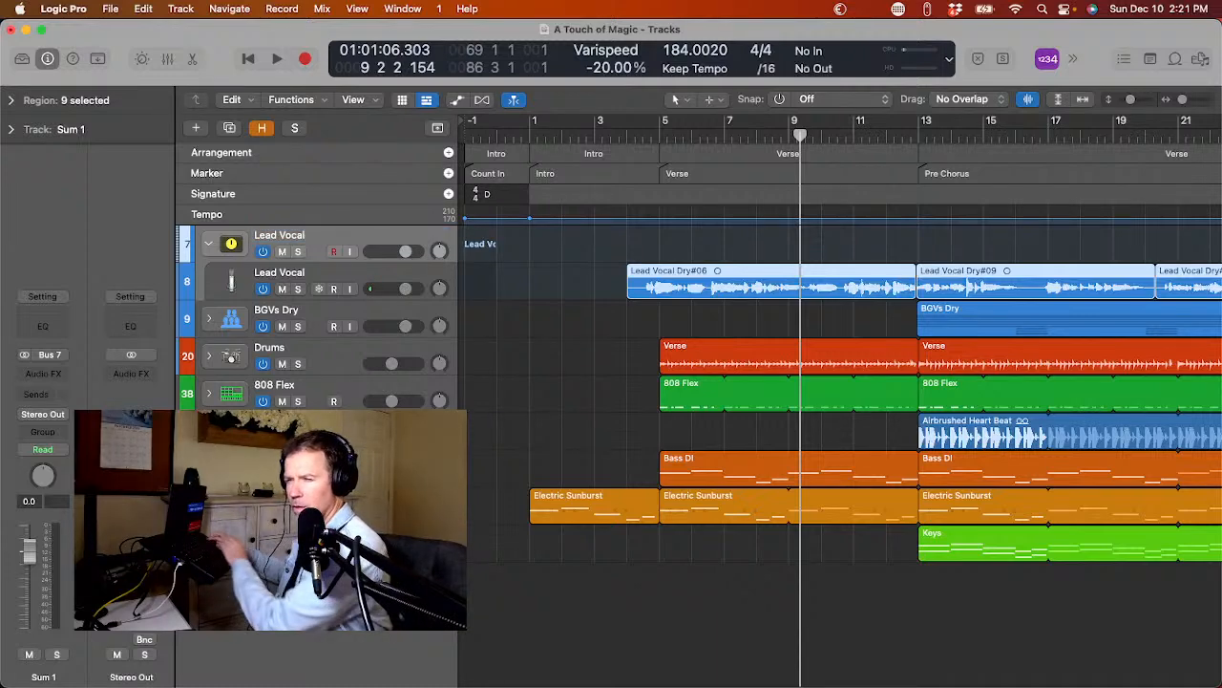
Load the saved user channel strip setting for lead vocals onto the Lead Vocal summing stack.
click(196, 270)
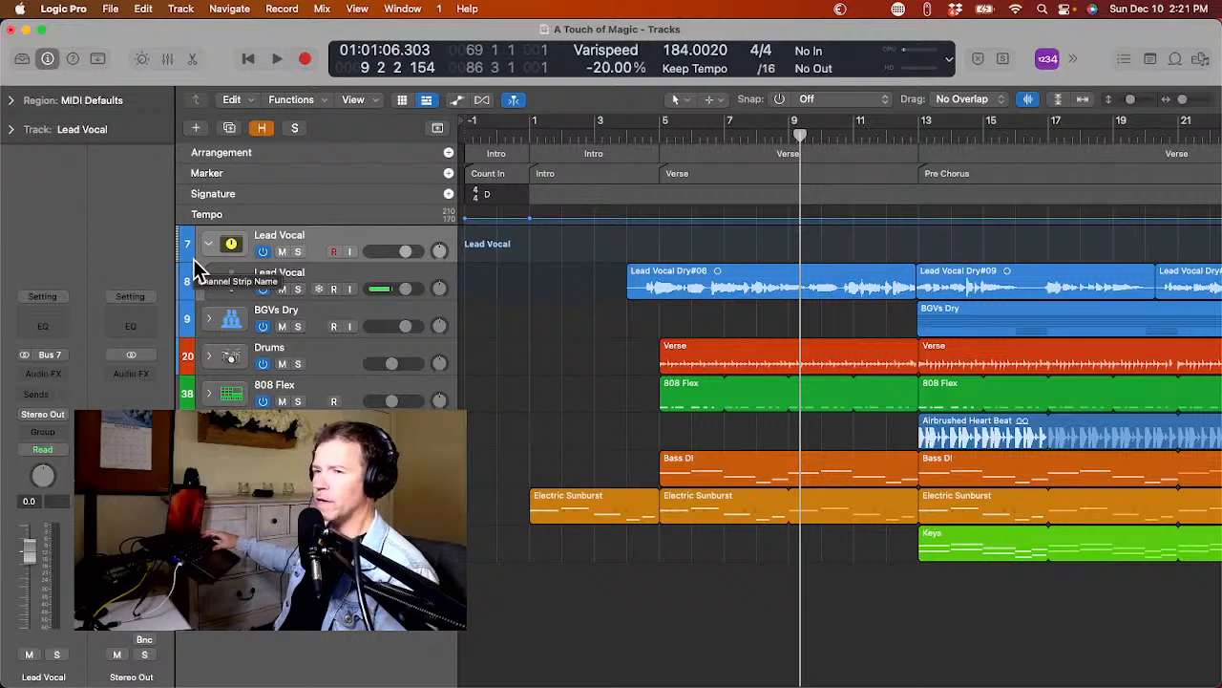
click(47, 296)
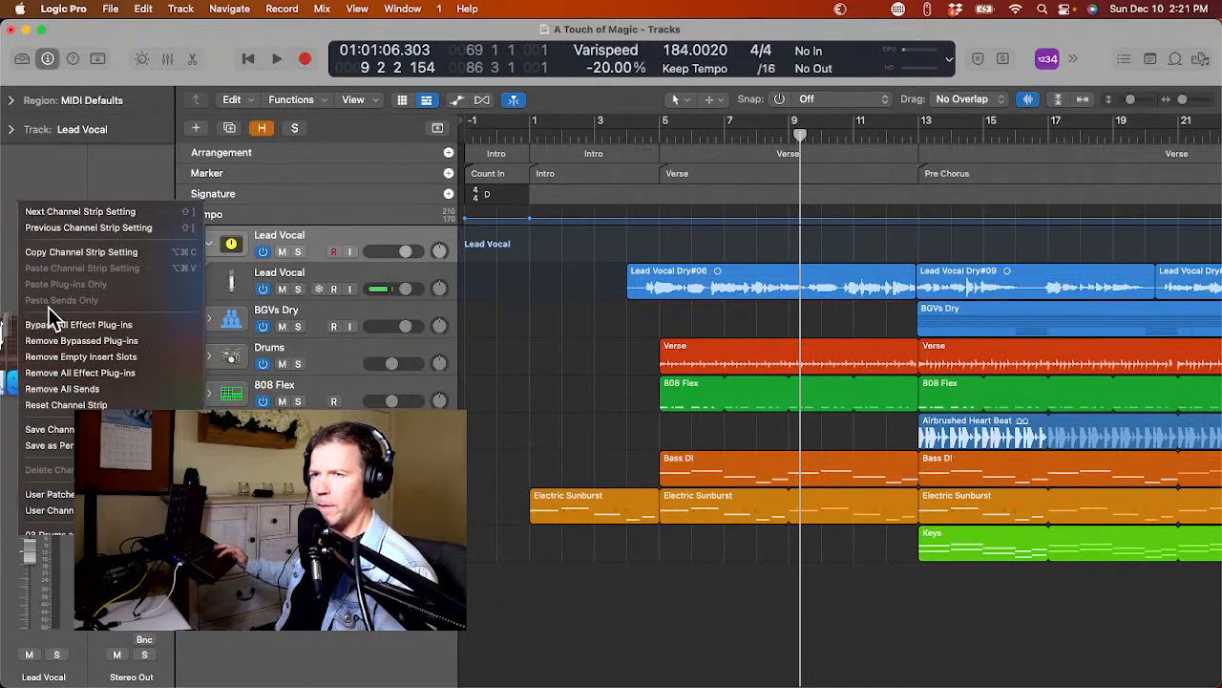
mouse_move(25, 513)
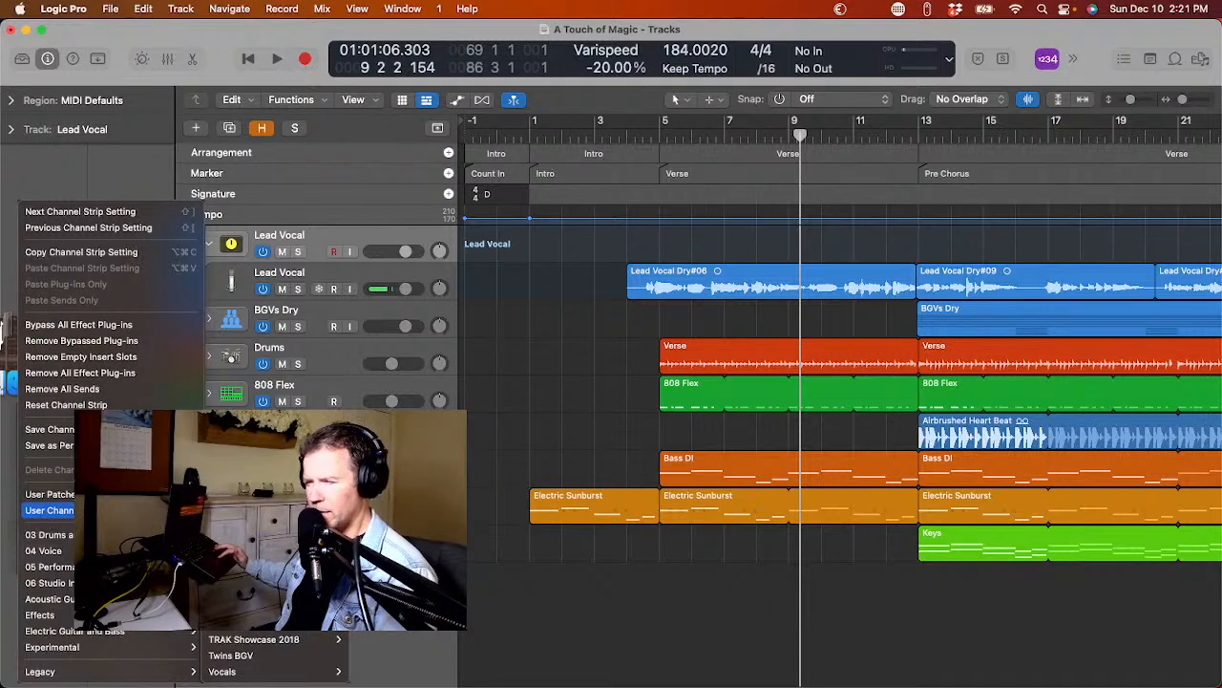
click(250, 558)
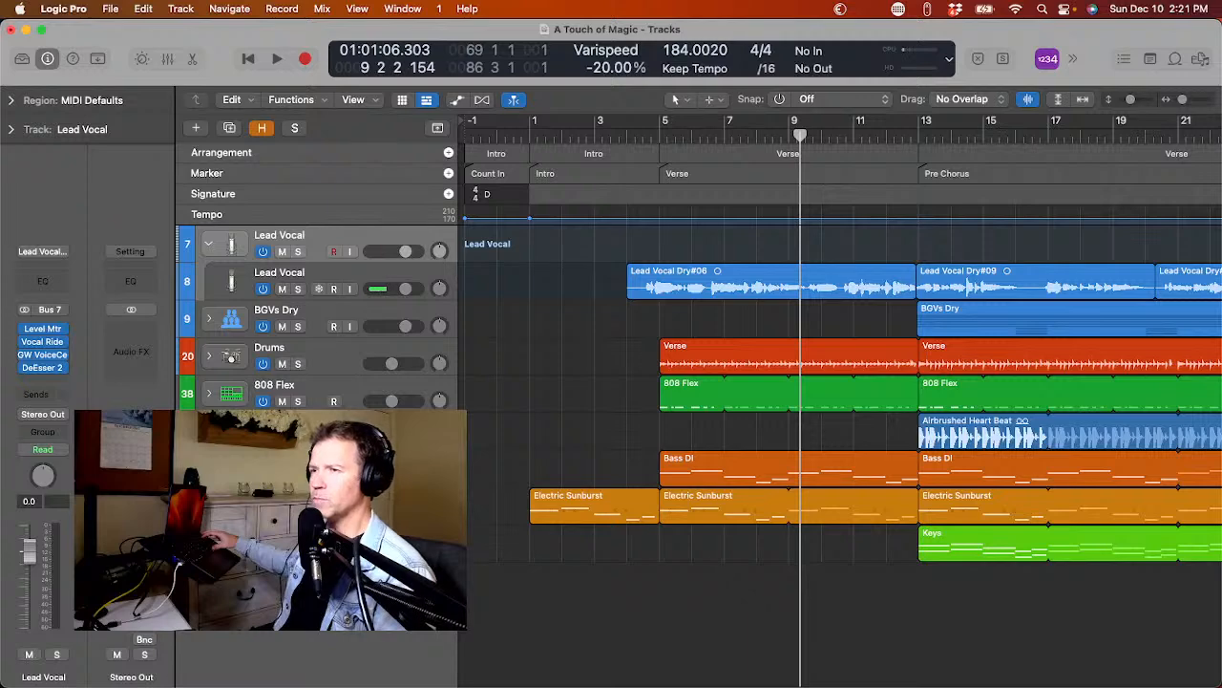
Add a second track with duplicate settings below the Lead Vocal audio track and remove its SSL Native Vocalstrip 2 plug-in.
click(222, 276)
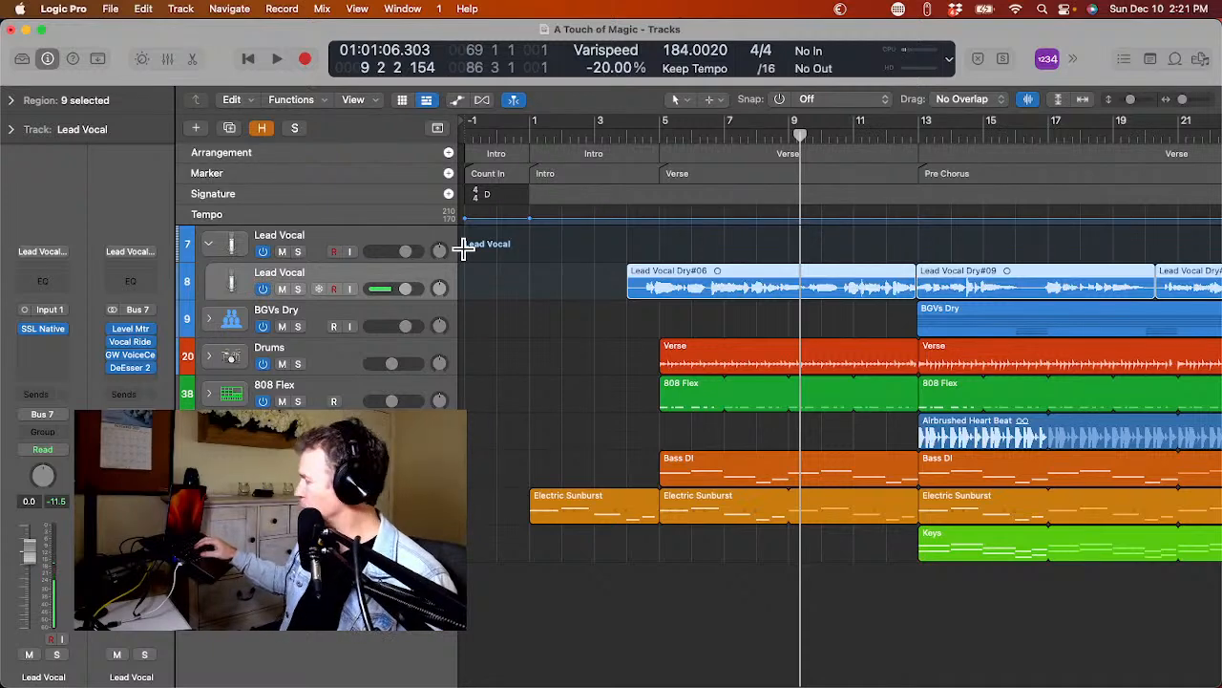
key(super+d)
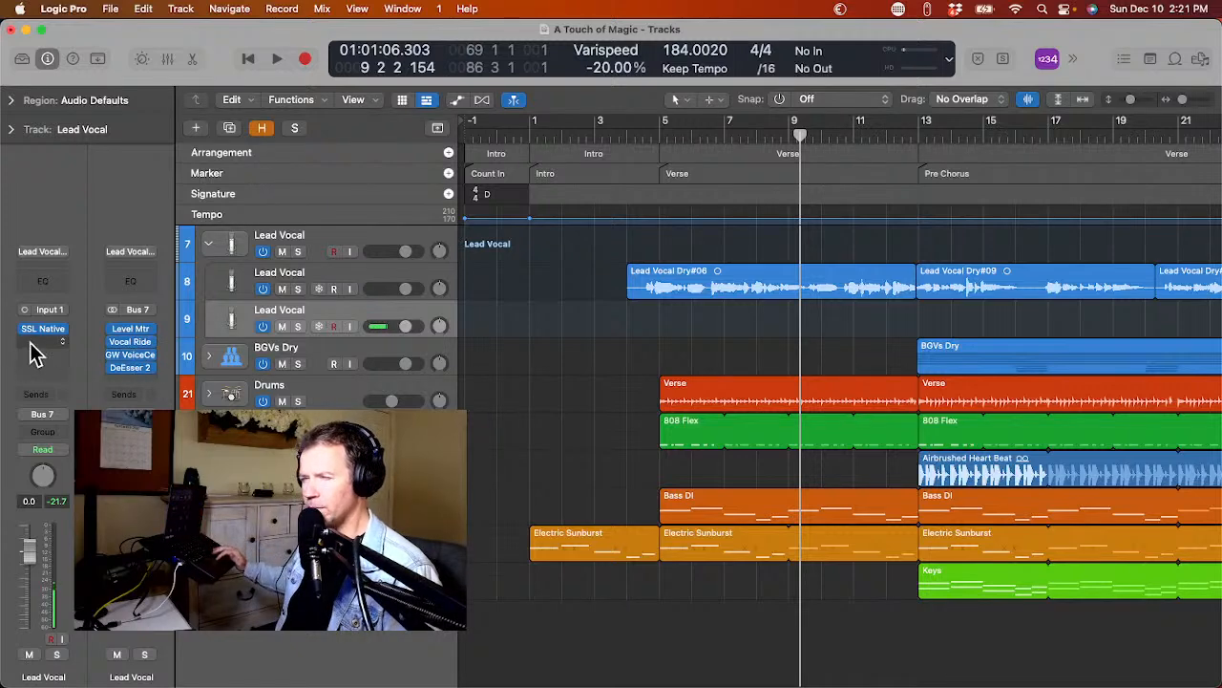
click(64, 329)
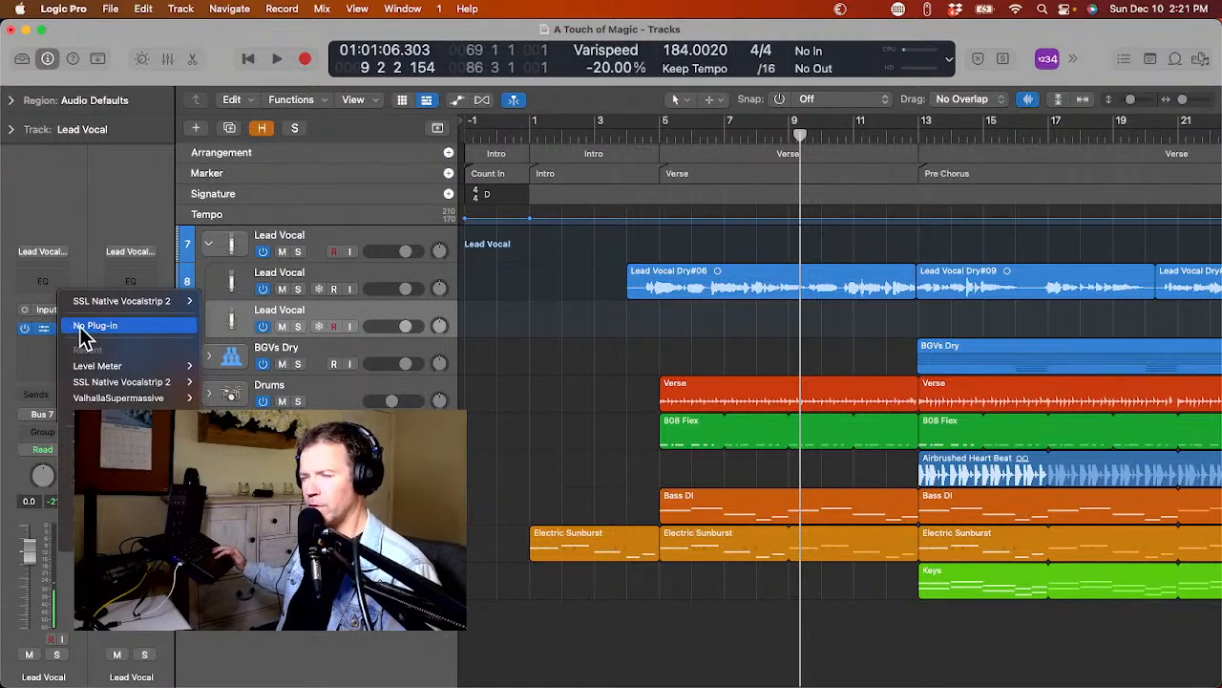
click(86, 326)
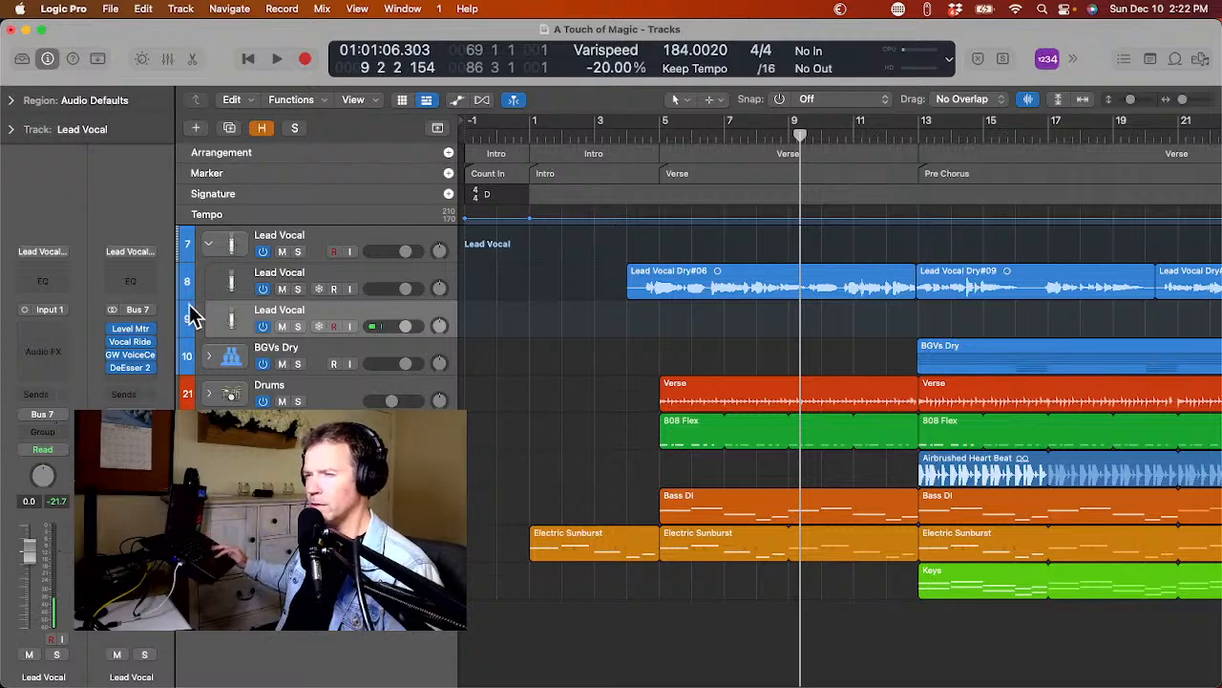
Expand the BGVs Dry stack and add a new track with duplicate settings below both BGV 1L and BGV 1R.
click(209, 357)
click(219, 395)
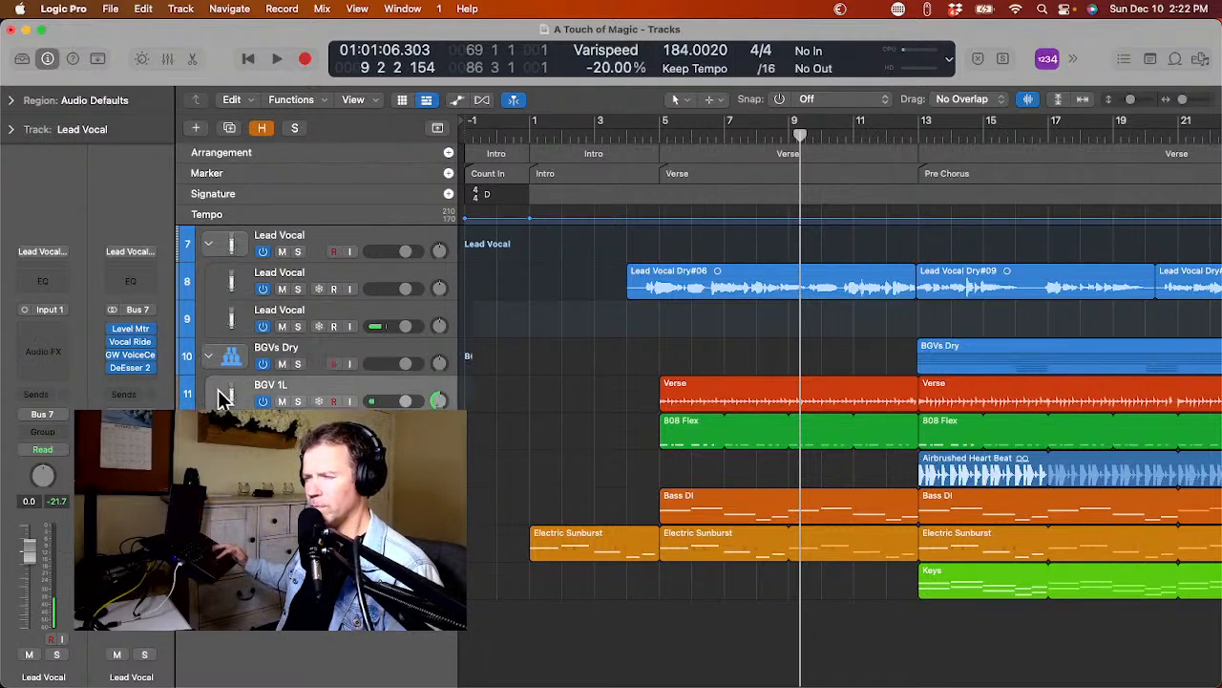
scroll(219, 395, down, 2)
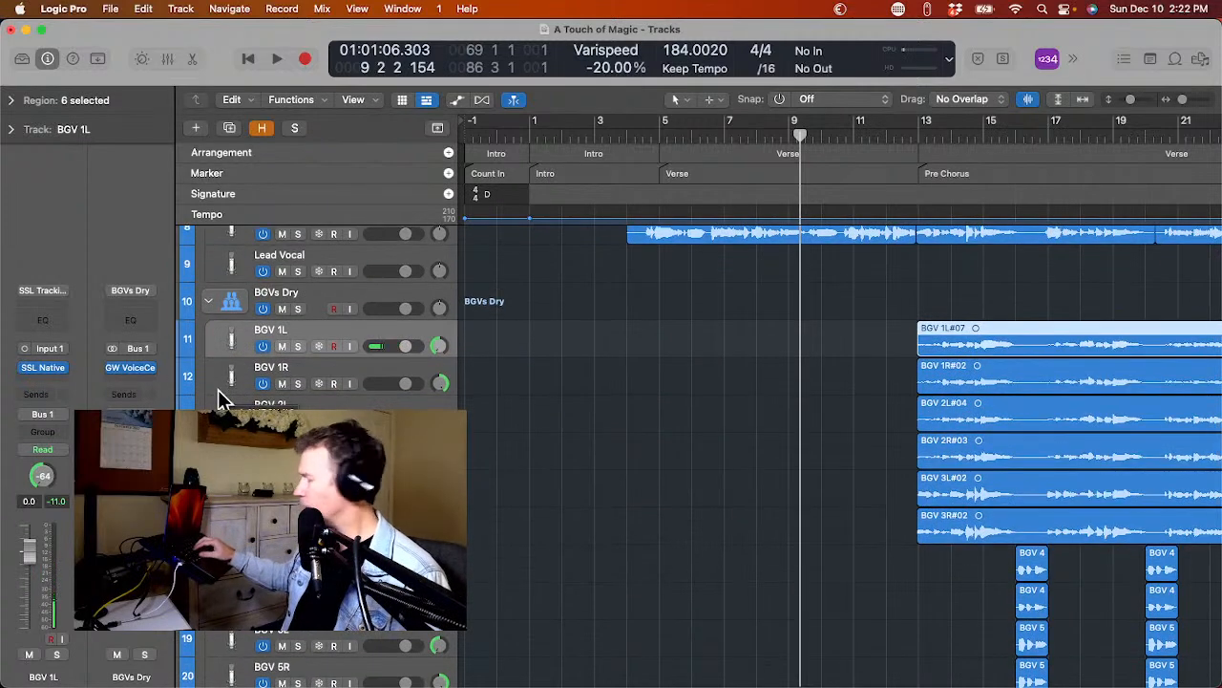
key(super+d)
key(Down)
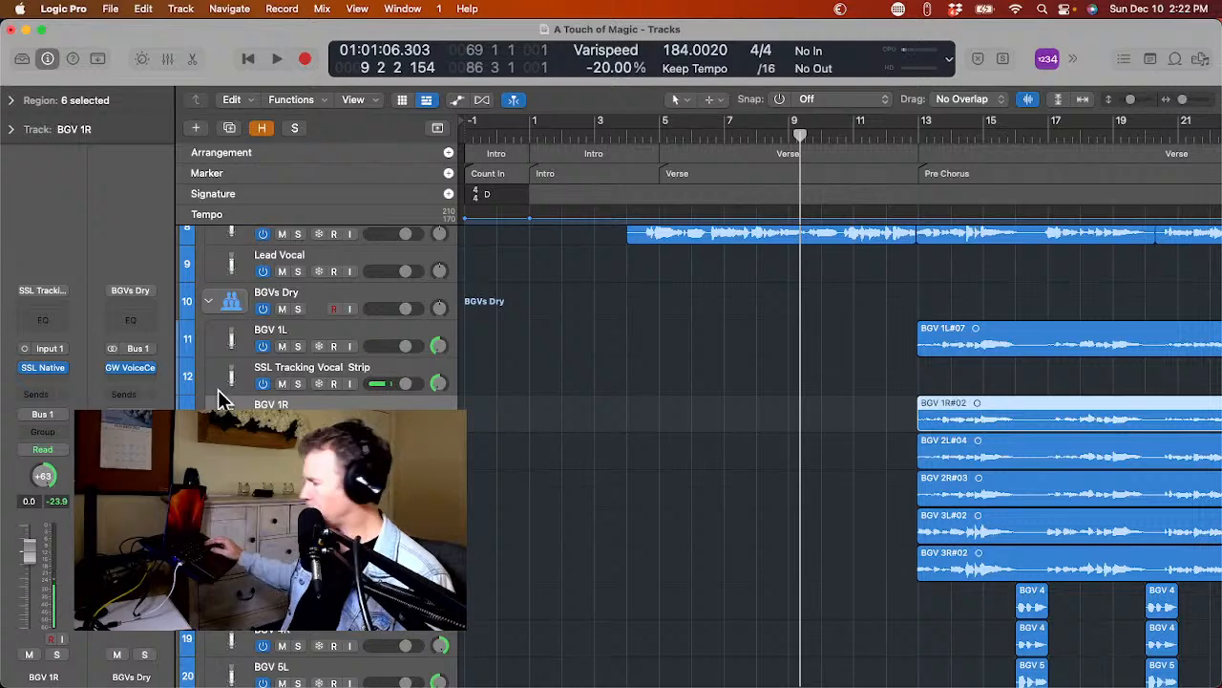
key(super+d)
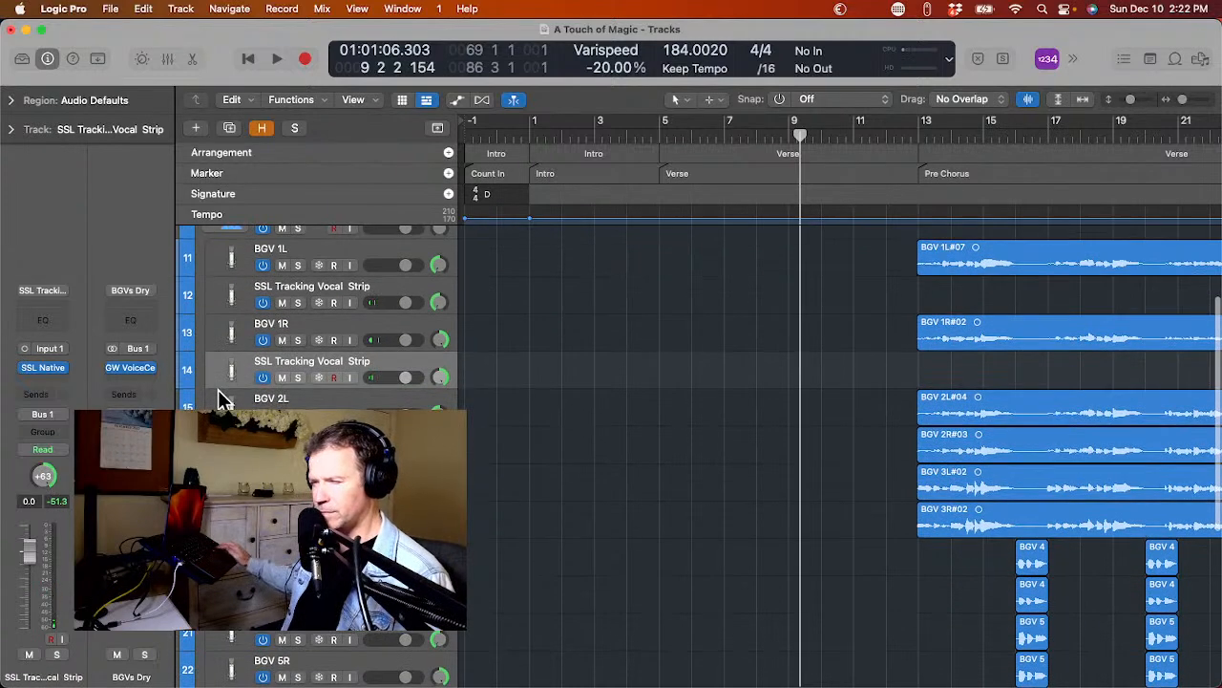
Add a new track with duplicate settings below each of BGV 2L, BGV 2R, BGV 3L and BGV 3R.
key(Down)
key(super+d)
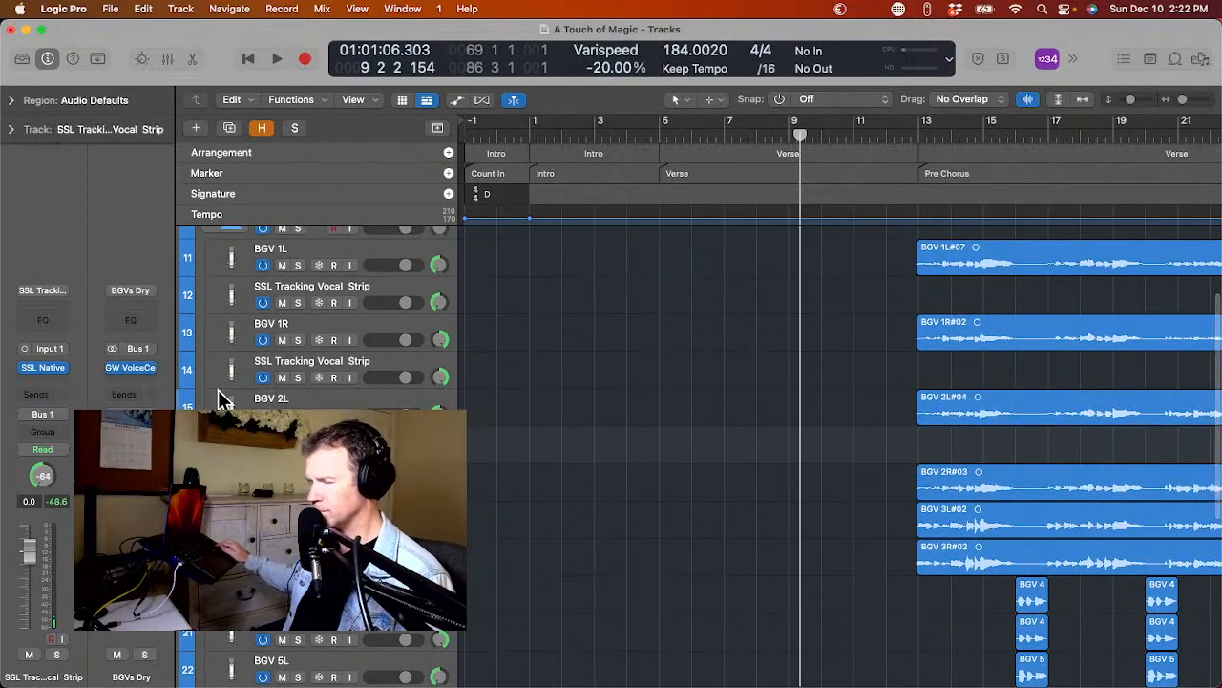
key(Down)
key(super+d)
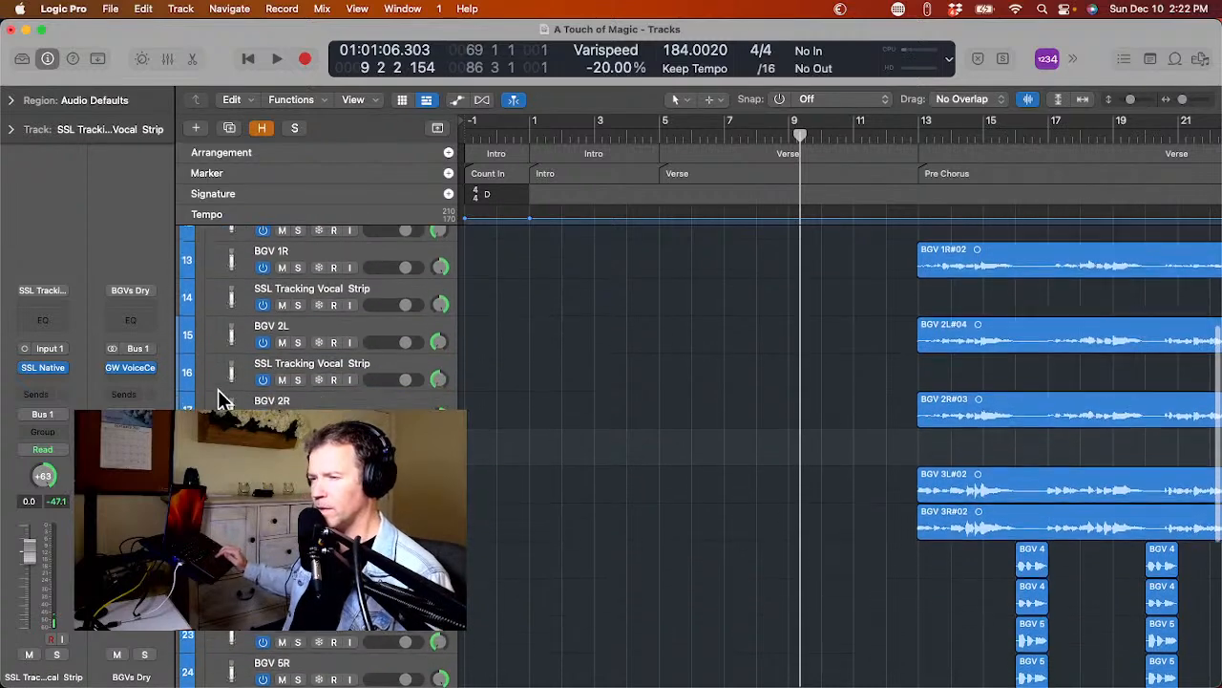
key(Down)
key(super+d)
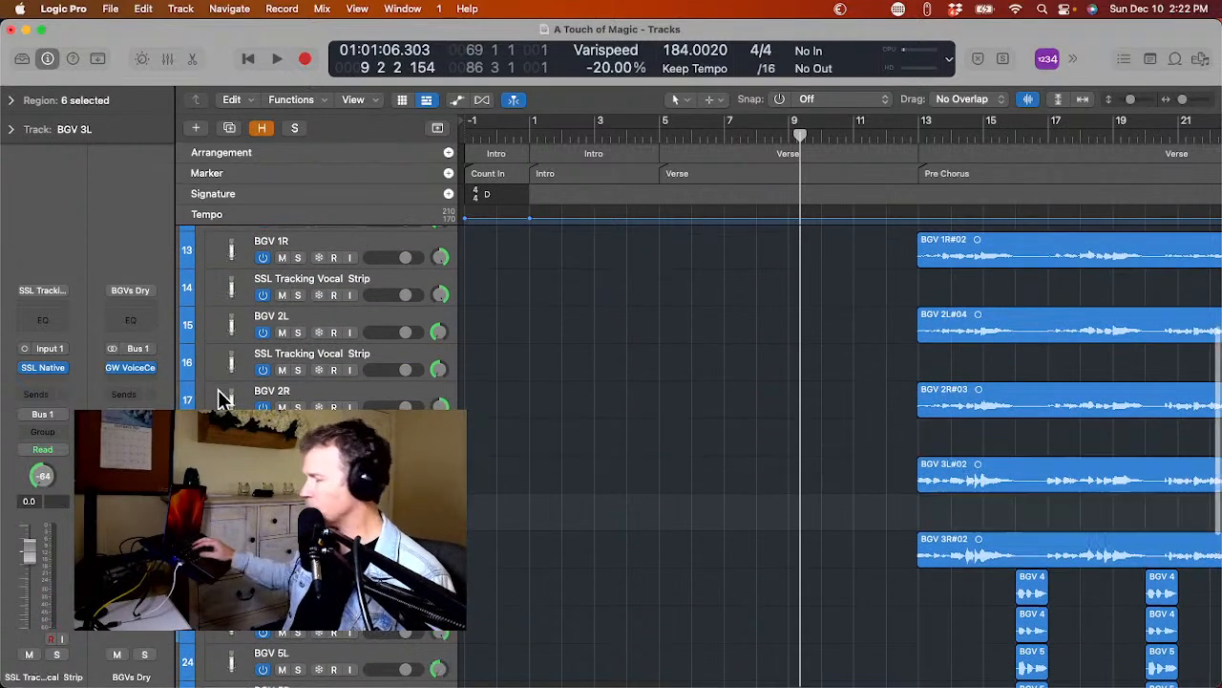
key(Down)
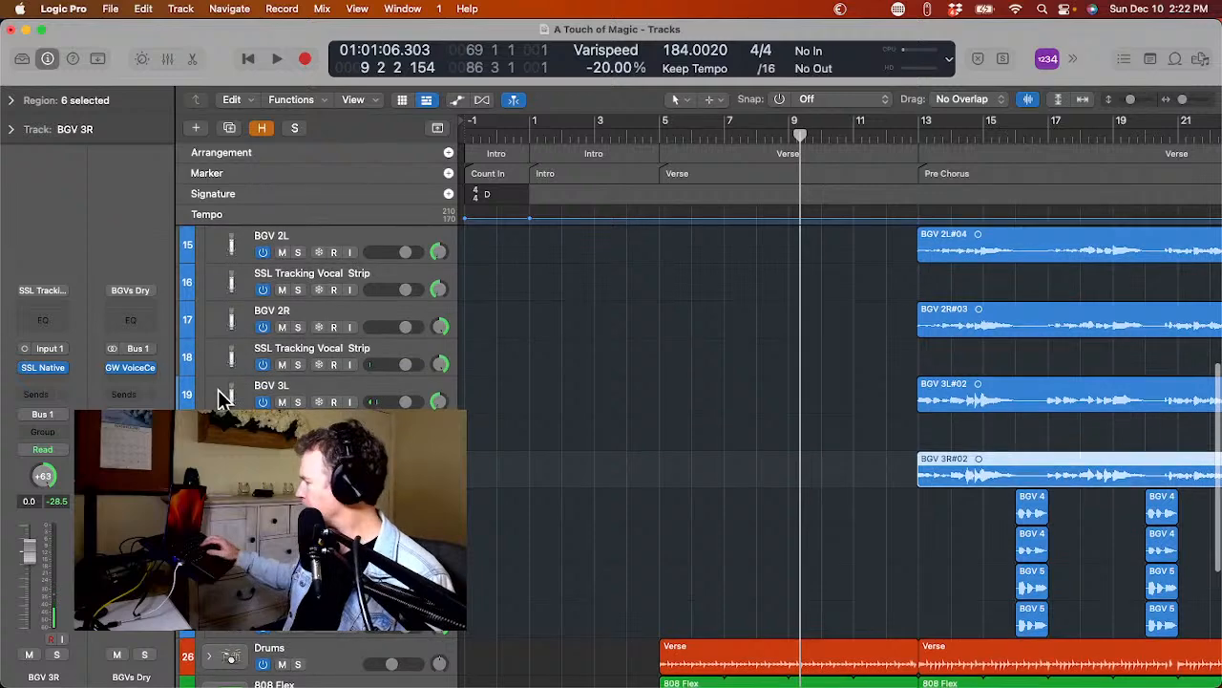
key(super+d)
Add a new track with duplicate settings below each of BGV 4L, BGV 4R, BGV 5L and BGV 5R.
key(Down)
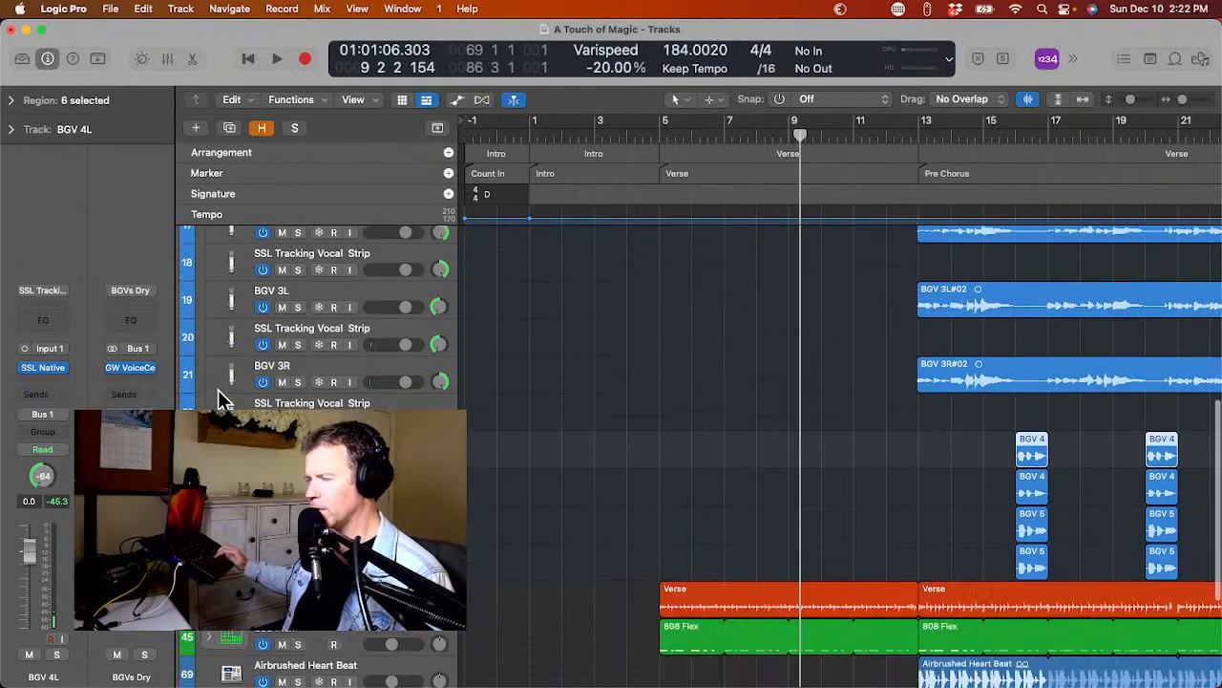
key(super+d)
key(Down)
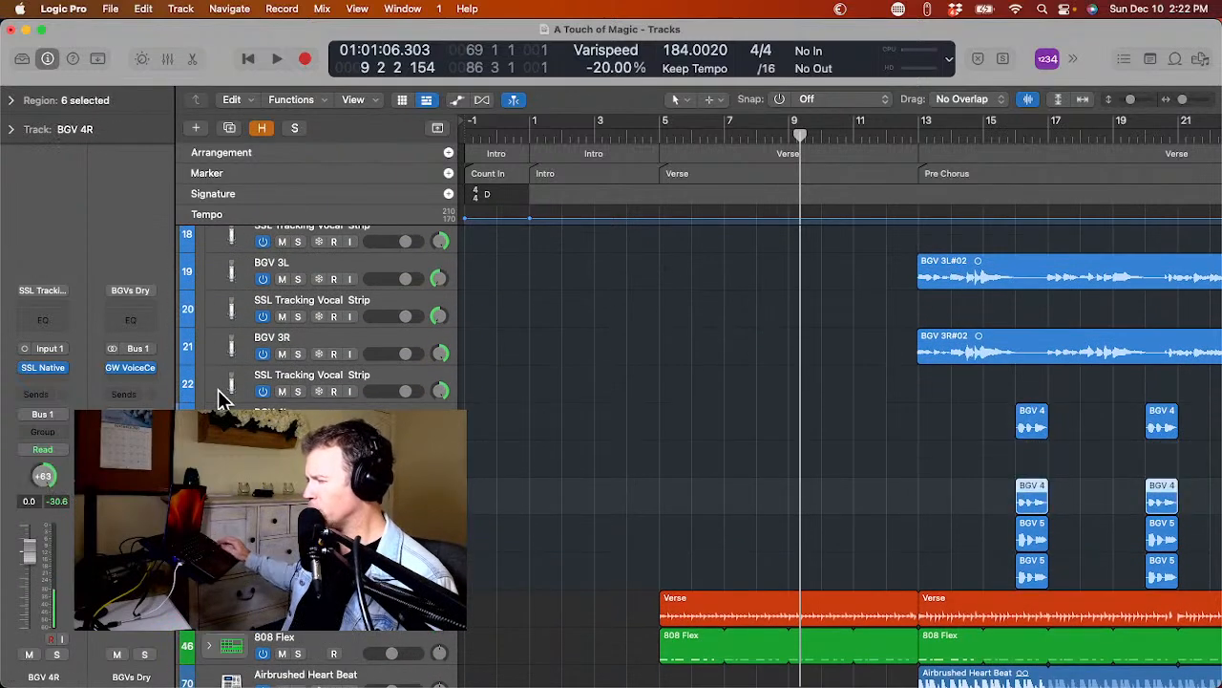
key(super+d)
key(Down)
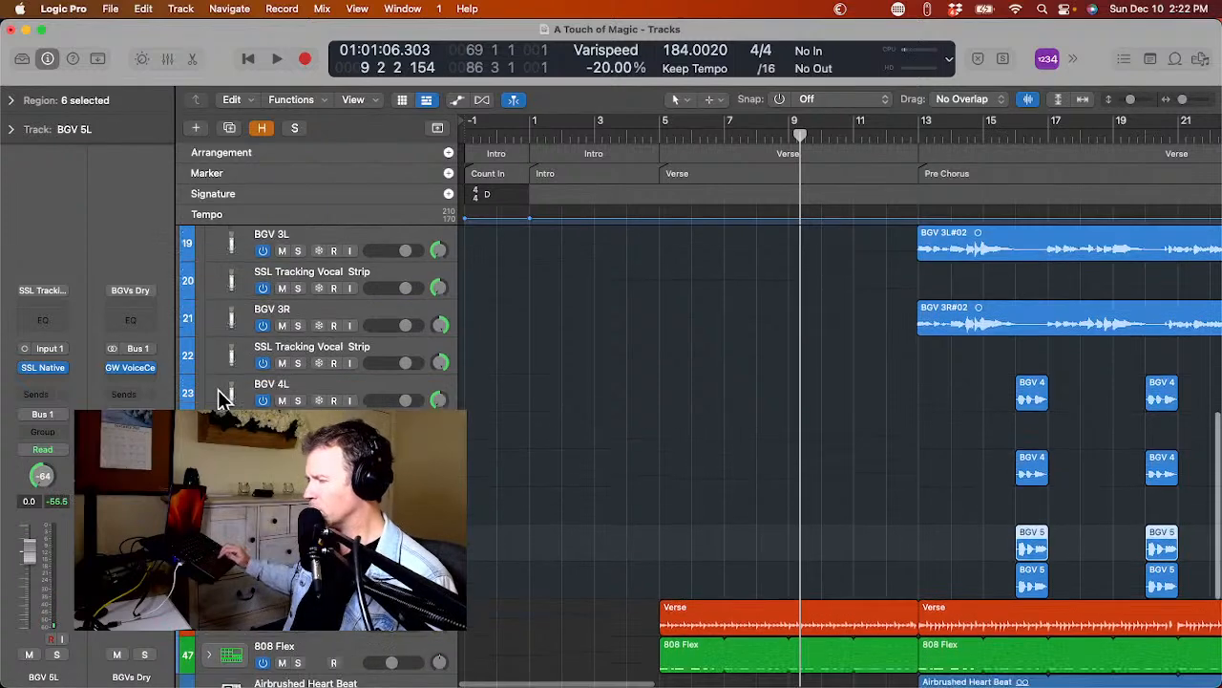
key(super+d)
key(Down)
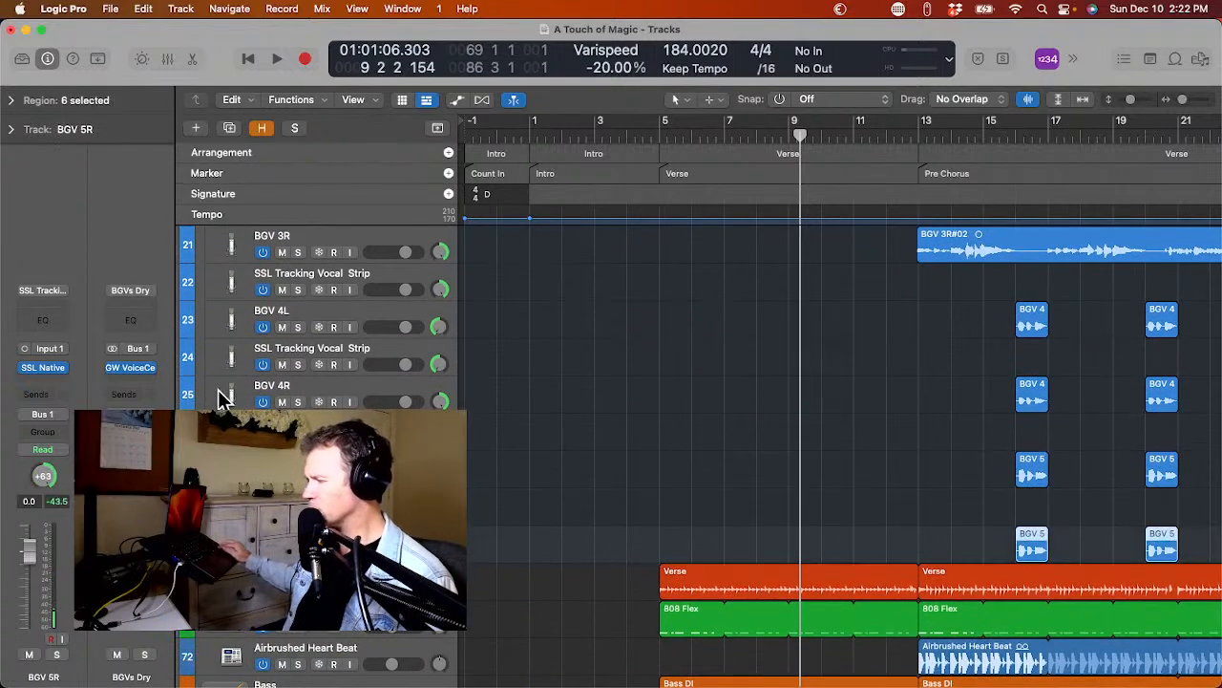
key(super+d)
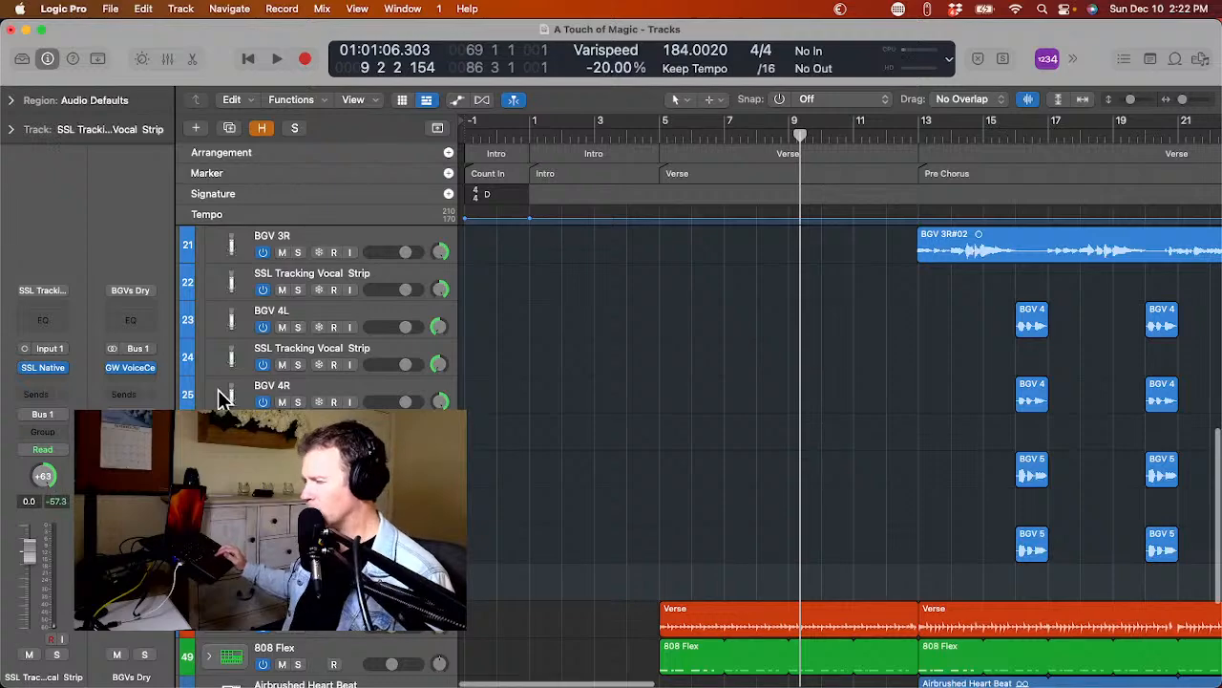
Reorder the BGV tracks so that BGV 1R sits directly below BGV 1L and BGV 2R directly below BGV 2L.
scroll(220, 399, up, 5)
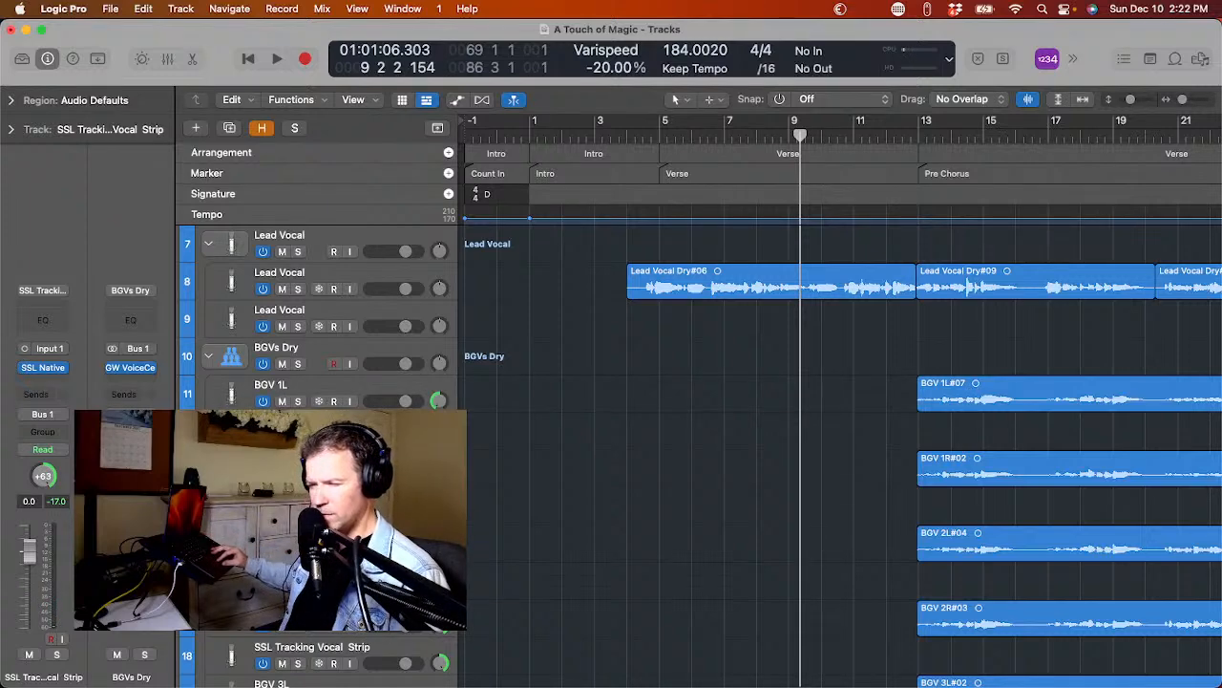
drag(231, 468, 240, 403)
scroll(231, 418, down, 5)
scroll(240, 403, down, 3)
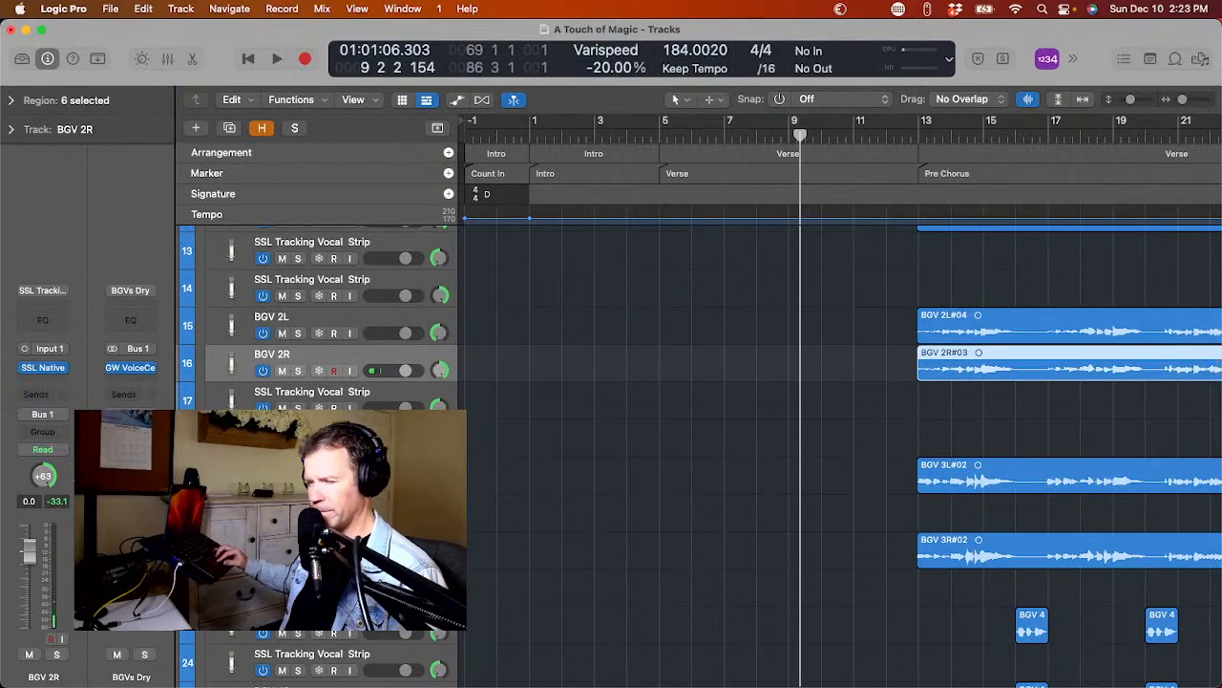
Move BGV 3R, BGV 4R and BGV 5R so that each sits directly below its matching left track.
mouse_move(233, 475)
mouse_down()
mouse_move(232, 405)
mouse_move(232, 468)
mouse_up()
scroll(232, 474, down, 4)
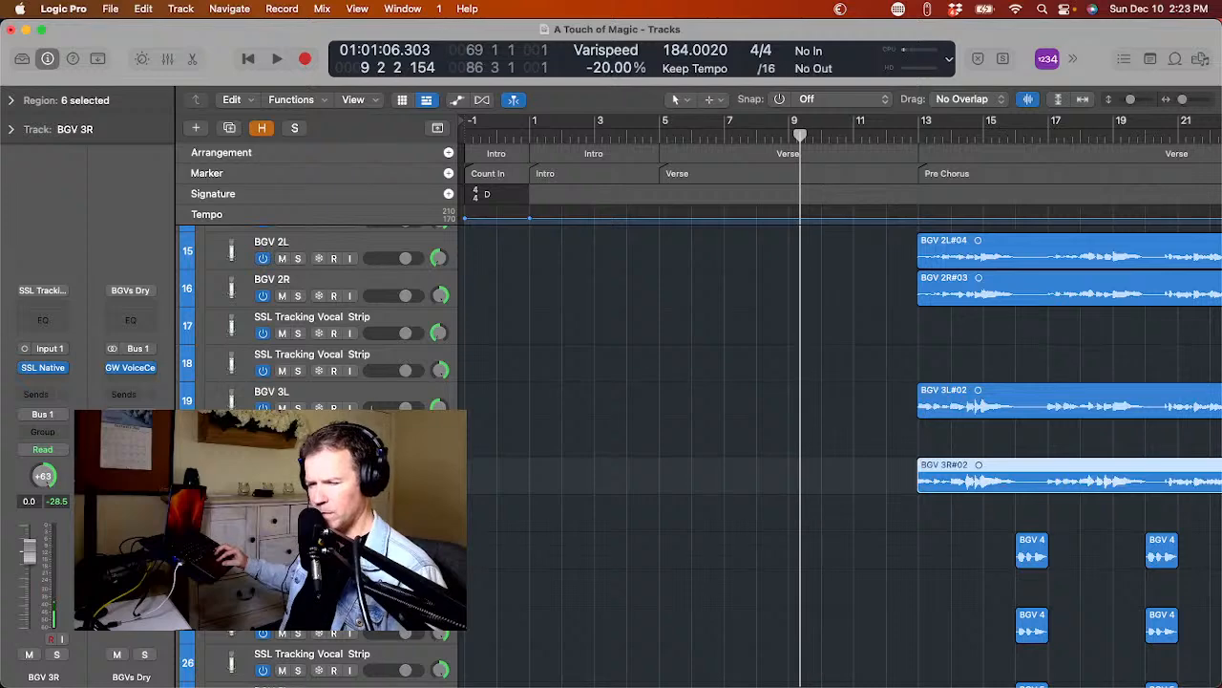
drag(232, 474, 232, 438)
scroll(232, 437, down, 5)
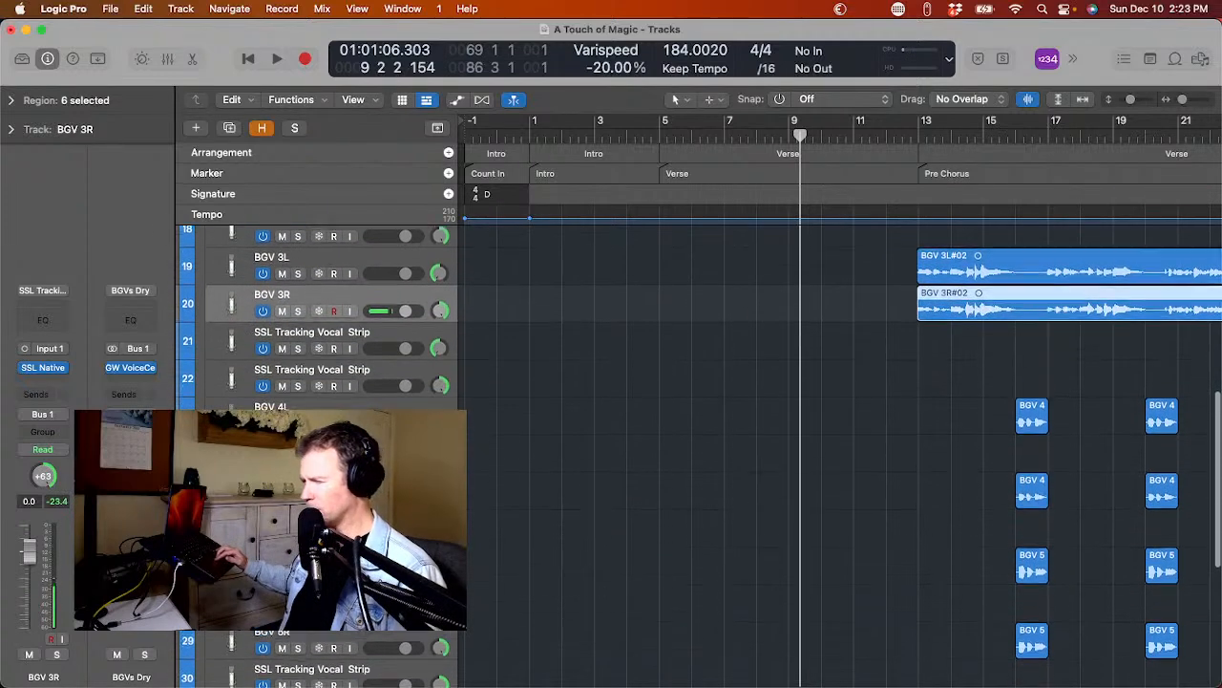
scroll(239, 435, down, 1)
drag(240, 431, 247, 388)
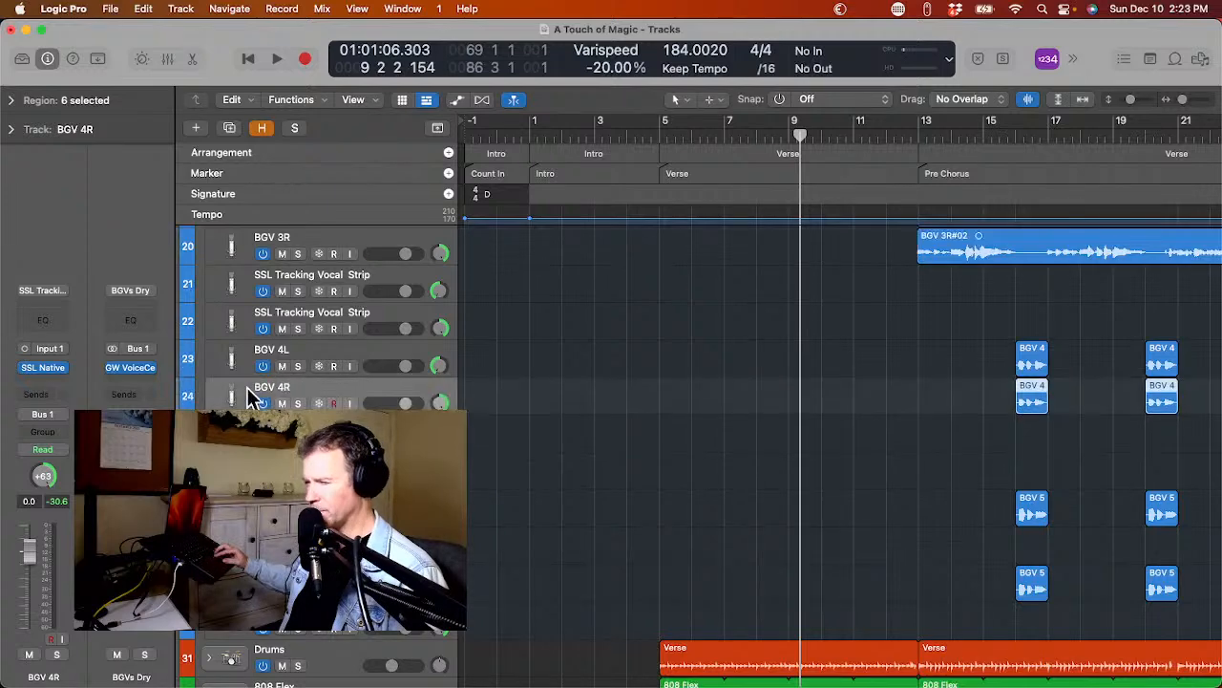
scroll(248, 388, down, 2)
scroll(248, 388, down, 1)
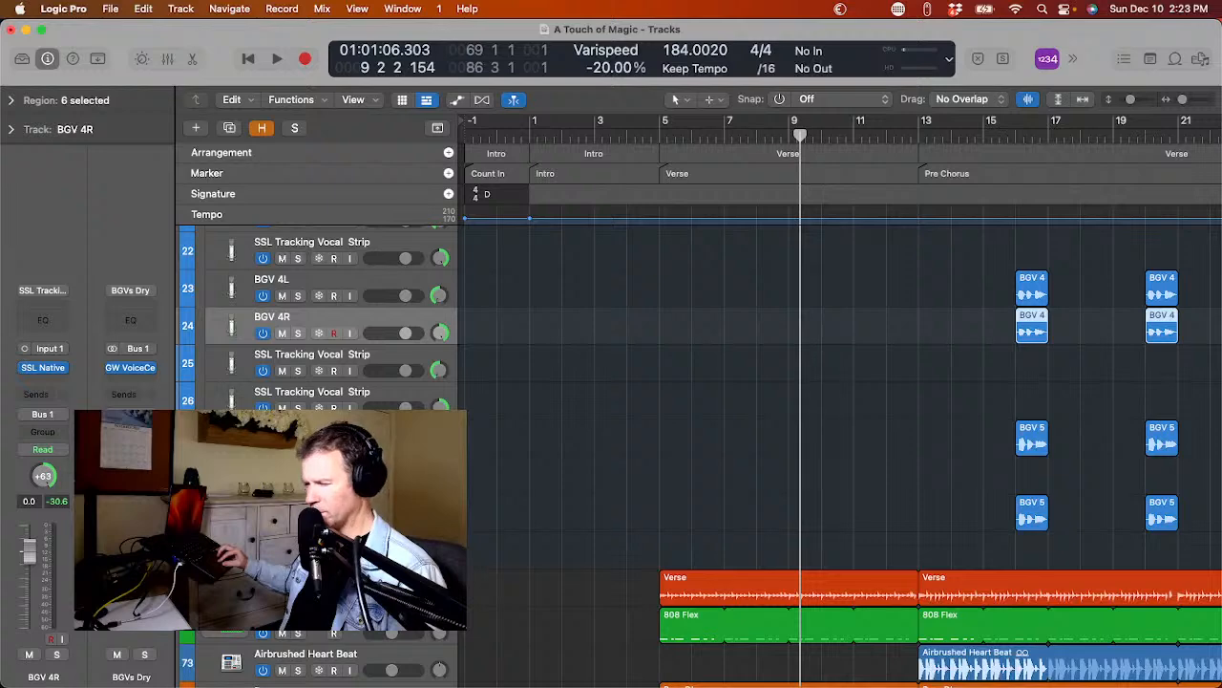
click(247, 508)
drag(248, 508, 247, 468)
scroll(668, 287, up, 10)
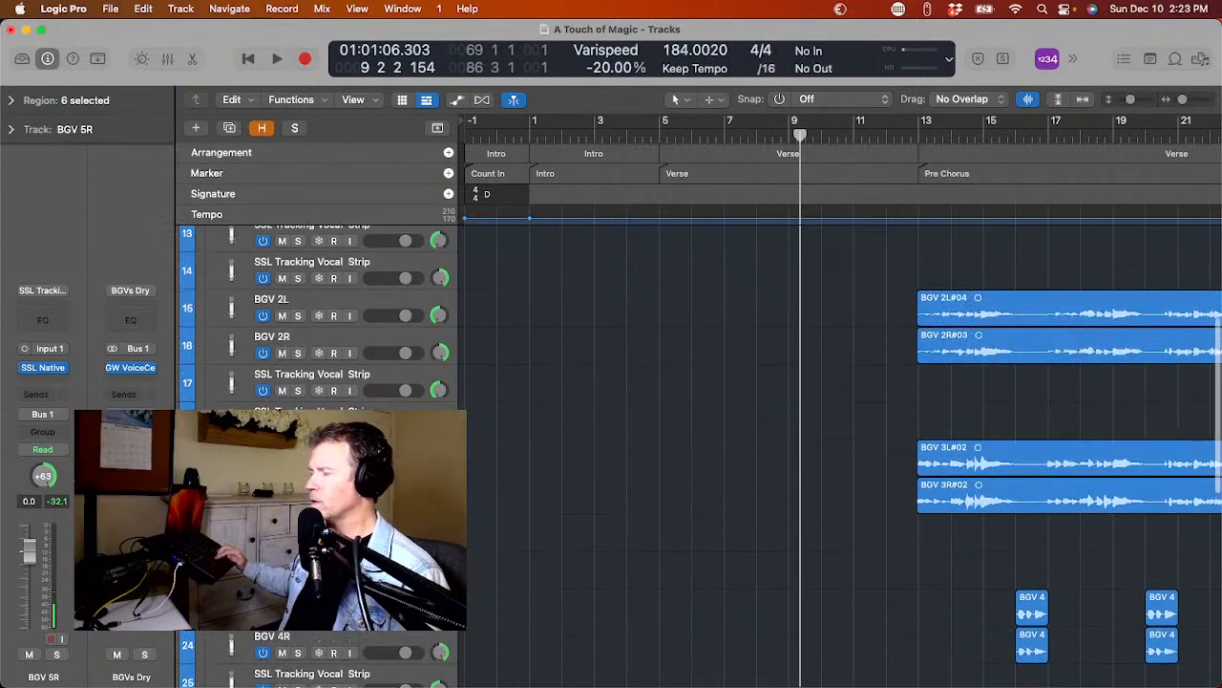
scroll(669, 248, up, 2)
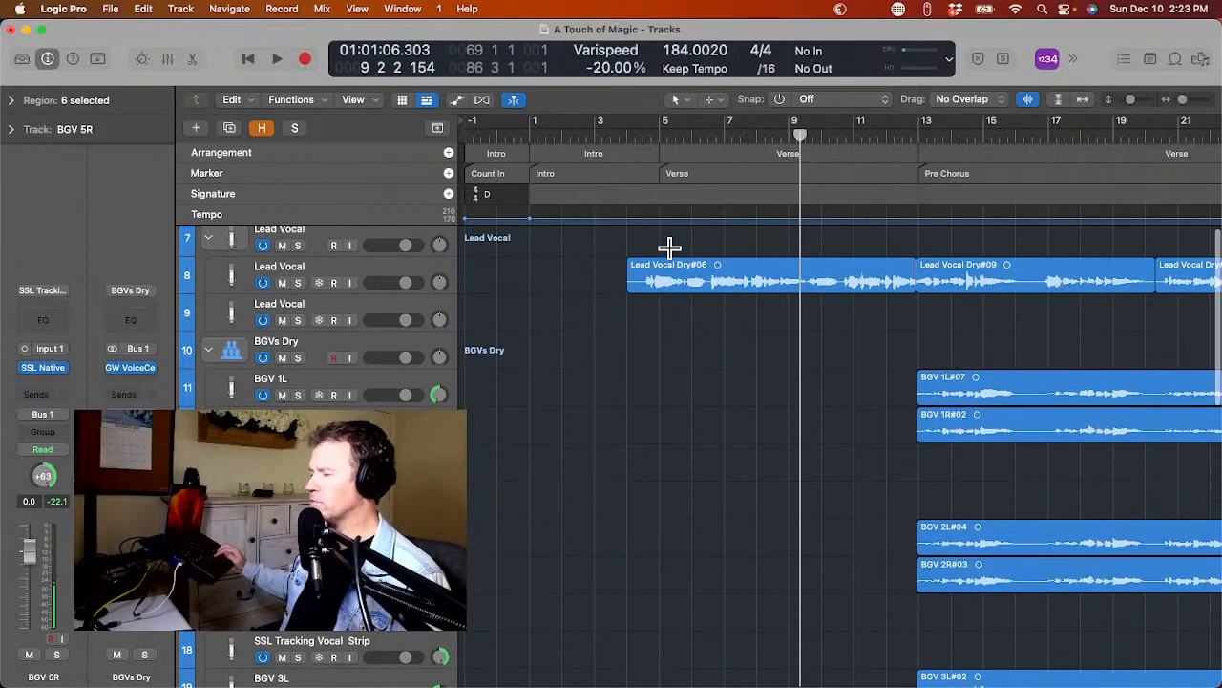
scroll(669, 247, down, 2)
scroll(670, 247, up, 1)
scroll(670, 248, down, 1)
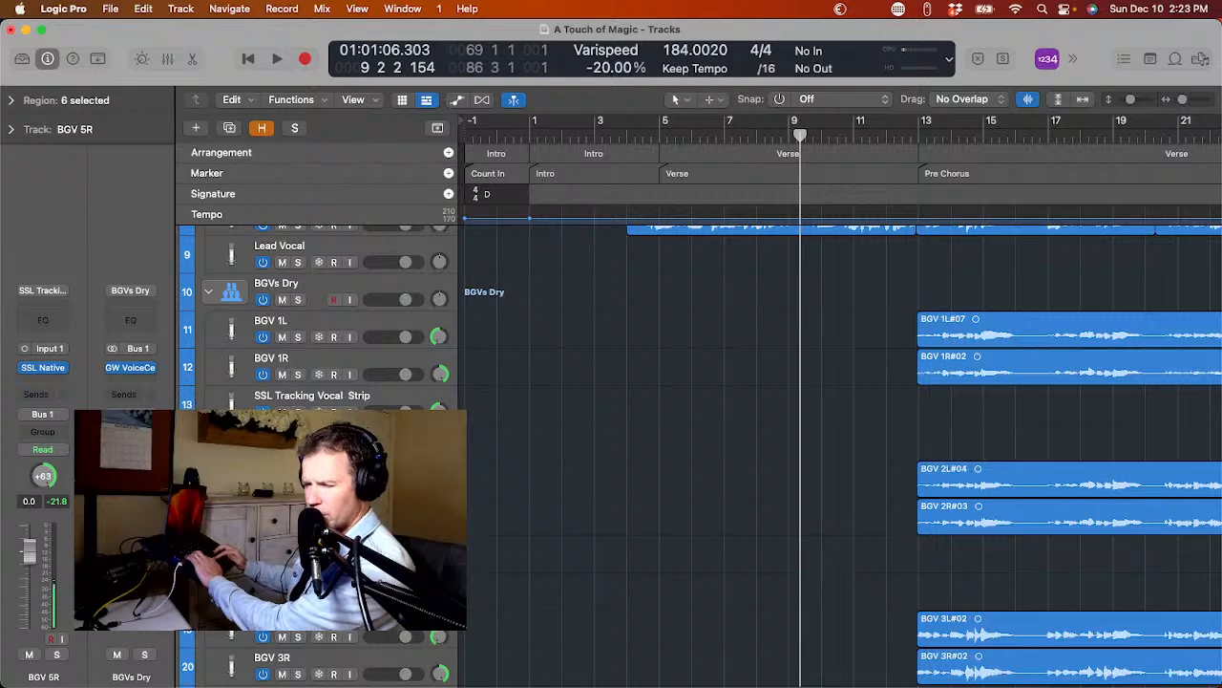
click(287, 479)
scroll(286, 478, down, 5)
scroll(287, 478, up, 3)
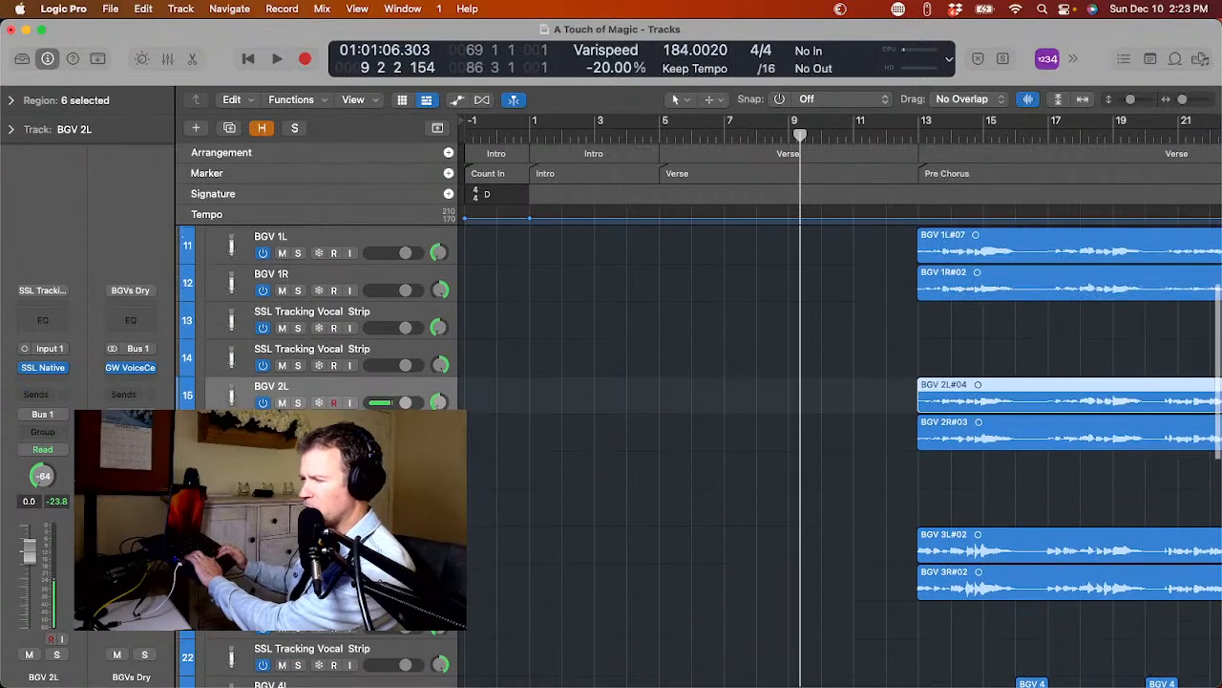
shift+click(286, 430)
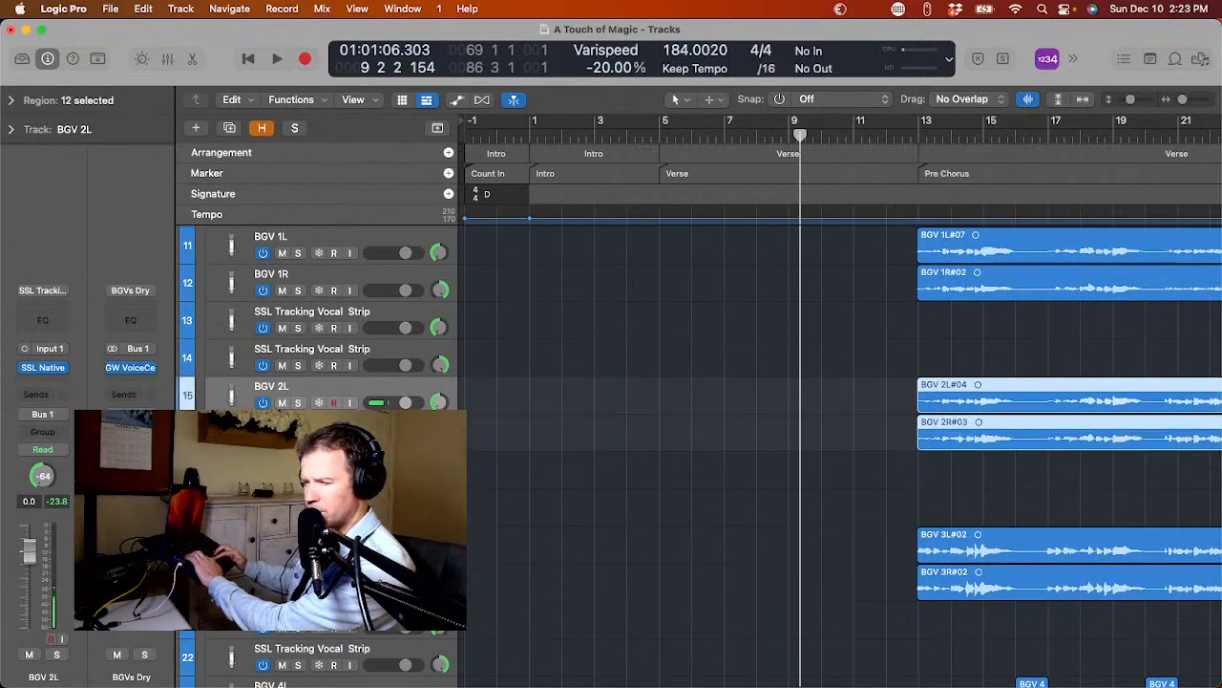
scroll(699, 455, down, 1)
shift+click(287, 515)
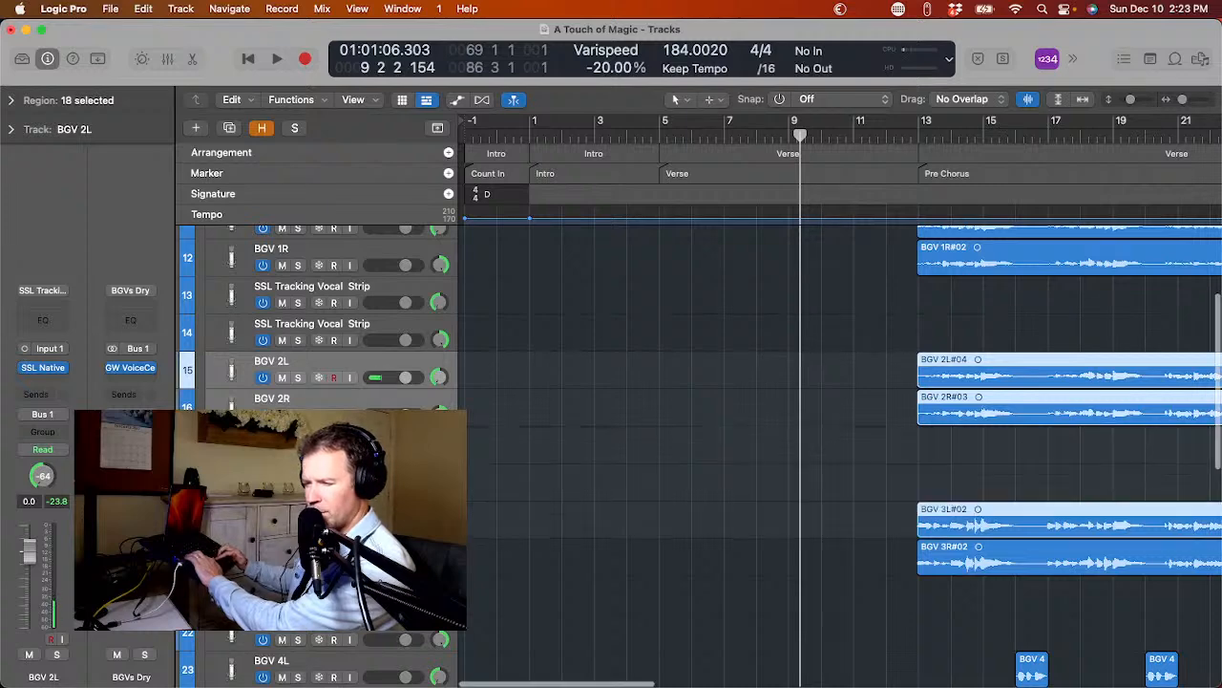
scroll(287, 516, down, 2)
scroll(234, 363, up, 3)
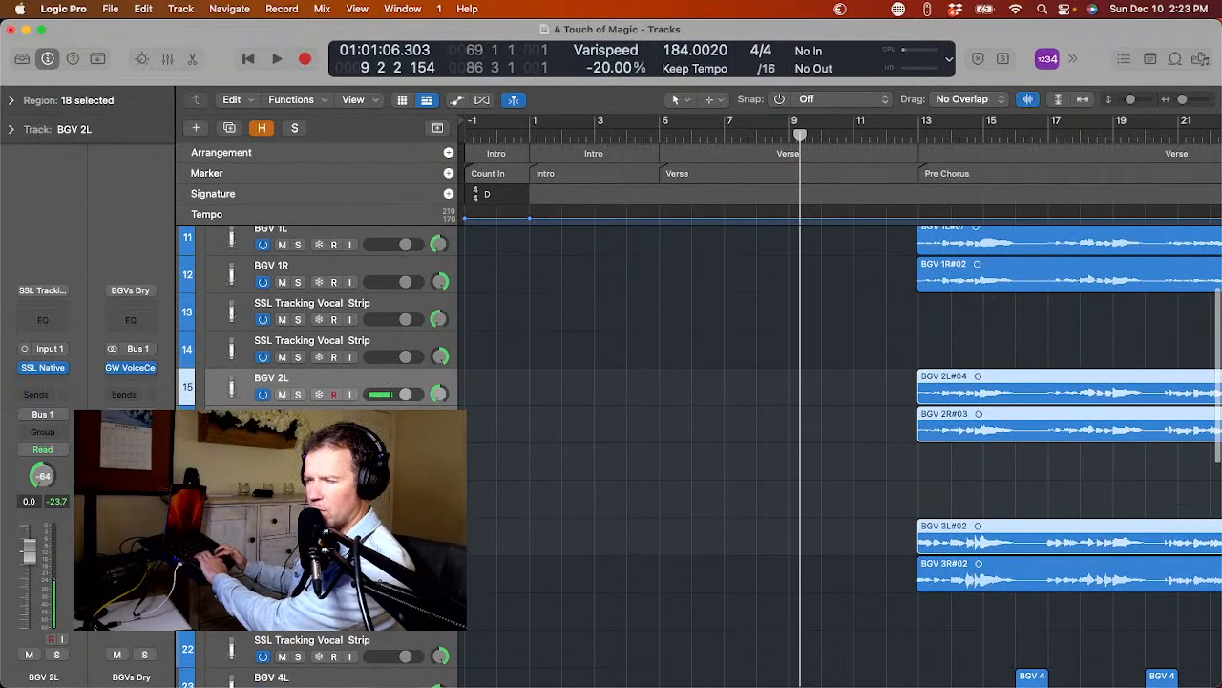
click(234, 366)
Select the recorded tracks BGV 2L through BGV 5R, skipping the empty duplicates, and move them together directly below BGV 1R.
click(226, 391)
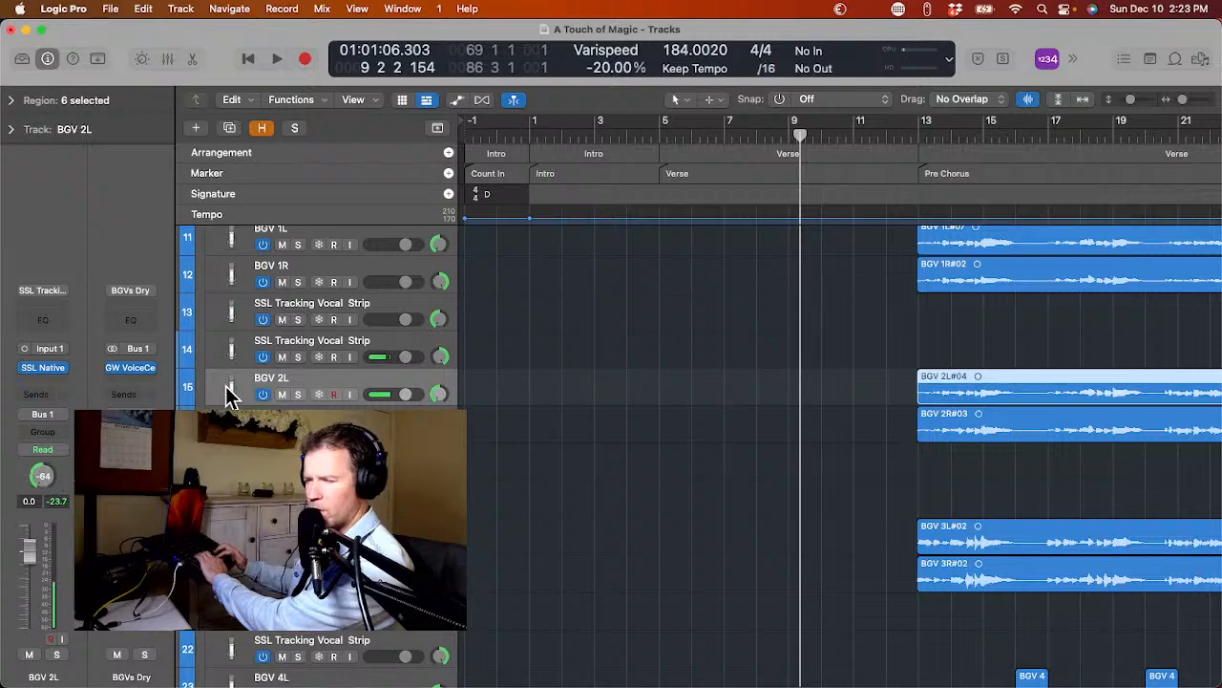
shift+click(229, 425)
scroll(229, 425, down, 2)
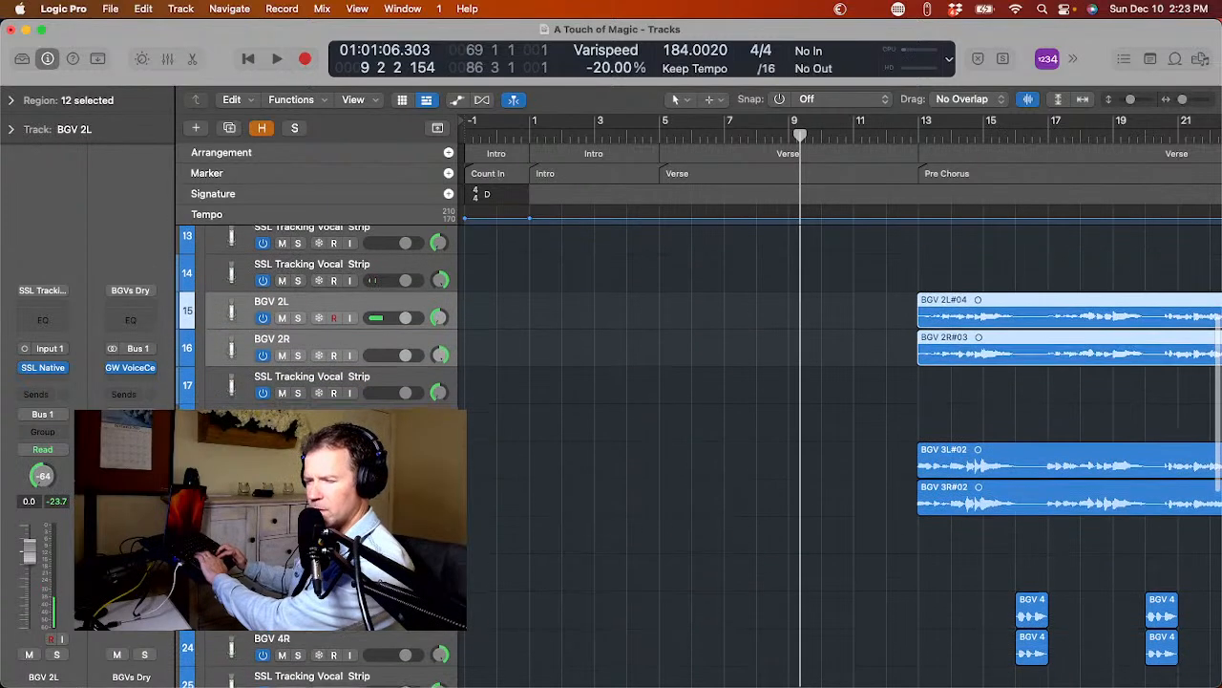
super+click(230, 461)
scroll(230, 460, down, 1)
super+click(229, 461)
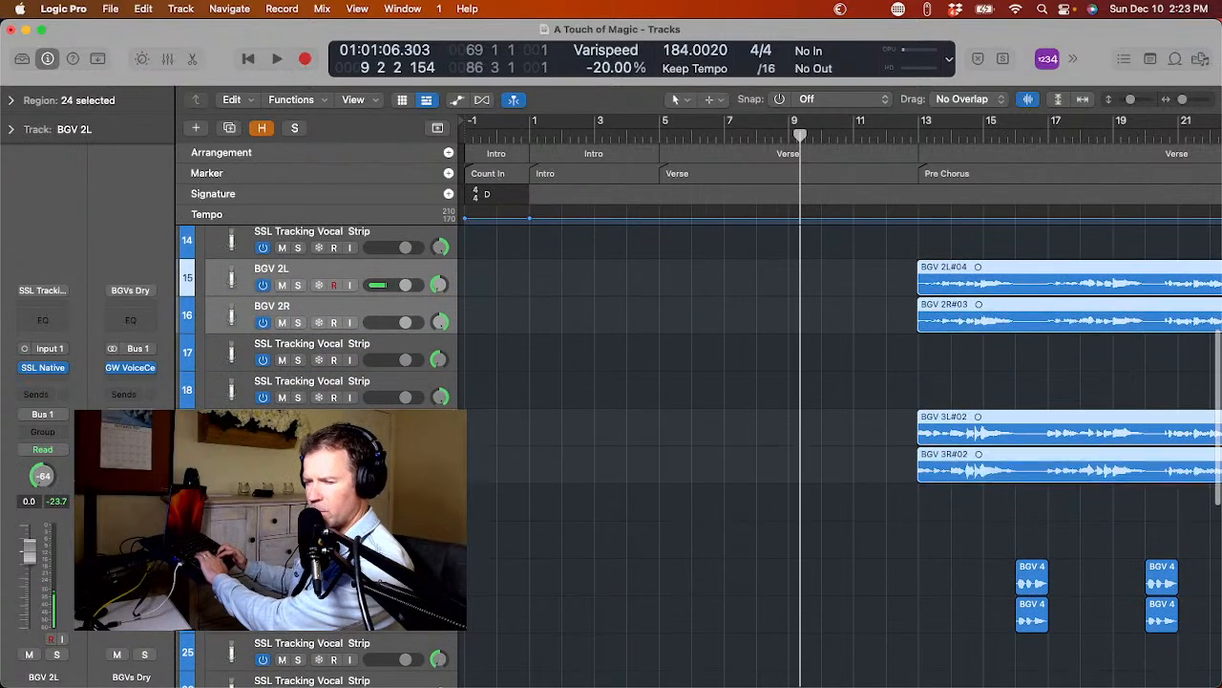
scroll(229, 461, down, 2)
scroll(229, 461, down, 1)
super+click(229, 477)
scroll(229, 478, down, 1)
super+click(229, 478)
scroll(229, 477, down, 2)
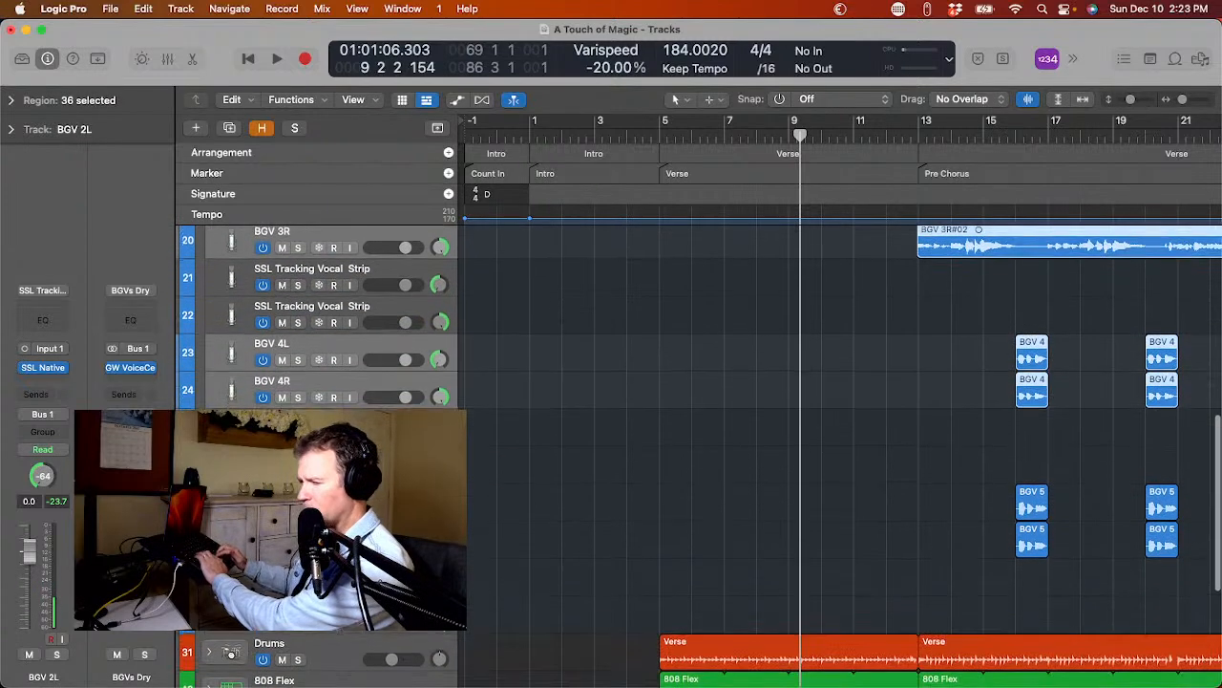
super+click(229, 491)
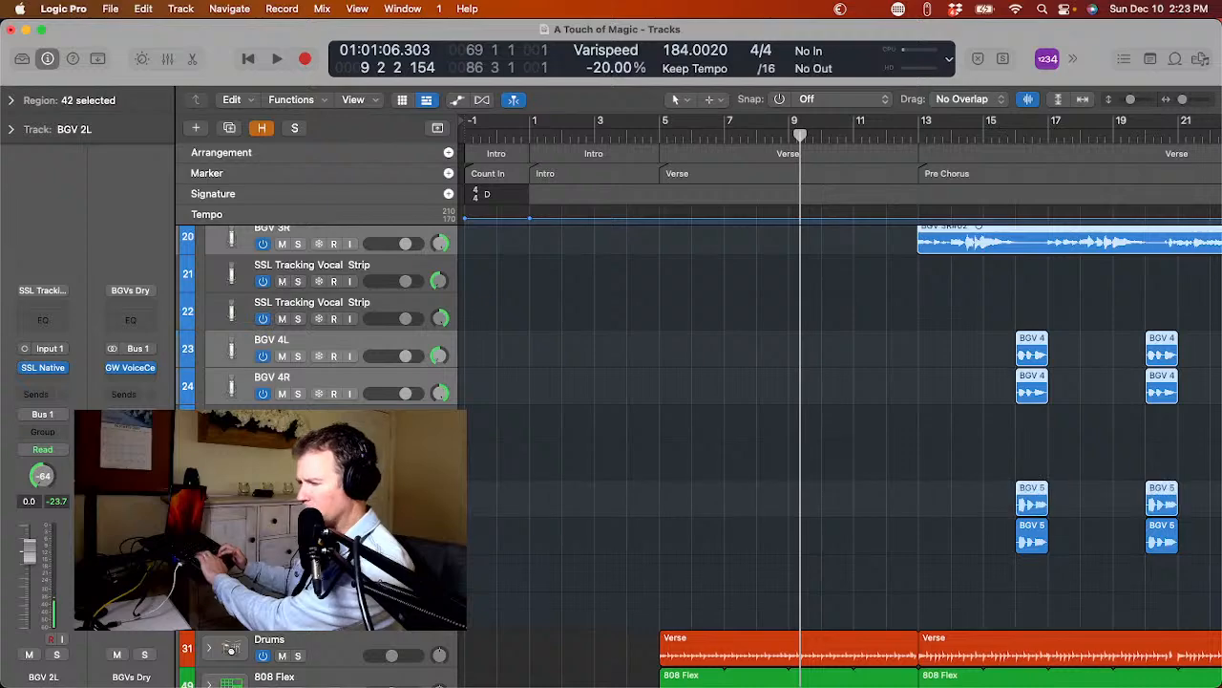
scroll(697, 449, up, 10)
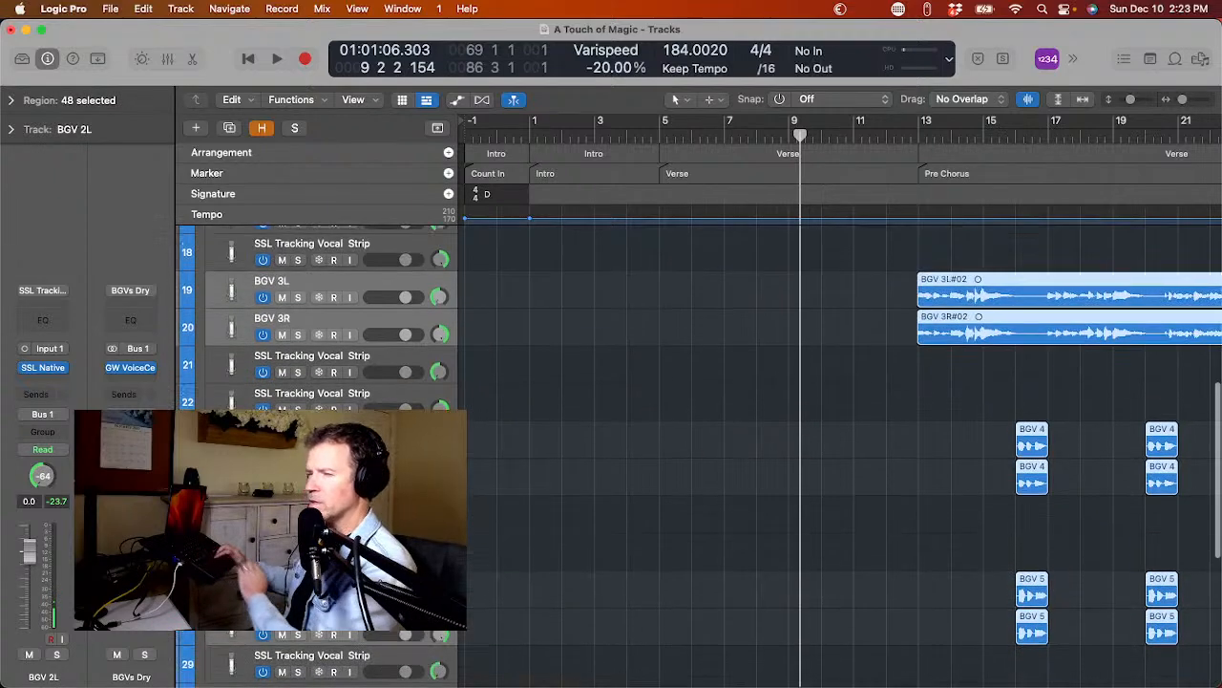
scroll(697, 449, up, 4)
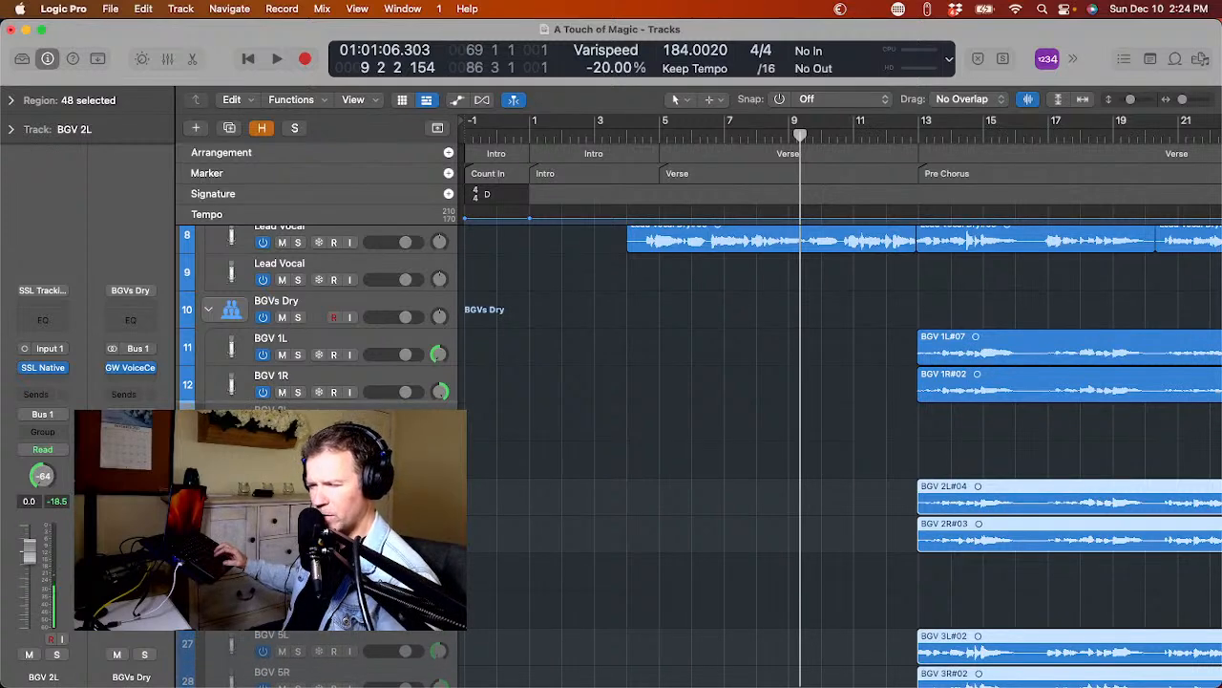
scroll(697, 448, down, 10)
scroll(697, 449, down, 10)
scroll(697, 449, up, 10)
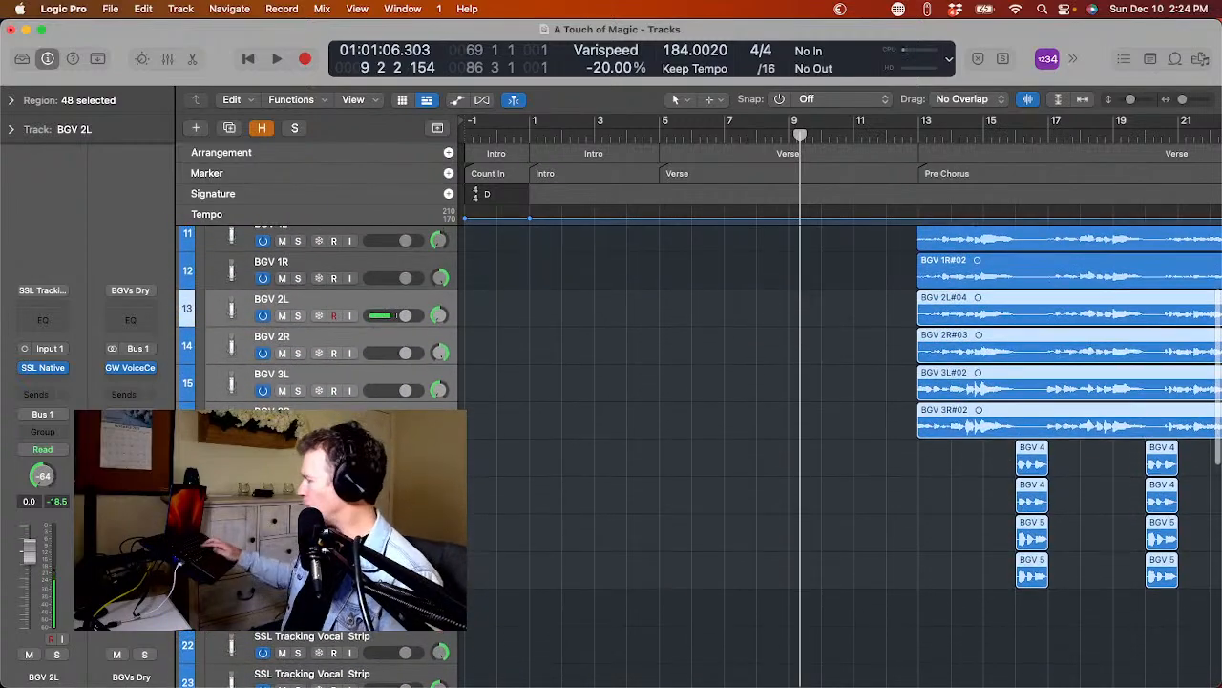
Show the hidden tracks, select the recorded tracks BGV 1L through BGV 5R, then mute and hide them all.
key(h)
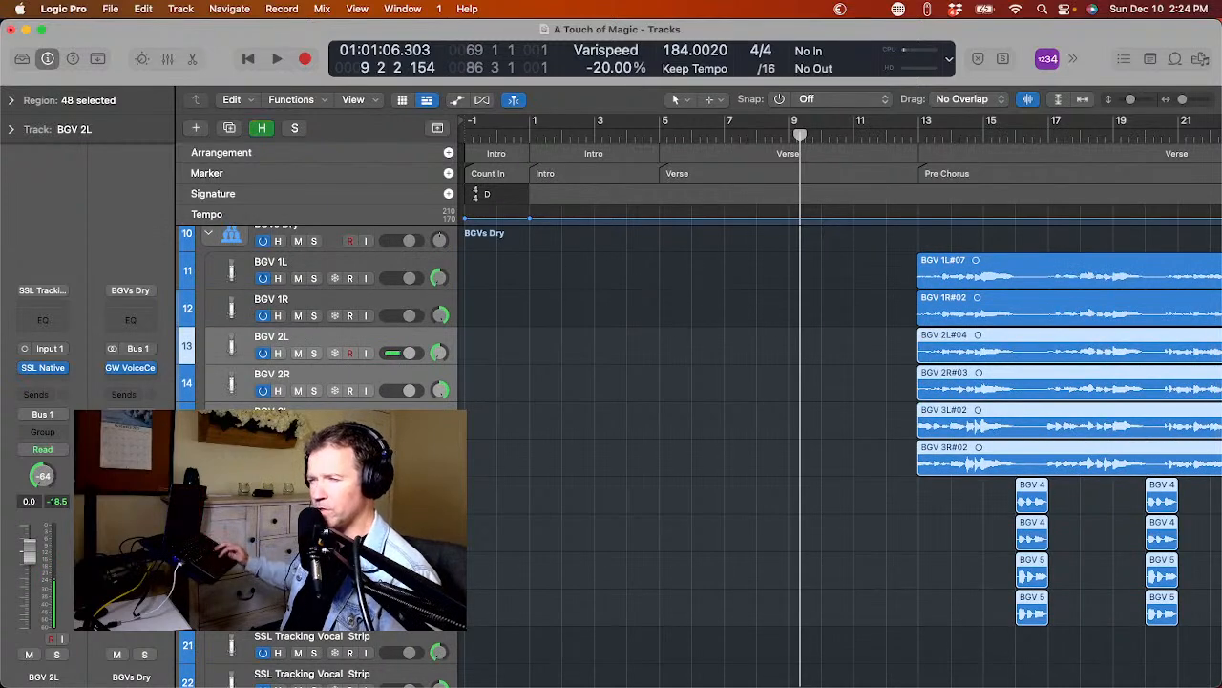
click(227, 274)
scroll(212, 367, down, 5)
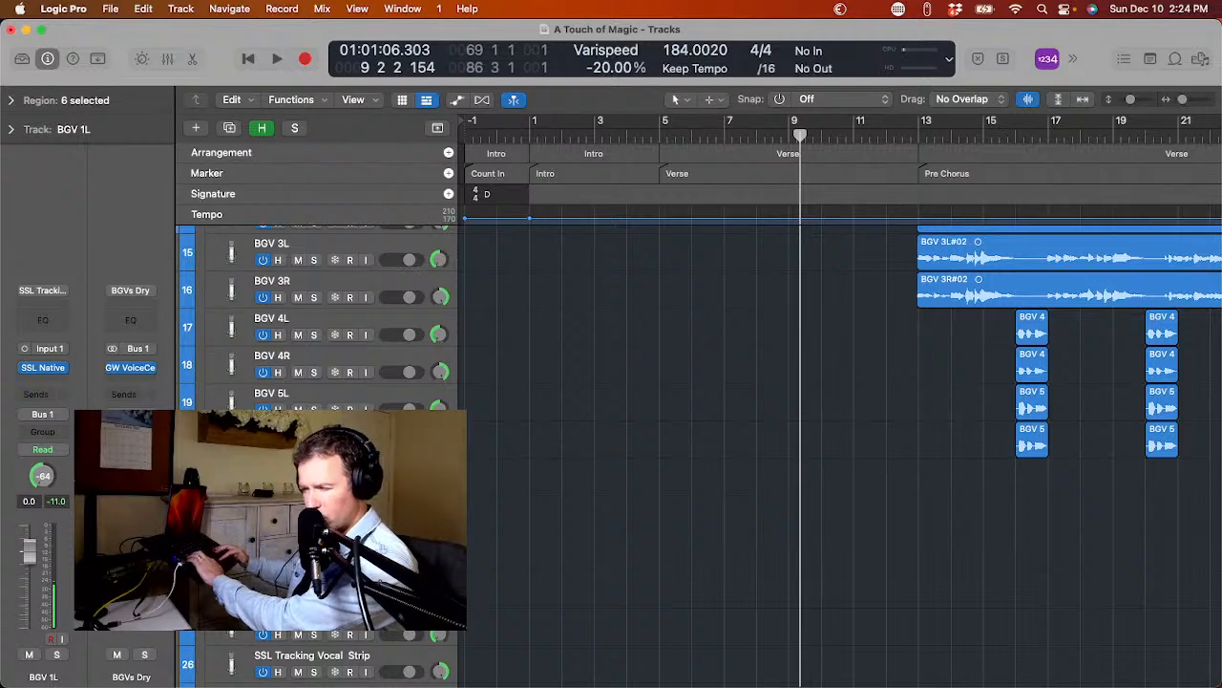
key(super+a)
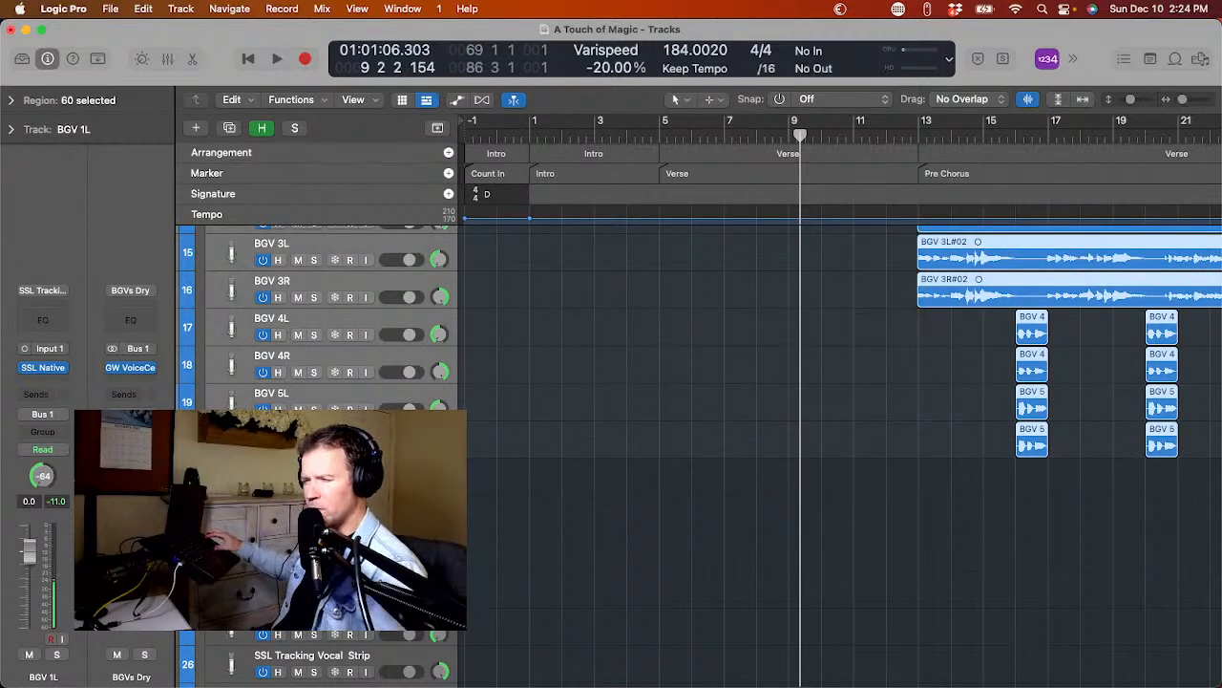
key(m)
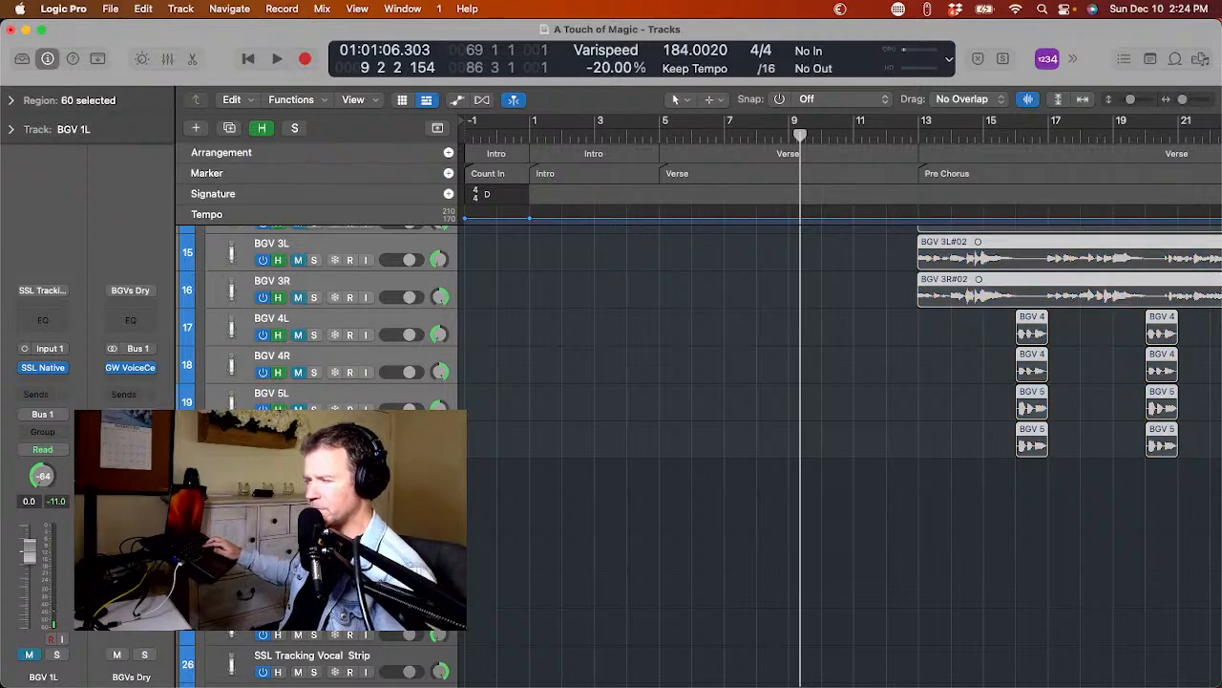
key(h)
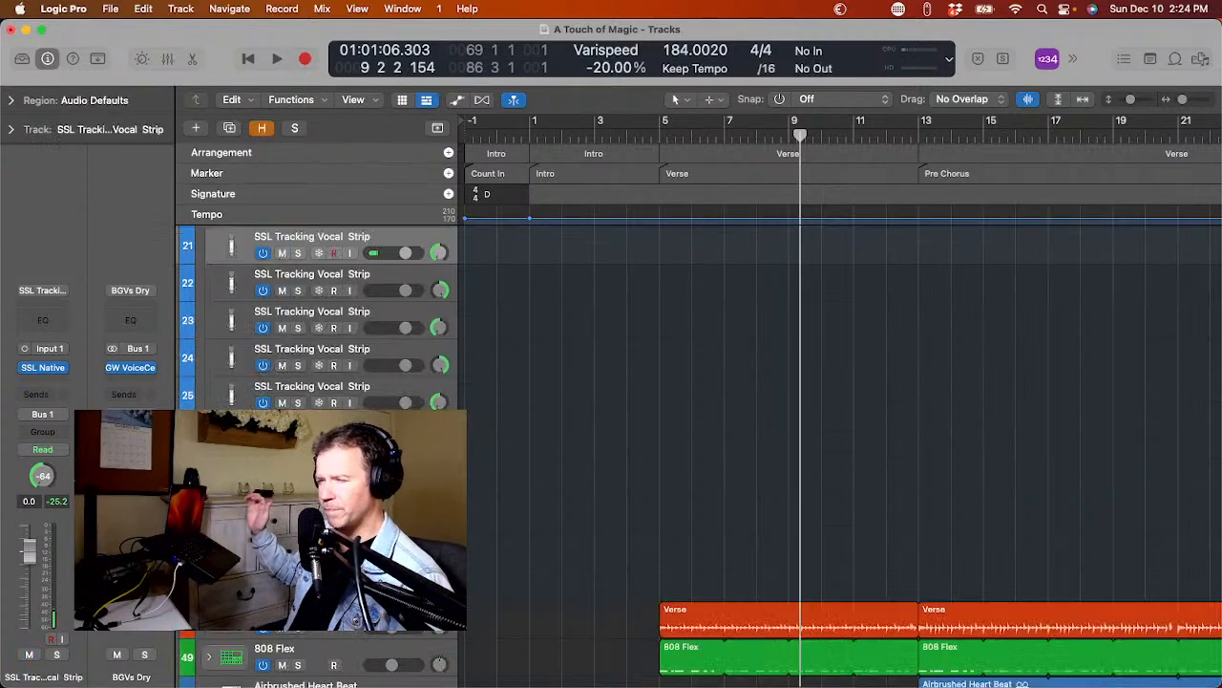
Browse the files on the SSD Gold drive to the 01 A Touch of Magic subfolder holding the original and Lila vocal WAV files.
scroll(841, 455, up, 4)
scroll(841, 455, right, 1)
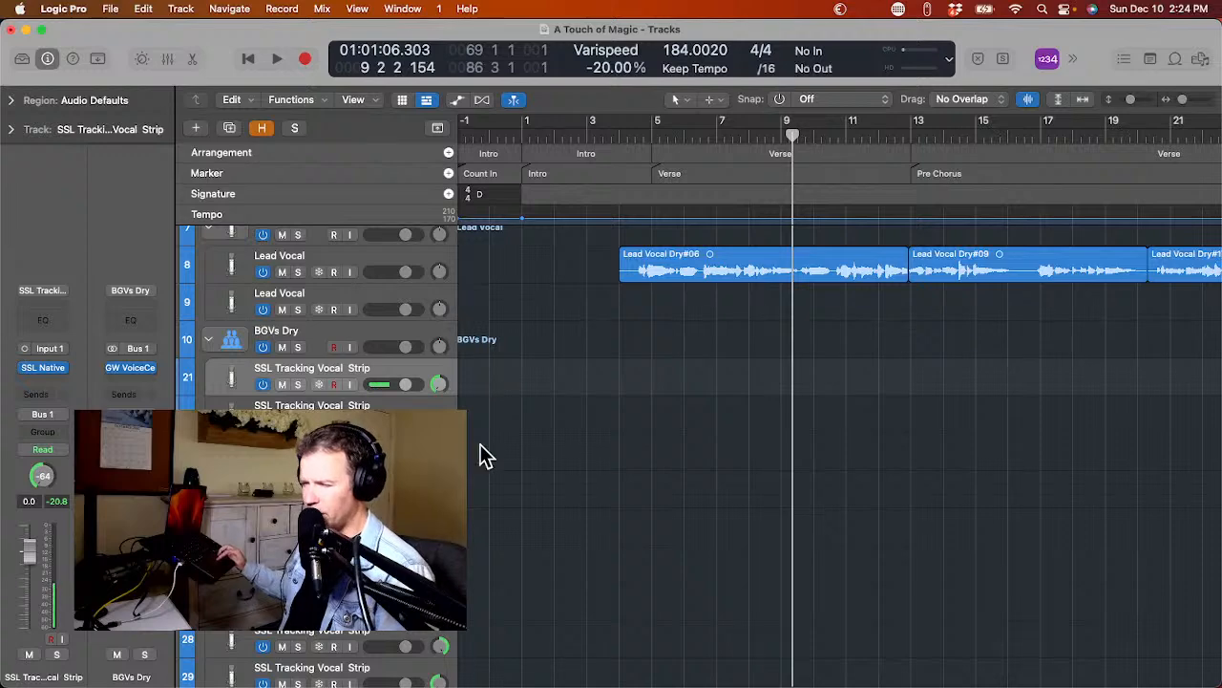
scroll(503, 451, down, 4)
scroll(502, 451, up, 5)
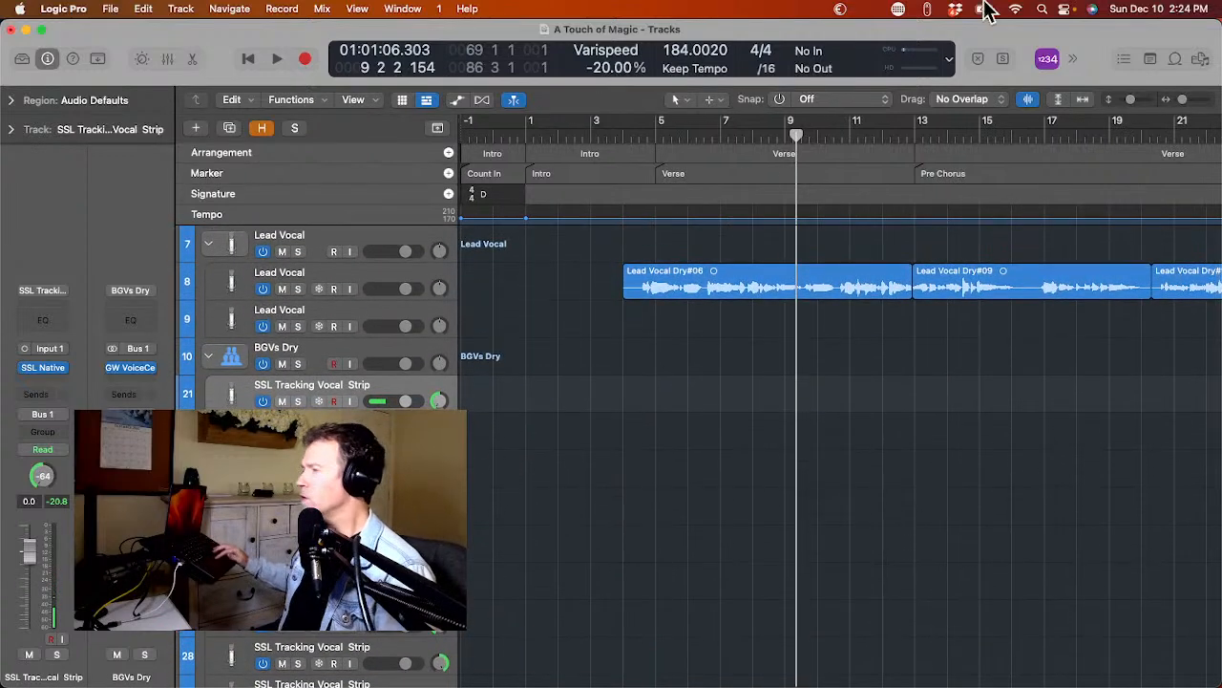
click(1202, 61)
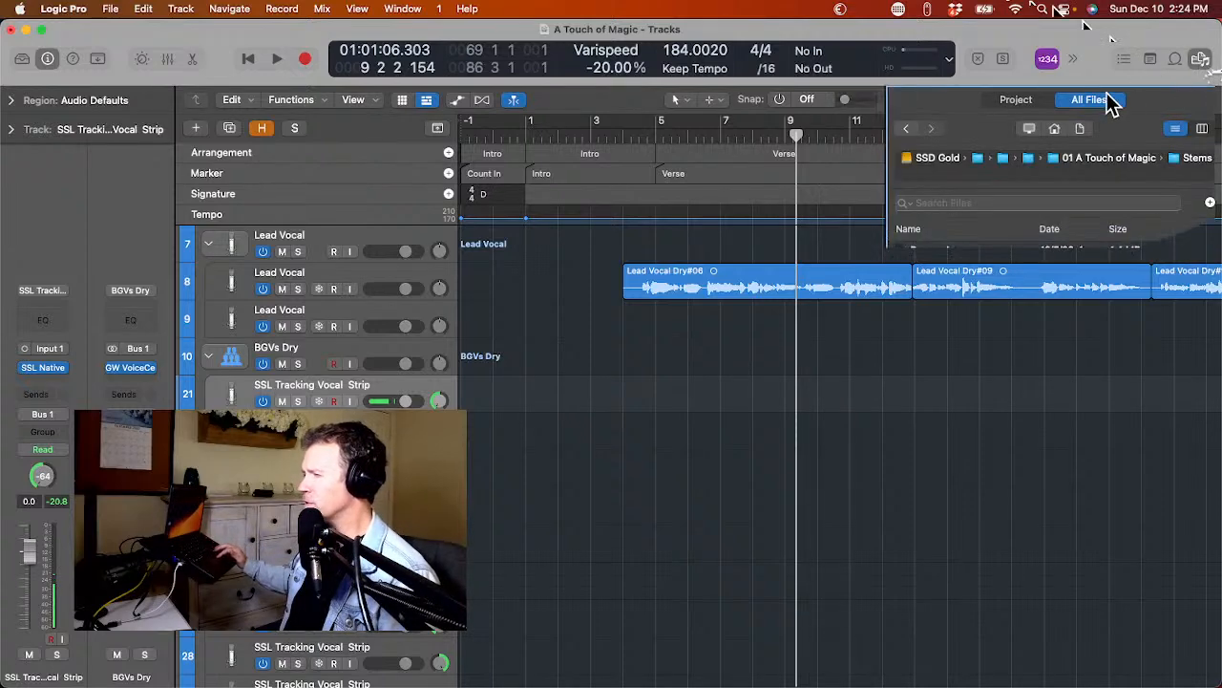
click(1054, 130)
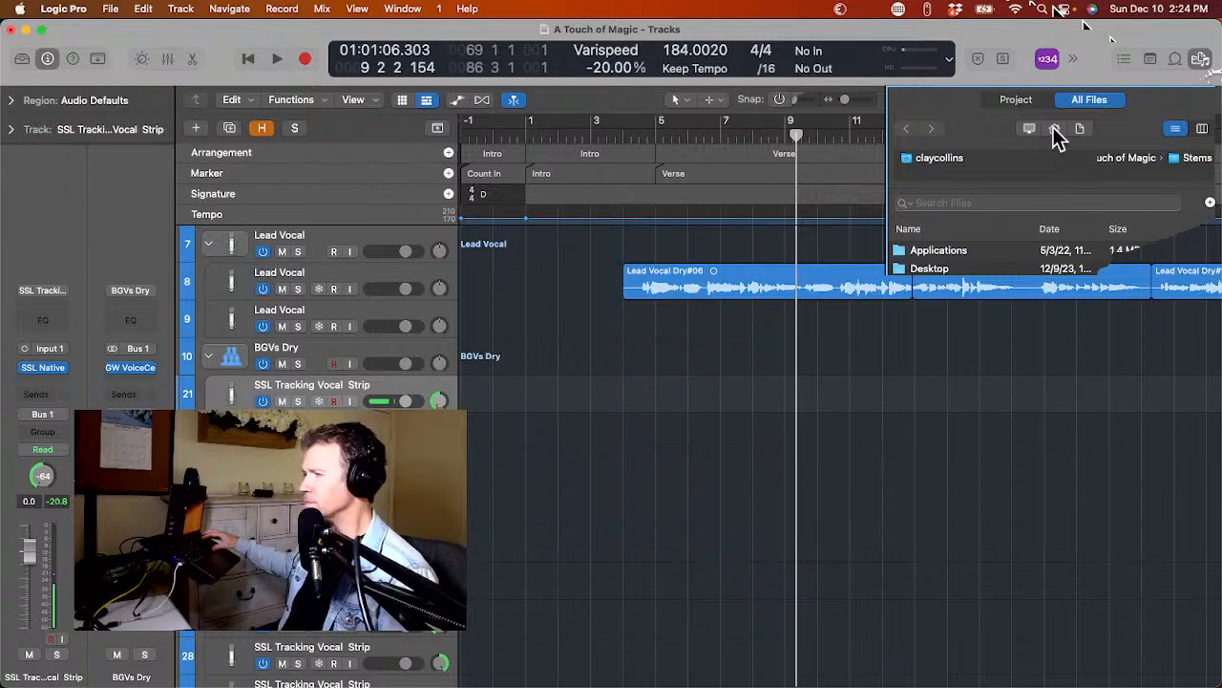
click(1029, 128)
double_click(943, 287)
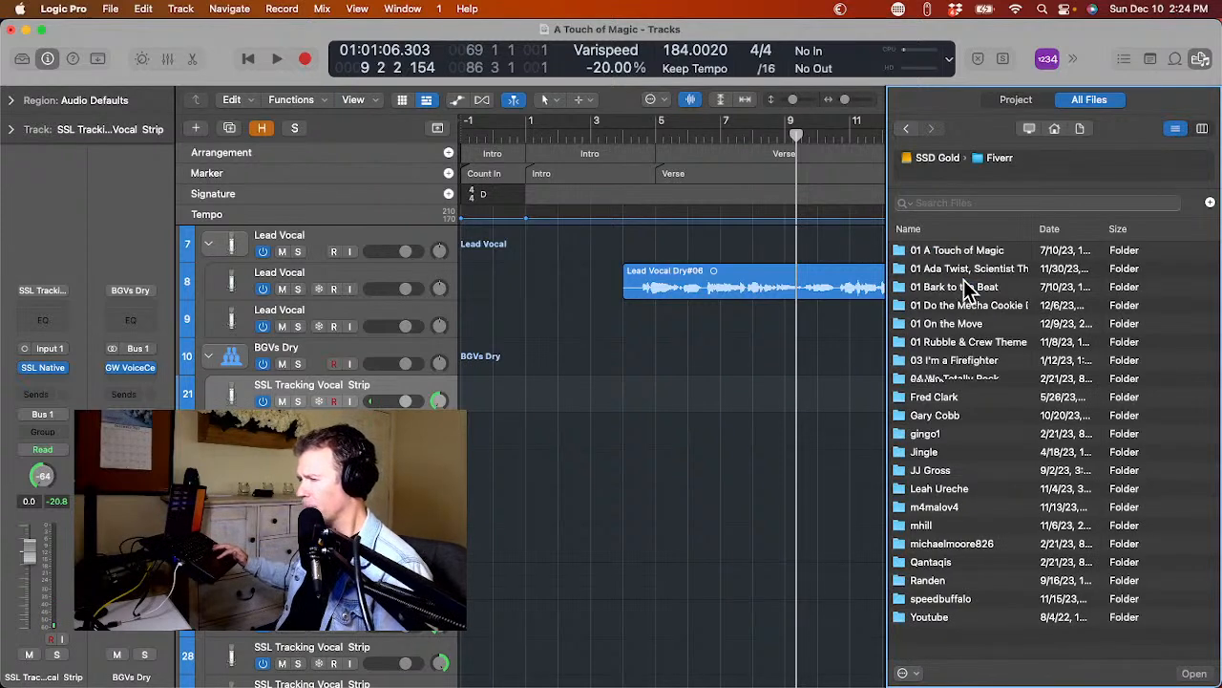
double_click(983, 252)
double_click(941, 304)
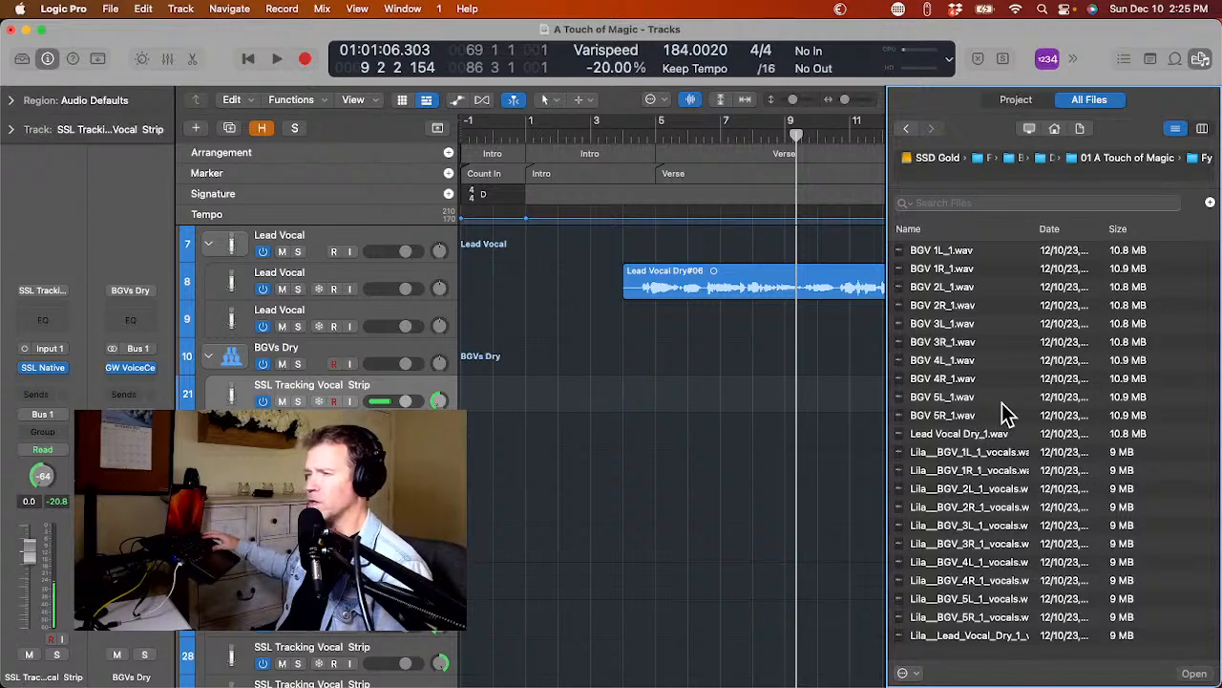
scroll(552, 367, left, 1)
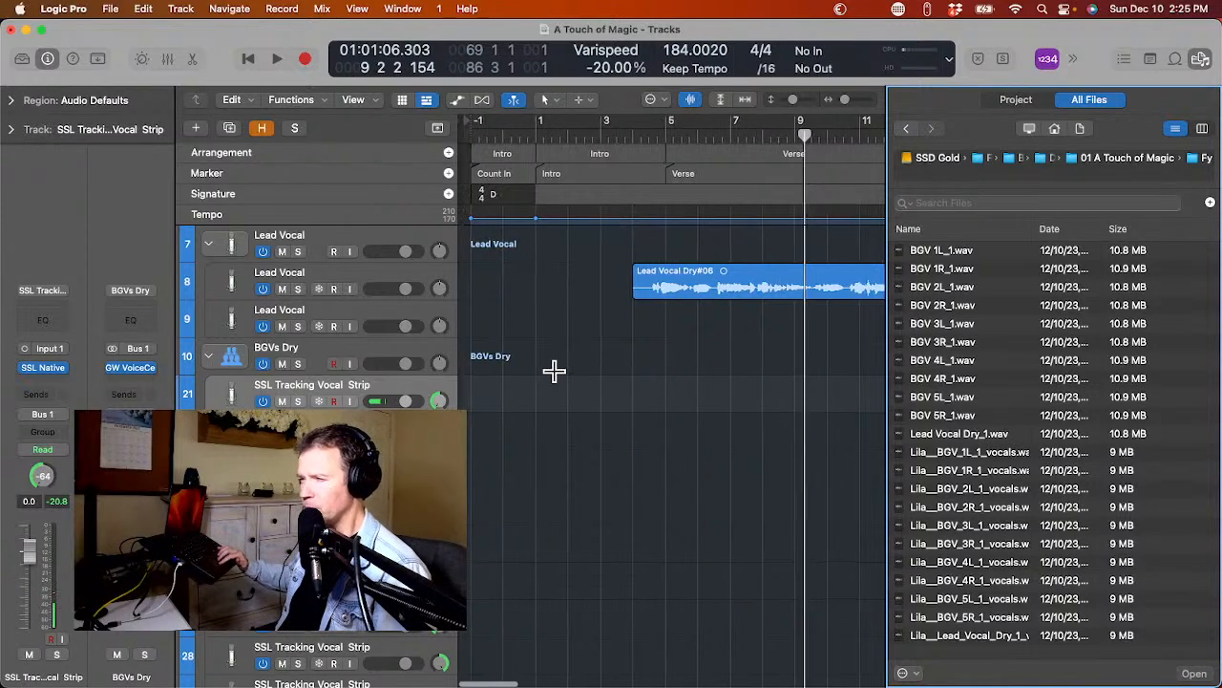
Mute and hide the recorded Lead Vocal track on track 8, leaving its empty duplicate in view.
click(229, 287)
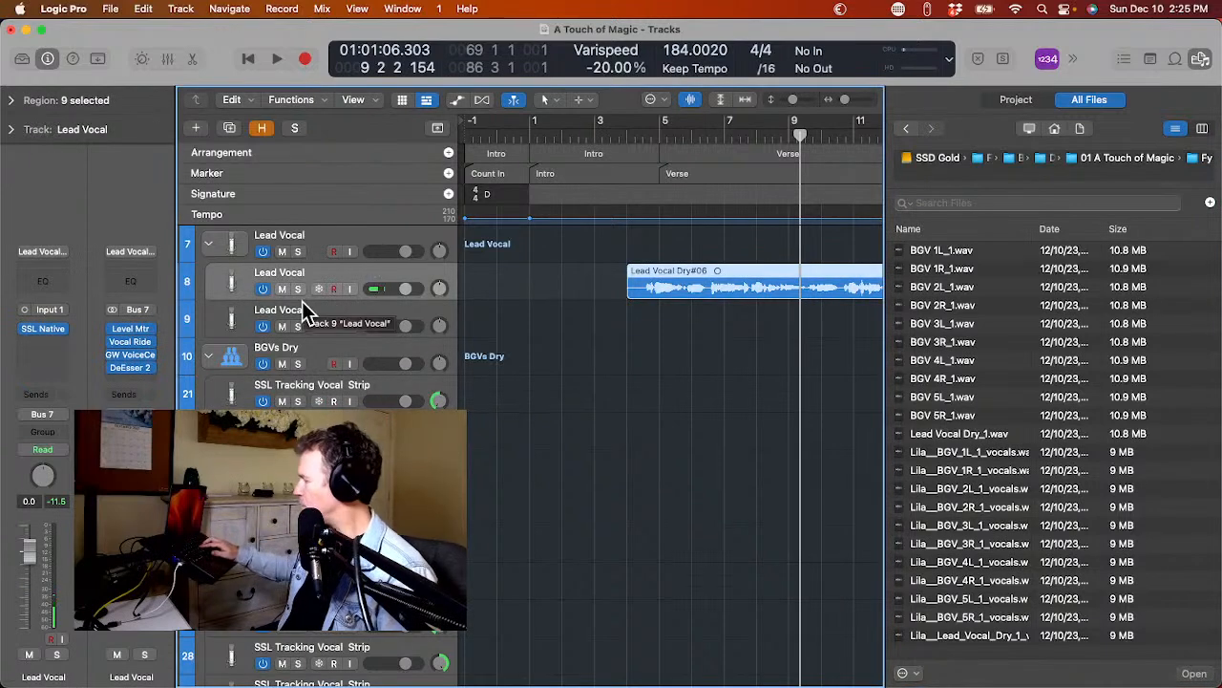
key(h)
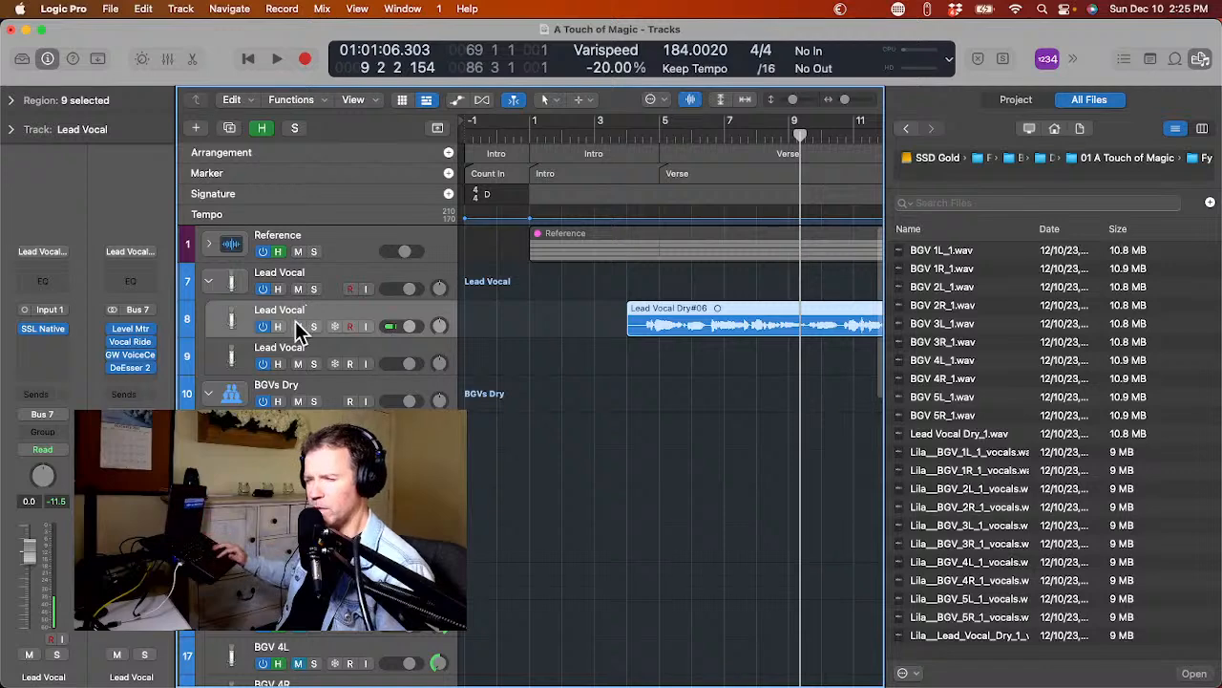
click(297, 327)
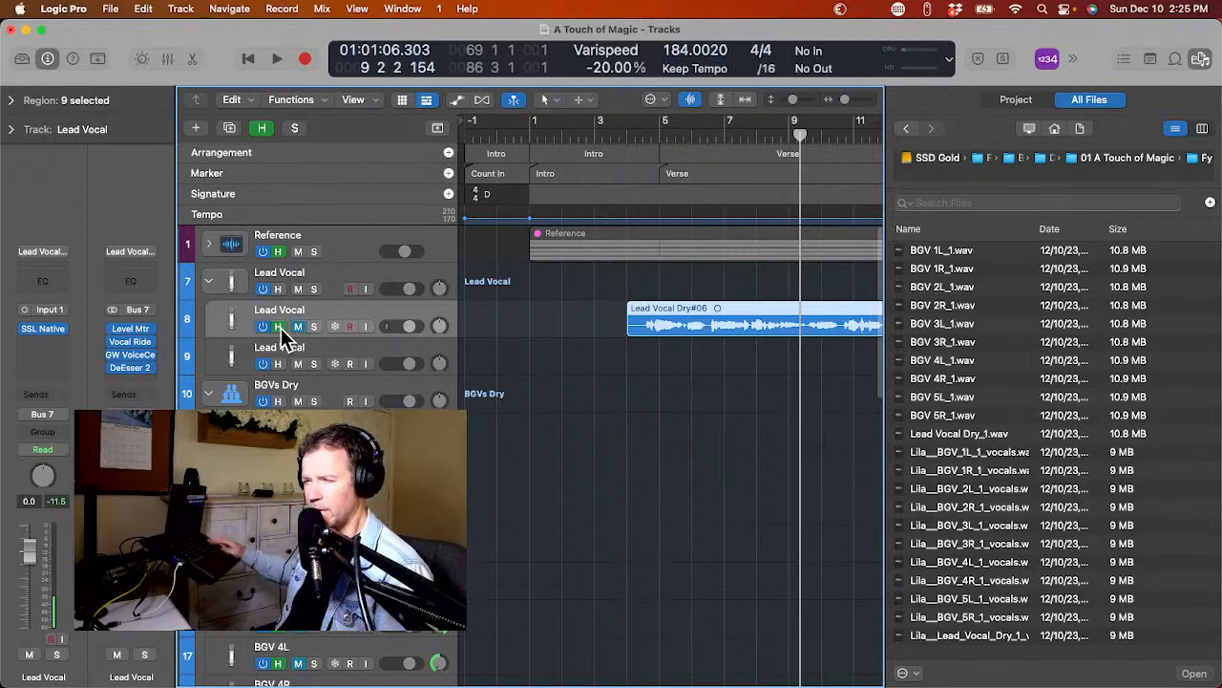
click(278, 327)
key(h)
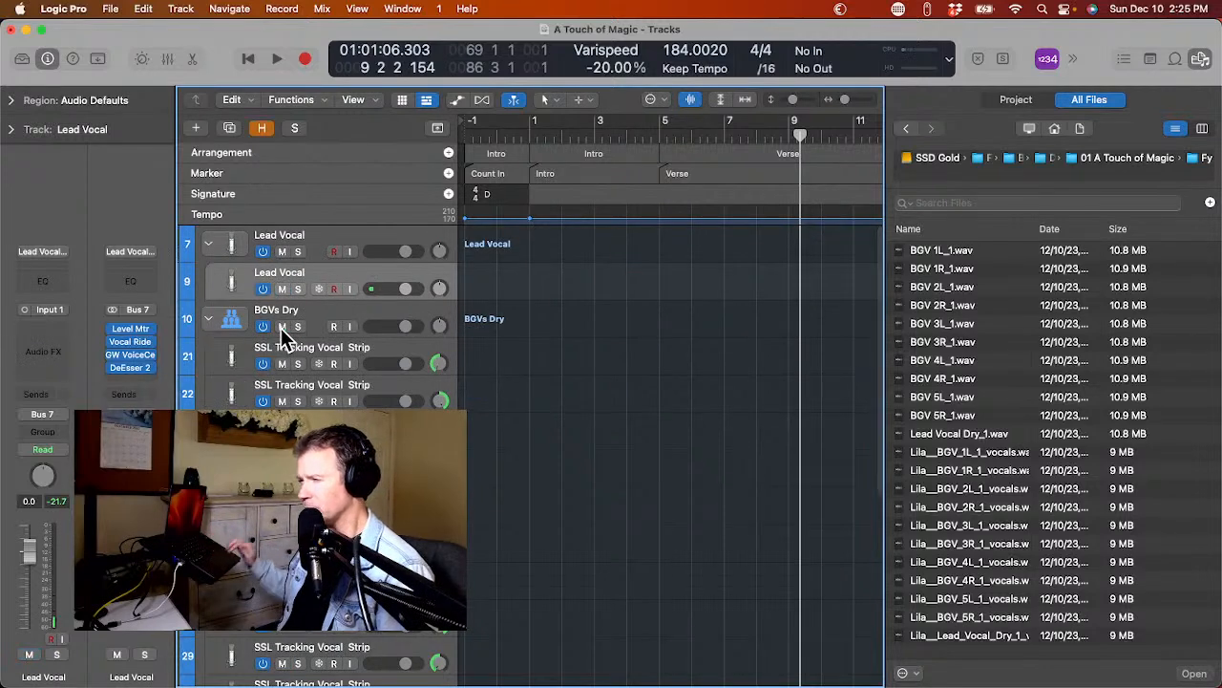
Try placing Lead Vocal Dry_1.wav at the start of the empty Lead Vocal track, and delete the region.
scroll(293, 347, down, 2)
scroll(293, 348, down, 3)
scroll(293, 347, up, 6)
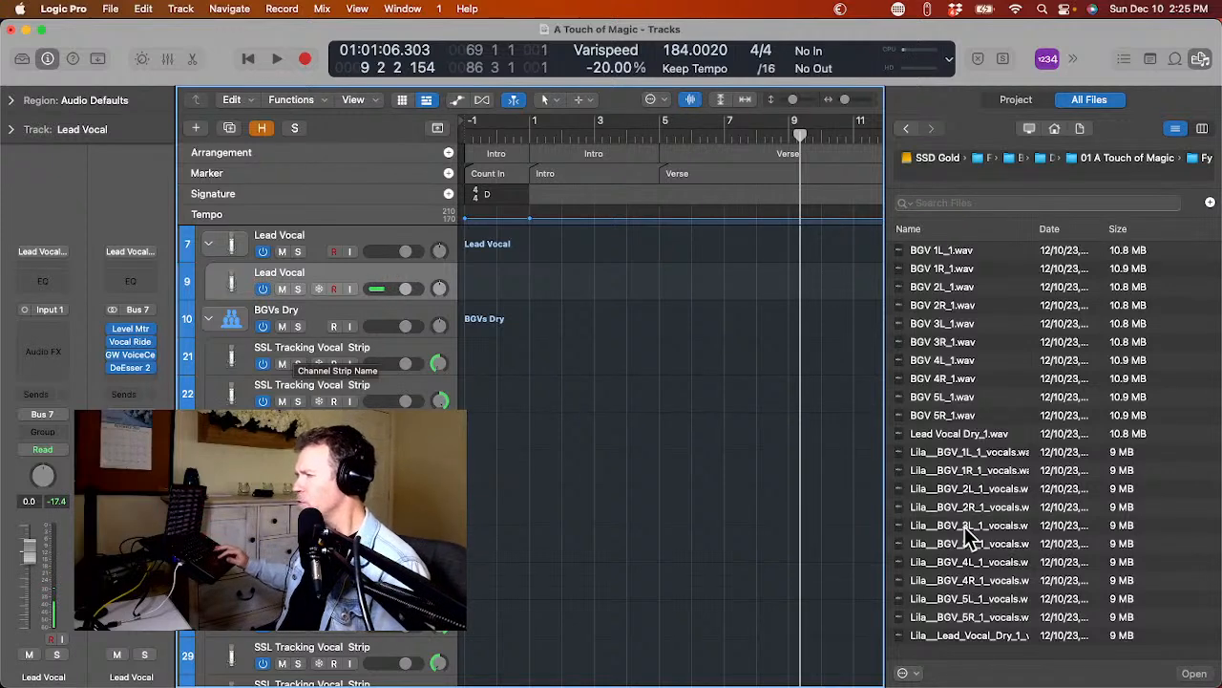
drag(948, 431, 459, 289)
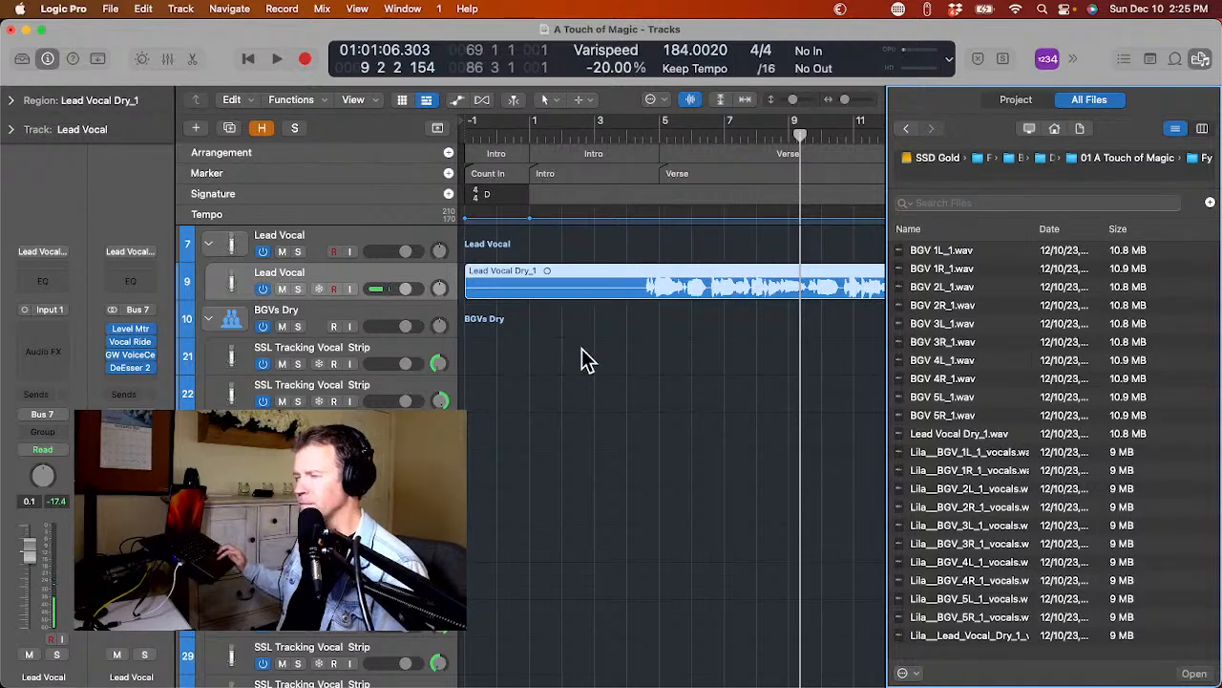
scroll(587, 360, down, 1)
click(234, 344)
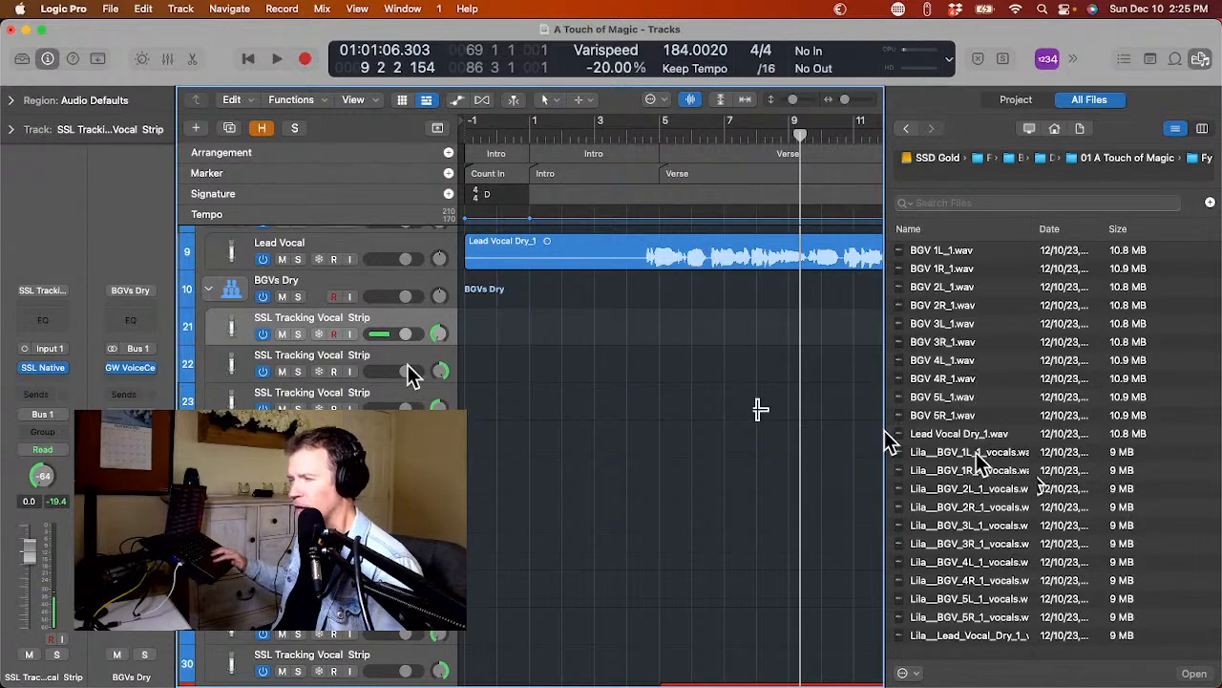
click(535, 258)
key(Delete)
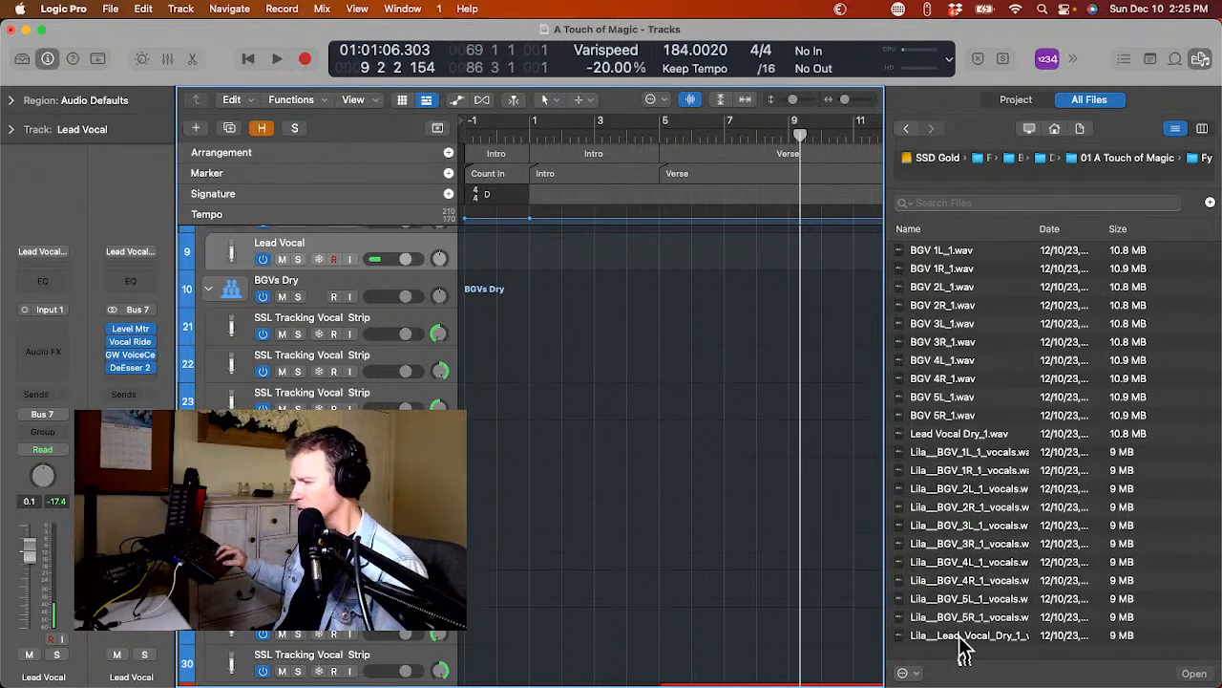
Import the Lila lead vocal onto the empty Lead Vocal track and the ten Lila BGV files onto the existing duplicate tracks from track 21.
drag(960, 638, 459, 265)
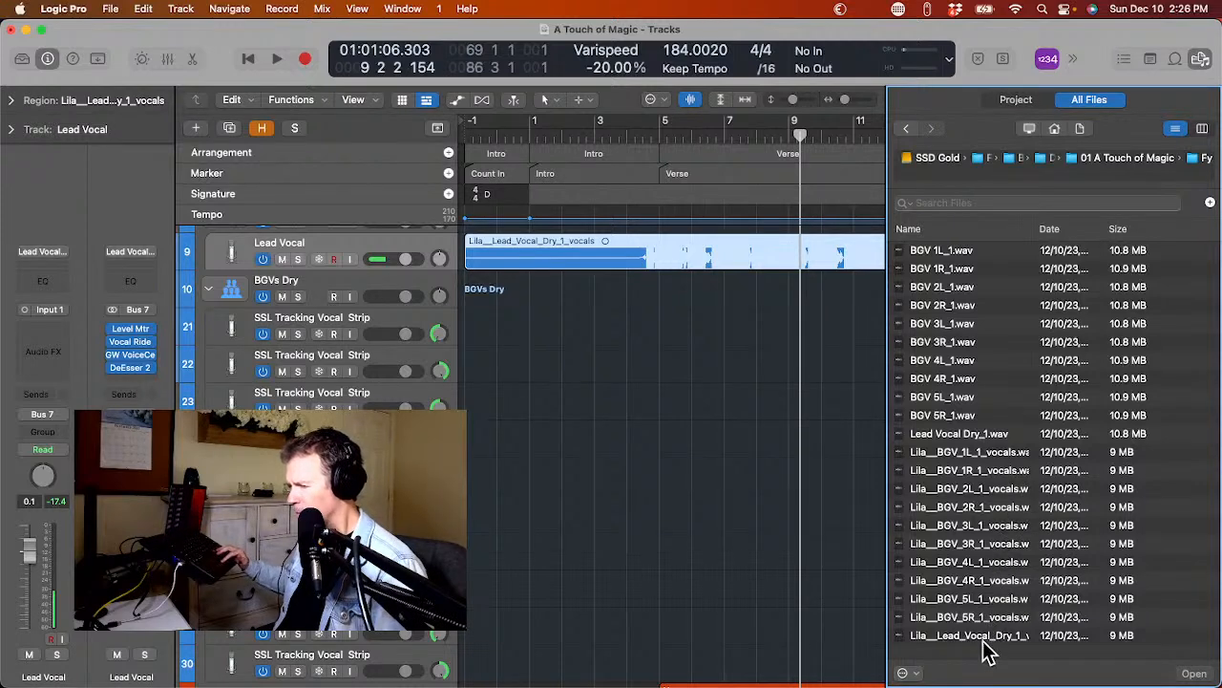
click(992, 453)
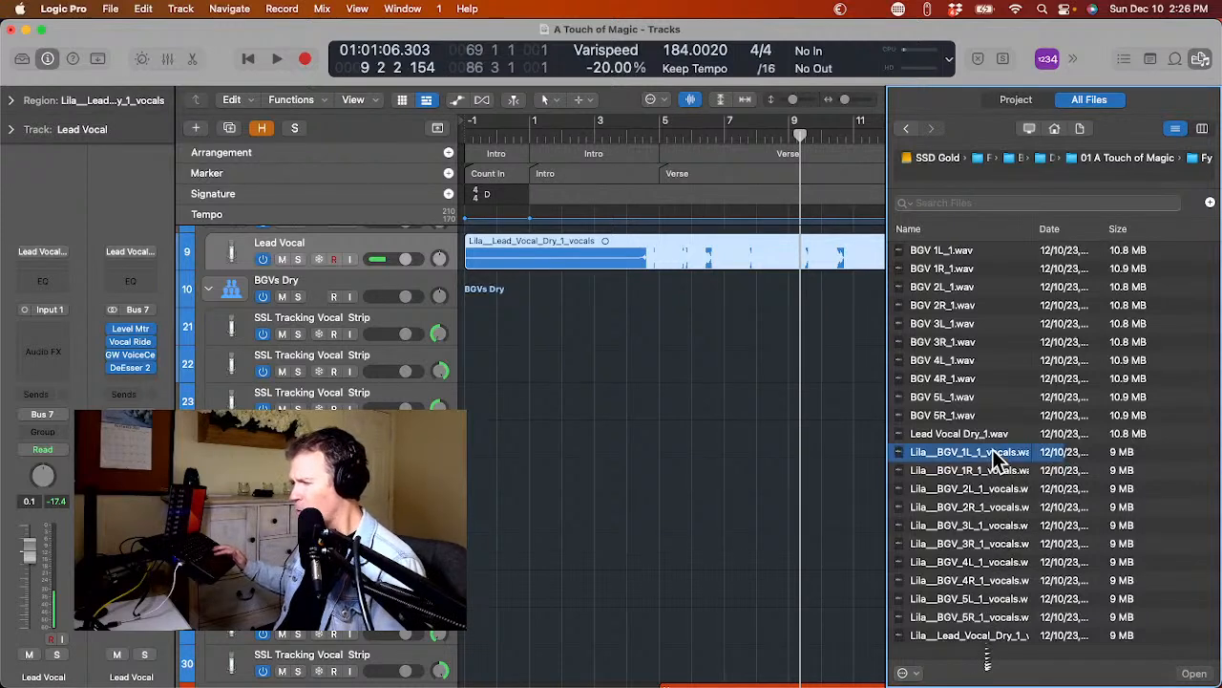
shift+click(996, 616)
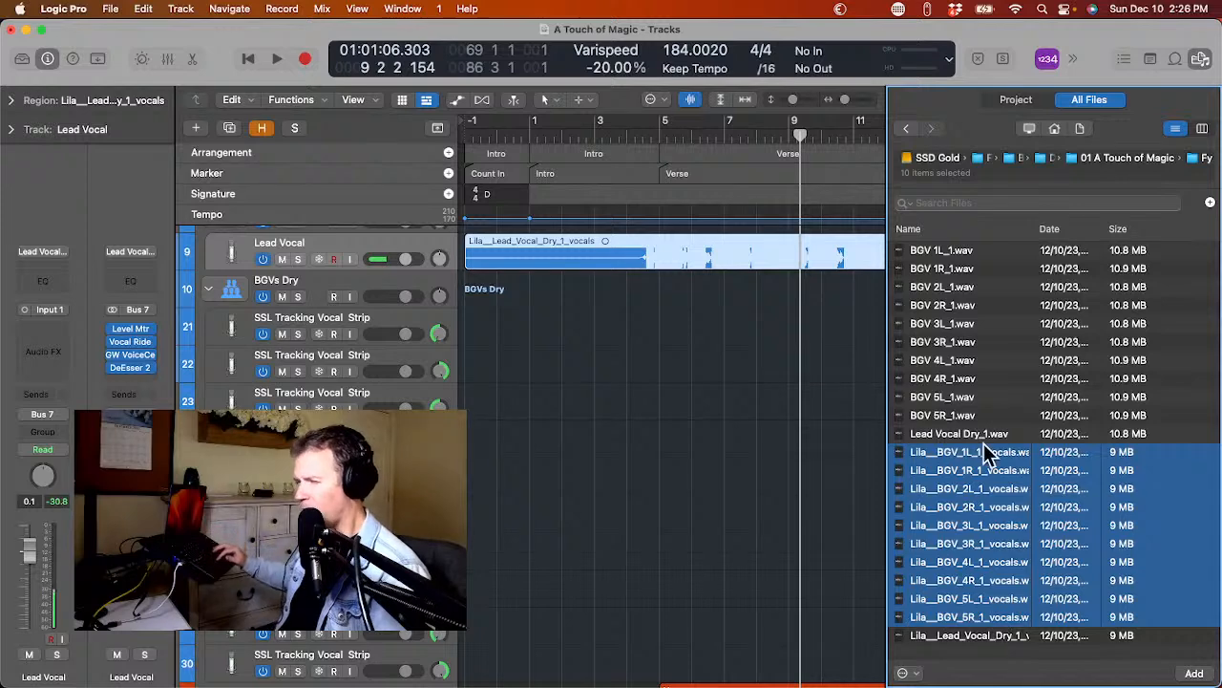
scroll(563, 360, left, 1)
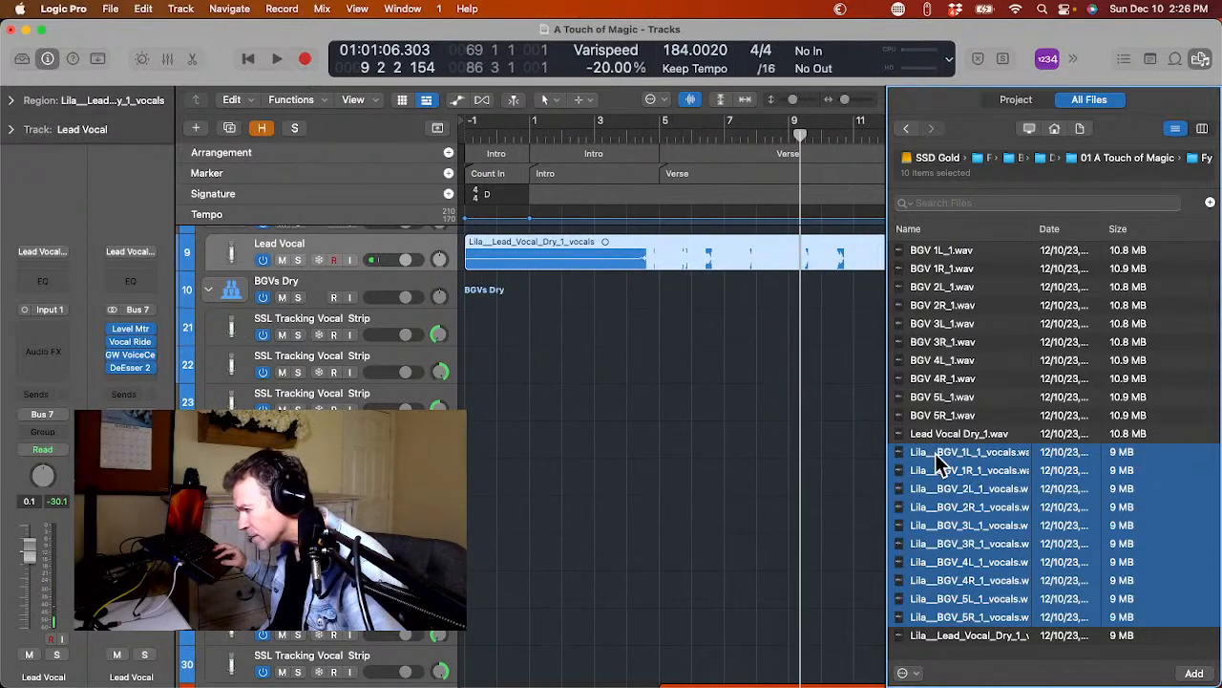
drag(936, 452, 461, 335)
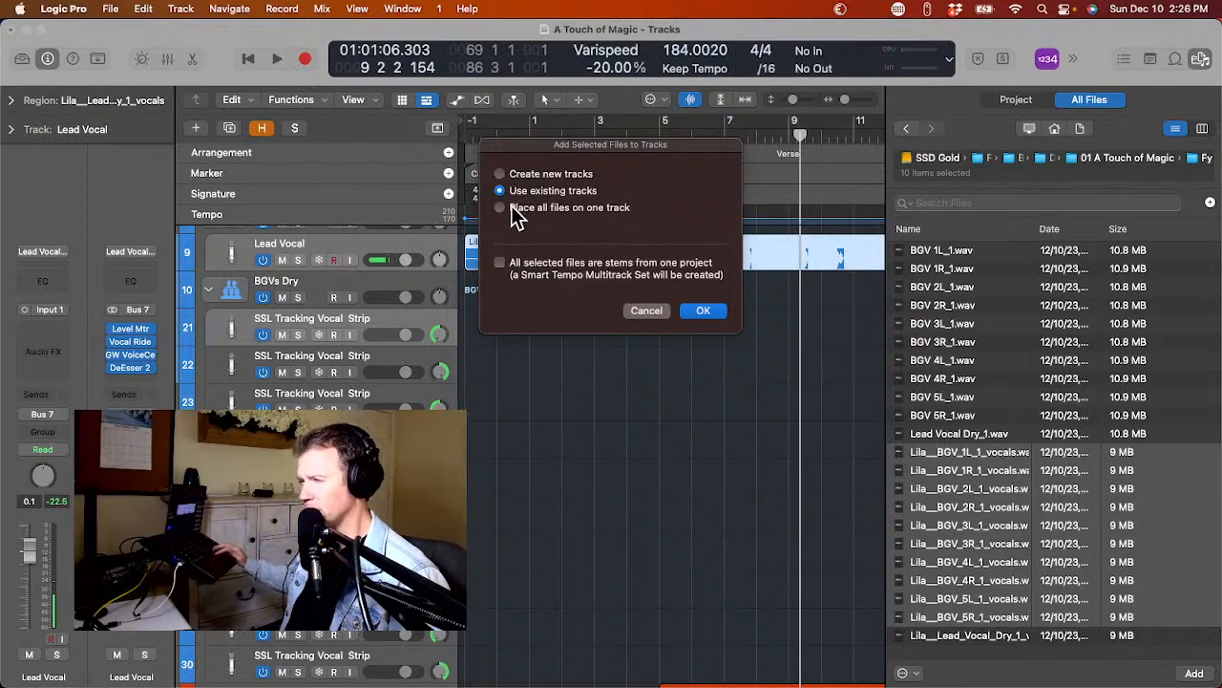
key(Return)
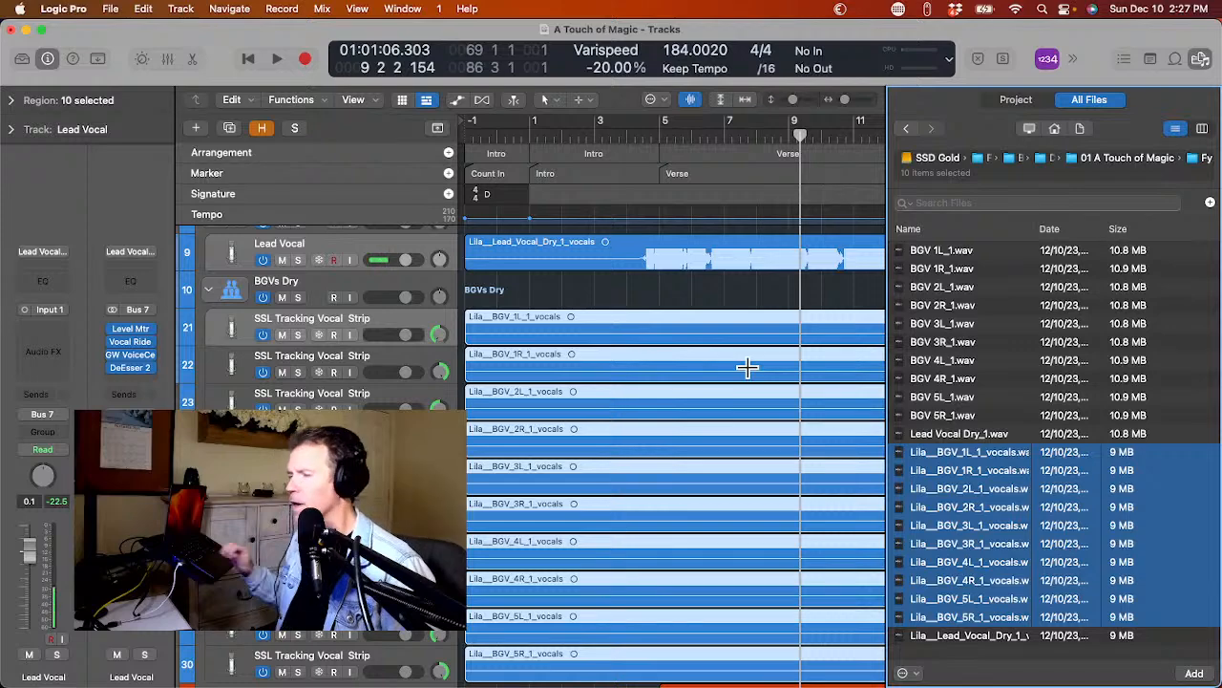
scroll(710, 410, down, 5)
scroll(709, 407, up, 5)
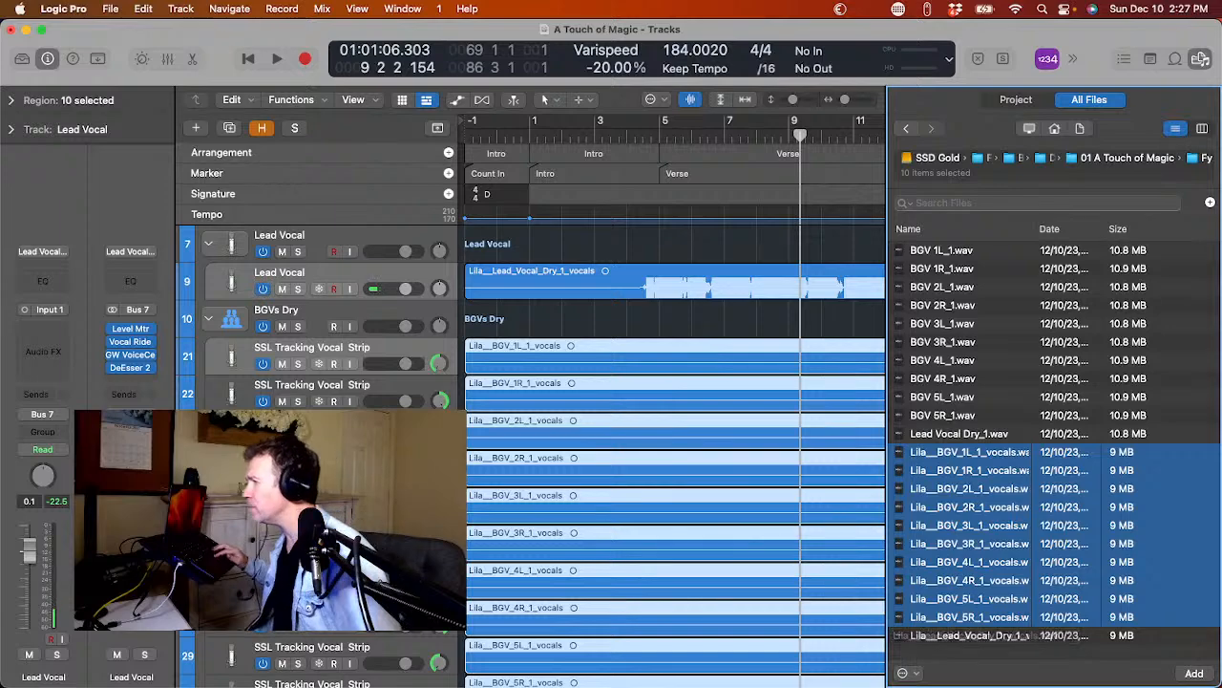
click(1205, 55)
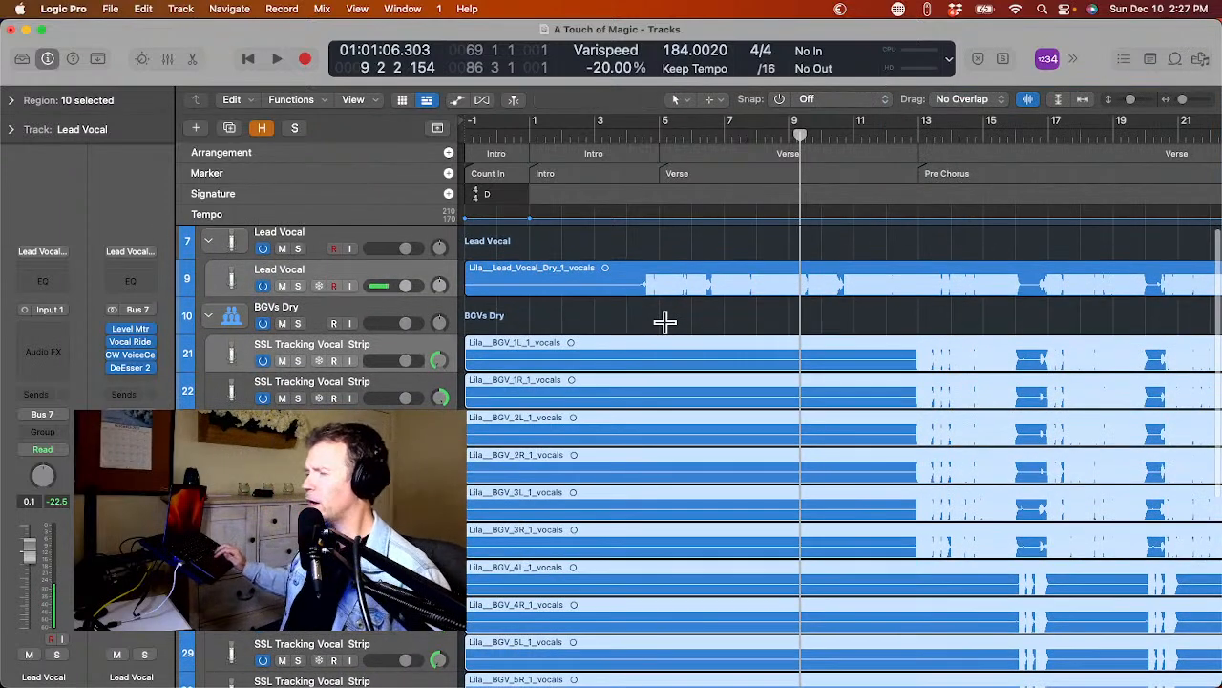
Set the region gain of the imported lead vocal and all ten BGV regions to -6 dB, and deselect them.
scroll(641, 355, down, 2)
scroll(640, 355, up, 3)
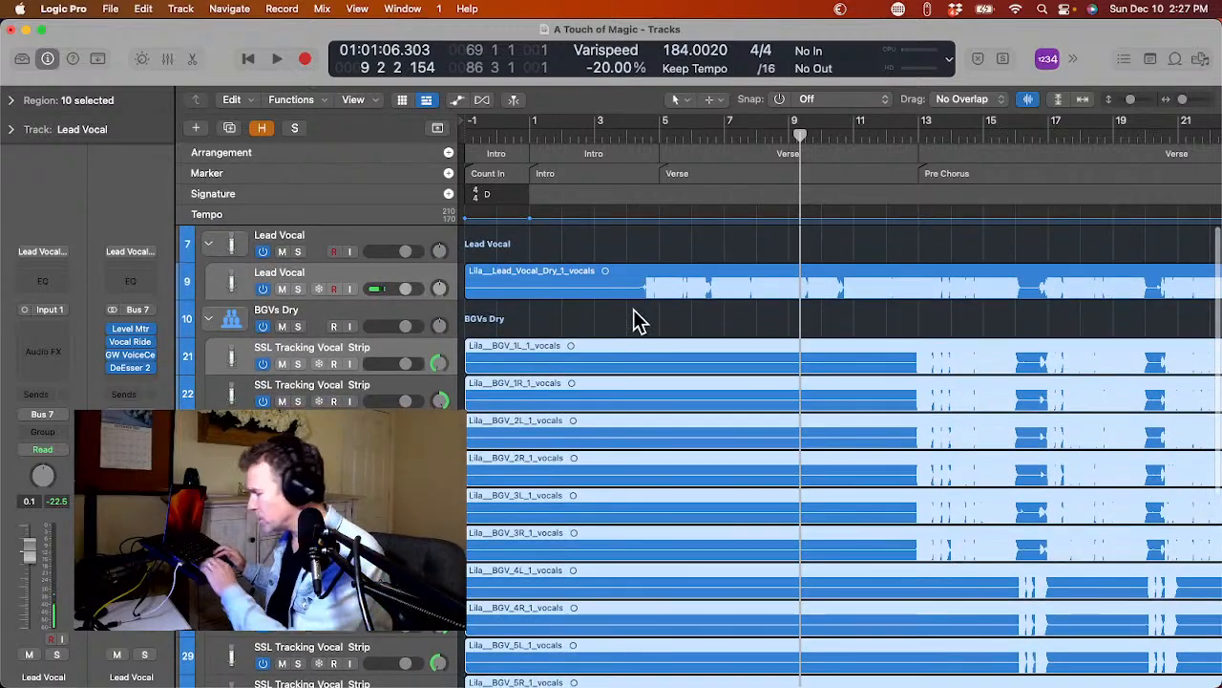
shift+click(631, 286)
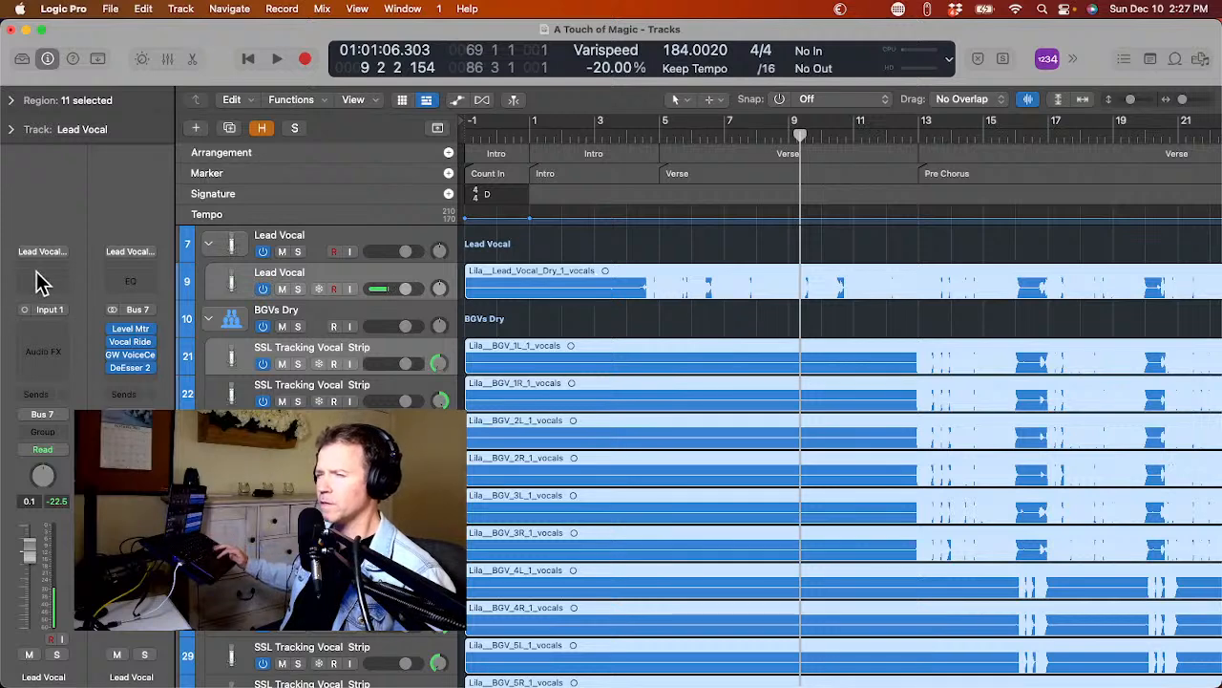
click(12, 100)
double_click(96, 230)
text(-6)
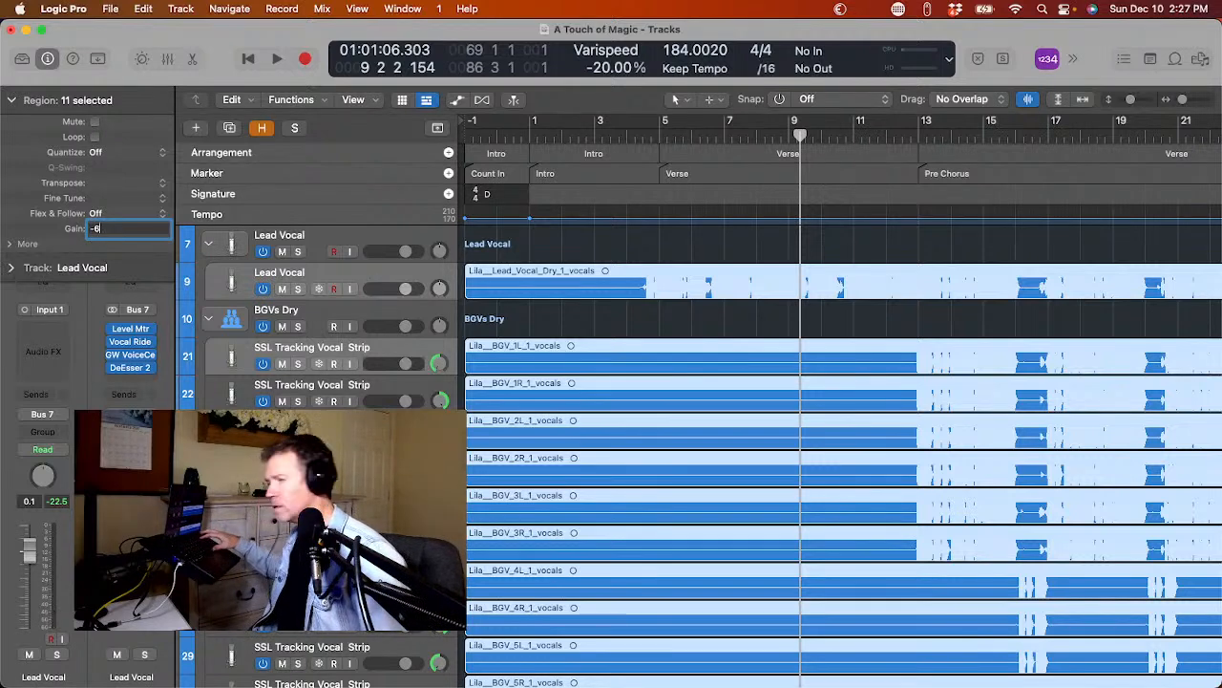
key(Return)
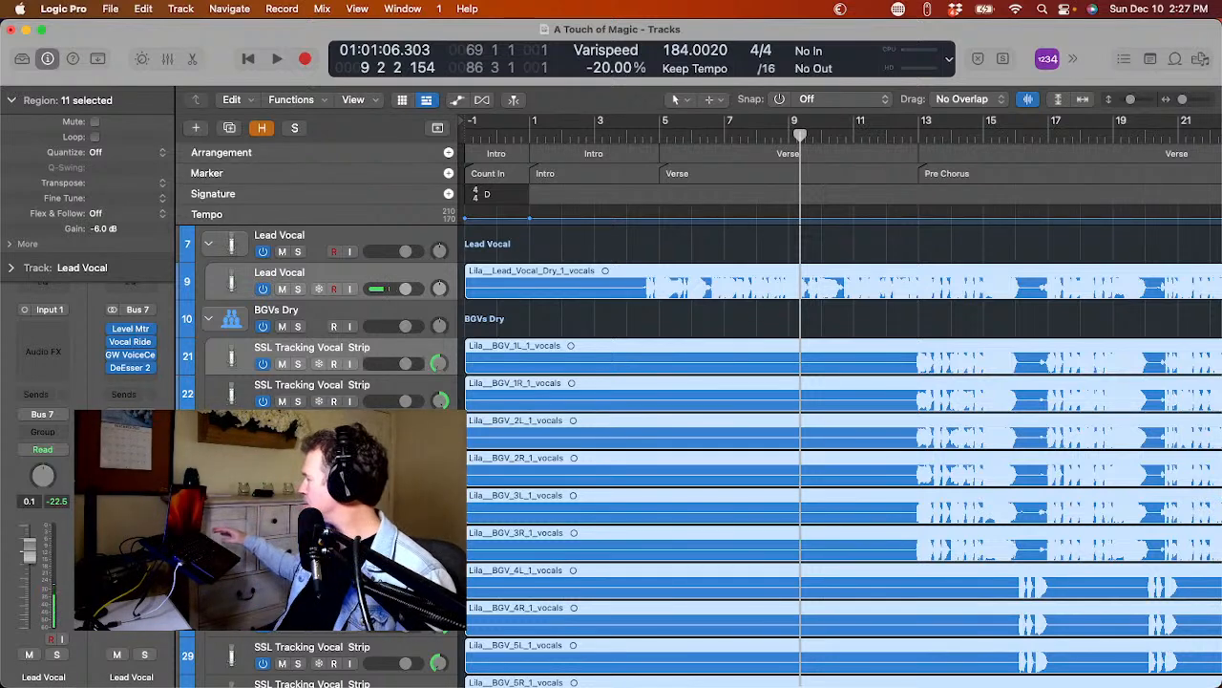
mouse_move(5, 221)
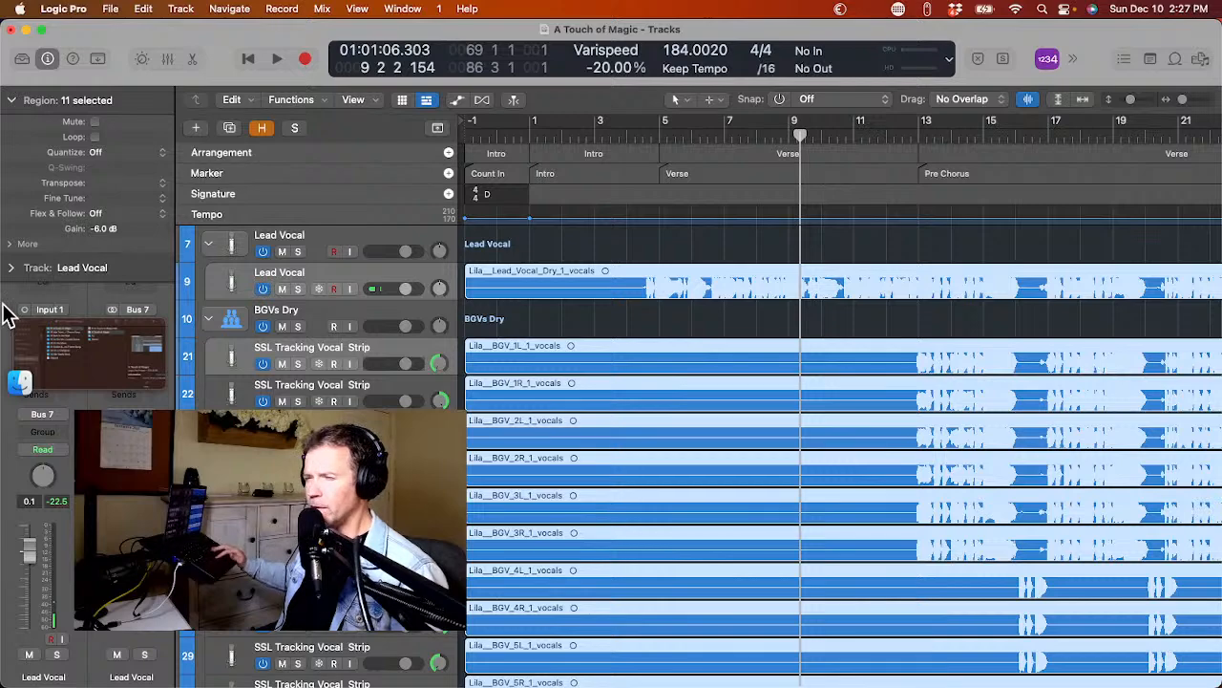
click(12, 99)
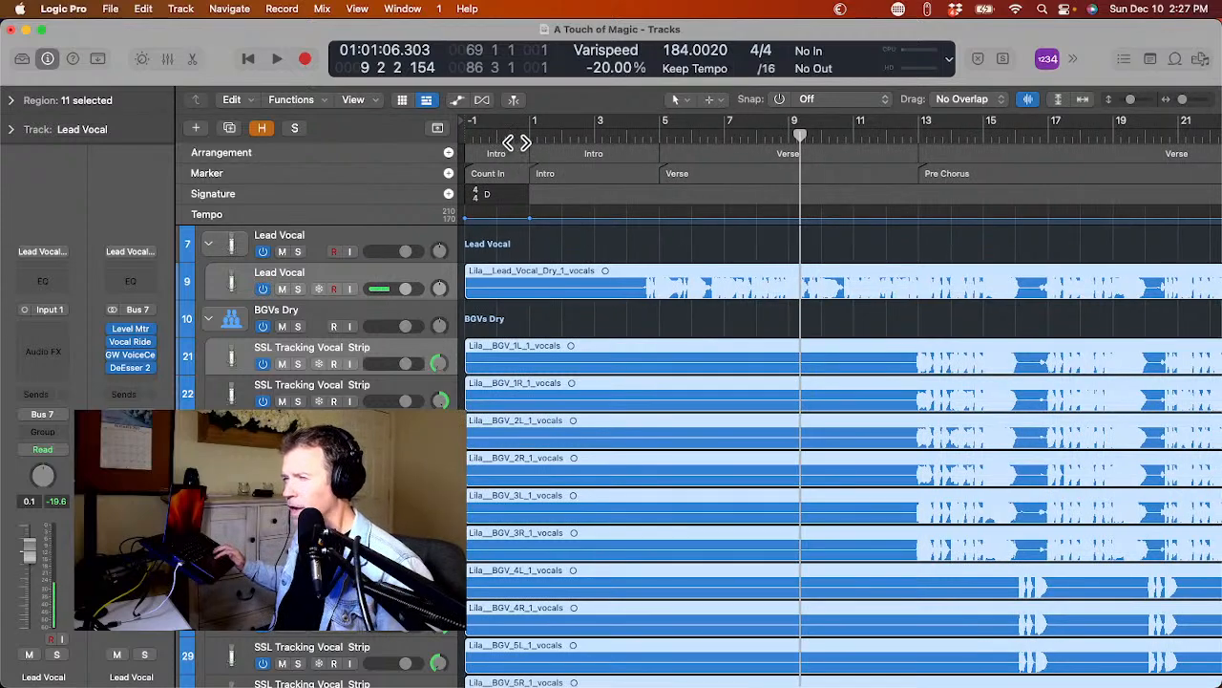
click(574, 321)
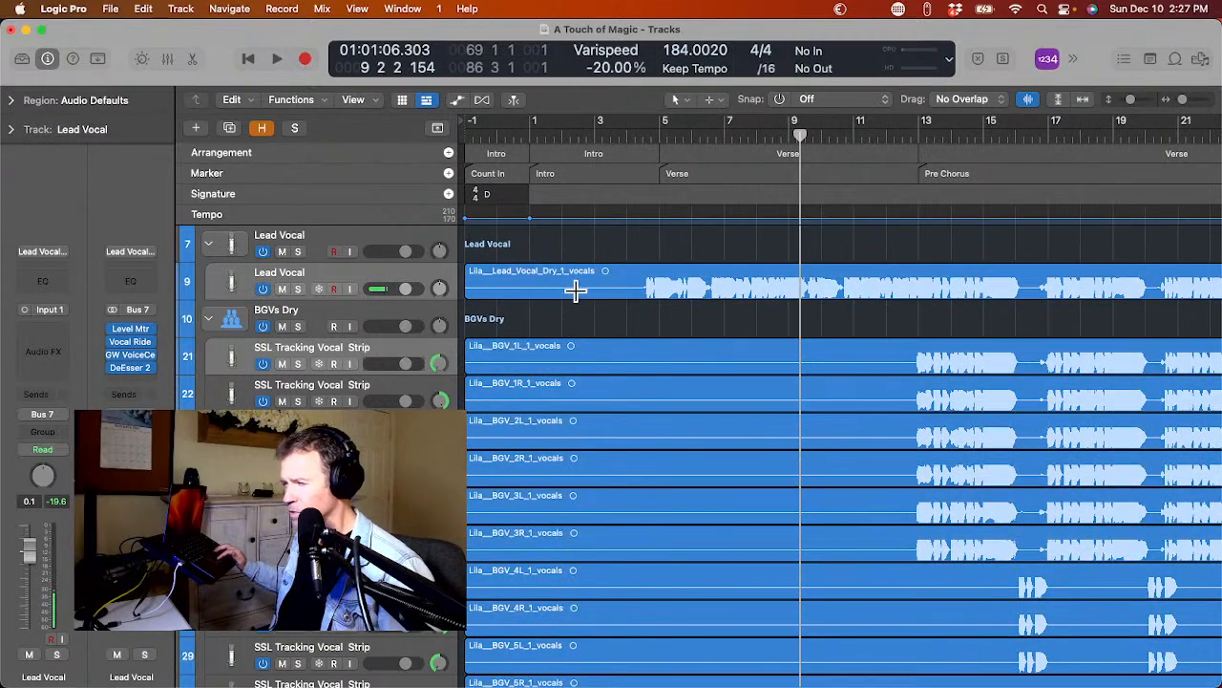
Remove silence from the Lila lead vocal region with a -28 dB threshold and a 1.1-second minimum silence time.
click(582, 282)
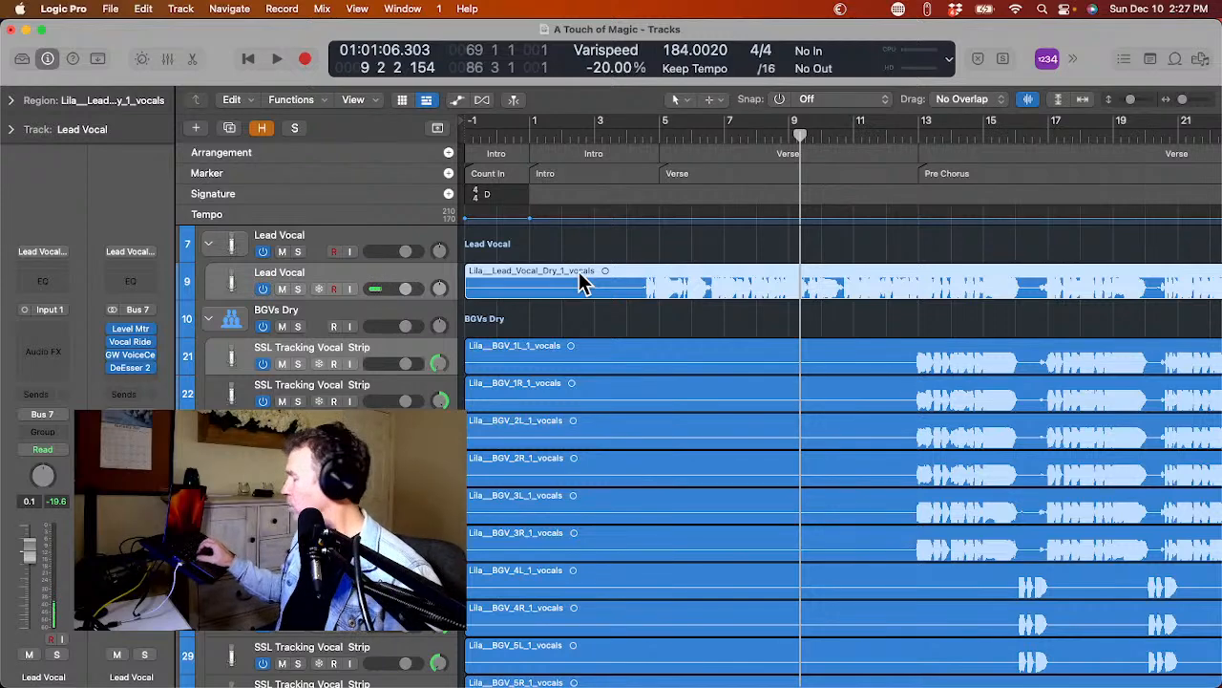
key(ctrl+x)
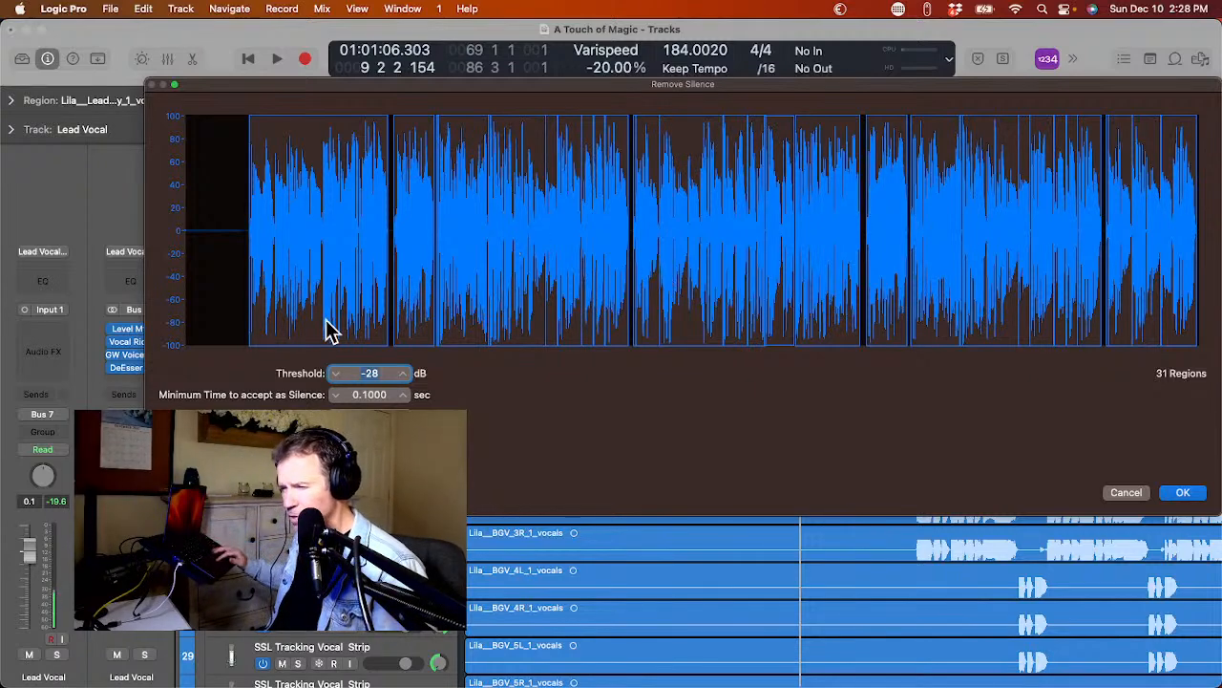
click(403, 395)
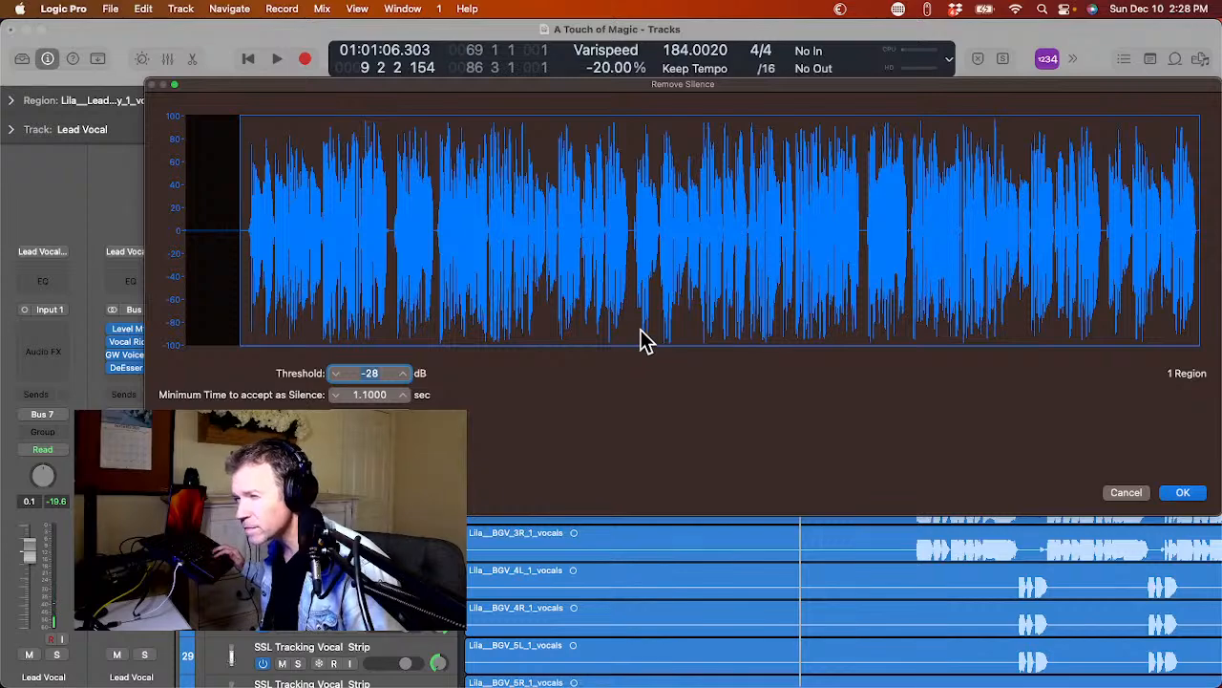
click(1181, 495)
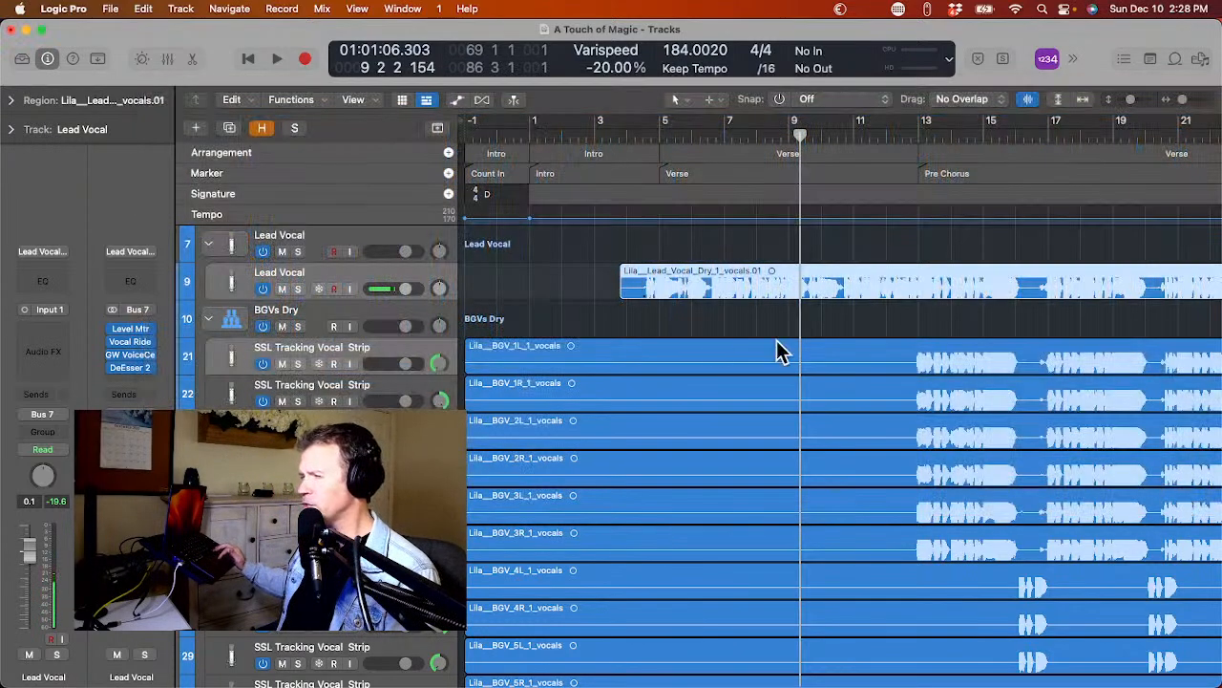
Remove silence from the Lila BGV 1L and 1R regions using the -28 dB threshold and 1.1-second minimum time.
click(616, 358)
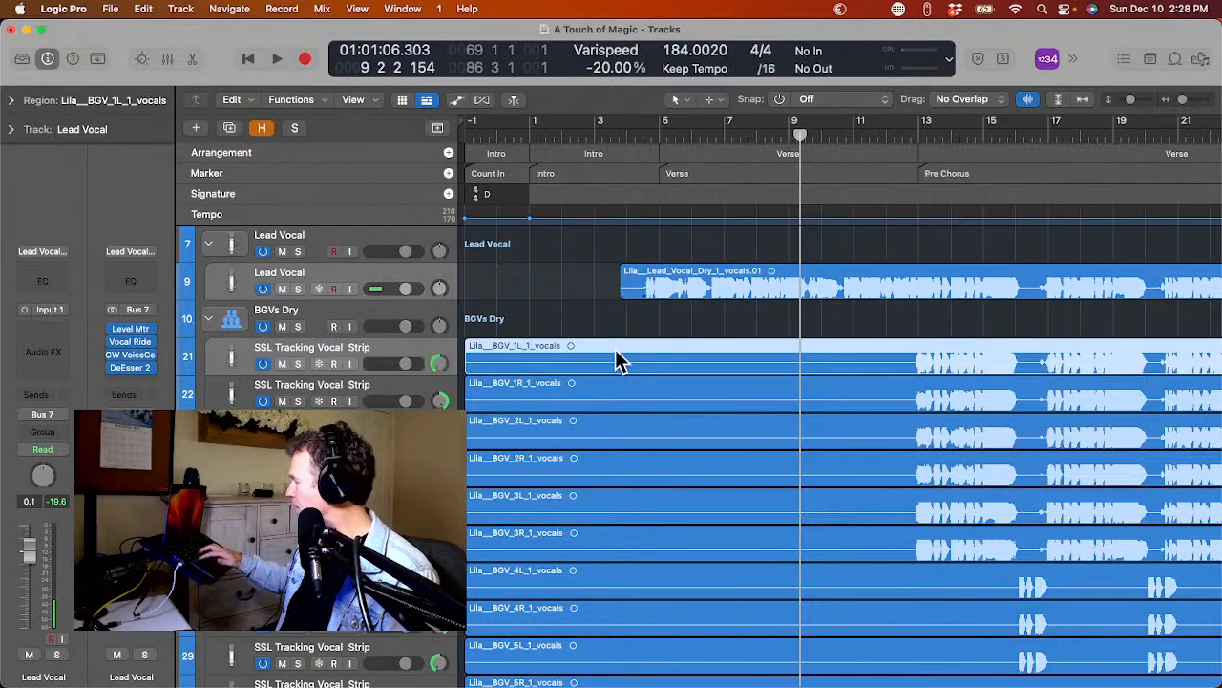
key(ctrl+x)
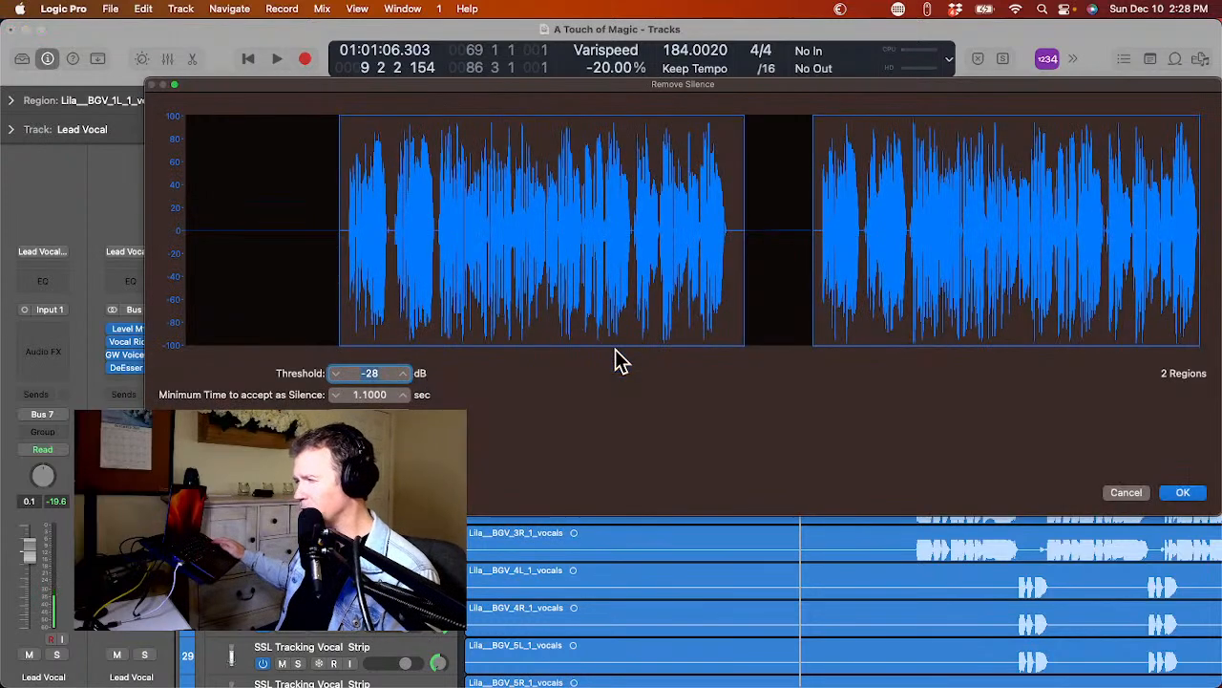
key(Return)
click(621, 383)
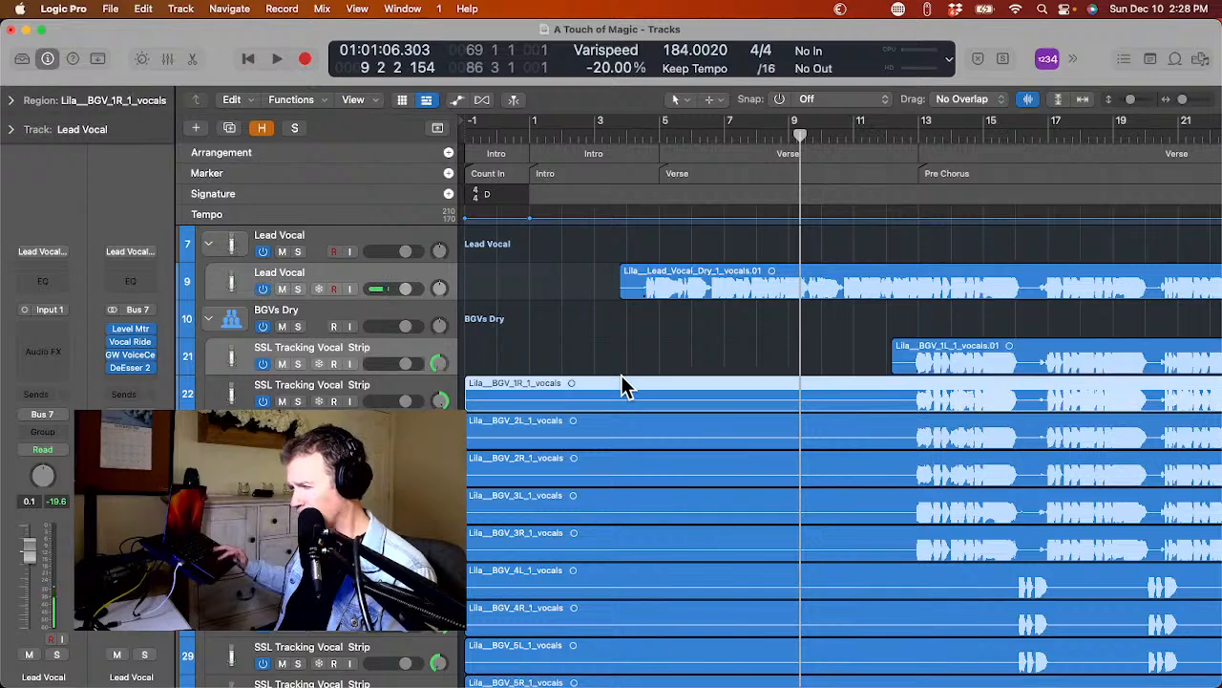
key(ctrl+x)
key(Return)
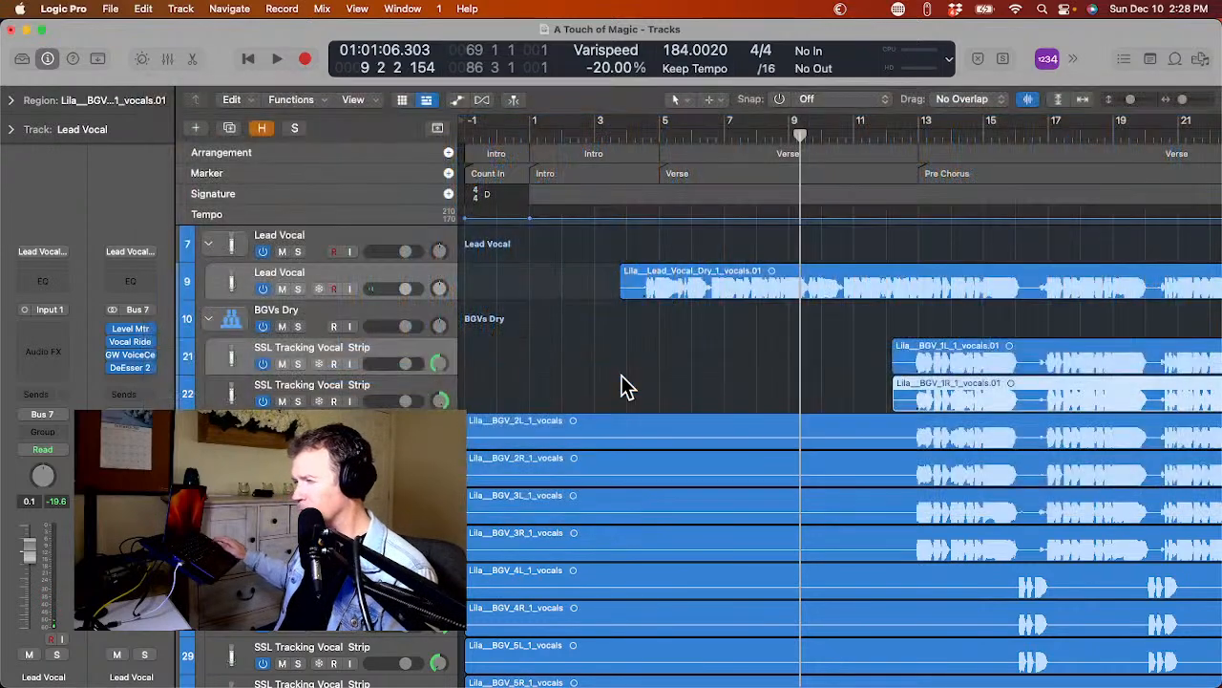
Strip the silence from the Lila BGV 2L and 2R regions with the same Remove Silence settings.
click(620, 425)
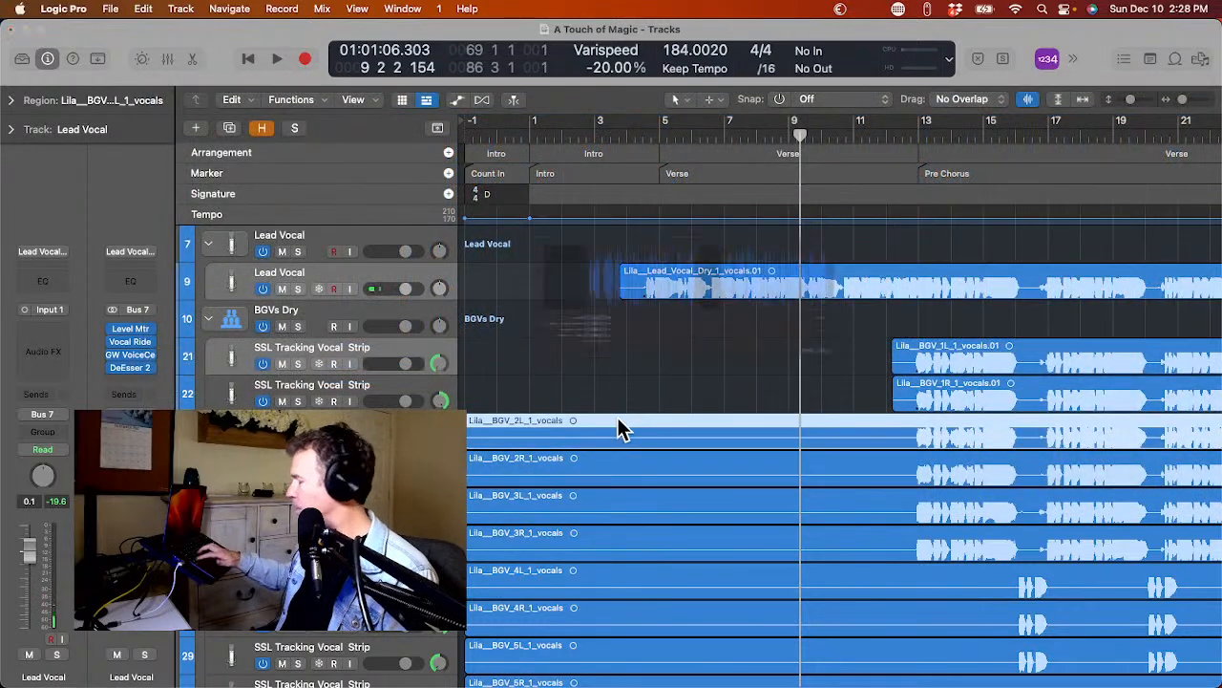
key(ctrl+x)
key(Return)
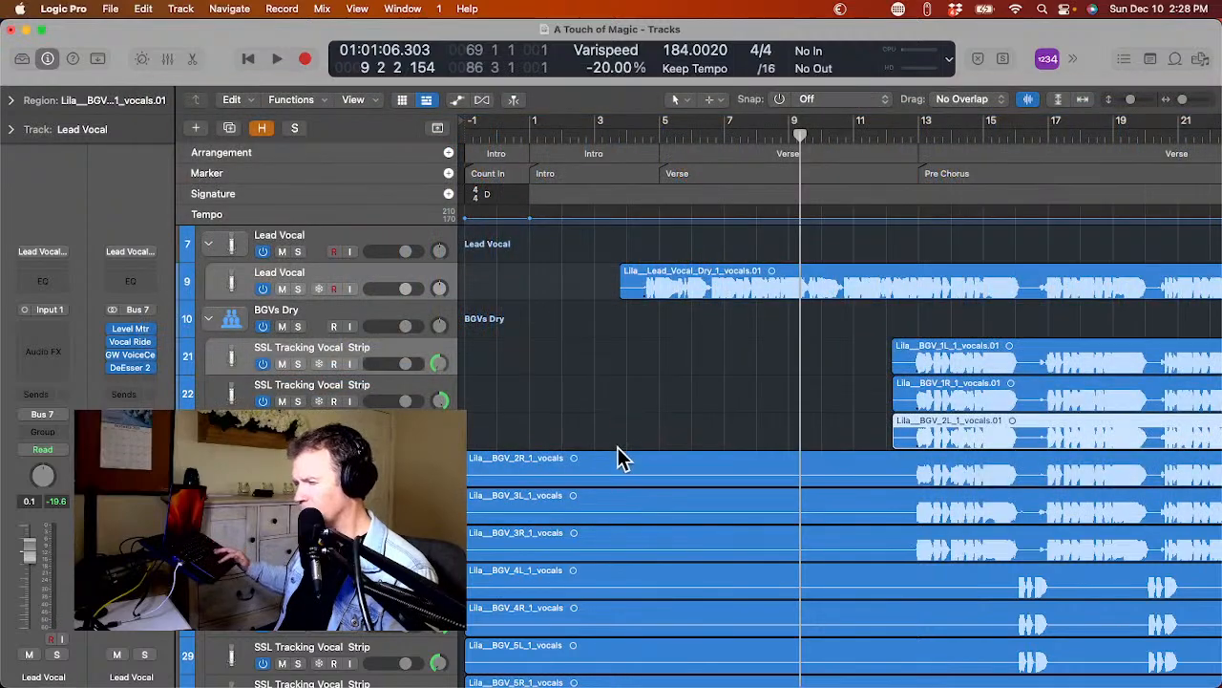
click(617, 447)
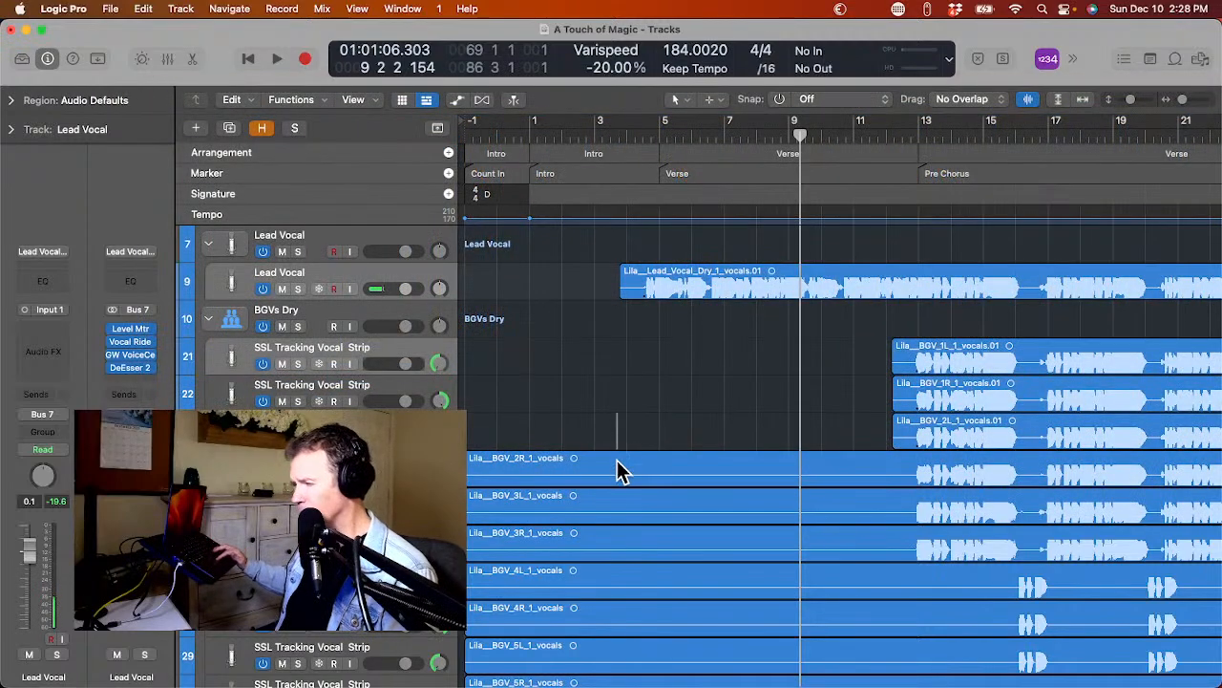
click(619, 467)
key(ctrl+x)
key(Return)
Strip the silence from the Lila BGV 3L and 3R regions with the same Remove Silence settings.
click(625, 509)
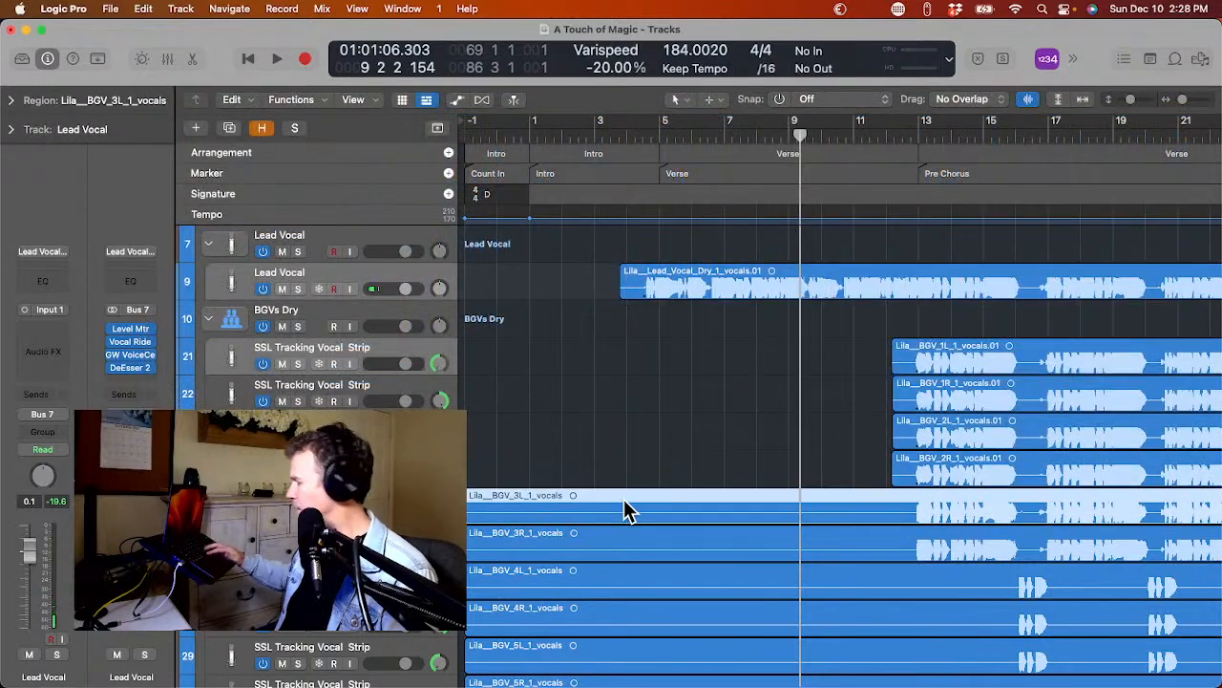
key(ctrl+x)
key(Return)
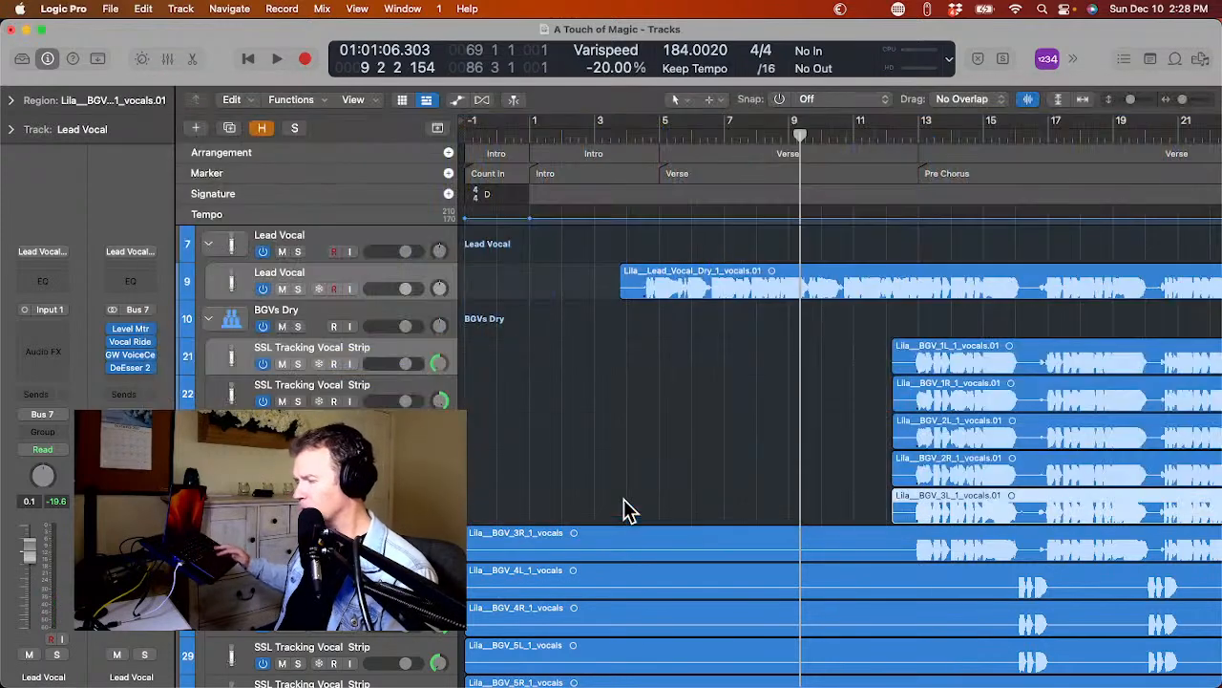
click(633, 541)
key(ctrl+x)
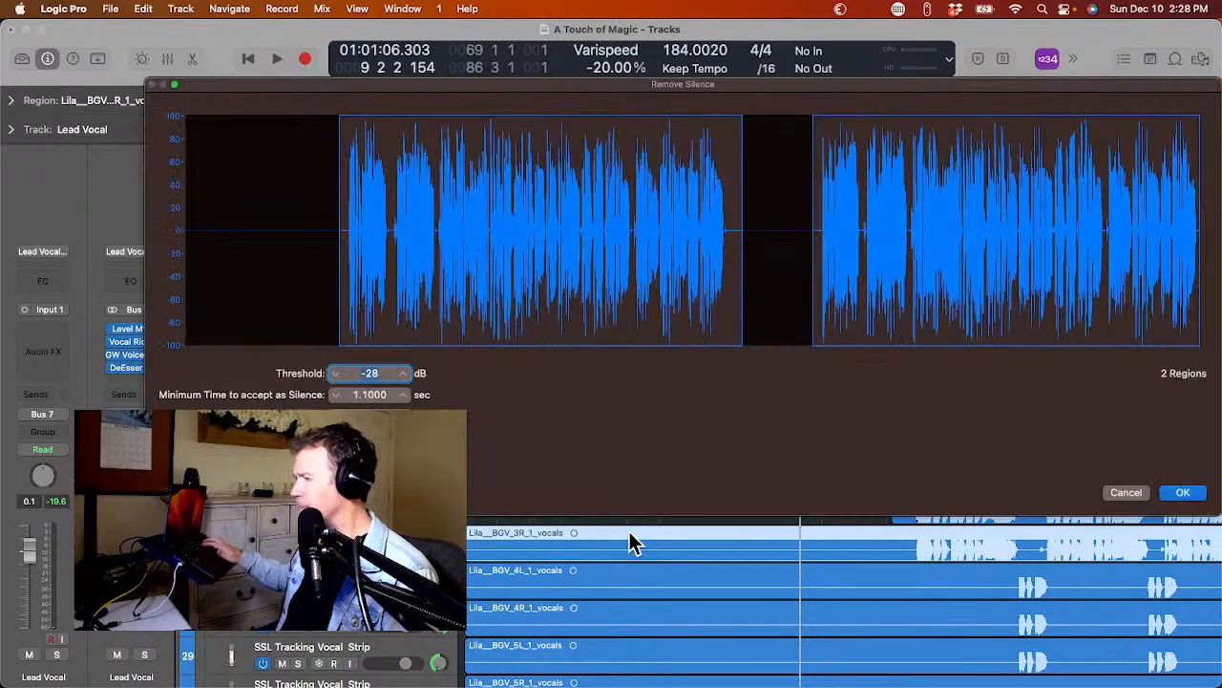
key(Return)
Strip the silence from the Lila BGV 4L and 4R regions with the same Remove Silence settings.
click(633, 579)
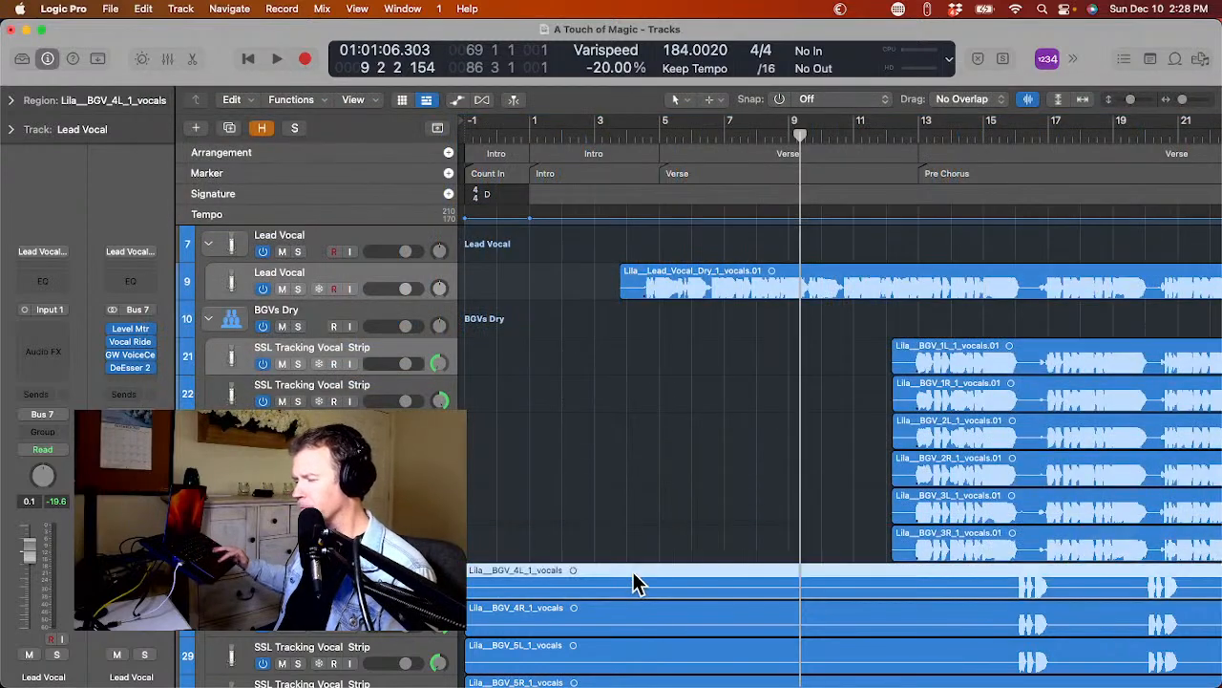
key(ctrl+x)
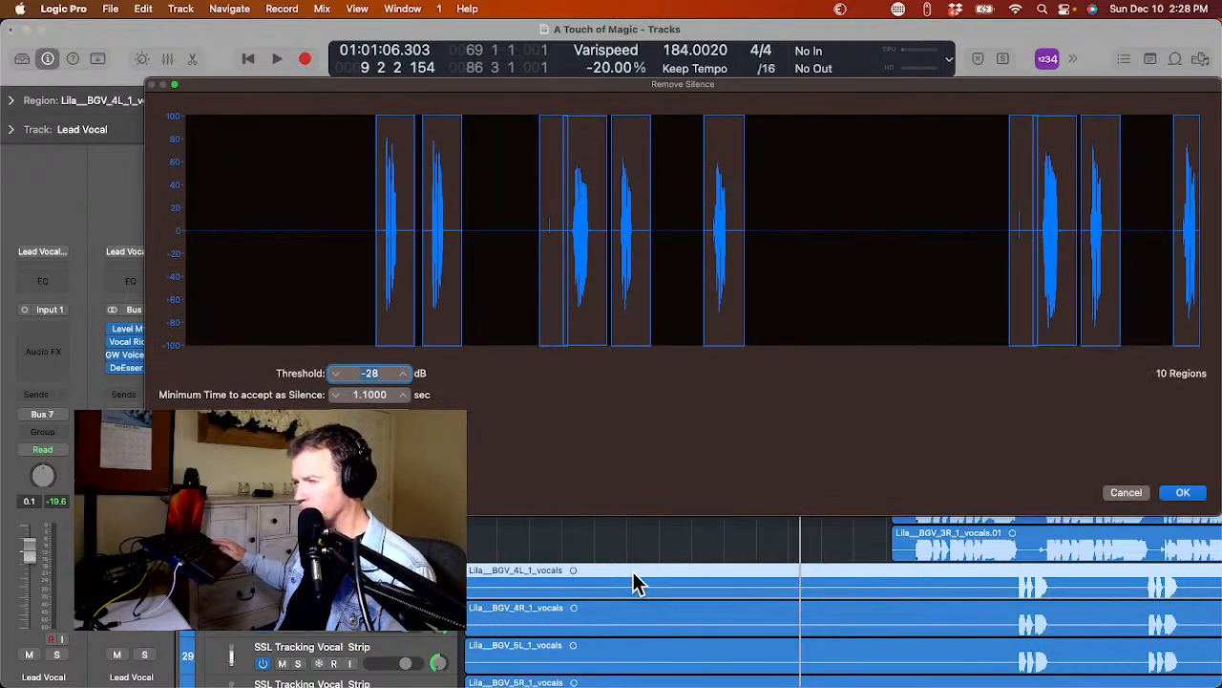
key(Return)
scroll(633, 581, down, 4)
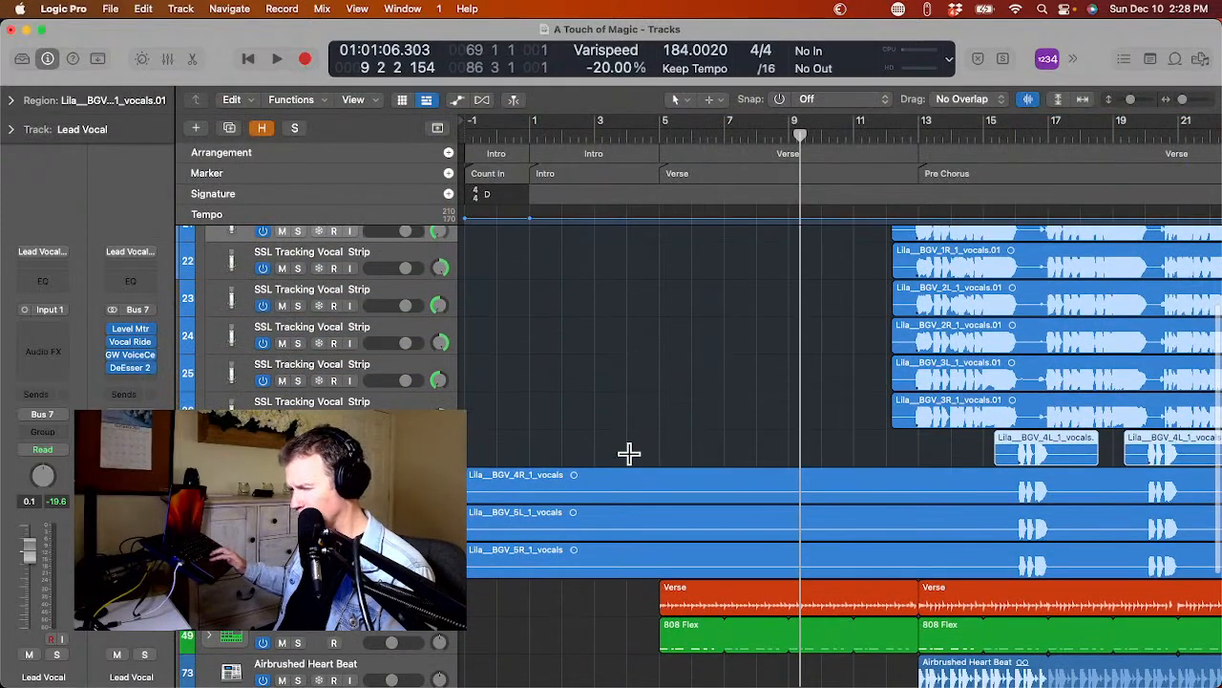
click(633, 483)
key(ctrl+x)
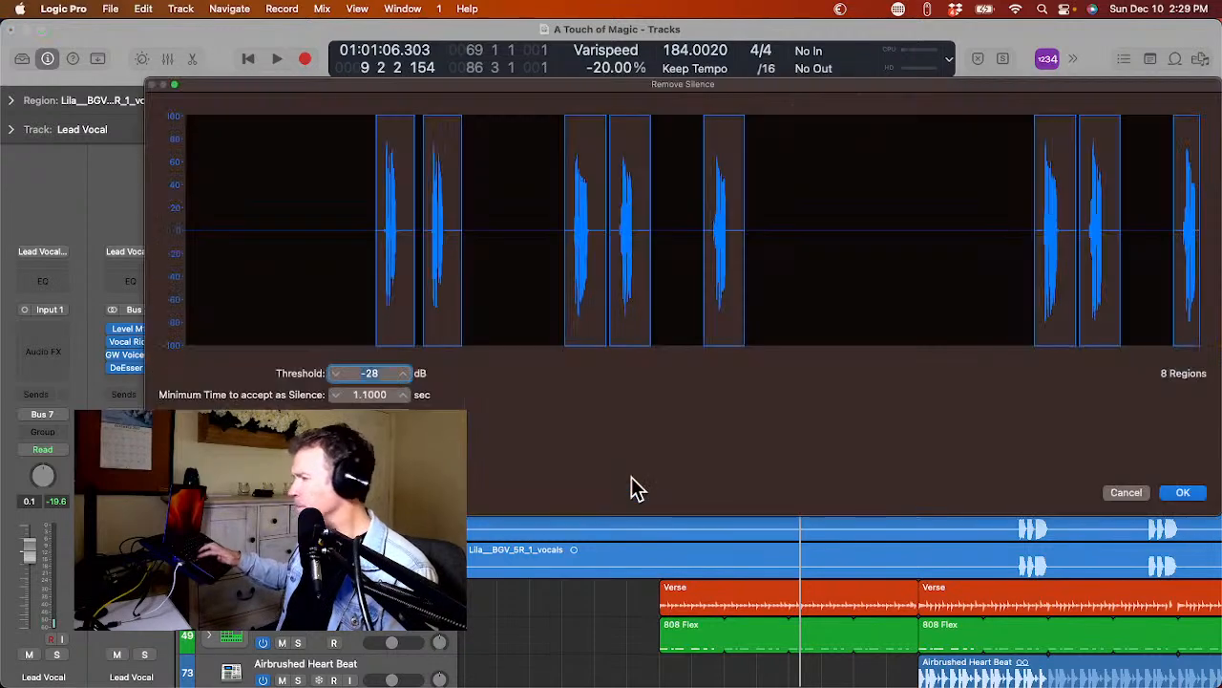
key(Return)
Strip the silence from the Lila BGV 5L and 5R regions with the same Remove Silence settings.
click(638, 521)
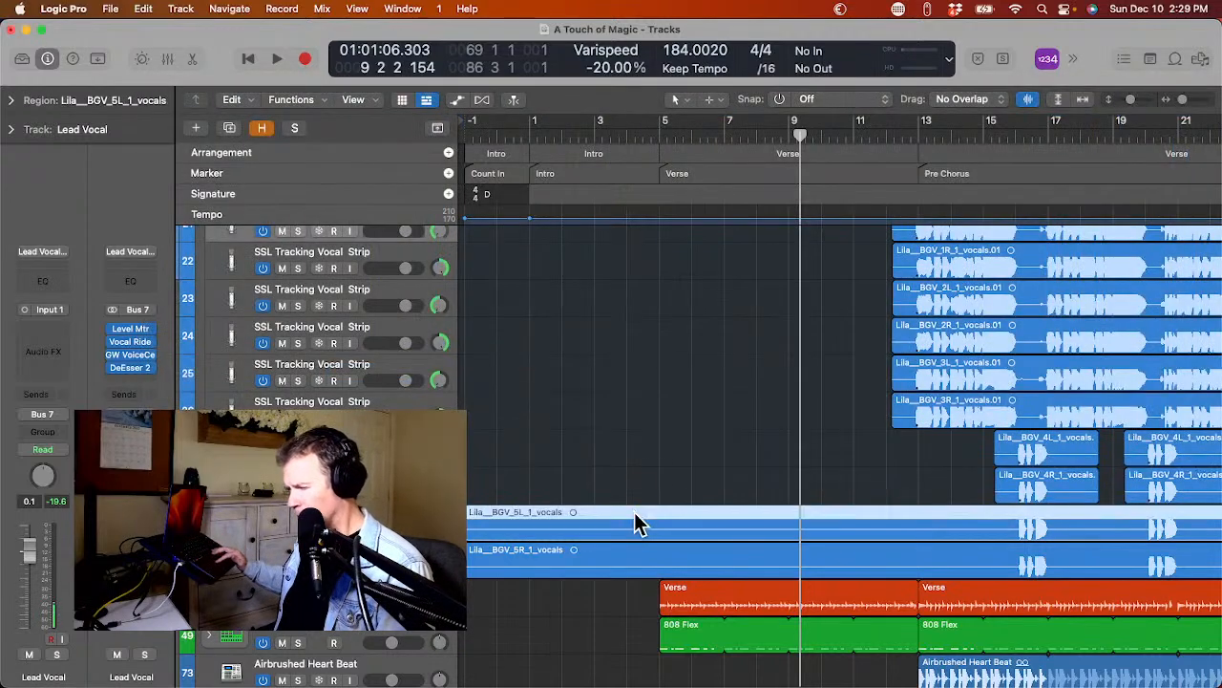
key(ctrl+x)
key(Return)
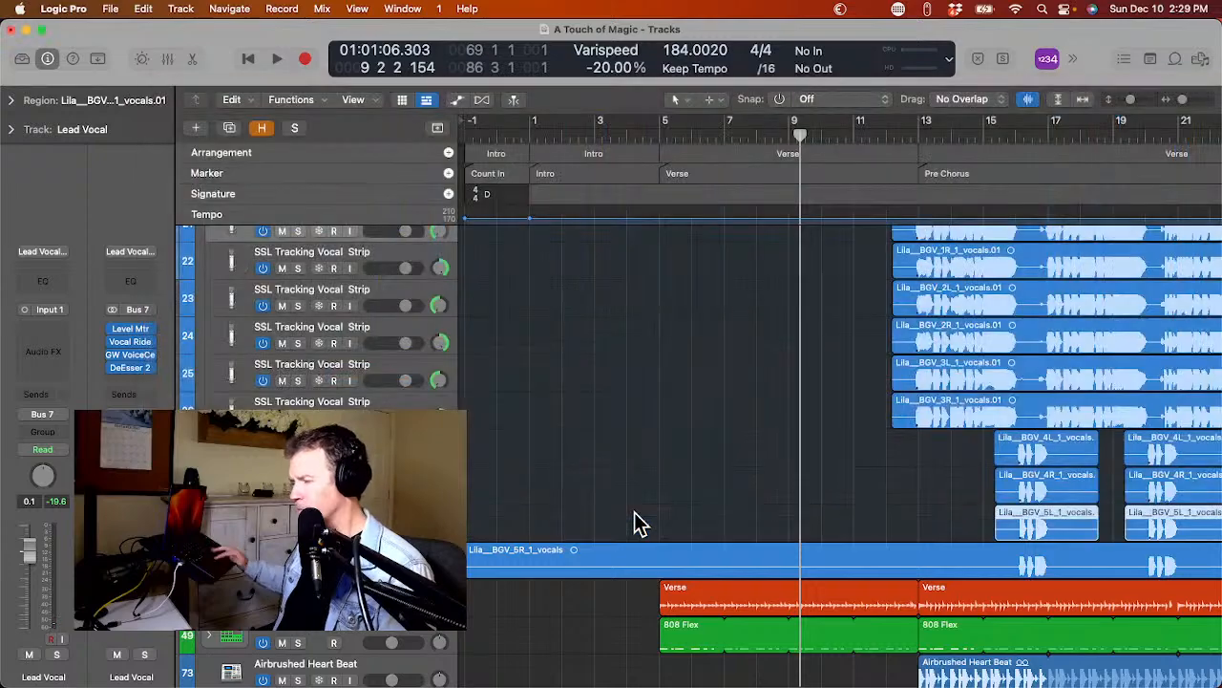
click(640, 561)
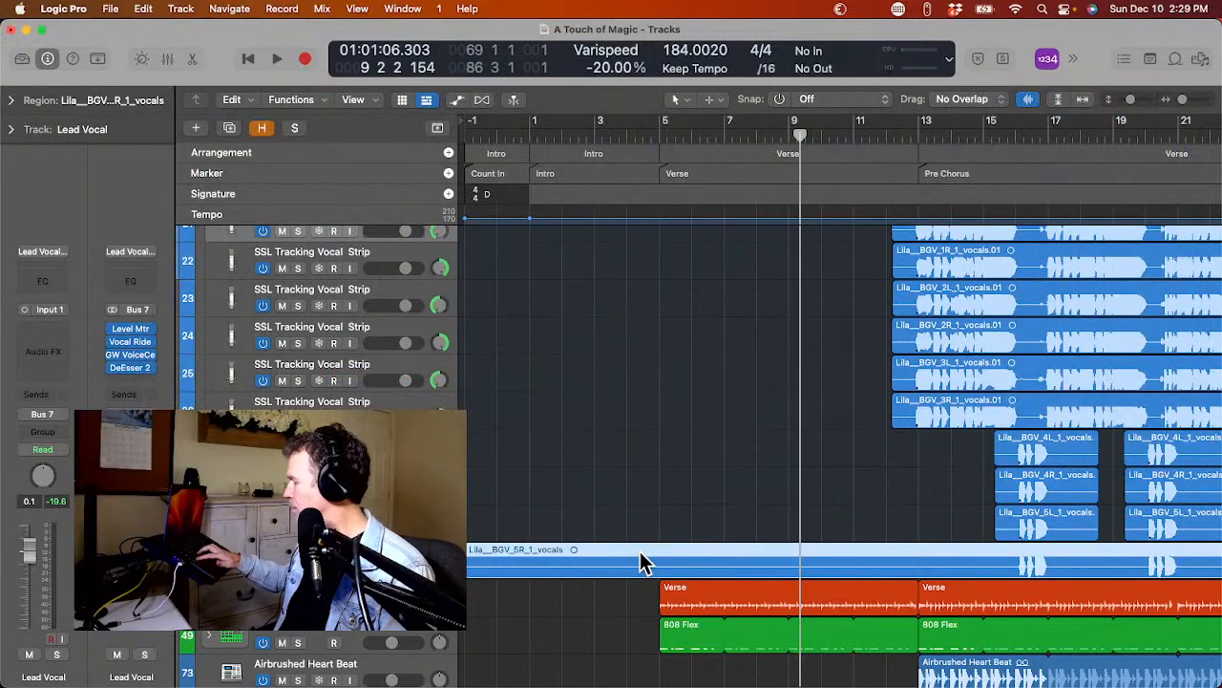
key(ctrl+x)
key(Return)
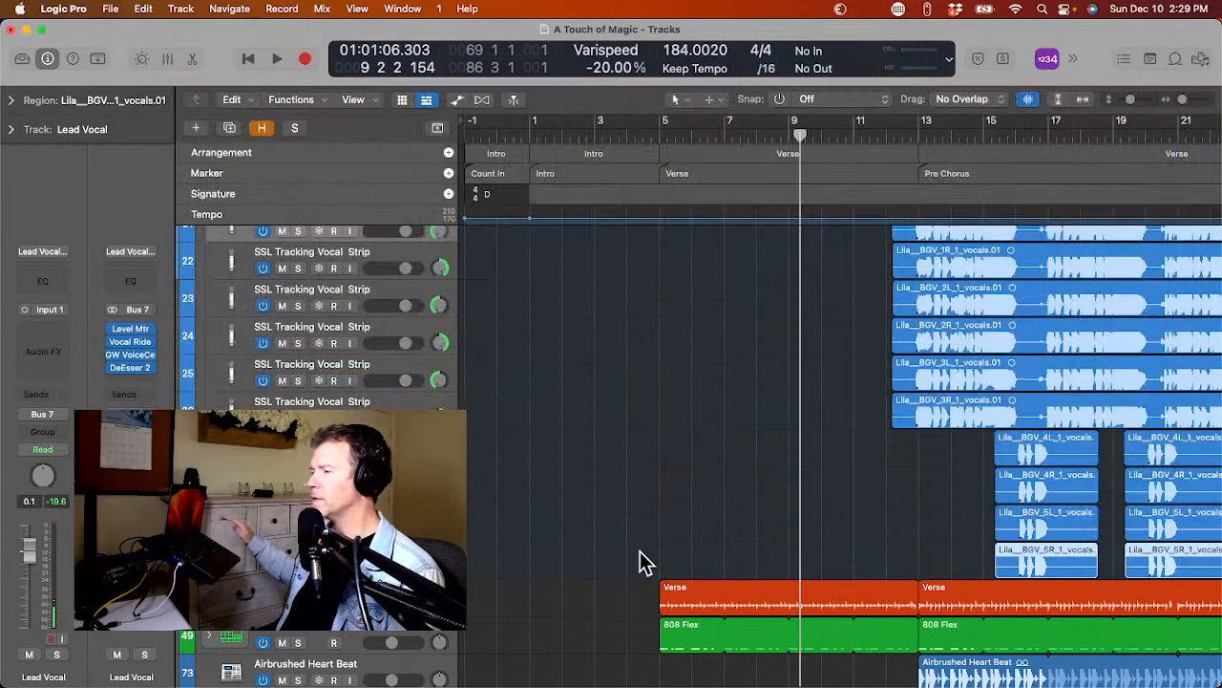
Play the song from the intro just before bar 3 into the chorus, and stop near bar 36.
scroll(640, 551, up, 5)
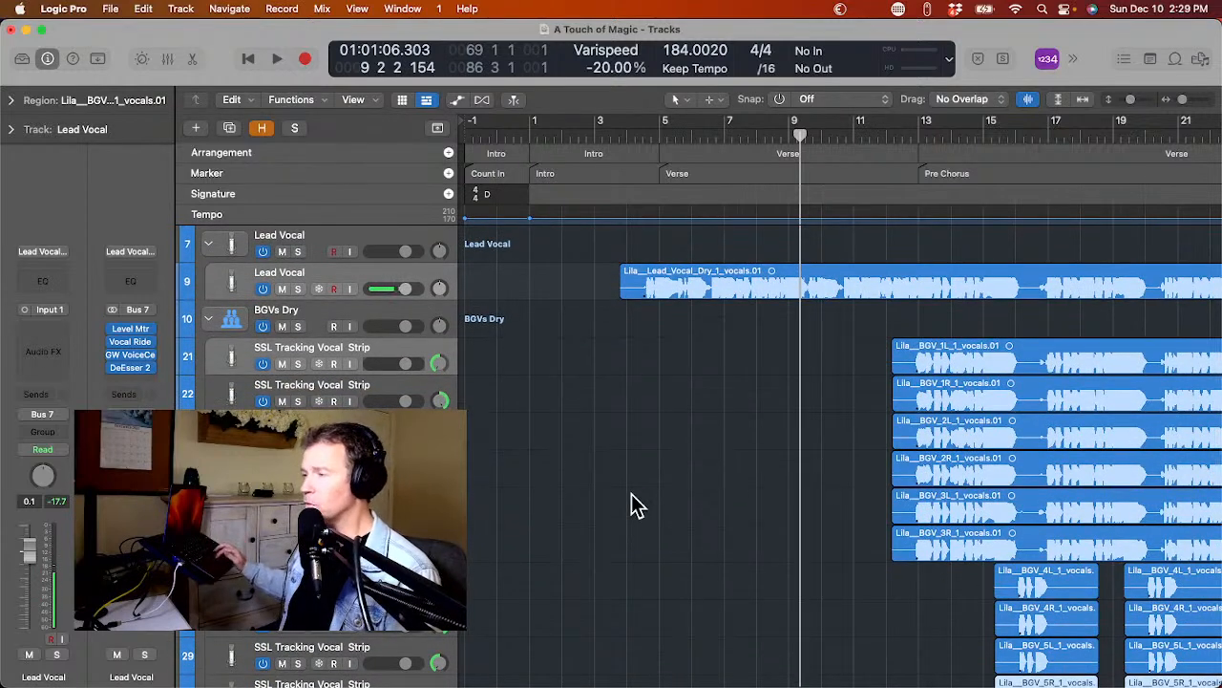
click(589, 131)
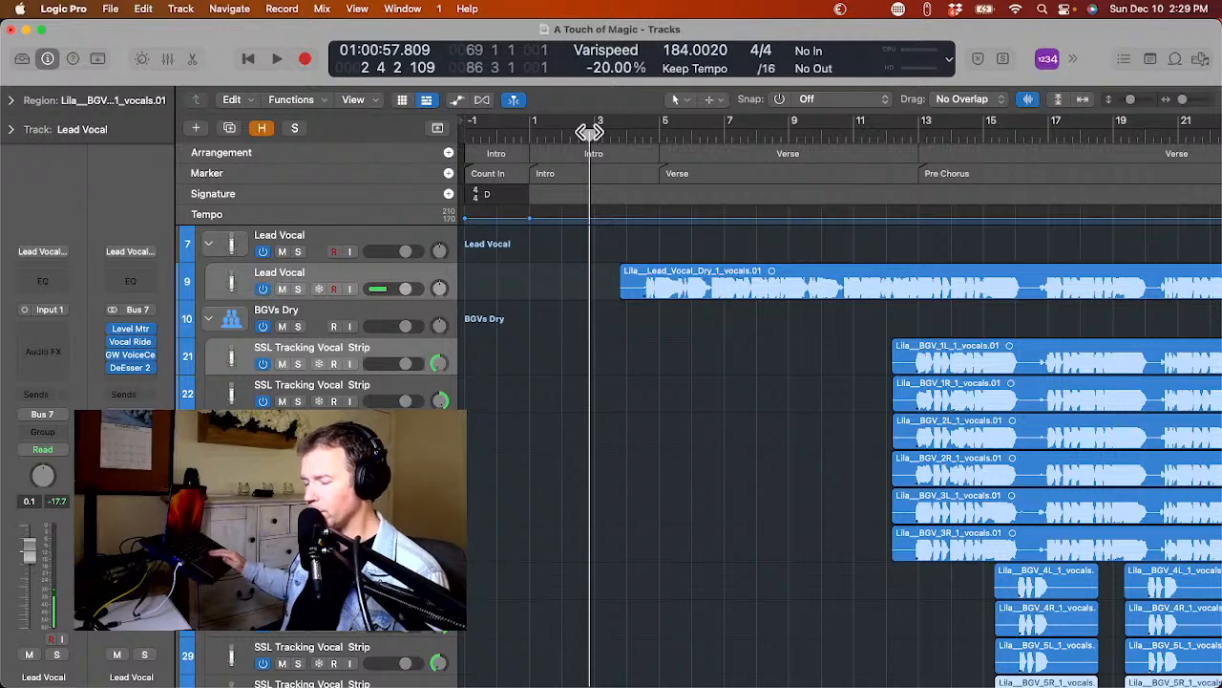
key(space)
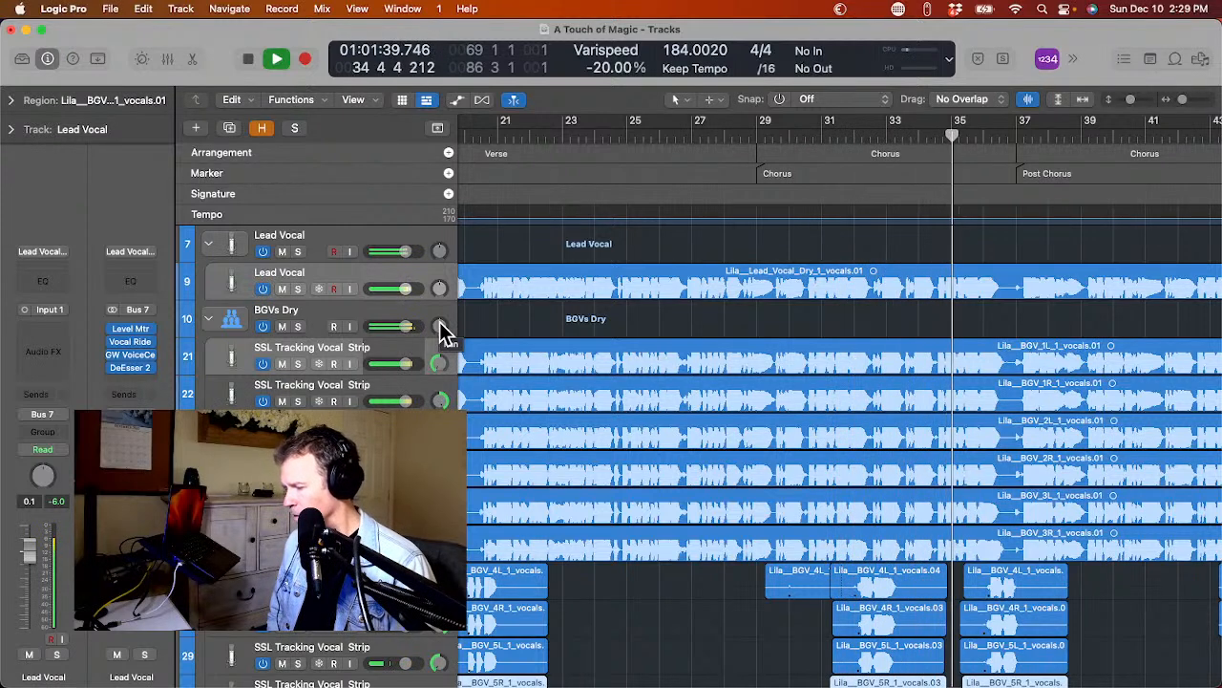
key(space)
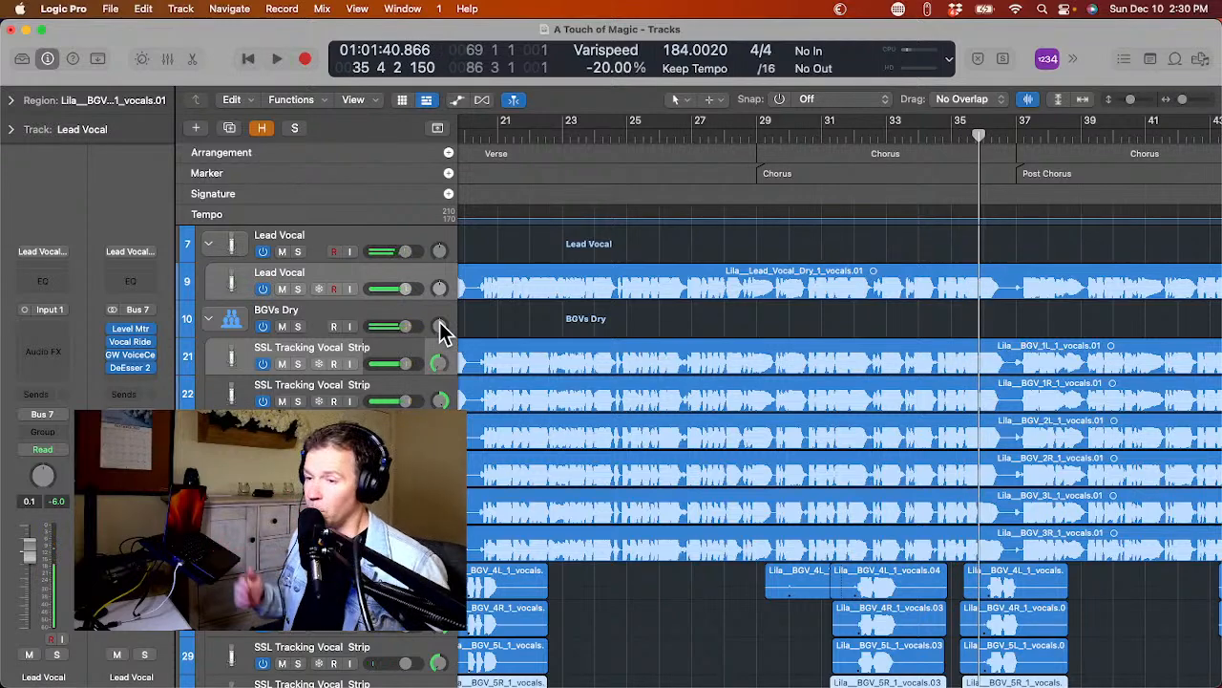
Collapse the BGVs Dry summing stack and rename it BGVs.
scroll(336, 353, left, 10)
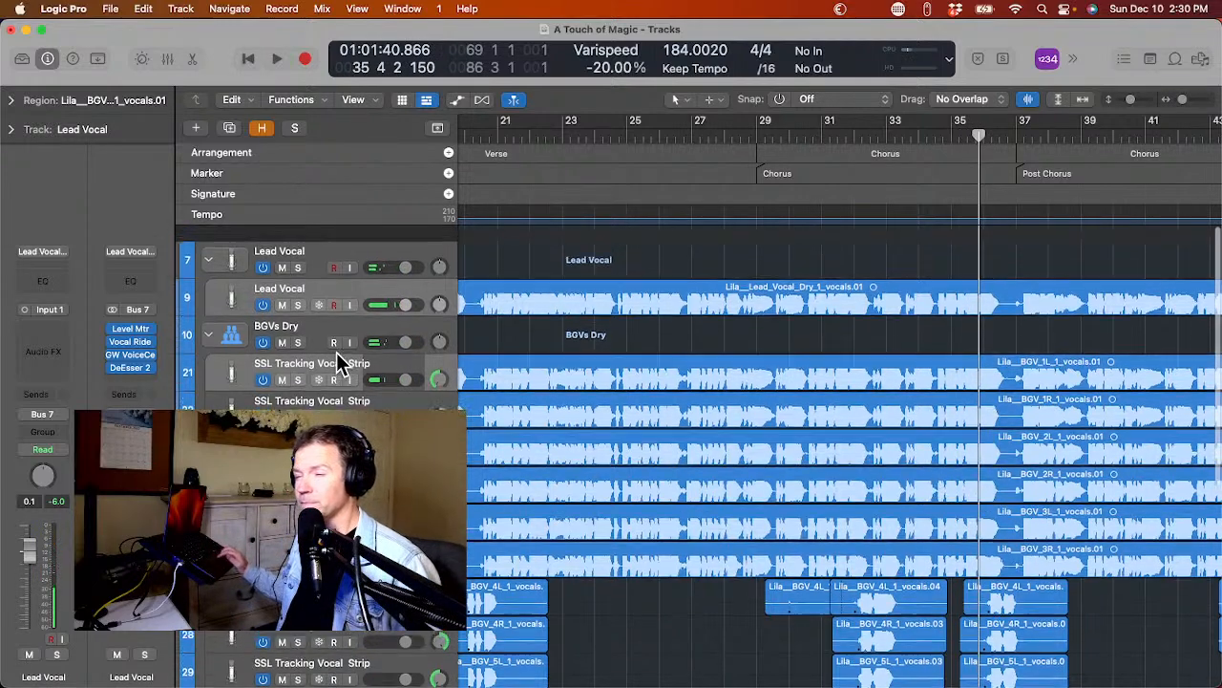
scroll(635, 390, left, 6)
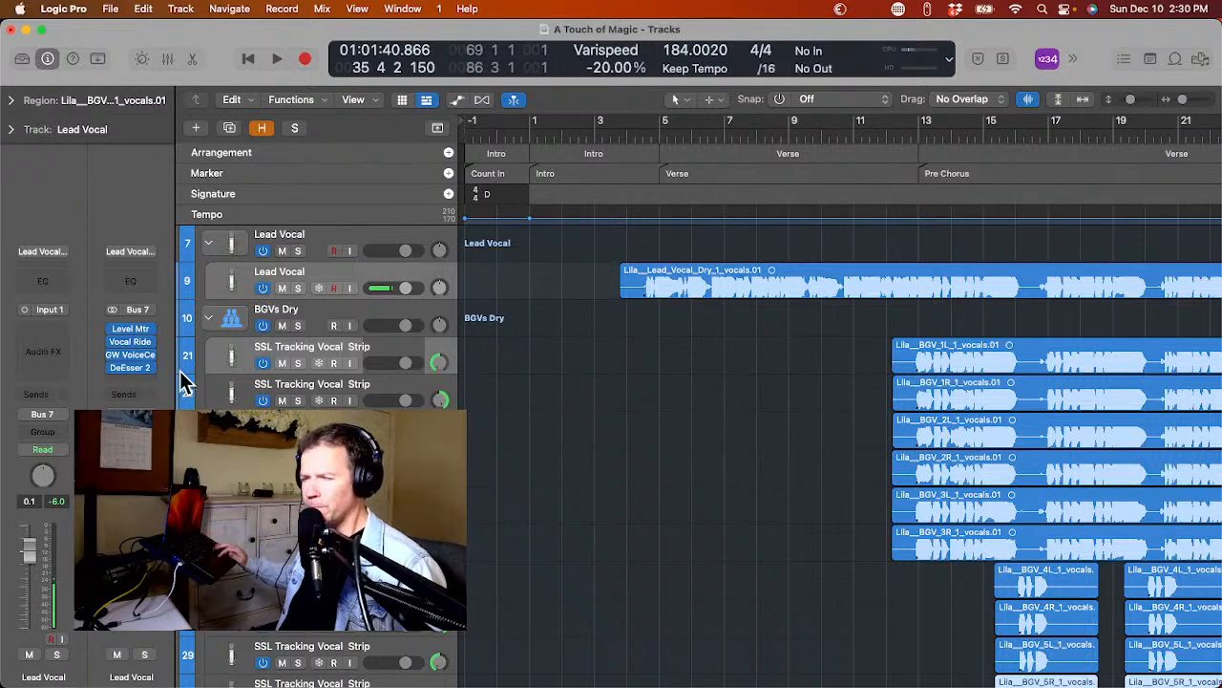
click(210, 321)
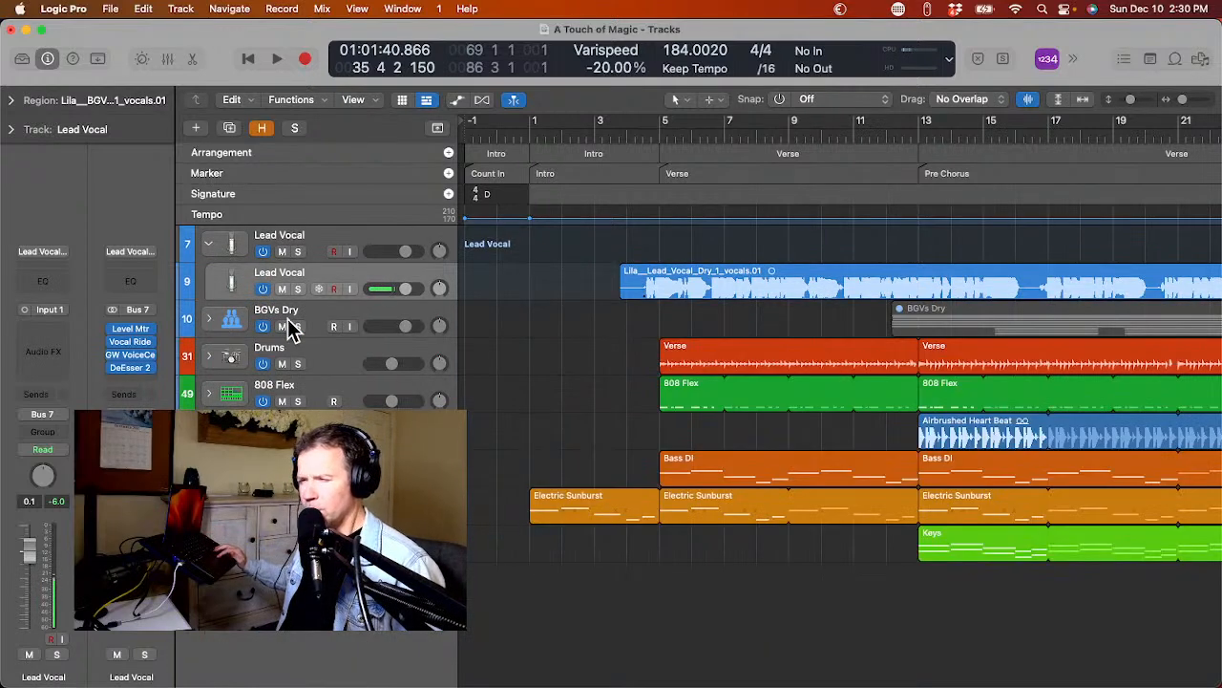
click(320, 320)
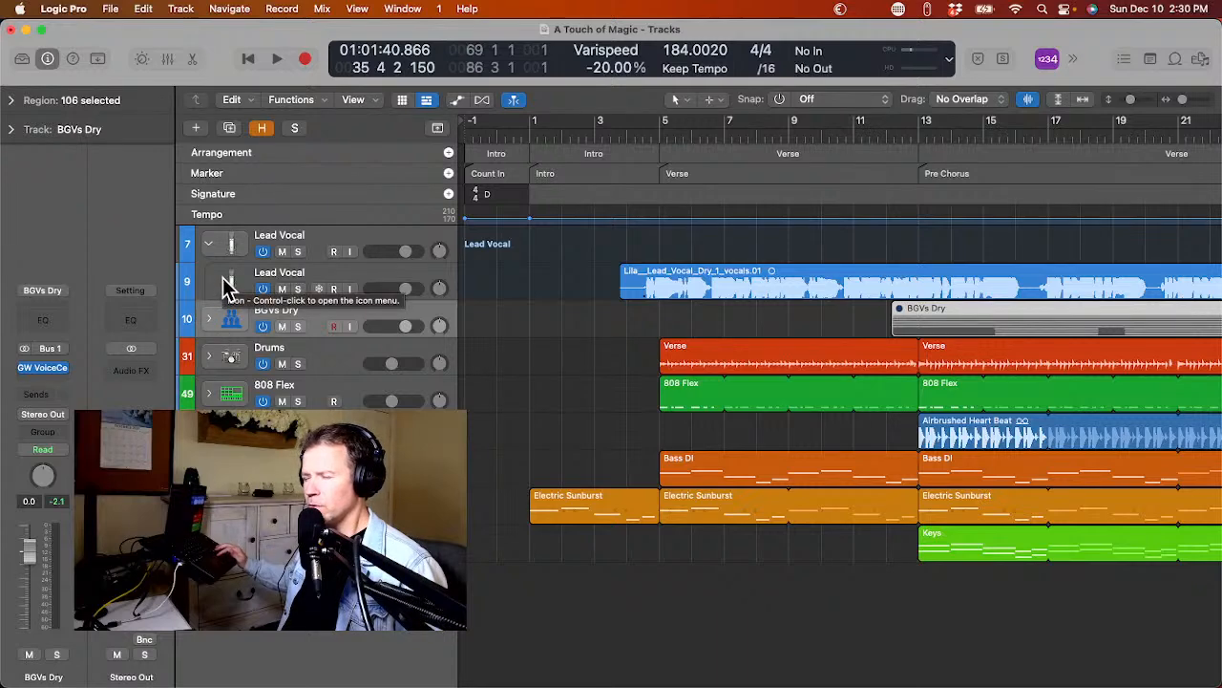
double_click(276, 310)
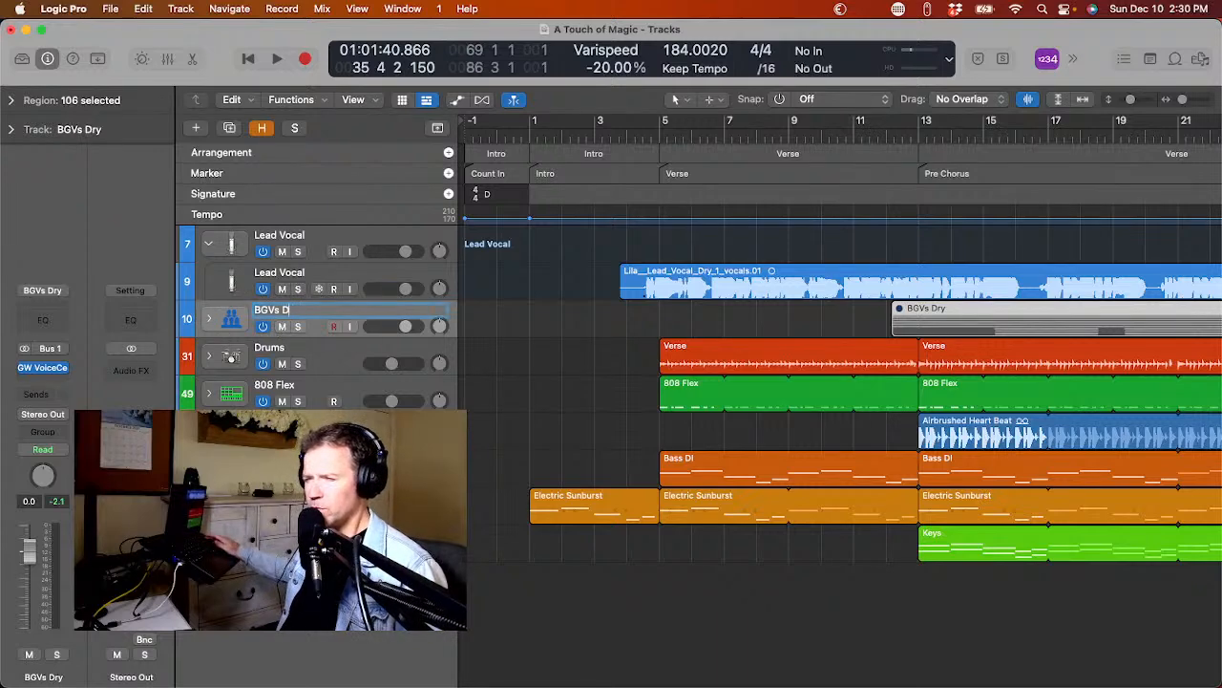
key(Return)
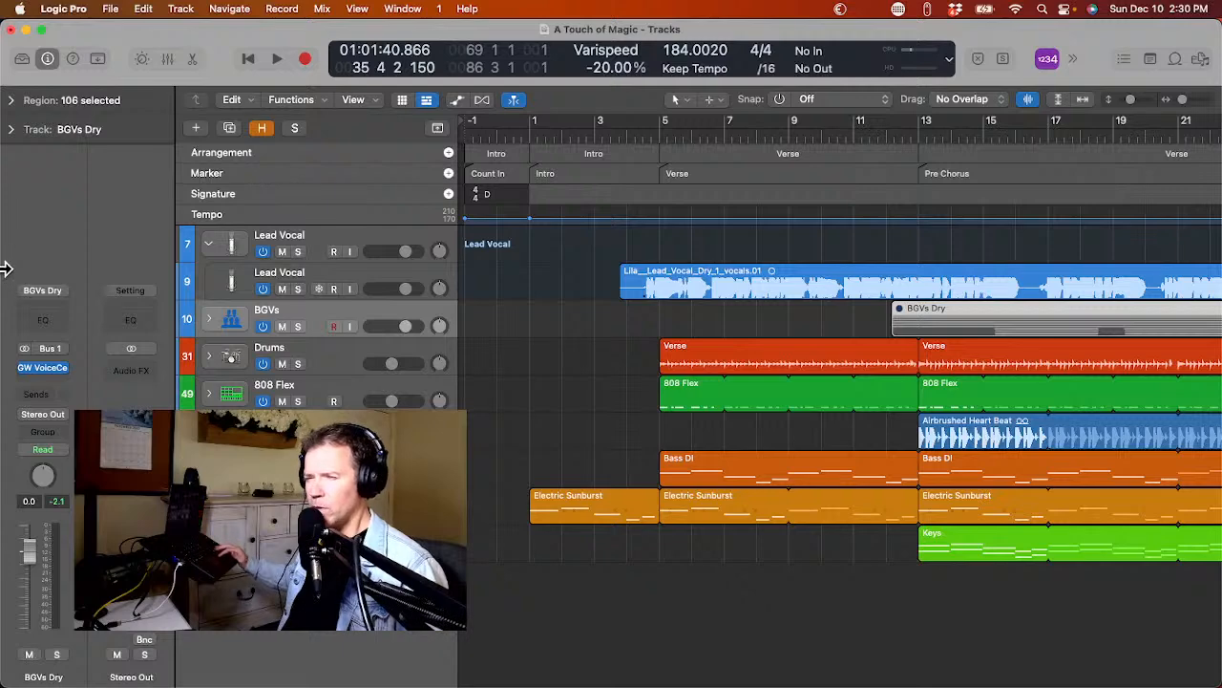
mouse_move(4, 303)
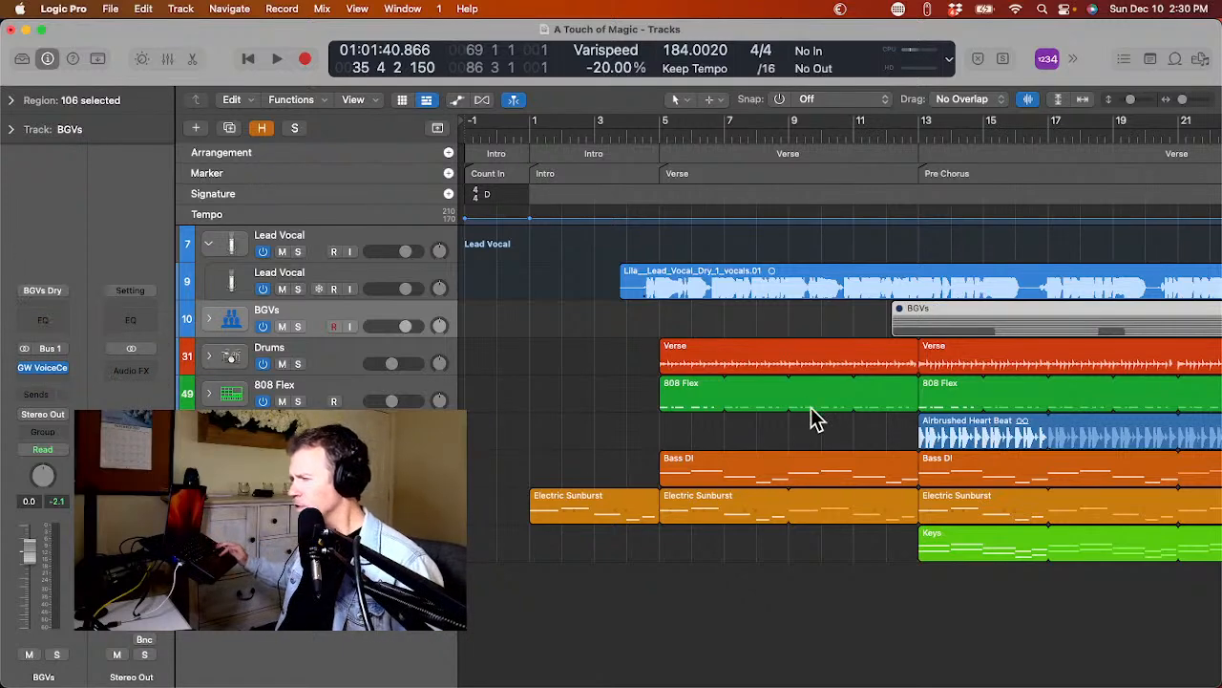
Set the cycle range to the first verse's 808 Flex region, bars 5 to 13, and start playback.
click(791, 394)
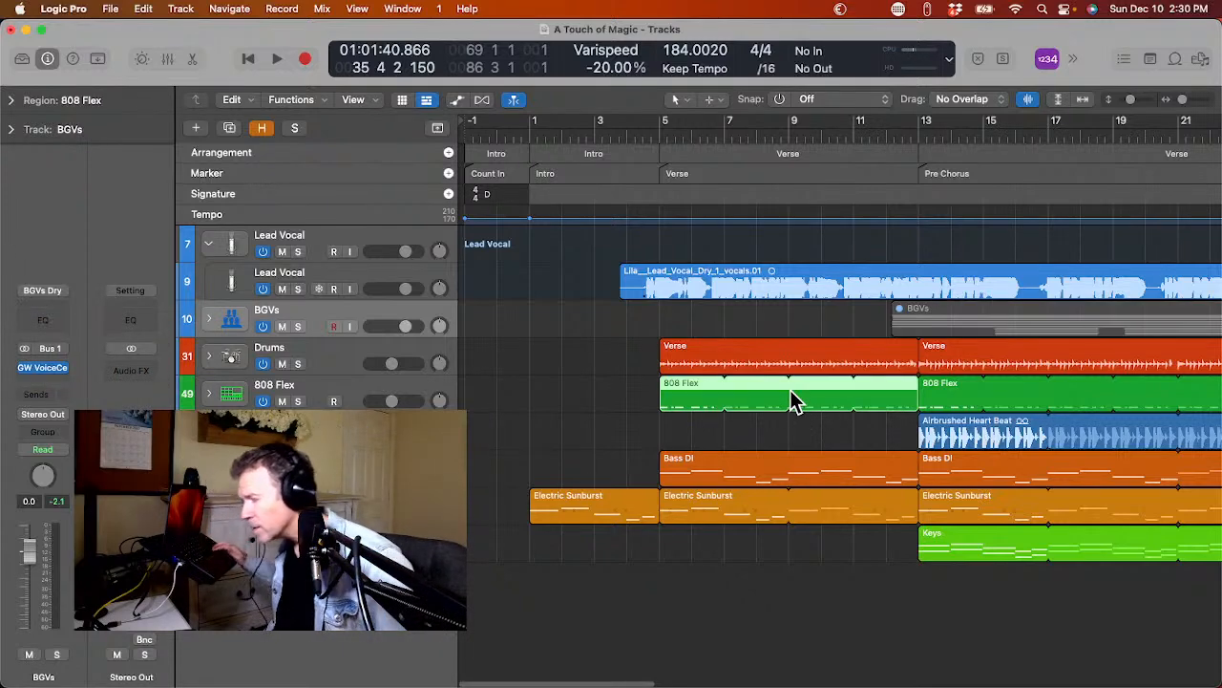
key(super+u)
key(space)
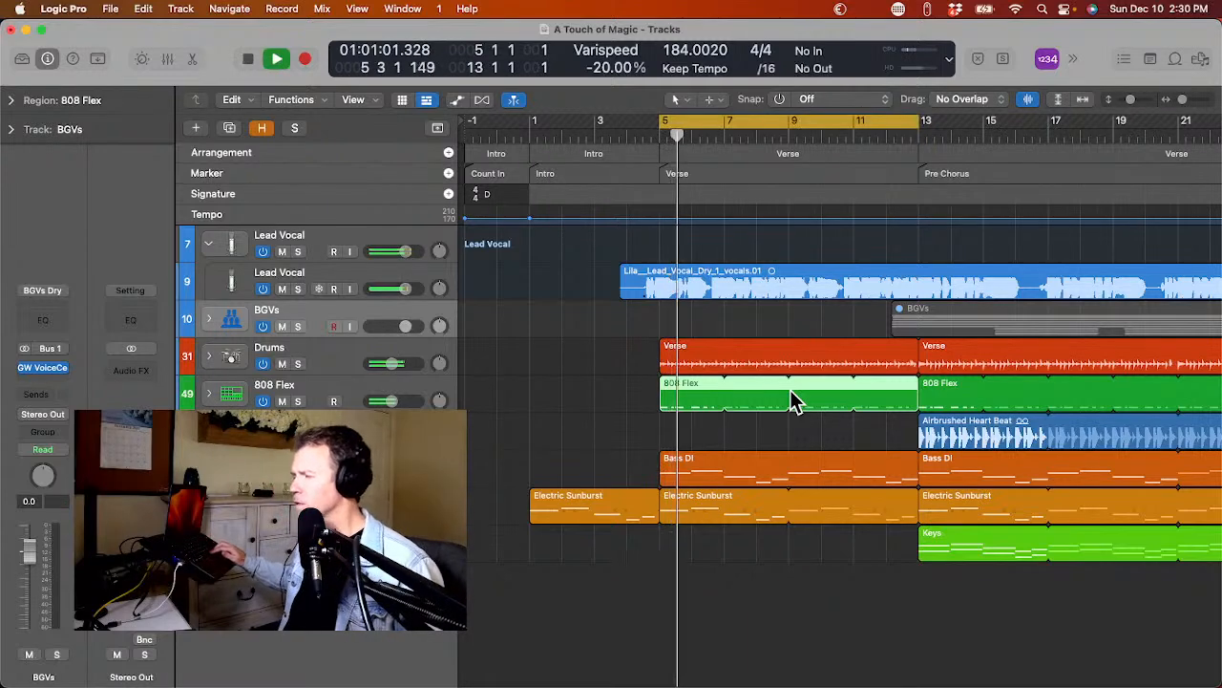
Stop playback, set the cycle range to the first Pre Chorus marker, bars 13 to 29, and play it.
key(space)
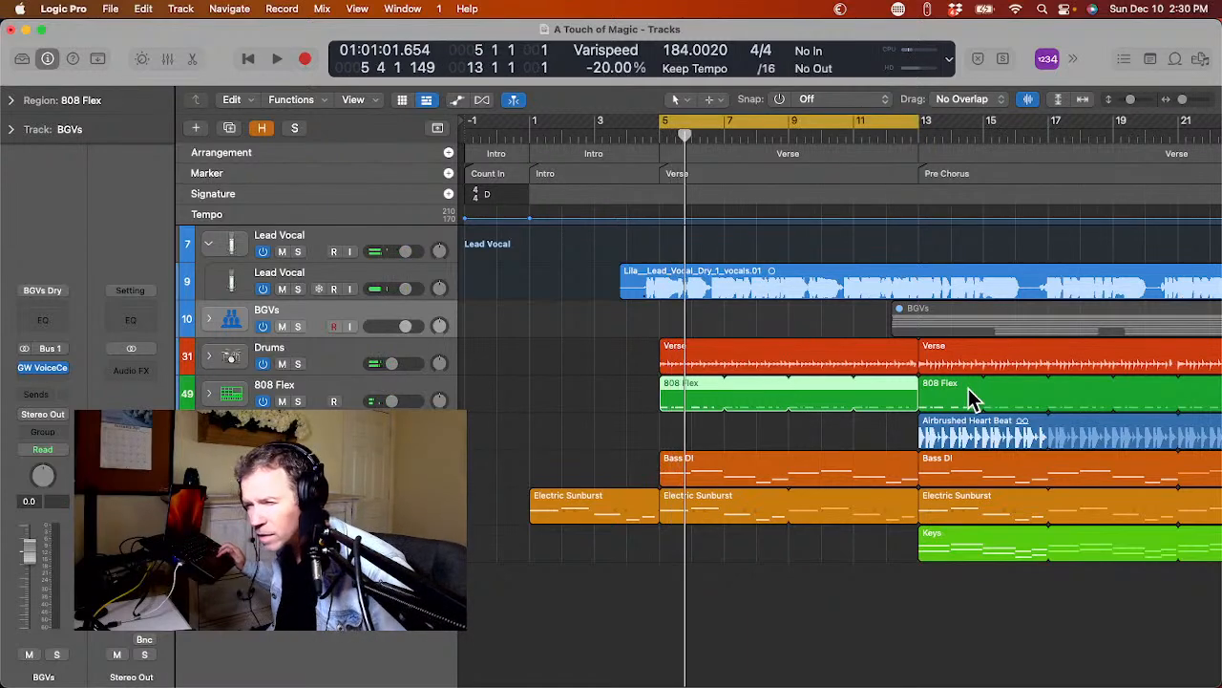
click(962, 322)
scroll(960, 306, right, 3)
click(902, 177)
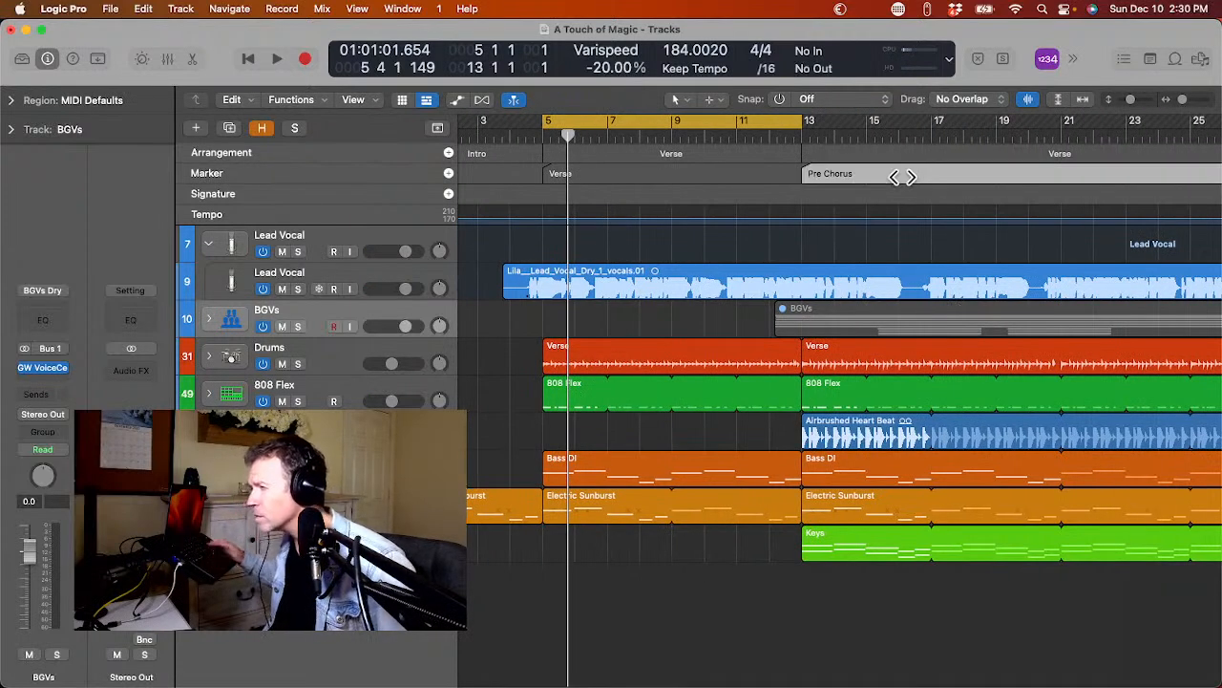
key(space)
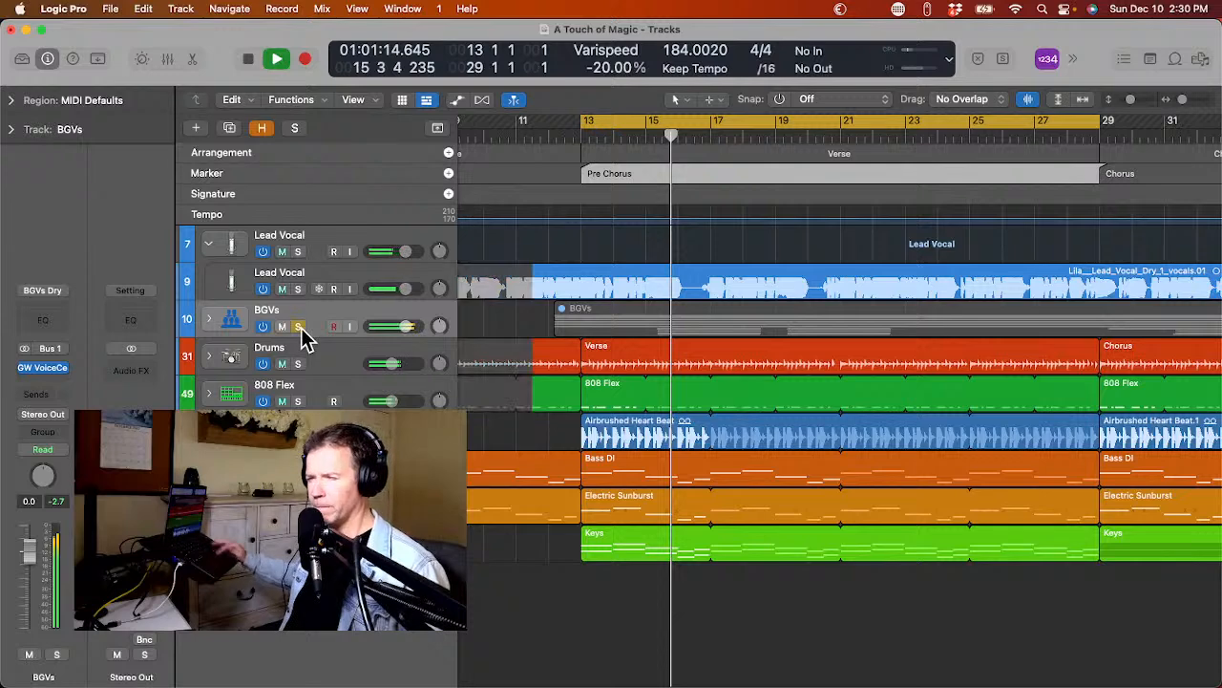
Solo the BGVs stack and open its GW VoiceCentric plug-in.
click(297, 326)
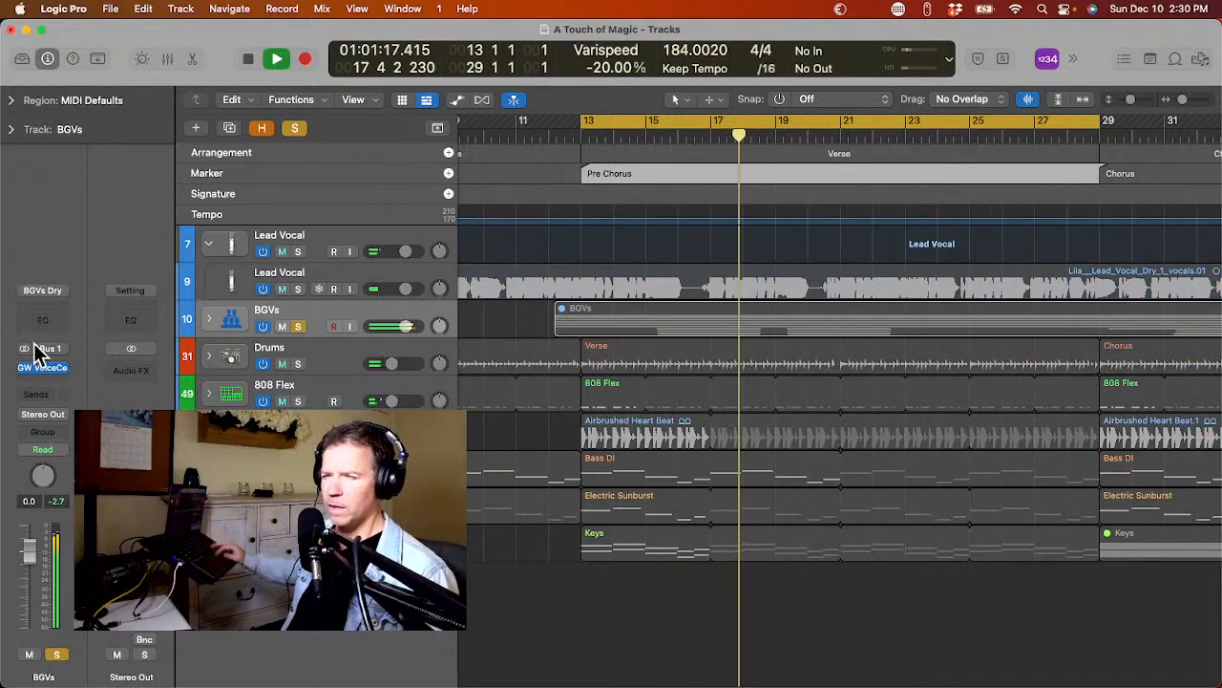
click(24, 368)
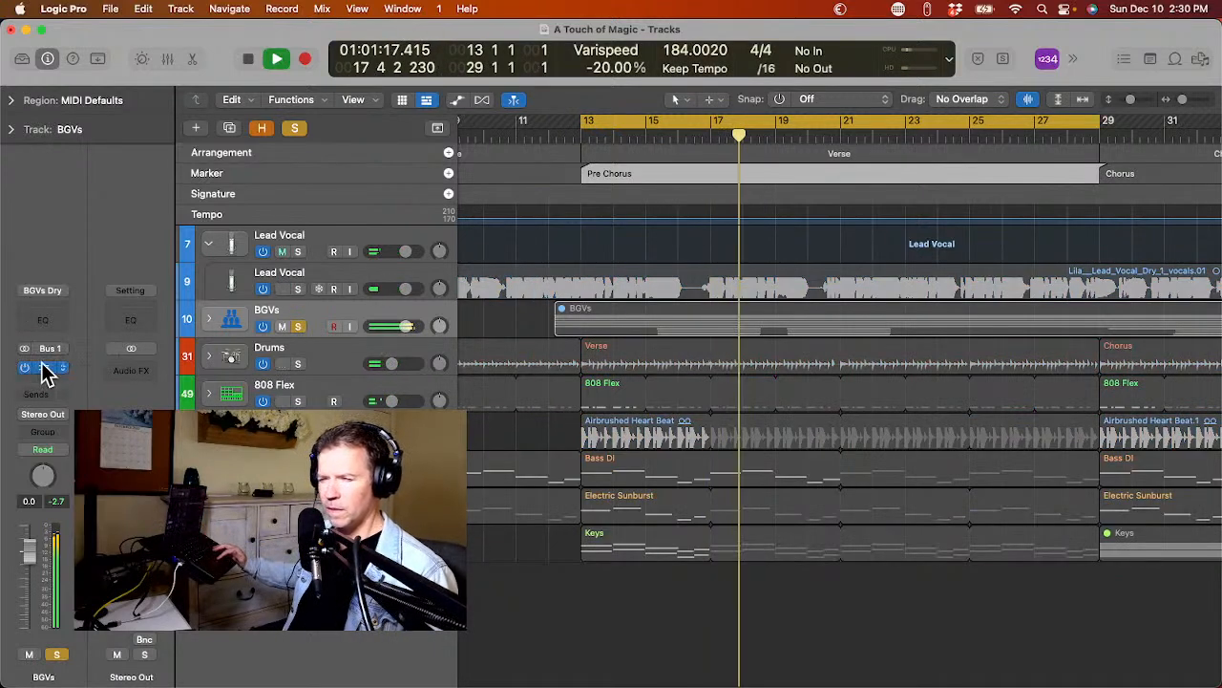
click(43, 369)
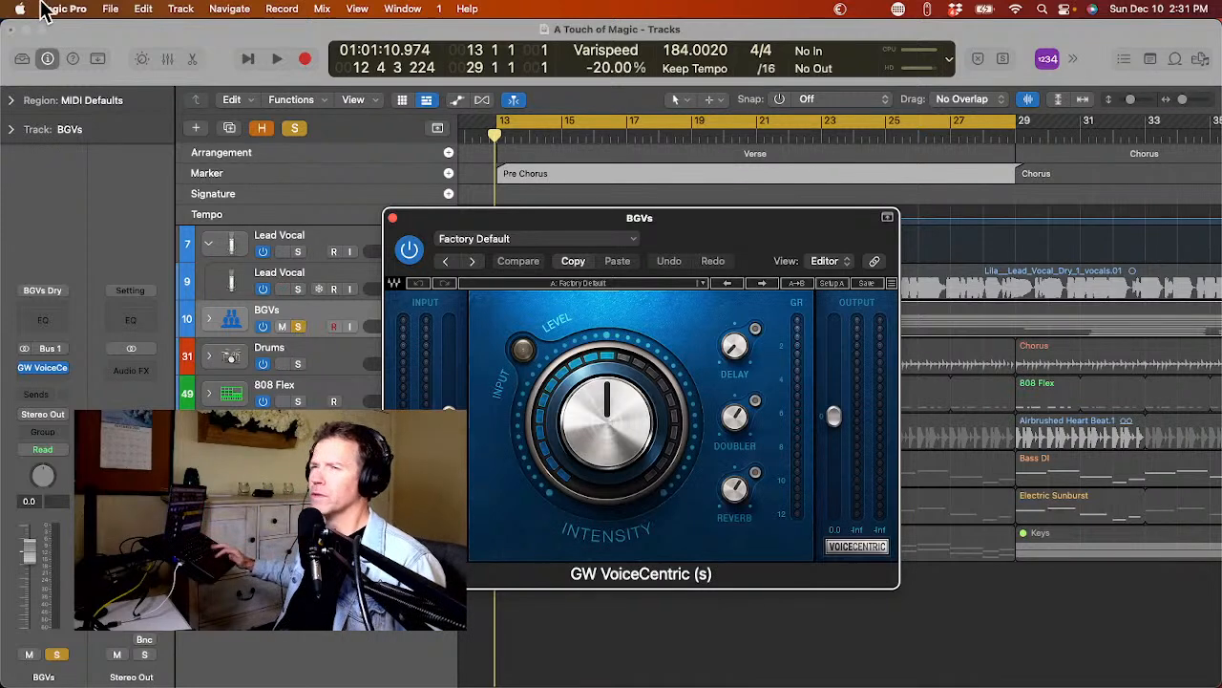
Change the audio input device to SSL 2+ in the audio settings, apply it and close the settings.
click(48, 9)
mouse_move(119, 58)
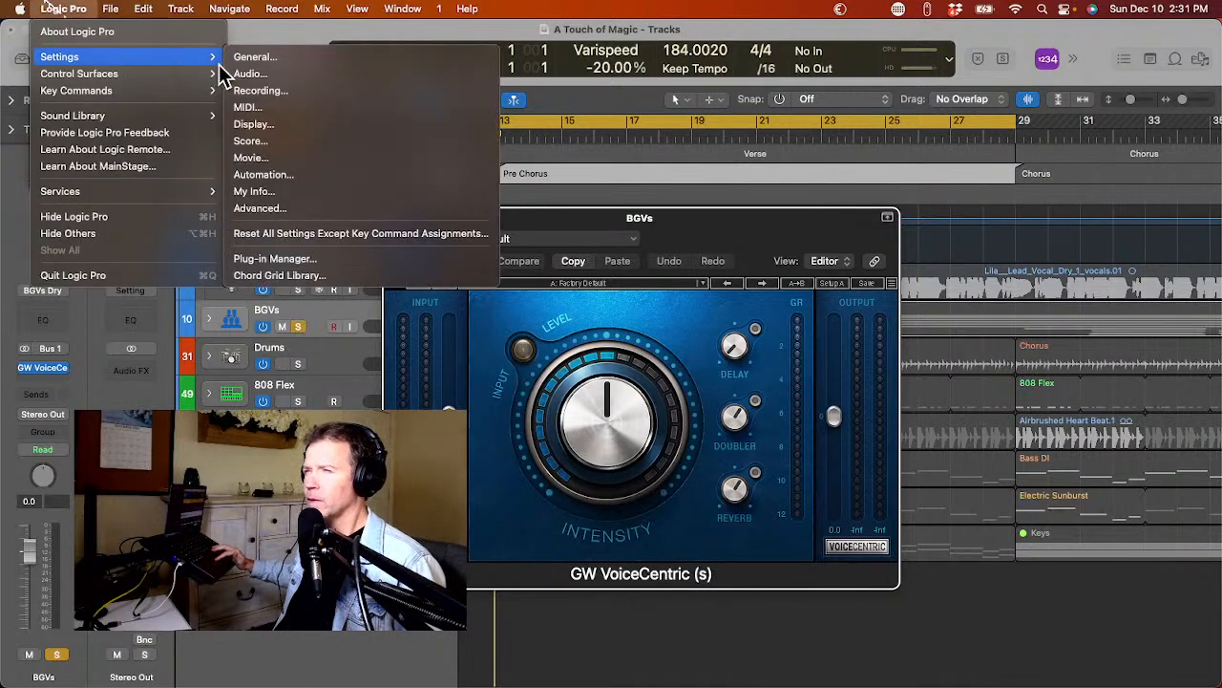
click(240, 76)
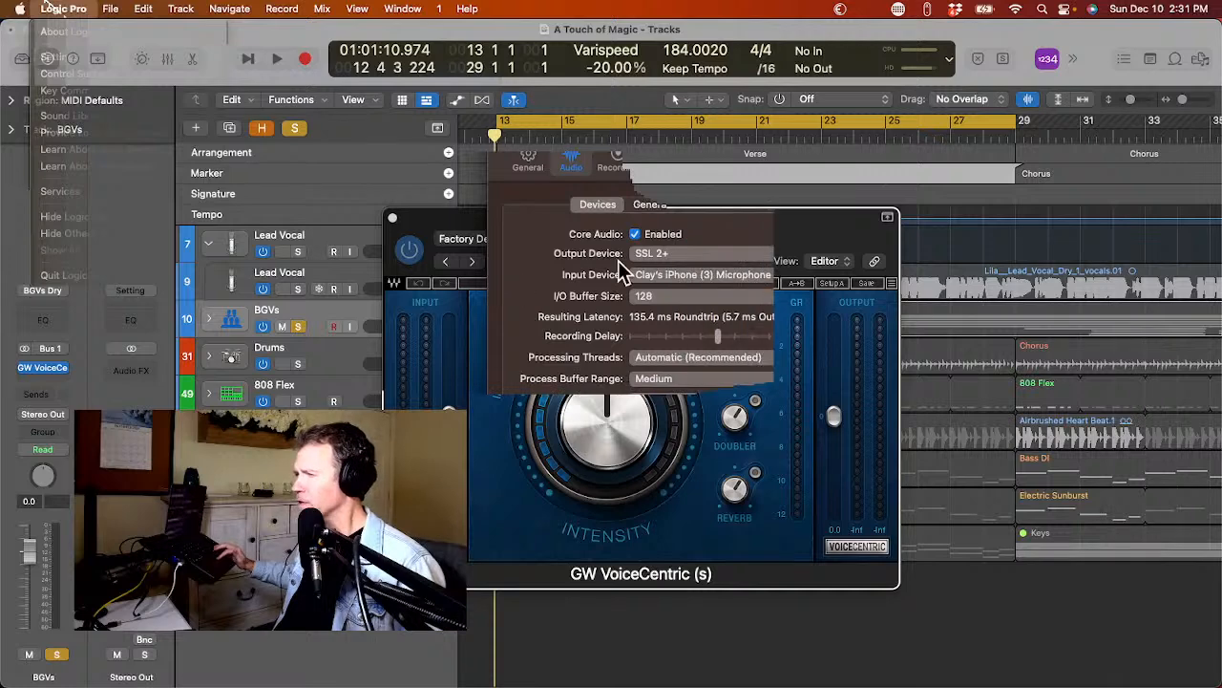
click(668, 275)
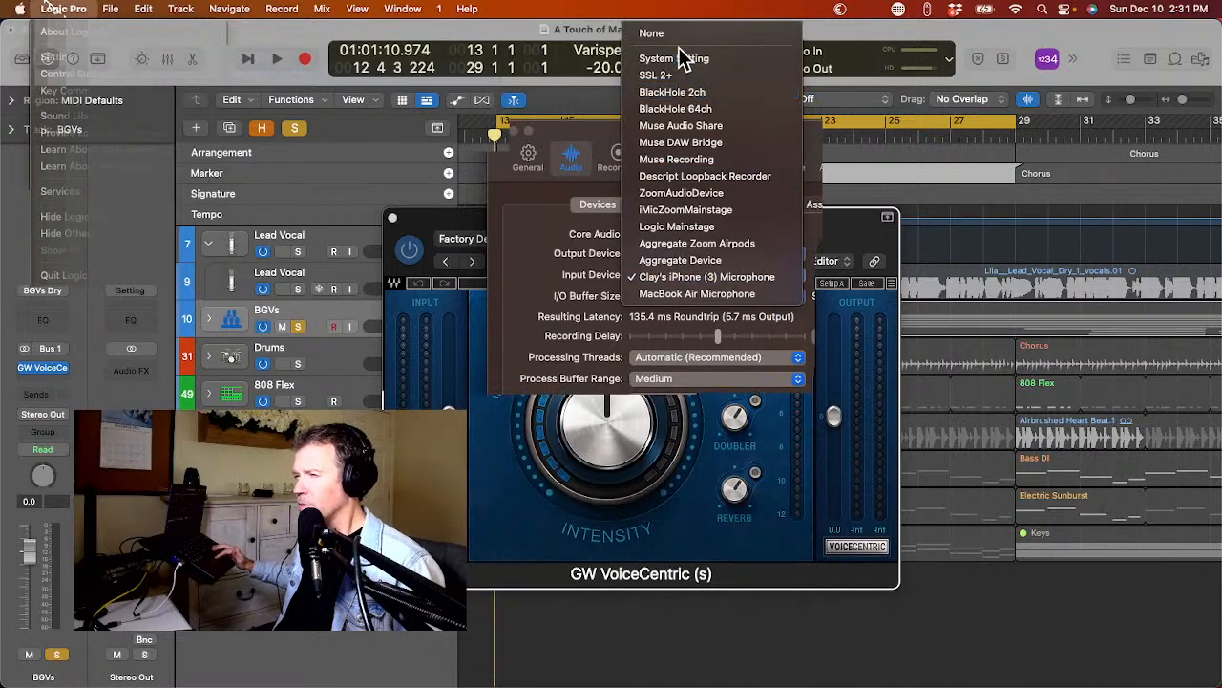
click(678, 76)
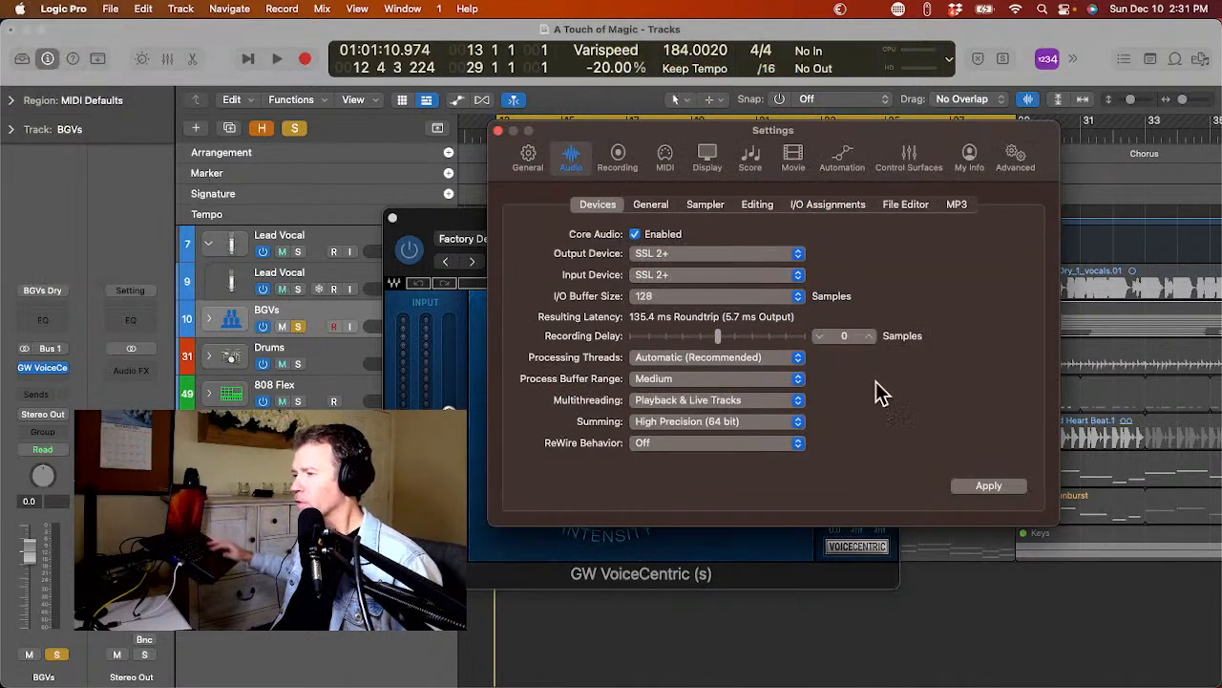
click(998, 489)
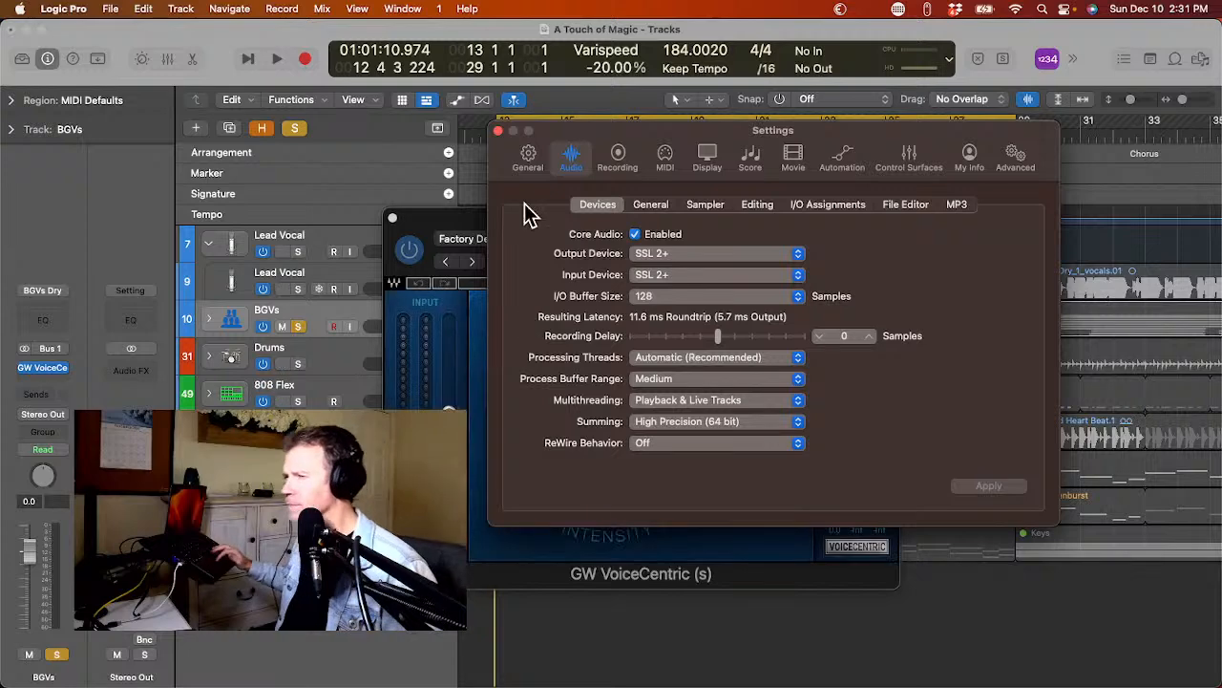
click(498, 130)
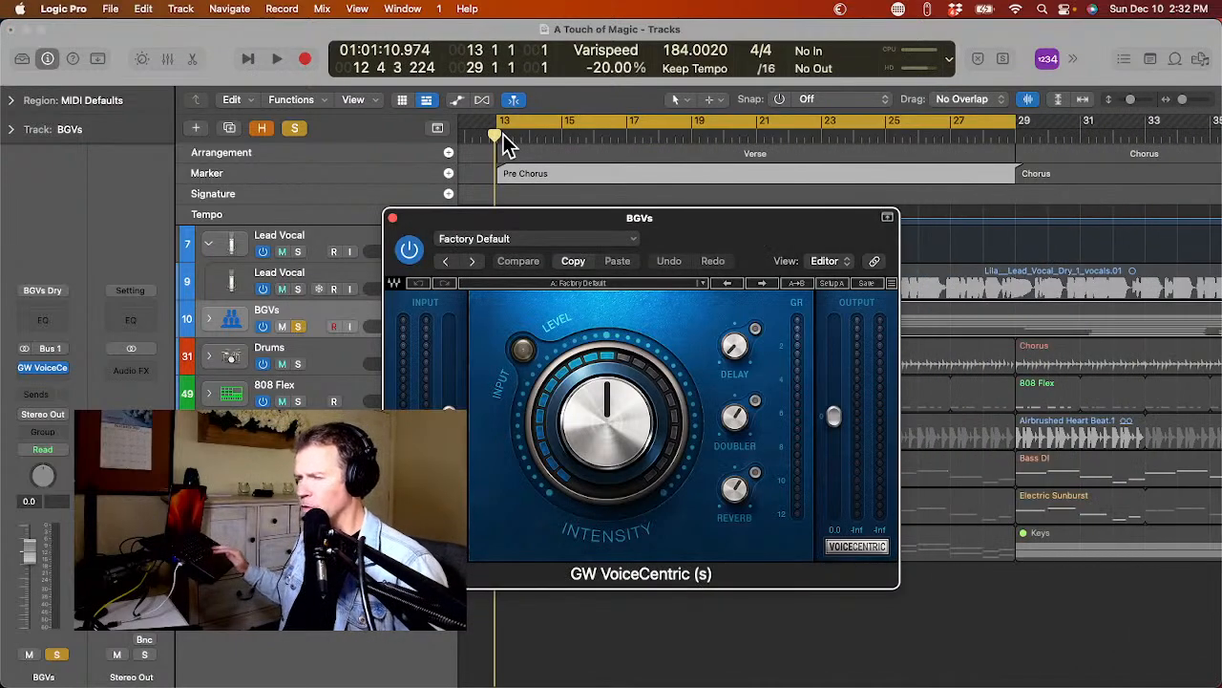
Play the soloed BGVs through VoiceCentric while raising its delay, stop playback and close the plug-in.
key(space)
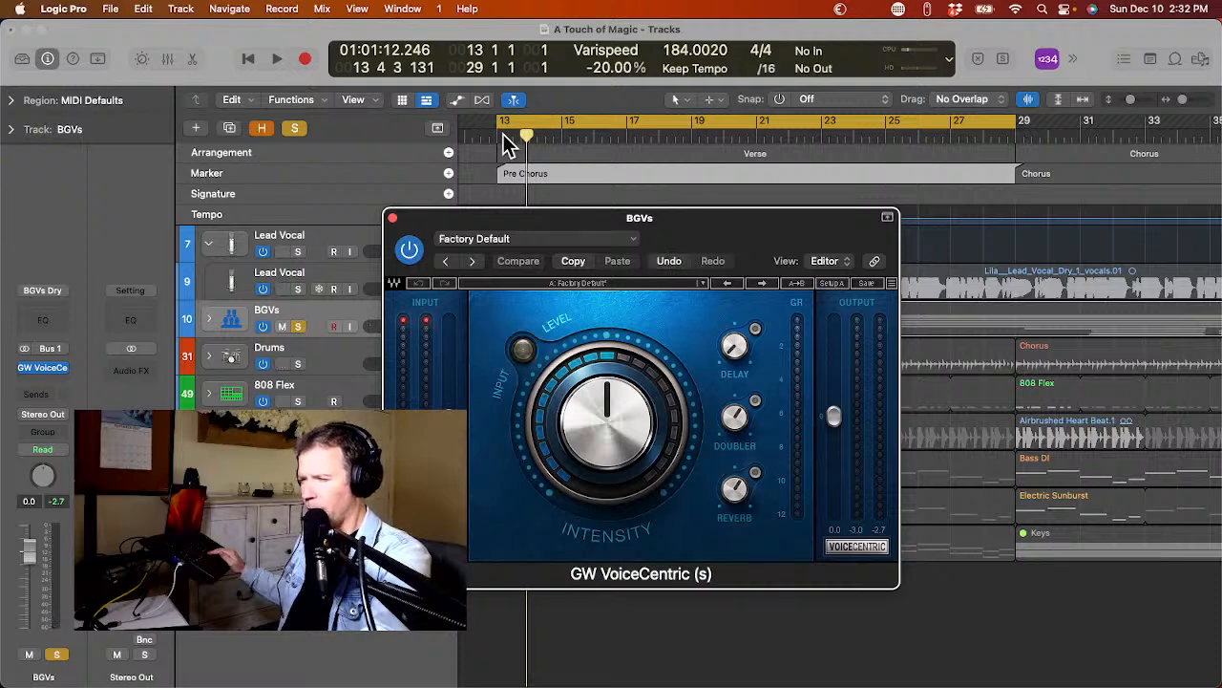
key(space)
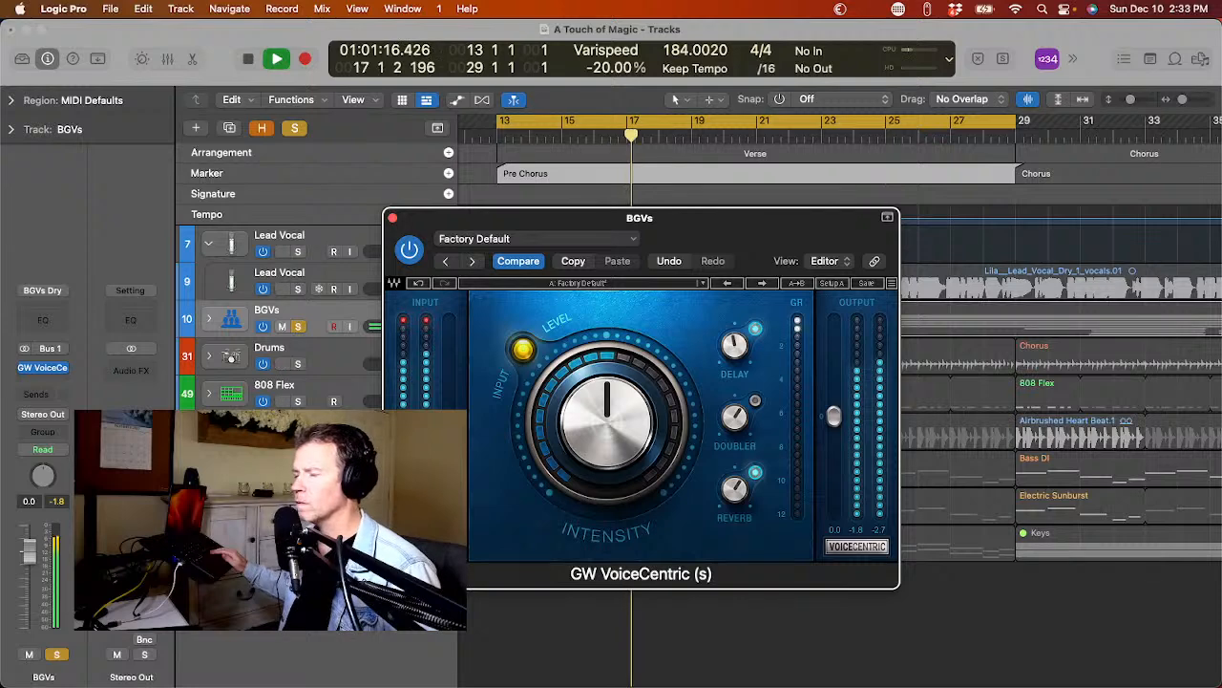
key(space)
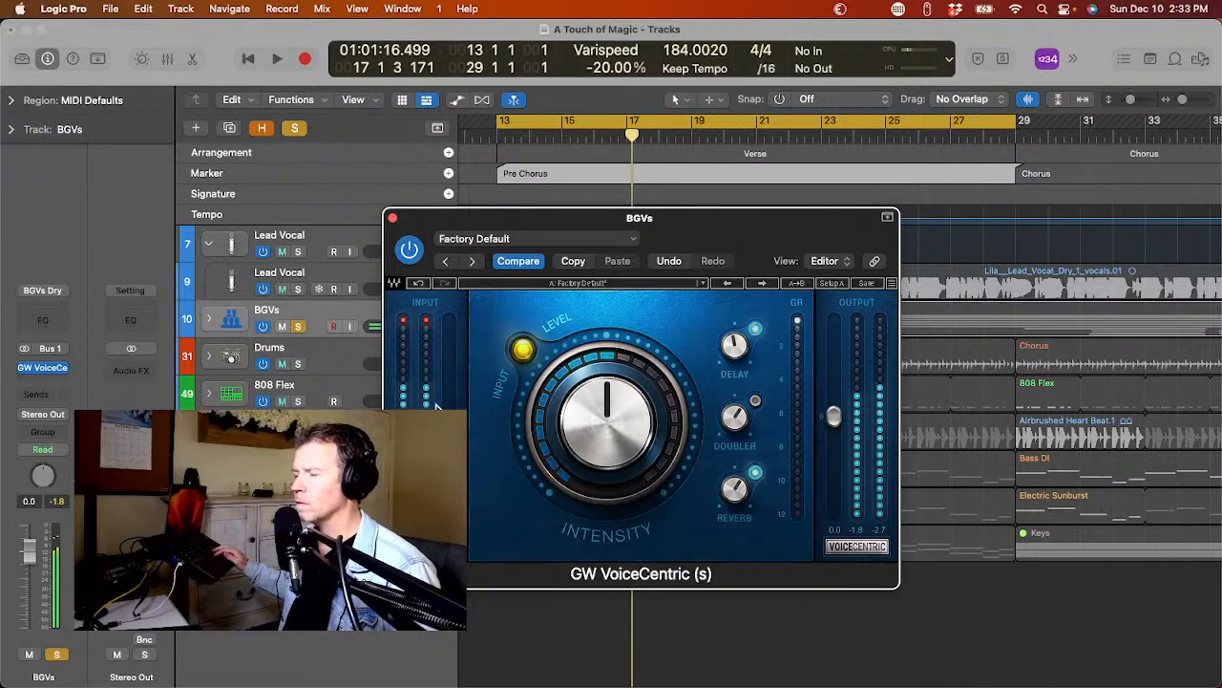
click(392, 217)
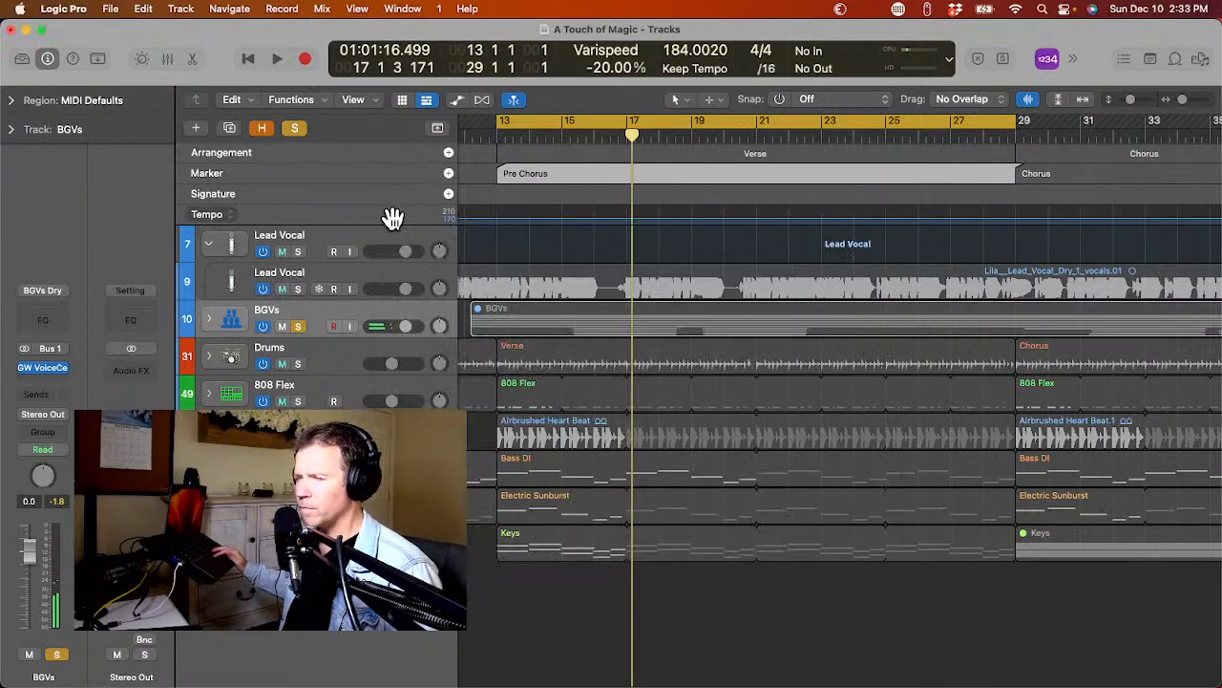
Unsolo the BGVs, solo the Lead Vocal track inside its stack and listen to the pre-chorus.
click(298, 327)
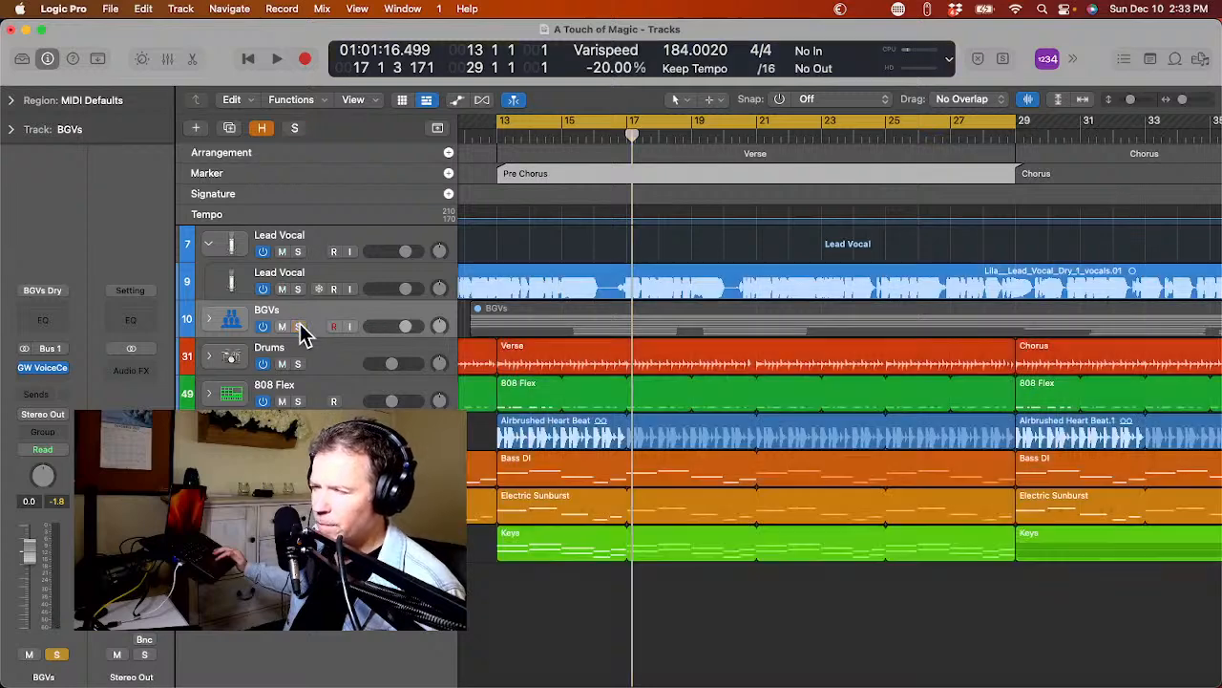
click(298, 290)
key(space)
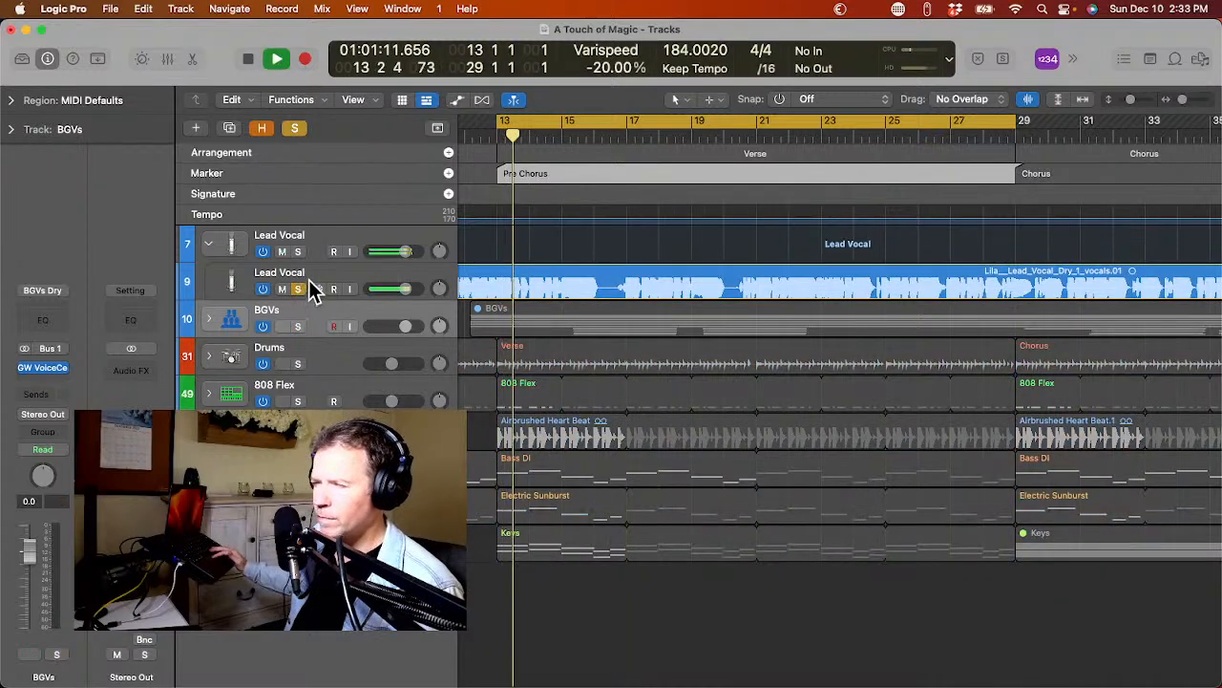
click(311, 275)
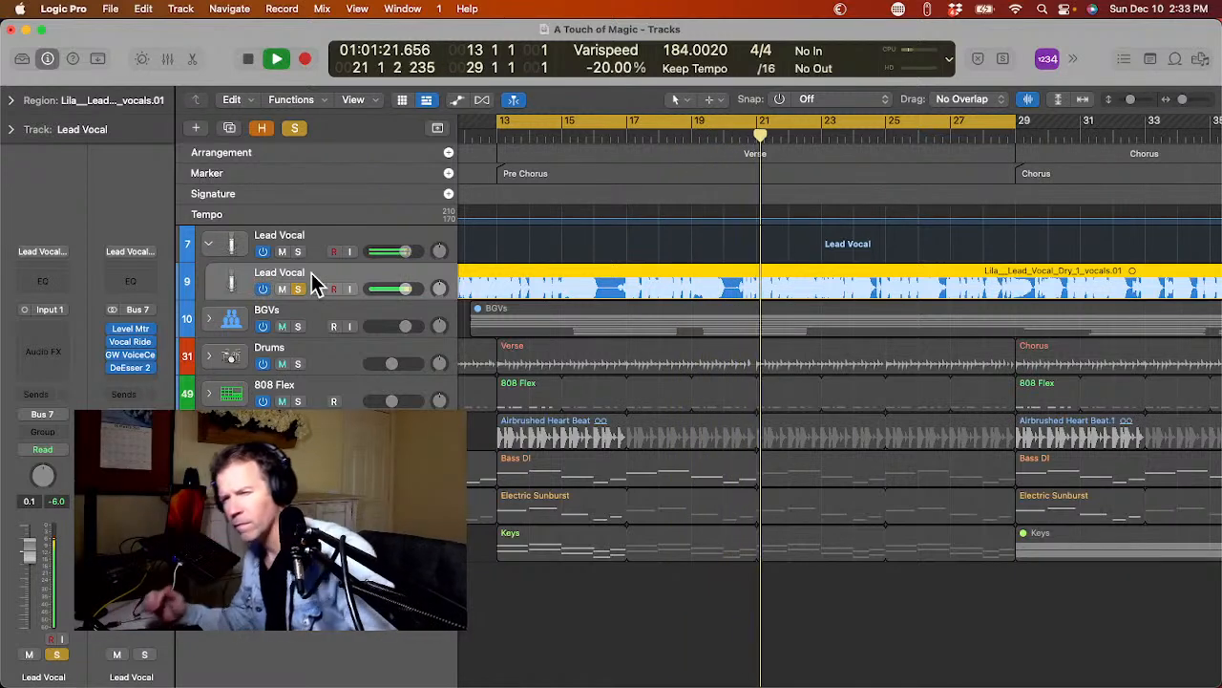
key(space)
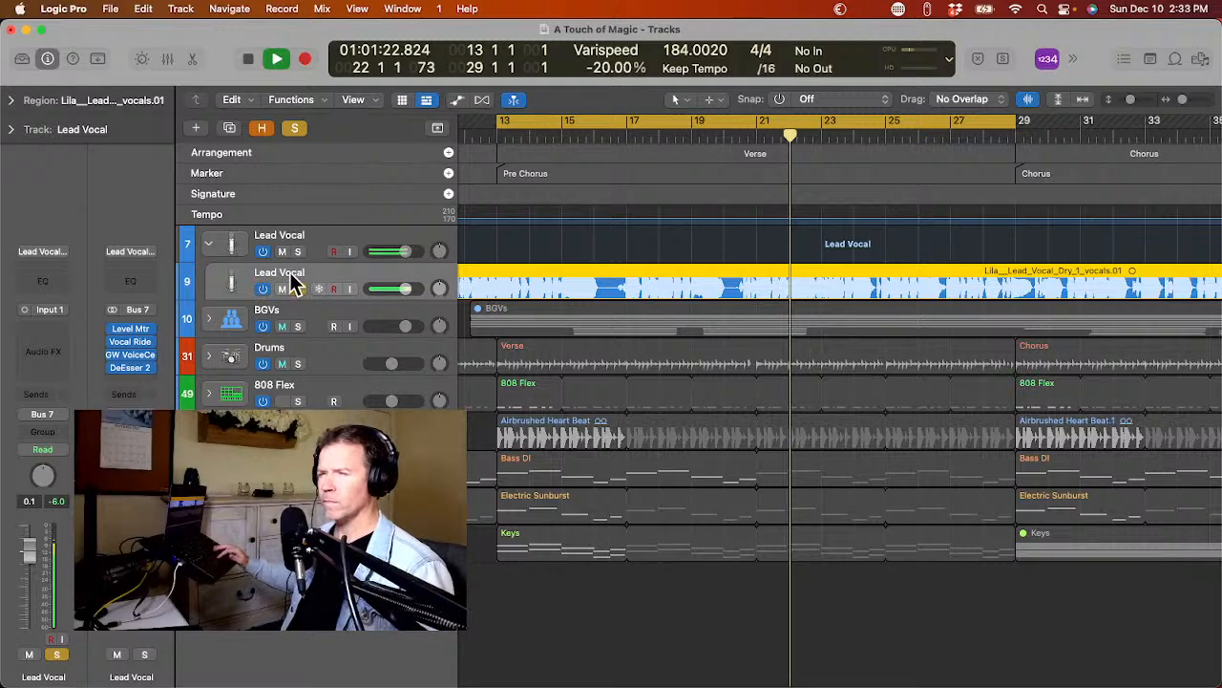
Collapse the Lead Vocal stack, review its GW VoiceCentric plug-in during playback, close the plug-in and stop.
click(265, 241)
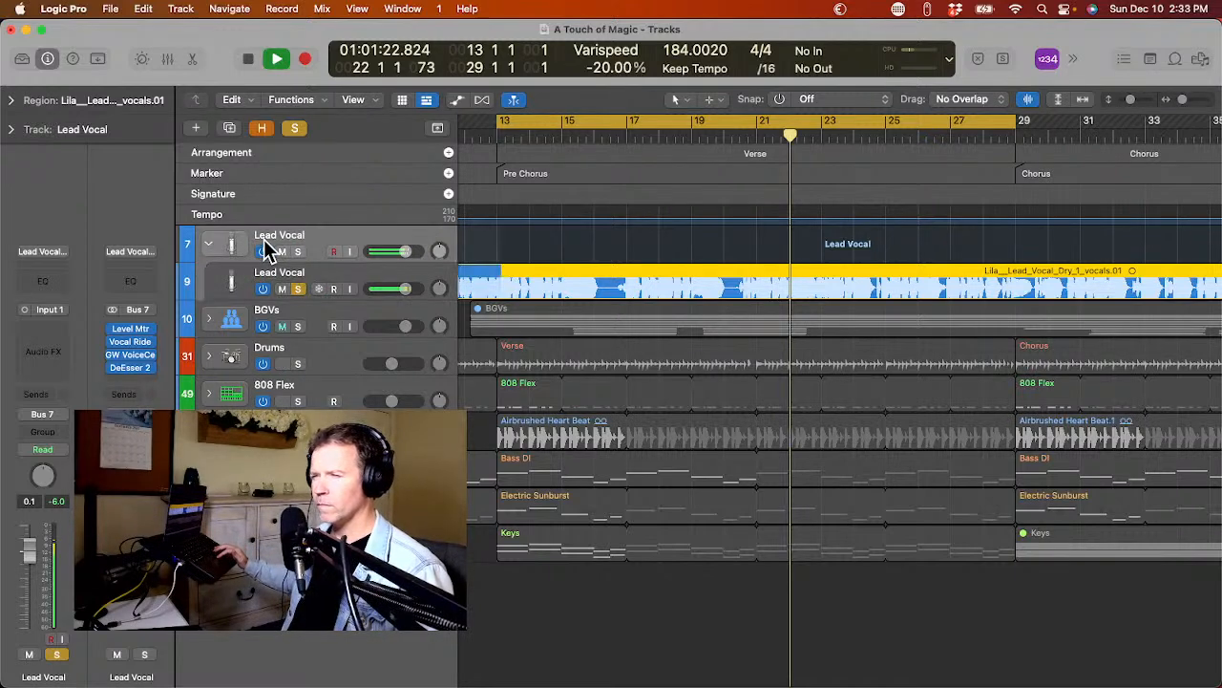
click(208, 243)
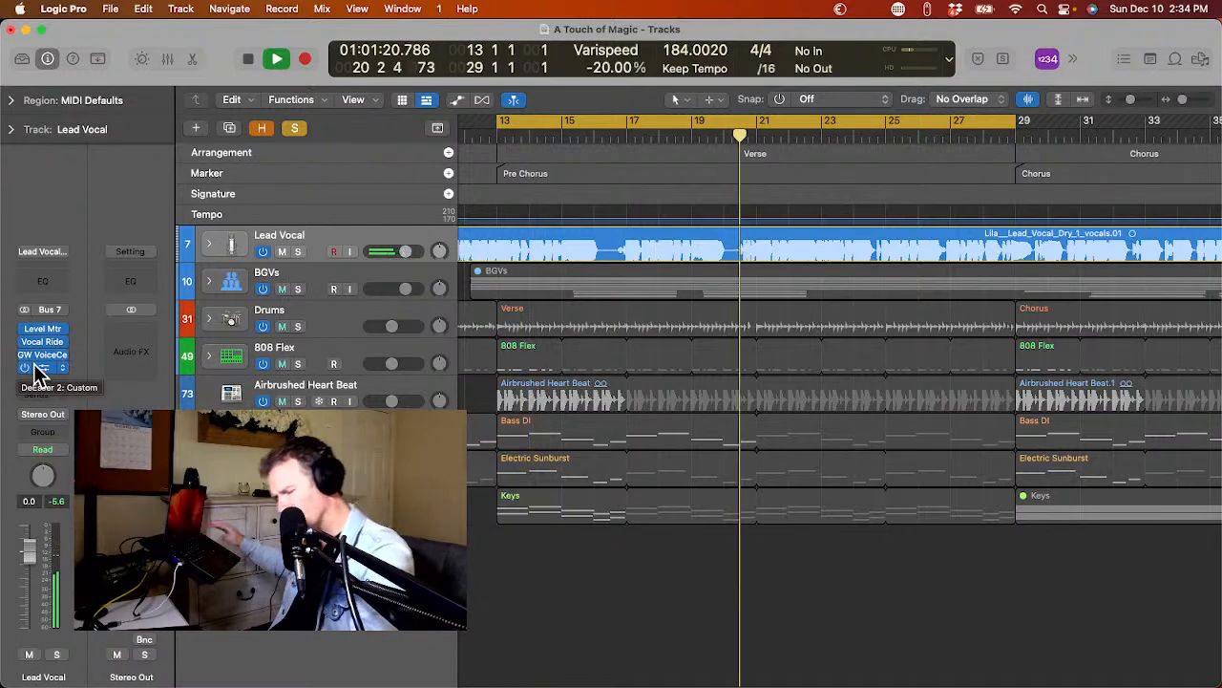
click(36, 361)
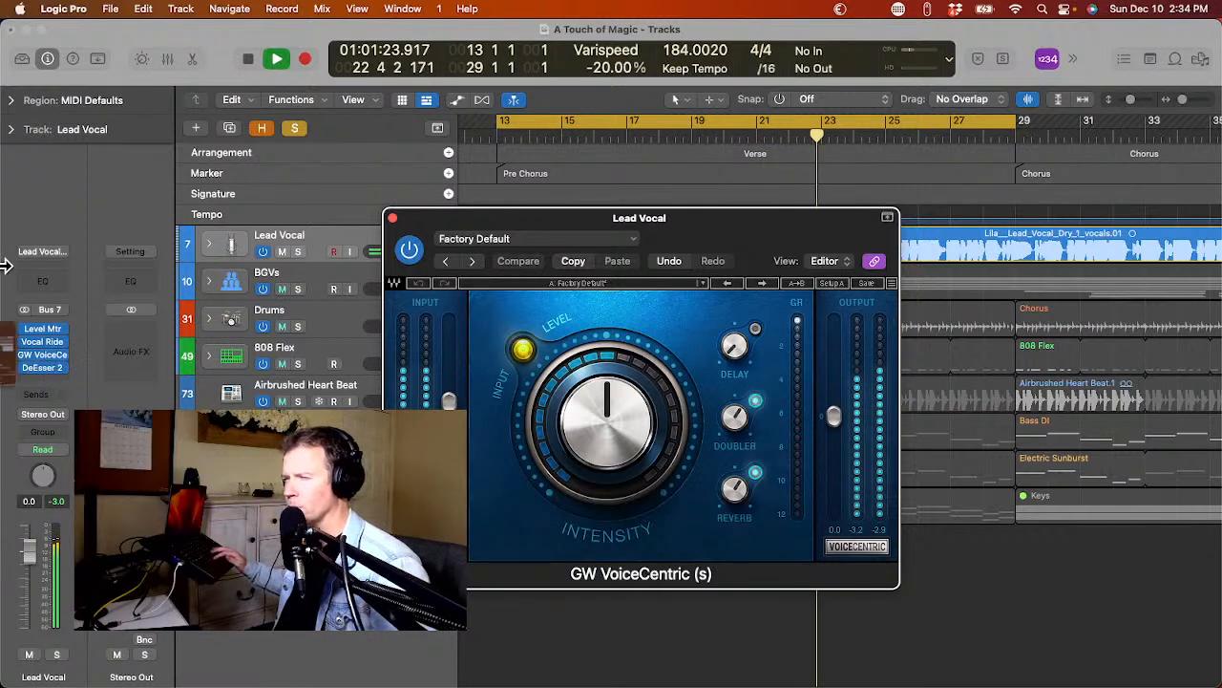
mouse_move(6, 266)
key(super+w)
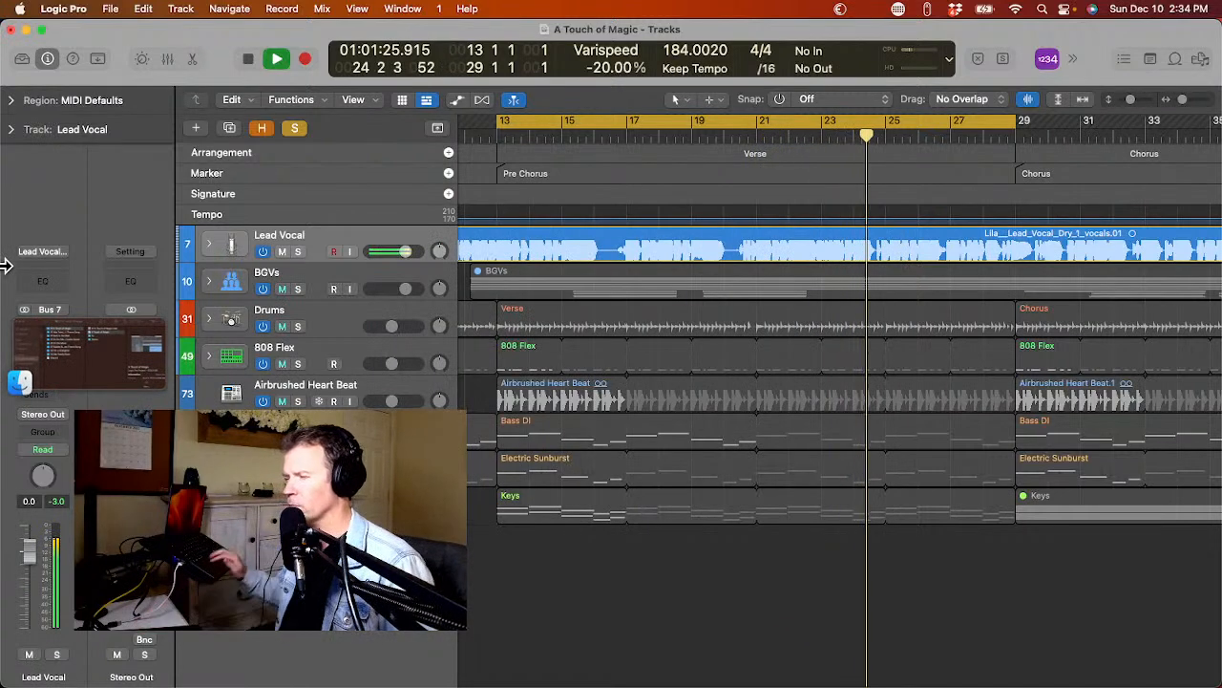
key(space)
Select the BGVs stack, clear all track solos, and leave the Smart Controls and editor panes closed.
key(b)
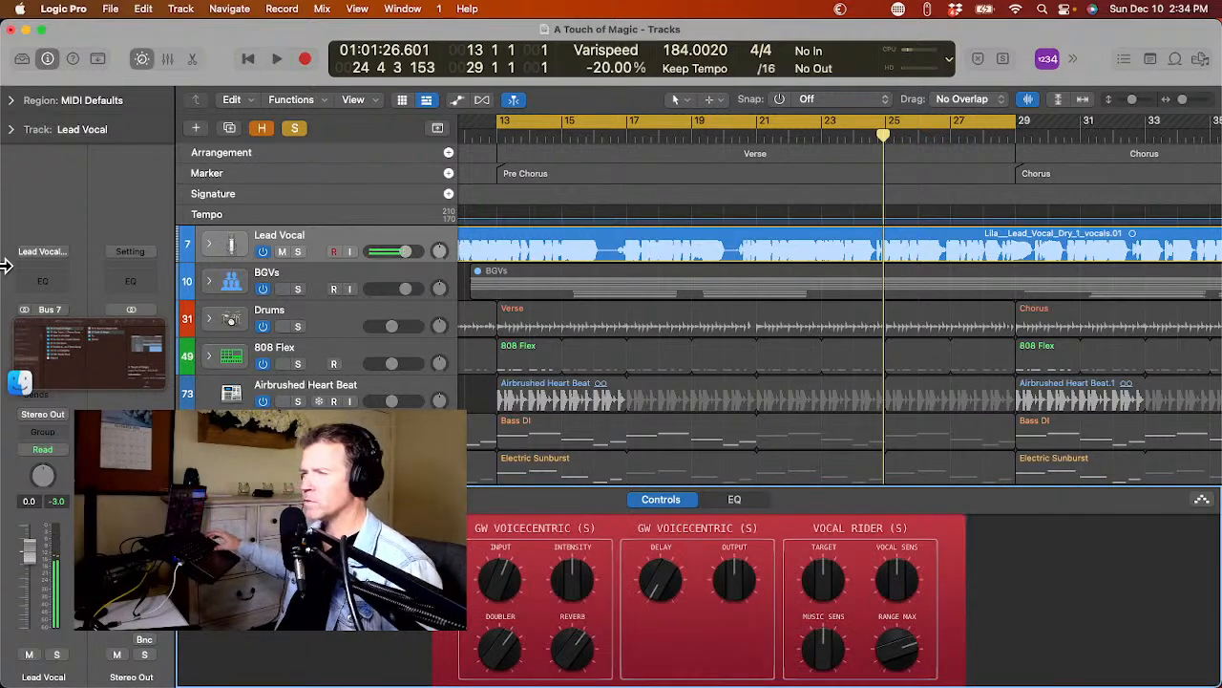
click(297, 252)
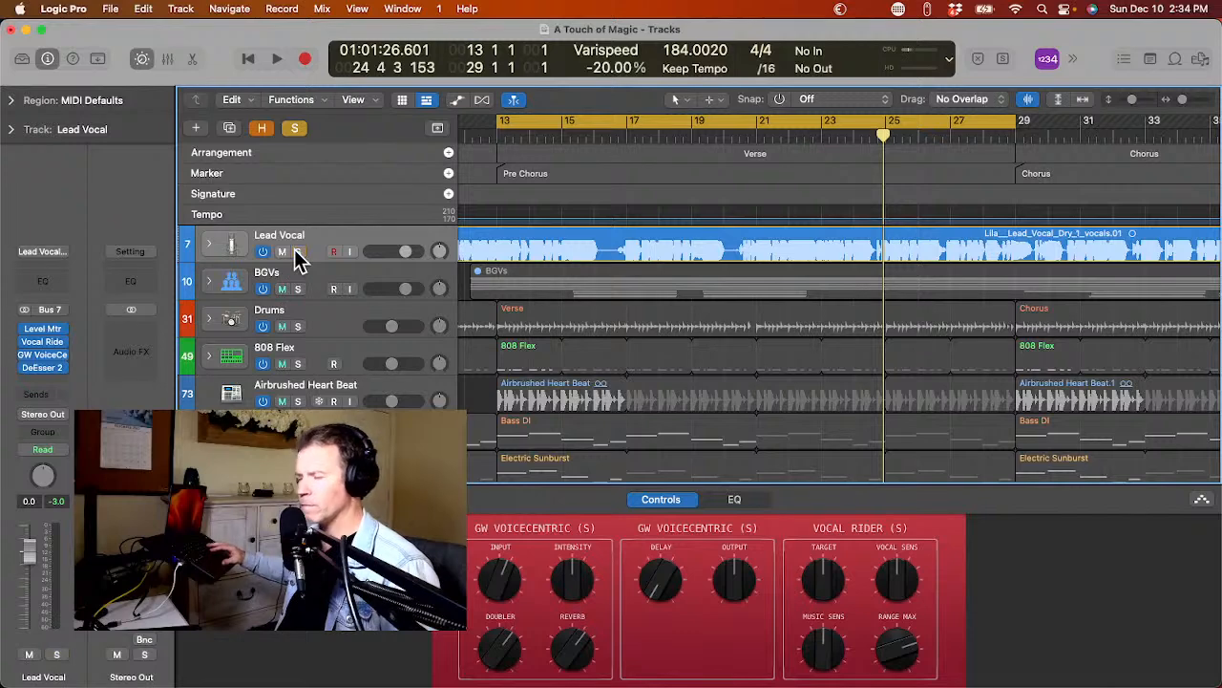
click(297, 253)
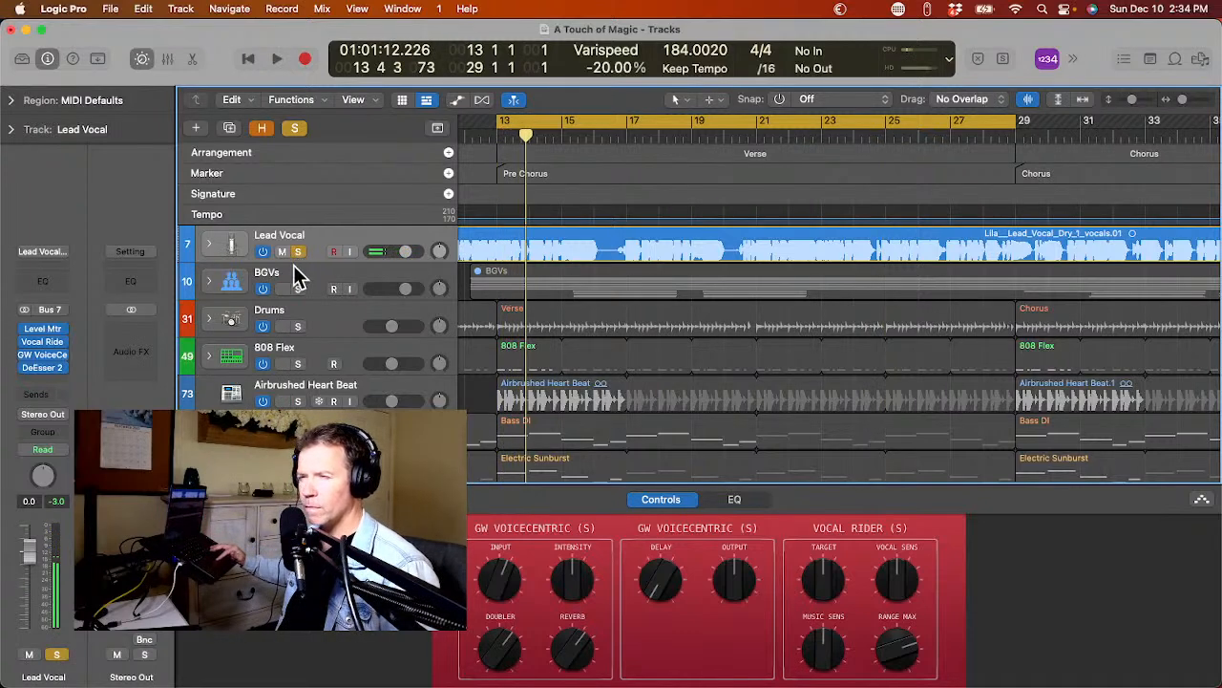
click(296, 272)
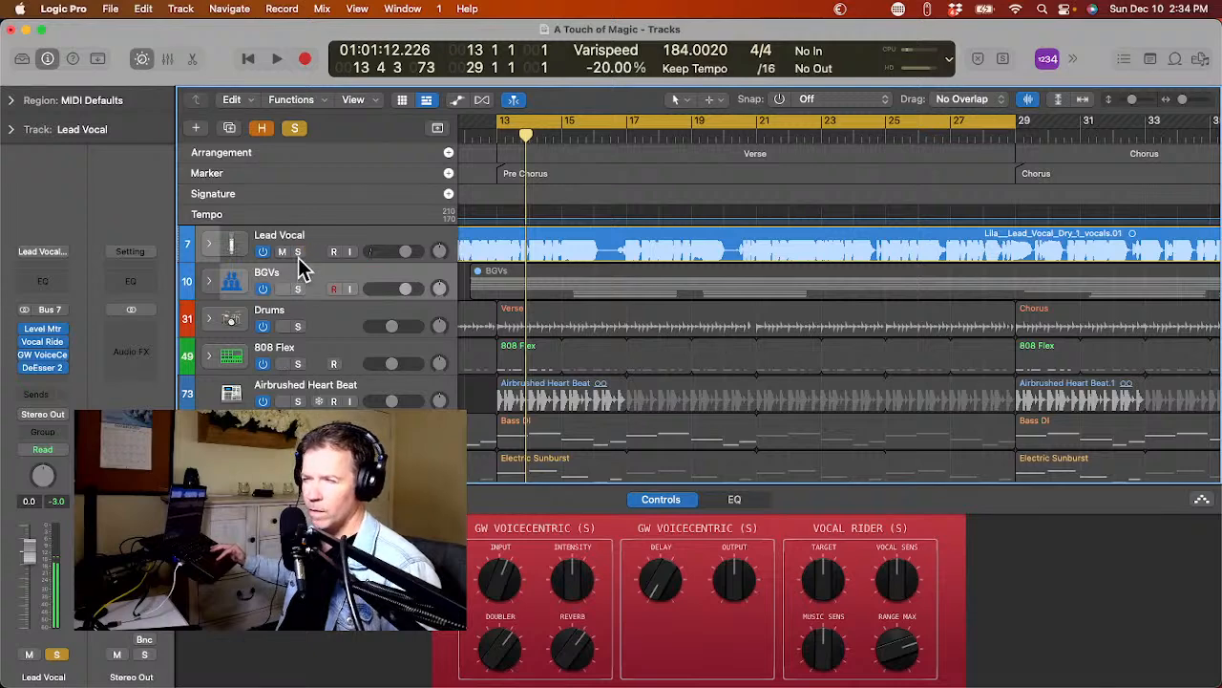
click(295, 131)
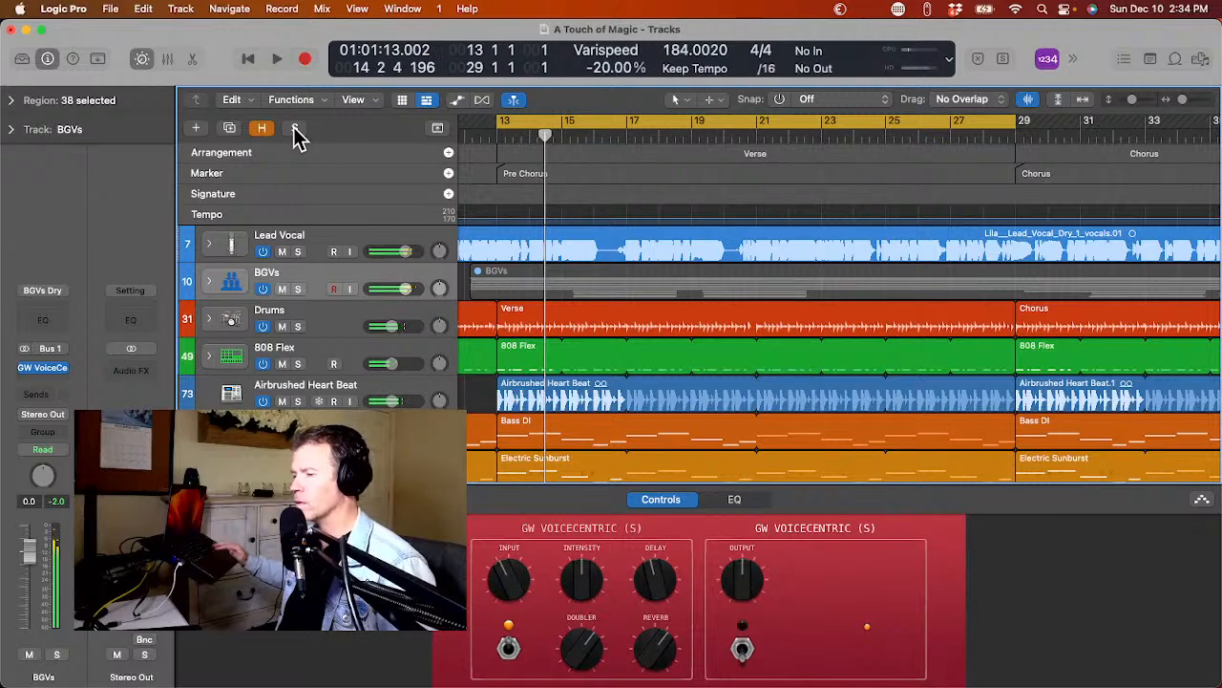
key(e)
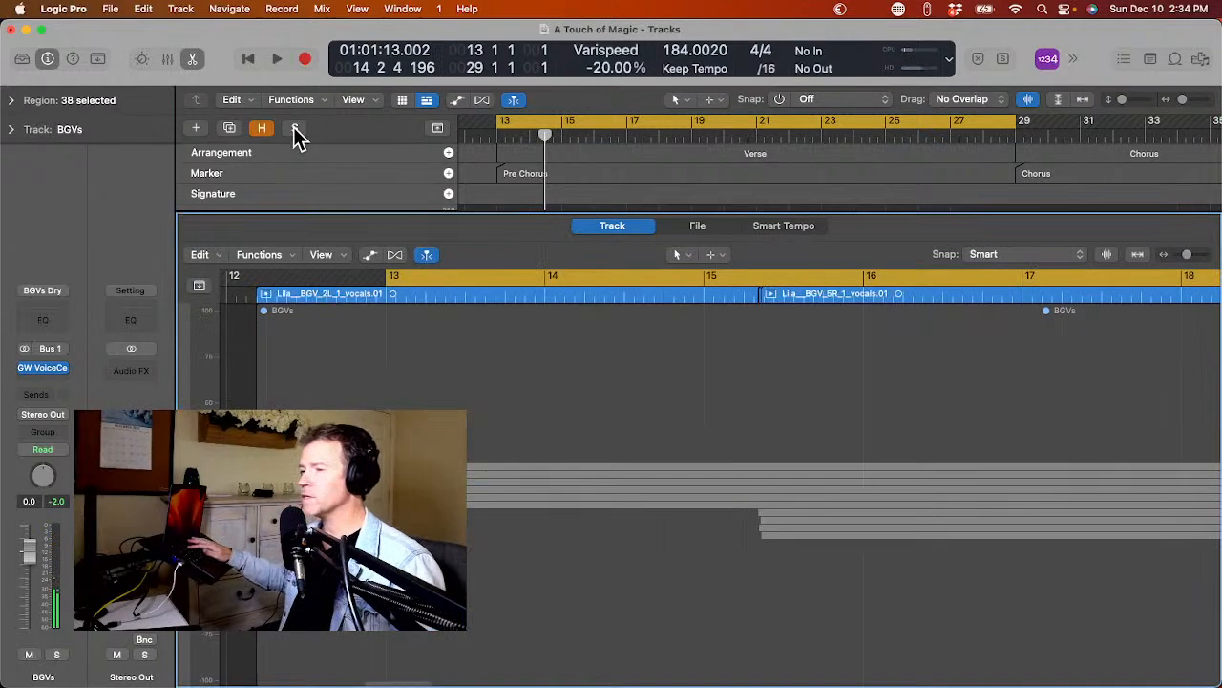
key(e)
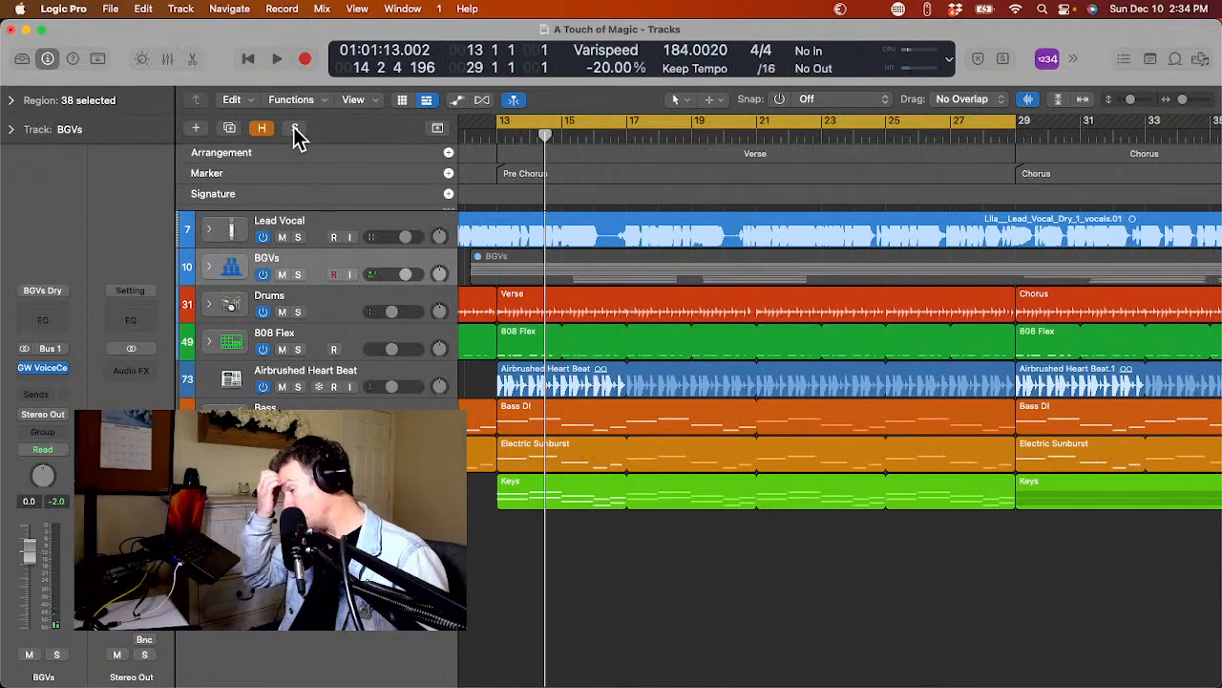
Set the cycle range to the second Pre Chorus marker, bars 53 to 69, and play that section.
scroll(604, 180, left, 5)
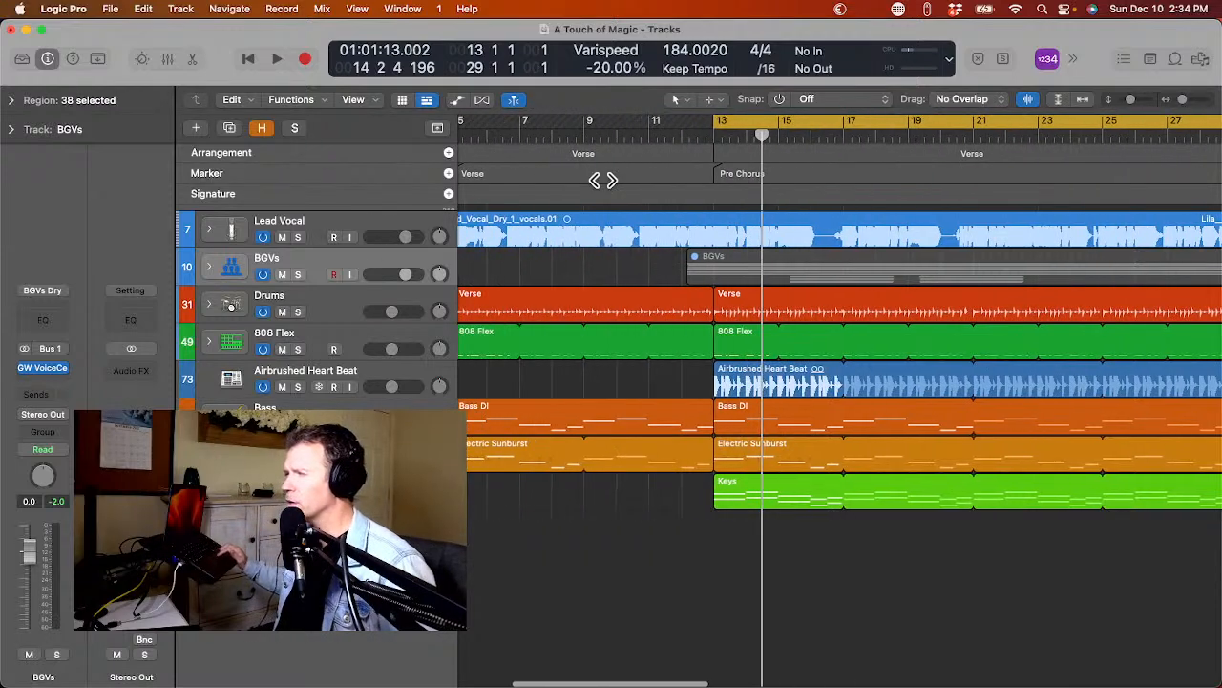
key(super+Left)
key(super+Left)
key(super+Left)
key(super+Left)
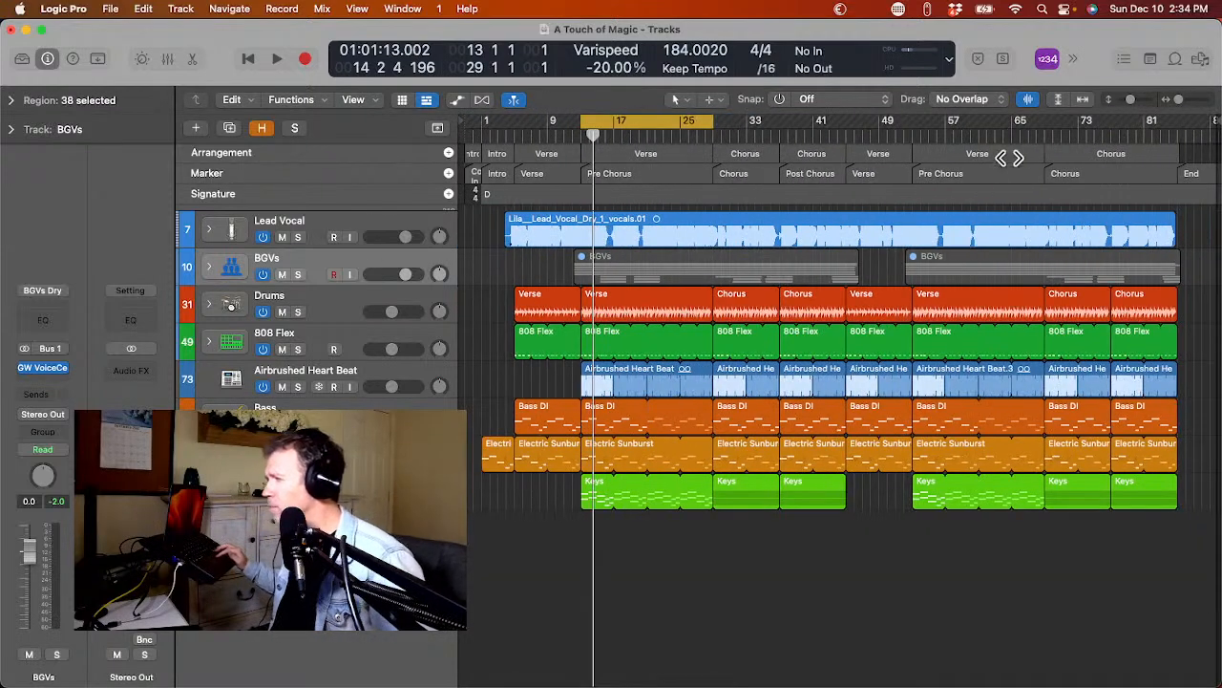
click(955, 178)
click(955, 177)
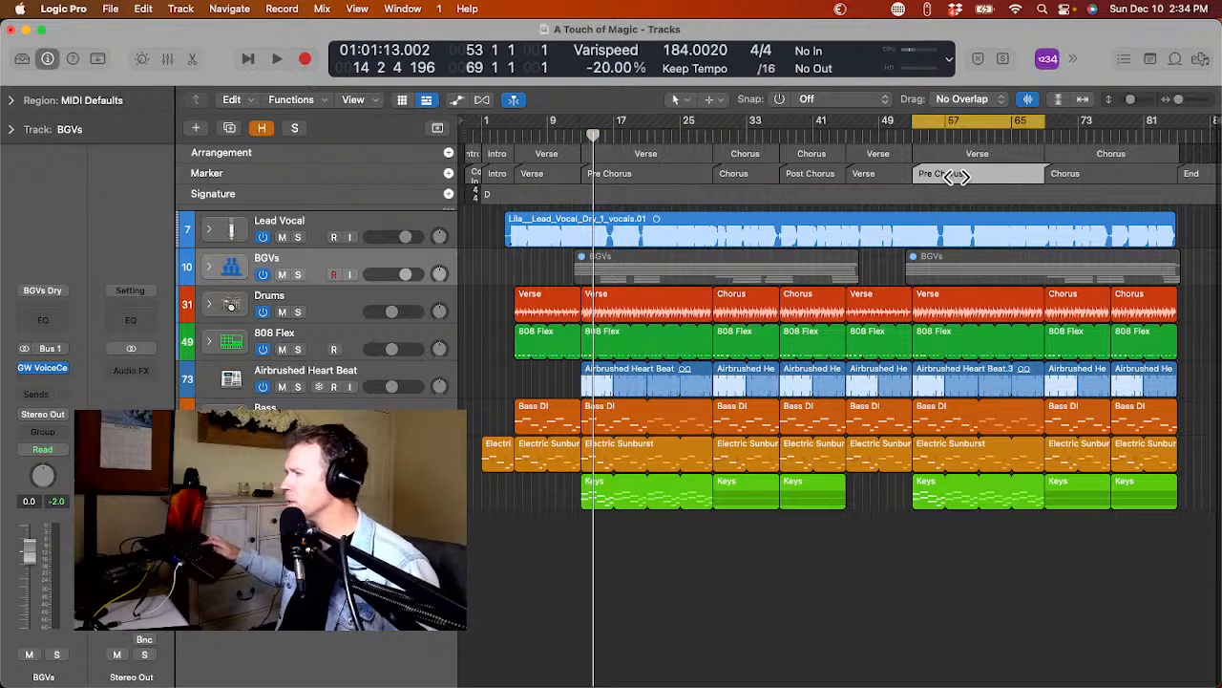
key(space)
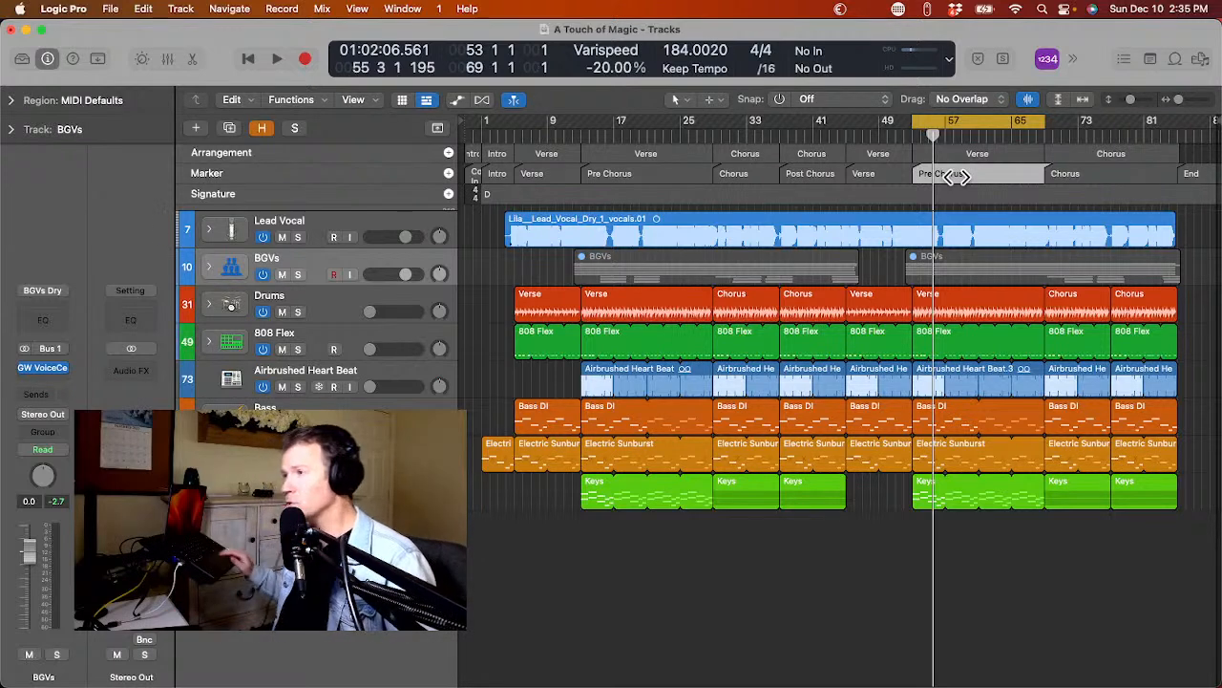
Balance the track levels while the second Pre Chorus plays, bringing the BGVs to -5.9 dB, and stop playback.
key(space)
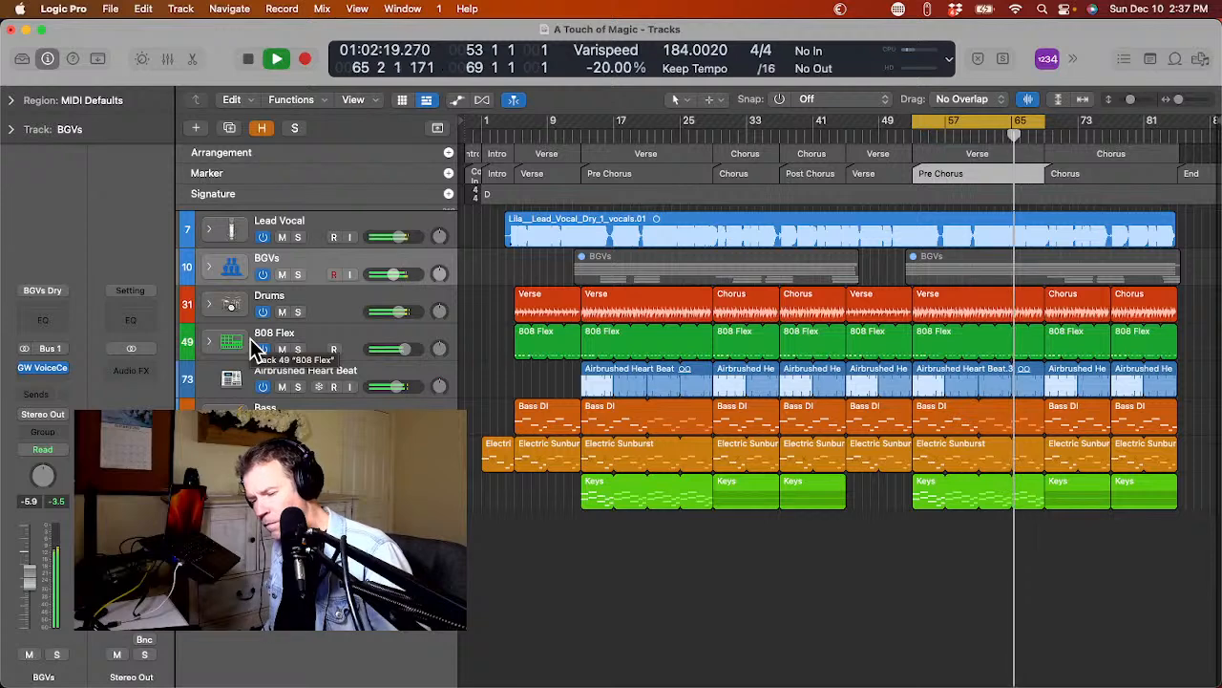
key(space)
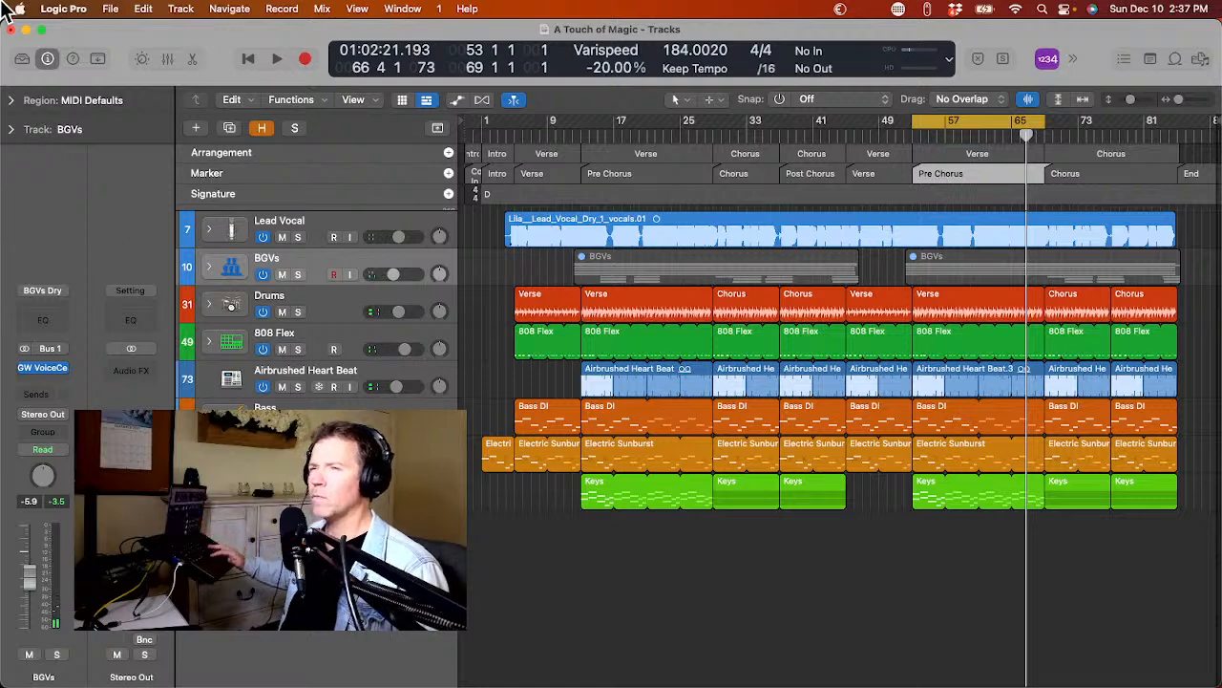
Set the audio I/O buffer size to 1024 samples, close the settings and briefly test playback of the pre-chorus.
click(48, 10)
mouse_move(172, 59)
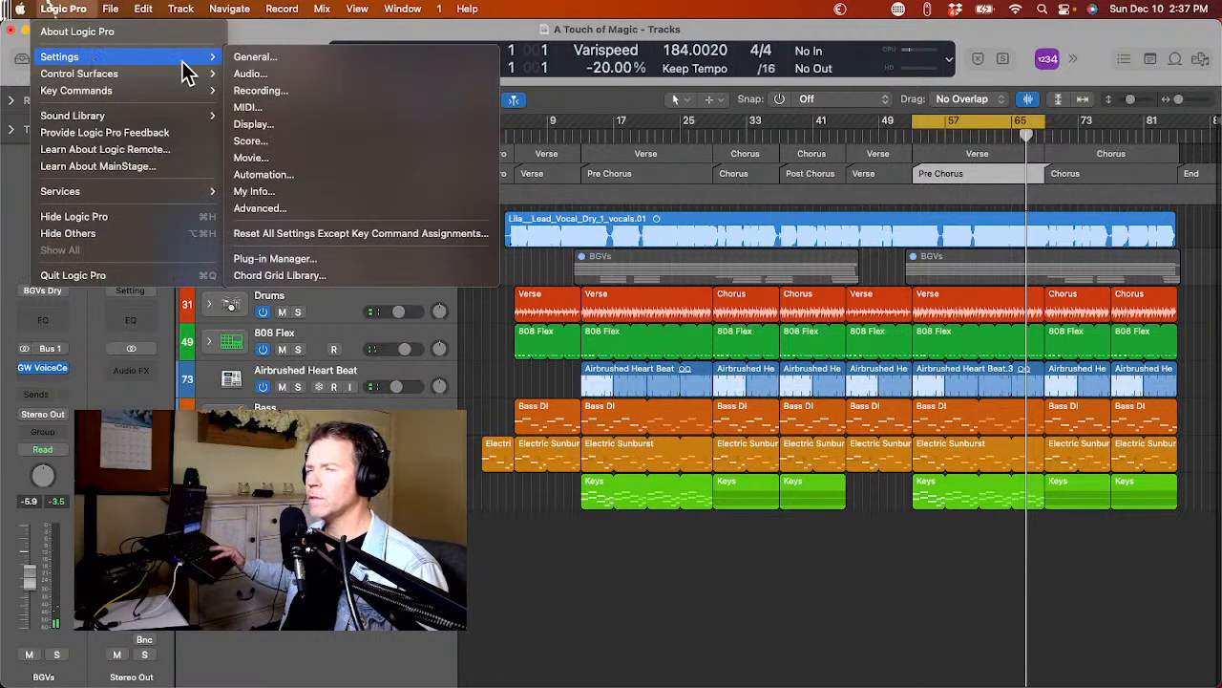
click(246, 74)
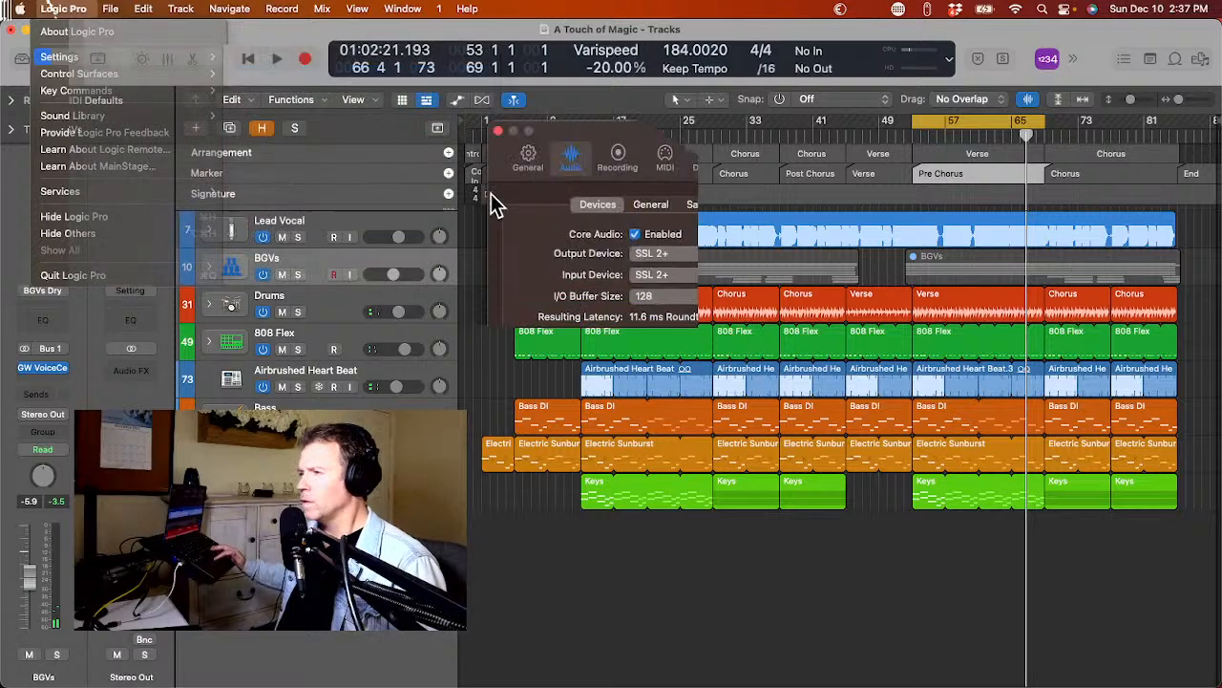
click(668, 296)
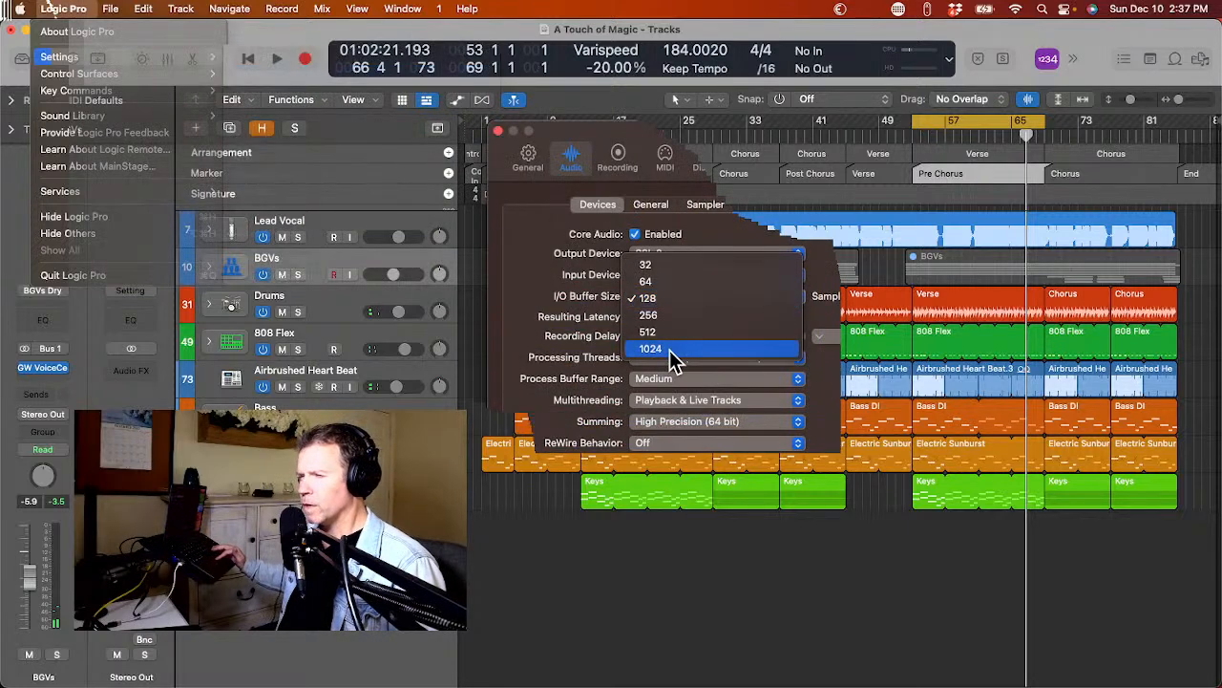
click(670, 349)
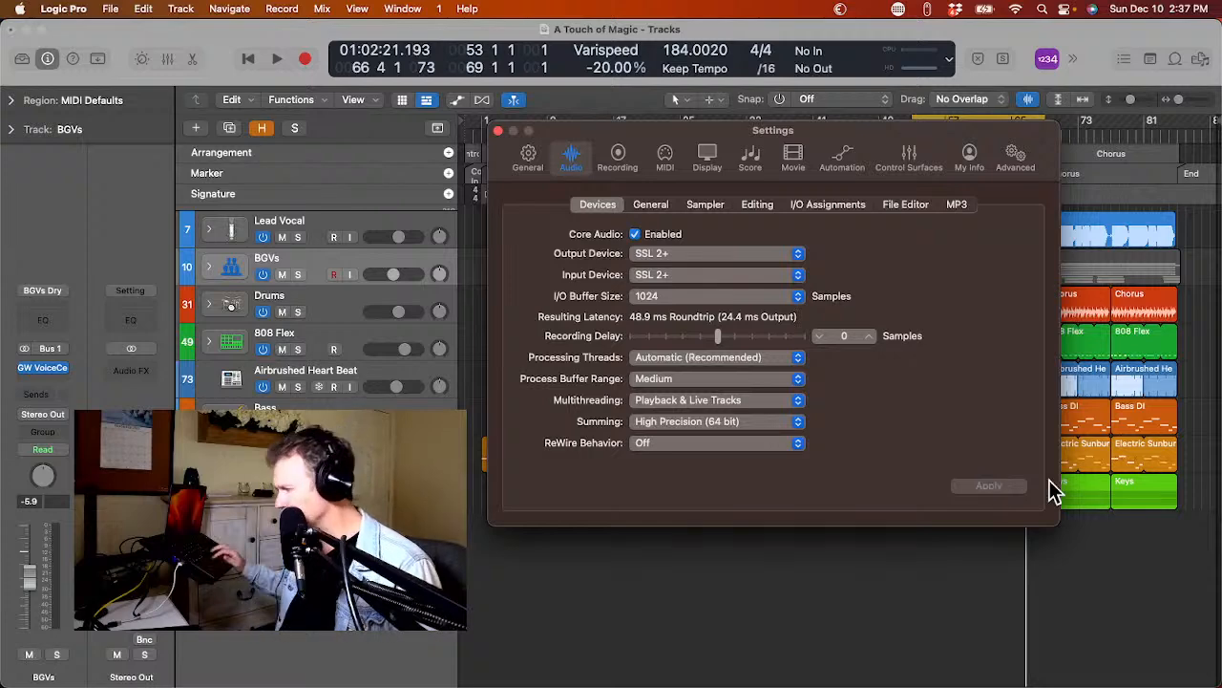
click(498, 131)
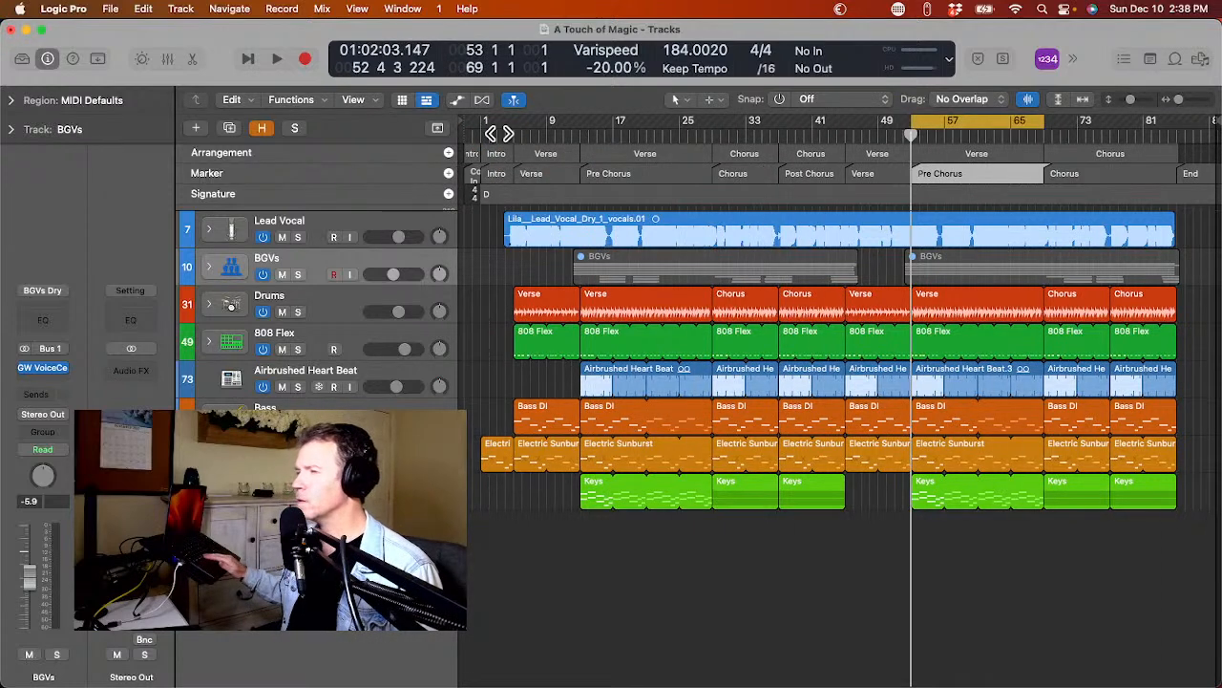
key(space)
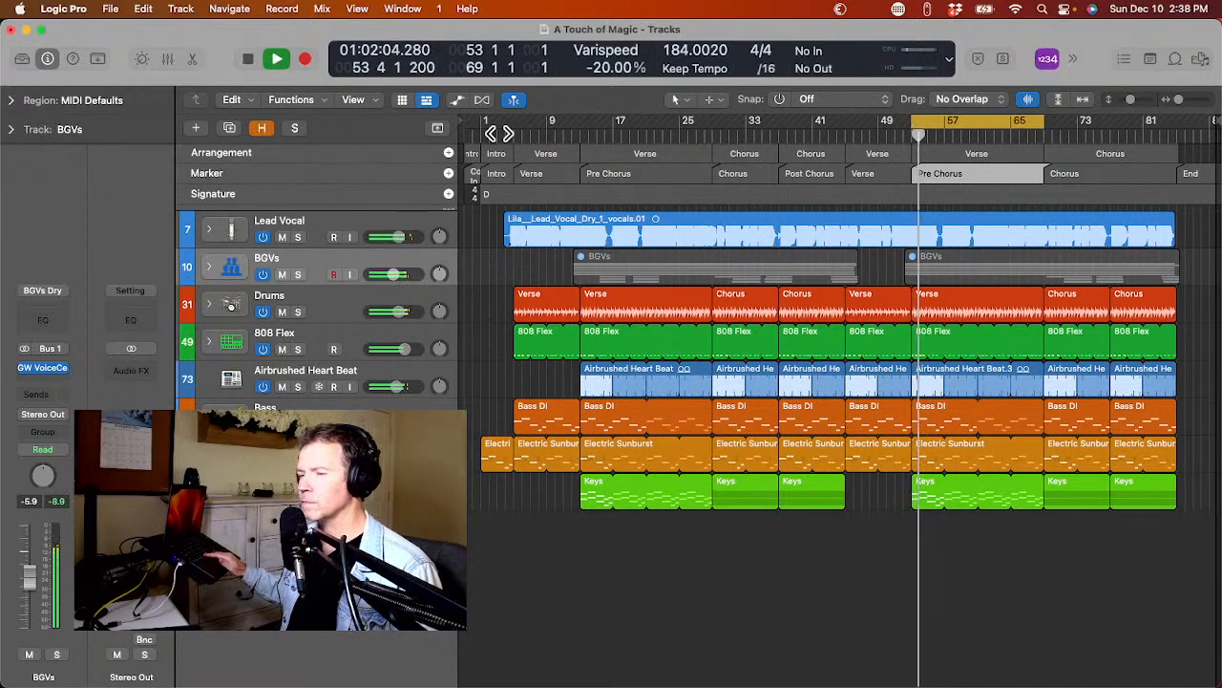
key(space)
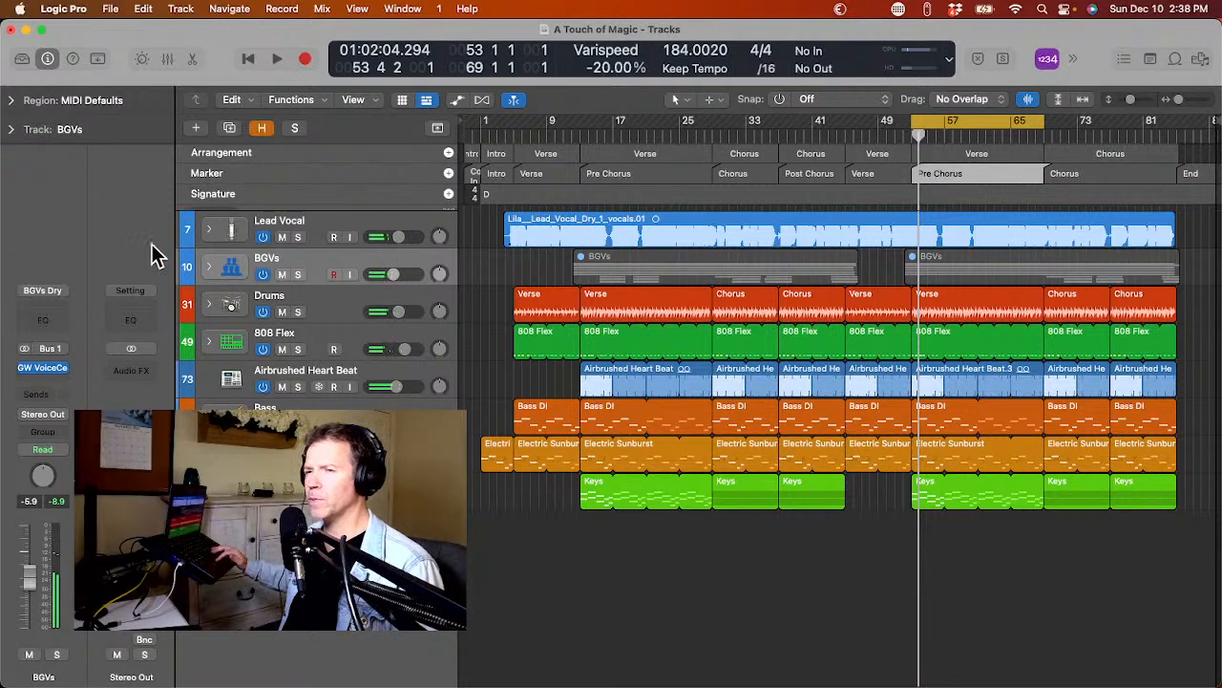
Load the Basic Mastering channel strip setting on the Stereo Out channel.
click(124, 293)
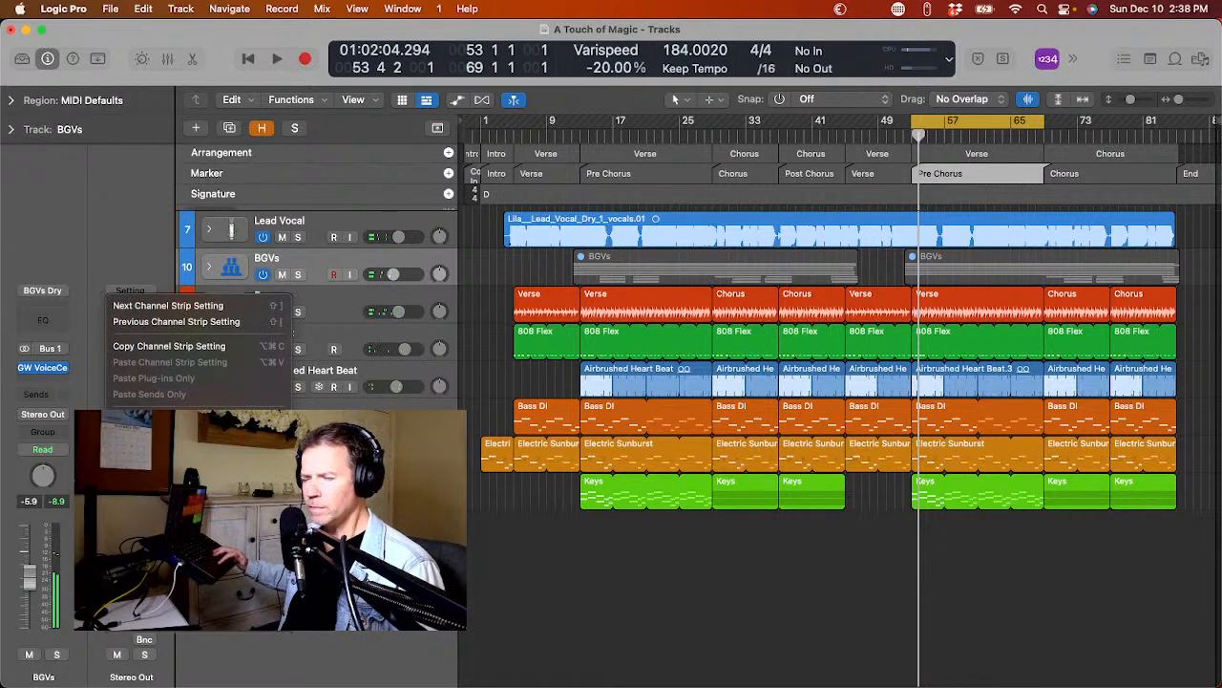
mouse_move(181, 523)
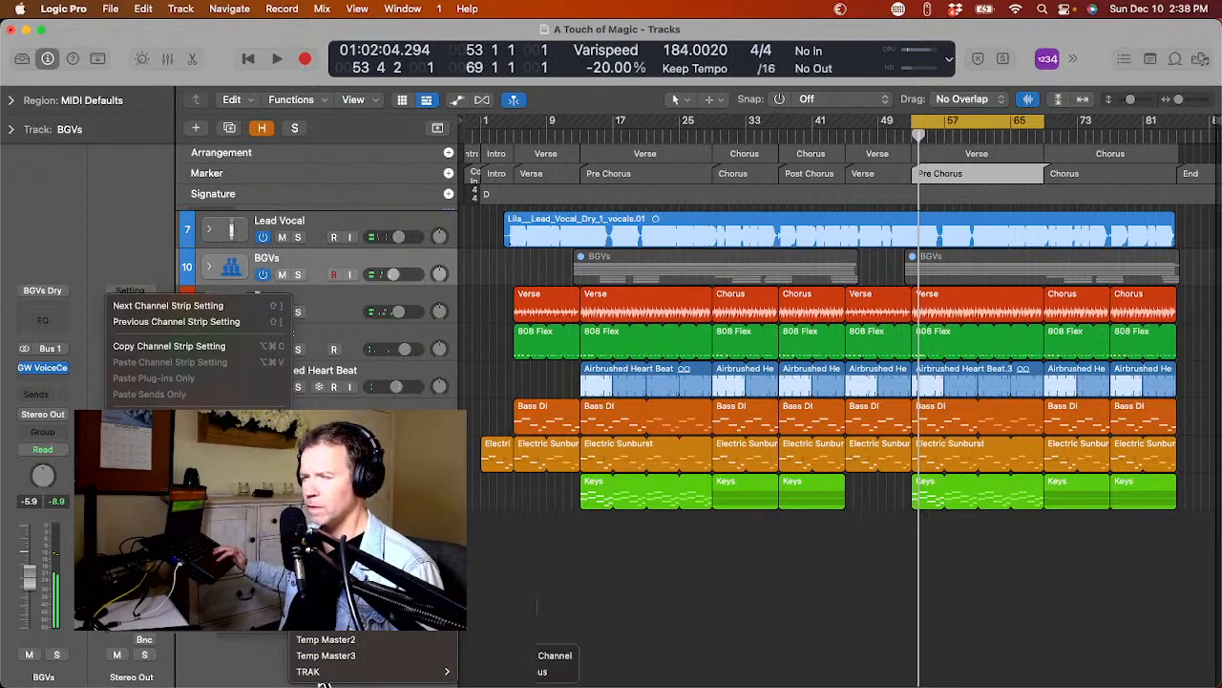
click(491, 496)
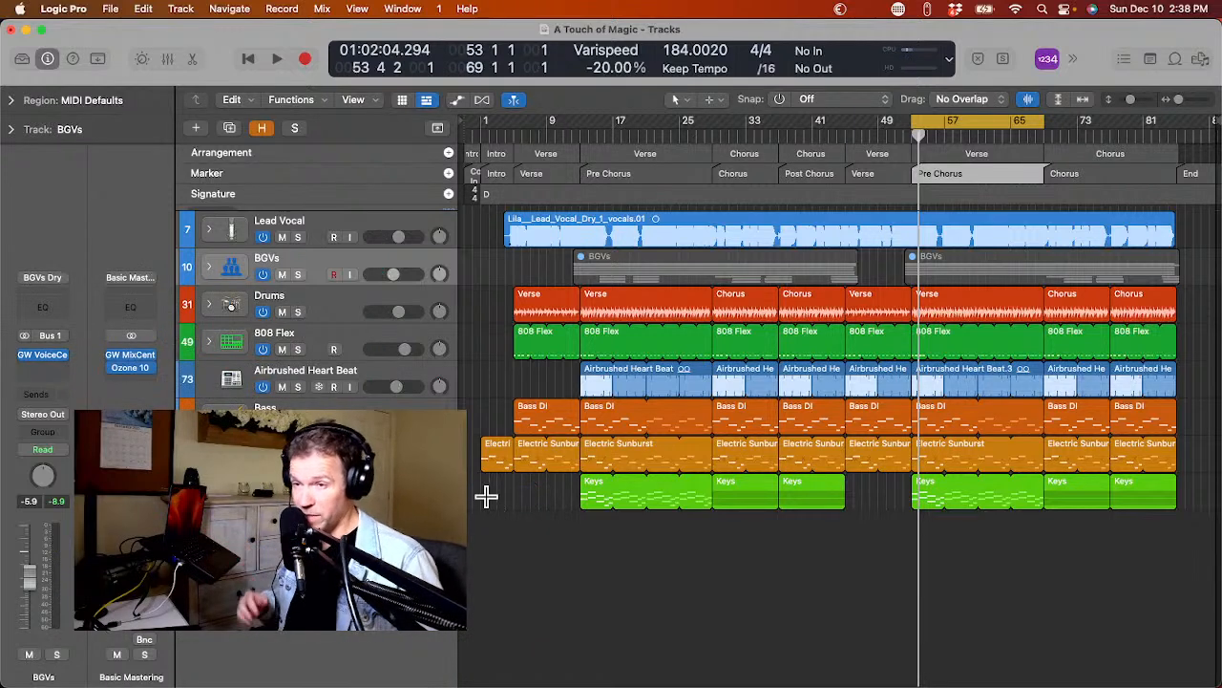
Open the GW MixCentric plug-in on the mastering channel and decline using the iPhone microphone as audio device.
click(127, 356)
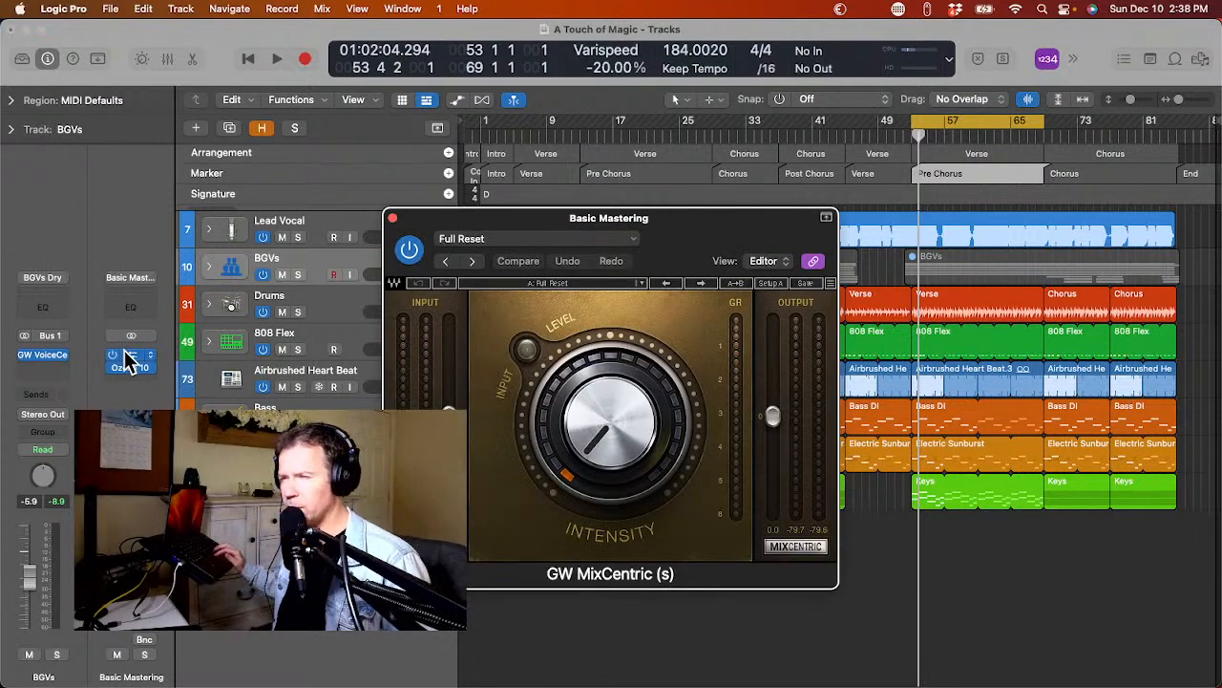
click(148, 181)
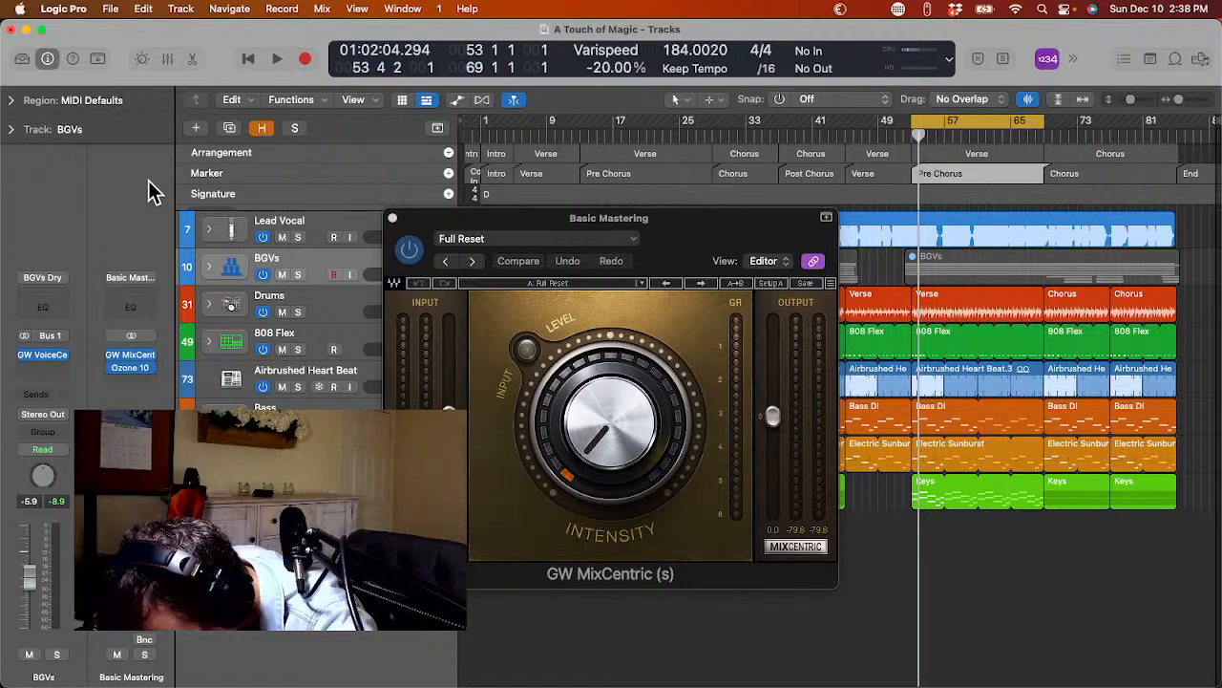
key(super+grave)
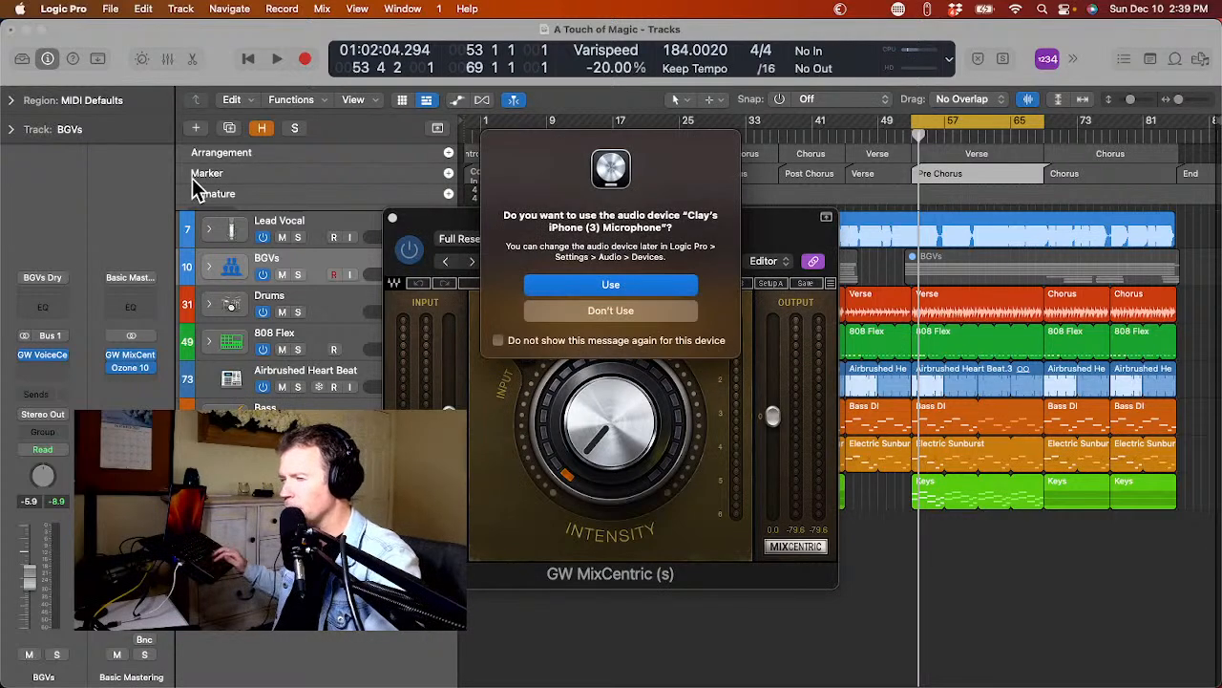
click(583, 313)
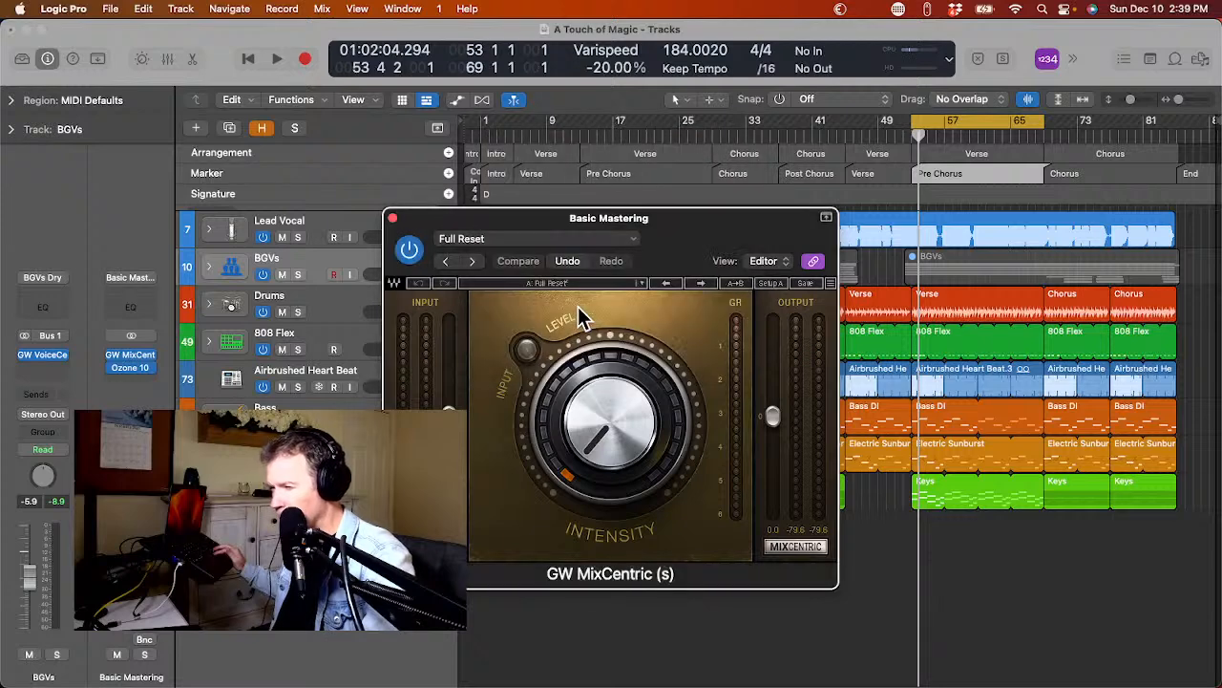
Play and stop the pre-chorus several times, checking the input level, gain reduction and output in GW MixCentric.
key(space)
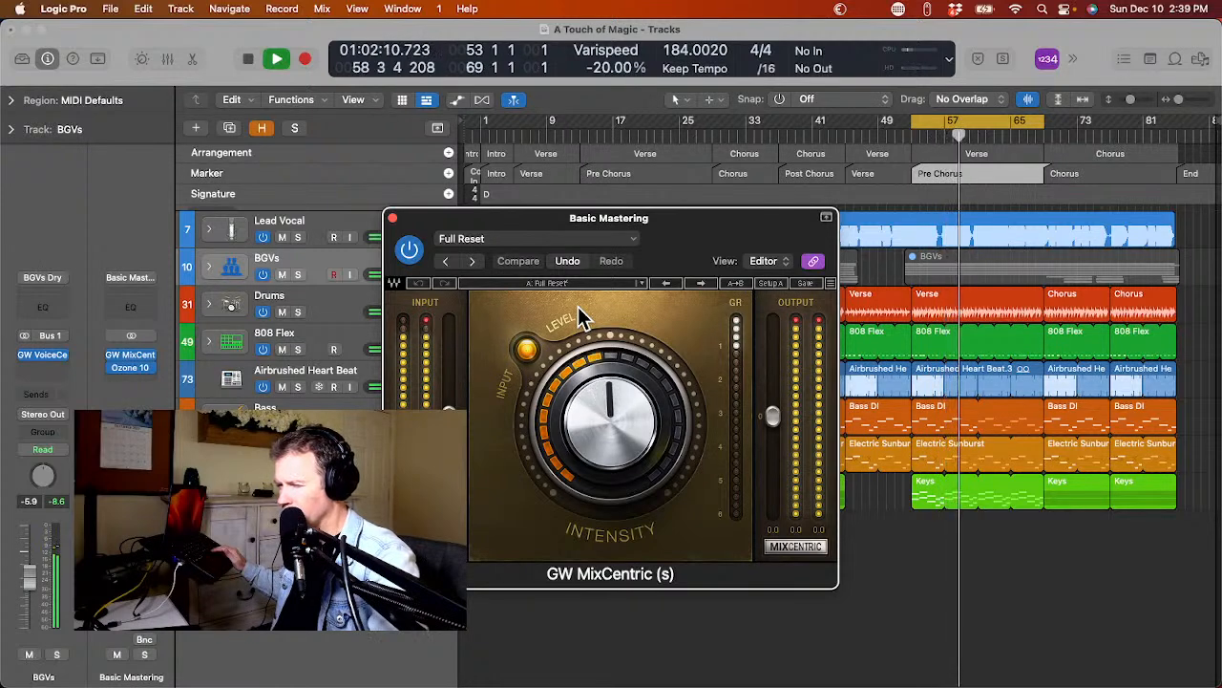
key(space)
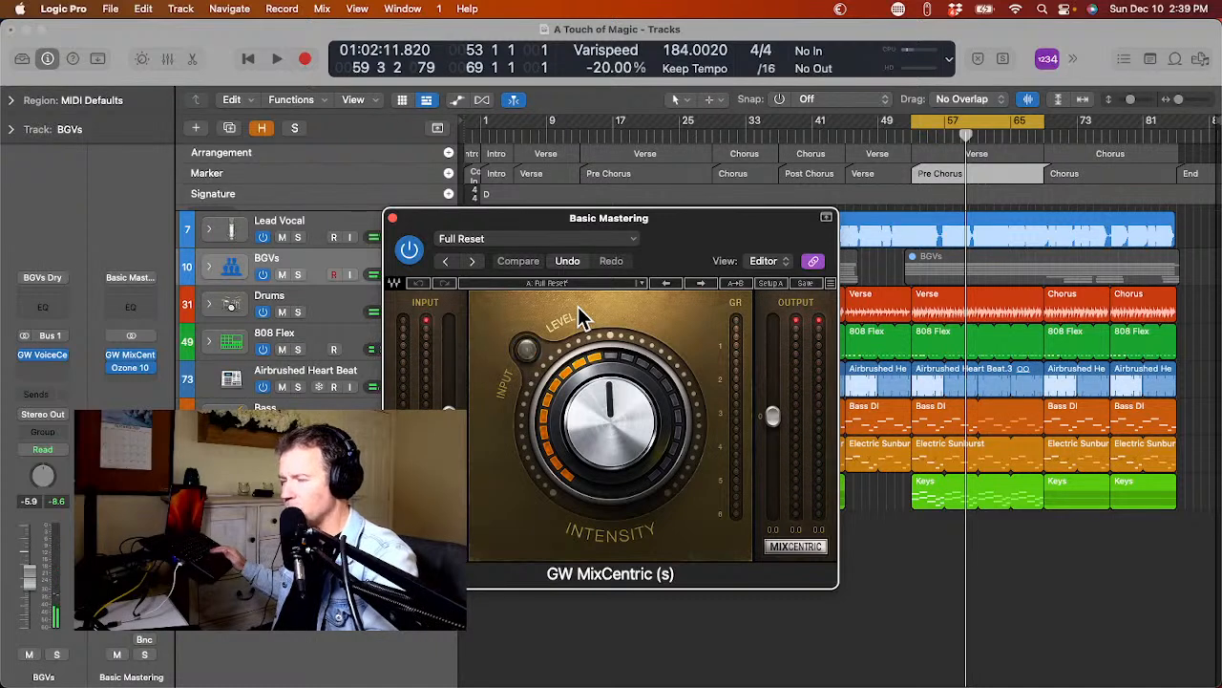
key(space)
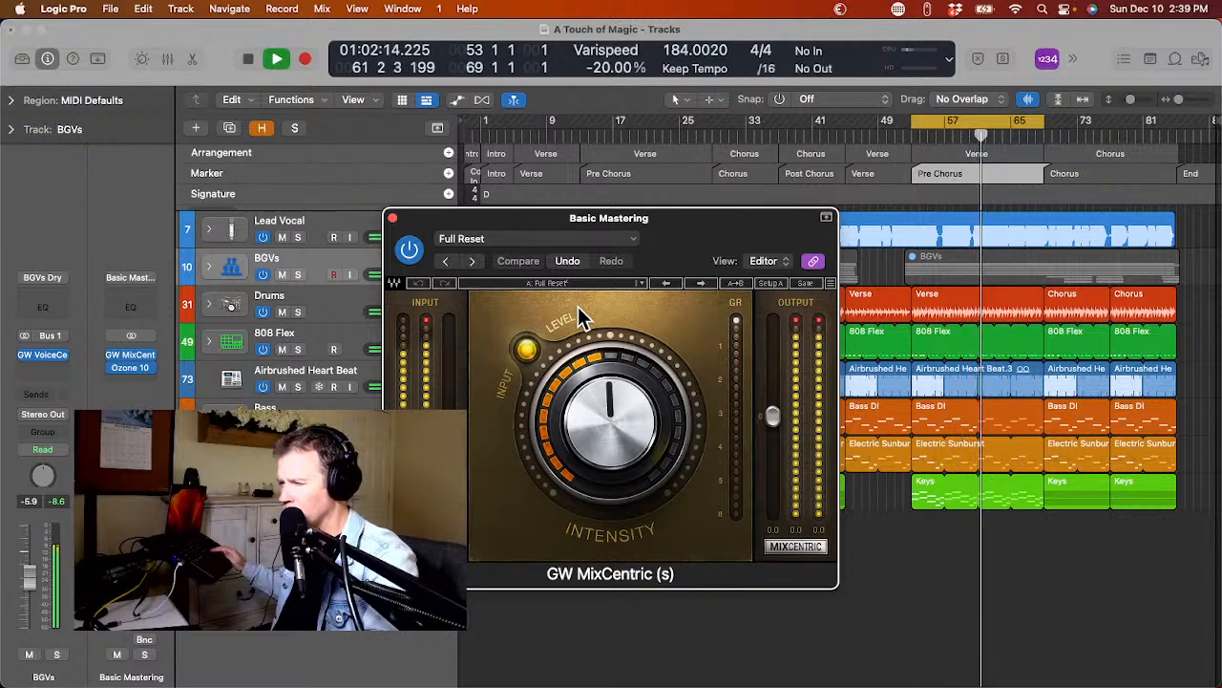
key(space)
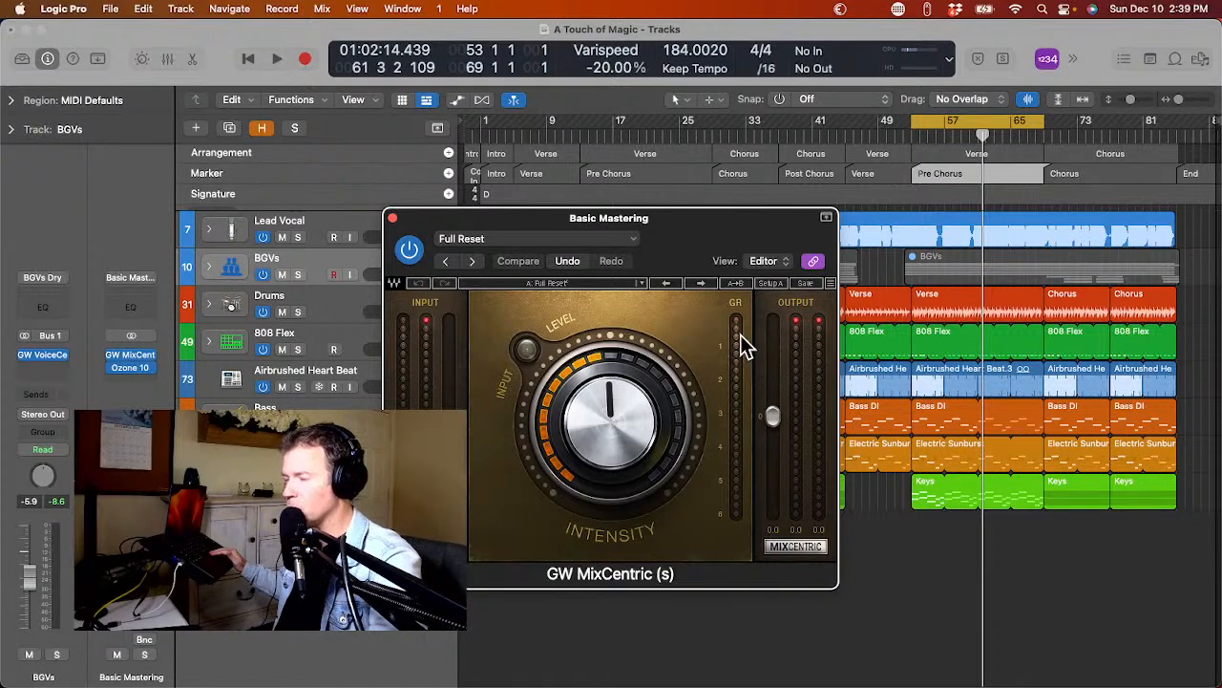
key(space)
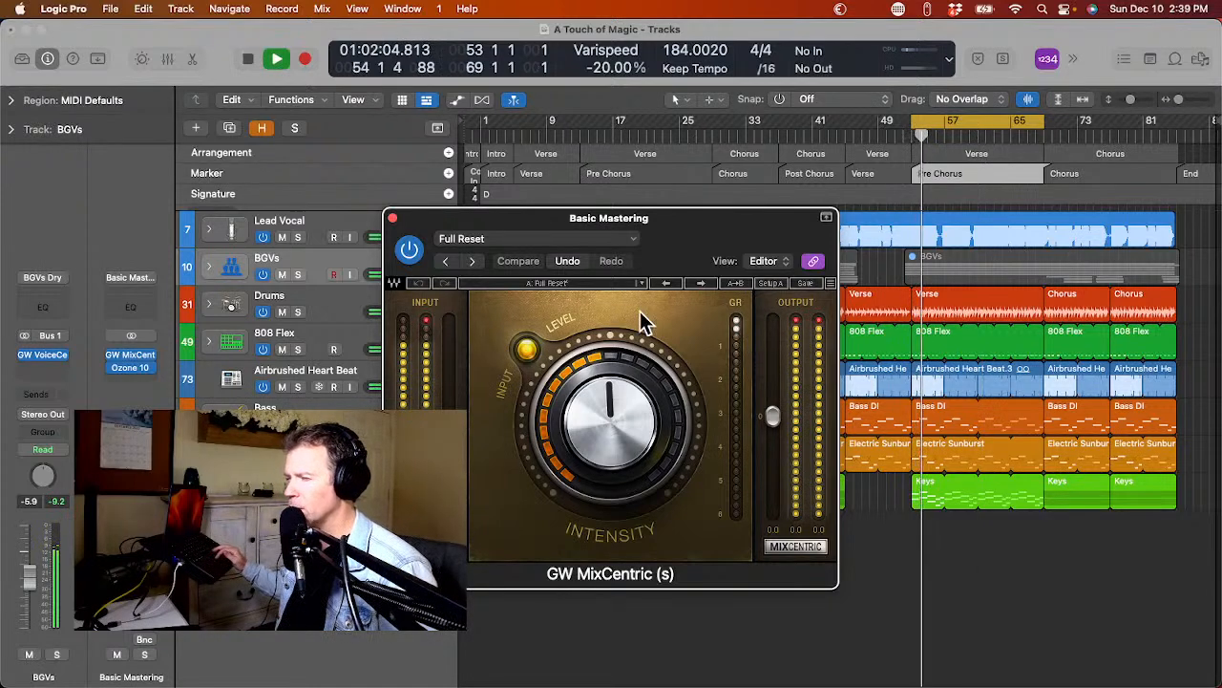
key(space)
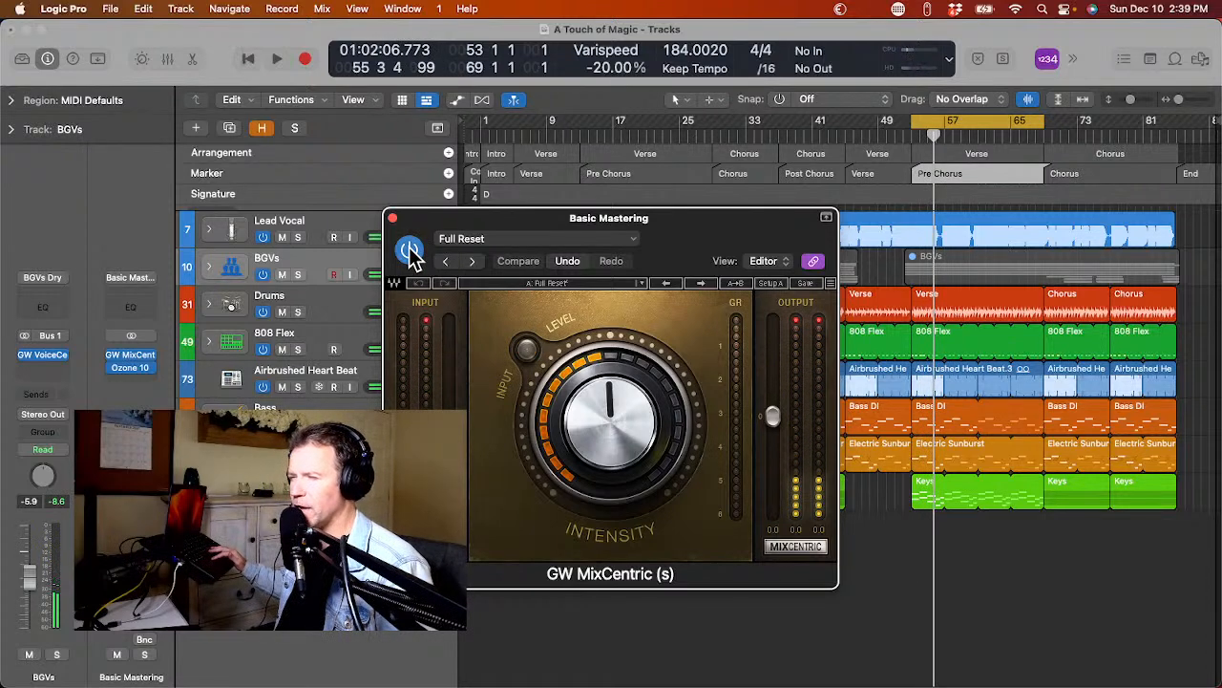
Compare the playing pre-chorus with GW MixCentric bypassed and enabled, leave it on, stop playback and close the plug-in.
key(space)
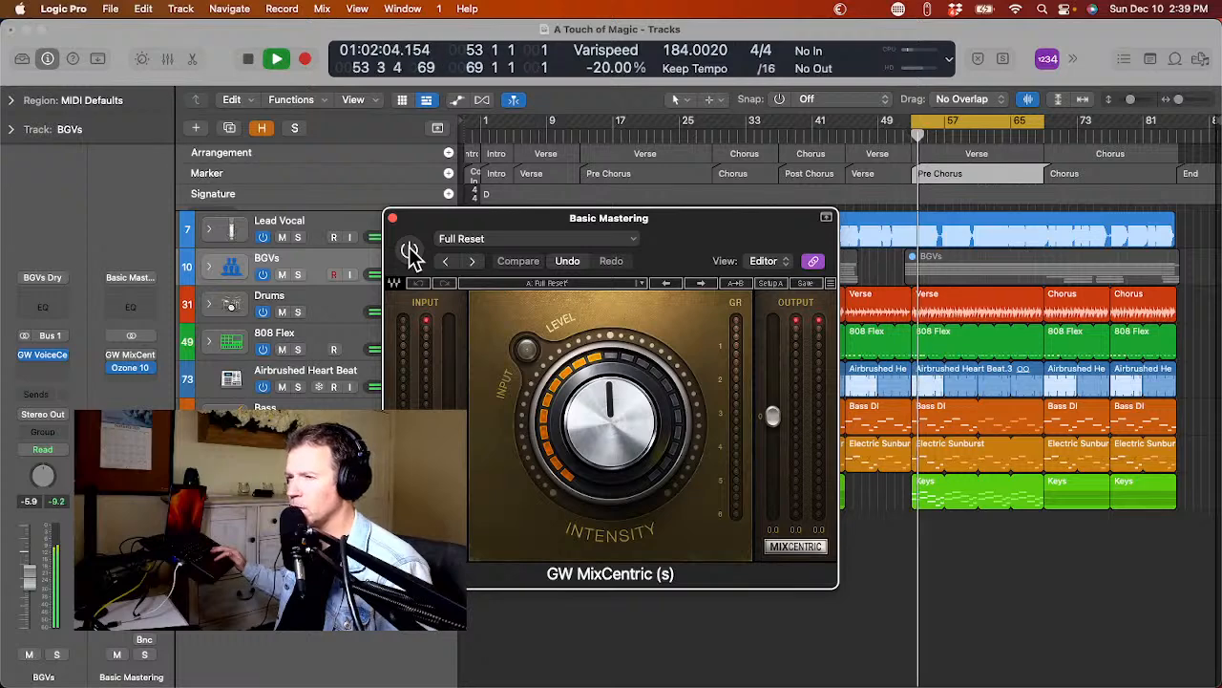
click(410, 251)
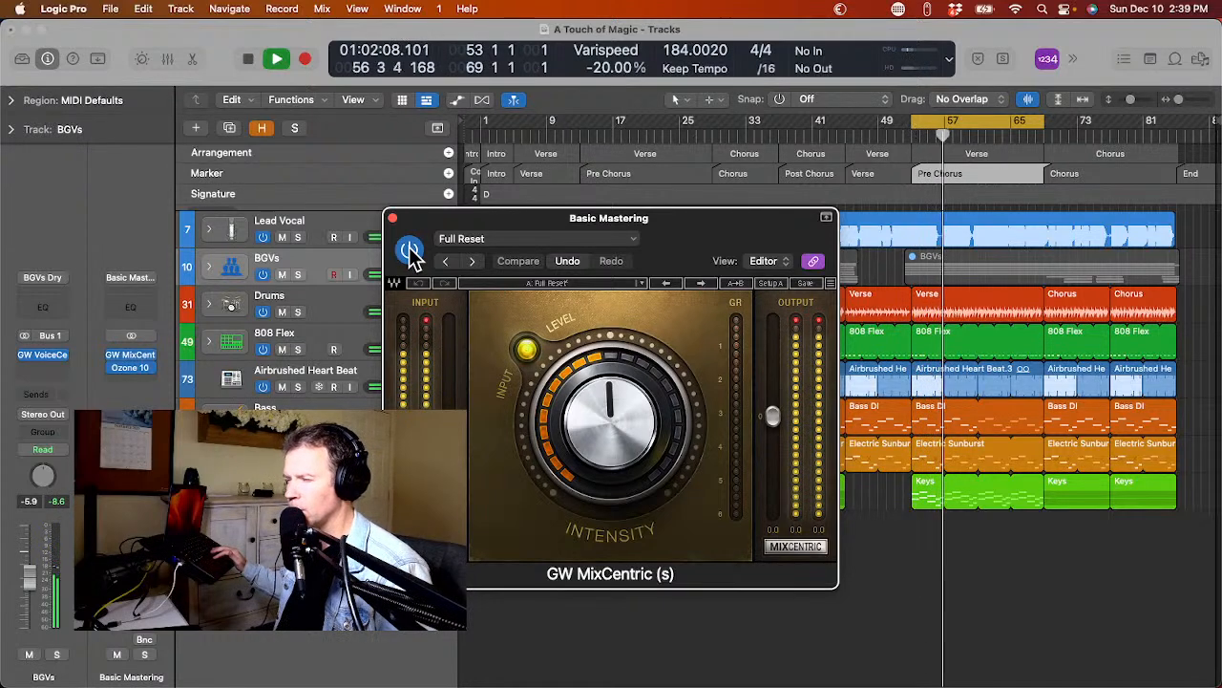
click(410, 251)
click(410, 251)
click(410, 251)
click(410, 251)
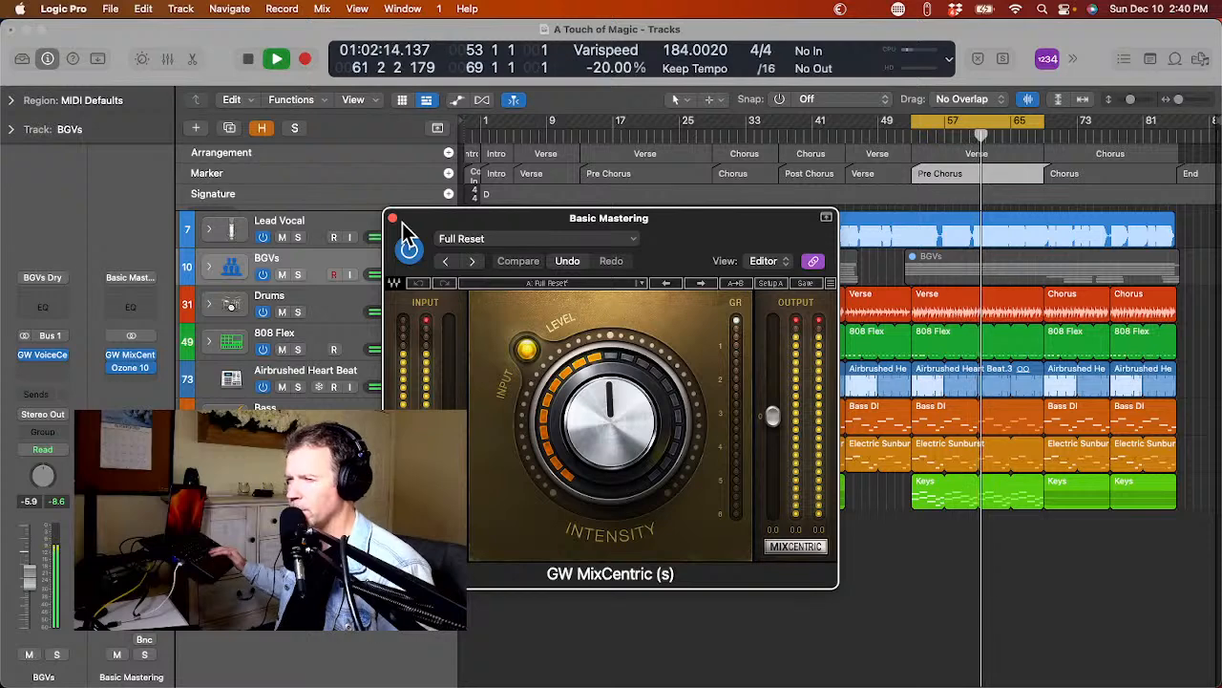
key(space)
click(393, 219)
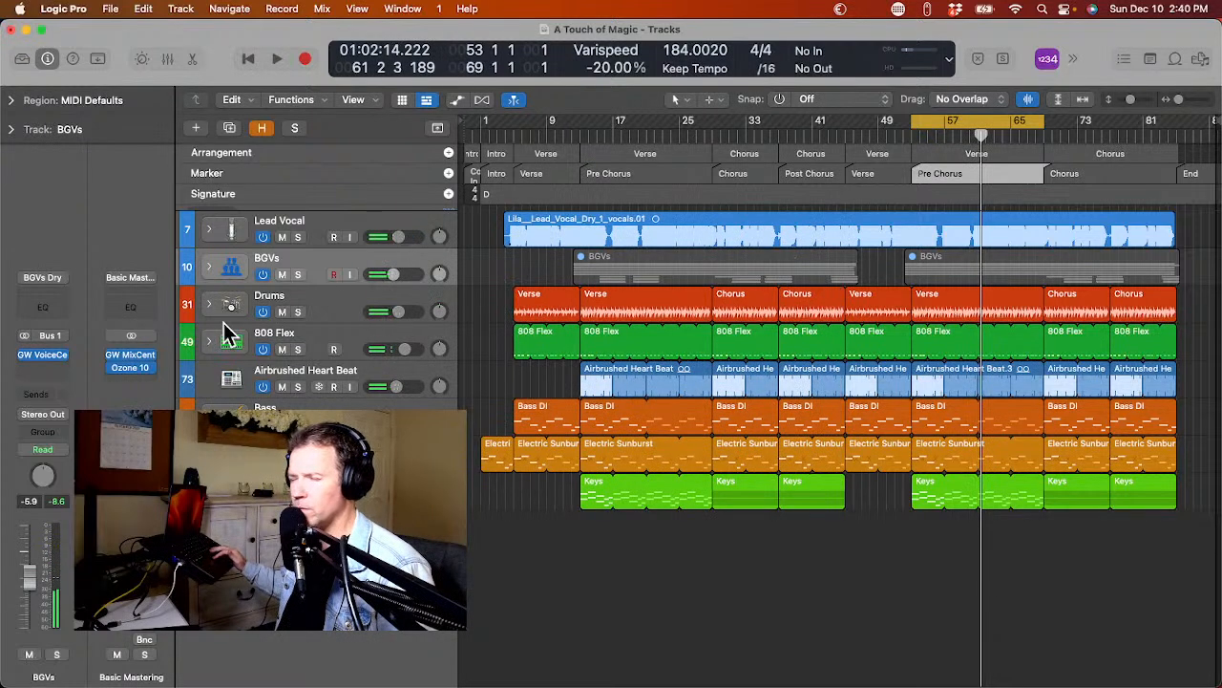
Run the Ozone 10 Assistant on the mastering channel while the pre-chorus plays, stop playback and close the plug-in.
click(133, 369)
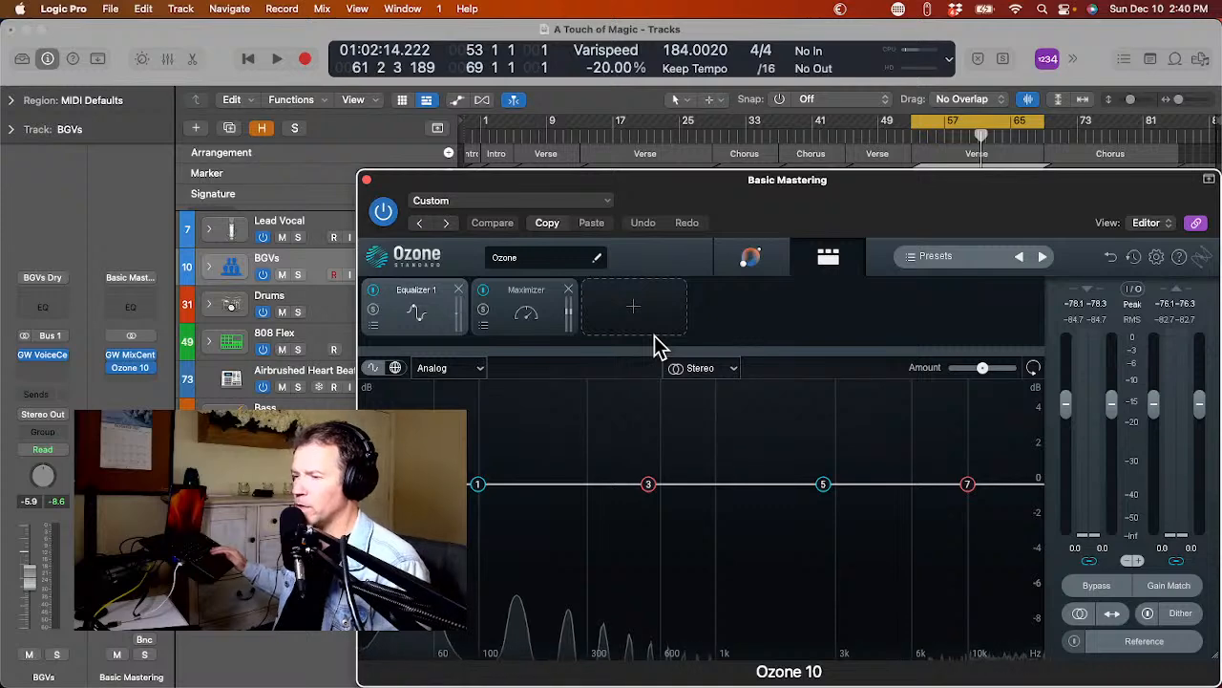
key(space)
click(753, 260)
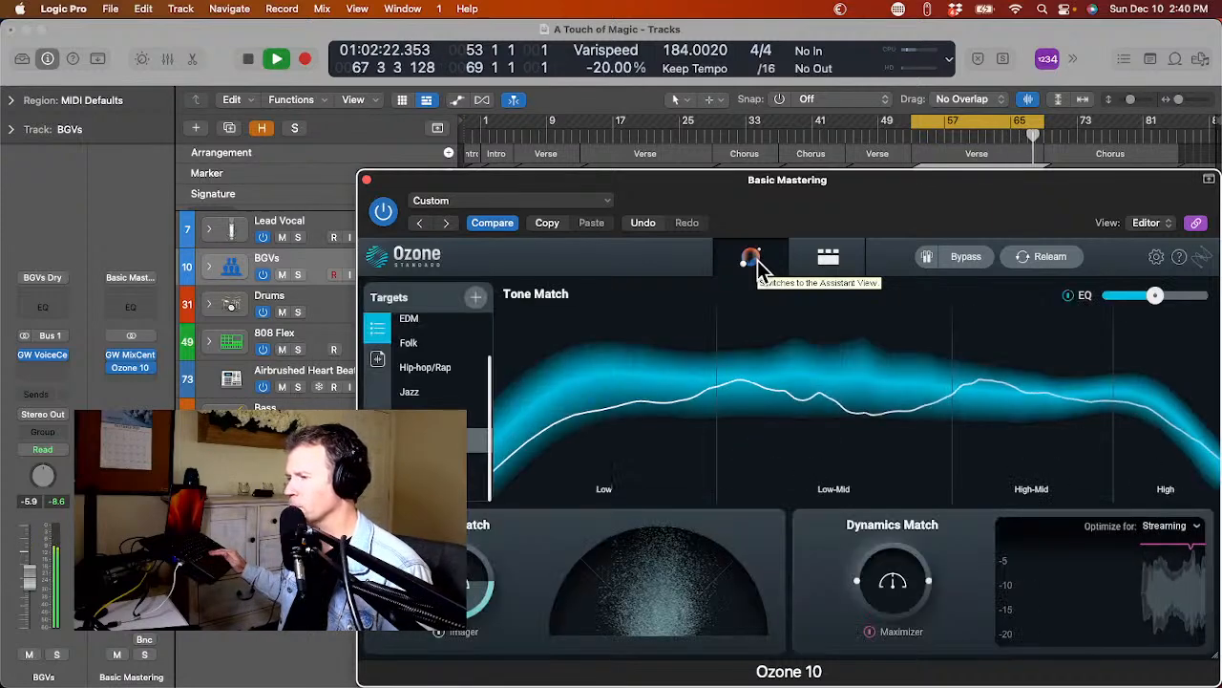
key(space)
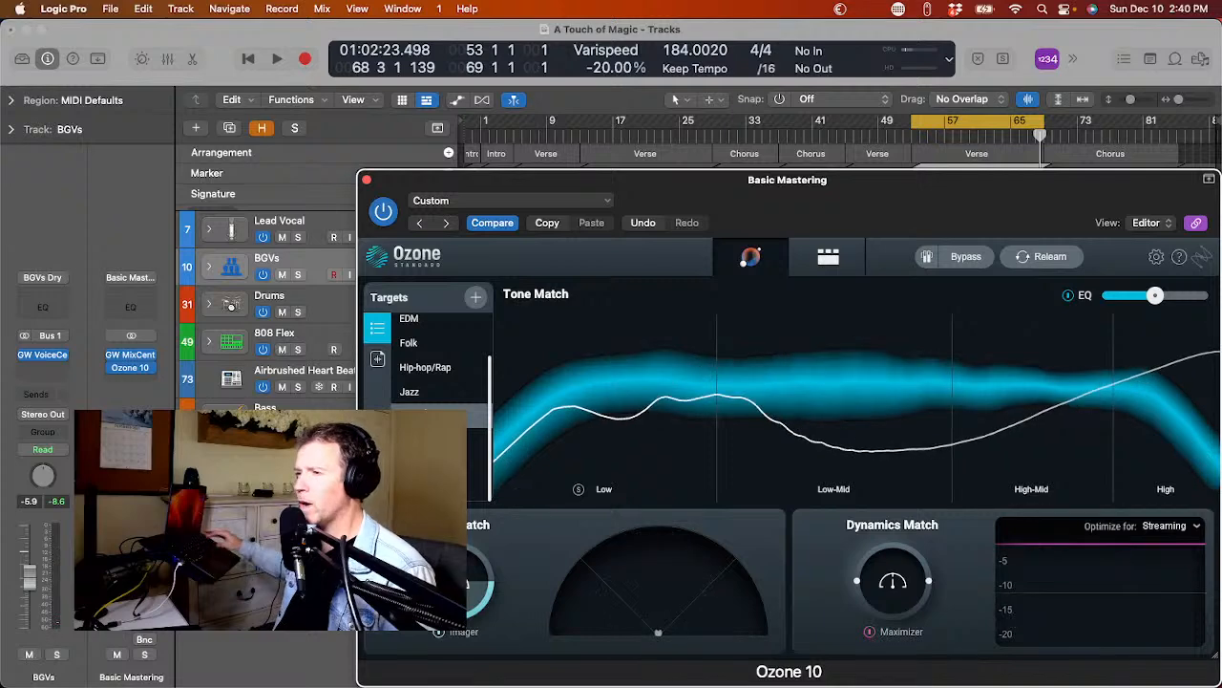
click(368, 179)
Turn off the cycle range and play the whole song from the start to its end, declining the iPhone microphone again.
click(953, 131)
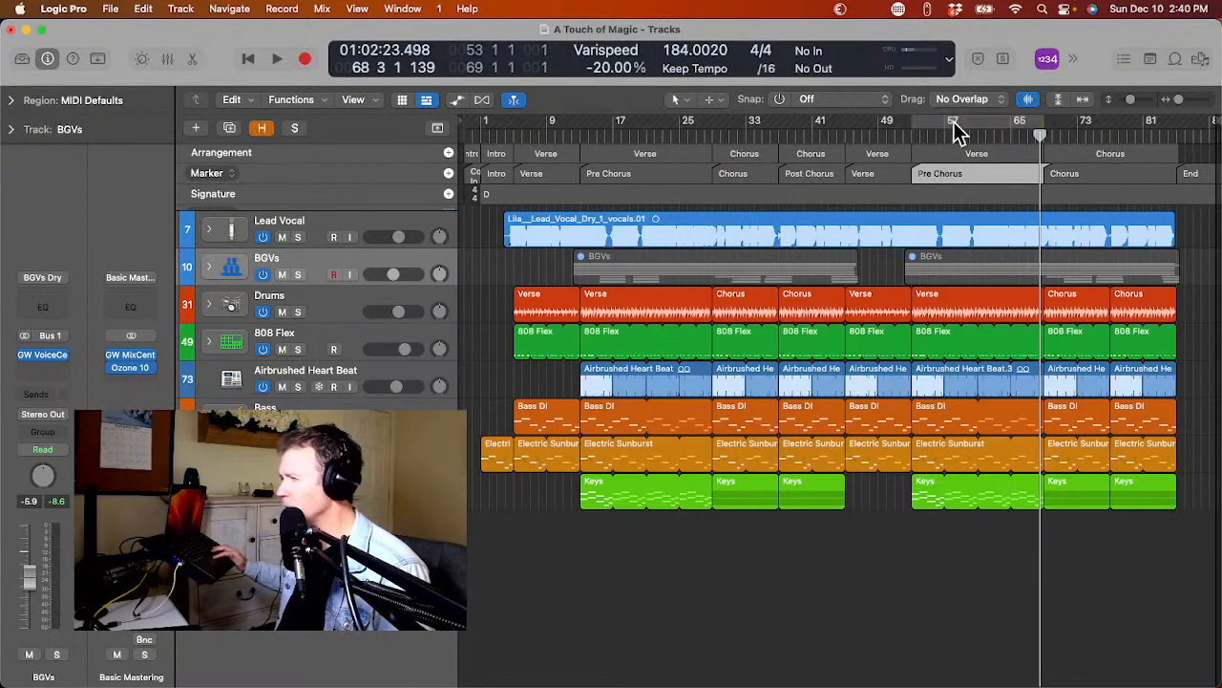
click(489, 139)
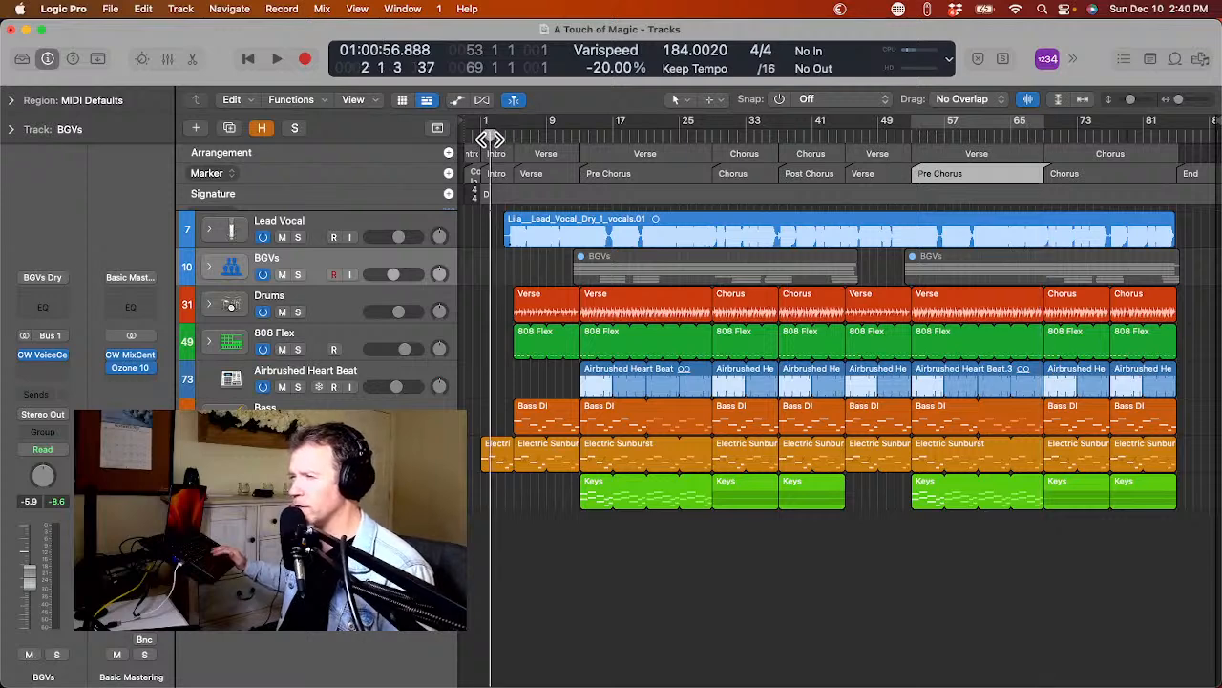
click(478, 141)
key(space)
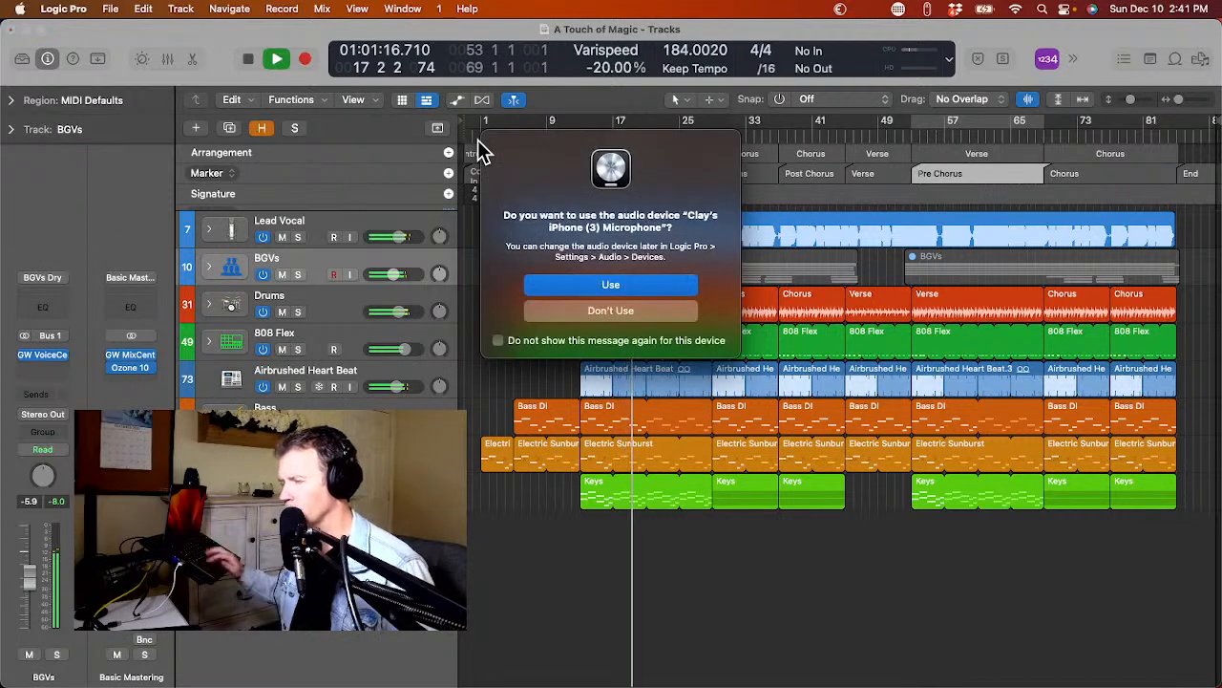
click(611, 310)
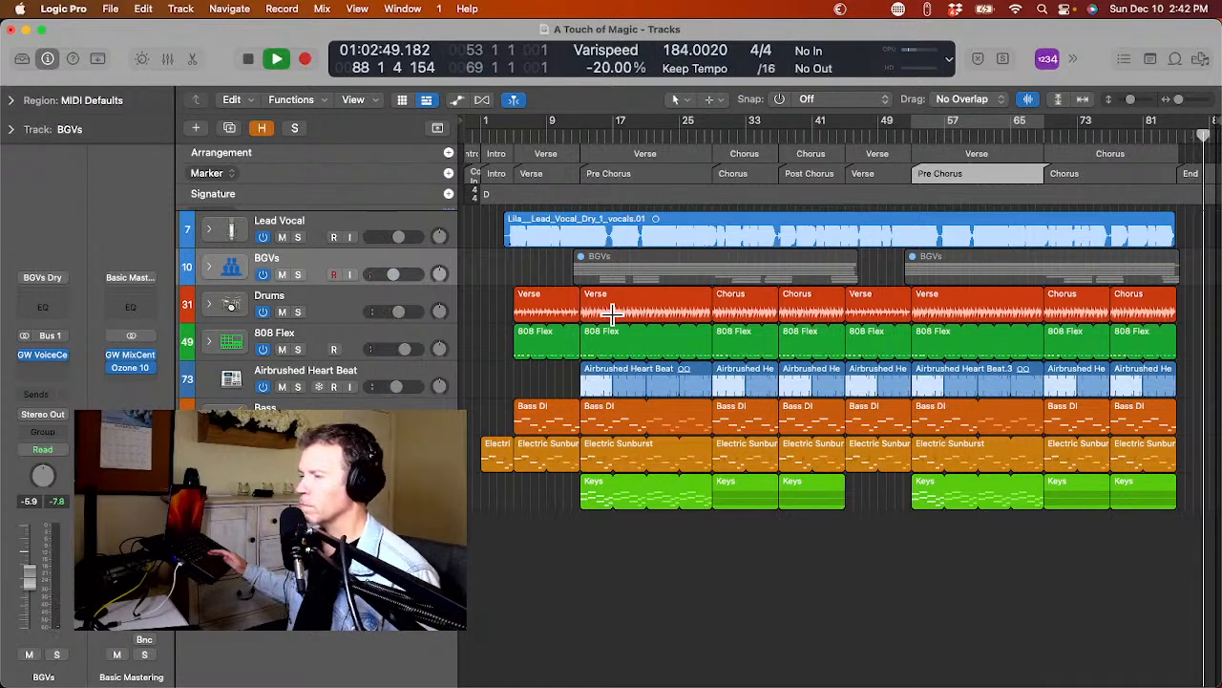
key(space)
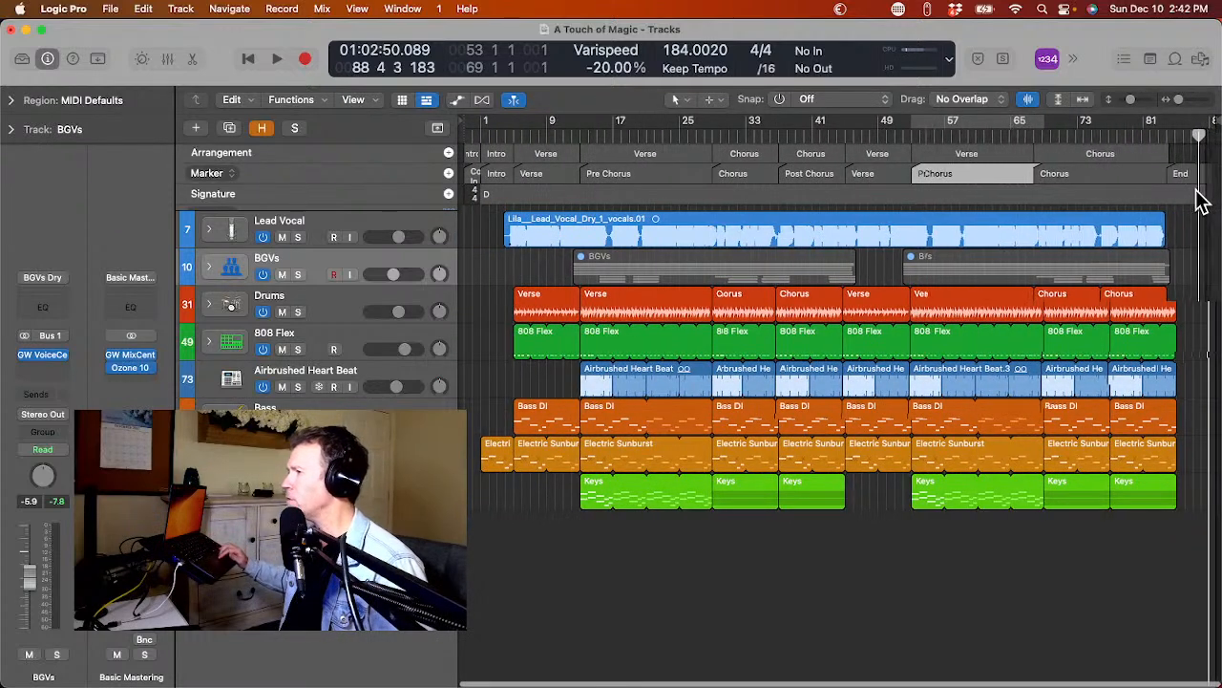
scroll(1209, 126, right, 1)
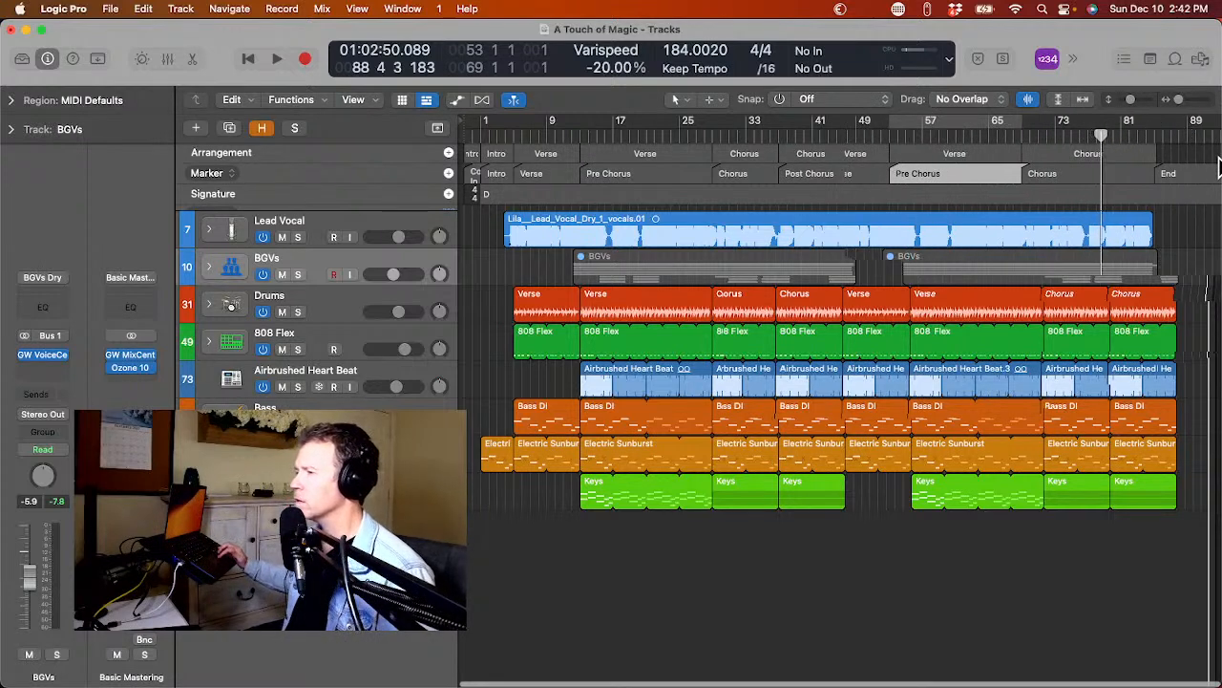
Play out the song's tail and pull the project end marker back to about bar 92, declining the iPhone microphone.
scroll(1219, 165, right, 2)
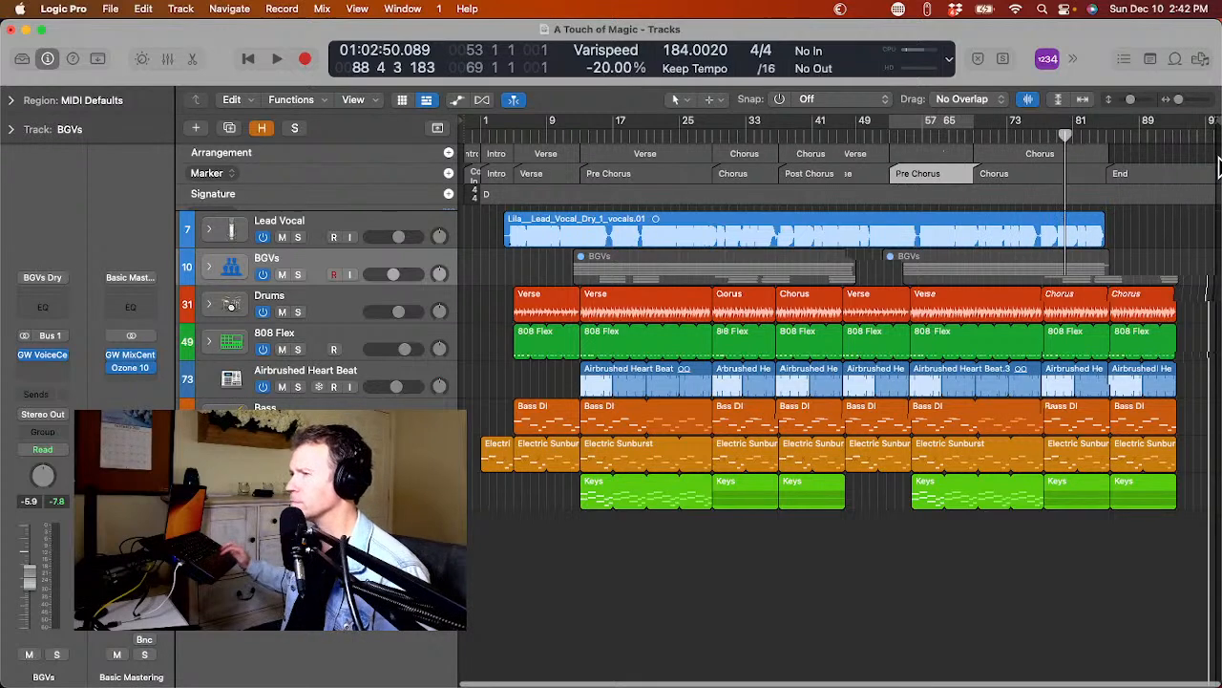
scroll(1219, 166, right, 3)
key(space)
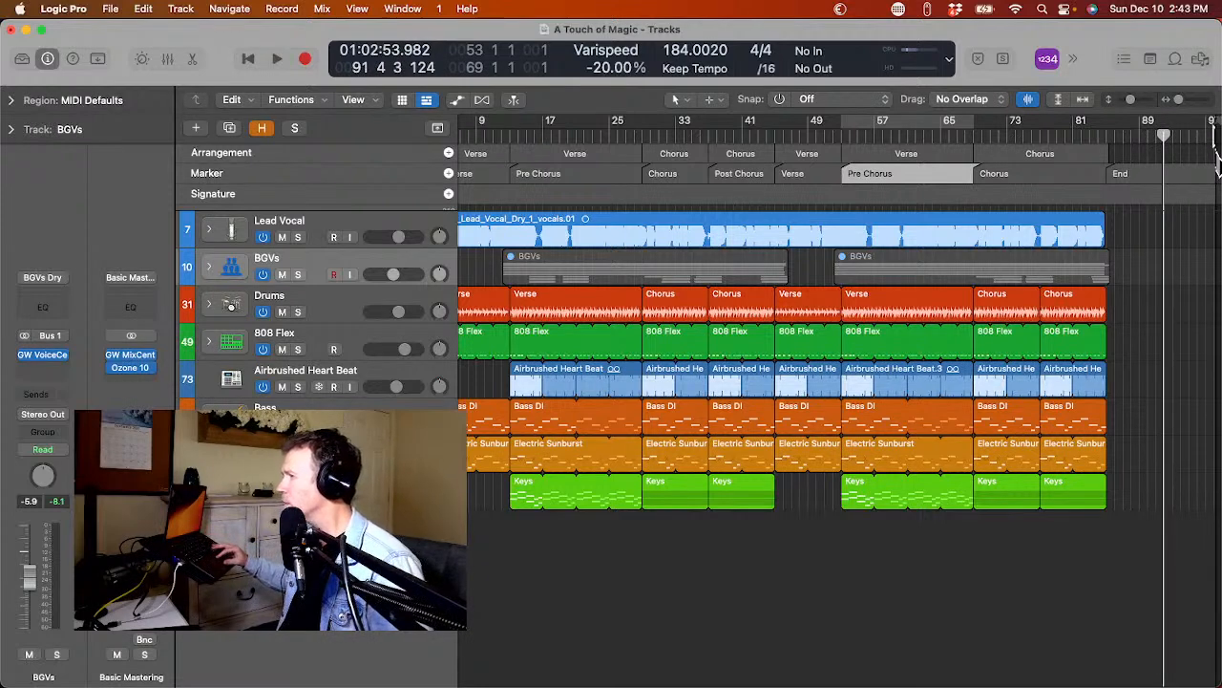
drag(1211, 128, 1164, 207)
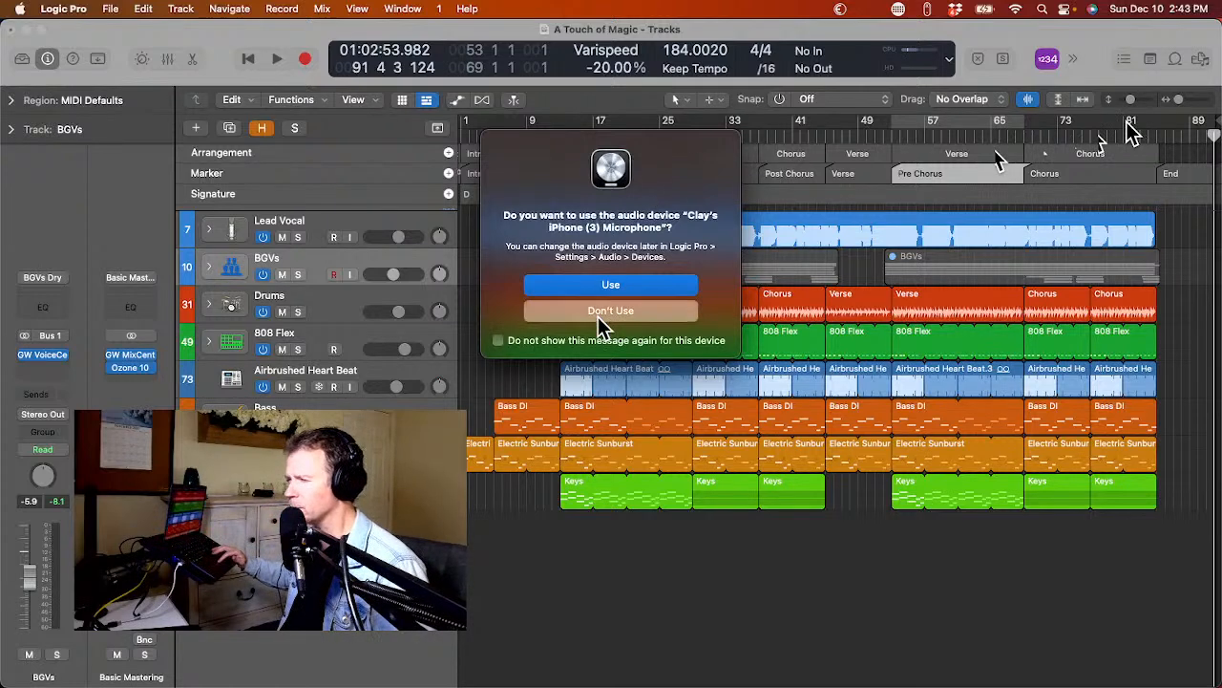
click(598, 313)
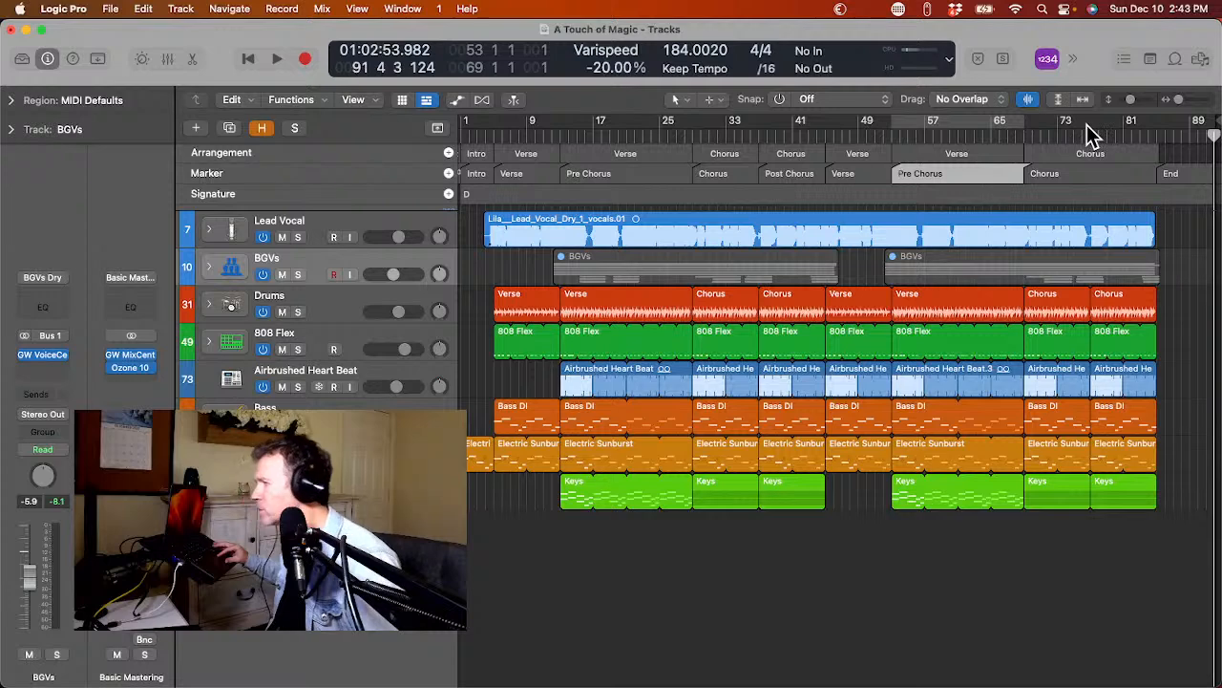
Set the cycle range over the whole song, from 0 4 1 7 to 92 1 2 199, and check its start by playing briefly.
drag(1089, 124, 1199, 153)
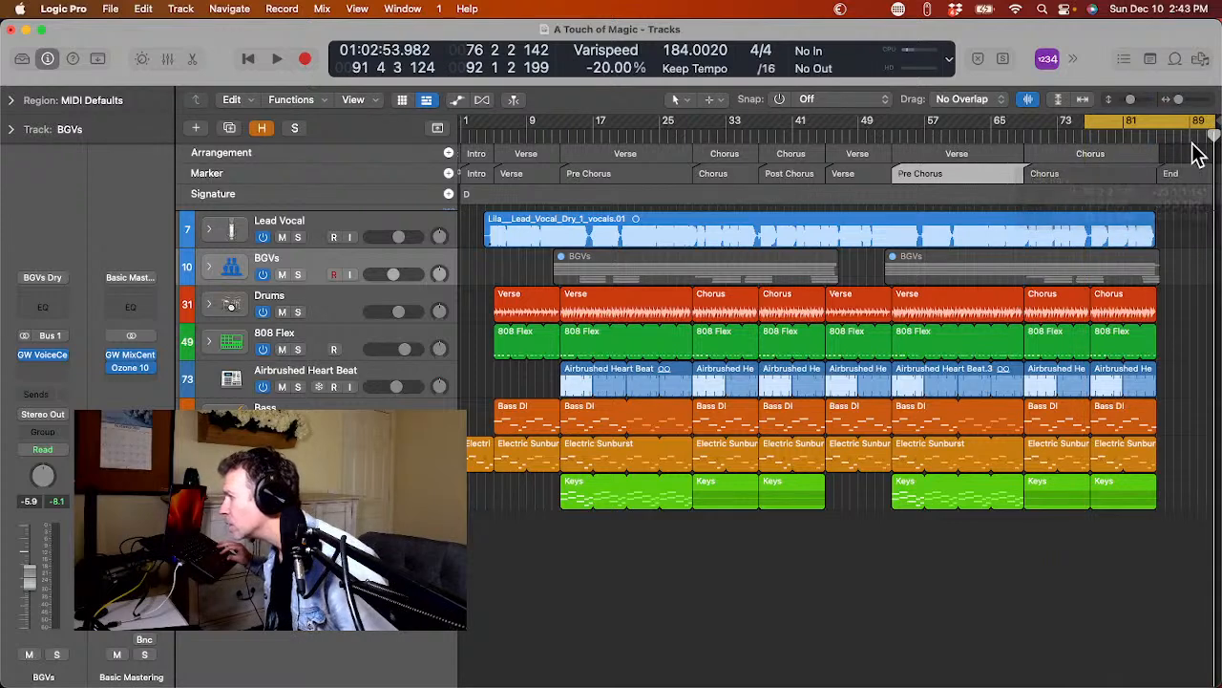
click(1091, 122)
click(1100, 127)
drag(1083, 113, 470, 197)
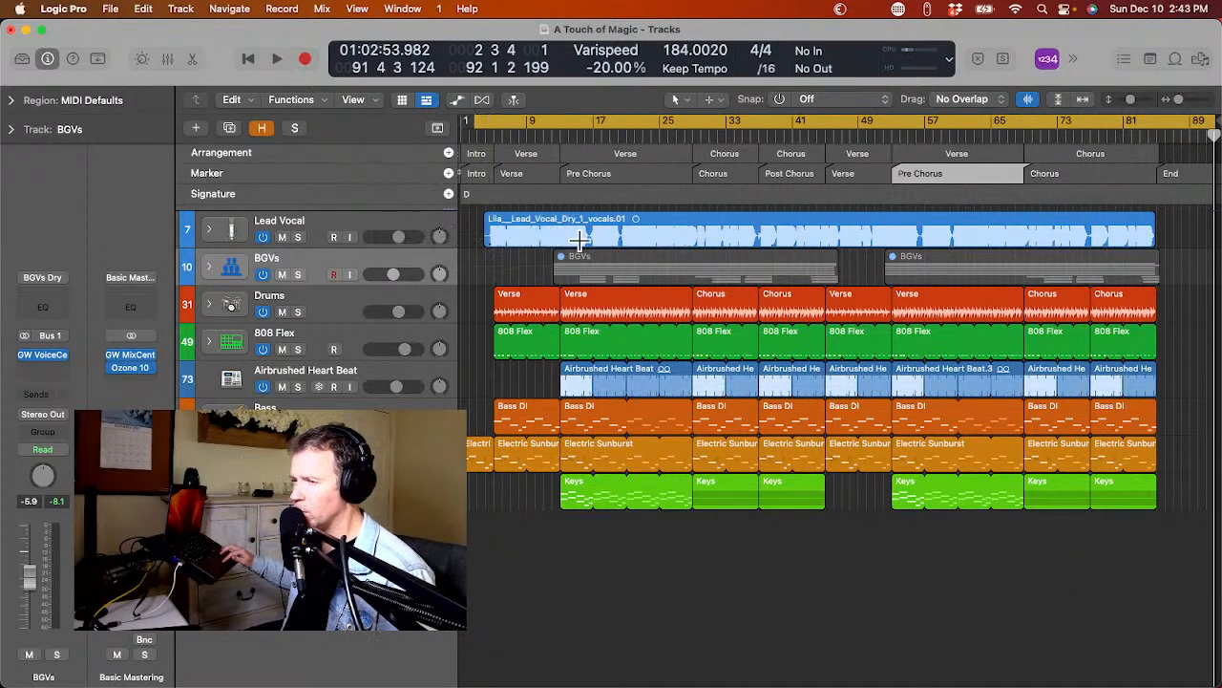
scroll(573, 219, left, 2)
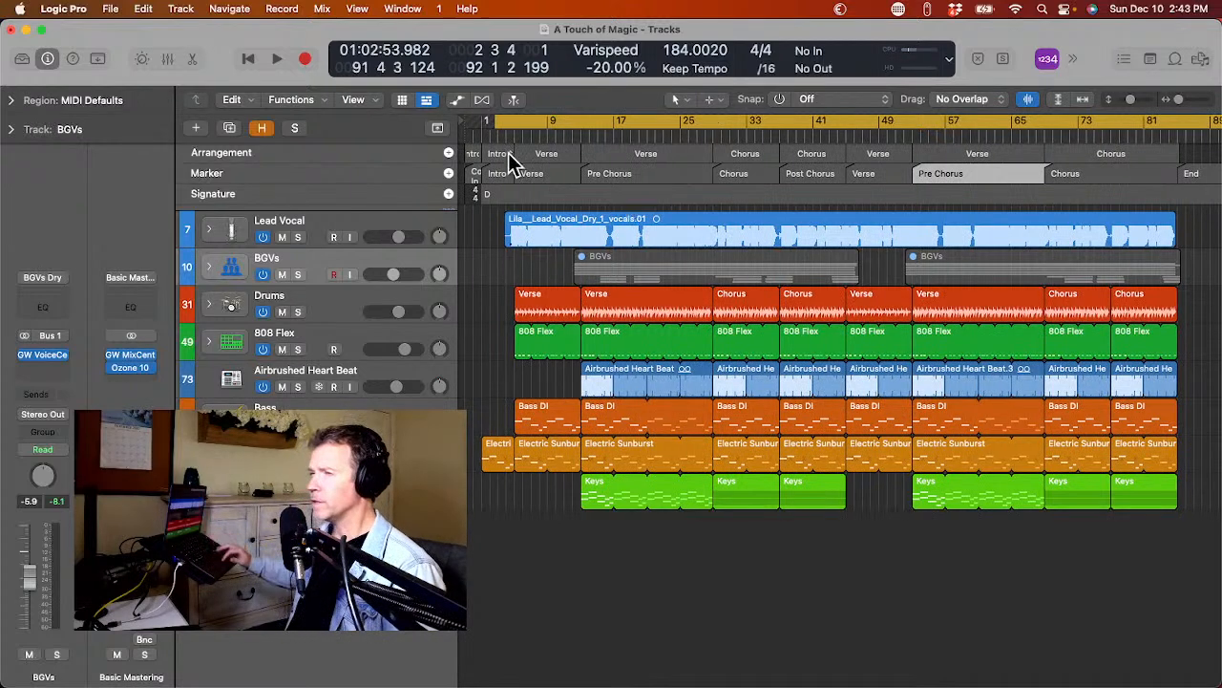
drag(493, 125, 478, 169)
key(space)
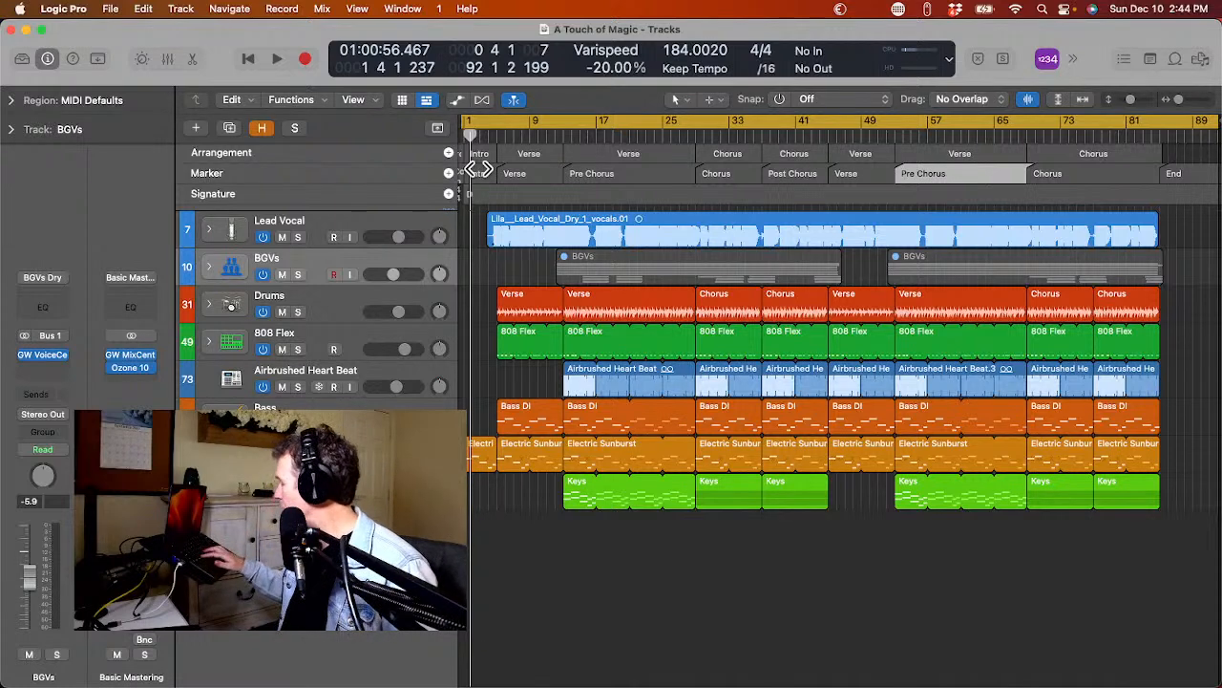
Start a bounce of the cycled song, set the PCM sample rate to 44100 and accept the bounce settings.
key(super+b)
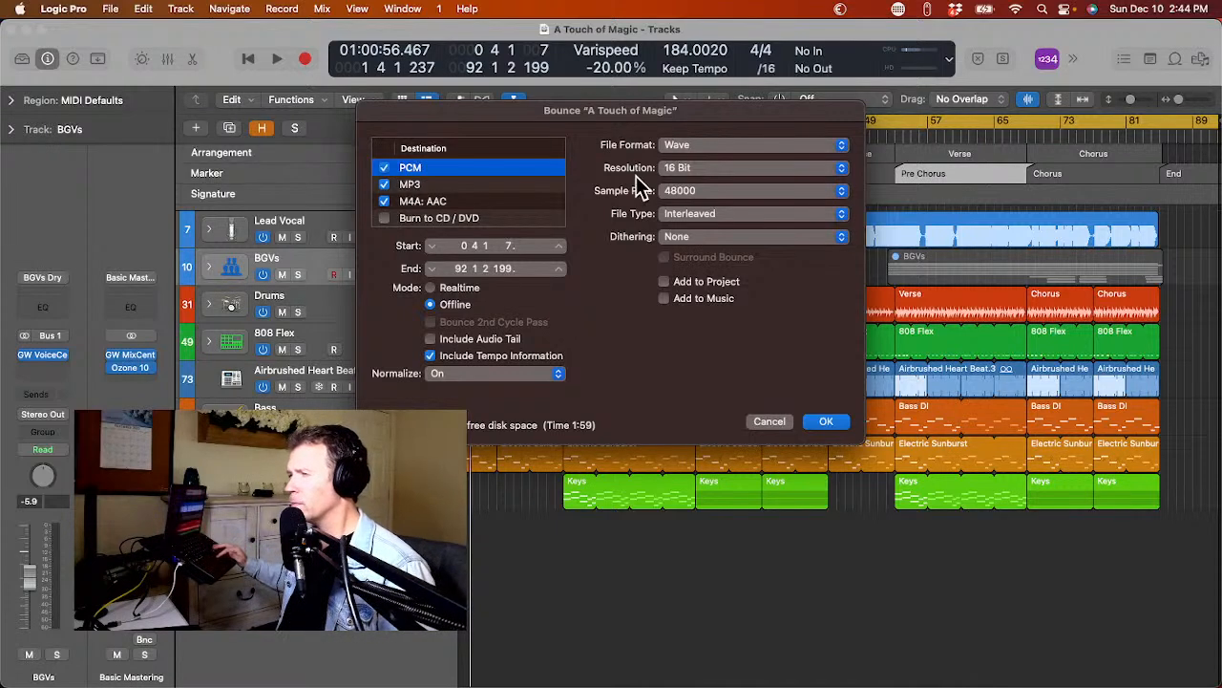
click(671, 192)
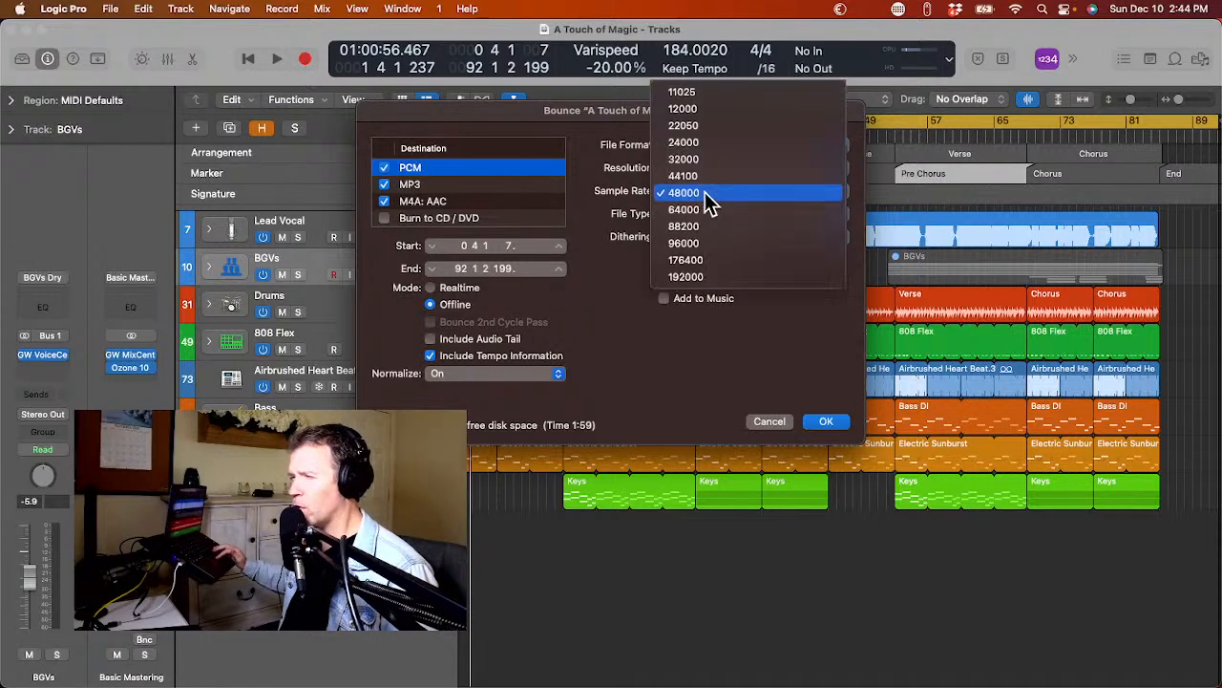
click(707, 180)
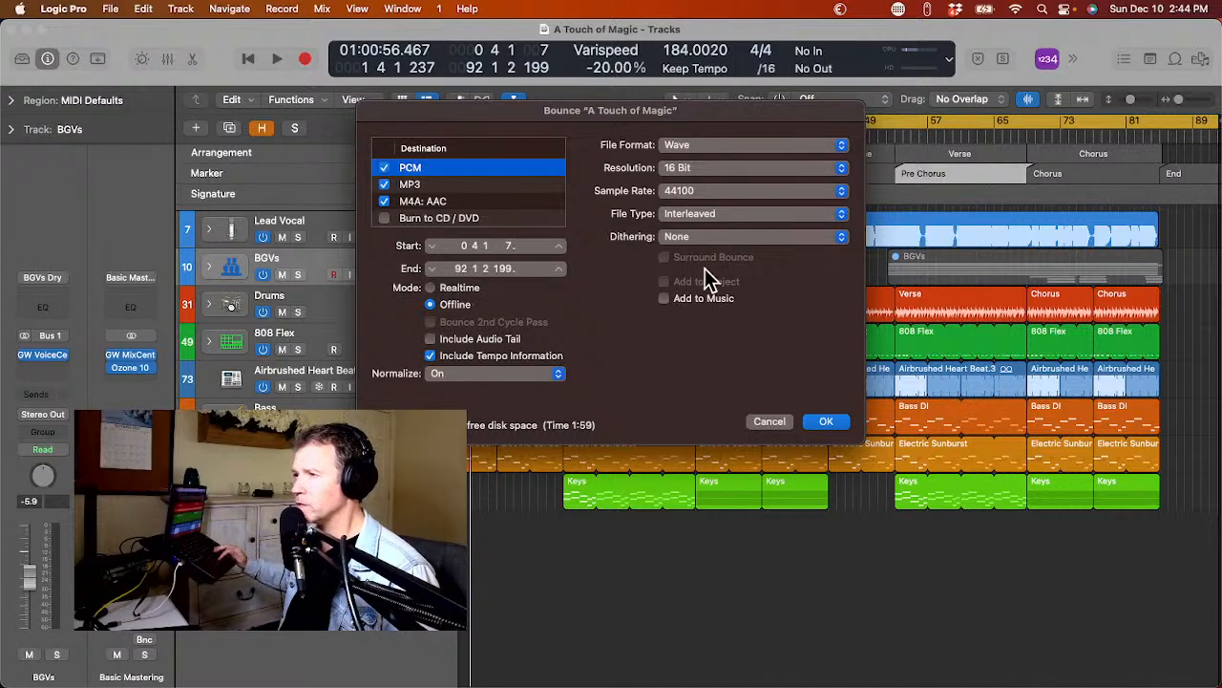
click(826, 423)
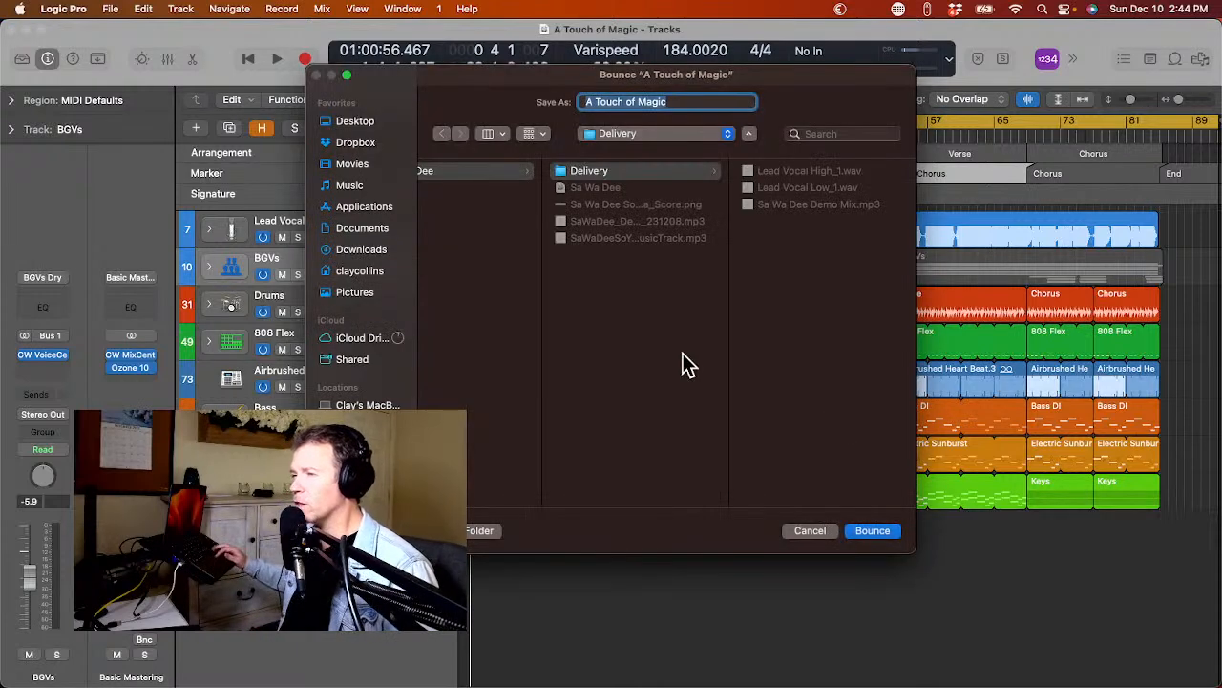
Bounce the files as A Touch of Magic into the 01 A Touch of Magic folder inside the client's December folder under Fiverr.
scroll(680, 329, left, 10)
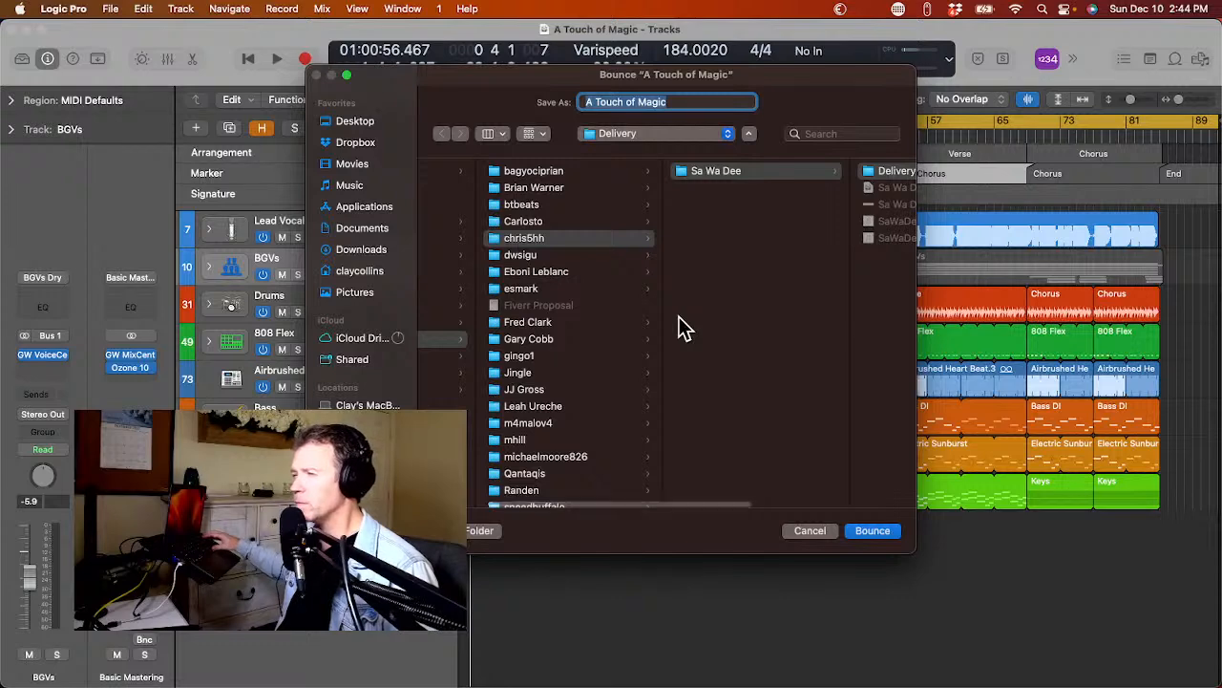
scroll(475, 330, left, 5)
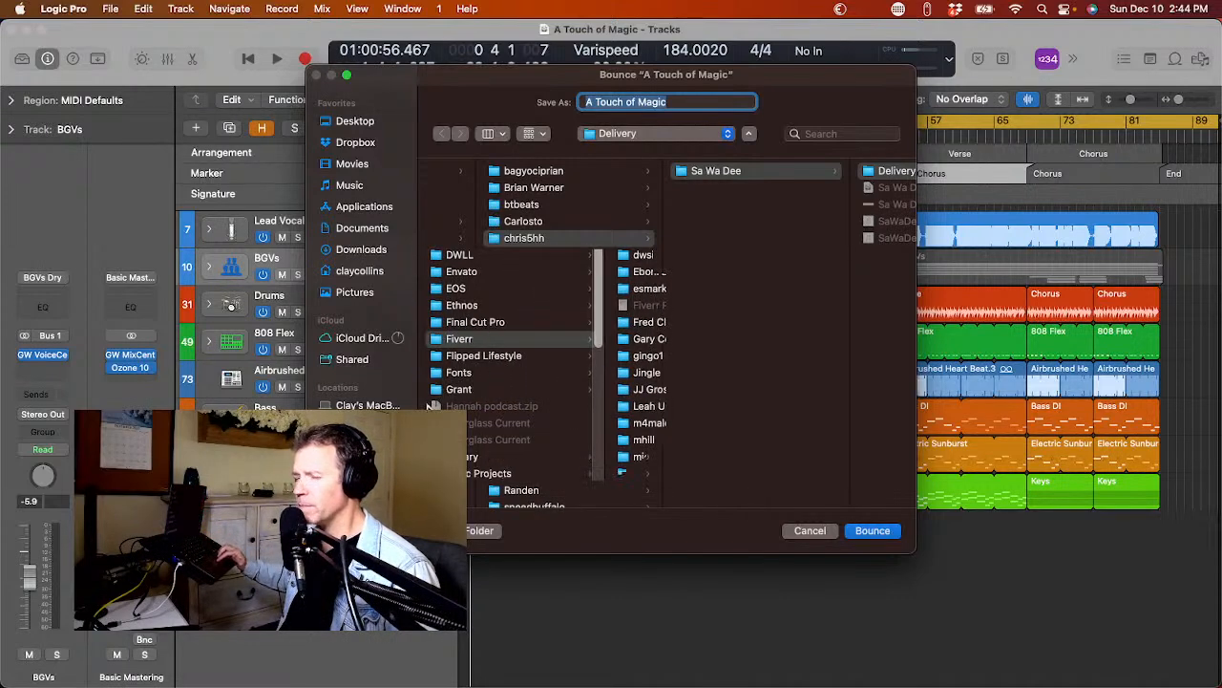
click(662, 188)
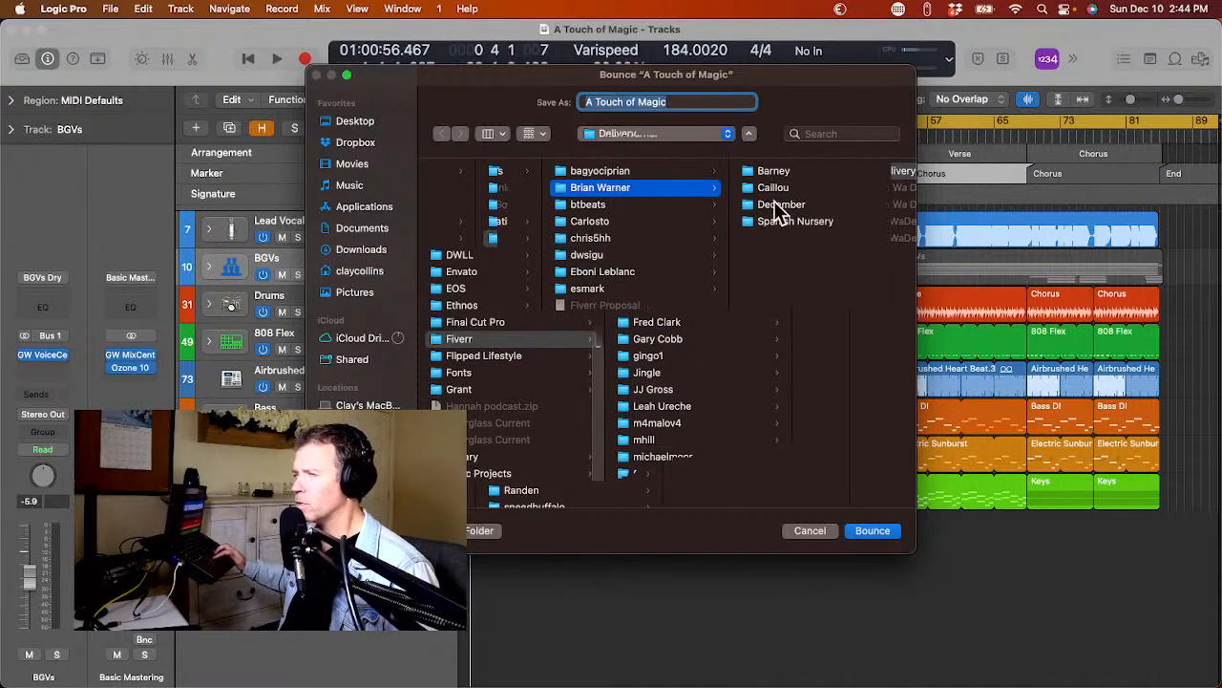
key(Down)
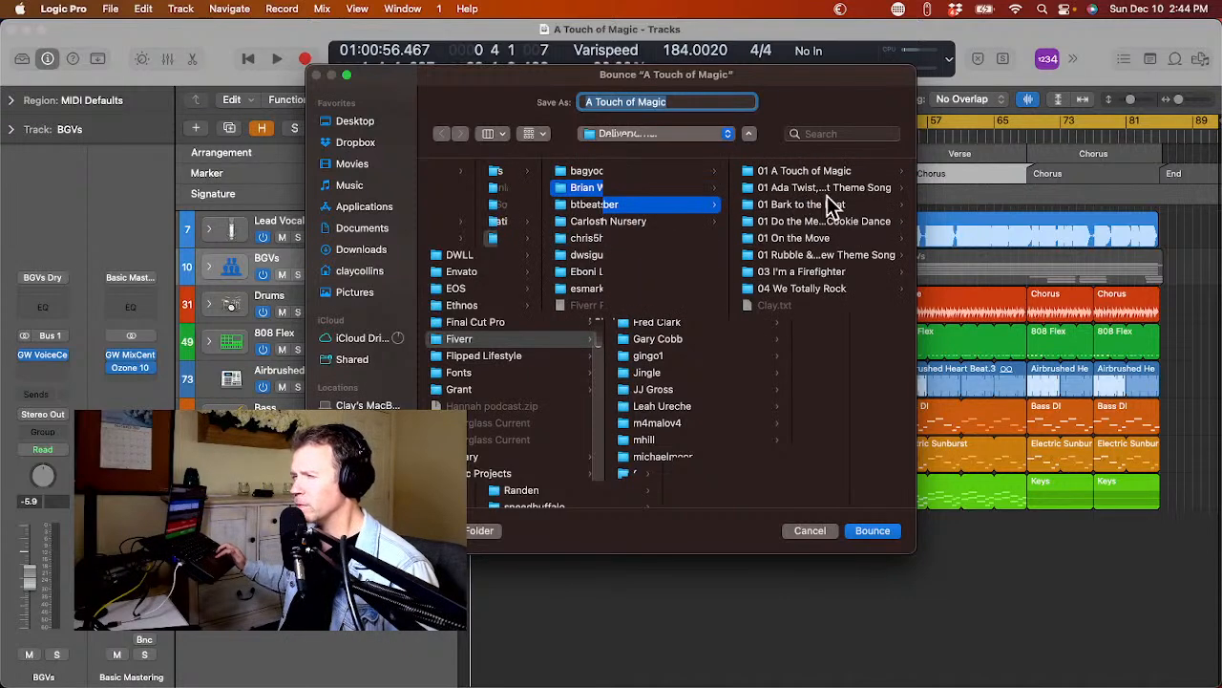
click(796, 171)
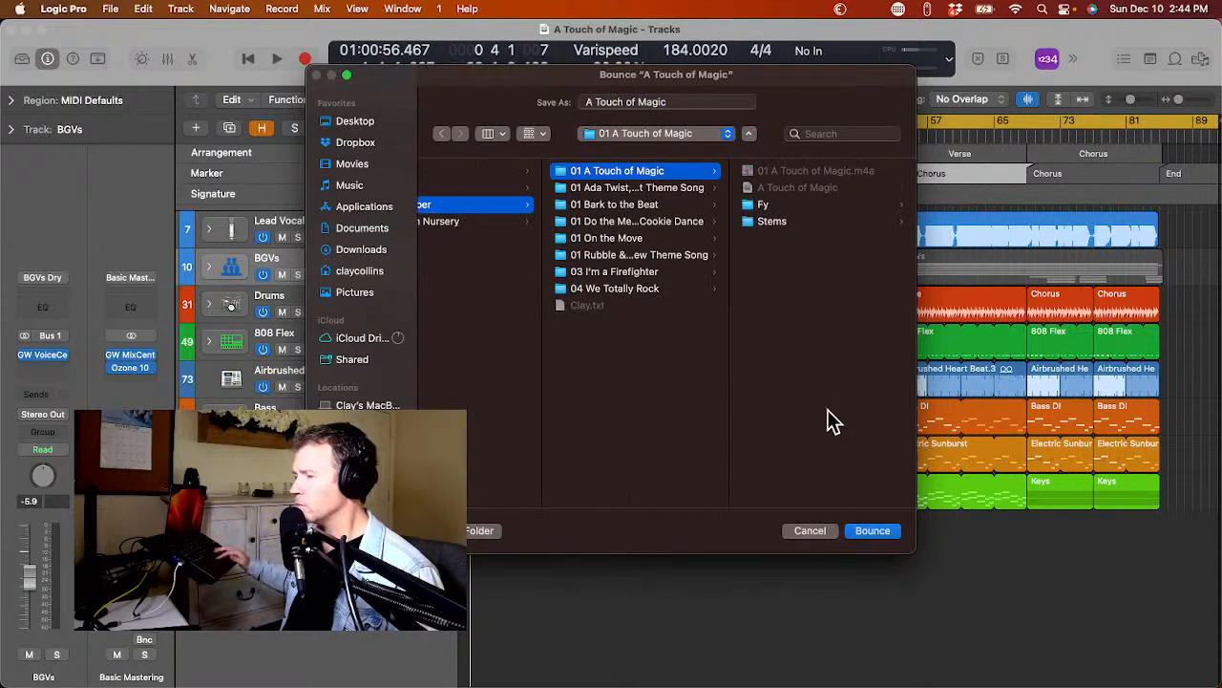
click(872, 531)
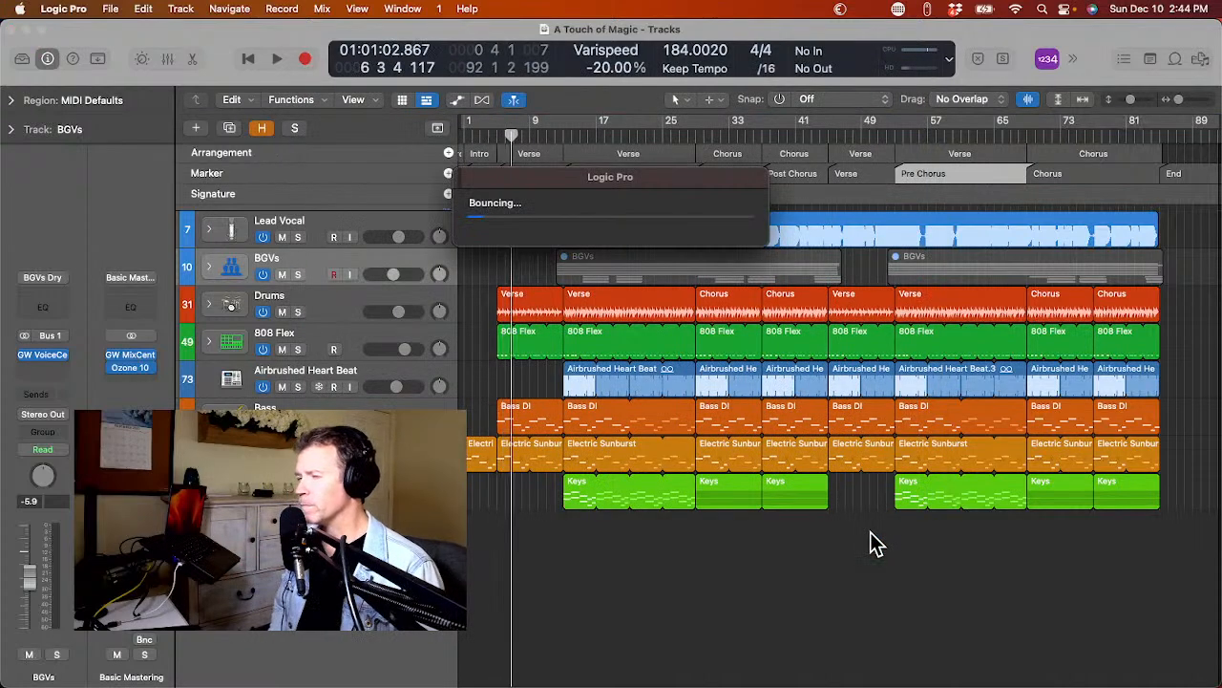
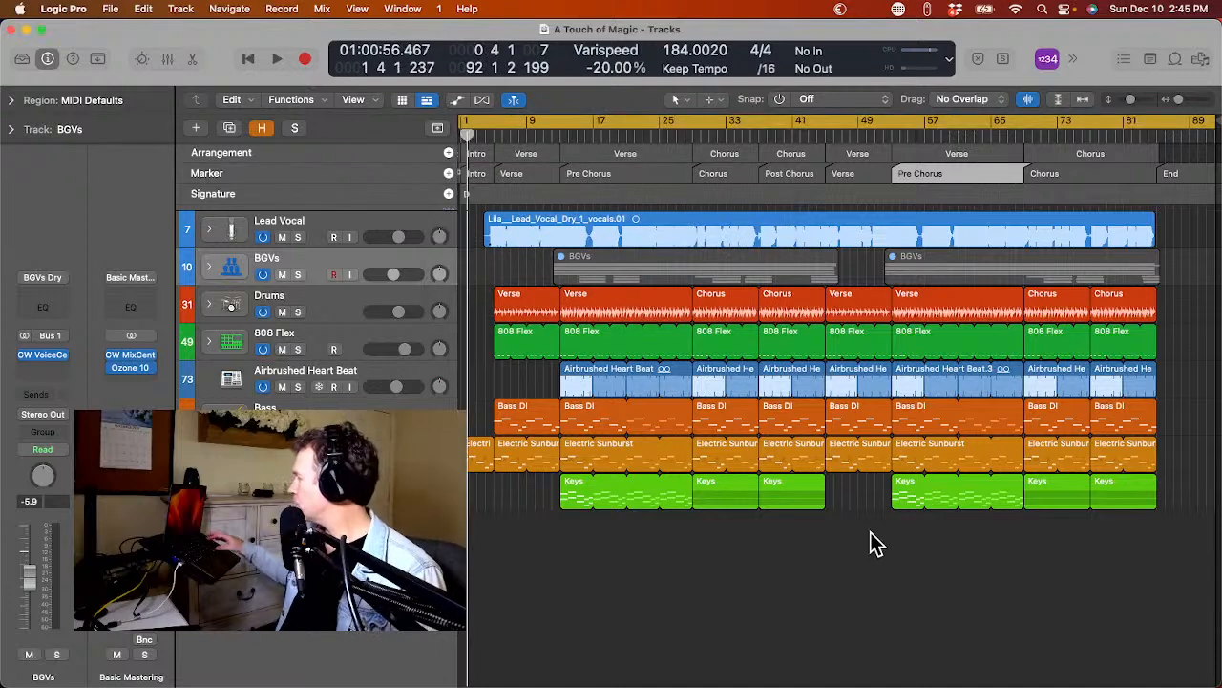
click(211, 318)
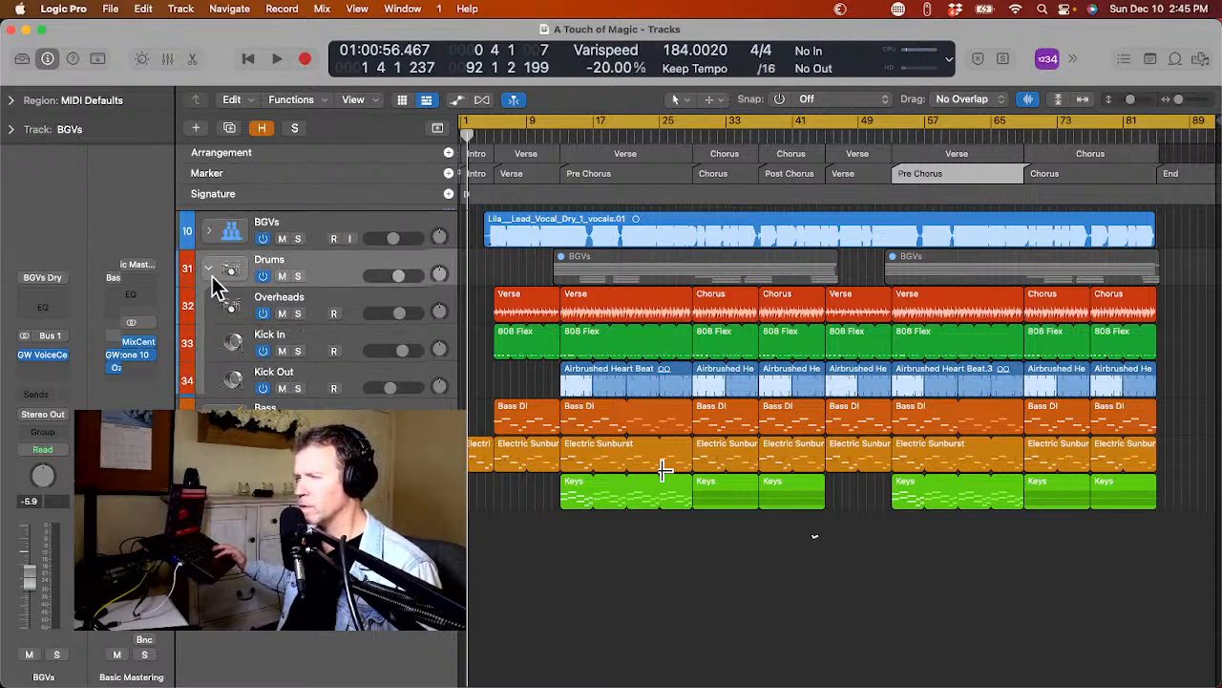
click(212, 276)
click(210, 416)
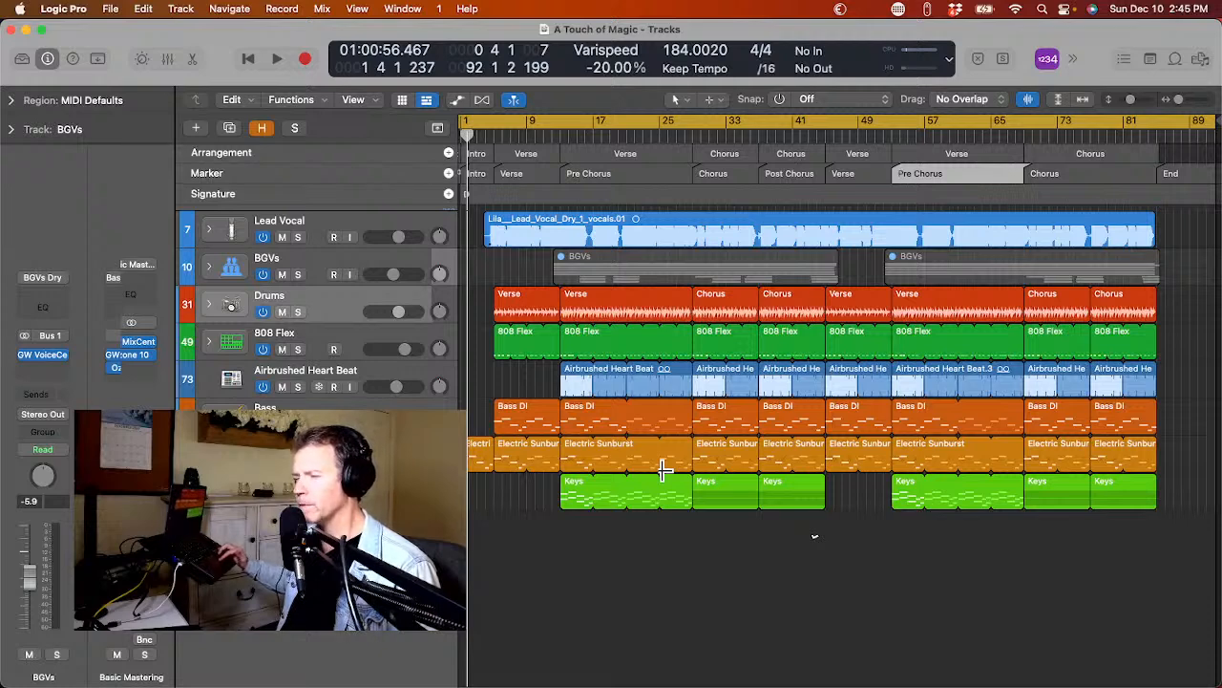
click(230, 305)
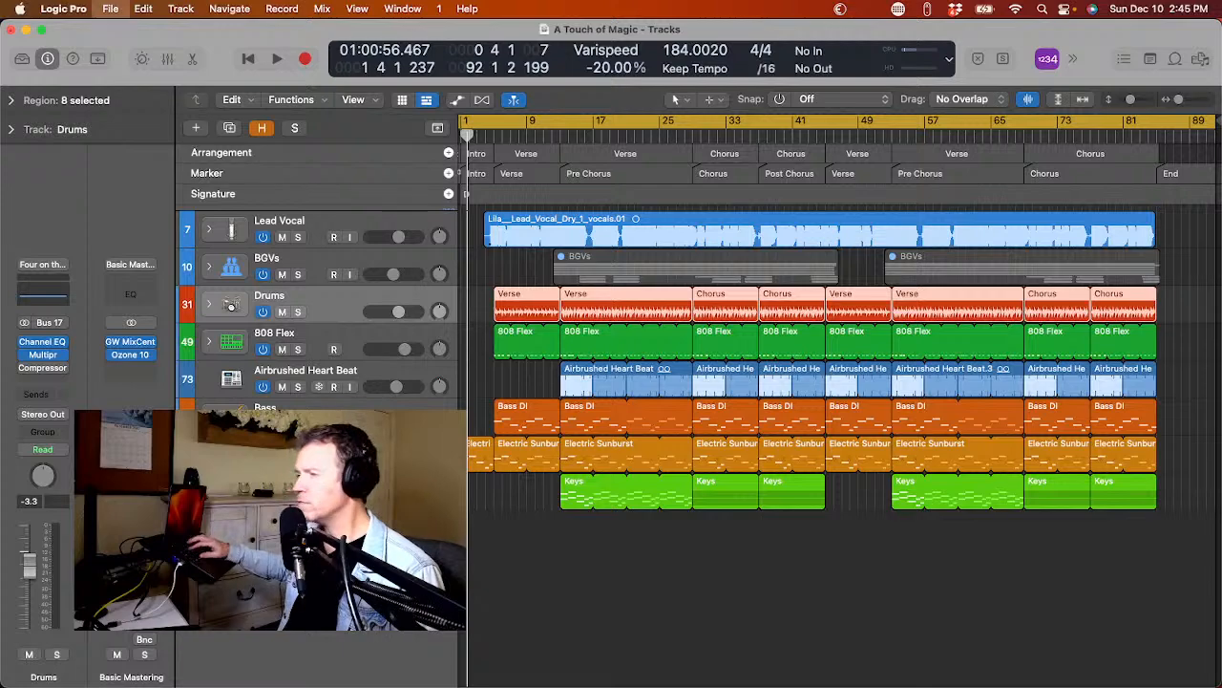
Leave the A Touch of Magic project and open the Ada Twist, Scientist Theme Song project from its 01 folder in Finder.
key(super+m)
click(103, 346)
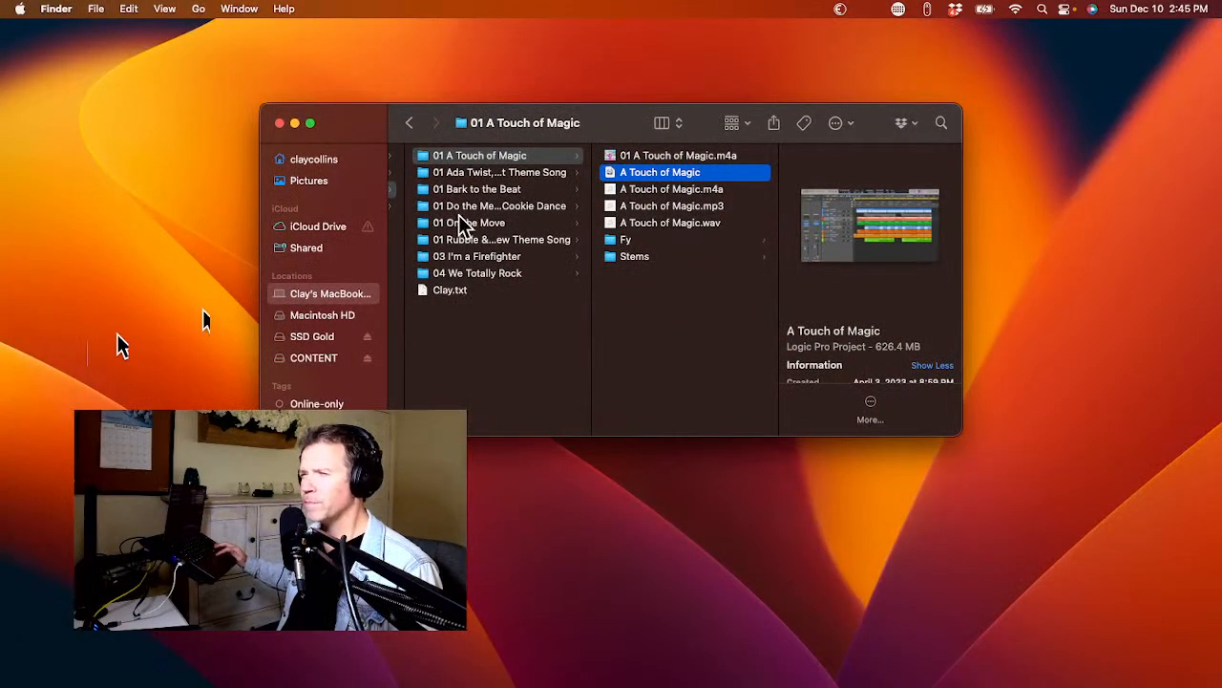
click(482, 171)
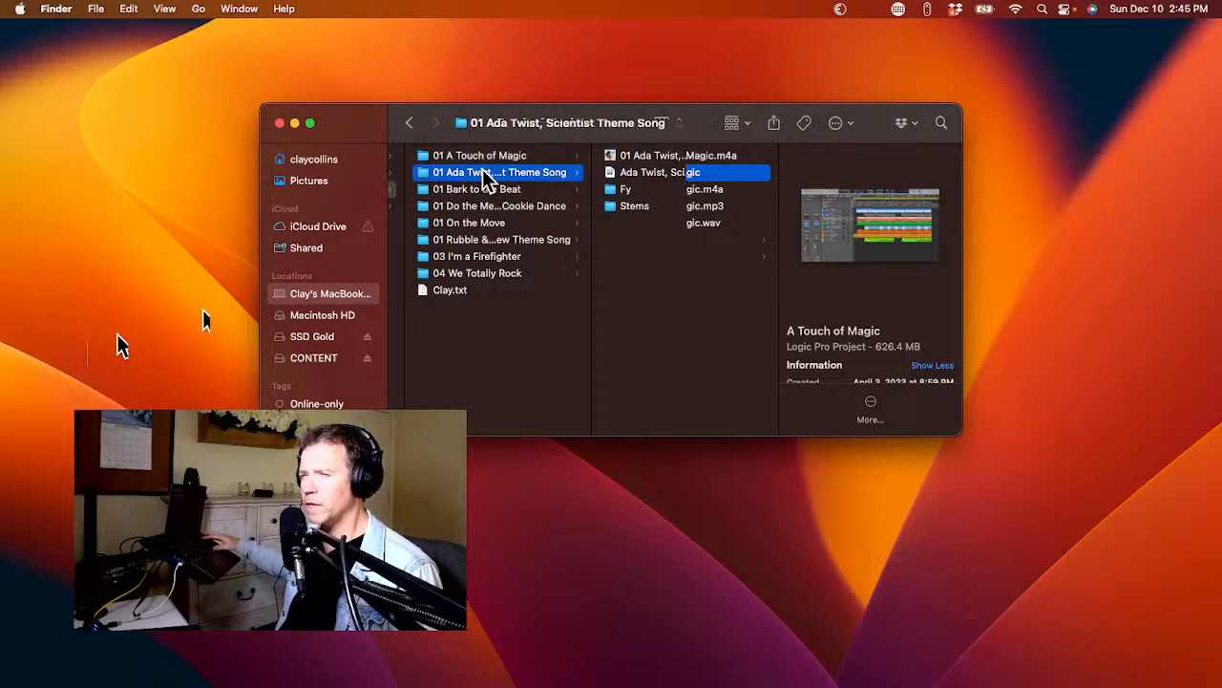
click(657, 177)
double_click(663, 181)
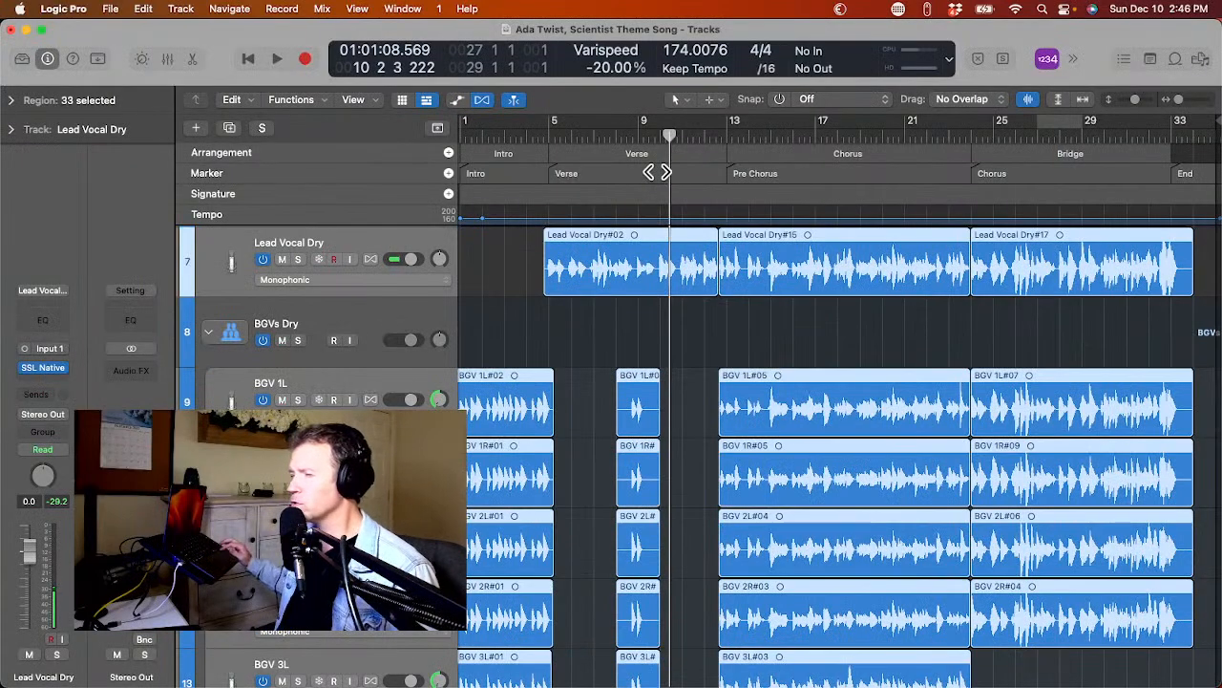
Collapse the Reference track stack and hide it from the track list.
scroll(528, 280, up, 10)
scroll(529, 281, up, 3)
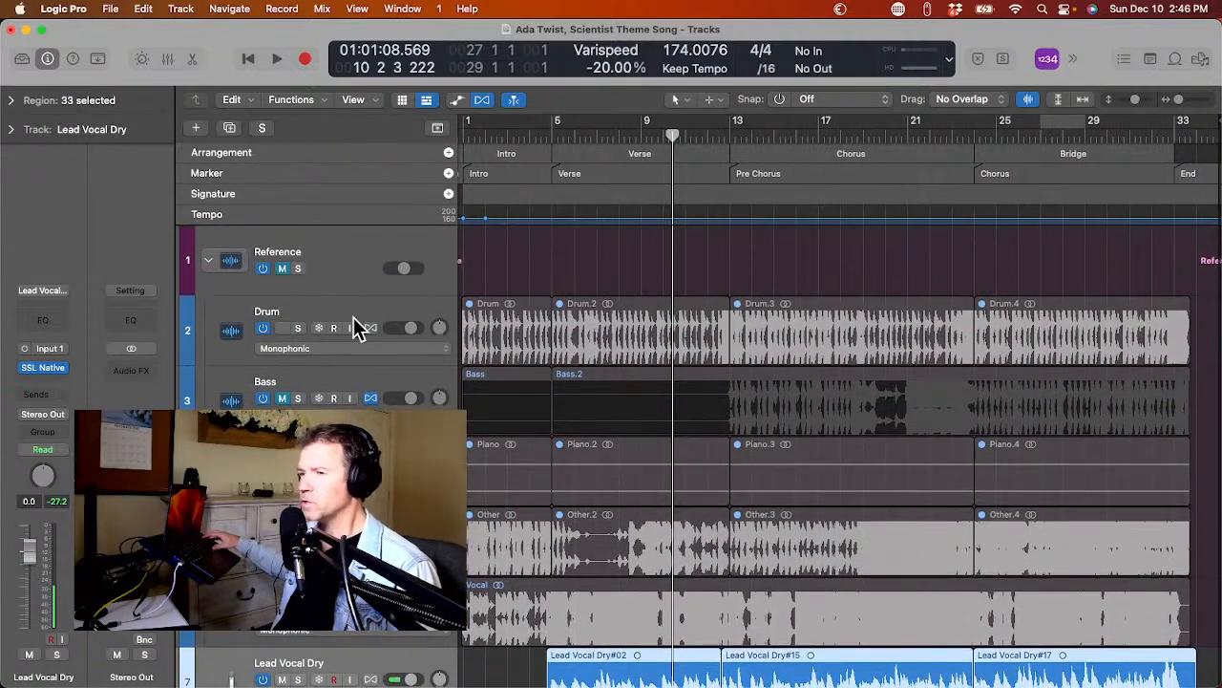
click(211, 261)
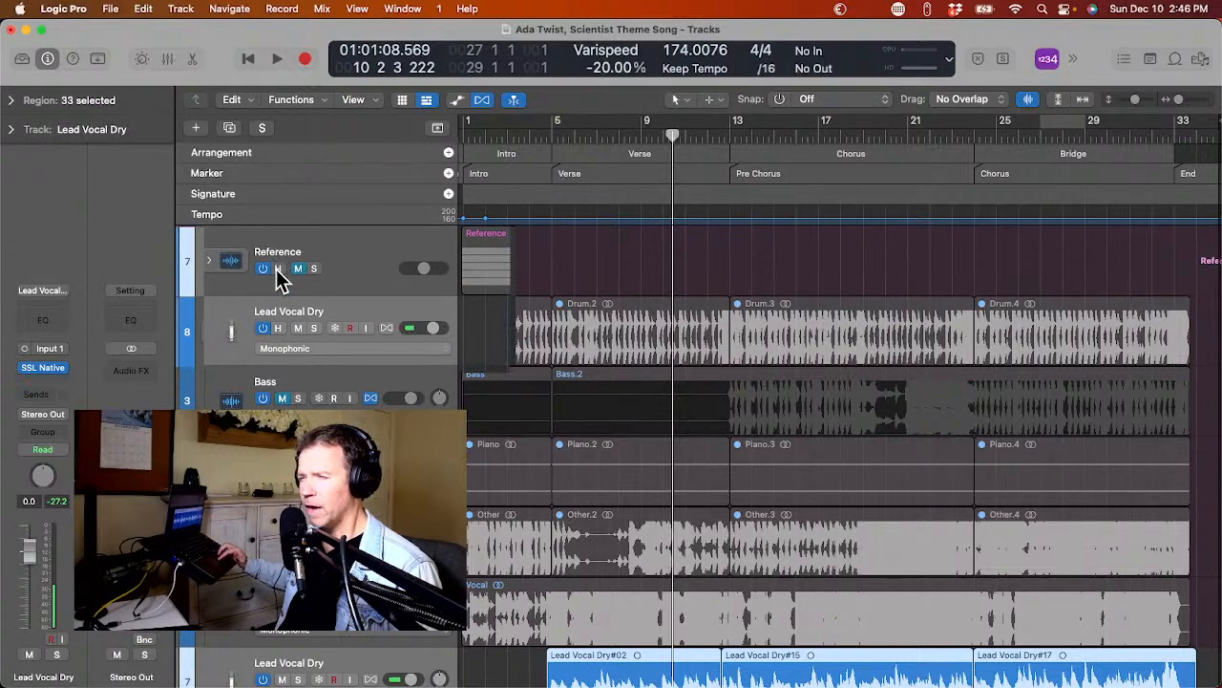
click(278, 269)
key(ctrl+h)
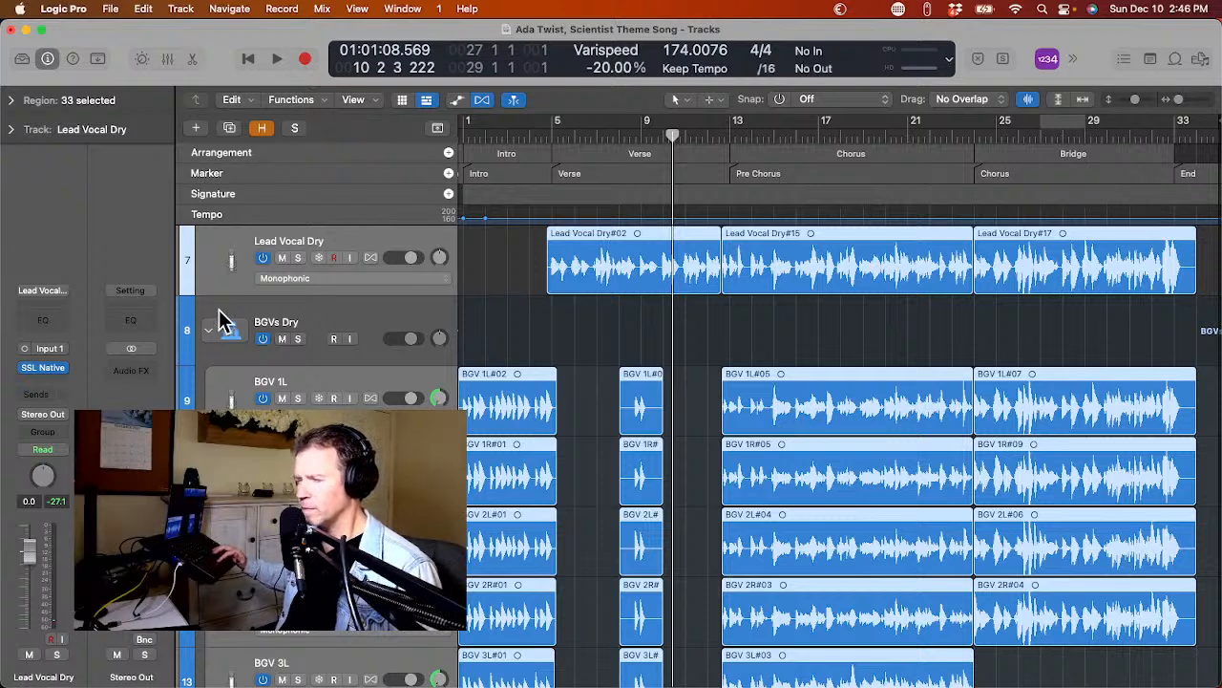
right_click(215, 246)
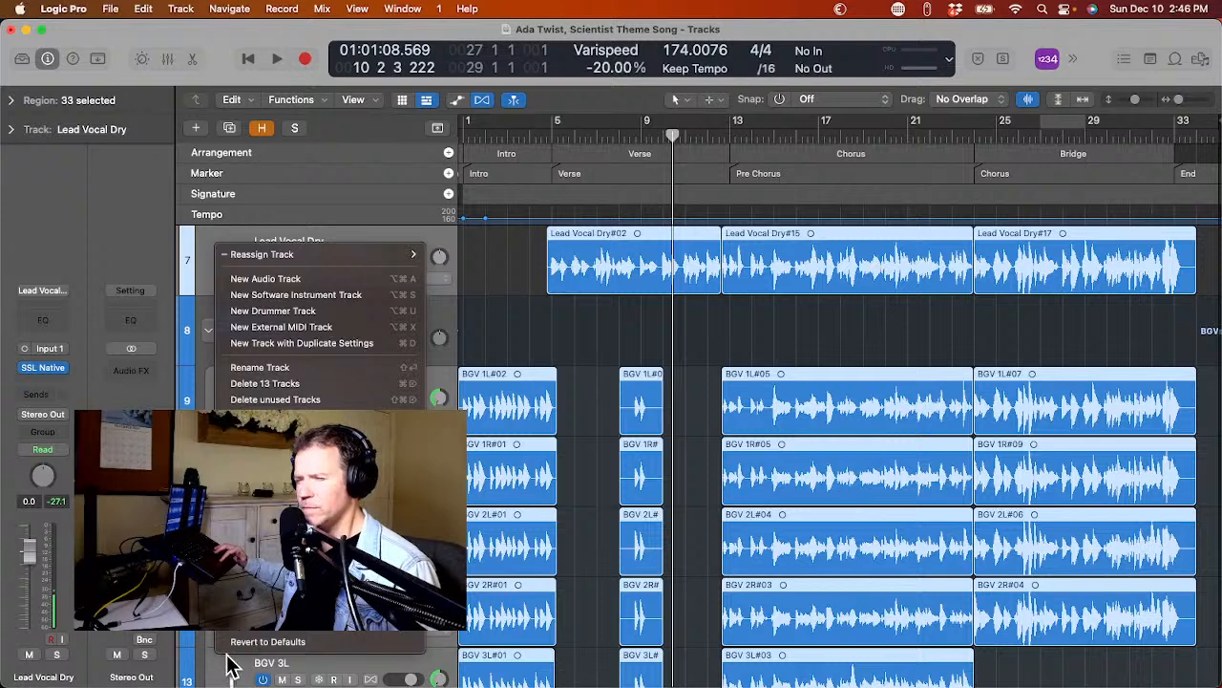
mouse_move(296, 585)
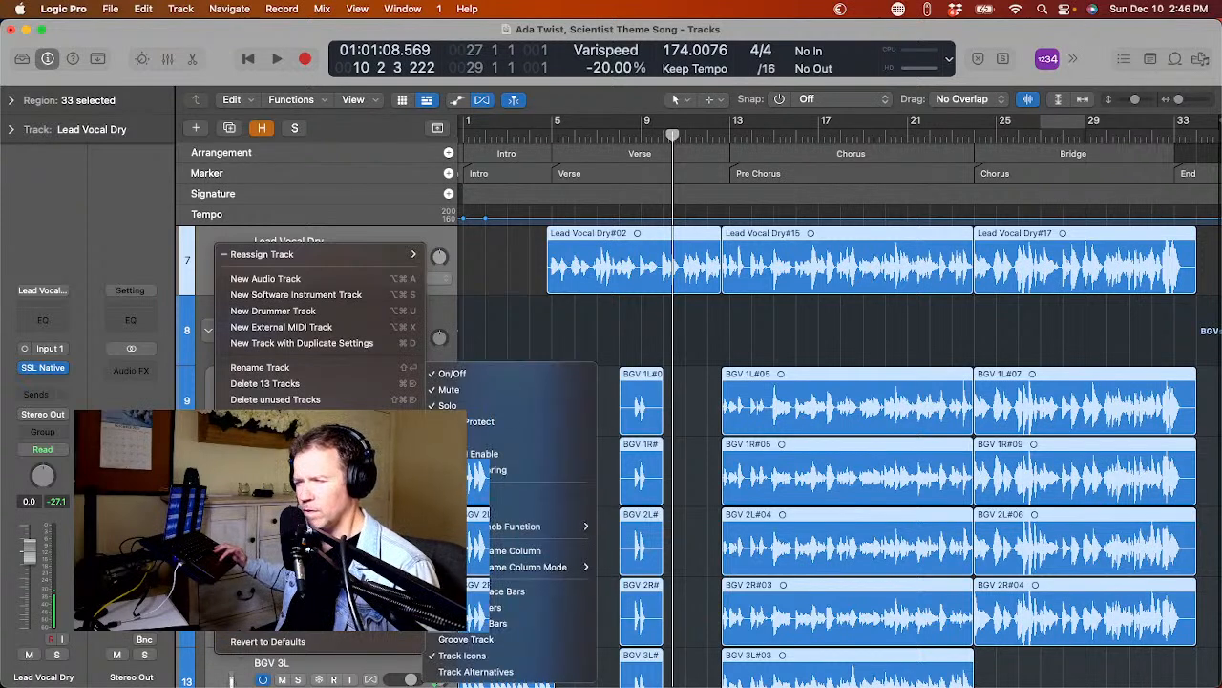
click(203, 260)
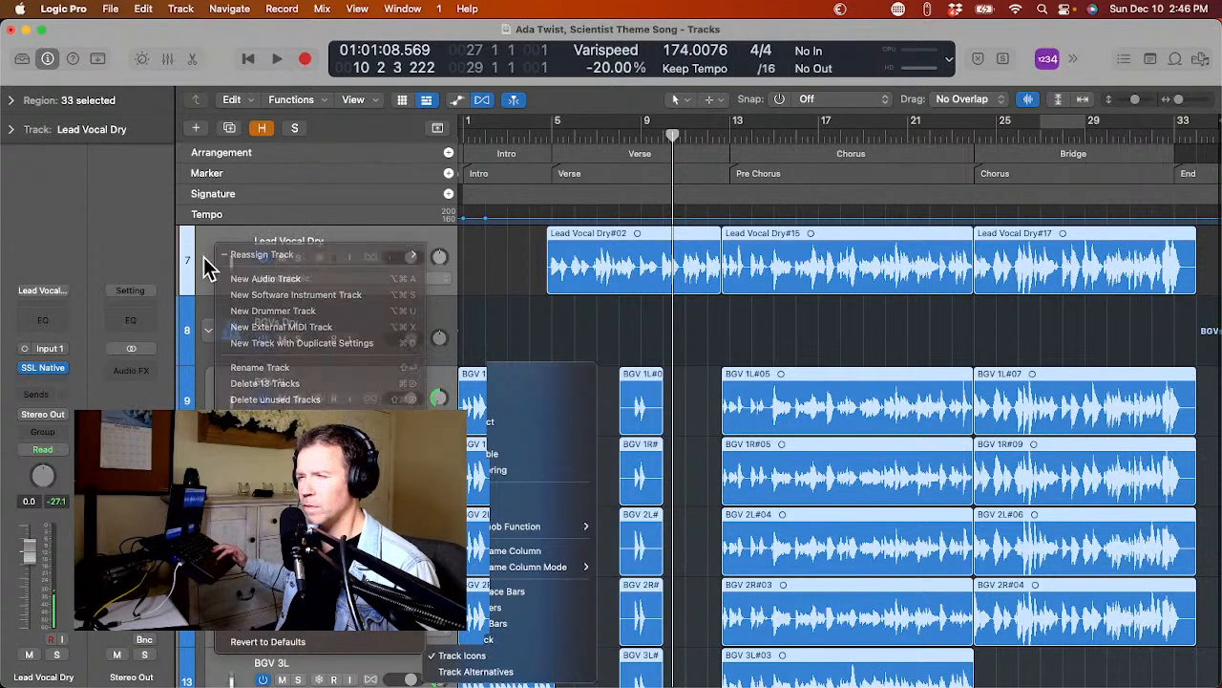
right_click(230, 247)
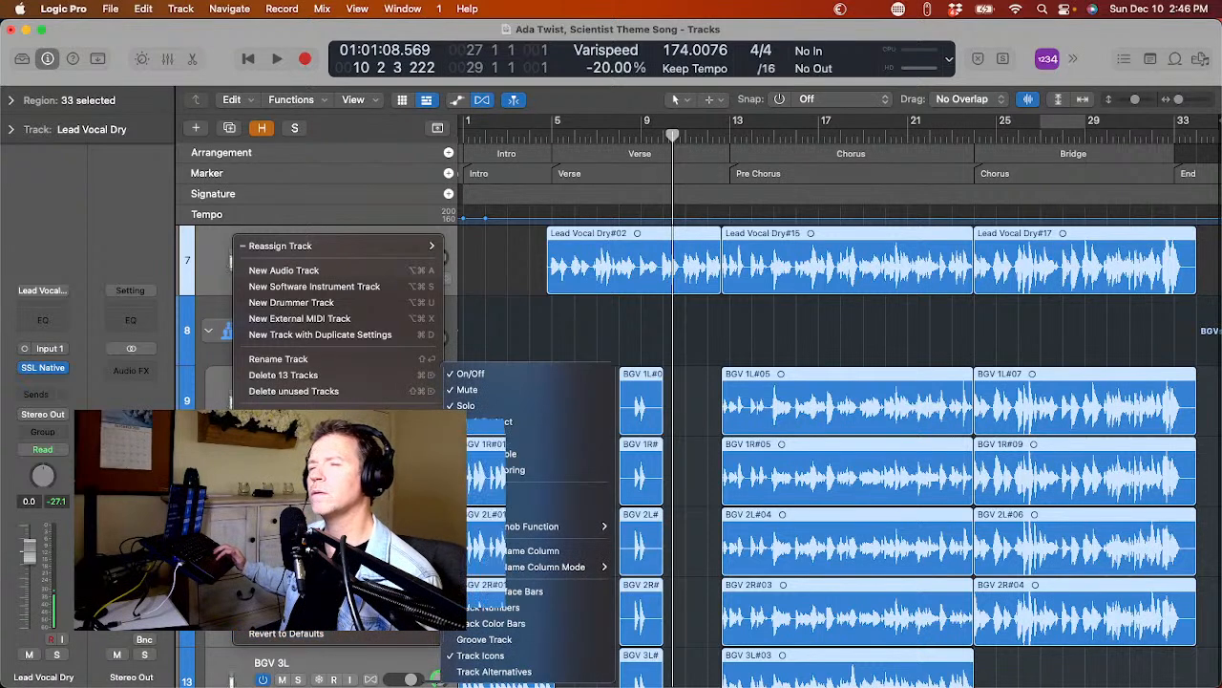
click(210, 405)
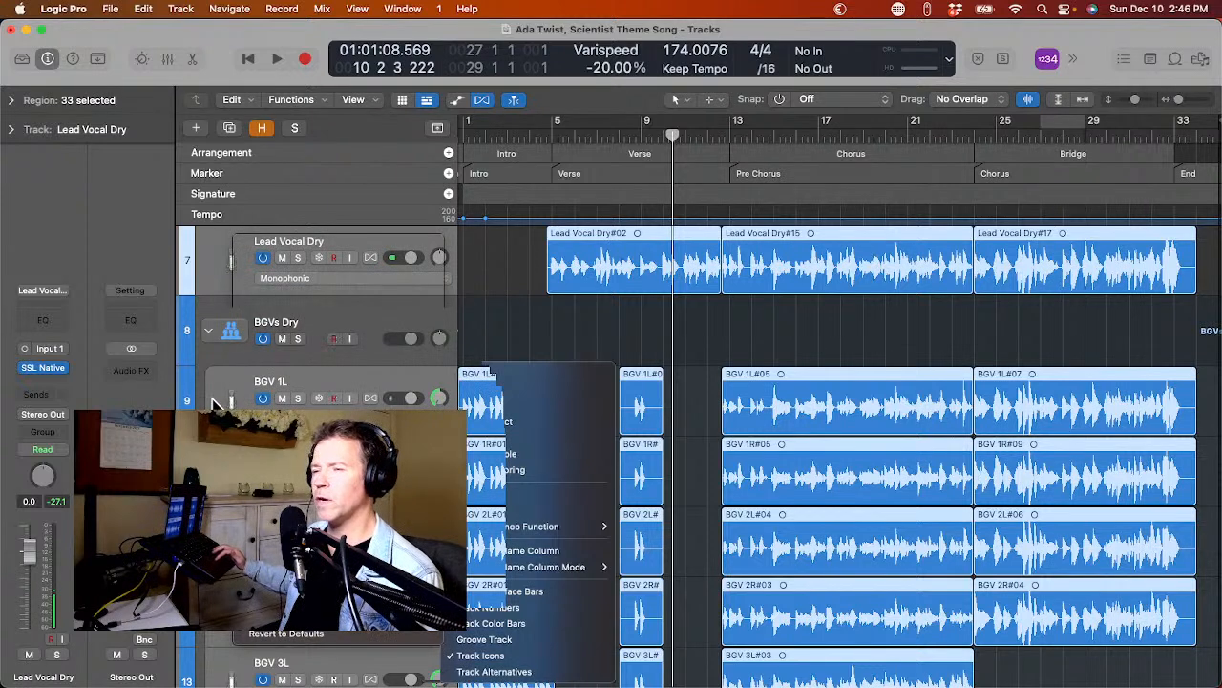
Collapse the BGVs Dry stack and put the Lead Vocal Dry track into a new summing track stack.
click(209, 331)
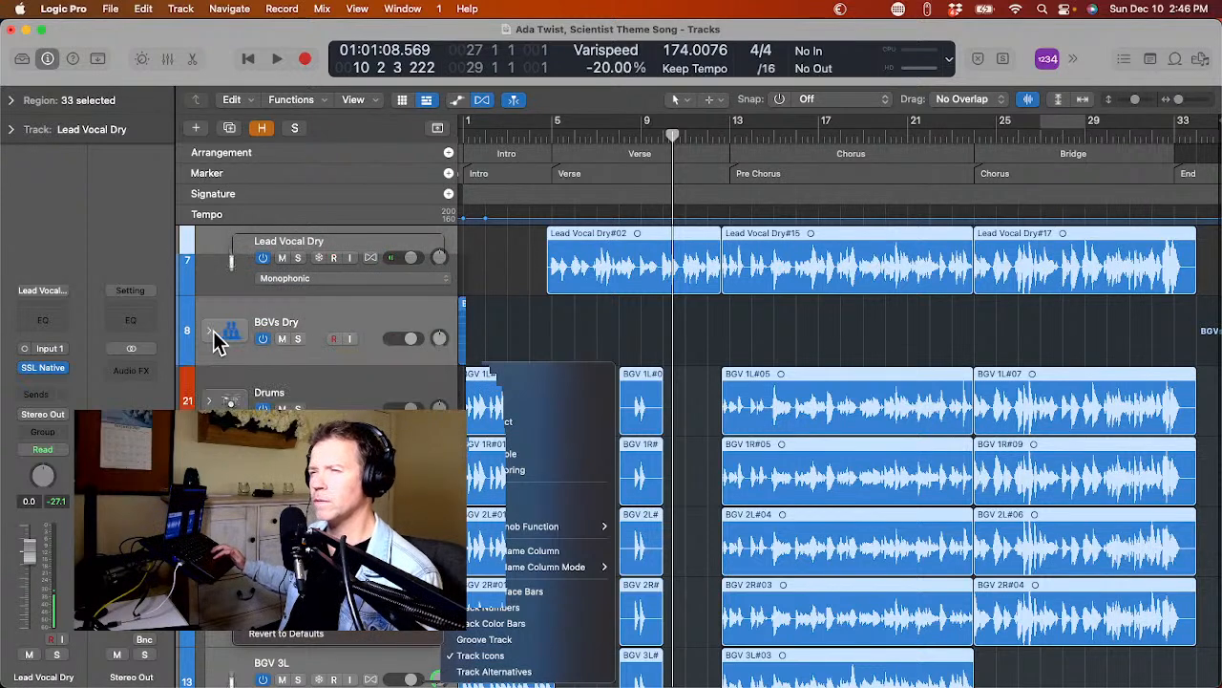
click(226, 264)
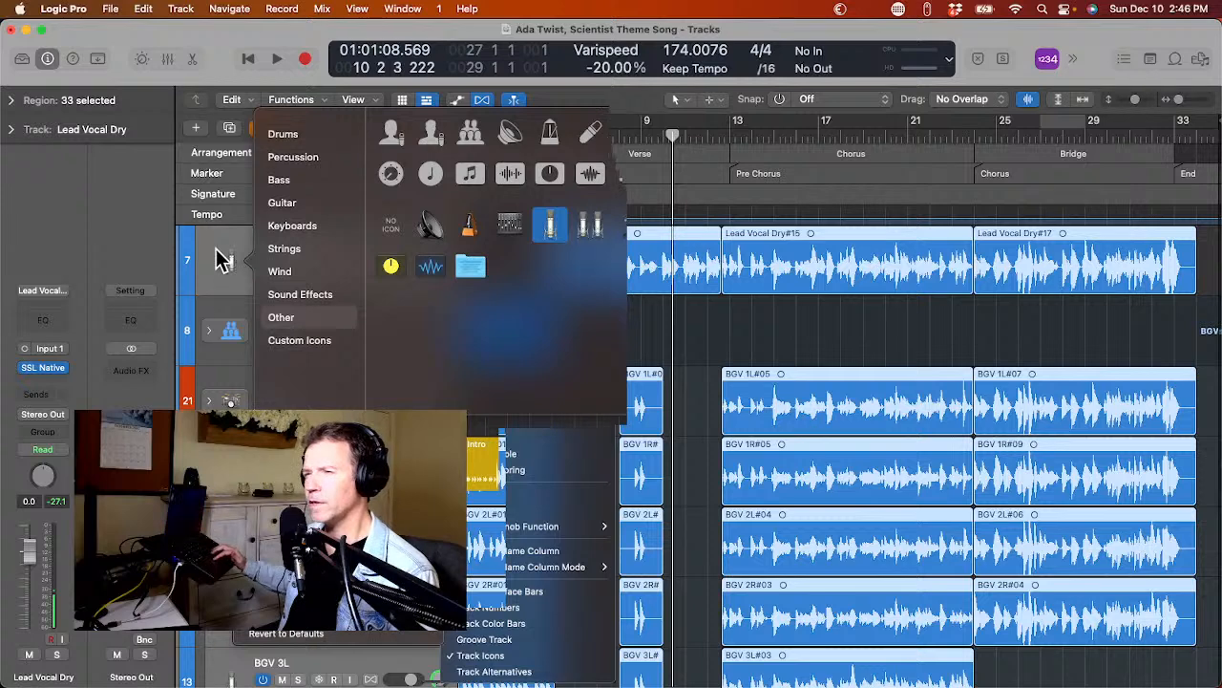
click(229, 246)
right_click(268, 240)
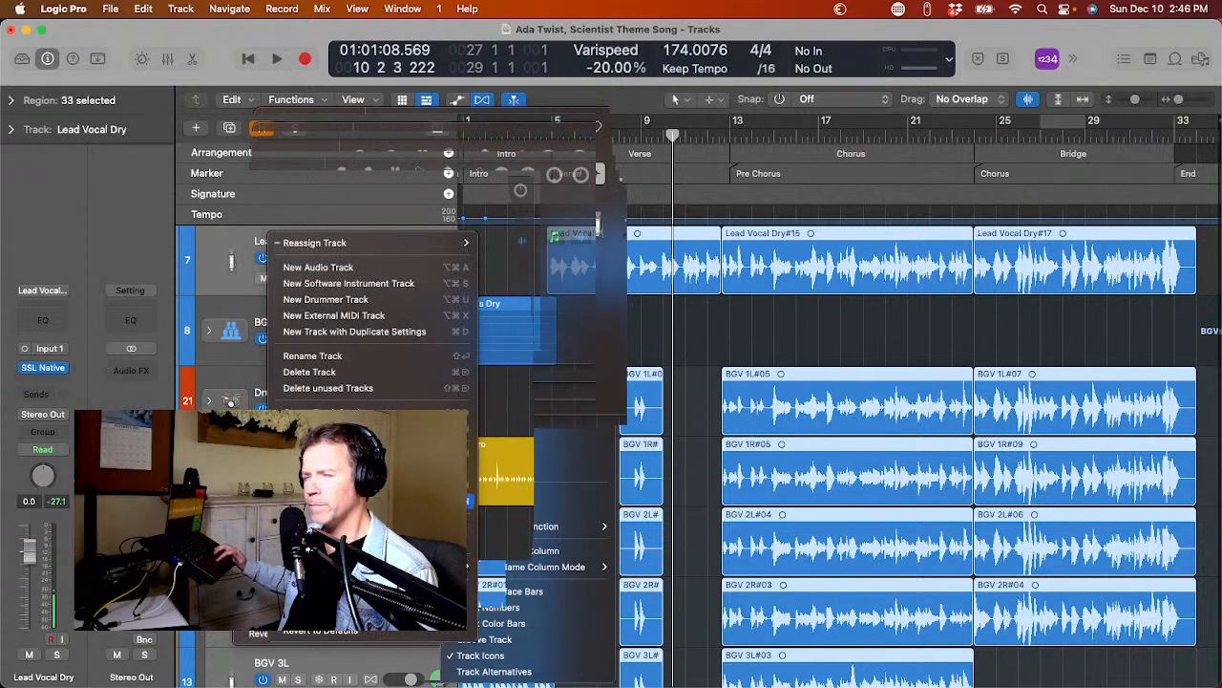
click(382, 411)
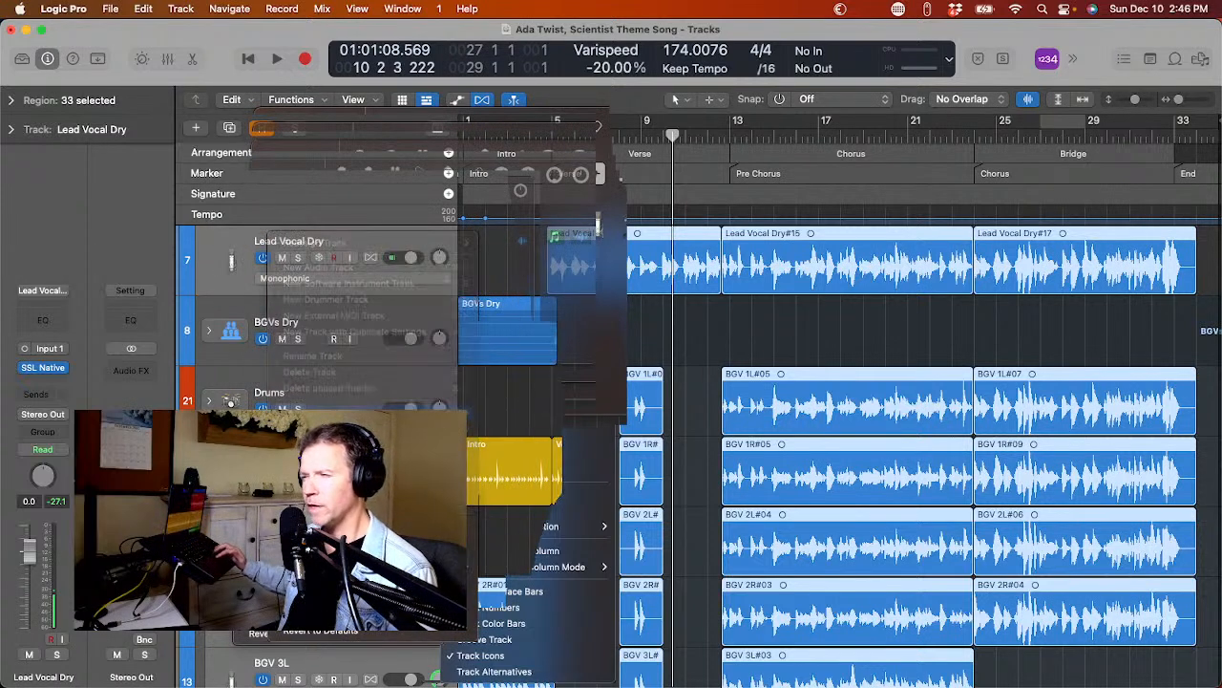
key(Return)
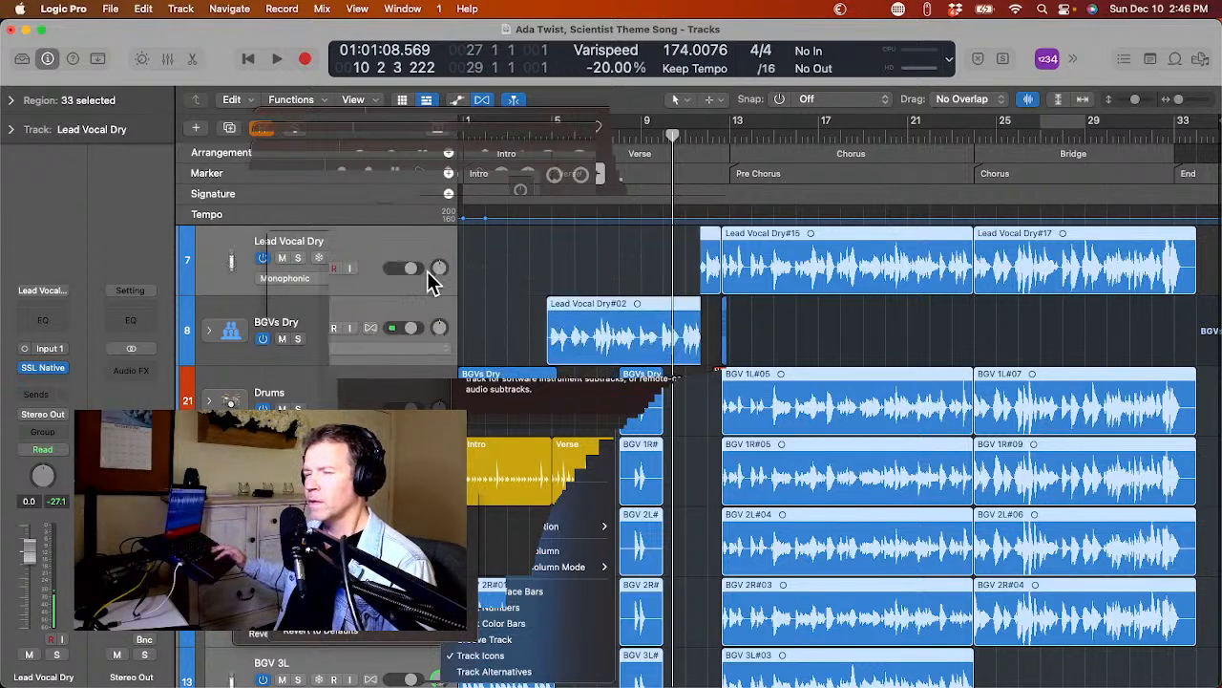
Rename the new summing stack as Lead Vocal.
double_click(269, 251)
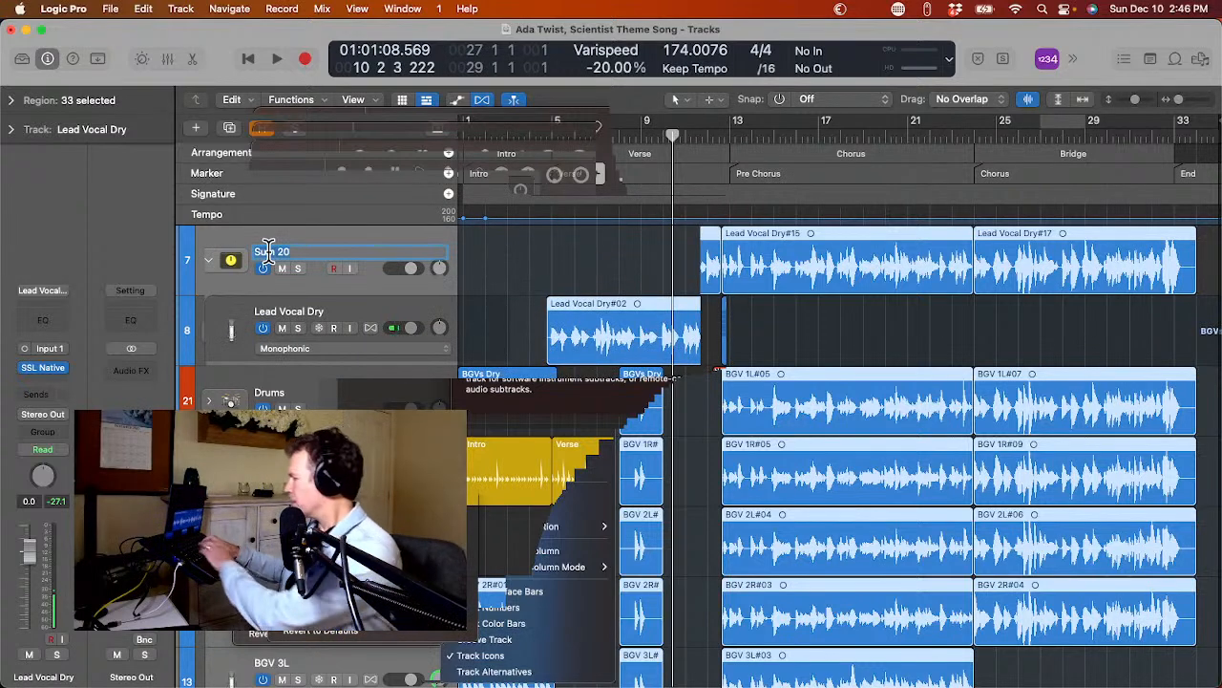
text(Lead Voc)
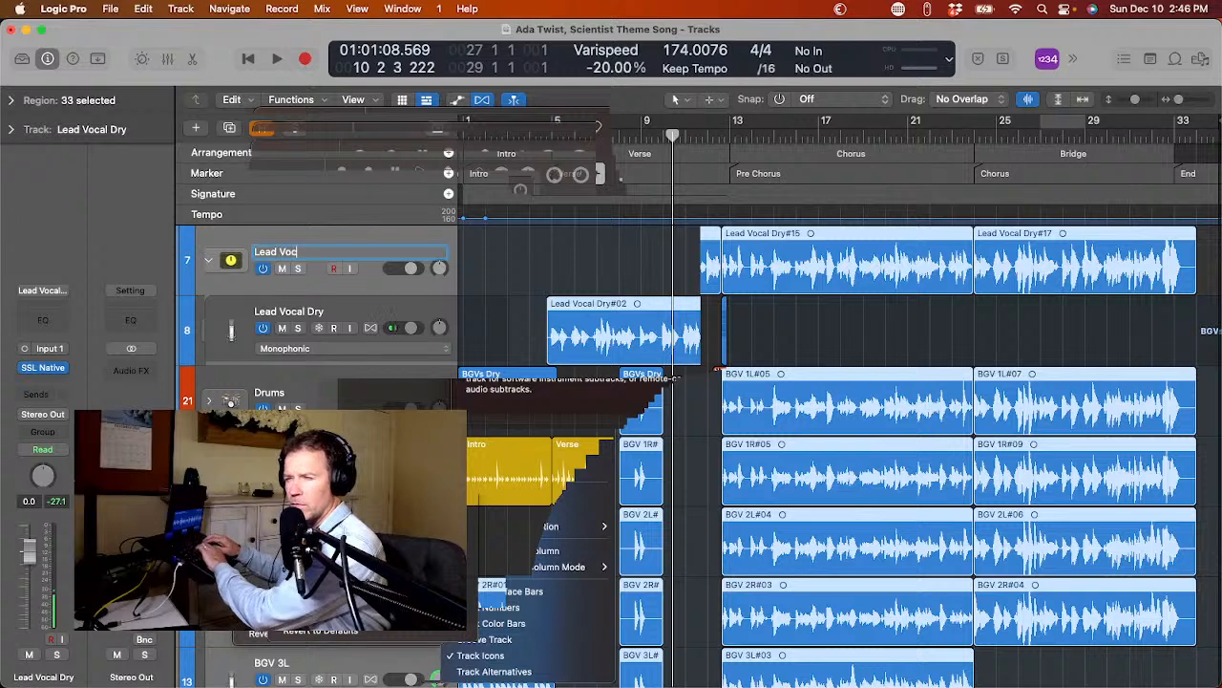
key(Return)
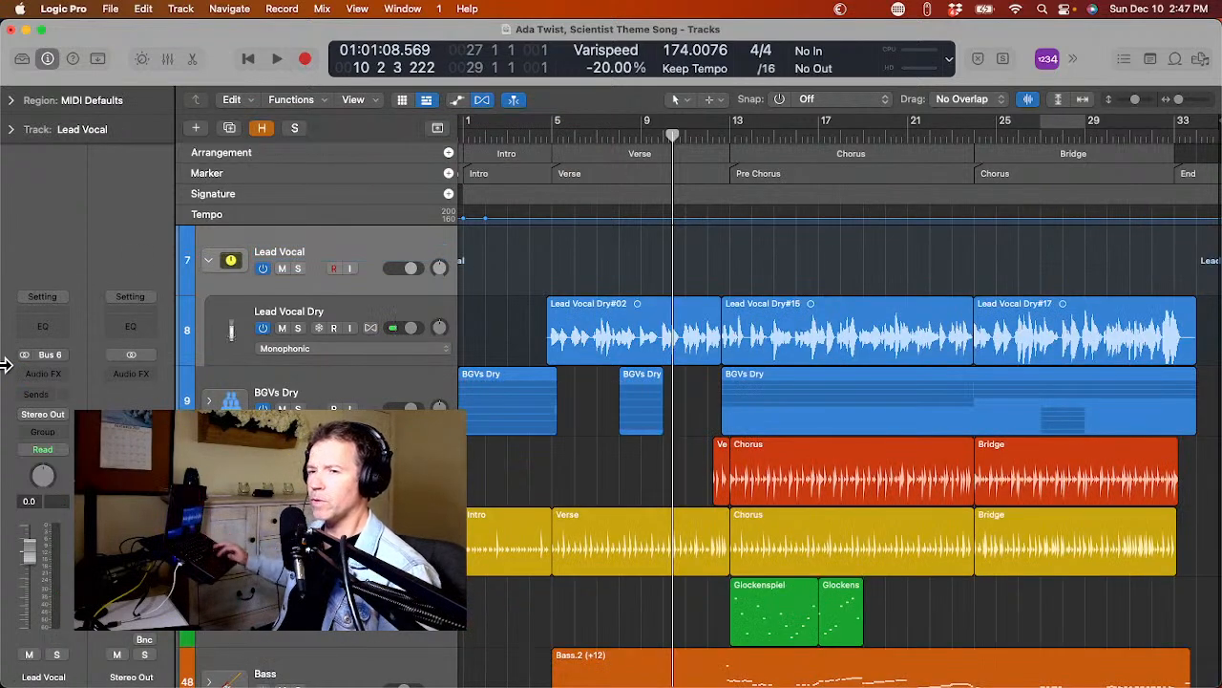
Load the saved user lead vocal channel strip setting on the Lead Vocal stack, with Level Meter, Vocal Rider, GW VoiceCentric and DeEsser 2.
mouse_move(3, 354)
click(38, 300)
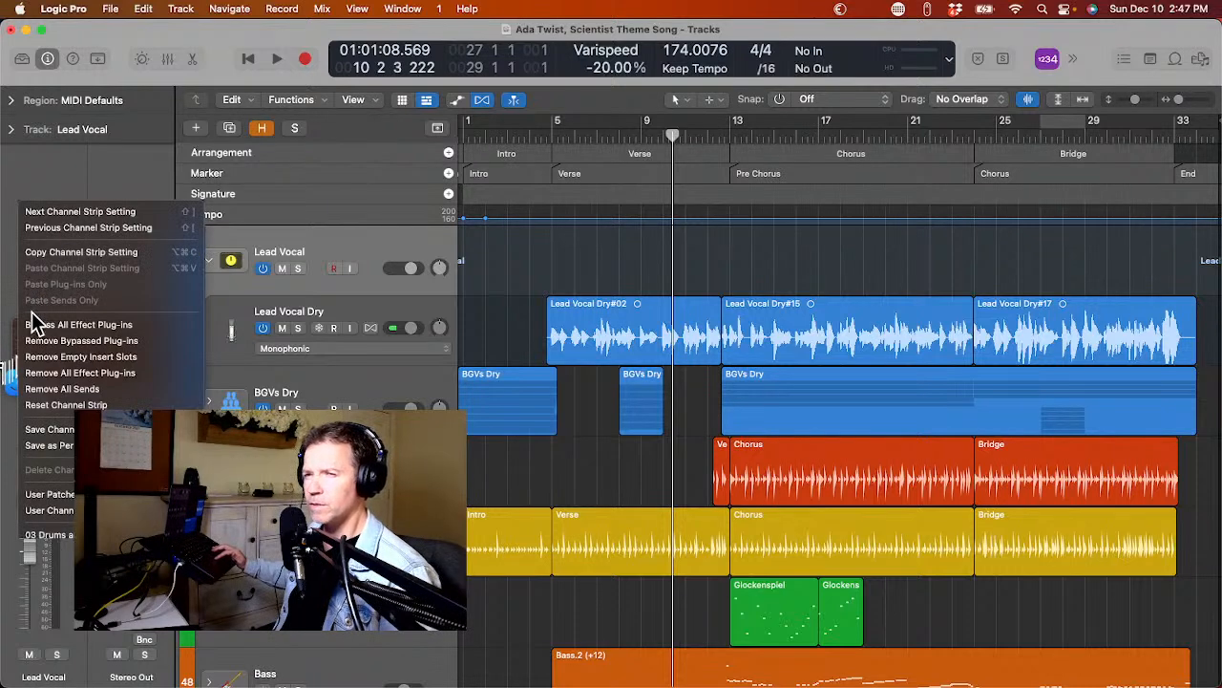
mouse_move(38, 559)
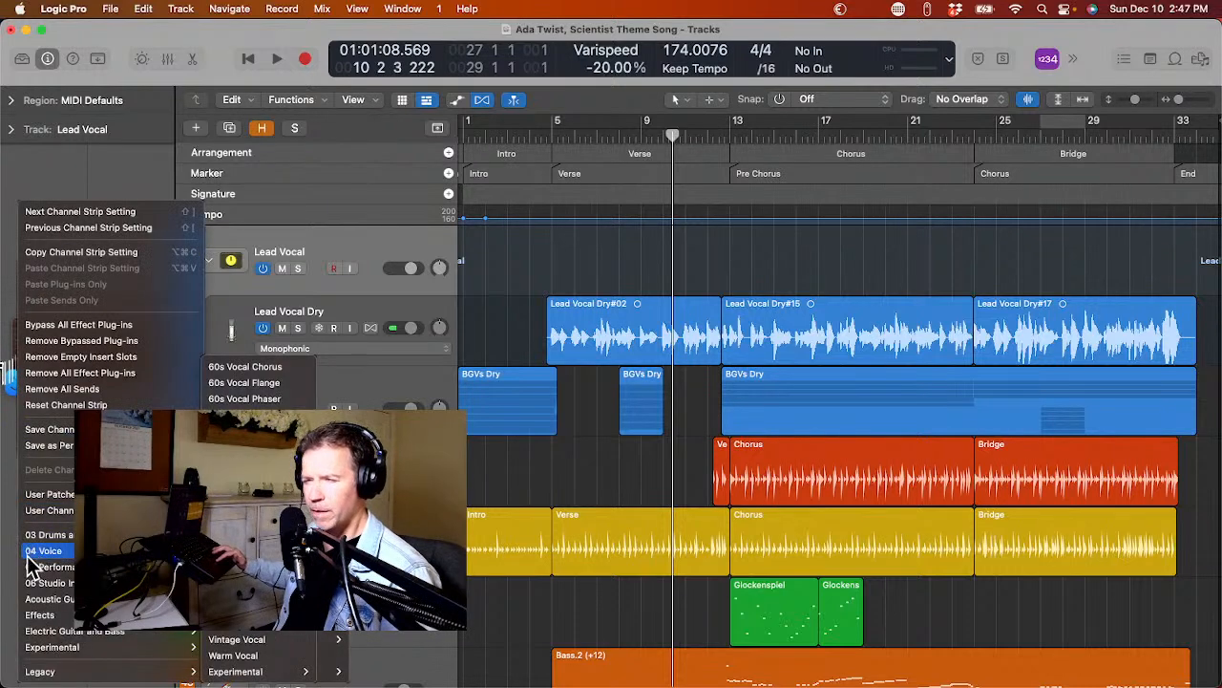
mouse_move(47, 510)
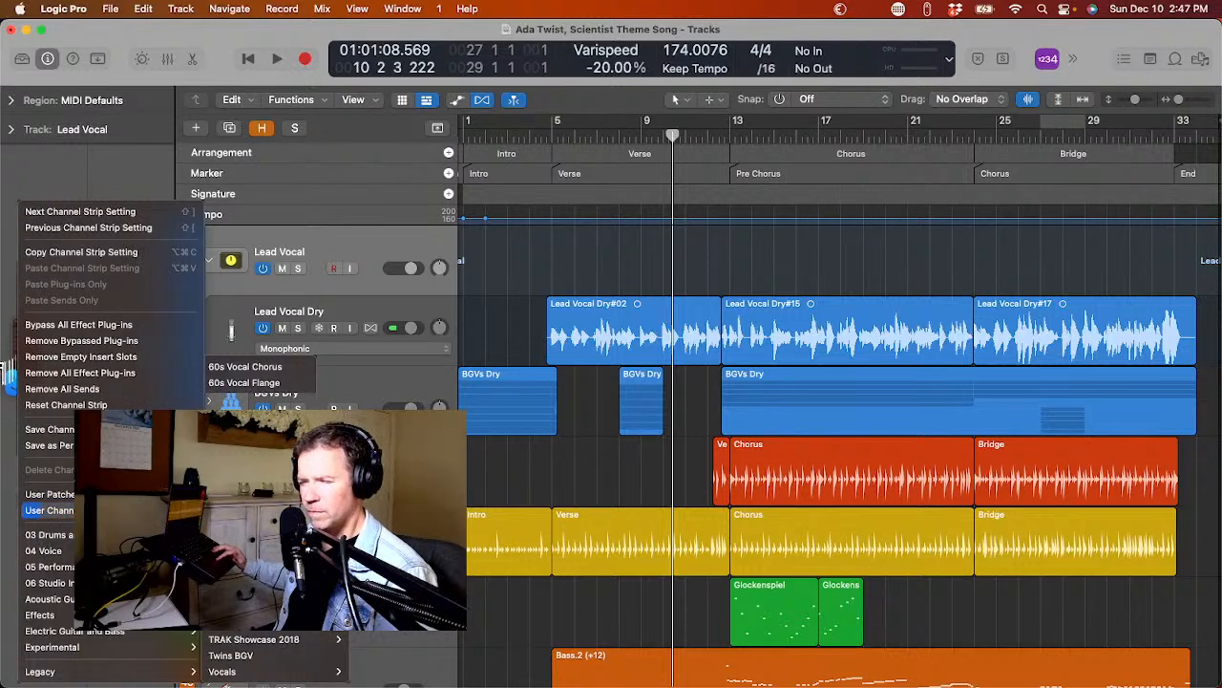
click(258, 590)
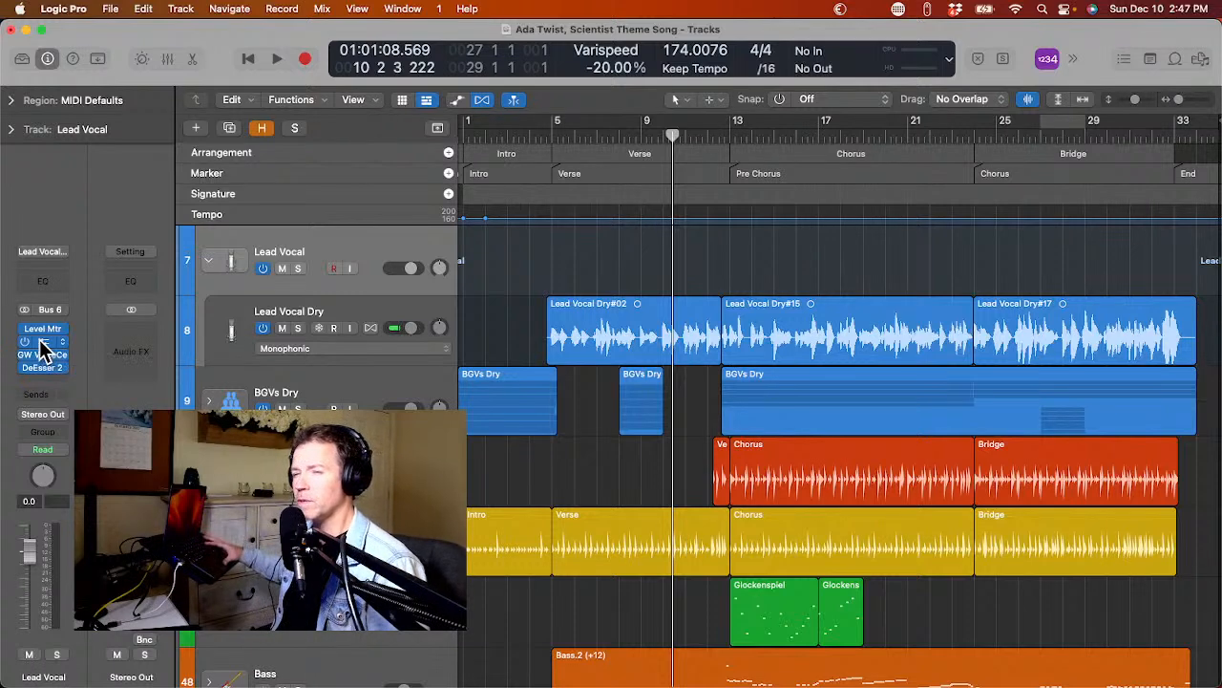
Review the Vocal Rider, GW VoiceCentric and DeEsser 2 settings on the Lead Vocal stack, closing each plug-in window.
click(42, 342)
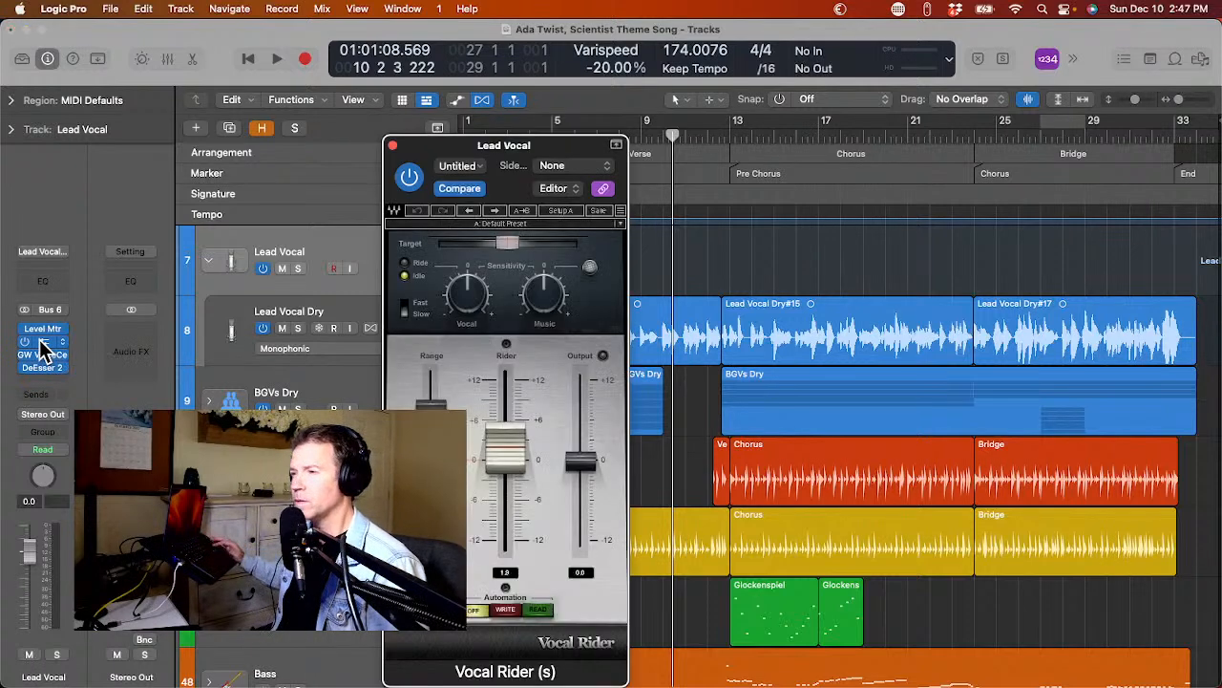
click(393, 145)
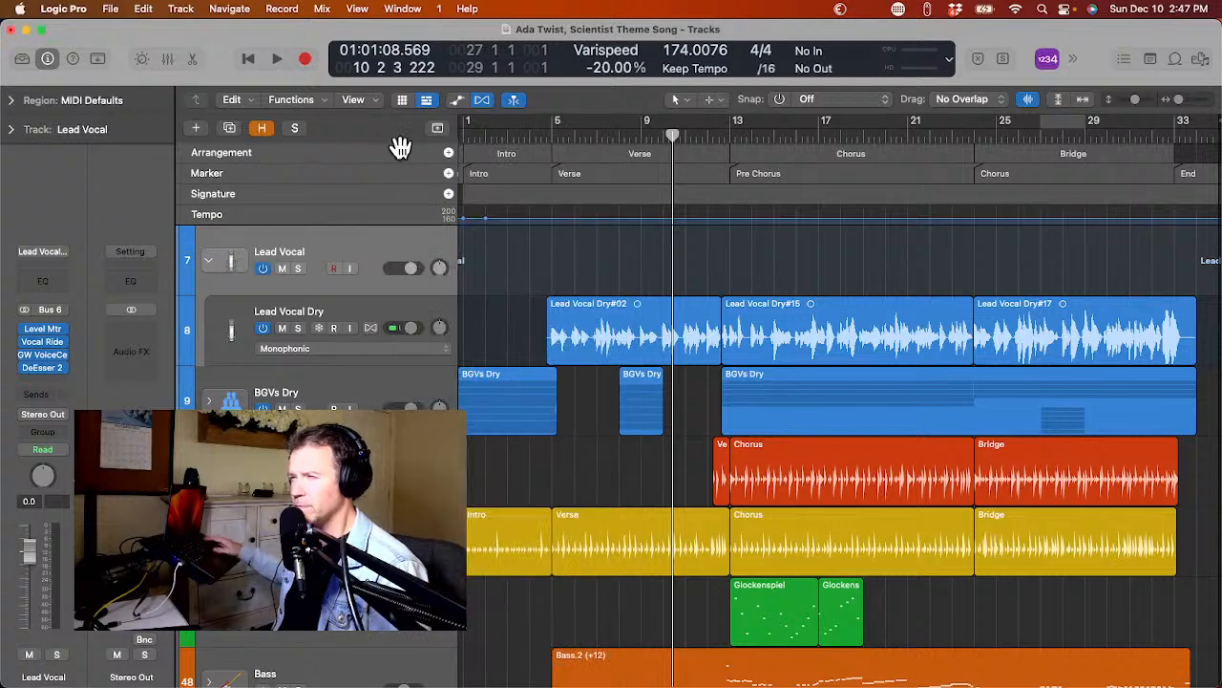
click(36, 355)
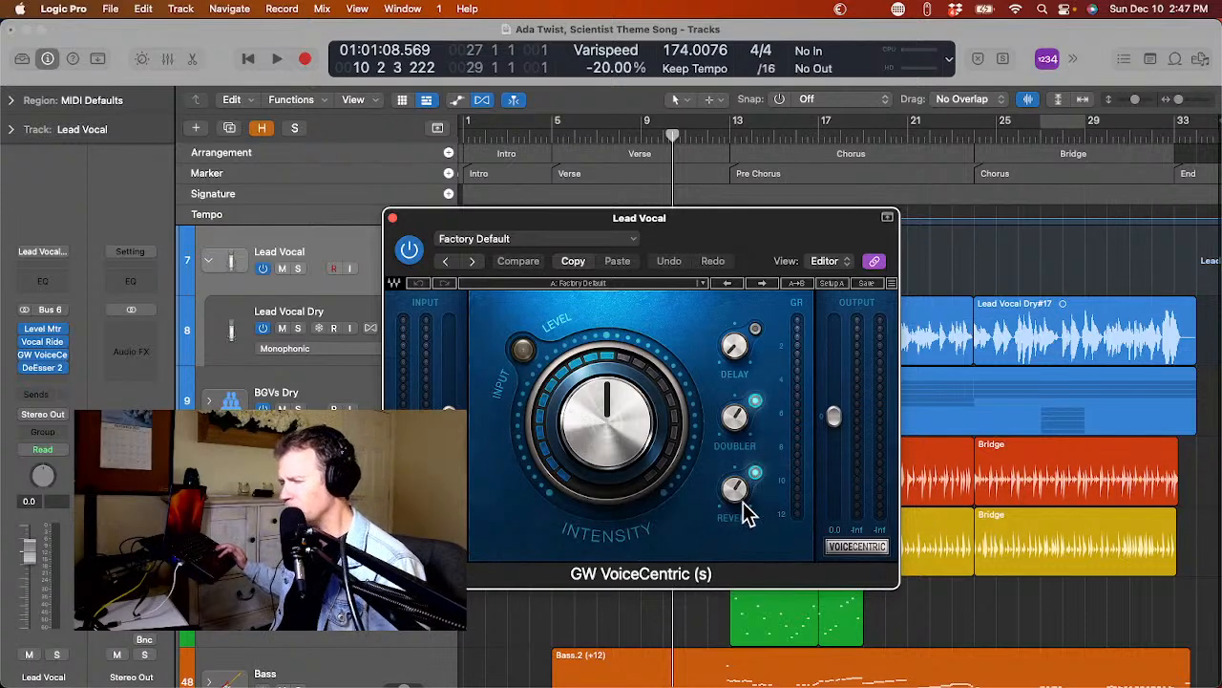
click(393, 219)
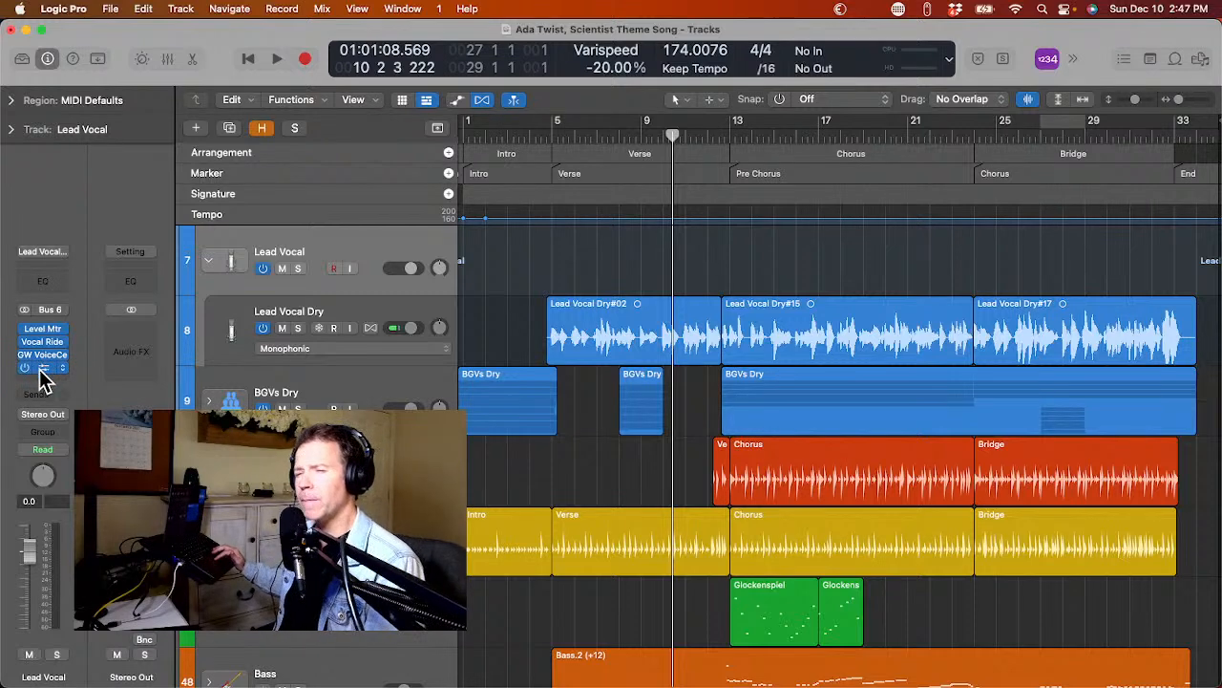
click(40, 372)
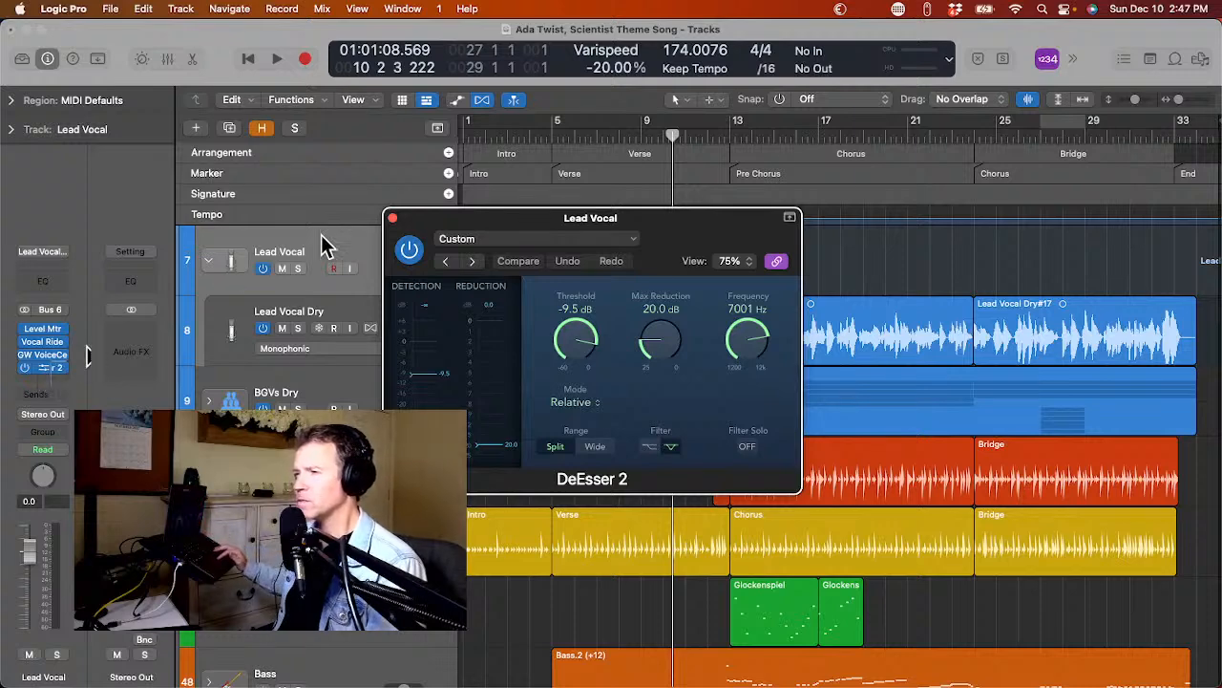
click(393, 219)
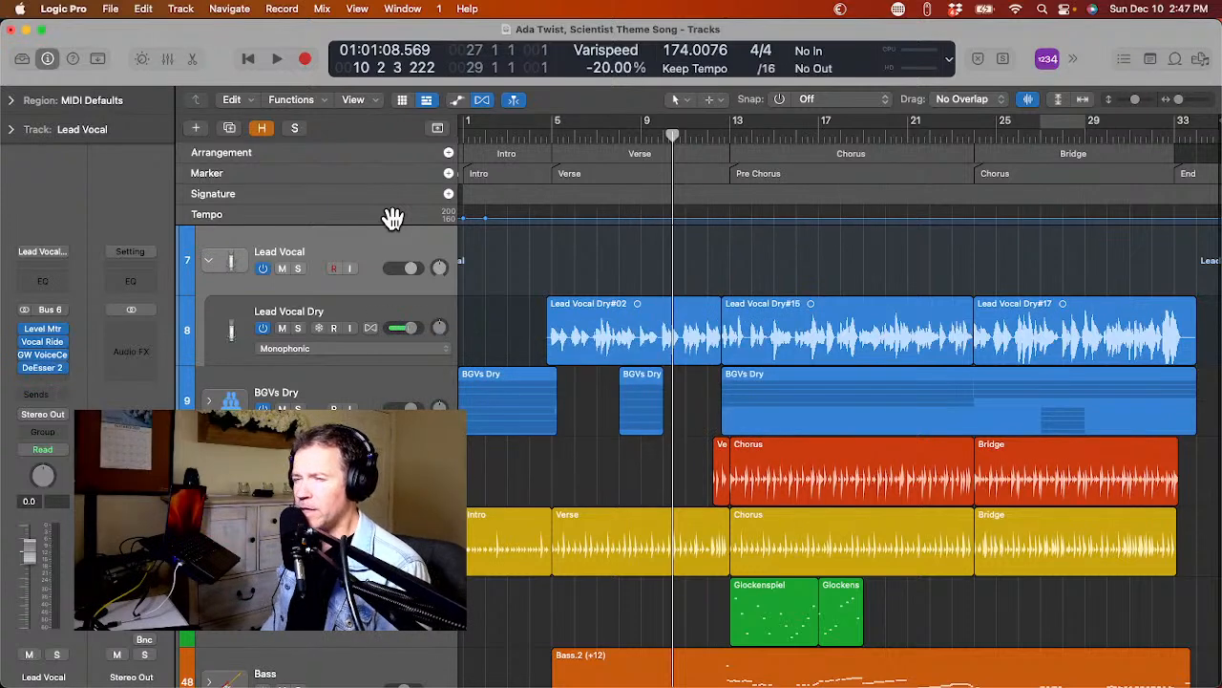
Add a new track with duplicate settings of Lead Vocal Dry inside the Lead Vocal stack and reselect the original track.
click(237, 319)
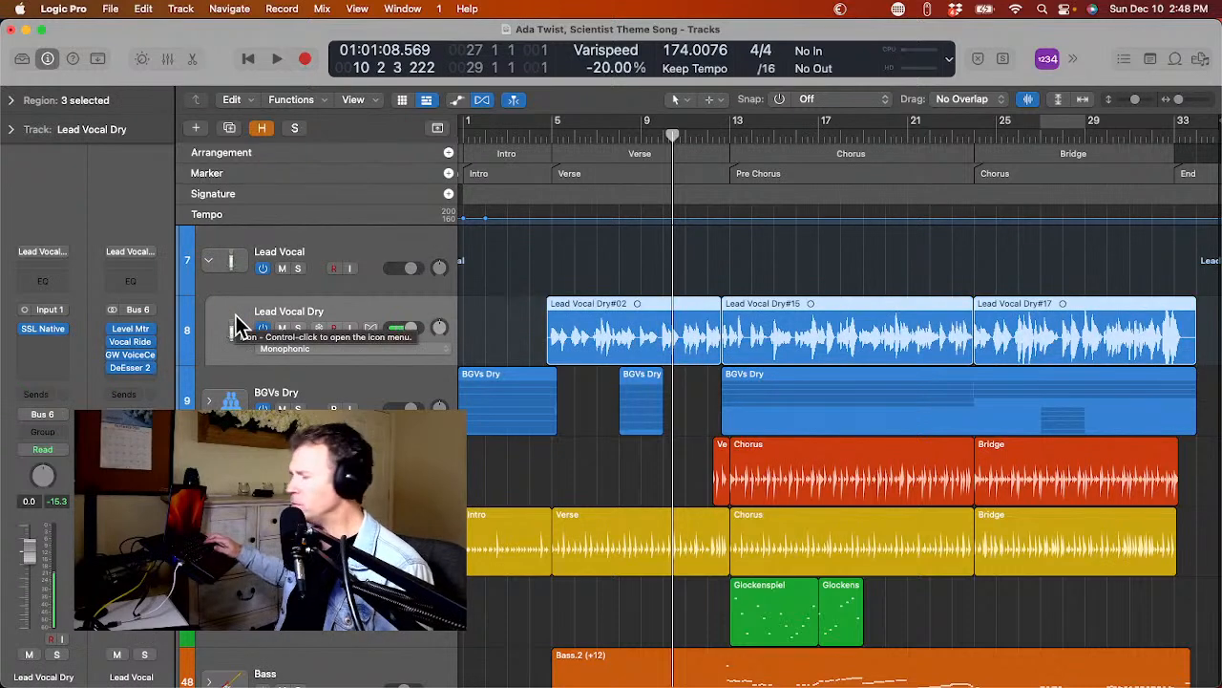
key(super+d)
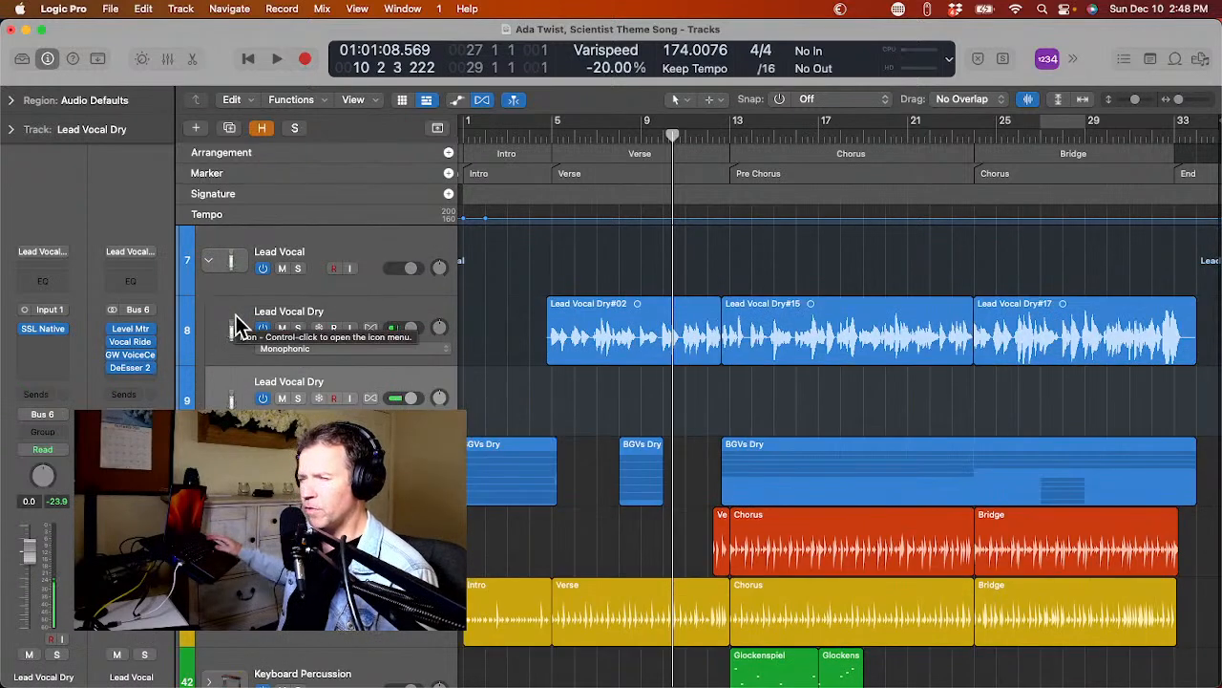
click(236, 315)
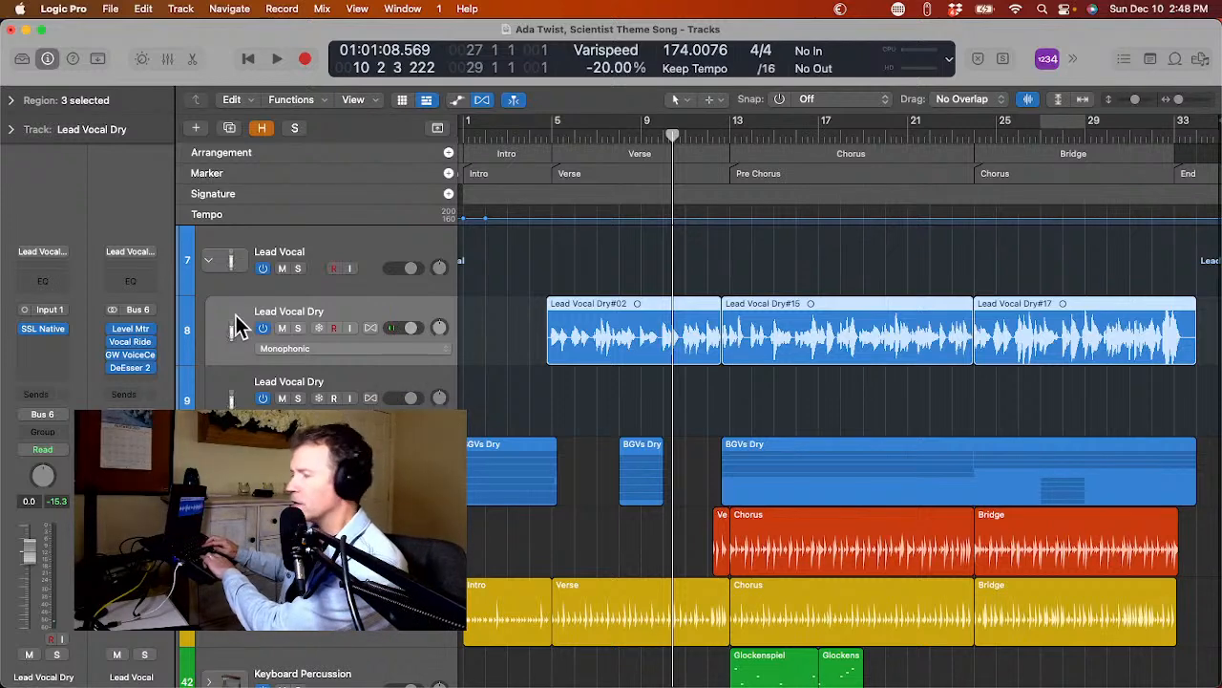
Mute and hide the original Lead Vocal Dry track that holds the regions, and collapse the Lead Vocal stack.
click(216, 384)
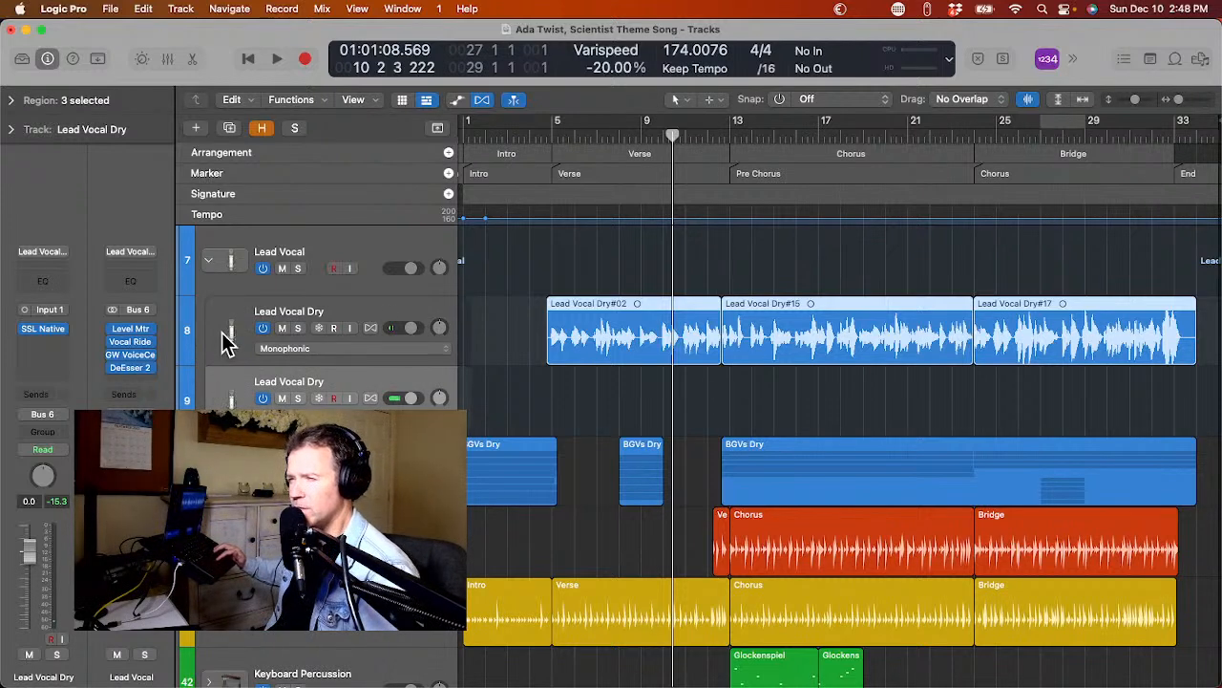
click(226, 341)
click(282, 328)
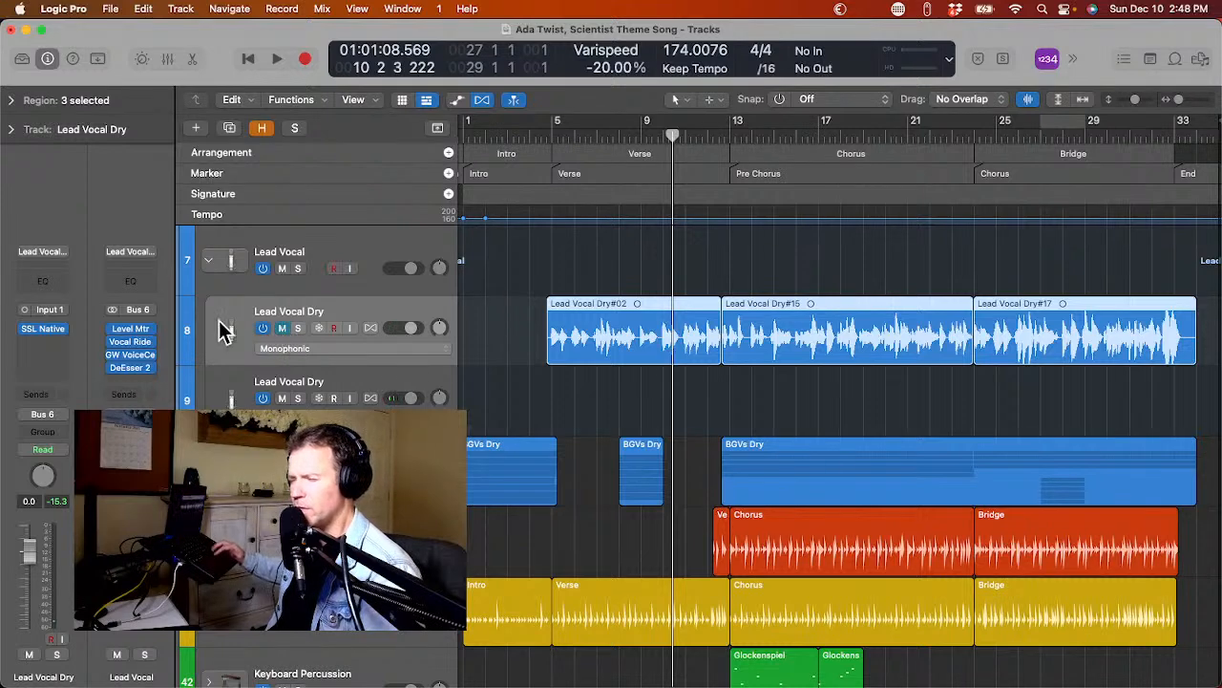
key(h)
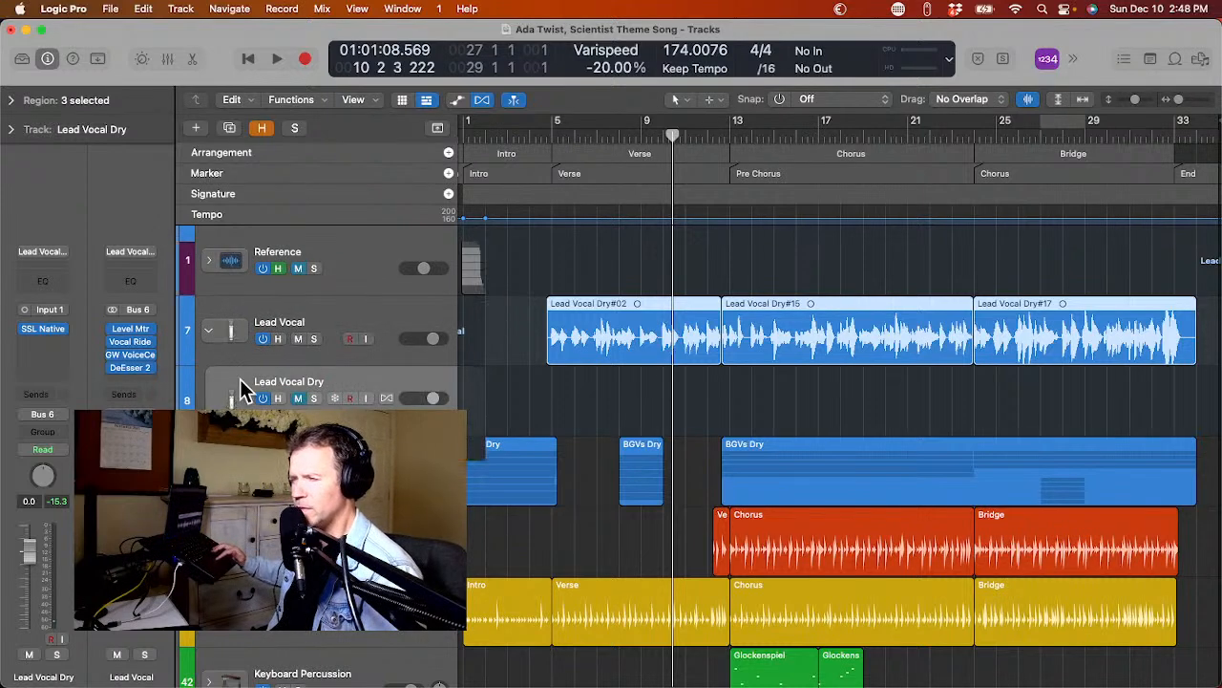
click(209, 330)
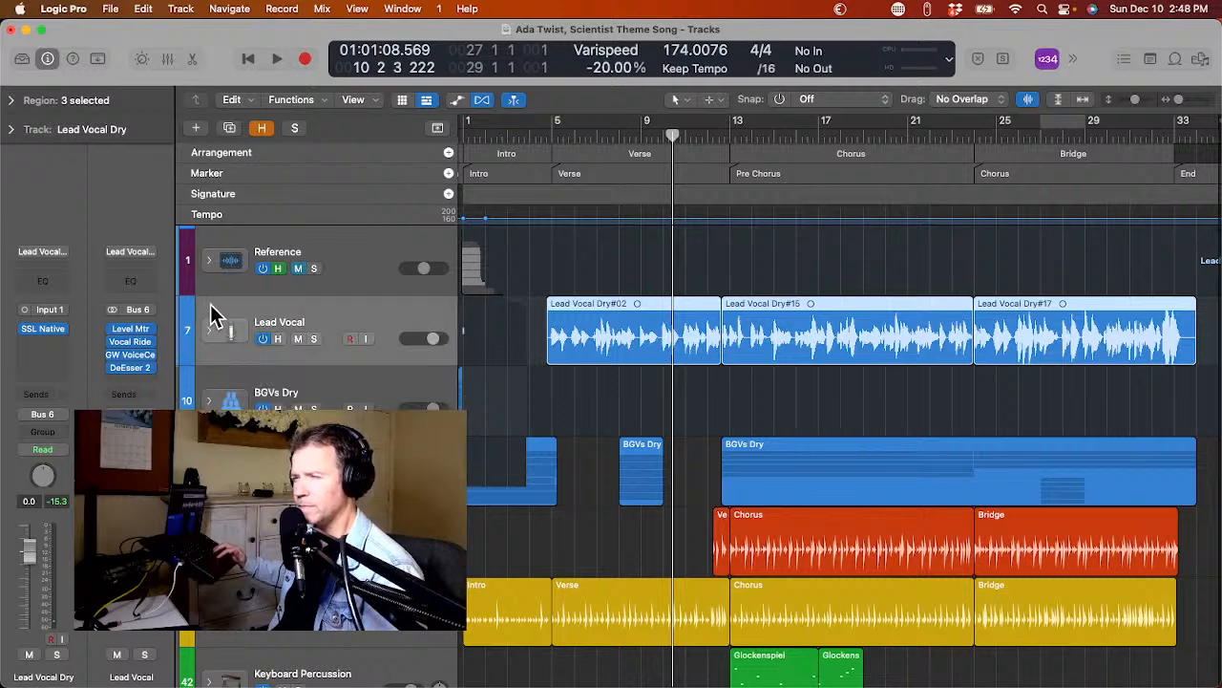
Expand the BGVs Dry stack and select its BGV 1L track.
click(209, 401)
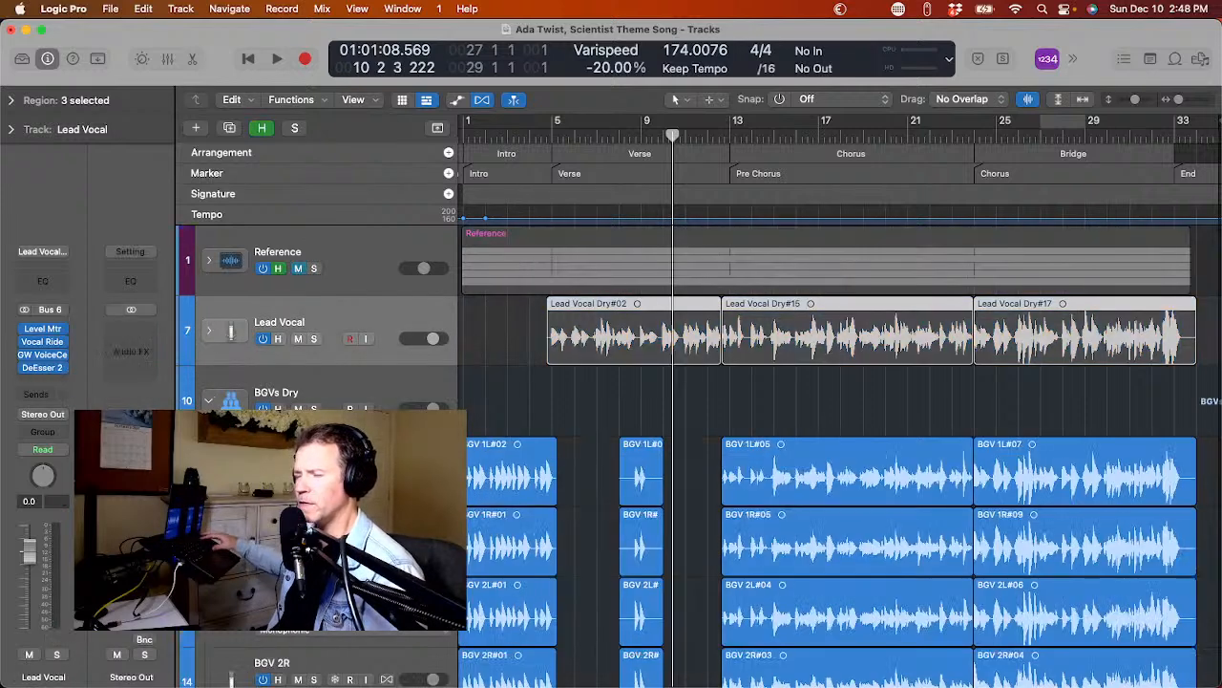
scroll(212, 420, down, 1)
click(231, 401)
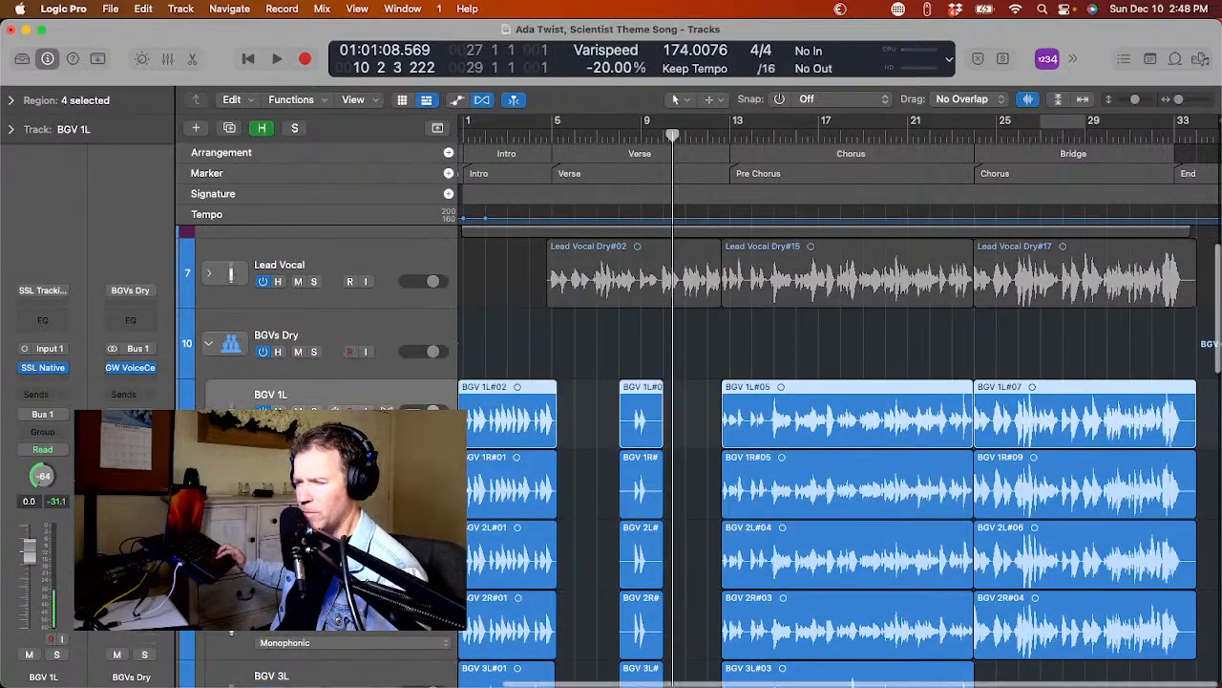
Look through the background vocal tracks and their regions inside the BGVs Dry stack.
scroll(230, 347, down, 1)
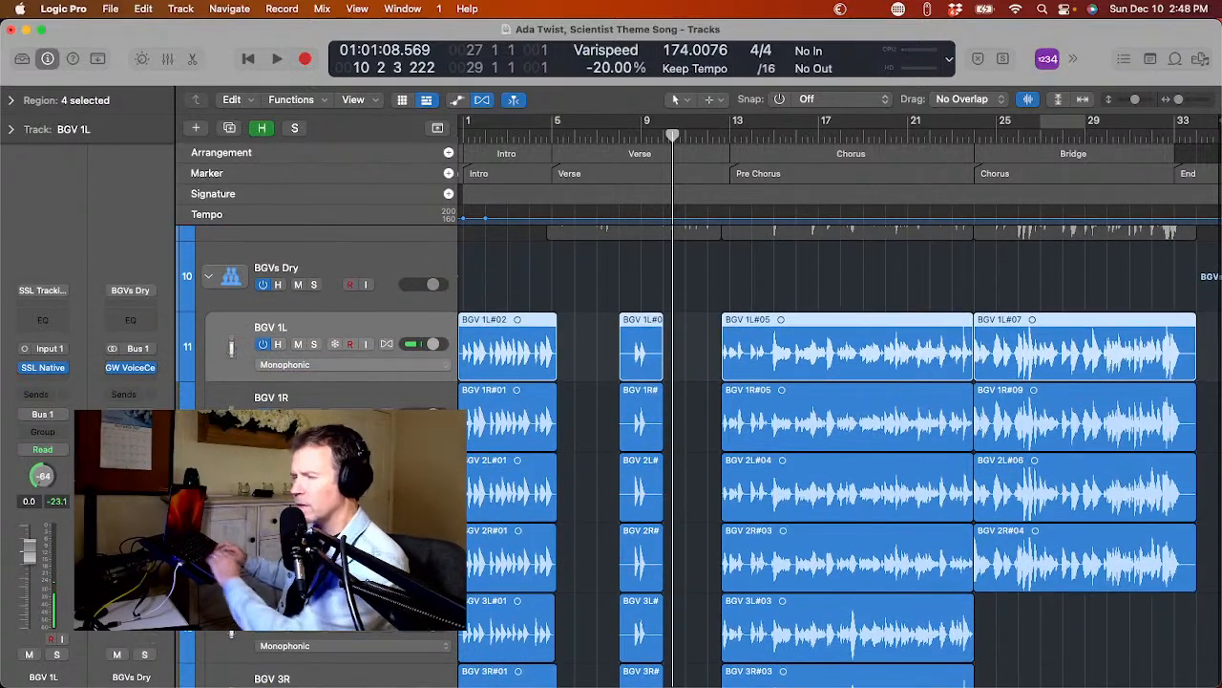
scroll(230, 382, down, 2)
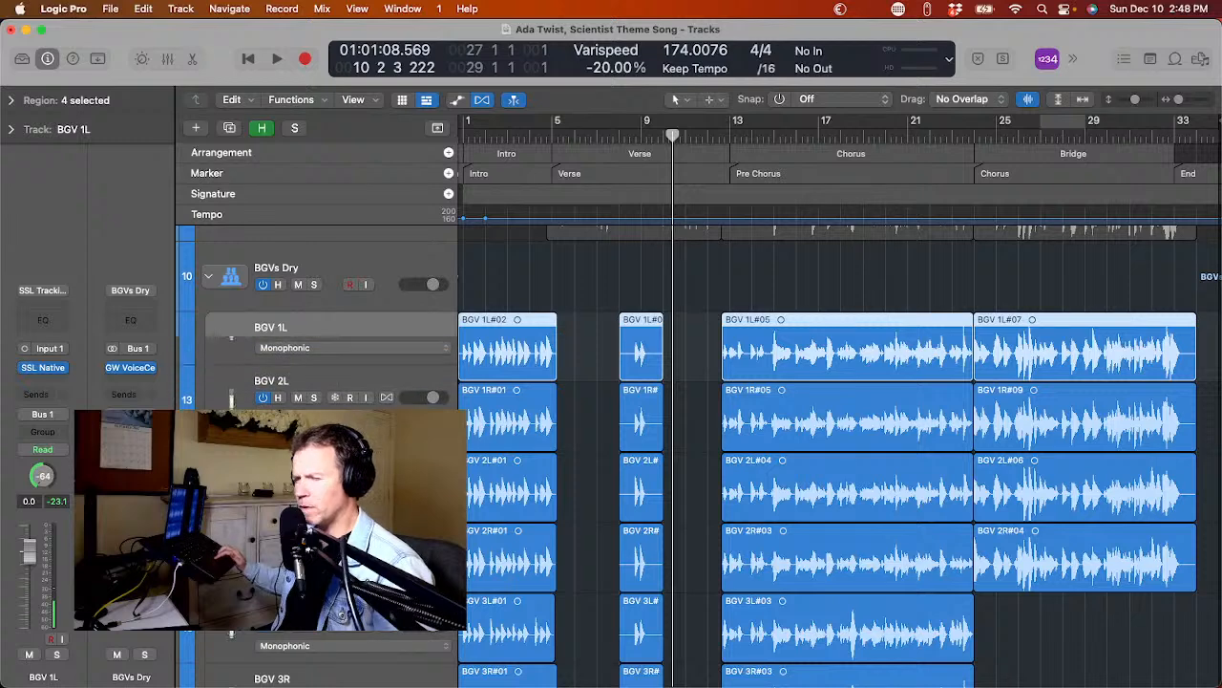
scroll(230, 382, down, 4)
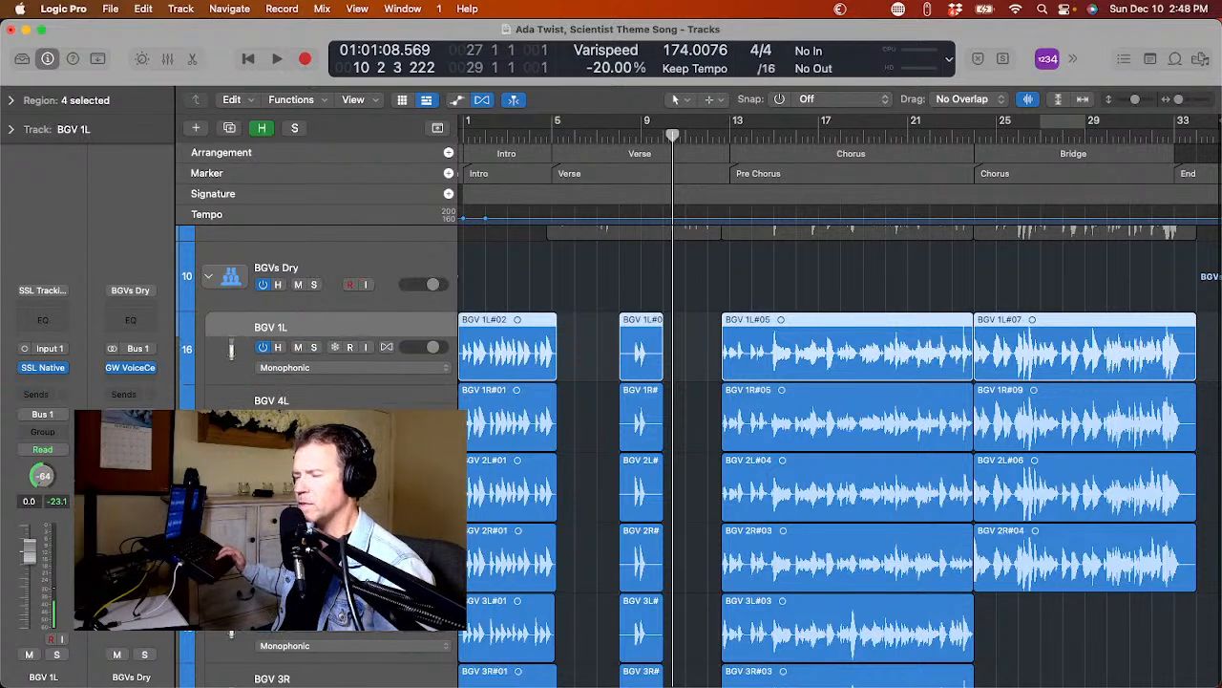
scroll(840, 449, down, 5)
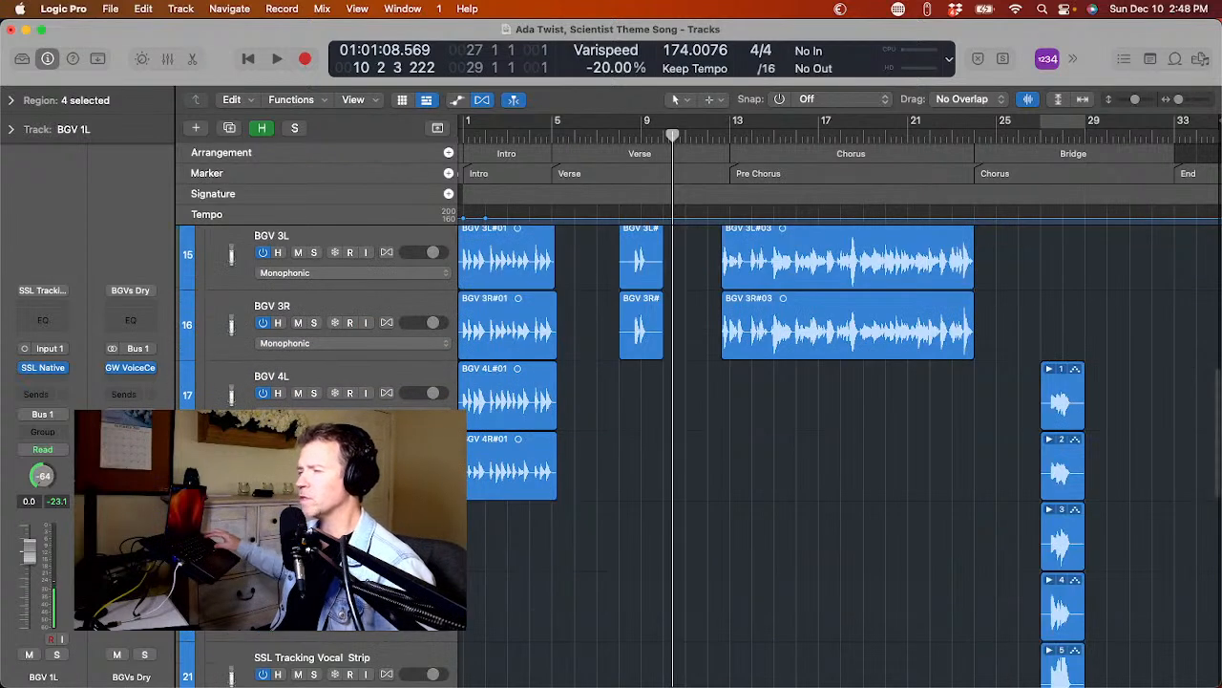
scroll(841, 449, up, 2)
scroll(697, 457, up, 5)
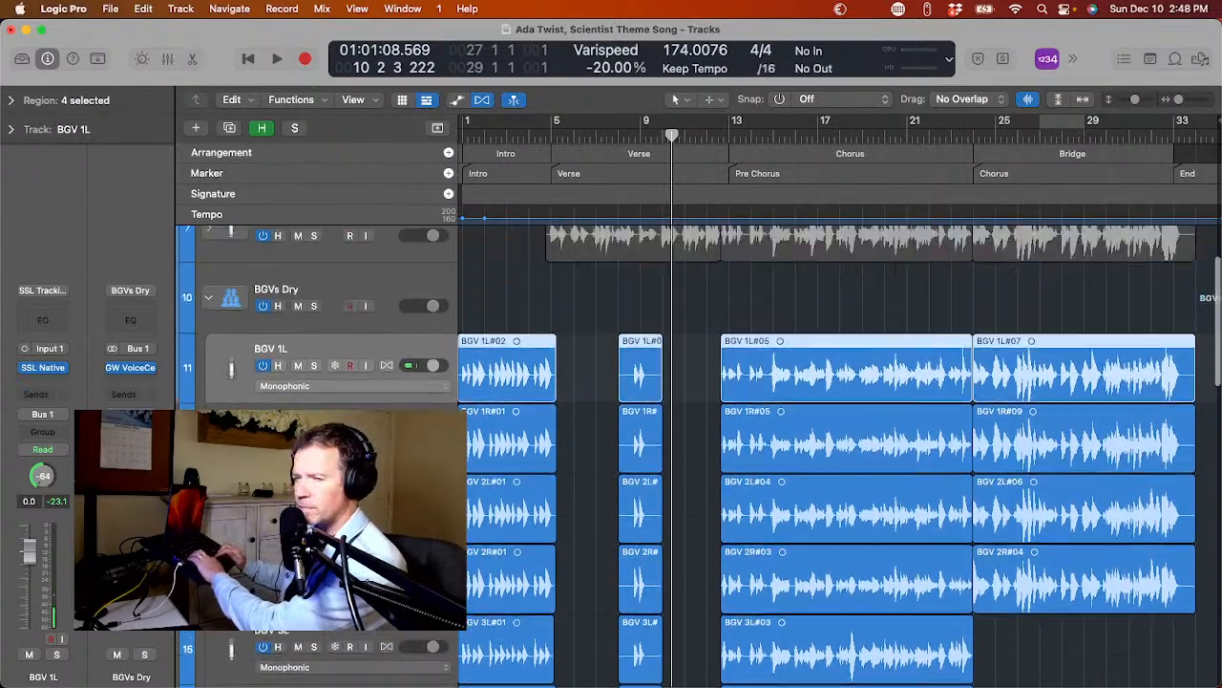
scroll(840, 457, down, 6)
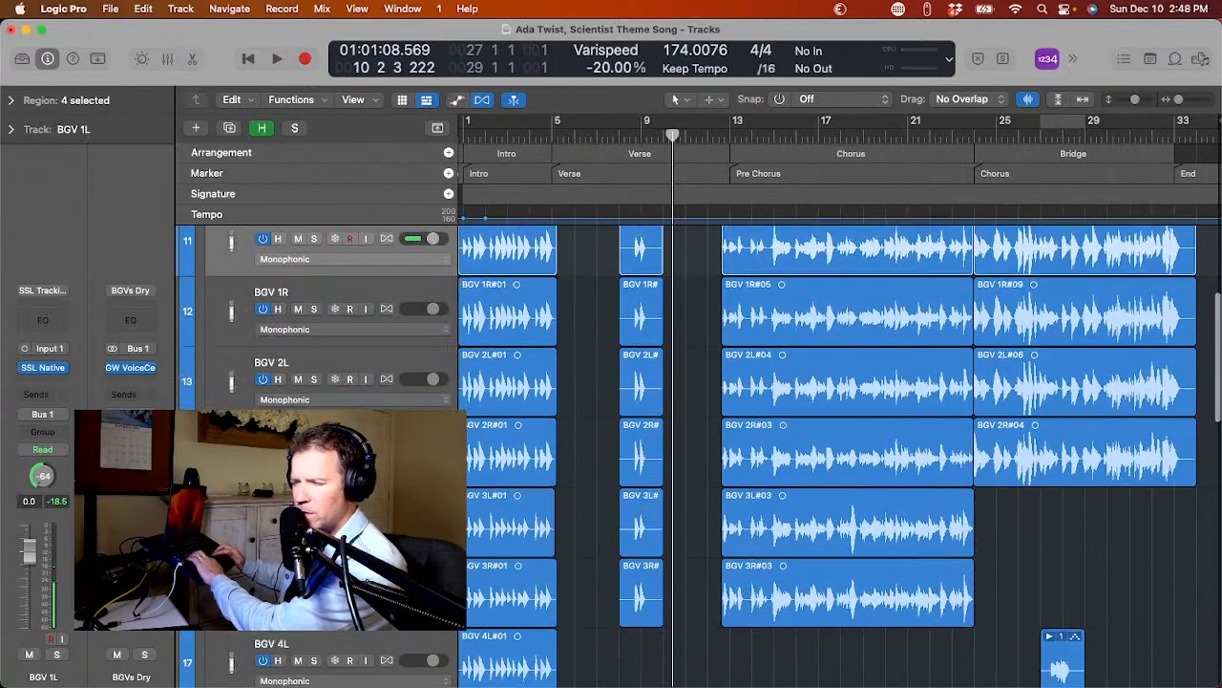
scroll(841, 457, down, 3)
scroll(840, 456, up, 7)
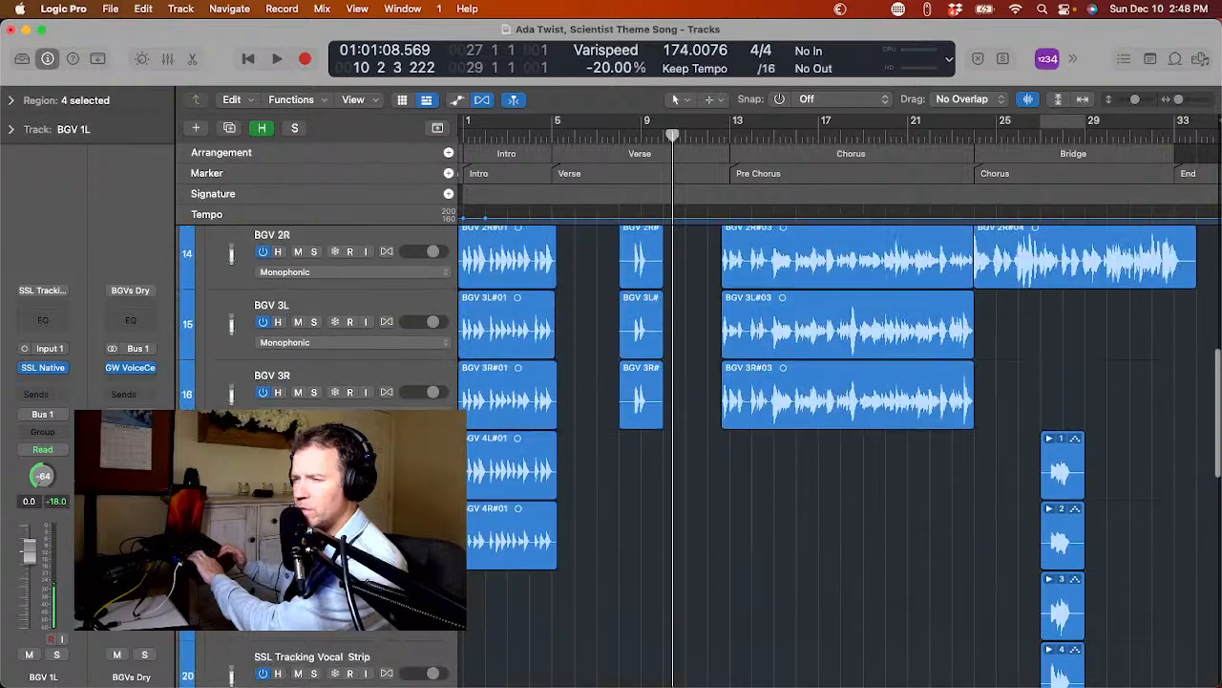
scroll(1050, 649, up, 1)
scroll(1051, 650, down, 2)
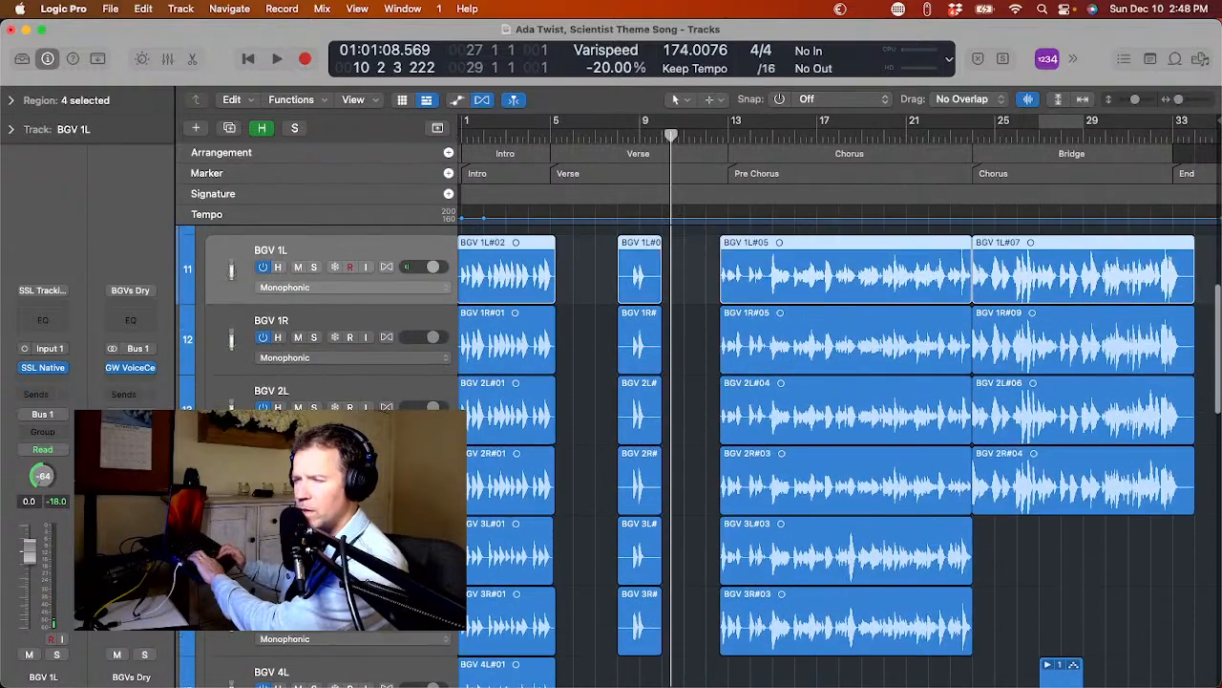
scroll(214, 372, up, 1)
Add a new track with duplicate settings directly below each of BGV 1L and BGV 1R in the BGVs Dry stack.
click(220, 357)
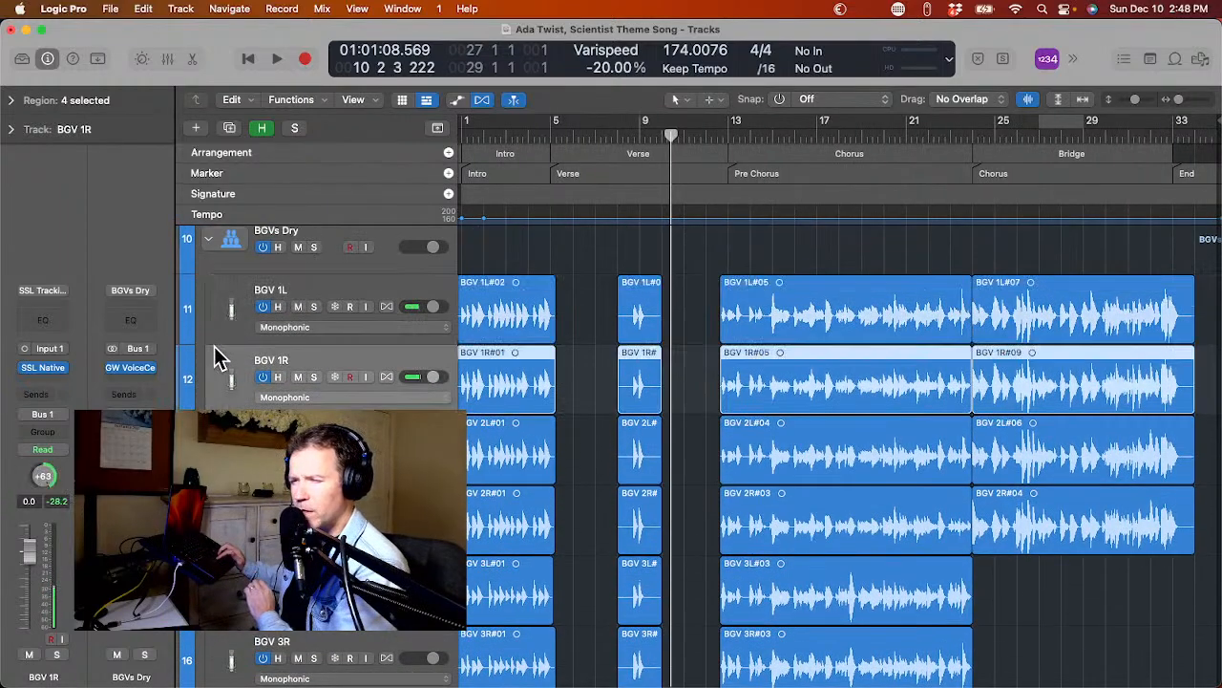
click(220, 323)
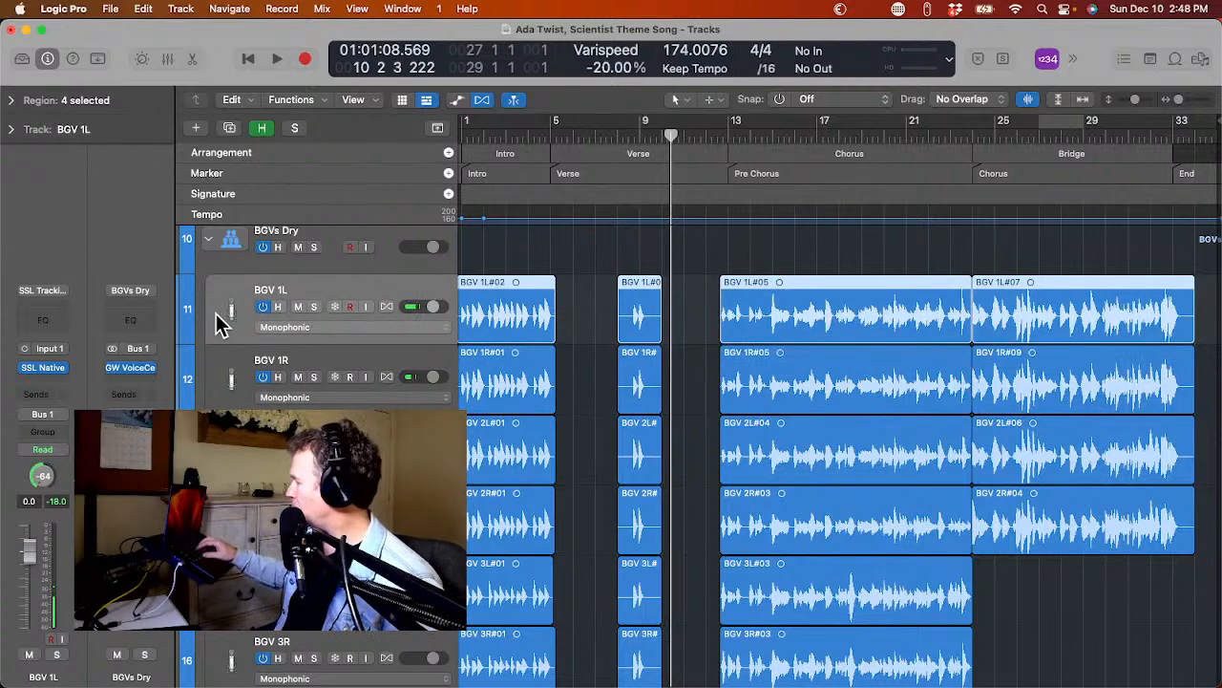
key(super+d)
key(Down)
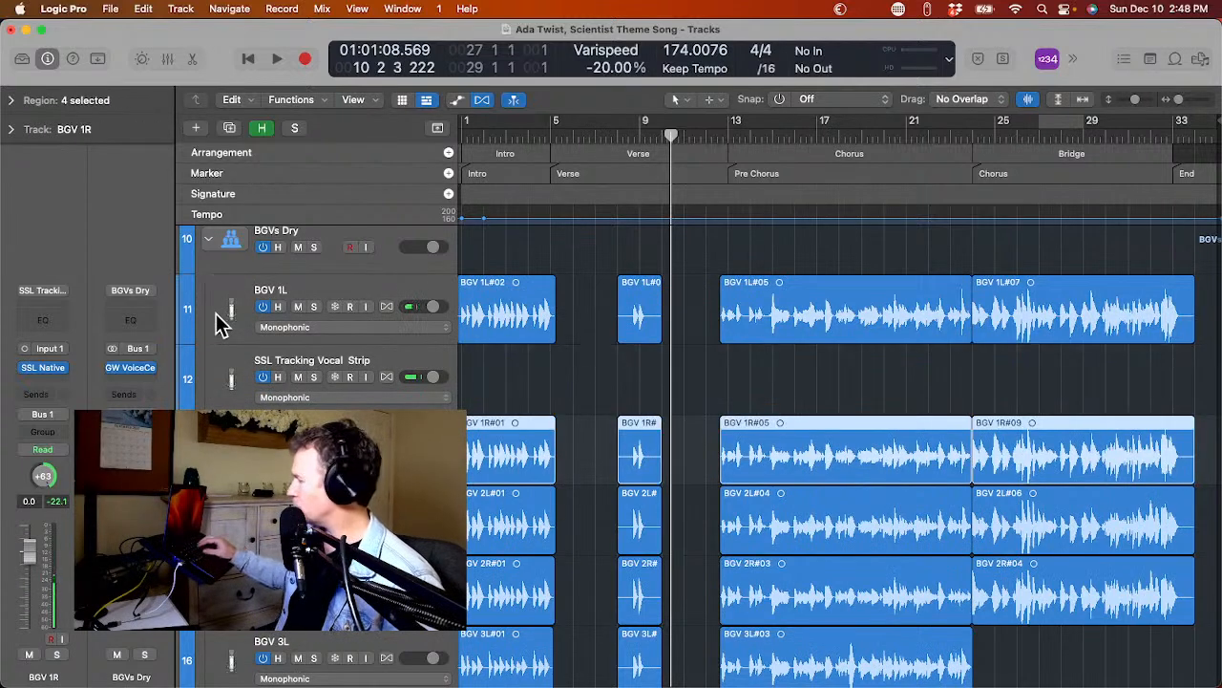
key(super+d)
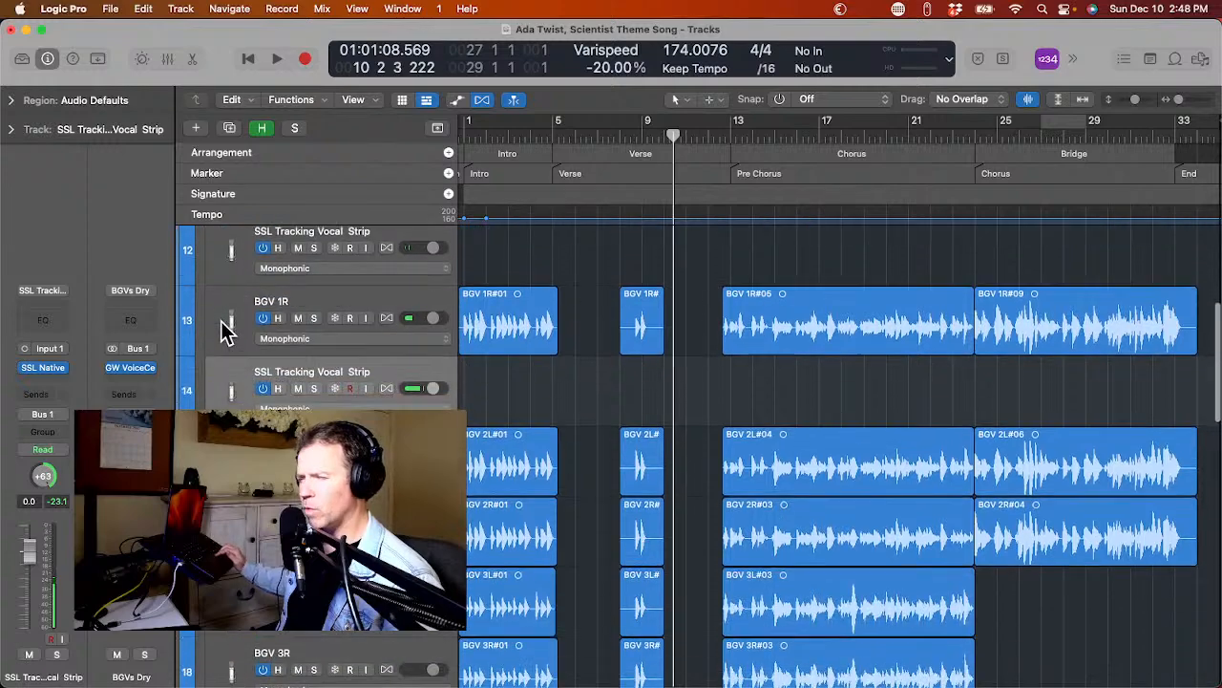
Add an empty track with duplicate settings directly below each of BGV 2L and BGV 2R.
key(Down)
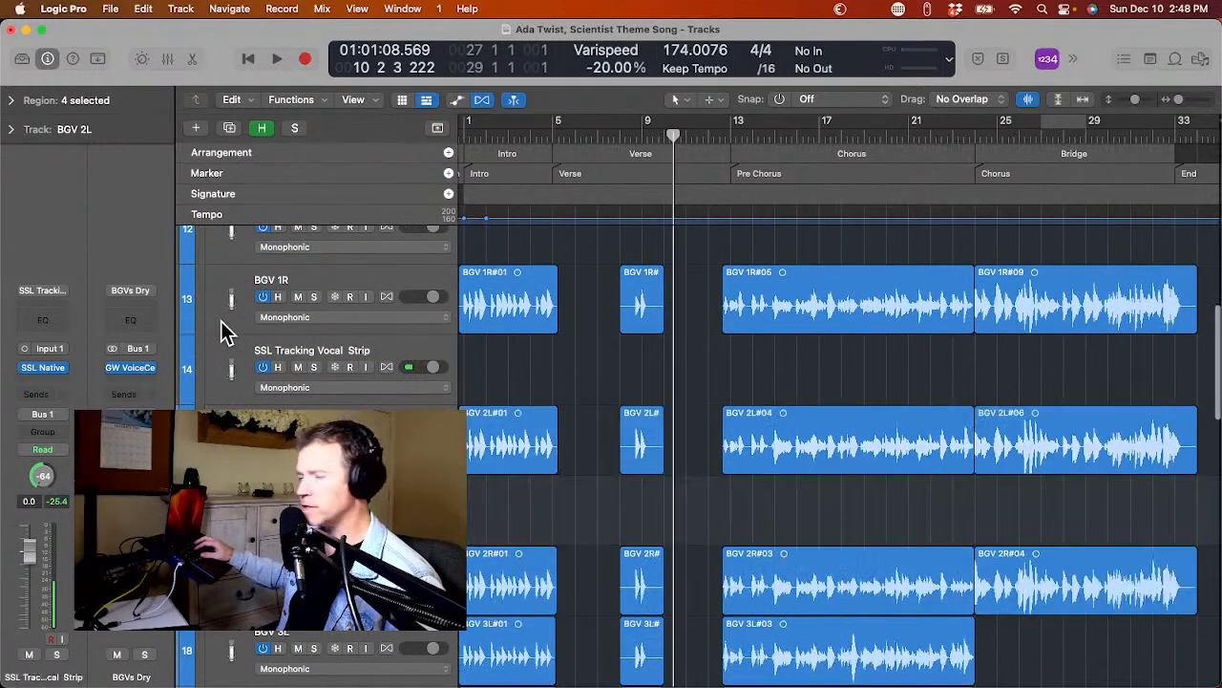
key(super+d)
key(Down)
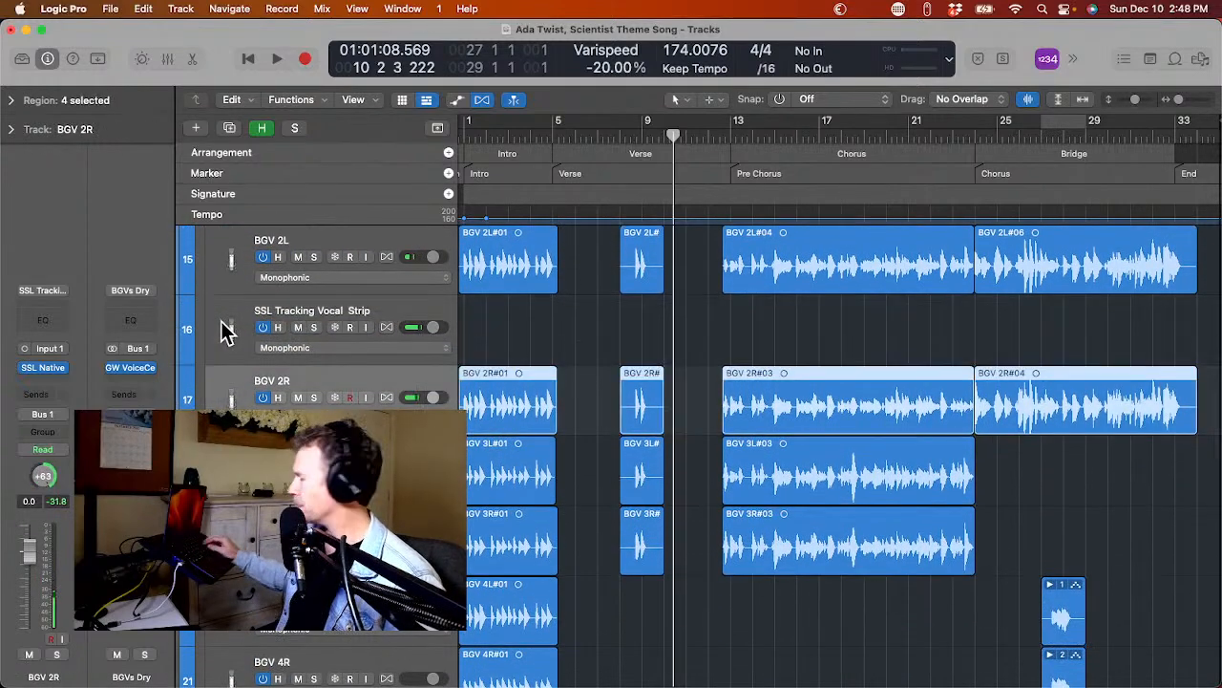
key(super+d)
Add an empty track with duplicate settings directly below each of BGV 3L and BGV 3R.
key(Down)
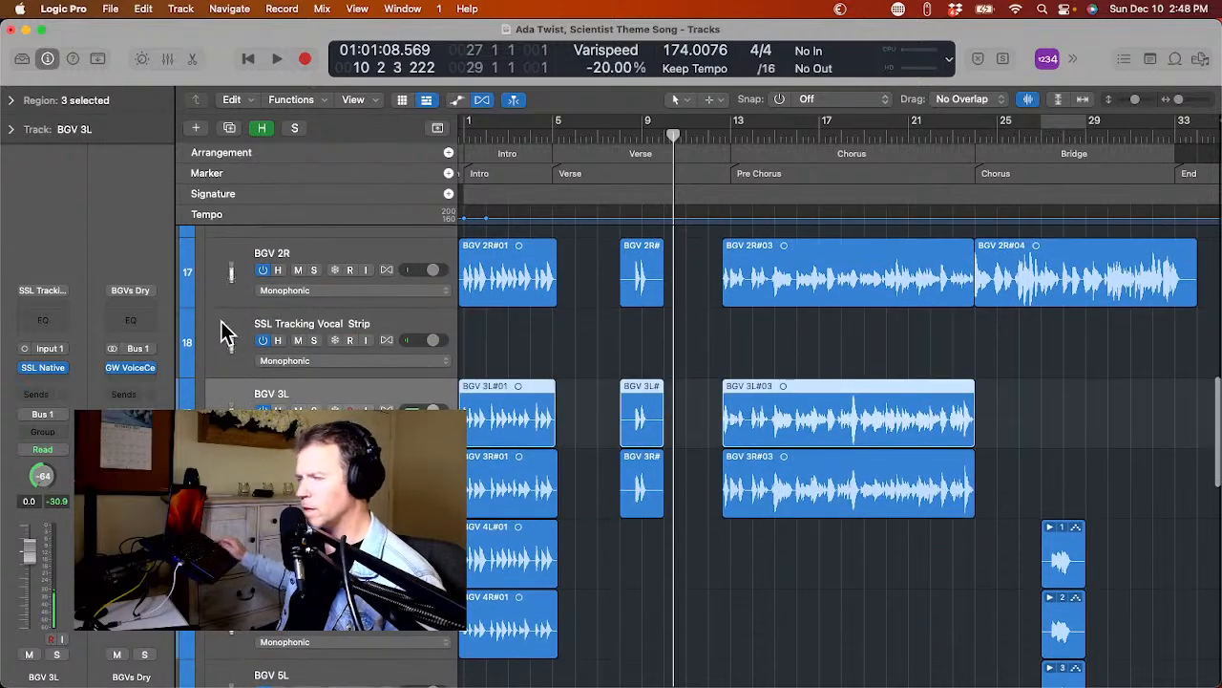
key(super+d)
key(Down)
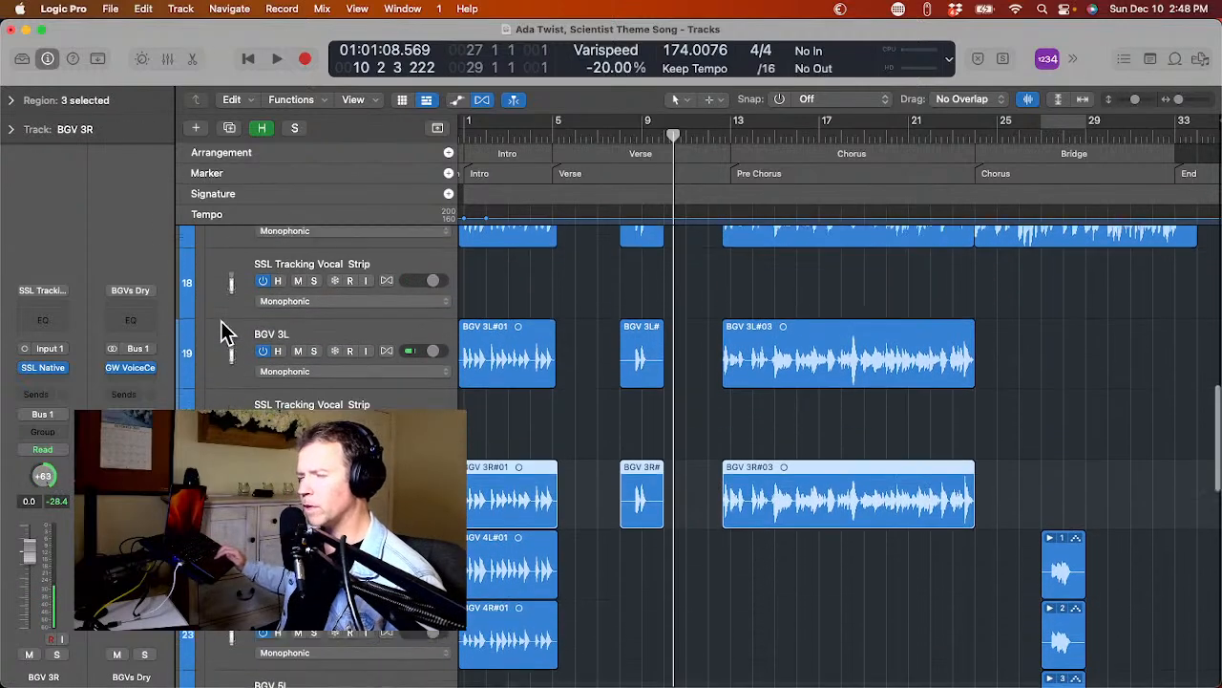
key(super+d)
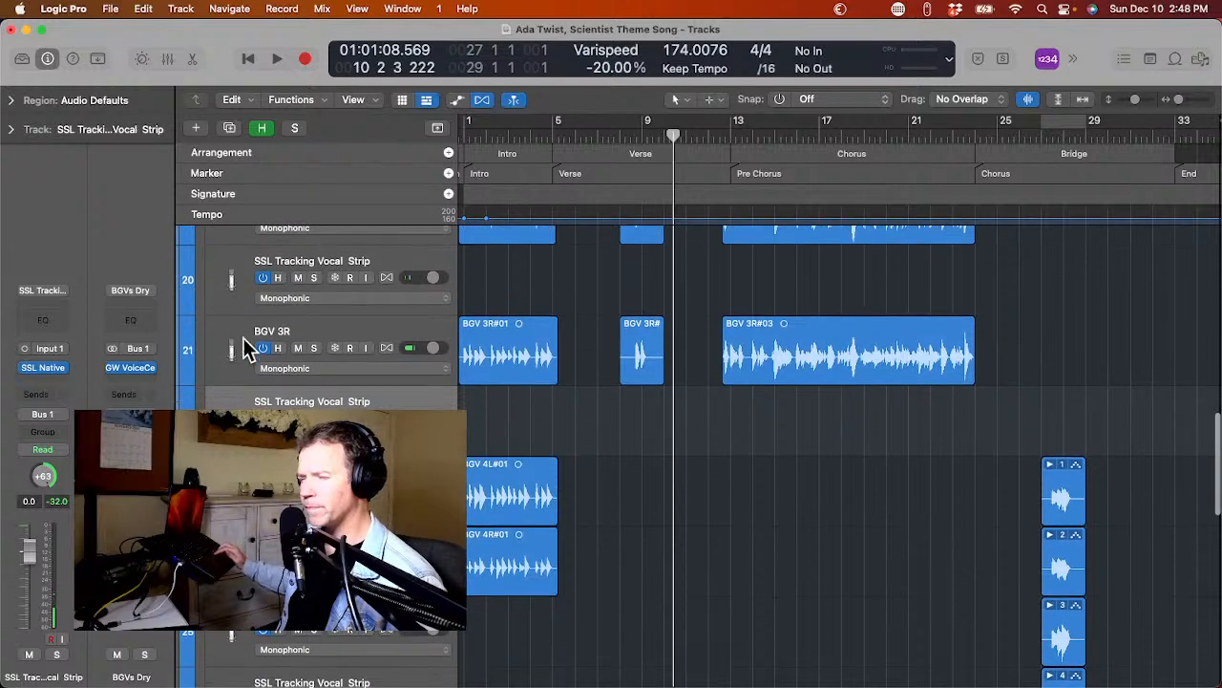
Add an empty track with duplicate settings directly below each of BGV 4L and BGV 4R.
key(Down)
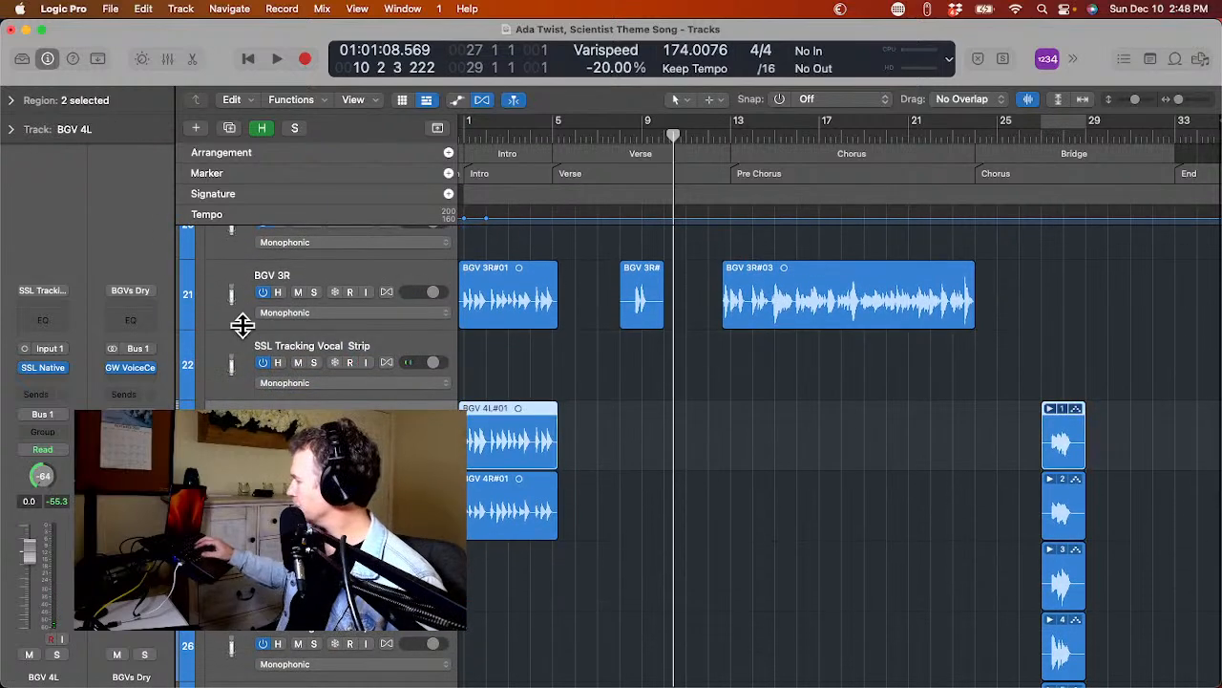
key(super+d)
key(Down)
key(super+d)
Add duplicate-settings tracks below BGV 5L and below the original SSL Tracking Vocal Strip track holding bridge region 4.
scroll(294, 363, down, 4)
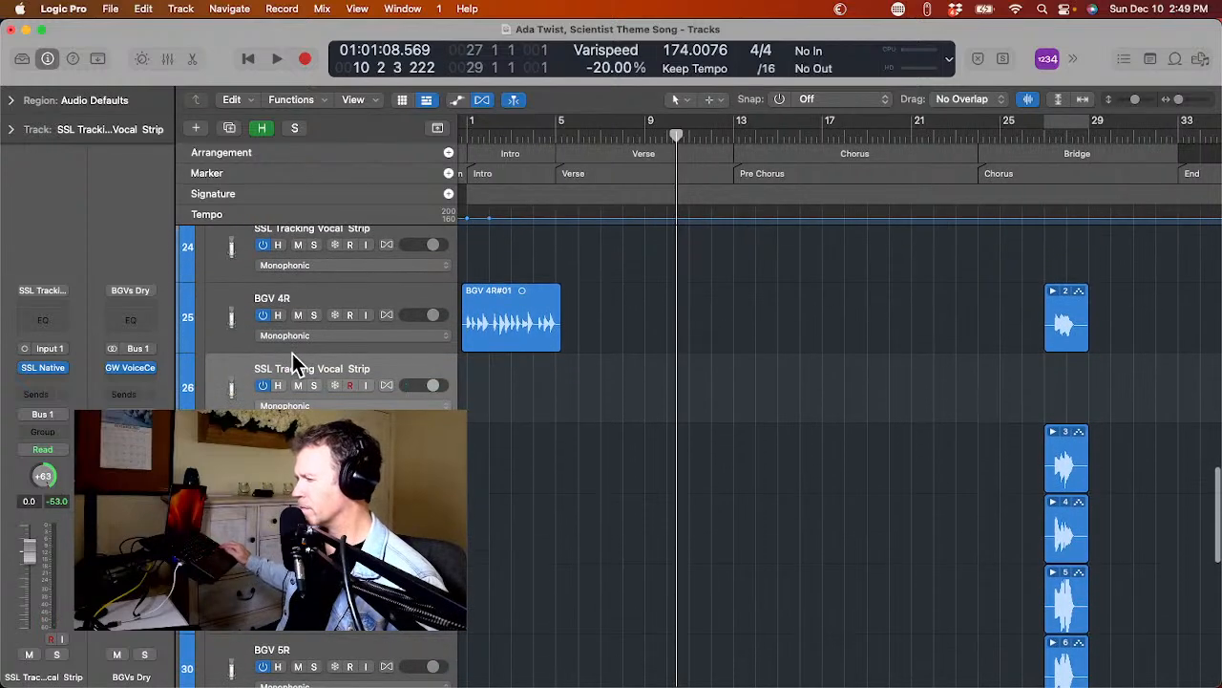
key(Down)
key(super+d)
scroll(294, 363, down, 3)
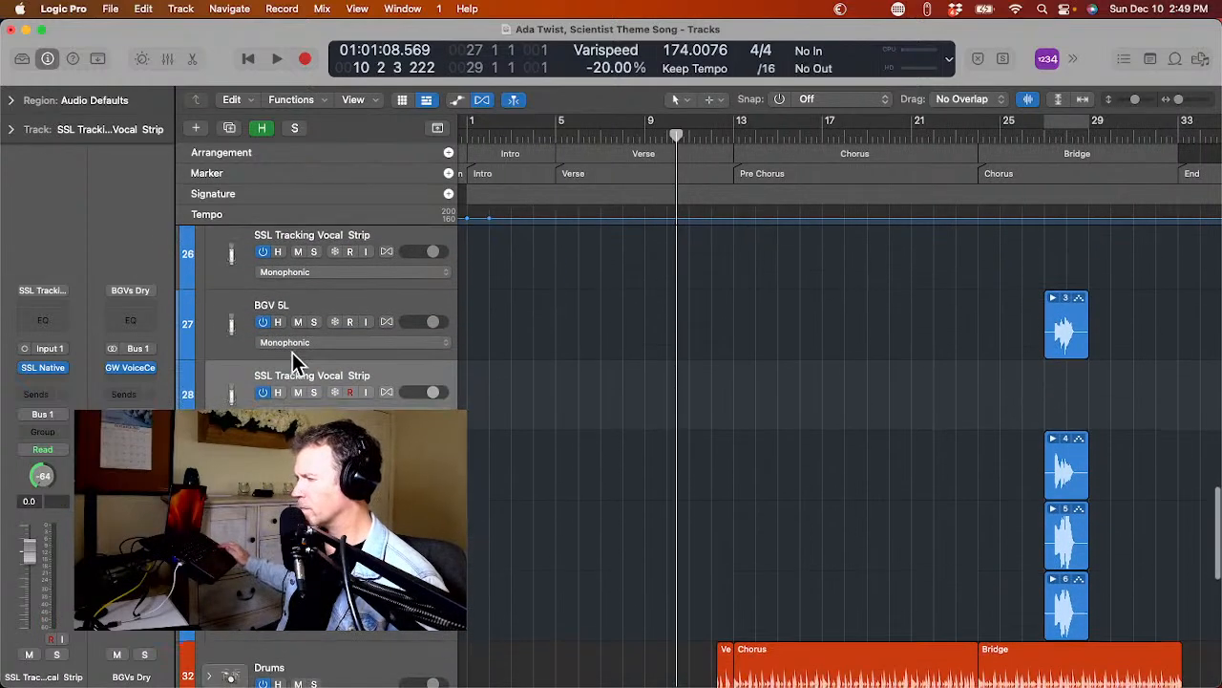
key(Down)
key(super+d)
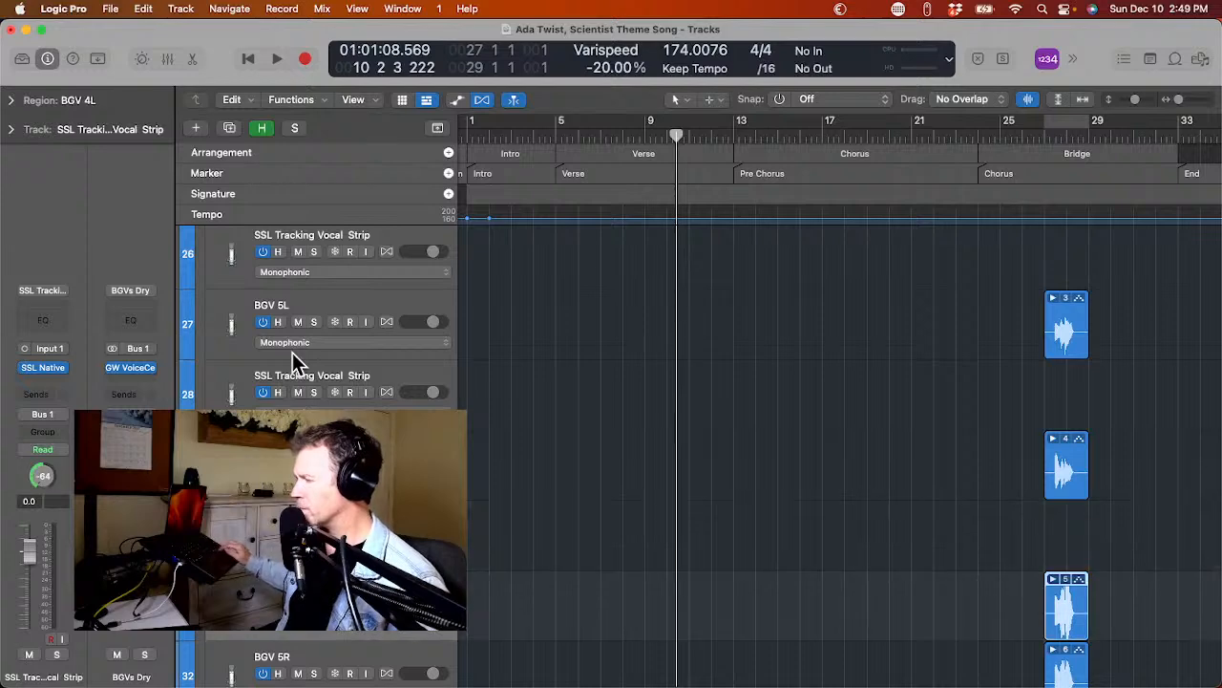
Add duplicate-settings tracks below the original SSL Tracking Vocal Strip track holding bridge region 5 and below BGV 5R.
scroll(294, 363, down, 2)
key(super+d)
key(Down)
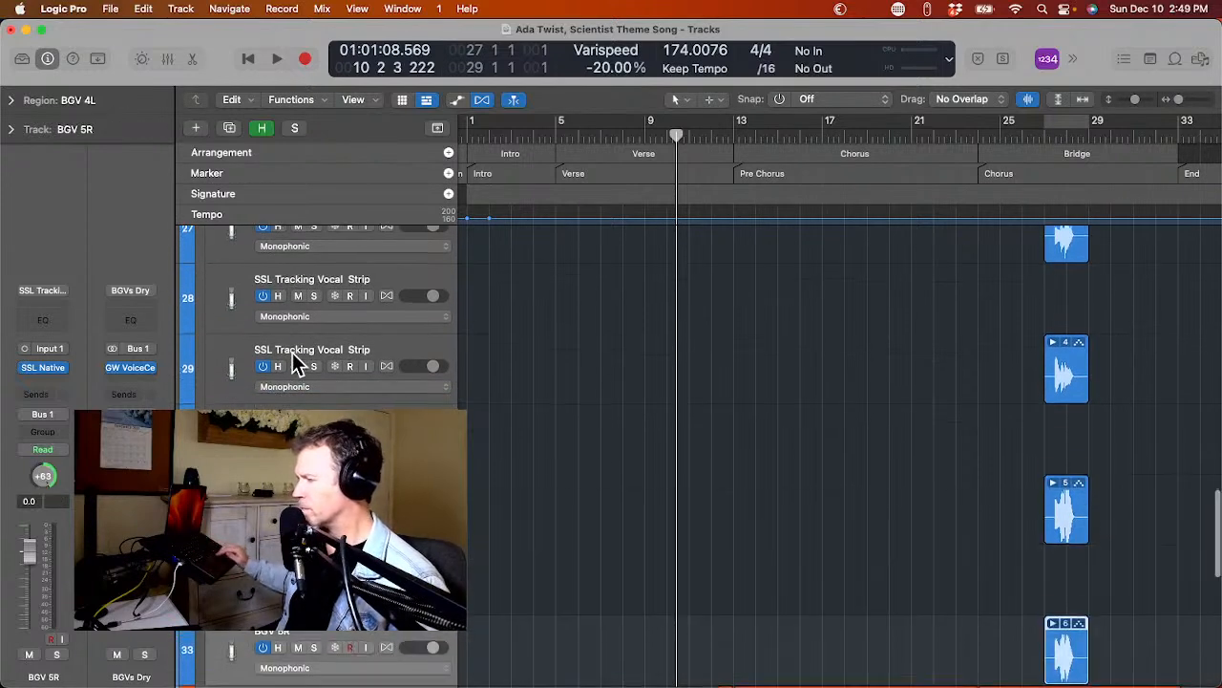
scroll(292, 352, down, 2)
key(super+d)
scroll(292, 352, down, 2)
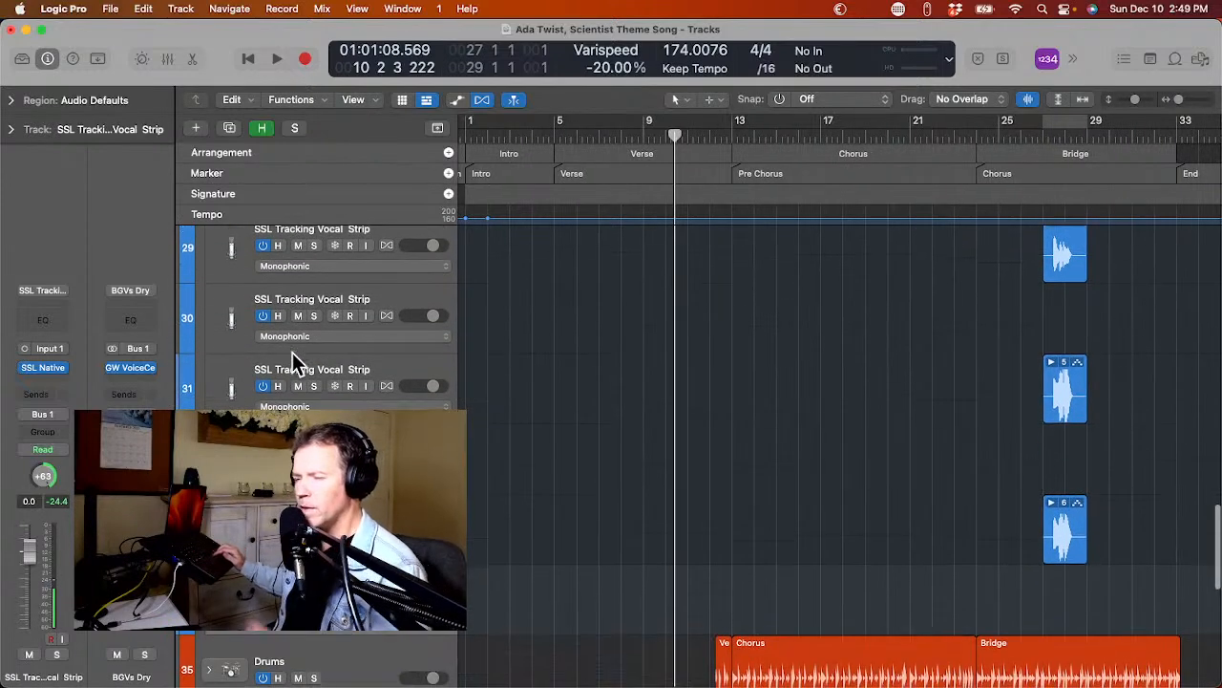
Select BGV 5R together with the two original SSL Tracking Vocal Strip tracks holding bridge regions 5 and 4.
key(Up)
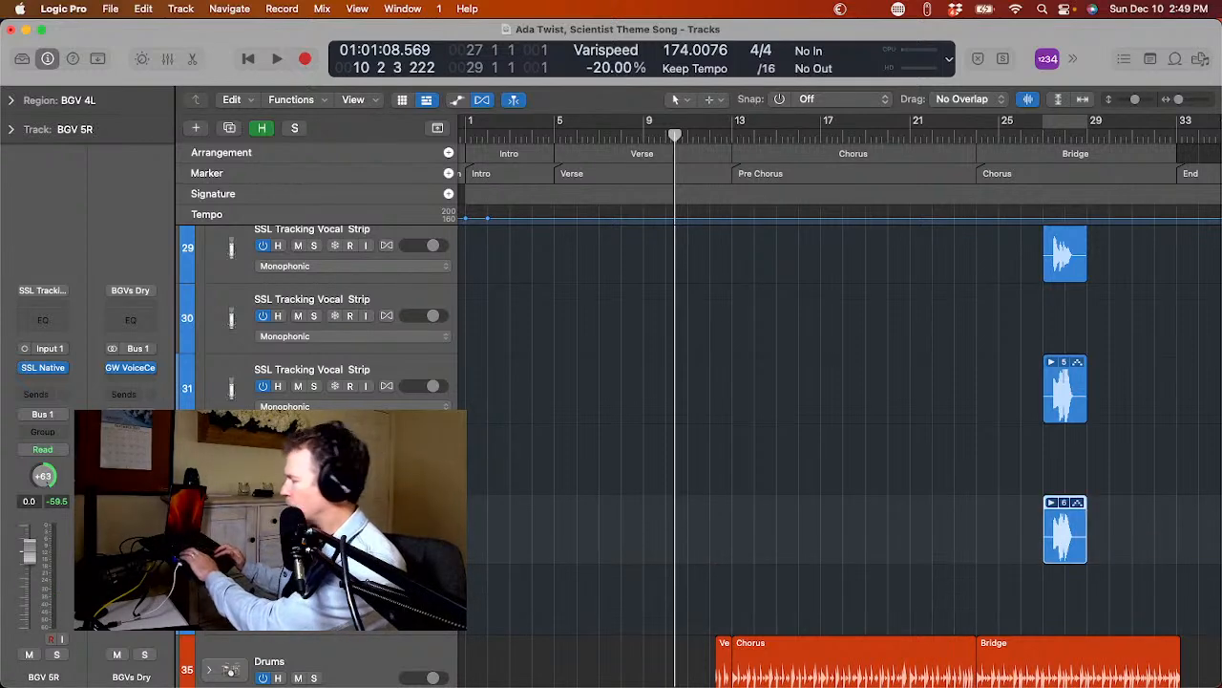
scroll(840, 449, up, 1)
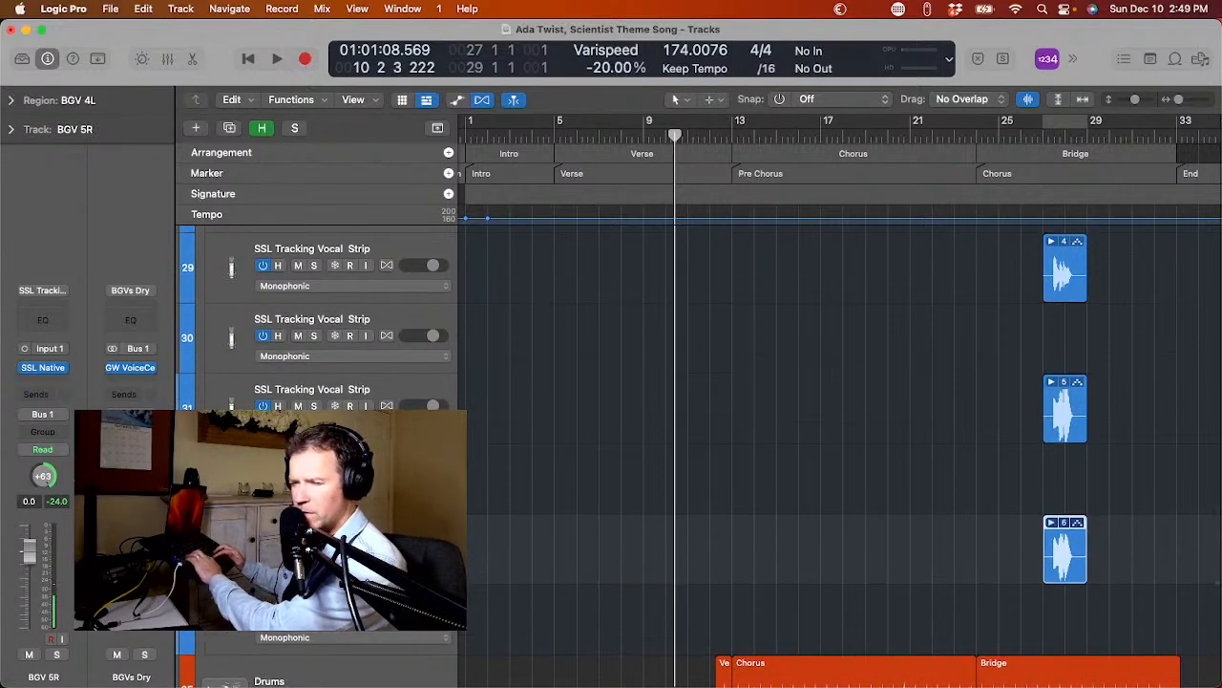
shift+click(1065, 413)
scroll(1065, 412, up, 4)
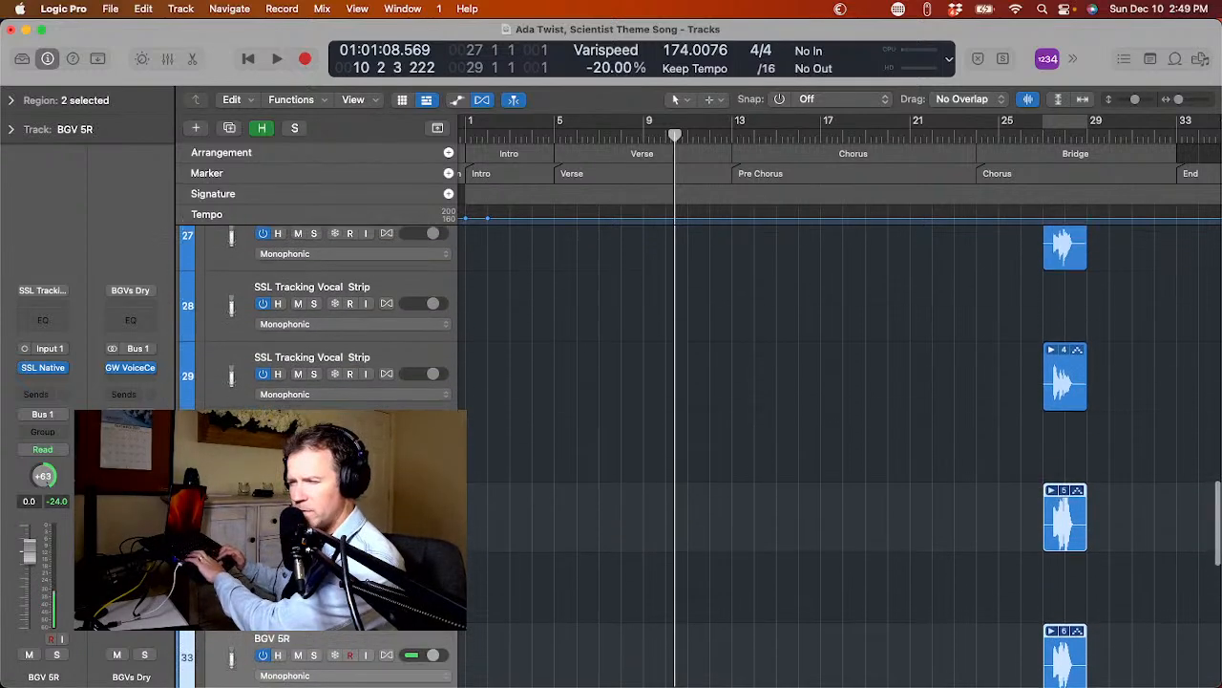
shift+click(230, 373)
scroll(230, 374, up, 5)
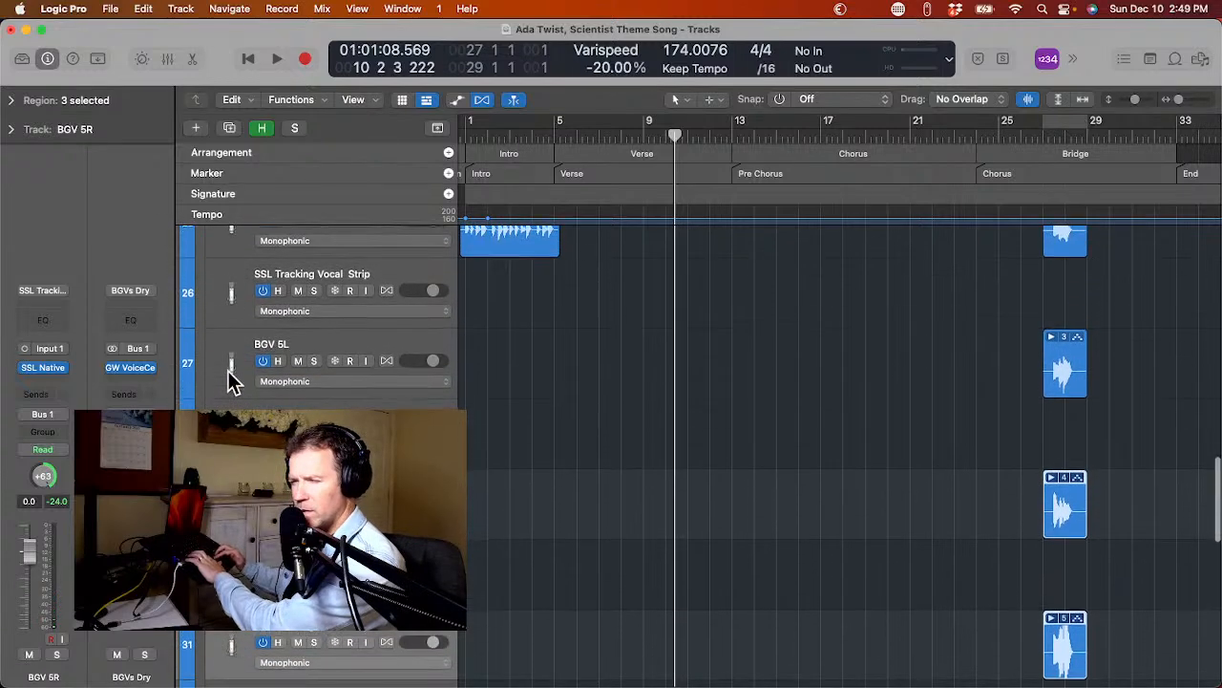
Add the original BGV 5L, BGV 4R and BGV 4L tracks to the current track selection.
shift+click(230, 374)
scroll(231, 379, down, 3)
scroll(230, 379, up, 7)
shift+click(230, 379)
scroll(230, 379, down, 3)
scroll(230, 377, up, 4)
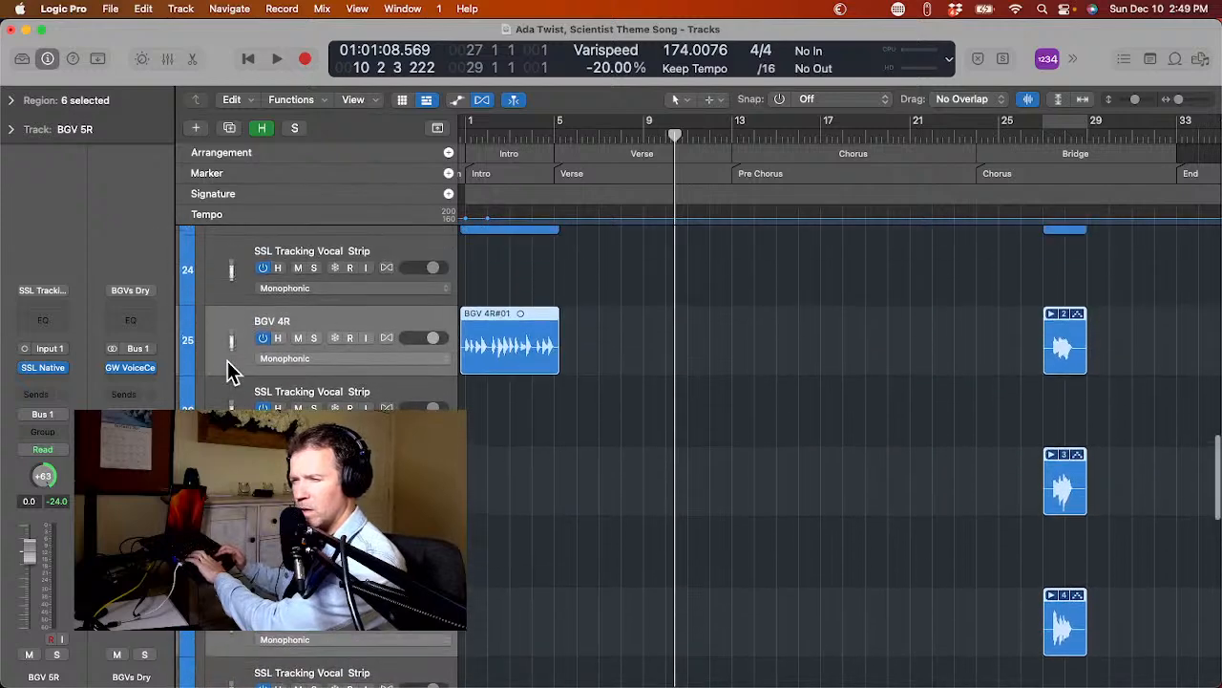
scroll(227, 362, up, 5)
shift+click(223, 308)
scroll(224, 307, up, 8)
Extend the track selection with the original BGV 1L, BGV 1R, BGV 2L and BGV 2R tracks.
scroll(223, 308, up, 10)
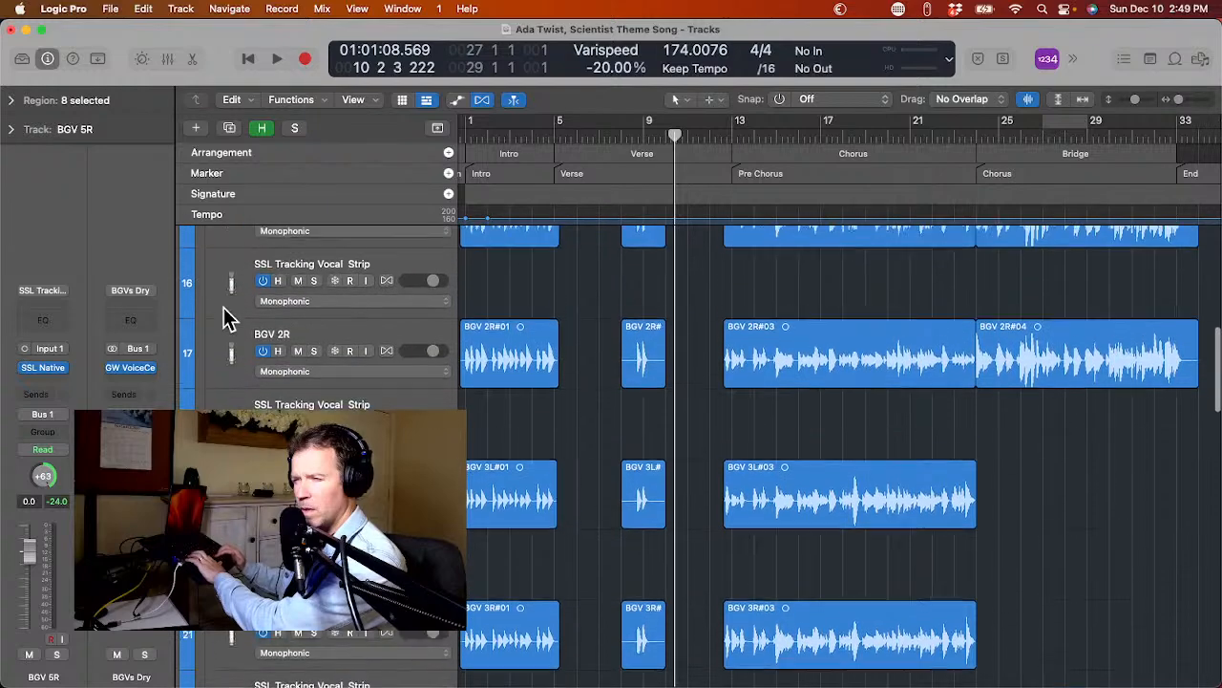
scroll(224, 315, up, 8)
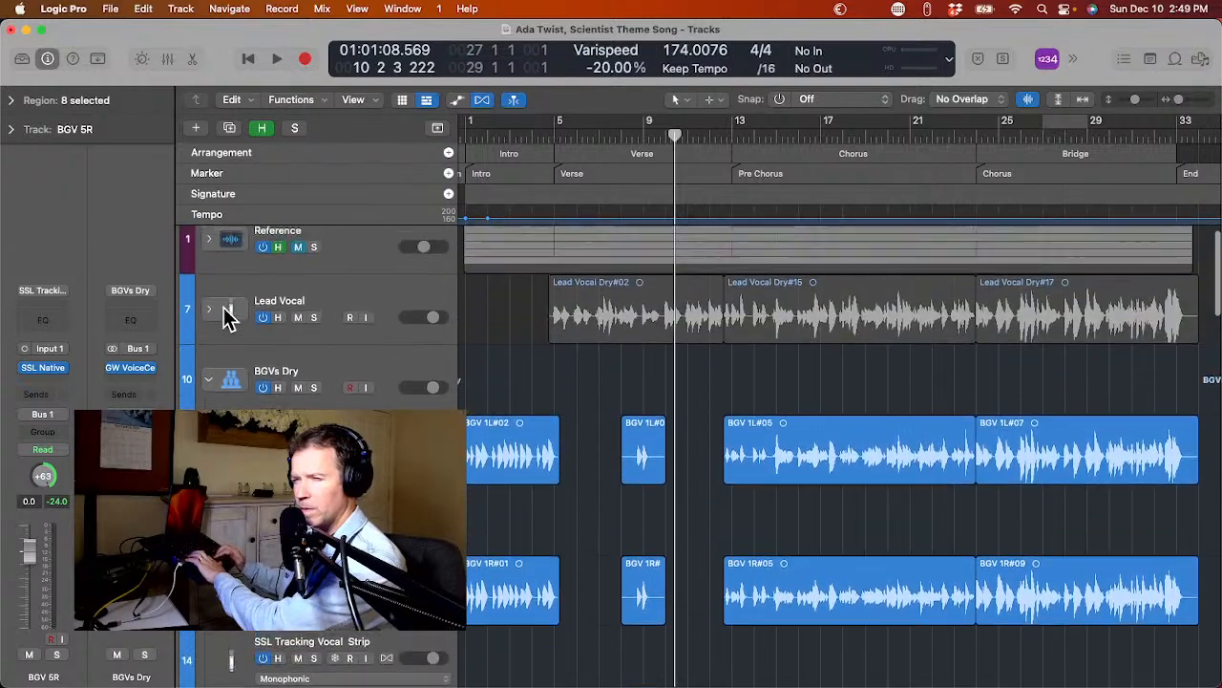
scroll(224, 335, down, 2)
shift+click(218, 398)
super+click(218, 521)
scroll(217, 521, down, 5)
super+click(218, 516)
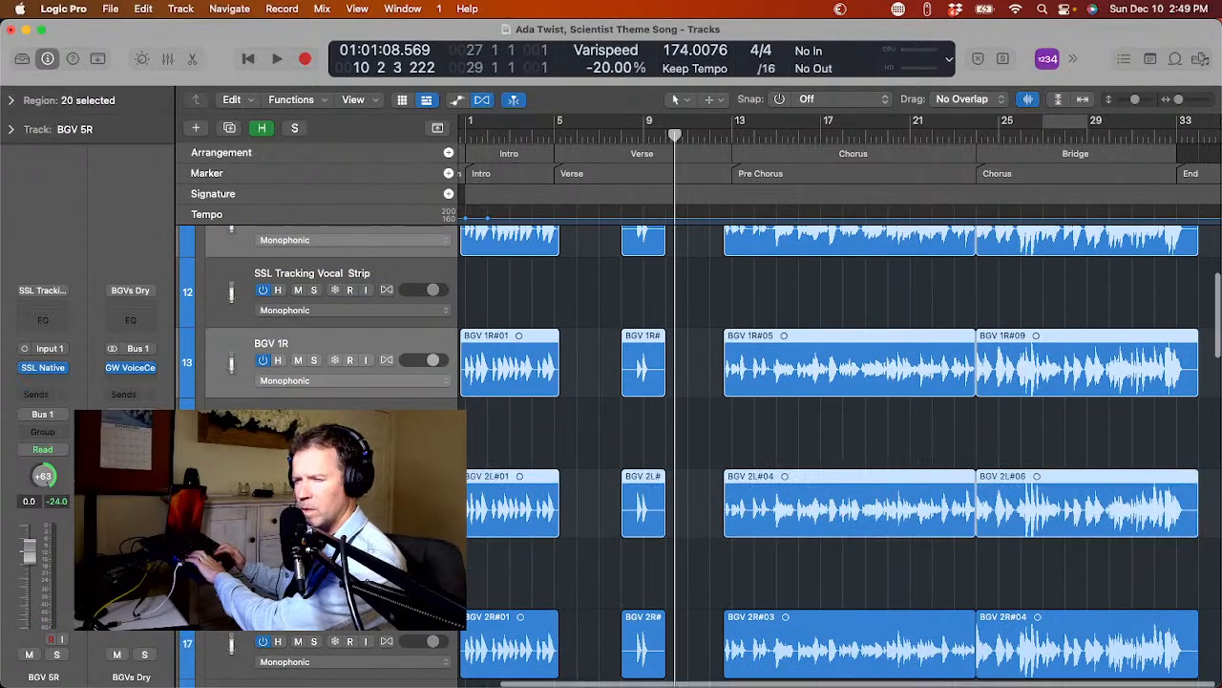
scroll(217, 515, down, 3)
super+click(218, 520)
scroll(218, 521, down, 18)
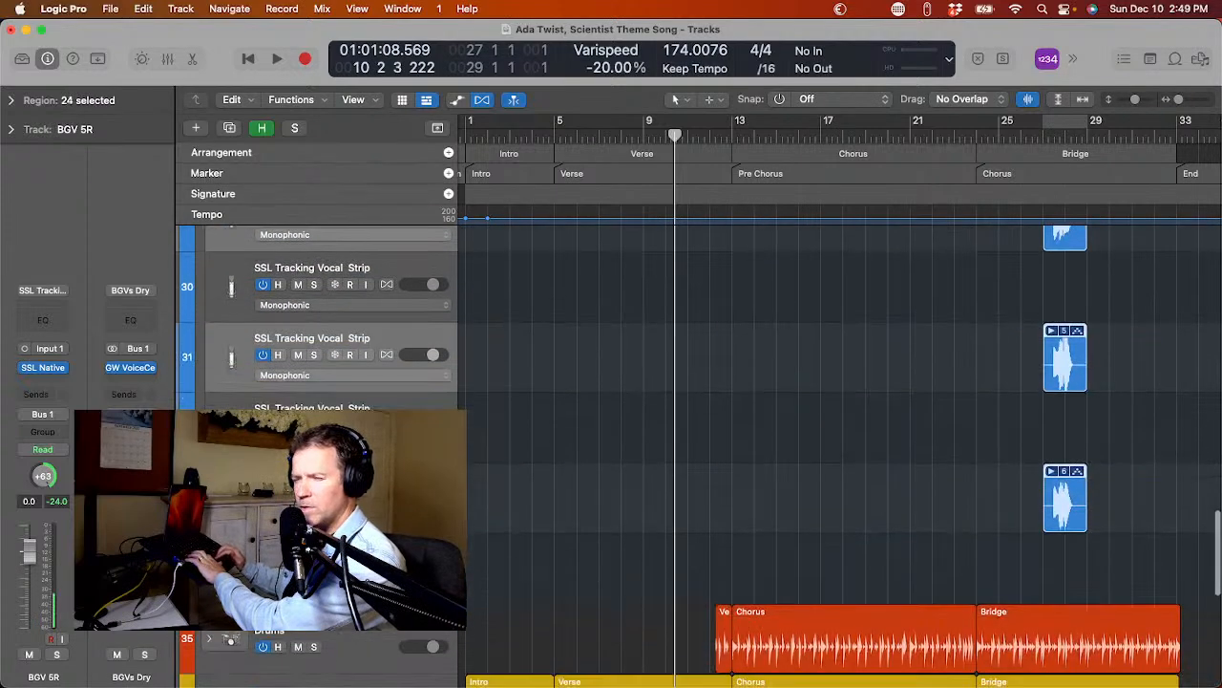
Include the original BGV 3L and BGV 3R tracks in the track selection.
scroll(229, 344, up, 6)
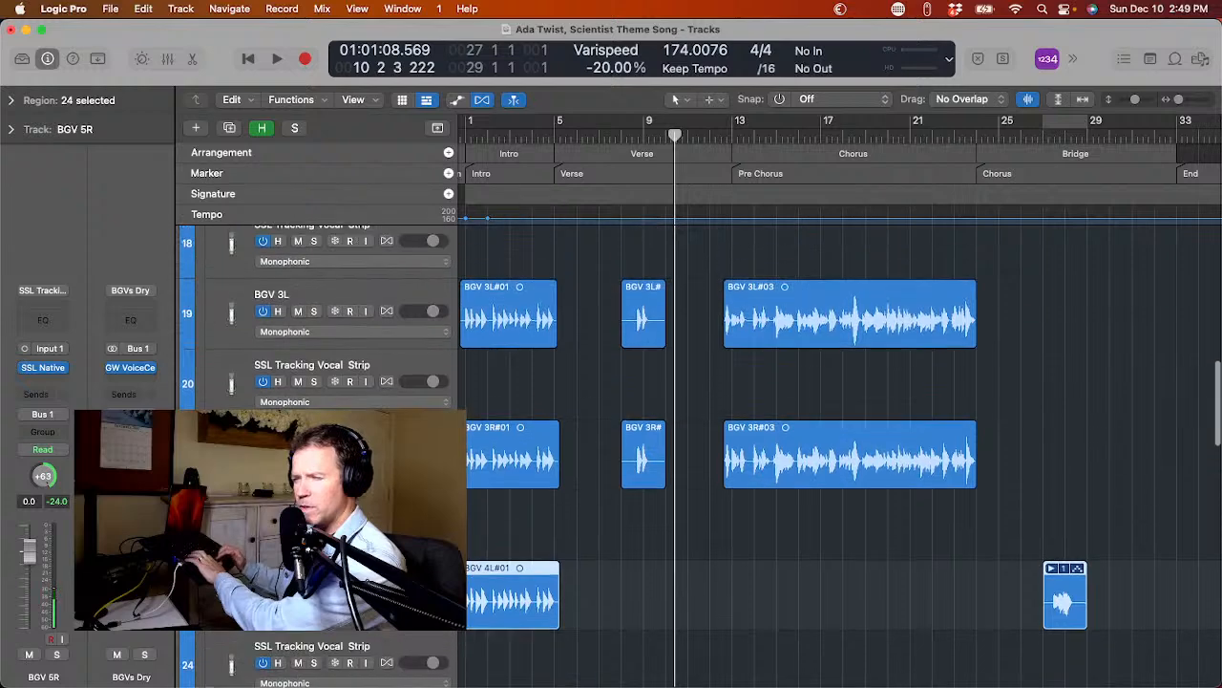
super+click(229, 344)
scroll(221, 324, up, 2)
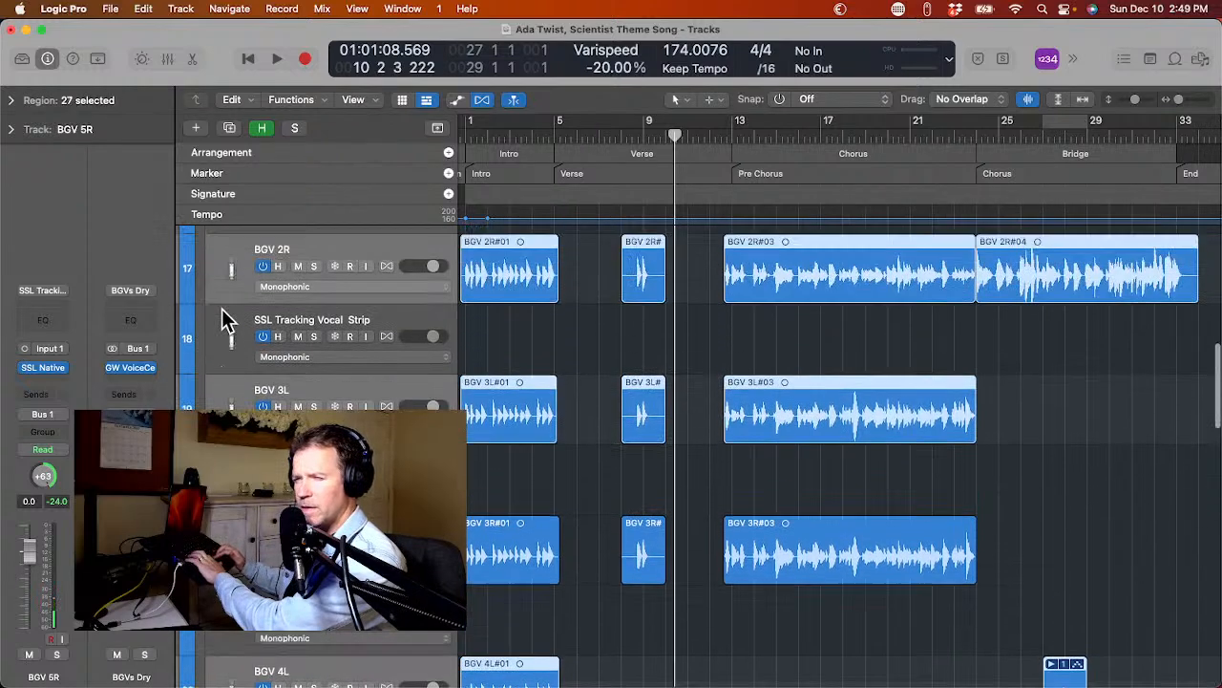
scroll(222, 325, down, 1)
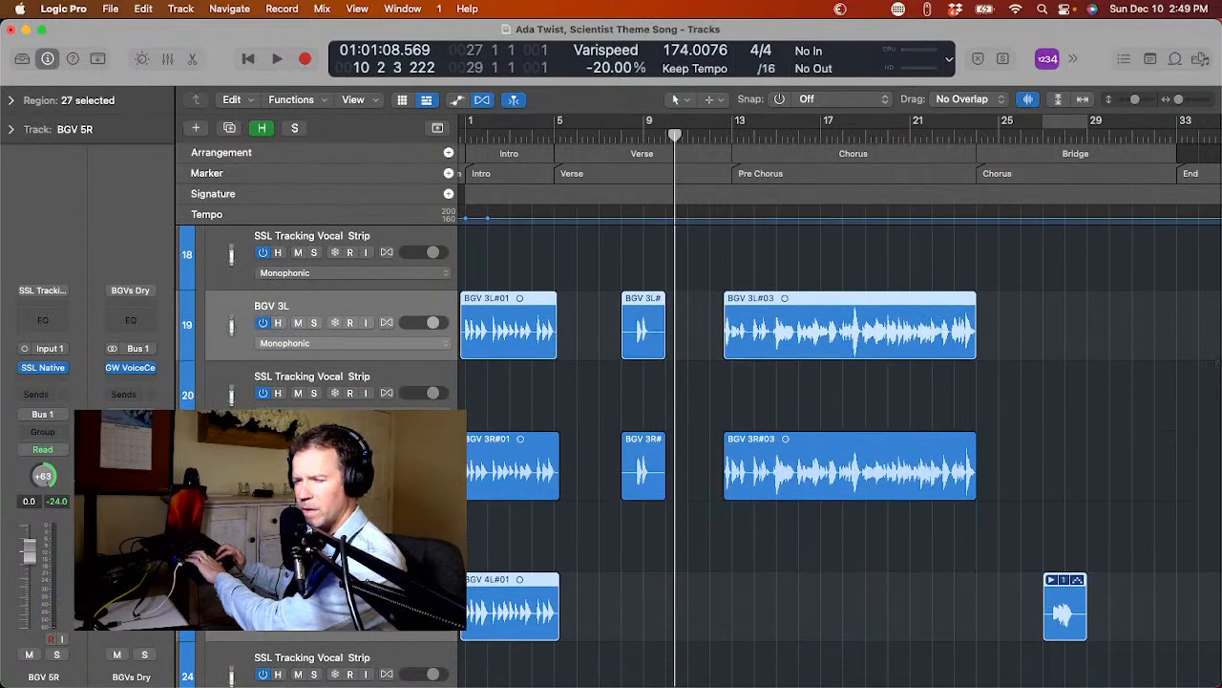
super+click(230, 465)
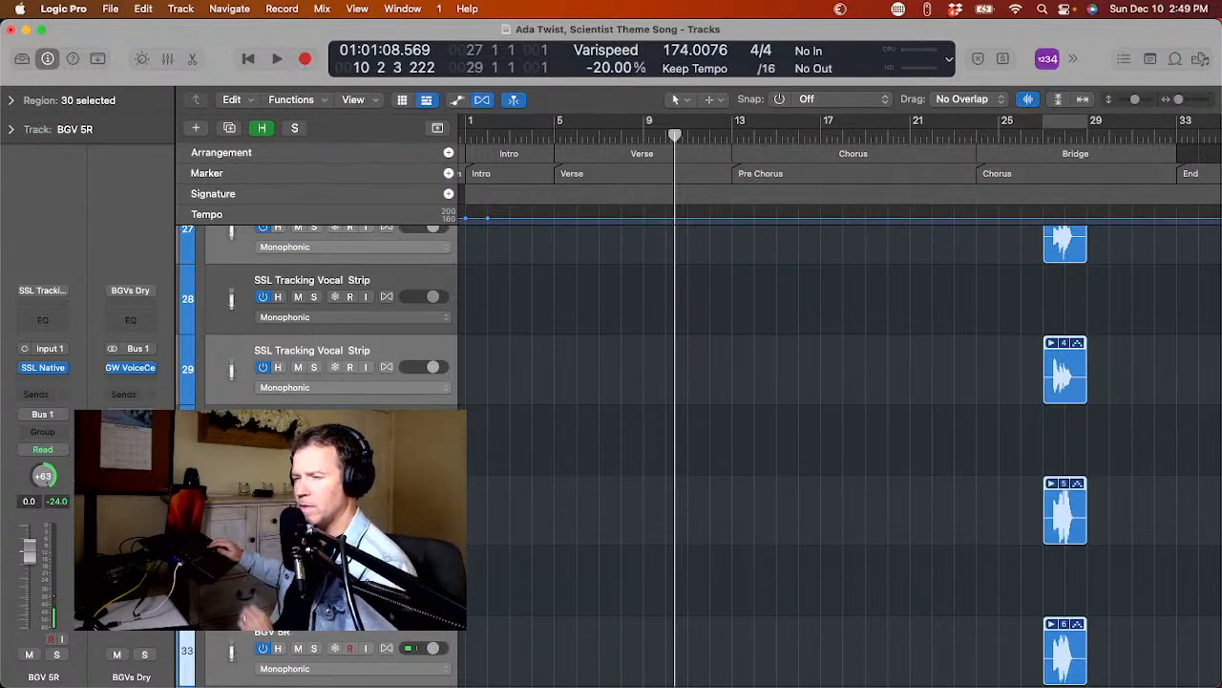
Mute all the selected original background vocal tracks and hide them from the track list.
key(ctrl+m)
scroll(699, 455, up, 1)
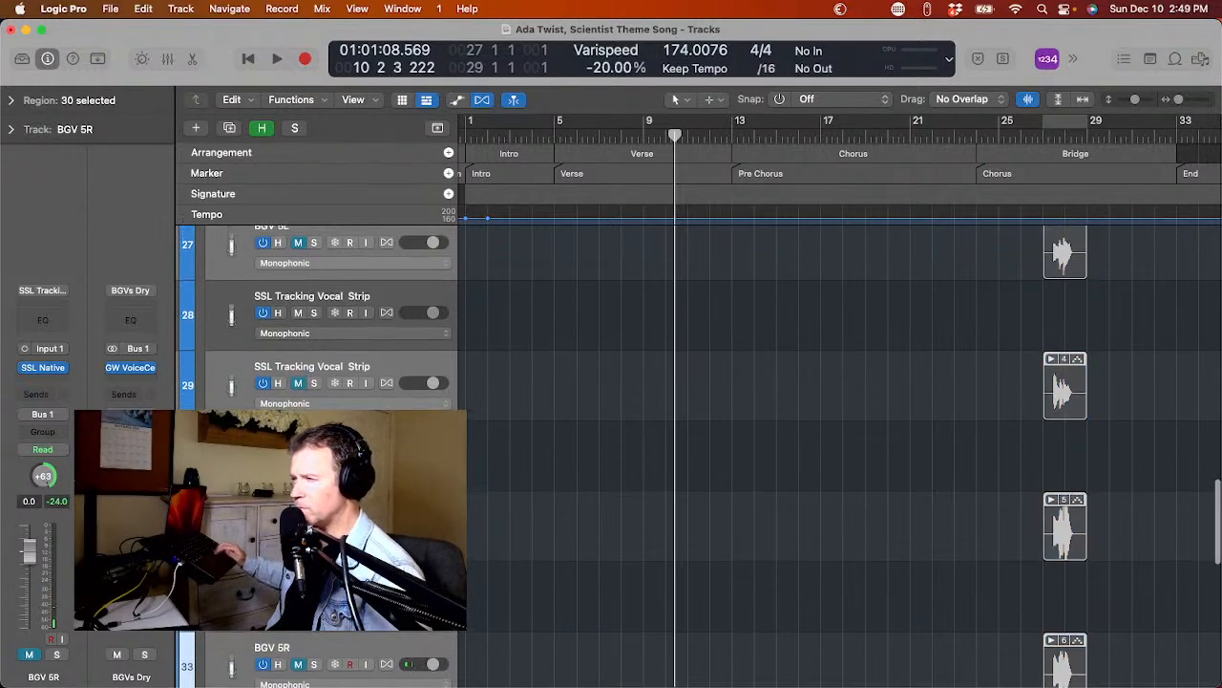
scroll(764, 430, down, 4)
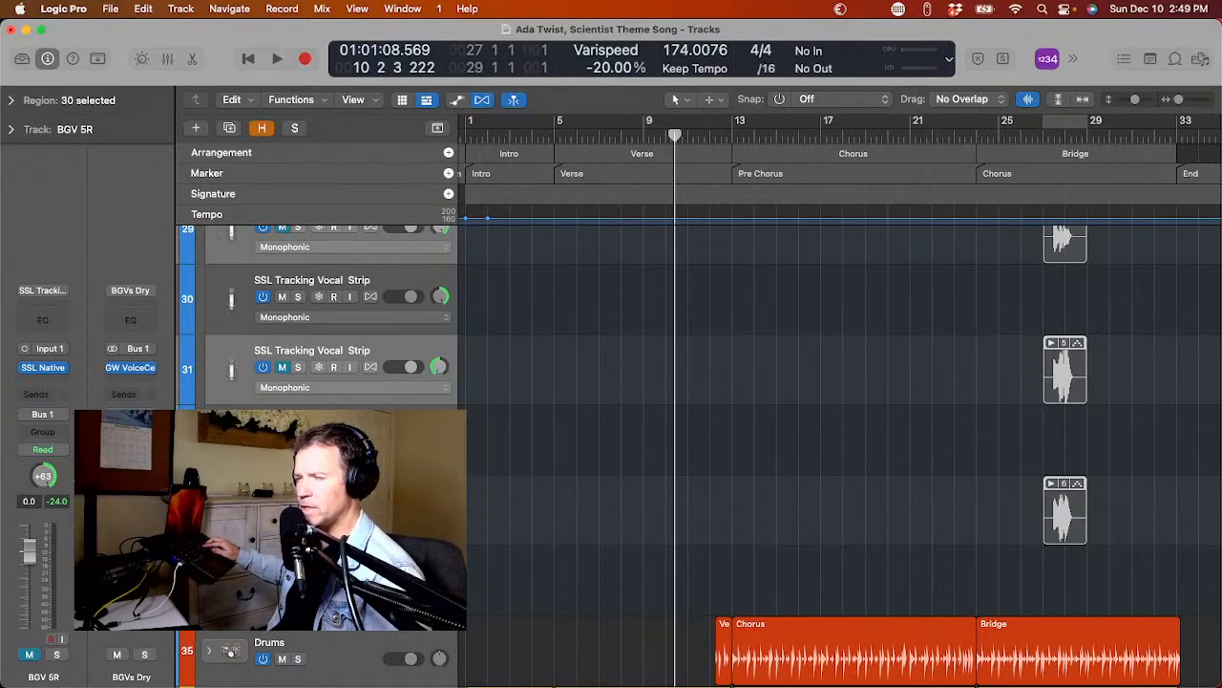
key(h)
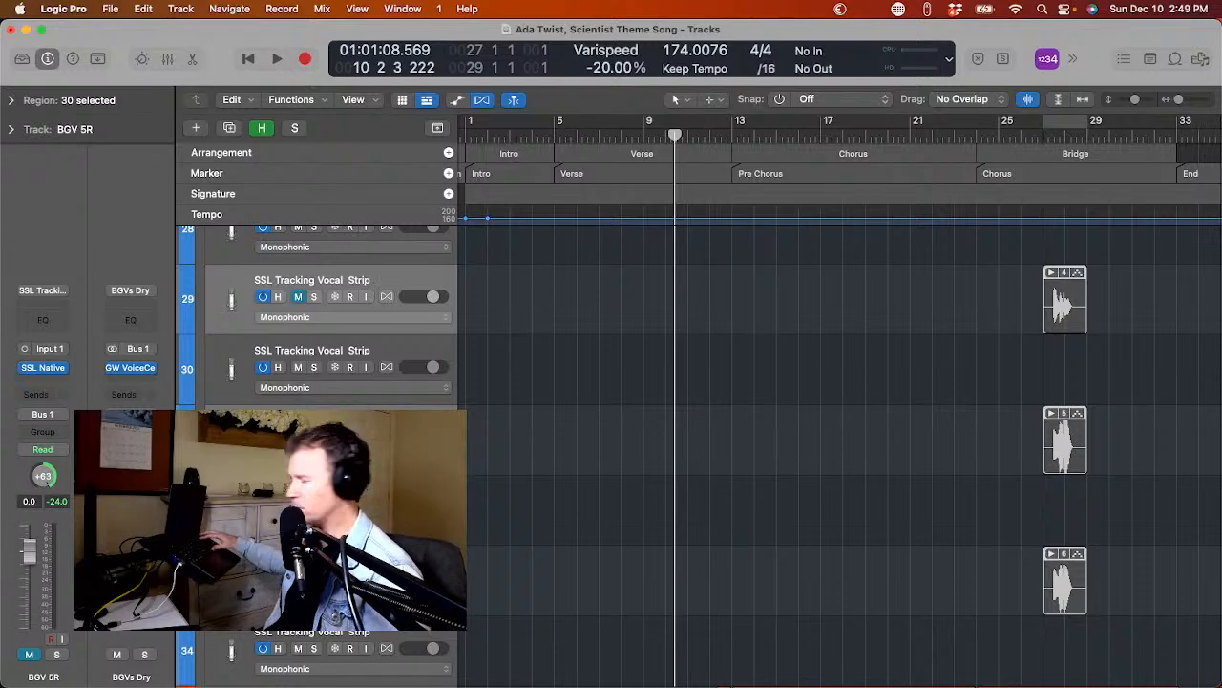
key(h)
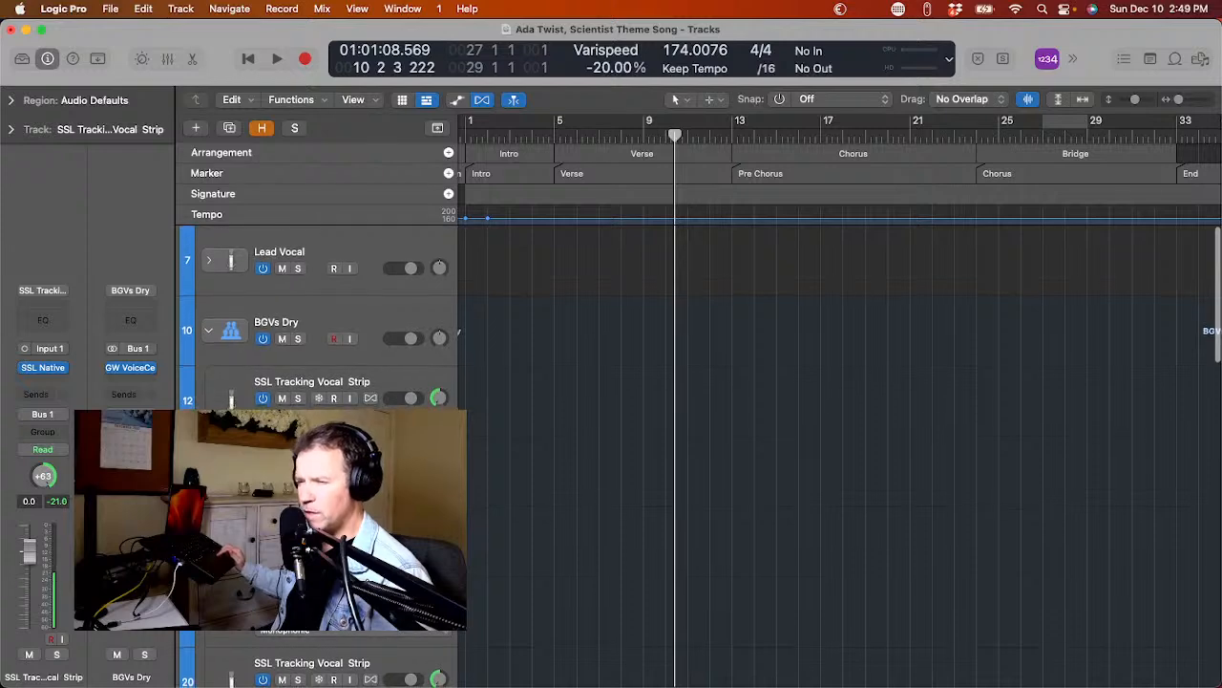
Check the remaining empty duplicate tracks and briefly play the project from bar 10.
scroll(841, 448, down, 8)
scroll(840, 448, up, 8)
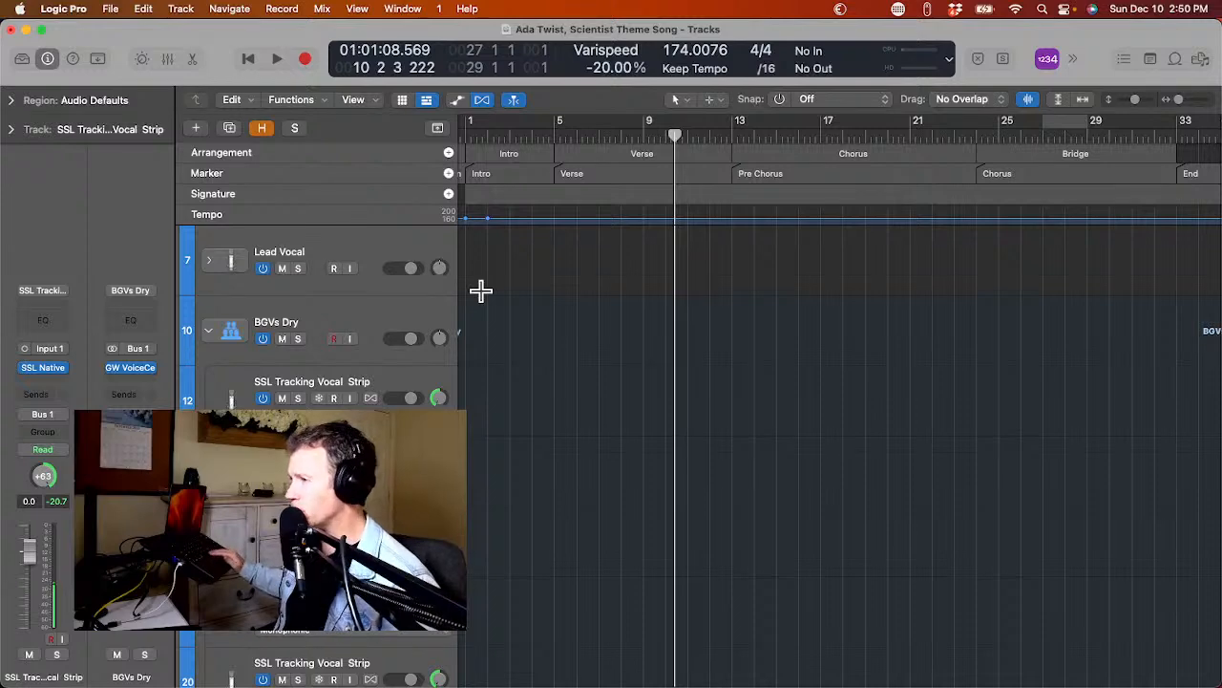
key(space)
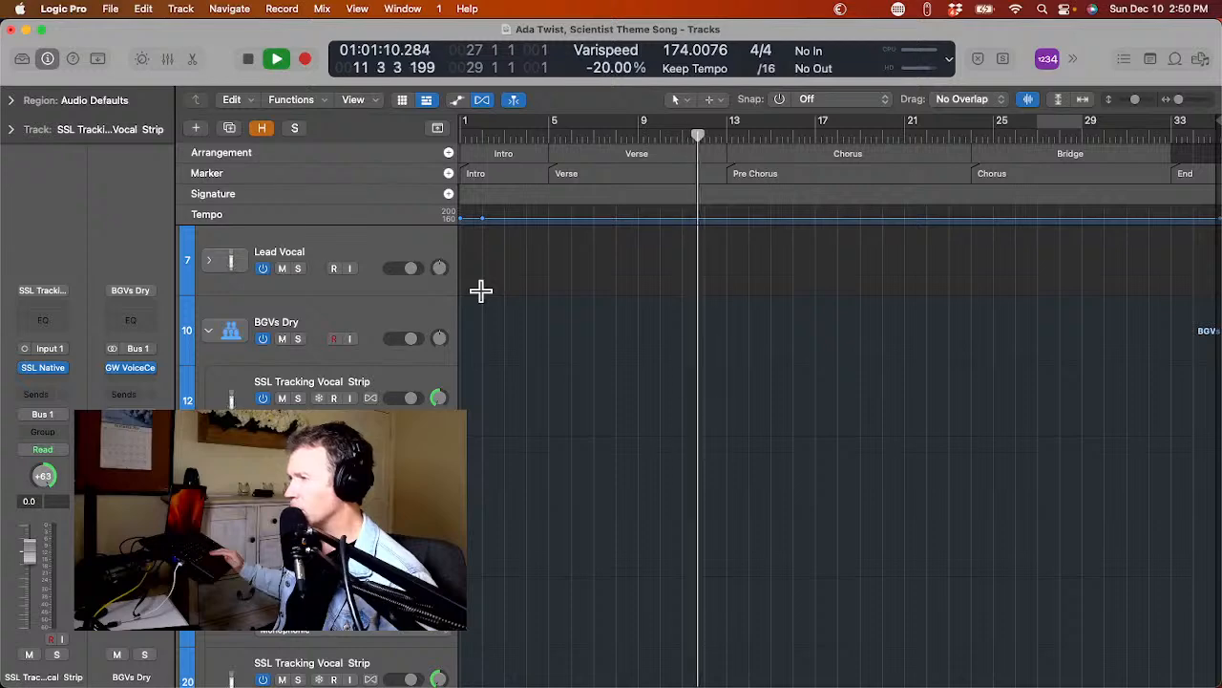
key(space)
scroll(480, 290, left, 2)
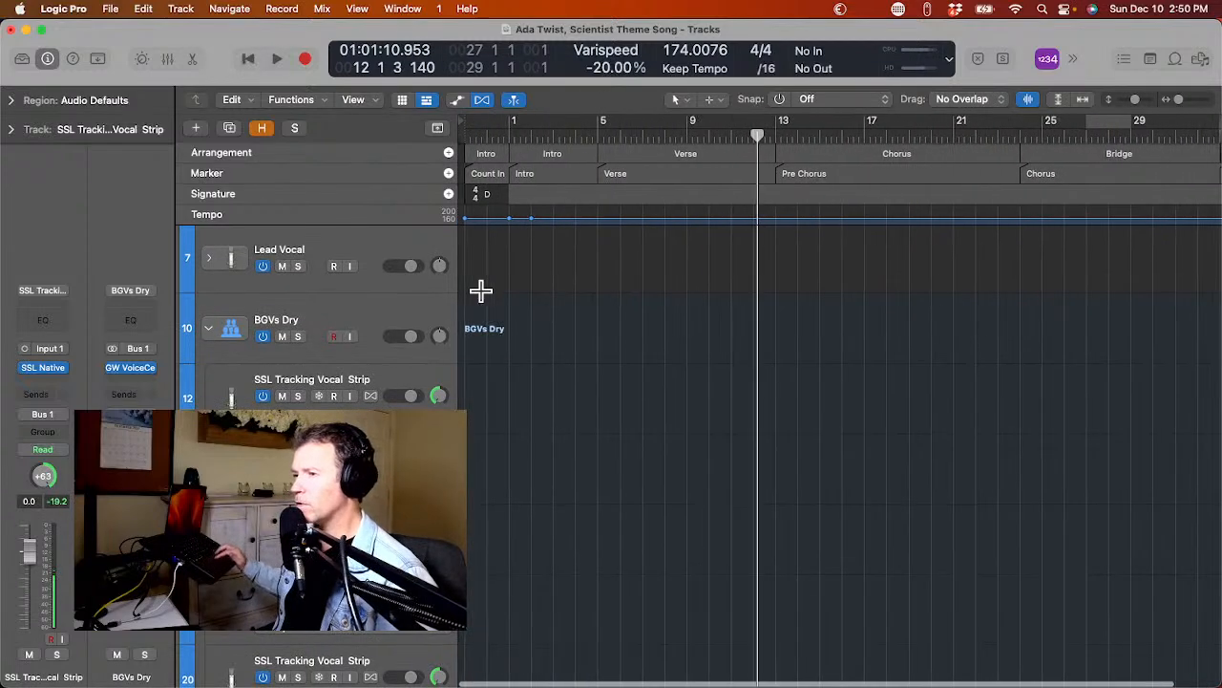
Expand the Lead Vocal track stack to reveal its empty Lead Vocal Dry duplicate track.
scroll(481, 290, up, 1)
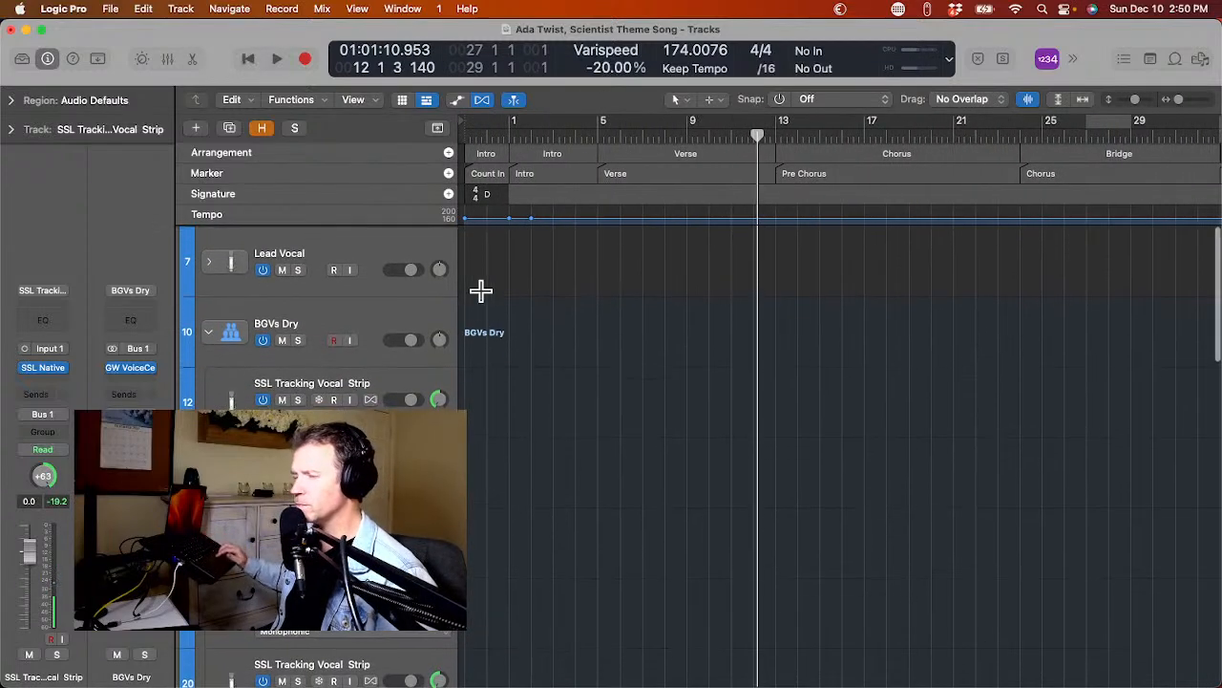
click(208, 259)
scroll(508, 257, down, 6)
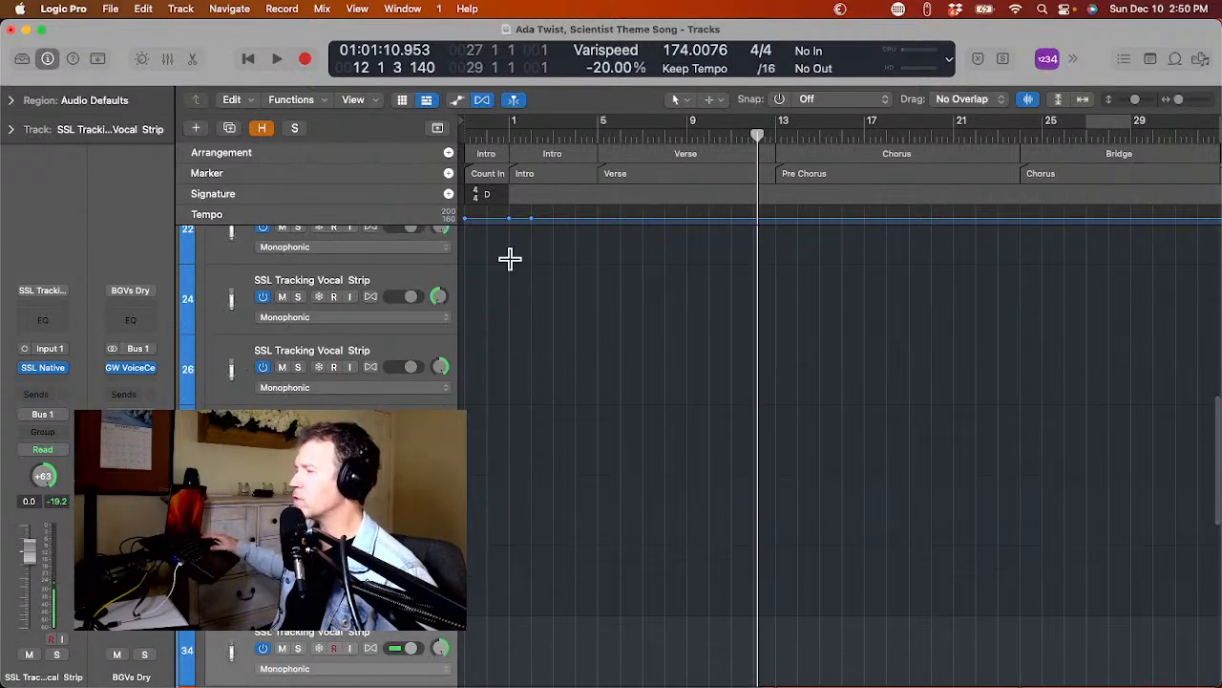
scroll(509, 257, up, 6)
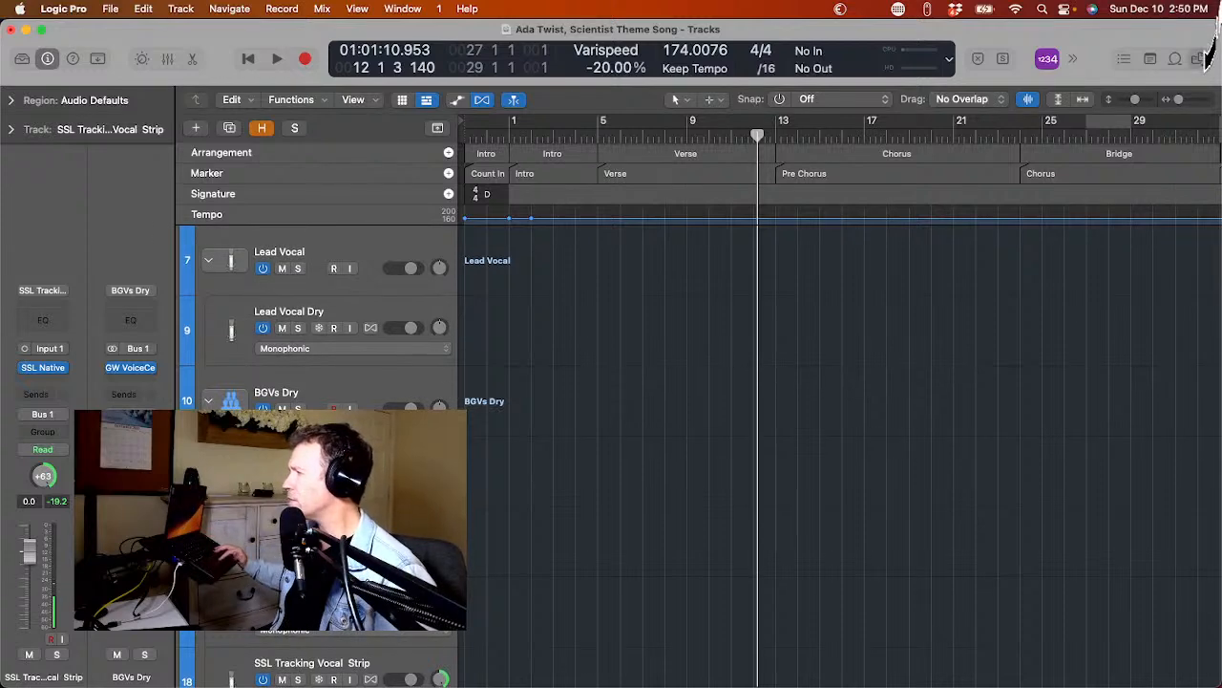
Browse to the song's Fy folder and place the file ending in Lead_Vocal_Dry_1_vocals at the project start on the Lead Vocal Dry track.
click(1202, 58)
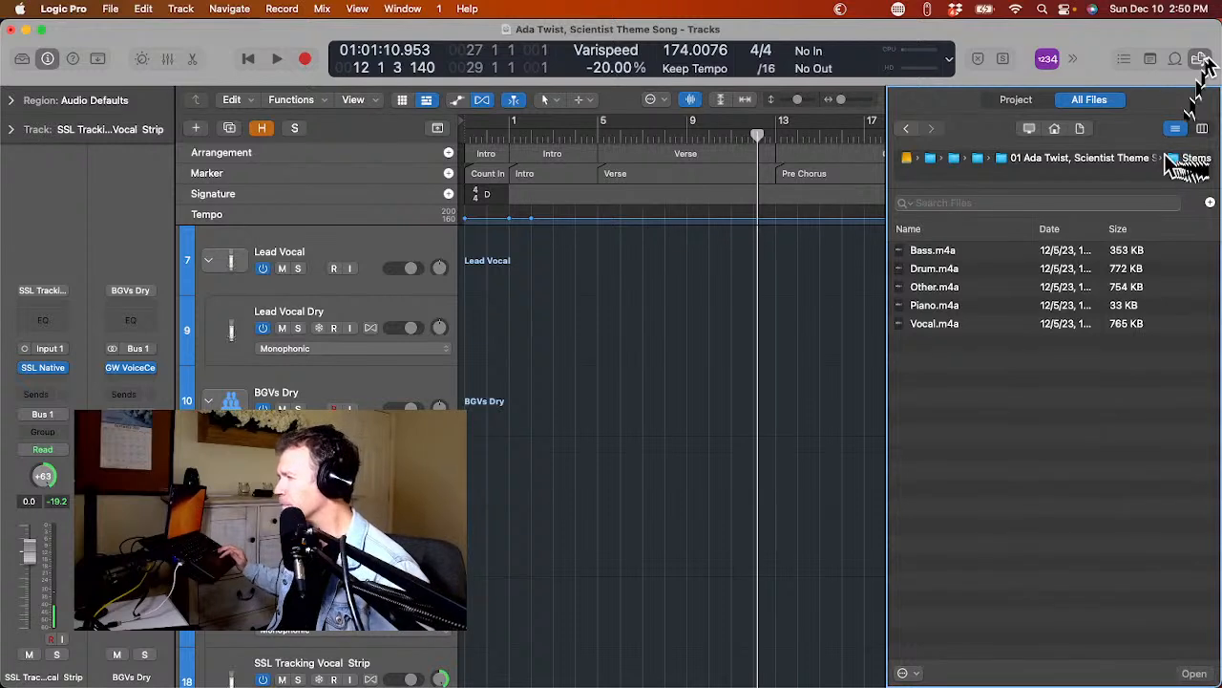
click(1129, 159)
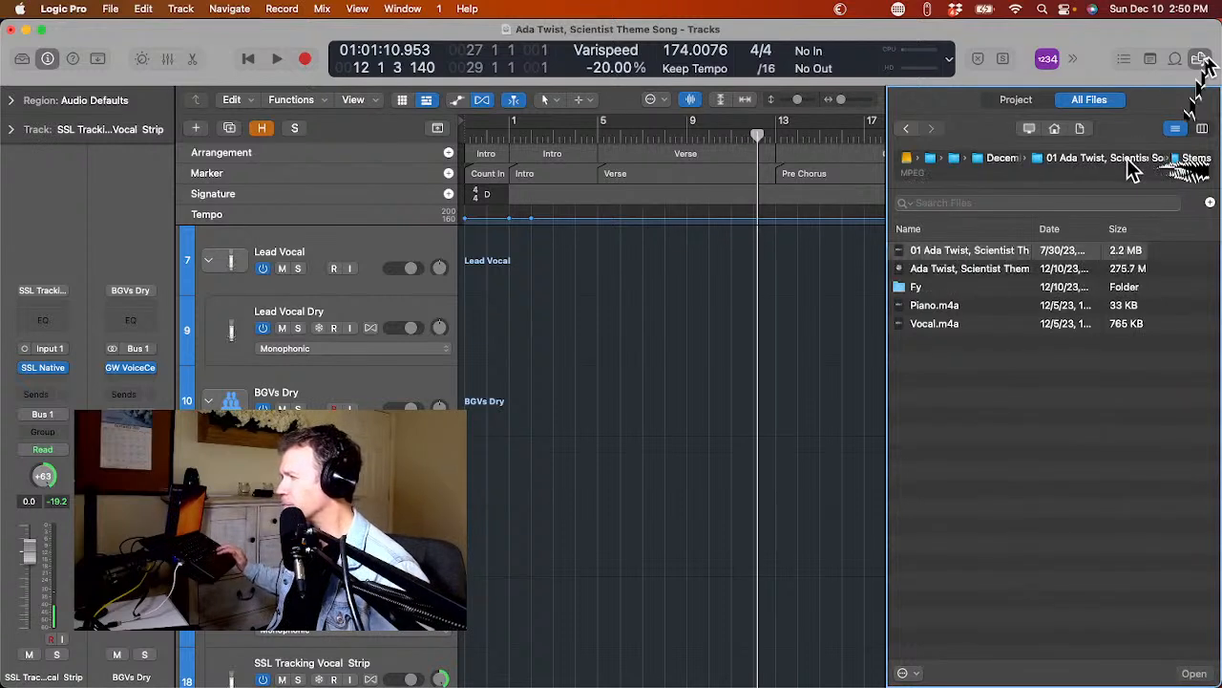
click(963, 291)
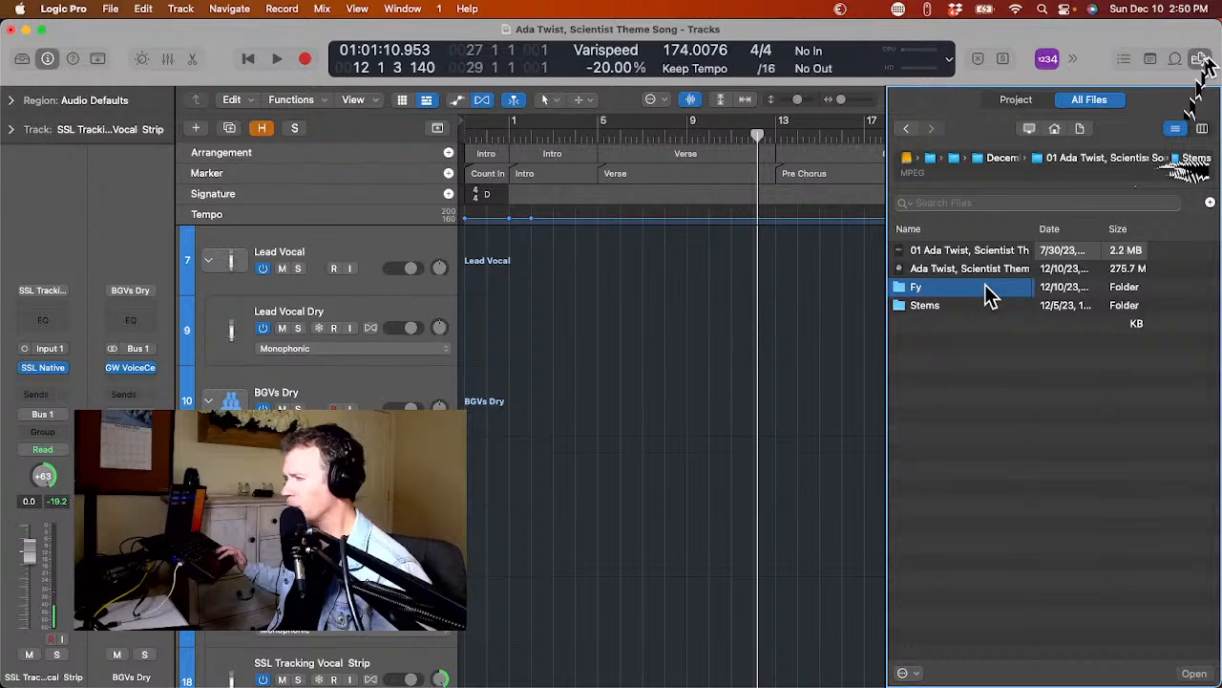
double_click(989, 296)
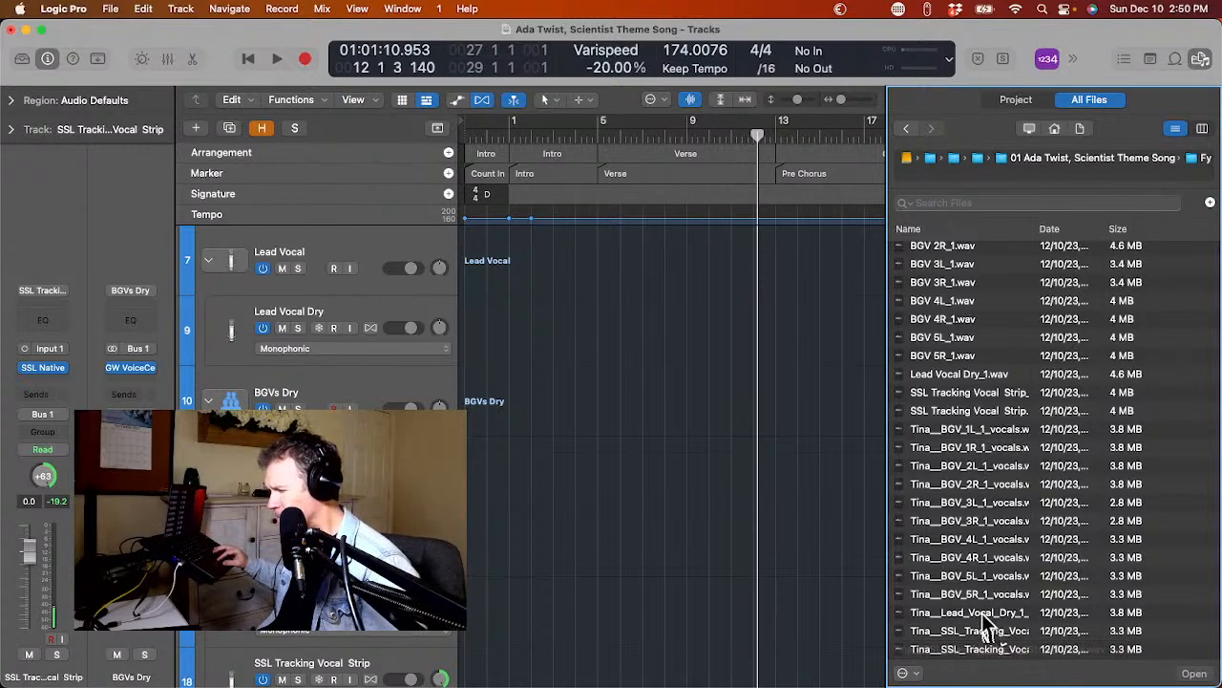
mouse_move(987, 618)
mouse_down()
mouse_move(818, 562)
mouse_move(767, 492)
mouse_move(559, 363)
mouse_move(264, 293)
mouse_move(423, 350)
mouse_move(509, 355)
mouse_move(459, 346)
mouse_up()
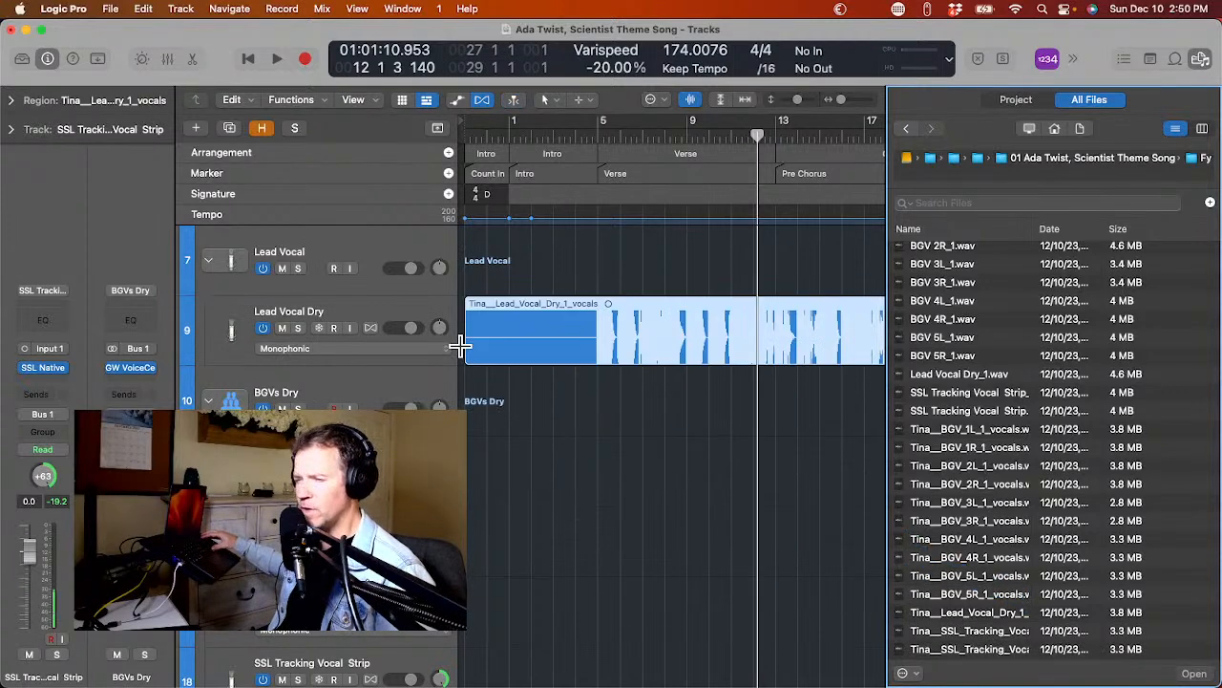
Place the converted BGV 1L to 5R vocals files and both converted SSL Tracking Vocal Strip files at the project start, using existing tracks from track 12.
scroll(460, 346, down, 3)
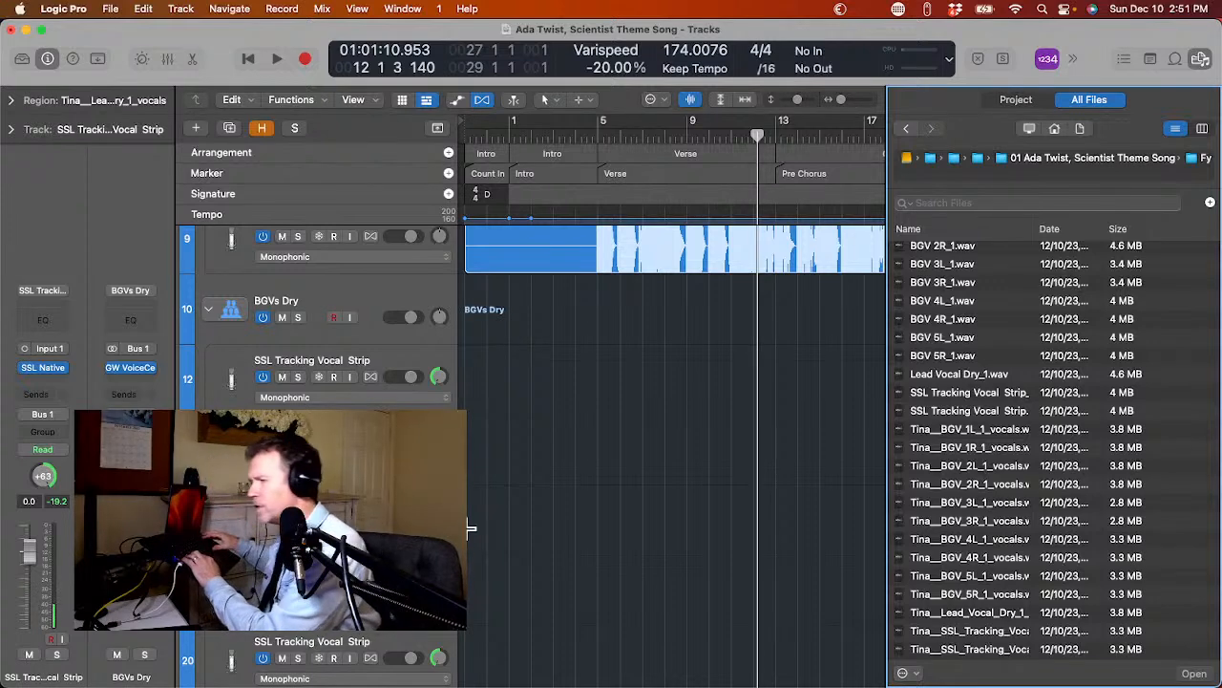
click(956, 394)
click(959, 430)
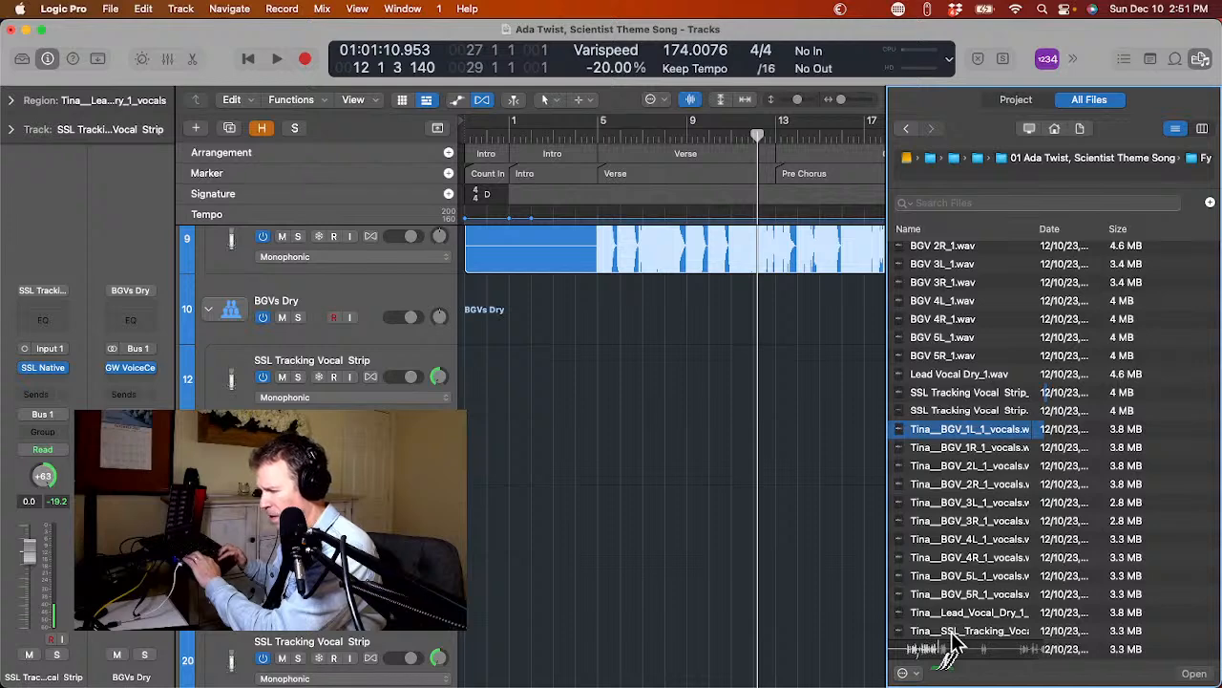
shift+click(958, 592)
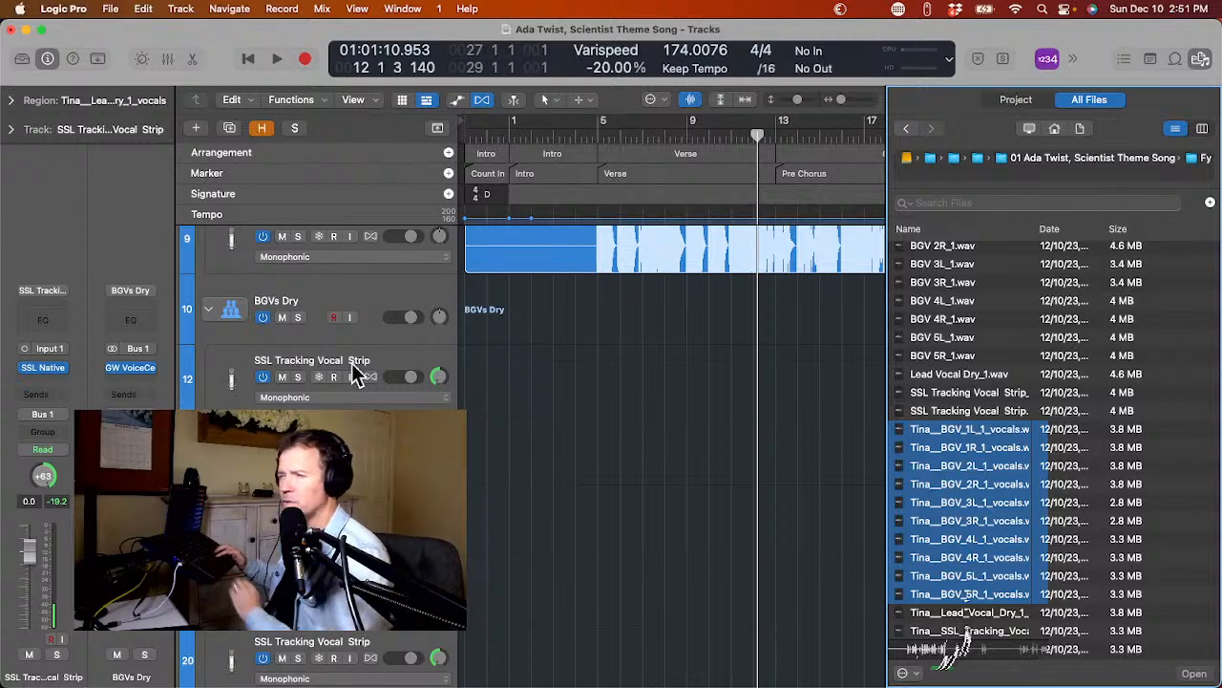
scroll(838, 470, down, 5)
scroll(837, 470, up, 5)
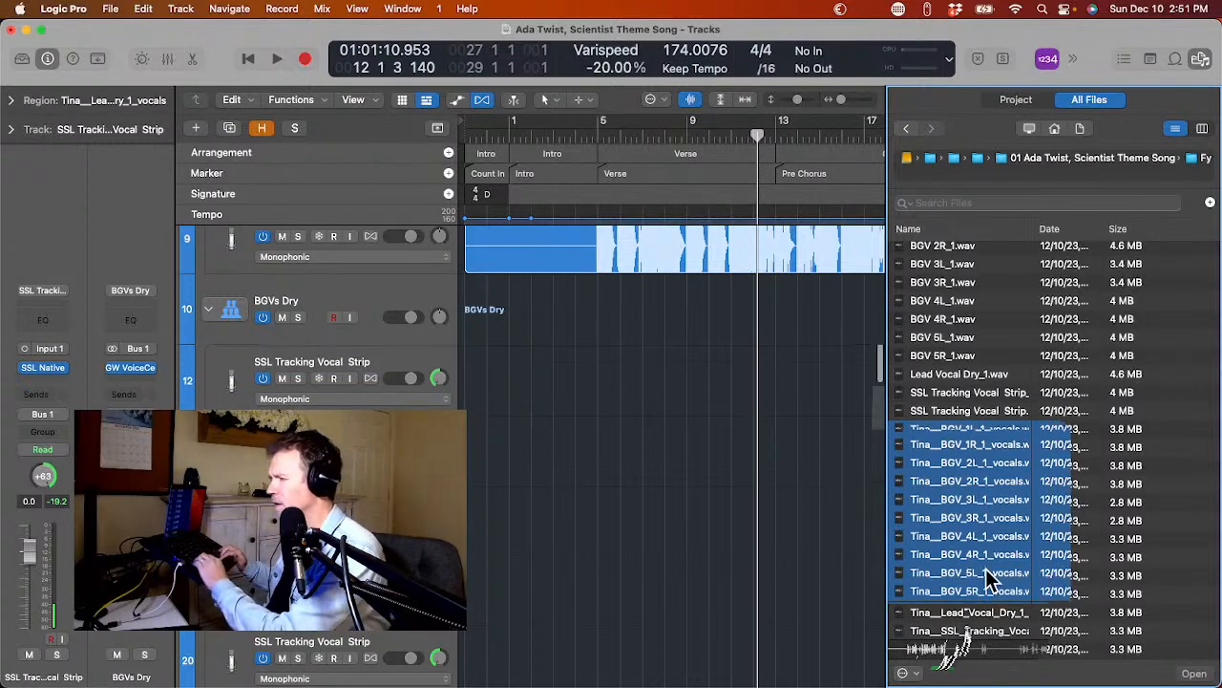
super+click(986, 651)
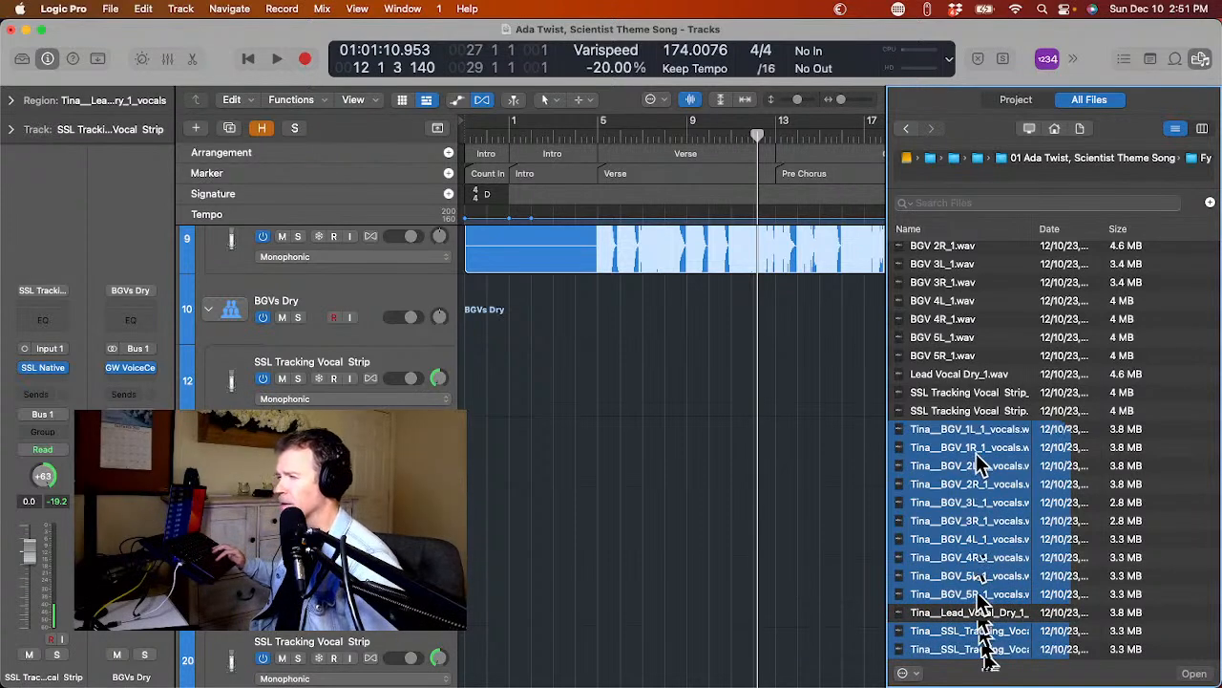
drag(979, 454, 465, 380)
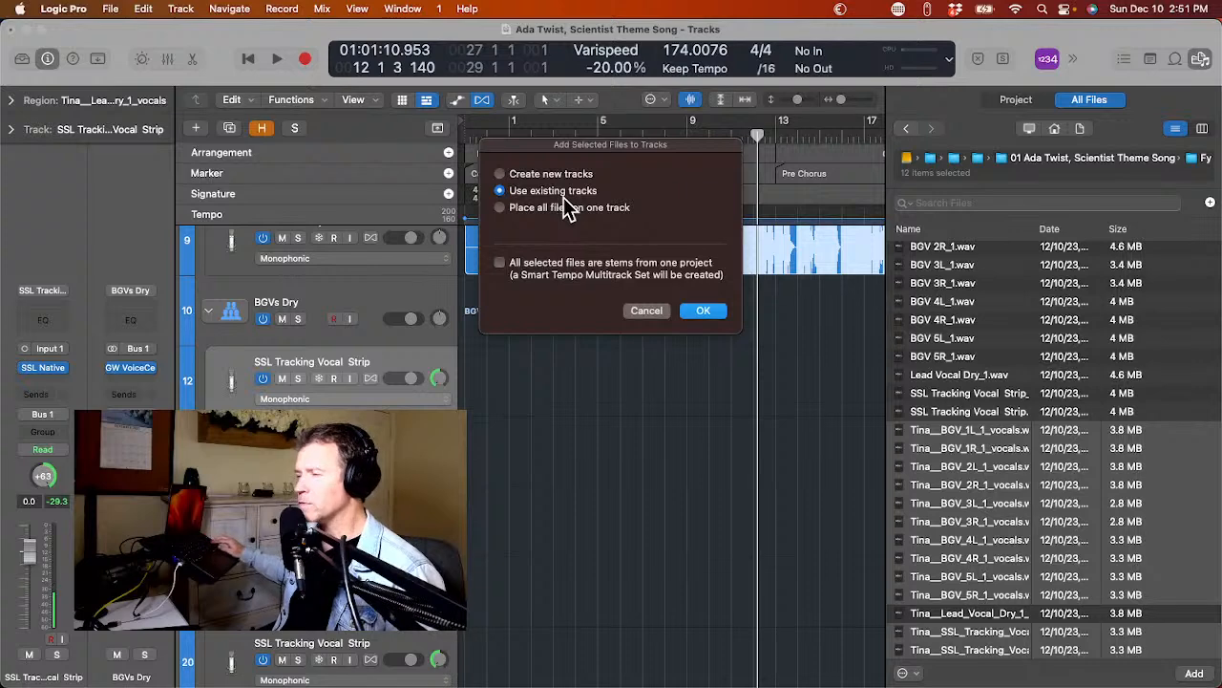
key(Return)
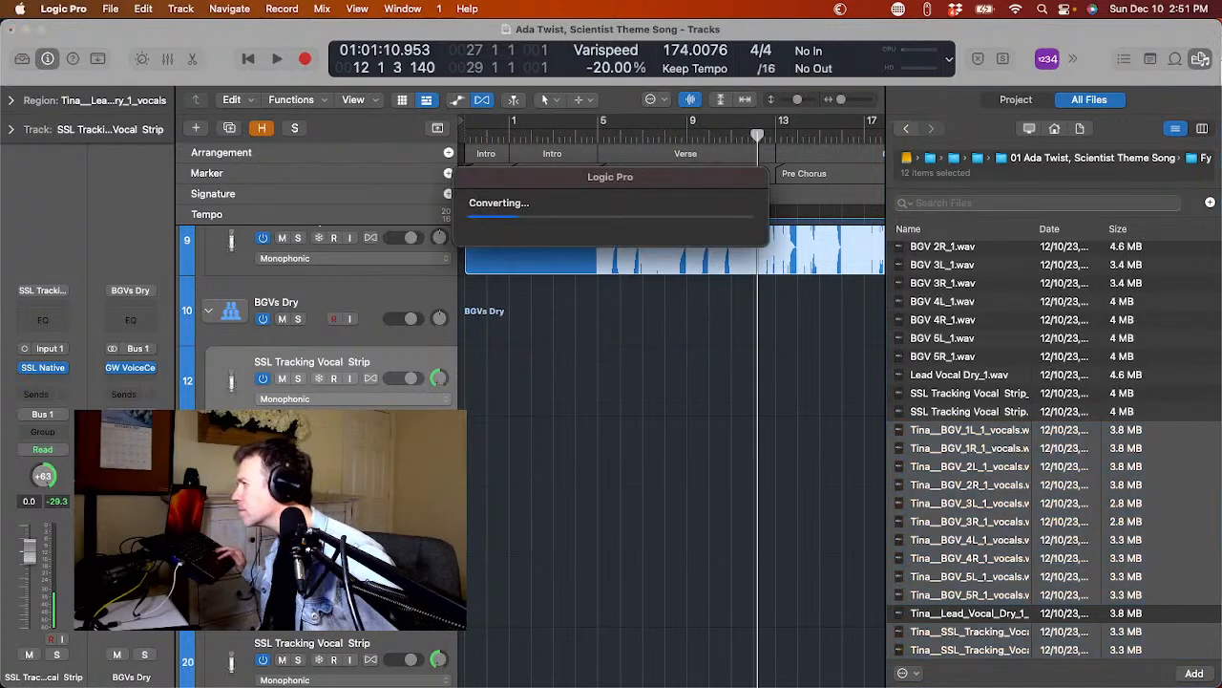
click(1201, 61)
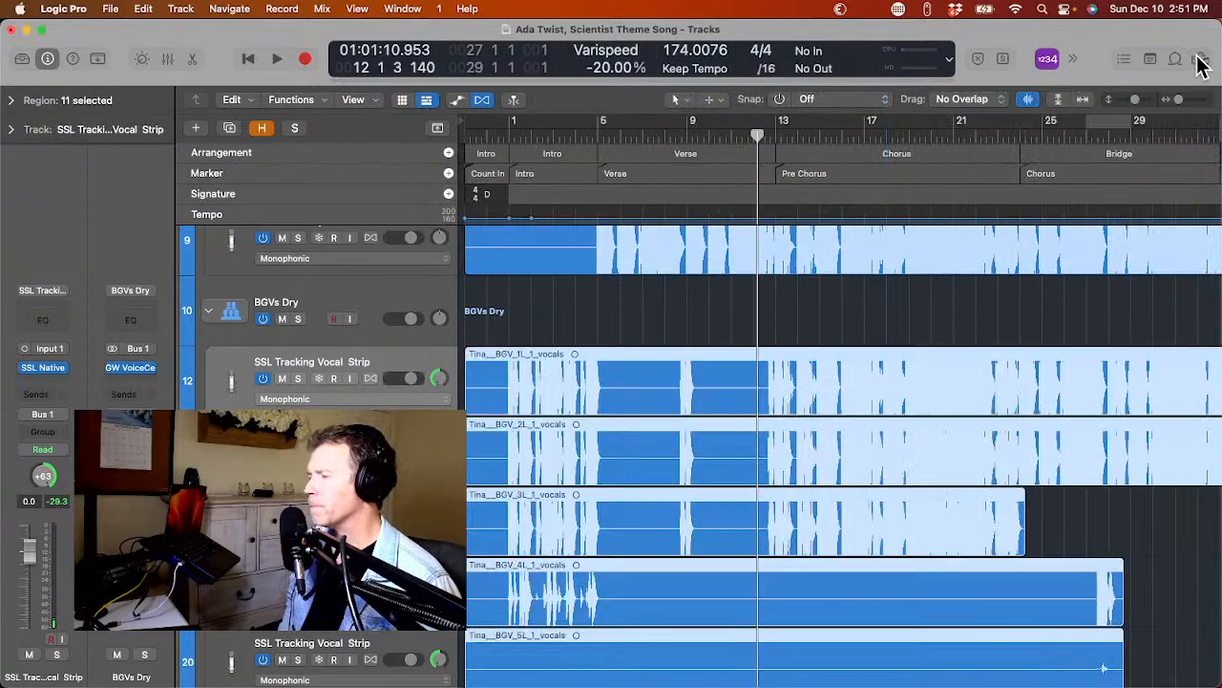
click(1201, 61)
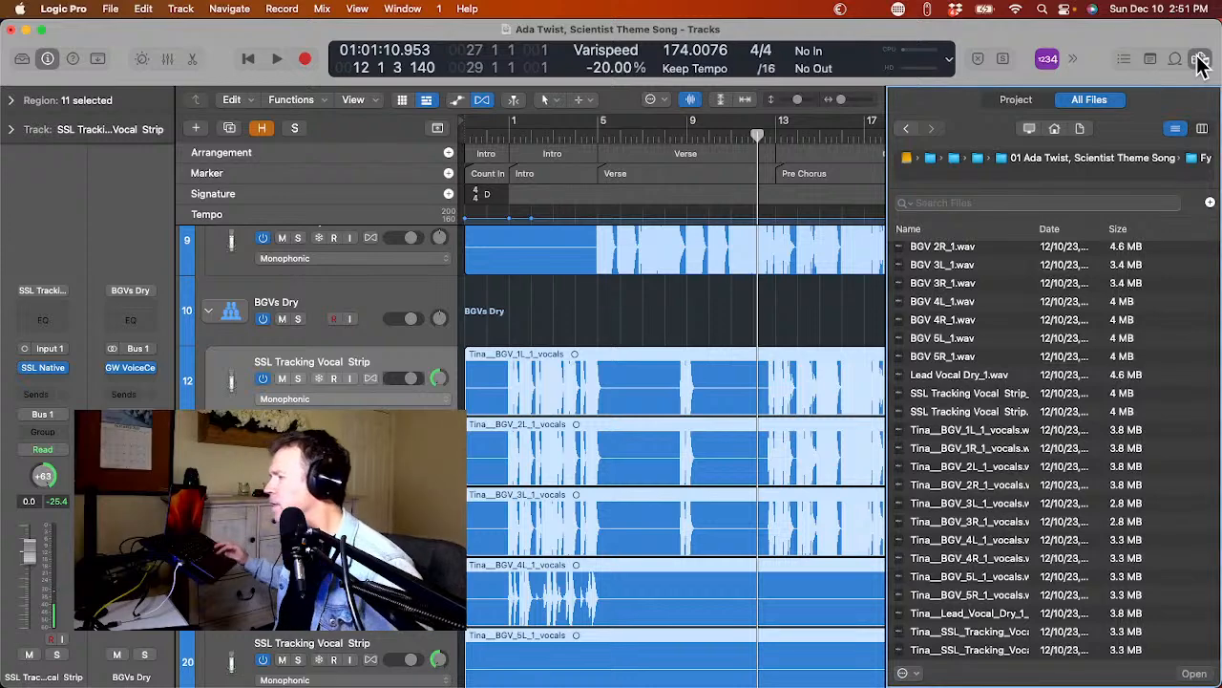
click(1201, 61)
Select the imported lead vocal region together with the imported background vocal regions below it.
scroll(816, 379, up, 4)
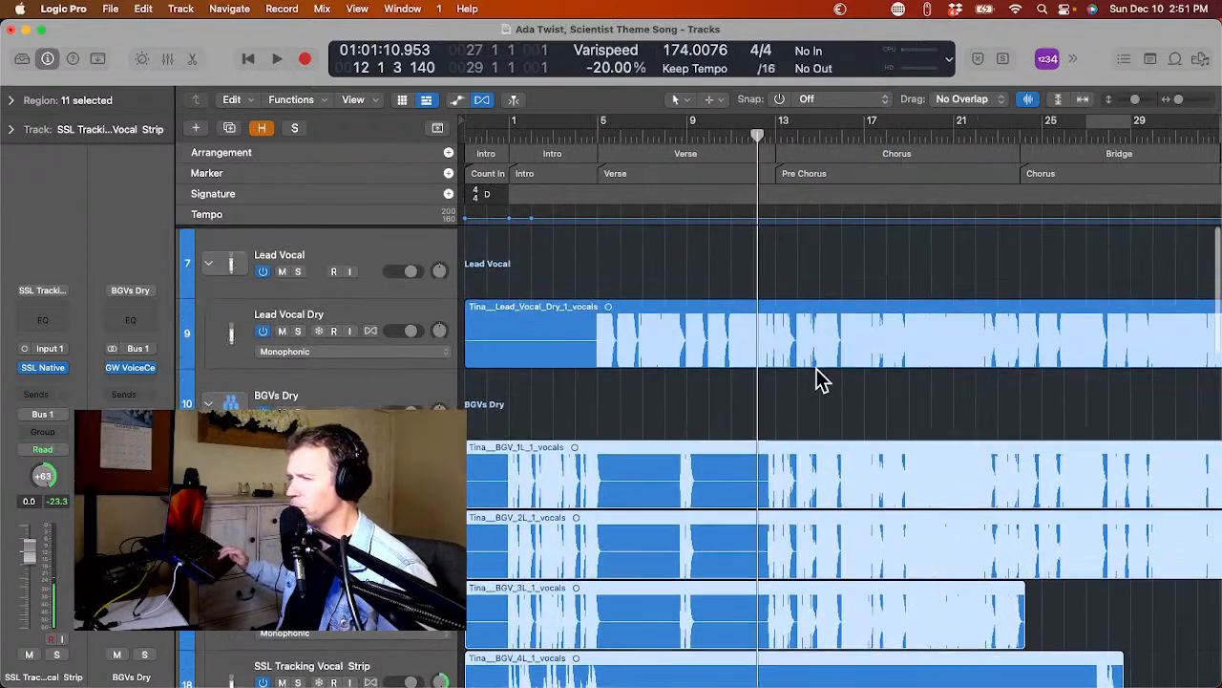
click(635, 258)
drag(646, 313, 732, 537)
scroll(732, 536, down, 1)
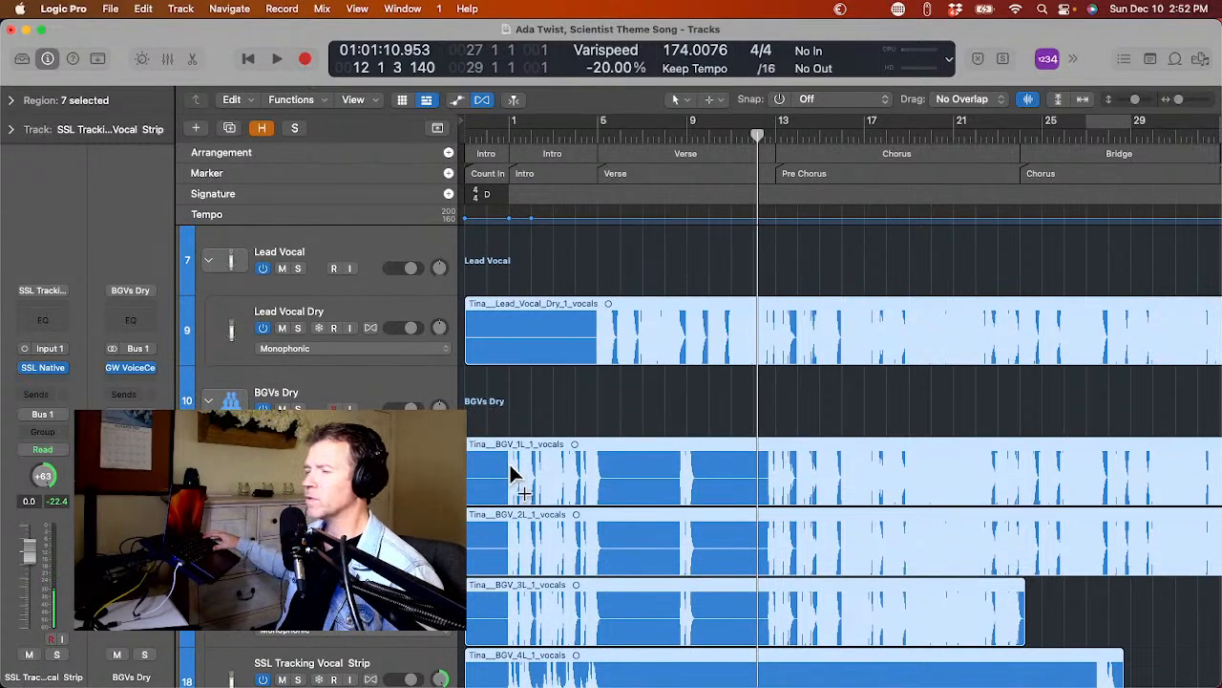
Set the gain of the seven selected vocal regions to -6 dB.
click(12, 130)
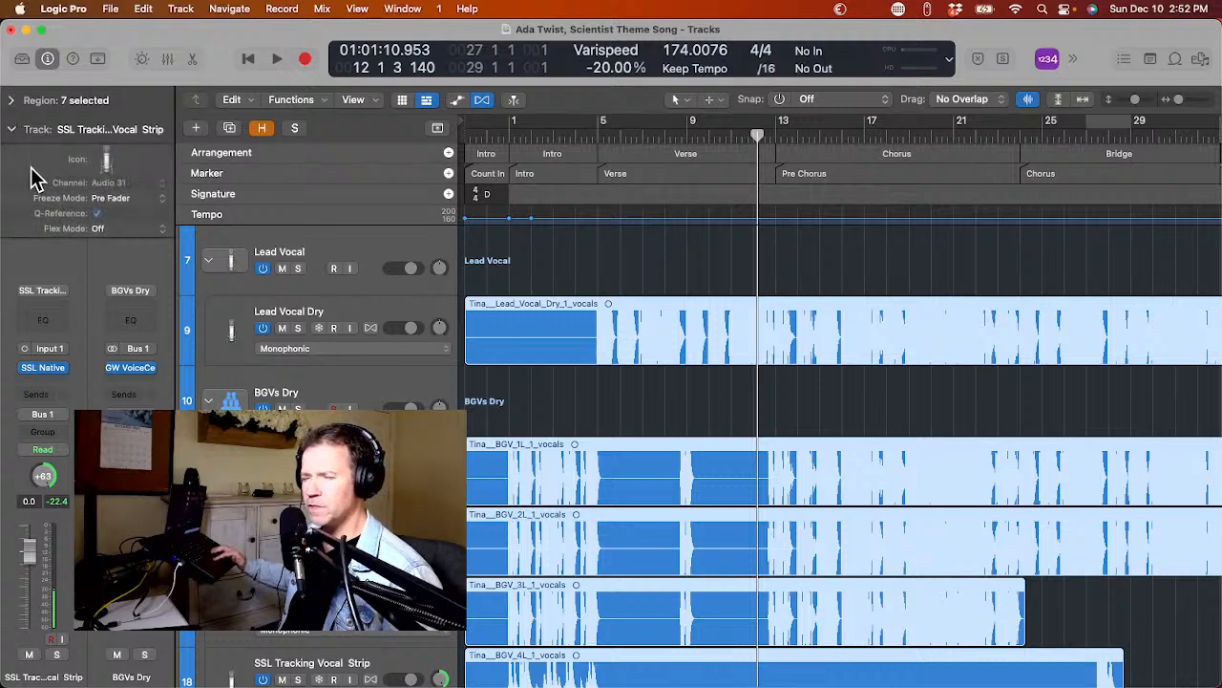
click(13, 129)
click(11, 100)
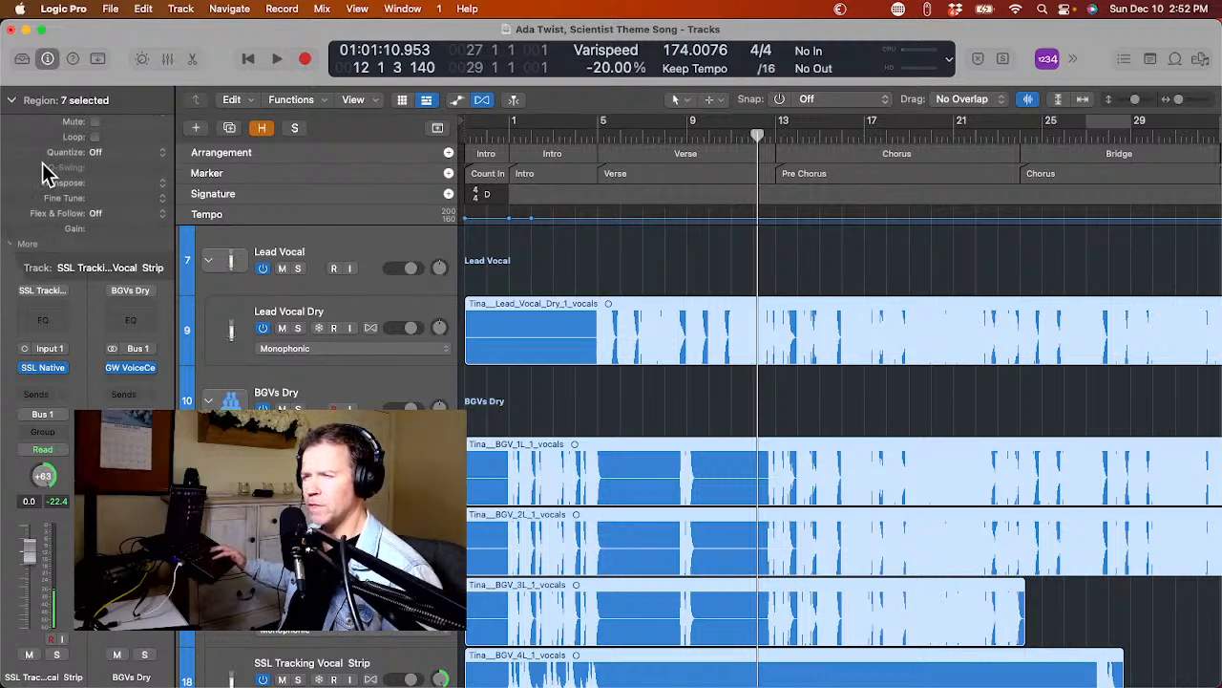
double_click(96, 229)
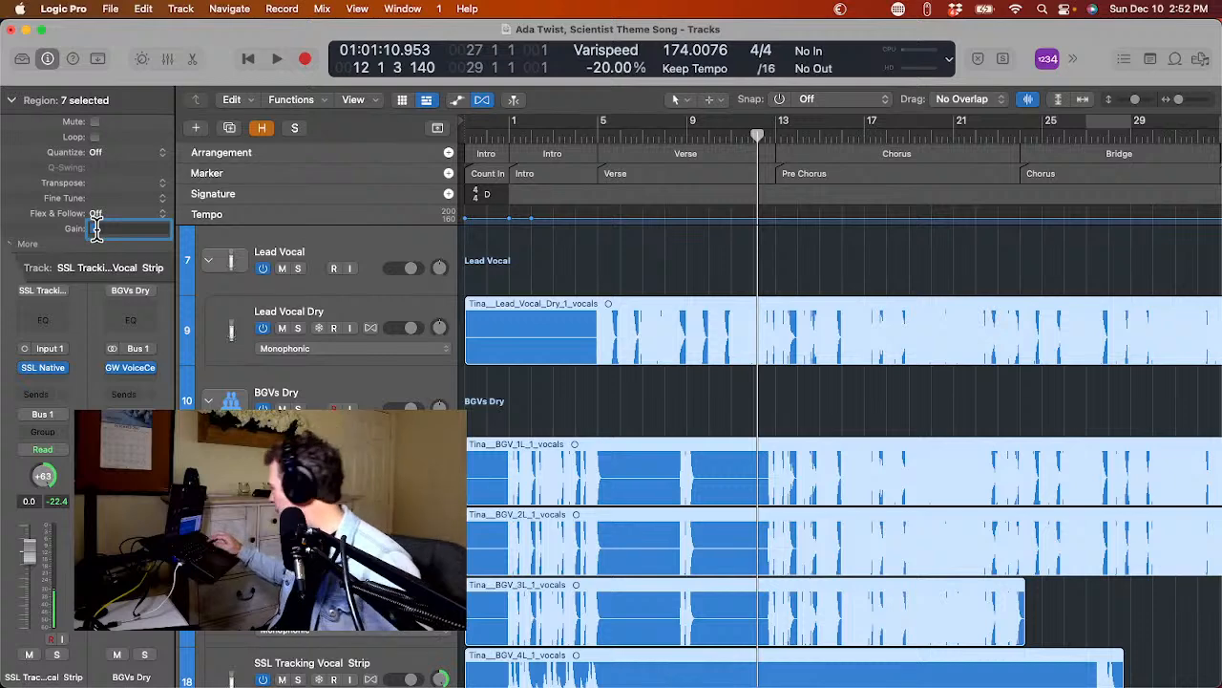
text(-6)
key(Return)
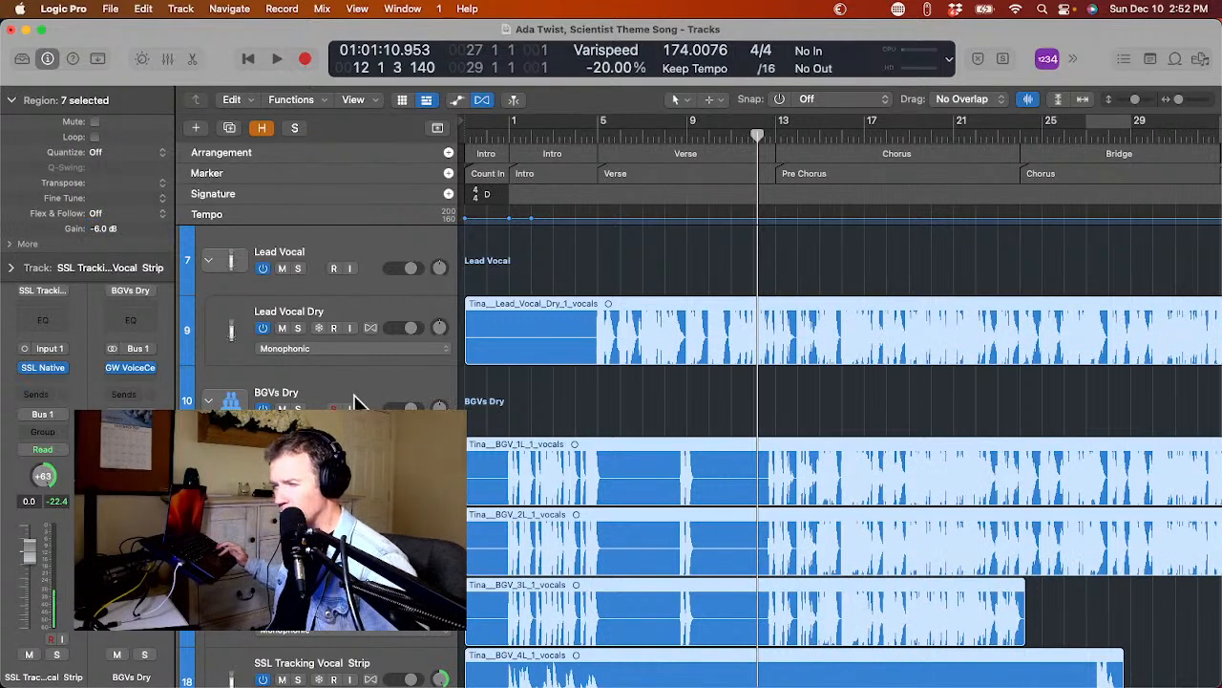
Remove silence from the lead vocal region, with a threshold of -28 dB and a minimum silence time of 1.1 sec.
mouse_move(6, 214)
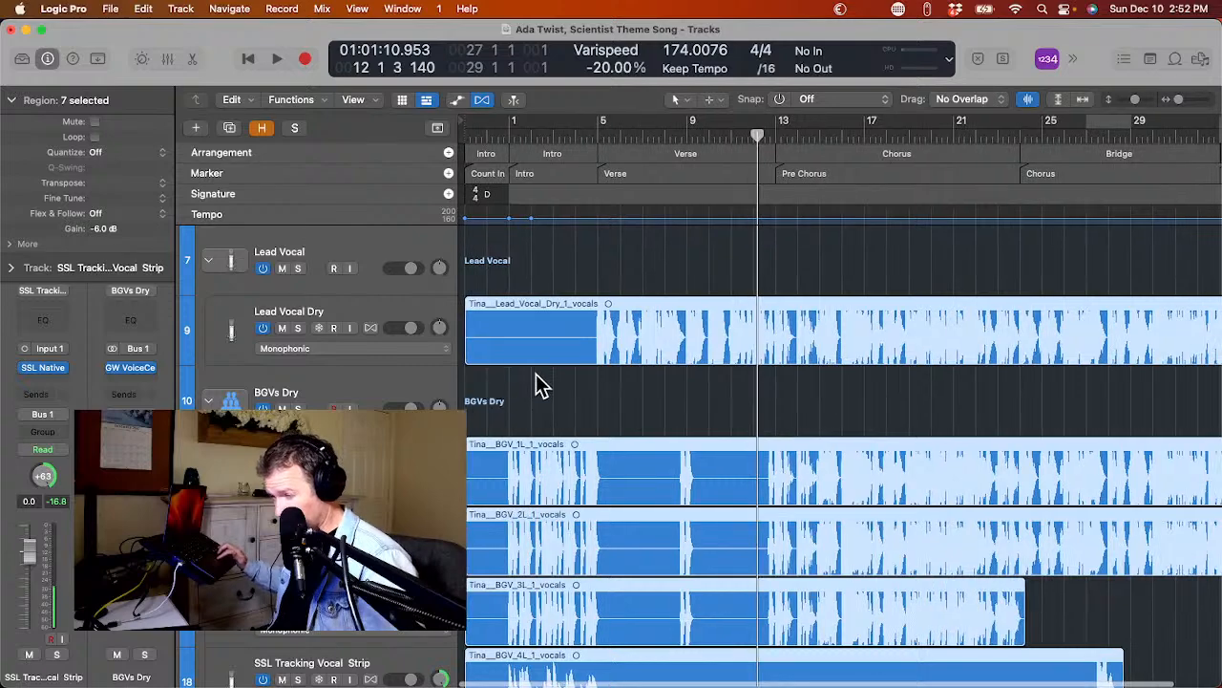
click(538, 382)
click(547, 337)
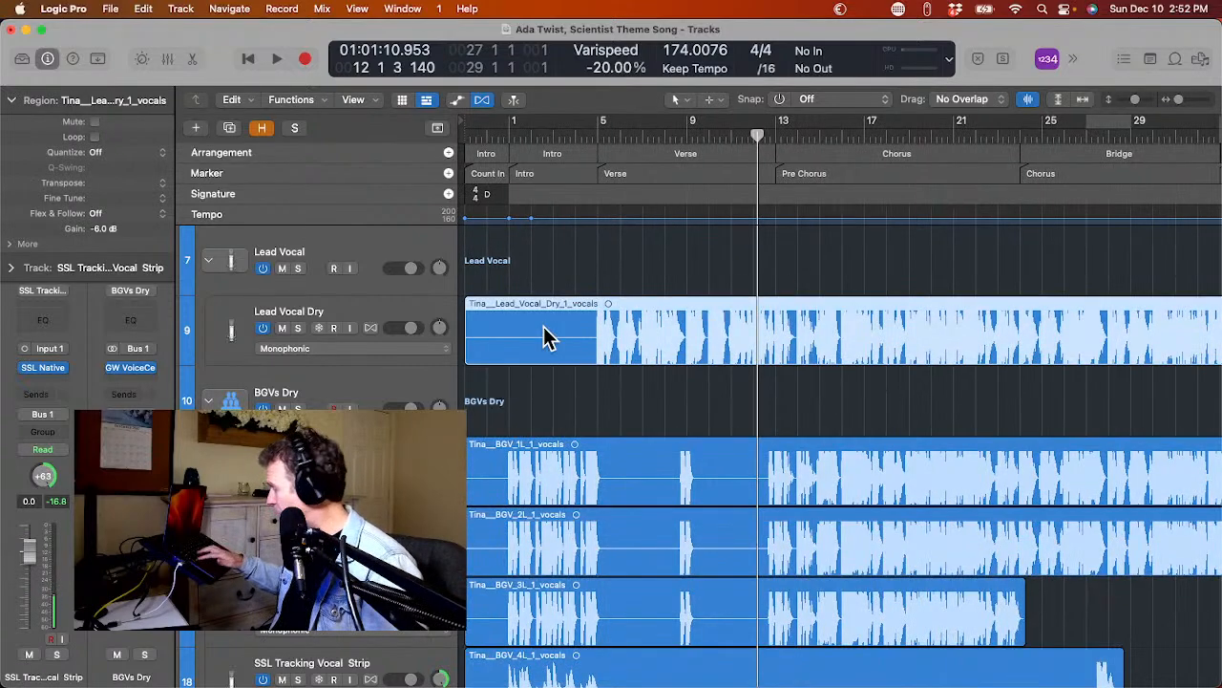
key(ctrl+x)
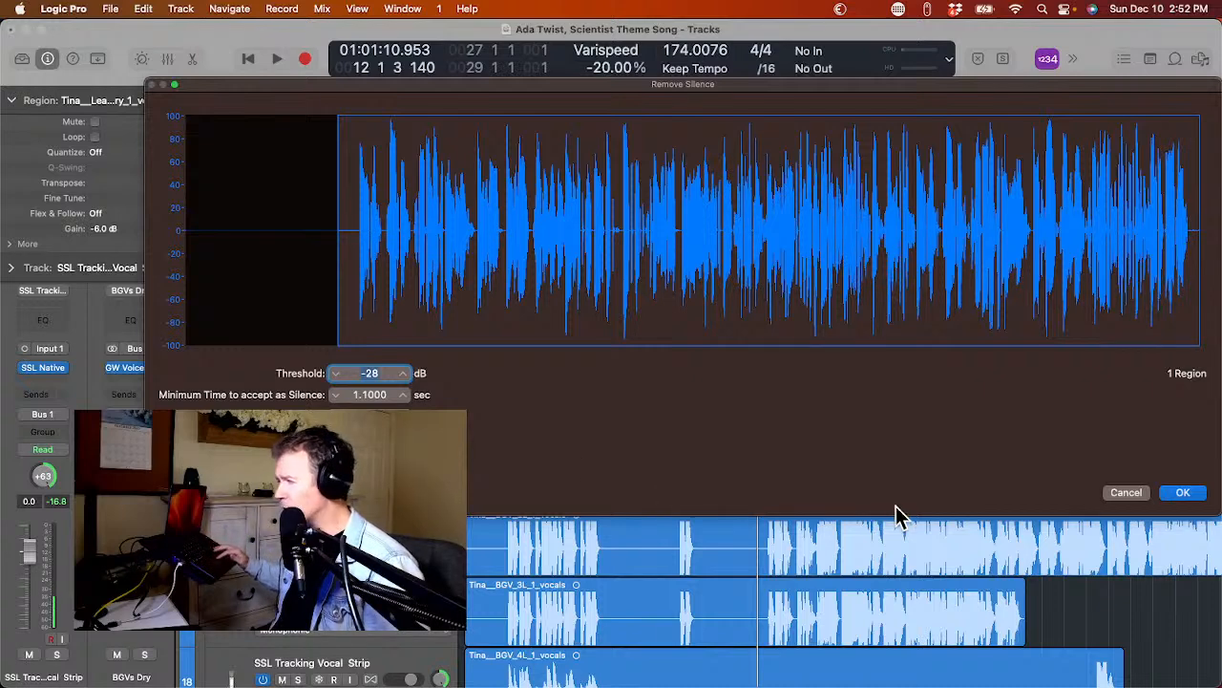
click(1184, 493)
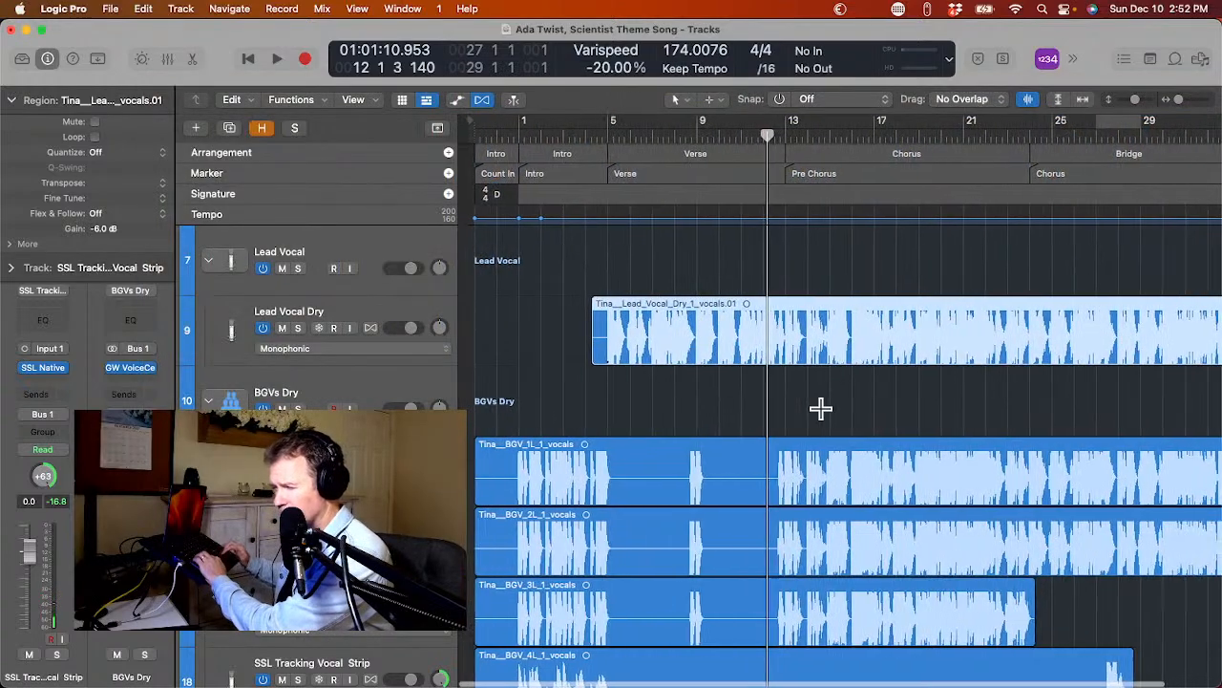
Remove silence from the BGV 1L and BGV 2L vocal regions with the same settings.
click(718, 466)
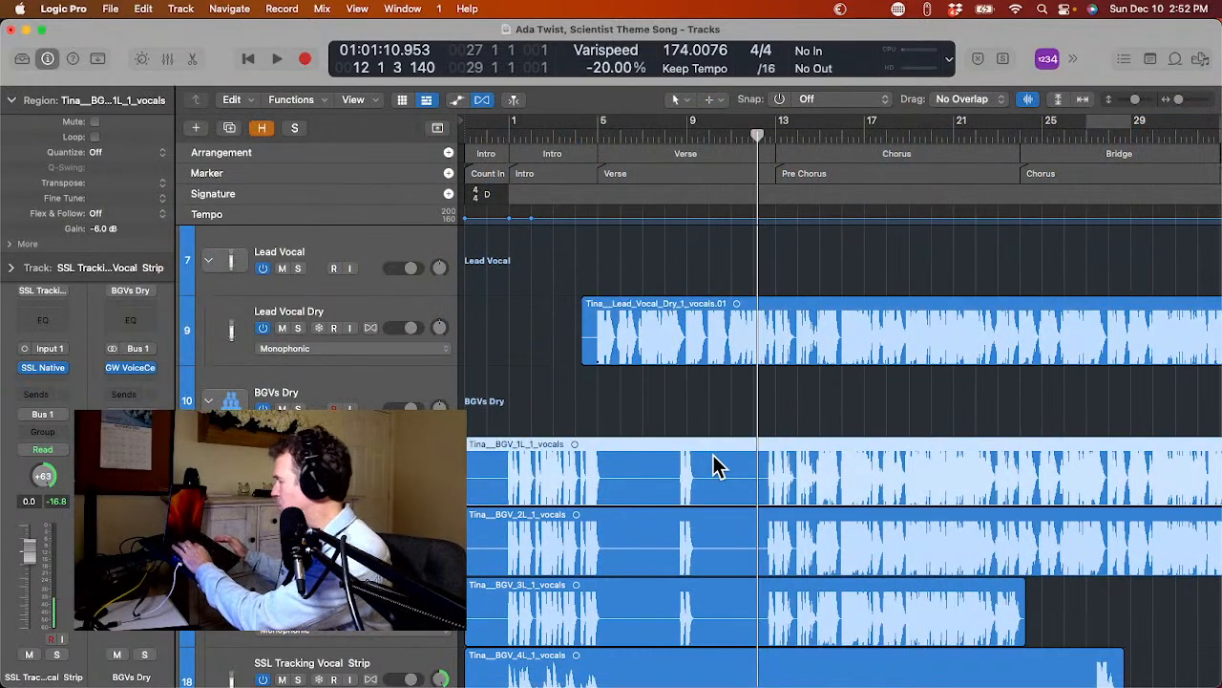
key(ctrl+x)
key(Return)
click(715, 533)
key(ctrl+x)
key(Return)
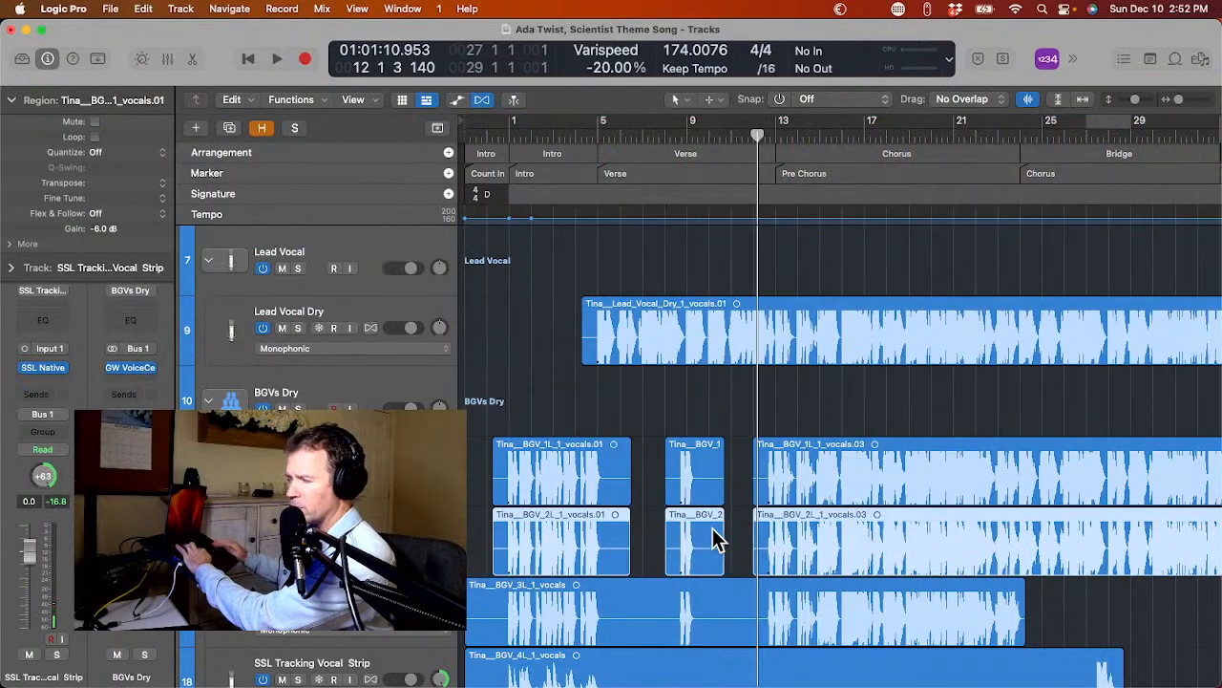
Remove silence from the BGV 3L and BGV 4L vocal regions with the same settings.
click(724, 592)
key(ctrl+x)
key(Return)
scroll(729, 603, down, 3)
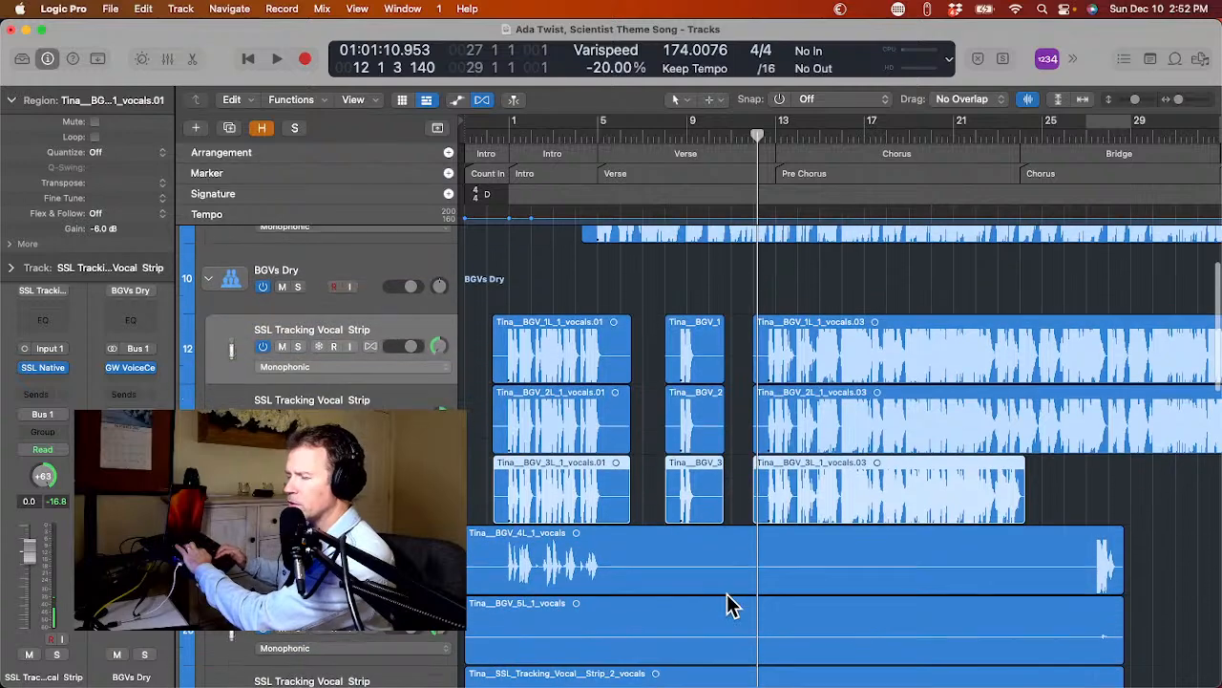
click(726, 569)
key(ctrl+x)
key(Return)
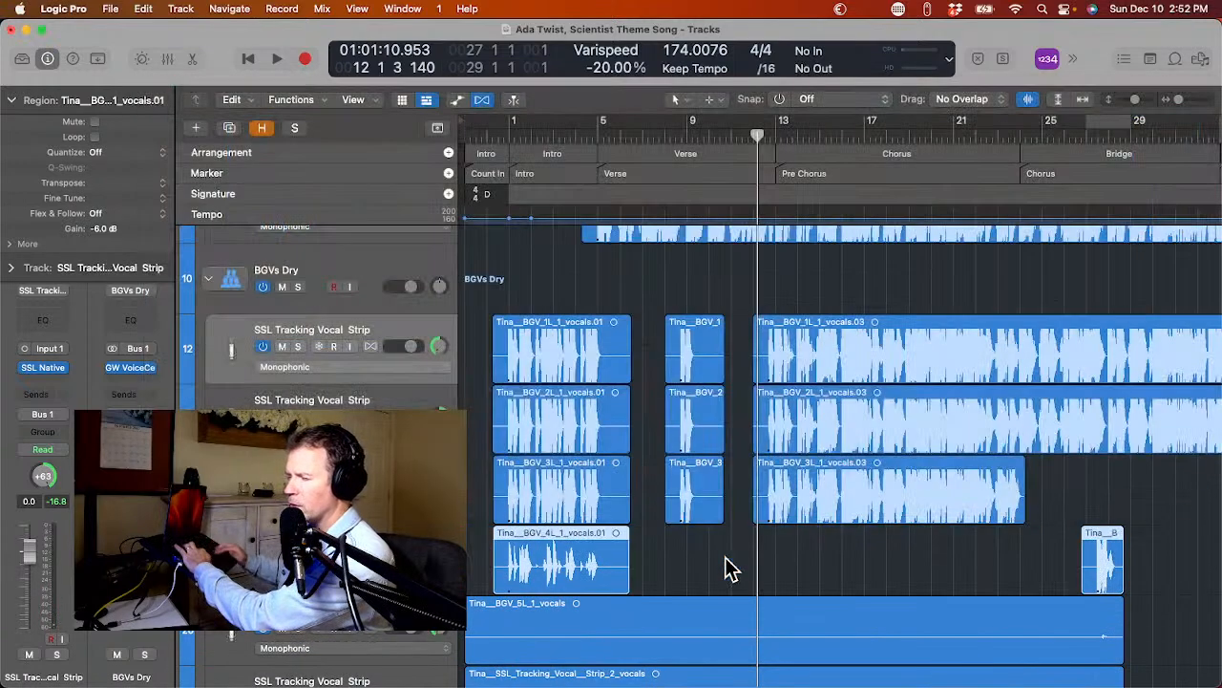
Try to remove silence from the nearly empty BGV 5L vocal region with the -28 dB threshold.
scroll(724, 564, down, 3)
click(721, 519)
key(ctrl+x)
key(Return)
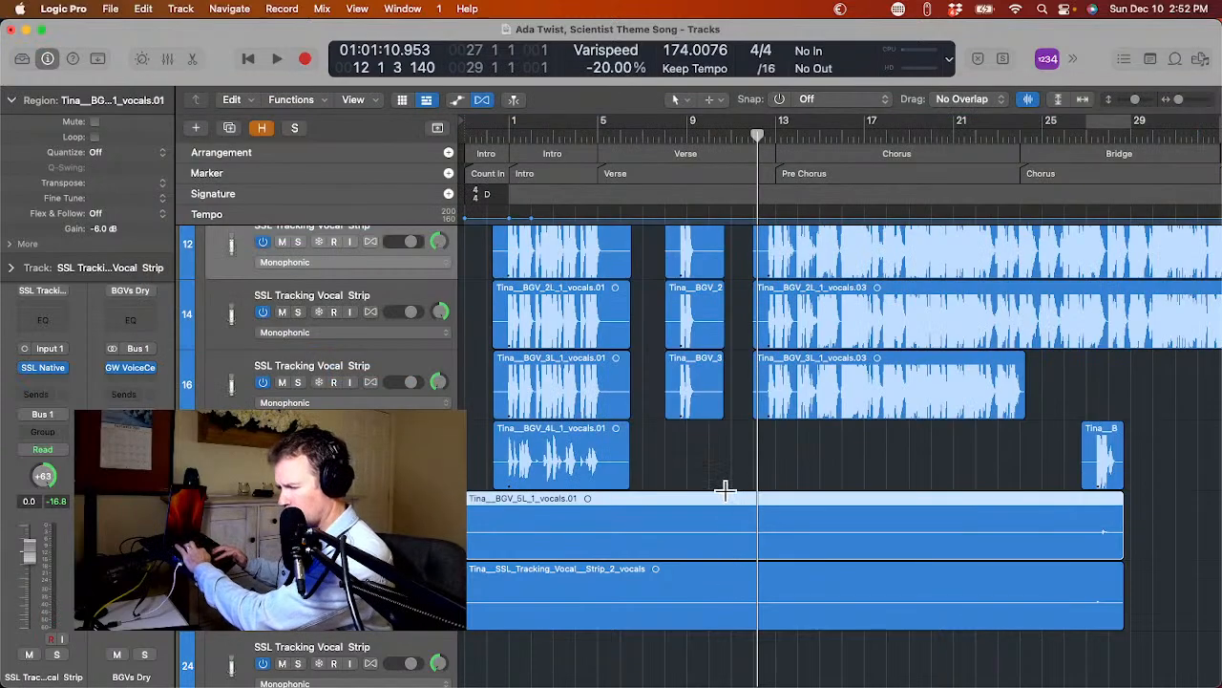
key(ctrl+x)
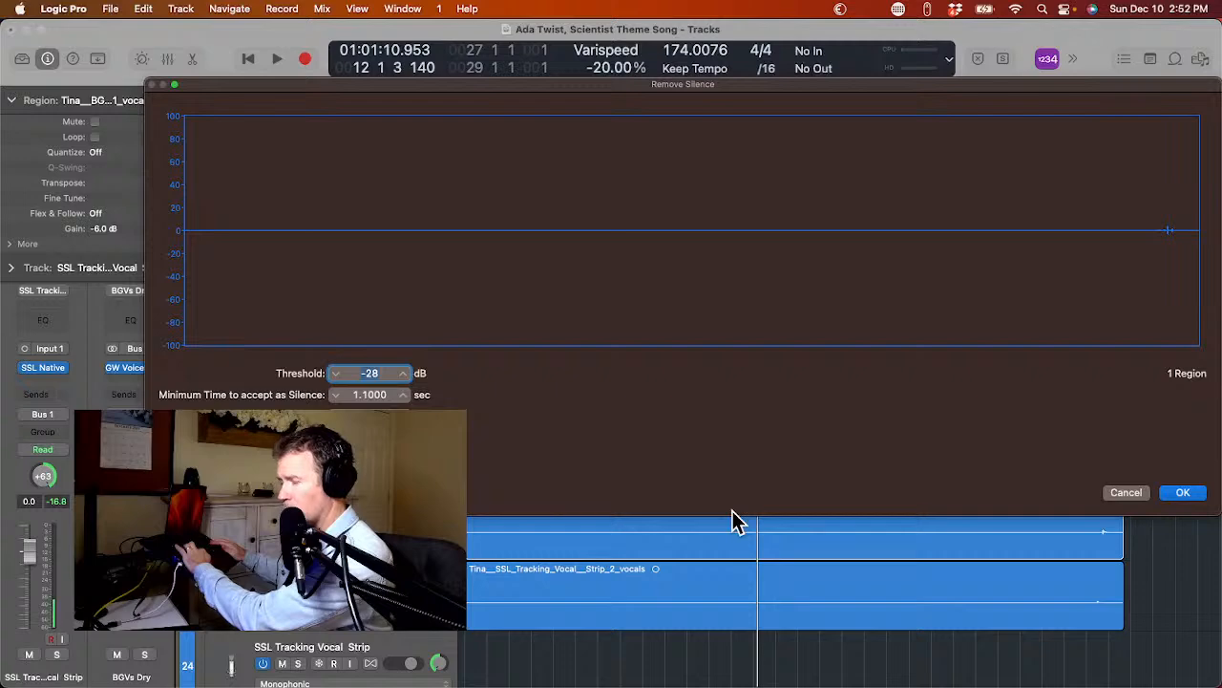
key(Return)
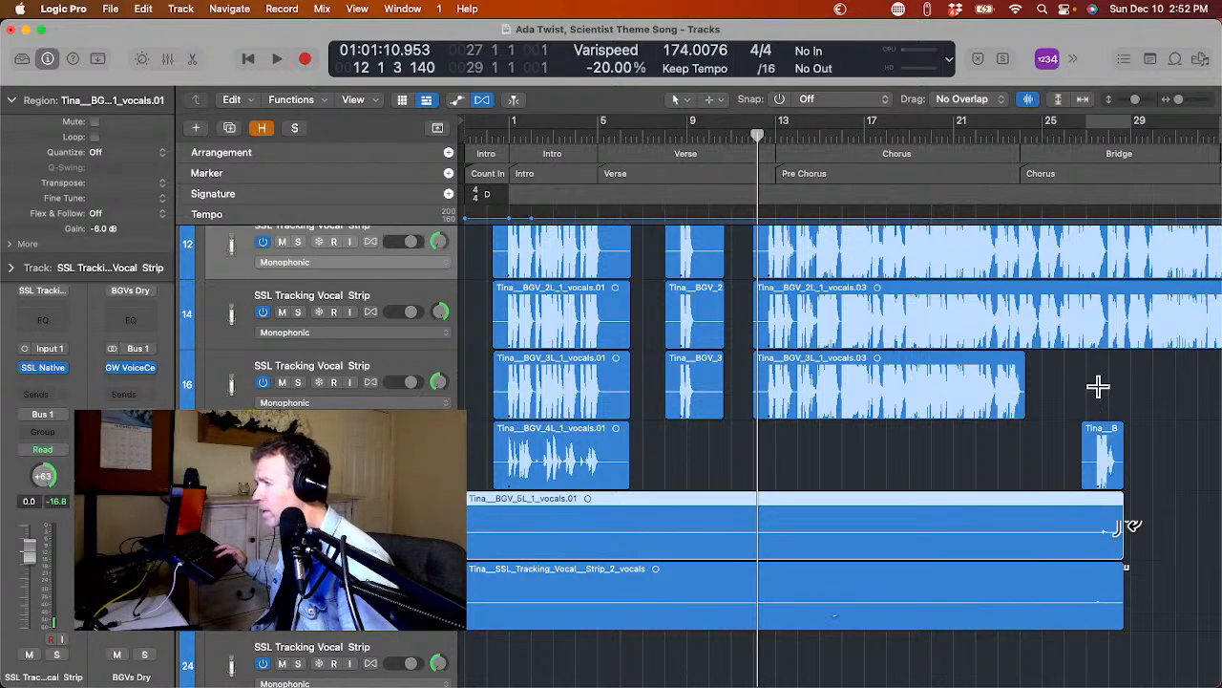
Play the passage from about bar 26 to hear the quiet background vocals near the start of the bridge.
scroll(1114, 592, down, 3)
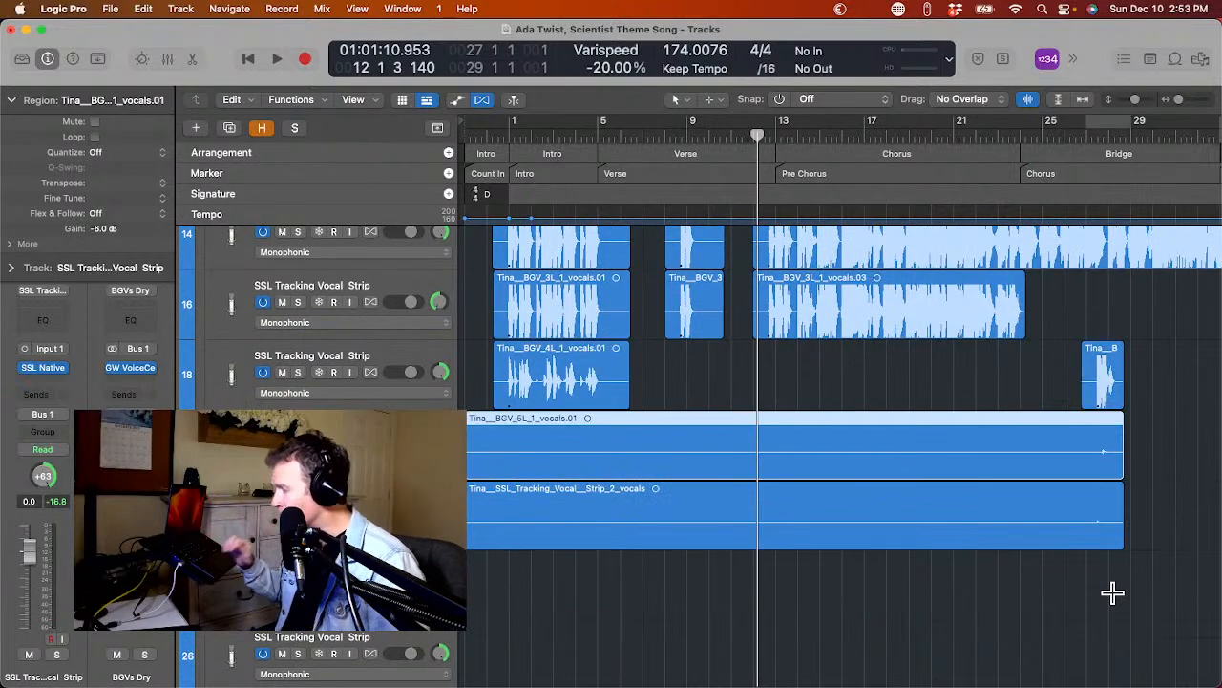
click(1073, 136)
key(space)
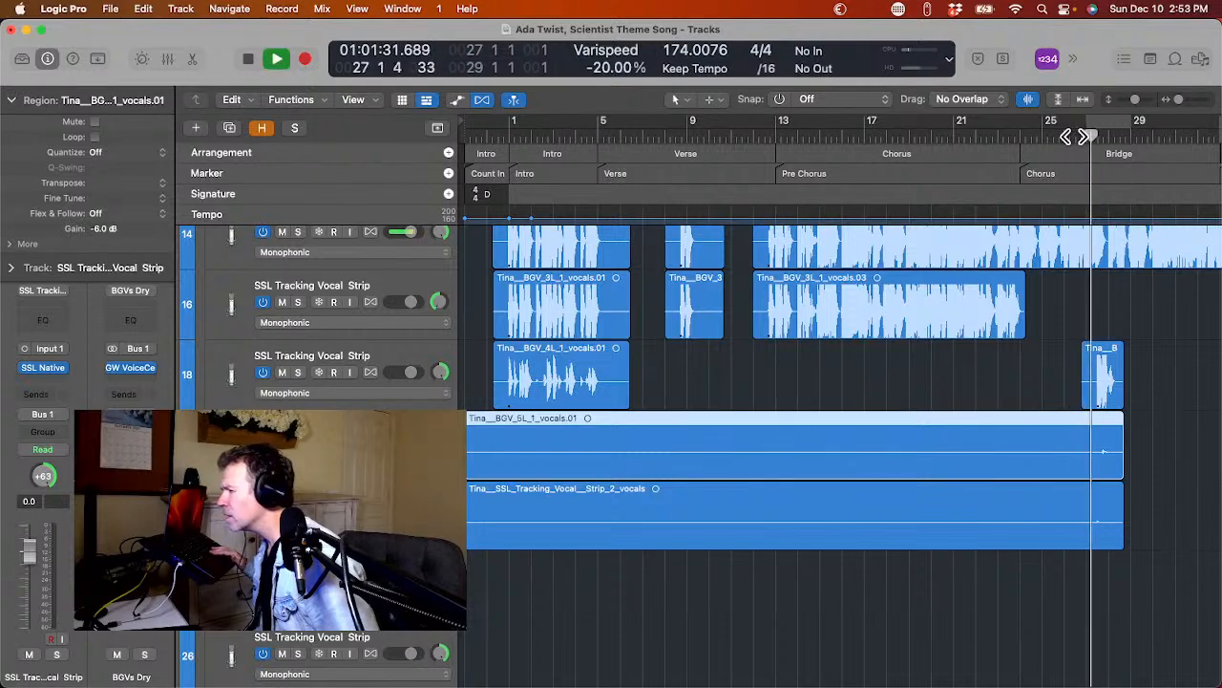
key(space)
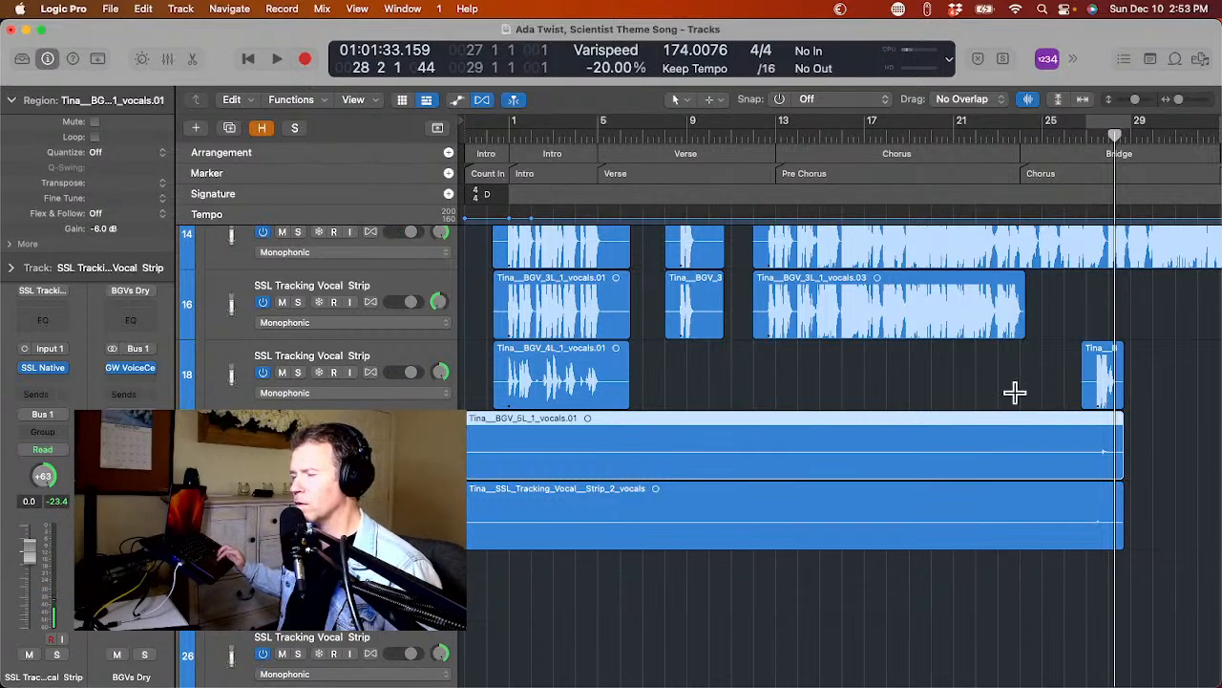
Examine where the stripped background vocal regions start and end across the chorus and bridge, including the last BGV 3L region.
scroll(1014, 389, up, 2)
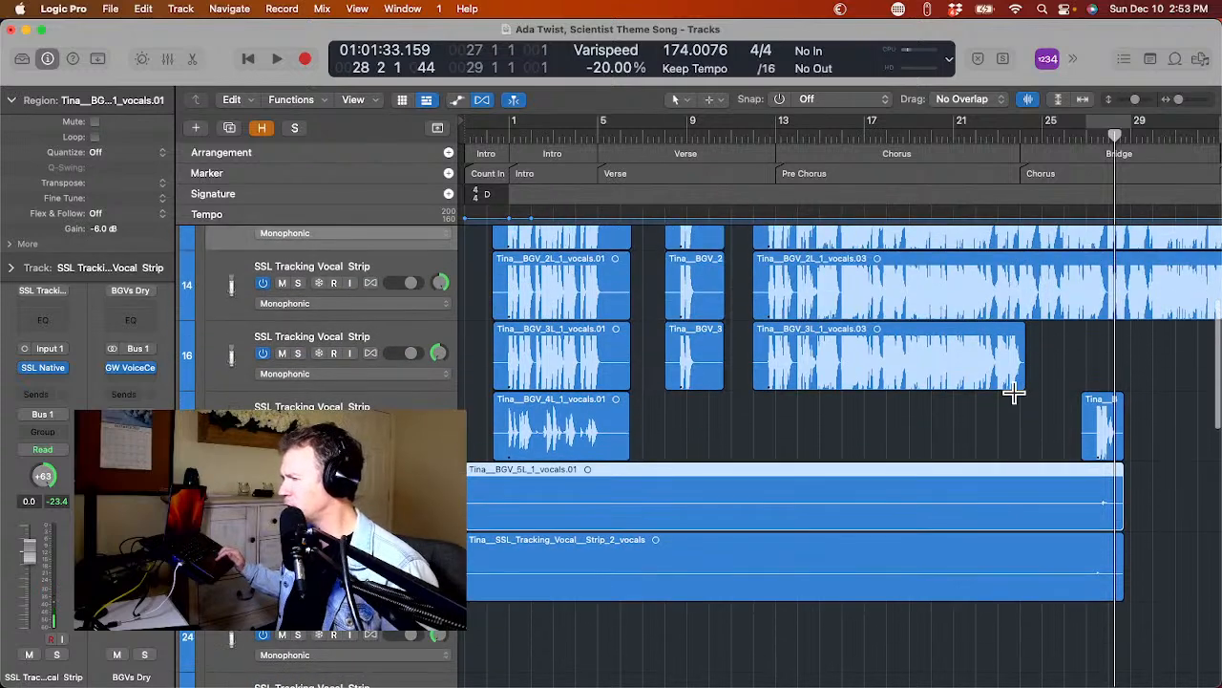
scroll(1014, 391, up, 1)
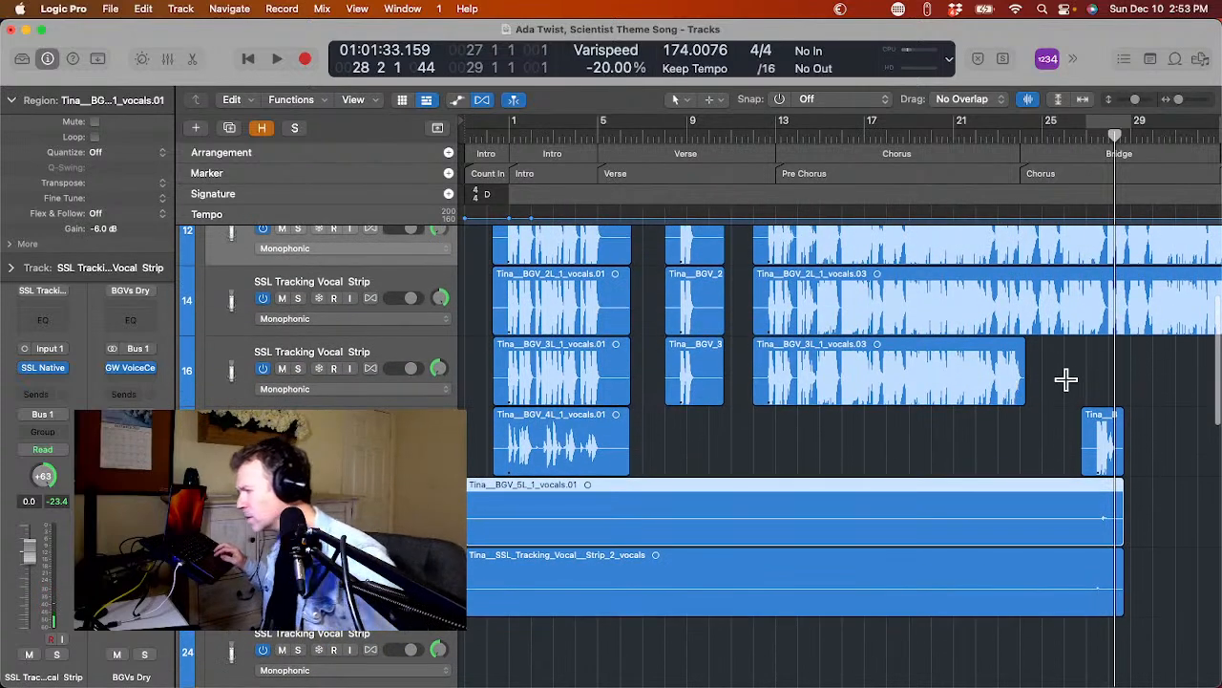
drag(1018, 402, 1159, 418)
click(1041, 426)
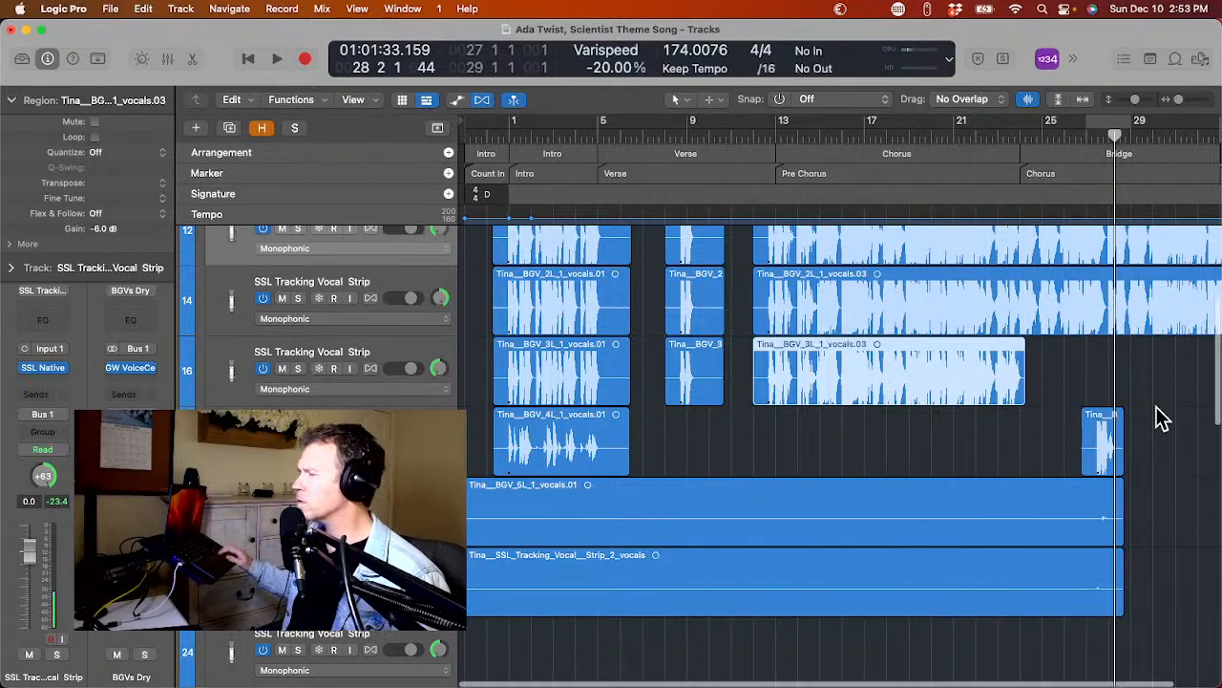
scroll(1159, 418, up, 3)
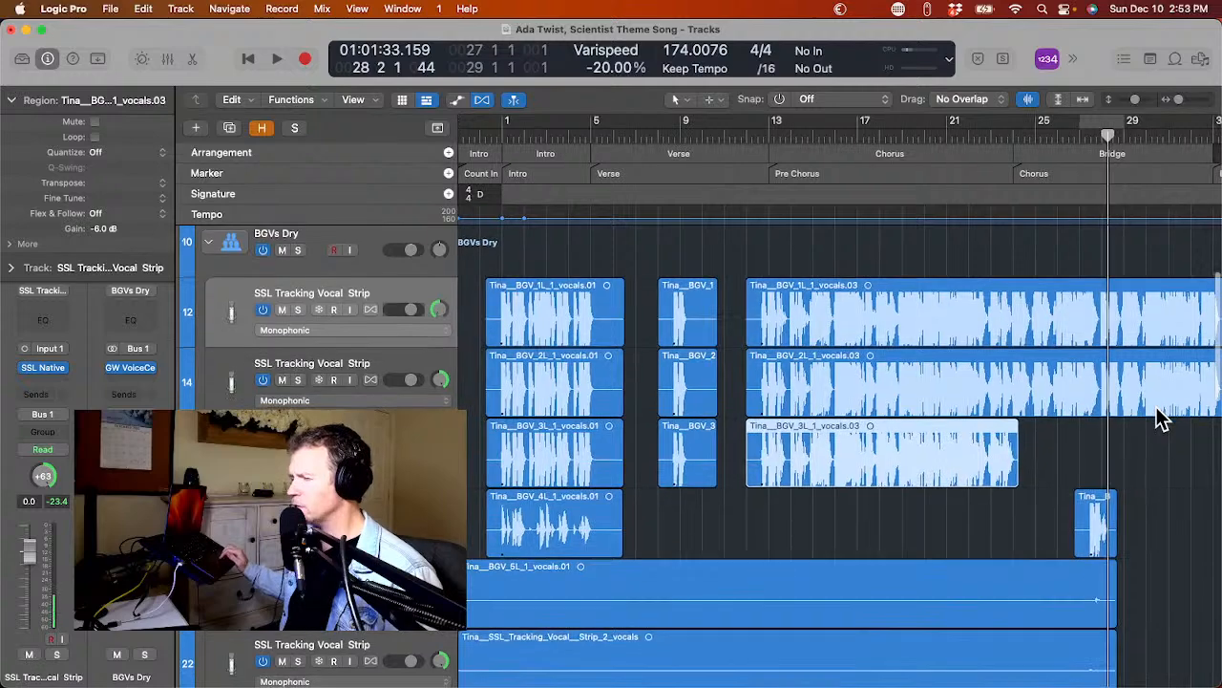
scroll(1159, 419, down, 5)
scroll(1160, 418, up, 2)
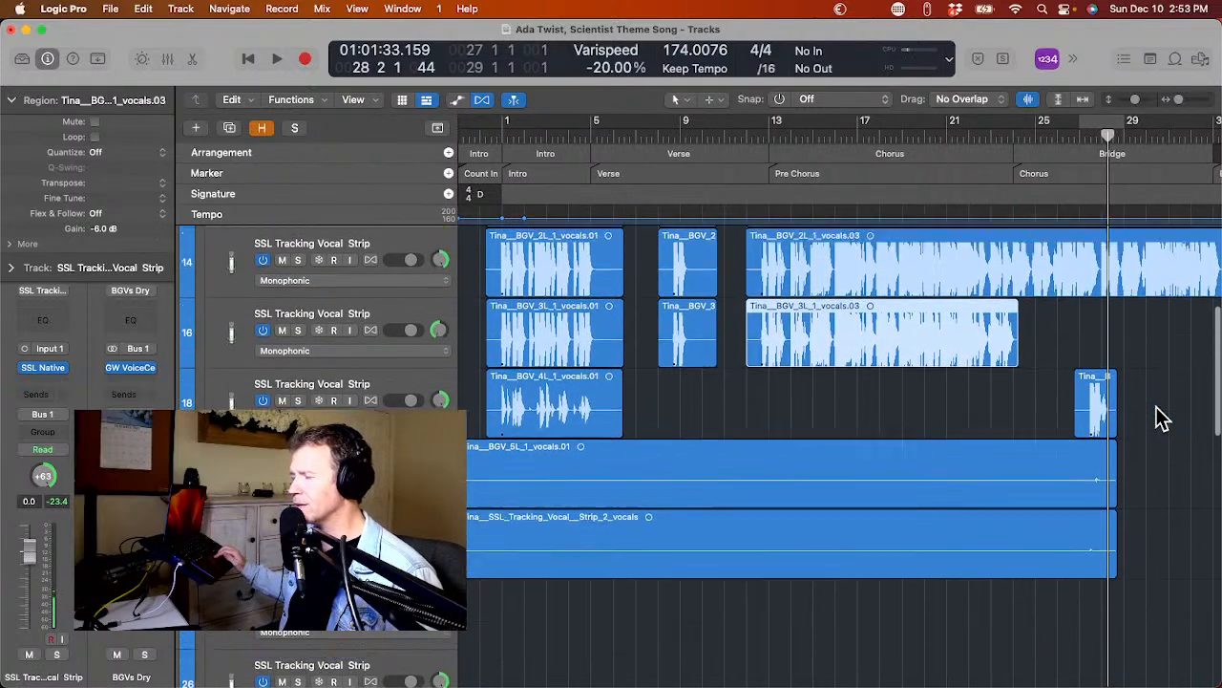
scroll(1159, 418, right, 2)
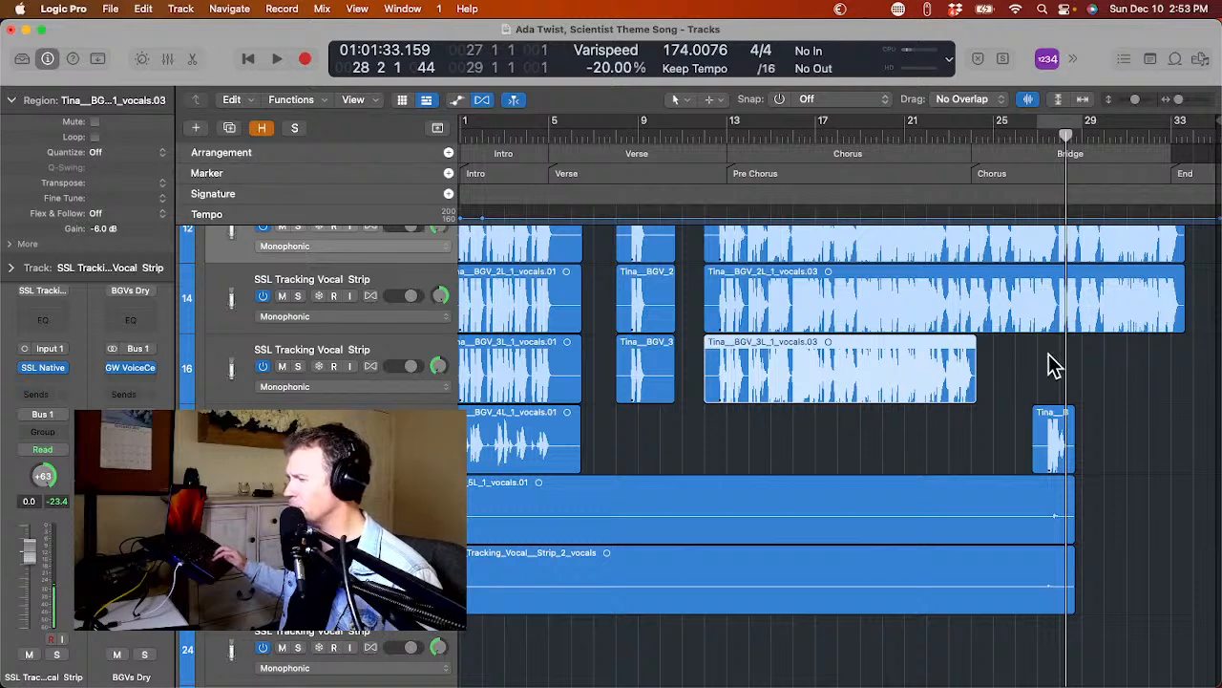
scroll(909, 392, up, 3)
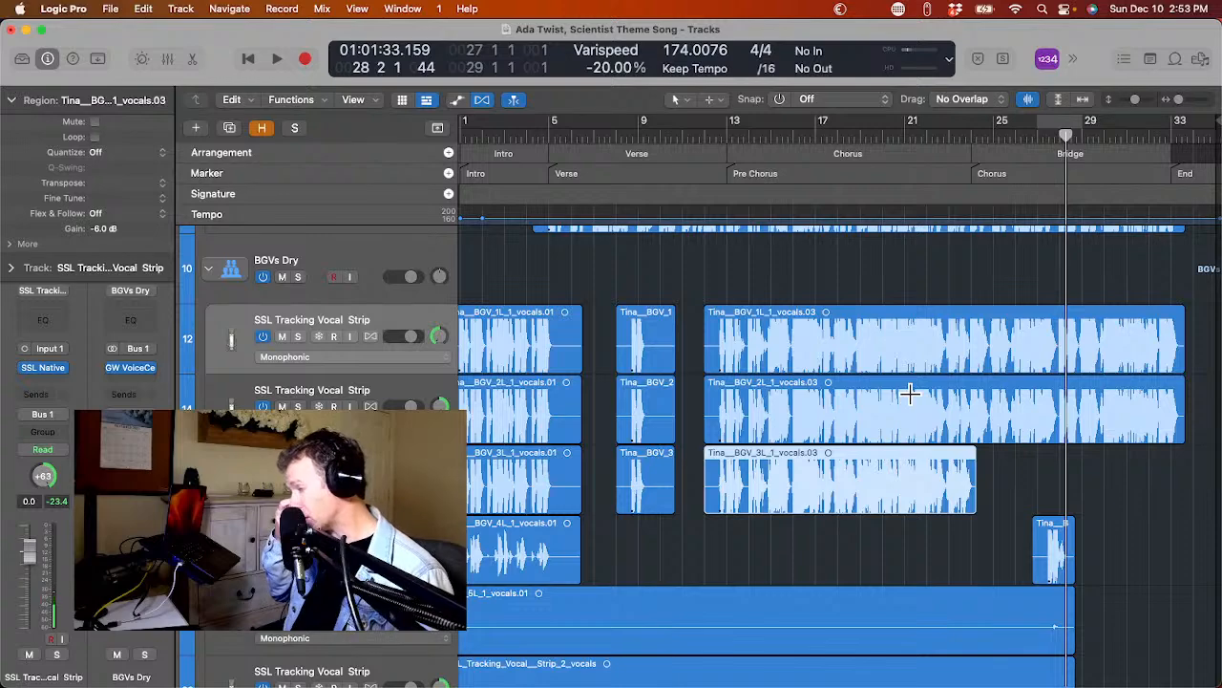
scroll(909, 393, down, 3)
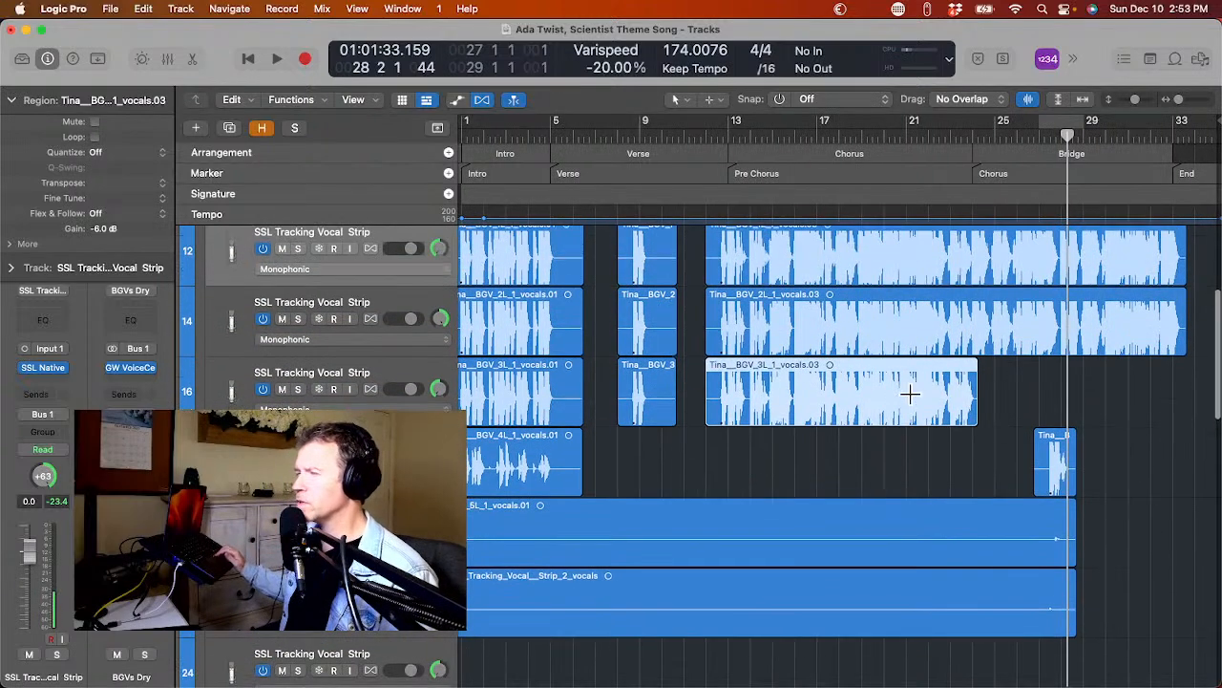
Play the song from bar 12 through the chorus into bar 28 to check the converted background vocals.
click(720, 132)
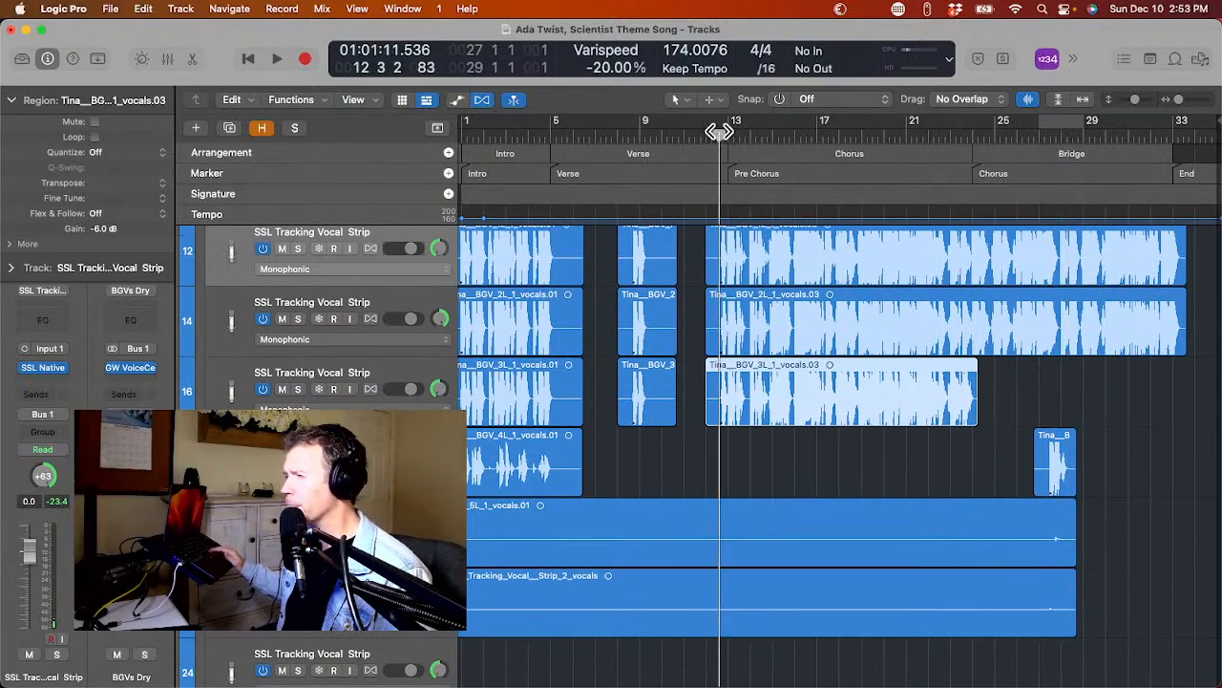
key(space)
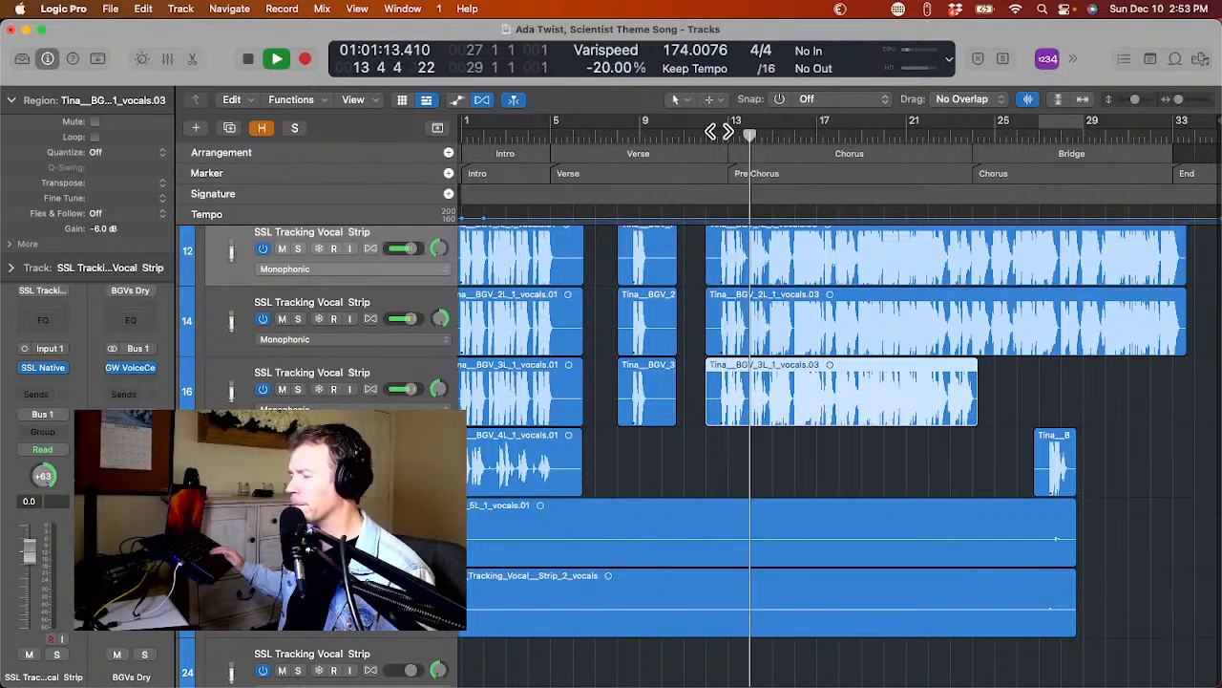
scroll(717, 247, left, 3)
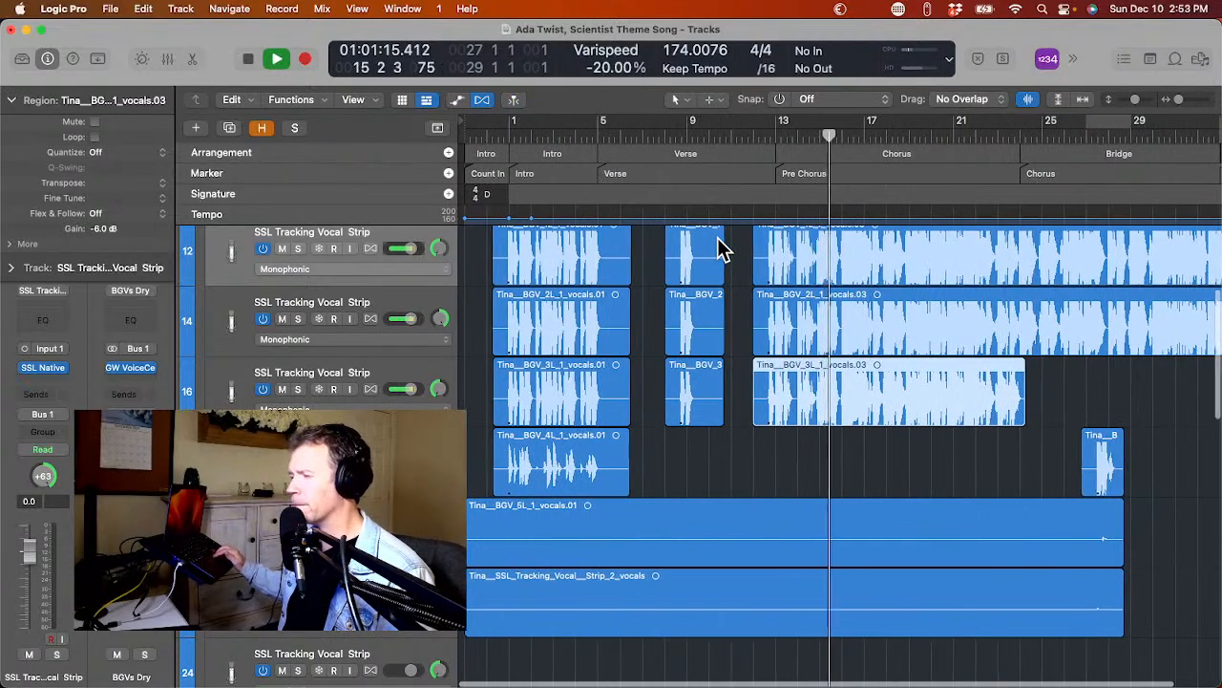
scroll(720, 248, up, 2)
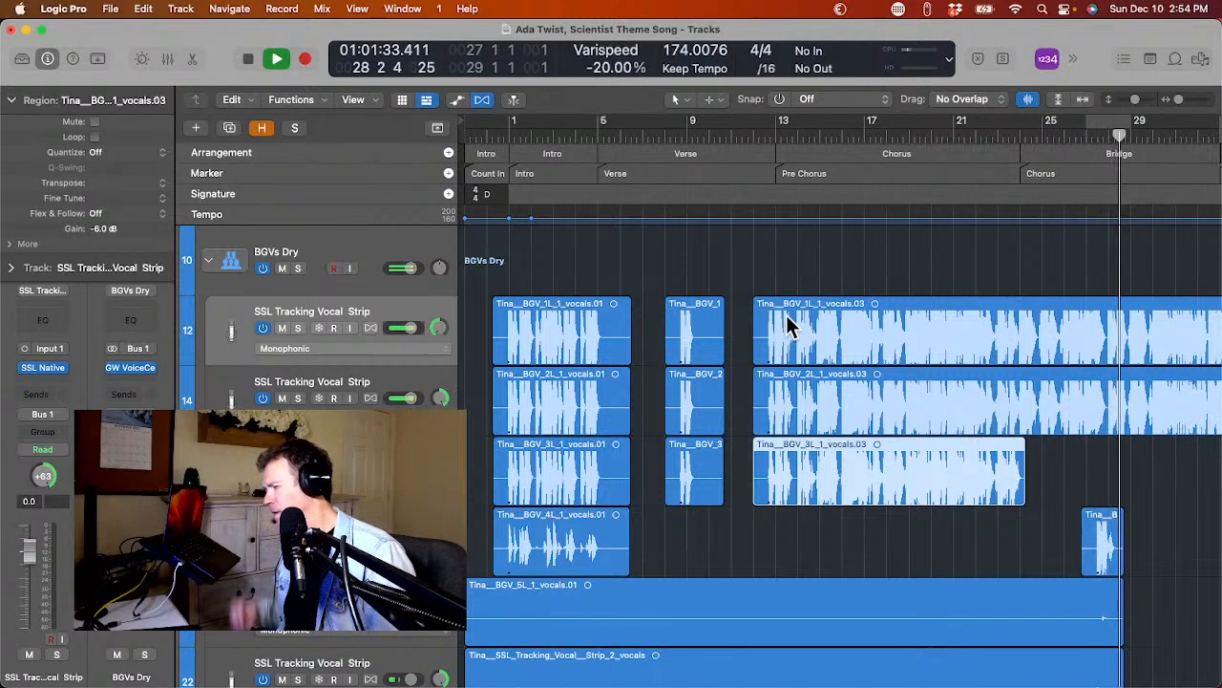
key(space)
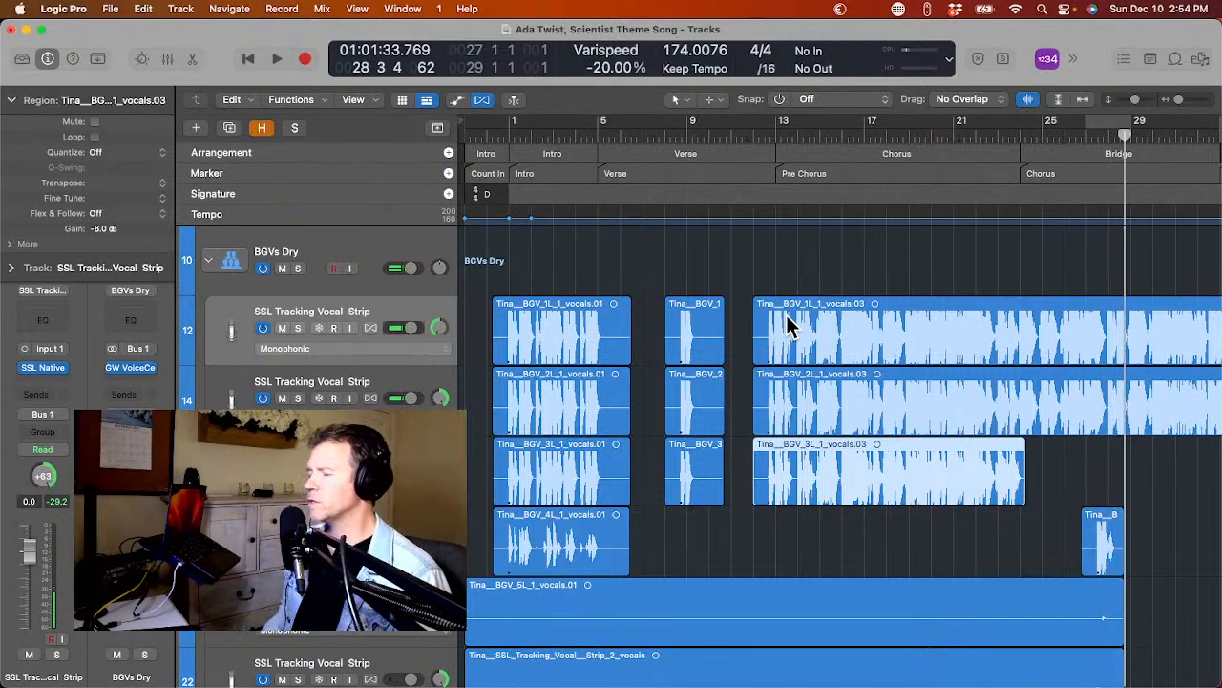
scroll(787, 316, down, 3)
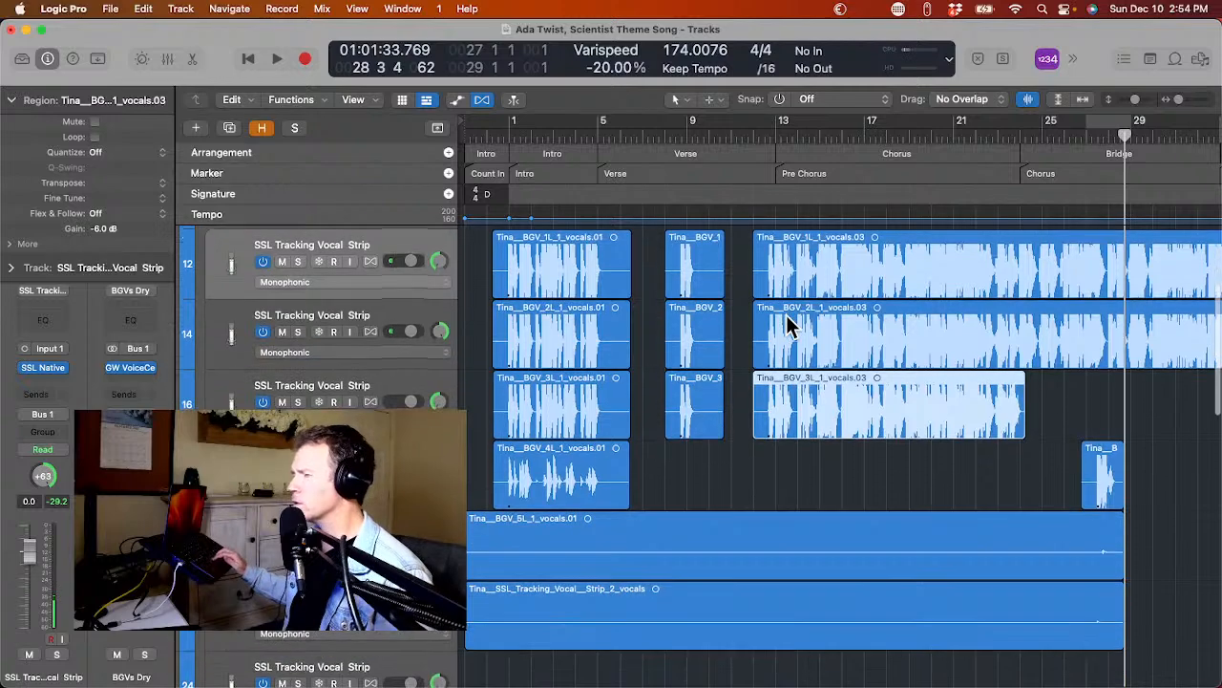
scroll(786, 325, down, 2)
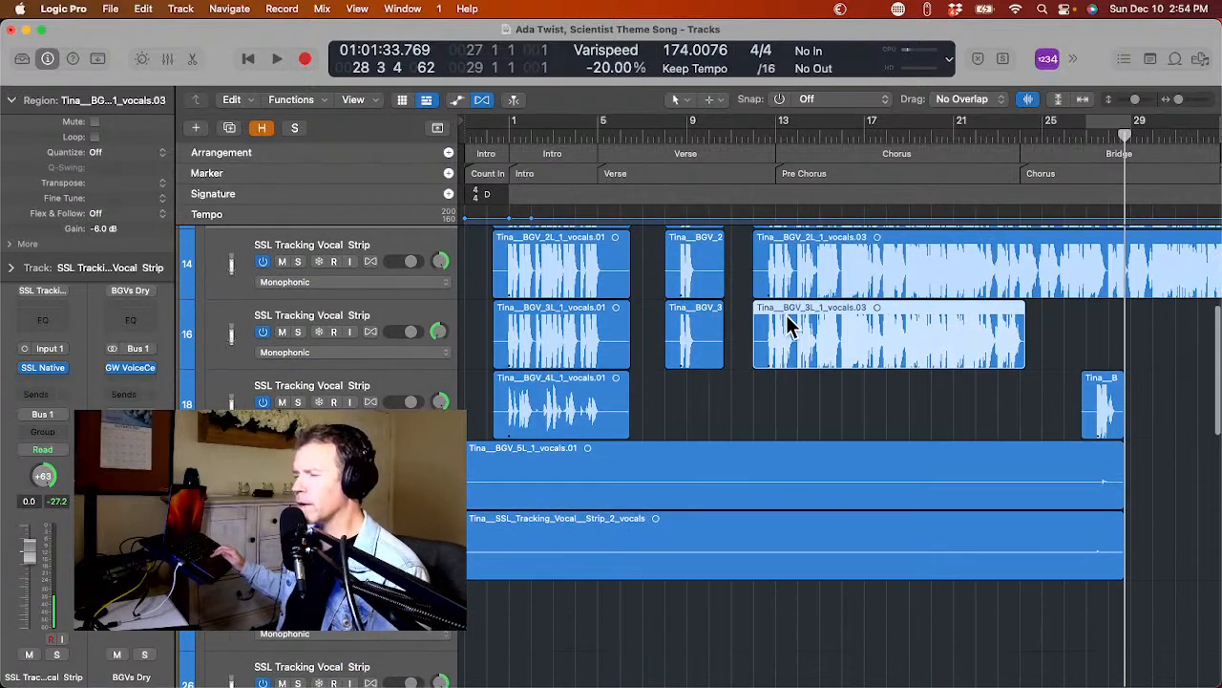
scroll(787, 316, right, 2)
scroll(787, 316, left, 3)
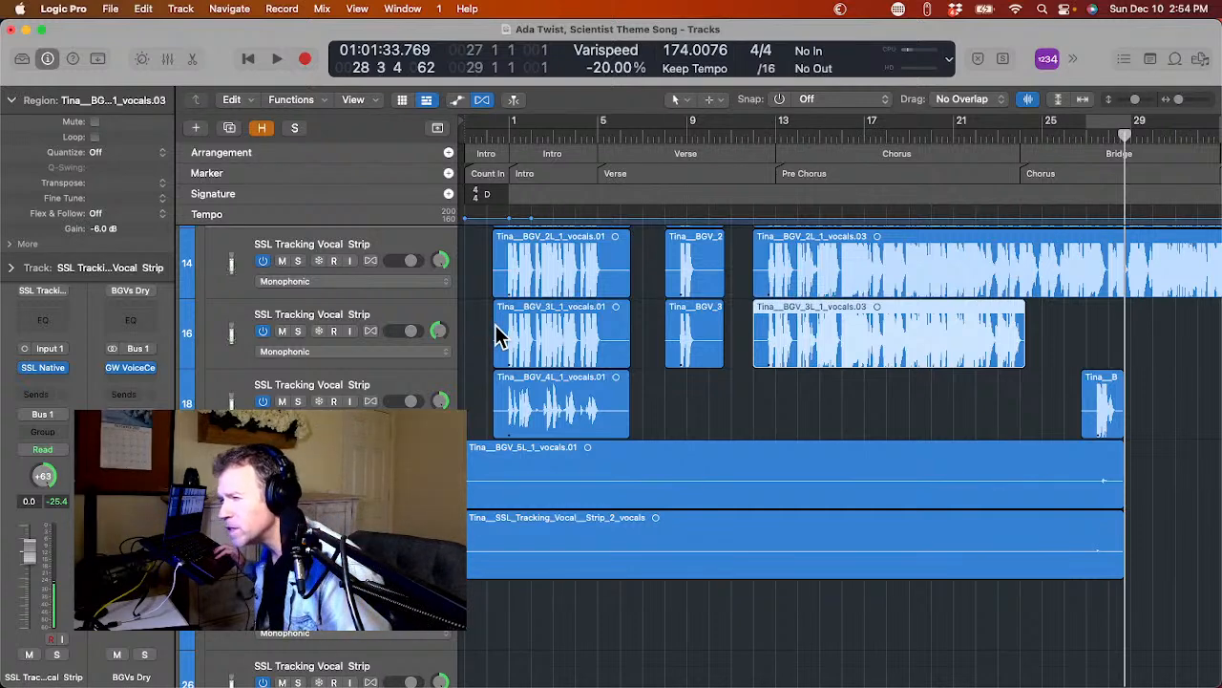
scroll(497, 335, down, 8)
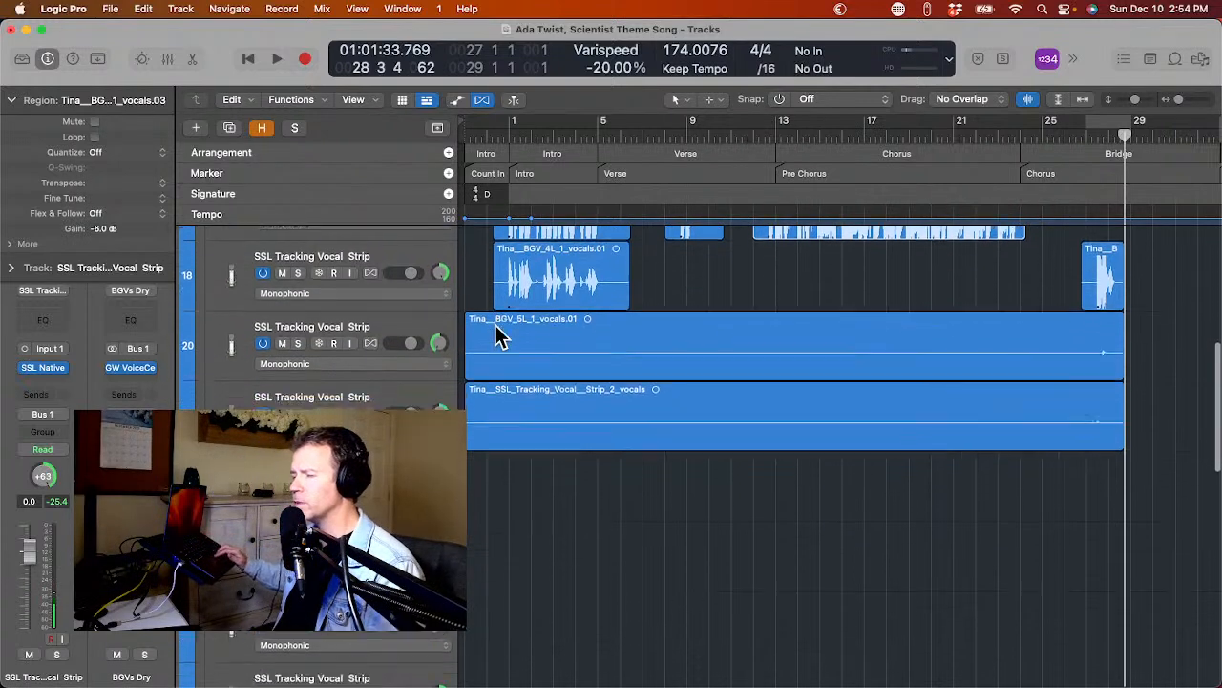
Examine the converted vocal tracks from Lead Vocal Dry through BGV 5L and SSL Tracking Vocal Strip 2, comparing their region lengths and waveforms.
scroll(497, 336, right, 1)
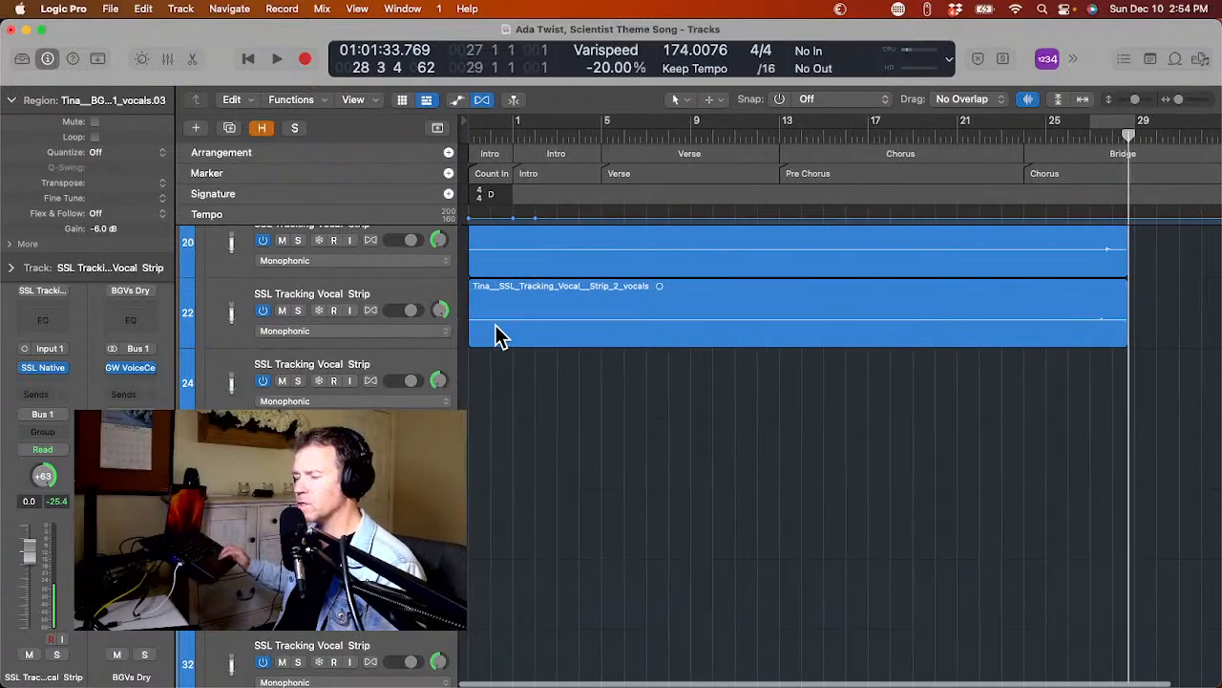
scroll(502, 331, up, 2)
scroll(502, 331, up, 15)
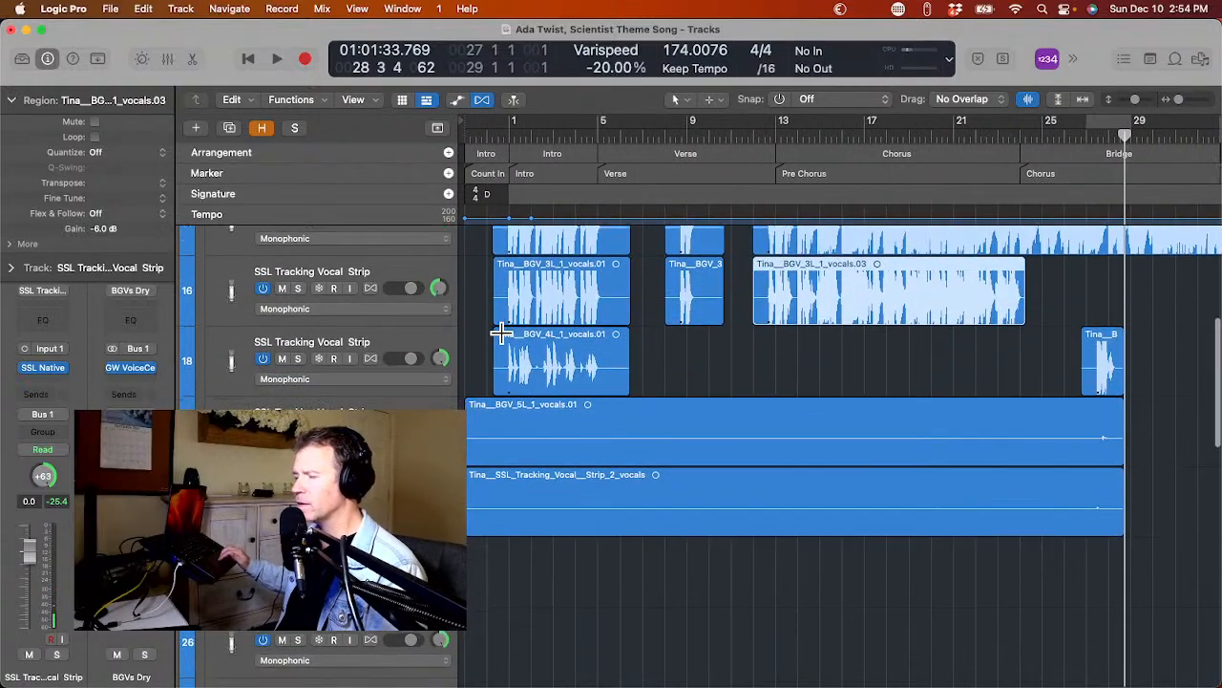
scroll(502, 332, down, 3)
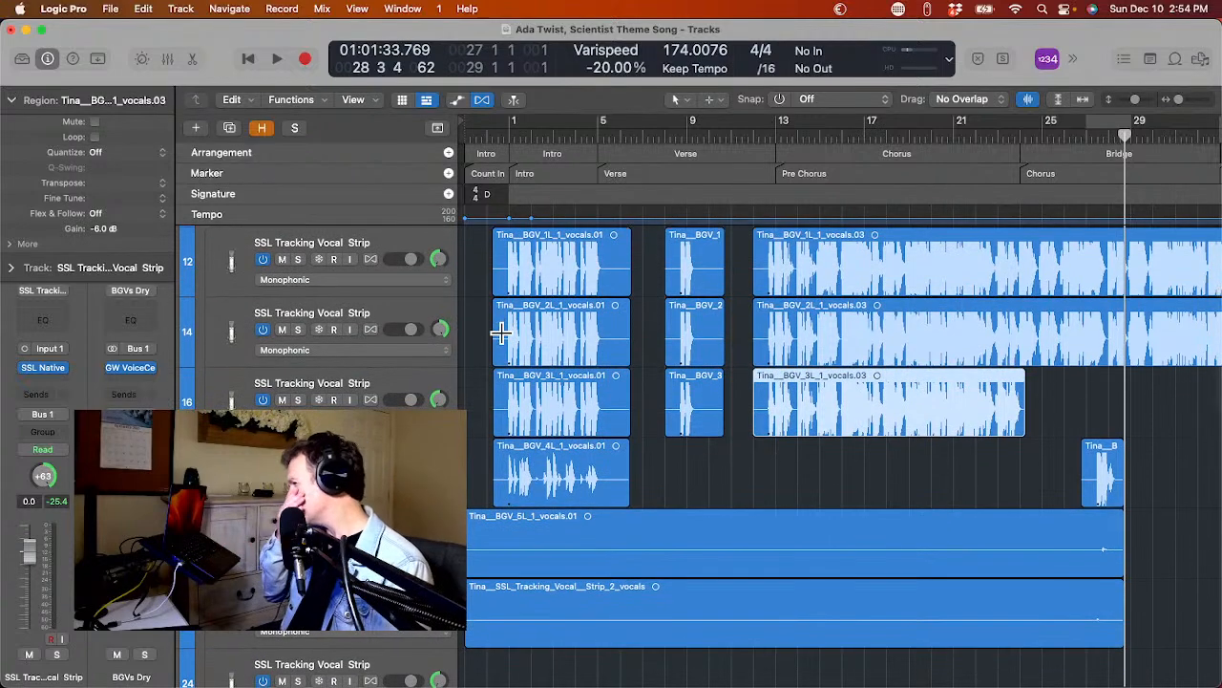
scroll(501, 331, up, 3)
scroll(501, 331, down, 5)
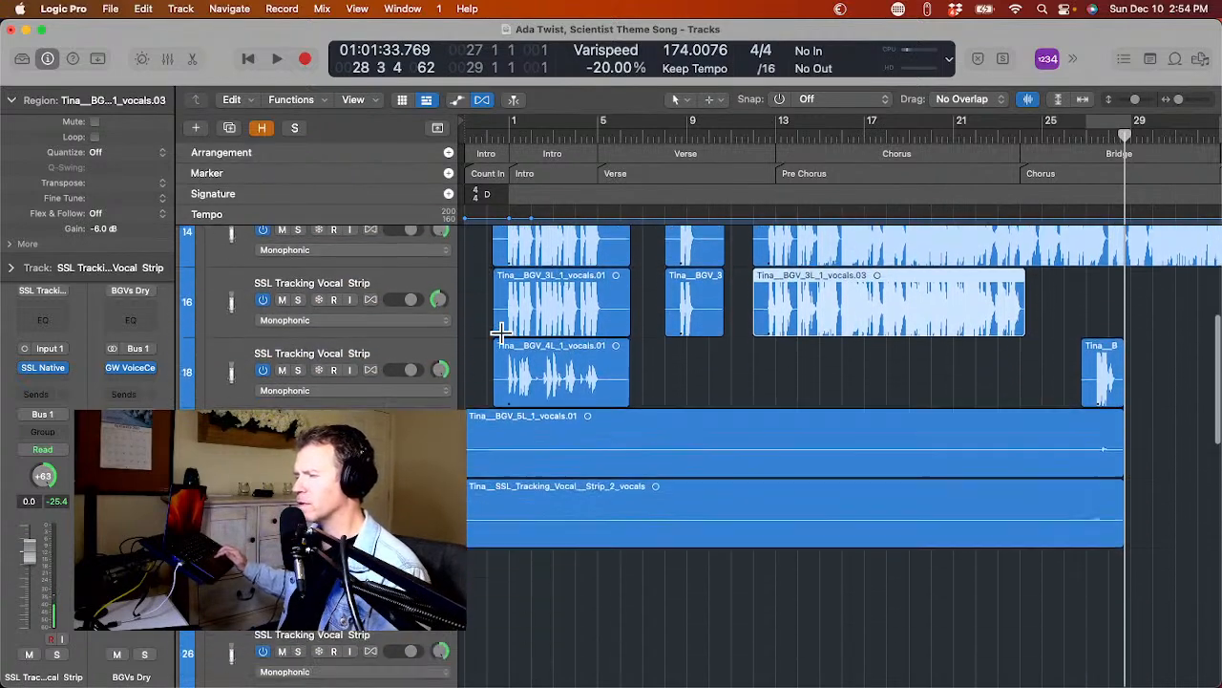
scroll(501, 332, up, 1)
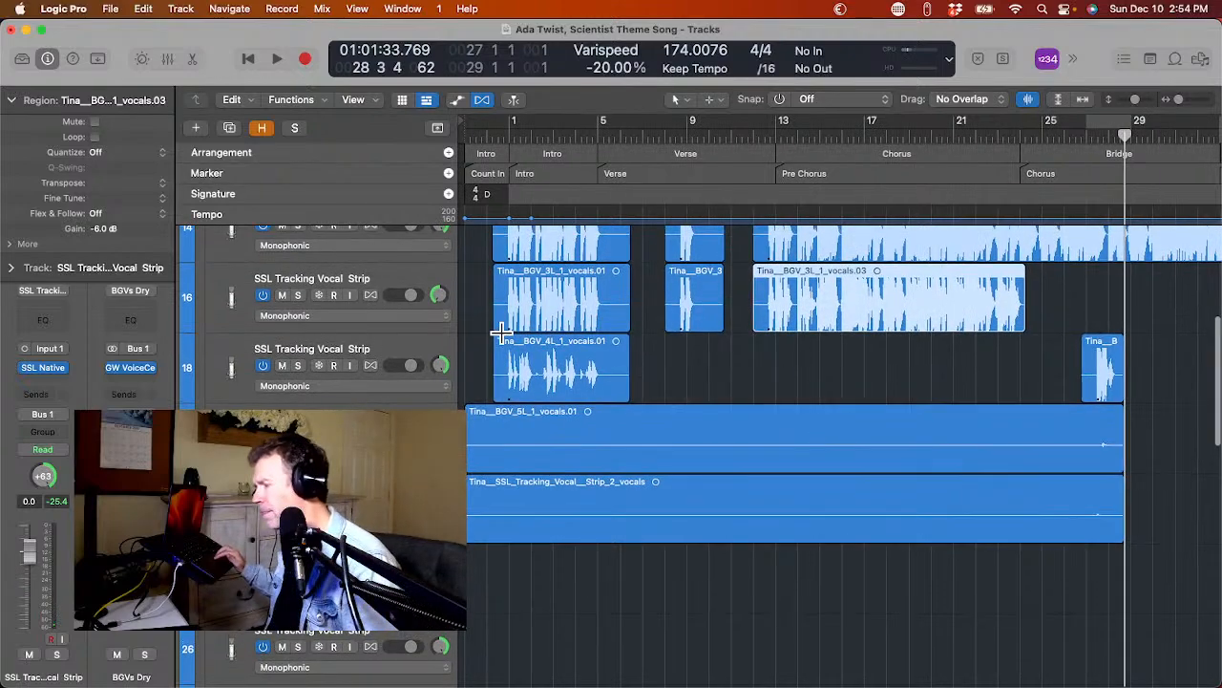
scroll(501, 331, up, 3)
scroll(501, 331, down, 2)
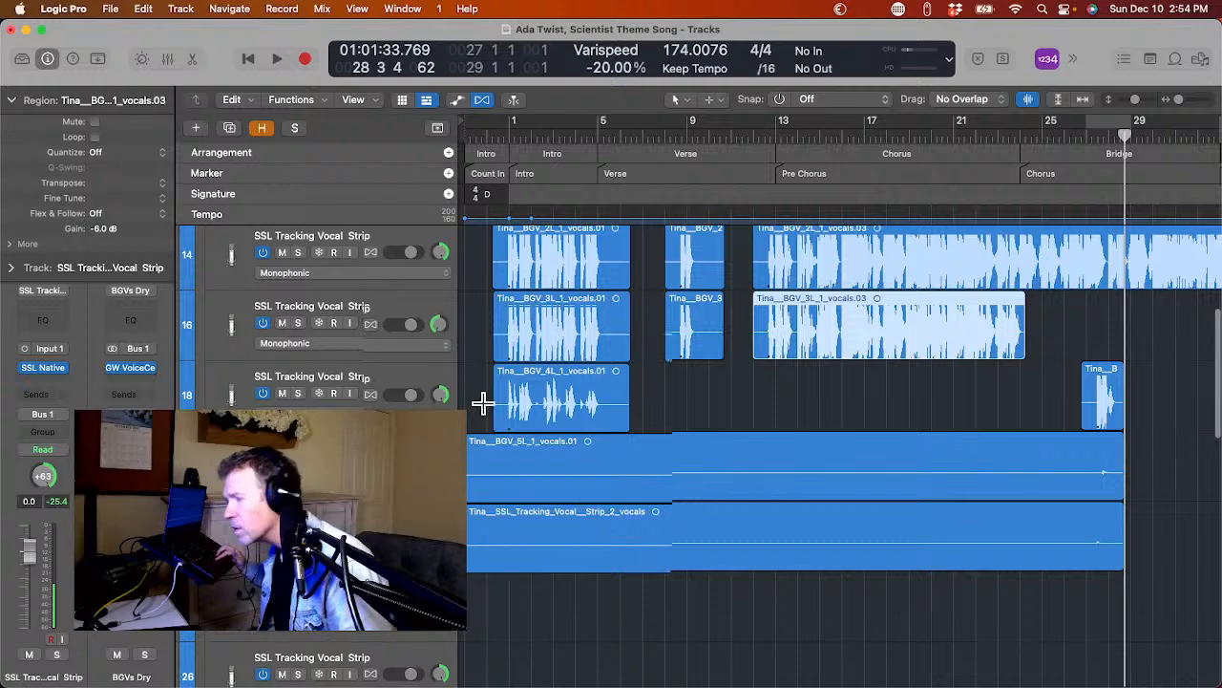
scroll(482, 403, up, 5)
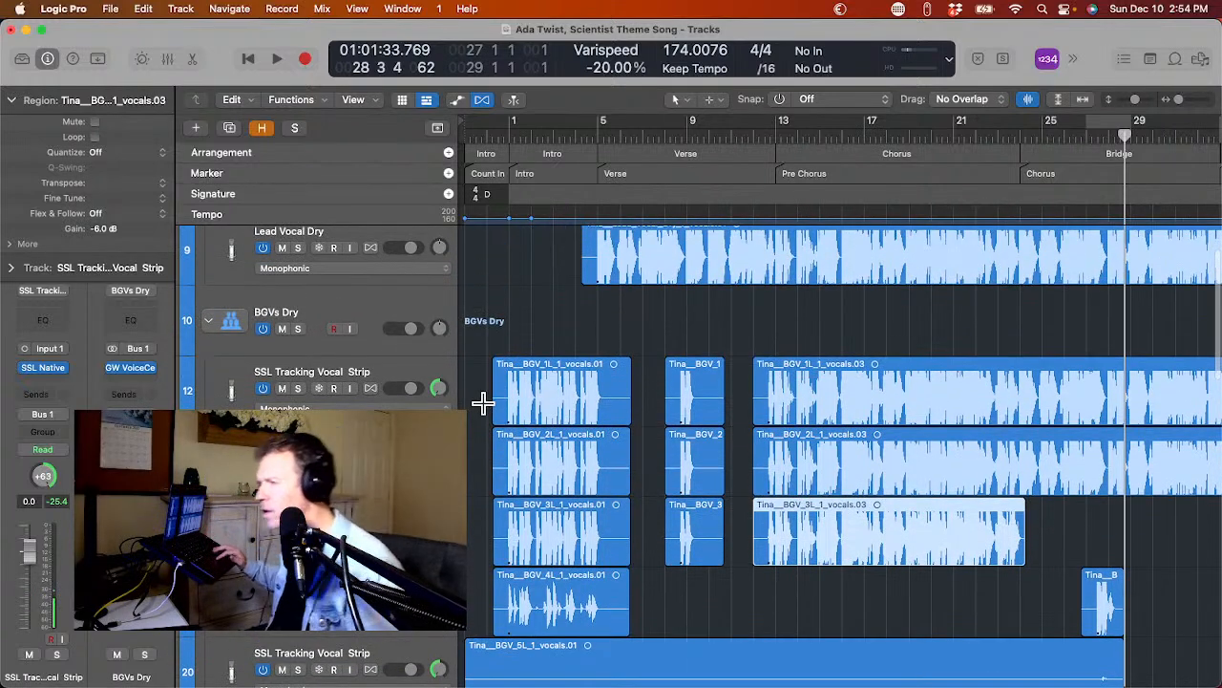
scroll(482, 403, down, 2)
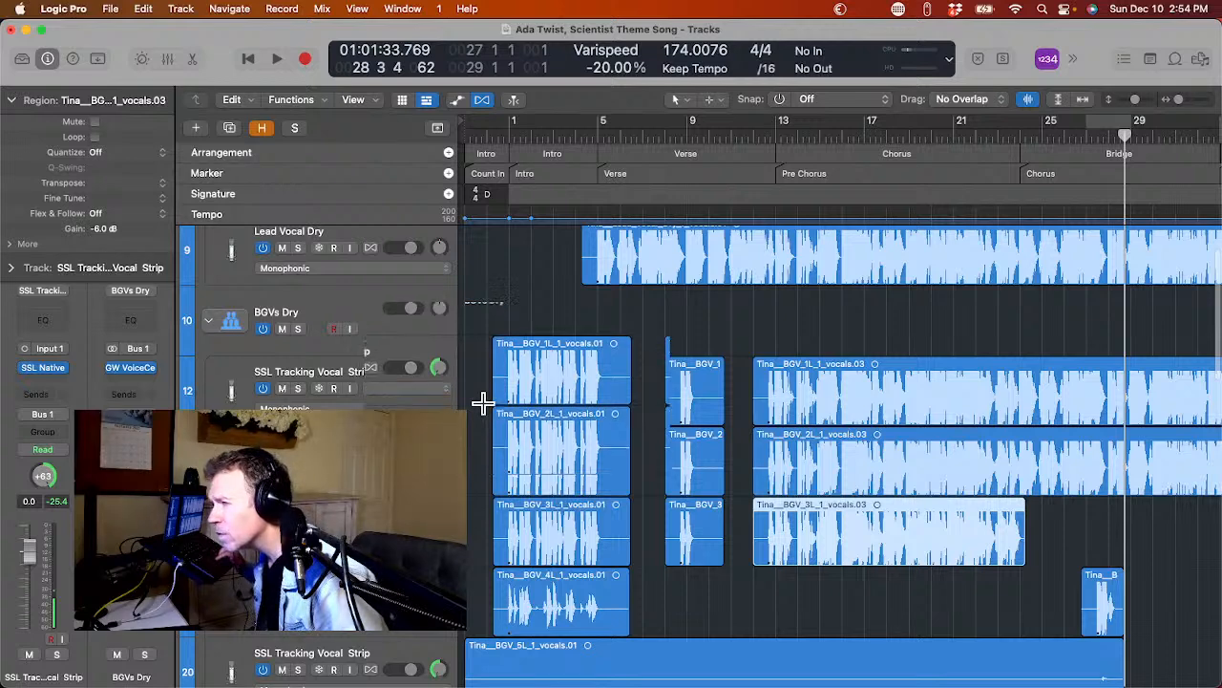
scroll(483, 404, down, 2)
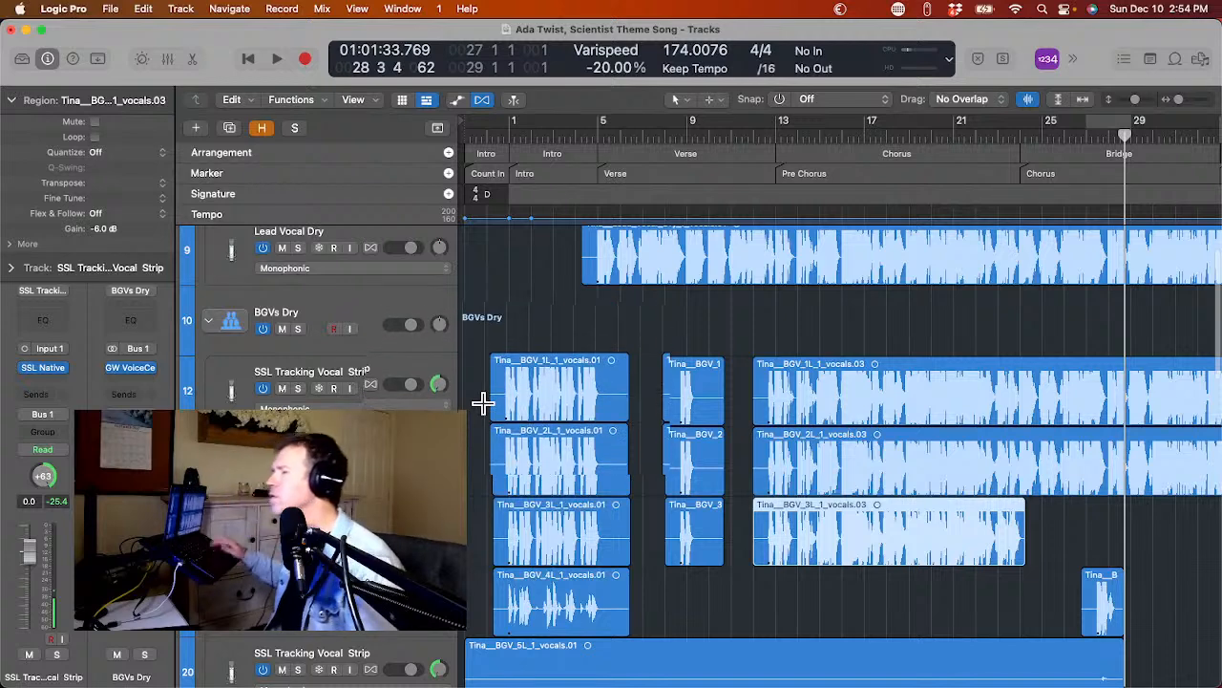
scroll(482, 403, down, 1)
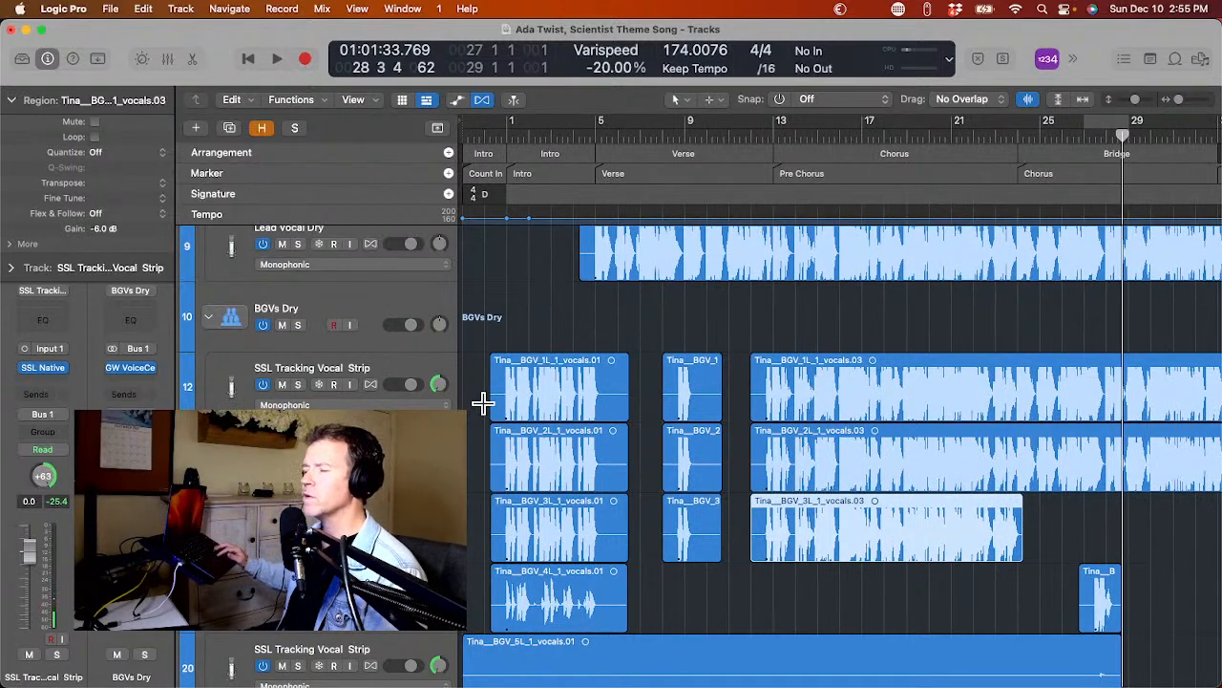
scroll(468, 437, down, 3)
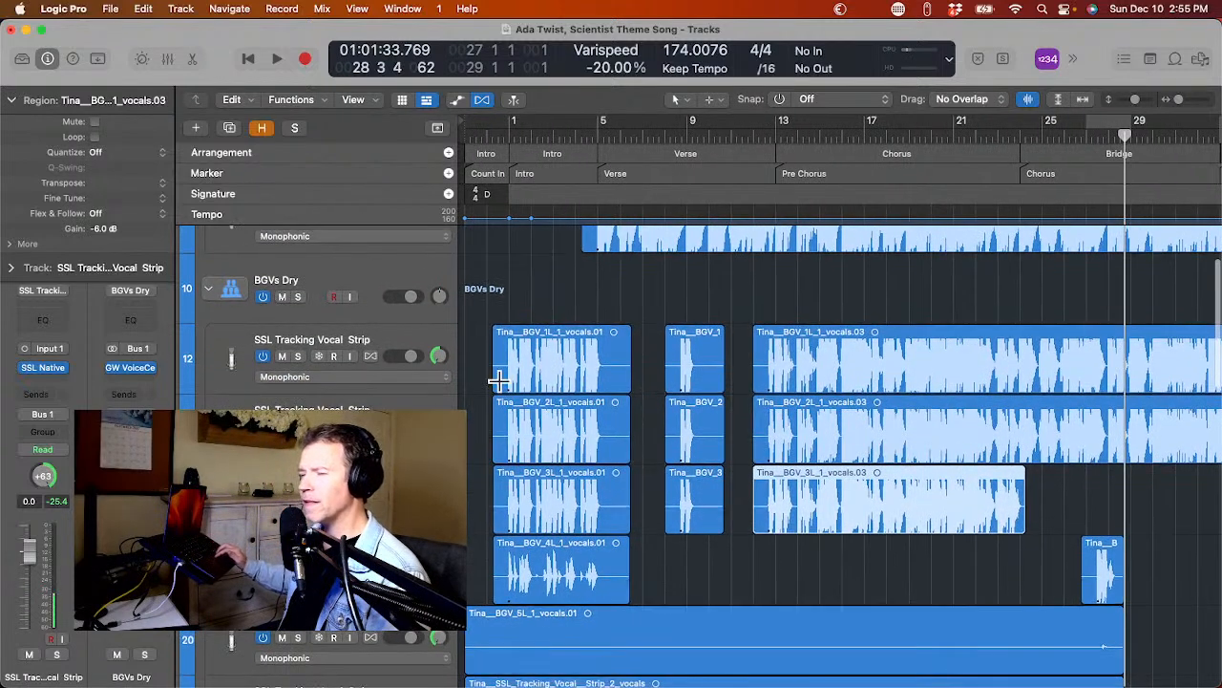
Undo the silence stripping on the converted vocals and delete all background vocal regions under BGVs Dry.
key(super+z)
key(super+z)
key(super+z)
key(super+z)
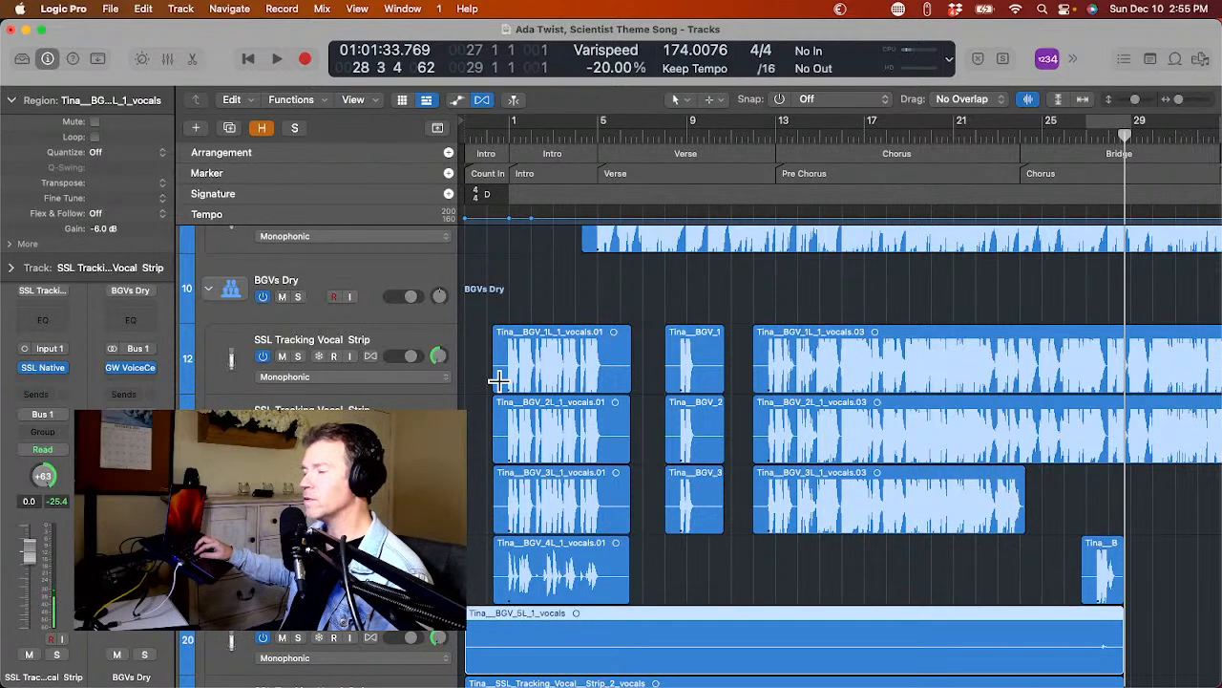
key(super+z)
key(super+z)
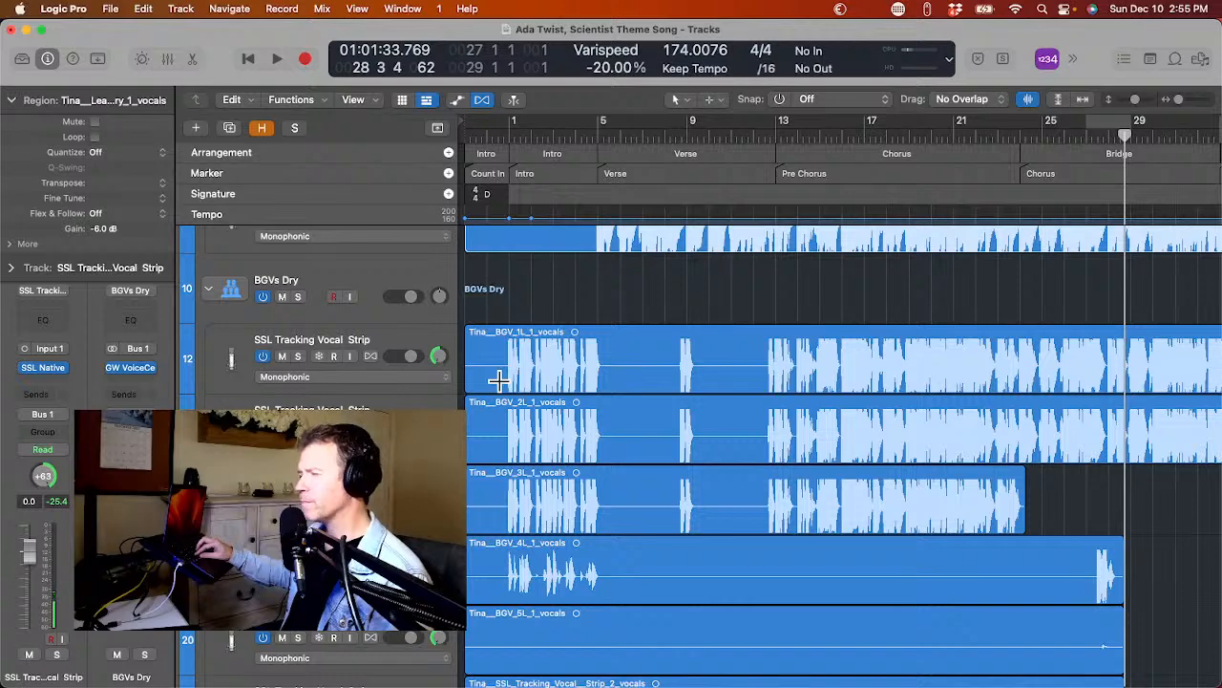
key(super+a)
key(Delete)
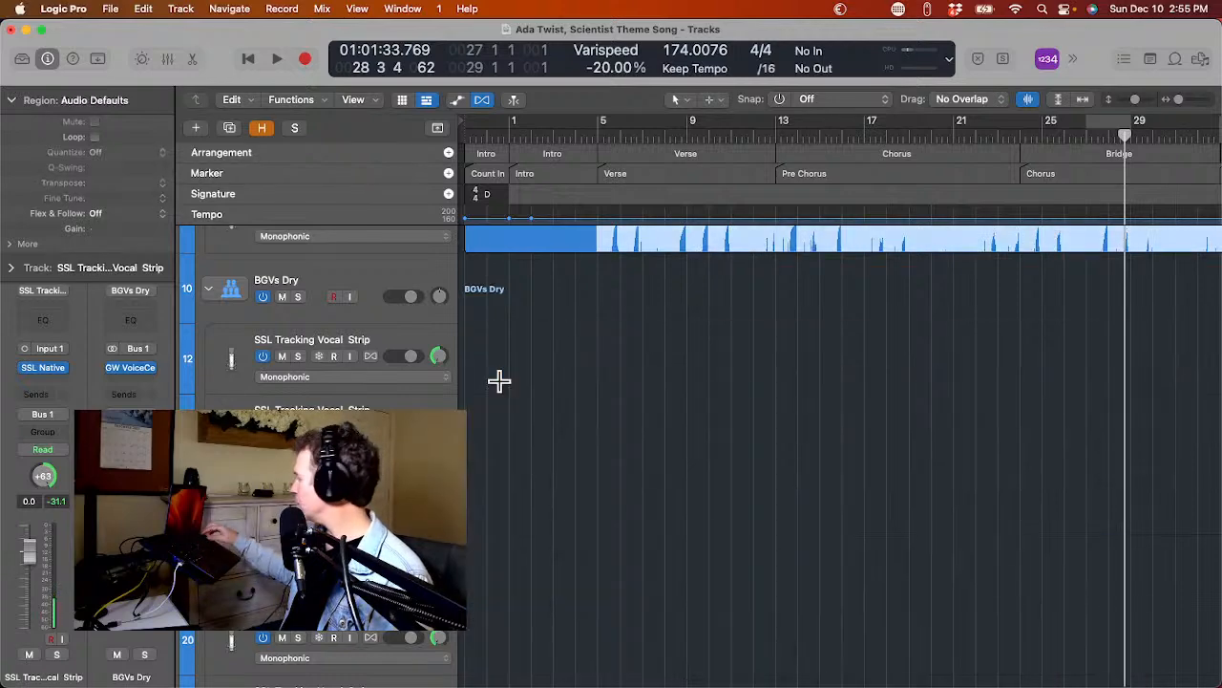
Switch to Finder, open the song's Fy folder, and preview the converted BGV 1L vocal file, skipping ahead through it.
key(super+Tab)
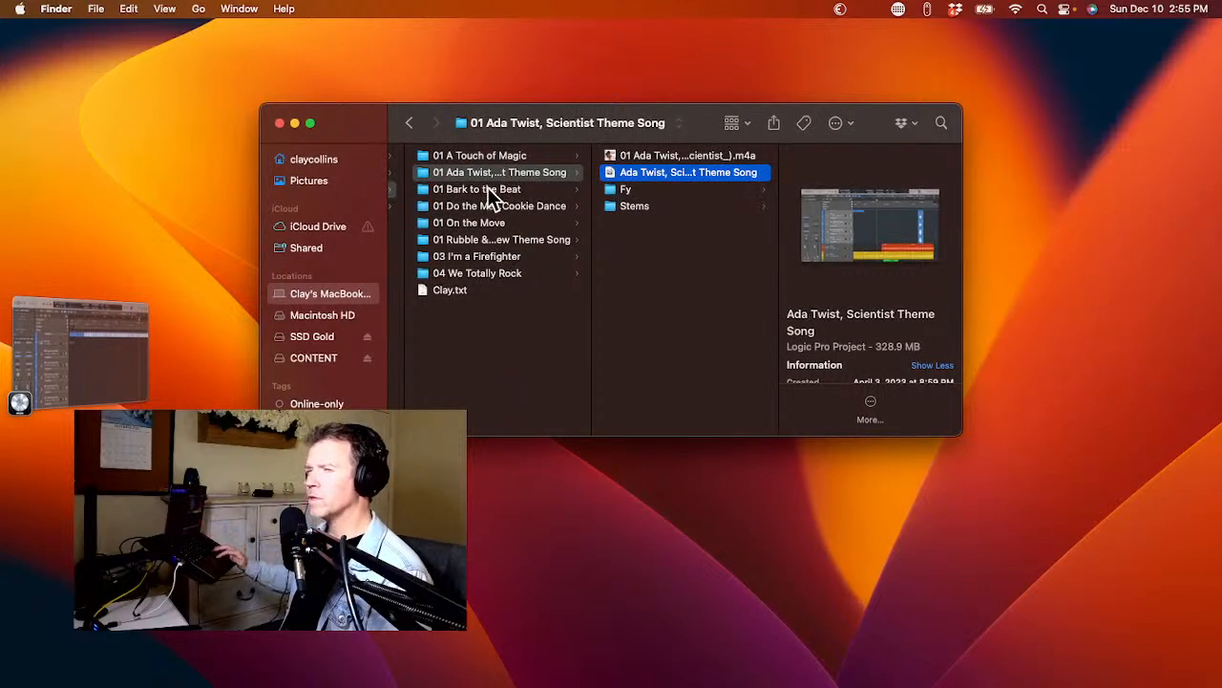
click(642, 191)
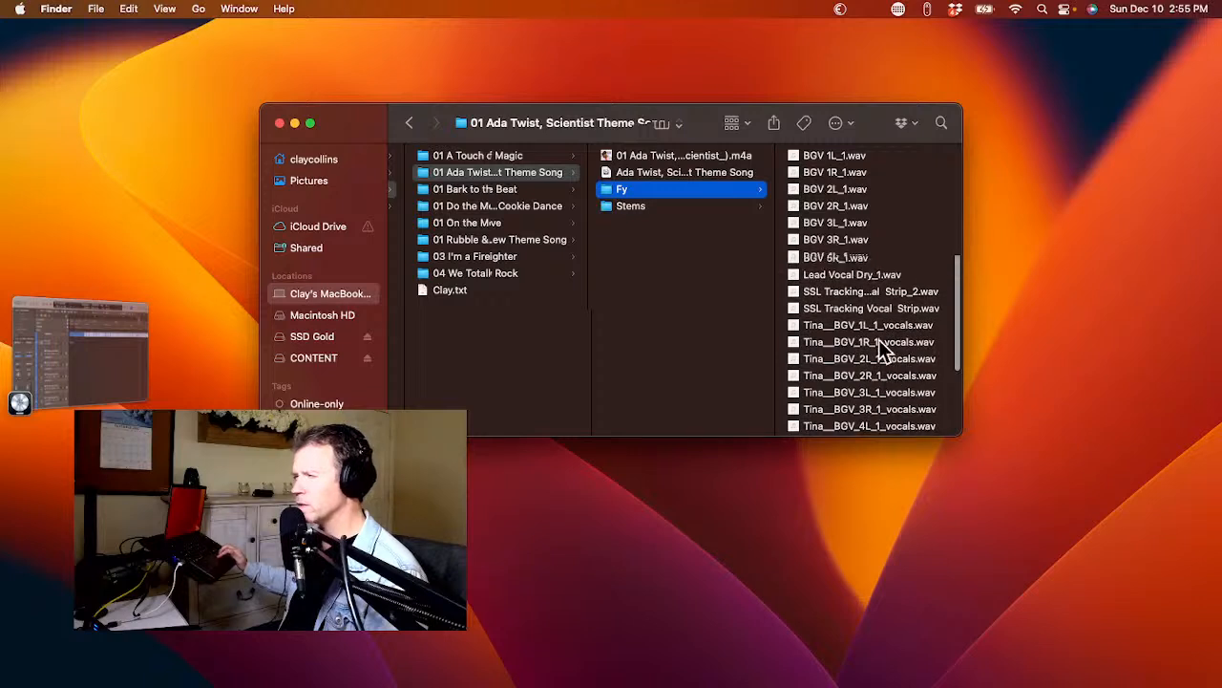
click(865, 325)
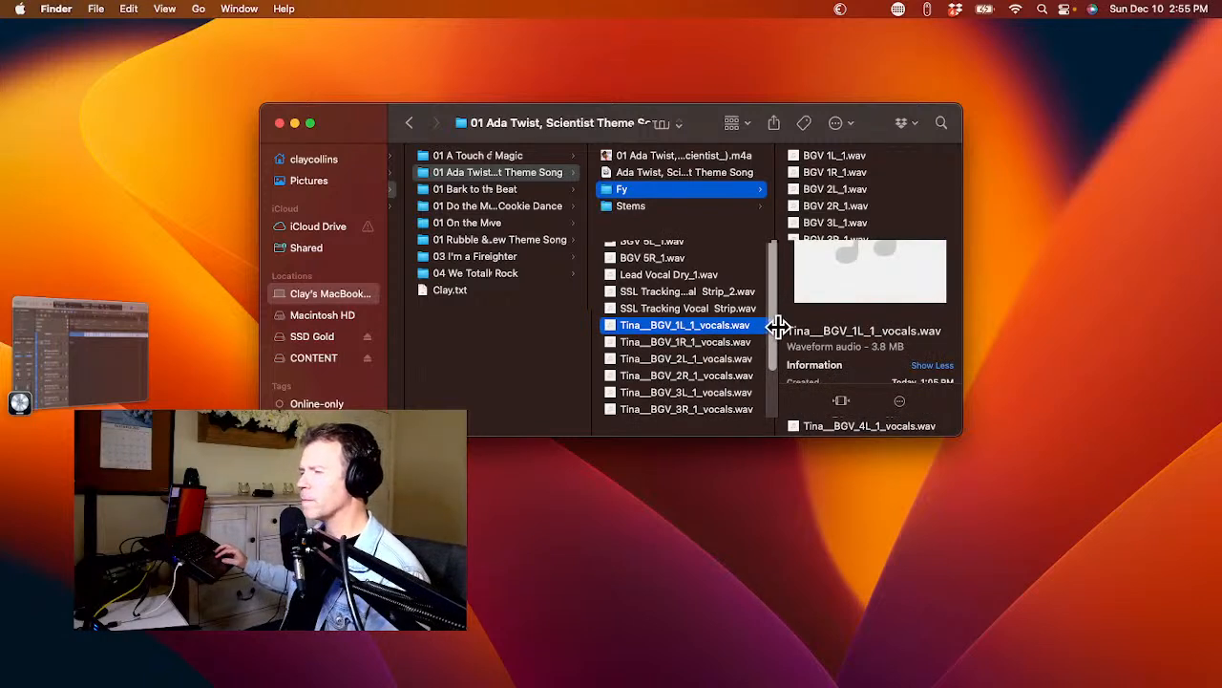
drag(783, 322, 868, 336)
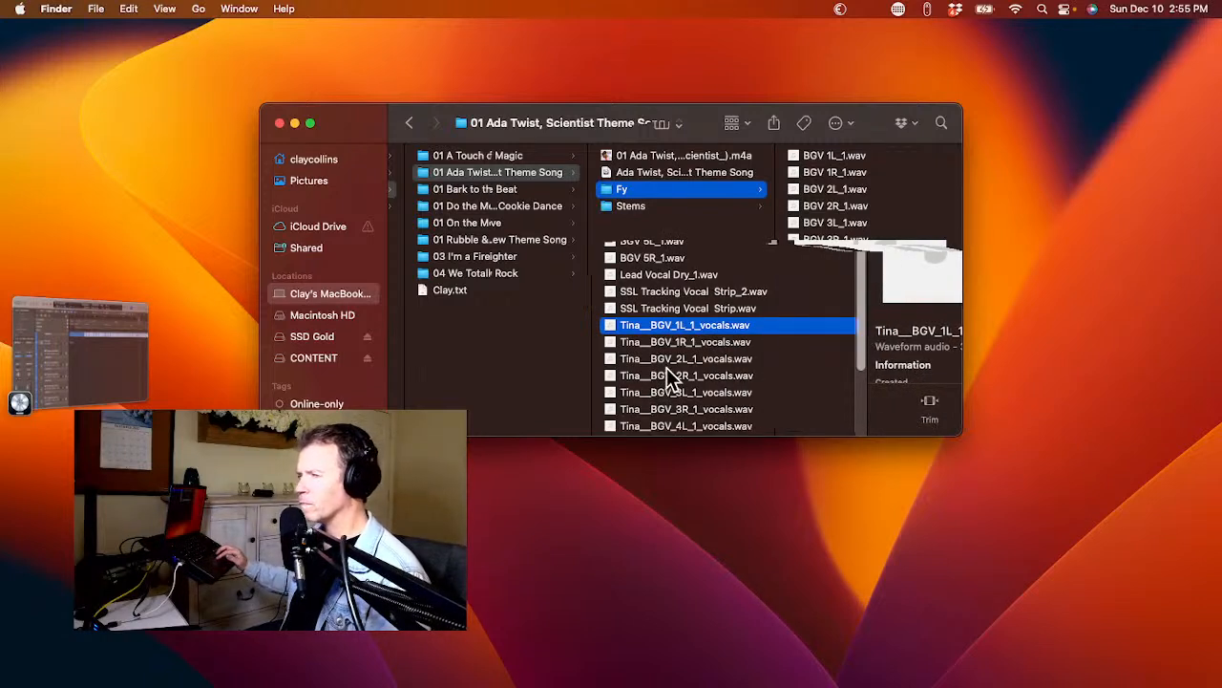
key(Down)
key(Down)
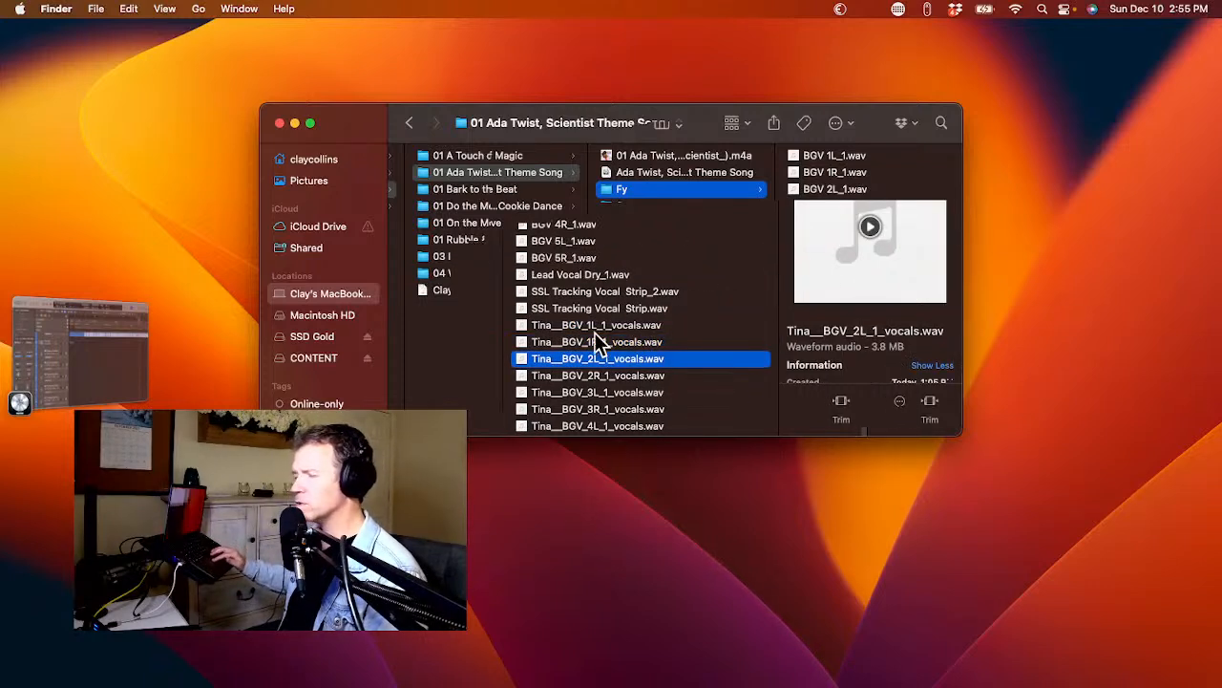
click(559, 323)
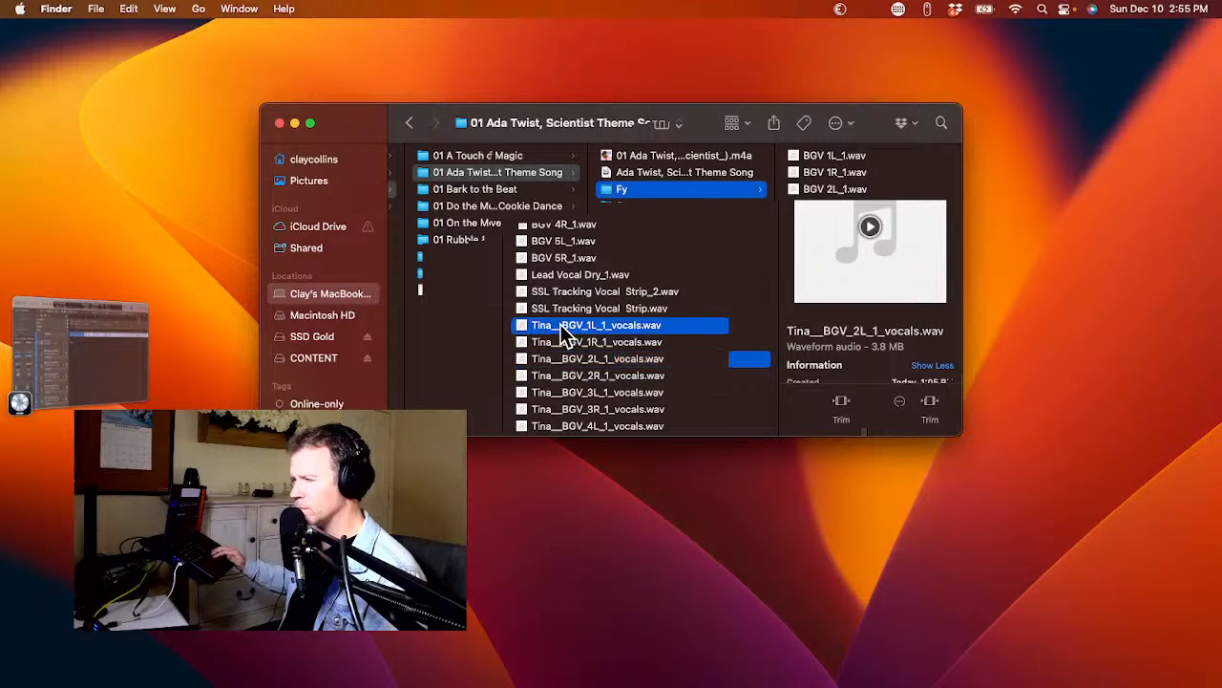
key(space)
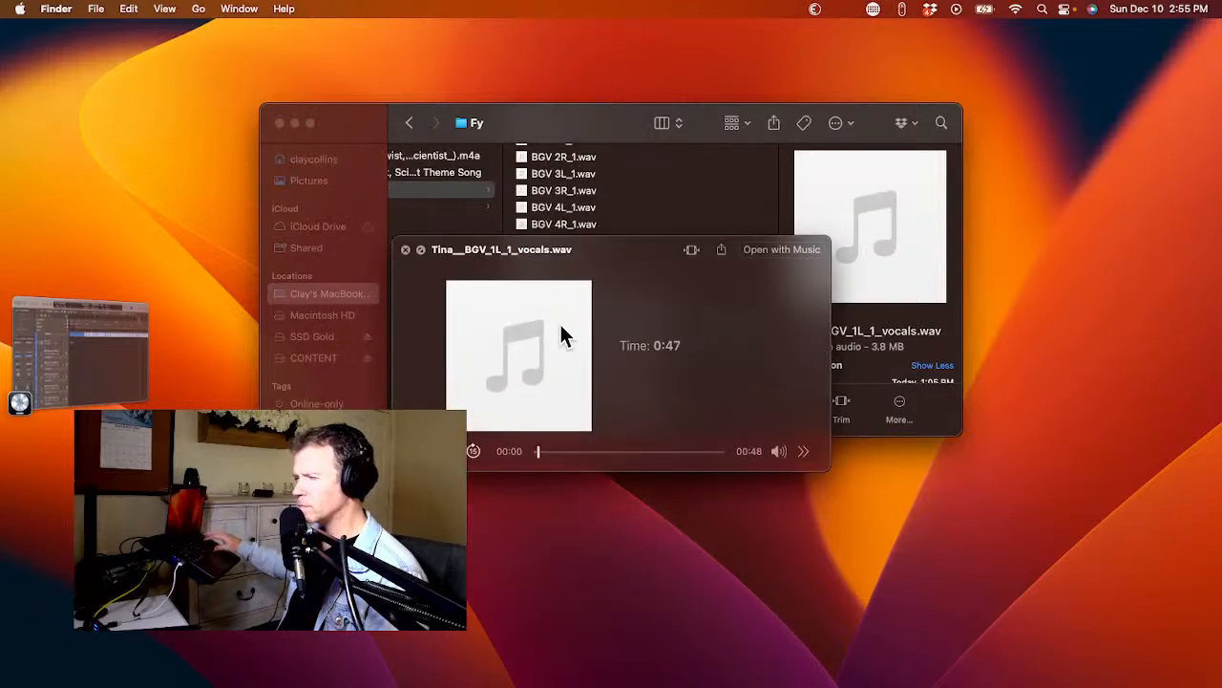
click(591, 449)
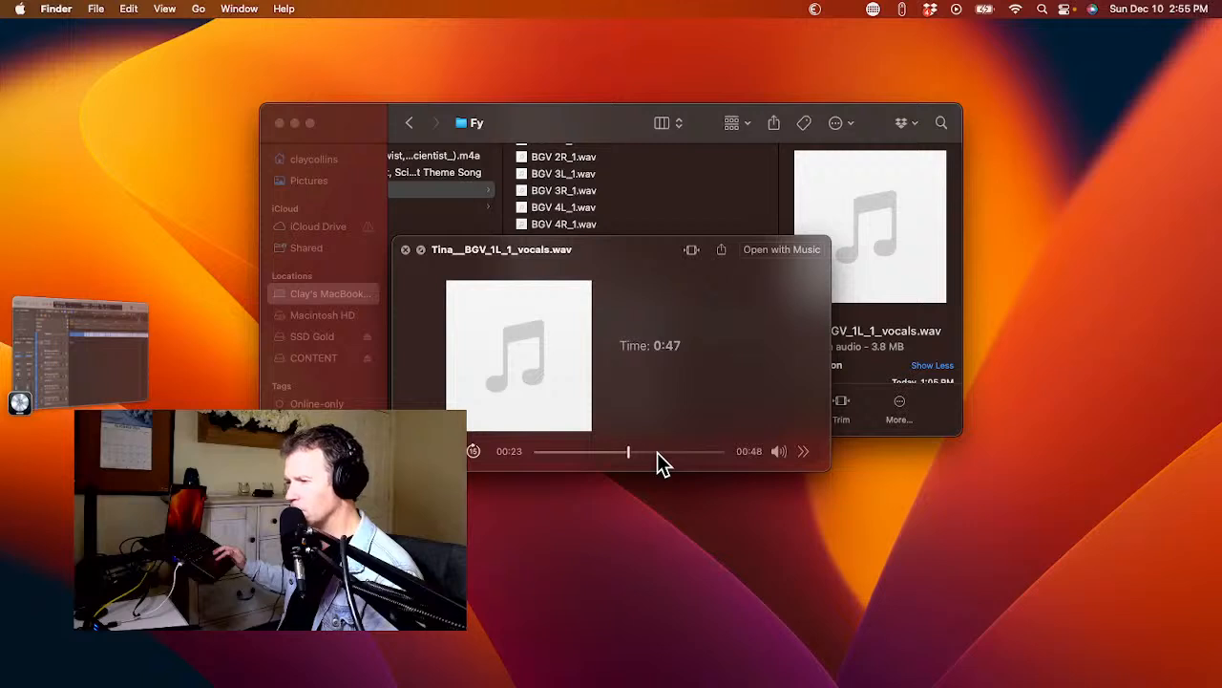
Preview the converted BGV 1R vocal file at several points up to near its end.
key(Down)
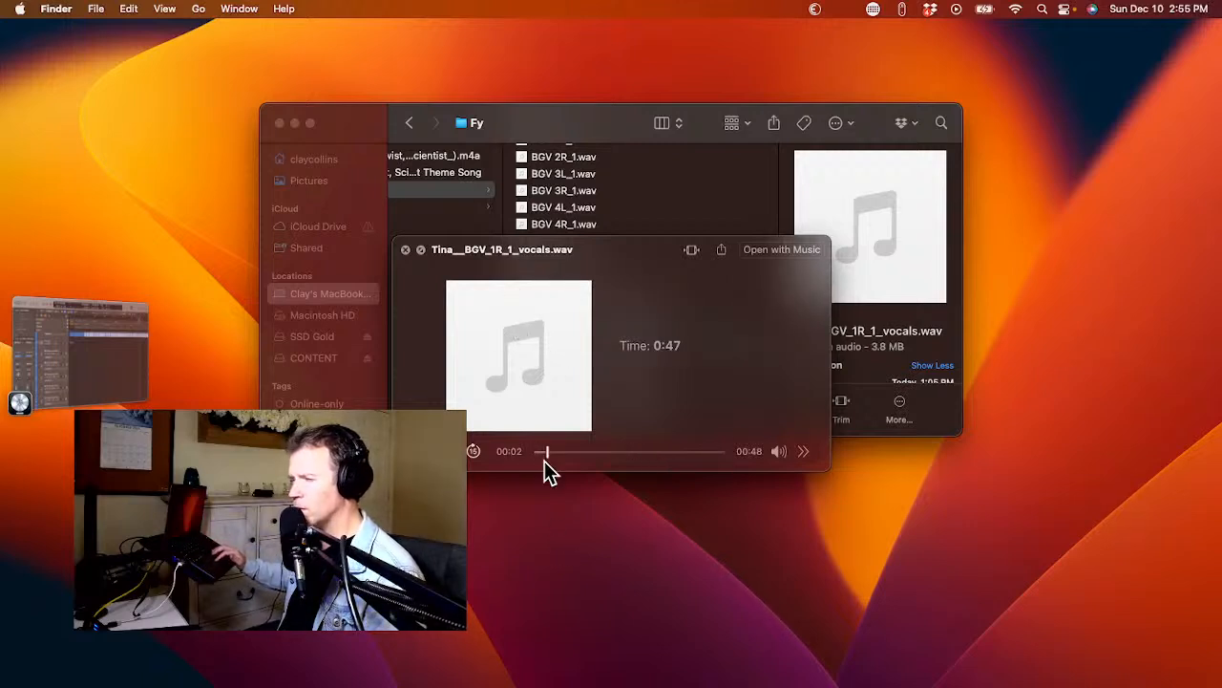
click(574, 452)
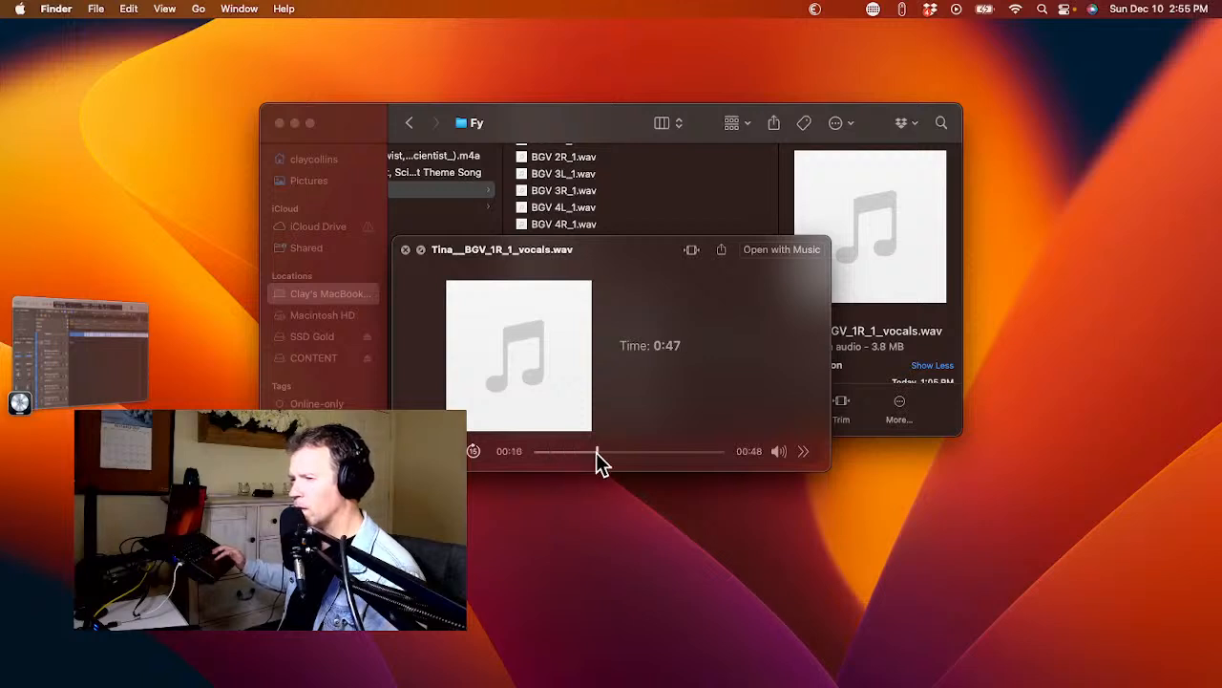
click(661, 451)
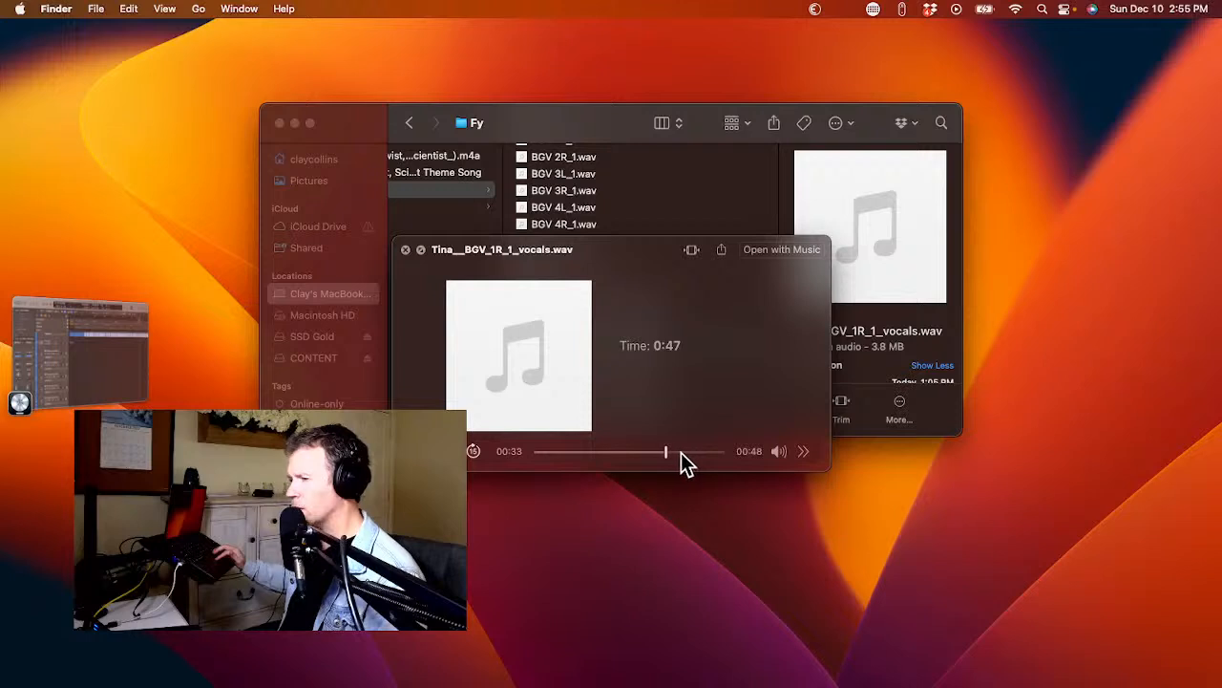
click(698, 451)
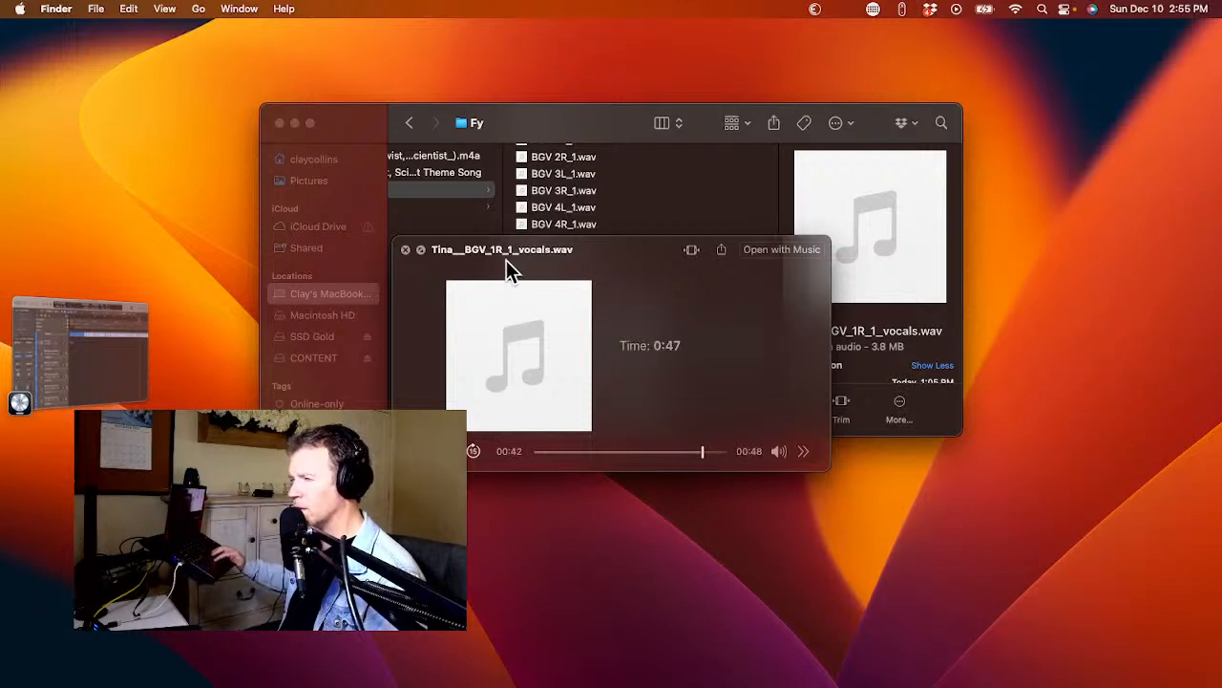
key(space)
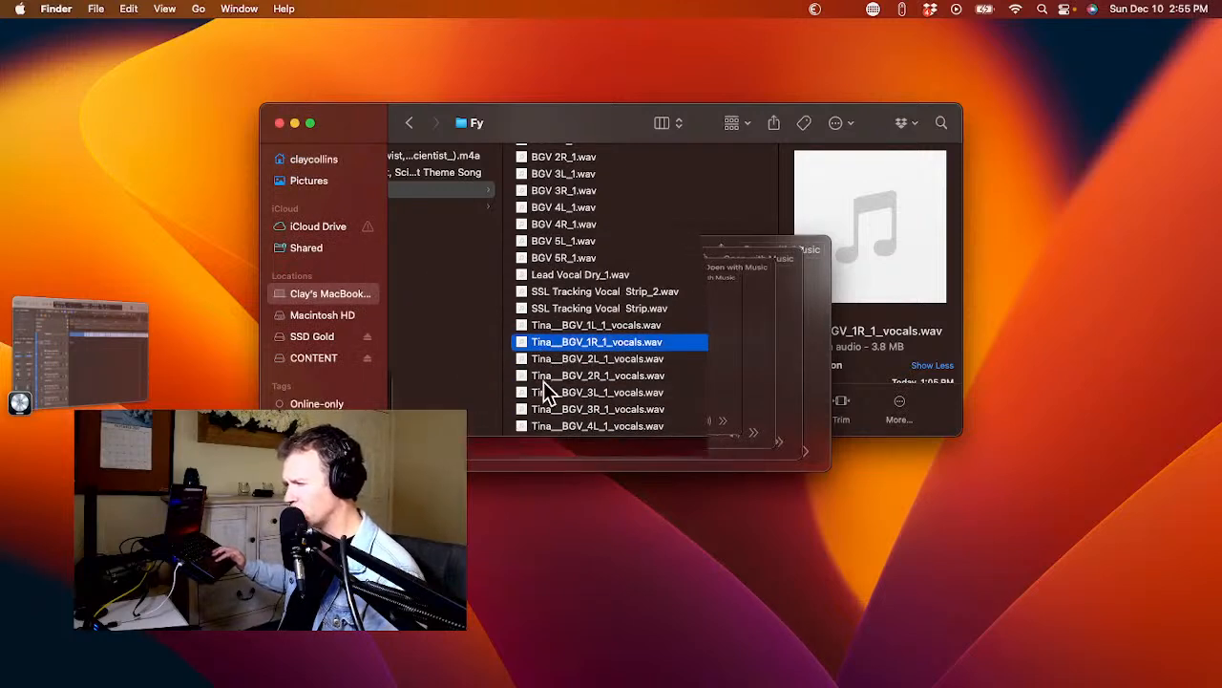
Preview the converted BGV 5L vocal file, skipping through it to its end.
click(547, 362)
key(space)
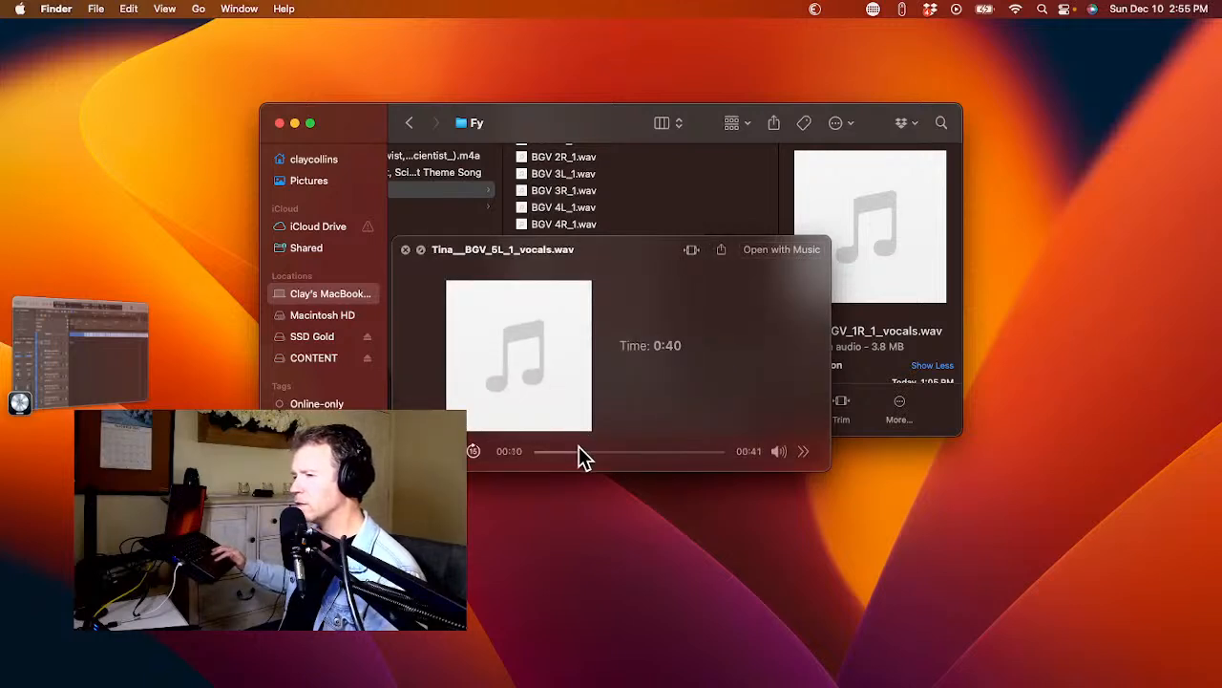
click(633, 455)
drag(634, 454, 665, 454)
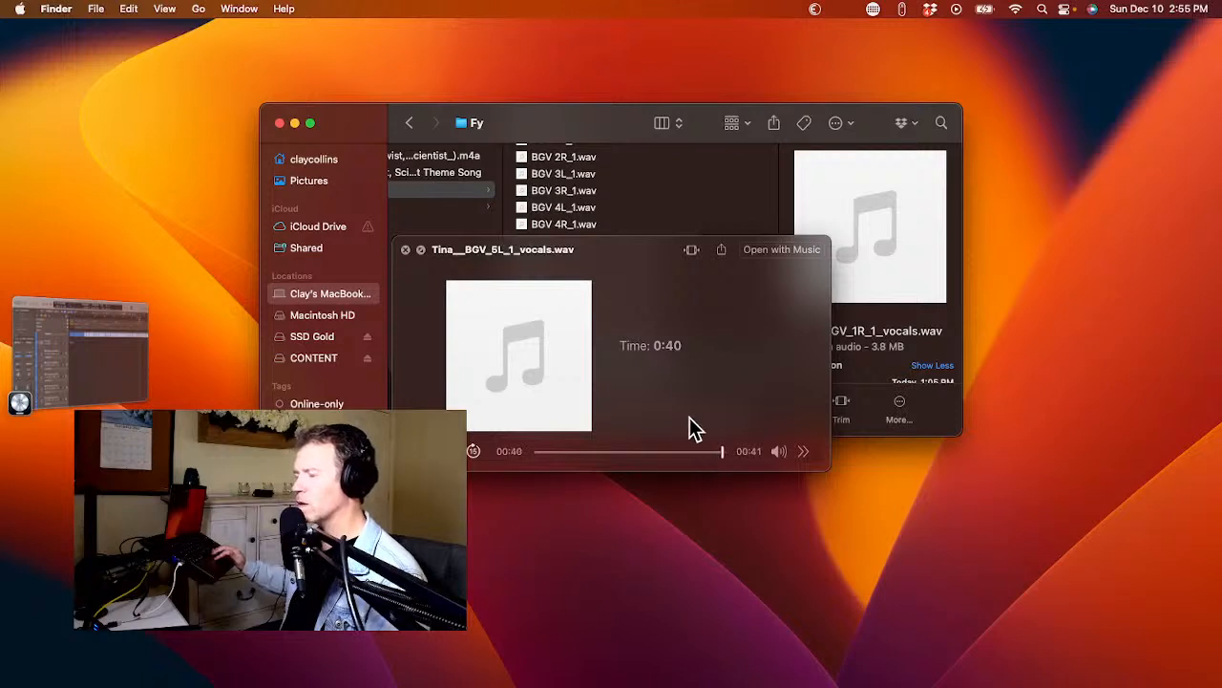
key(space)
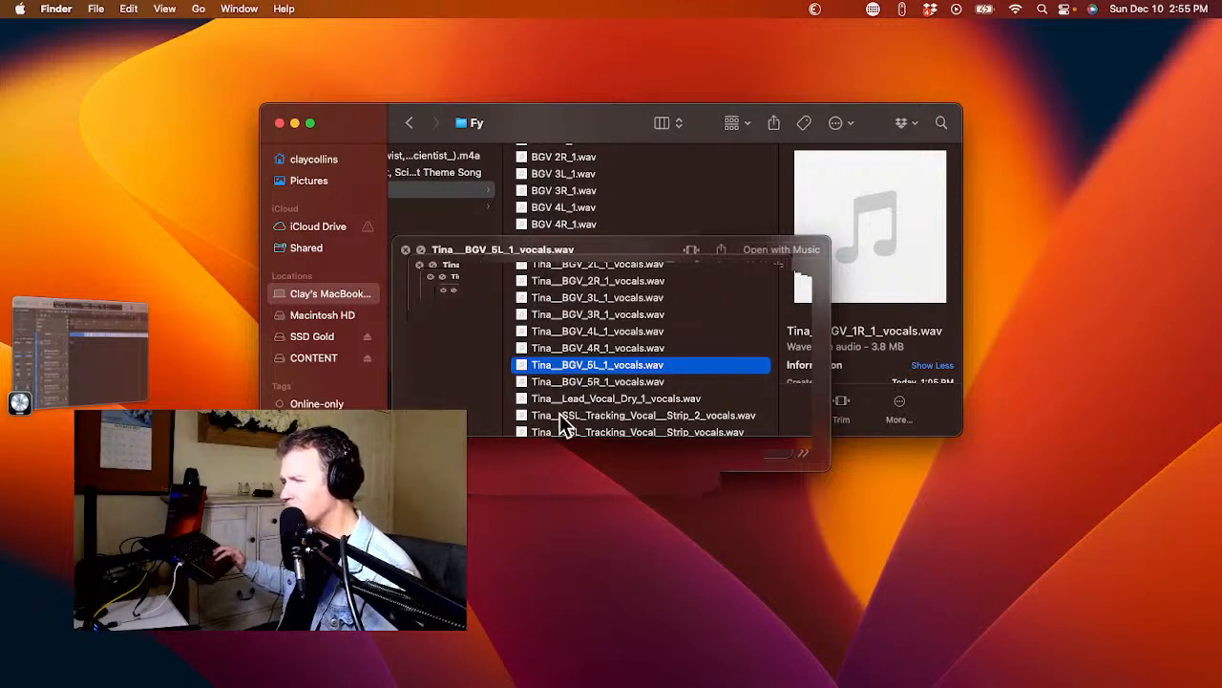
Preview the converted SSL Tracking Vocal Strip 2 file, skipping ahead to its last few seconds.
click(559, 415)
key(space)
drag(579, 454, 685, 454)
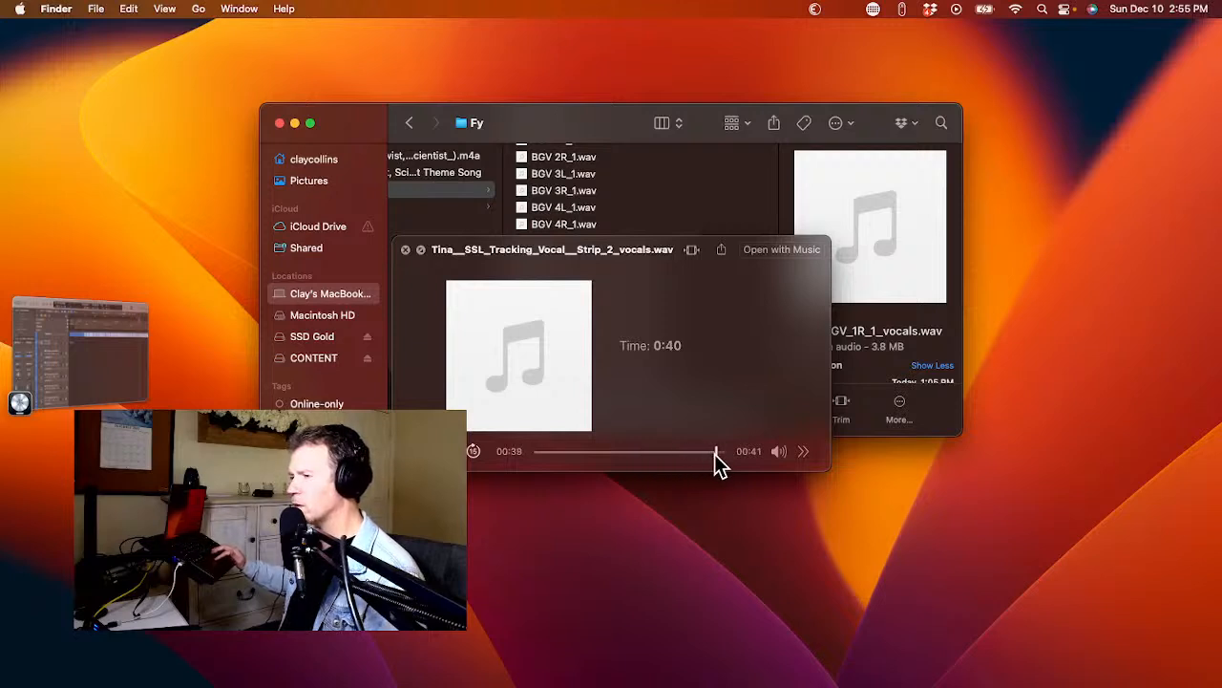
key(space)
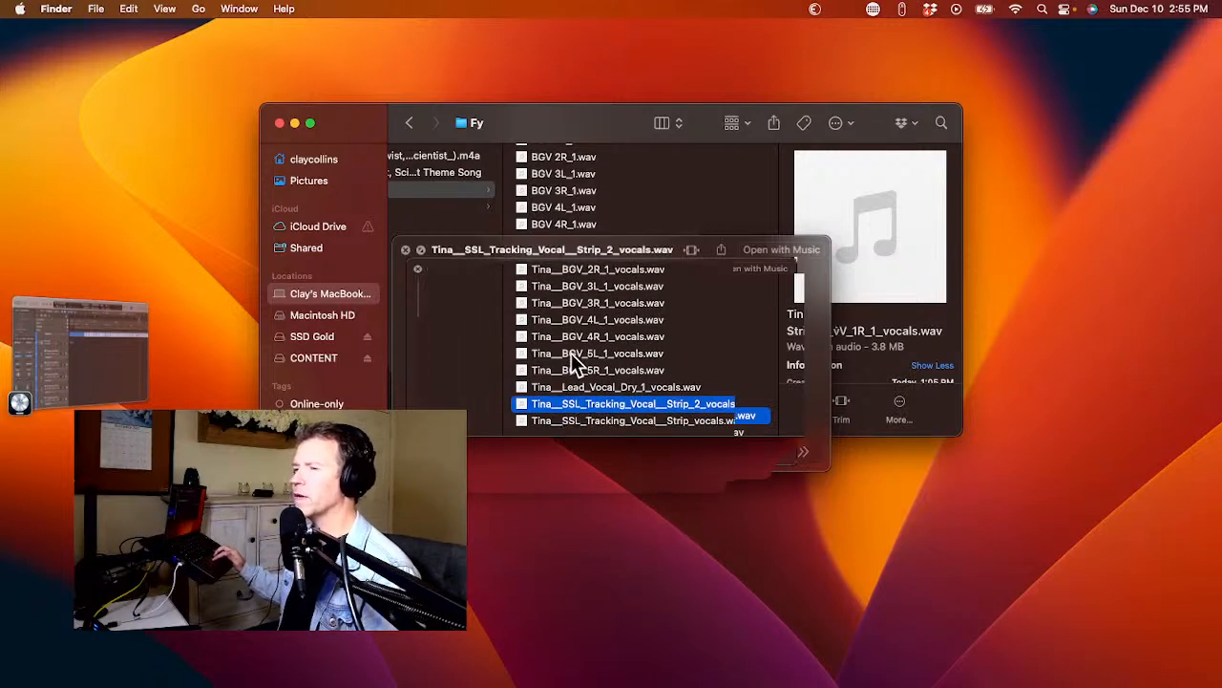
Delete the Tina conversions of BGV 5L, BGV 5R and both SSL Tracking Vocal Strip files from the Fy folder.
click(548, 352)
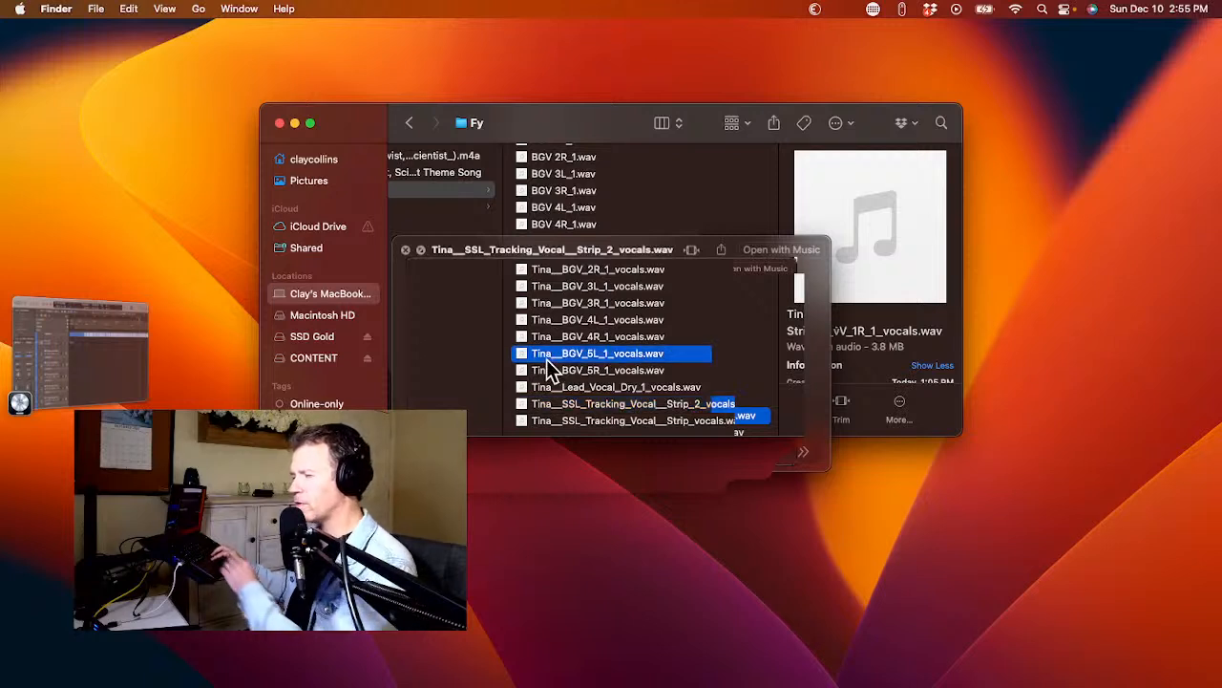
super+click(539, 370)
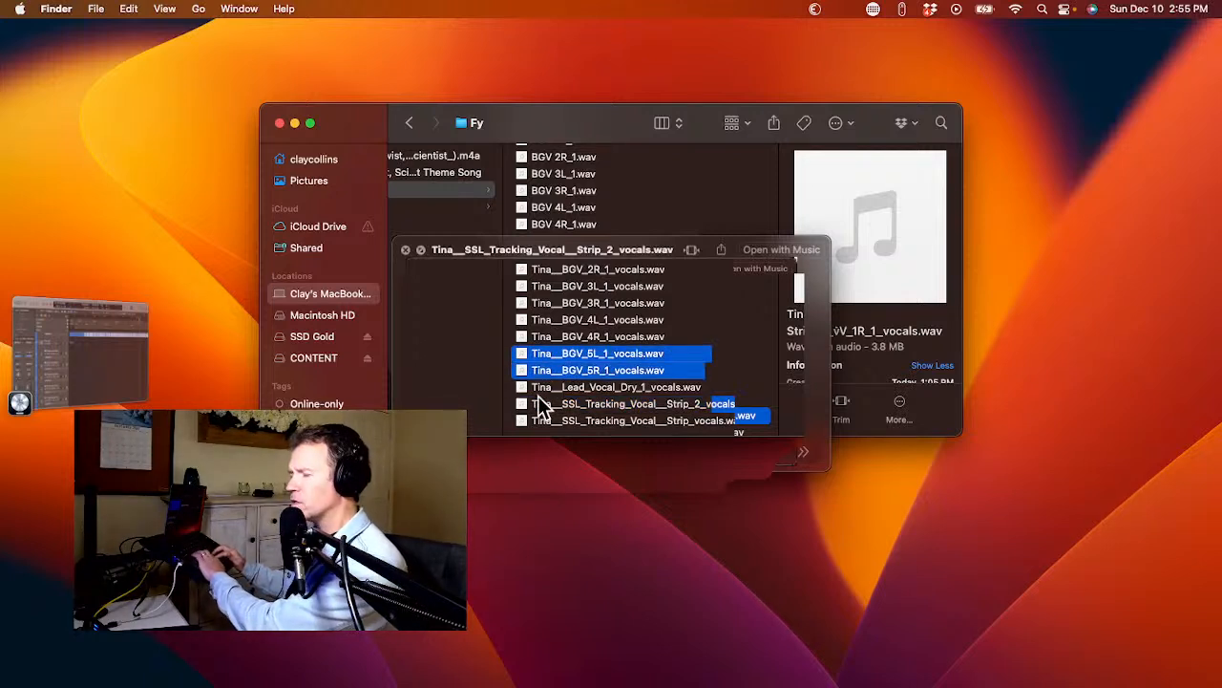
super+click(541, 404)
super+click(541, 420)
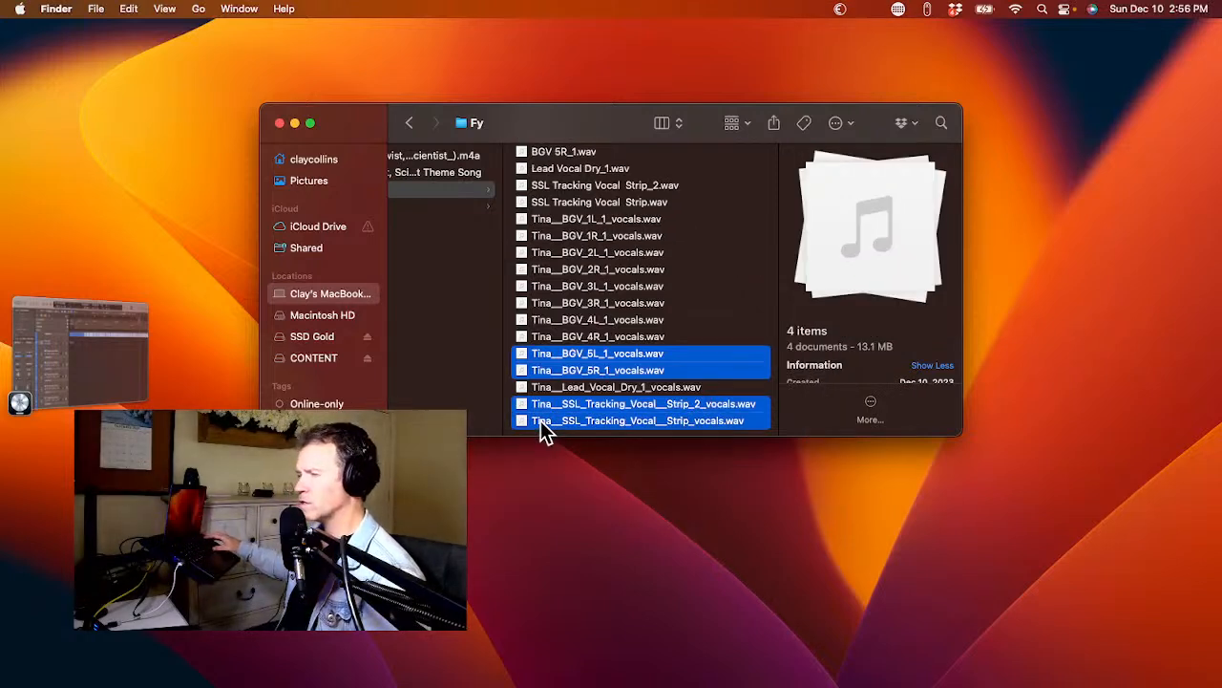
key(super+BackSpace)
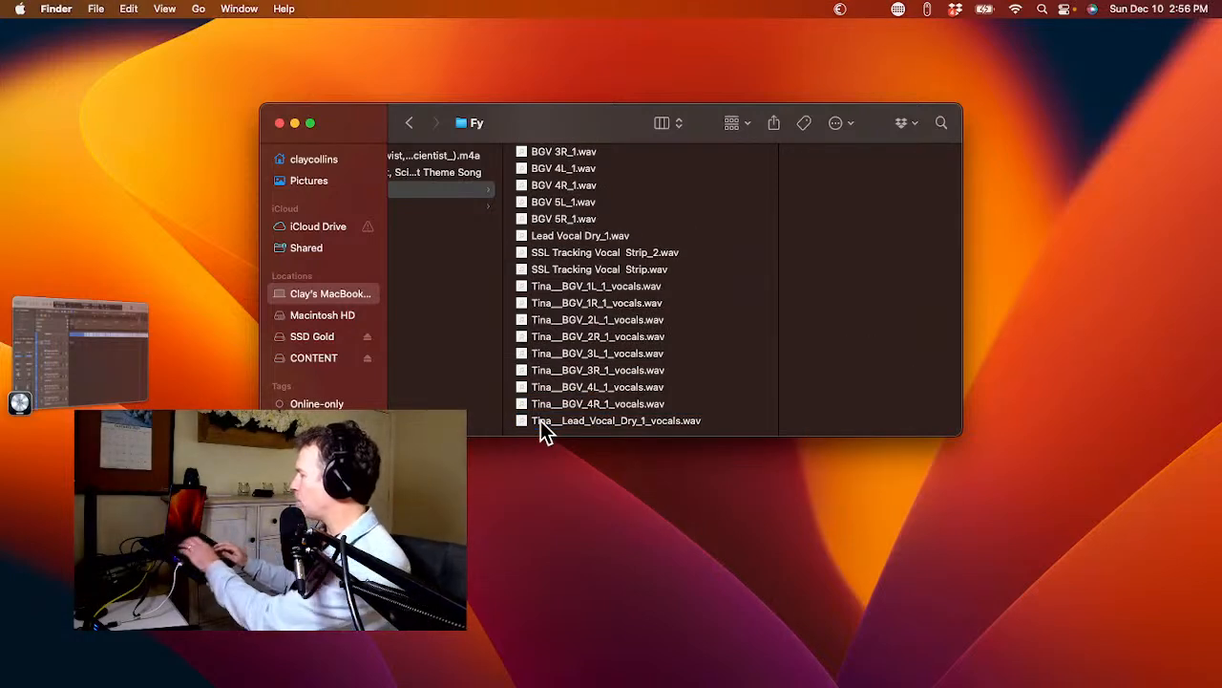
Switch to Safari, go to the musicfy.lol website, and make the browser window full screen.
key(super+Tab)
key(super+Tab)
key(super+Tab)
key(super+Tab)
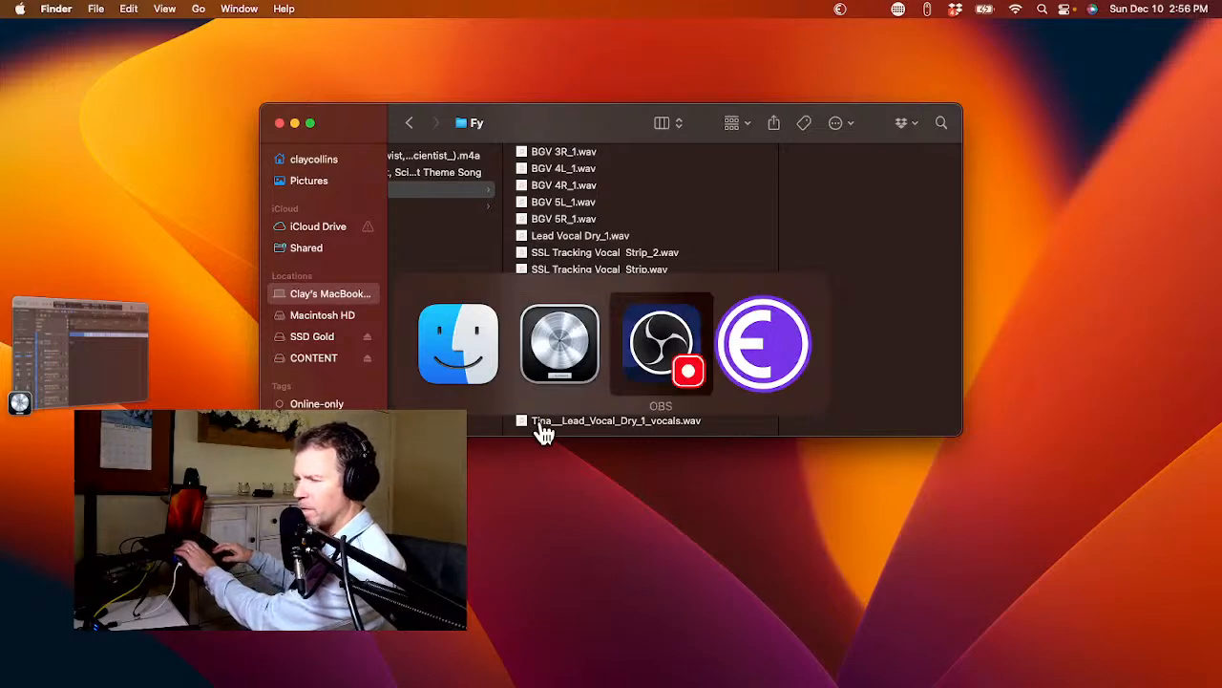
key(F4)
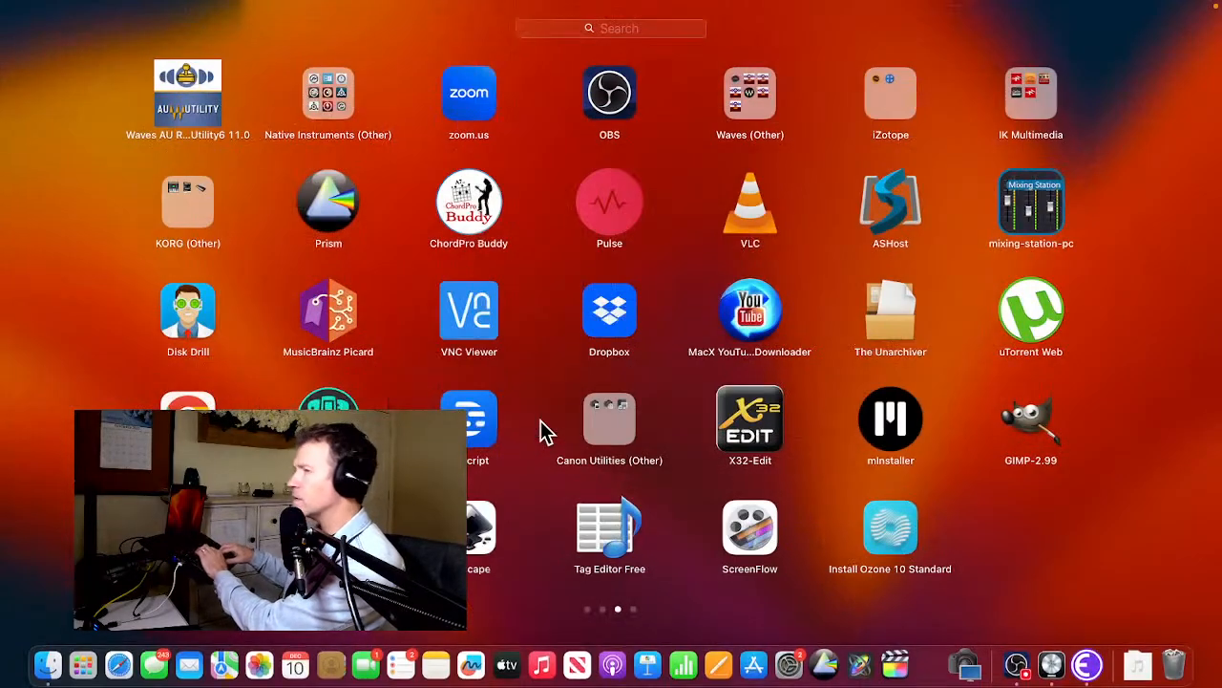
scroll(627, 196, right, 3)
scroll(542, 191, left, 3)
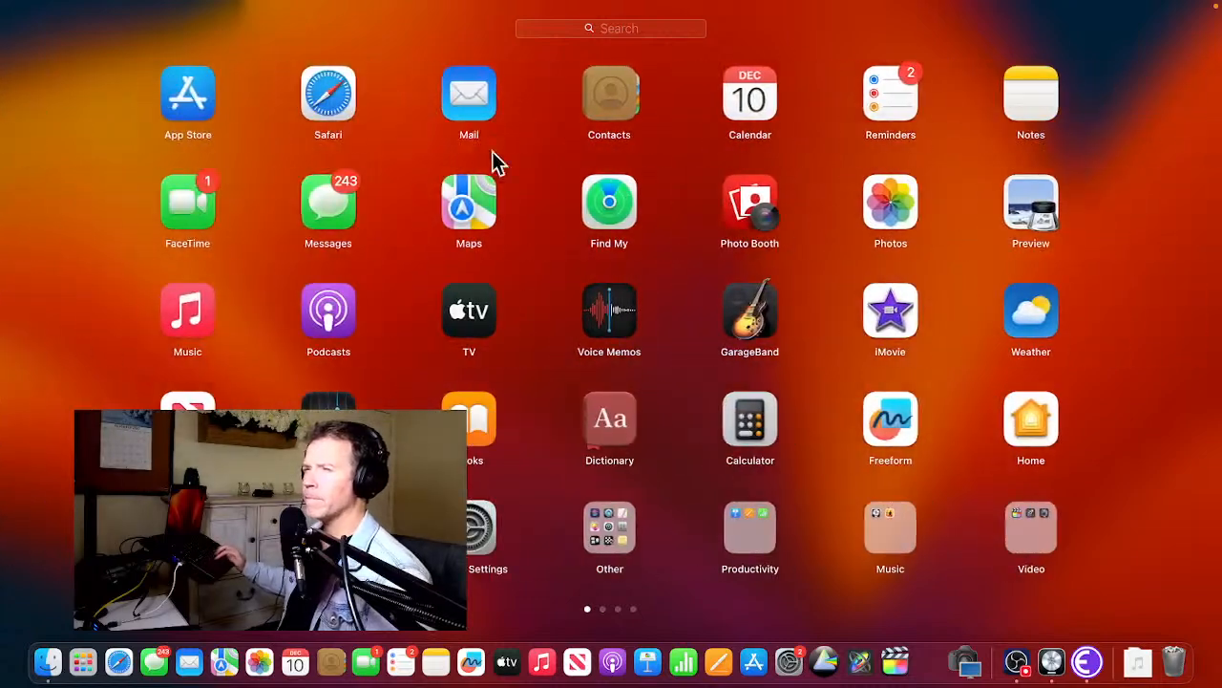
key(F4)
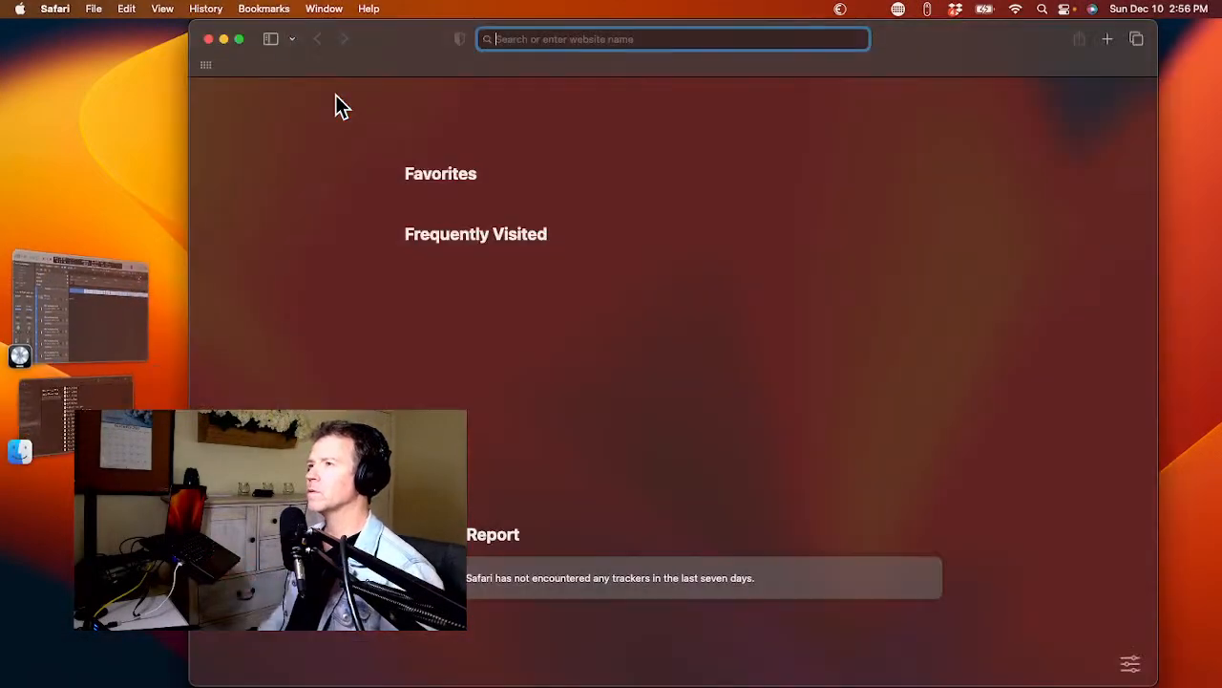
text(musicfy.lol)
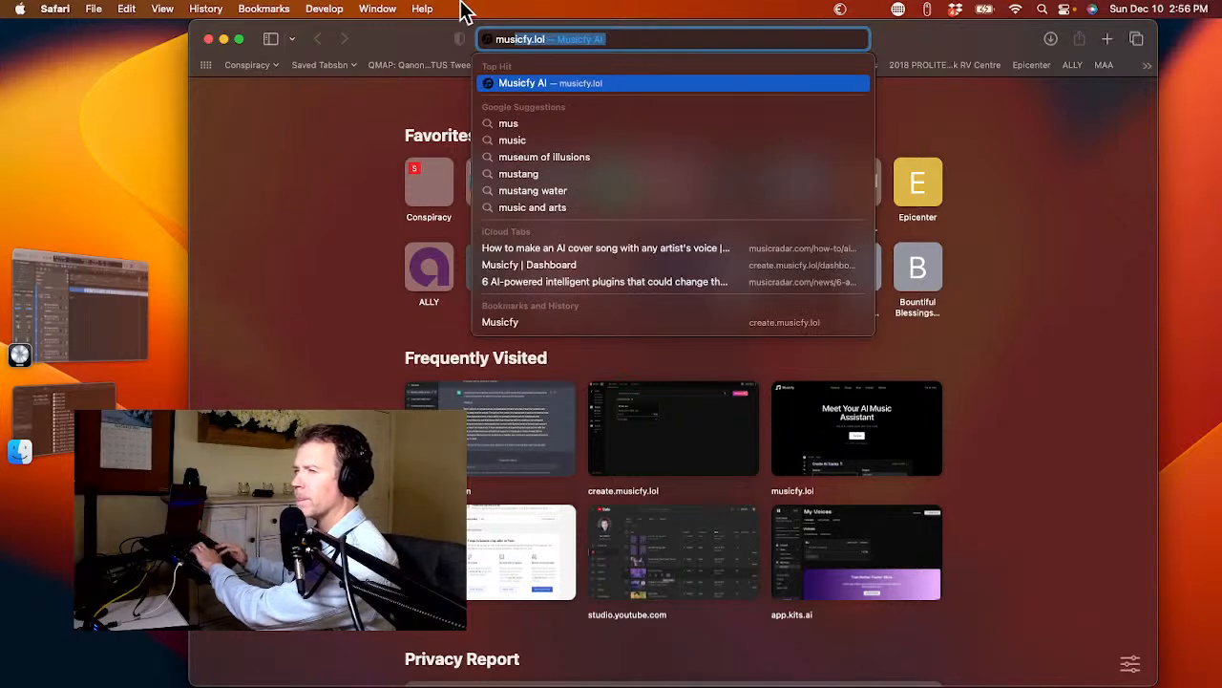
key(Return)
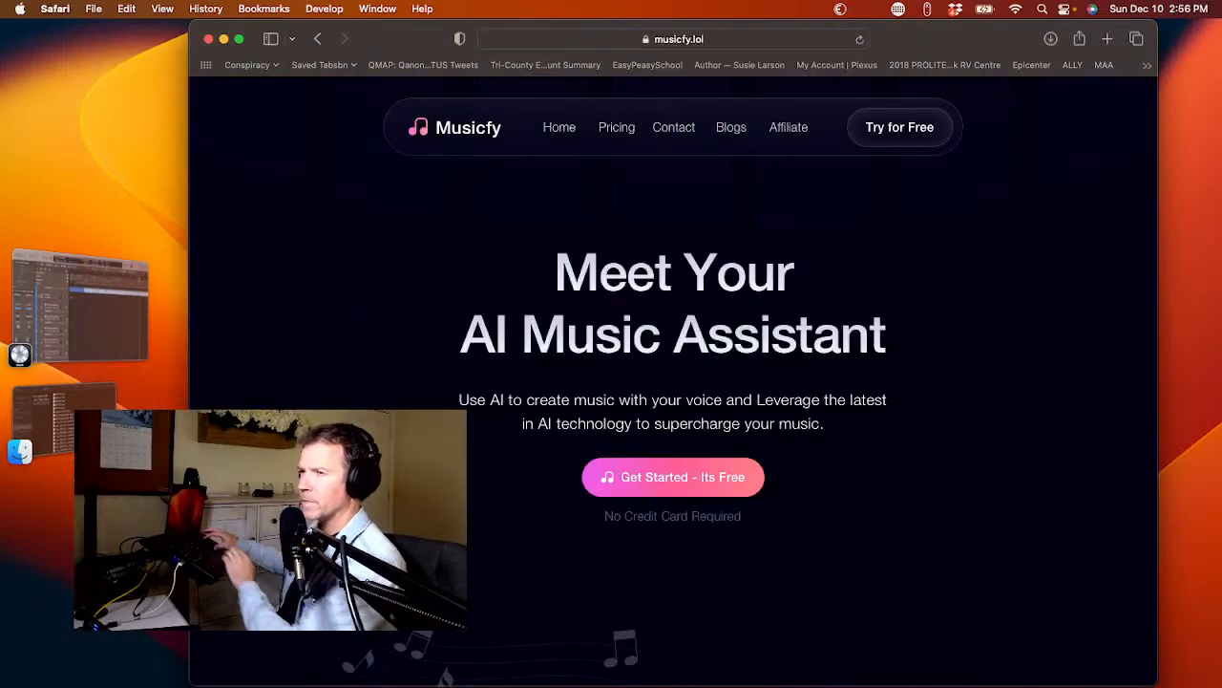
click(239, 39)
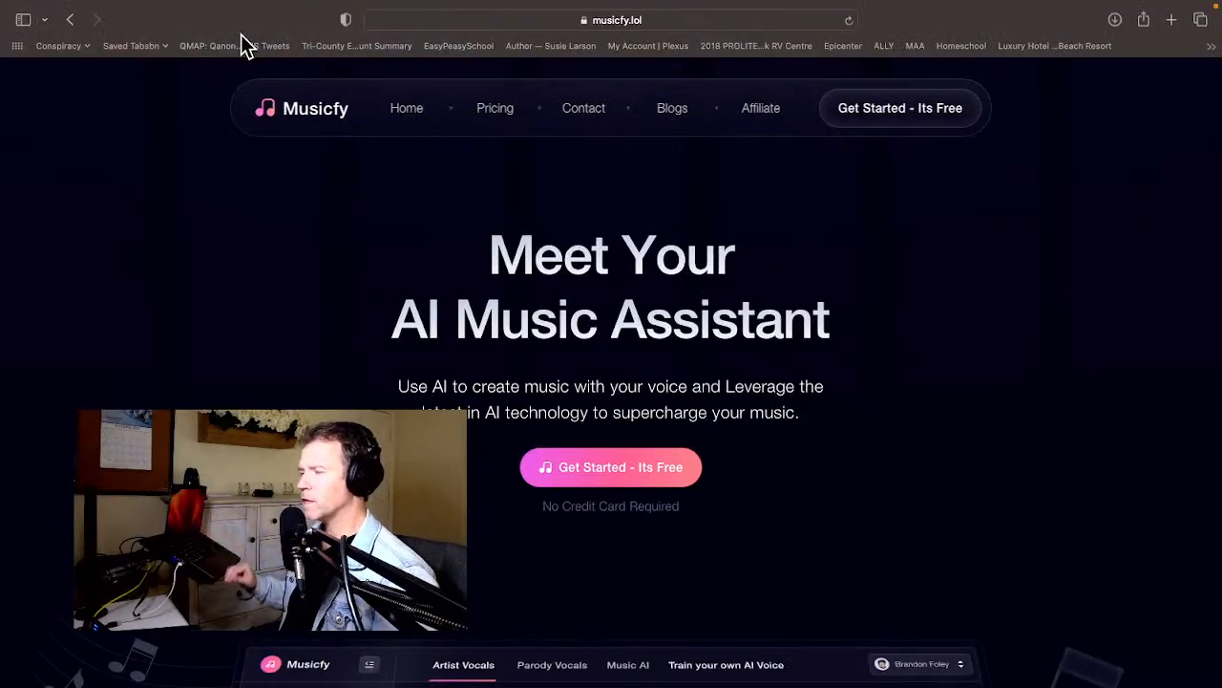
Open Musicfy's AI vocals creation page from the home page and close the leftover home page tab.
click(573, 468)
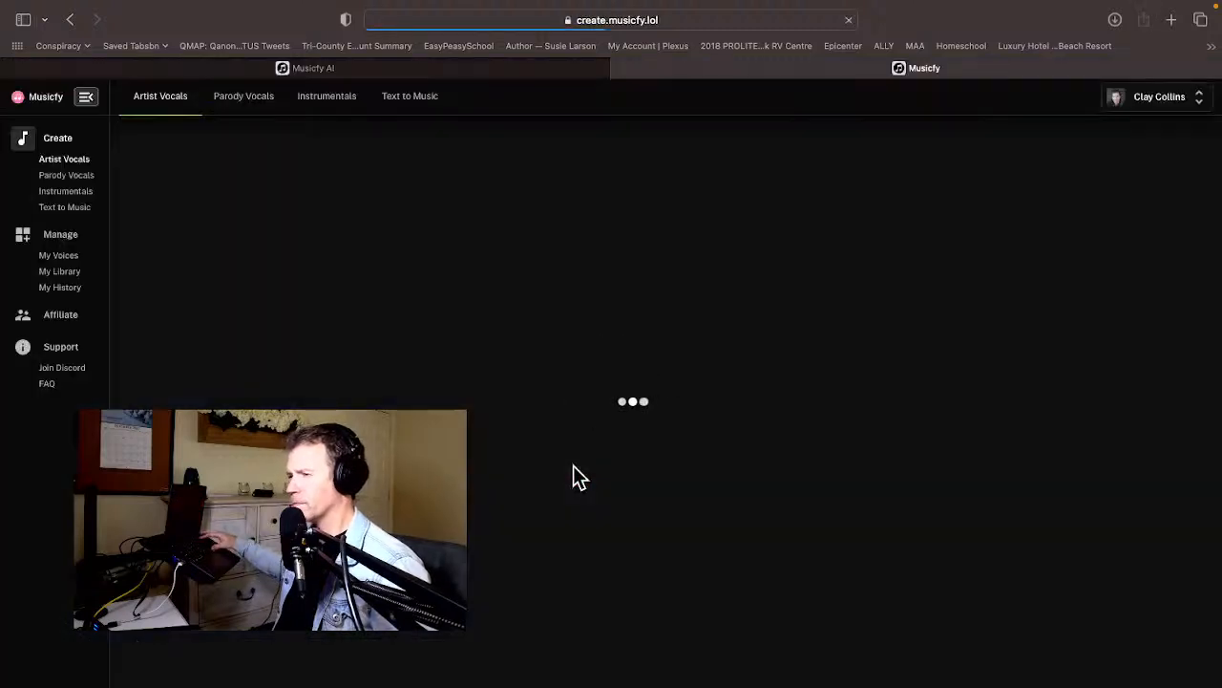
click(515, 61)
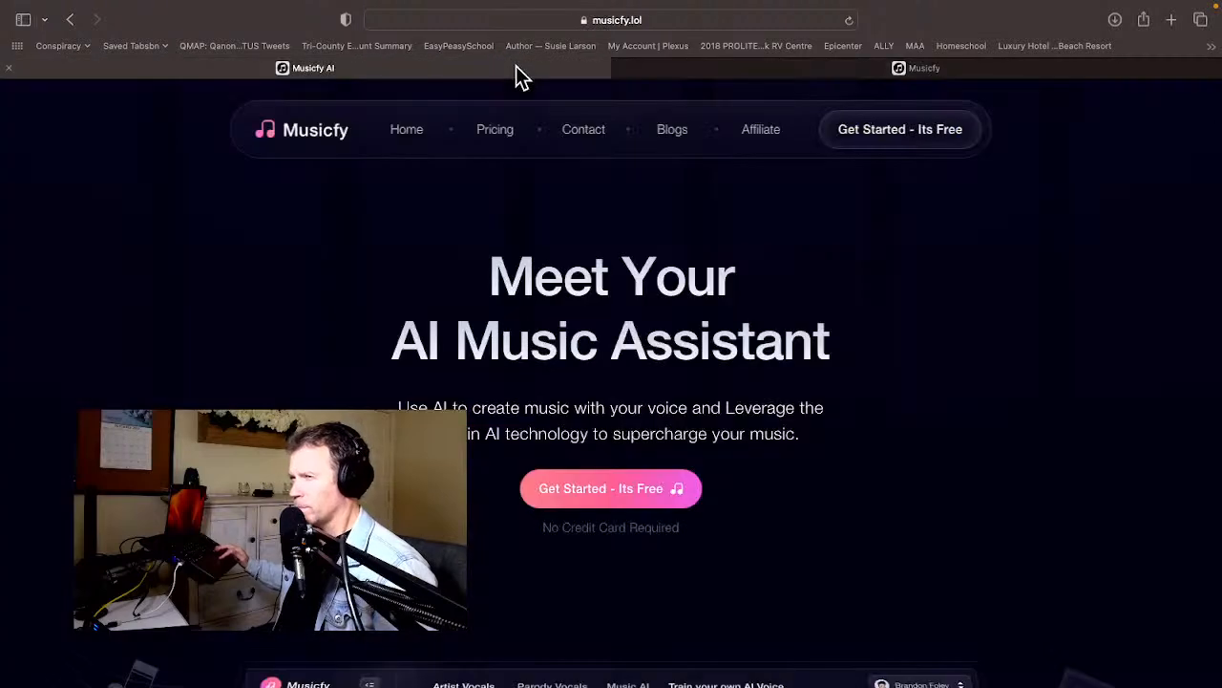
key(super+w)
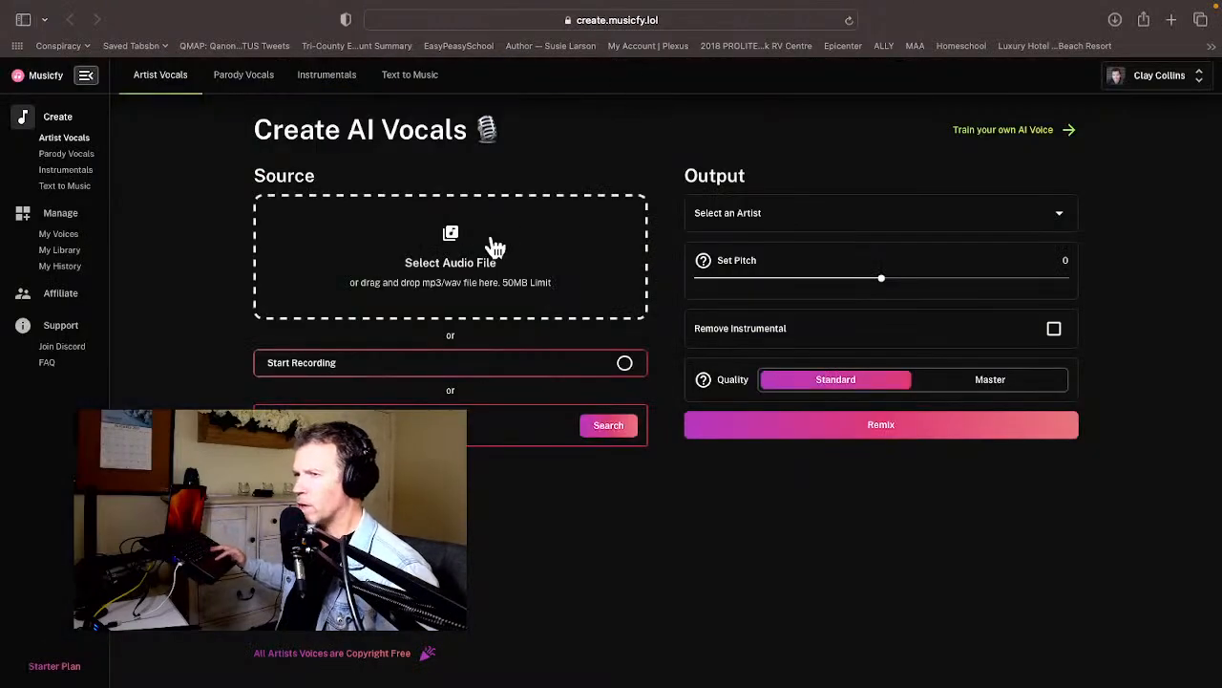
Upload BGV 5L_1, BGV 5R_1, SSL Tracking Vocal Strip_2 and SSL Tracking Vocal Strip from the Ada Twist song's Fy folder as source audio.
click(470, 244)
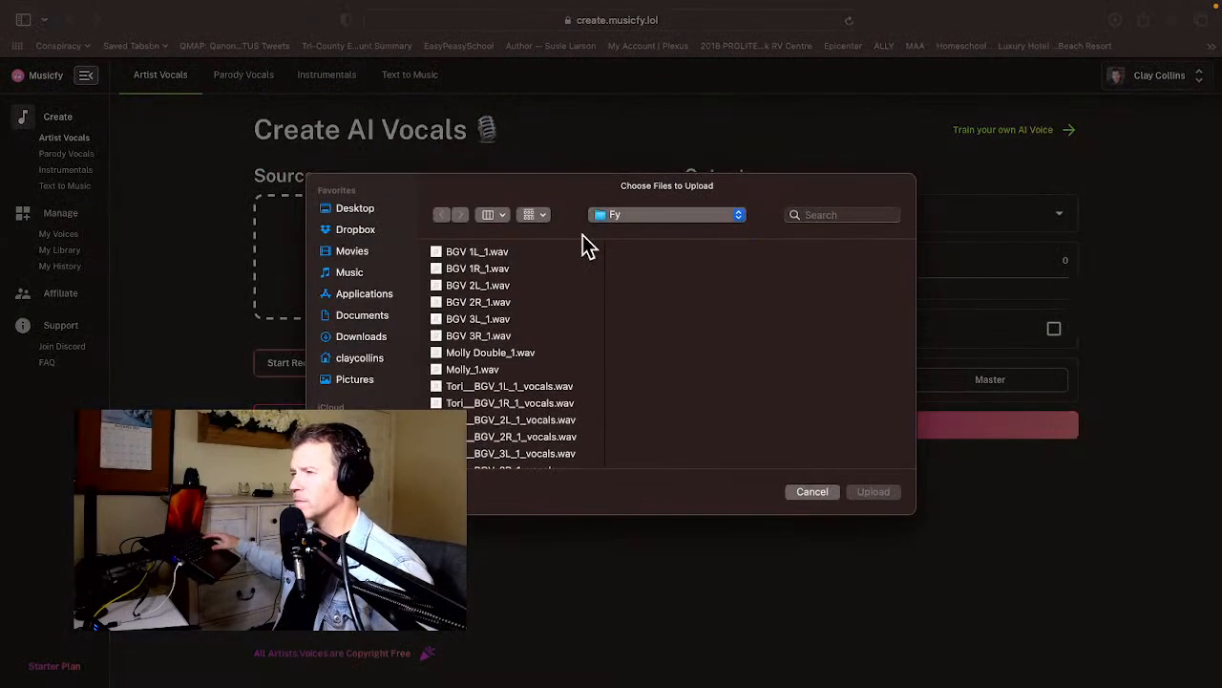
click(633, 216)
click(646, 250)
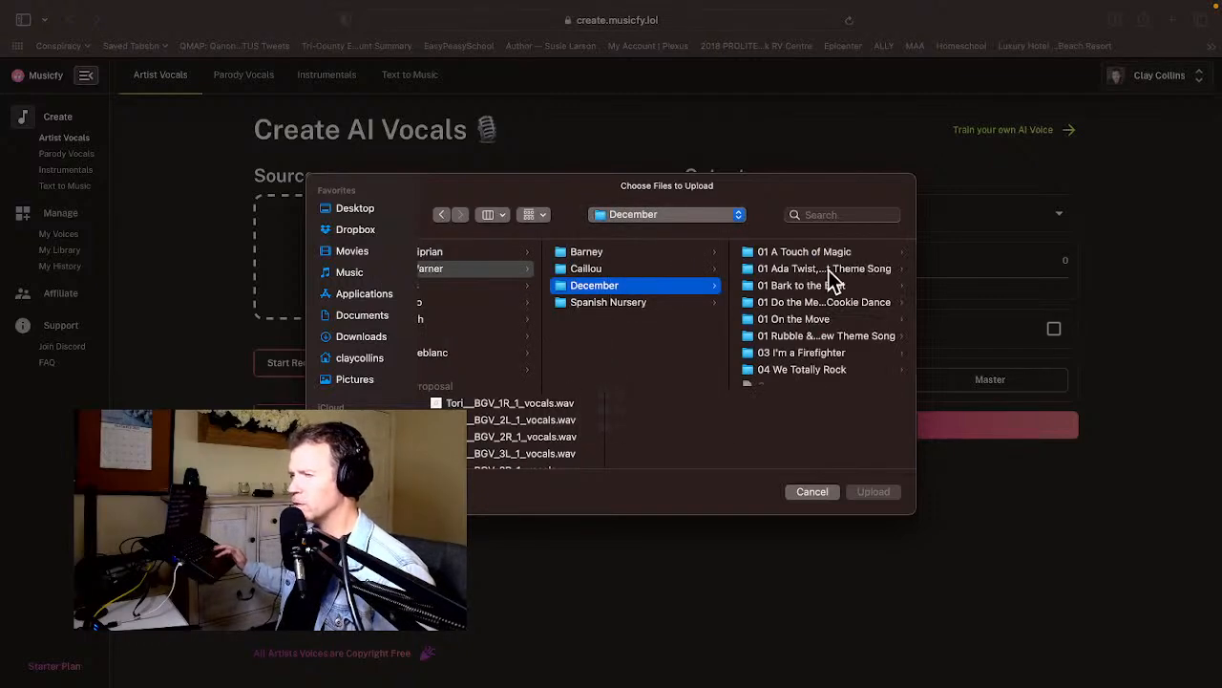
click(827, 272)
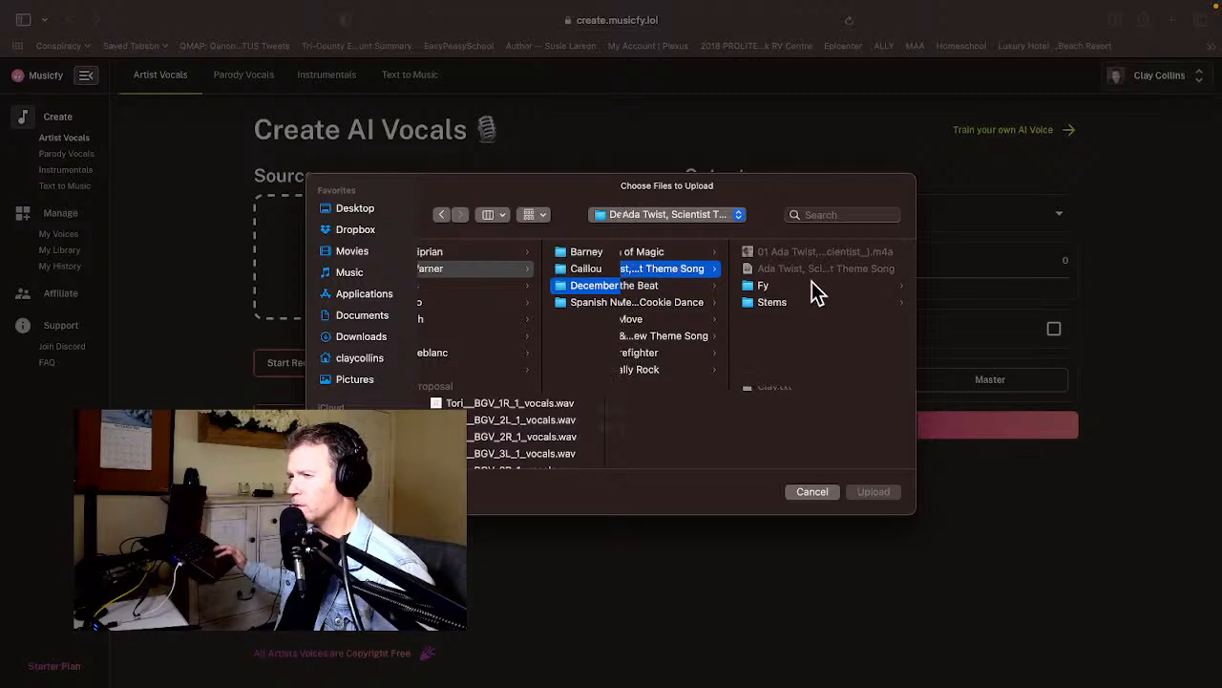
click(801, 285)
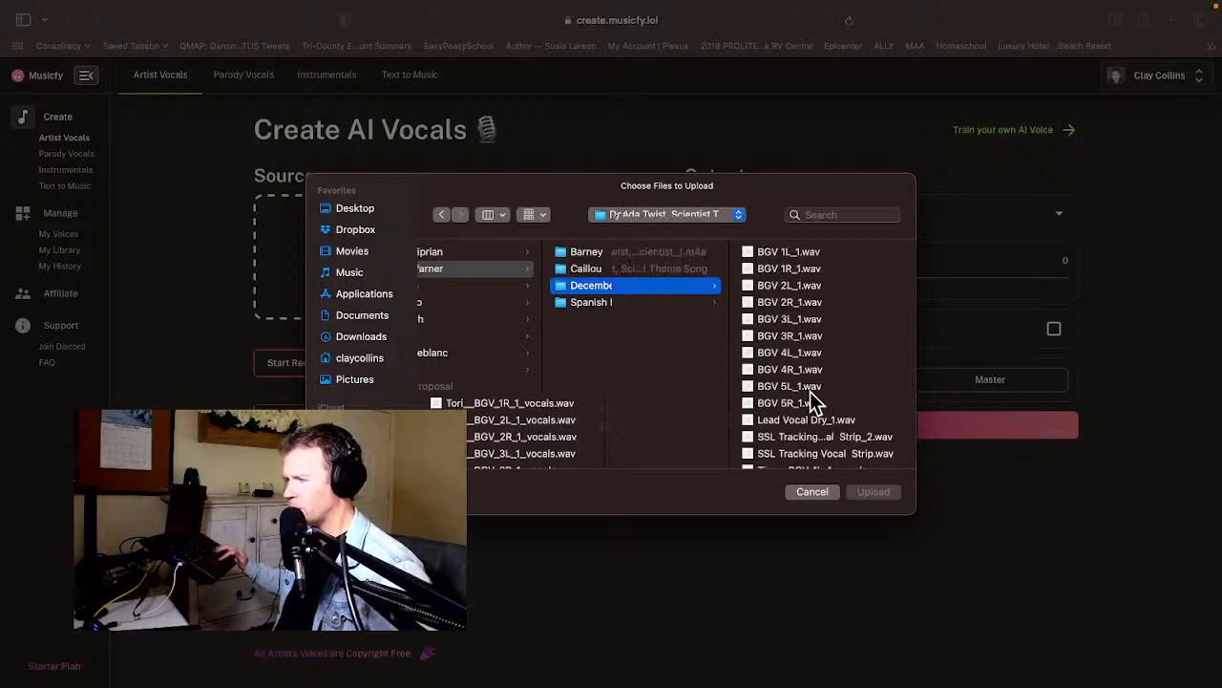
click(790, 386)
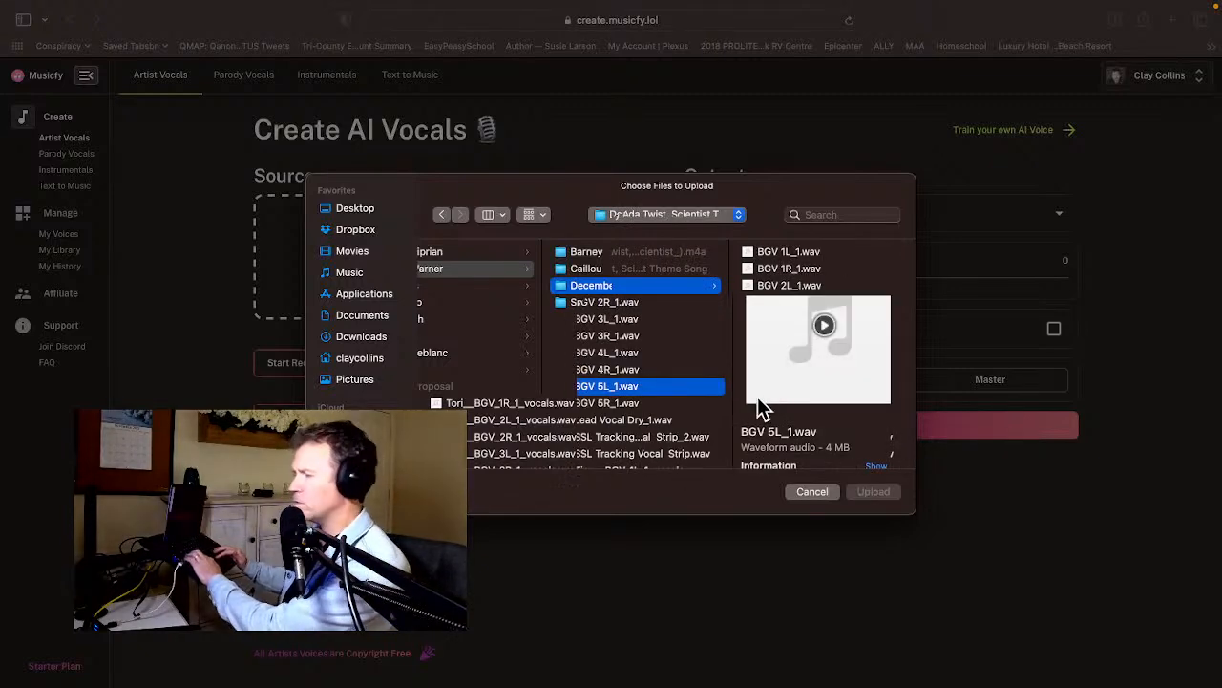
super+click(675, 402)
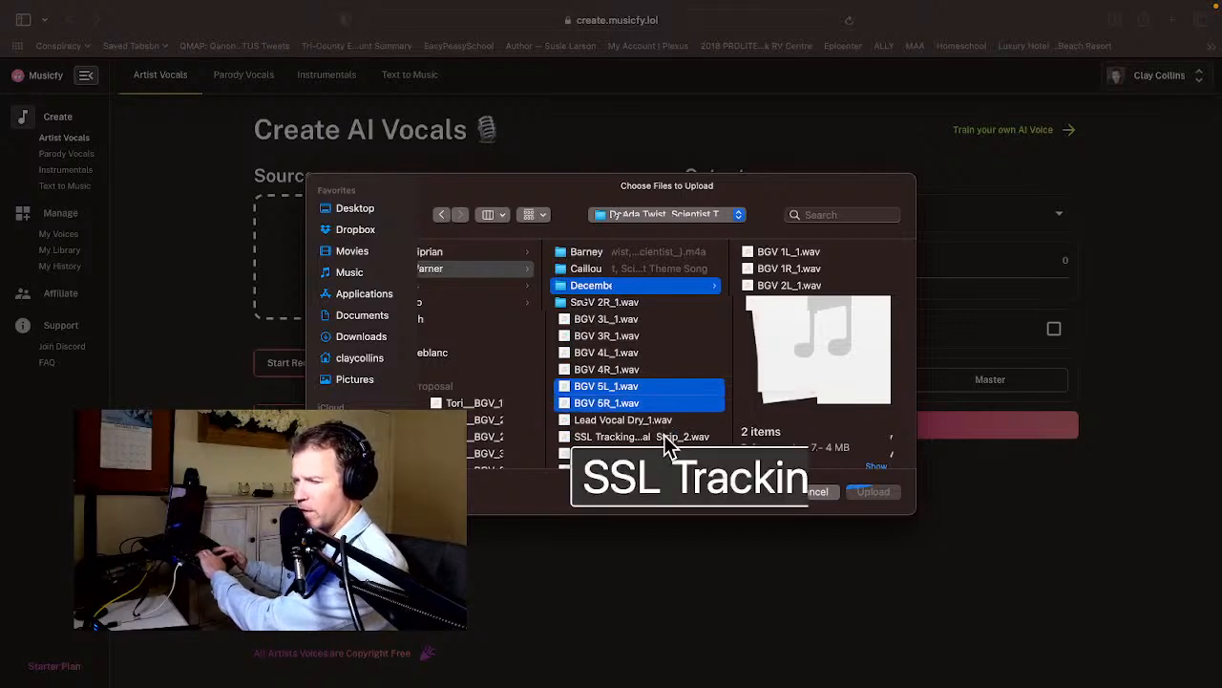
super+click(668, 436)
super+click(662, 454)
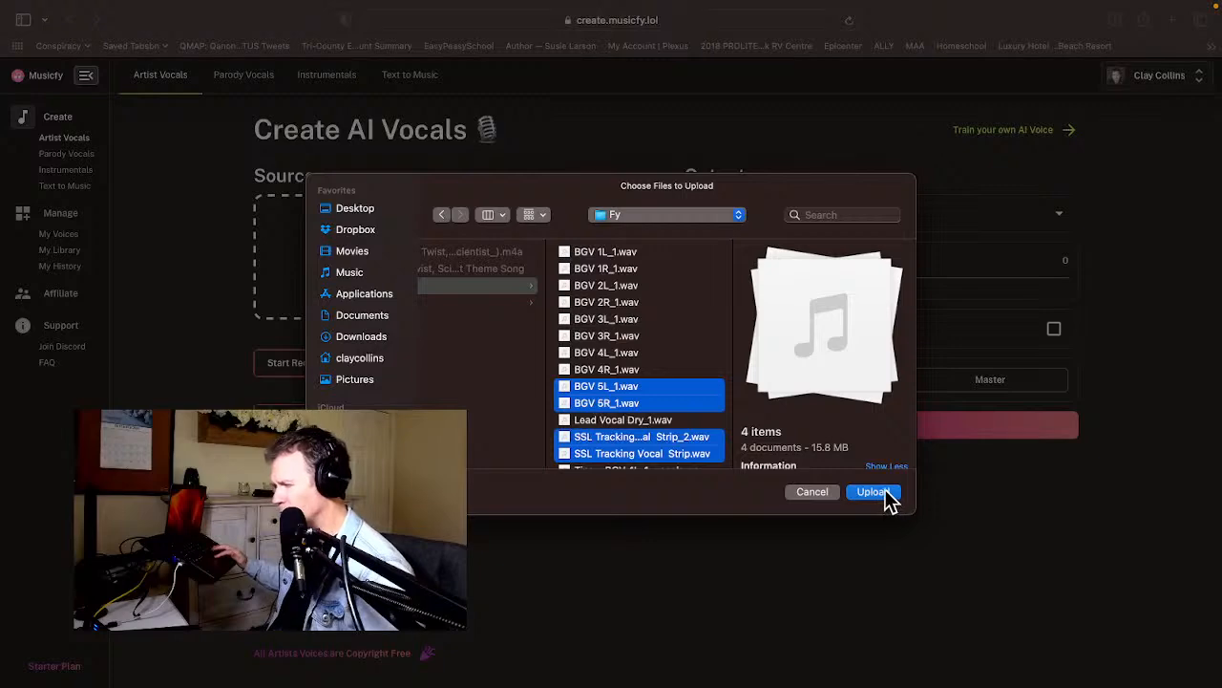
click(882, 491)
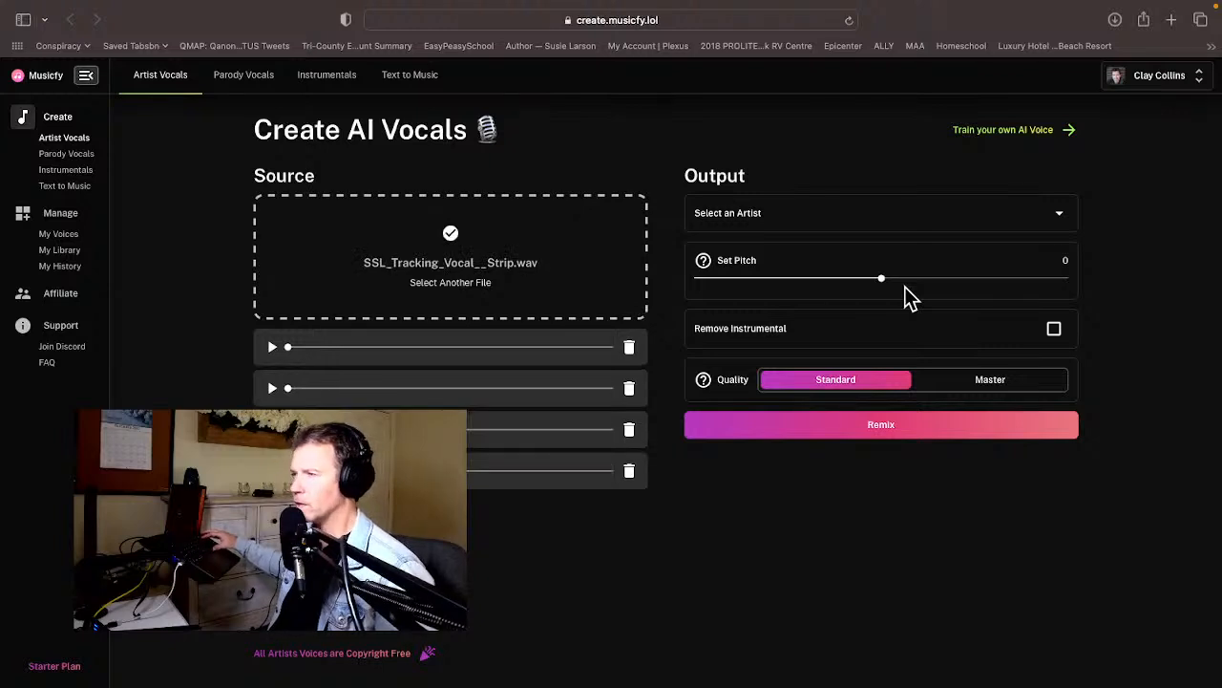
Choose Lila as the output artist, set the quality to Master, and remix the uploaded vocals.
click(846, 218)
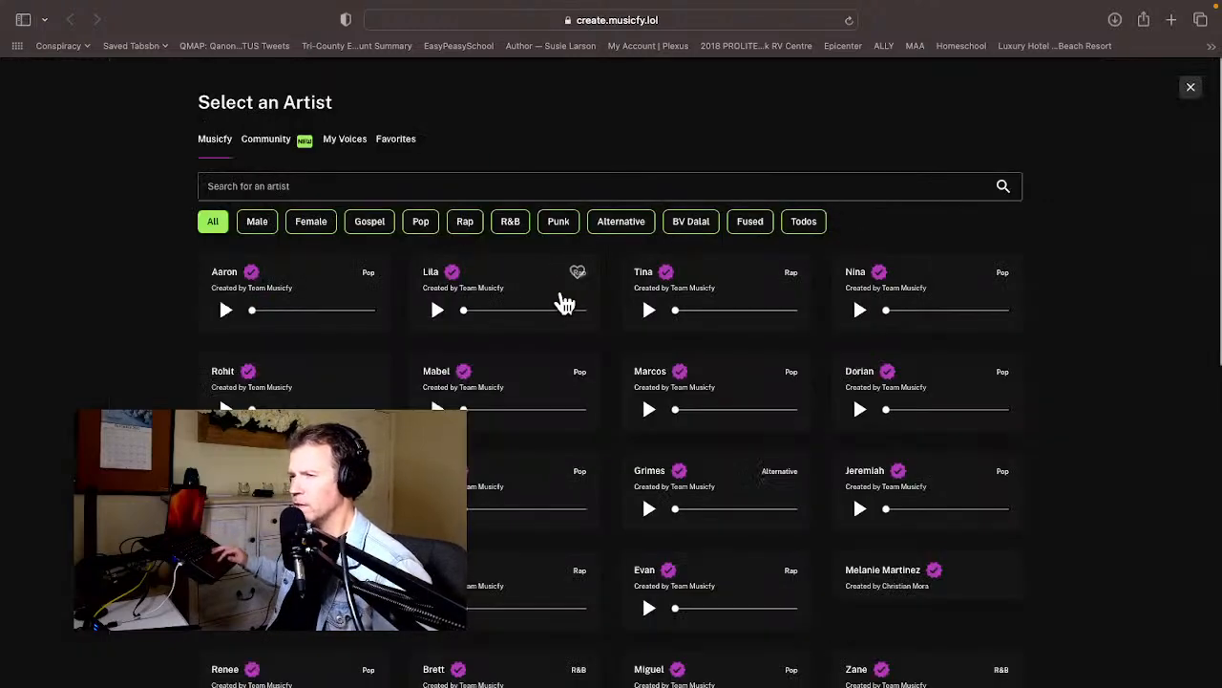
click(509, 298)
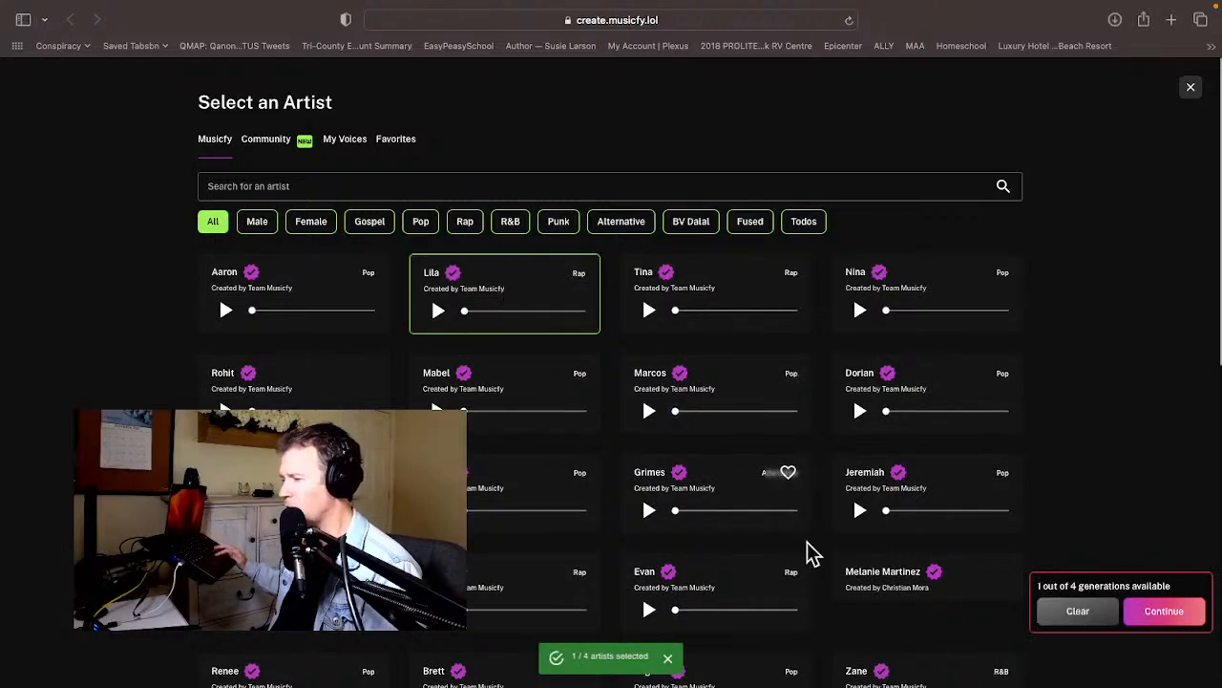
click(1167, 614)
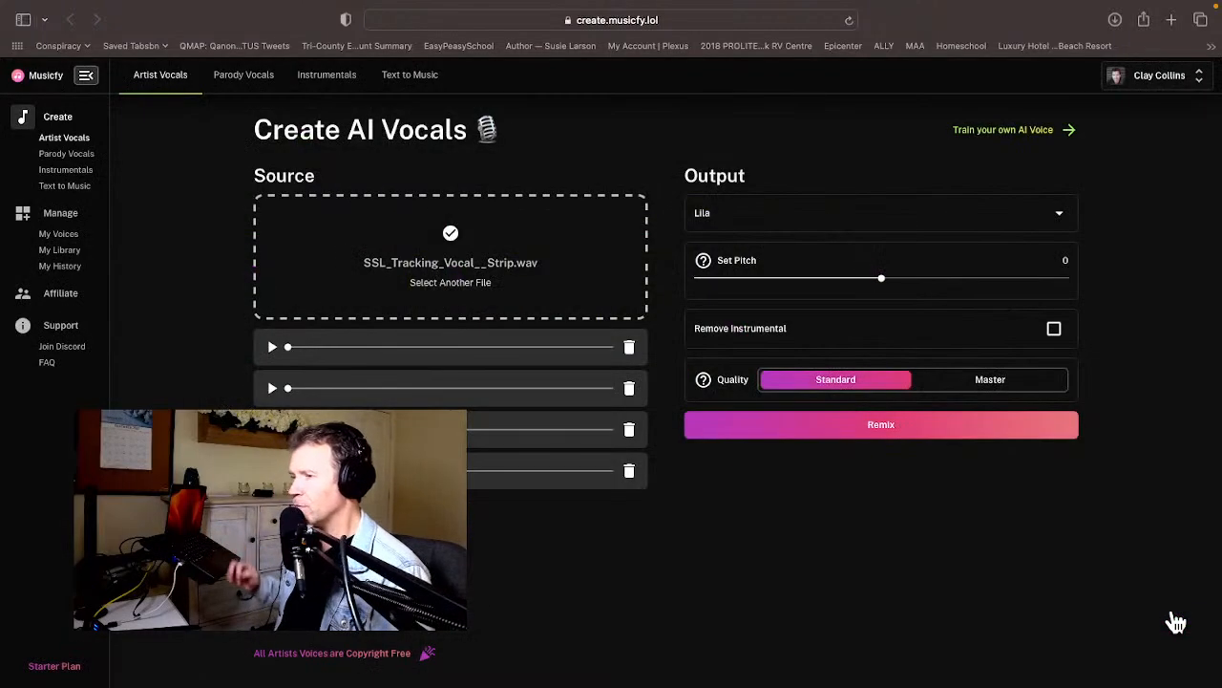
click(998, 383)
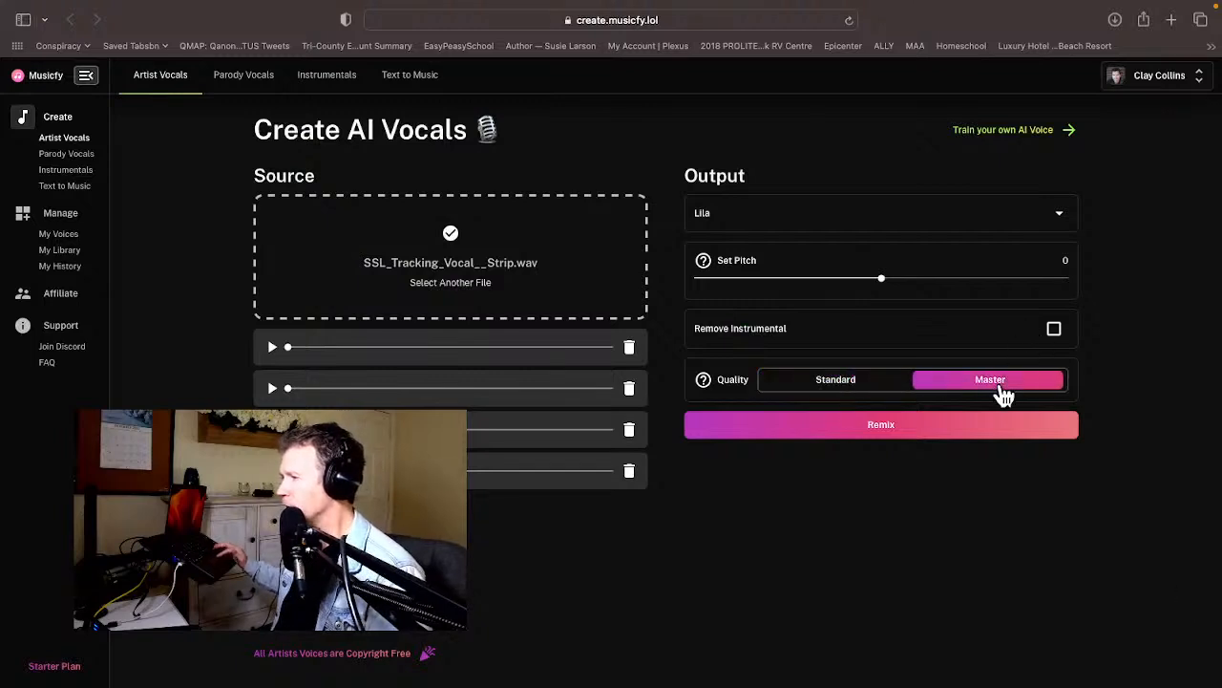
click(864, 437)
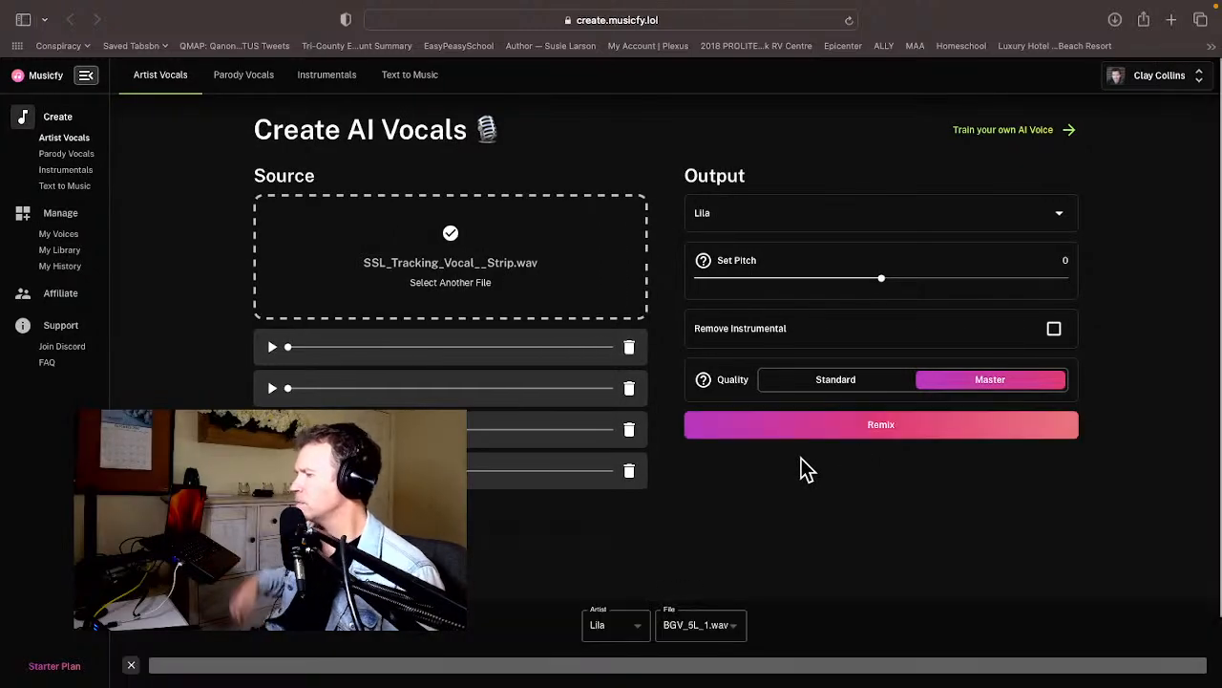
Preview the Lila conversion of BGV_5L_1.wav, skipping ahead through it to its end.
scroll(762, 521, down, 2)
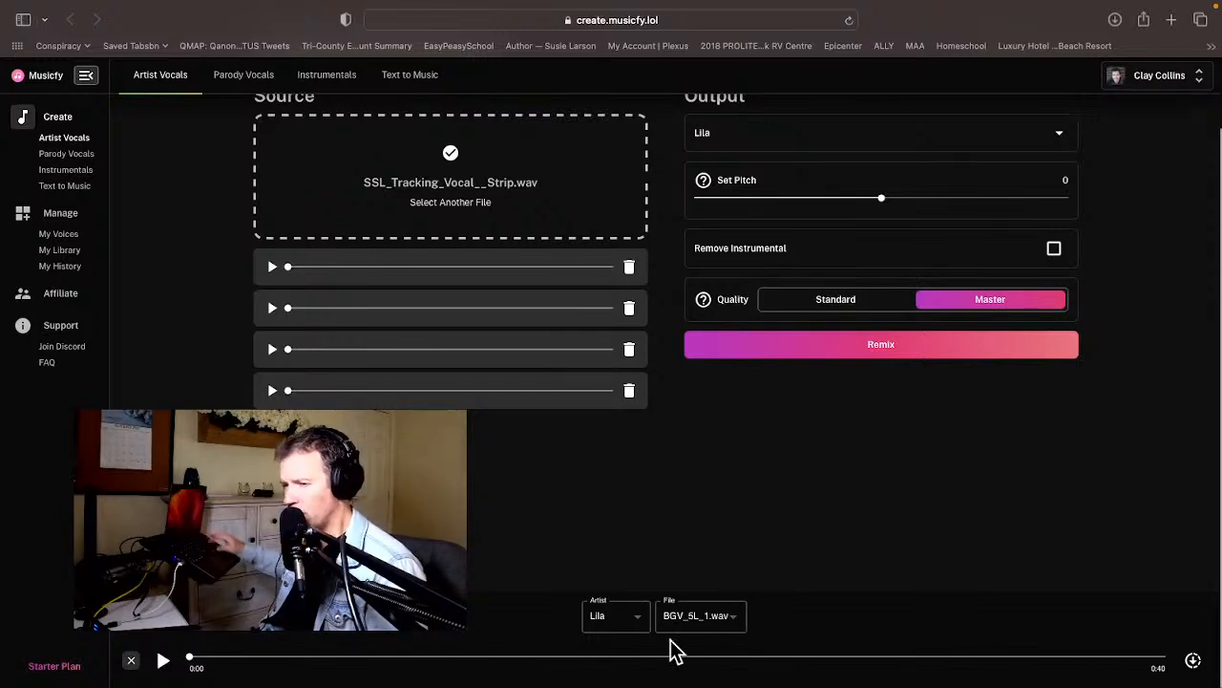
click(164, 662)
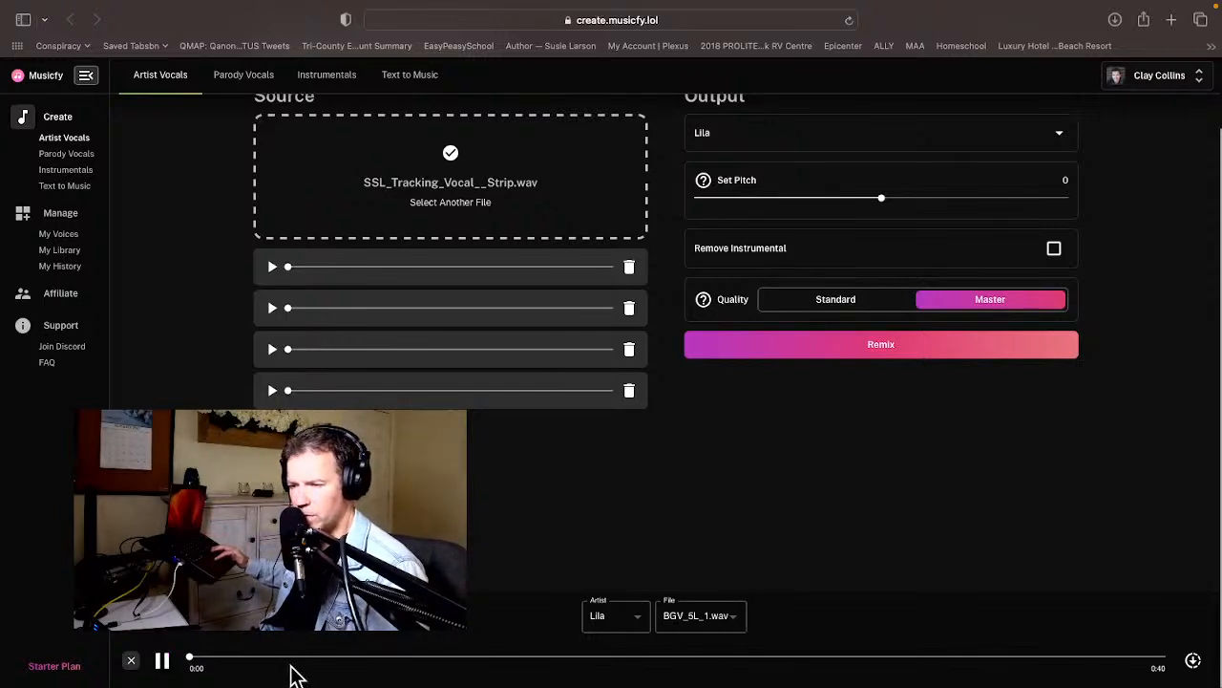
drag(425, 669, 1077, 666)
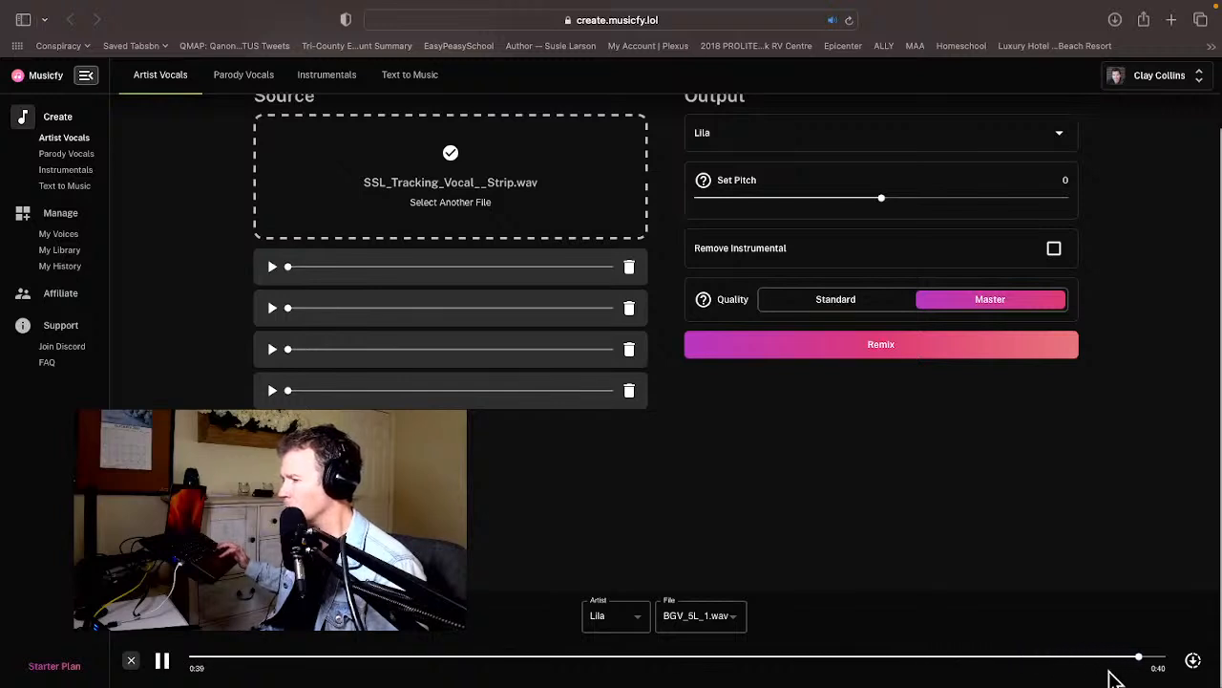
Download the converted BGV 5L vocal as Lila__BGV_5L_1_vocals.wav into the Fy folder.
click(1194, 661)
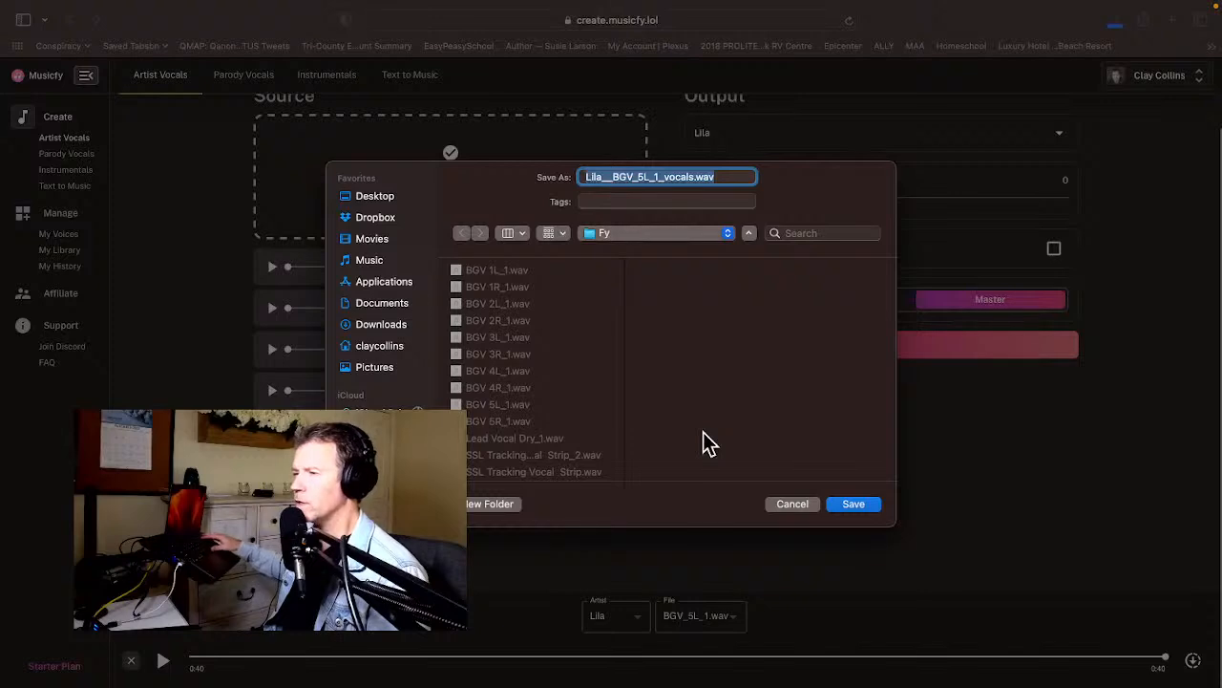
click(610, 236)
click(553, 287)
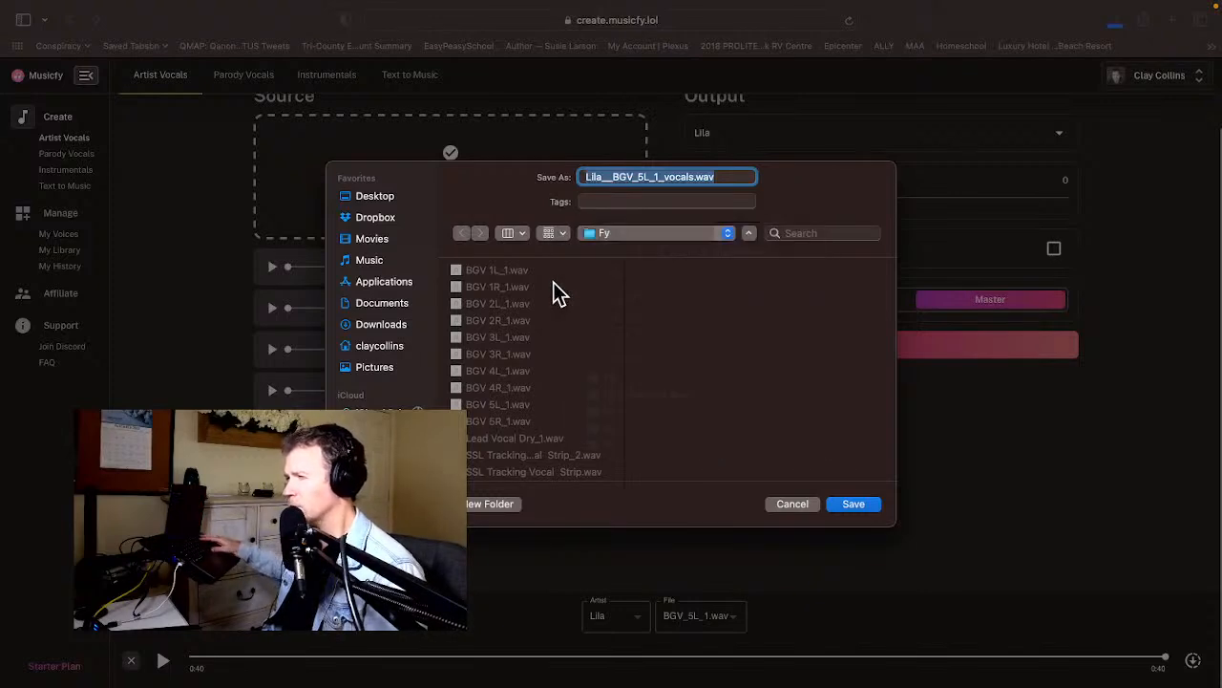
key(Return)
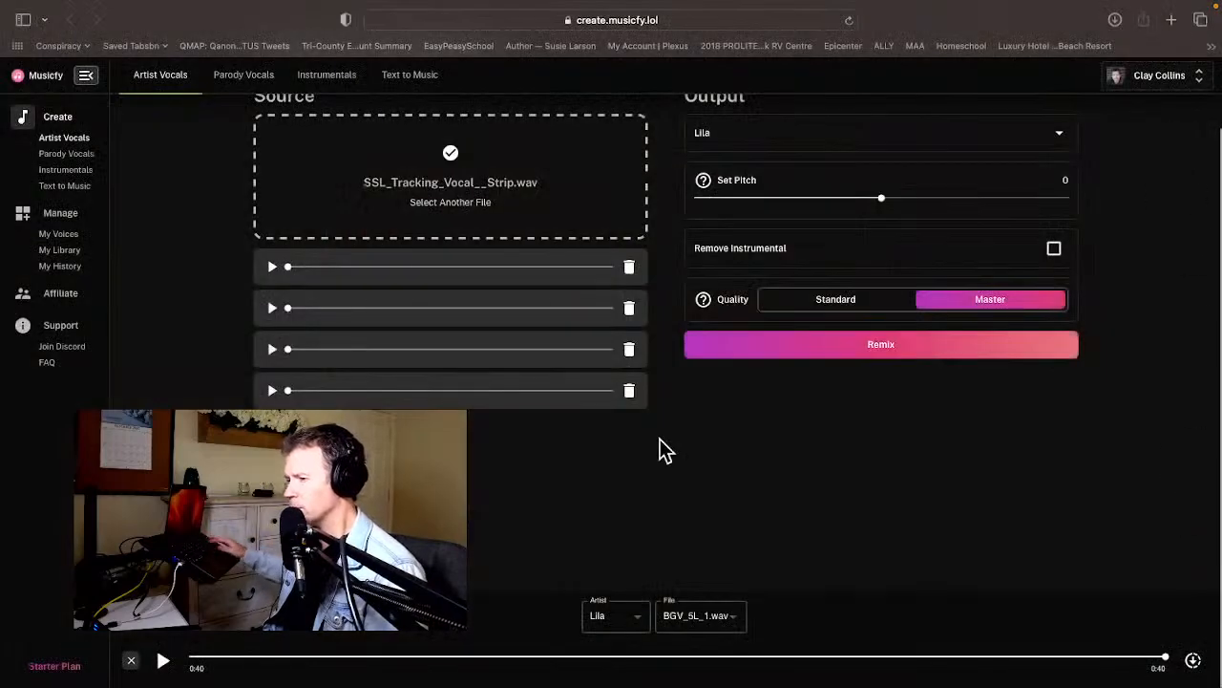
Switch the result to BGV_5R_1.wav and download its Lila conversion as Lila__BGV_5R_1_vocals.wav into the Fy folder.
key(super+plus)
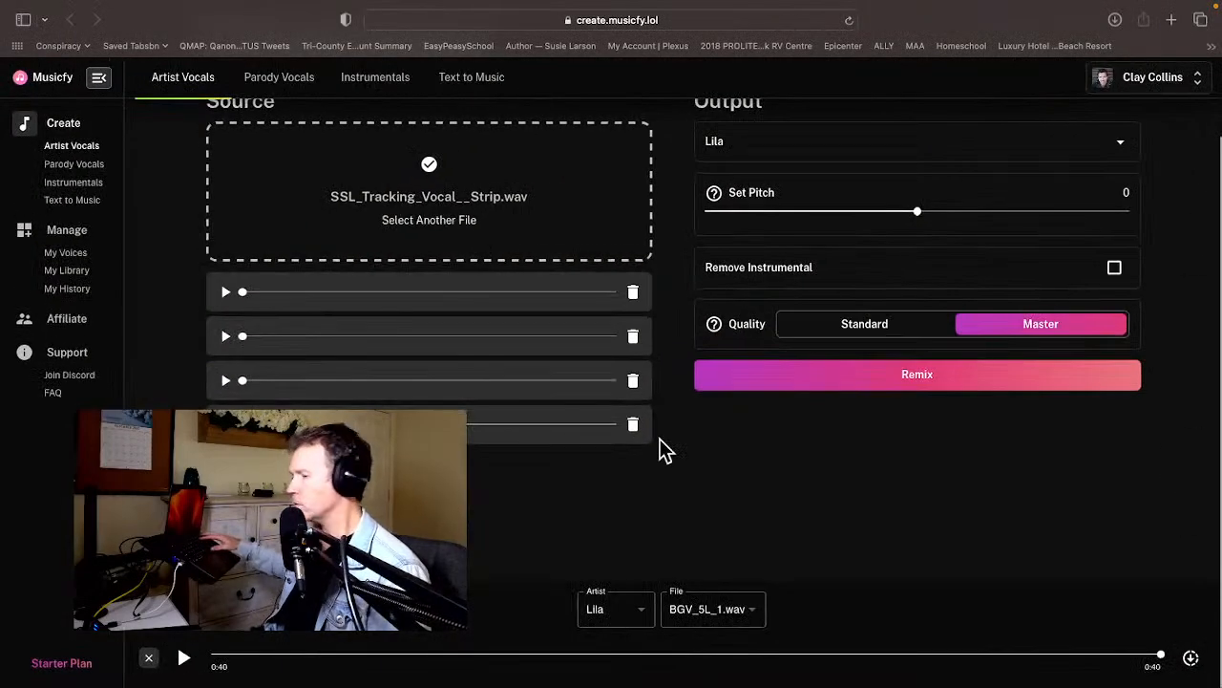
click(722, 615)
click(723, 614)
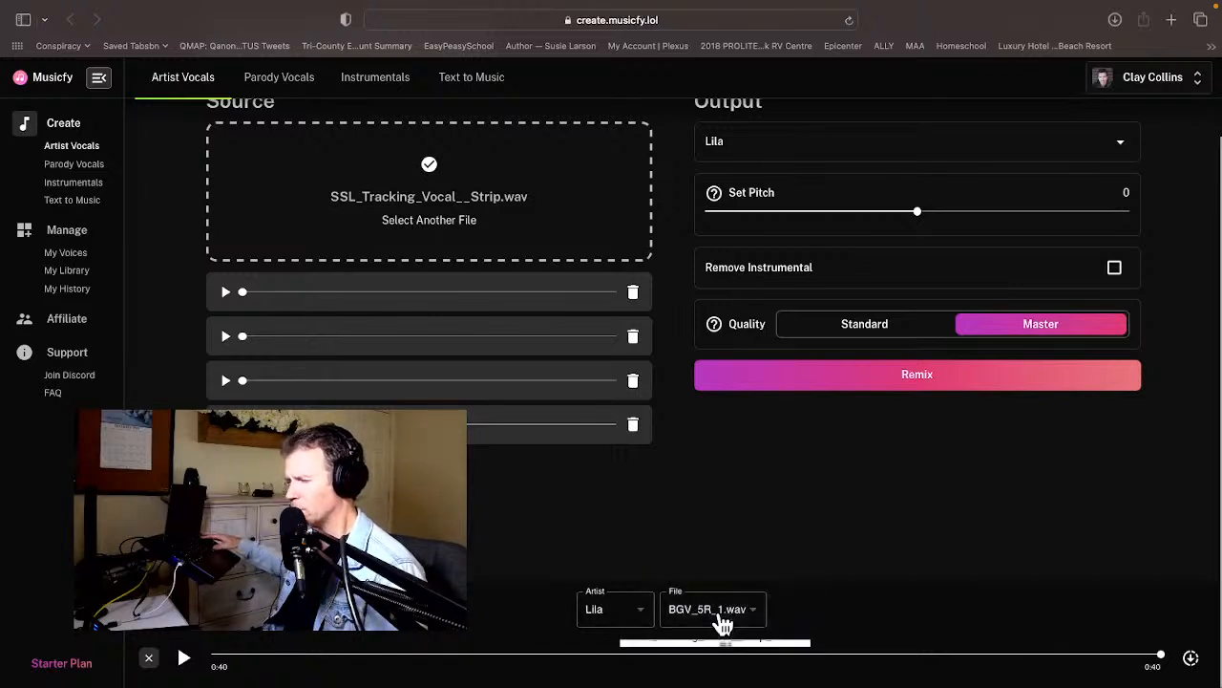
click(1189, 658)
key(Return)
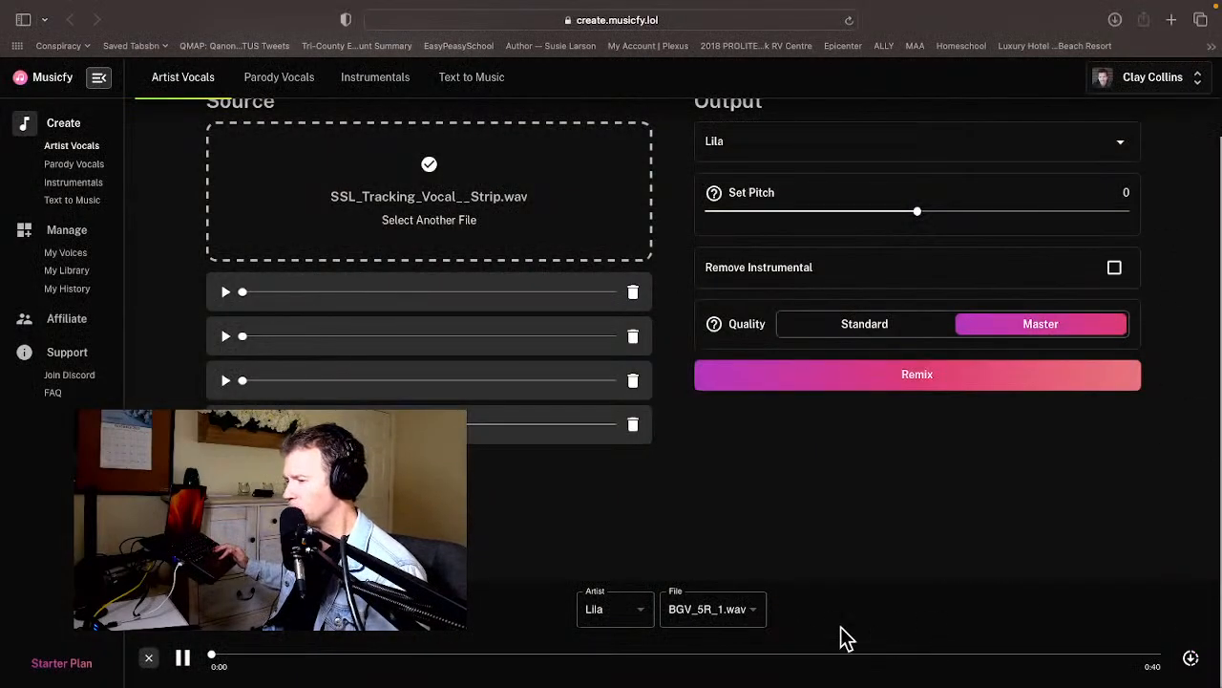
Load the Lila conversion of SSL_Tracking_Vocal__Strip_2.wav, preview it near its end, and download it into the Fy folder.
click(753, 611)
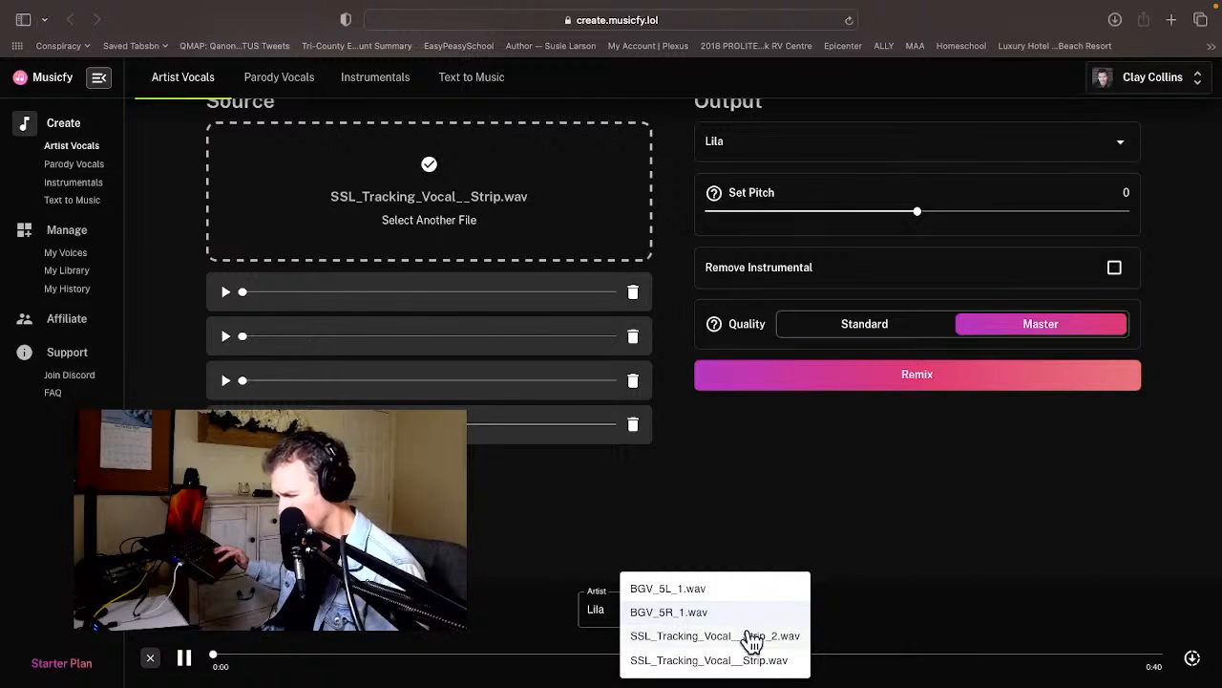
click(751, 636)
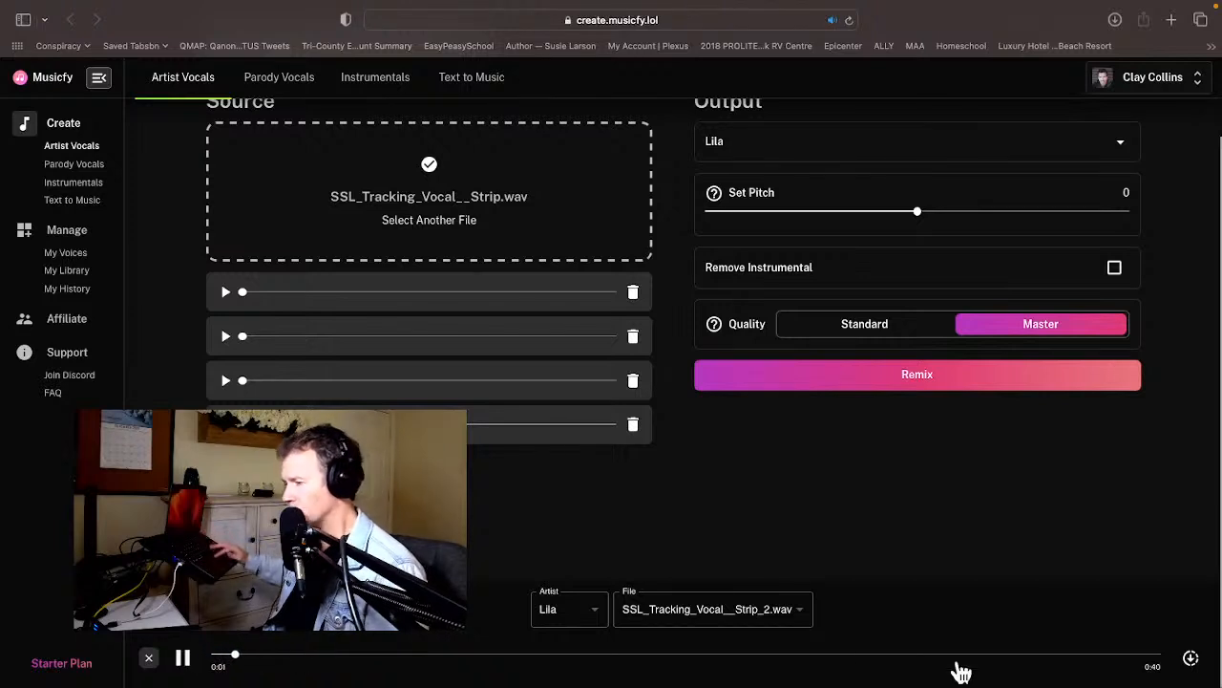
click(1022, 657)
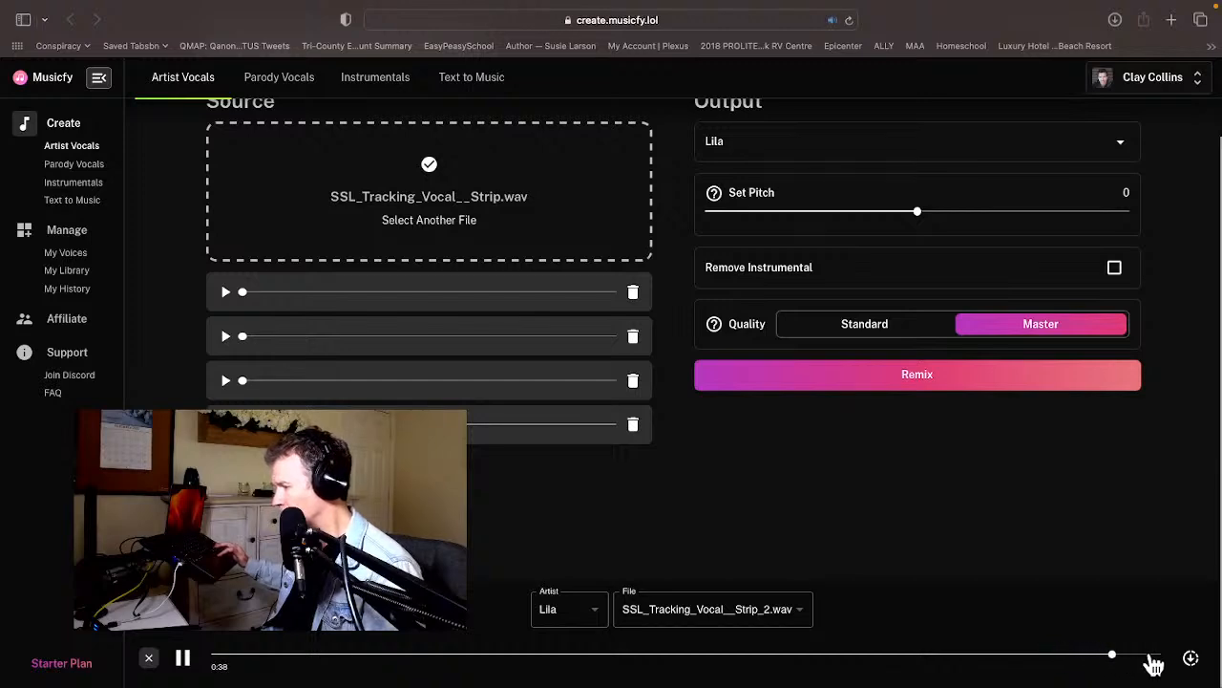
click(1189, 658)
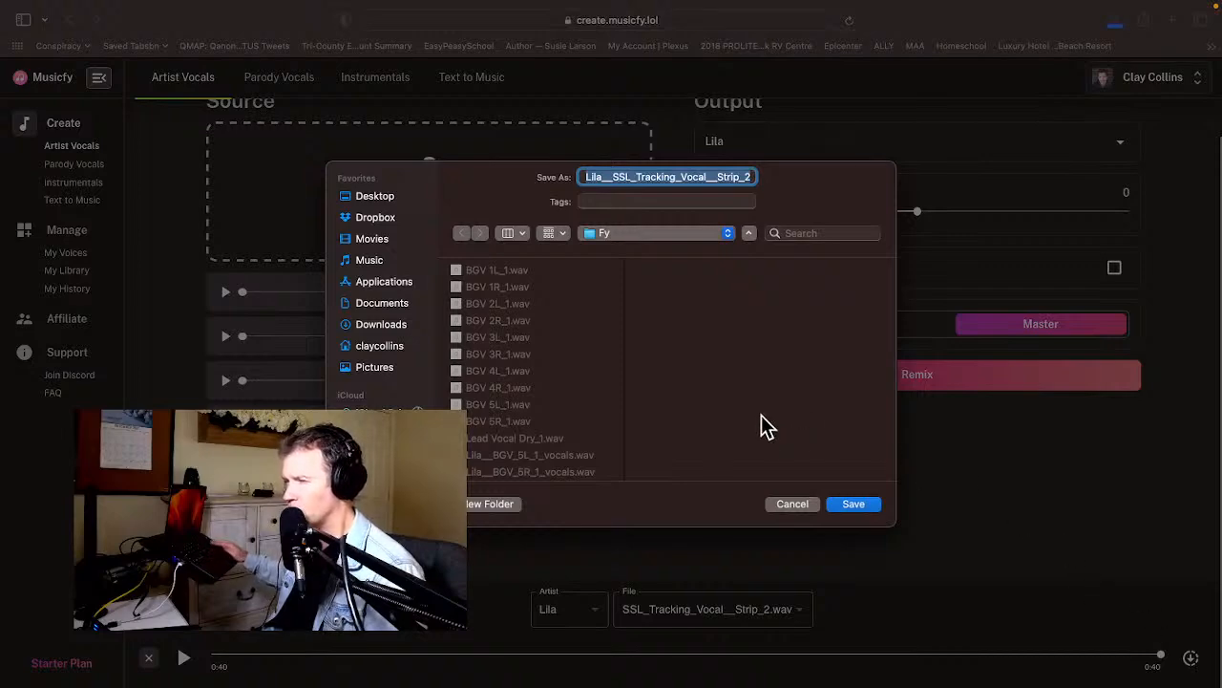
key(Return)
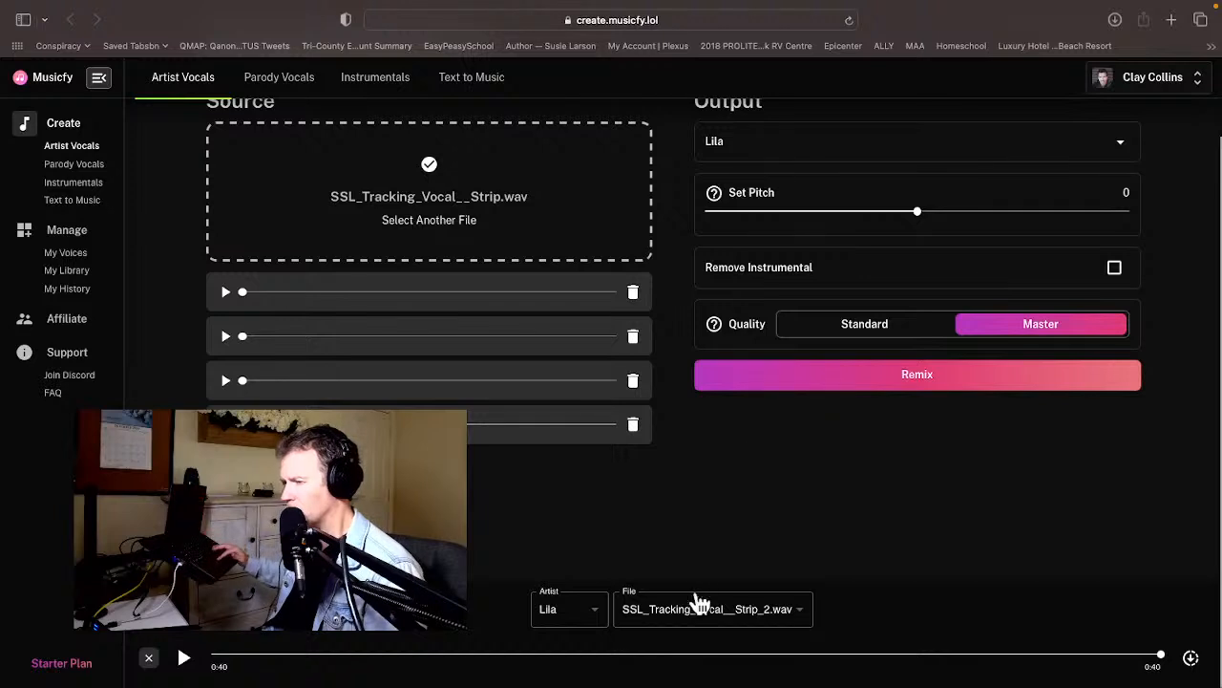
Load the Lila conversion of SSL_Tracking_Vocal__Strip.wav and download it into the Fy folder.
click(717, 619)
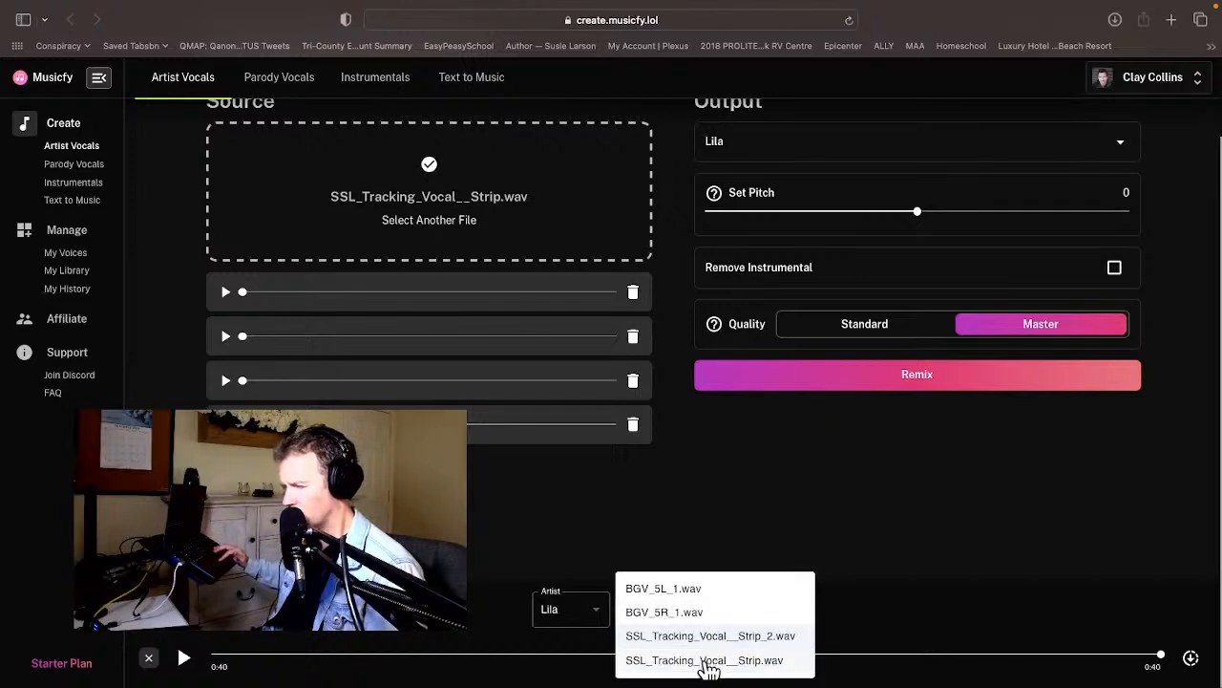
click(708, 660)
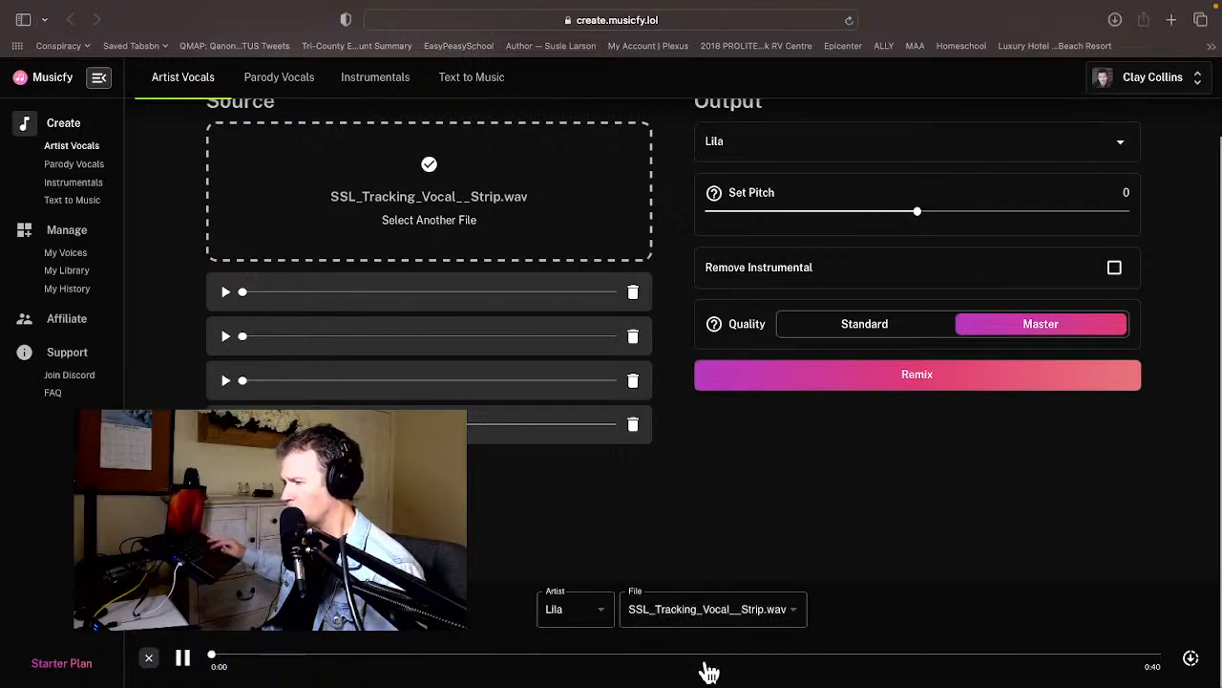
click(1191, 659)
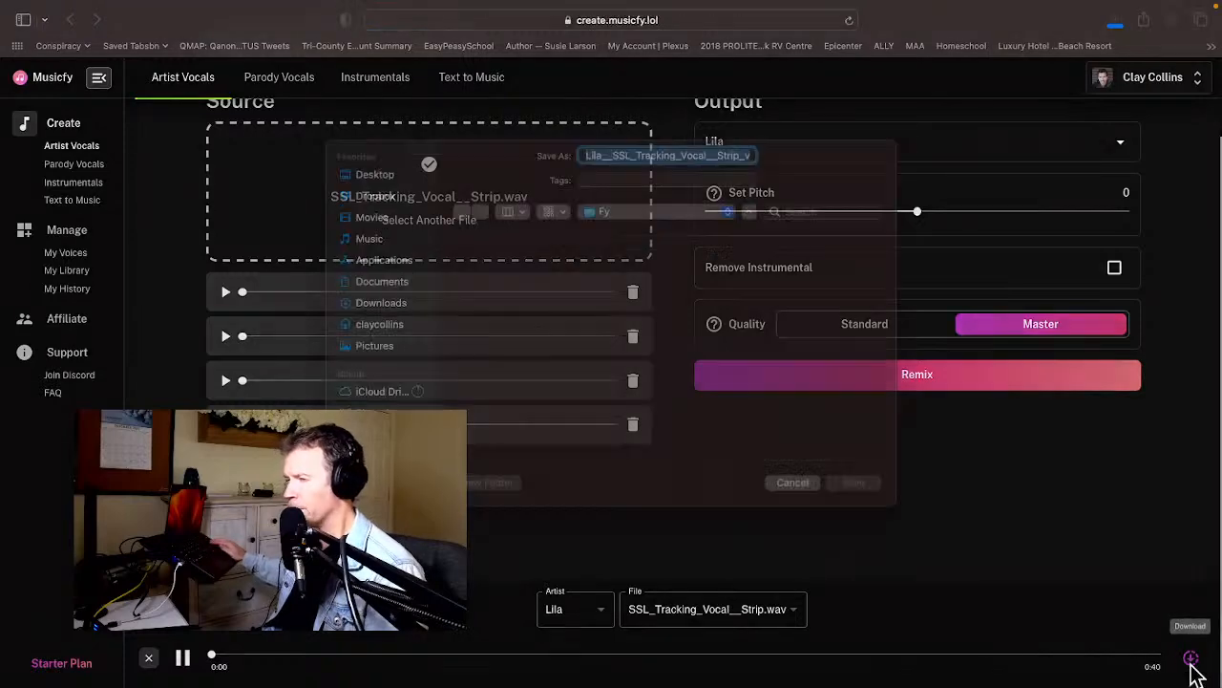
key(Return)
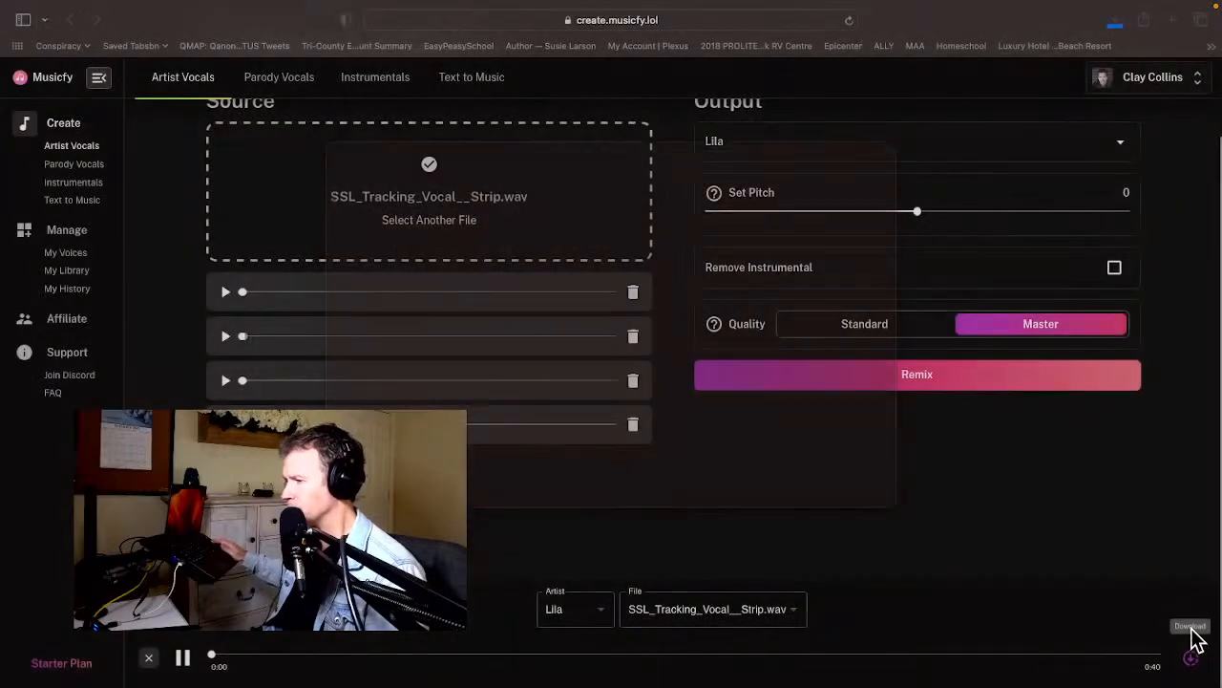
click(748, 628)
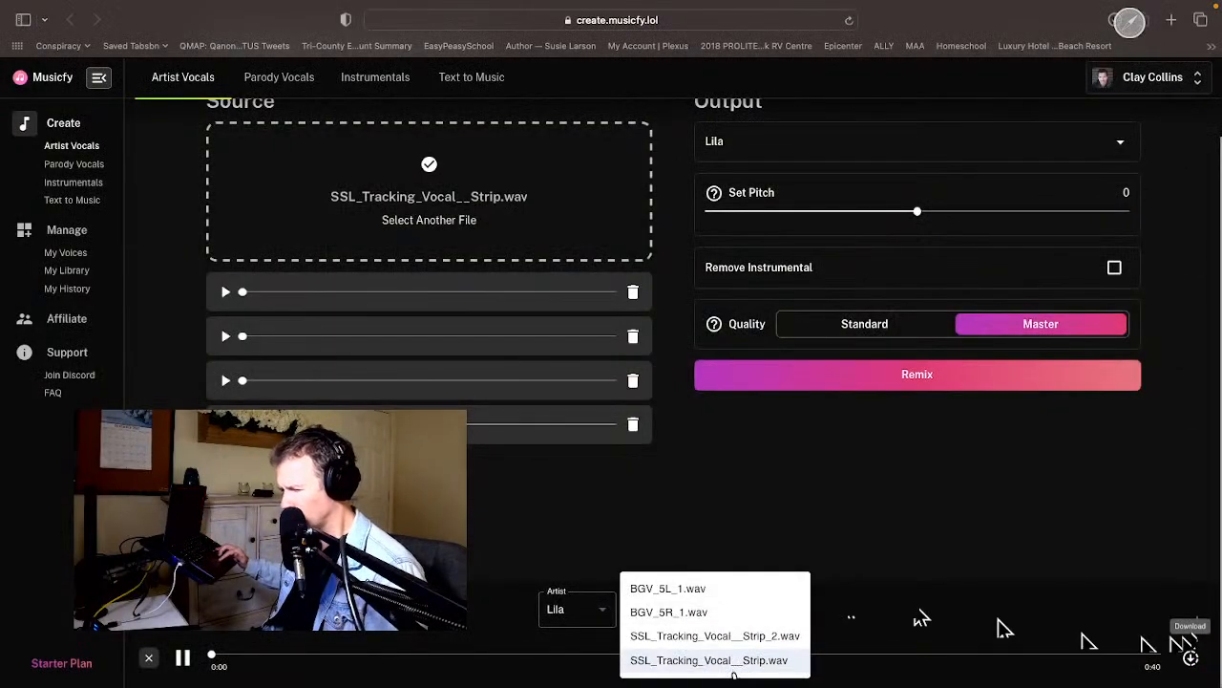
click(867, 594)
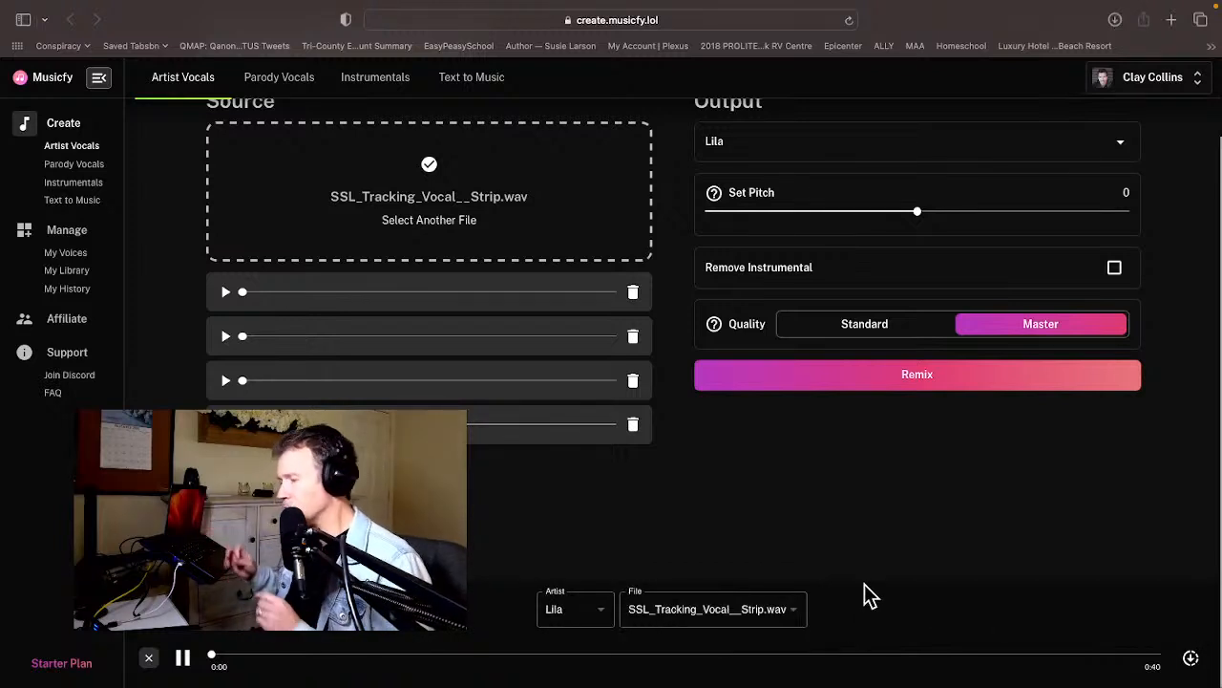
Switch to Logic Pro, go up to the Lead Vocal and BGVs Dry tracks, and show the Fy folder's audio files.
key(super+Tab)
key(super+Tab)
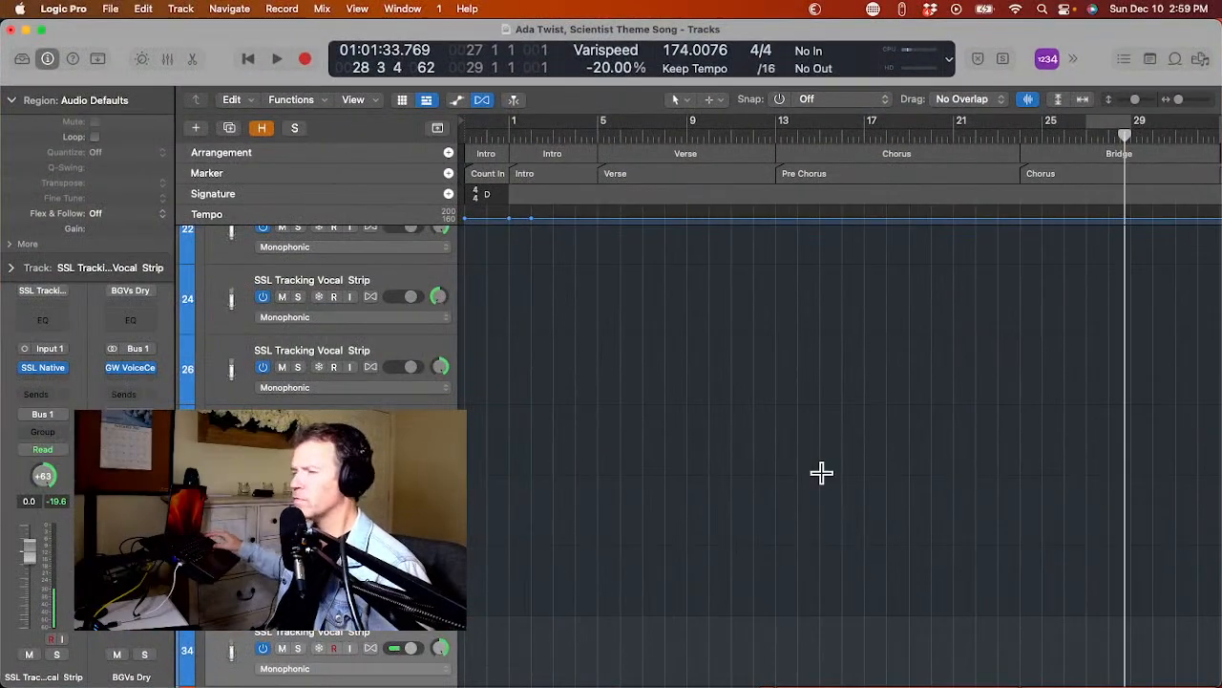
scroll(822, 472, up, 10)
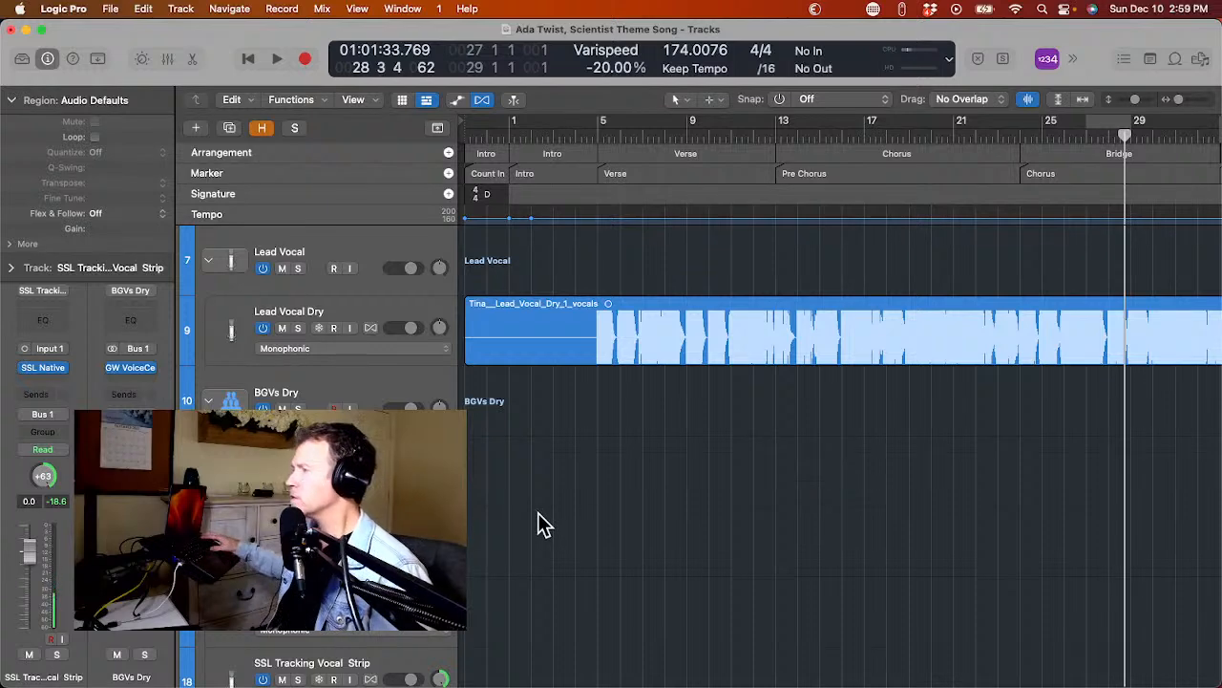
click(1202, 65)
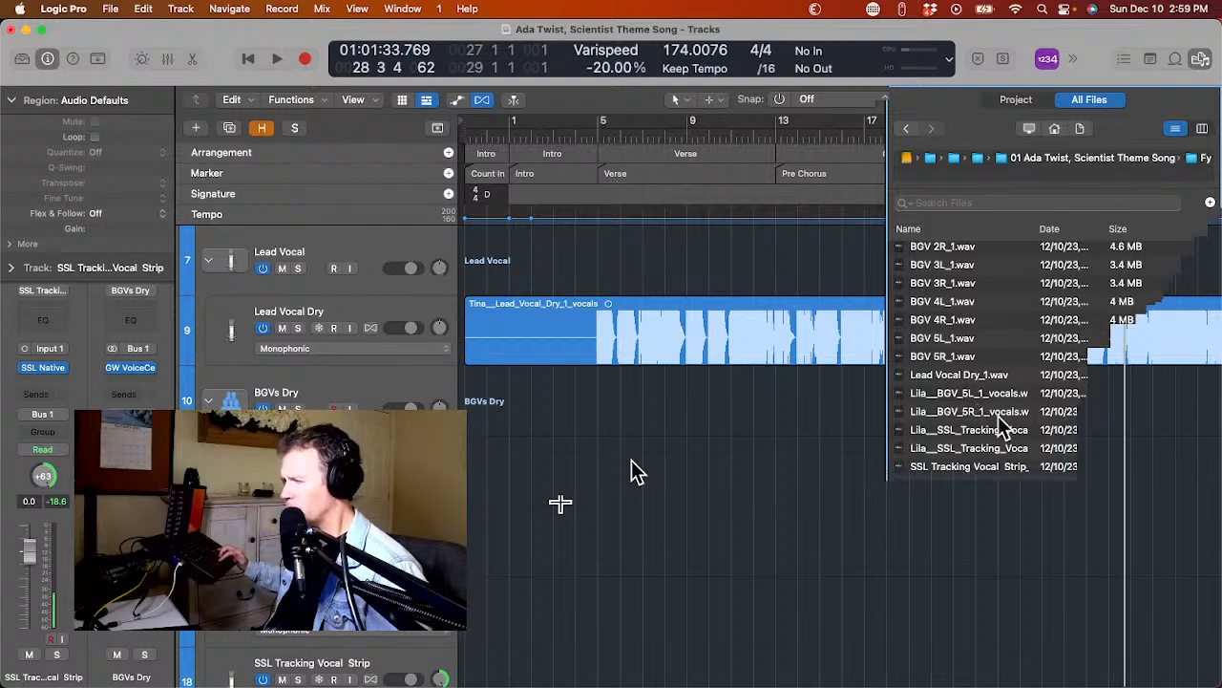
Select the eight converted Tina background vocal files in the Fy folder, from Tina__BGV_1L_1_vocals to Tina__BGV_4R_1_vocals.
click(981, 468)
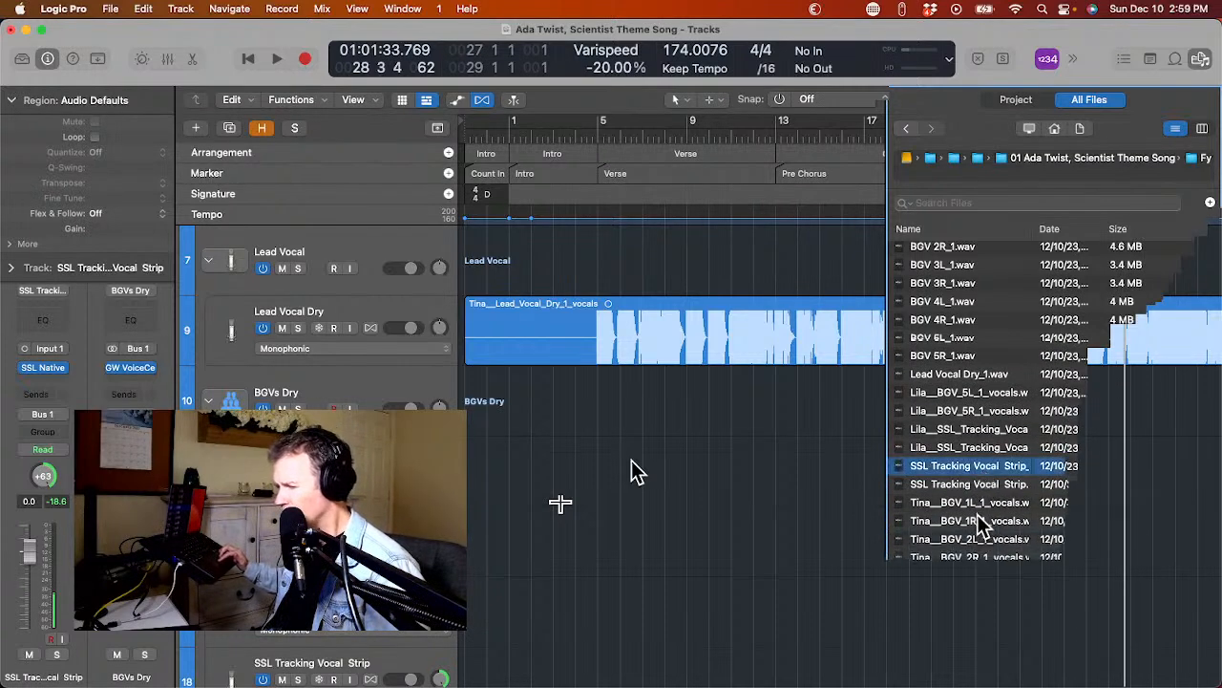
click(980, 504)
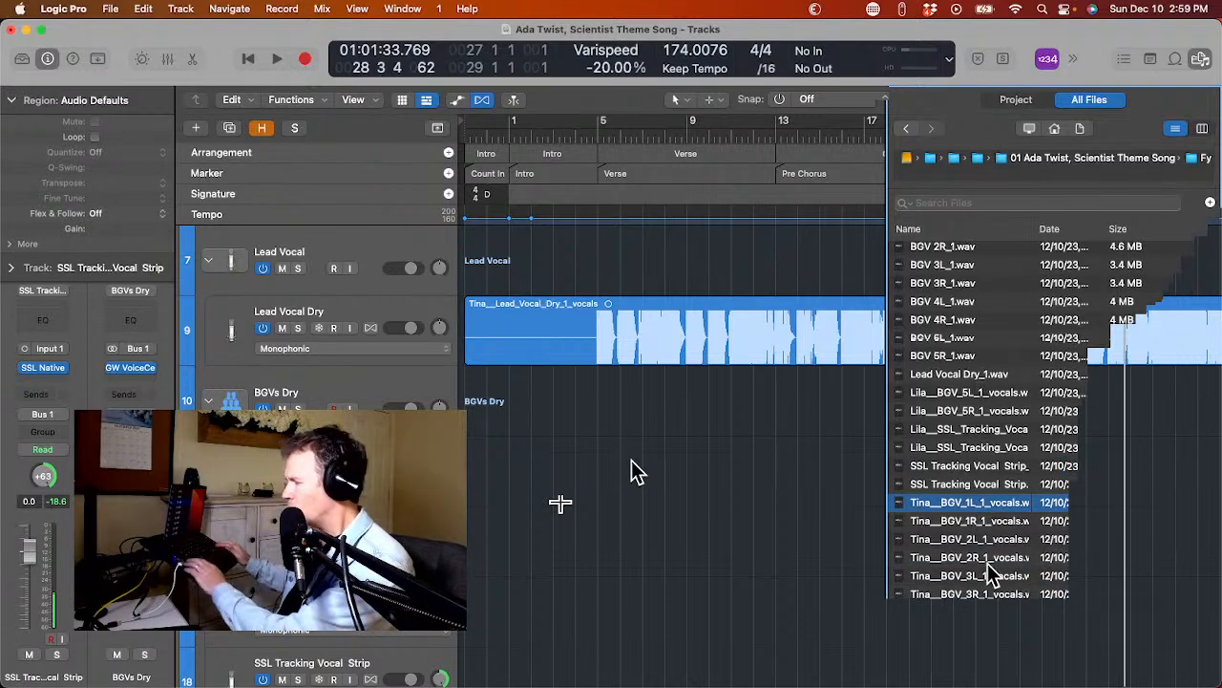
key(shift+Down)
key(shift+Down)
key(shift+Down)
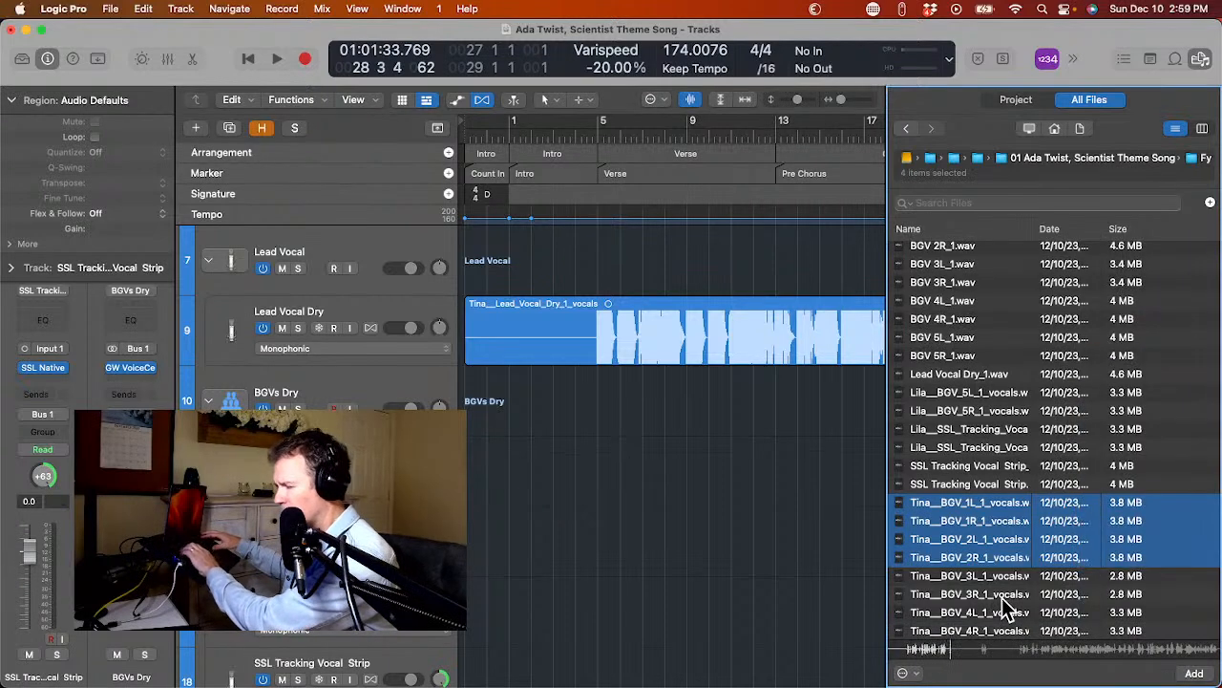
key(super+Tab)
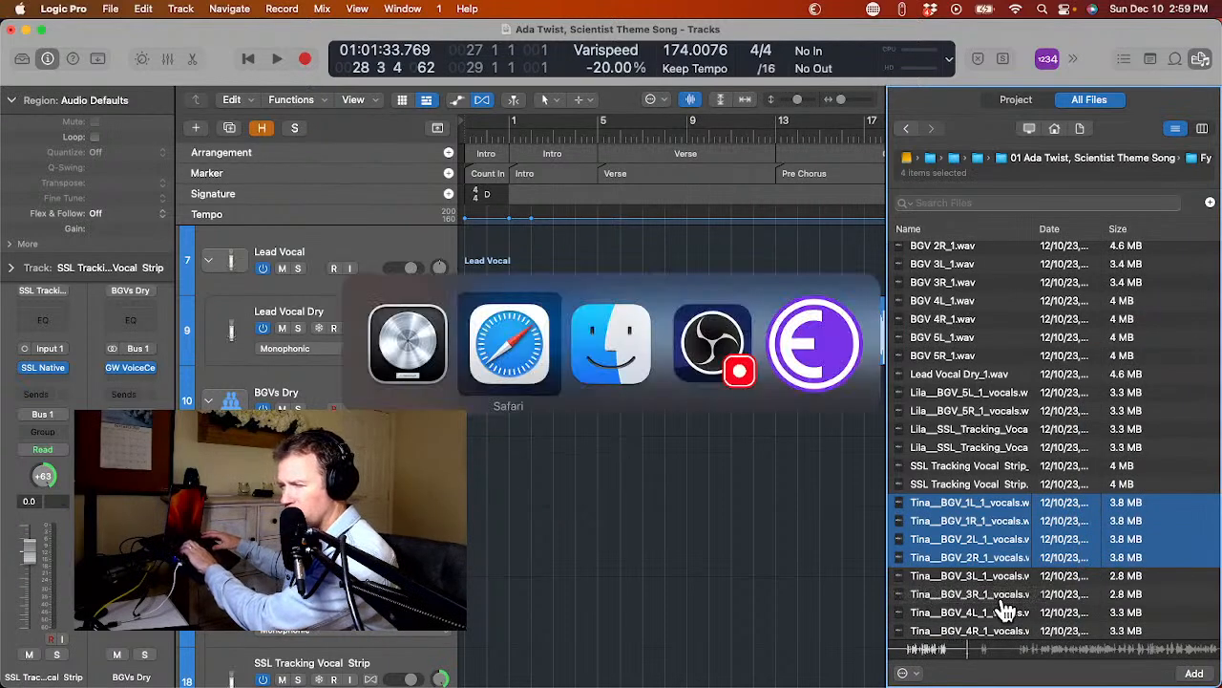
key(super+shift+Tab)
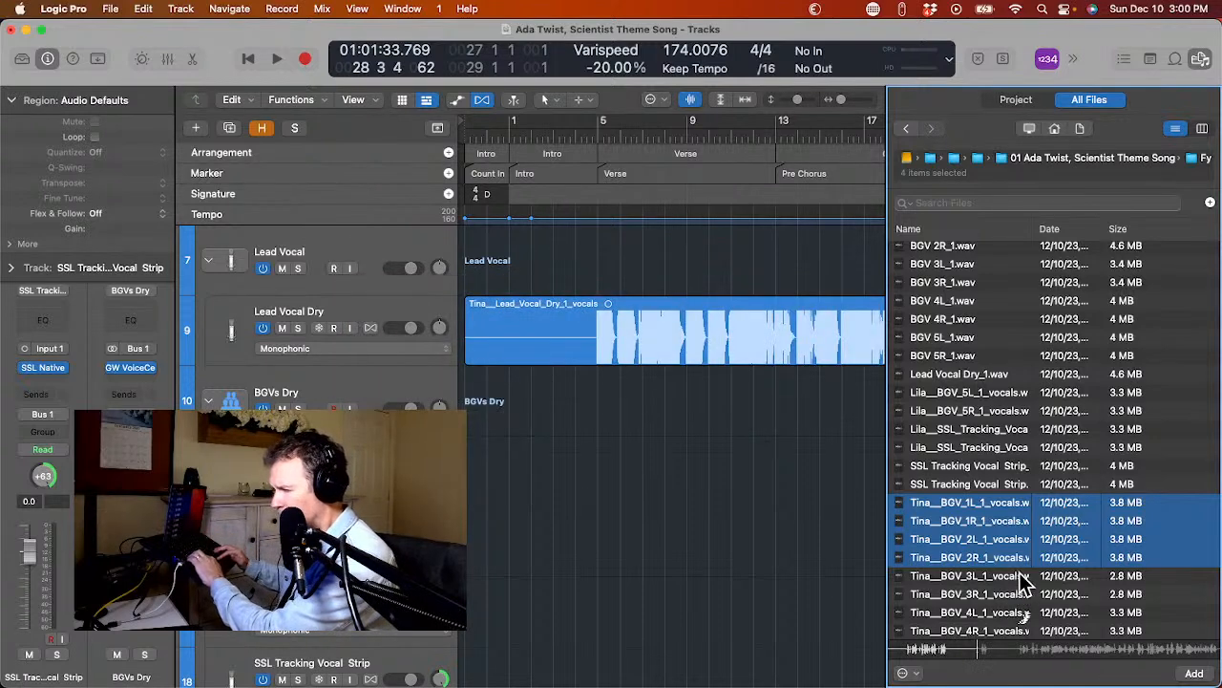
shift+click(1020, 573)
shift+click(1012, 596)
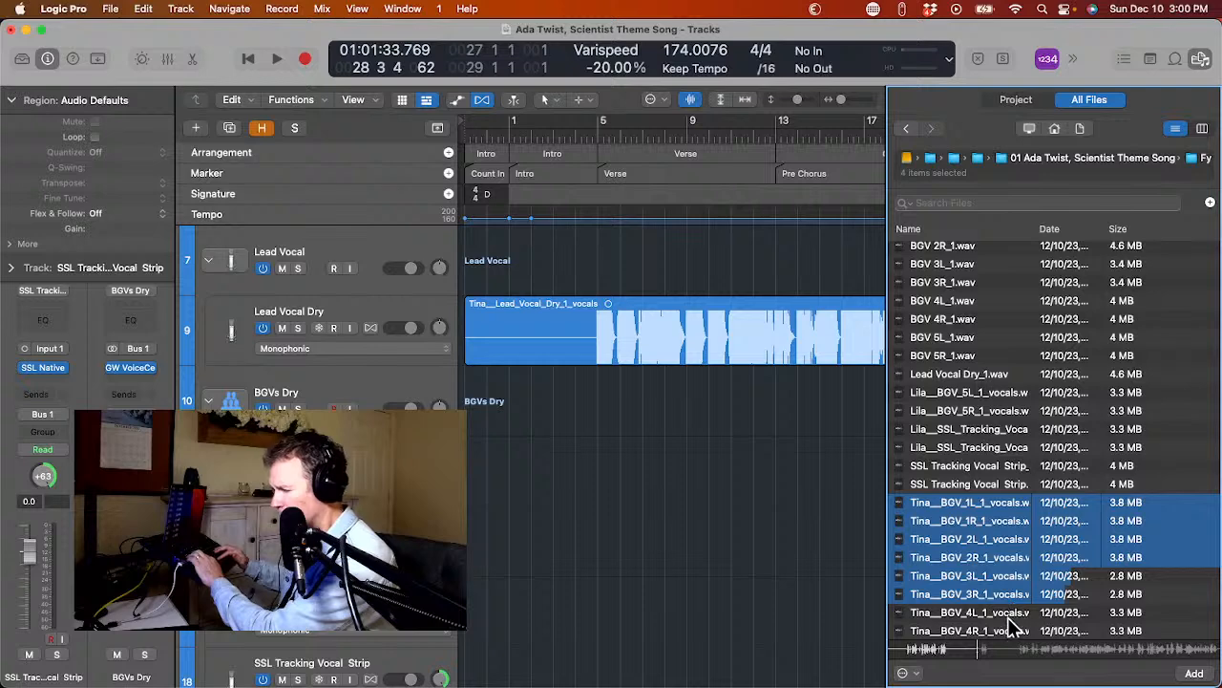
shift+click(1011, 614)
shift+click(1009, 632)
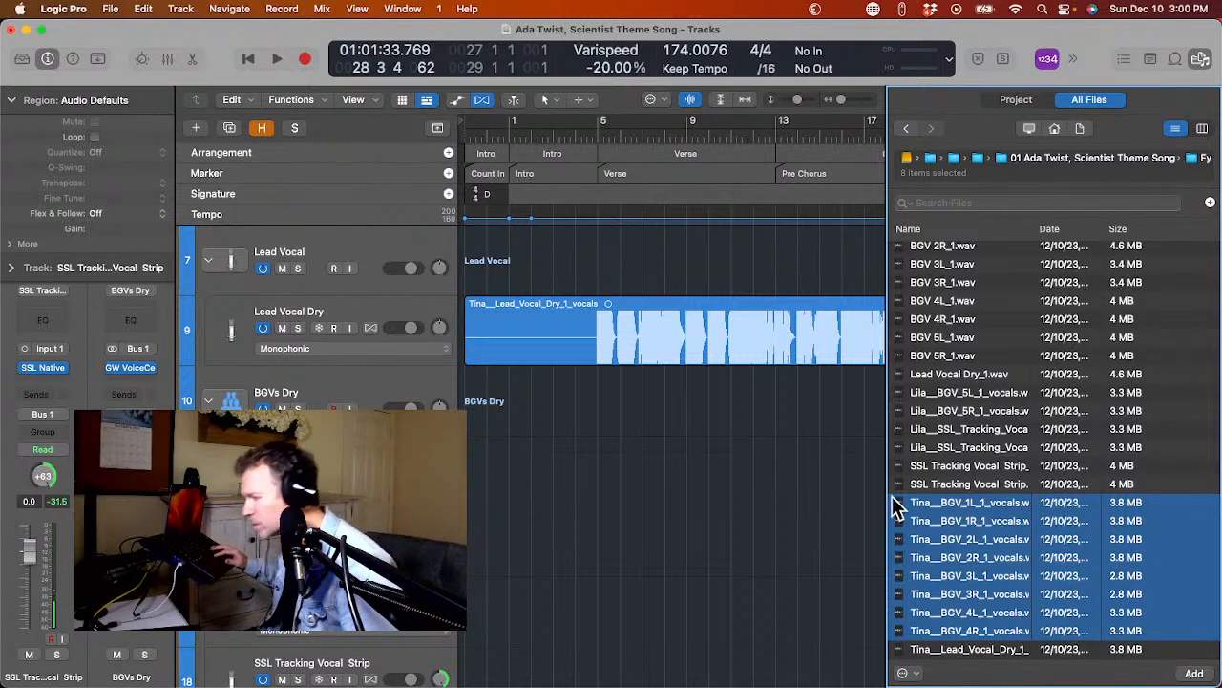
Try to add the eight selected Tina vocals at the project start, using the existing tracks under BGVs Dry.
scroll(660, 500, left, 1)
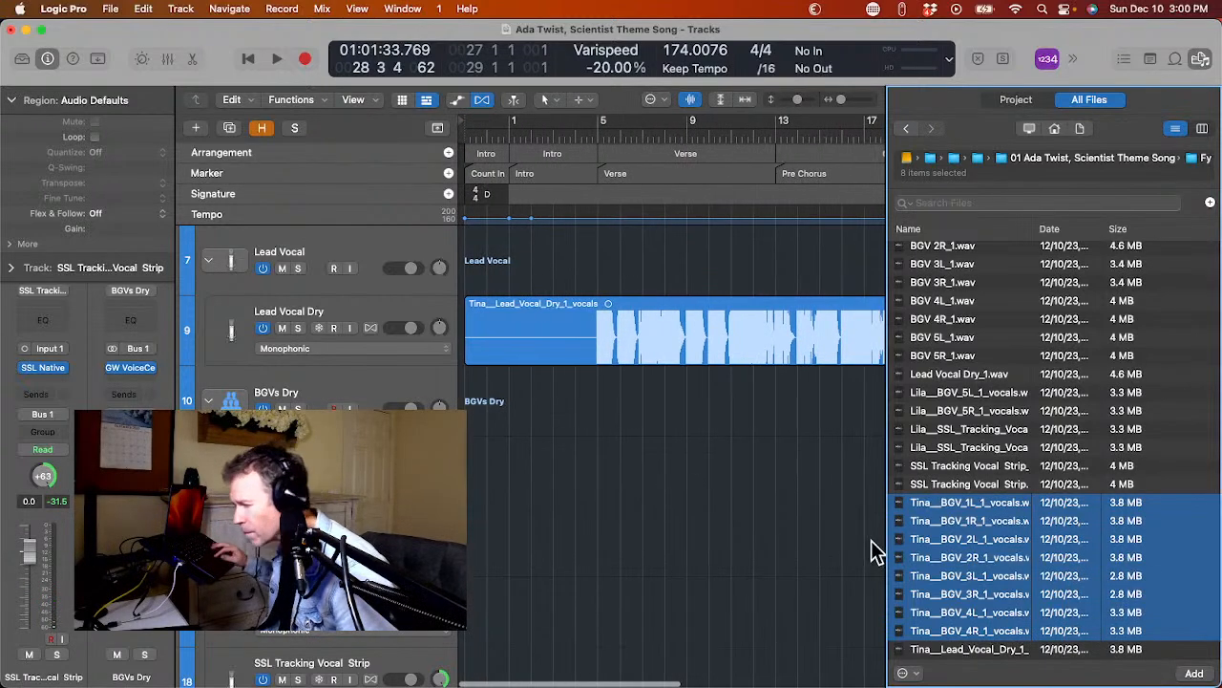
drag(955, 509, 470, 474)
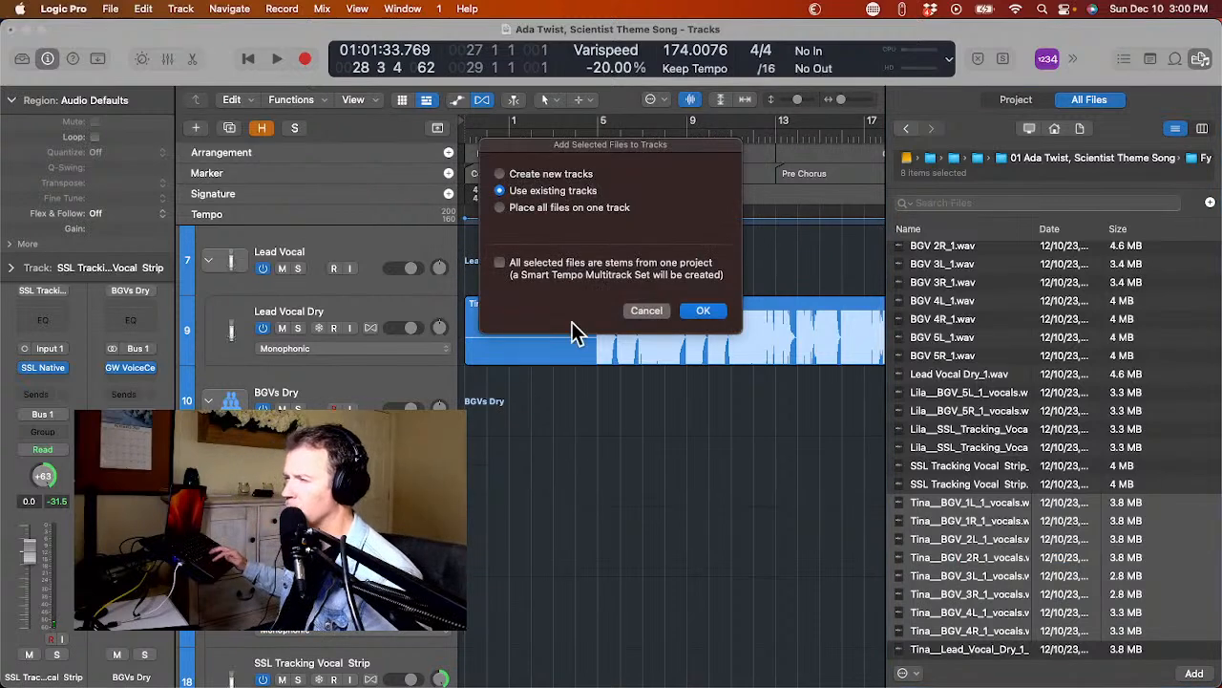
key(Escape)
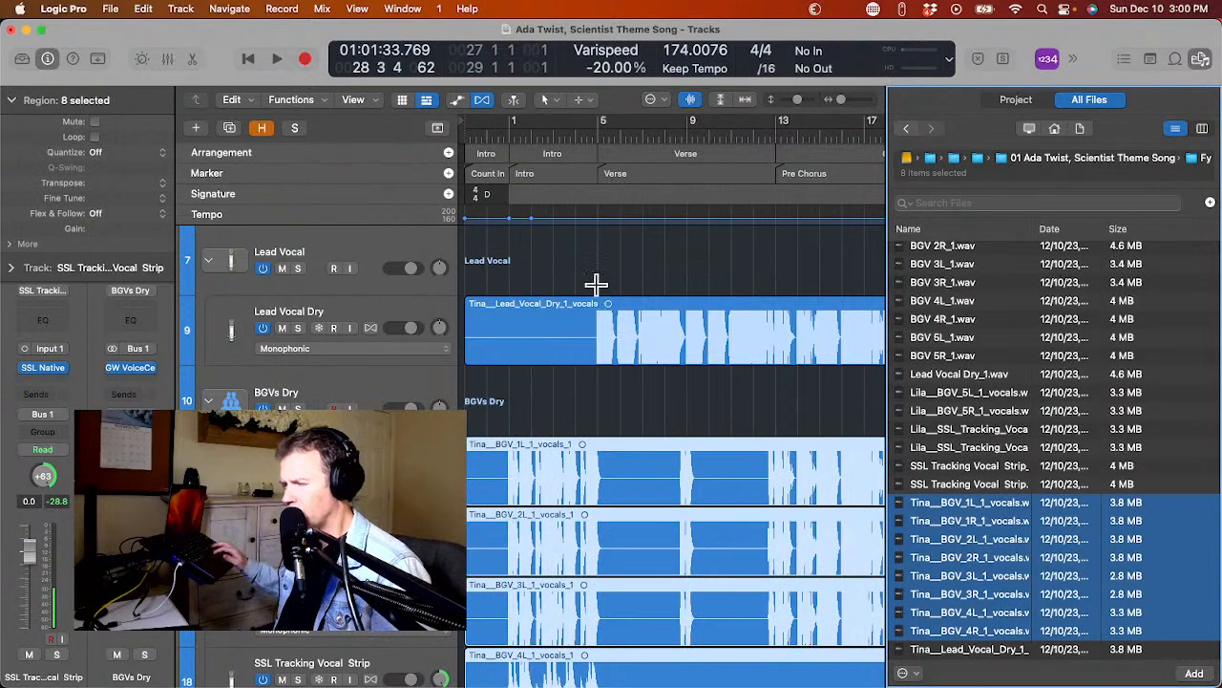
Show the hidden tracks to check where the Tina vocal regions were placed, and undo their import.
scroll(594, 468, down, 4)
scroll(594, 467, down, 2)
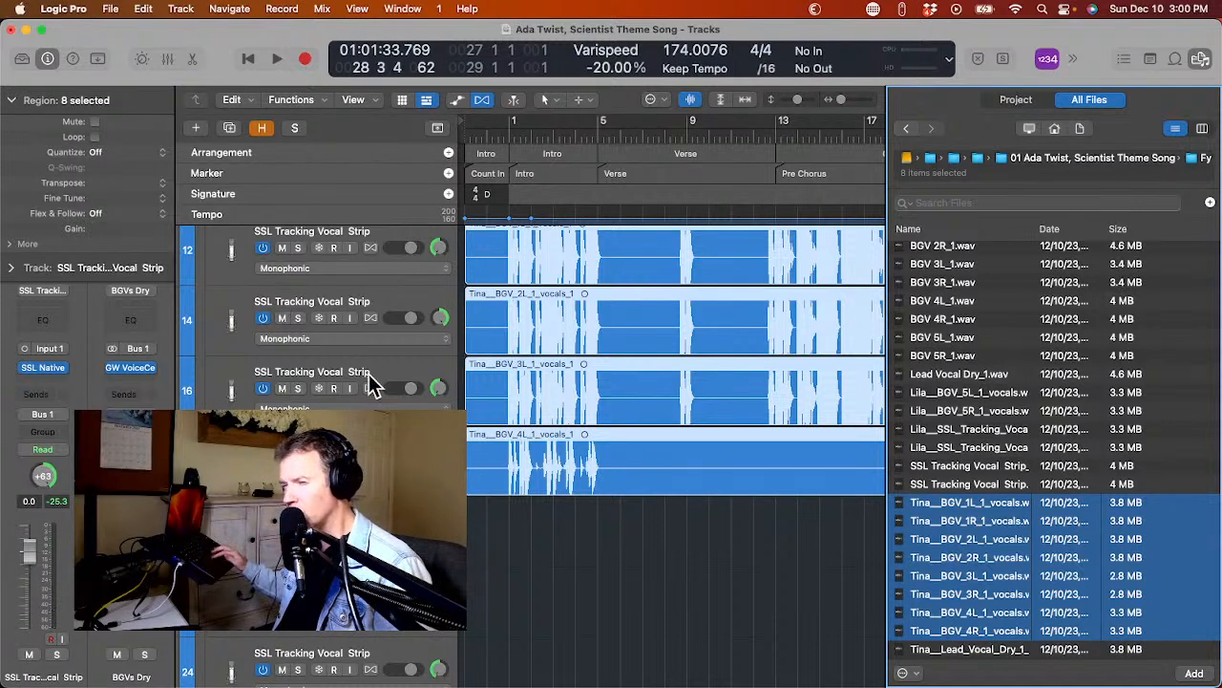
scroll(300, 341, up, 4)
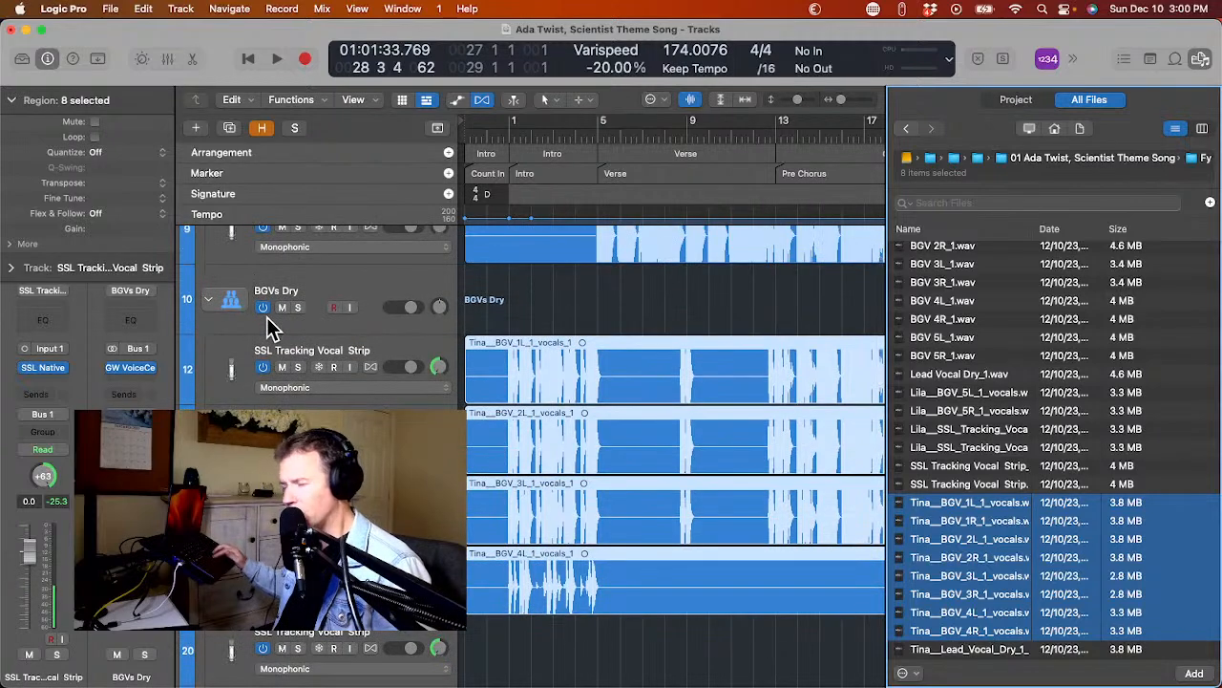
key(h)
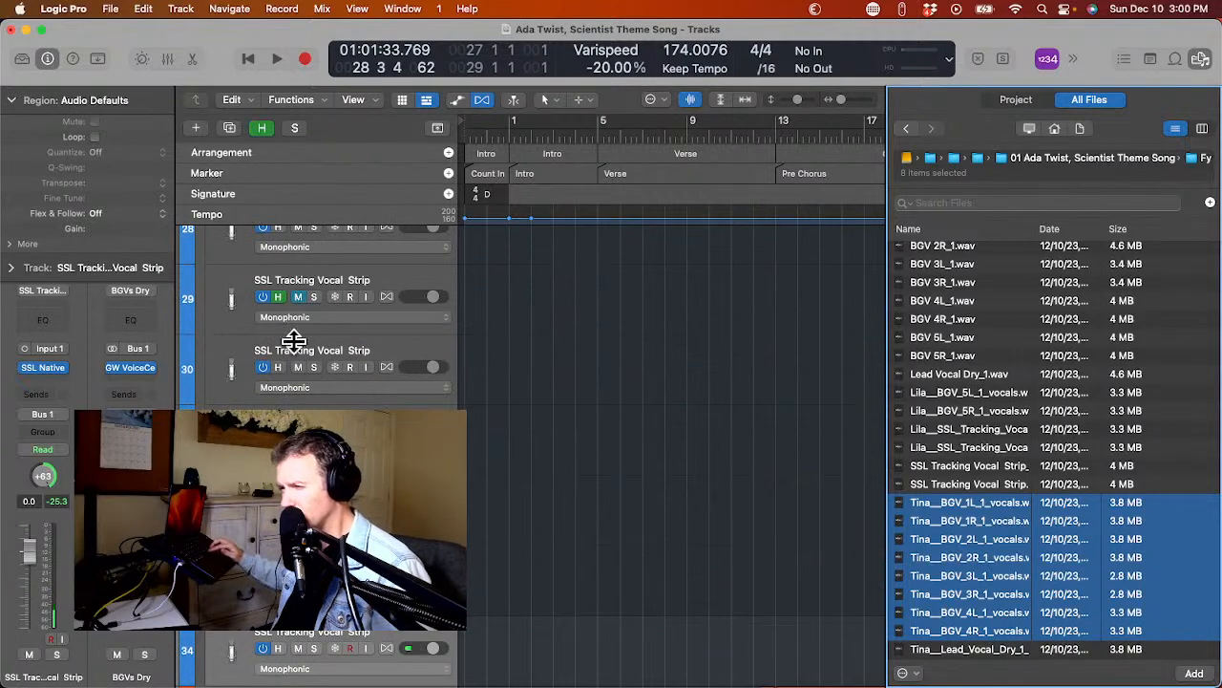
scroll(514, 445, down, 9)
scroll(516, 445, down, 4)
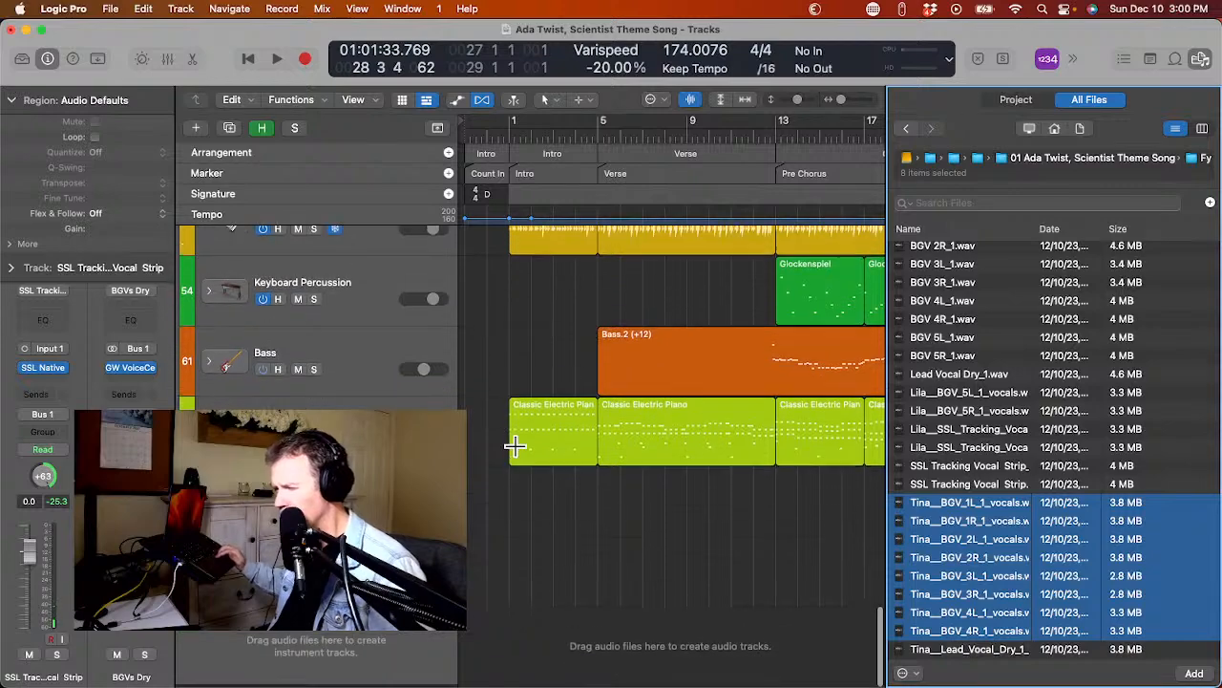
scroll(515, 445, up, 10)
scroll(516, 445, up, 15)
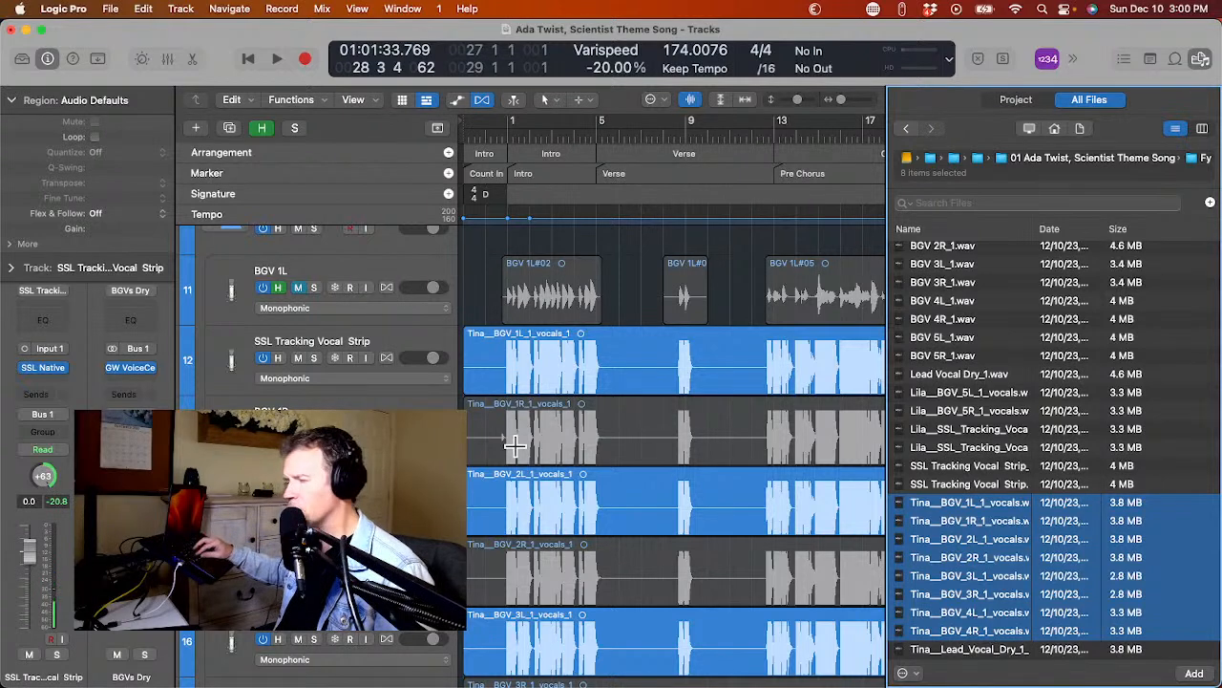
key(super+z)
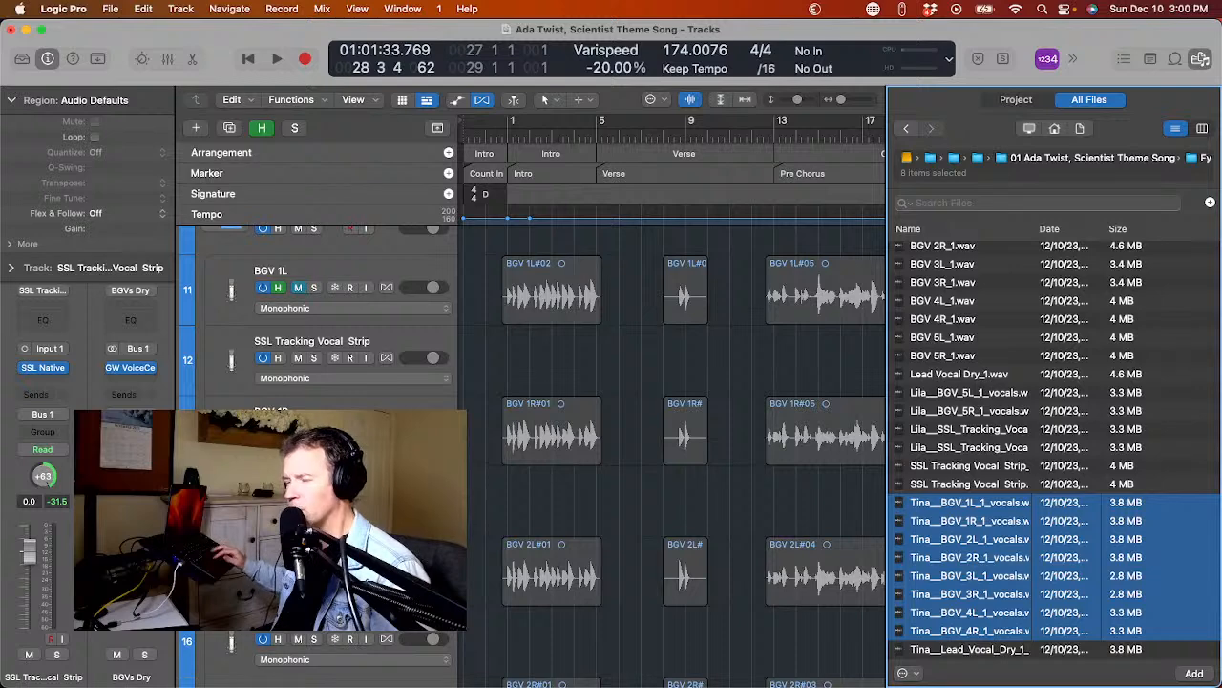
Select the seven original hidden background vocal tracks from BGV 1R through BGV 4R together.
click(213, 419)
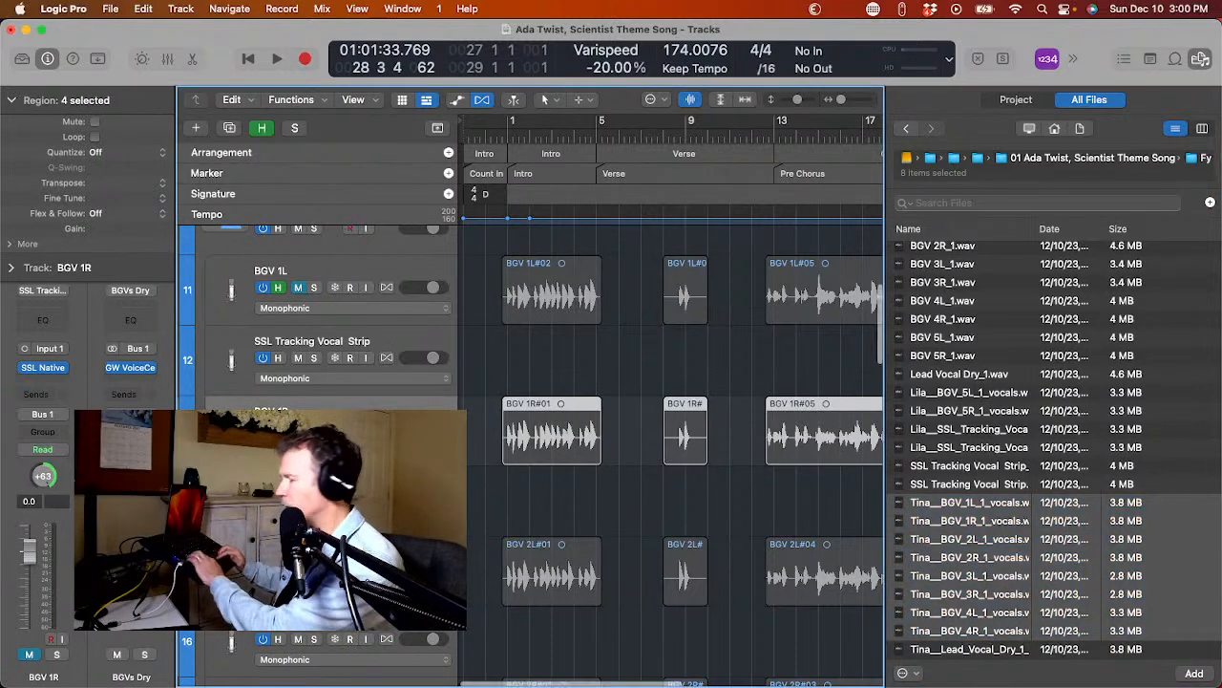
scroll(213, 419, down, 2)
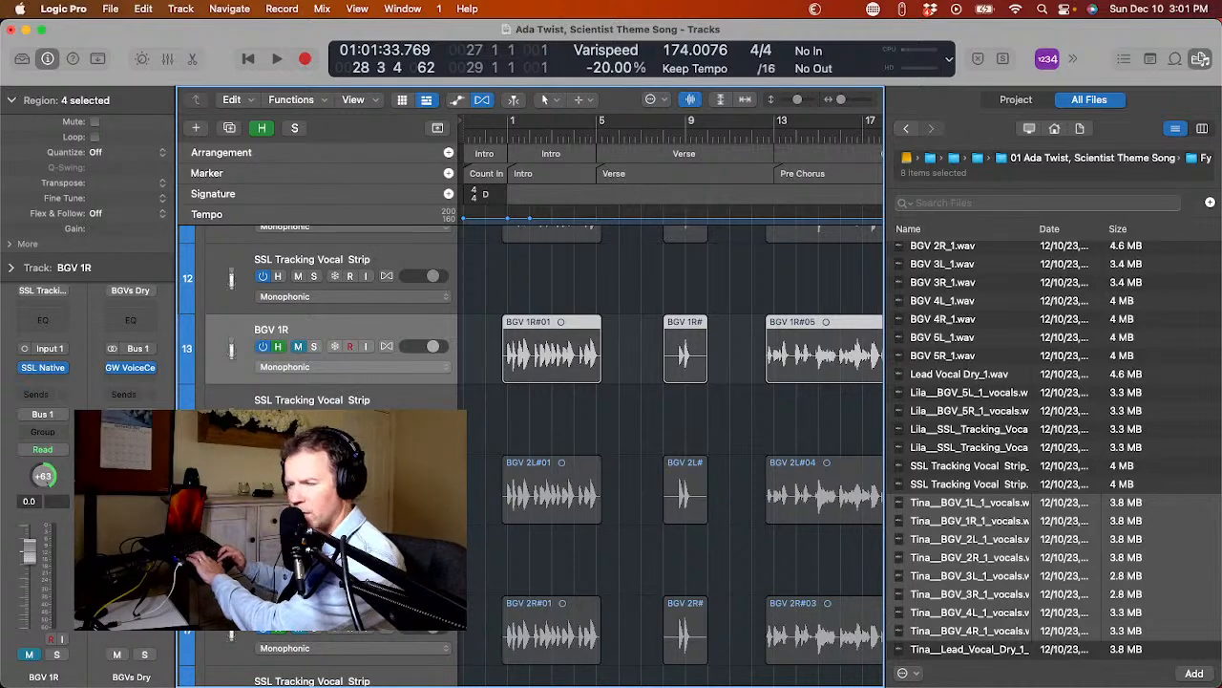
shift+click(229, 511)
scroll(229, 511, down, 2)
shift+click(229, 511)
scroll(229, 549, down, 3)
shift+click(229, 549)
scroll(229, 549, down, 3)
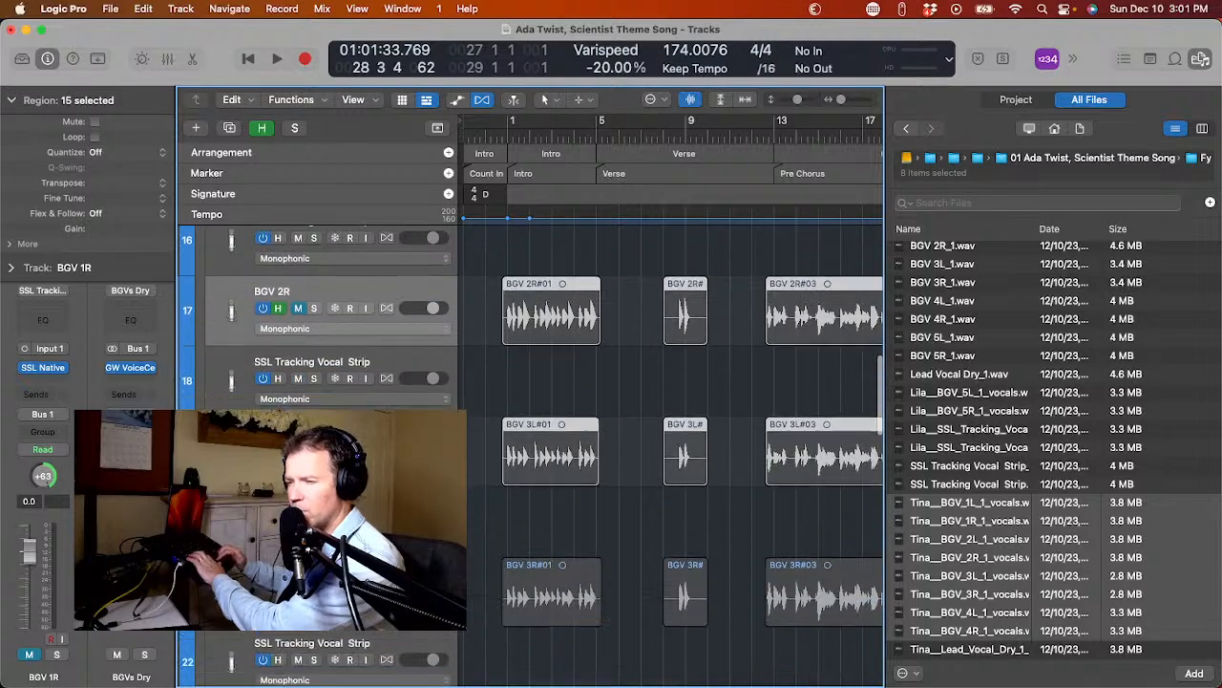
shift+click(229, 552)
scroll(229, 552, down, 3)
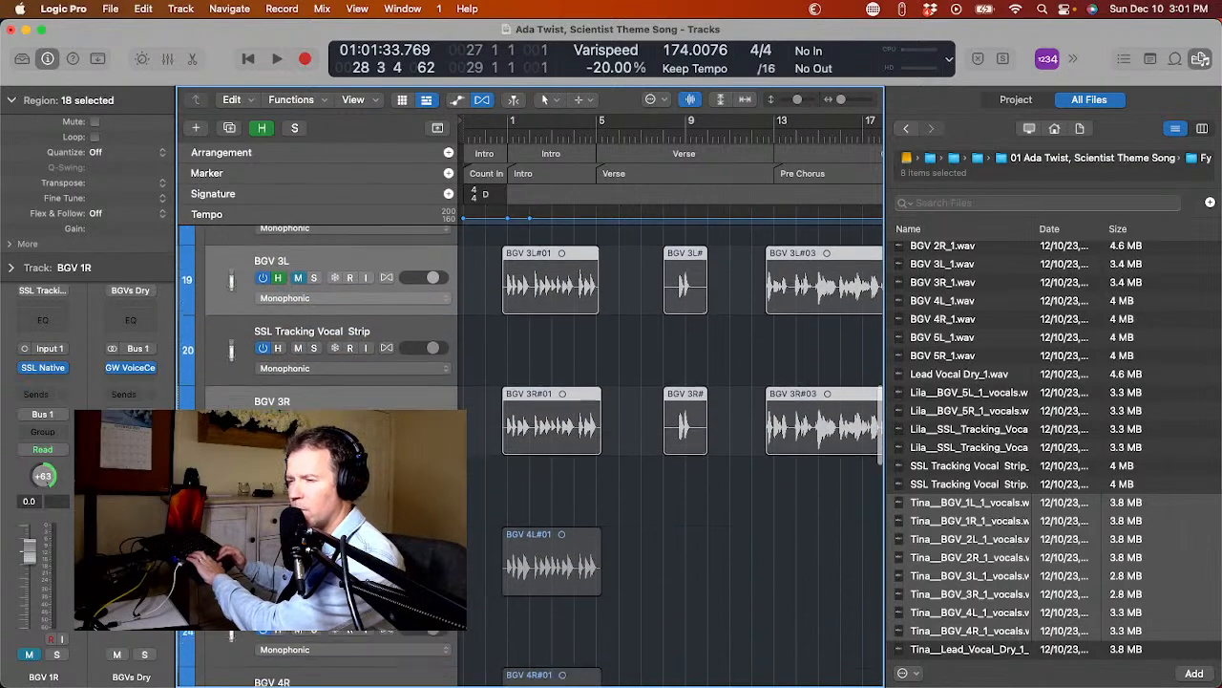
shift+click(229, 552)
scroll(229, 551, down, 2)
shift+click(230, 573)
Extend the track selection with hidden track BGV 5L and the three hidden tracks below it that hold bridge regions.
scroll(229, 573, down, 3)
scroll(229, 573, up, 7)
scroll(230, 573, down, 10)
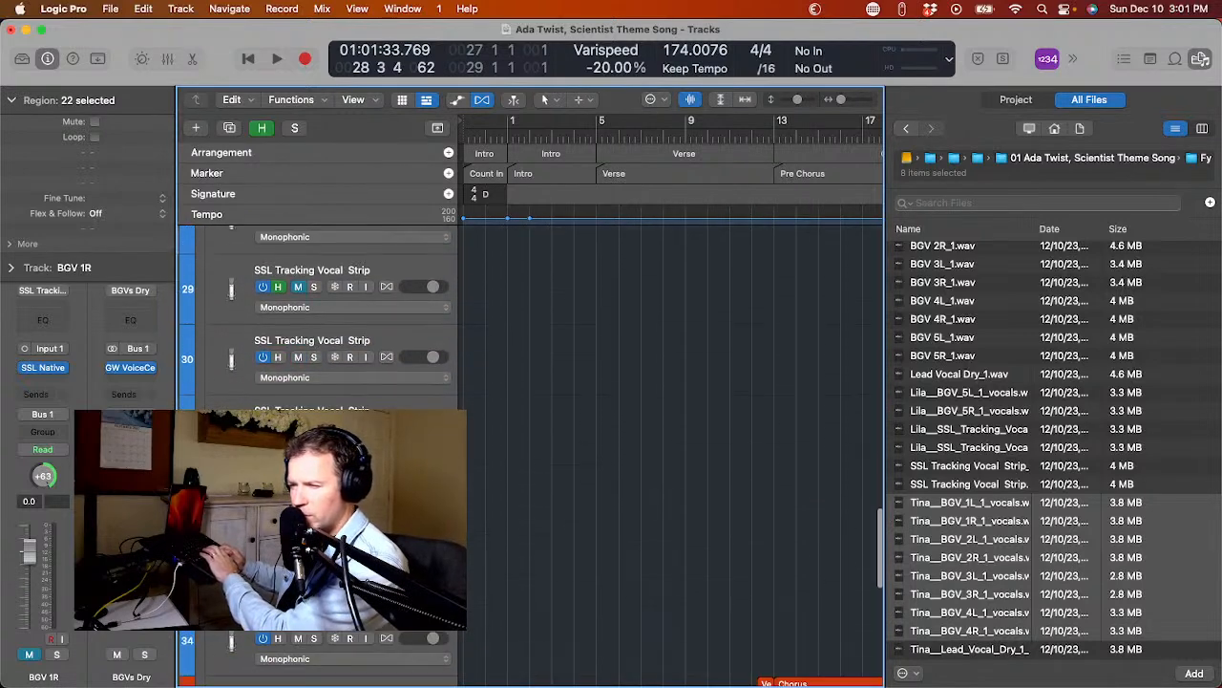
scroll(530, 456, down, 3)
scroll(530, 457, up, 11)
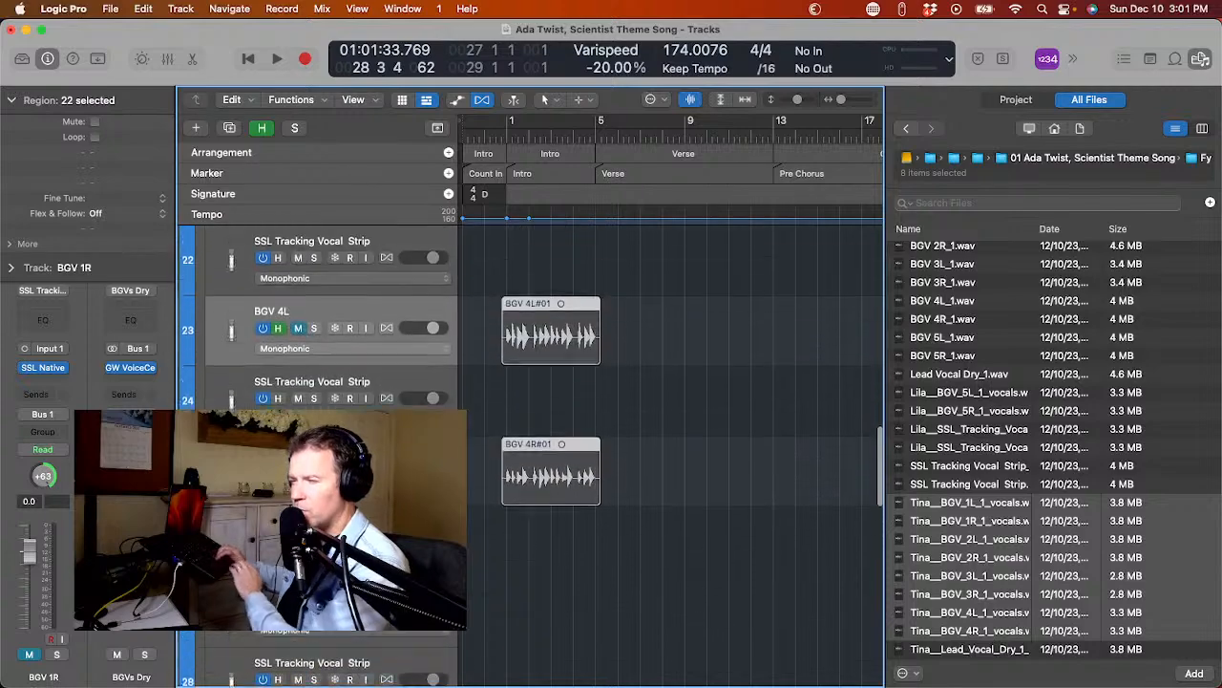
scroll(669, 458, up, 6)
scroll(683, 554, down, 1)
scroll(683, 554, down, 5)
scroll(682, 554, right, 6)
scroll(684, 556, down, 5)
scroll(684, 555, left, 2)
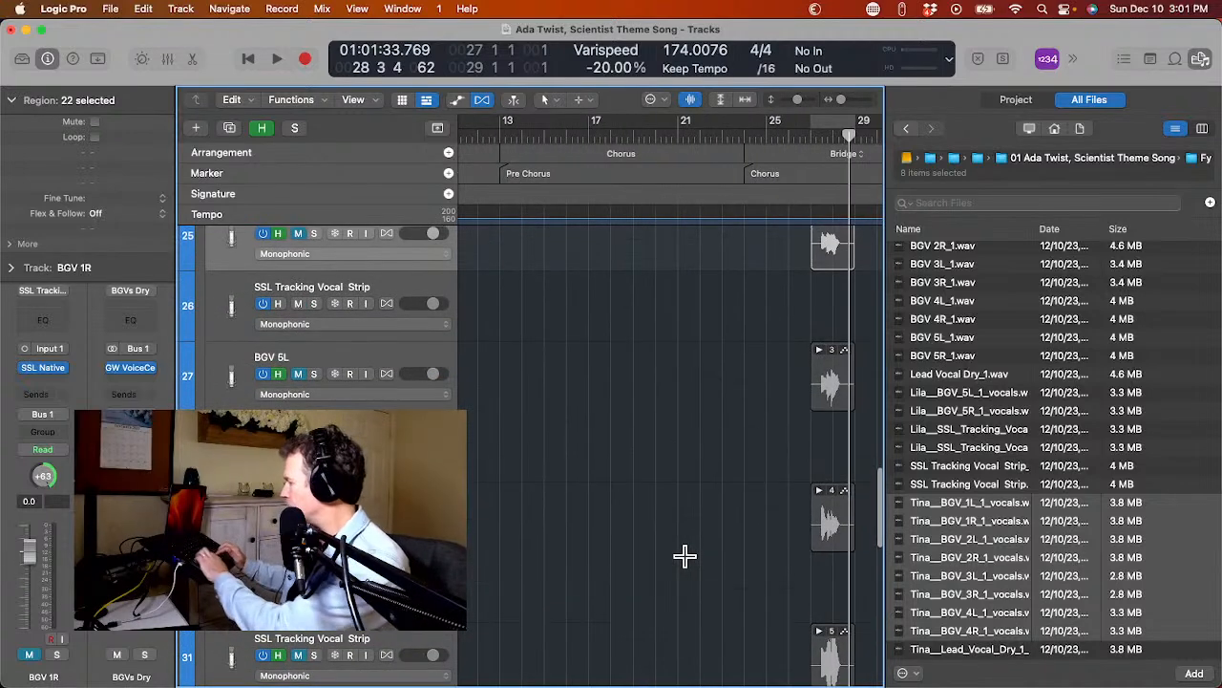
shift+click(228, 375)
super+click(227, 516)
scroll(227, 515, down, 3)
super+click(227, 513)
scroll(669, 454, up, 5)
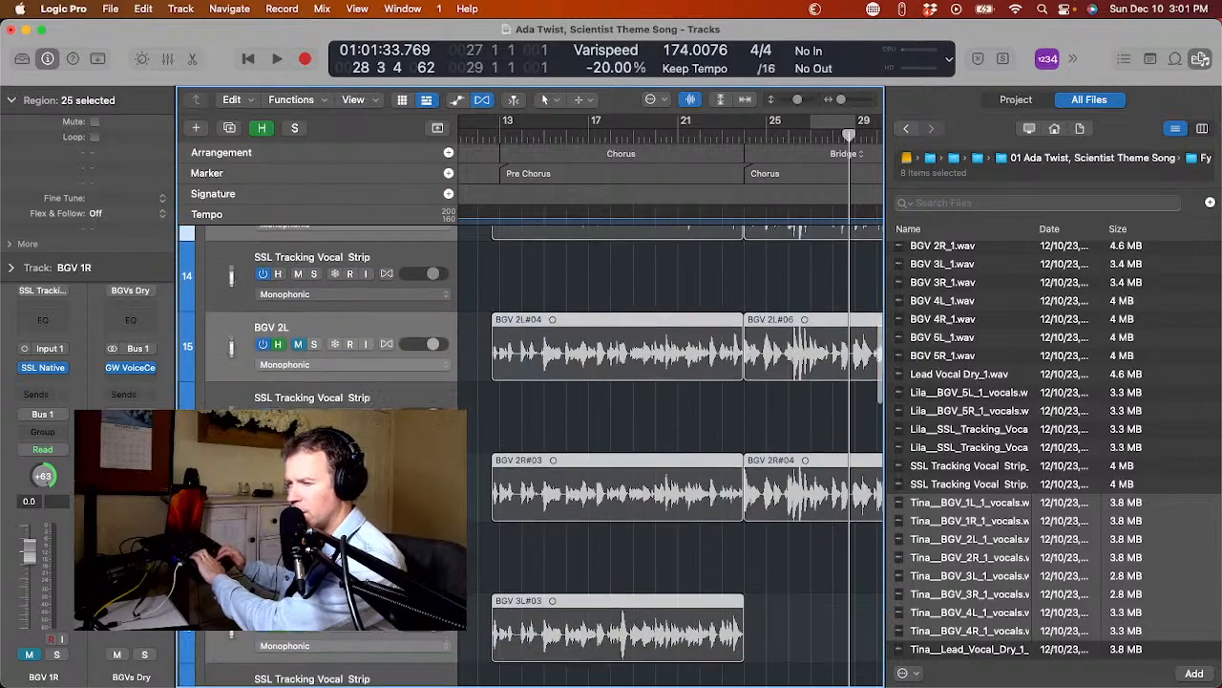
scroll(669, 453, down, 5)
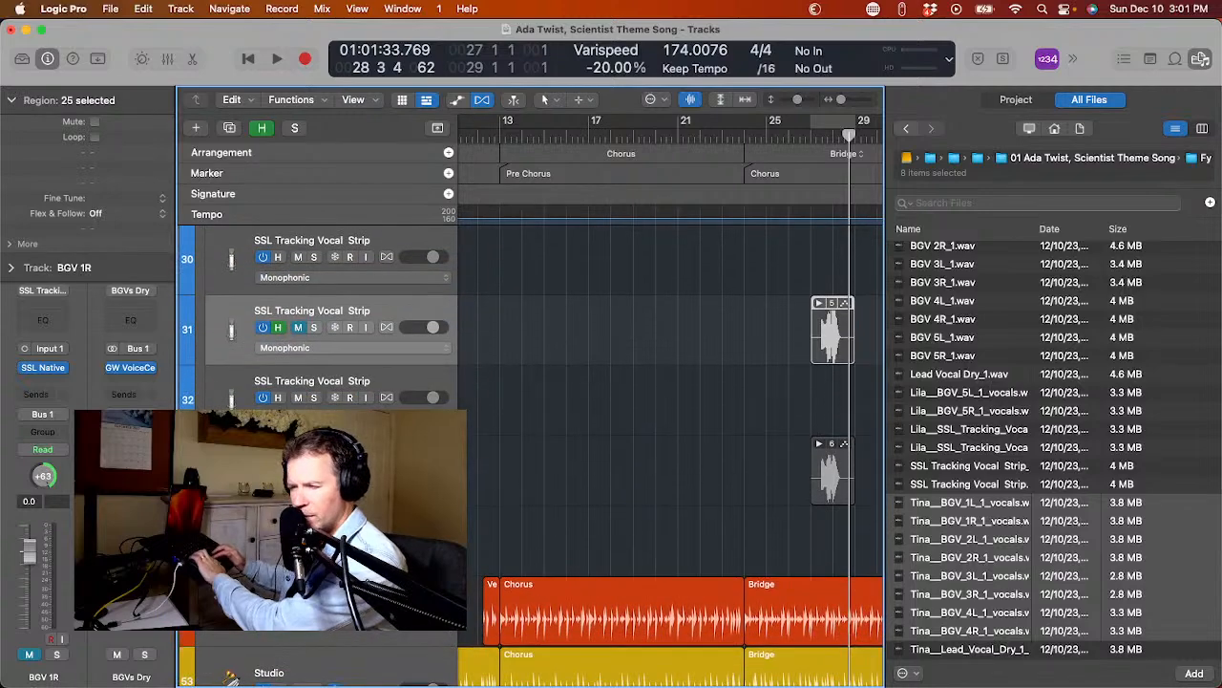
Move the selected original background vocal tracks directly beneath BGV 1L in the BGVs Dry stack and check their new order.
scroll(668, 453, up, 15)
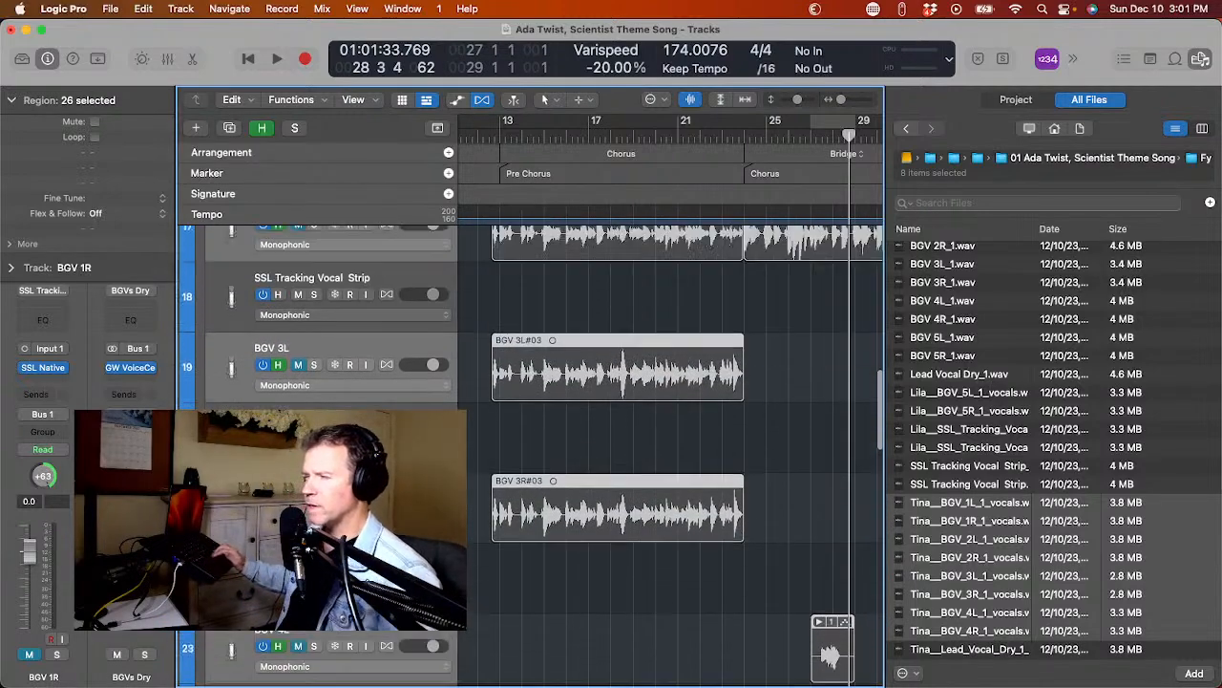
scroll(668, 454, up, 3)
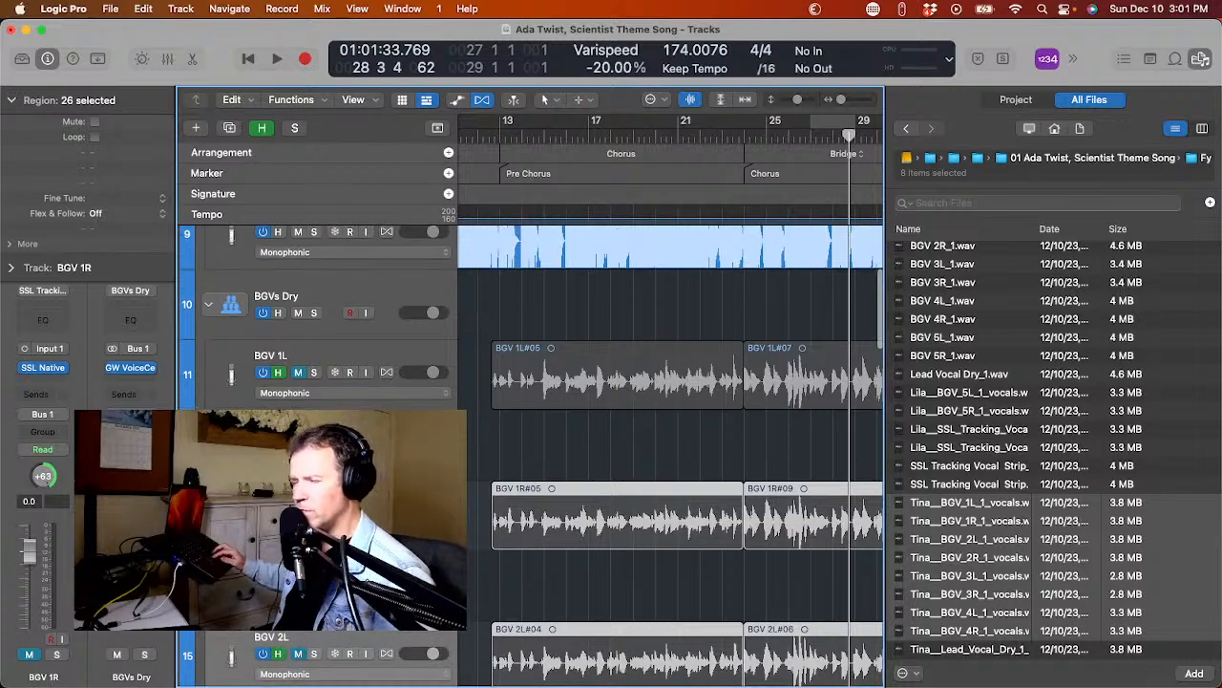
key(h)
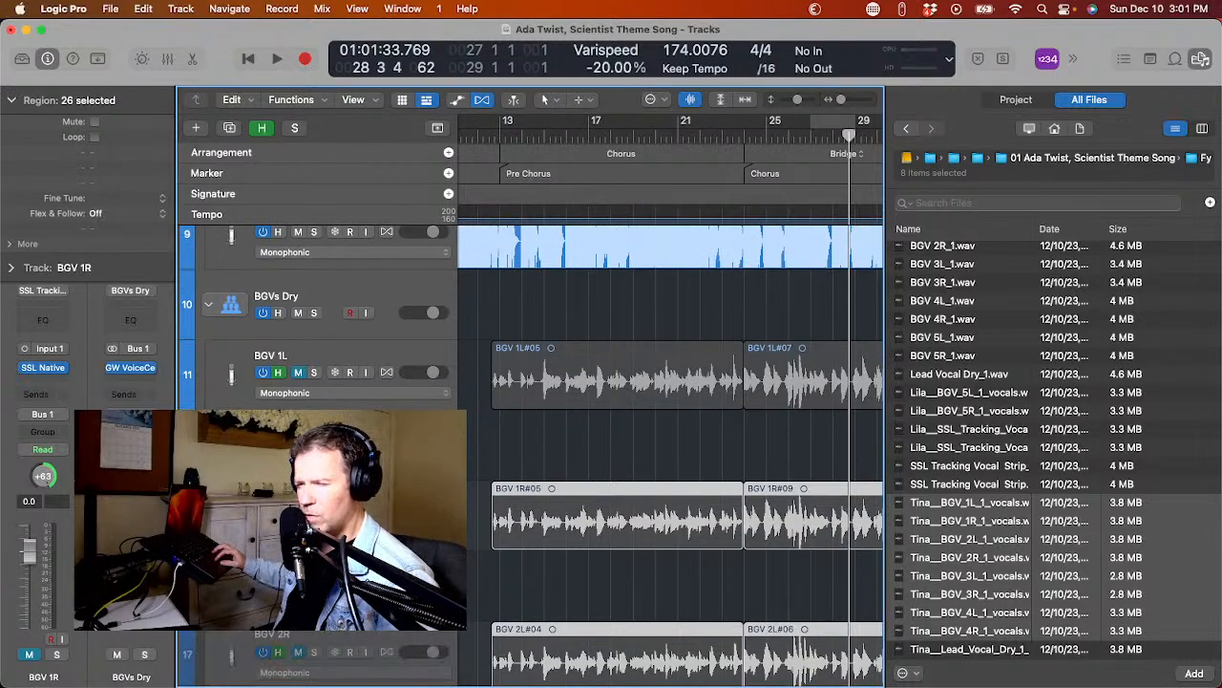
scroll(669, 453, down, 1)
scroll(668, 454, up, 1)
scroll(668, 453, down, 5)
scroll(669, 454, down, 4)
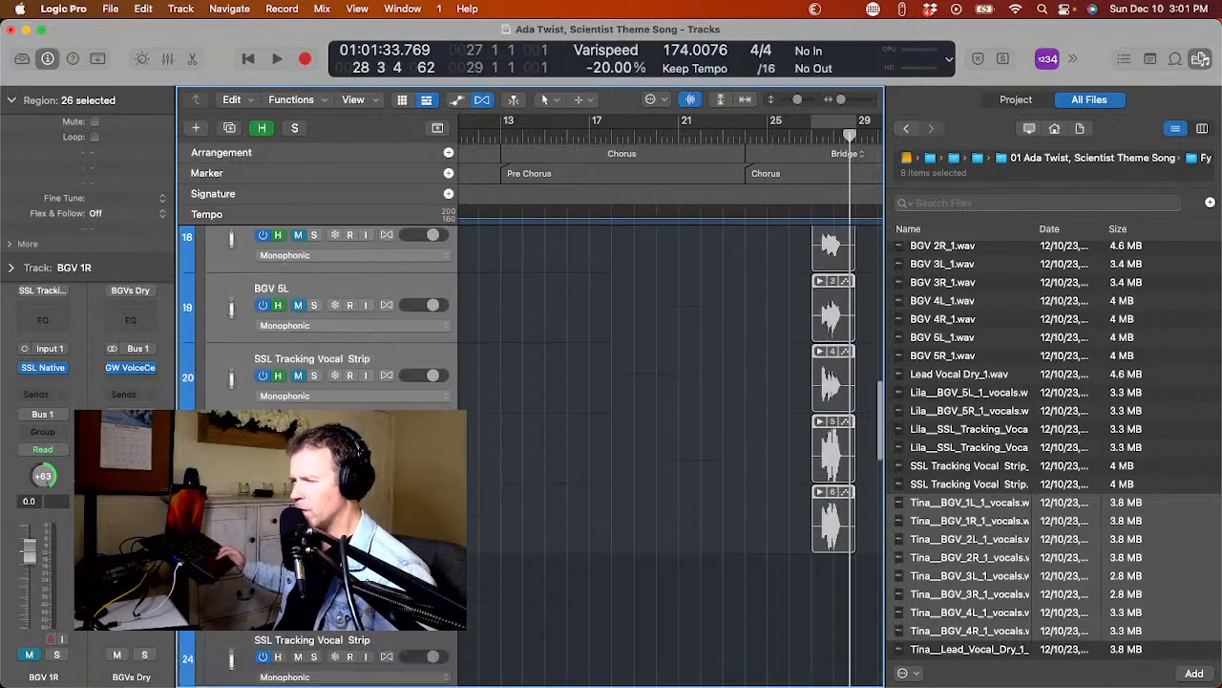
scroll(668, 453, up, 5)
scroll(668, 454, up, 5)
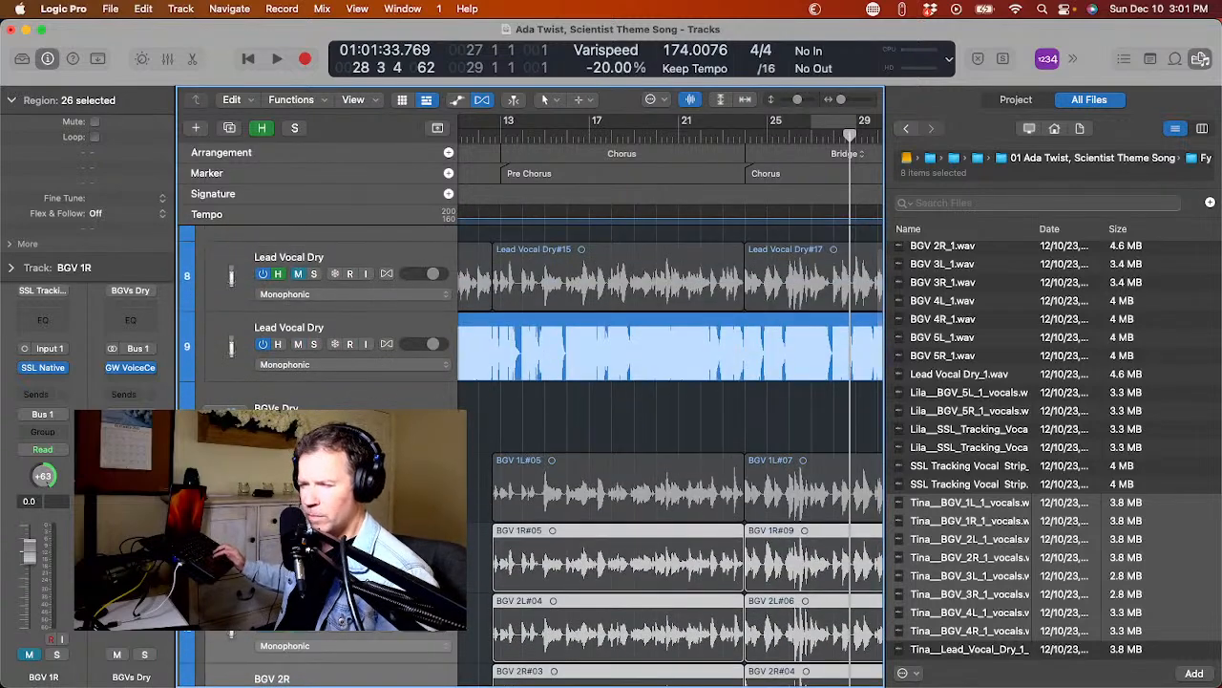
Collapse and reopen the BGVs Dry stack, and conceal its hidden tracks again so only the empty SSL Tracking Vocal Strip tracks show.
click(209, 416)
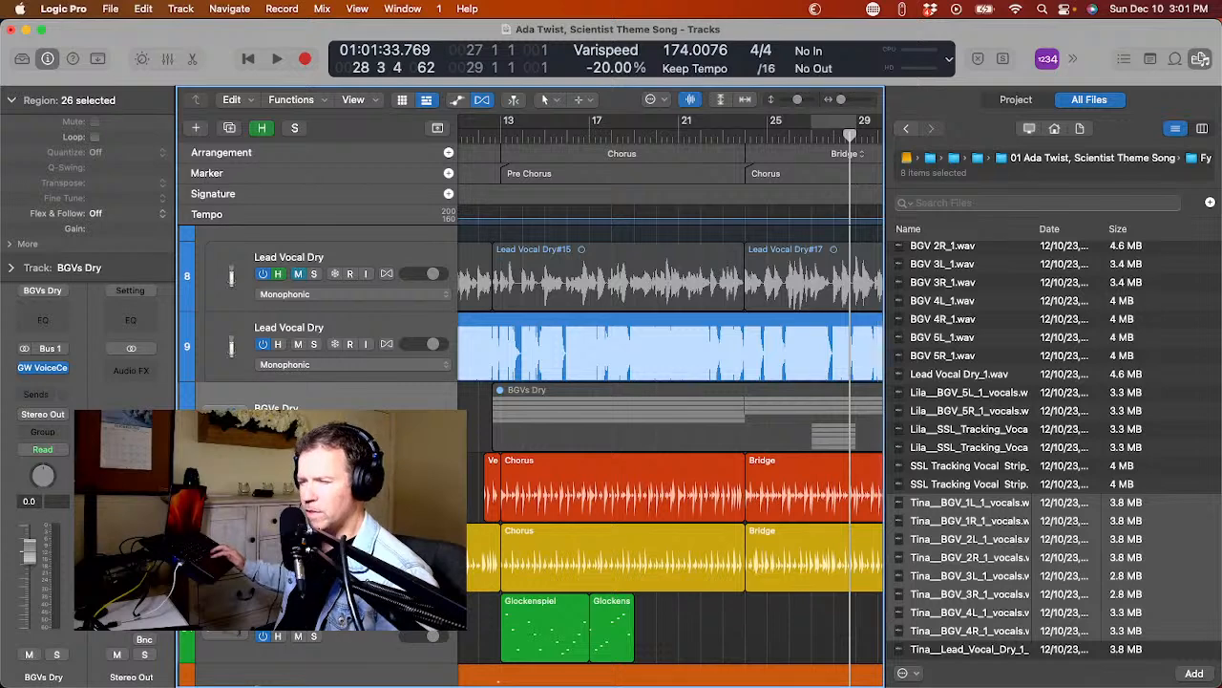
scroll(668, 454, down, 1)
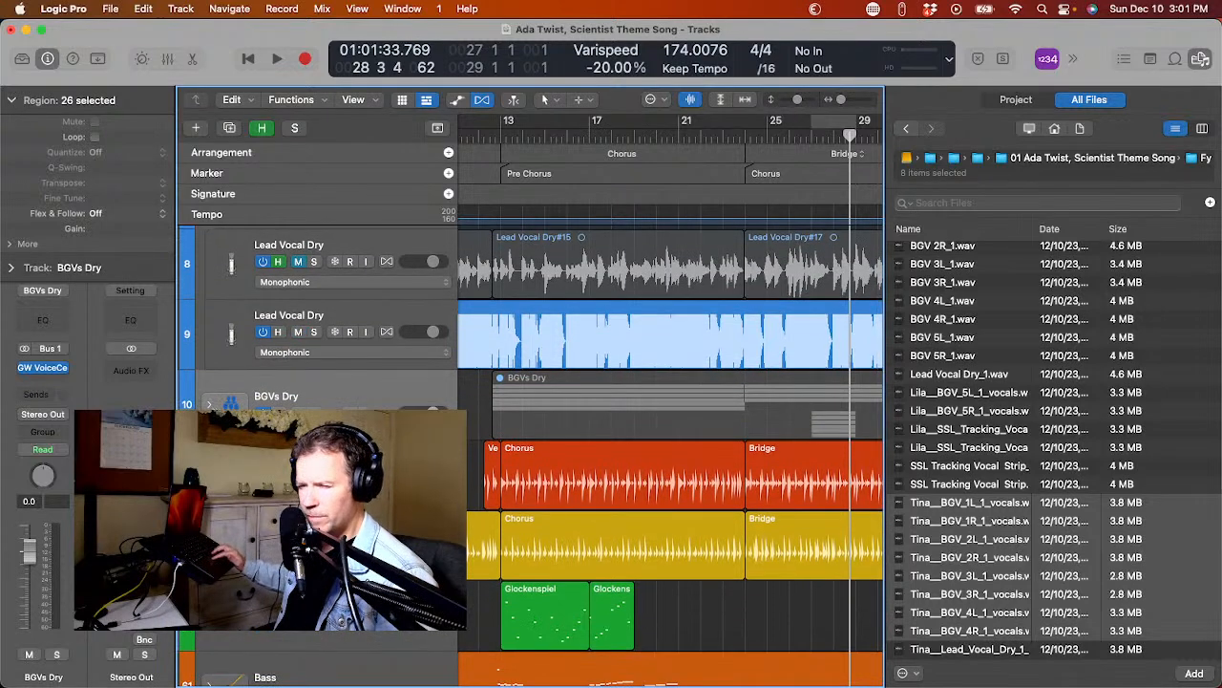
click(208, 405)
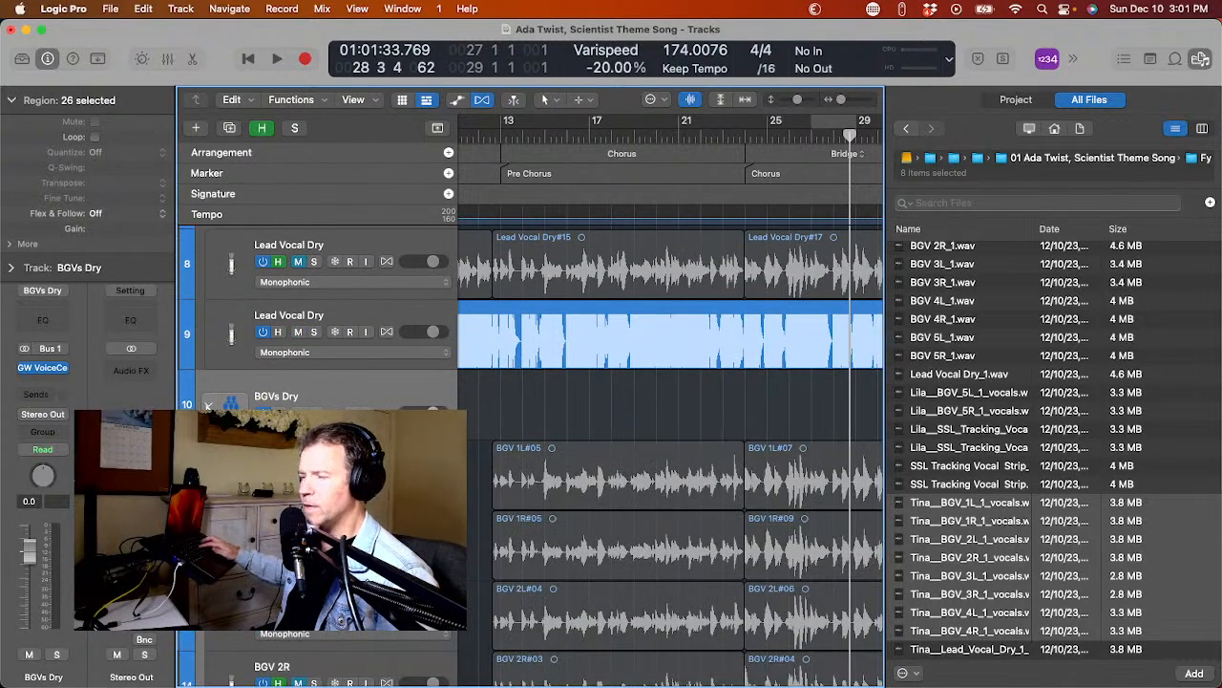
scroll(573, 430, down, 3)
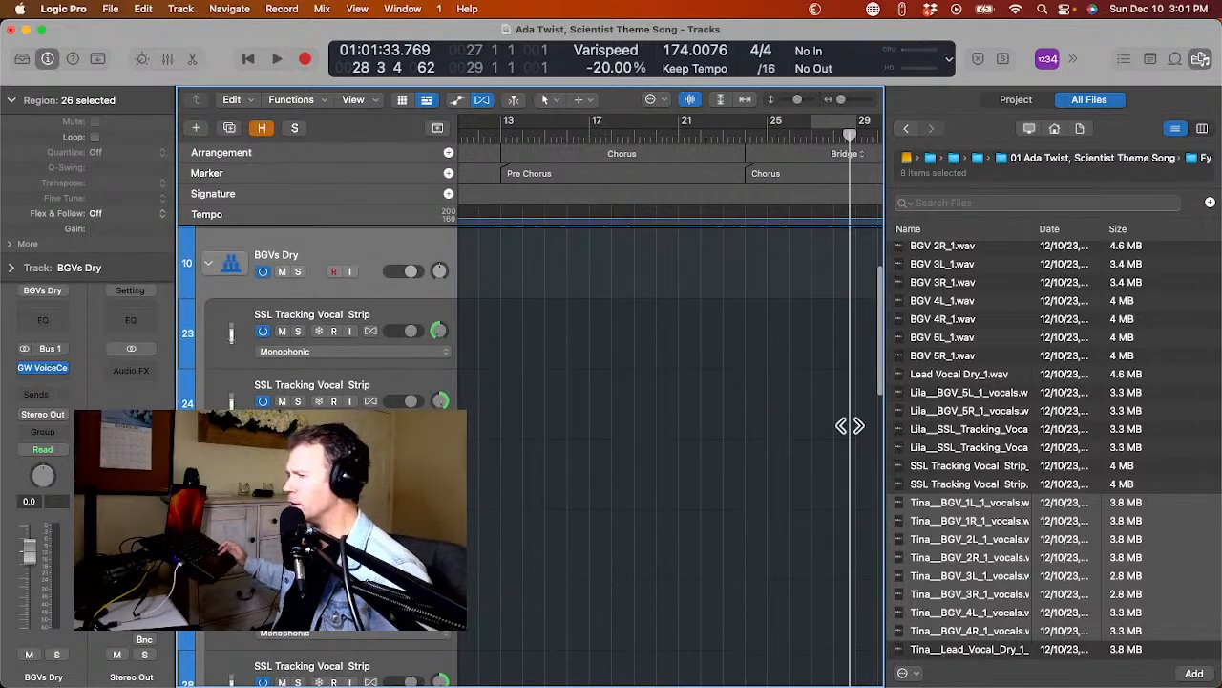
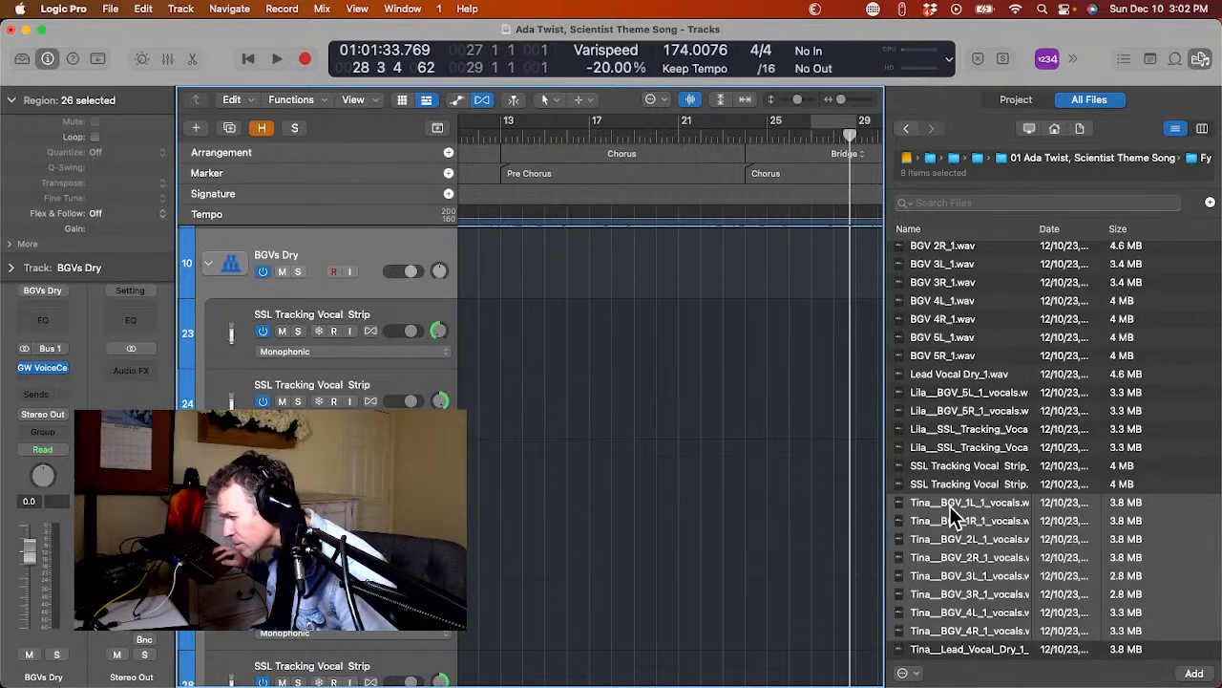
Add the eight selected Tina BGV vocal files to the existing SSL Tracking Vocal Strip tracks, starting on track 23 at the project start.
drag(953, 513, 641, 400)
scroll(641, 399, left, 5)
drag(641, 399, 462, 336)
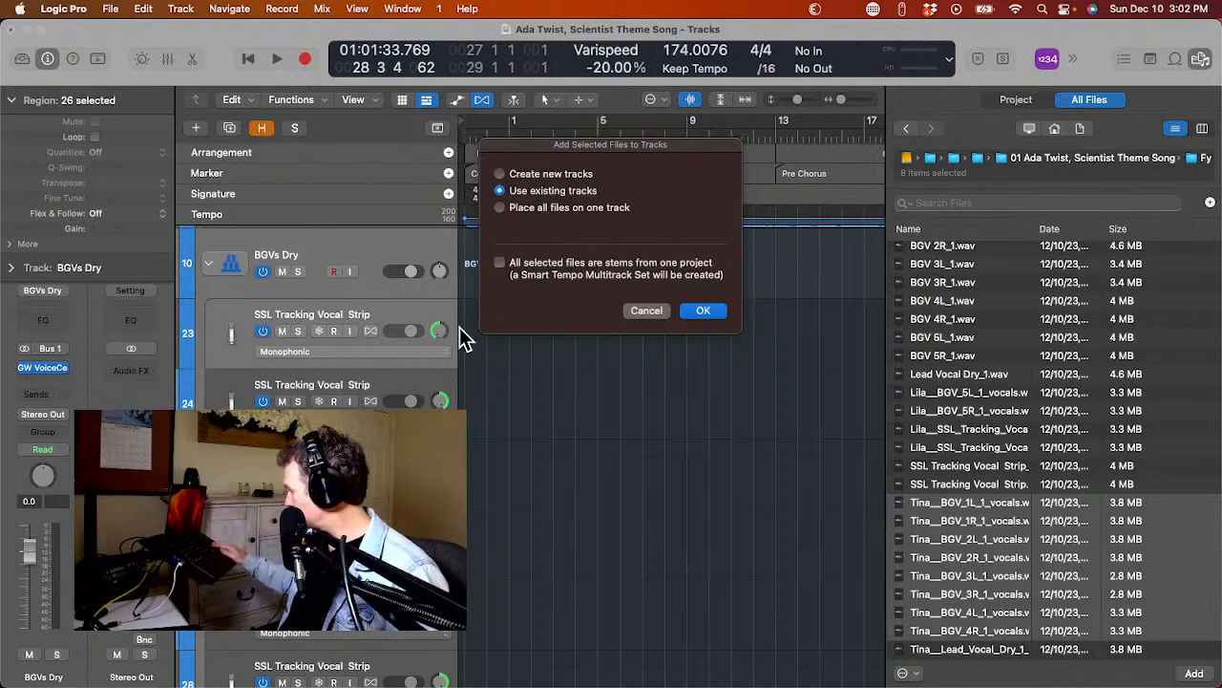
key(Escape)
drag(459, 329, 464, 339)
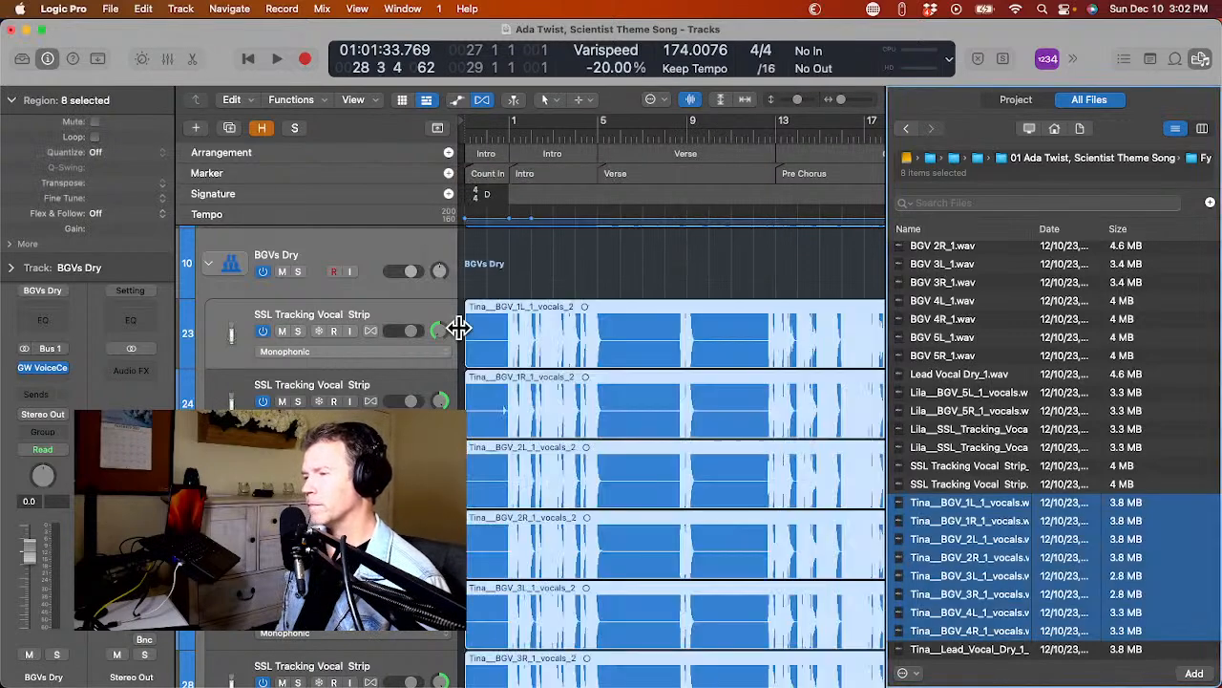
Add the four Lila vocal files to the existing tracks from track 31 down at the project start, and close the file browser.
scroll(532, 409, down, 10)
scroll(533, 408, down, 5)
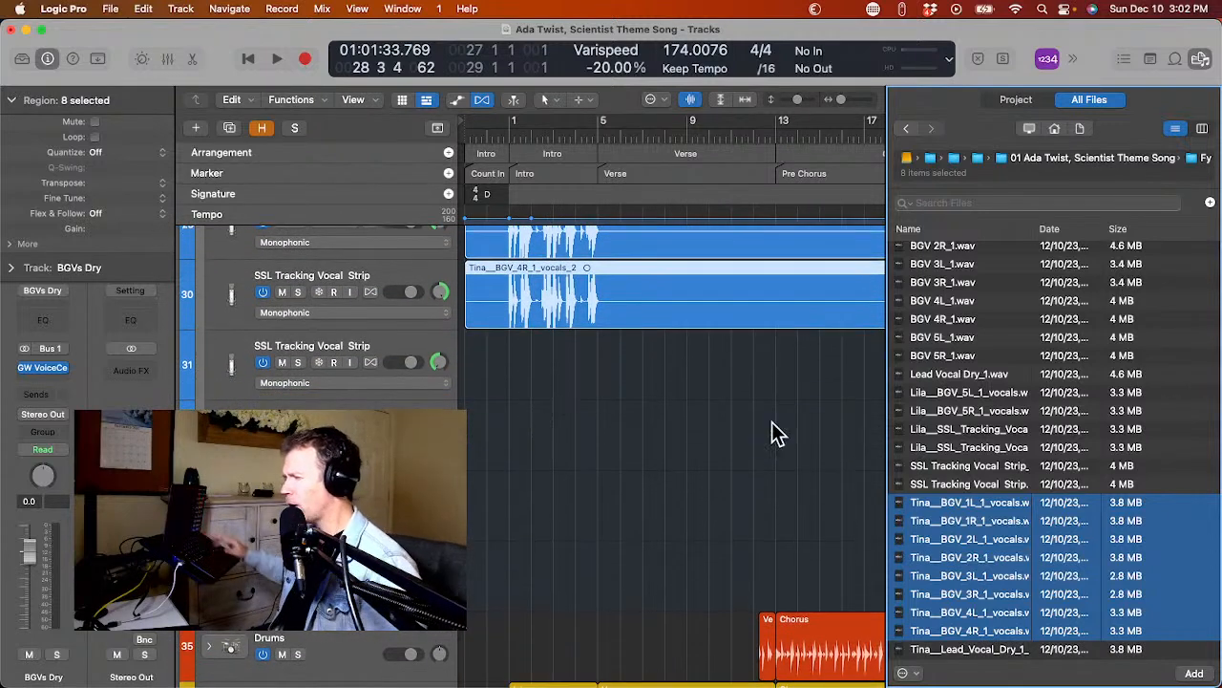
click(957, 395)
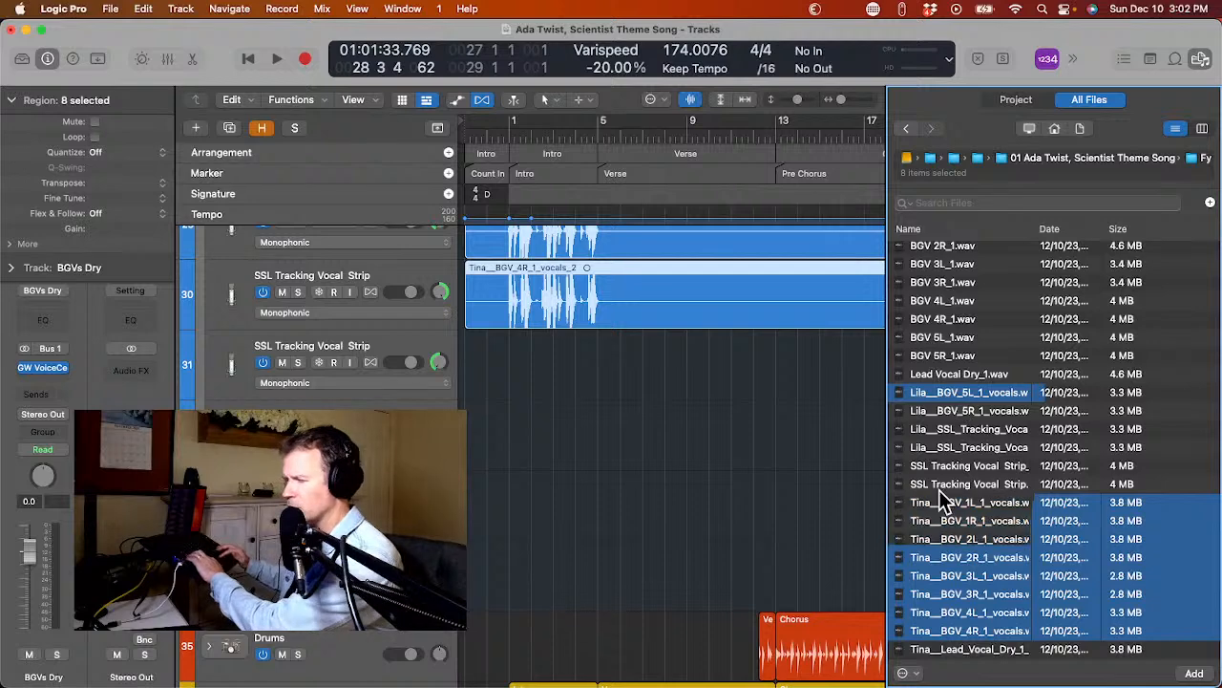
shift+click(948, 447)
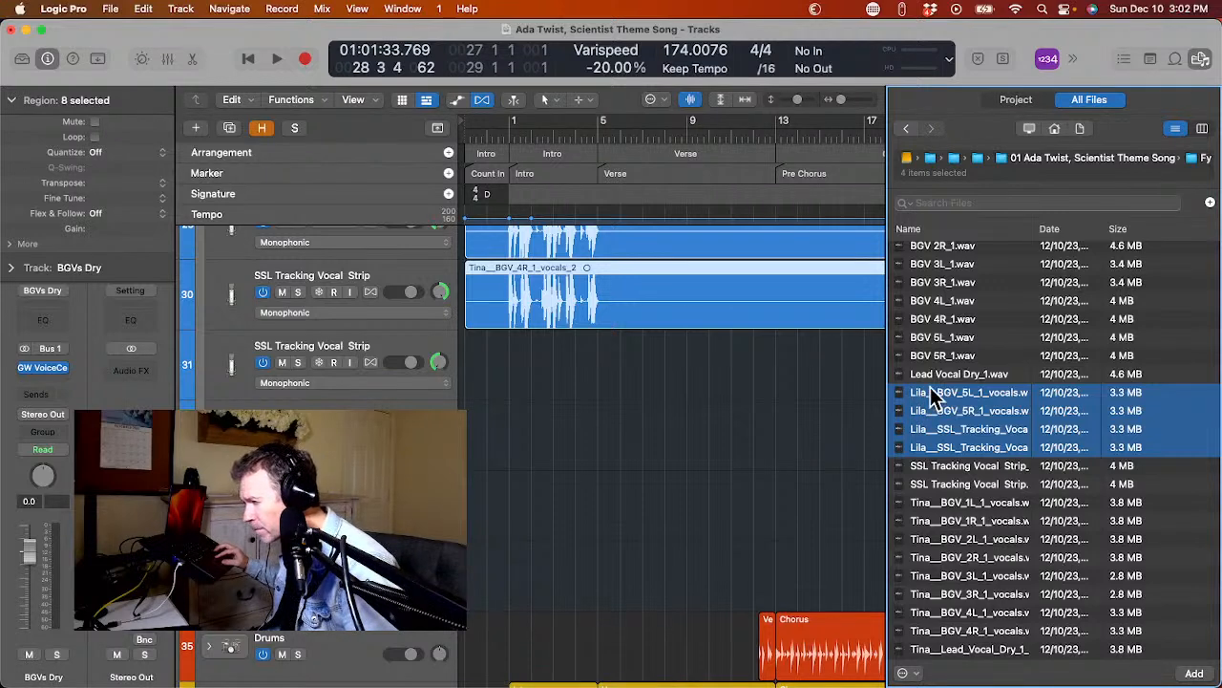
drag(930, 390, 461, 376)
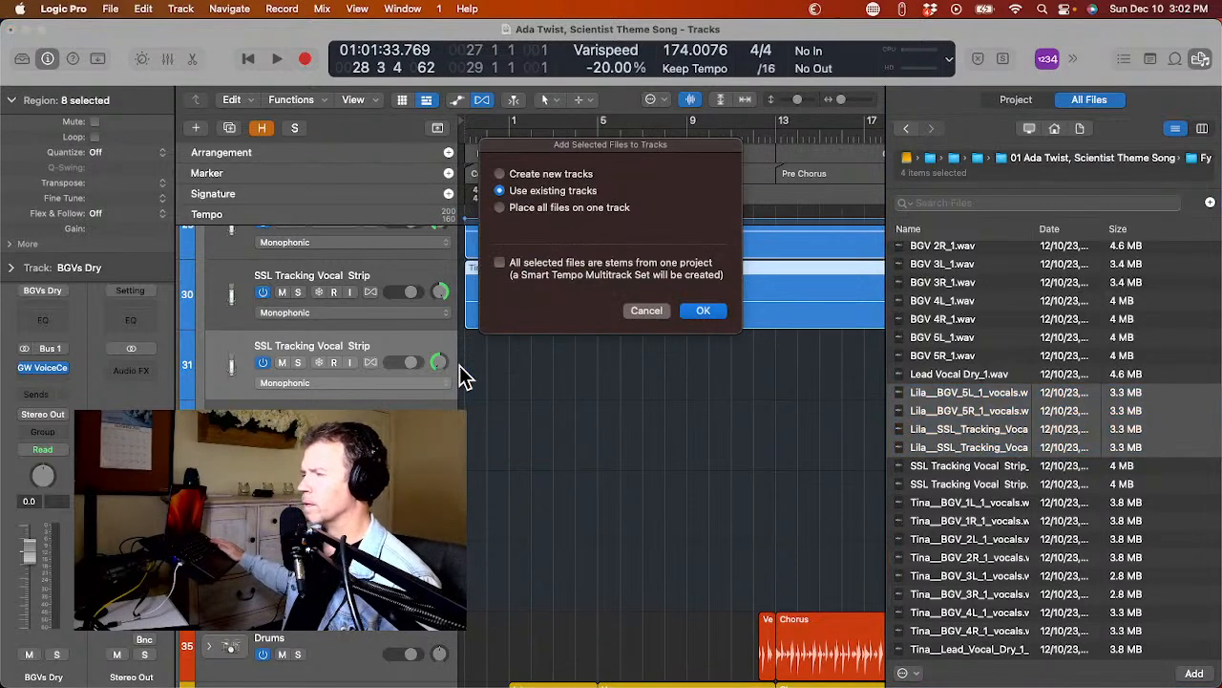
key(Return)
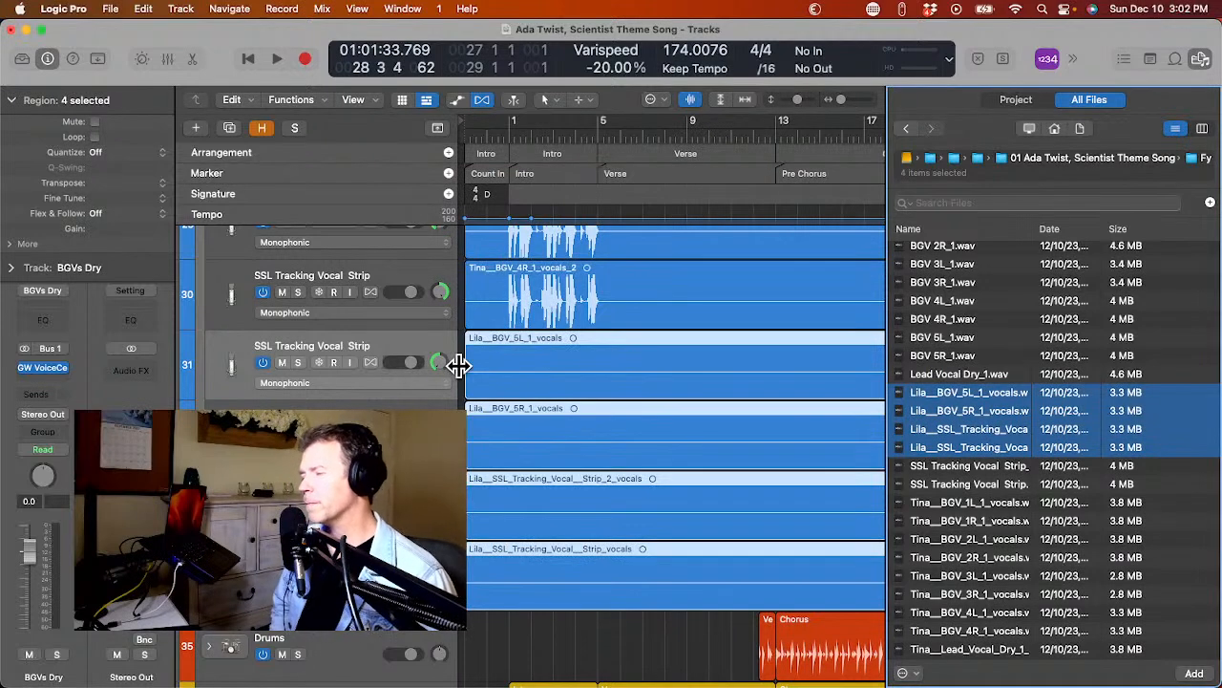
click(1202, 60)
Select the Tina lead vocal region plus all Tina and Lila background vocal regions, and set their gain to -6 dB.
scroll(1015, 372, up, 15)
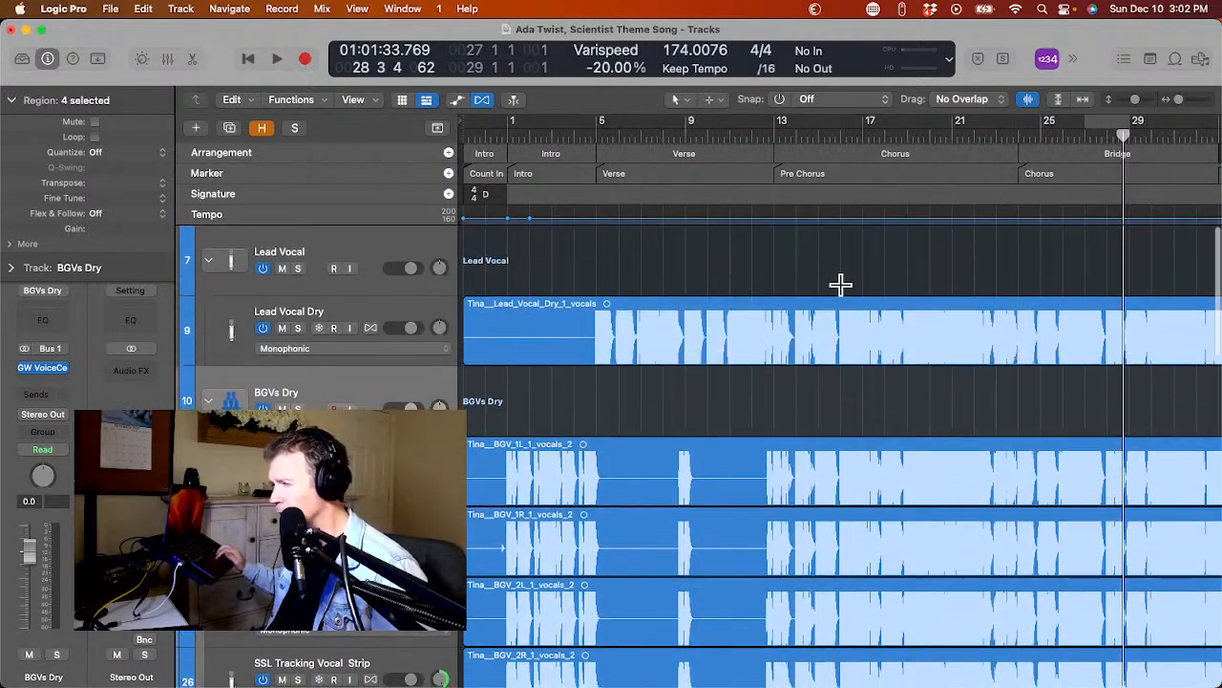
click(732, 316)
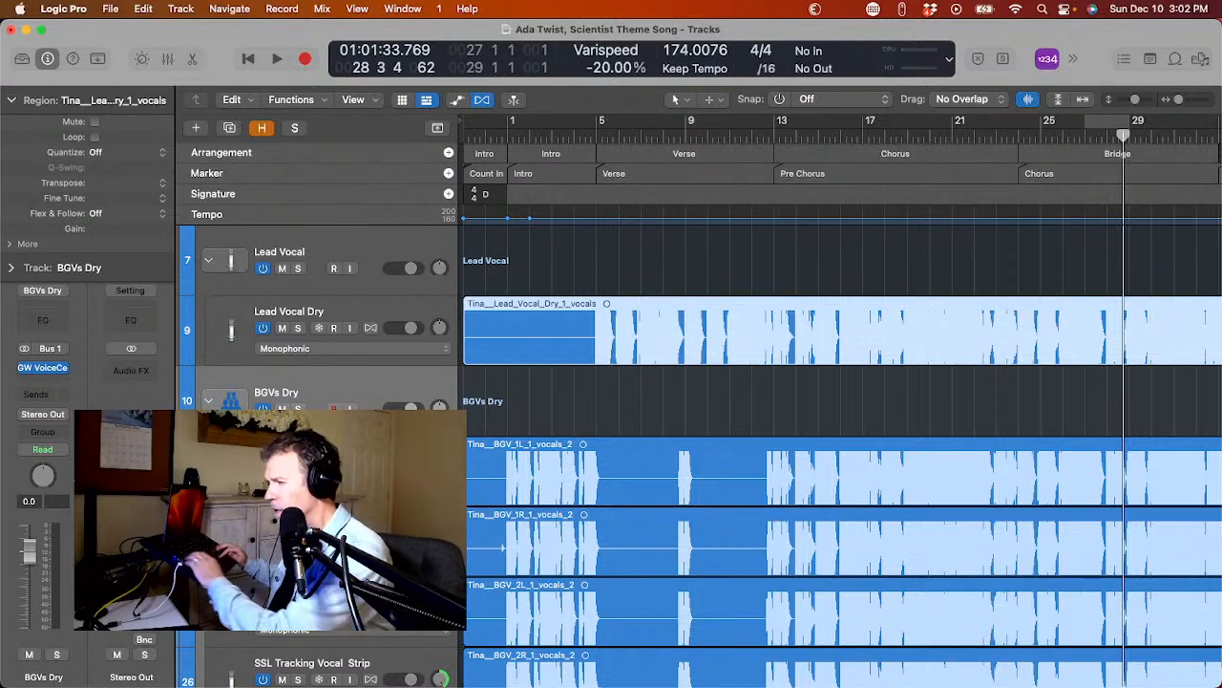
drag(723, 388, 813, 592)
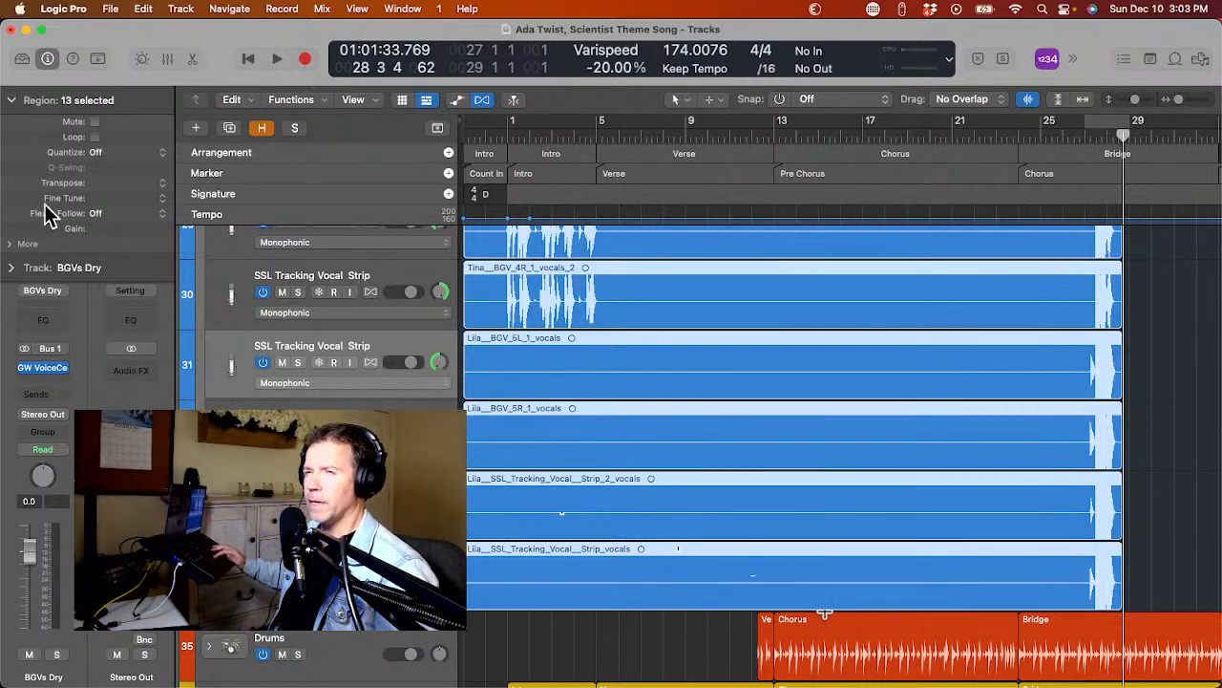
double_click(105, 229)
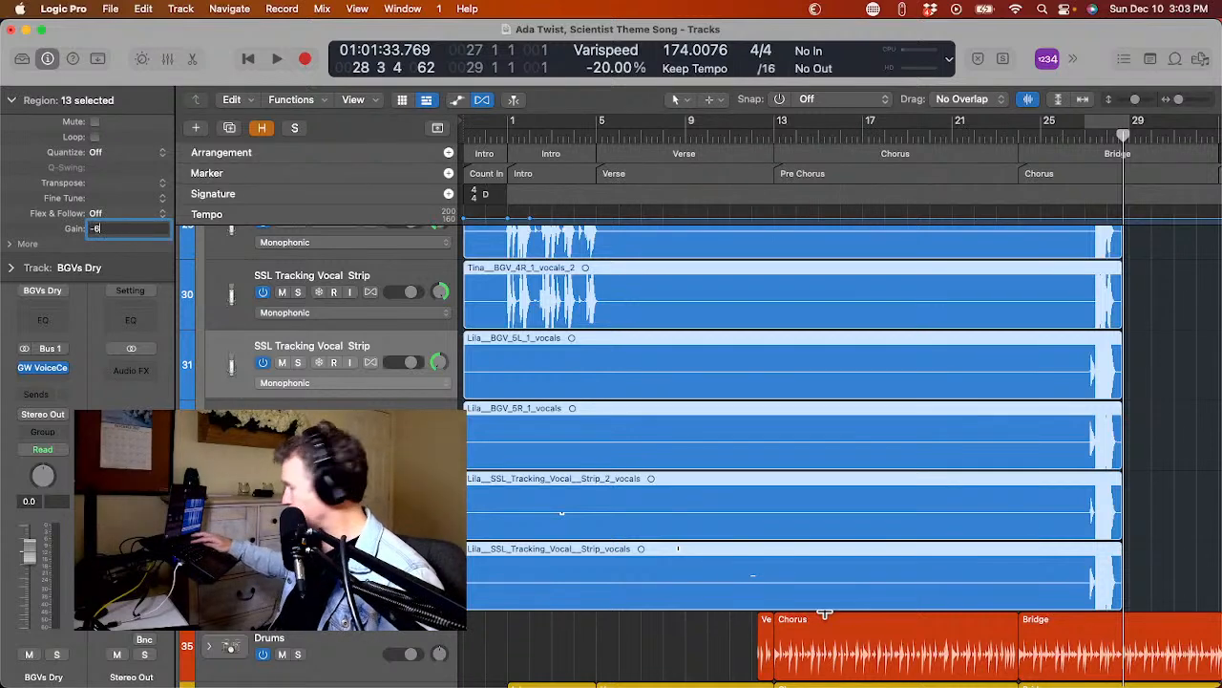
text(-6)
key(Return)
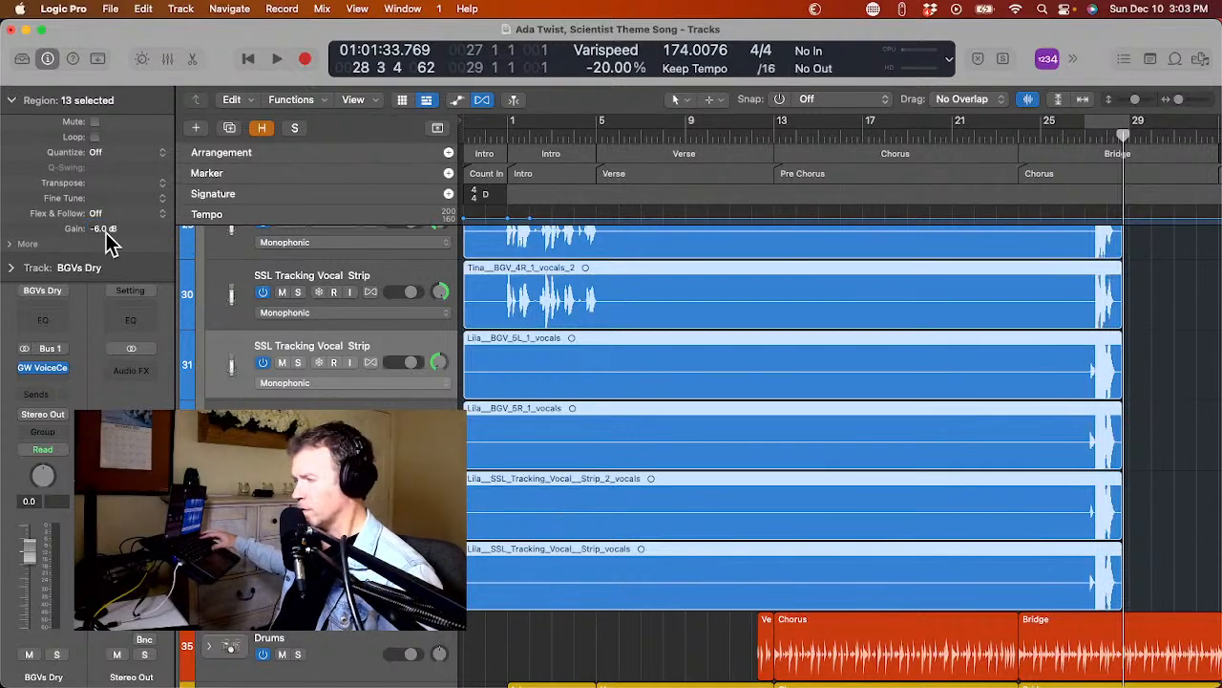
Remove silence from the Tina lead vocal region on the Lead Vocal Dry track.
scroll(511, 301, up, 15)
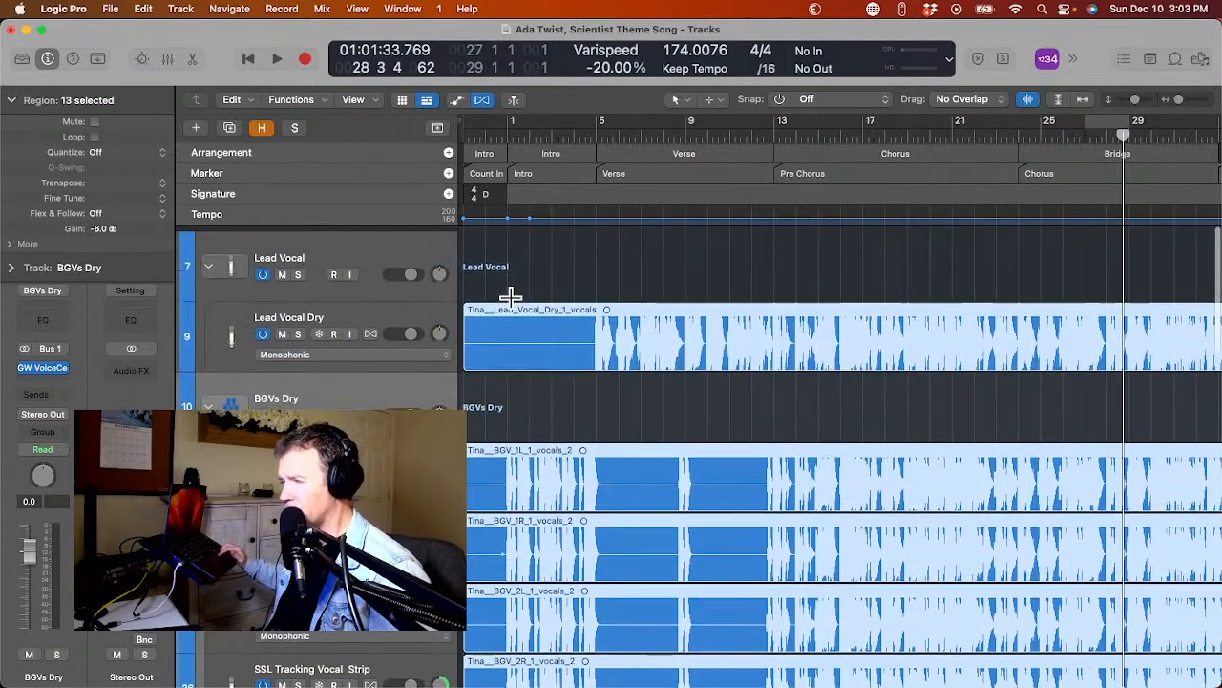
click(542, 384)
click(556, 336)
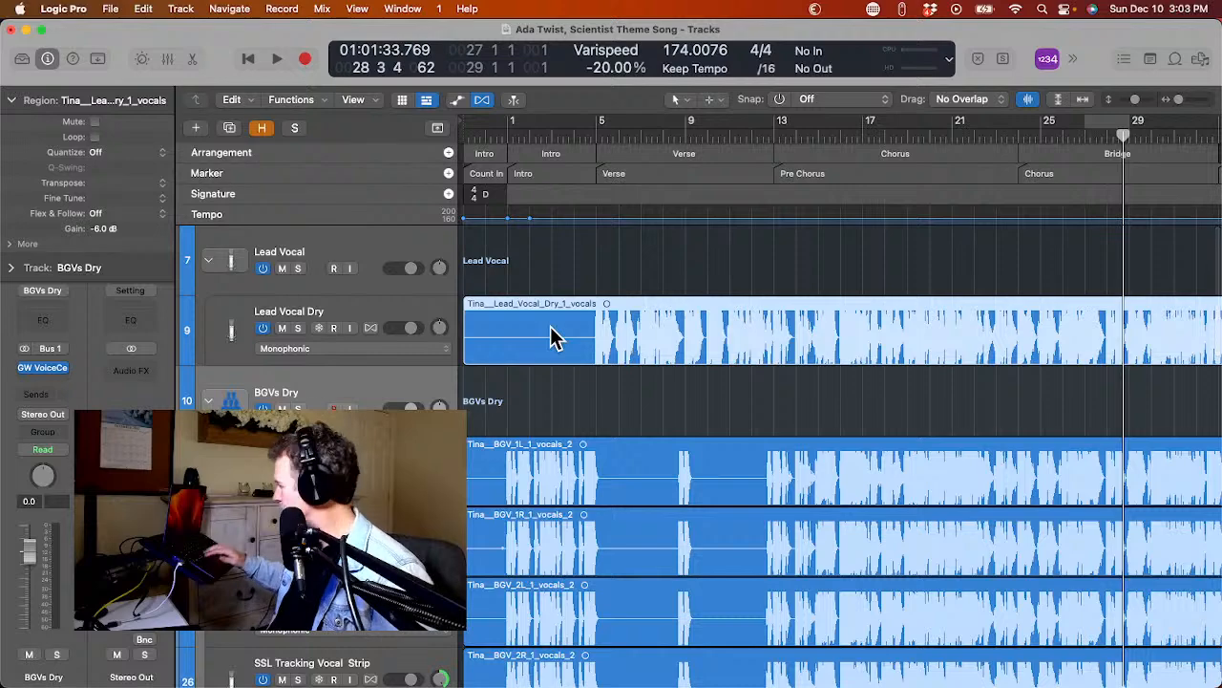
key(ctrl+x)
key(Return)
Strip the silence from the Tina BGV 1L and 1R regions, one after the other, with the existing Remove Silence settings.
click(571, 458)
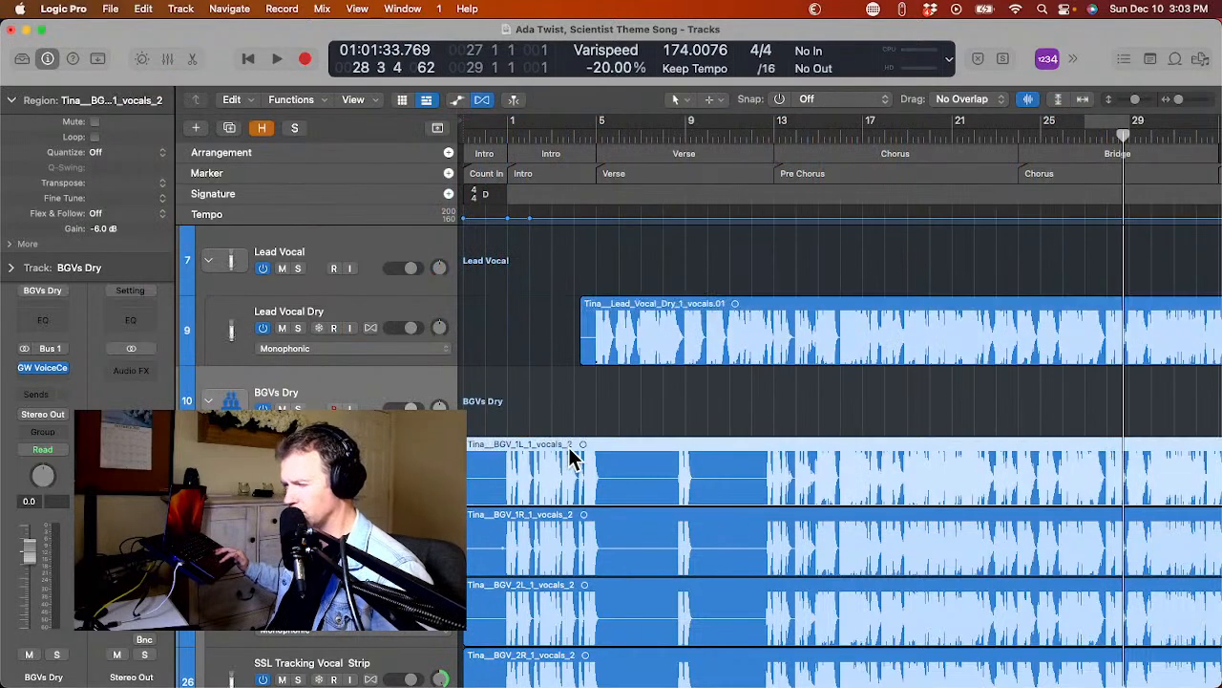
key(ctrl+x)
key(Return)
shift+click(564, 525)
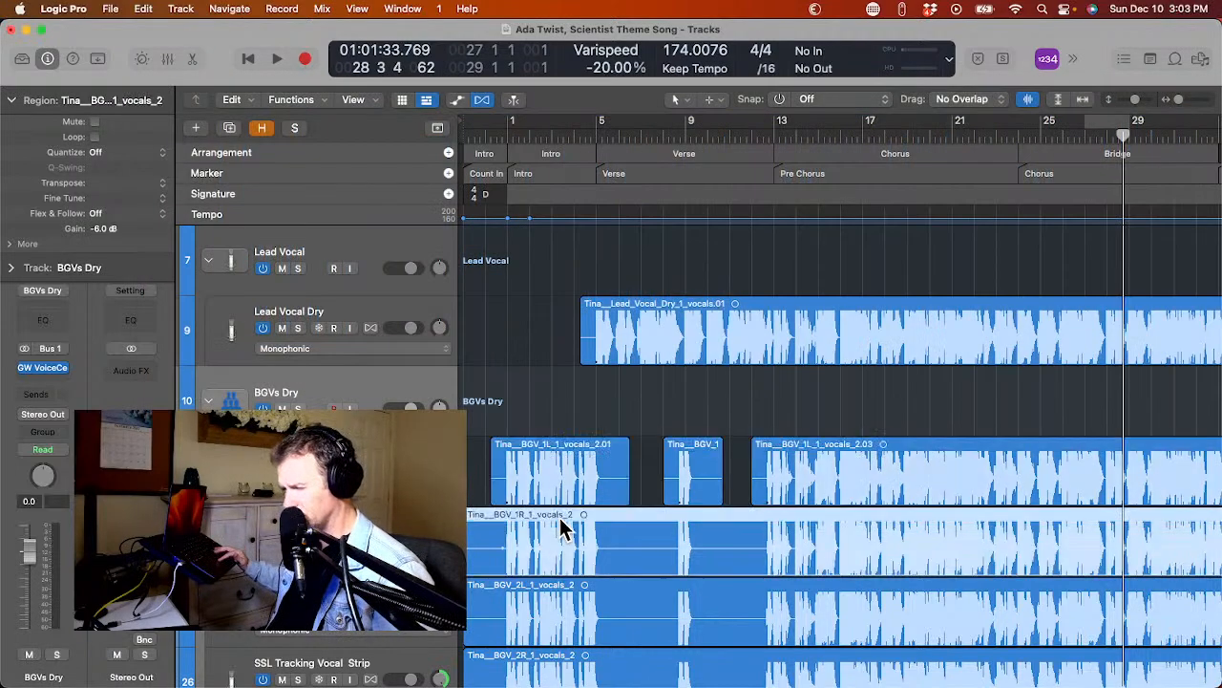
key(ctrl+x)
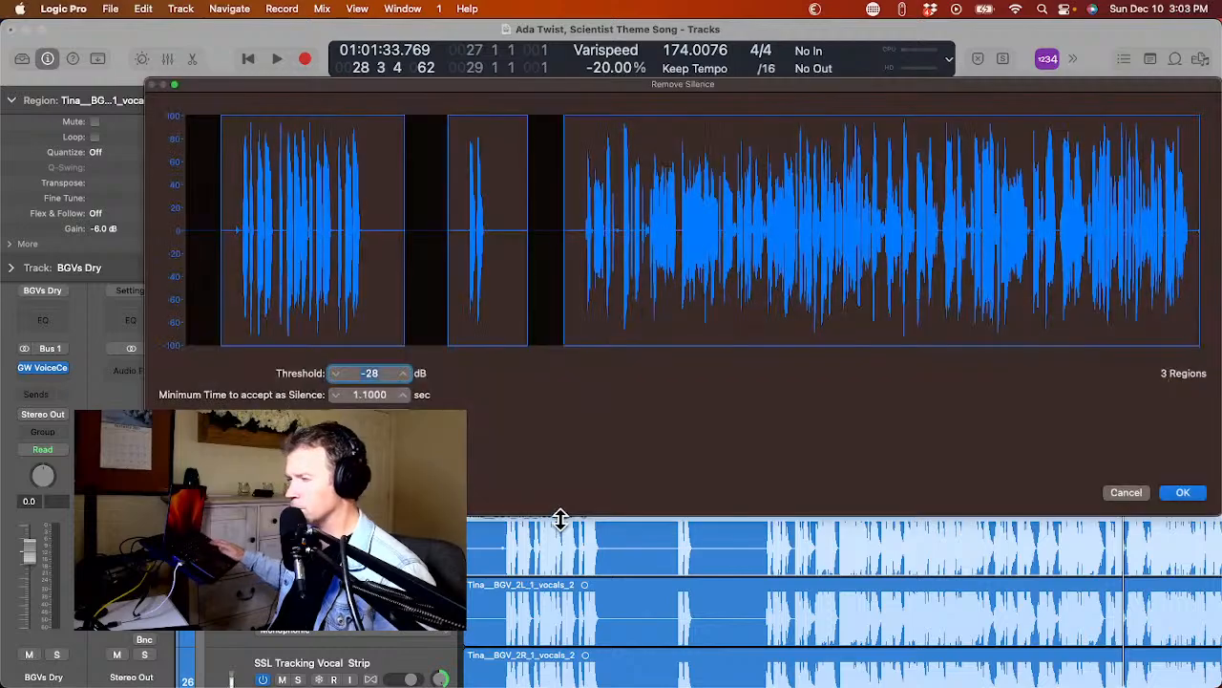
key(Return)
Strip the silence from the Tina BGV 2L and 2R regions individually, keeping the same Remove Silence settings.
scroll(562, 530, down, 2)
click(561, 535)
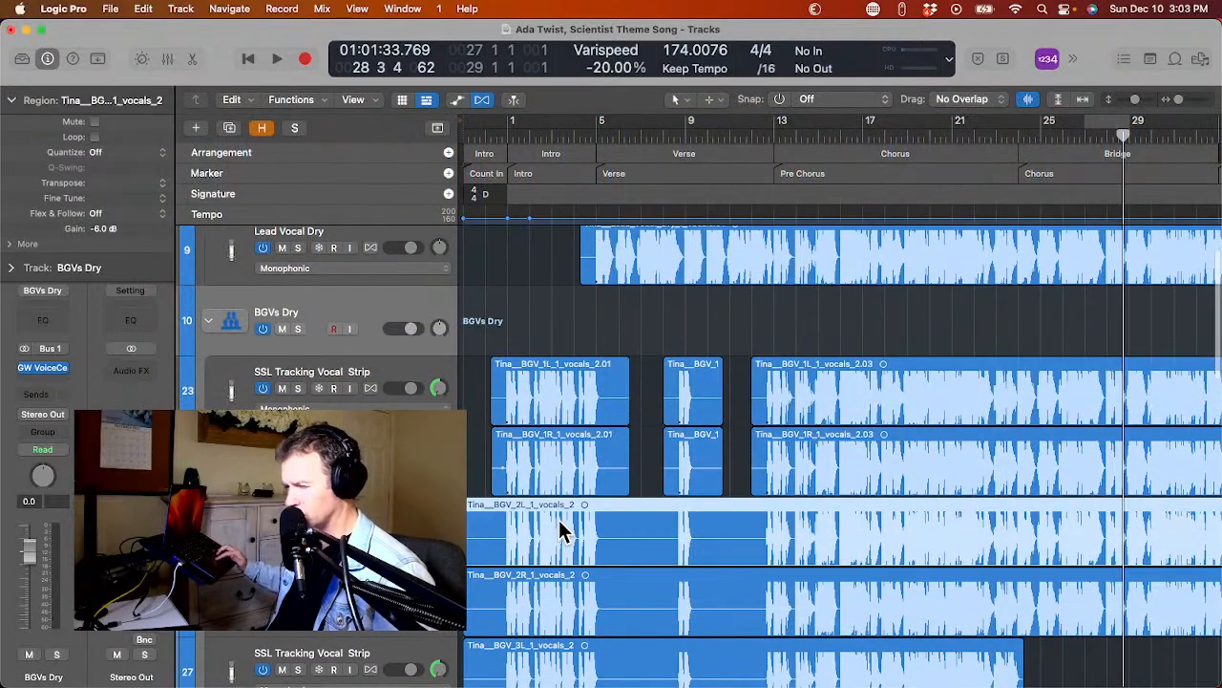
key(ctrl+x)
key(Return)
scroll(560, 525, down, 2)
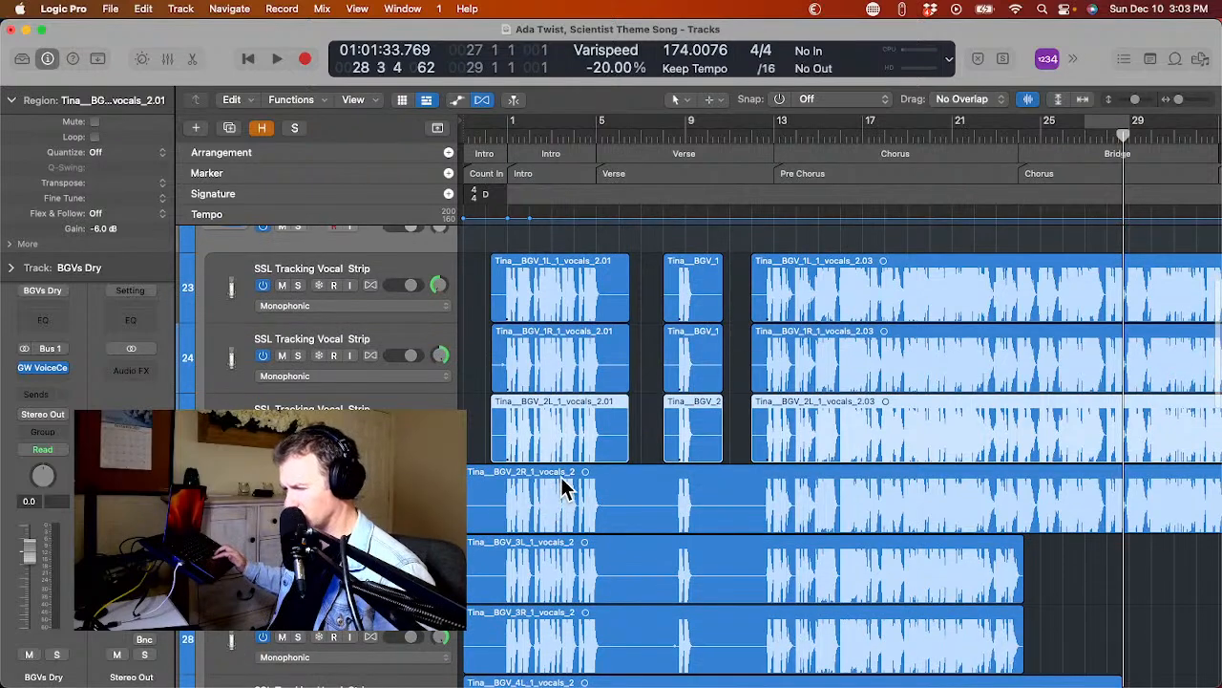
click(561, 488)
key(ctrl+x)
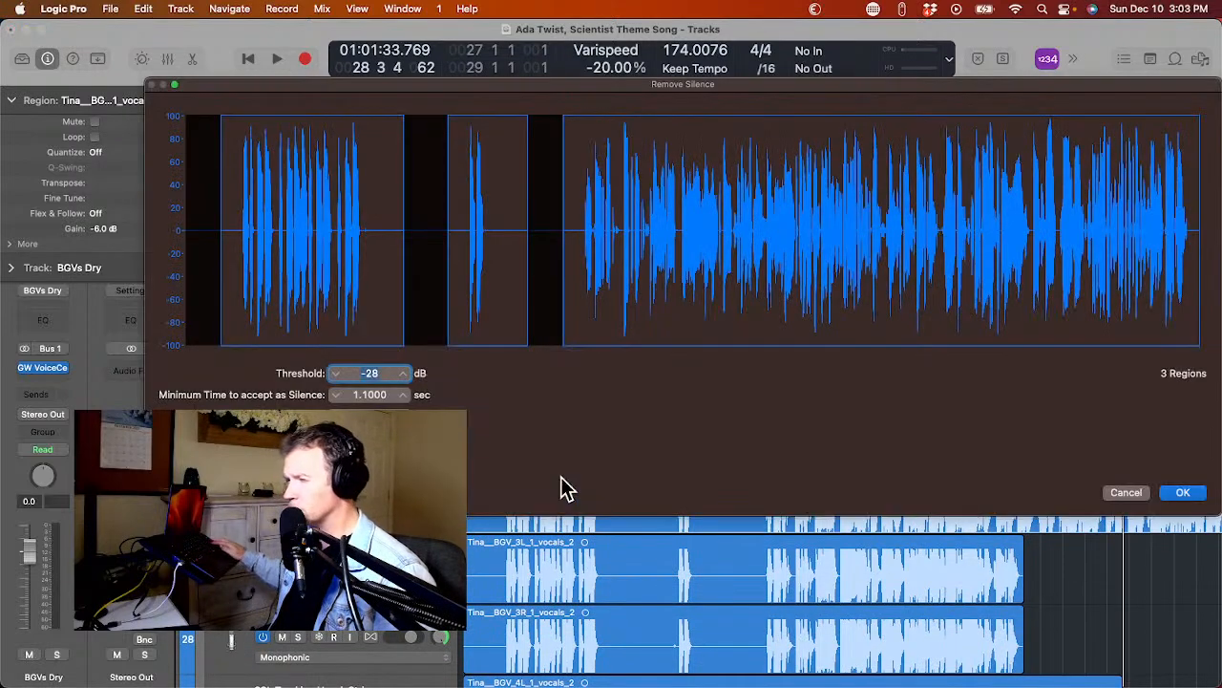
key(Return)
Strip the silence from the Tina BGV 3L and 3R regions individually with the same Remove Silence settings.
scroll(562, 488, down, 1)
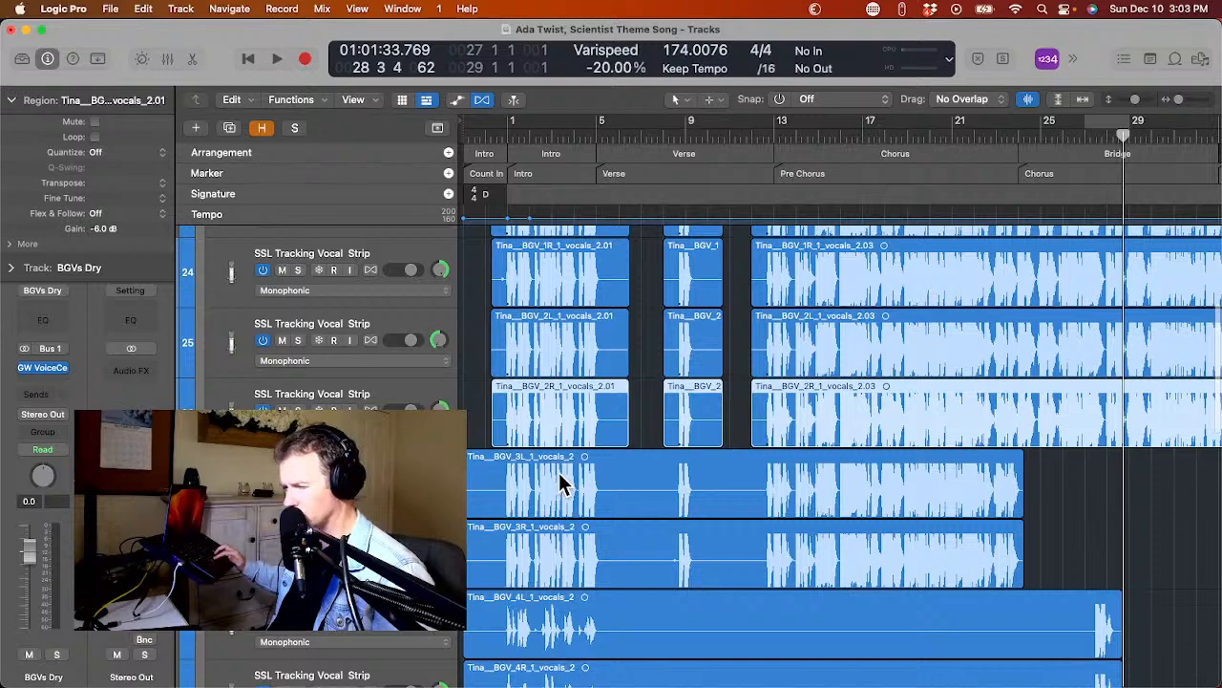
click(561, 484)
key(ctrl+x)
key(Return)
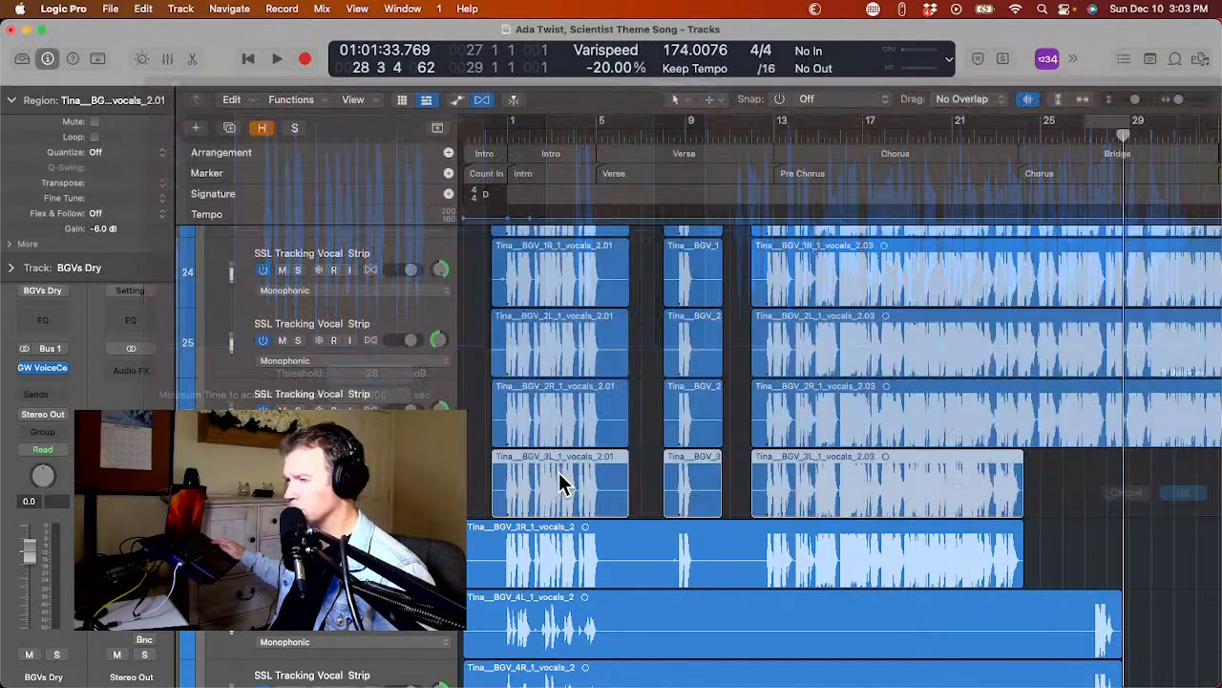
scroll(561, 487, down, 1)
click(562, 487)
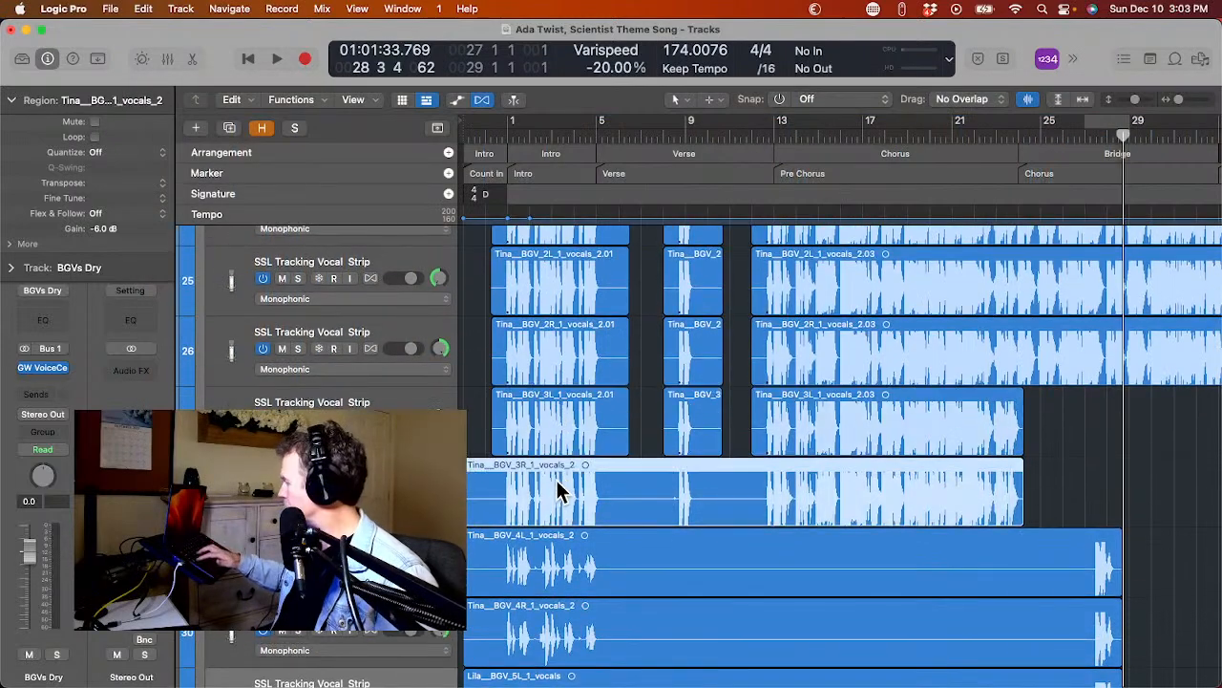
key(ctrl+x)
key(Return)
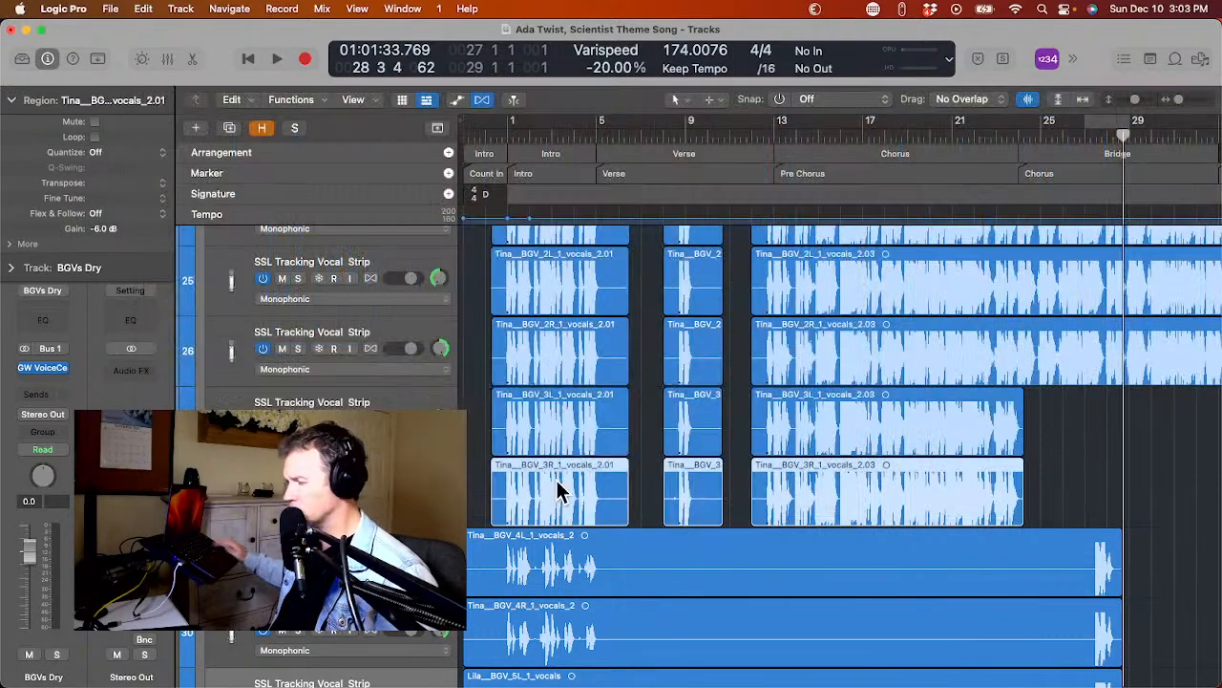
Strip the silence from the Tina BGV 4L and 4R regions individually with the same Remove Silence settings.
scroll(562, 491, down, 1)
click(559, 506)
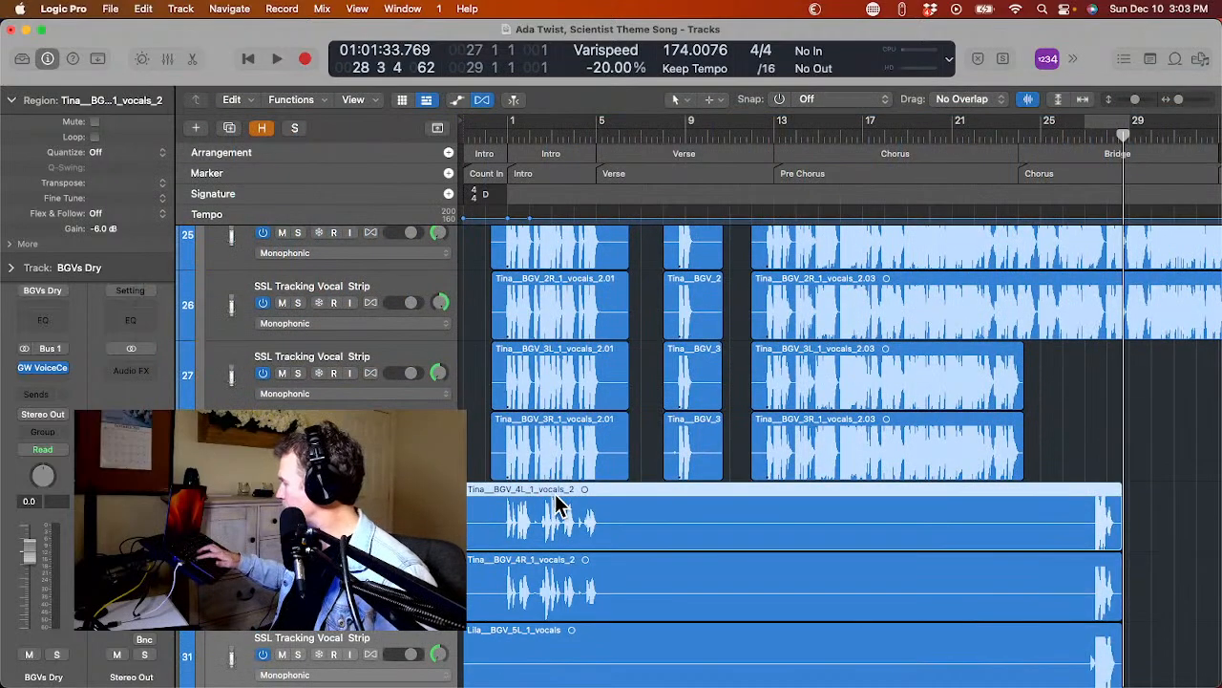
key(ctrl+x)
key(Return)
scroll(558, 508, down, 1)
click(559, 508)
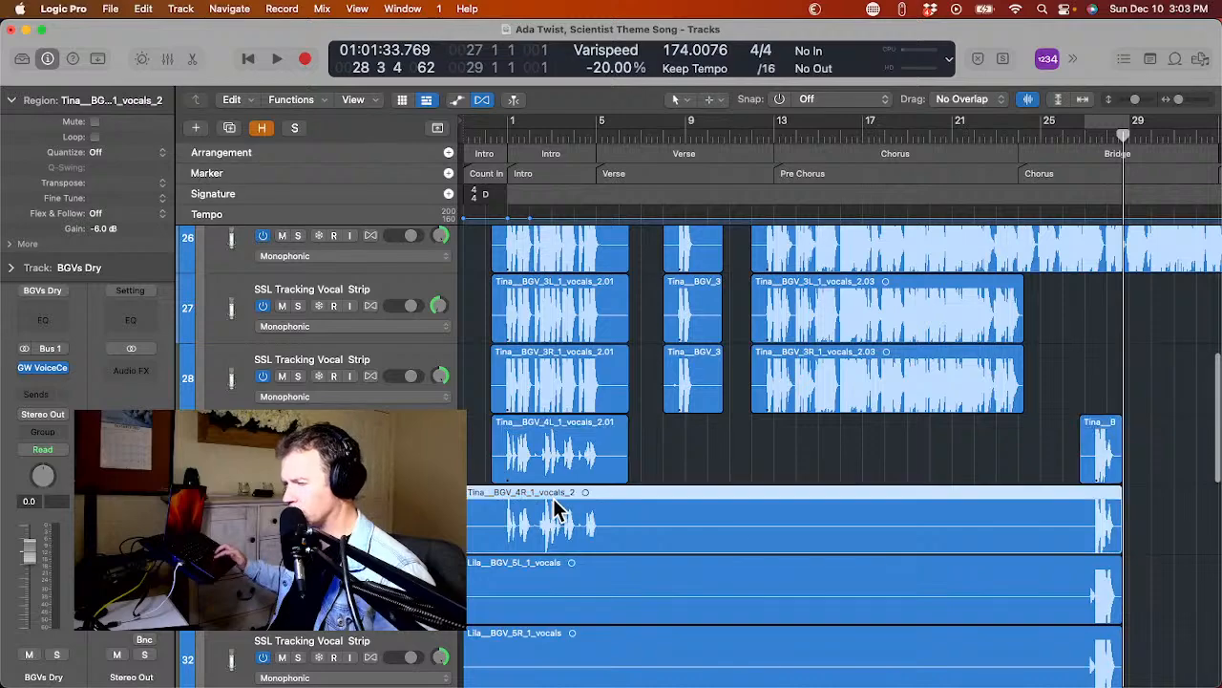
key(ctrl+x)
key(Return)
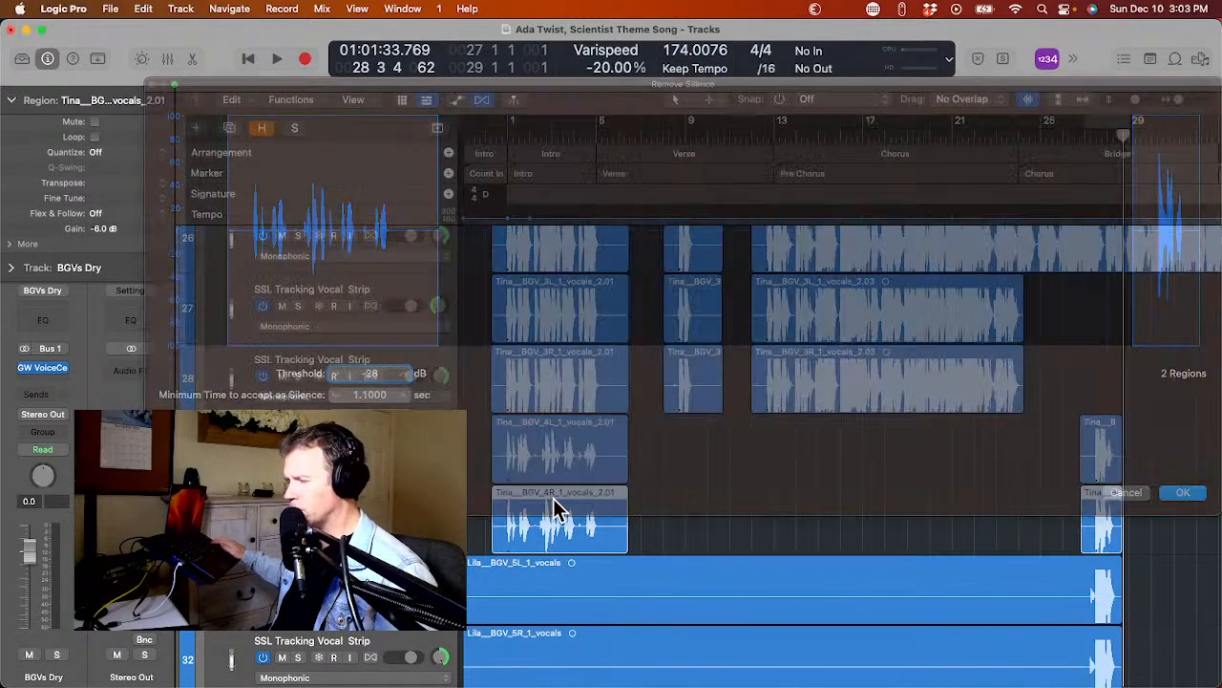
Remove the silence from the Lila BGV 5L and 5R regions so only their bridge parts are kept.
scroll(556, 511, down, 1)
click(561, 541)
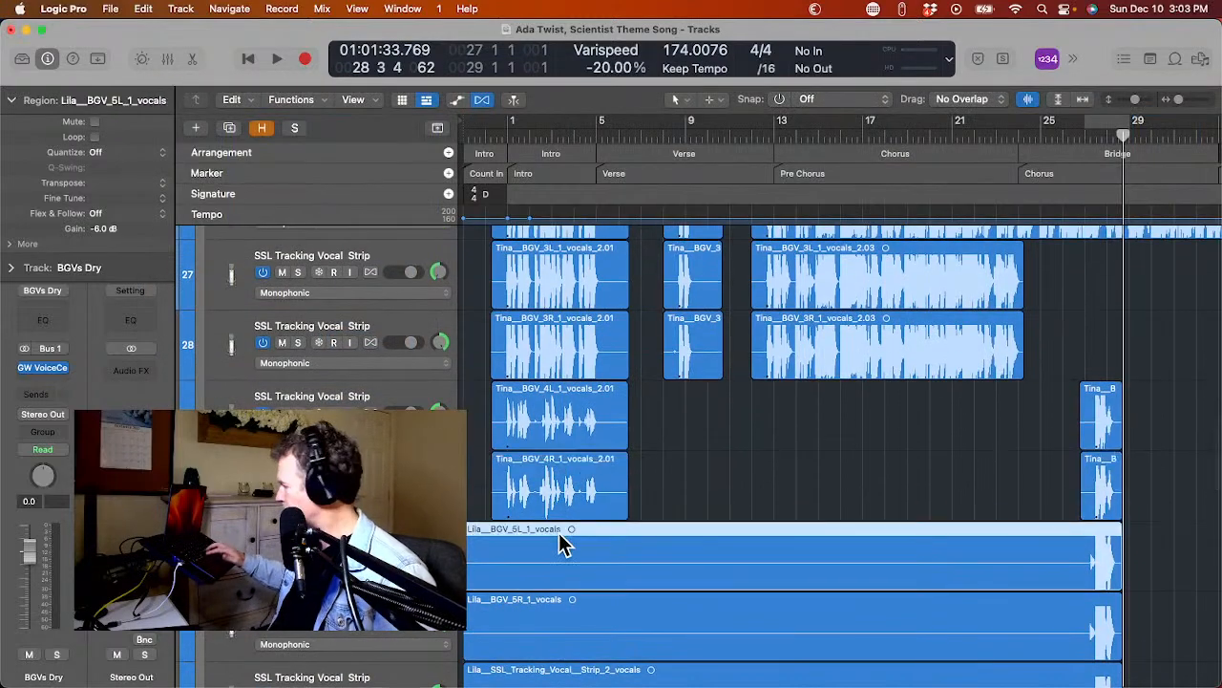
key(ctrl+x)
key(Return)
scroll(559, 535, down, 2)
click(566, 494)
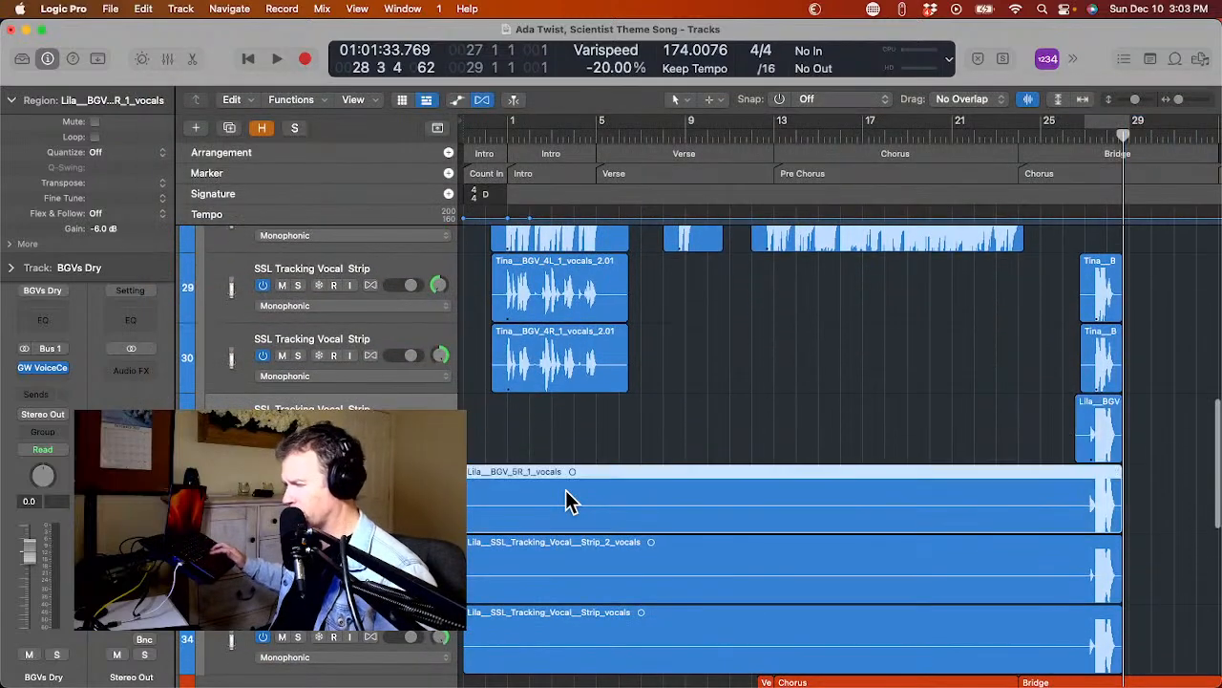
key(ctrl+x)
key(Return)
Remove the silence from the two Lila SSL Tracking Vocal Strip regions so only their bridge parts are kept.
scroll(565, 499, down, 1)
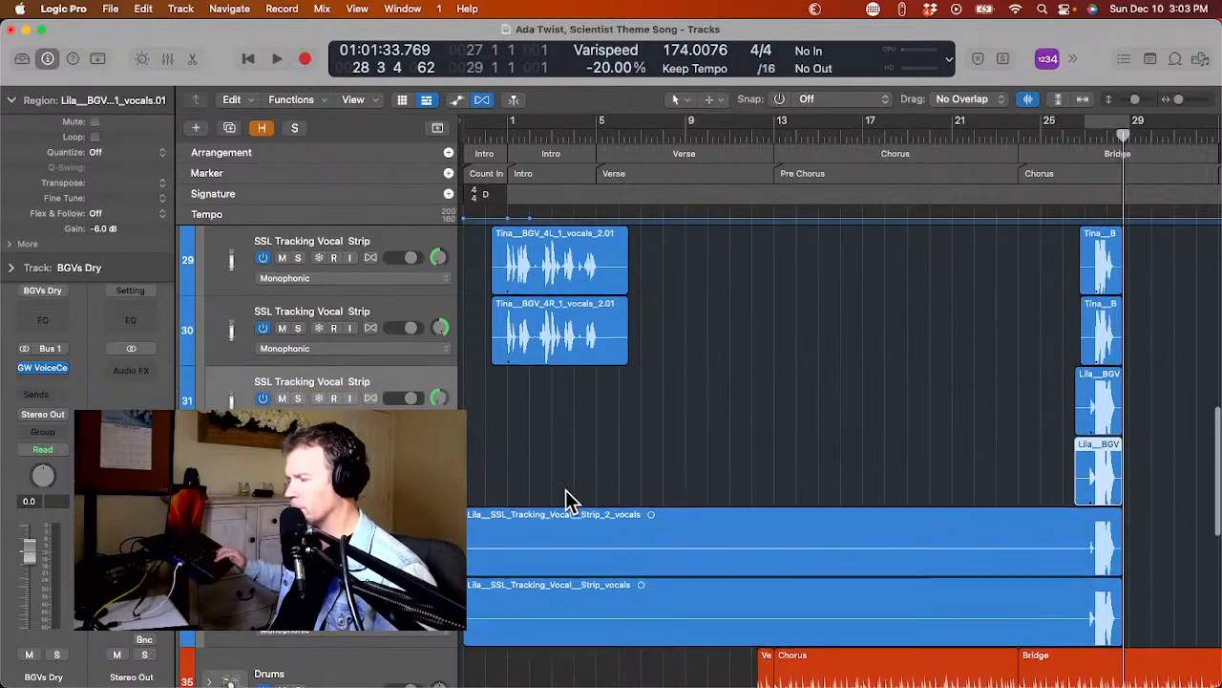
click(565, 533)
key(ctrl+x)
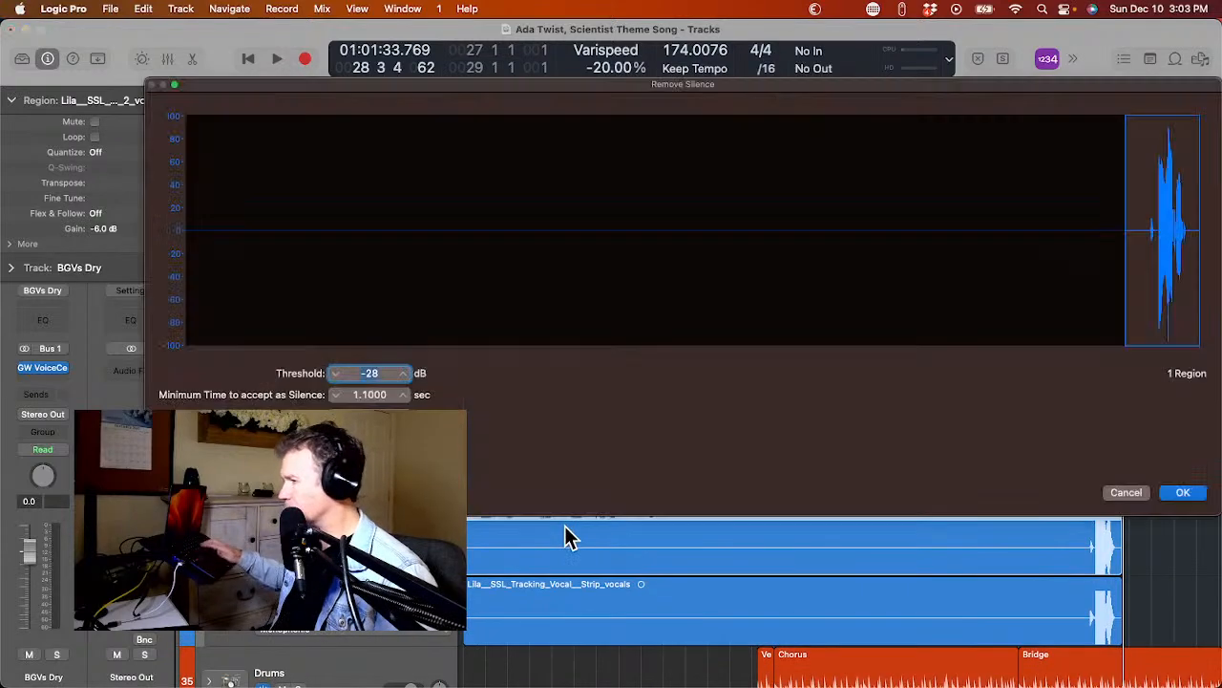
key(Return)
click(572, 605)
key(ctrl+x)
key(Return)
scroll(569, 605, down, 5)
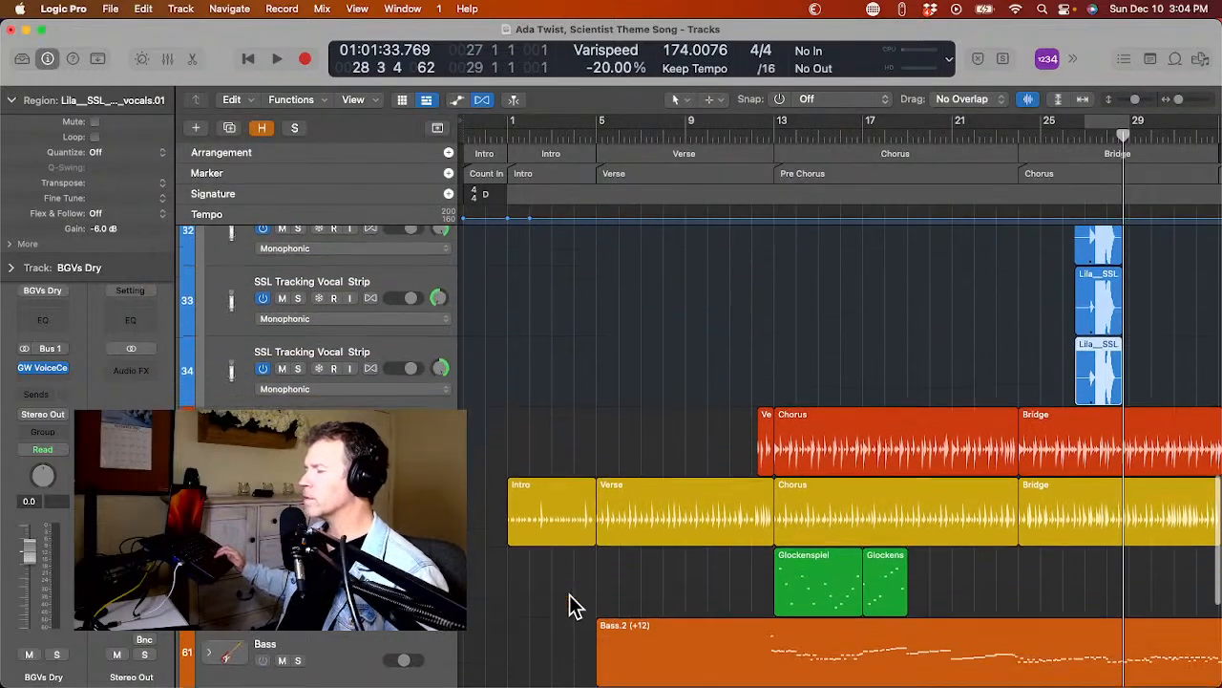
Play the intro from around bar 1 to listen to the imported vocals, and stop playback.
scroll(569, 596, up, 10)
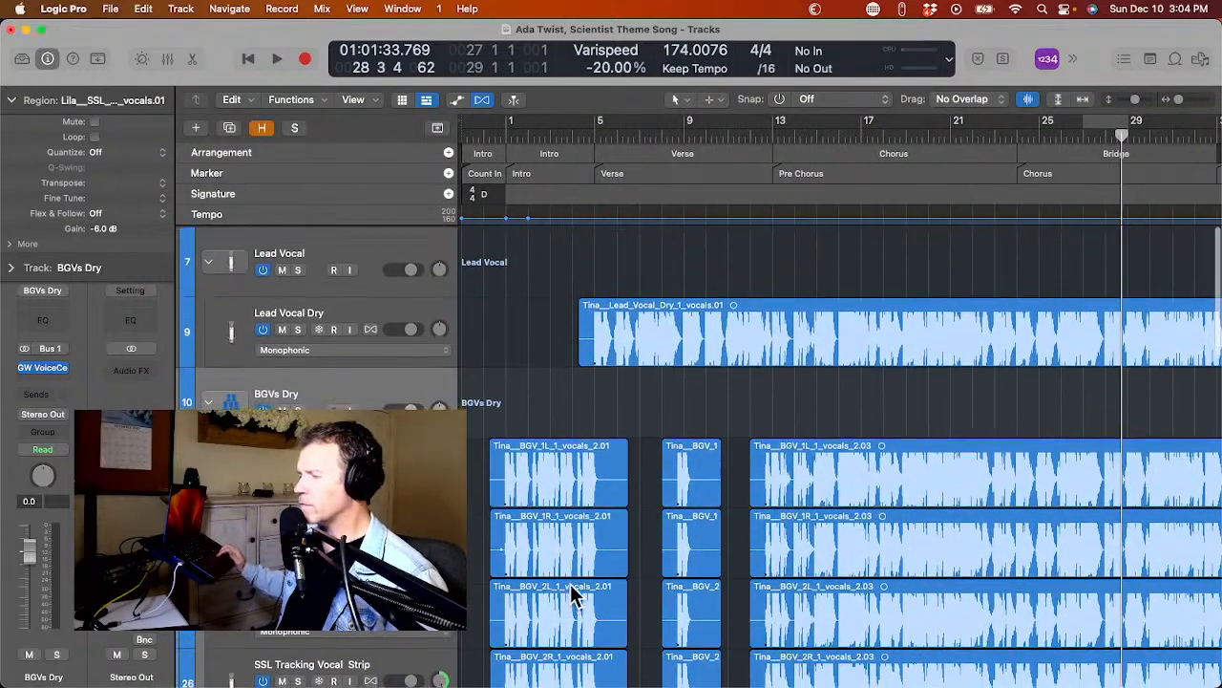
click(503, 134)
key(space)
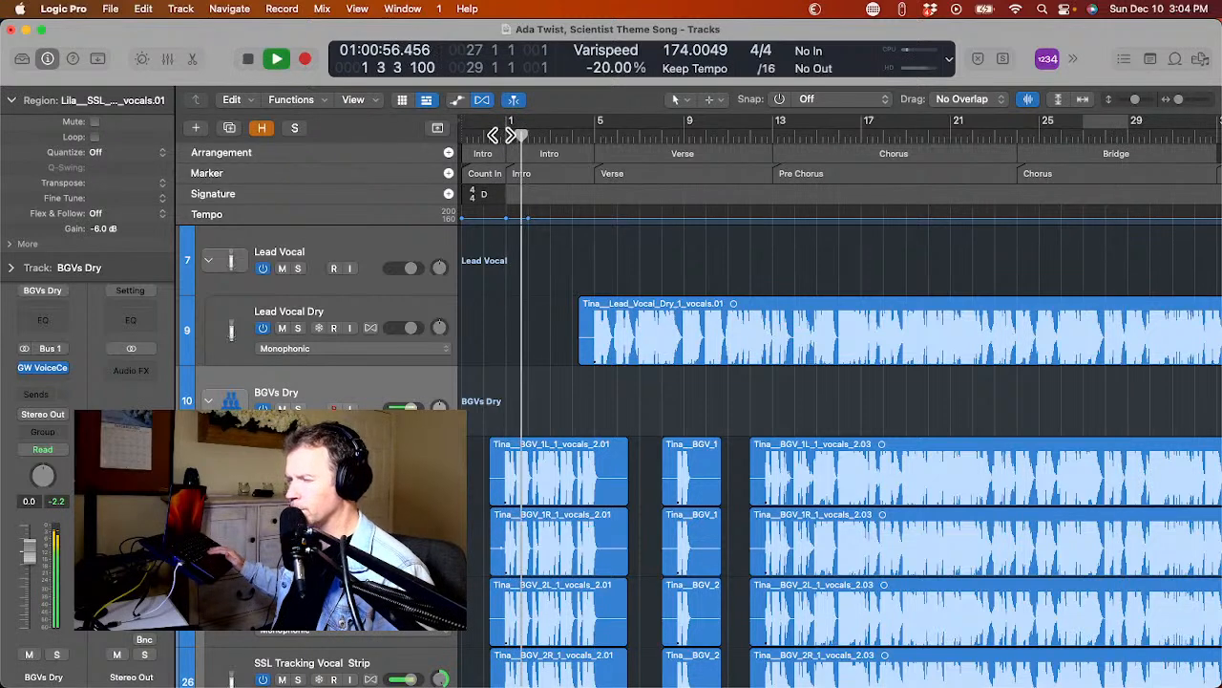
key(space)
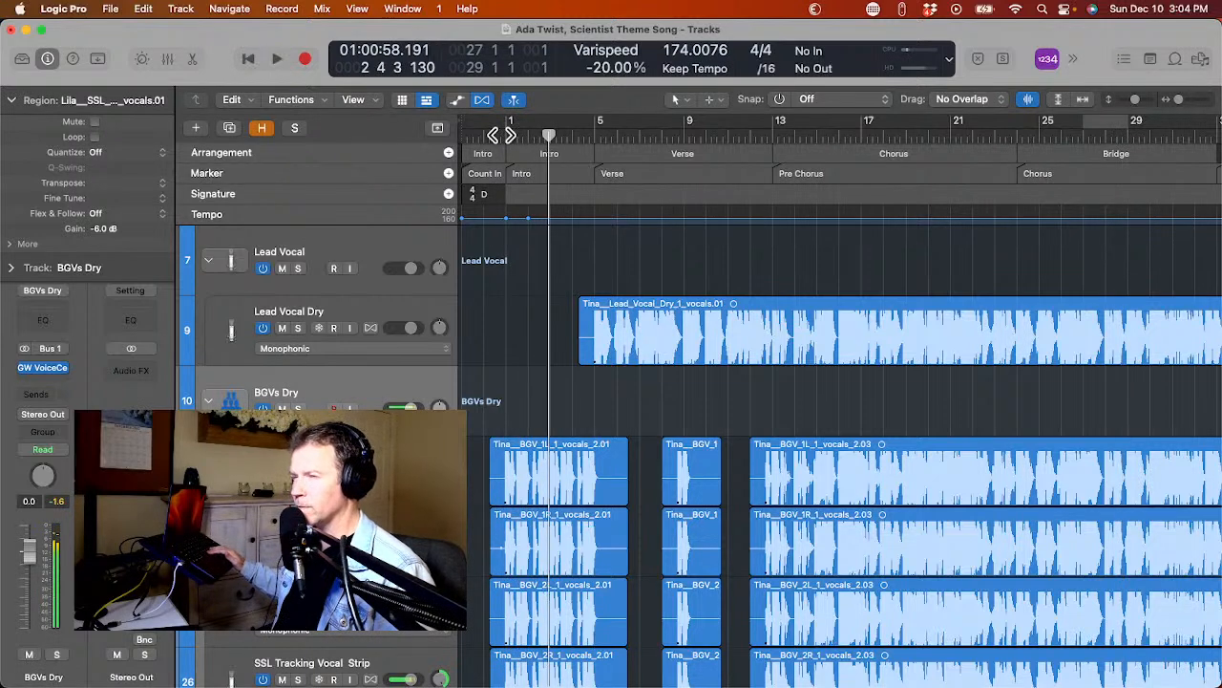
Return the playhead to just before bar 1, collapse the BGVs Dry and Lead Vocal track stacks, and reselect the Lead Vocal track.
click(497, 135)
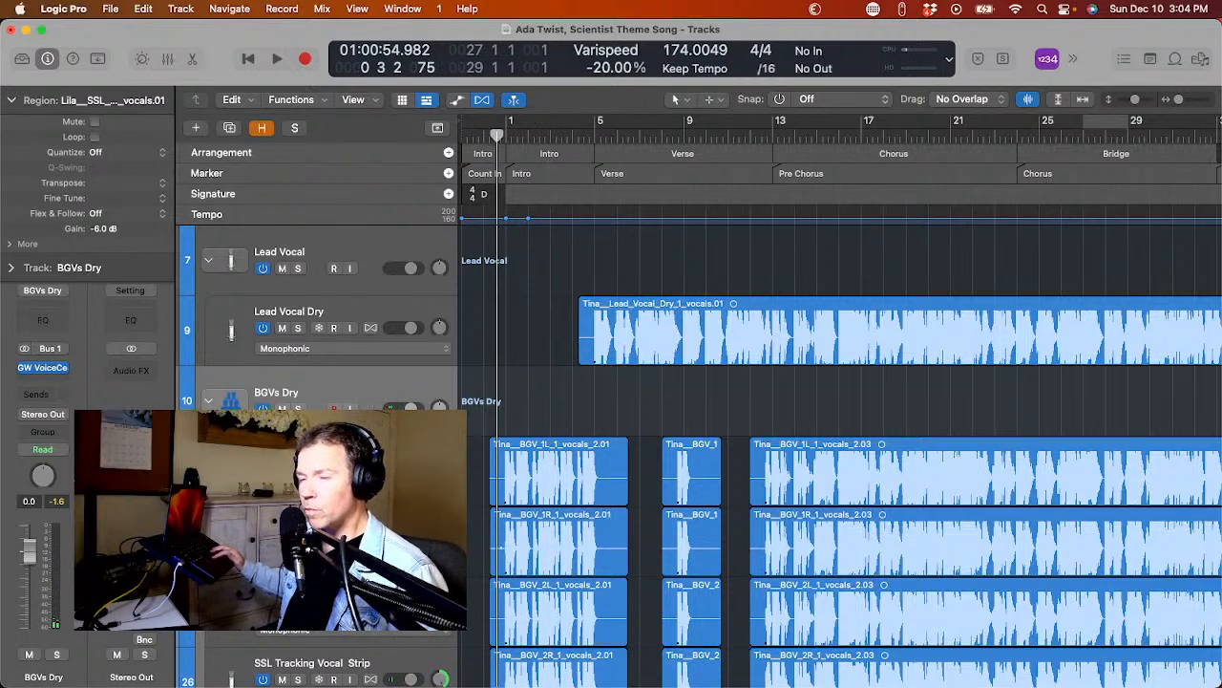
click(208, 401)
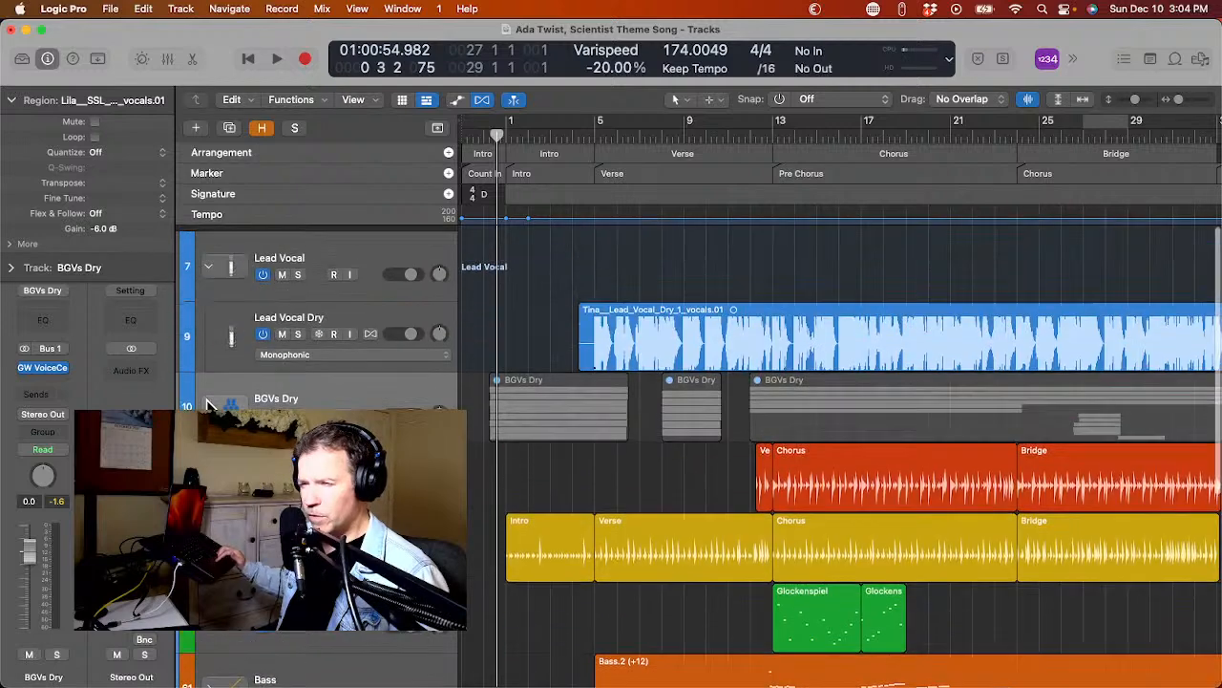
click(229, 315)
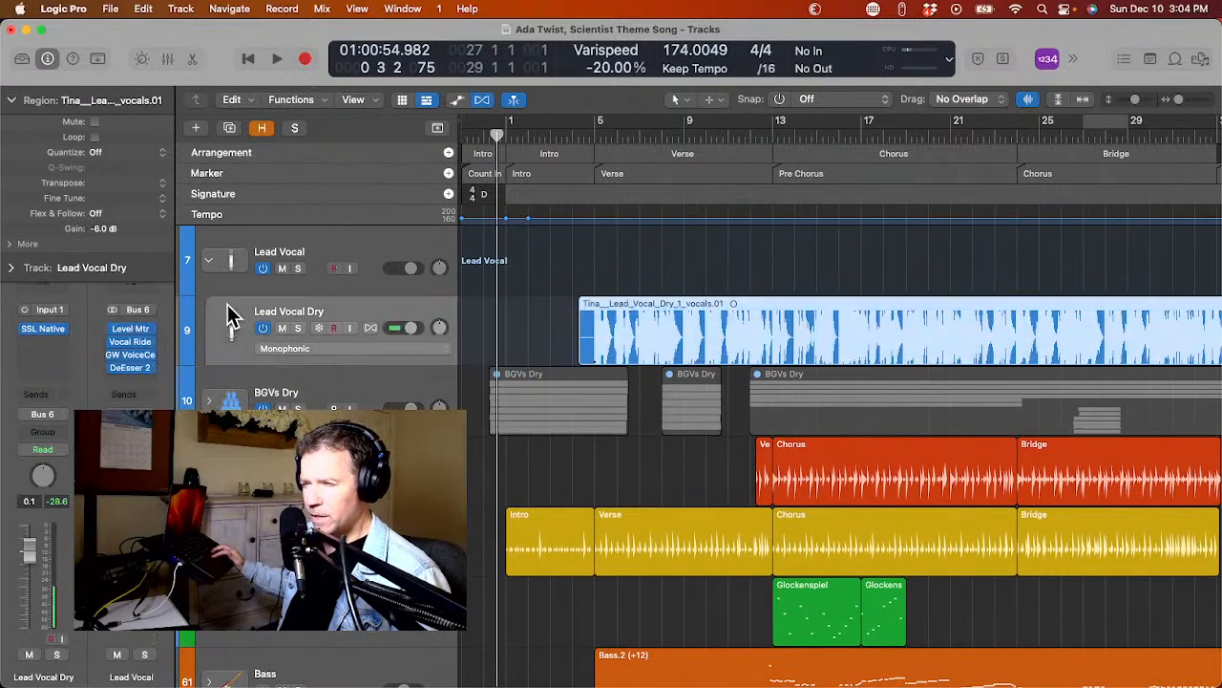
click(210, 259)
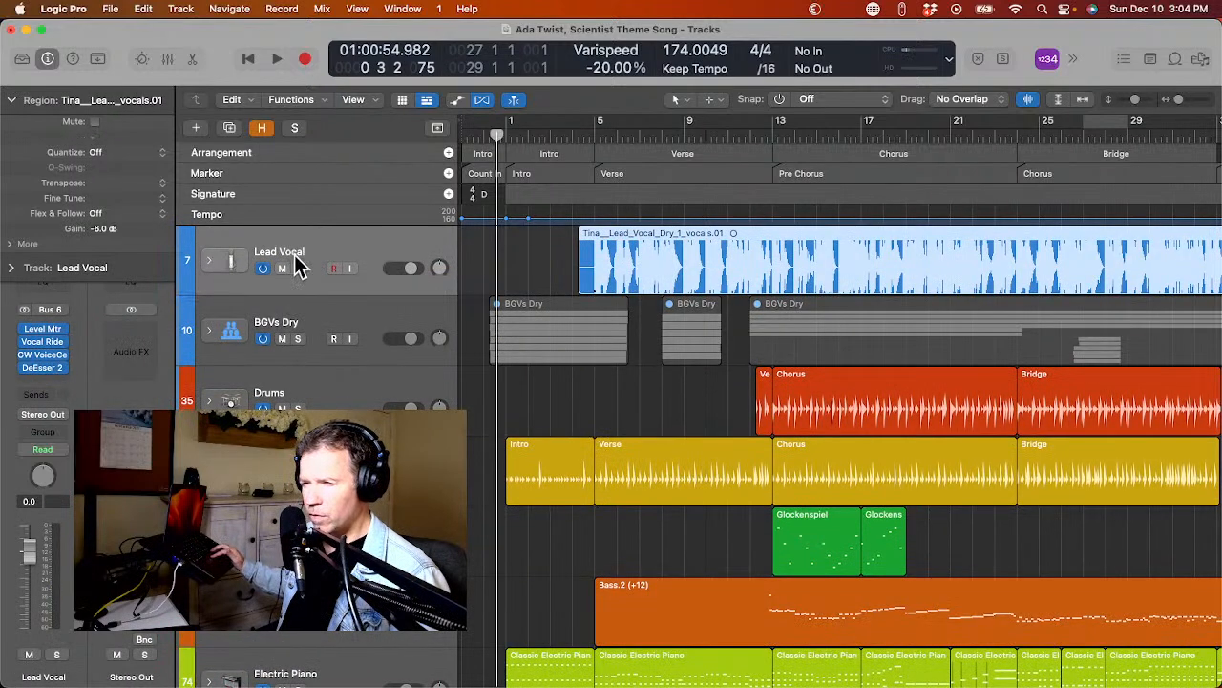
click(311, 391)
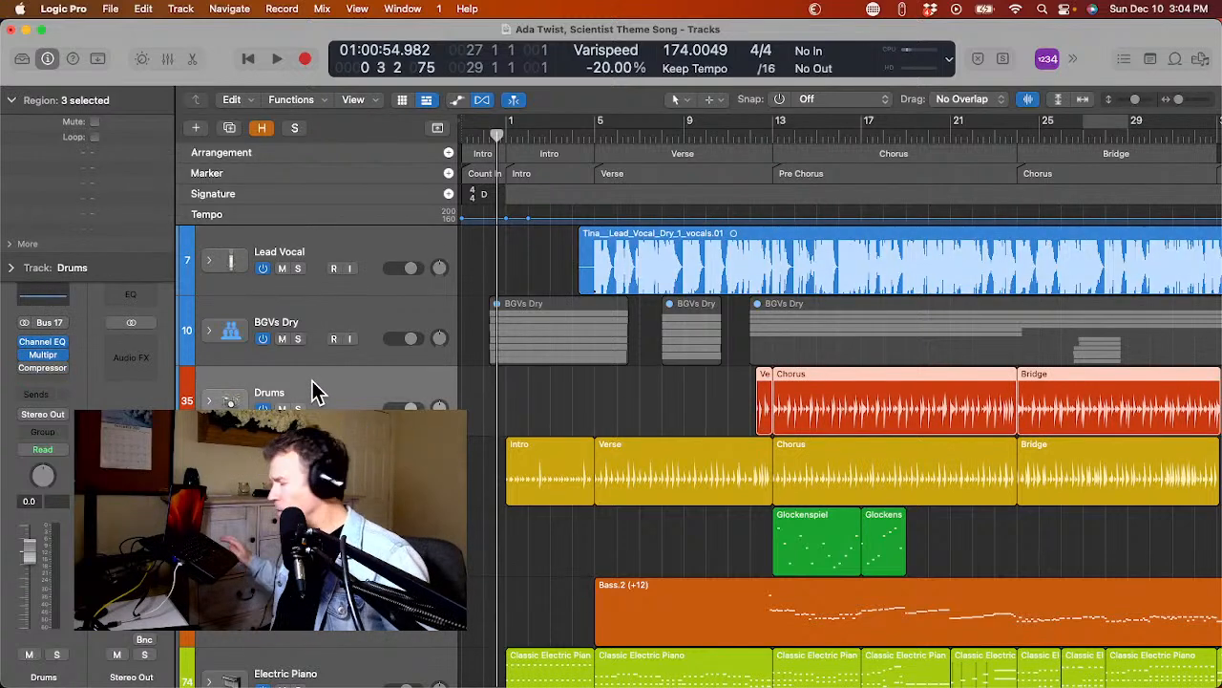
key(Up)
key(Up)
Examine the tracks inside the Analog Waves stack and collapse it again.
scroll(312, 382, down, 5)
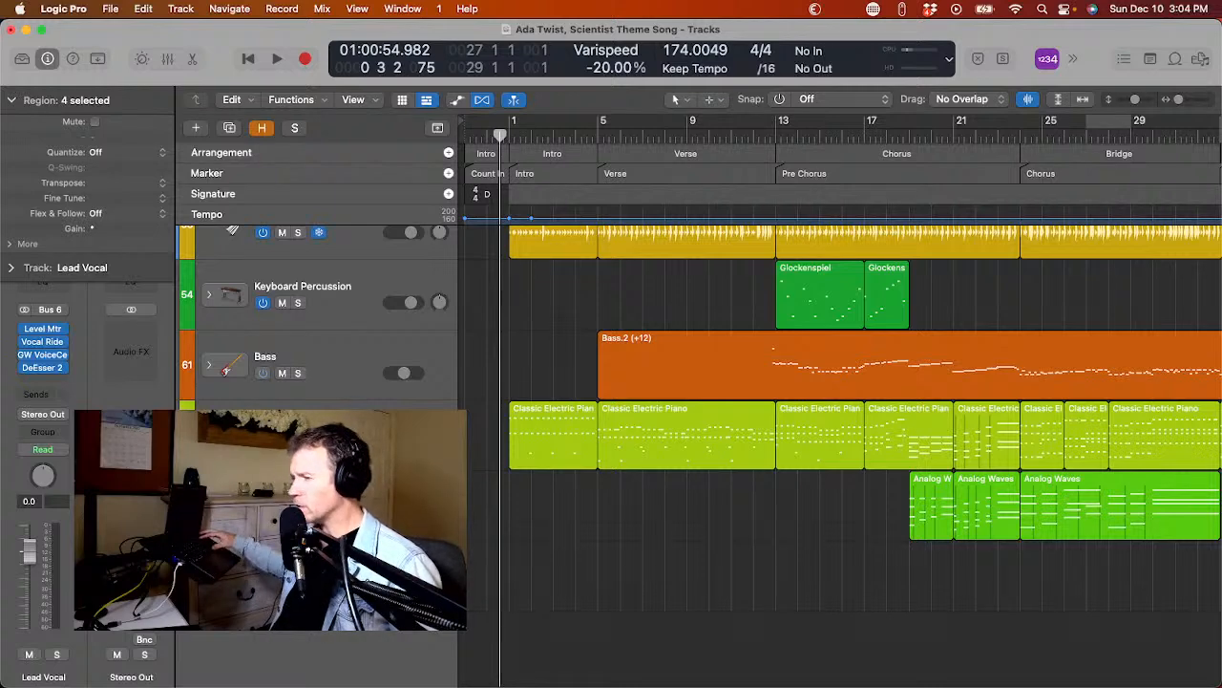
key(super+Left)
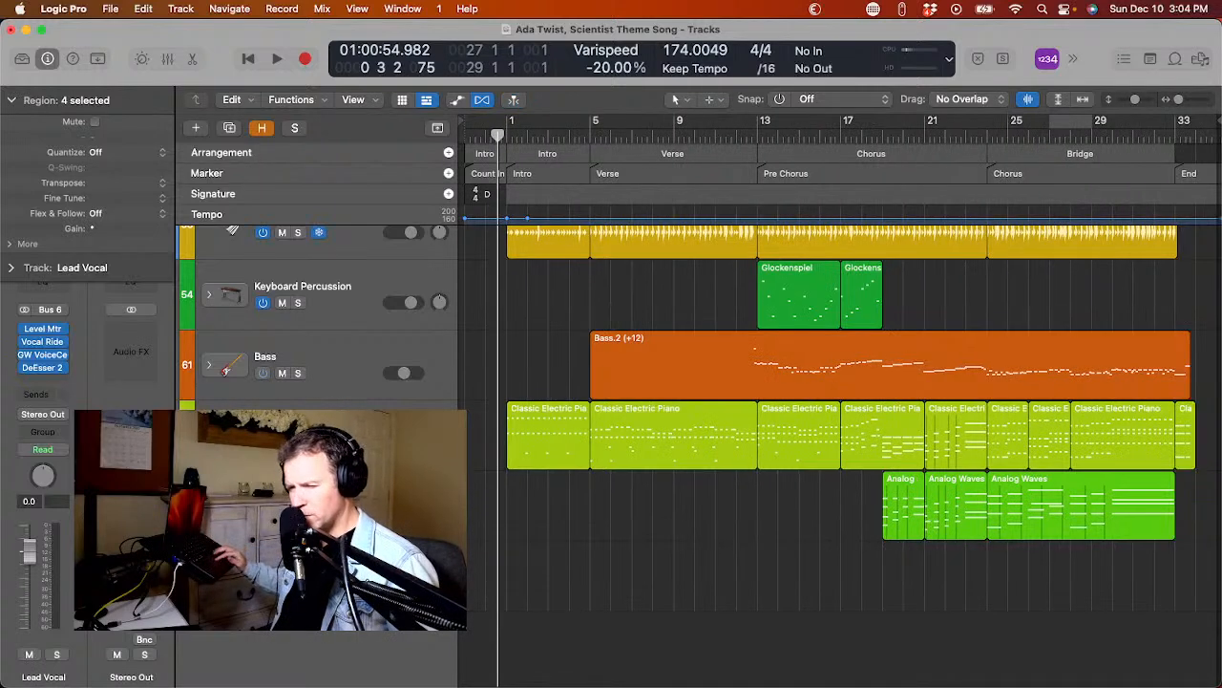
click(334, 577)
key(ctrl+h)
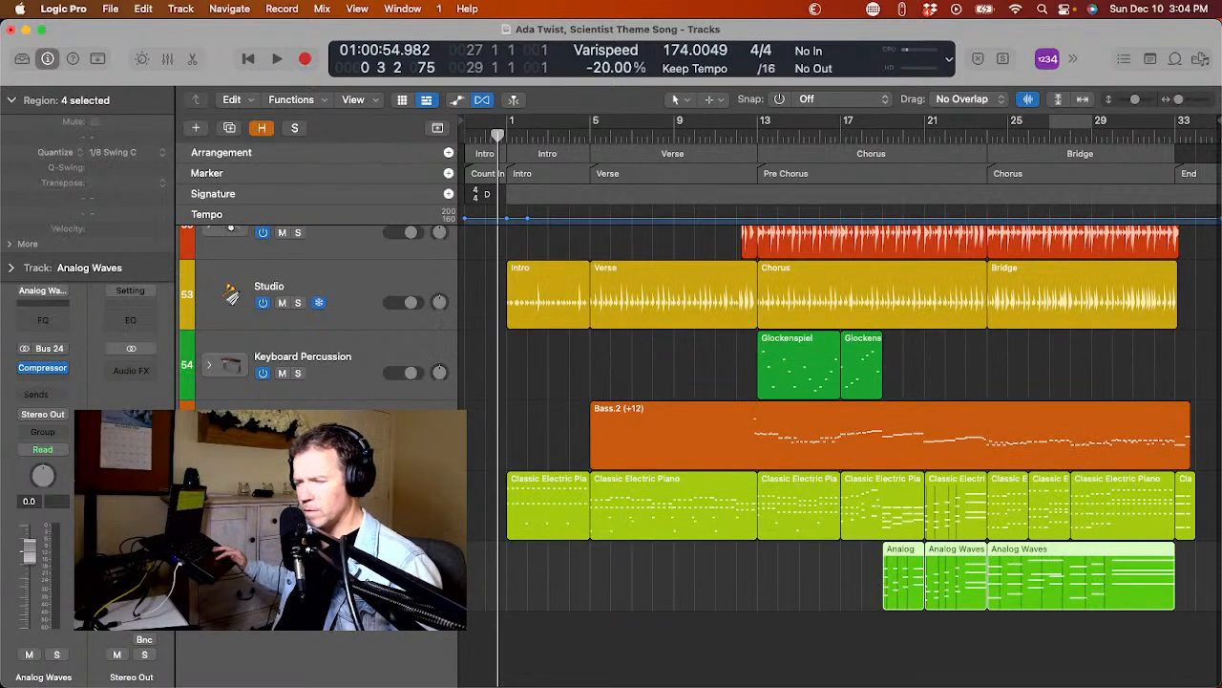
click(210, 577)
scroll(840, 382, down, 2)
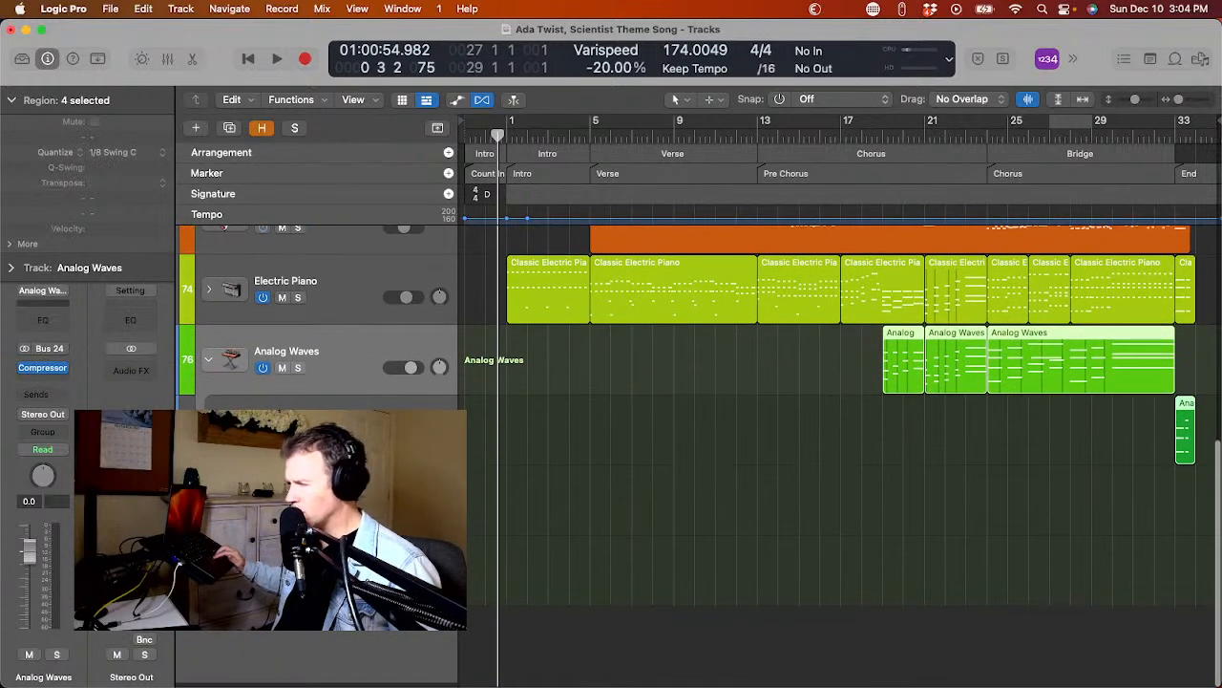
scroll(222, 631, right, 1)
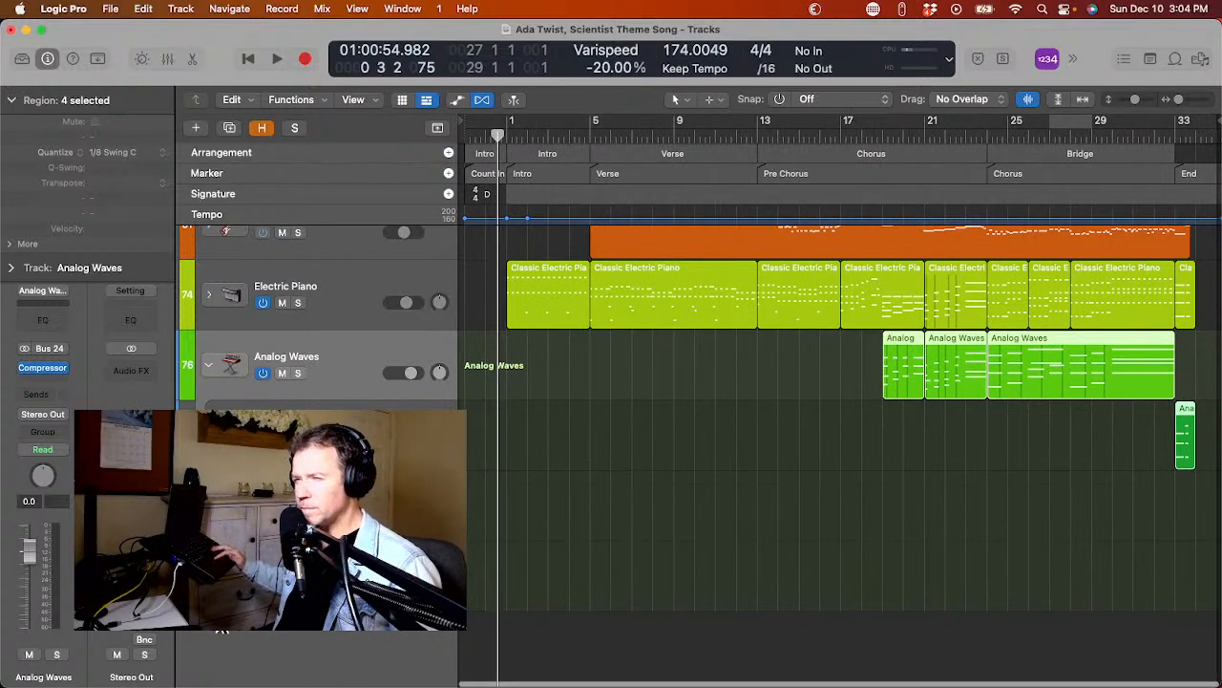
click(212, 368)
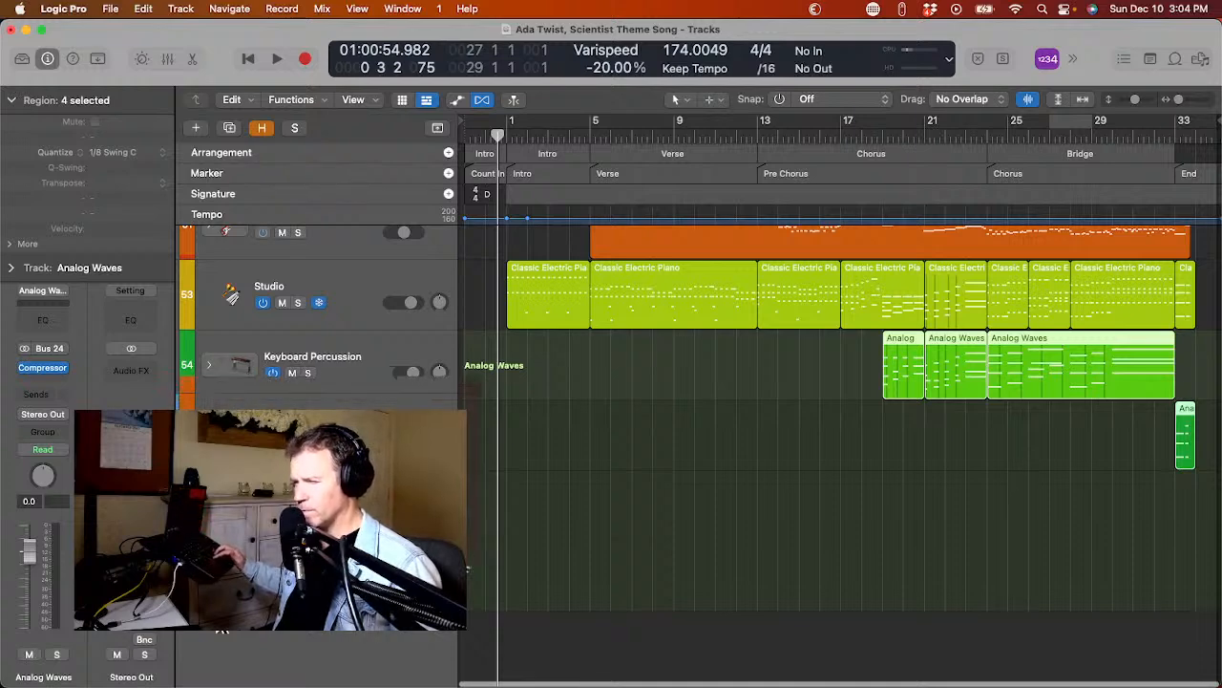
Expand the Bass stack, copy the Bass.2 region onto the Sub Bass track, and switch that track on.
click(224, 498)
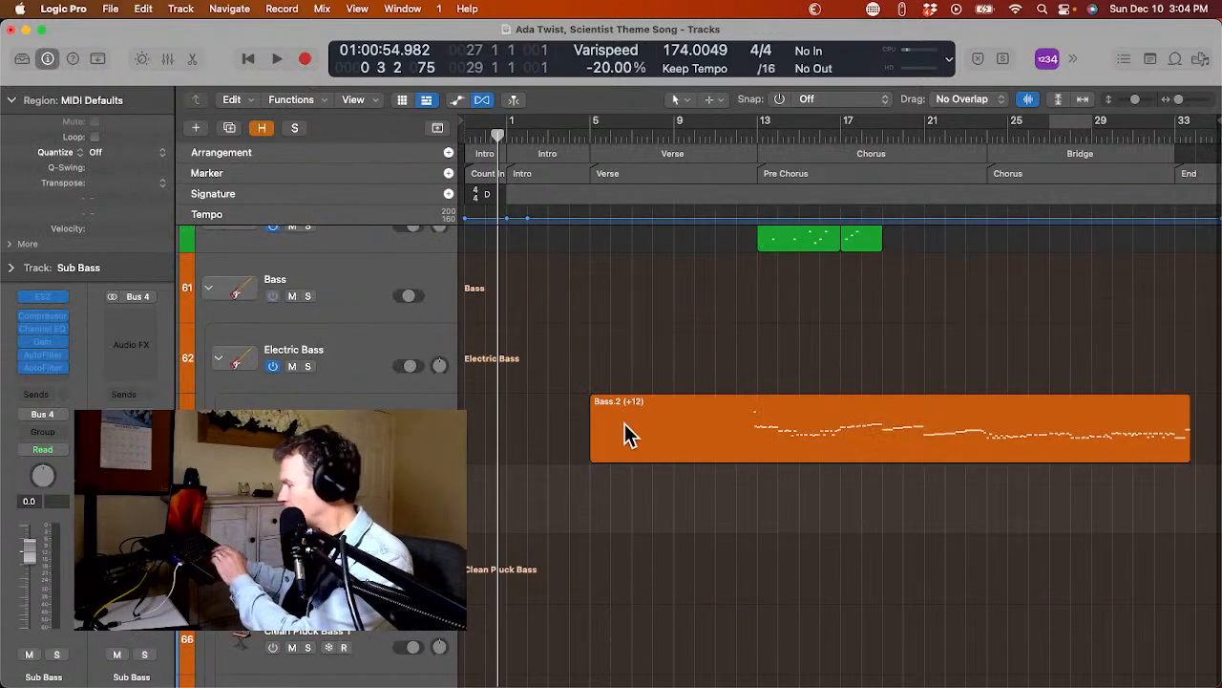
drag(625, 435, 622, 503)
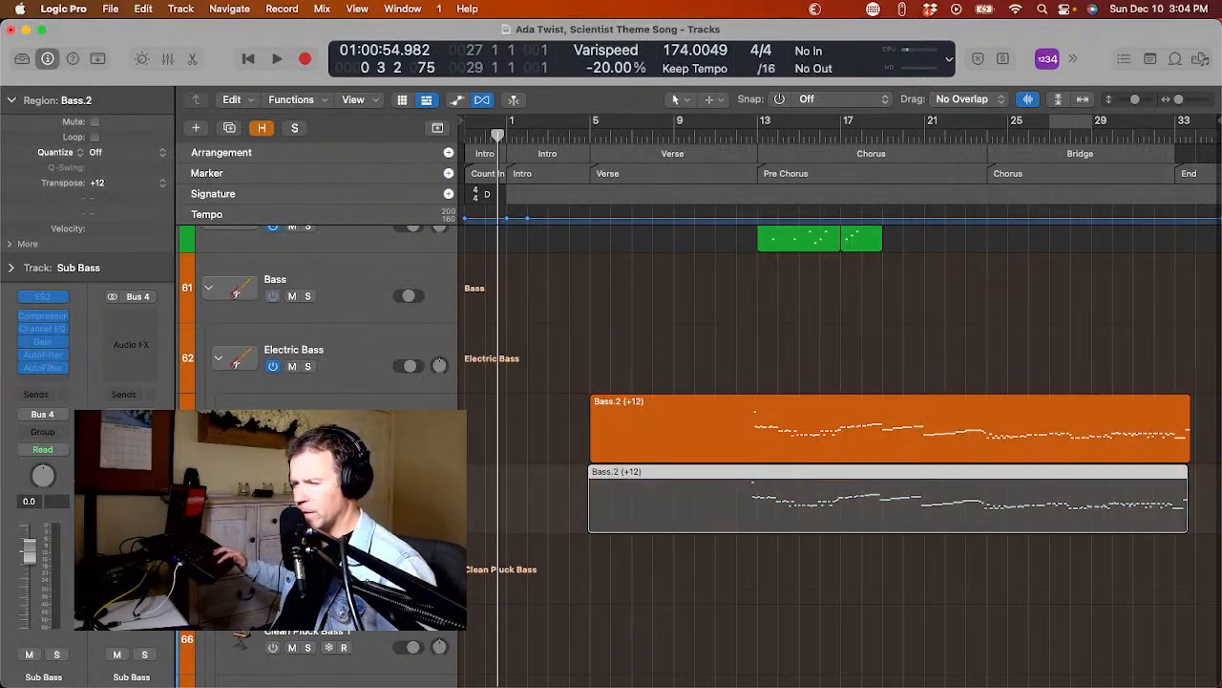
click(218, 357)
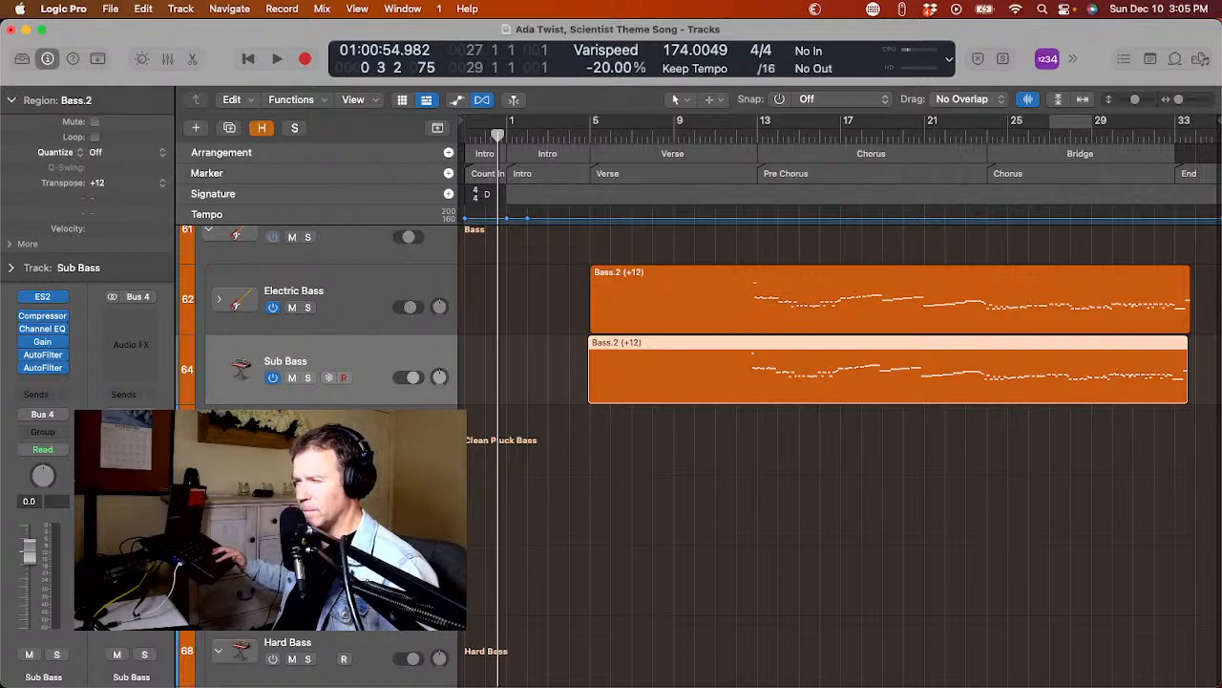
Delete the unused Clean Pluck Bass and Hard Bass tracks, and collapse the Bass stack.
click(217, 439)
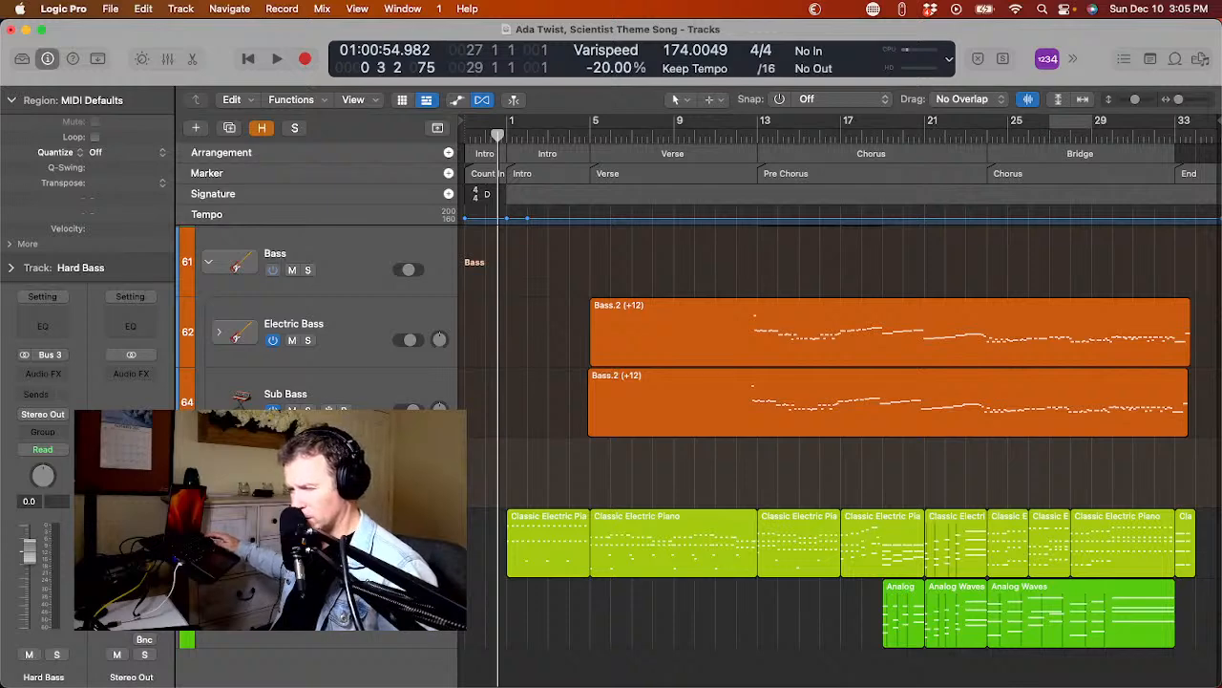
key(super+BackSpace)
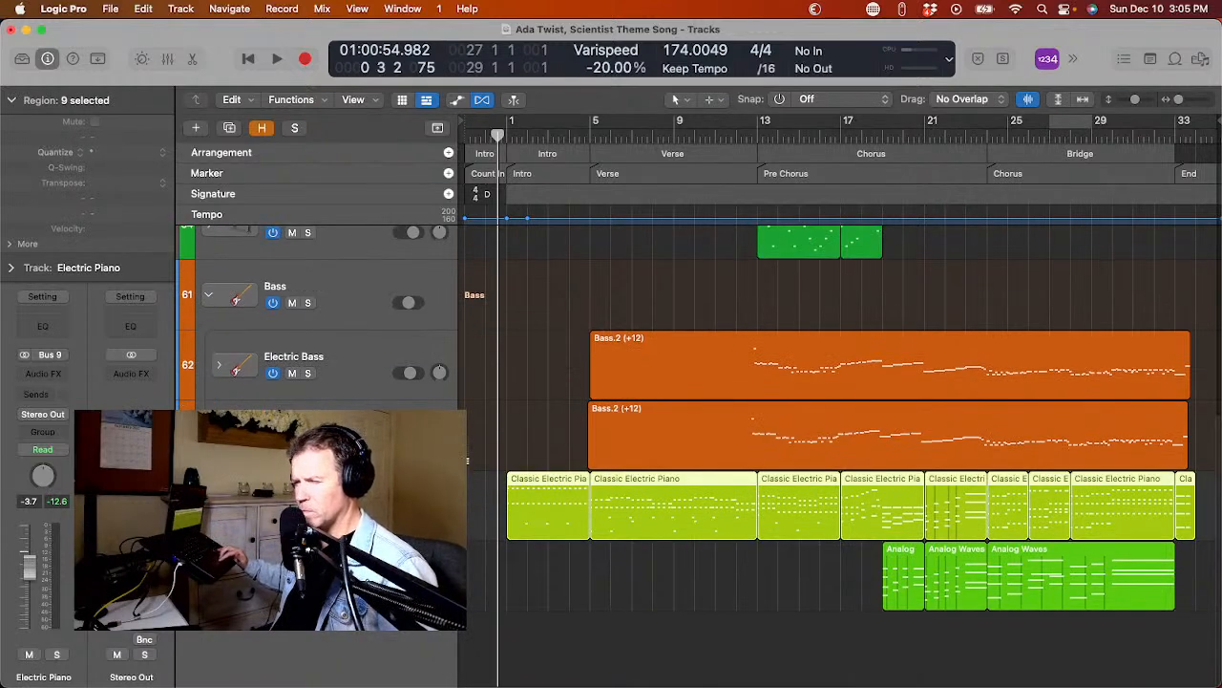
click(208, 505)
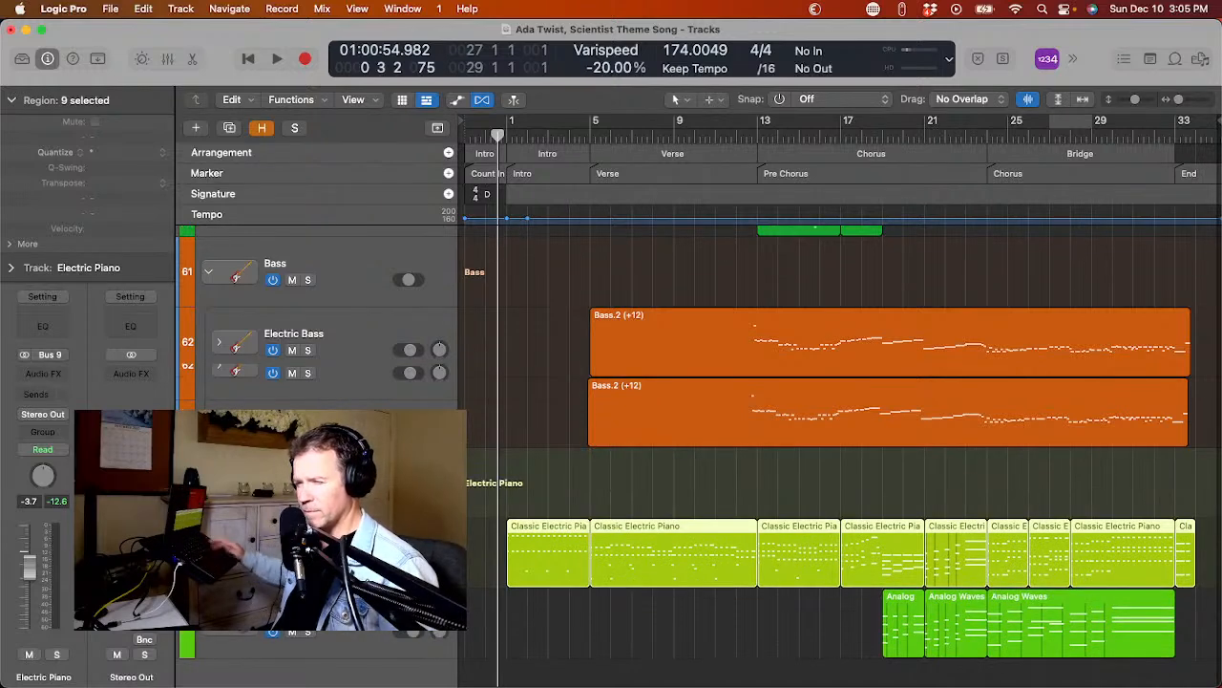
key(shift+super+u)
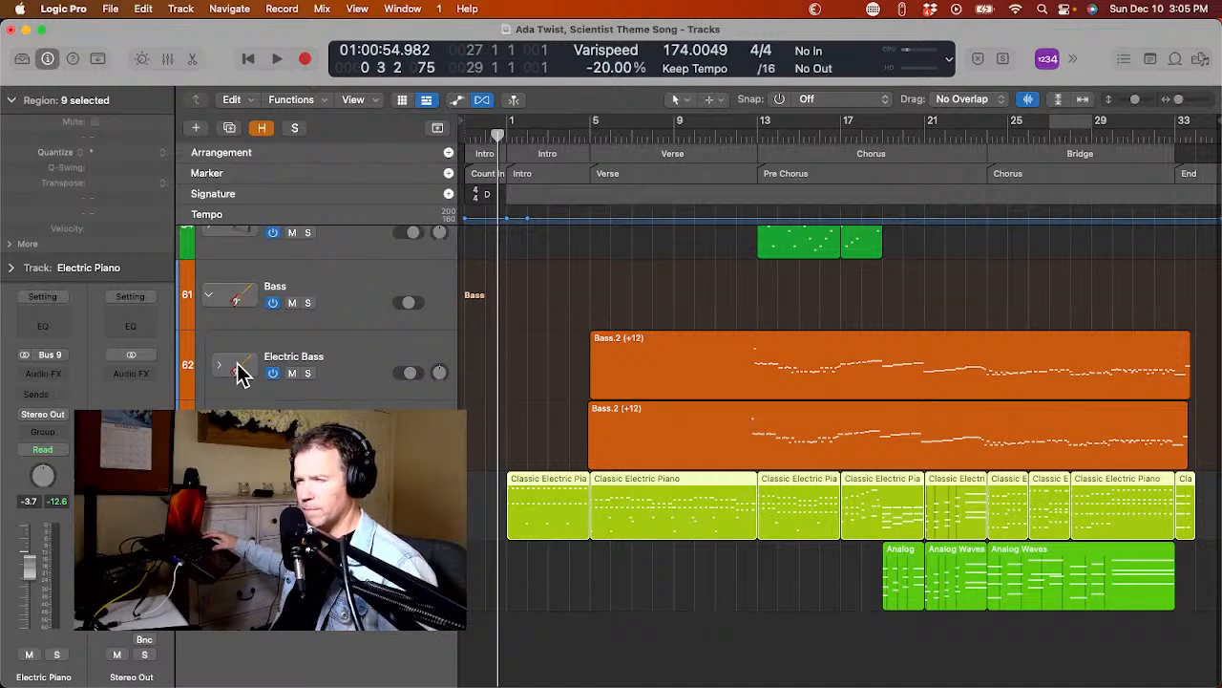
scroll(210, 306, up, 5)
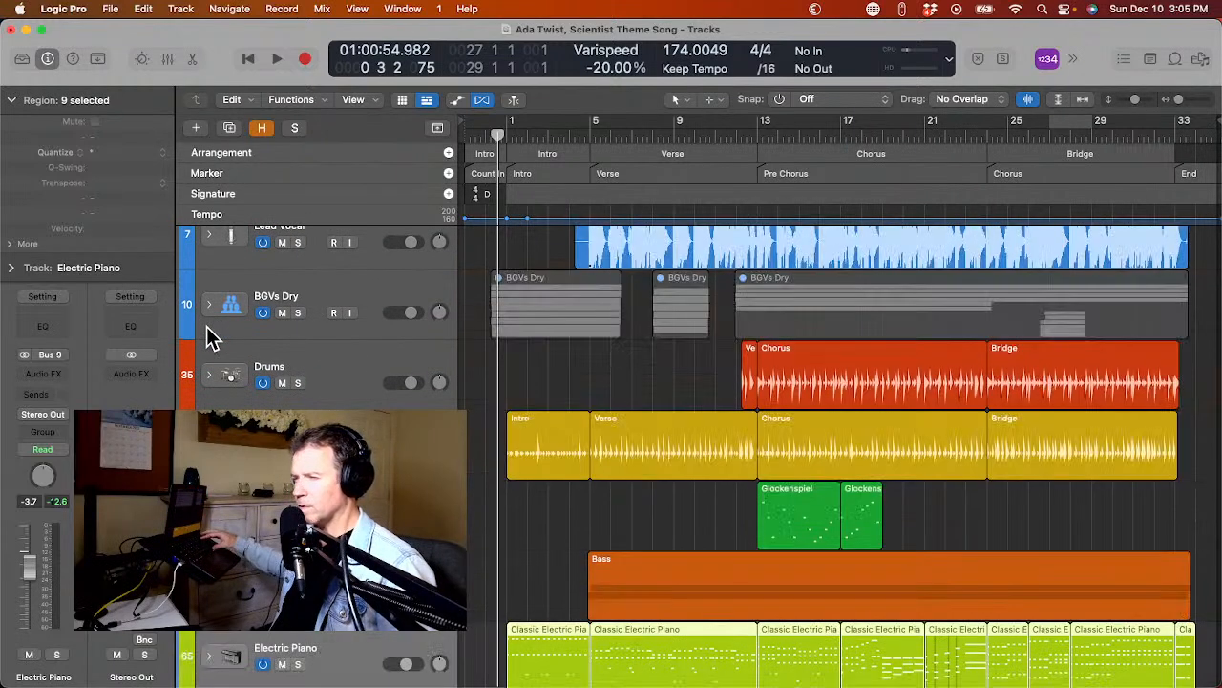
scroll(210, 336, down, 3)
scroll(212, 344, up, 4)
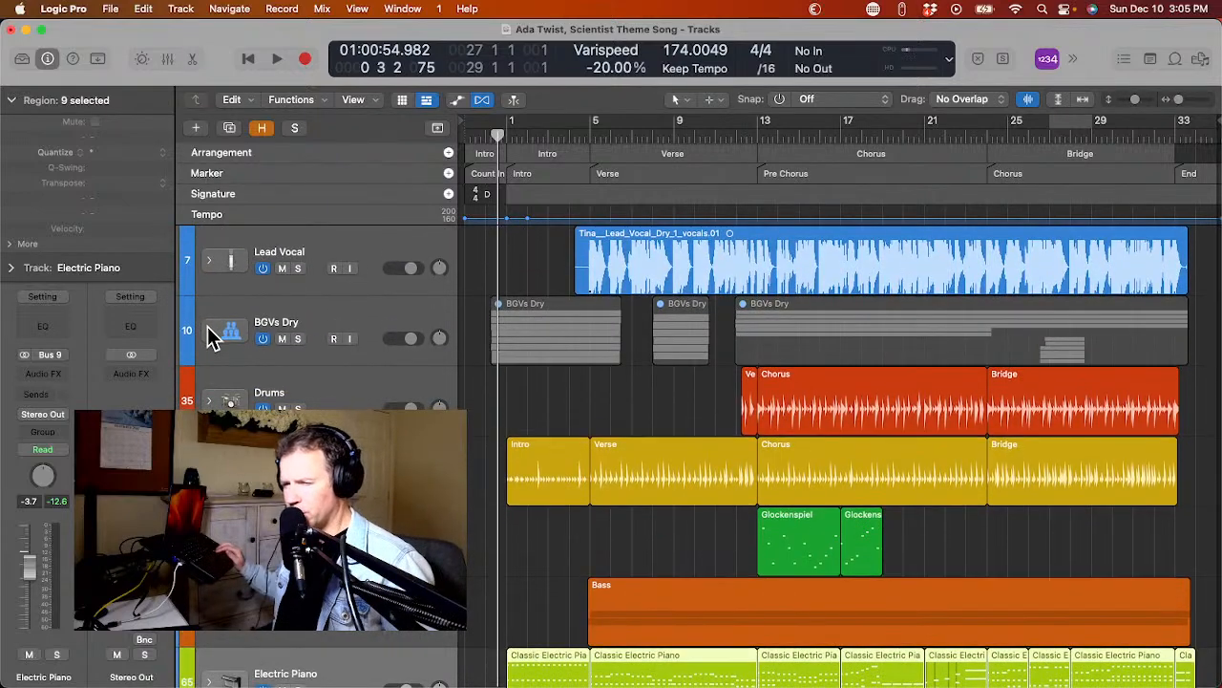
Pull the faders of the Drums and all other instrument tracks fully down, leaving Lead Vocal and BGVs Dry up.
click(328, 256)
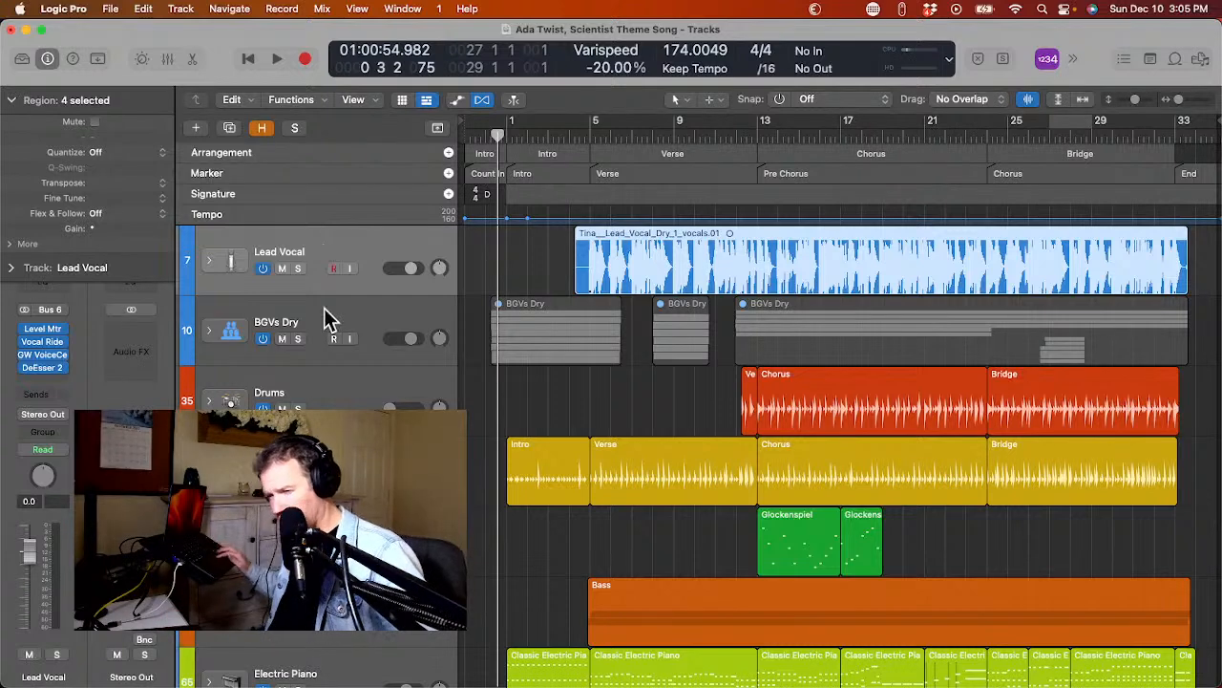
scroll(324, 319, down, 5)
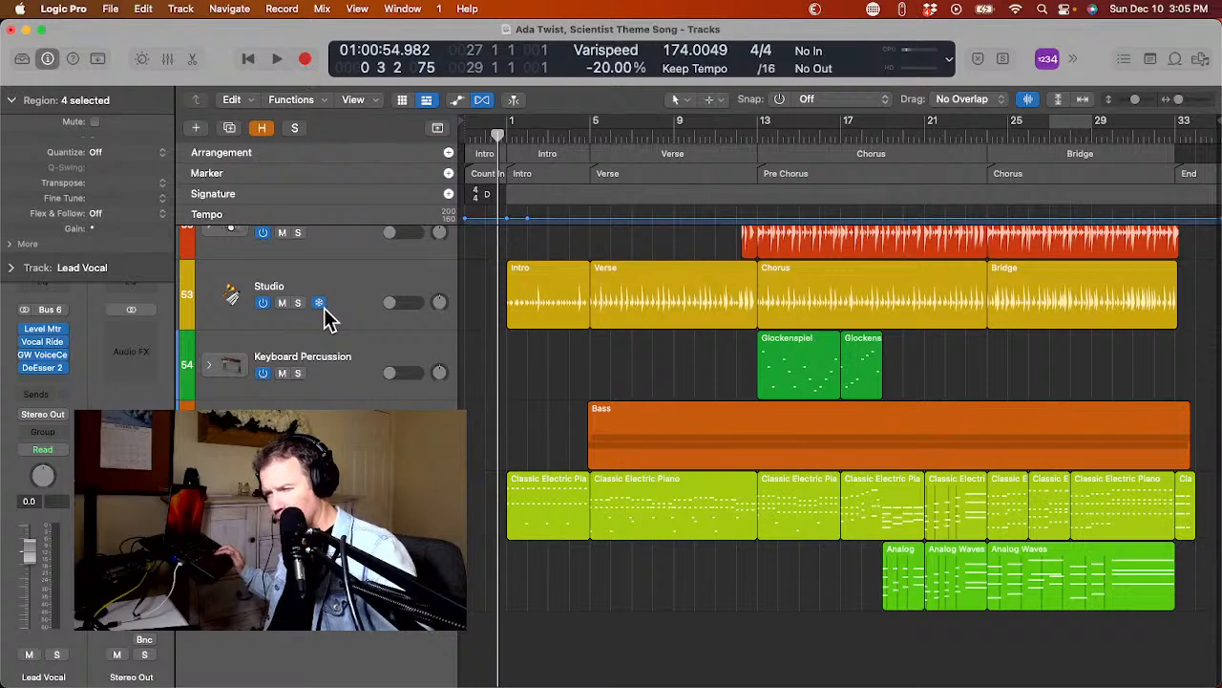
scroll(325, 319, up, 5)
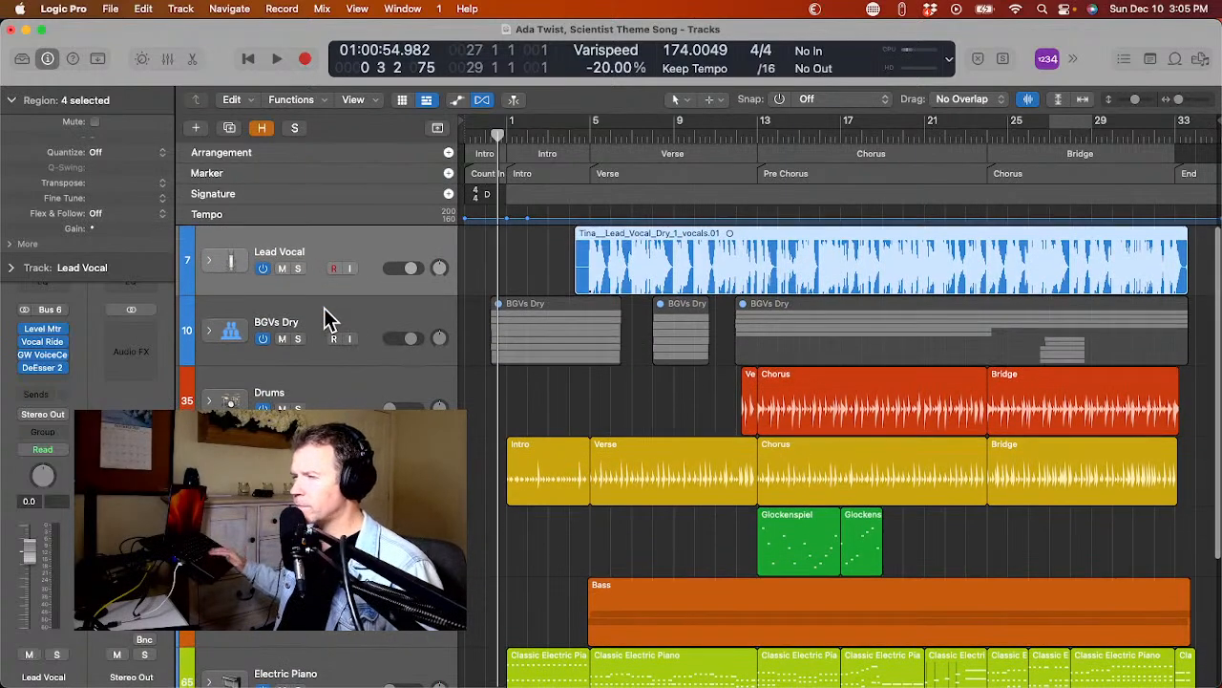
Loop the Intro section and enable Delay and Reverb in the GW VoiceCentric plug-in on BGVs Dry while it plays.
key(space)
key(space)
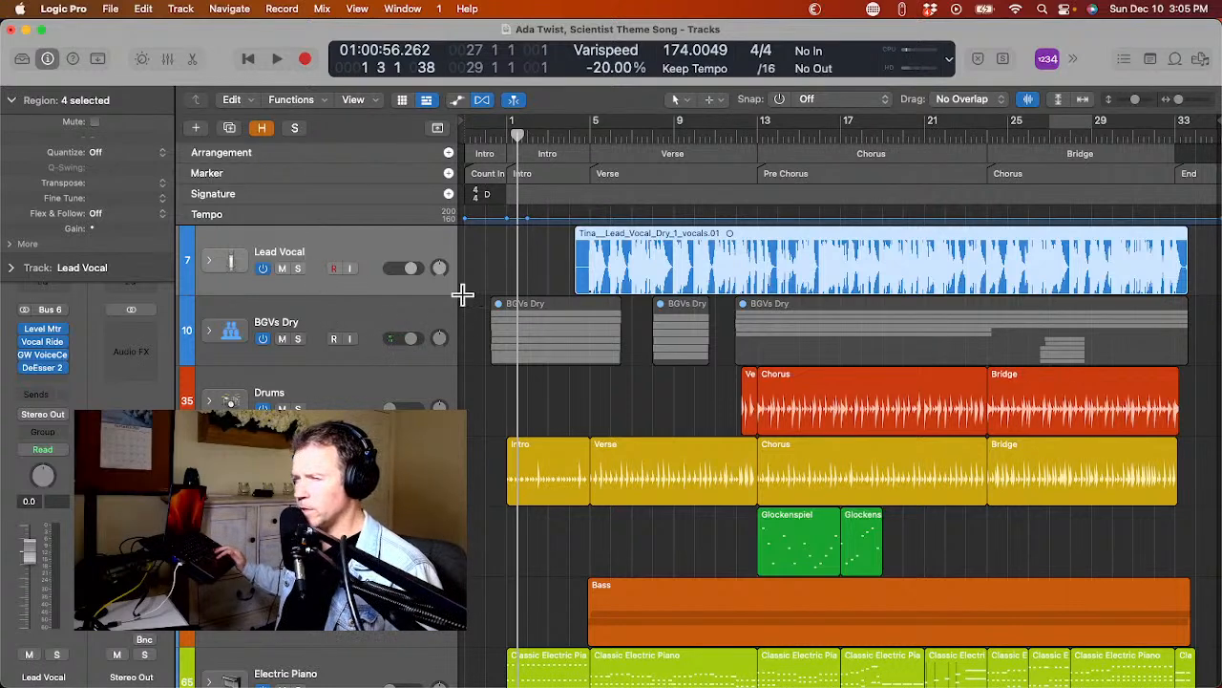
click(530, 175)
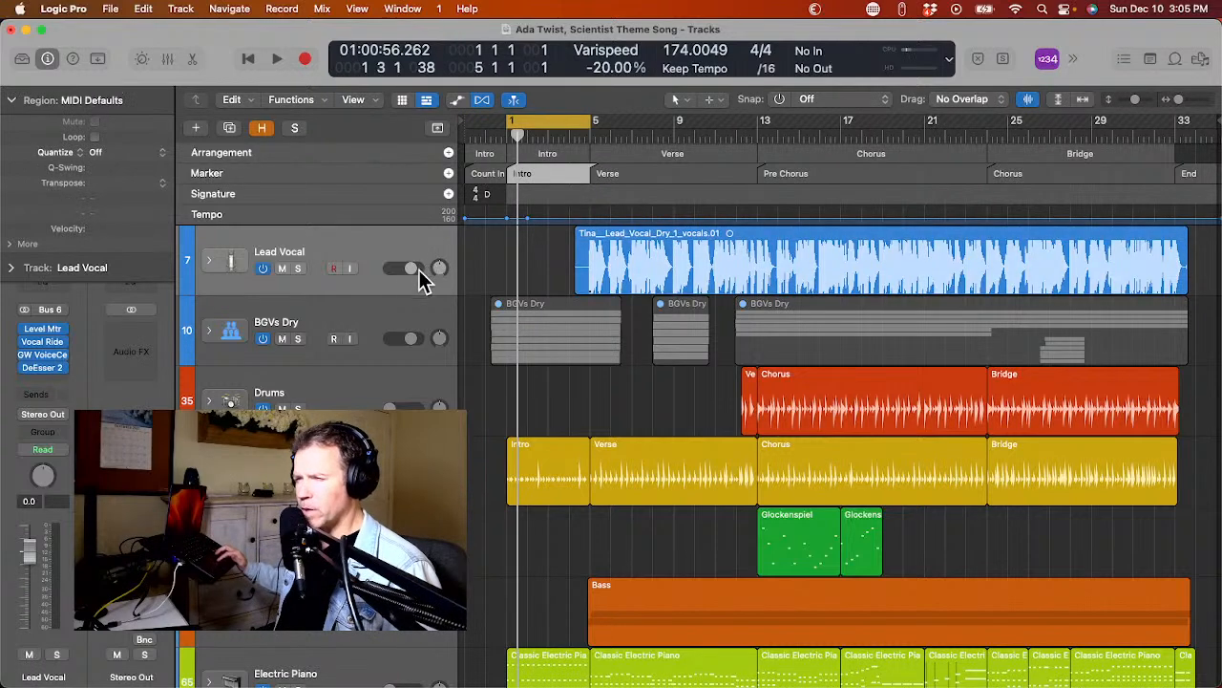
click(391, 317)
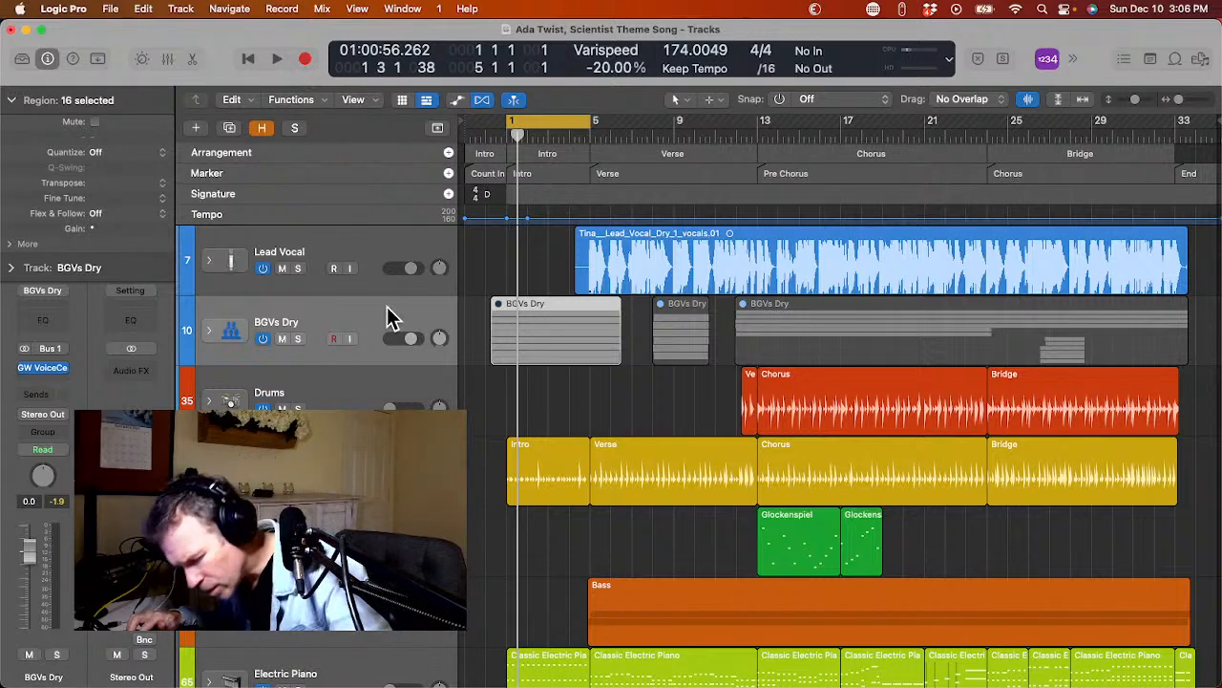
key(v)
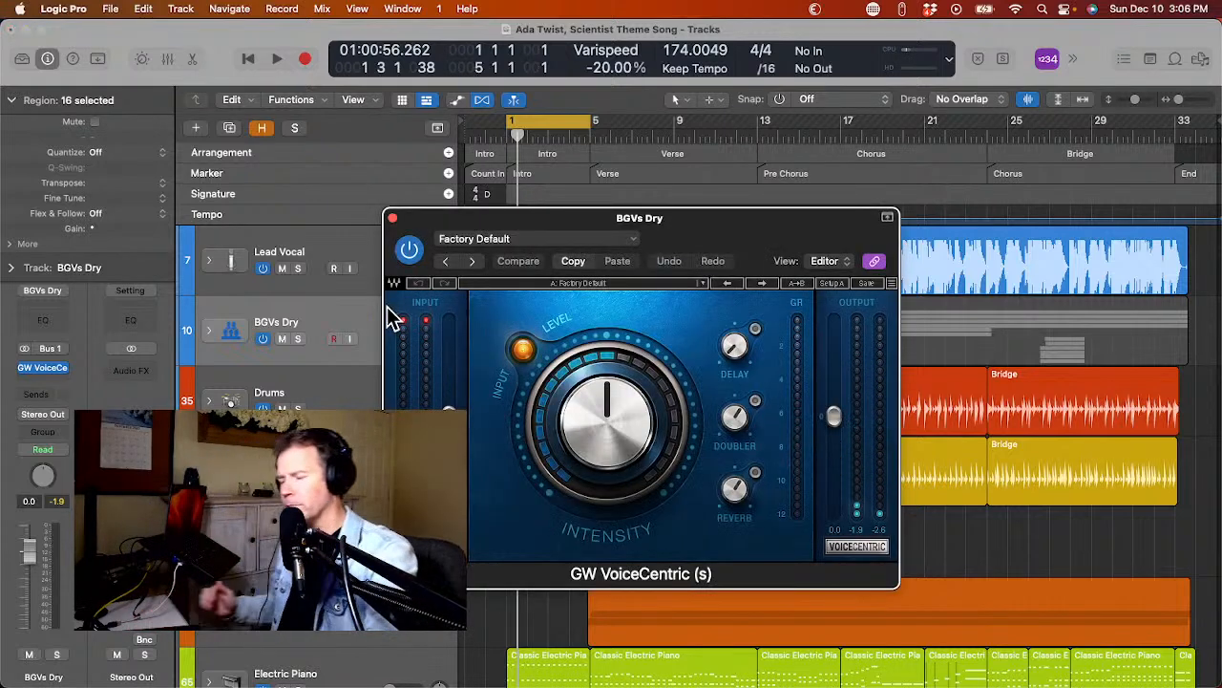
key(space)
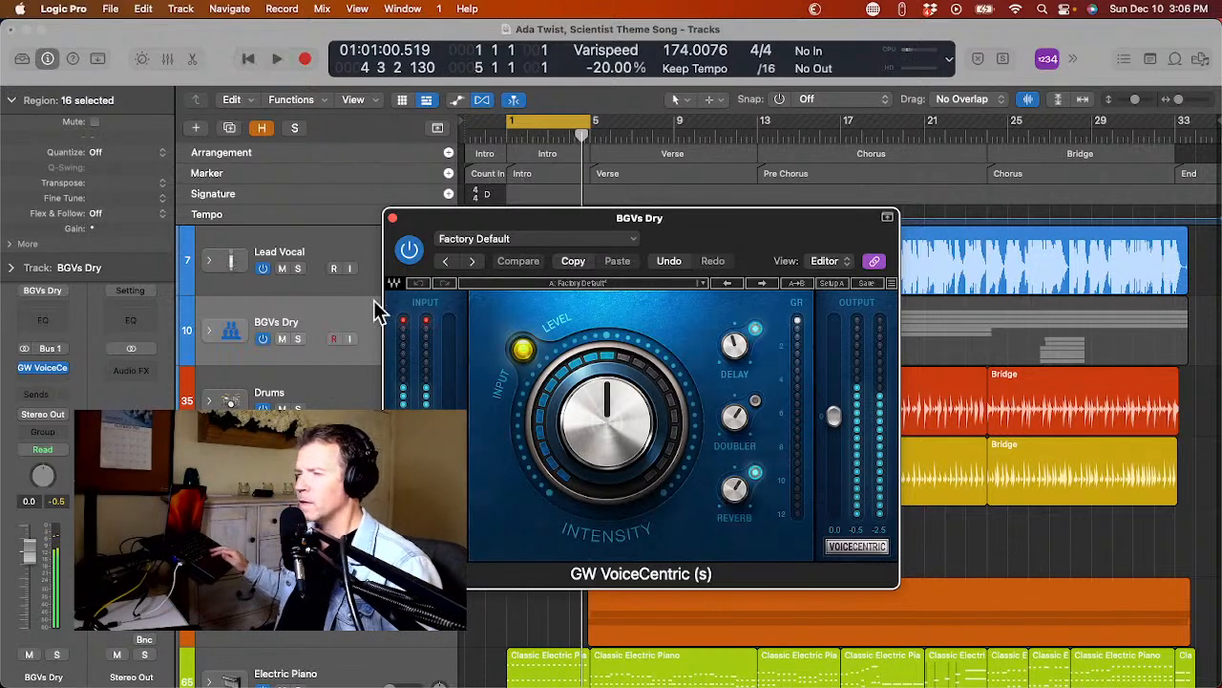
click(391, 218)
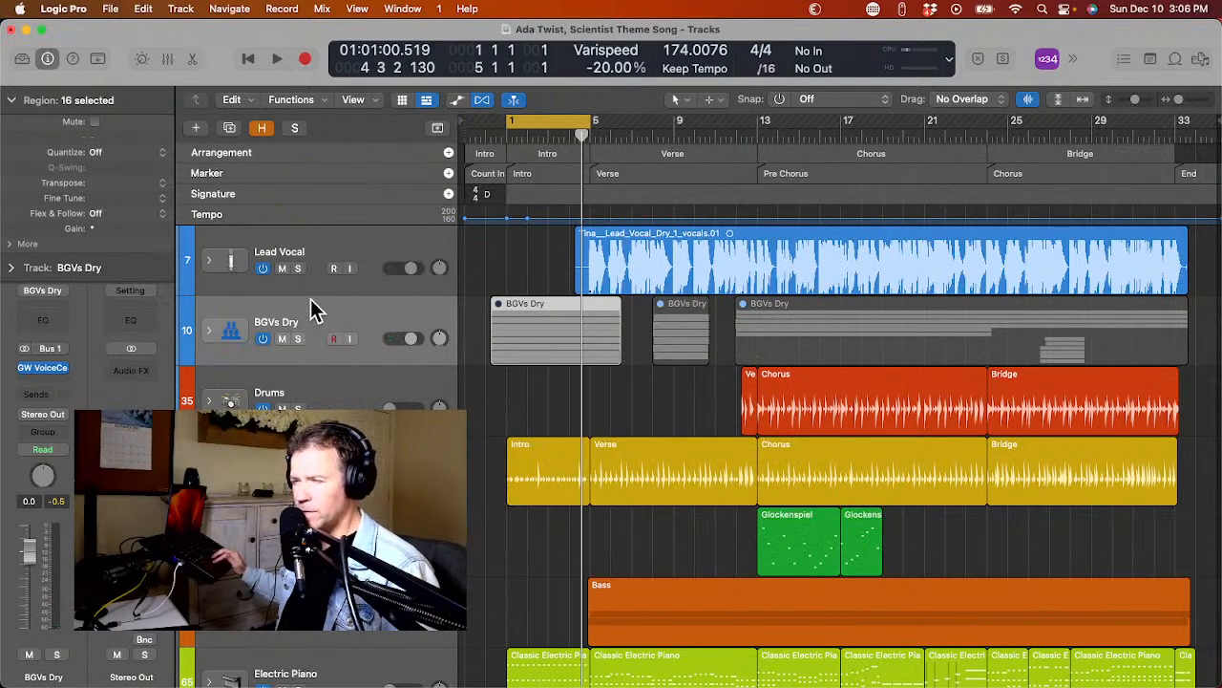
Loop the Verse section and enable Delay, Doubler and Reverb in the Lead Vocal's GW VoiceCentric plug-in during playback.
click(630, 177)
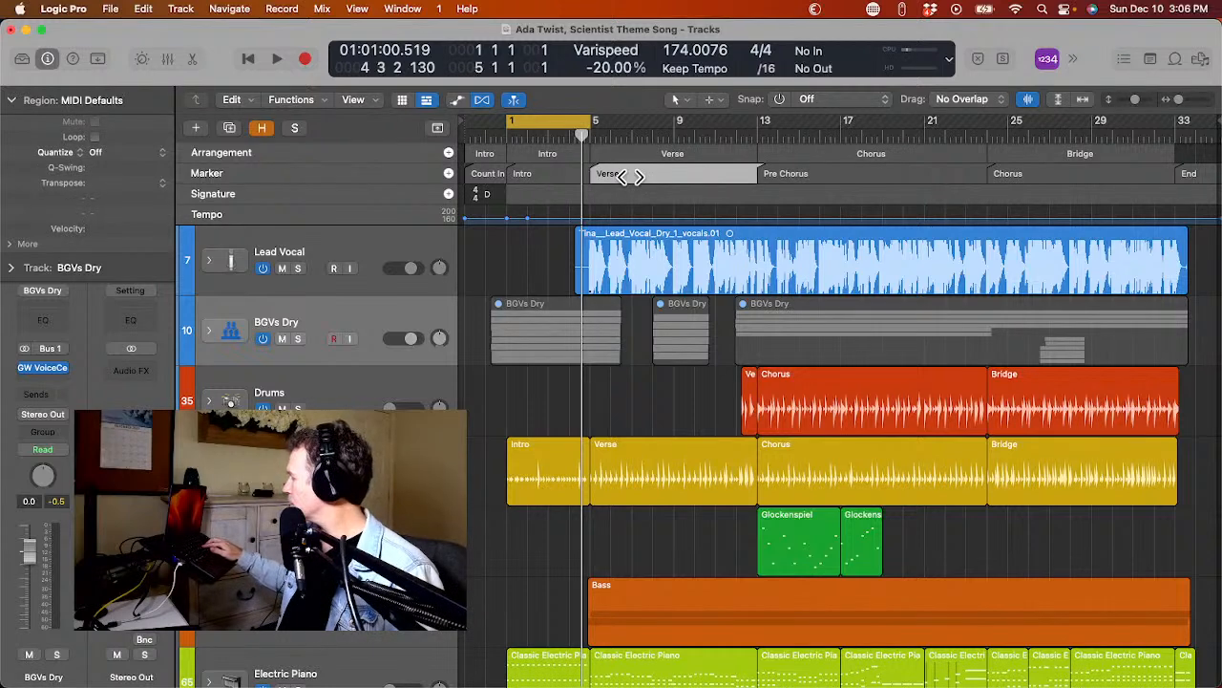
click(631, 177)
key(space)
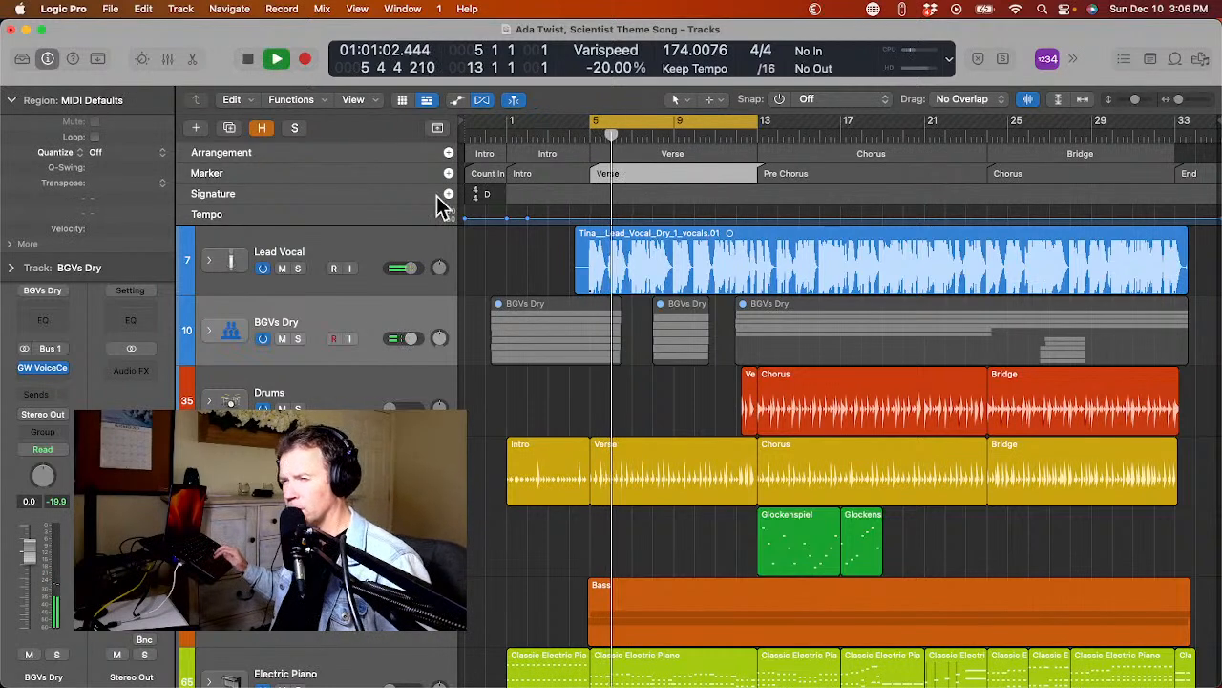
click(356, 252)
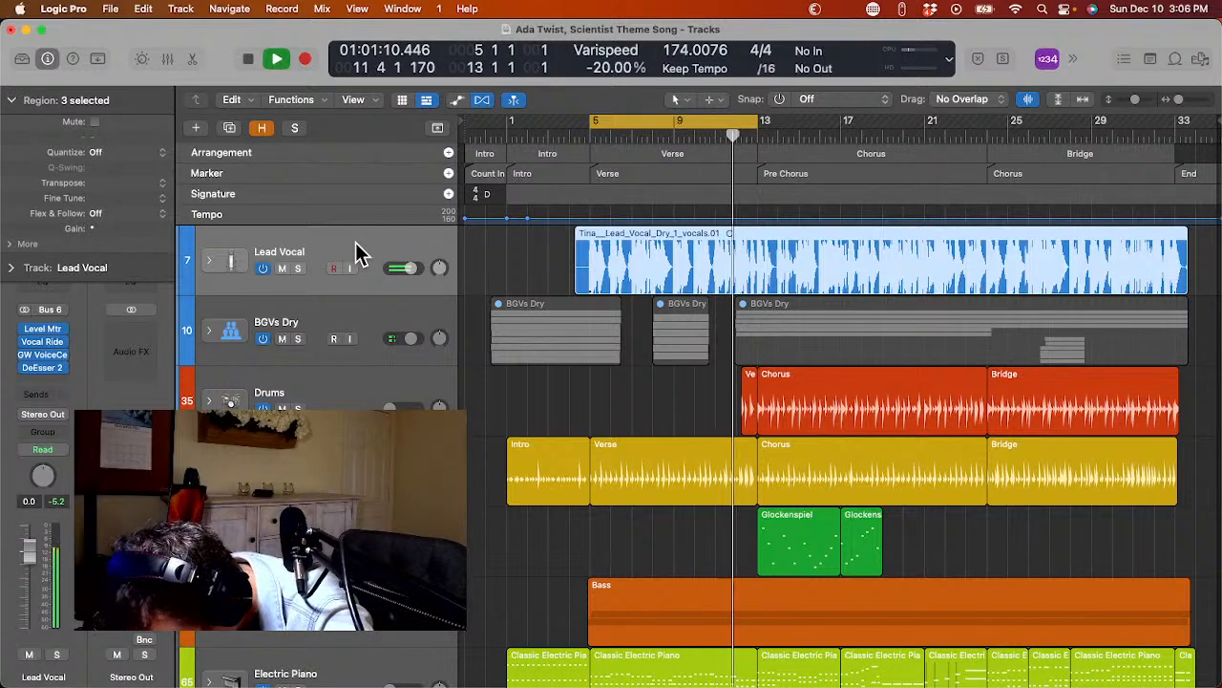
key(v)
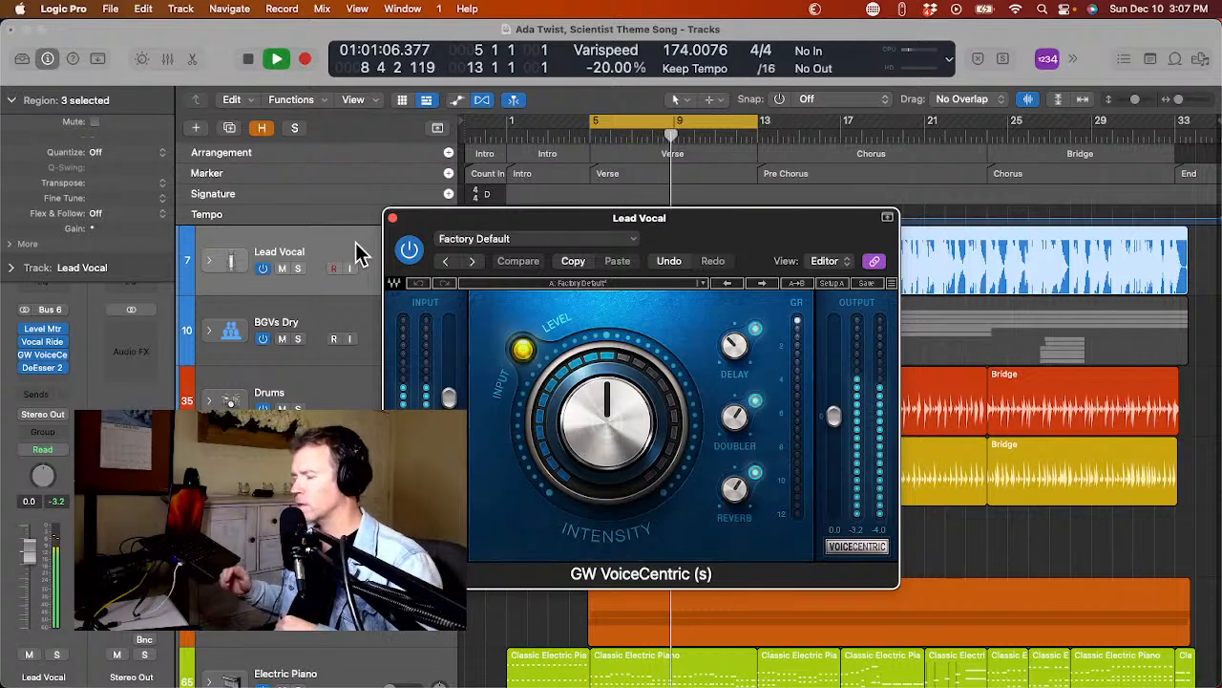
key(super+w)
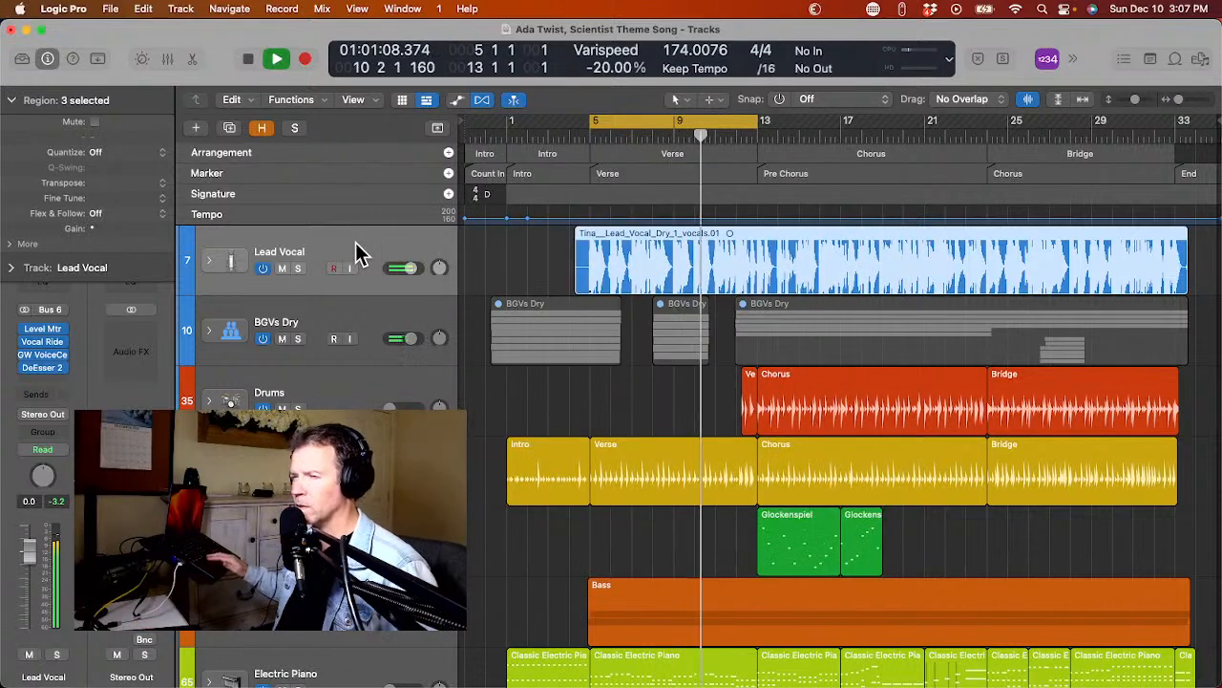
key(space)
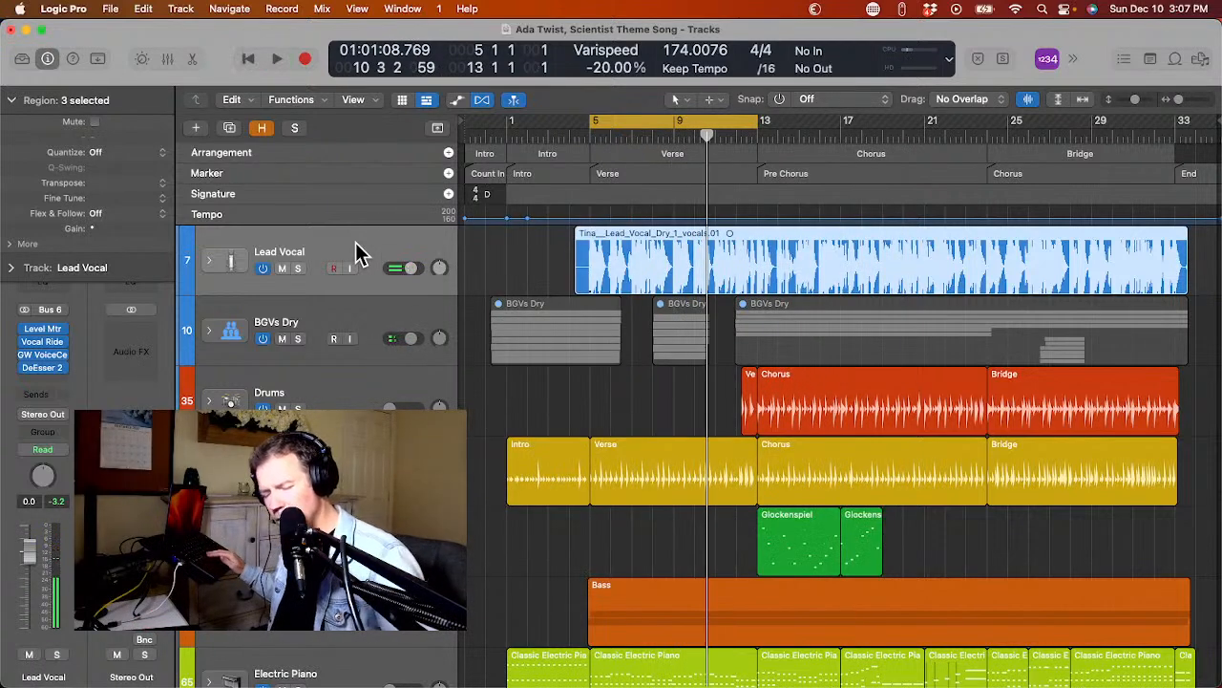
Briefly replay the Verse, set the cycle to the Pre Chorus marker section and play it.
key(space)
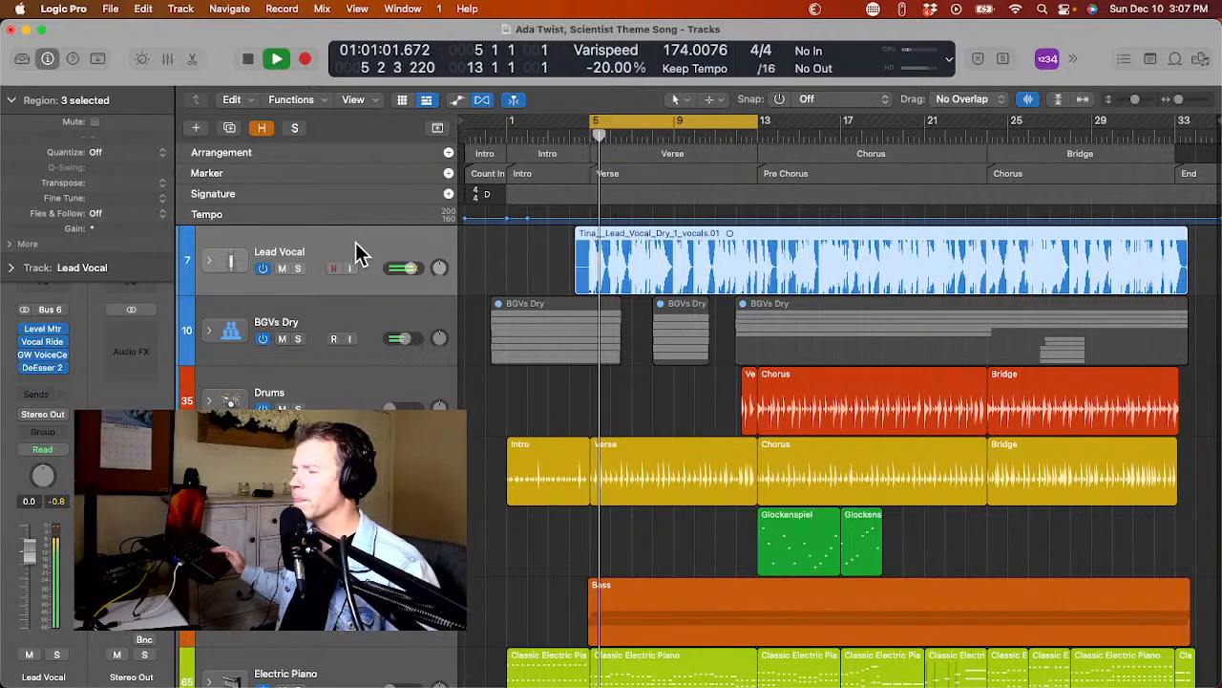
key(space)
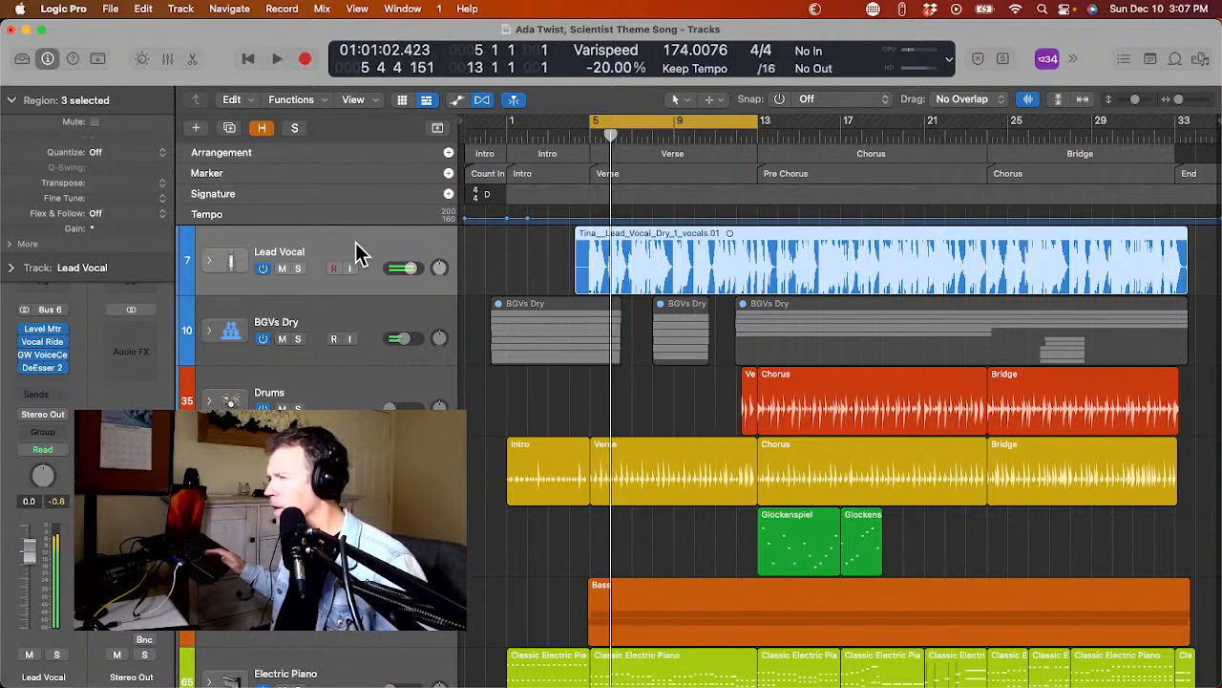
click(810, 175)
key(super+u)
key(space)
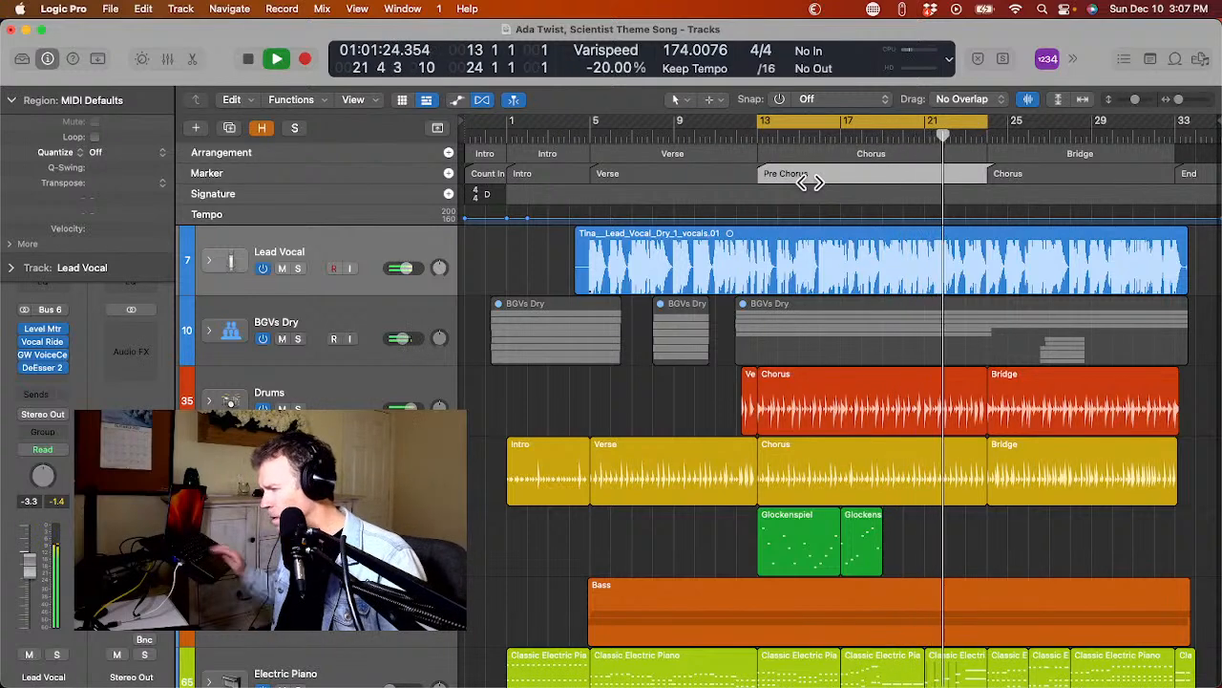
Raise the faders of Drums and the other instrument tracks while the Pre Chorus loops, and stop playback.
key(b)
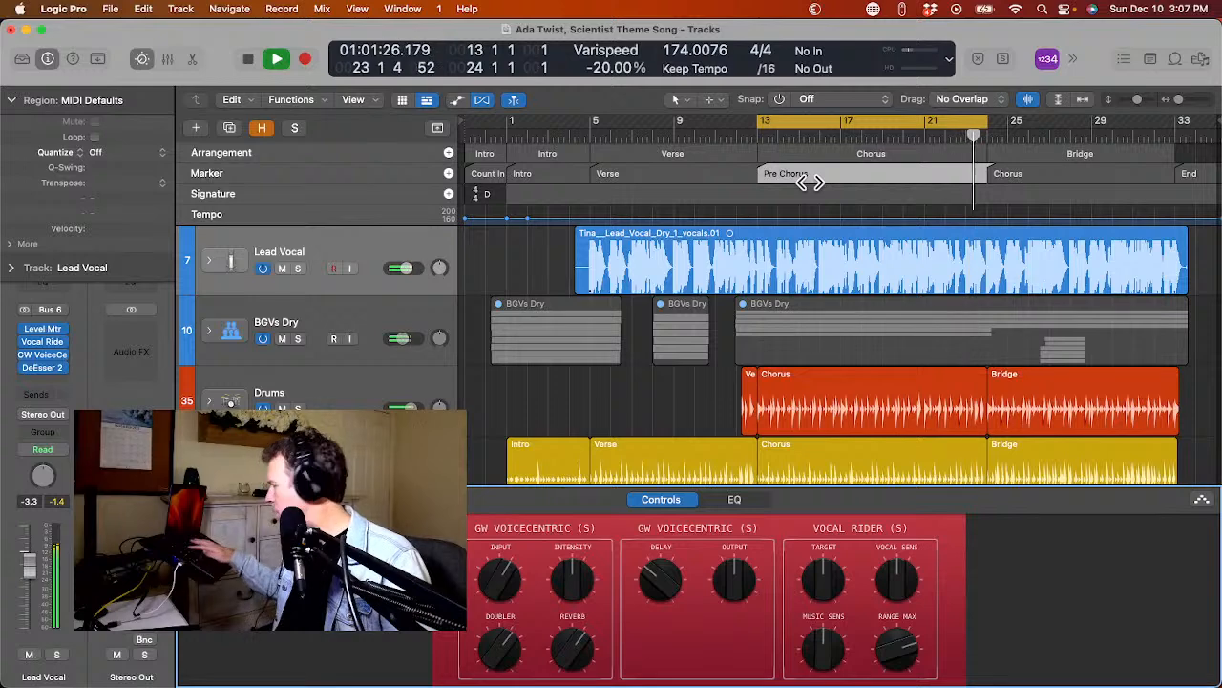
key(p)
key(p)
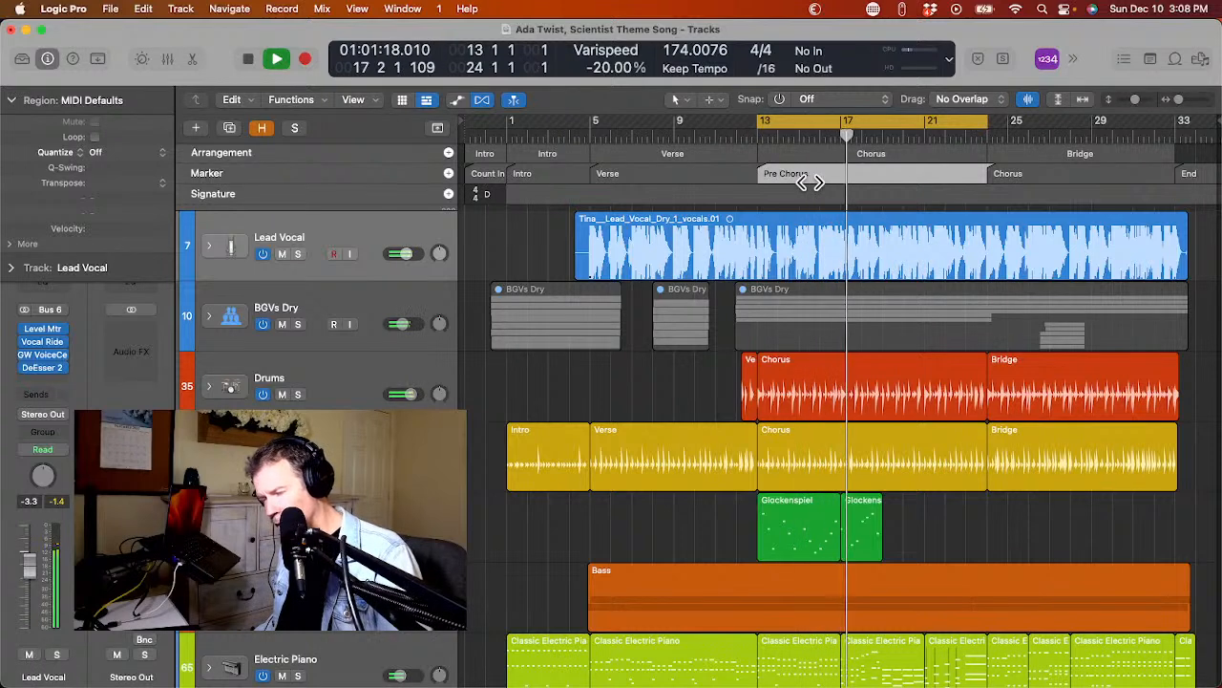
scroll(810, 182, down, 3)
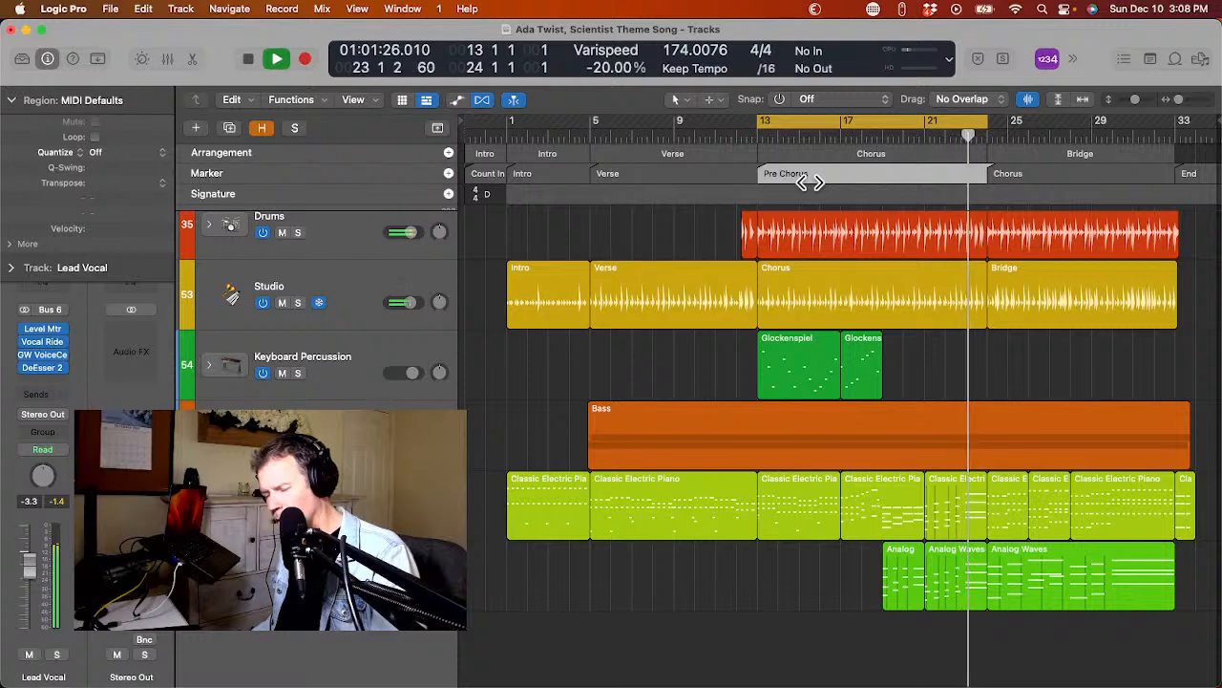
click(810, 182)
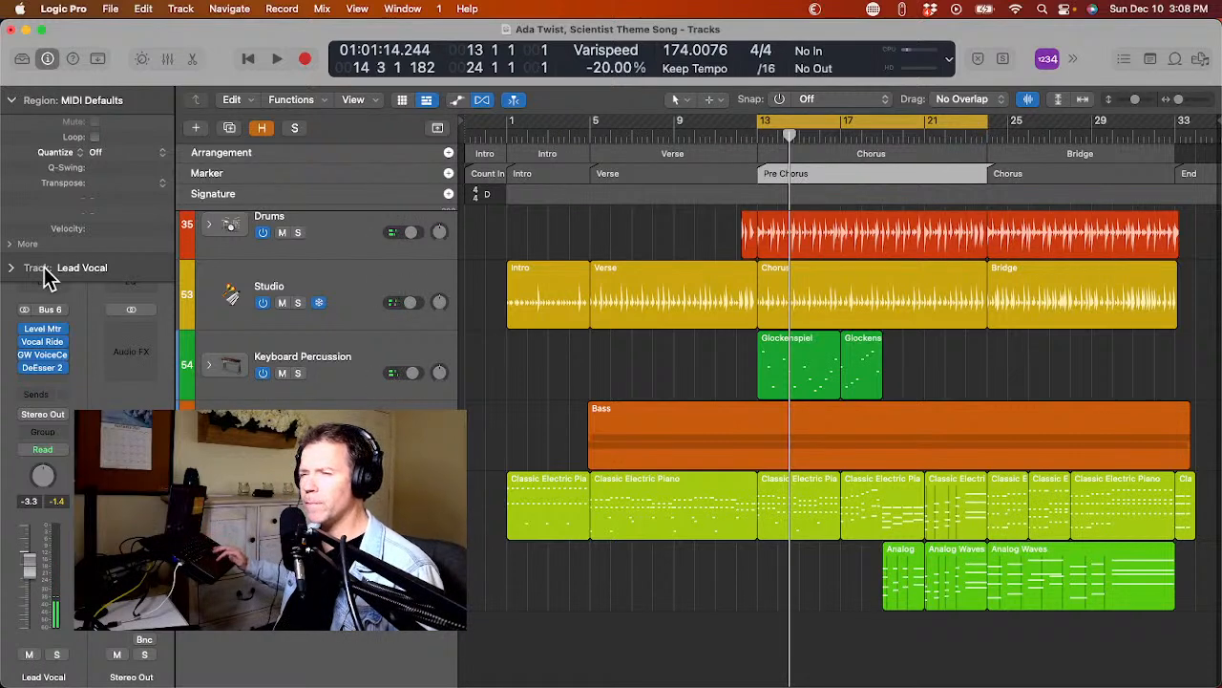
Collapse the Region inspector and load the Basic Mastering channel strip setting on the Stereo Out.
click(12, 101)
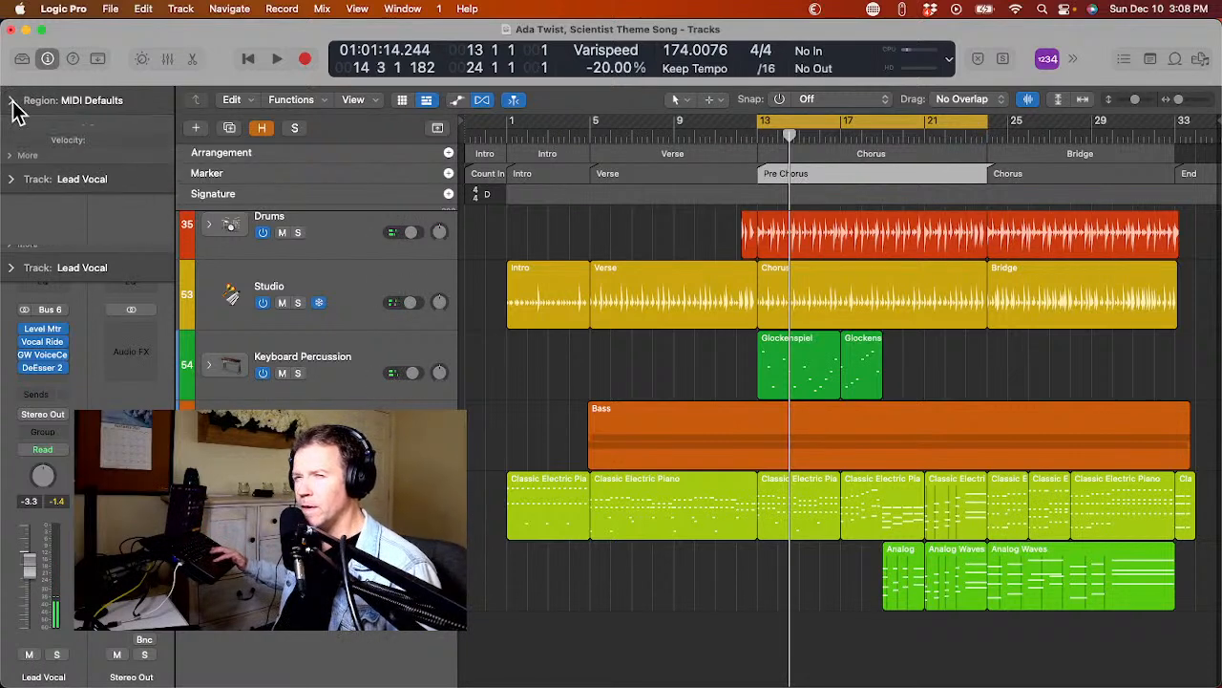
click(124, 252)
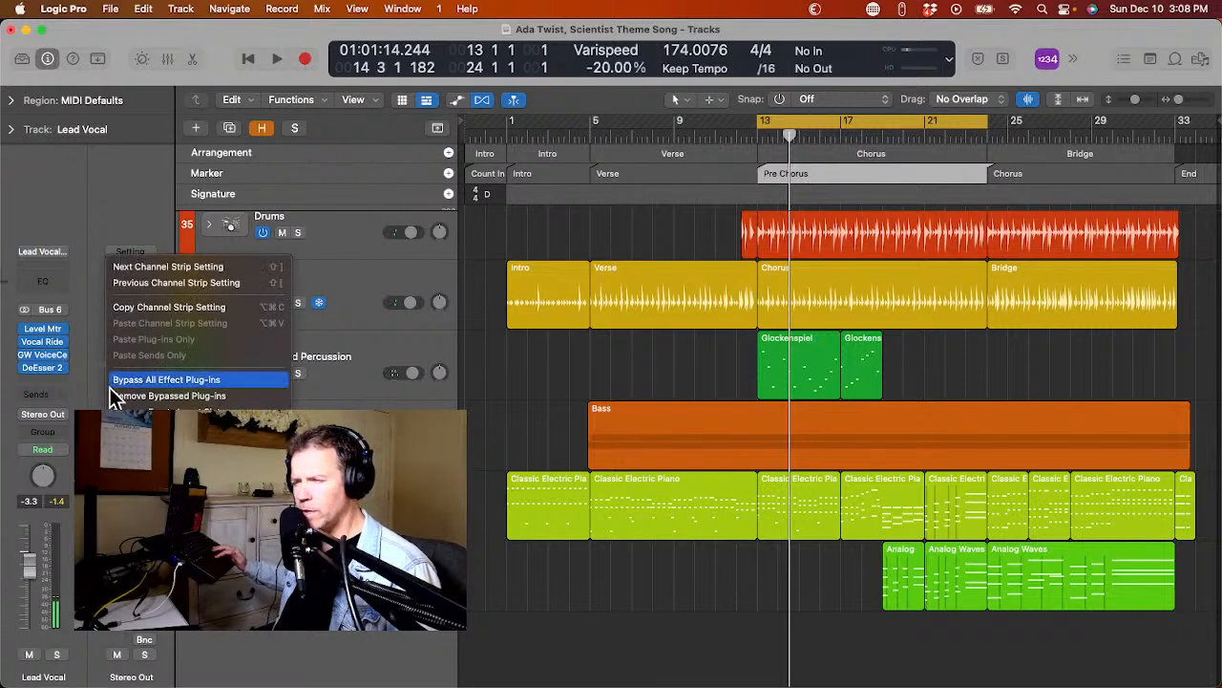
mouse_move(191, 547)
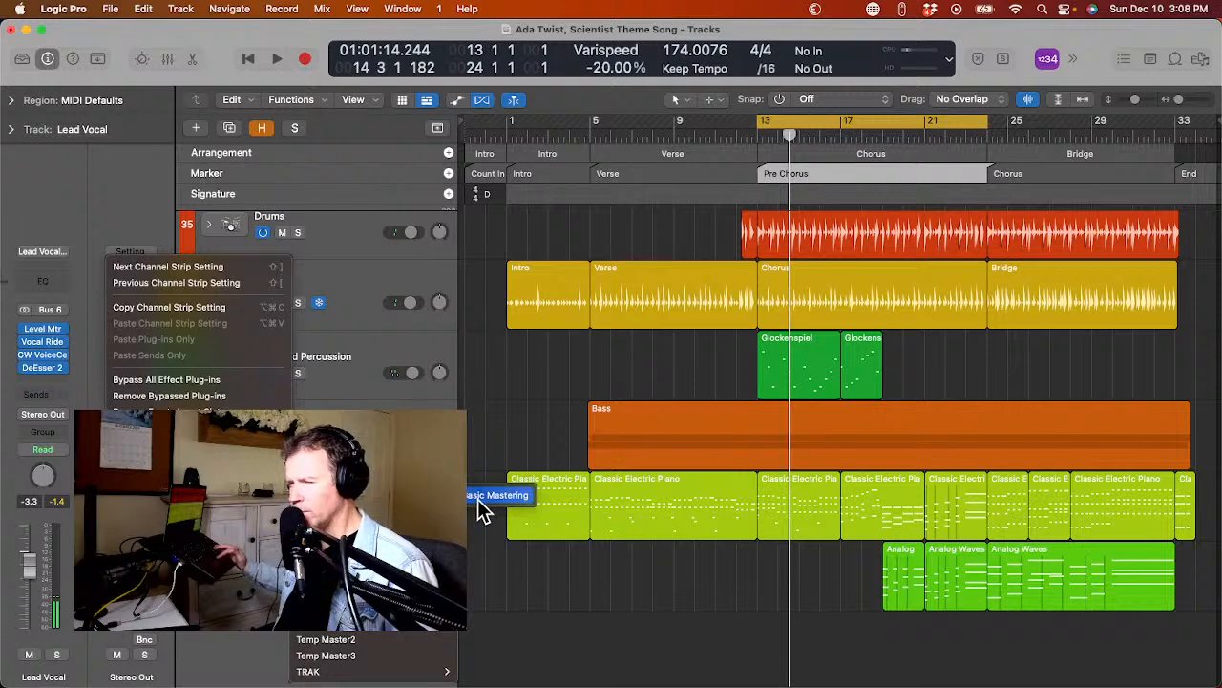
click(477, 499)
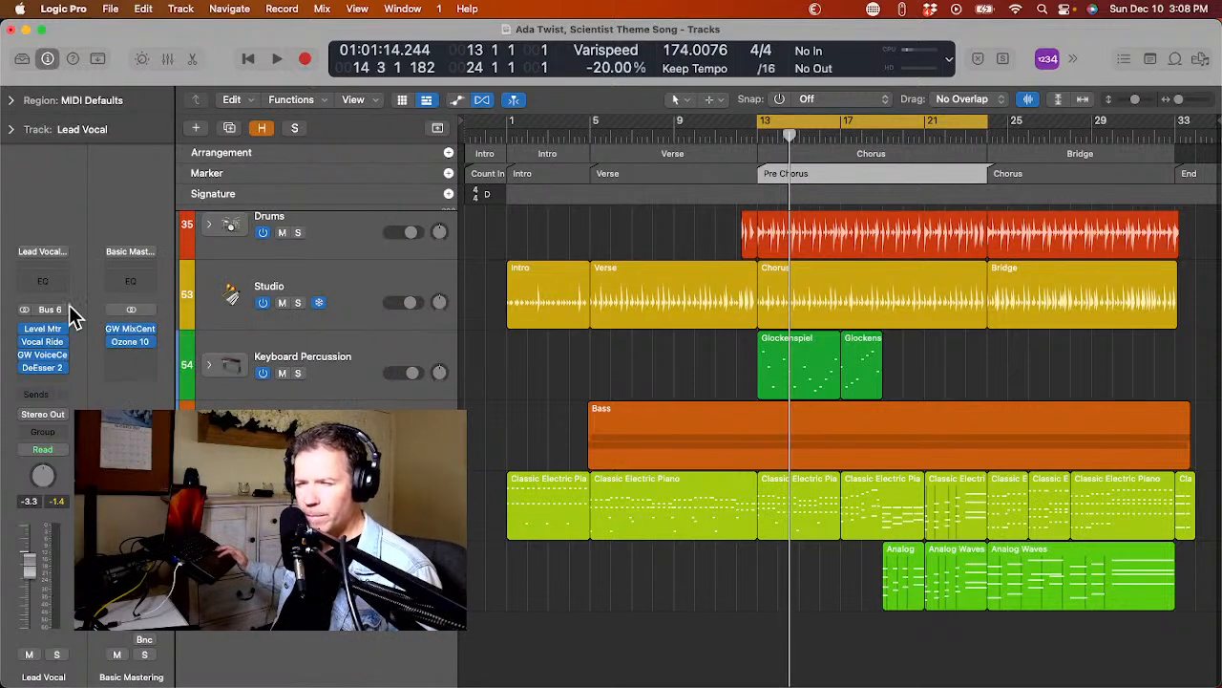
Raise the Intensity of GW MixCentric on the master channel to about halfway during playback, and close the plug-in.
click(133, 330)
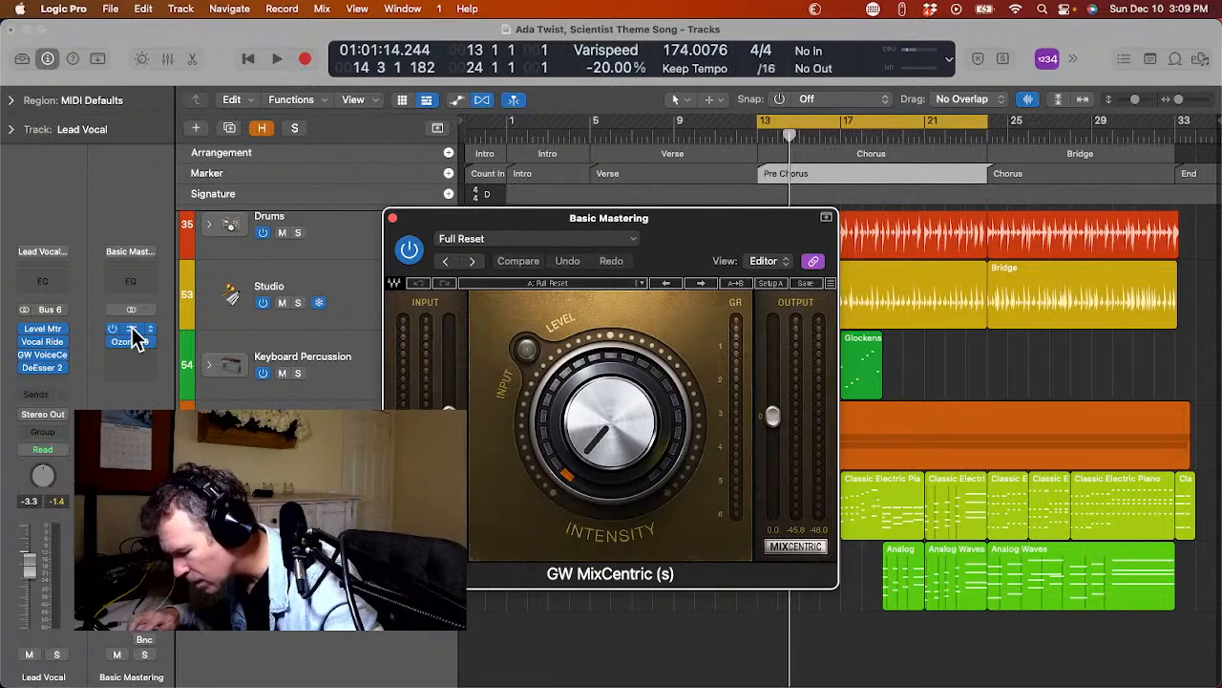
click(135, 336)
click(134, 336)
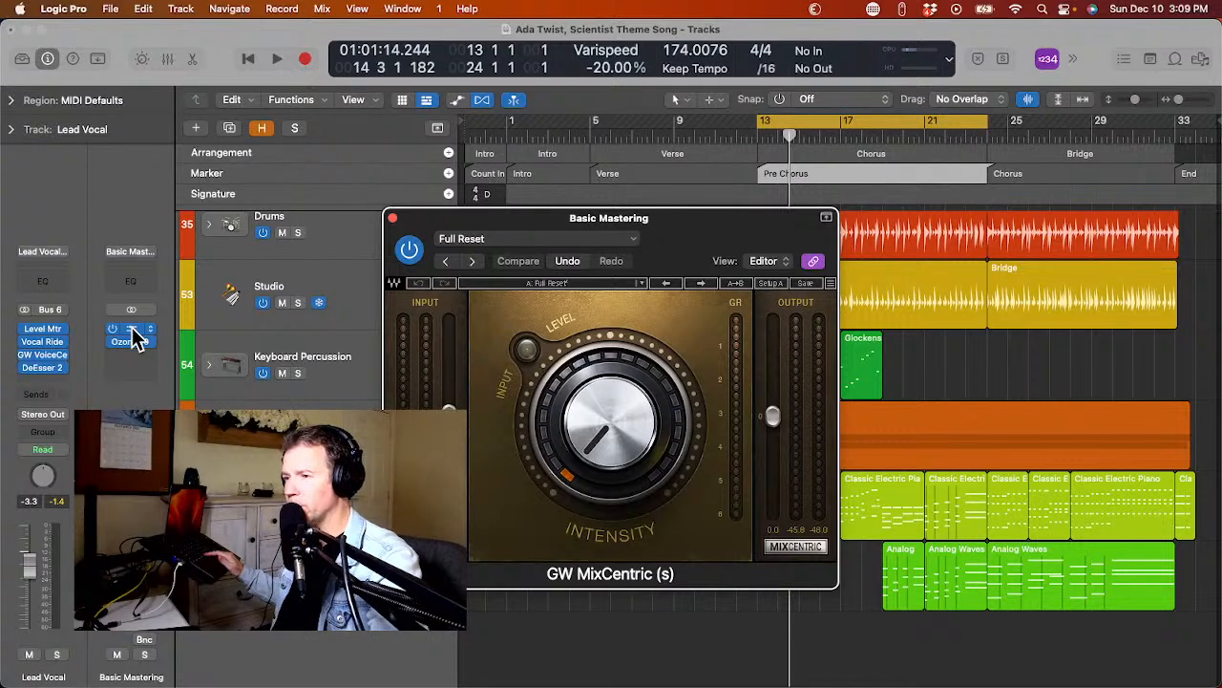
key(space)
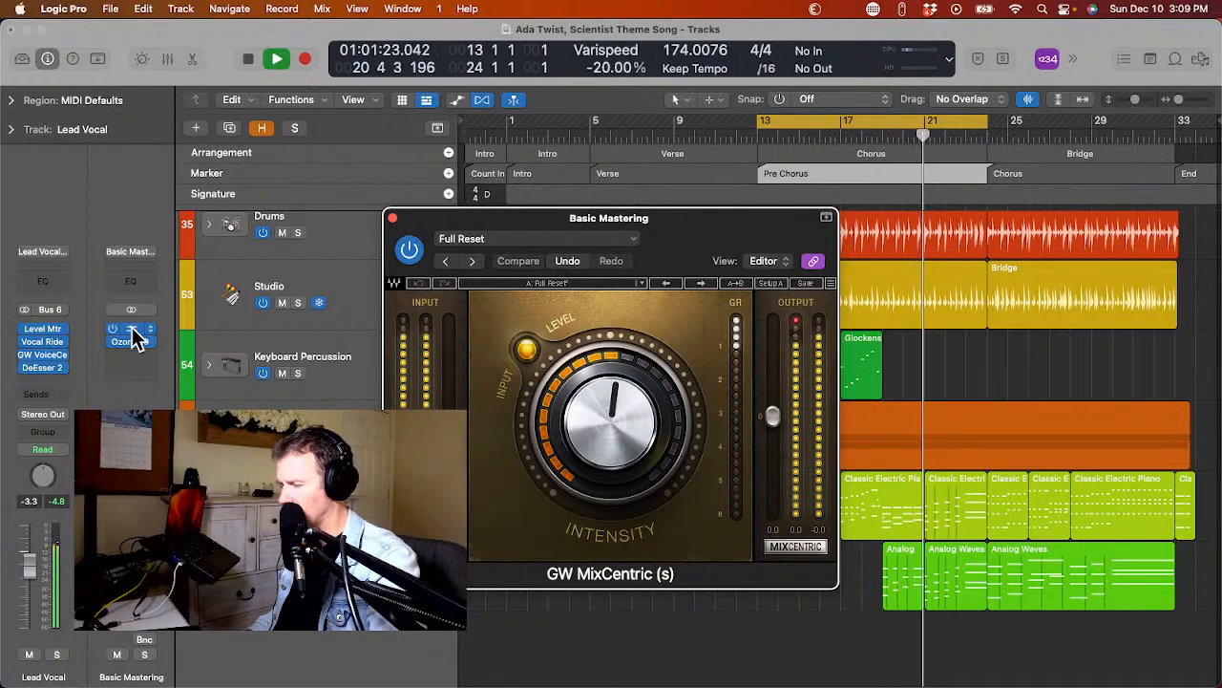
click(132, 328)
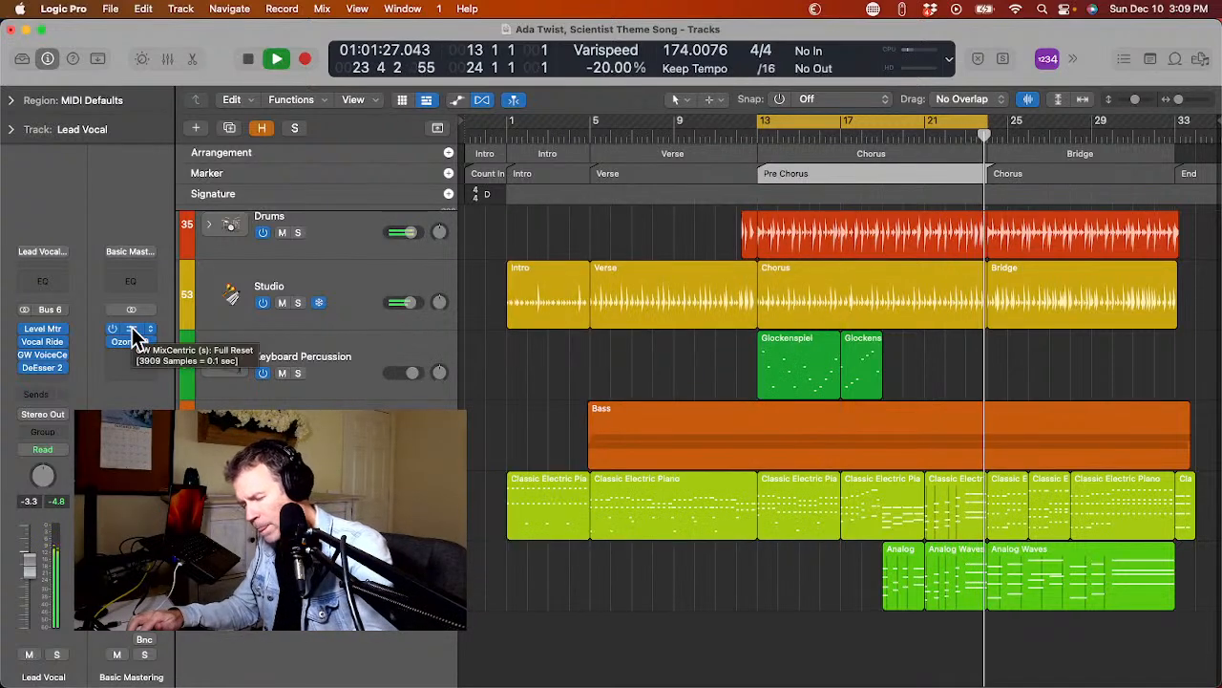
Open Ozone 10 on the master channel, run its Assistant on the looping section and stop playback.
click(134, 339)
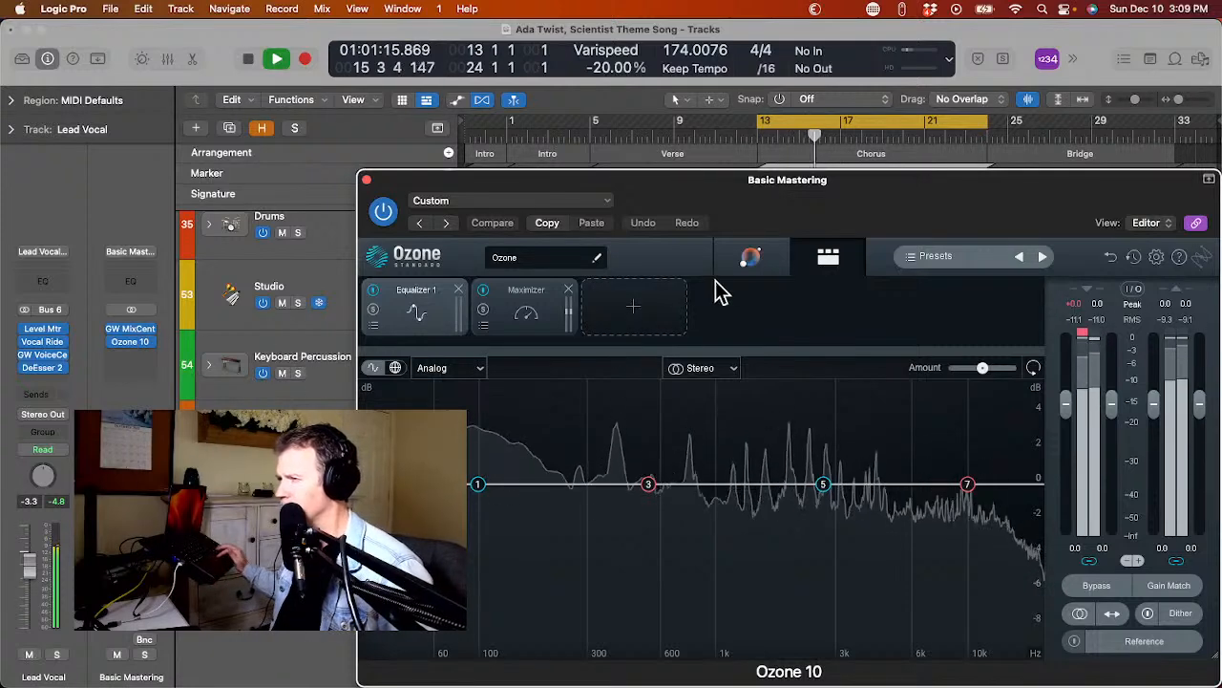
click(754, 262)
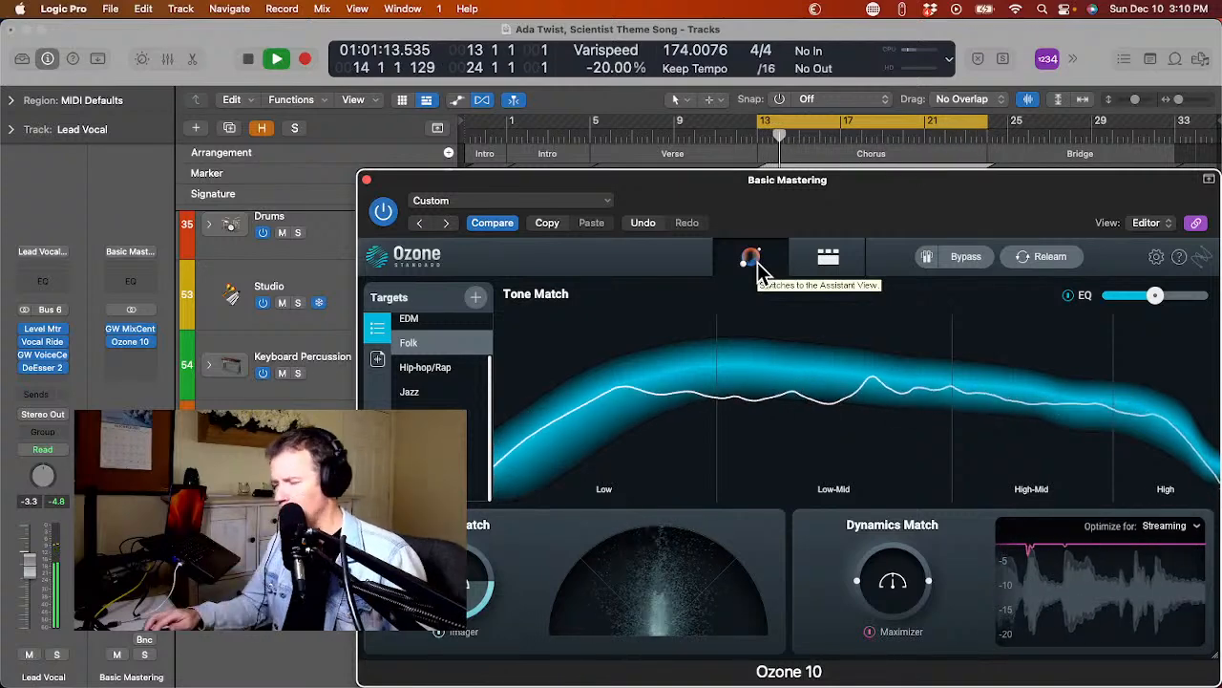
key(space)
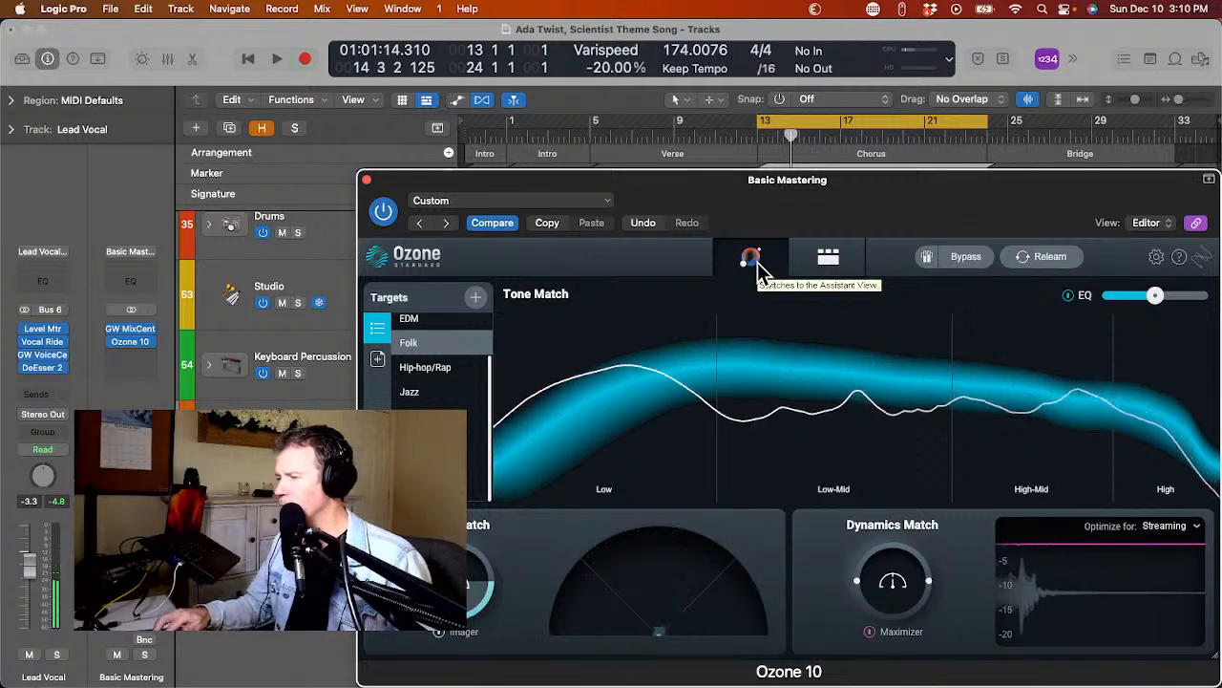
Lower the Lead Vocal fader to -7.4 dB while the section plays with the mastering chain.
key(Up)
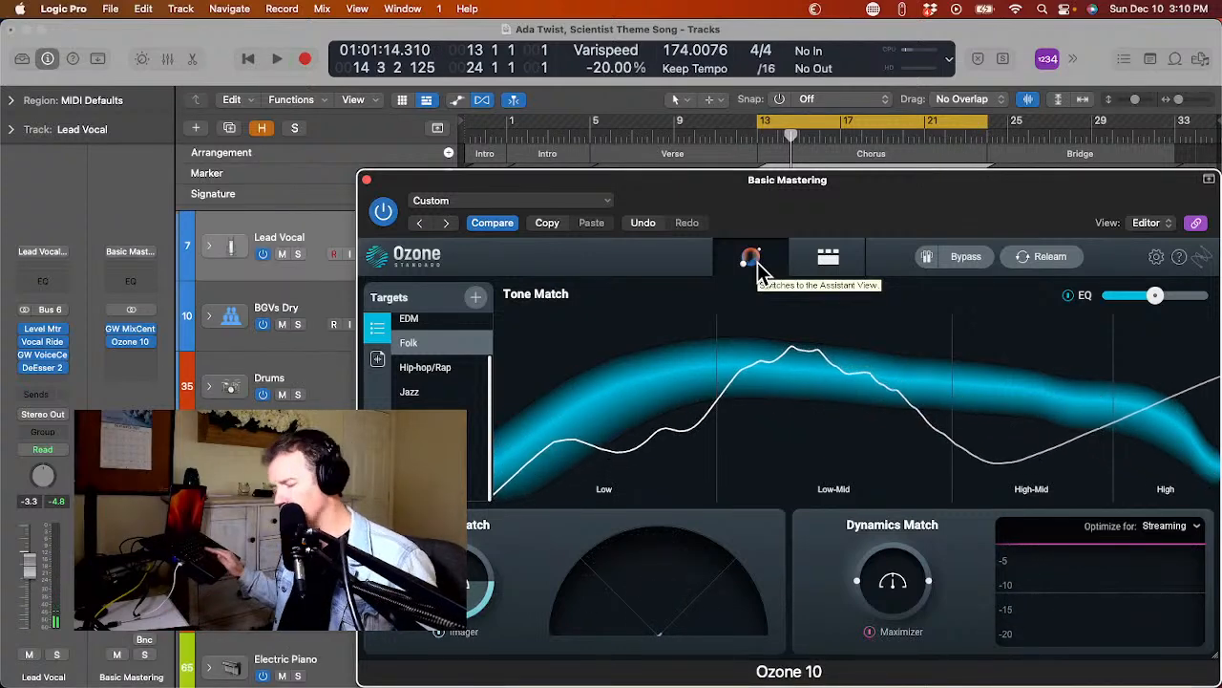
key(space)
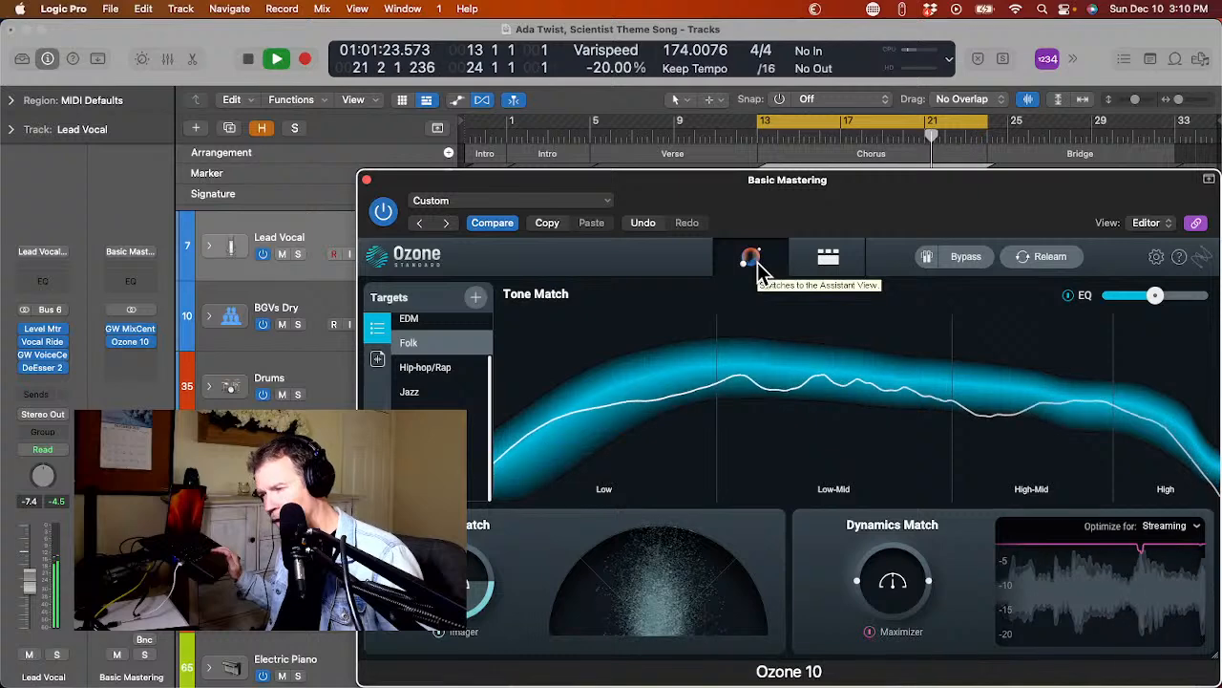
key(space)
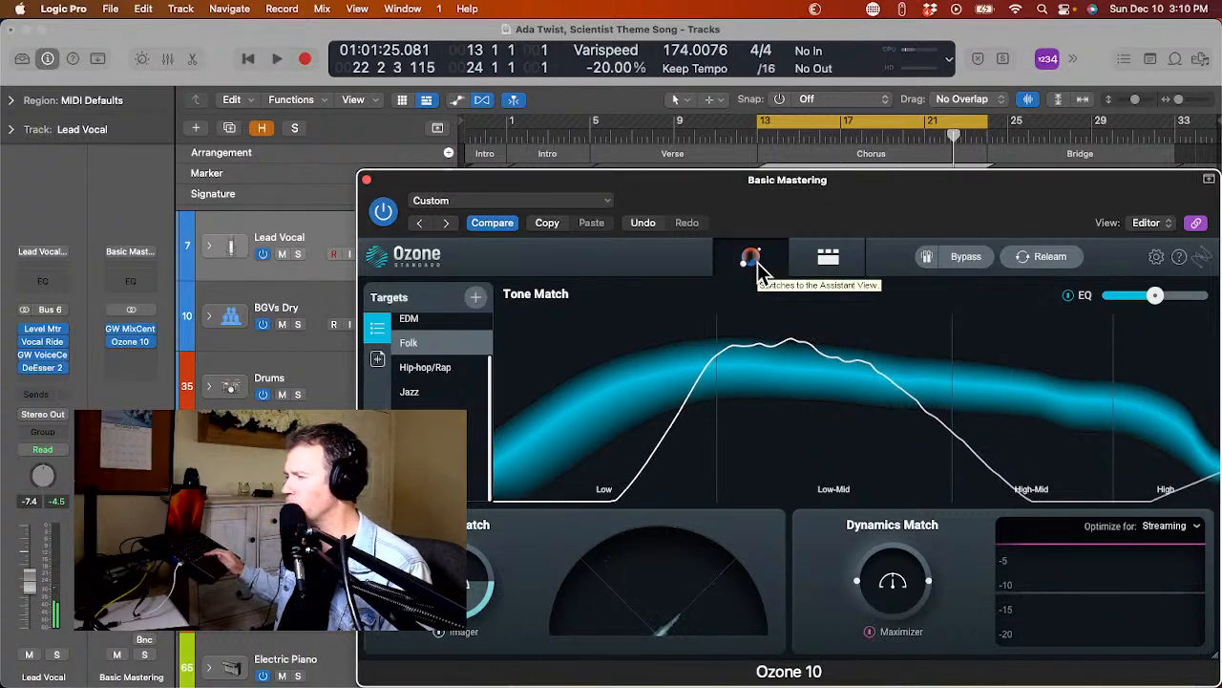
Relearn the Ozone 10 Assistant master during playback, inspect the Maximizer module and close the plug-in.
key(space)
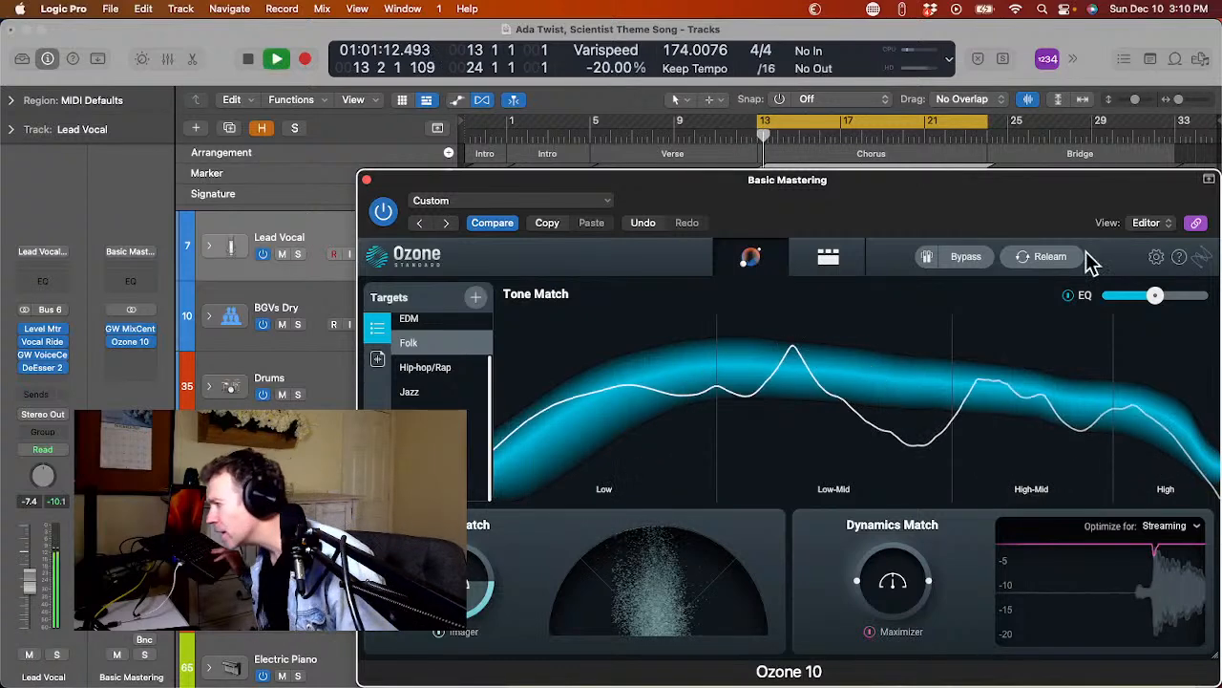
click(1050, 256)
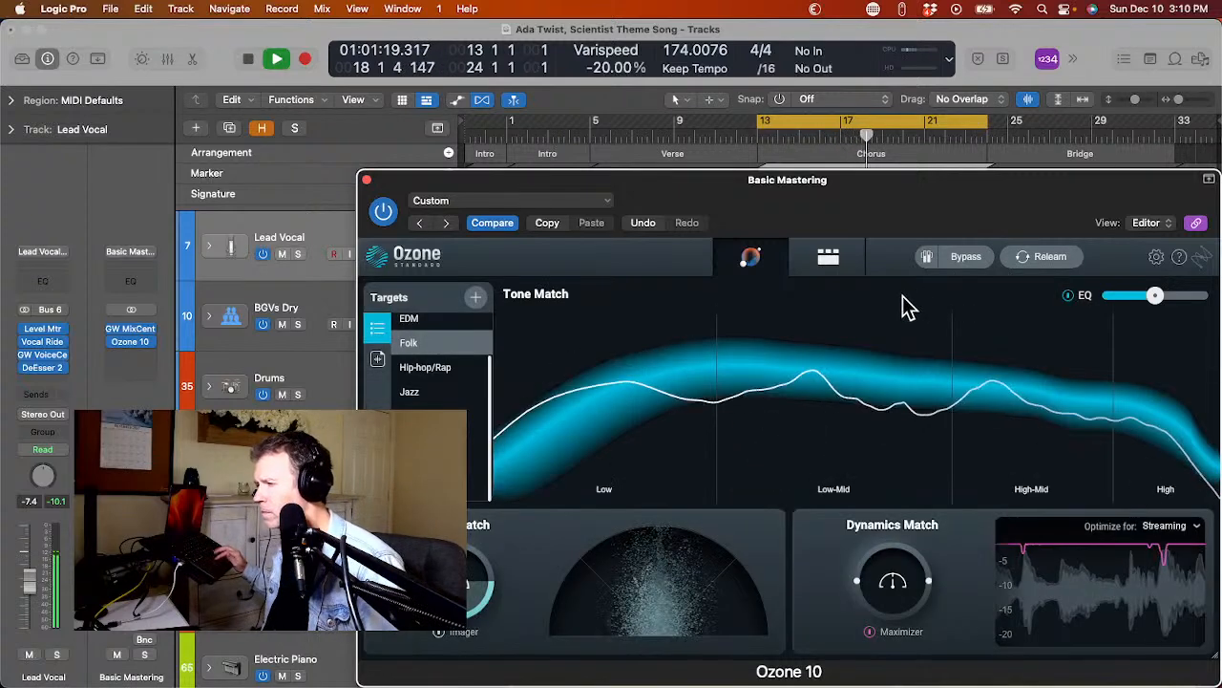
click(827, 259)
click(750, 302)
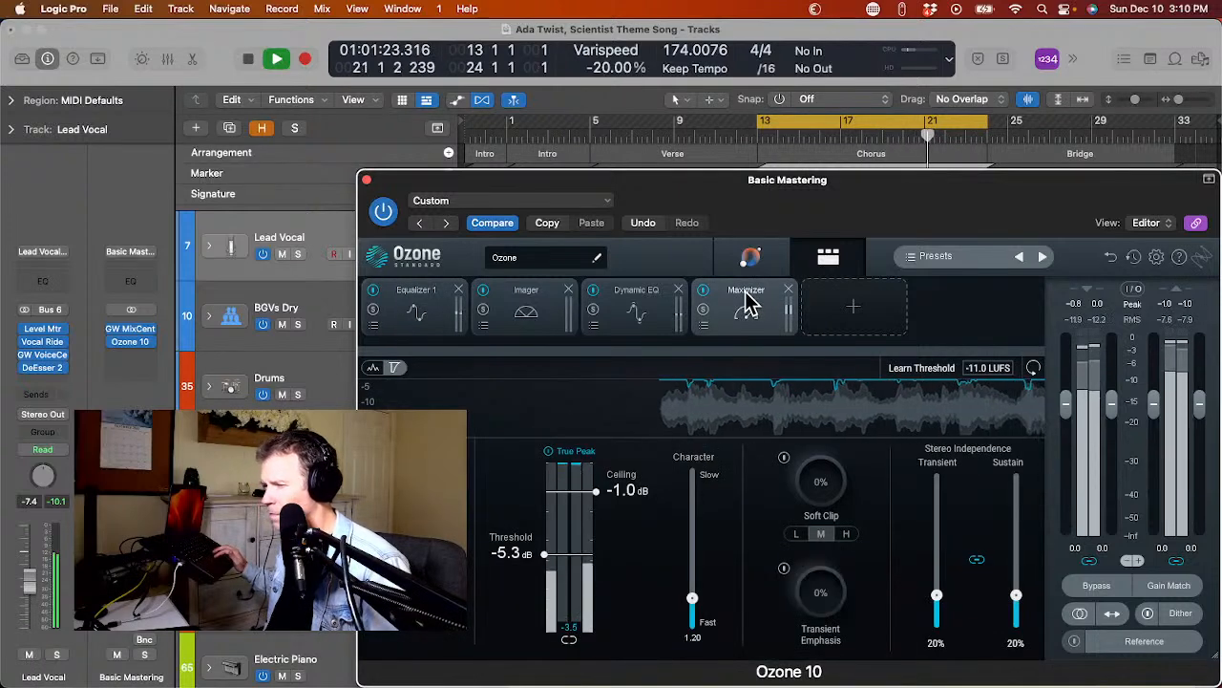
click(367, 180)
key(space)
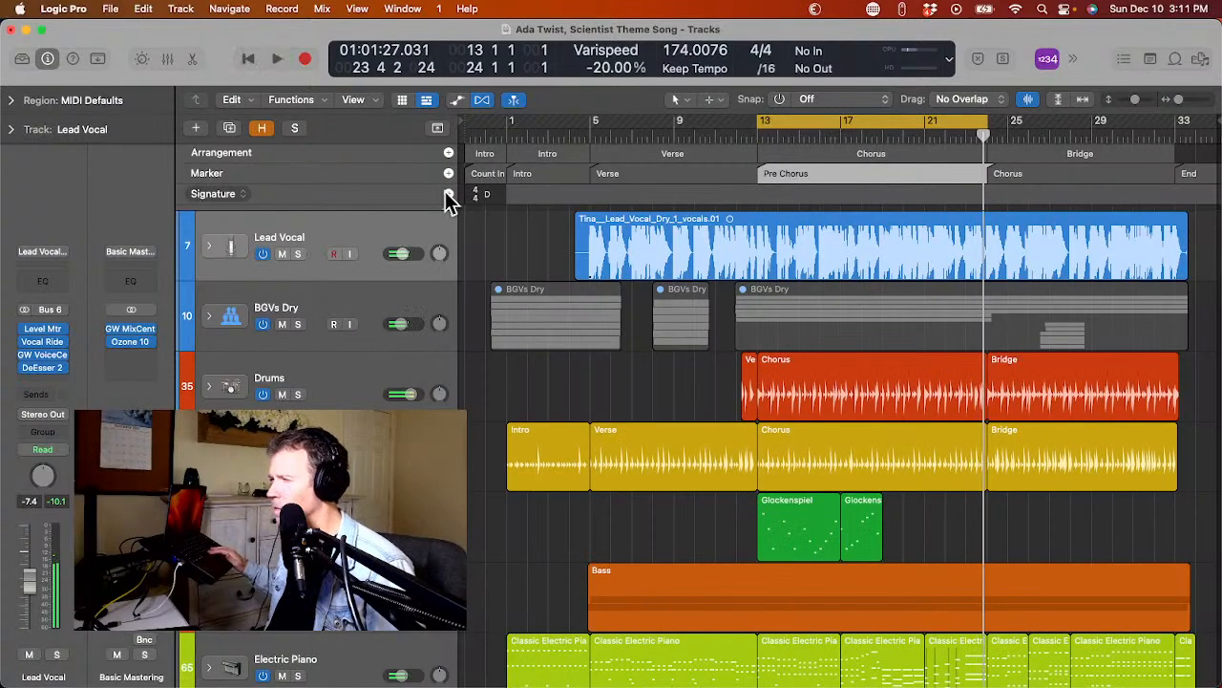
Turn off cycle mode and listen to the song from before bar 1 to near the end of the Verse.
click(791, 121)
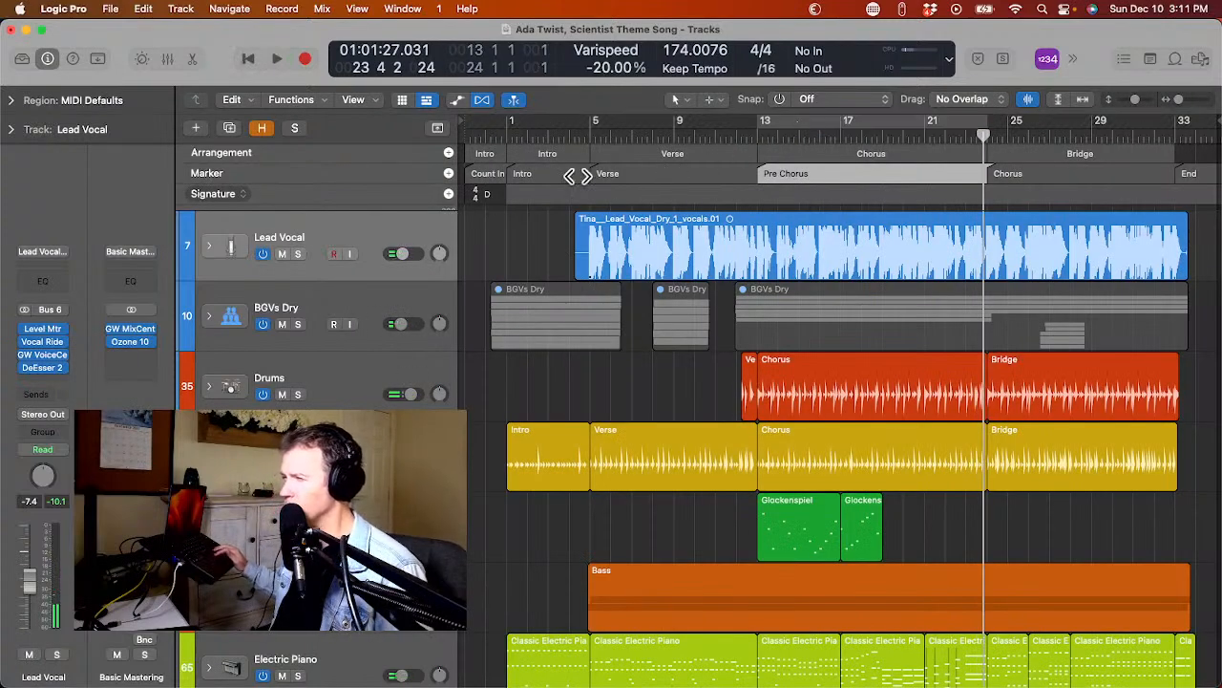
click(495, 136)
key(space)
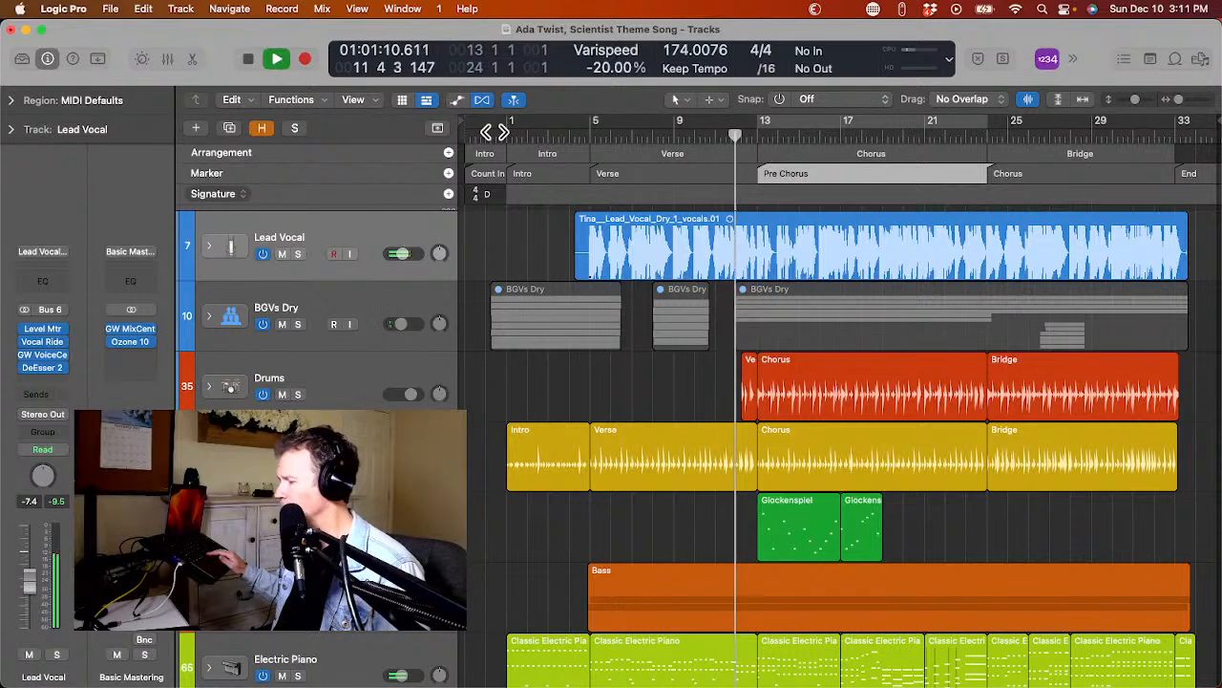
key(space)
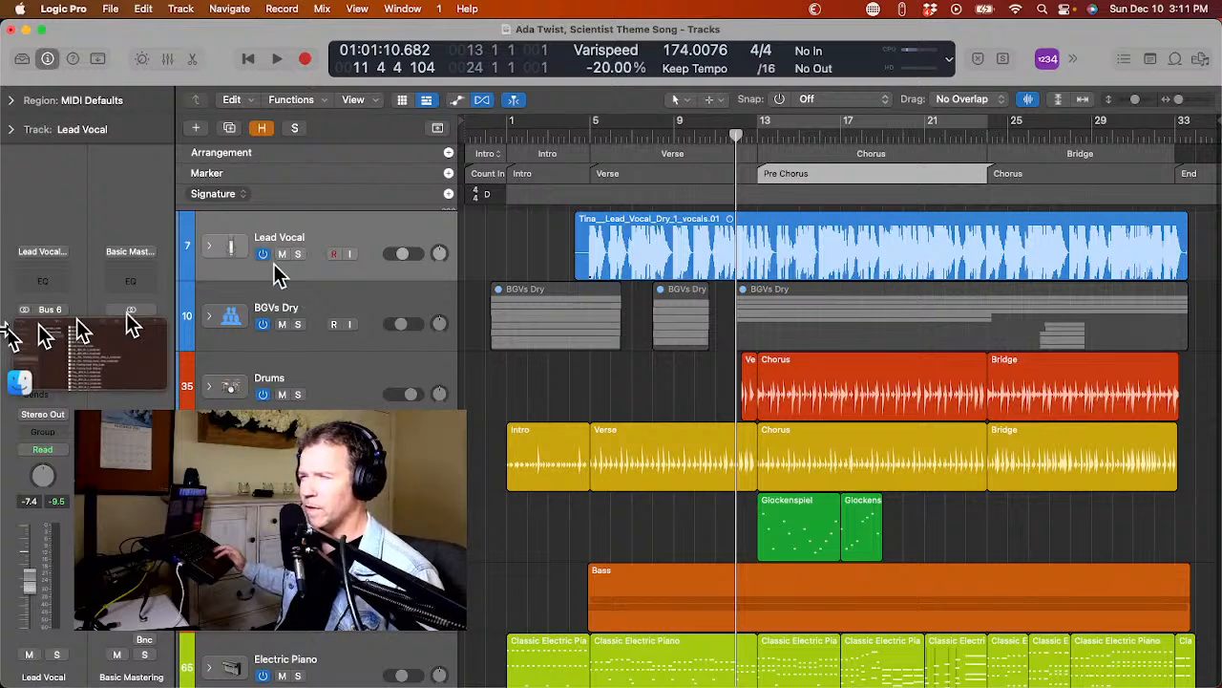
Expand the Lead Vocal stack and insert Pitch Correction after the SSL Native plug-in on Lead Vocal Dry.
click(209, 247)
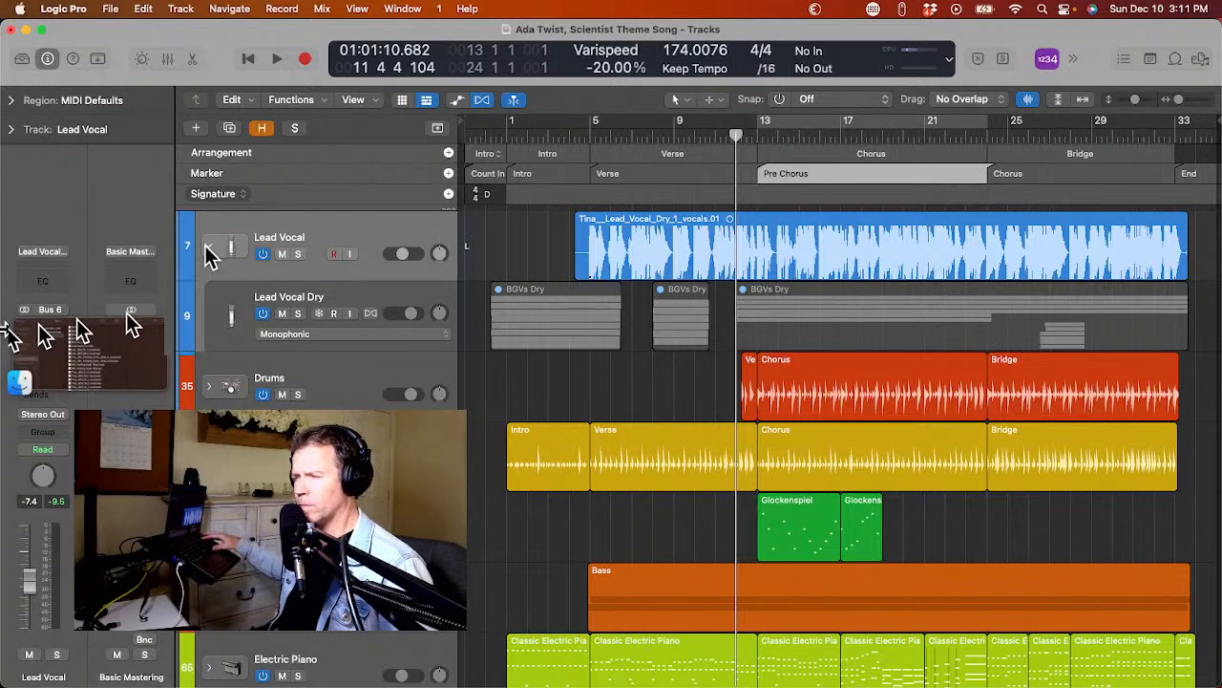
click(227, 315)
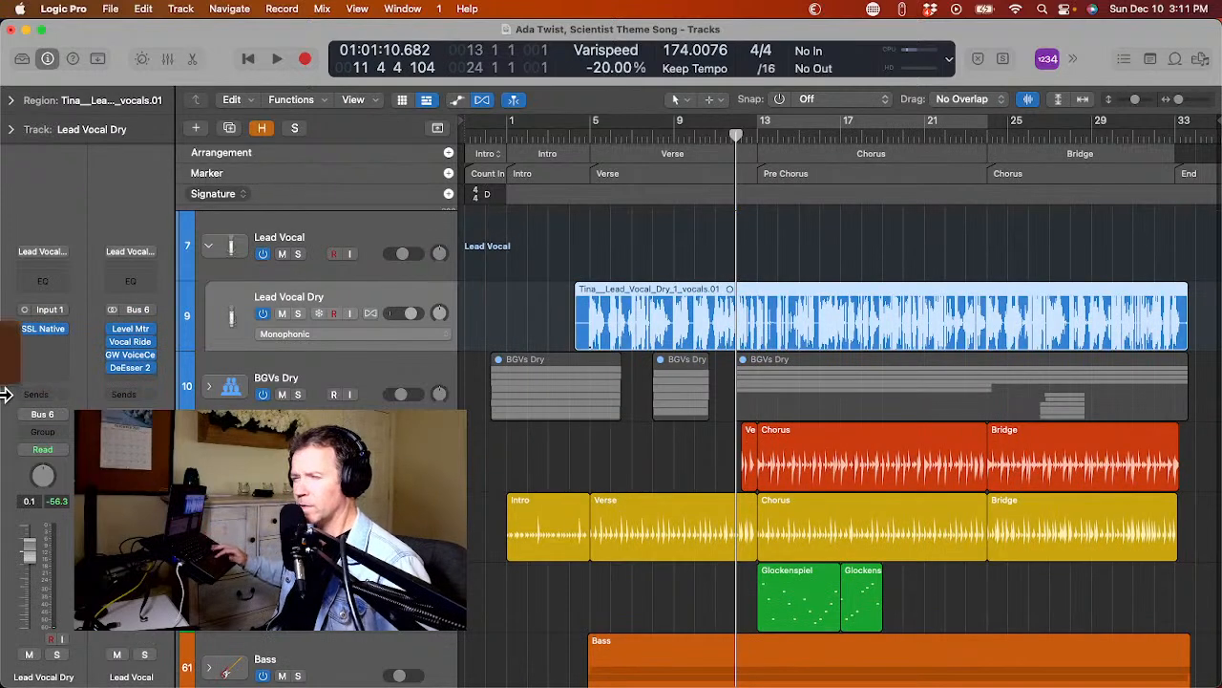
click(21, 332)
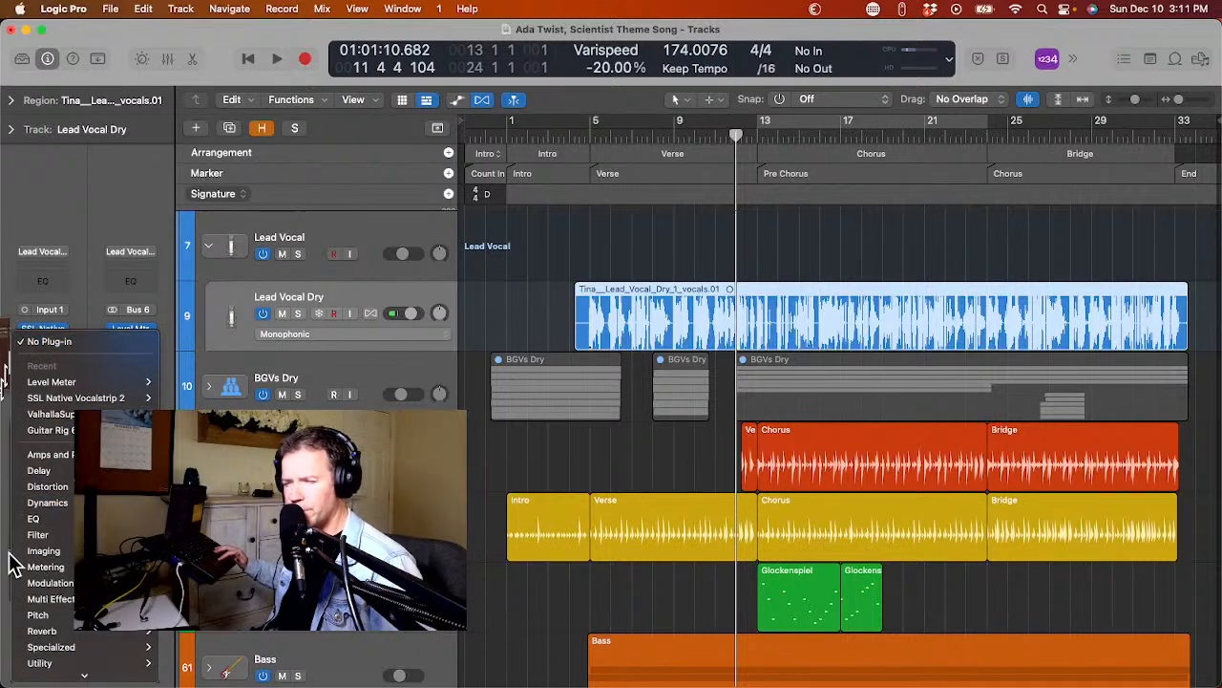
mouse_move(33, 614)
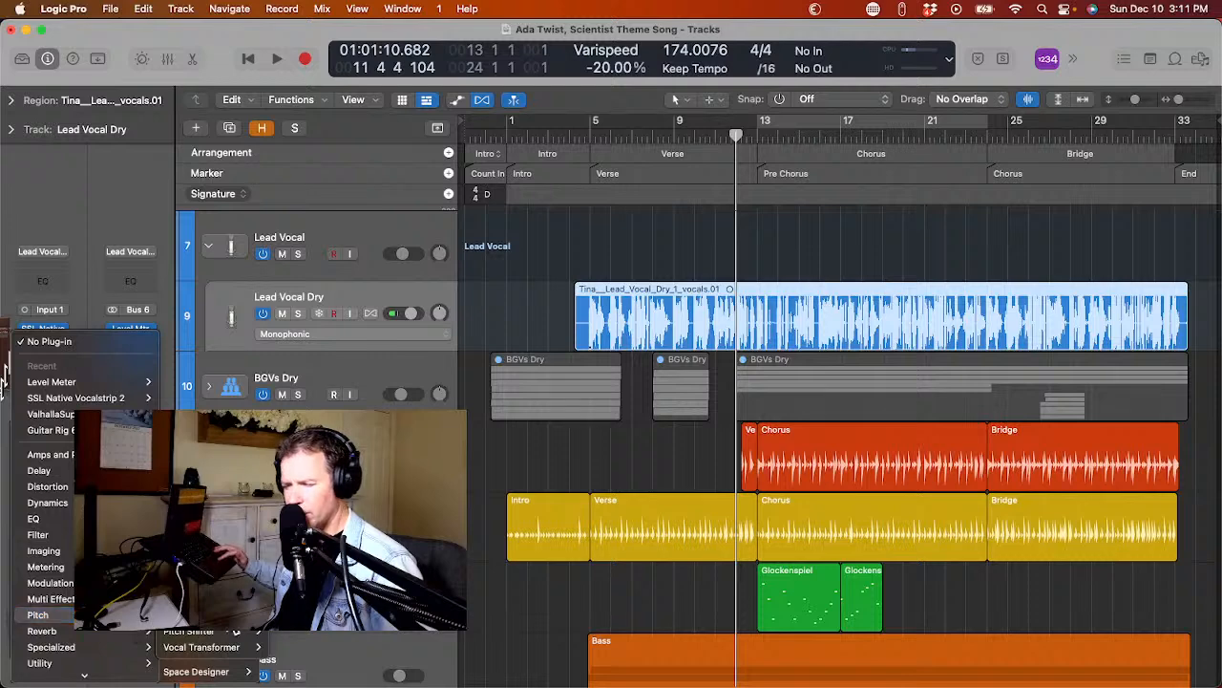
click(282, 631)
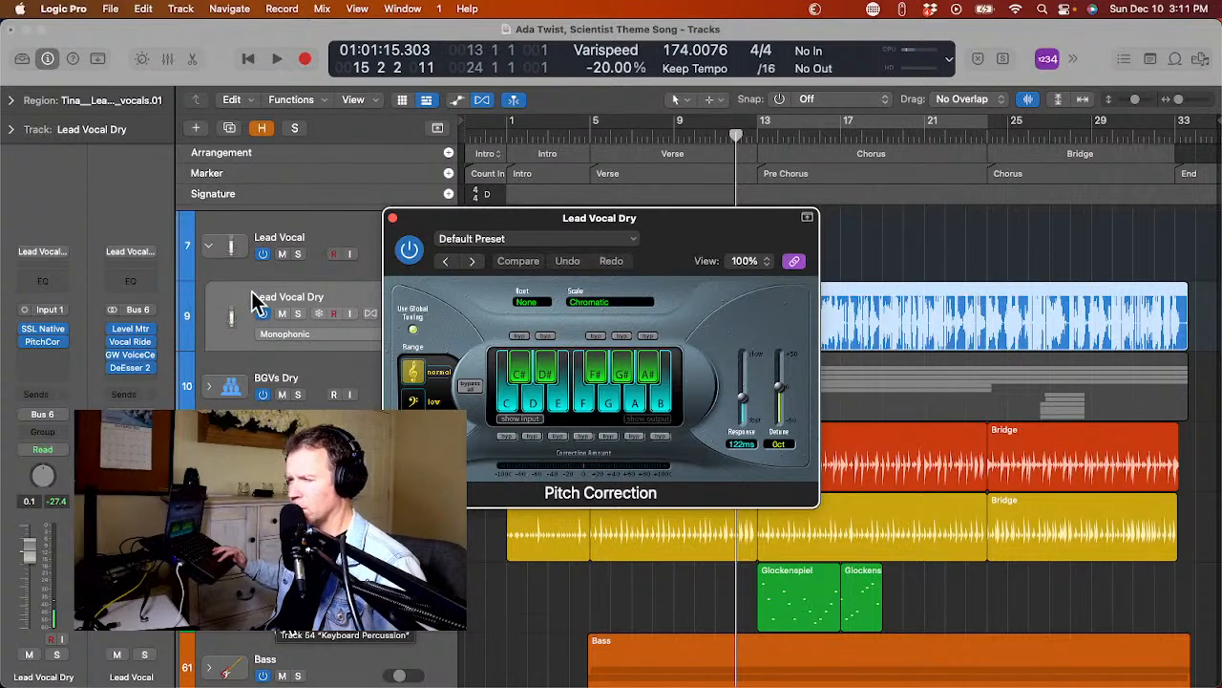
Solo the Lead Vocal Dry track and set its Pitch Correction to the Major Scale with root A.
click(298, 314)
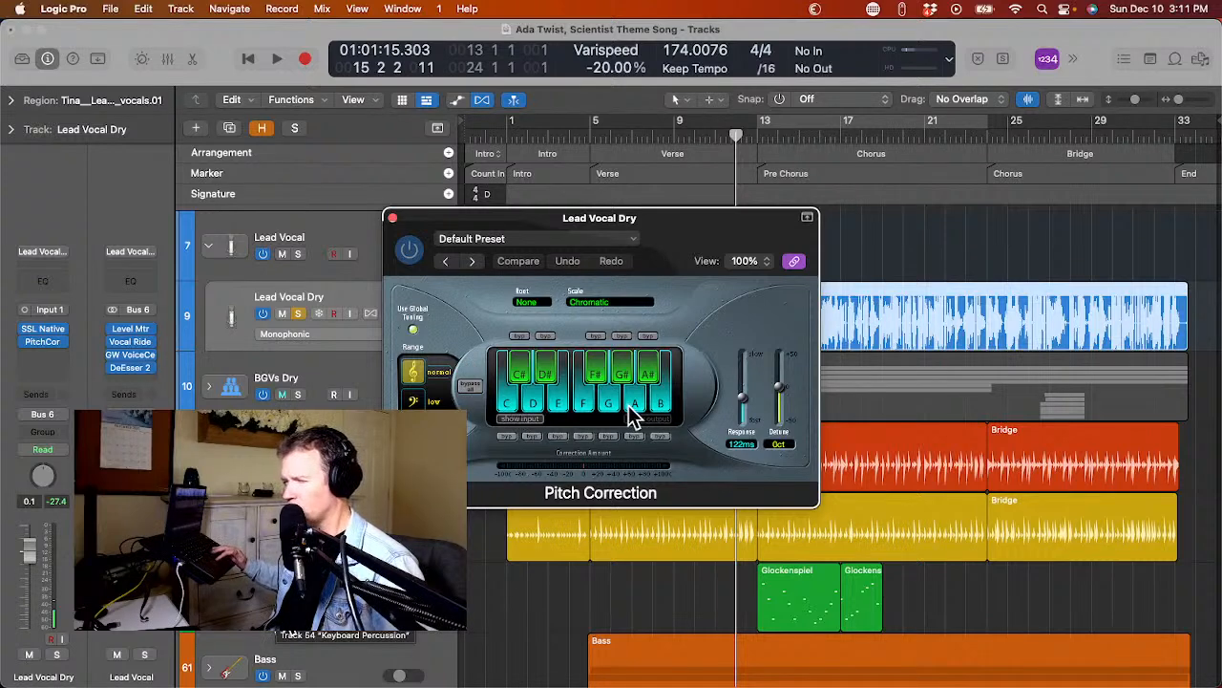
click(594, 303)
click(596, 323)
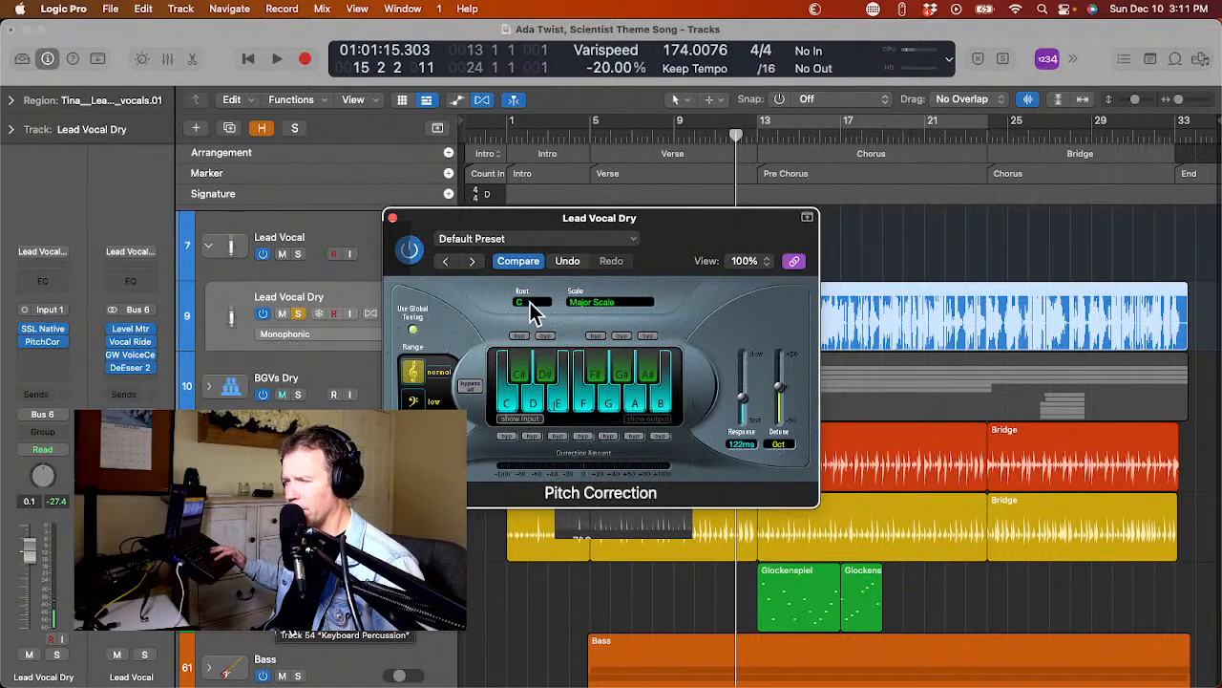
click(528, 303)
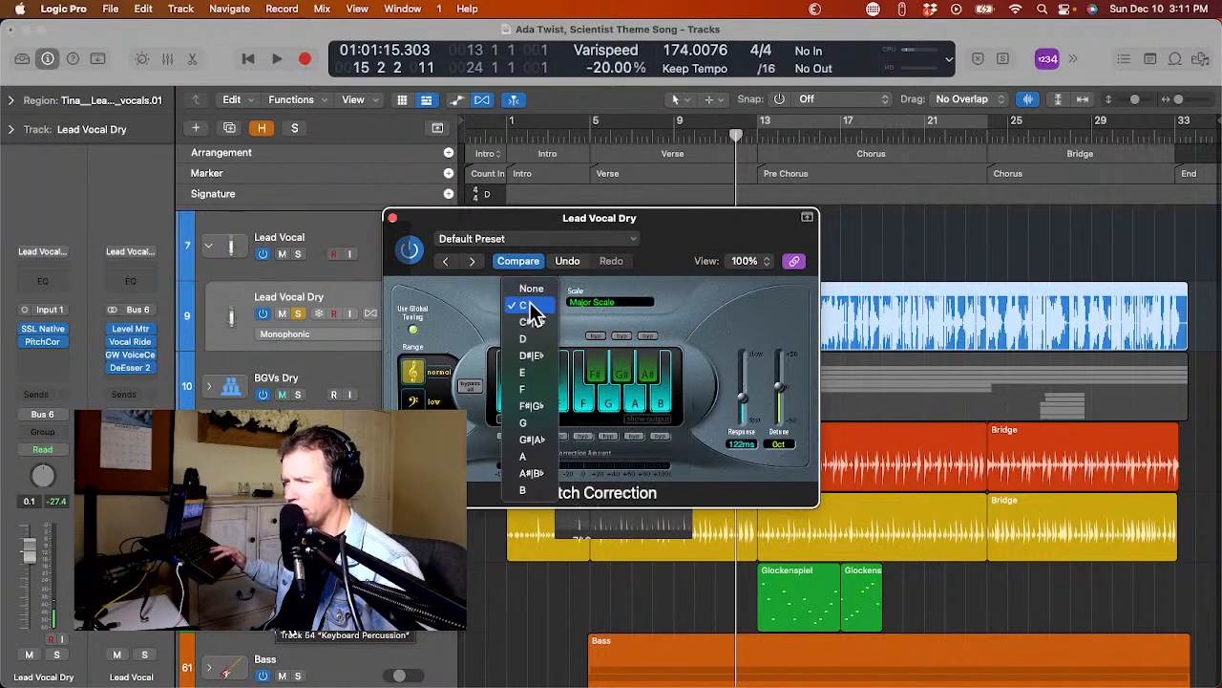
click(535, 456)
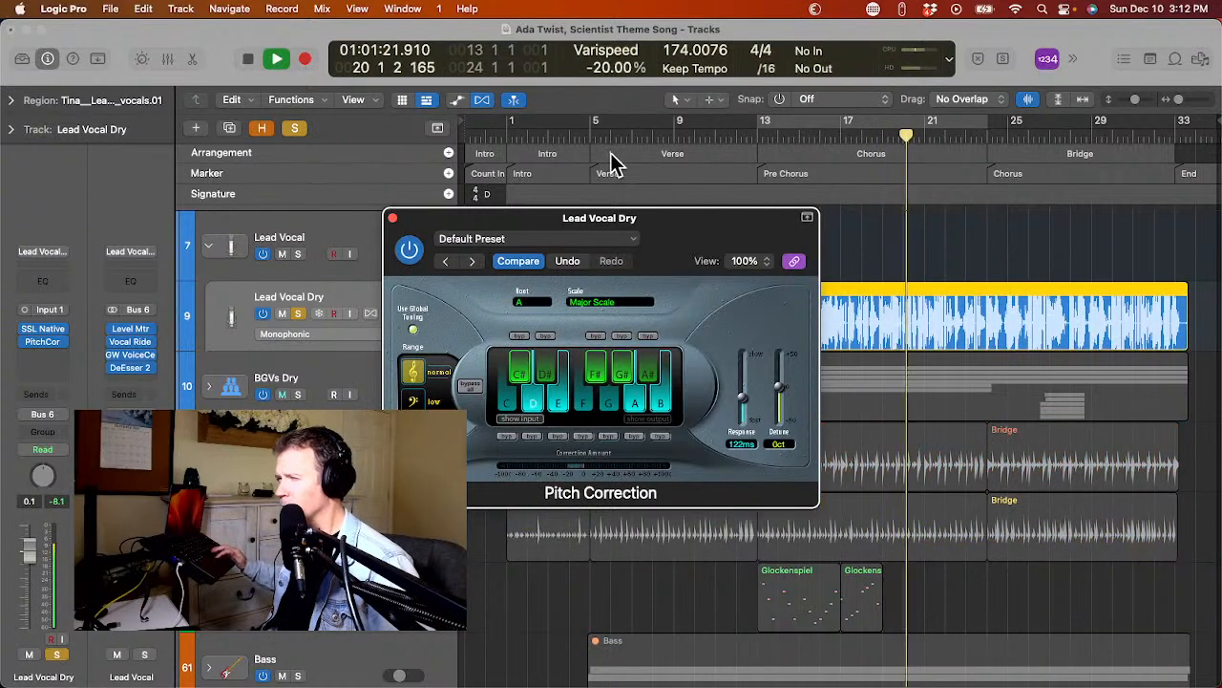
Audition the pitch-corrected vocal soloed from bar 1, close the plug-in, clear the solo to hear it in the mix and return to about bar 10.
click(514, 132)
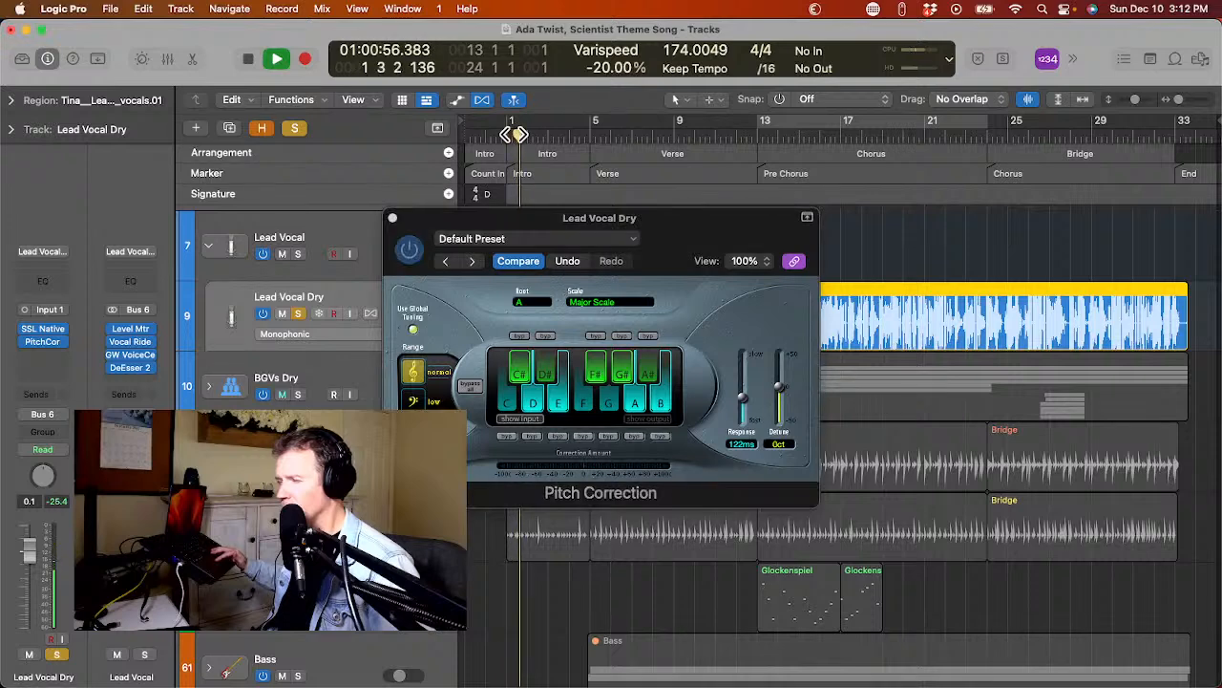
key(space)
key(space)
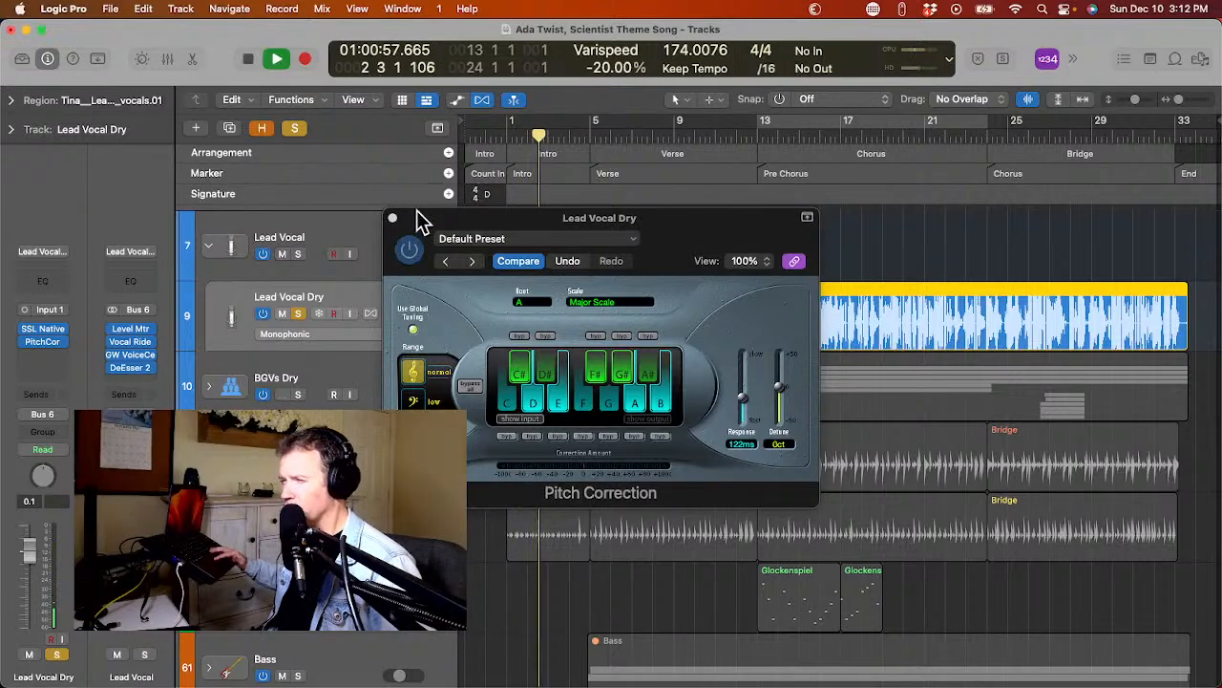
click(391, 218)
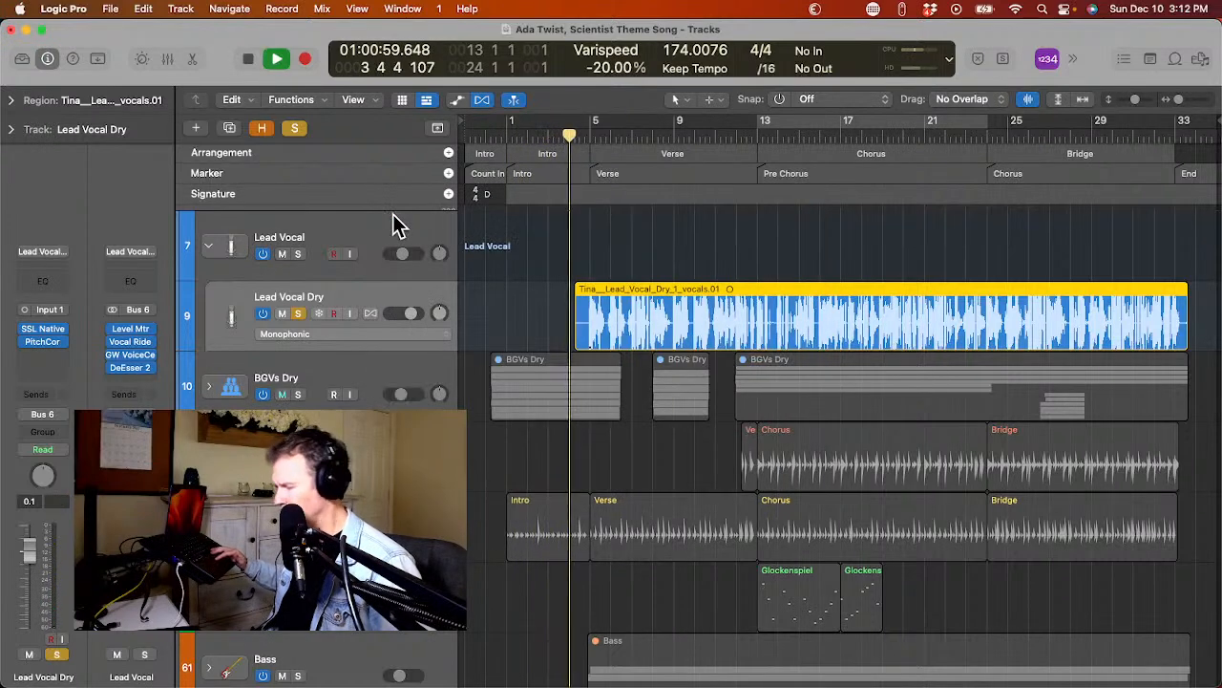
click(295, 129)
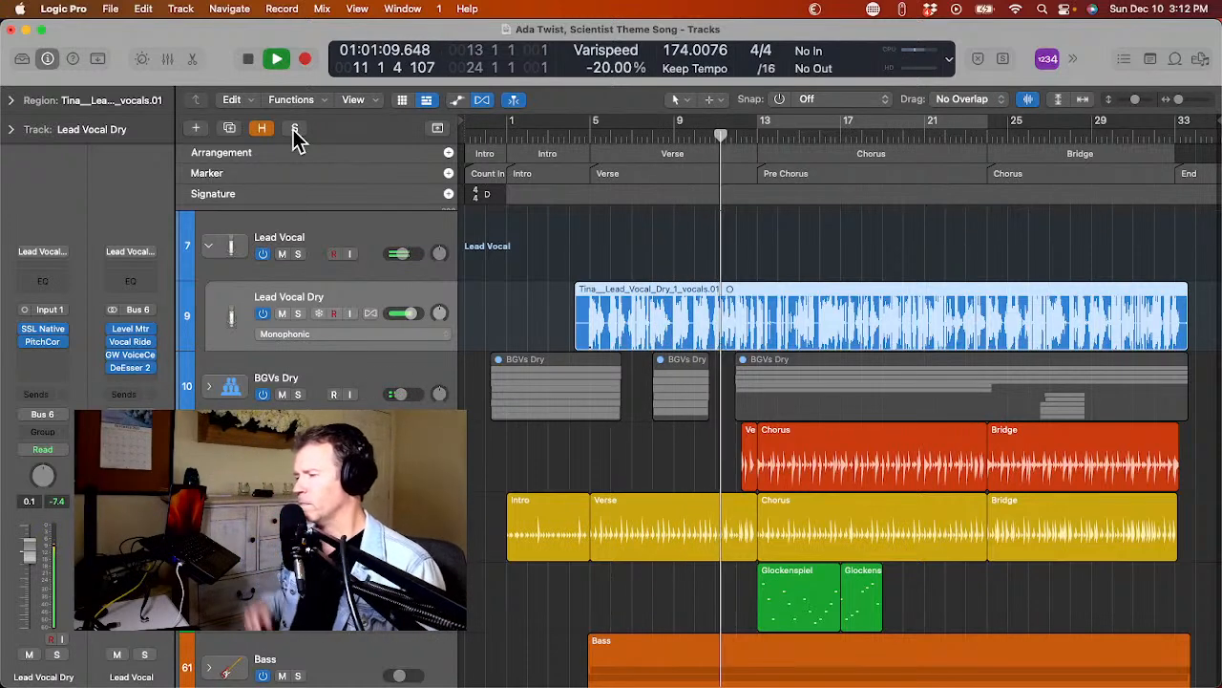
key(space)
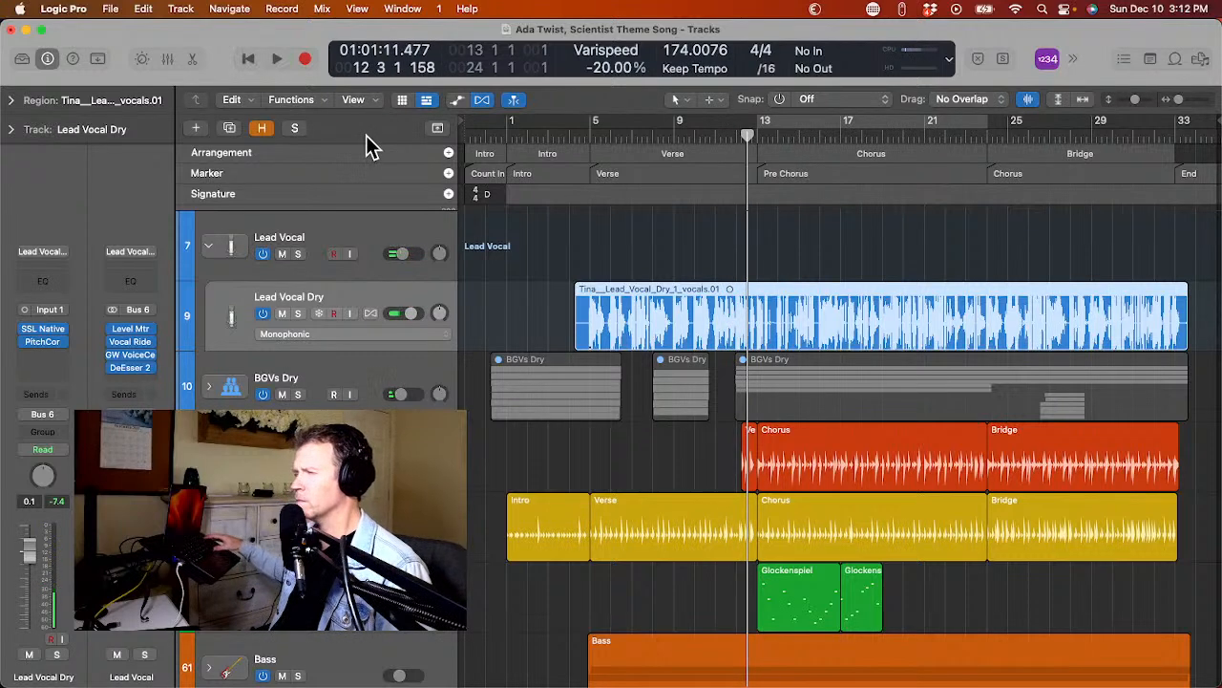
click(685, 141)
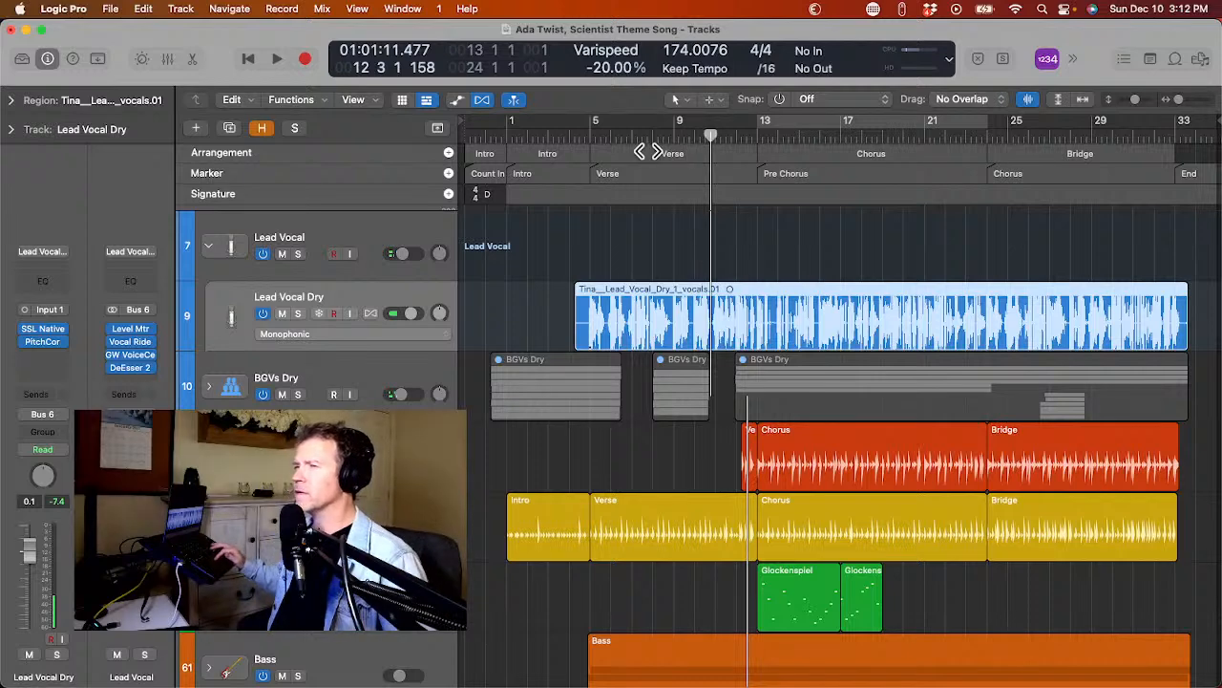
key(space)
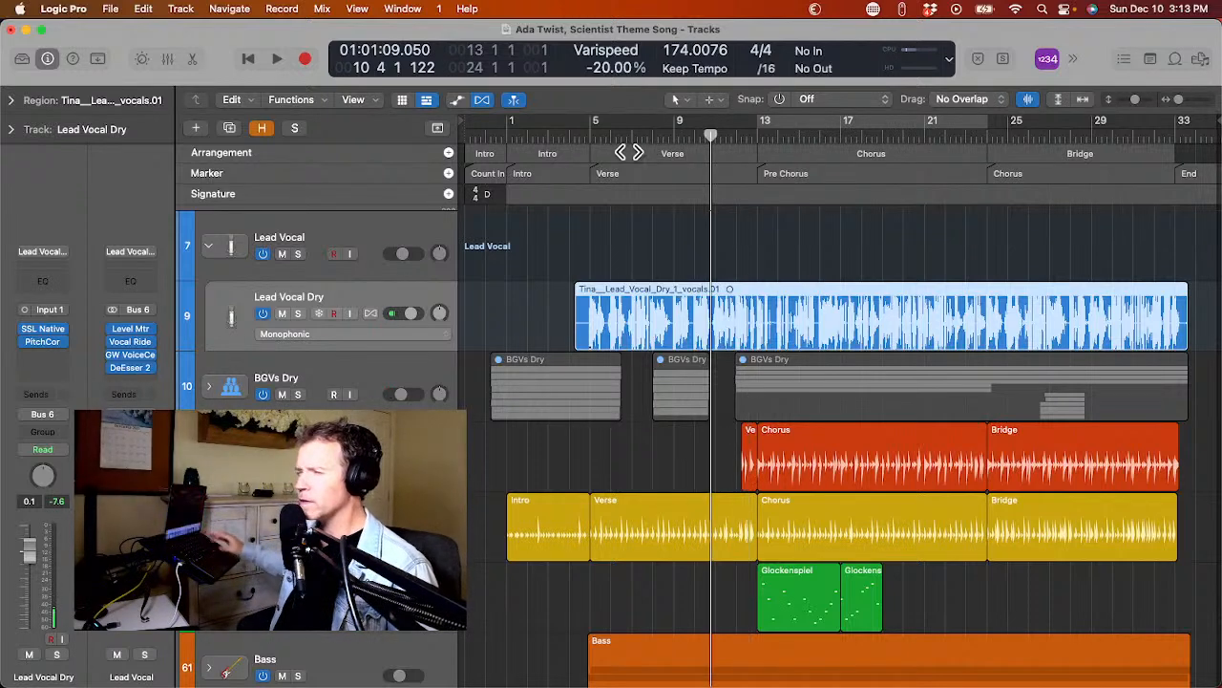
Collapse the Lead Vocal stack and check the song's key against the soloed Classic Electric Piano with the on-screen keyboard.
click(208, 247)
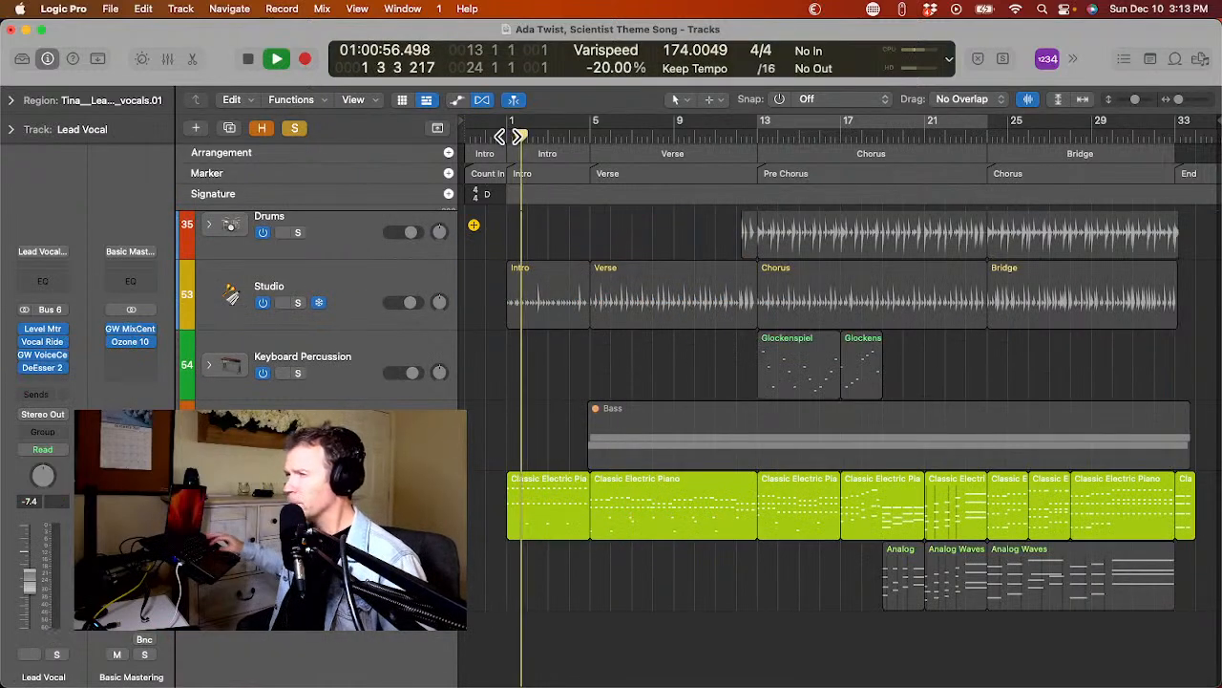
click(402, 9)
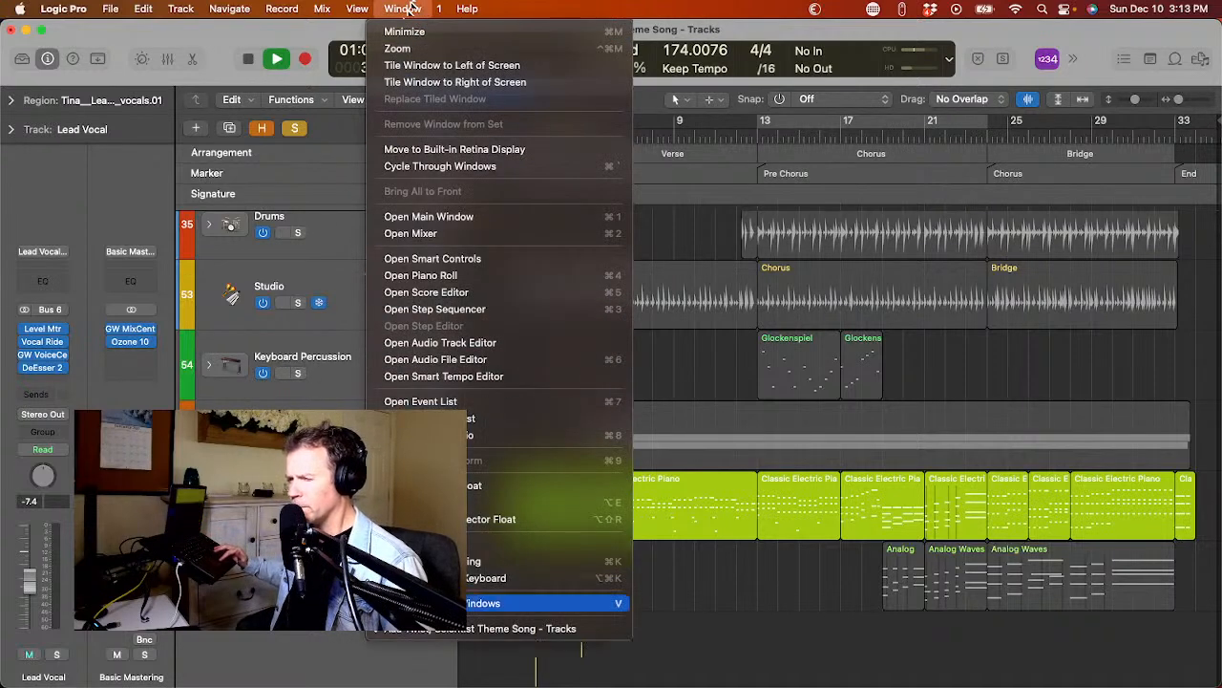
click(412, 544)
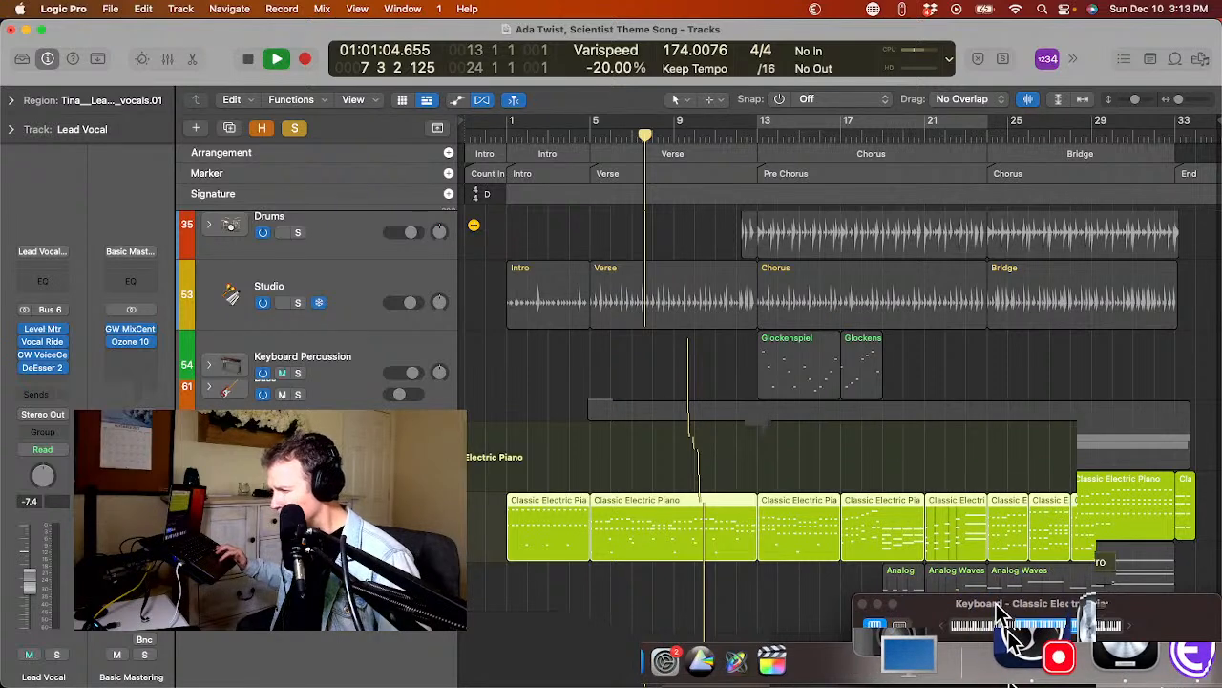
drag(997, 609, 993, 481)
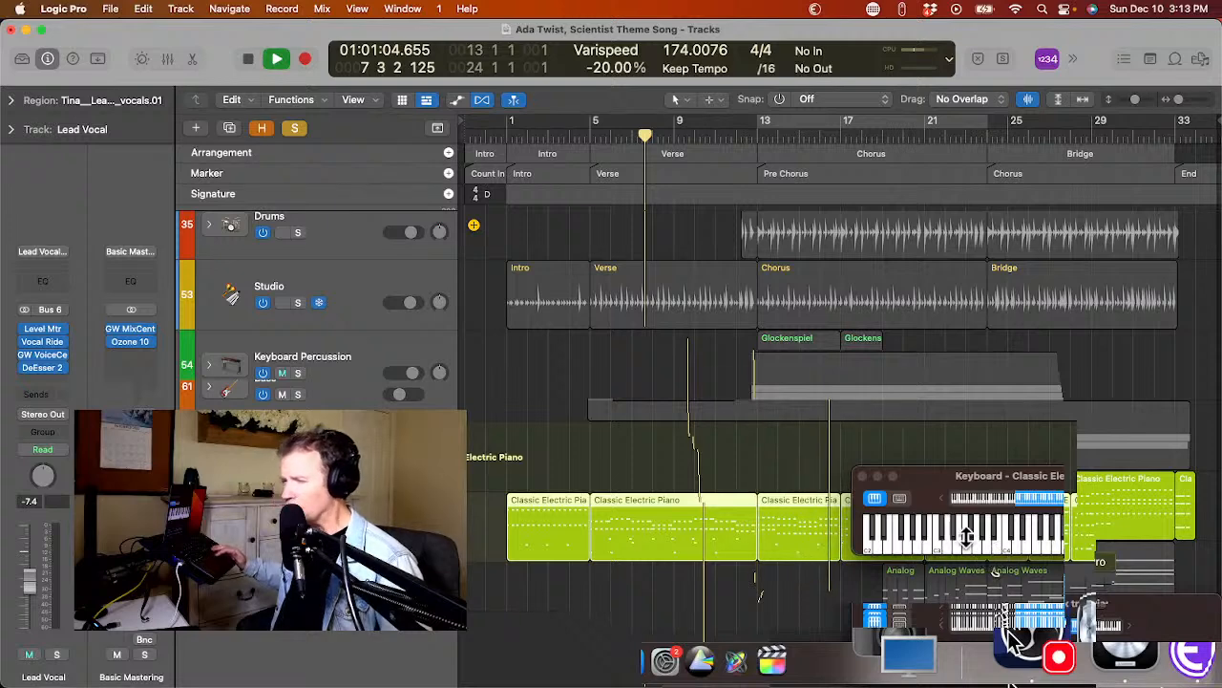
click(862, 476)
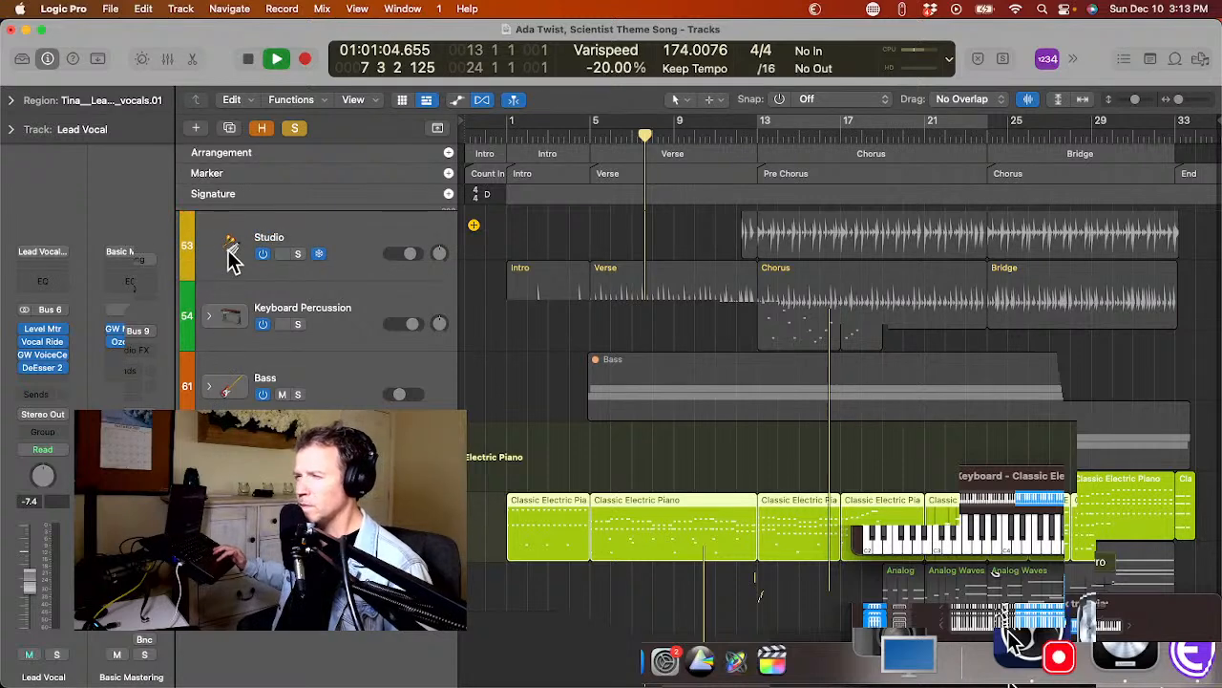
scroll(205, 315, up, 3)
scroll(206, 315, down, 3)
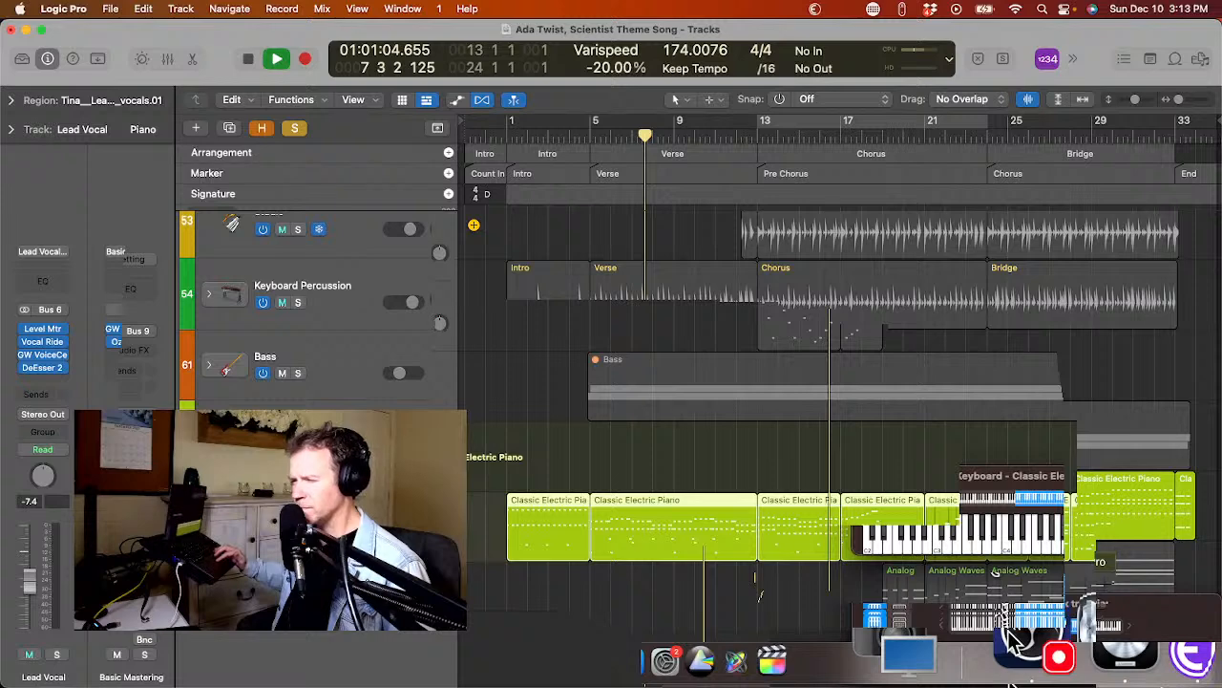
scroll(222, 373, up, 2)
key(space)
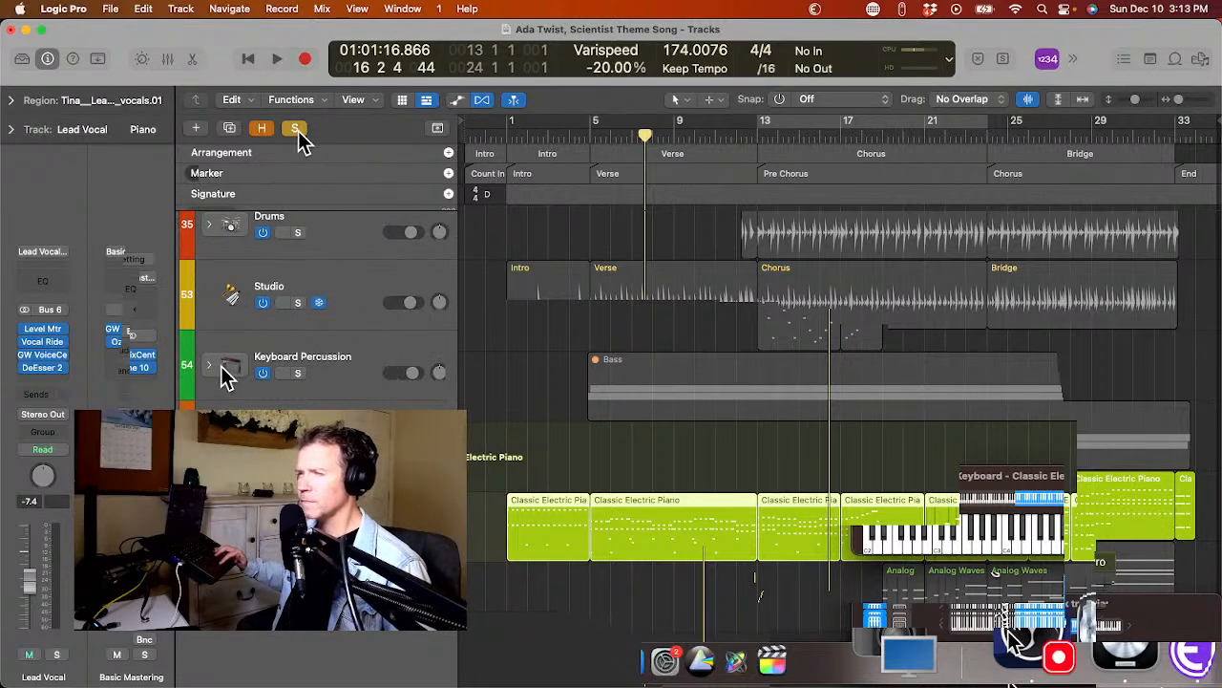
Play the mix from before bar 1 and change the Pitch Correction root on Lead Vocal Dry to D.
click(475, 139)
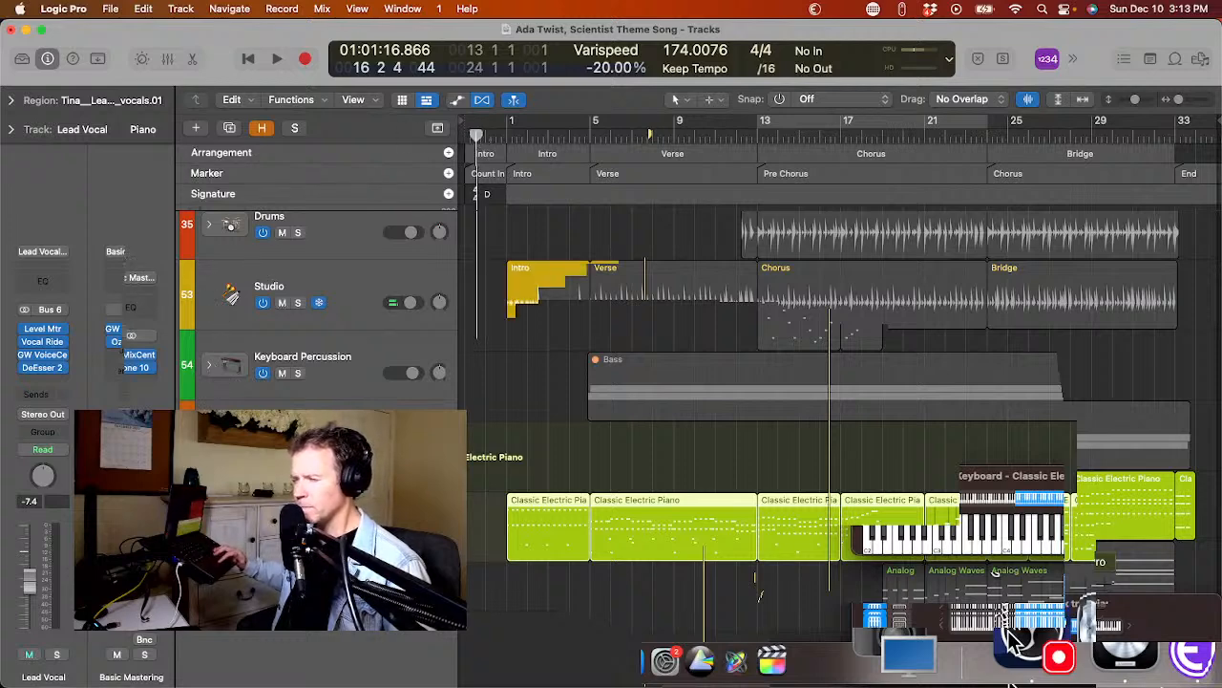
scroll(224, 300, up, 5)
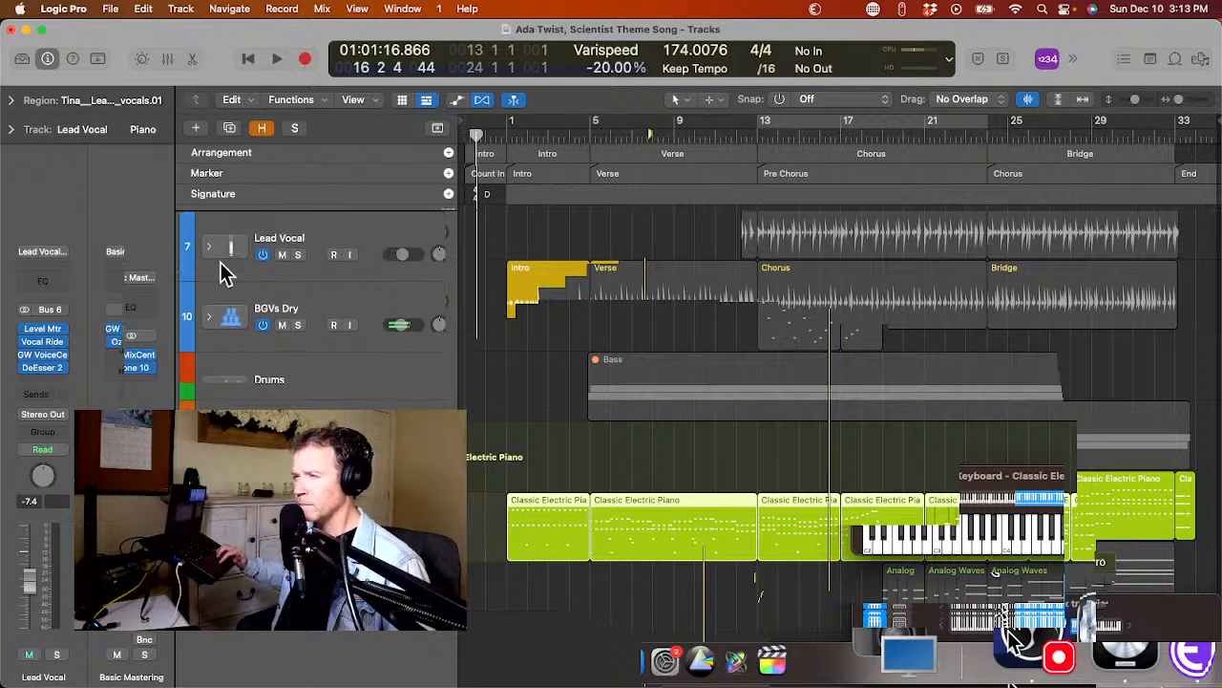
click(209, 246)
click(221, 313)
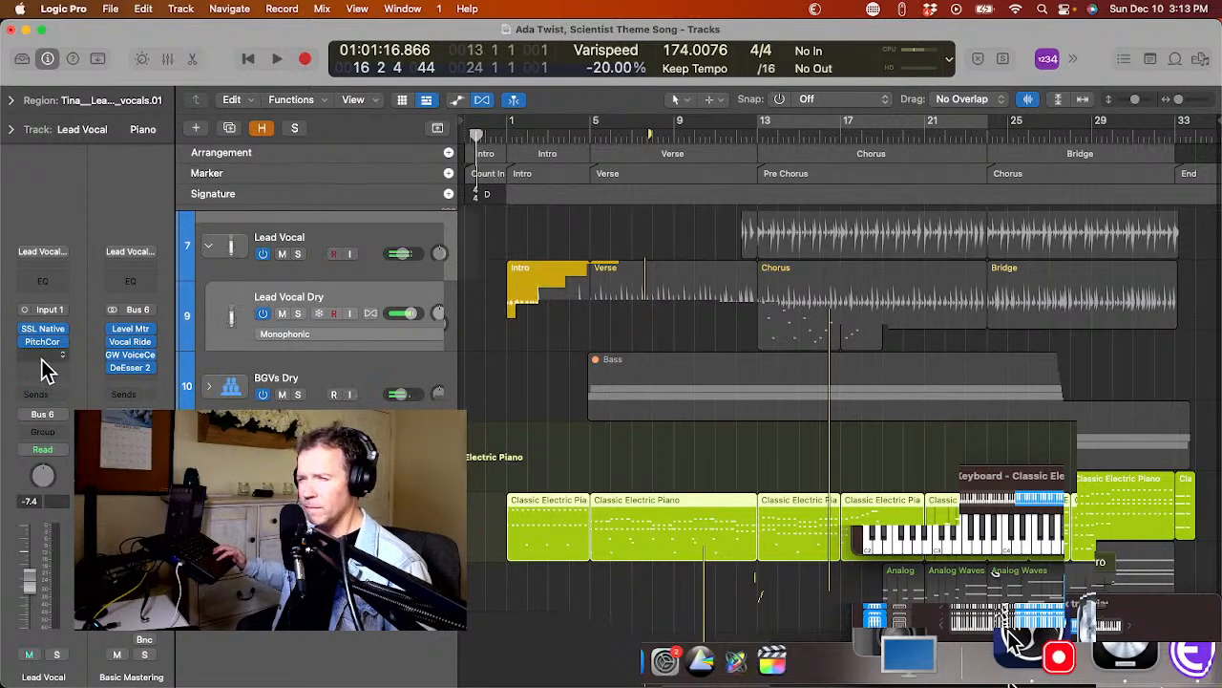
click(42, 344)
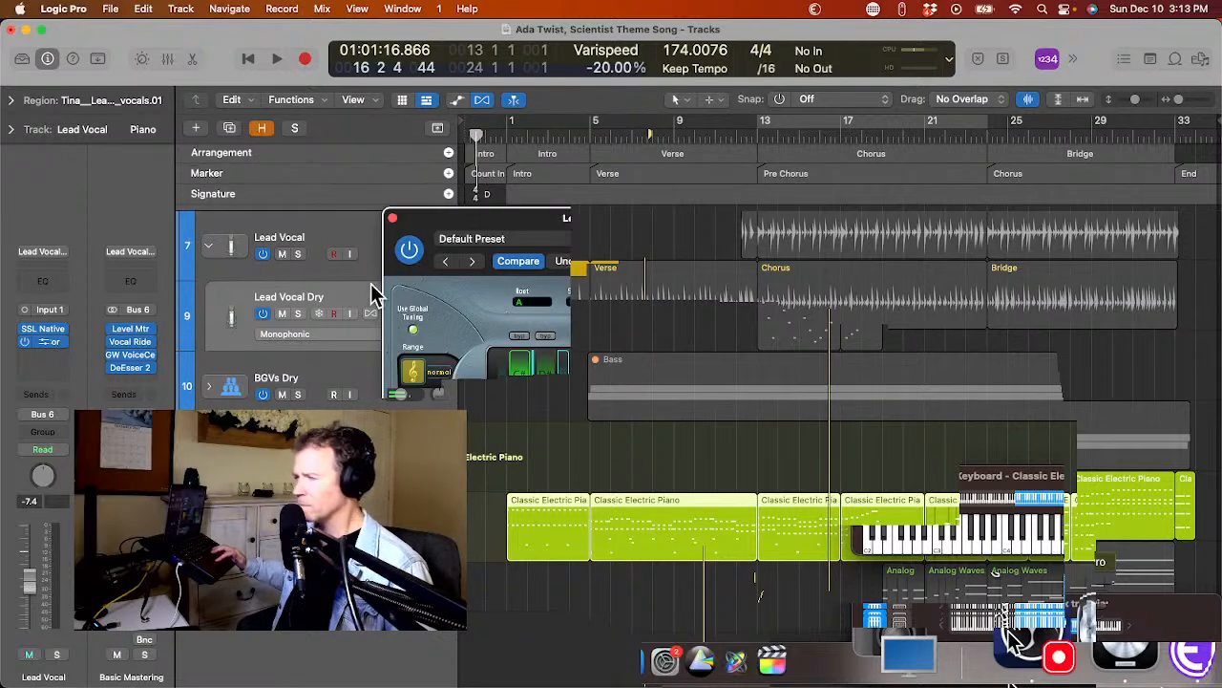
click(541, 305)
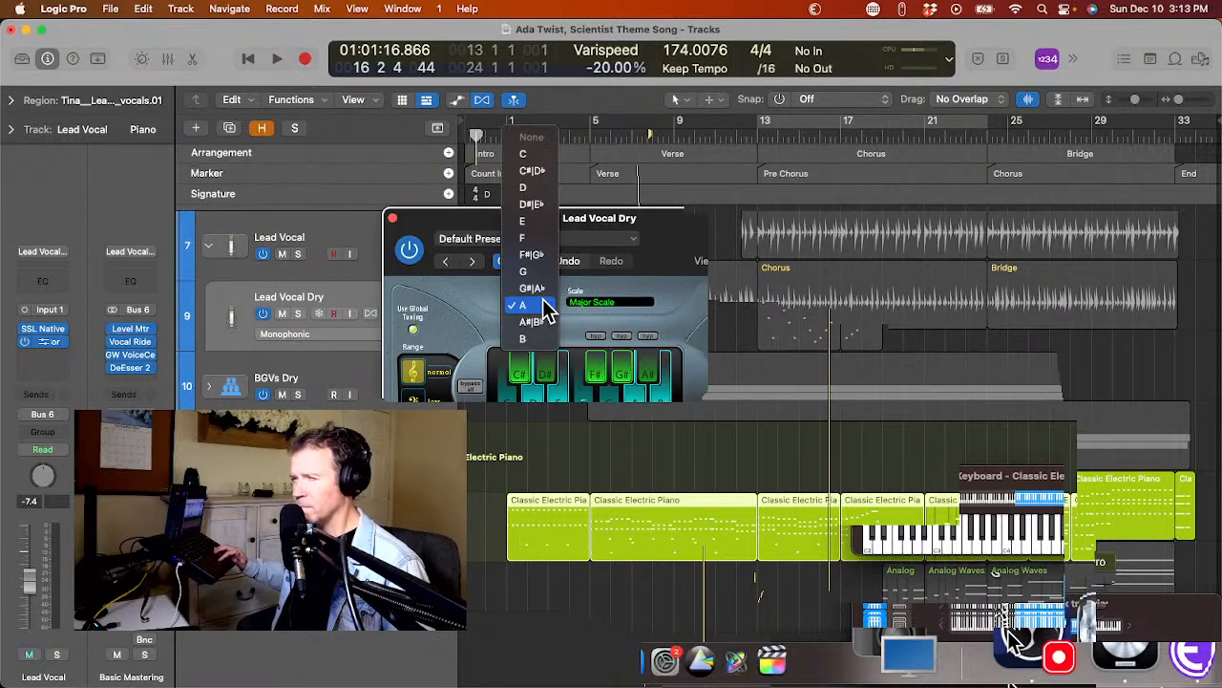
click(536, 188)
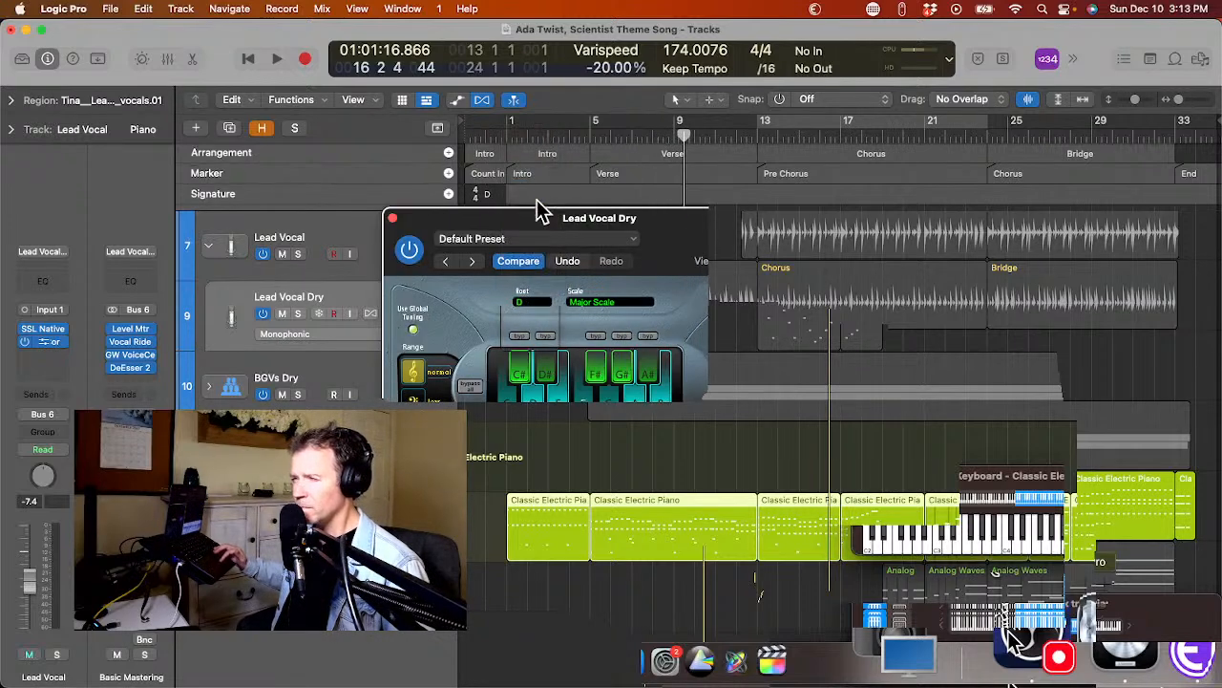
click(392, 218)
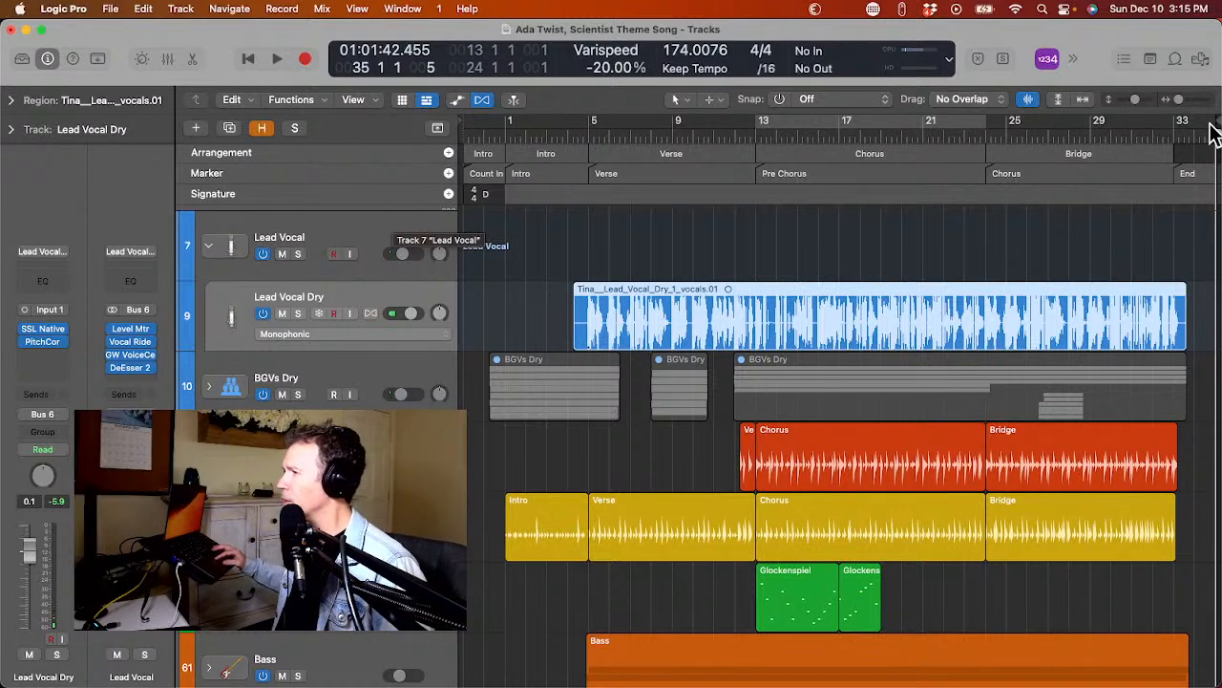
Listen past the song's ending and set the cycle range from 0 4 3 101 to 41 1 2 81.
drag(1212, 124, 1221, 124)
drag(1106, 139, 1190, 137)
key(space)
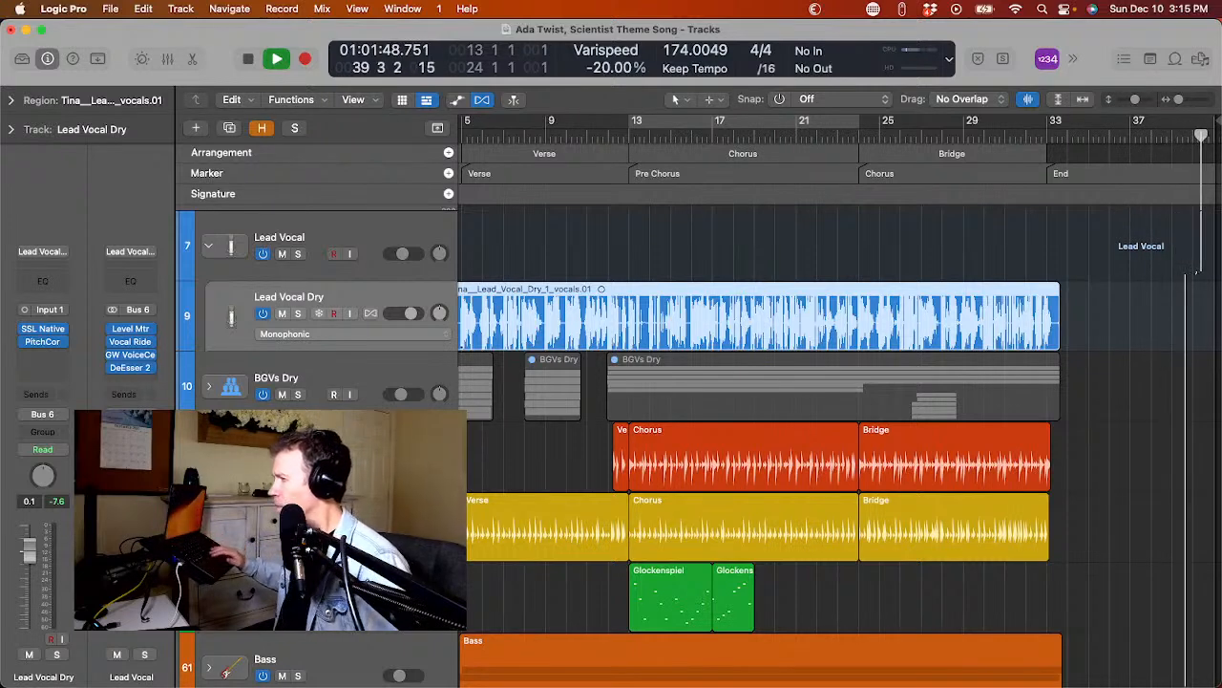
drag(1173, 124, 506, 168)
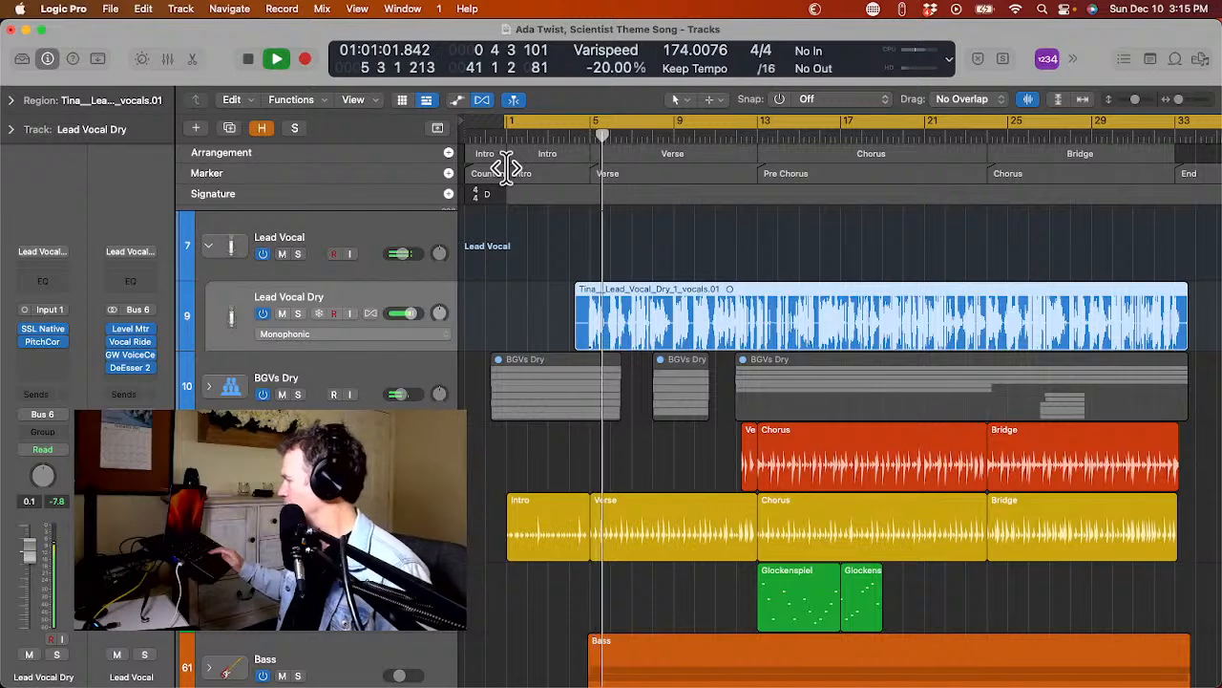
key(space)
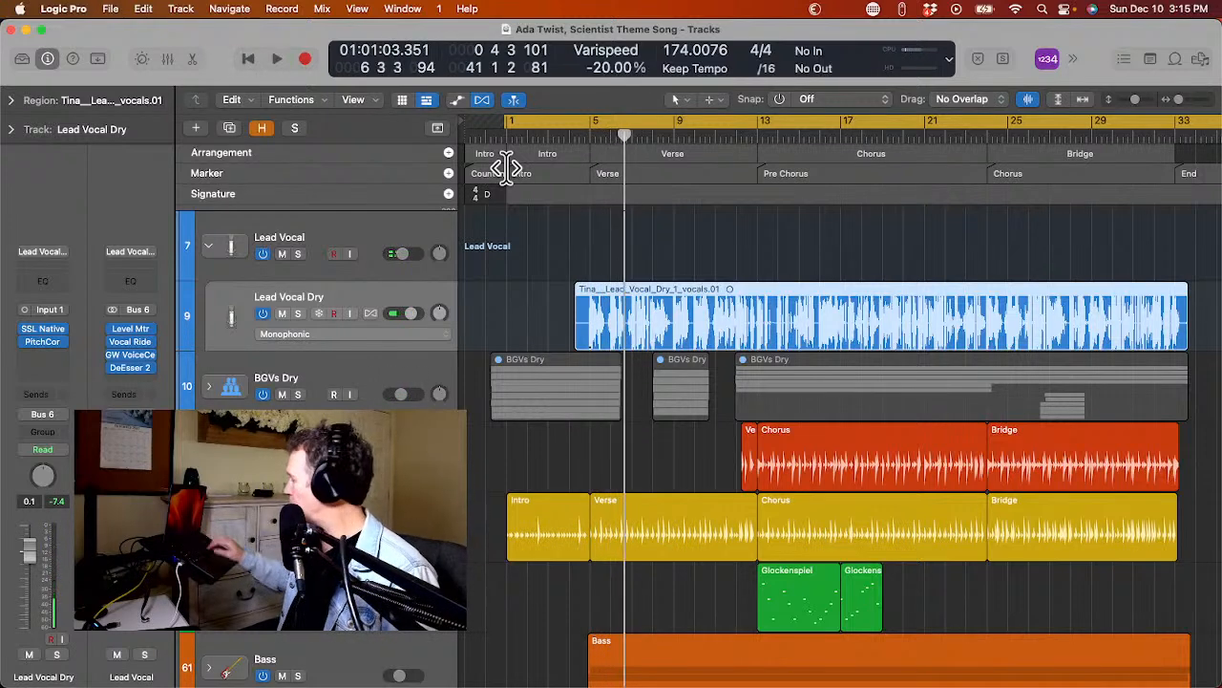
Bounce the song to PCM, MP3 and M4A as "Ada Twist, Scientist Theme Song Master" in its song folder under December.
key(super+b)
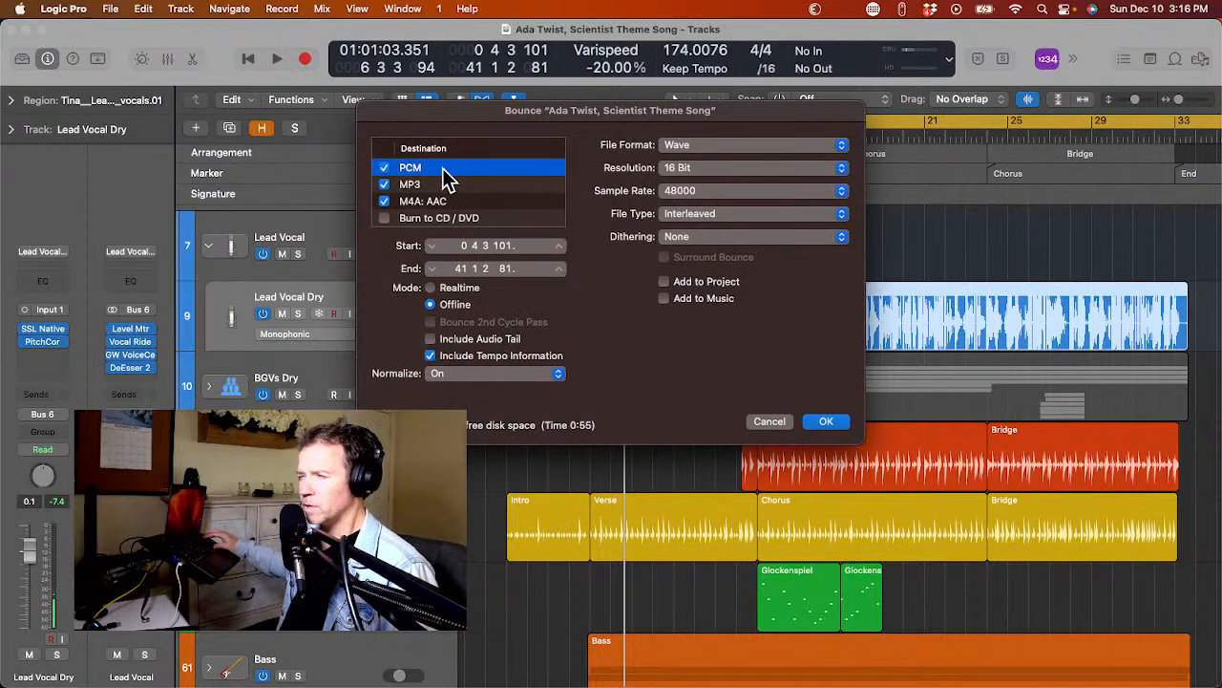
key(Return)
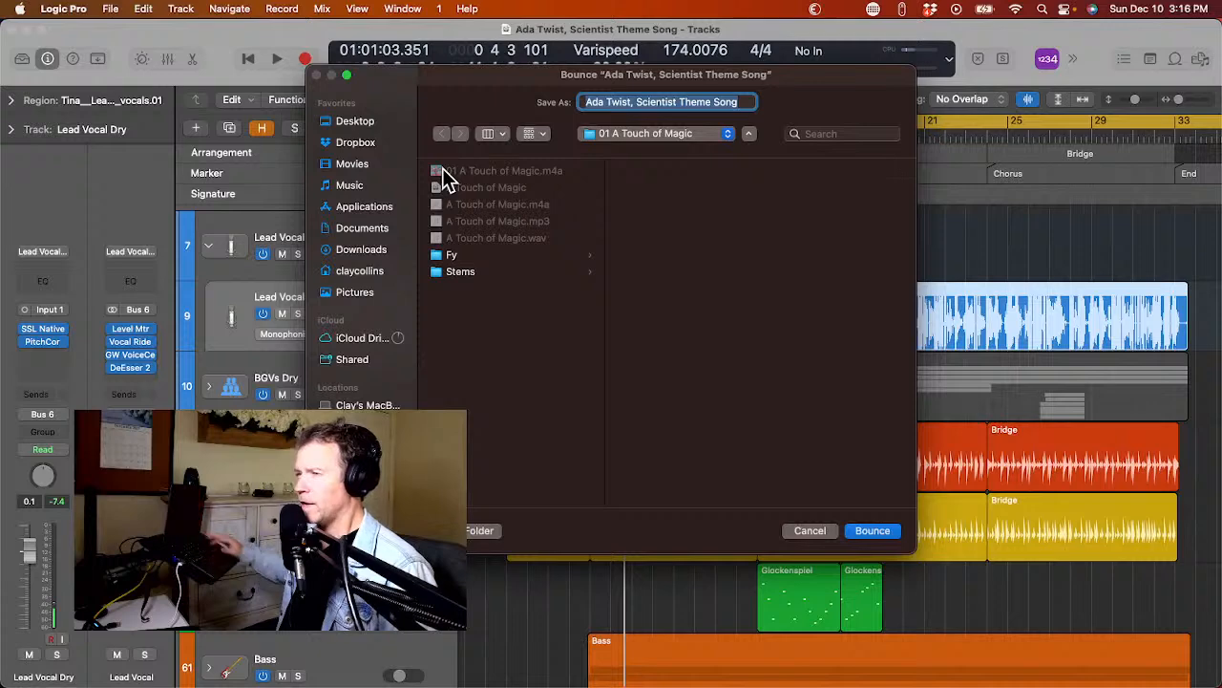
click(619, 133)
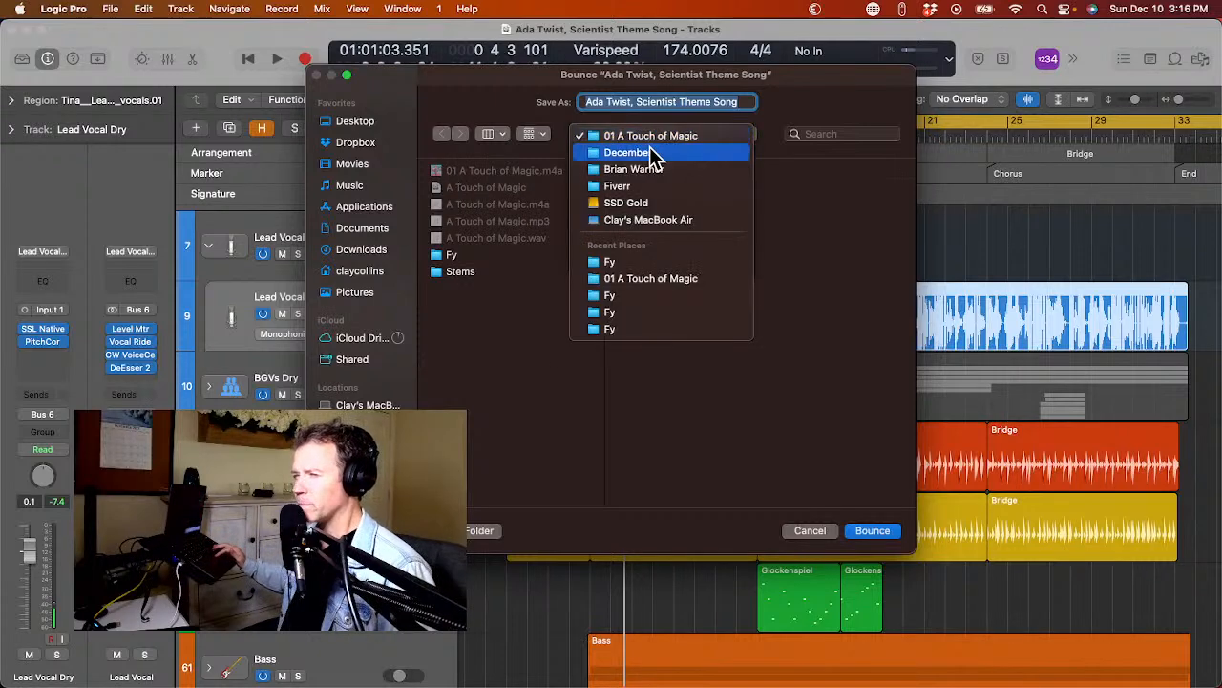
click(625, 150)
click(792, 189)
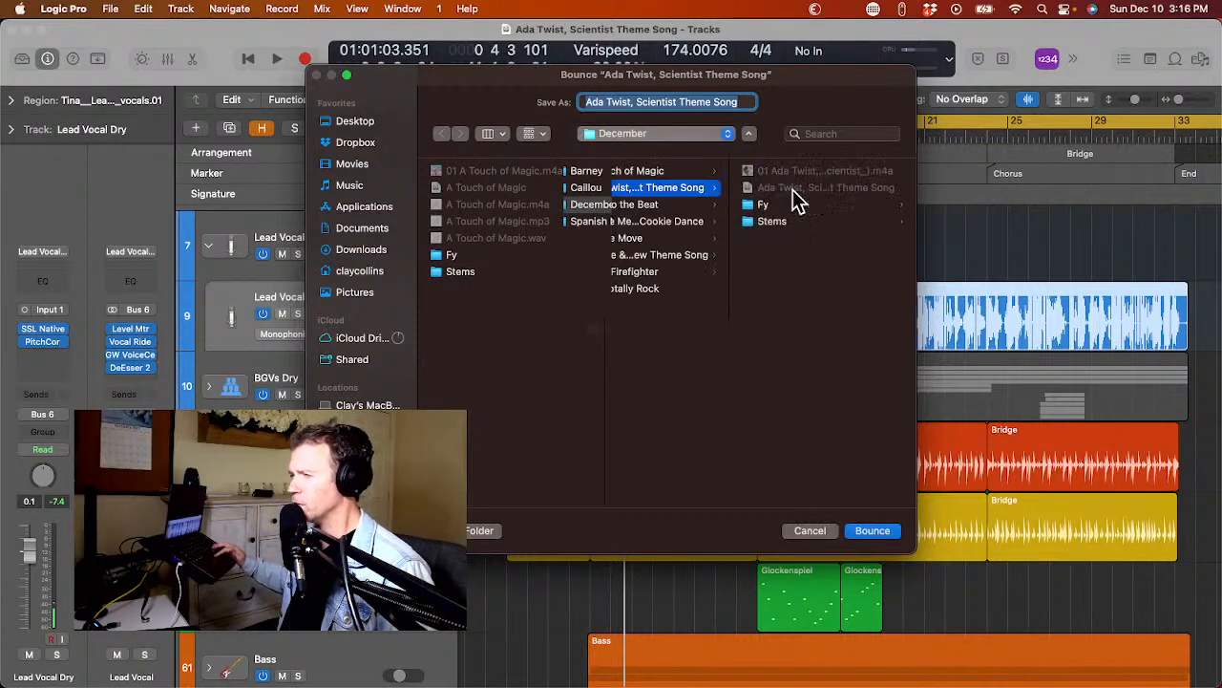
click(709, 101)
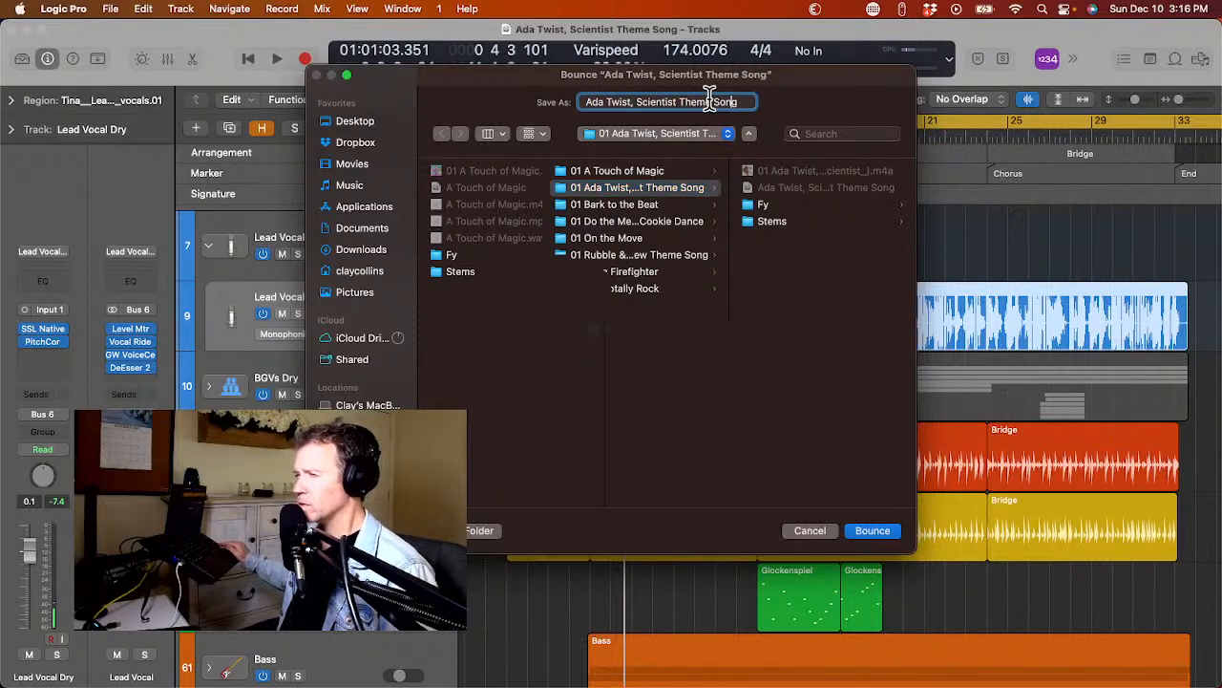
text(Master)
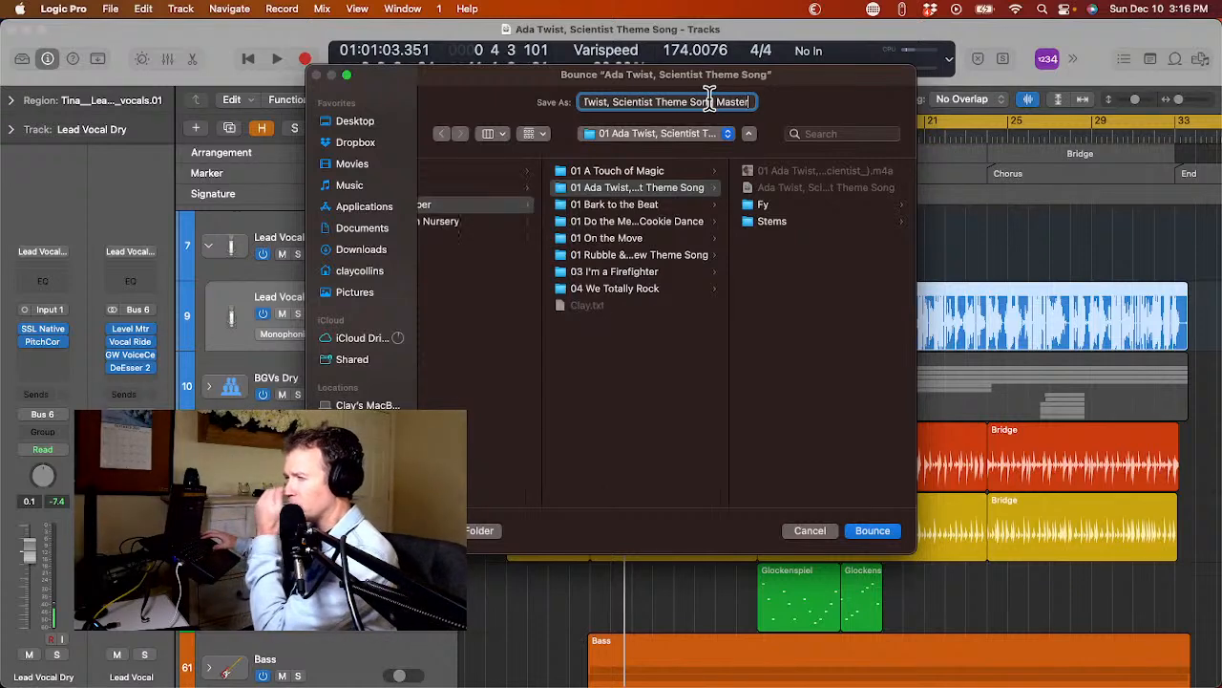
key(Return)
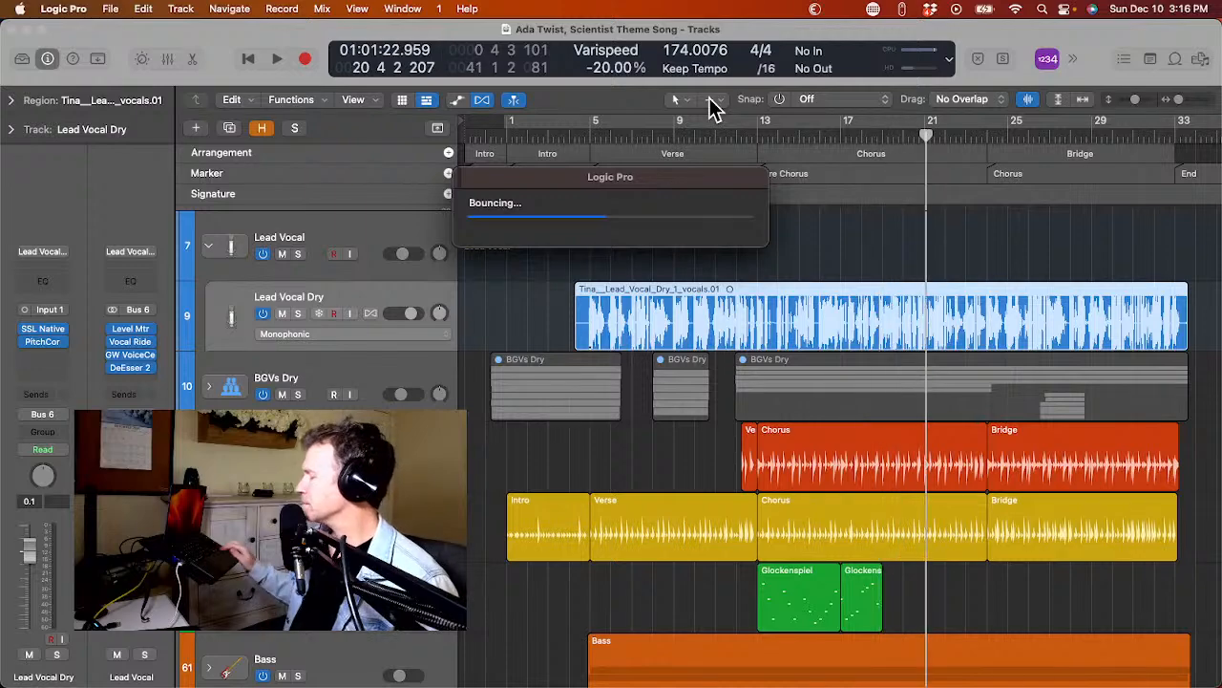
Collapse the Lead Vocal track stack in the Ada Twist project.
key(ctrl+Right)
key(ctrl+Right)
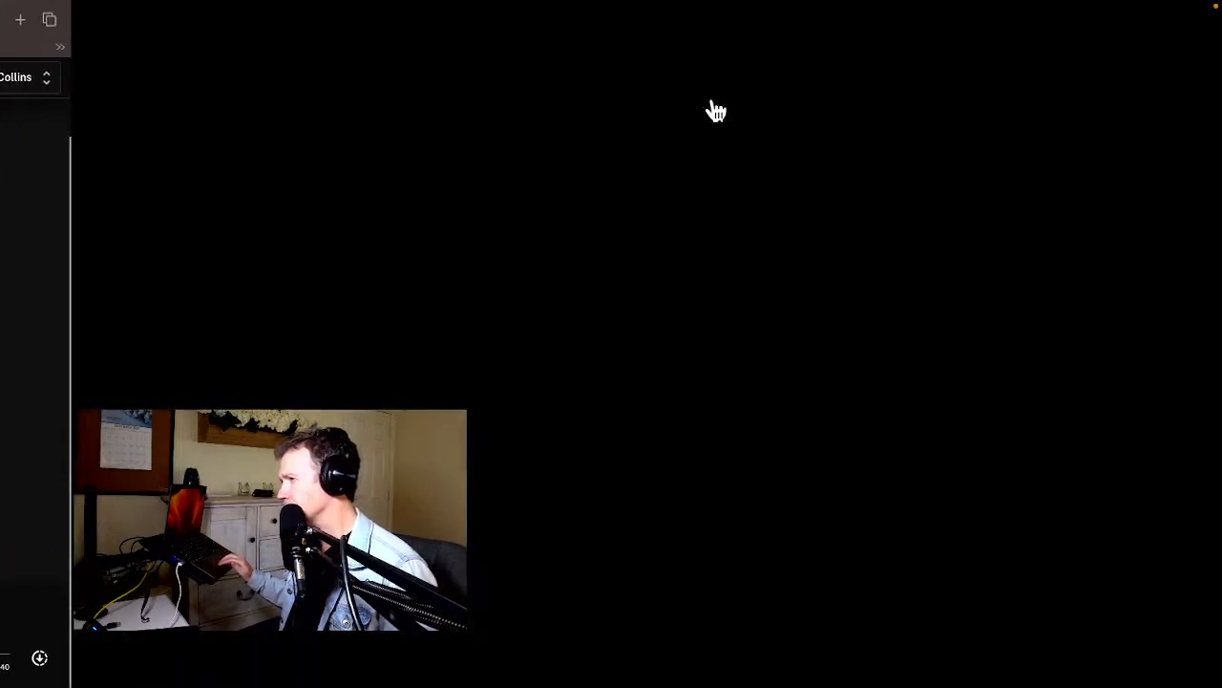
key(ctrl+Left)
key(ctrl+Left)
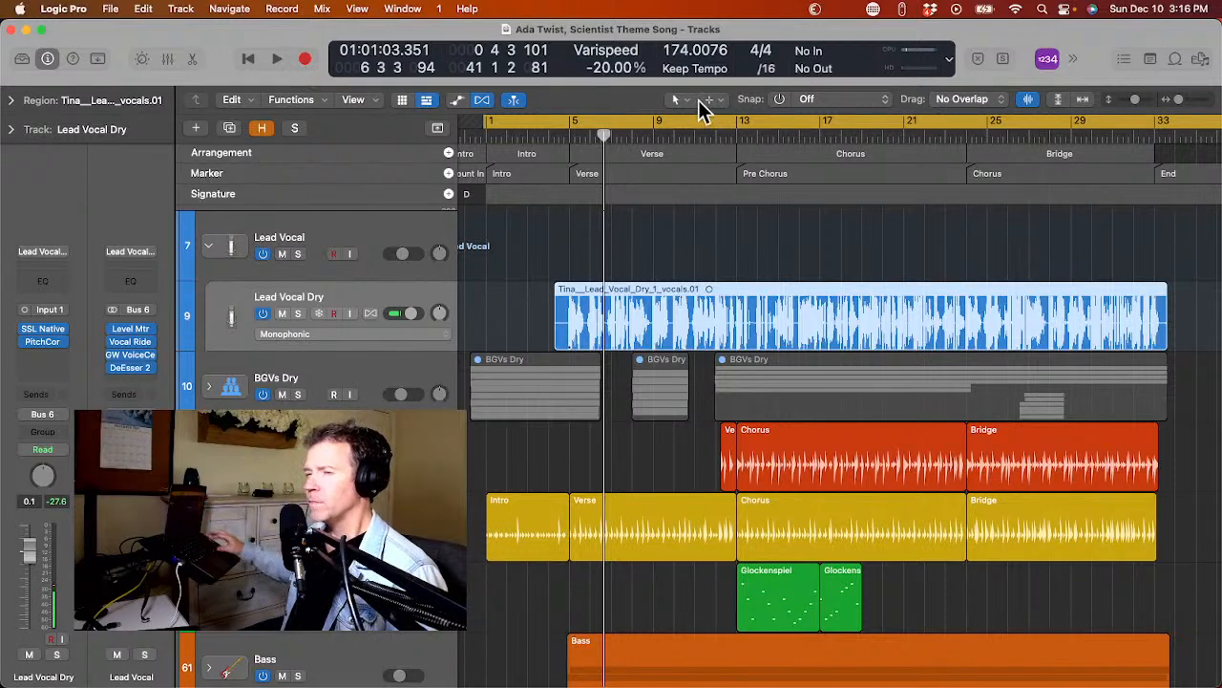
click(213, 245)
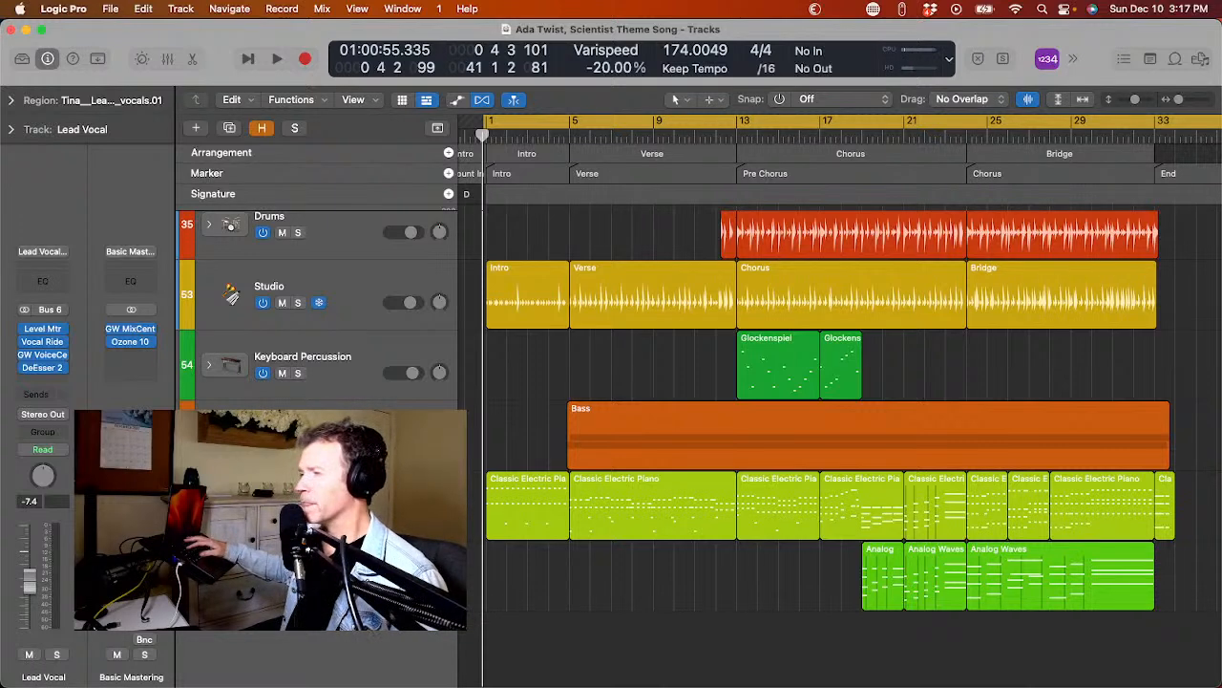
Put away the finished Ada Twist project and bring up the song folders in Finder.
key(super+m)
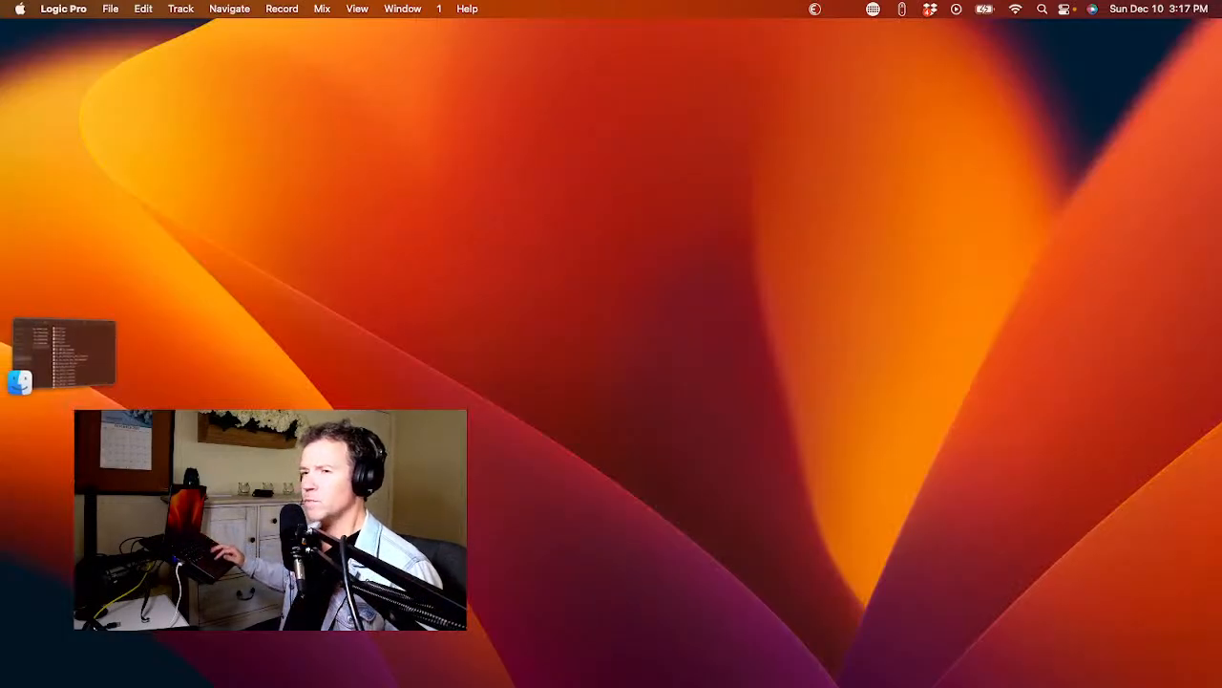
click(75, 367)
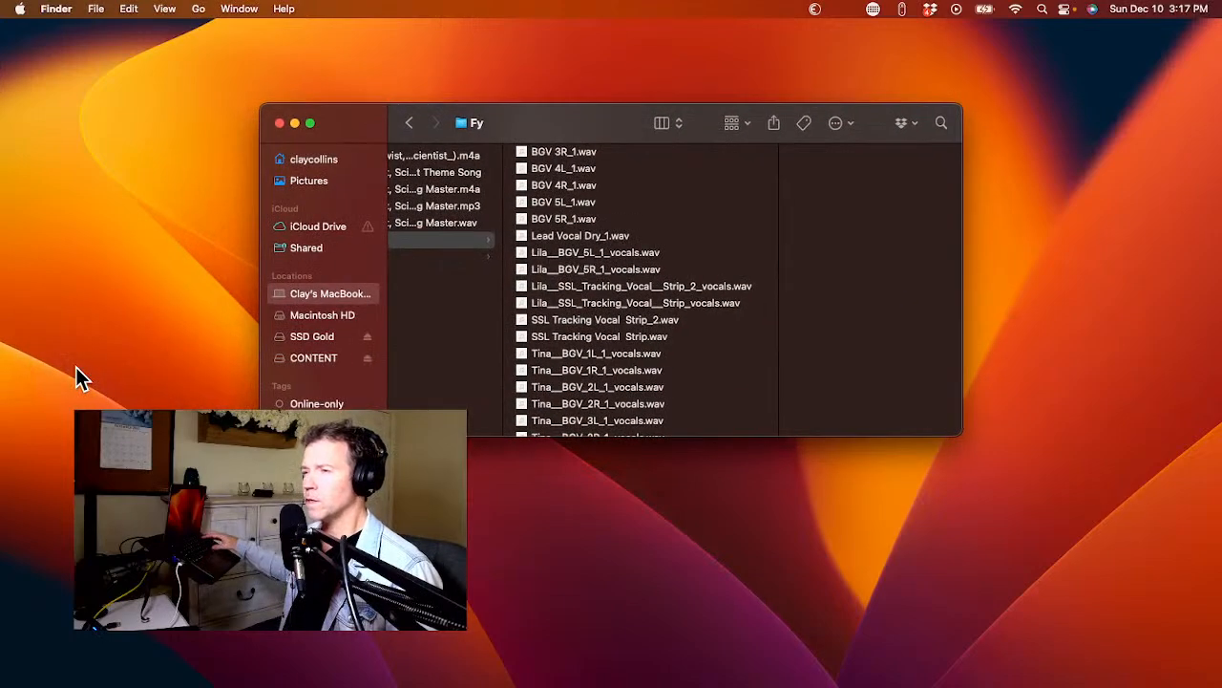
scroll(460, 299, left, 5)
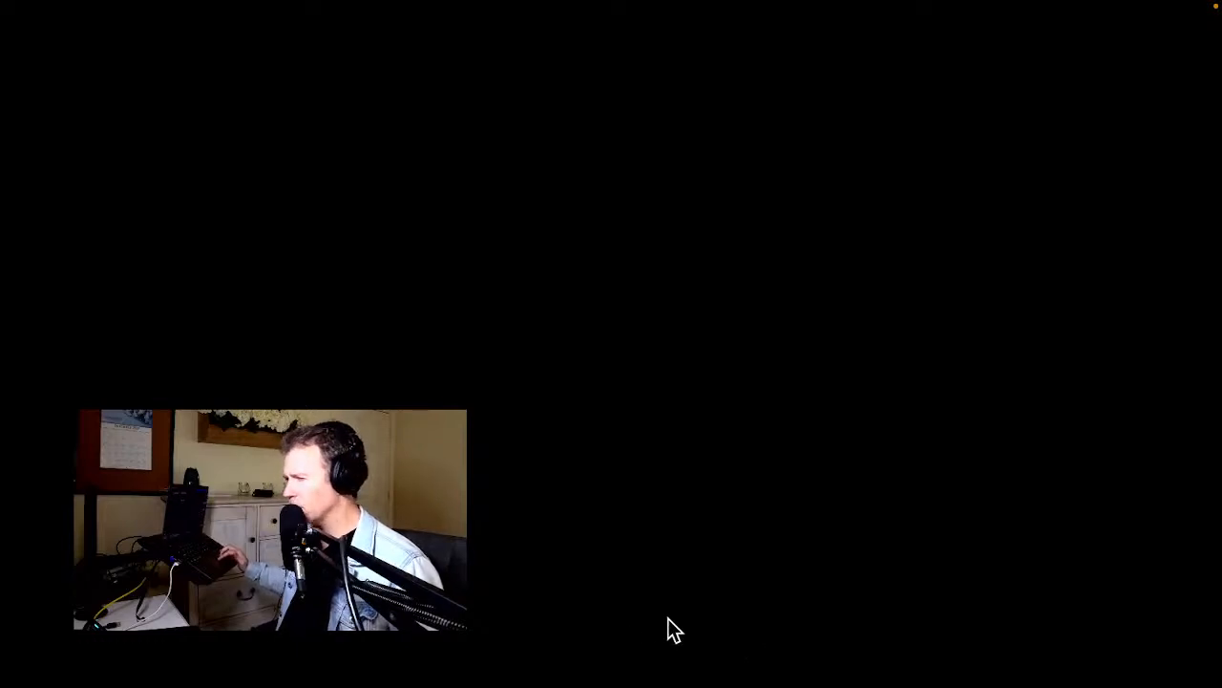
Return to the desktop and decline using the iPhone microphone as Logic Pro's audio device.
key(ctrl+Left)
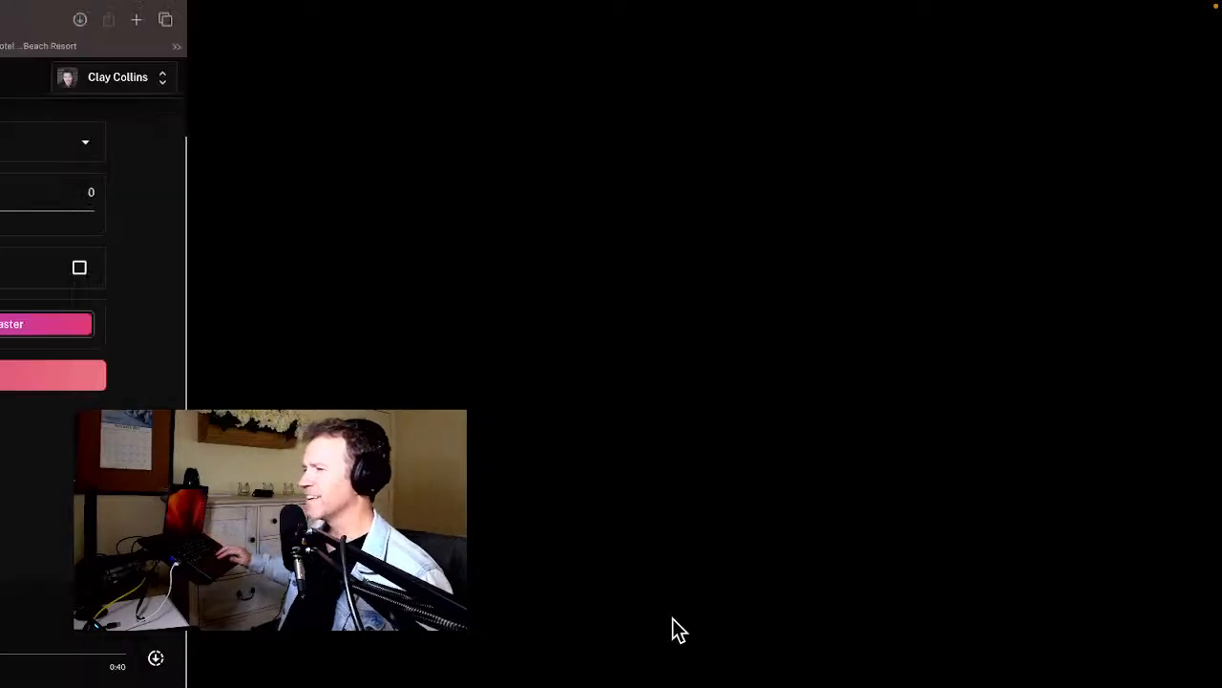
key(ctrl+Left)
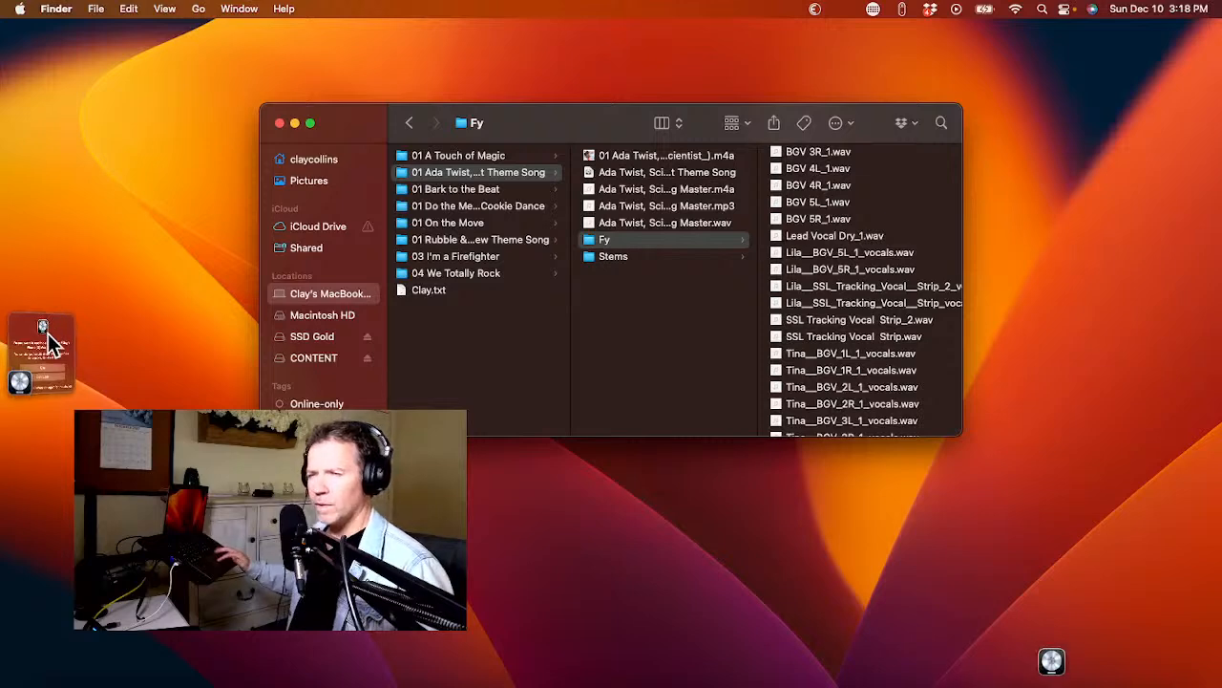
click(48, 330)
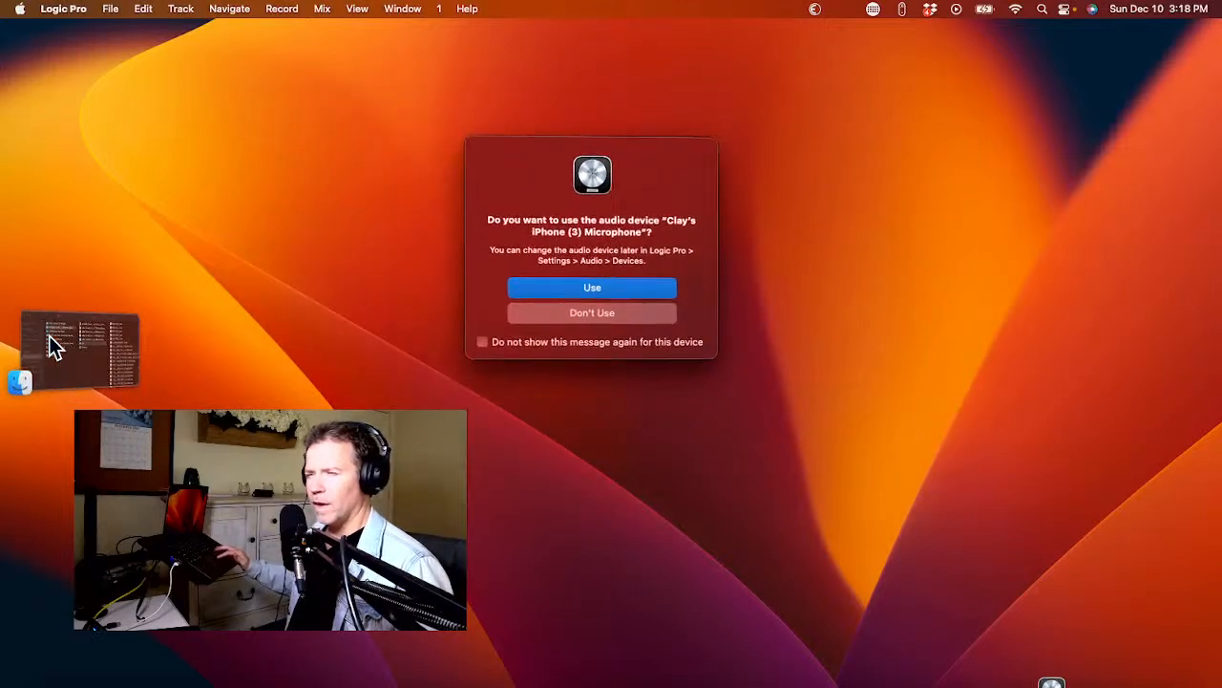
click(616, 305)
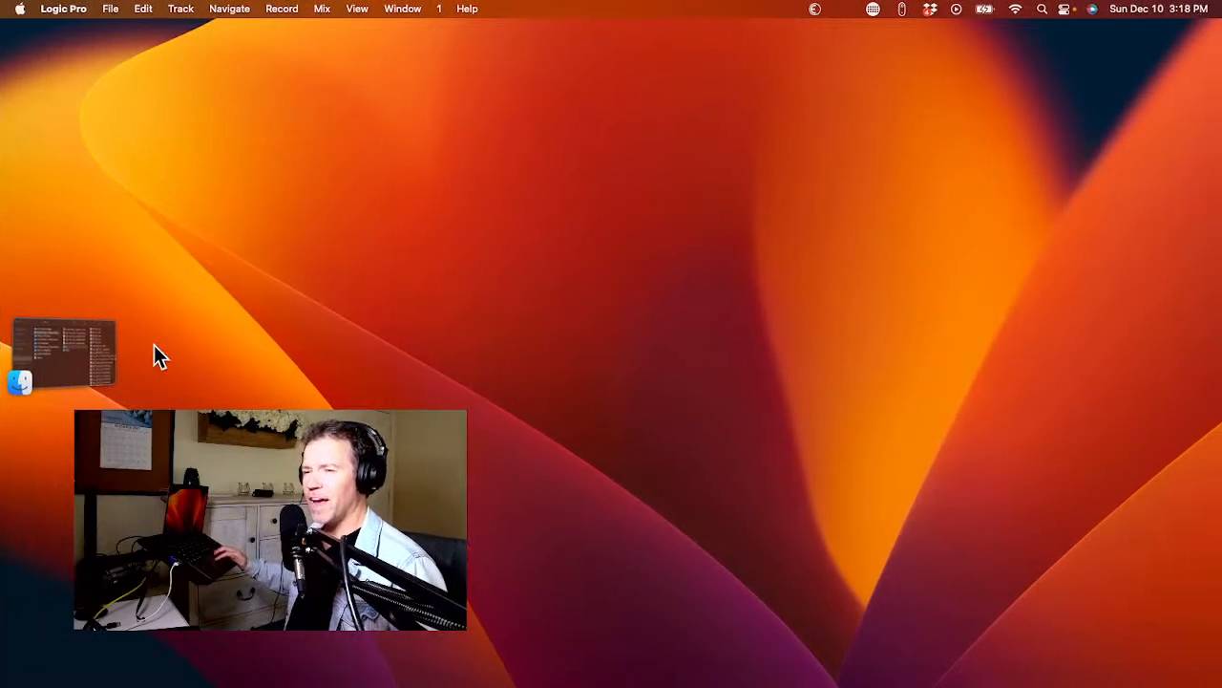
Switch to Finder and open the Bark to the Beat project from the 01 Bark to the Beat folder.
key(super+Tab)
key(super+Tab)
key(super+Tab)
key(super+Tab)
key(super+Tab)
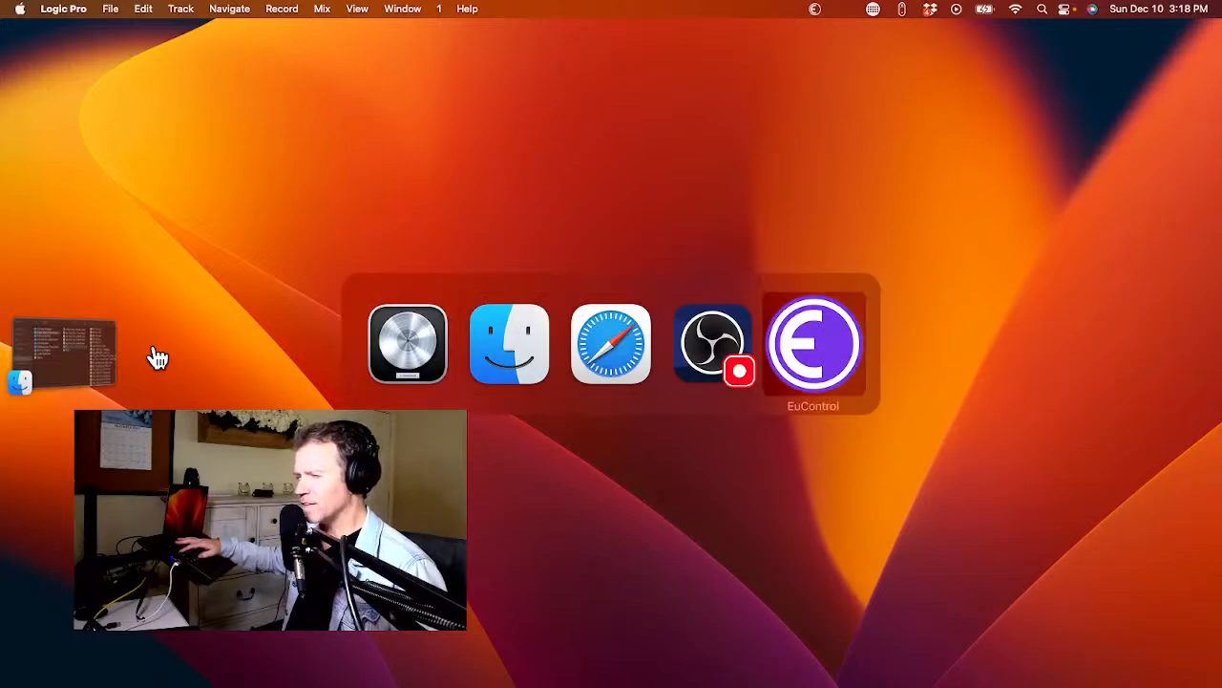
key(super+Tab)
key(super+Tab)
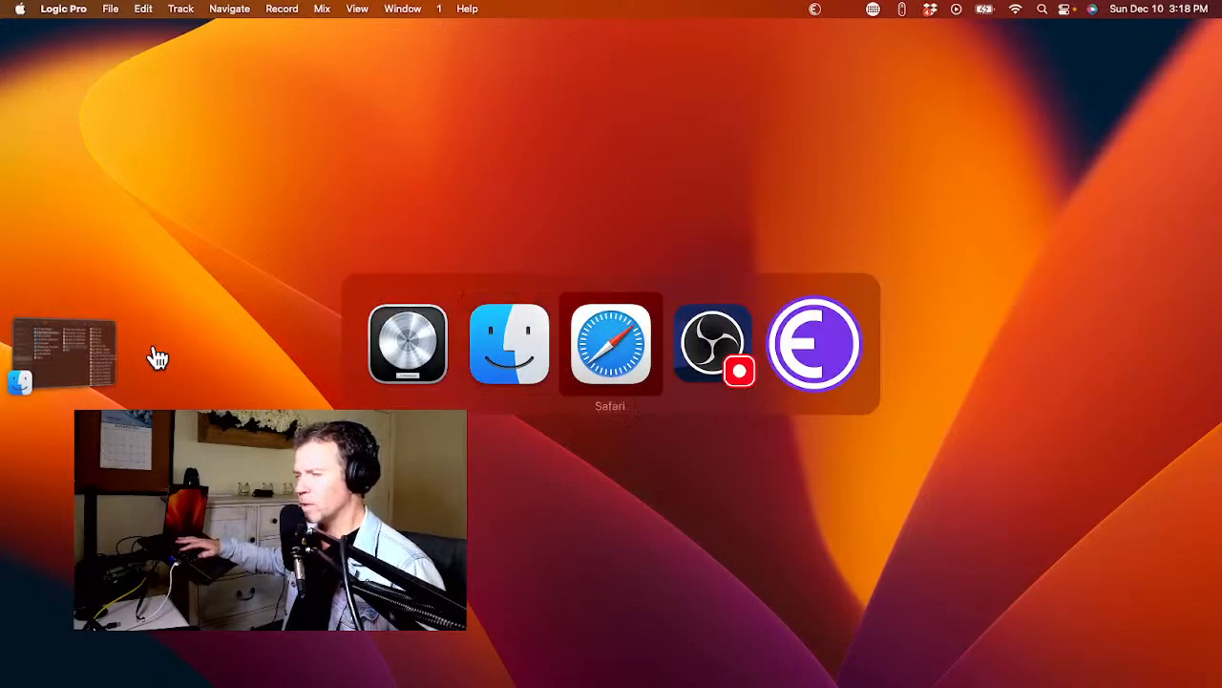
key(super+shift+Tab)
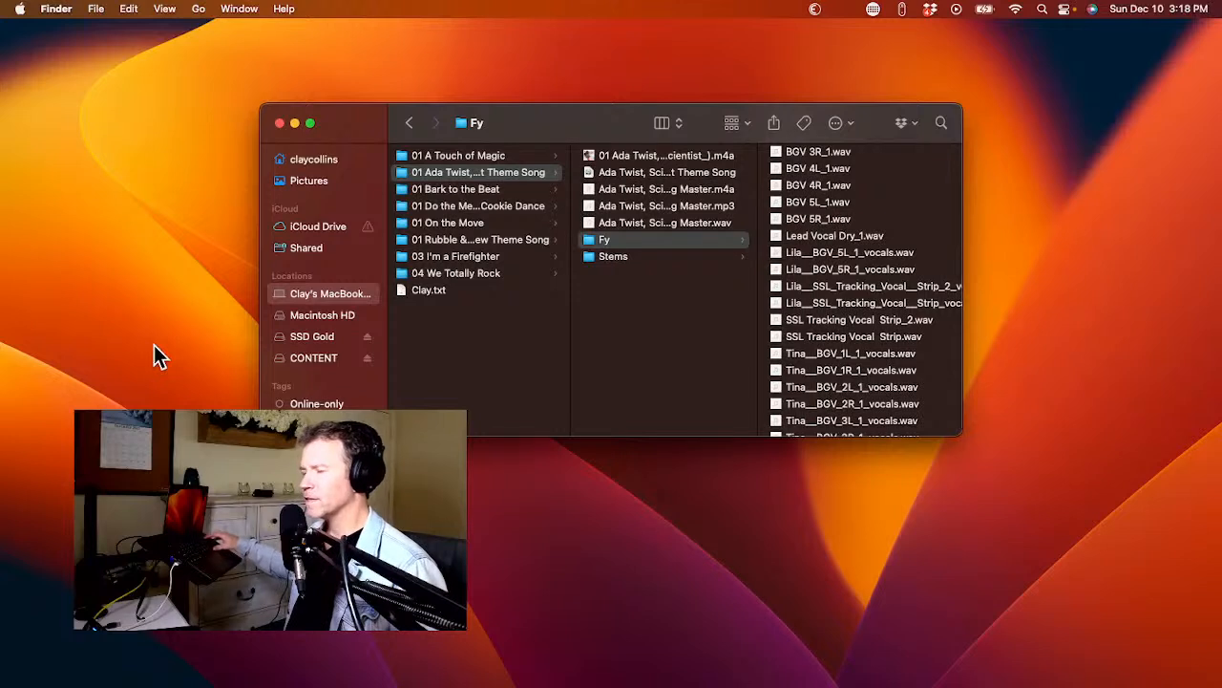
click(467, 188)
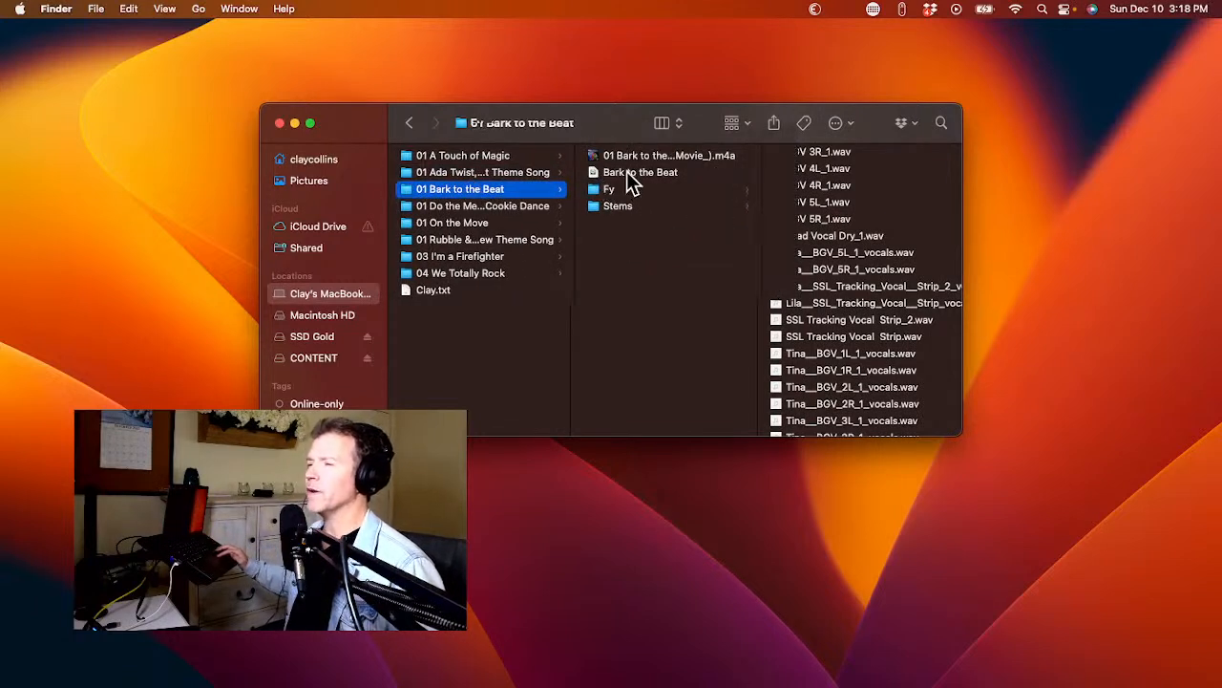
double_click(631, 173)
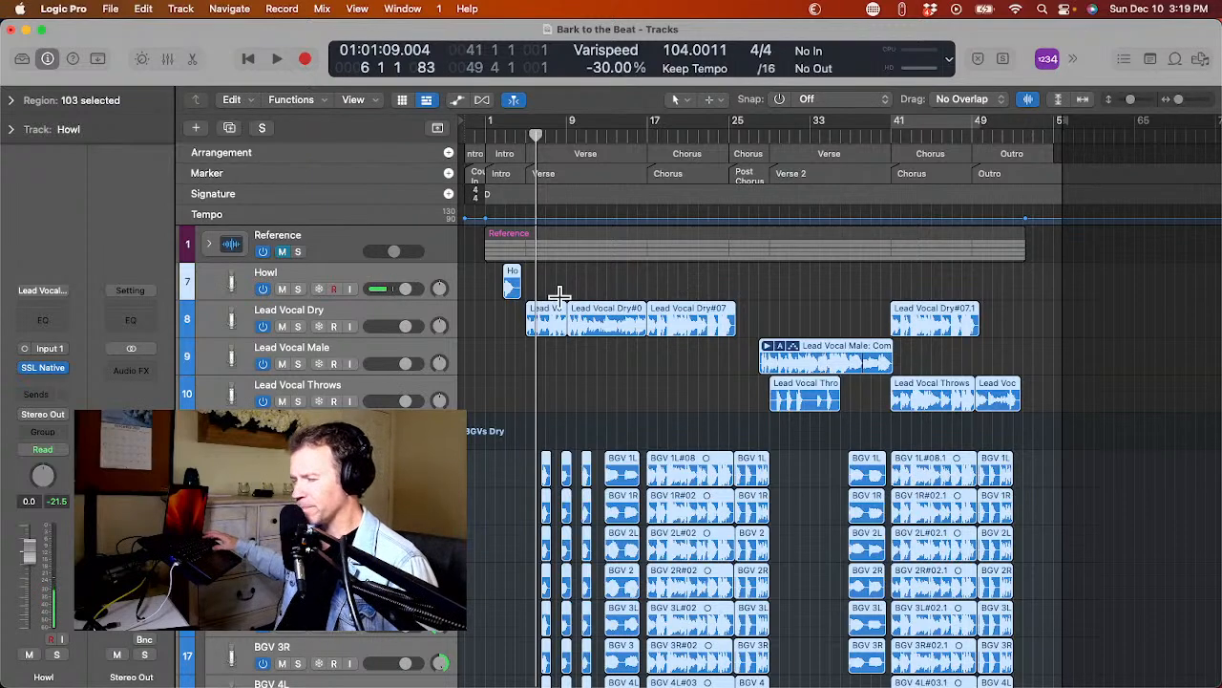
Look over the vocal tracks and audition the Howl region in the intro from about bar 2.
scroll(559, 294, down, 5)
scroll(538, 334, up, 5)
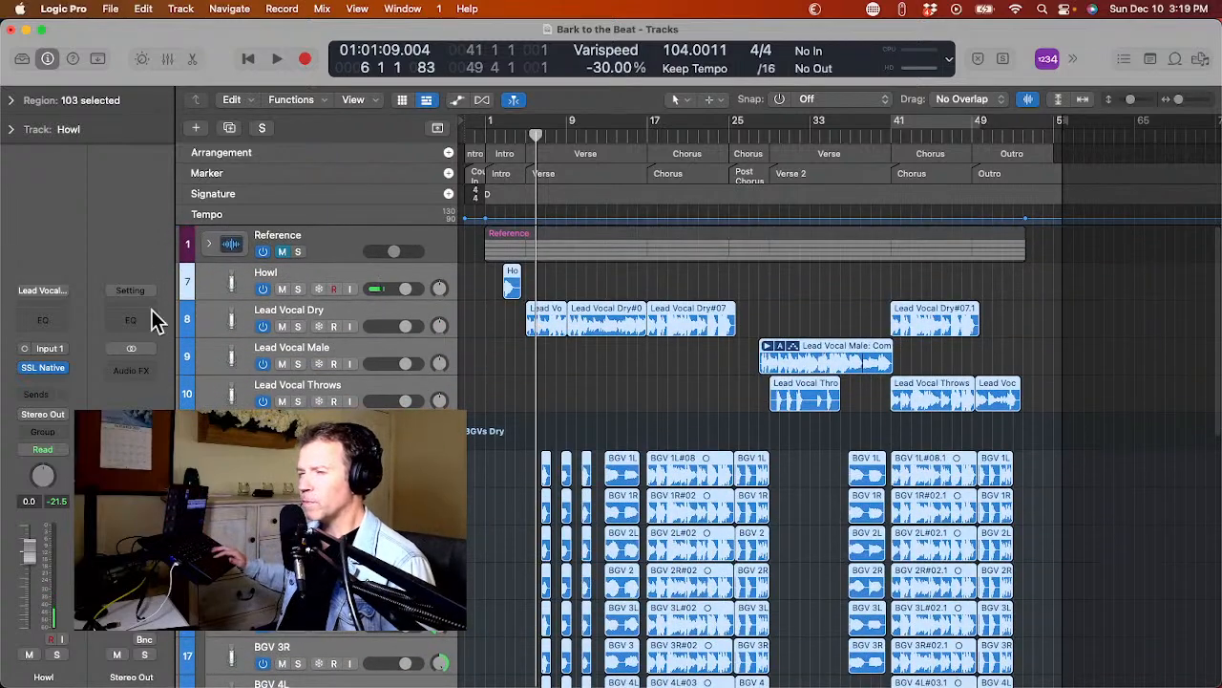
click(217, 318)
click(215, 280)
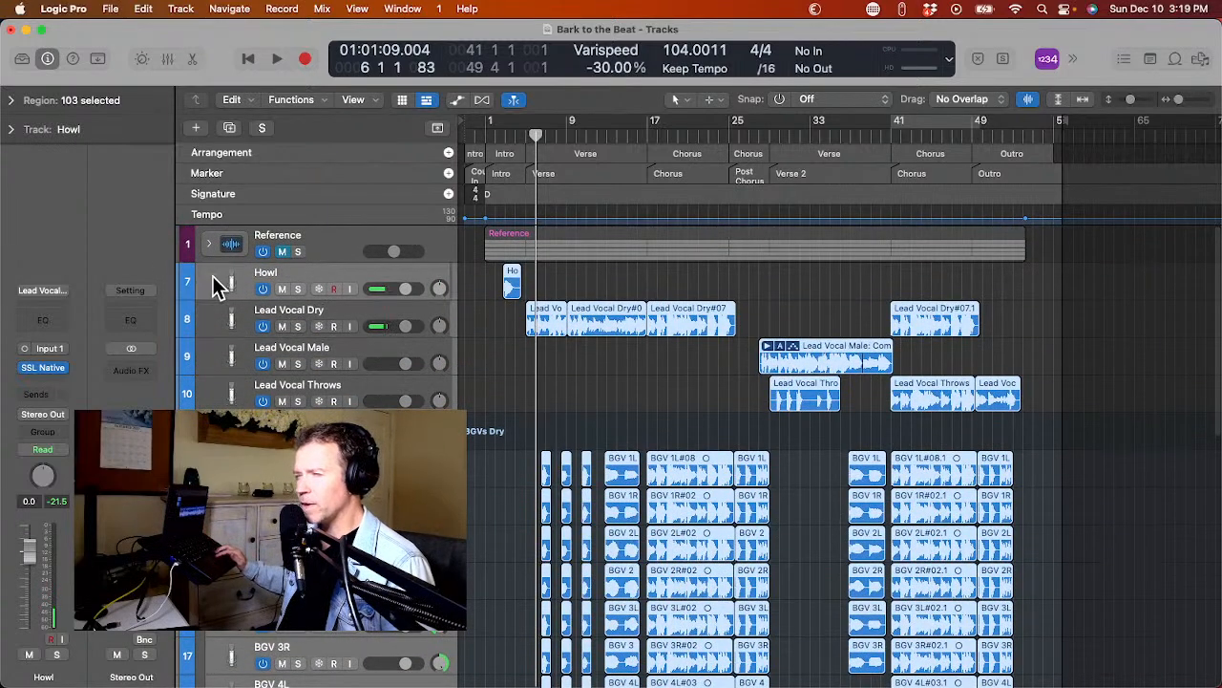
click(496, 130)
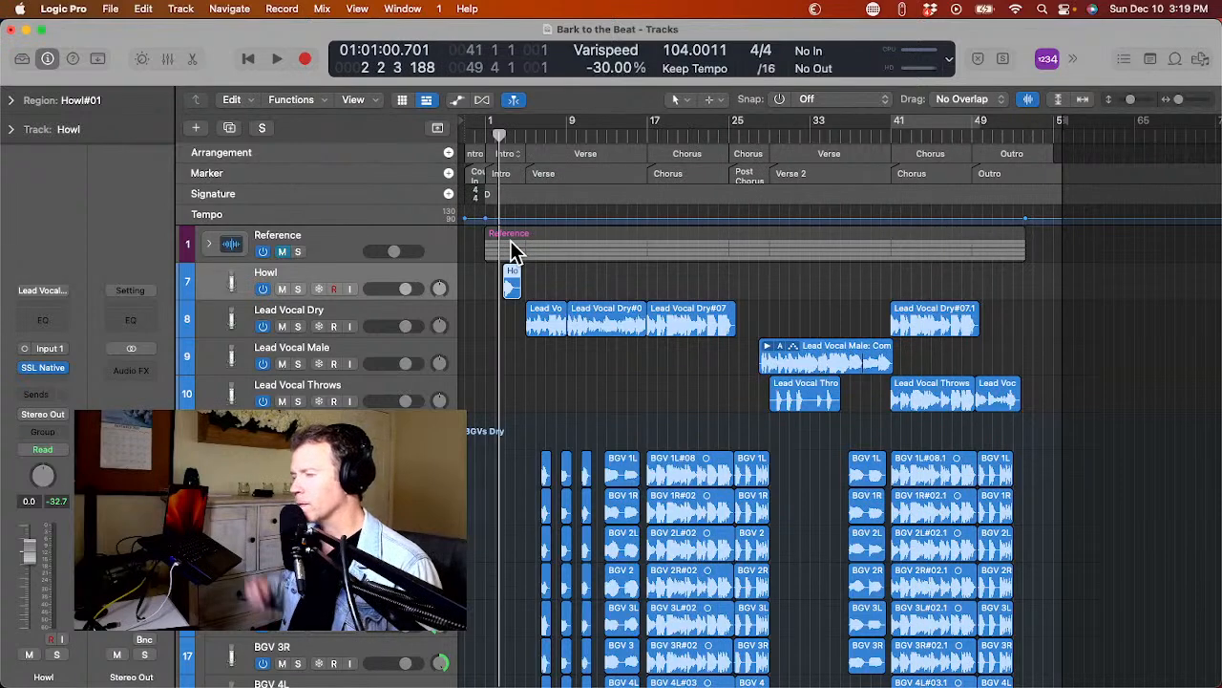
key(space)
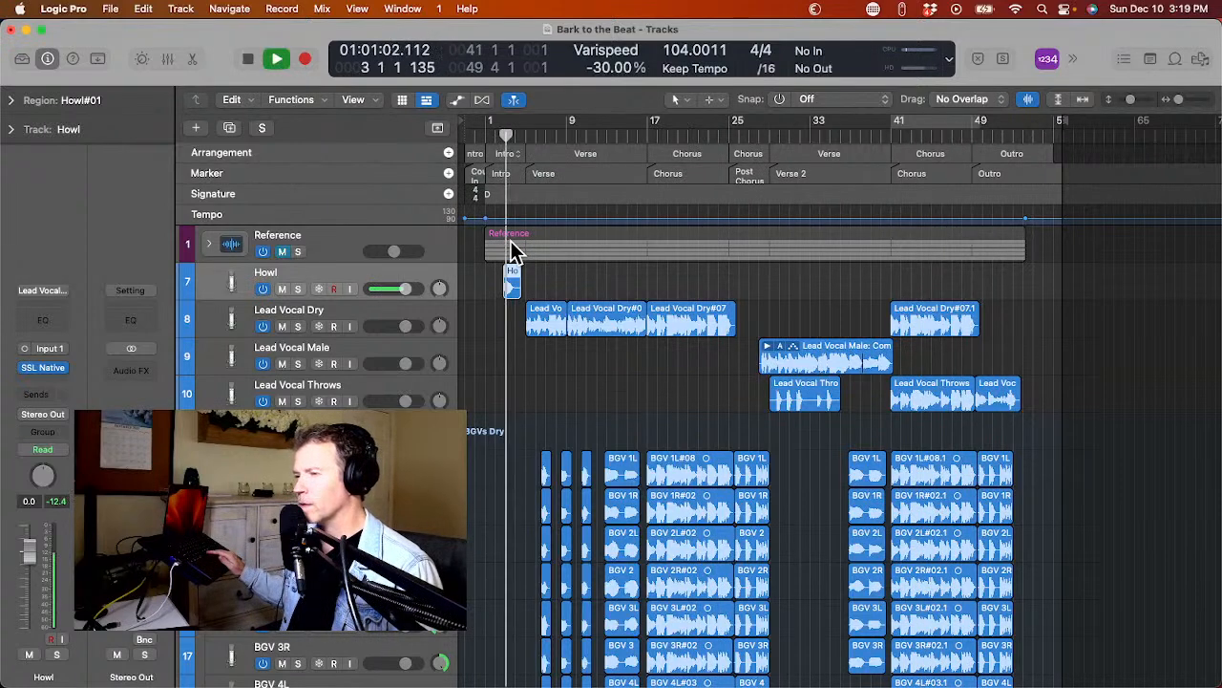
key(space)
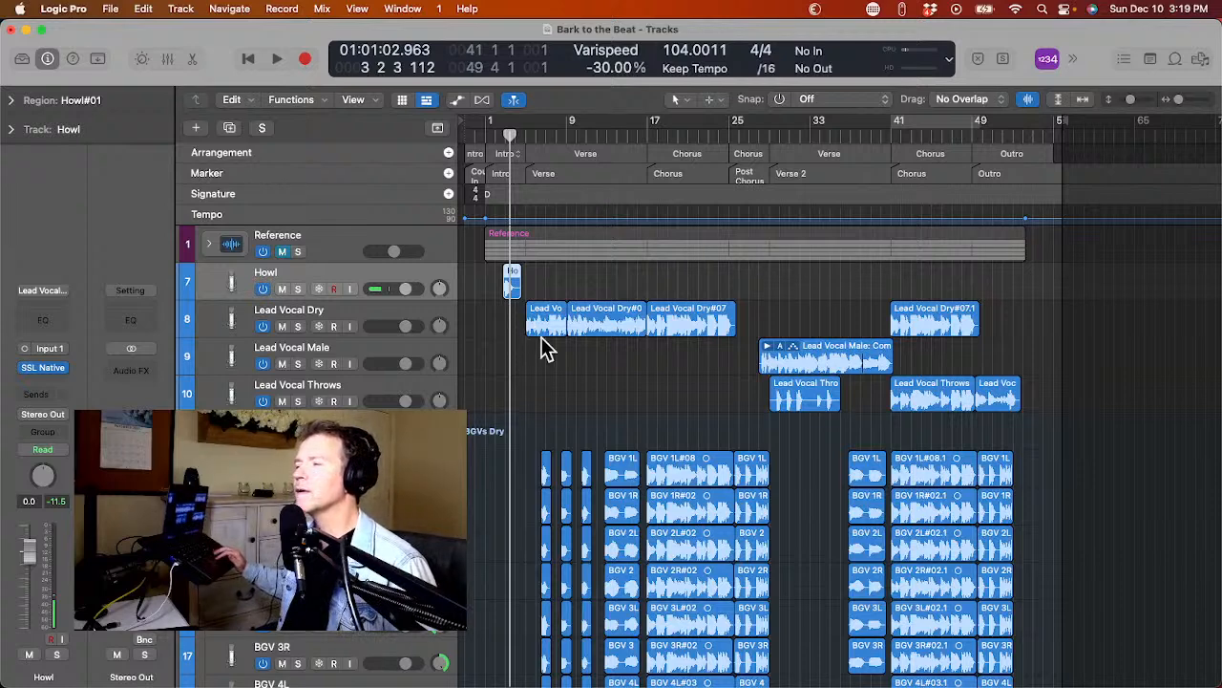
Group the Lead Vocal Dry and Lead Vocal Male tracks into a summing stack.
click(221, 320)
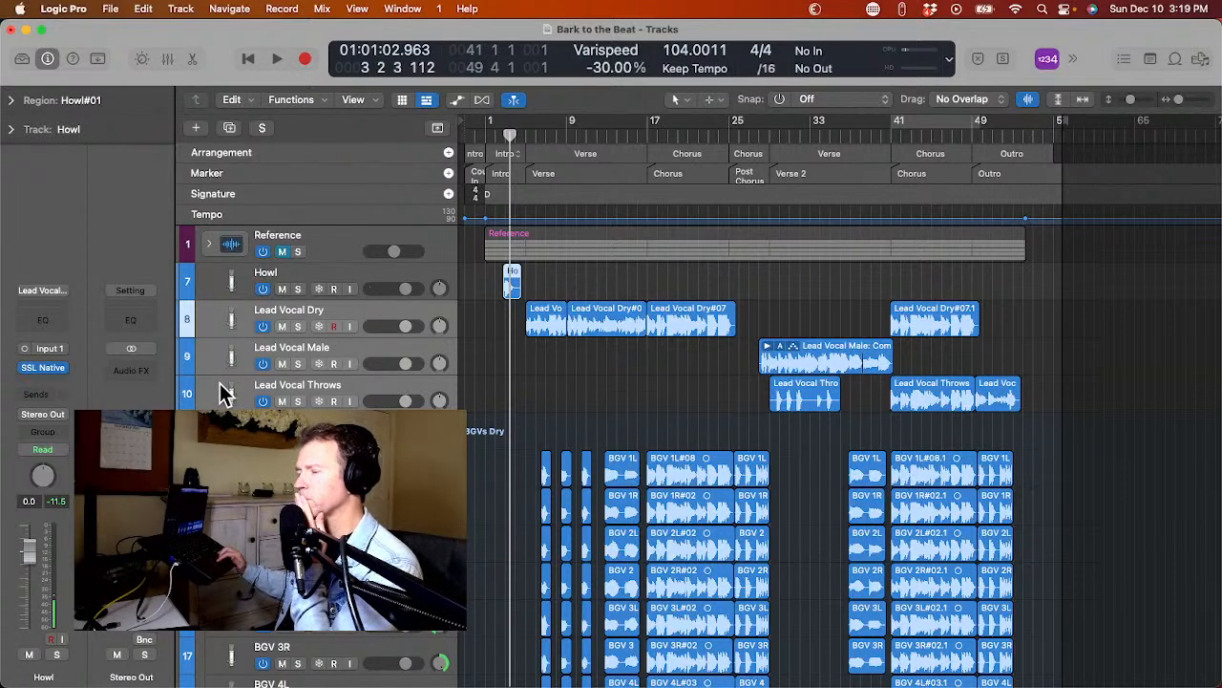
click(217, 366)
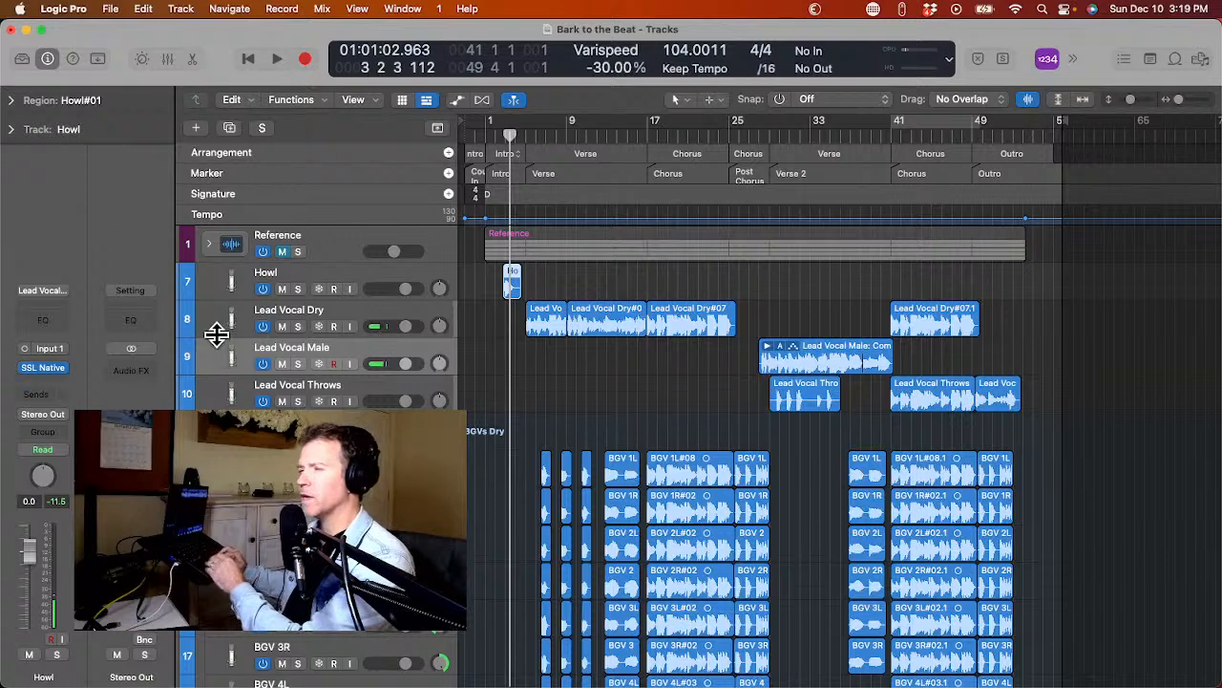
click(216, 330)
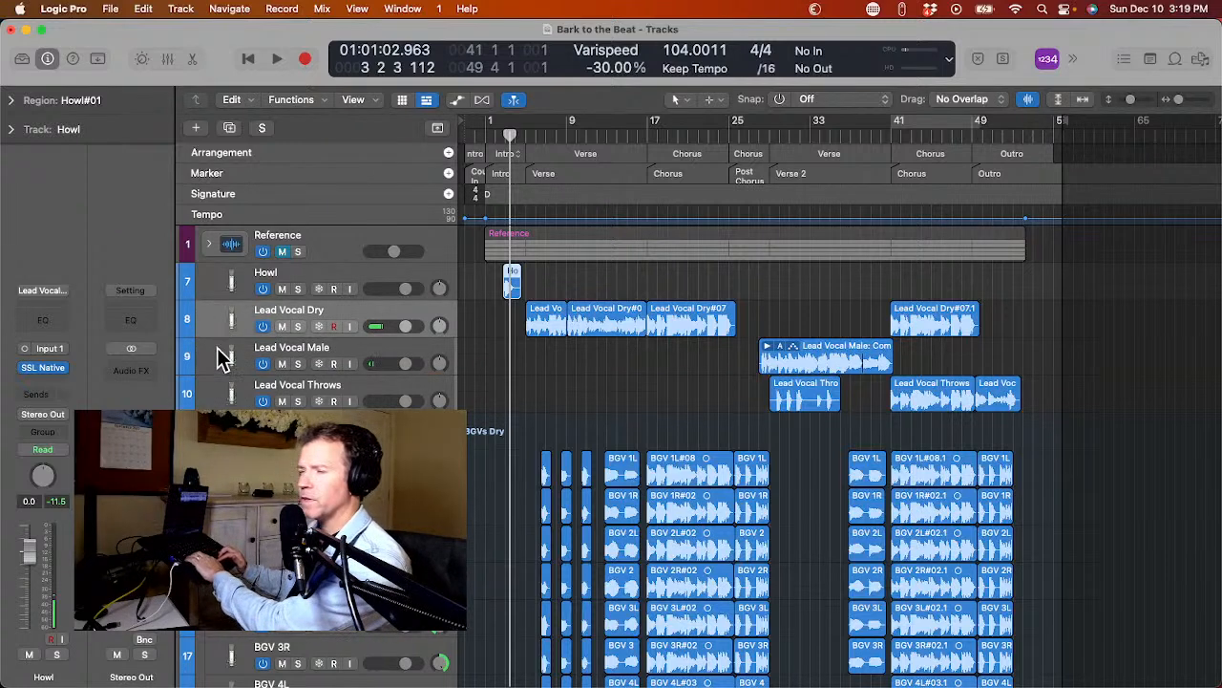
click(218, 356)
right_click(219, 355)
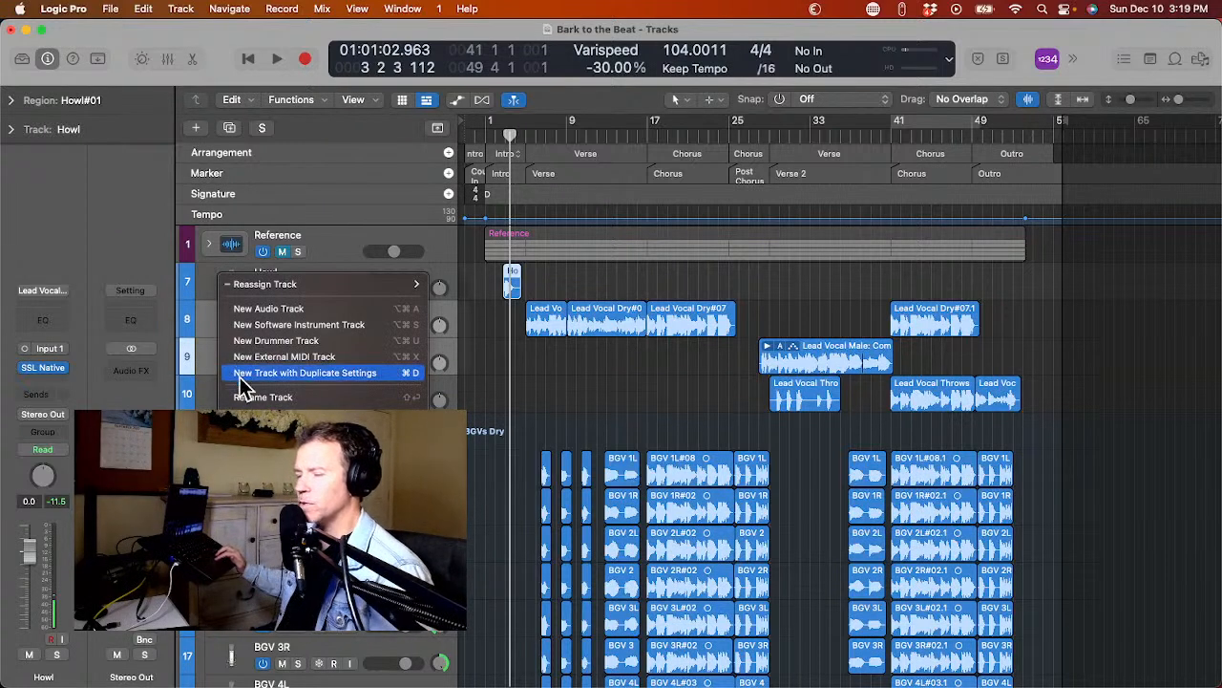
click(256, 437)
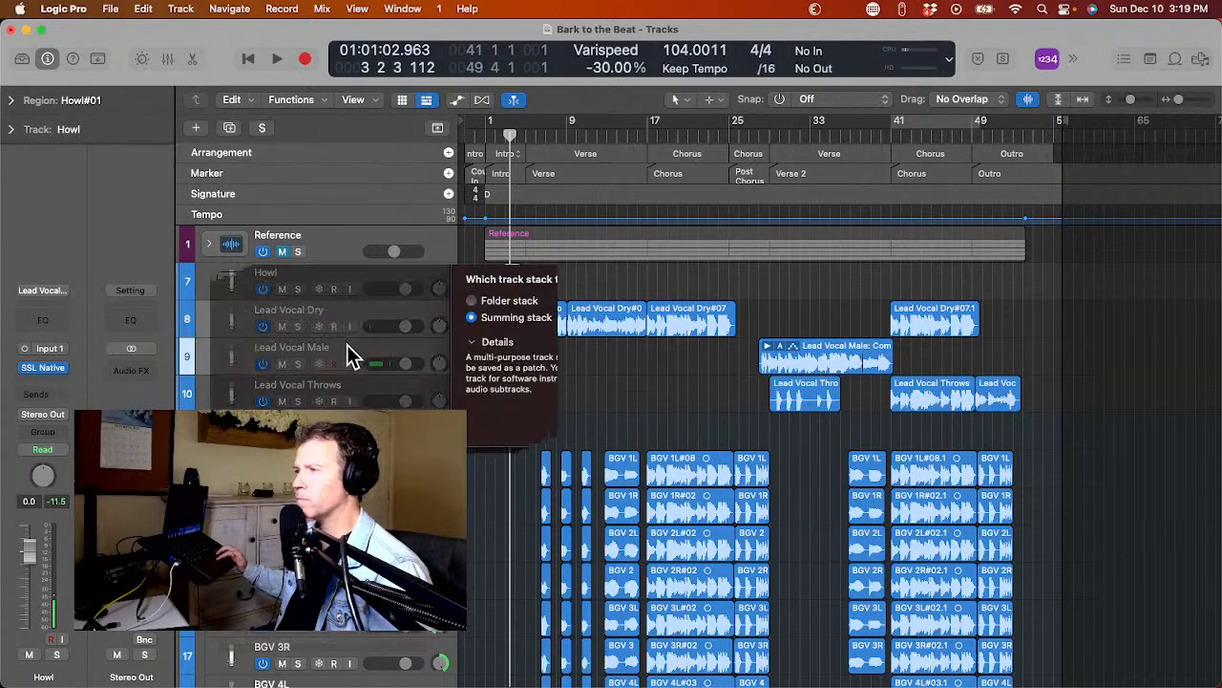
key(Return)
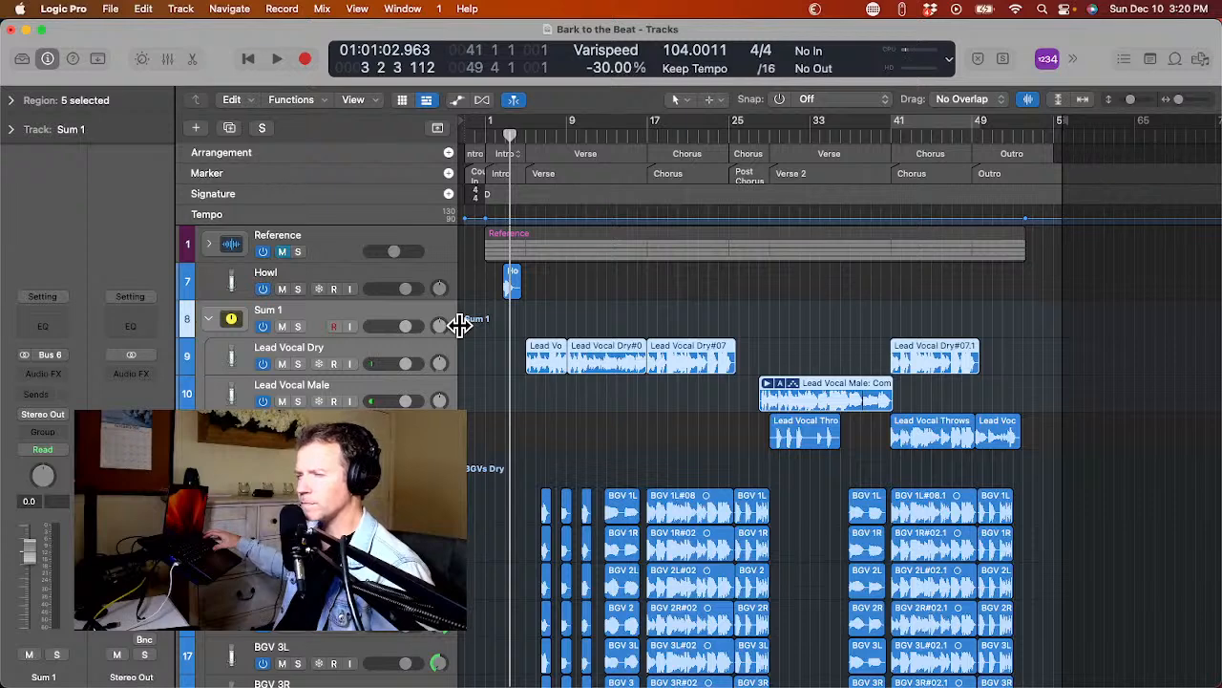
Name the new stack Lead Vocal and load the saved user vocal channel strip with Level Mtr, Vocal Ride, GW VoiceCe and DeEsser 2.
double_click(269, 310)
text(Lead Vocal)
key(Return)
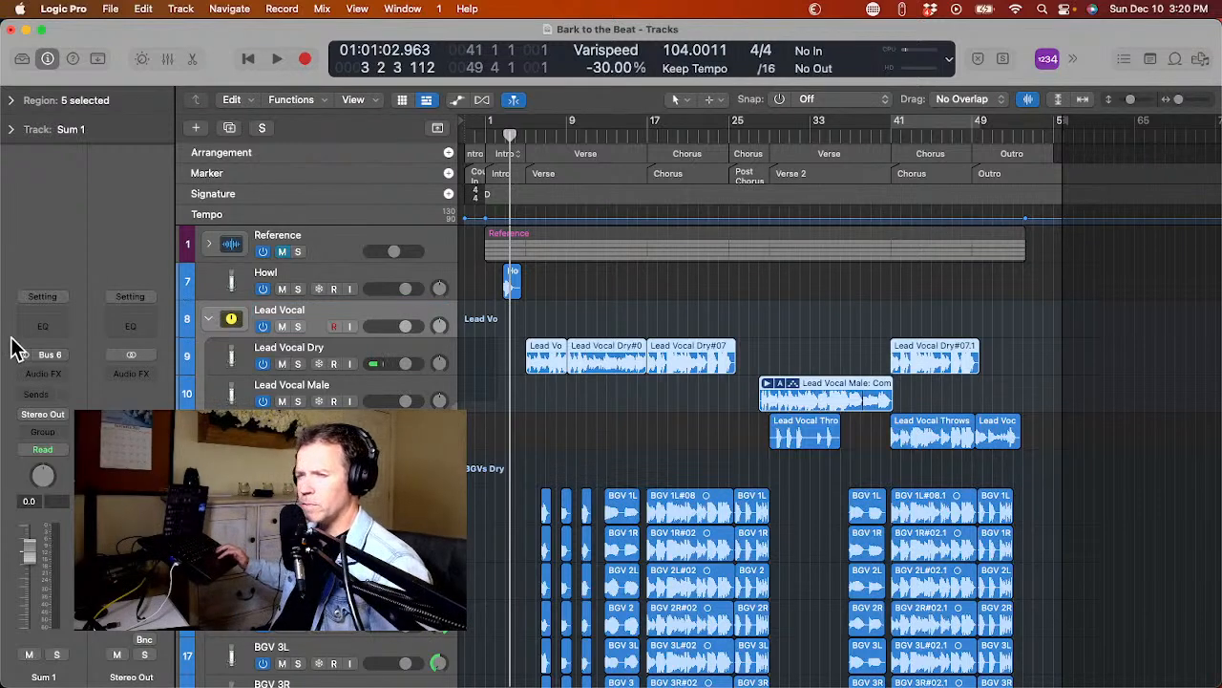
click(38, 297)
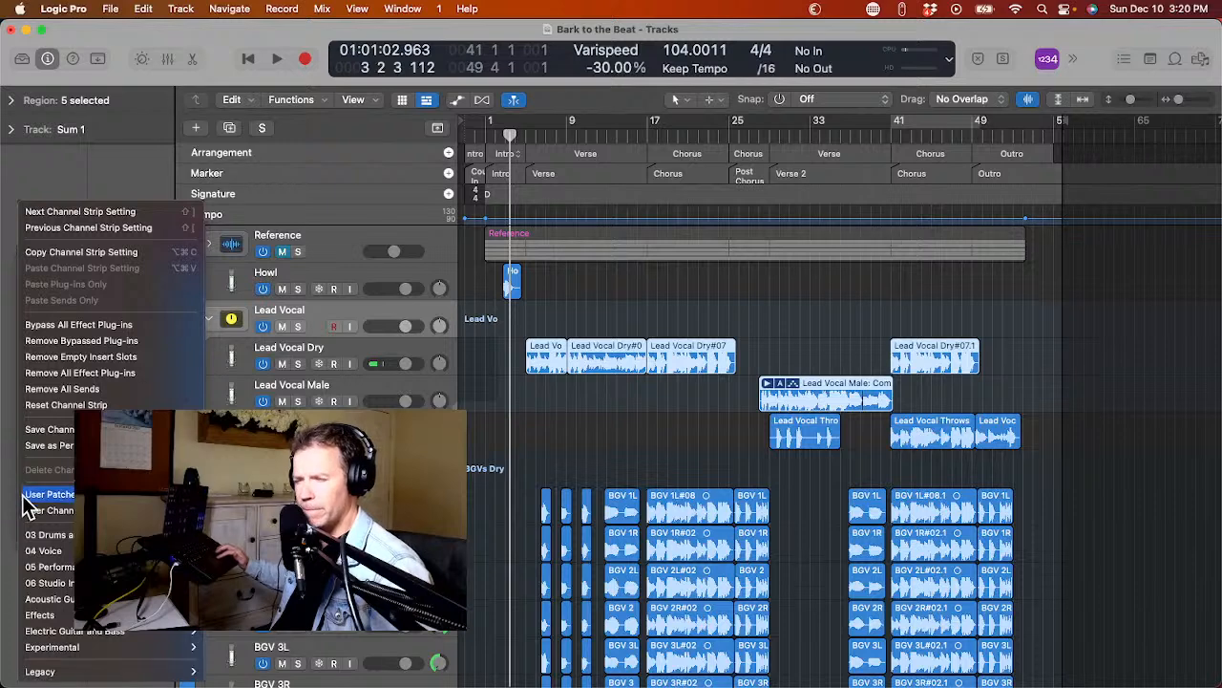
mouse_move(43, 512)
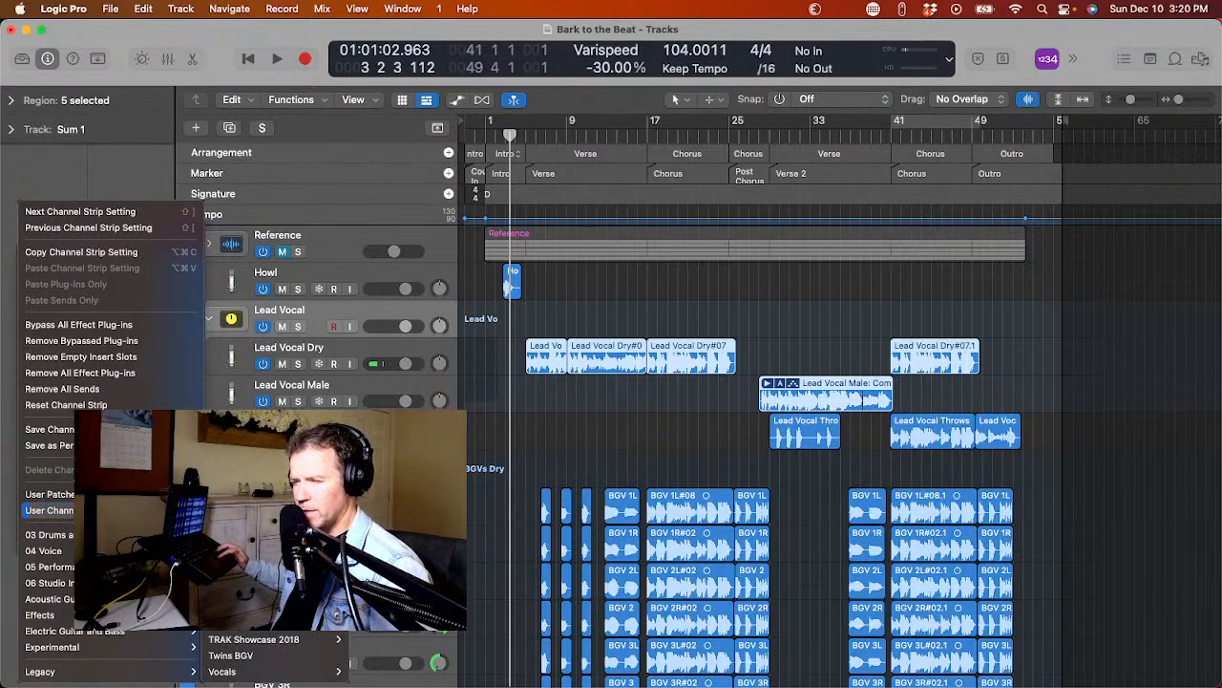
click(253, 558)
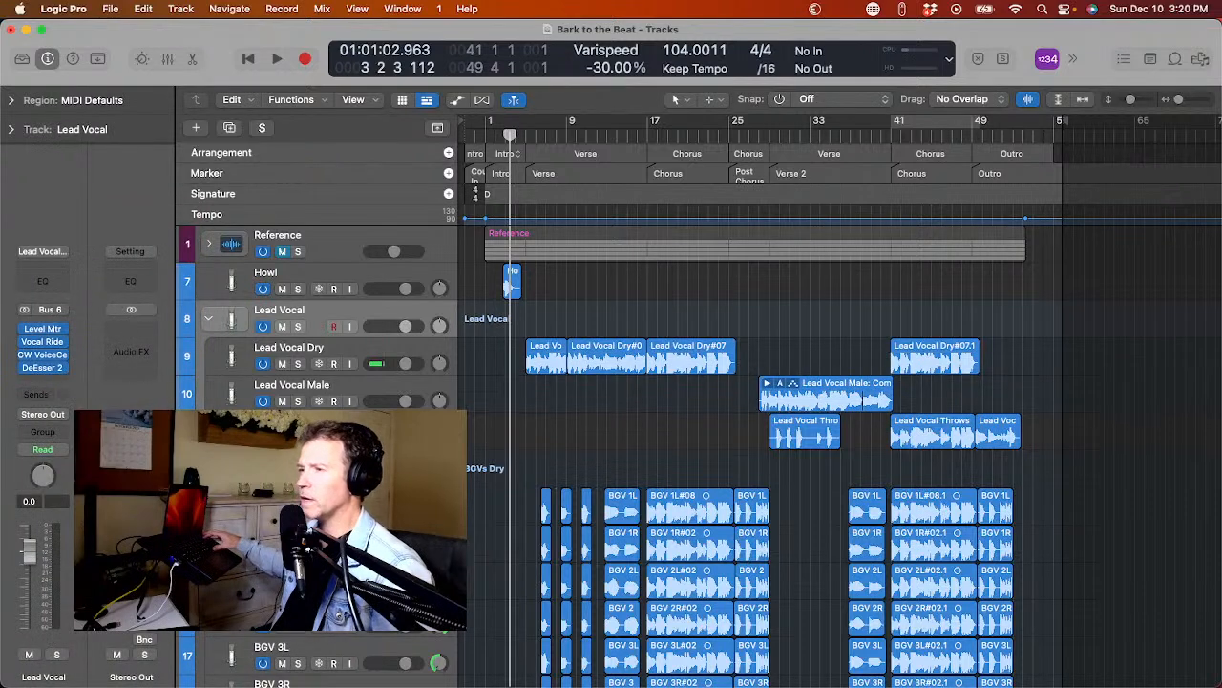
Duplicate the Lead Vocal Dry and Lead Vocal Male tracks with their settings inside the Lead Vocal stack.
click(231, 358)
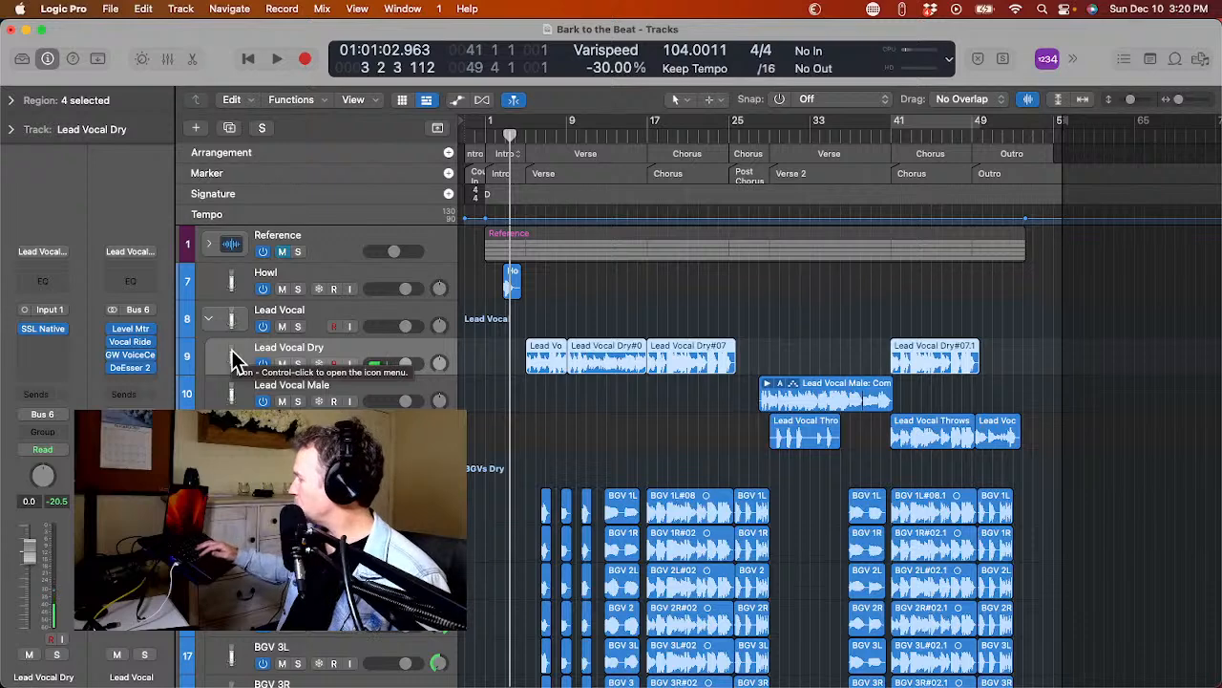
key(super+d)
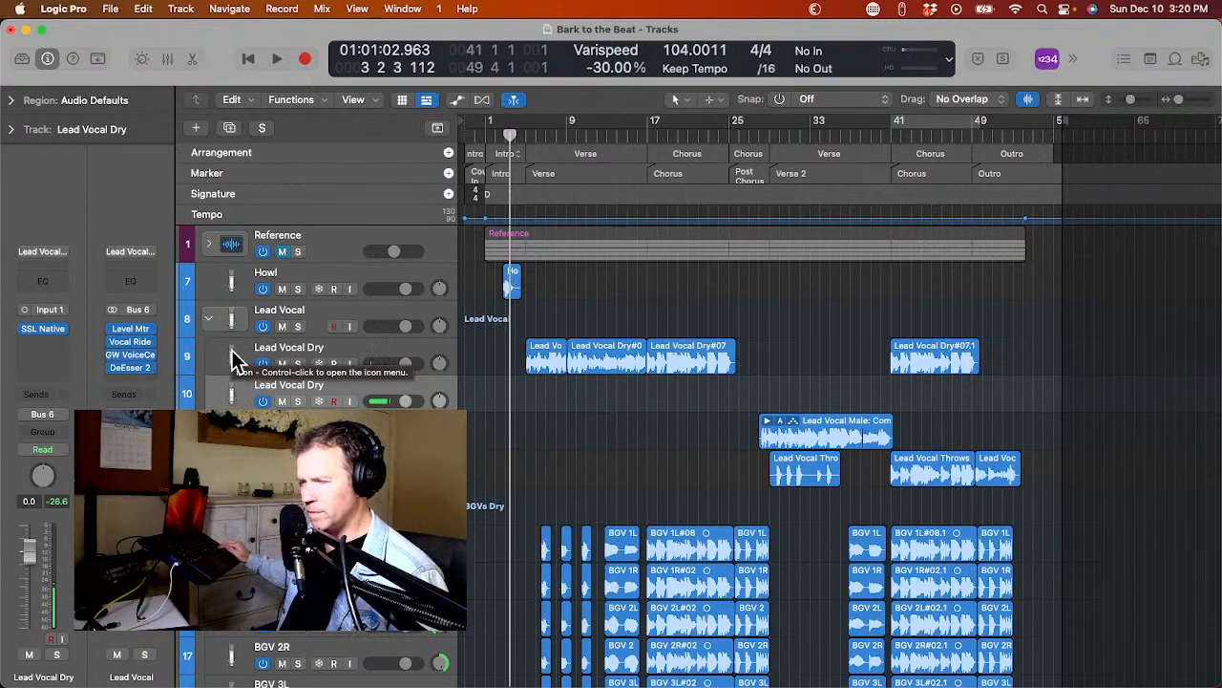
key(Down)
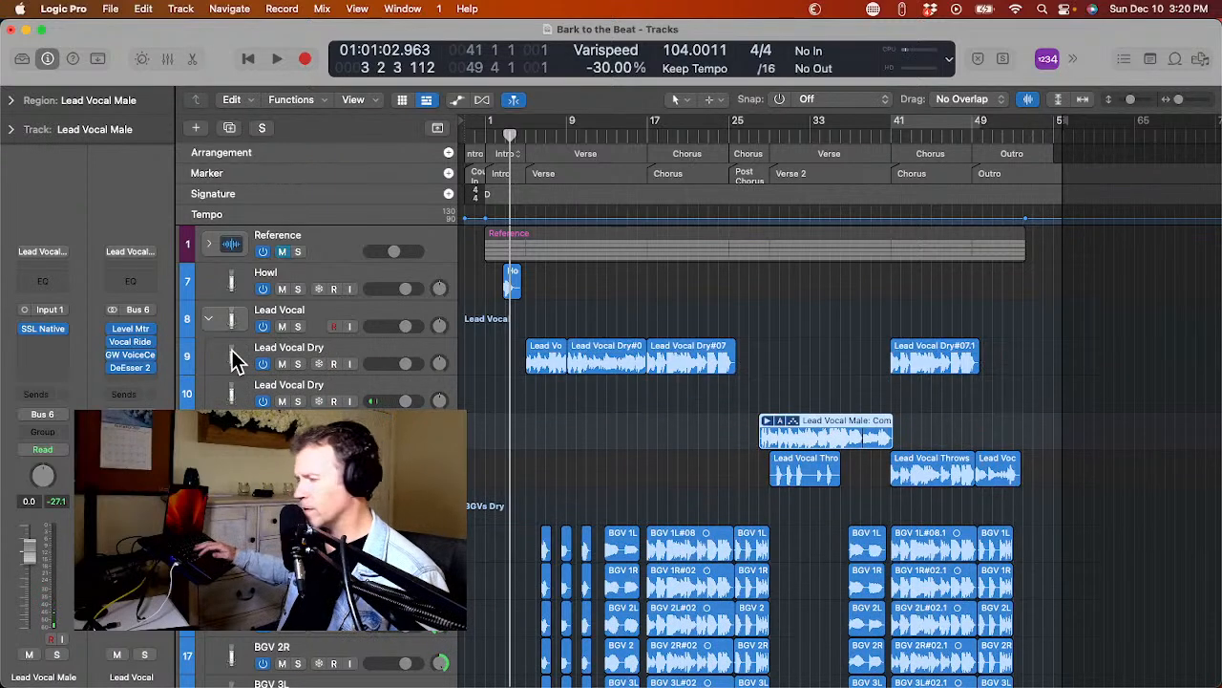
key(super+d)
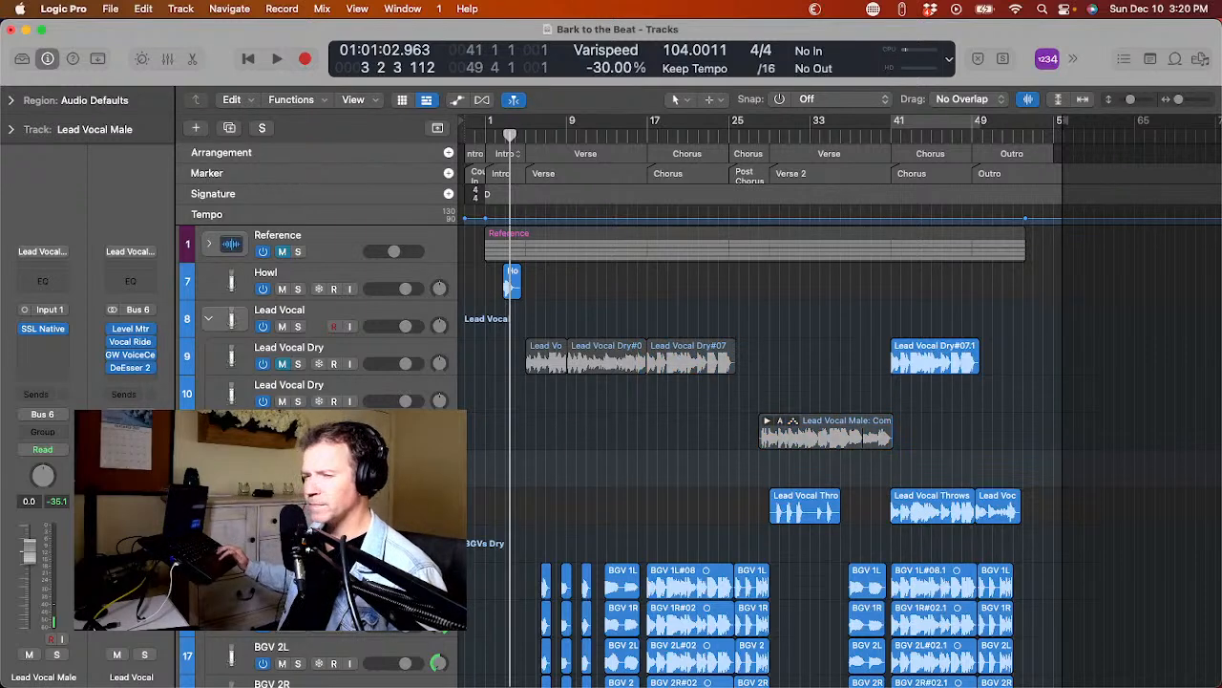
Hide the Reference track and the original Lead Vocal Dry and Lead Vocal Male tracks from the track list.
key(h)
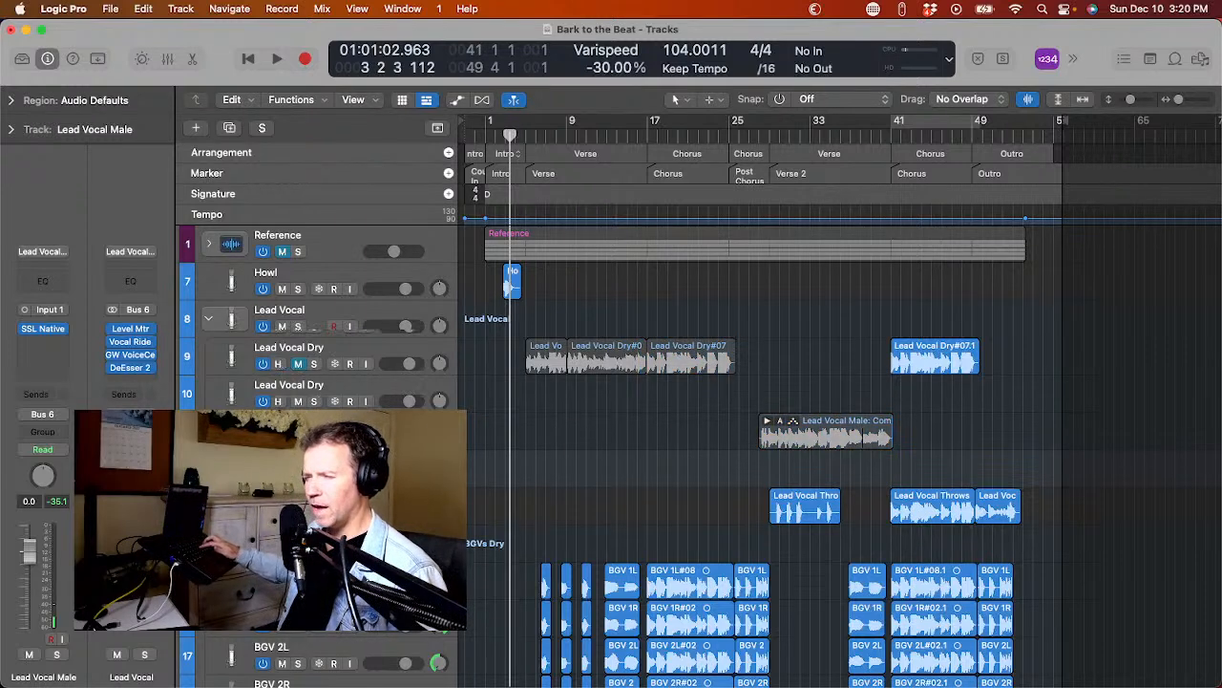
click(279, 364)
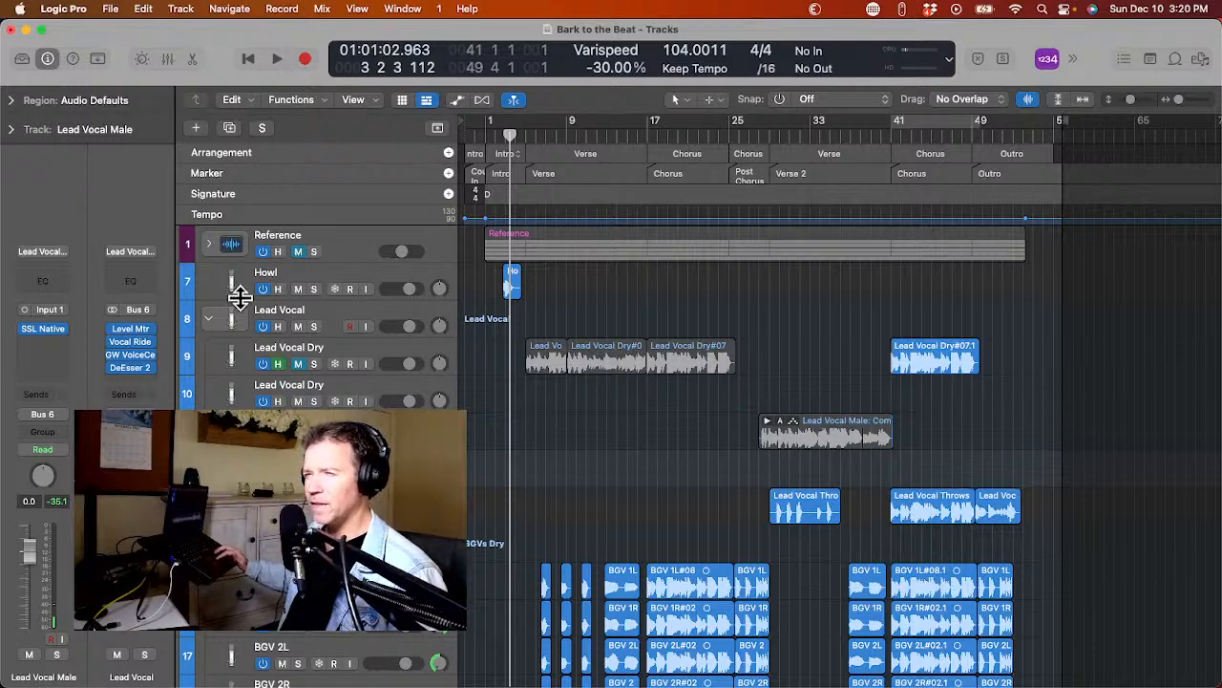
click(277, 251)
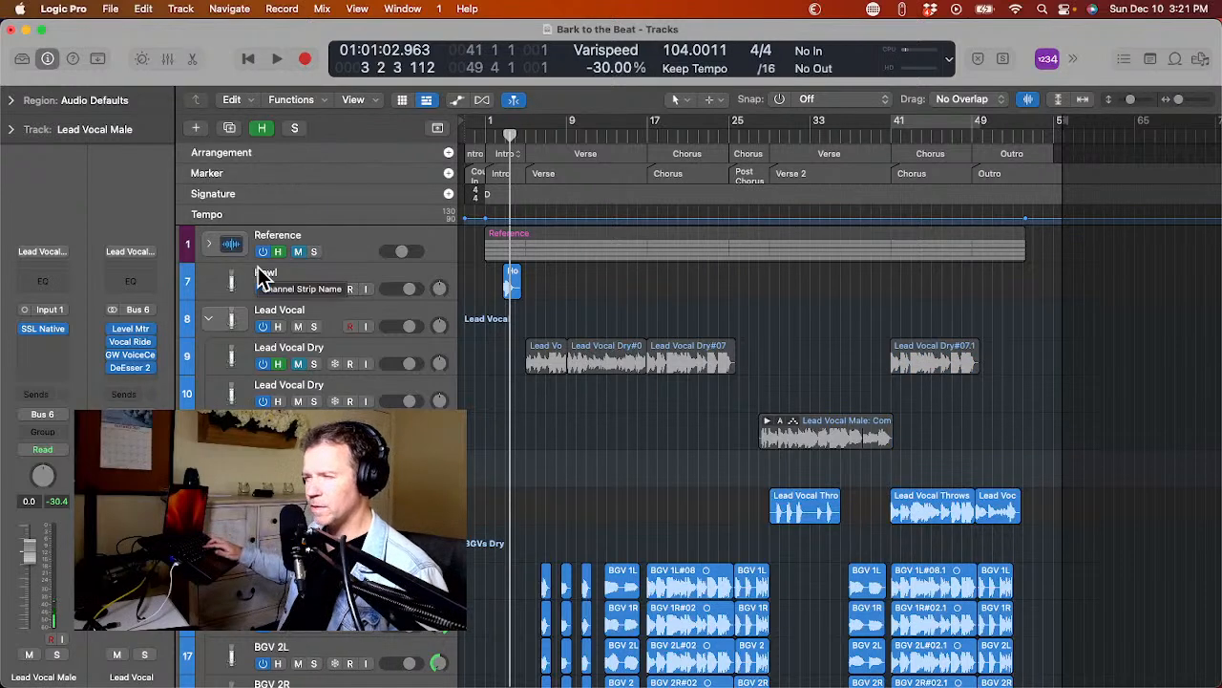
key(h)
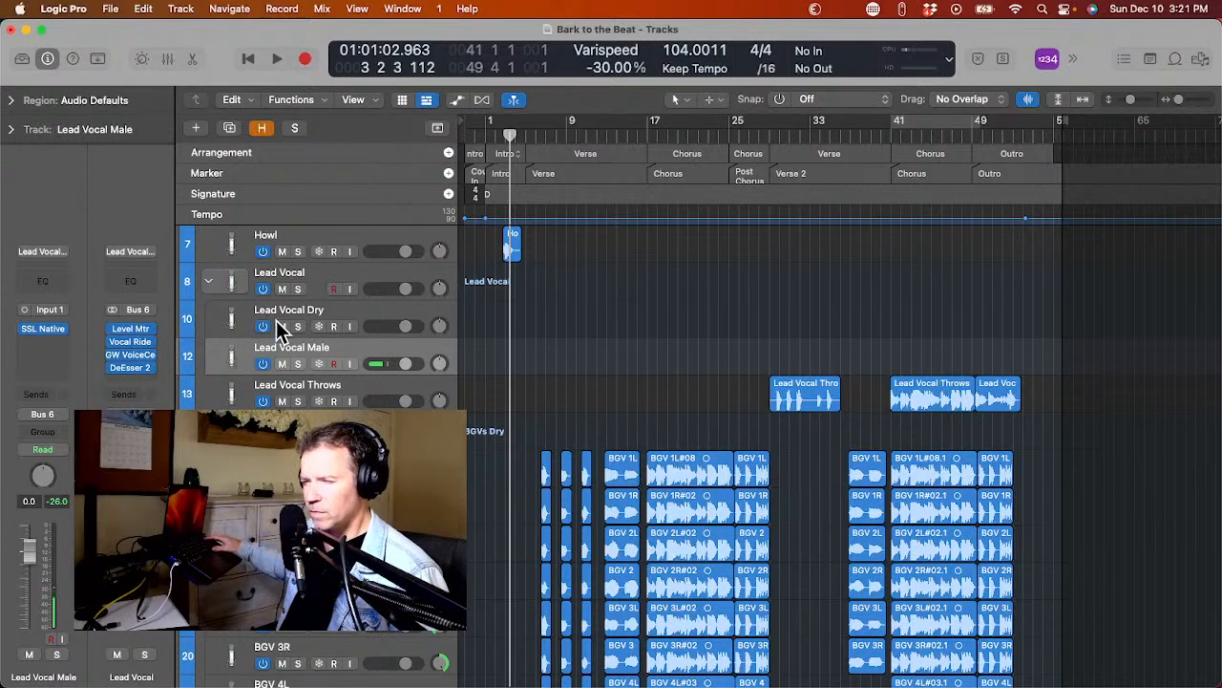
Duplicate the Lead Vocal Throws track with its settings and mute the original track.
click(218, 397)
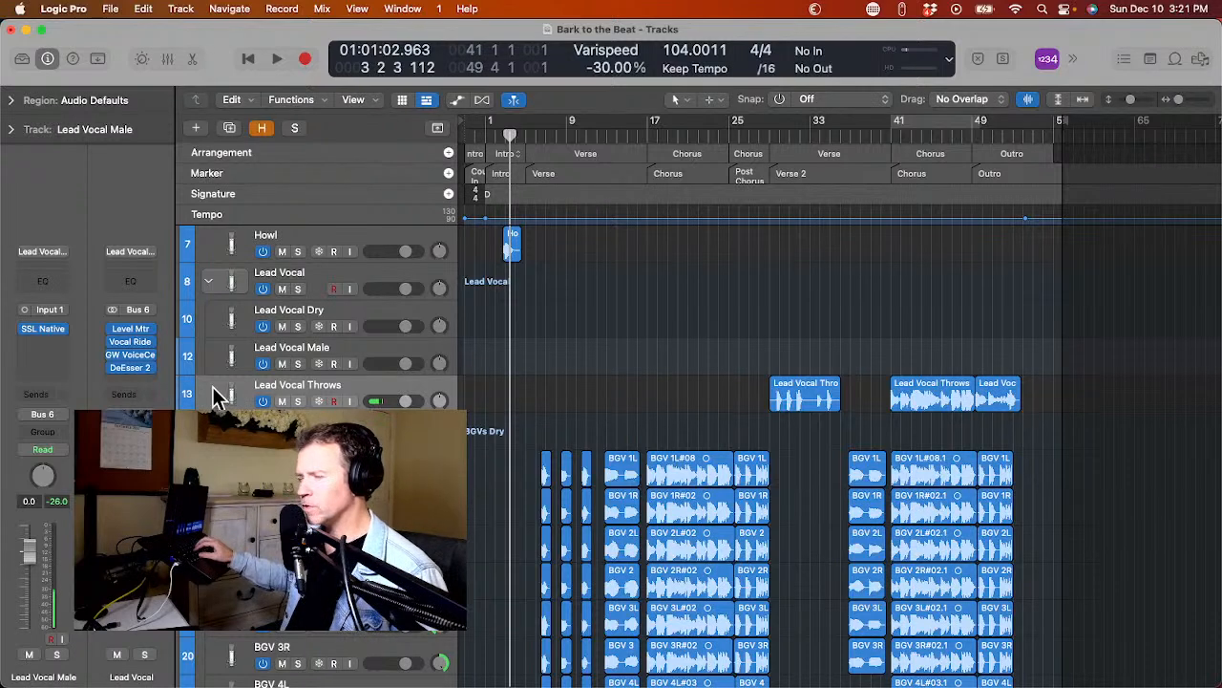
key(Down)
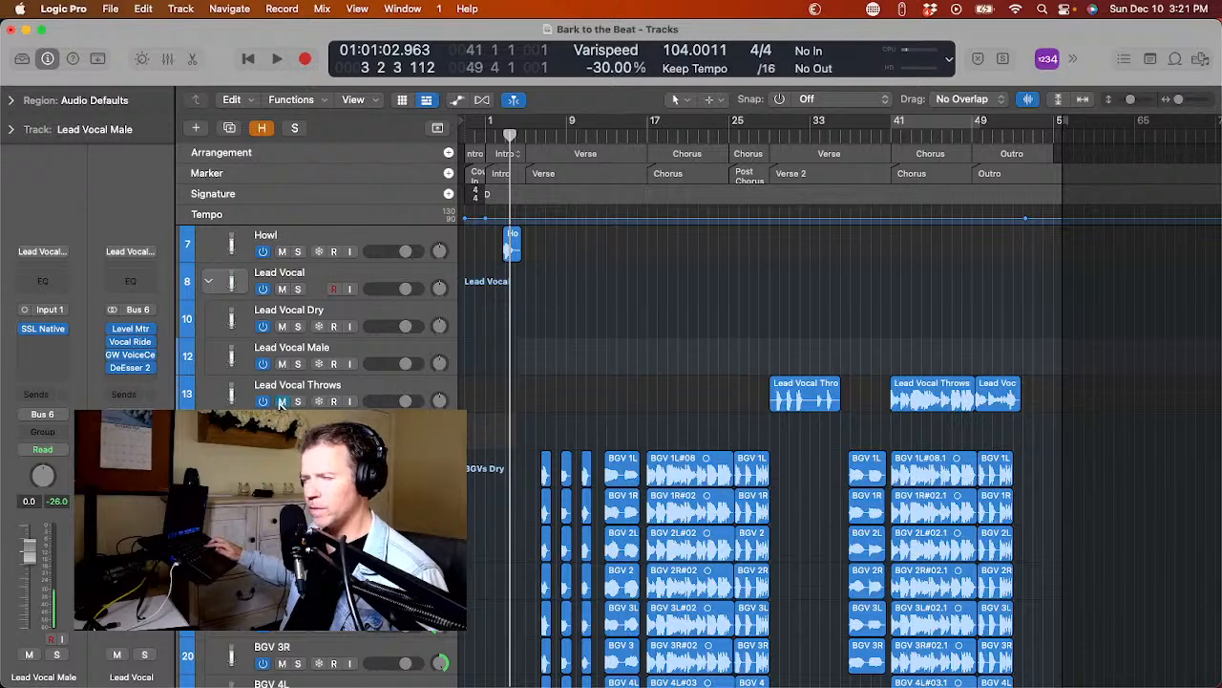
key(h)
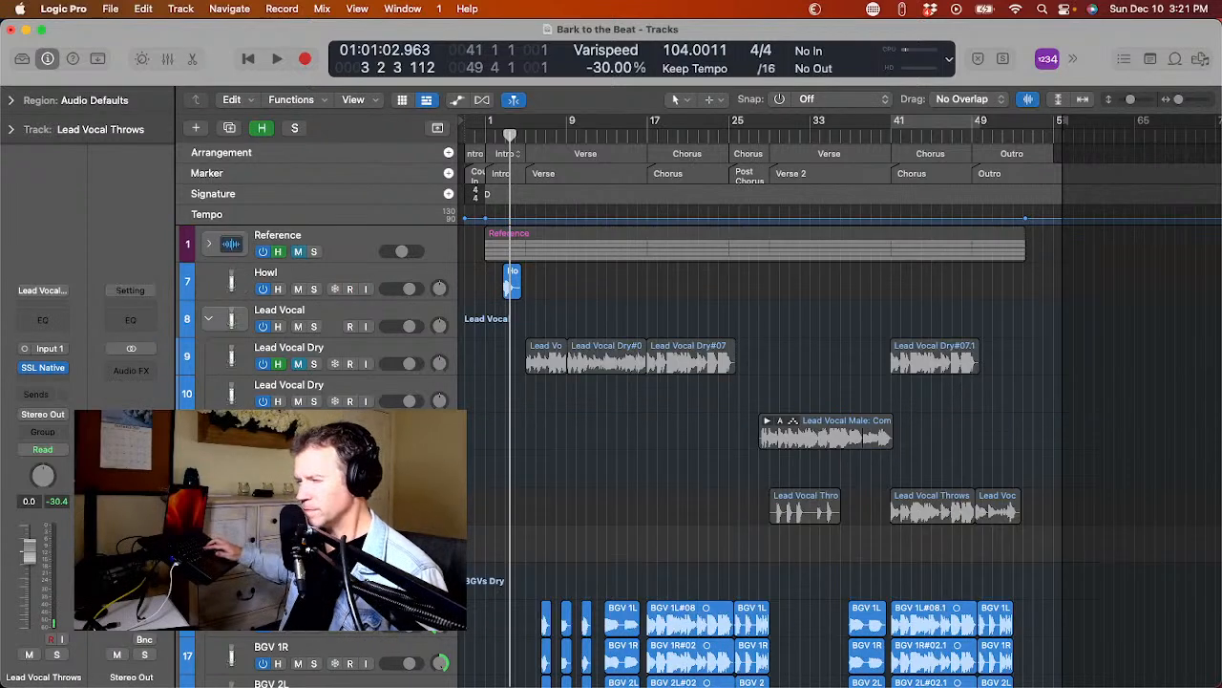
key(h)
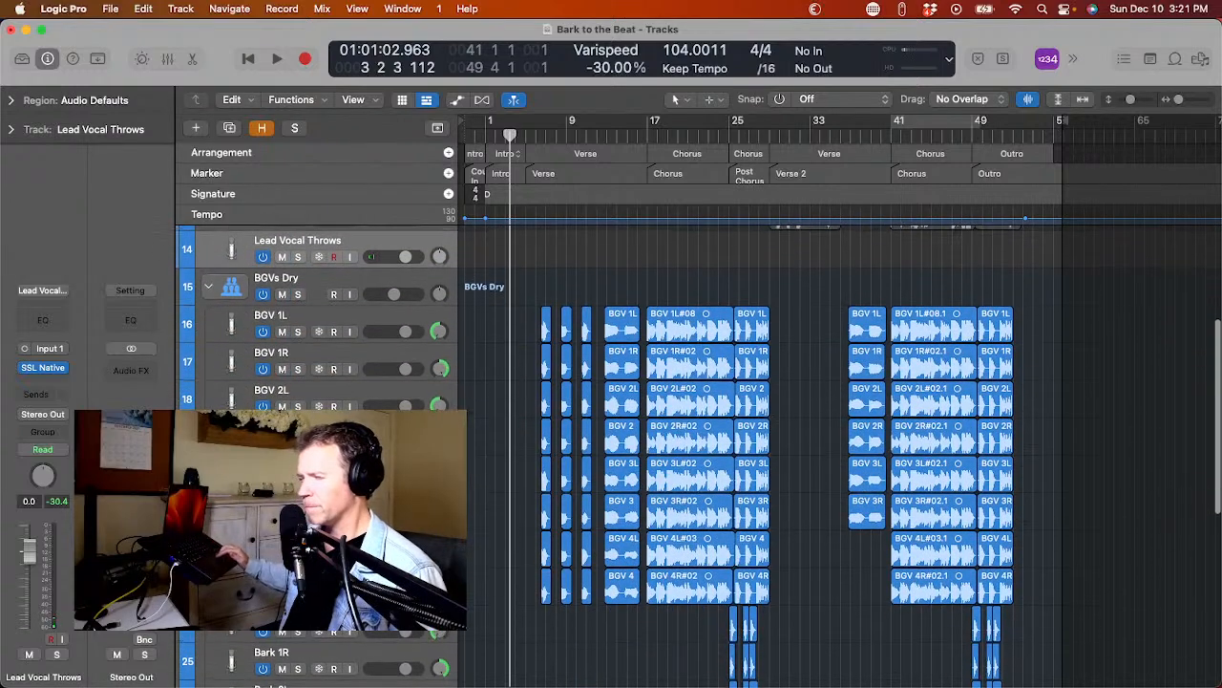
Duplicate the BGV 1L, BGV 1R, BGV 2L and BGV 2R tracks with their settings inside the BGVs Dry stack.
click(220, 320)
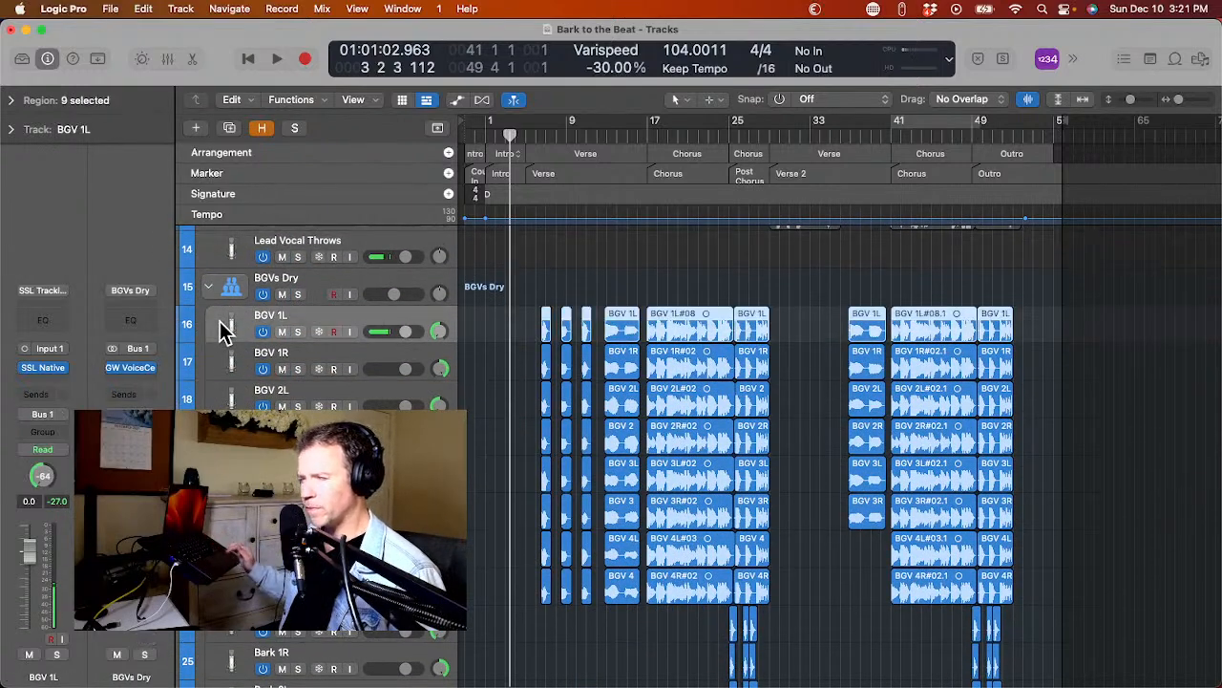
key(cmd+d)
key(Down)
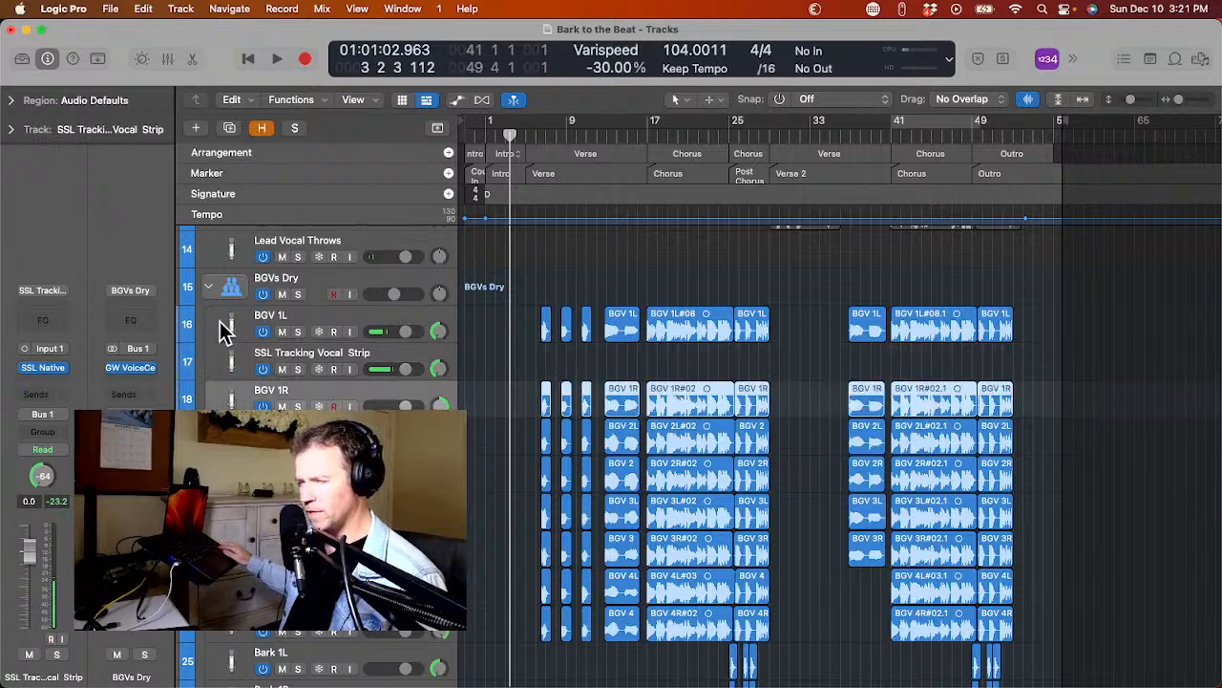
key(super+d)
key(Down)
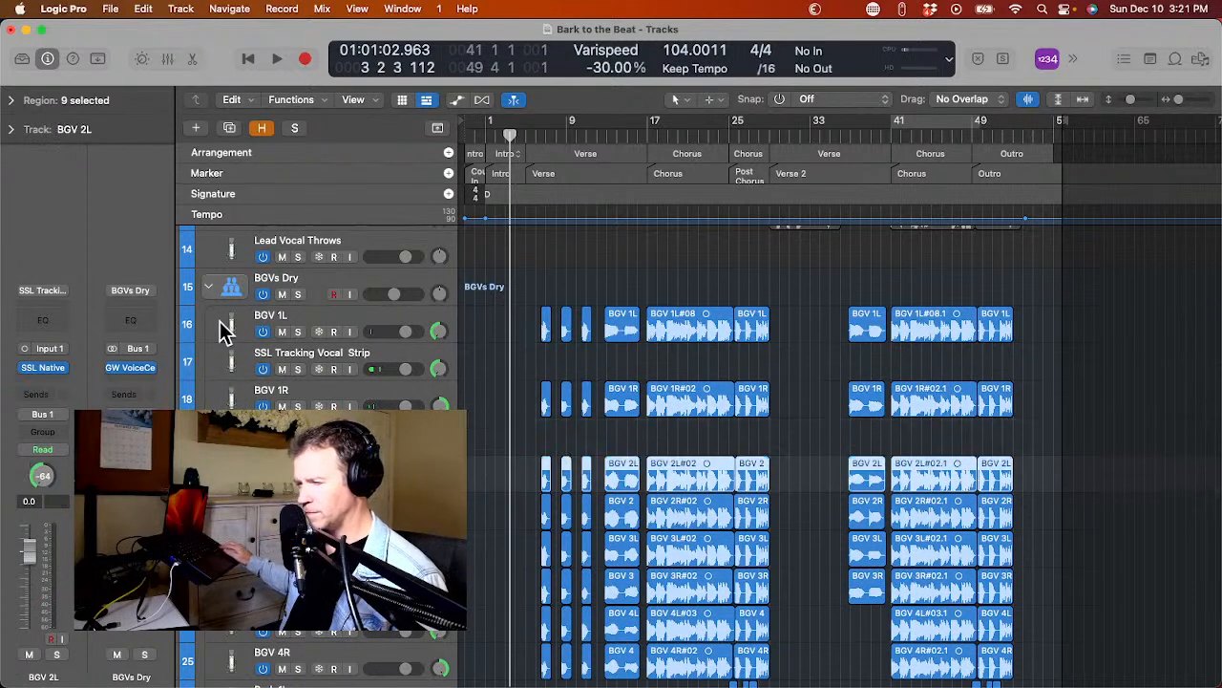
key(super+d)
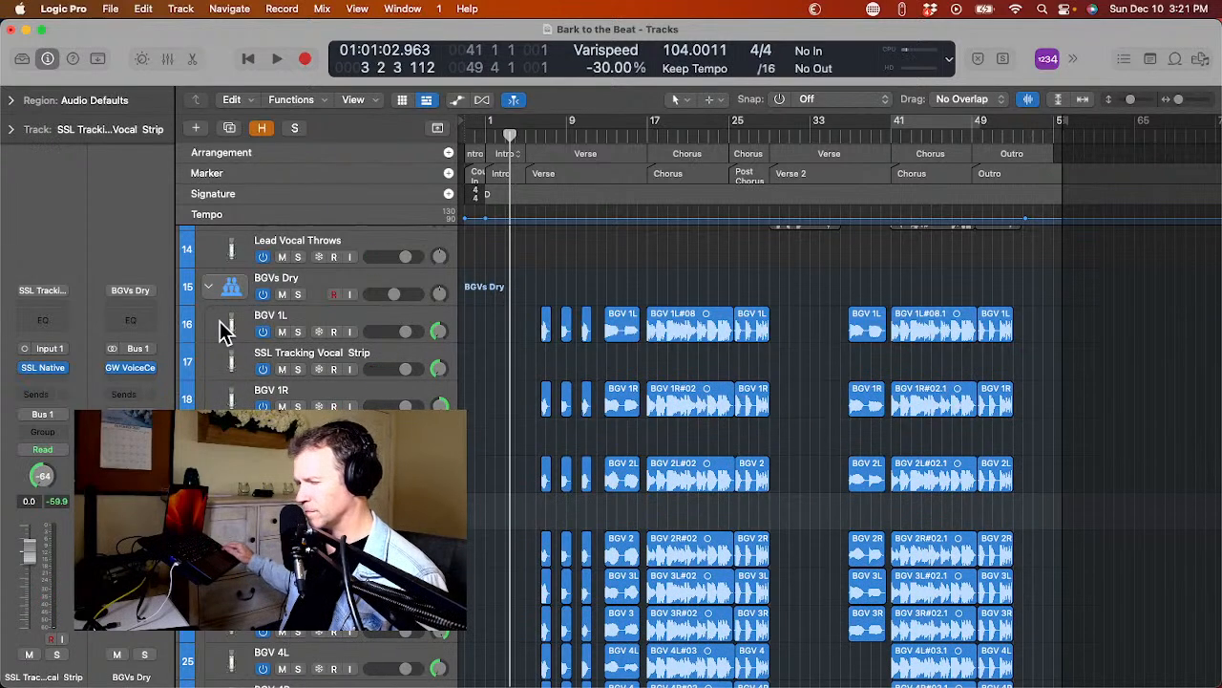
key(Down)
key(super+d)
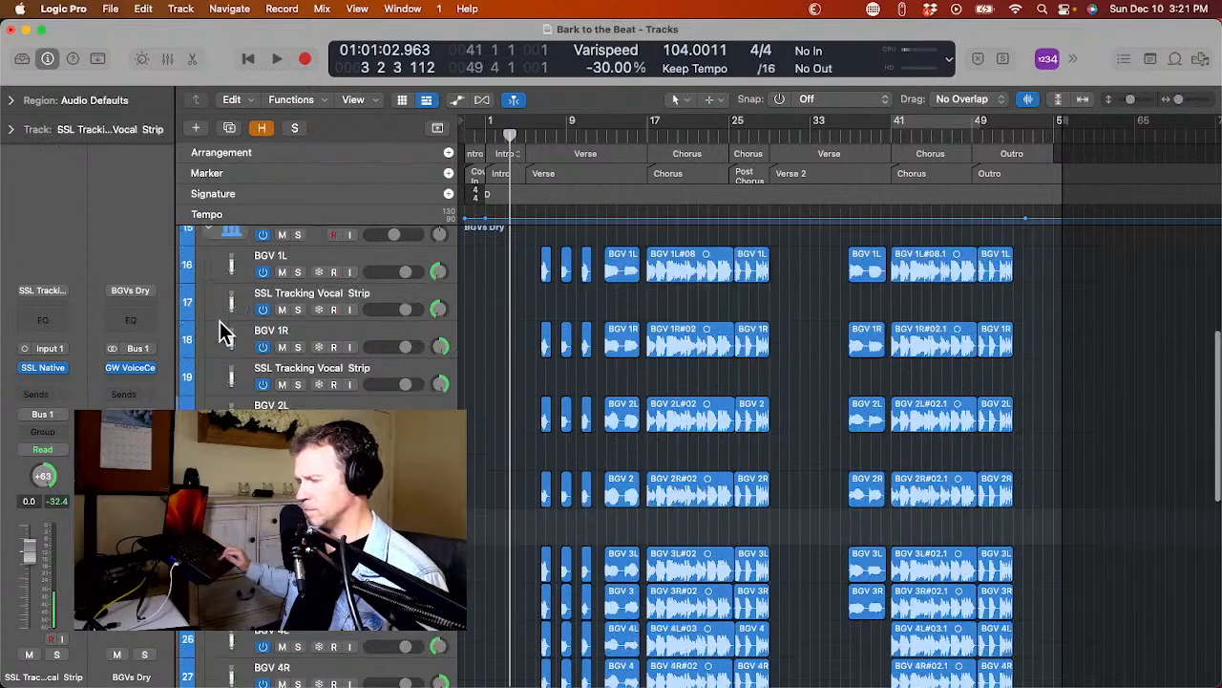
Duplicate the BGV 3L, BGV 3R, BGV 4L and BGV 4R tracks with their settings in the BGVs Dry stack.
key(Down)
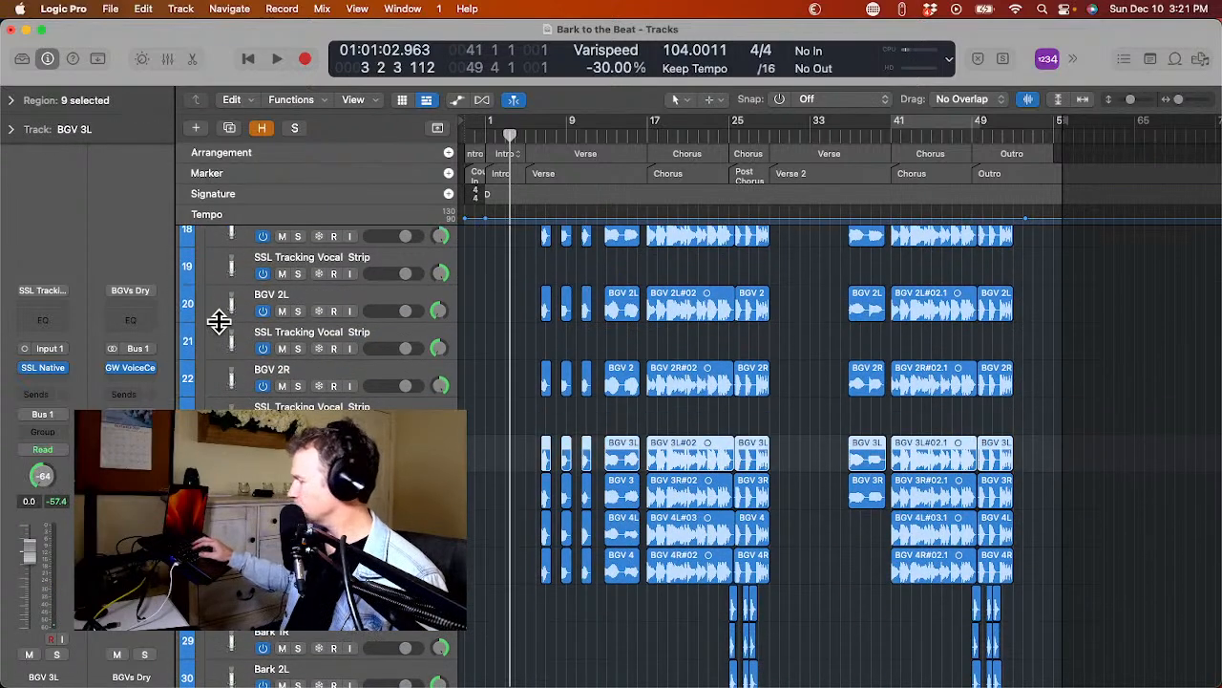
key(super+d)
key(Down)
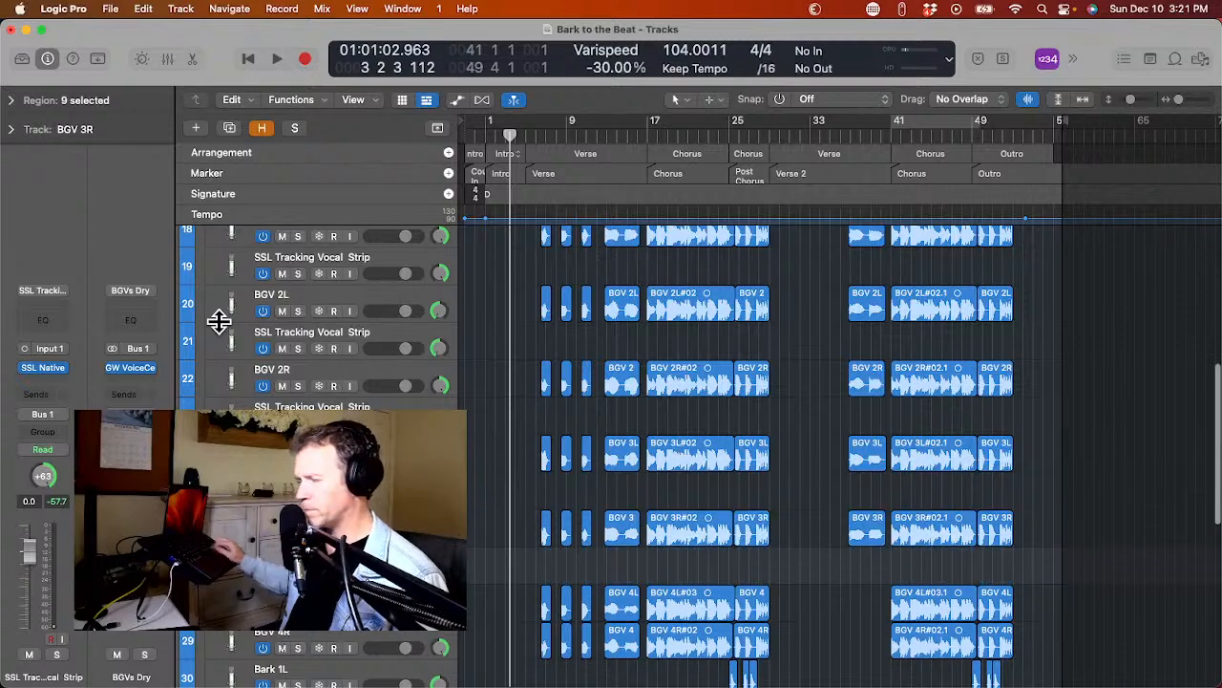
key(super+d)
key(Down)
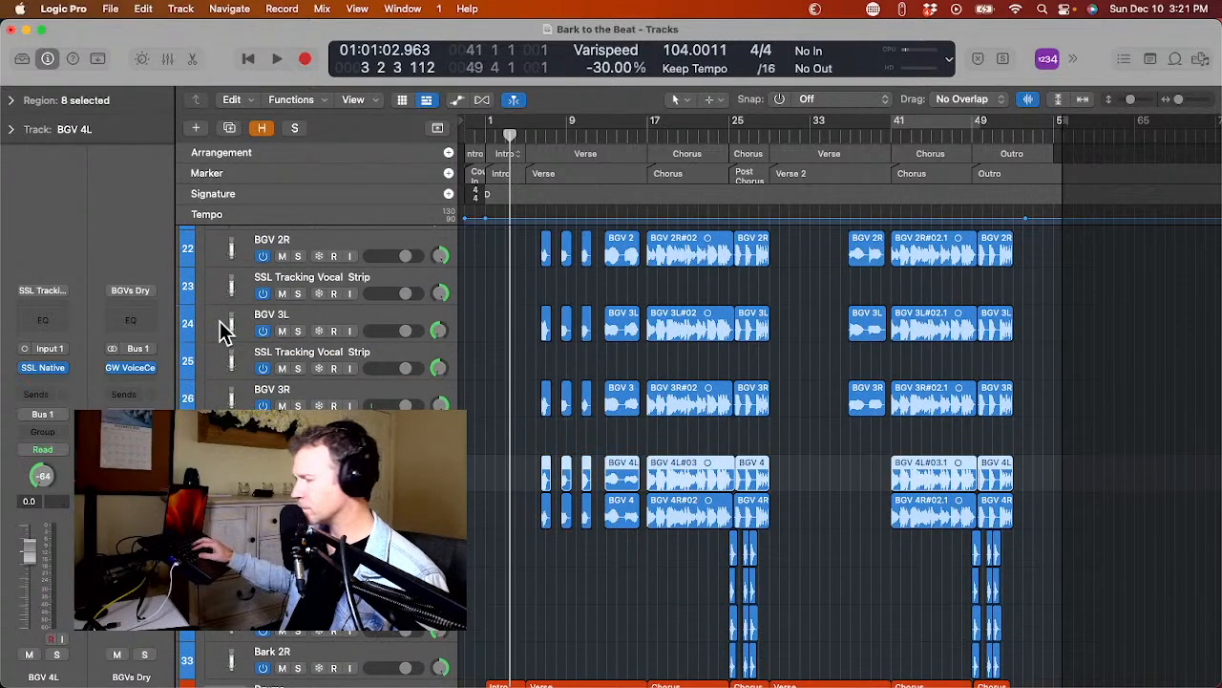
key(super+d)
key(Down)
key(super+d)
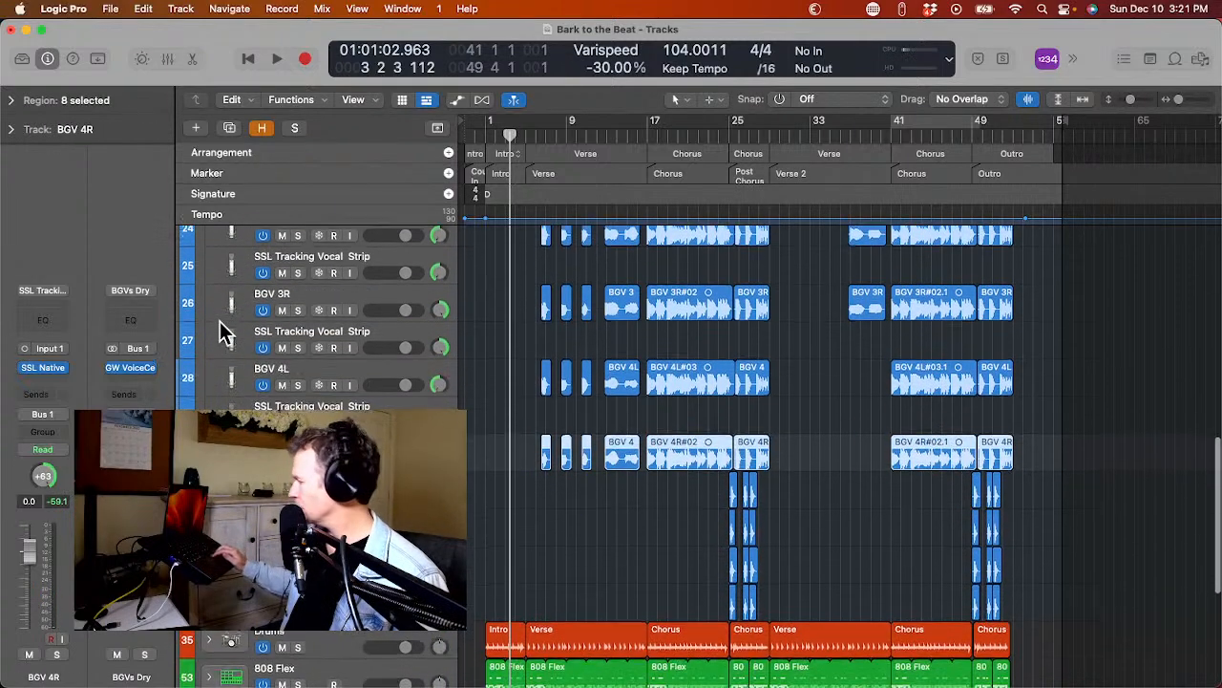
Duplicate the Bark 1L, Bark 1R, Bark 2L and Bark 2R tracks with their settings.
key(Down)
scroll(219, 321, down, 2)
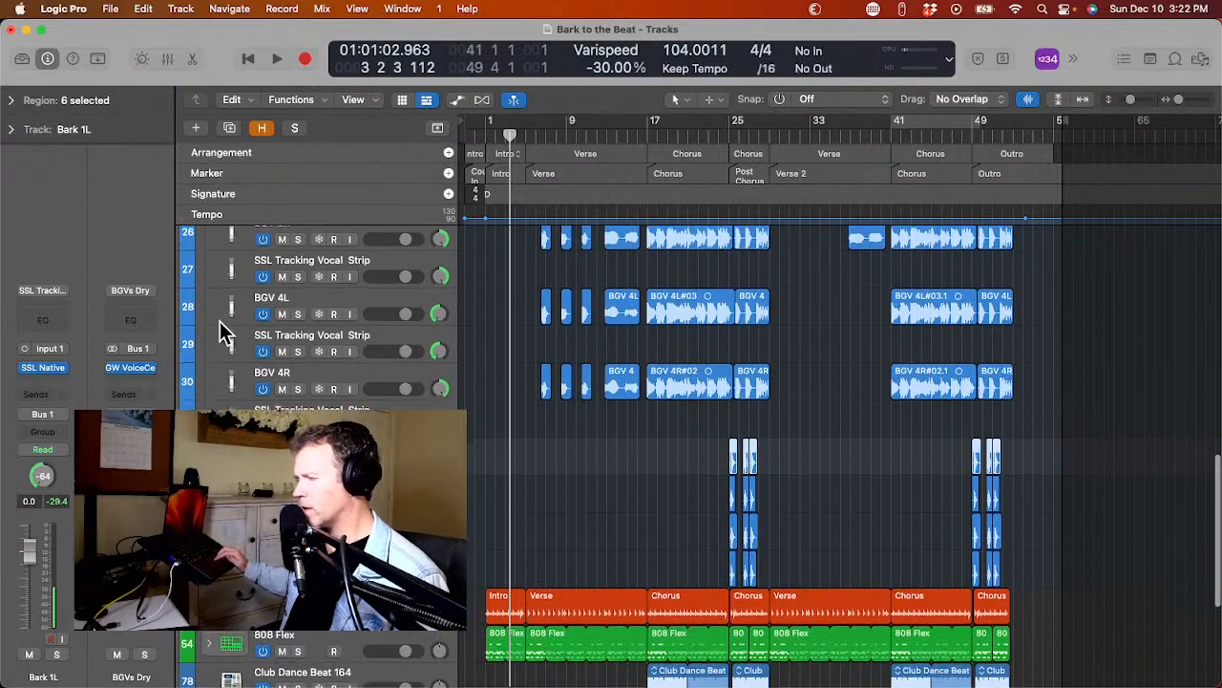
key(super+d)
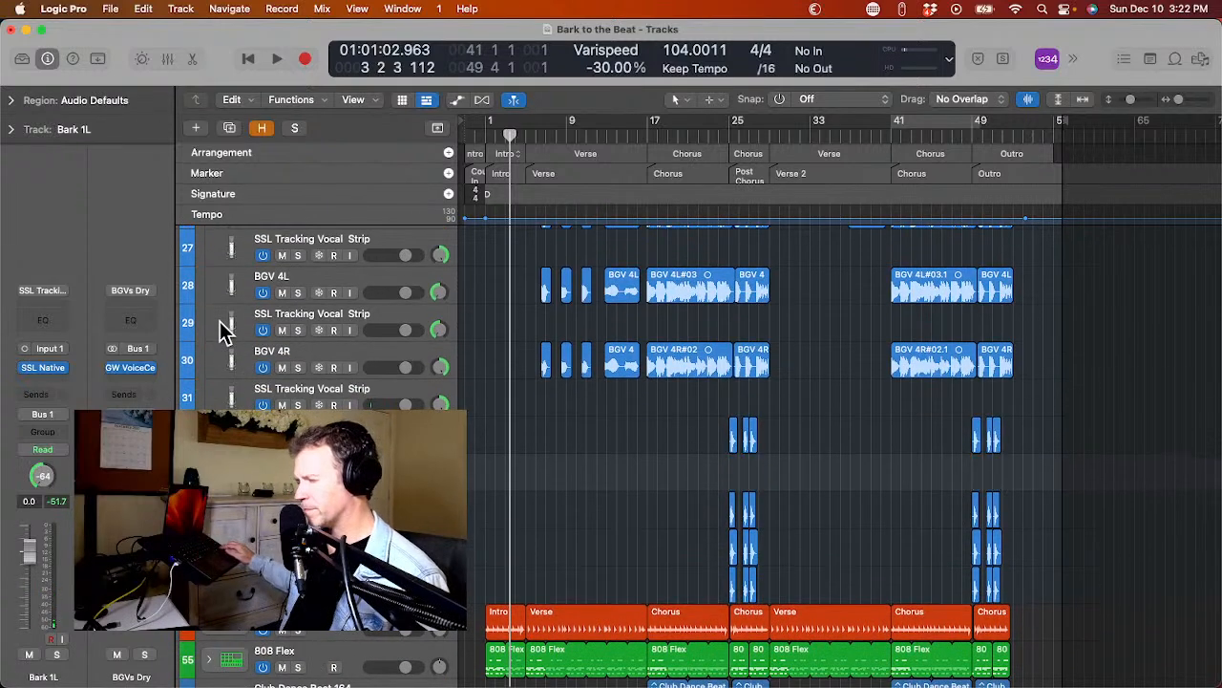
key(Down)
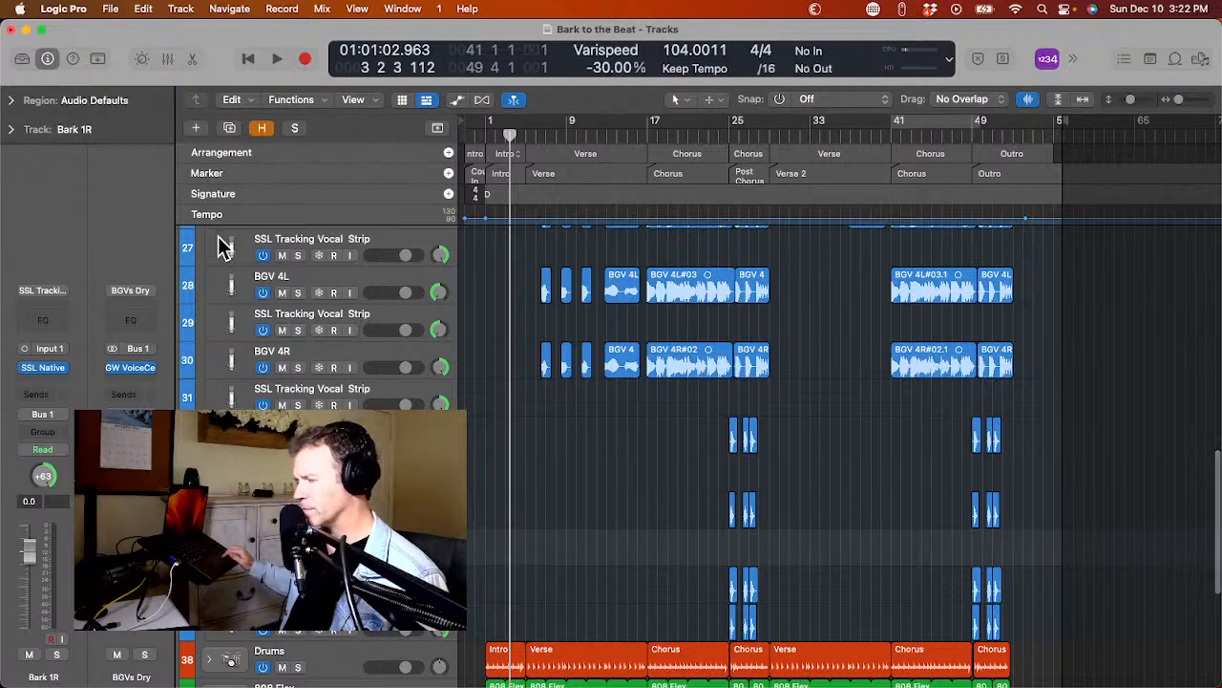
scroll(223, 246, down, 4)
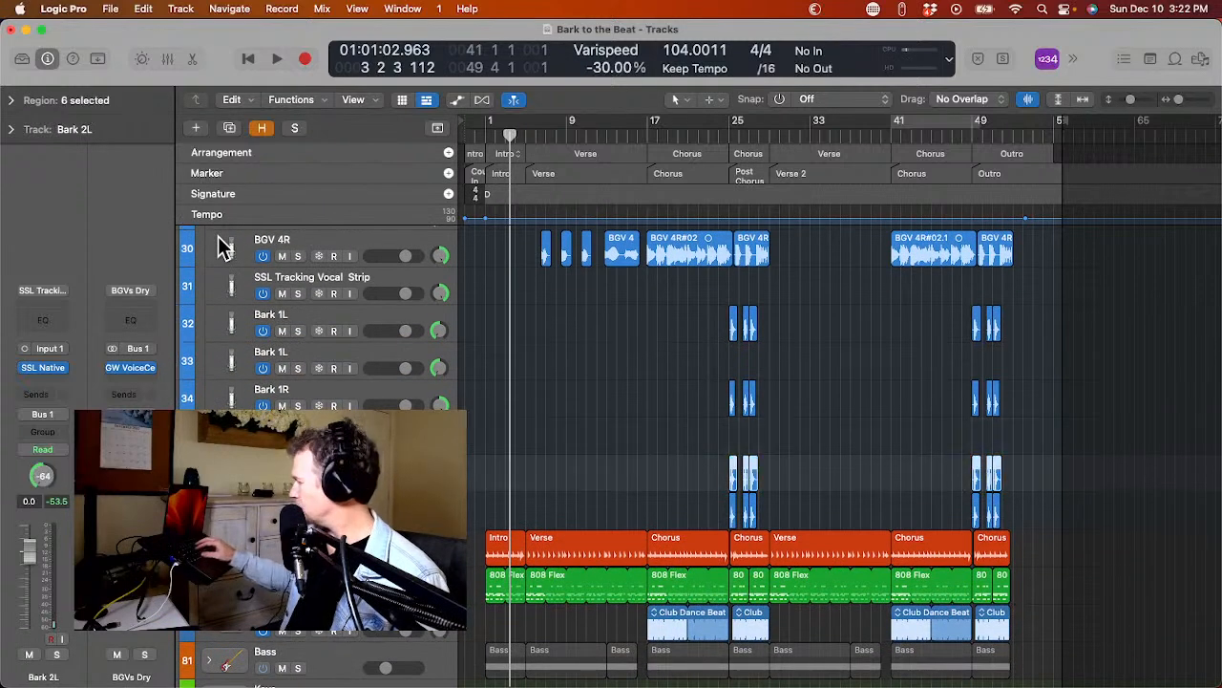
key(super+d)
key(Down)
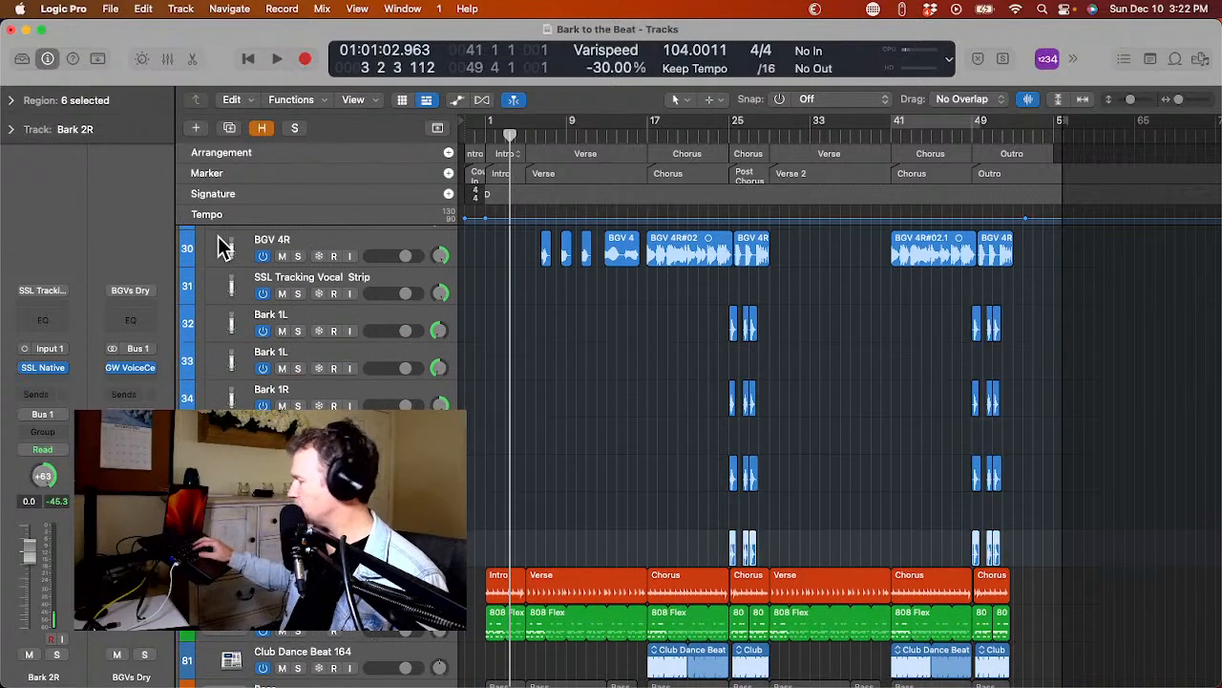
key(super+d)
scroll(223, 248, down, 3)
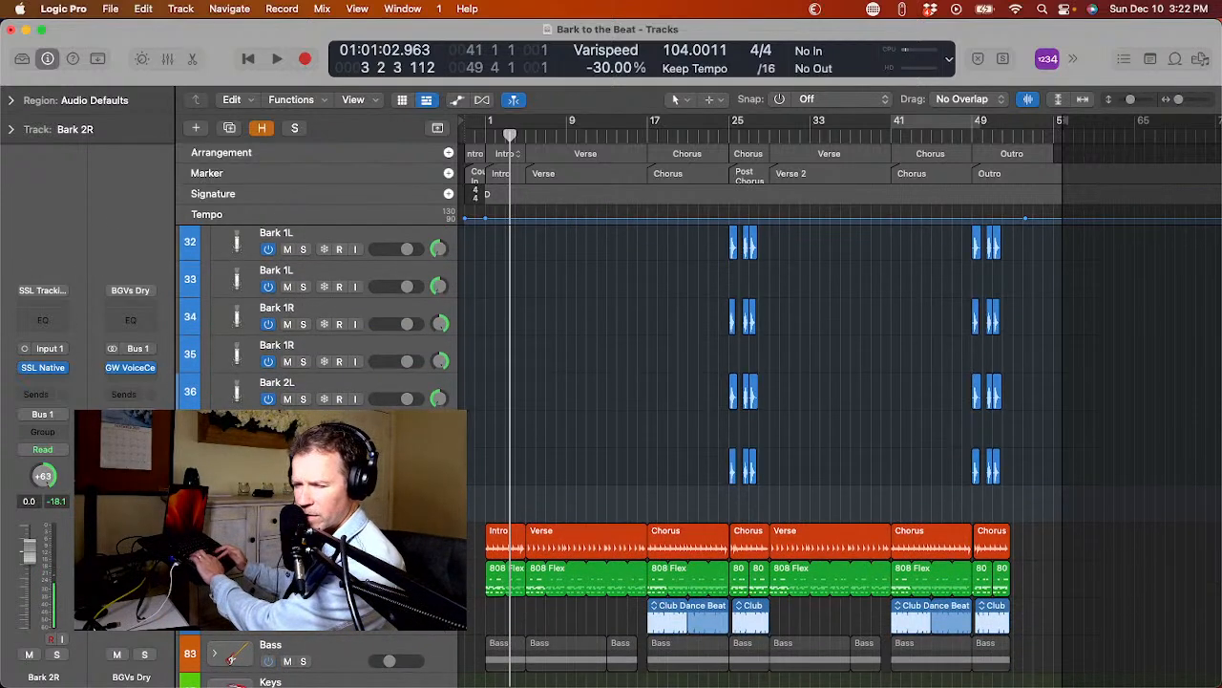
Select the original Bark 2R, 2L, 1R and 1L tracks together with the original BGV 4R and BGV 4L tracks.
key(Up)
super+click(218, 384)
scroll(219, 384, up, 2)
super+click(219, 368)
scroll(219, 368, up, 1)
scroll(218, 377, up, 2)
super+click(218, 377)
scroll(220, 377, up, 2)
super+click(228, 368)
scroll(228, 368, up, 2)
super+click(228, 351)
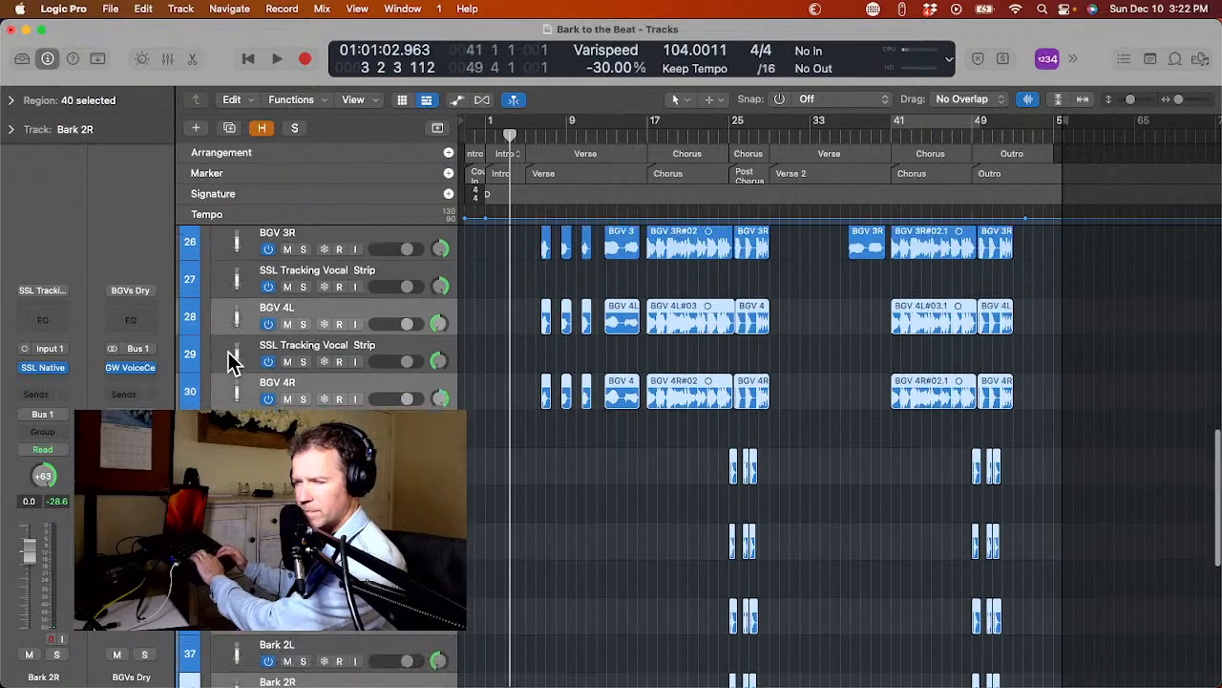
Add the original BGV 3R, 3L, 2R, 2L, 1R and 1L tracks to the selection, skipping the empty duplicates.
scroll(229, 353, up, 1)
super+click(229, 273)
scroll(228, 277, down, 2)
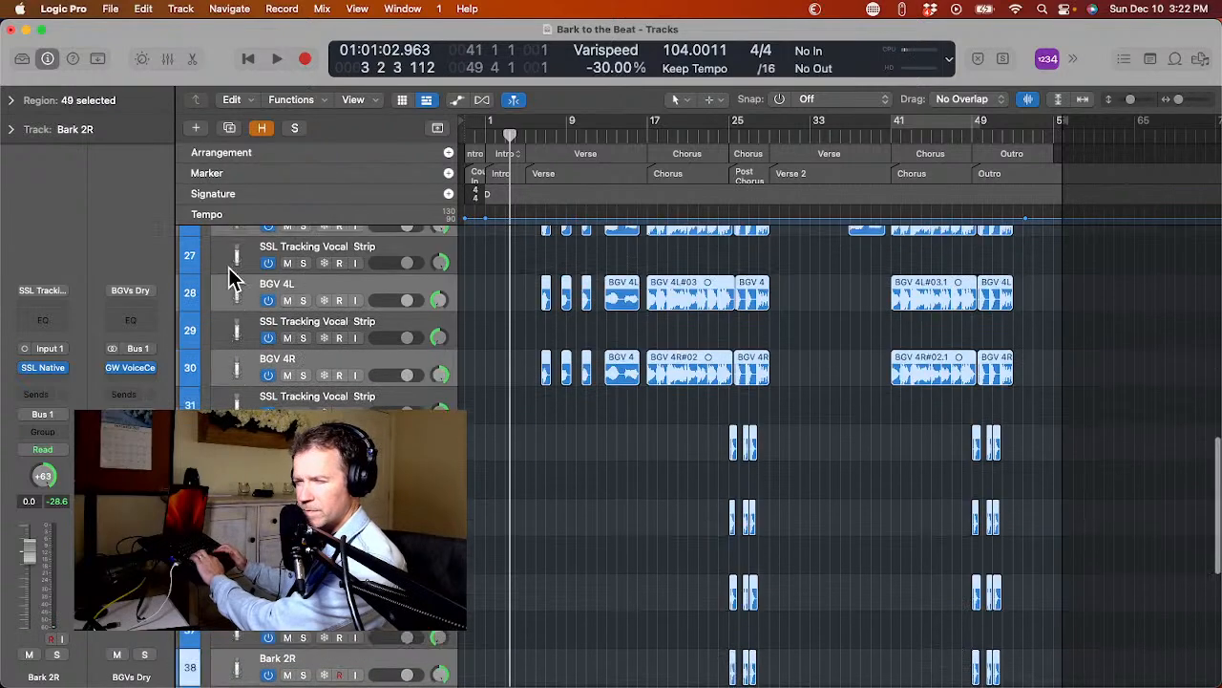
scroll(228, 268, up, 5)
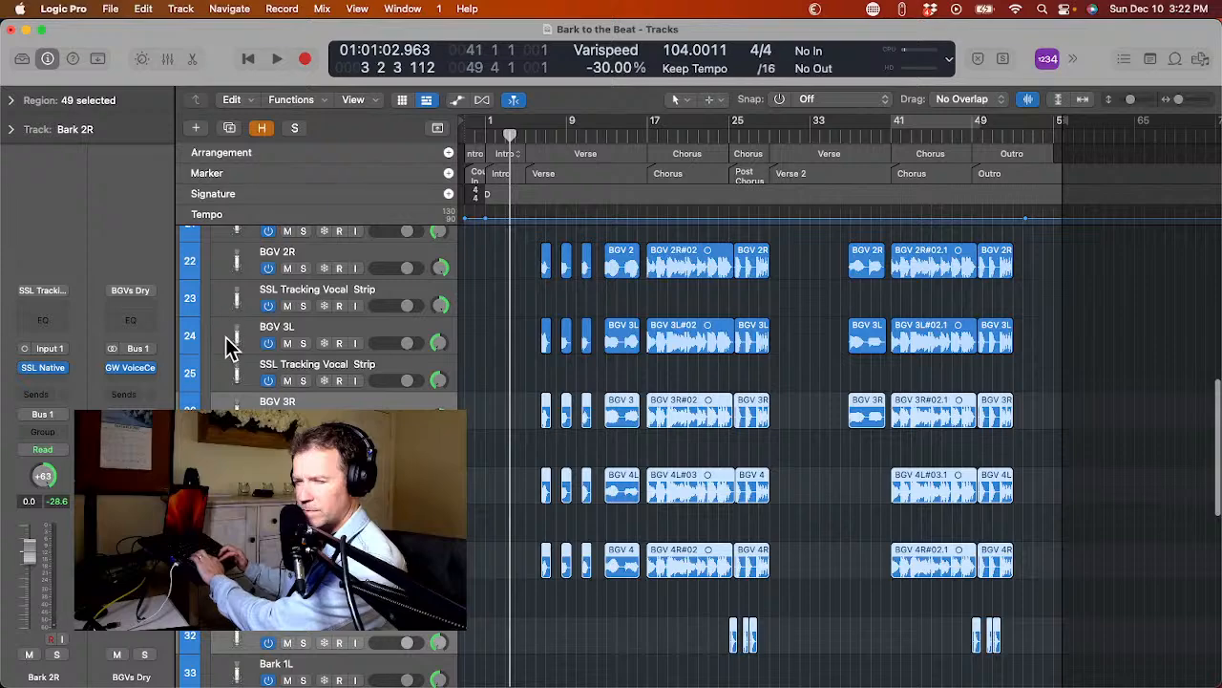
super+click(226, 337)
scroll(225, 337, up, 6)
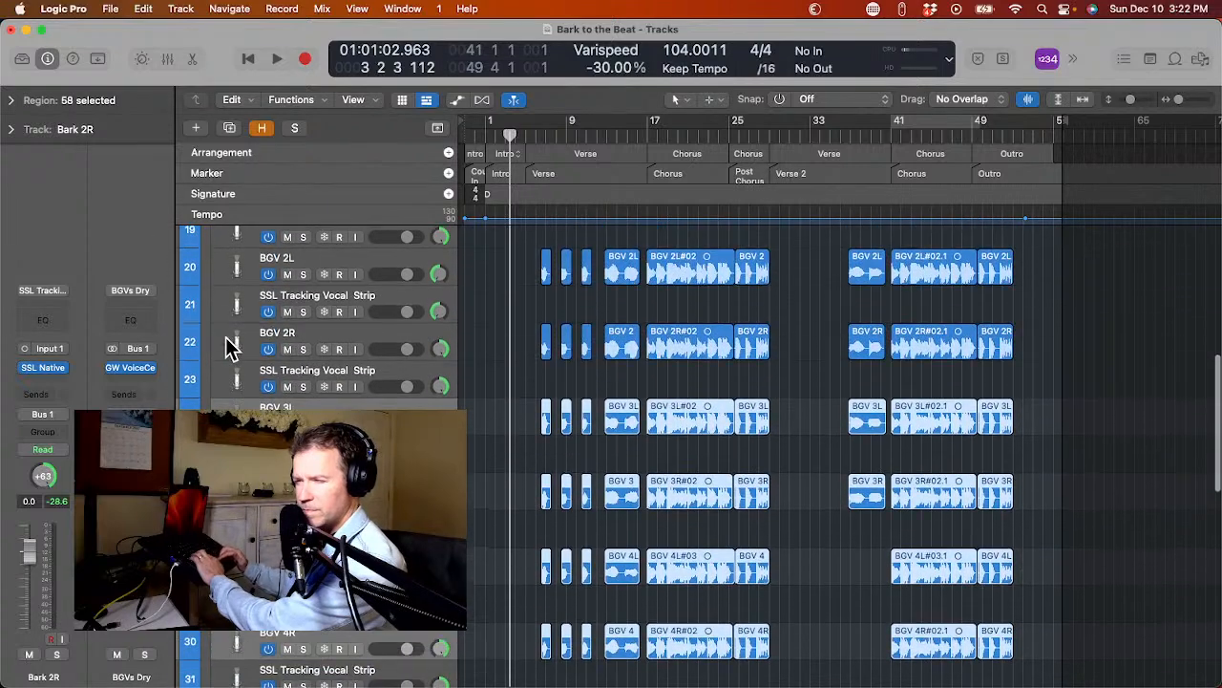
super+click(226, 343)
scroll(225, 344, up, 5)
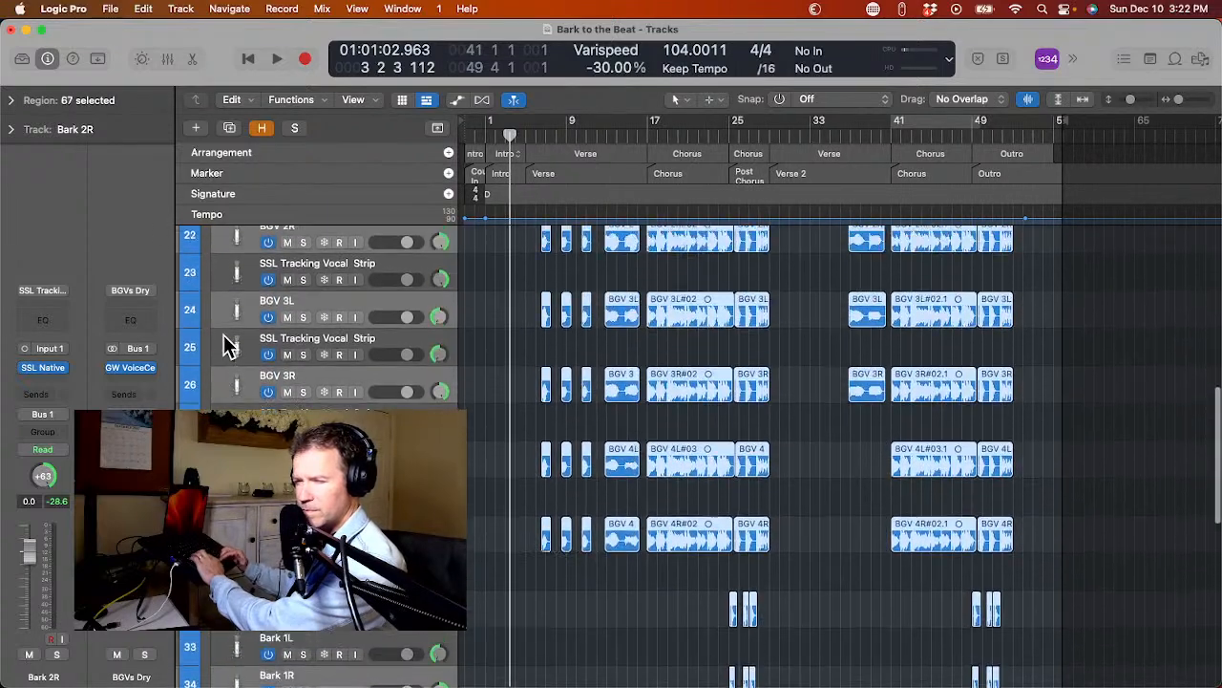
scroll(226, 344, up, 5)
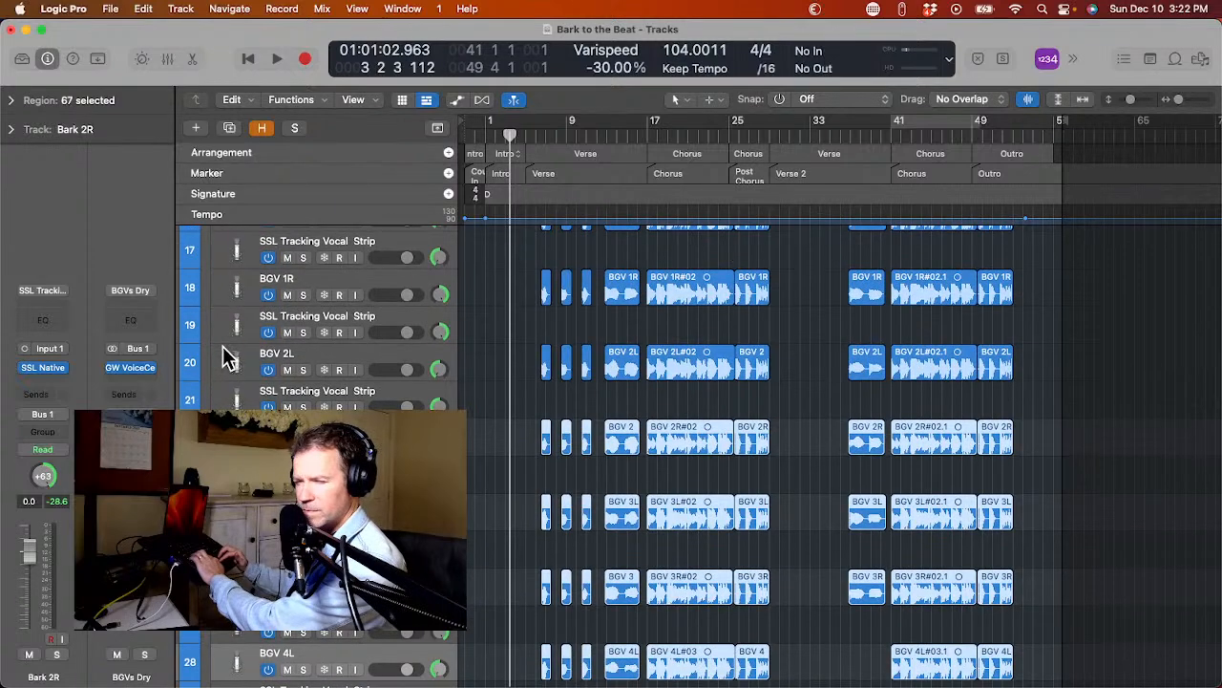
super+click(225, 358)
scroll(223, 352, up, 5)
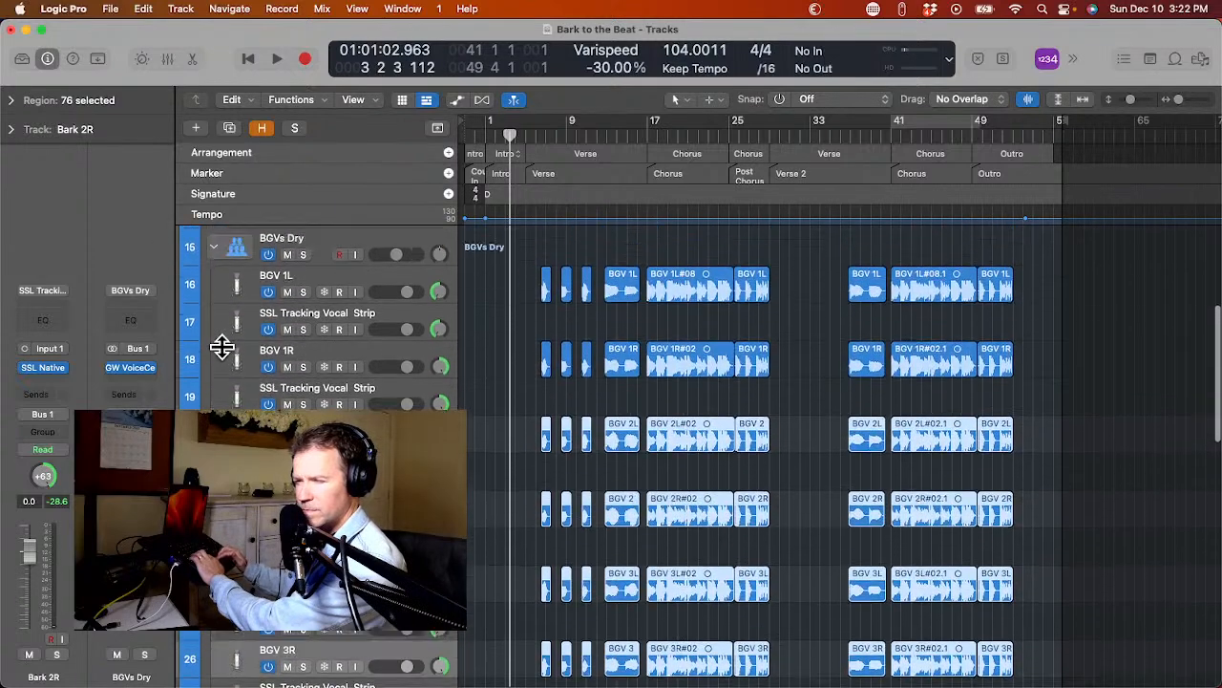
super+click(224, 363)
scroll(221, 368, up, 10)
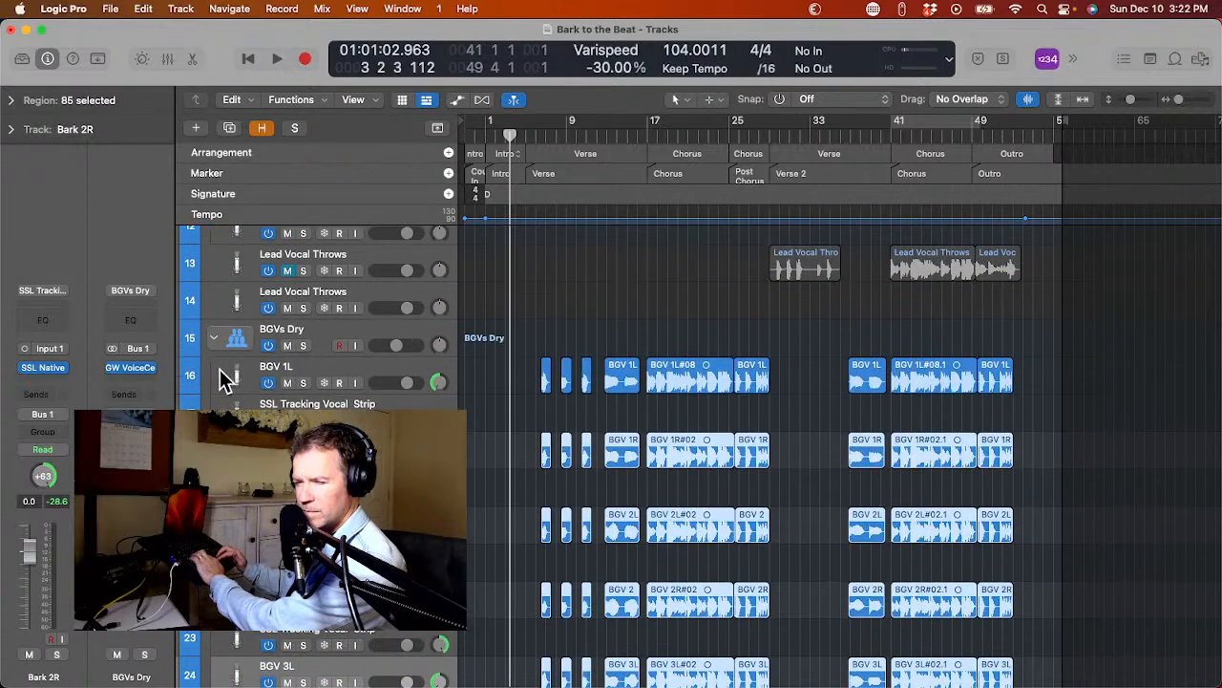
super+click(220, 370)
scroll(221, 370, up, 5)
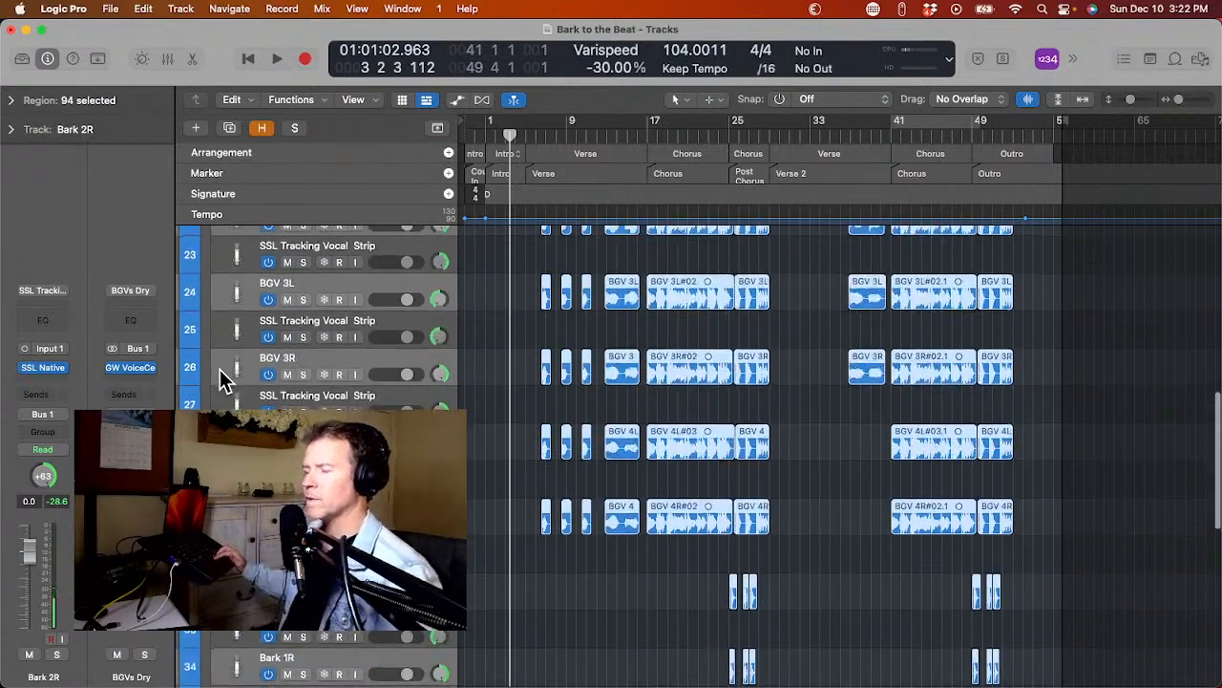
Remove the original BGV 1L track from the multi-track selection.
scroll(222, 378, up, 8)
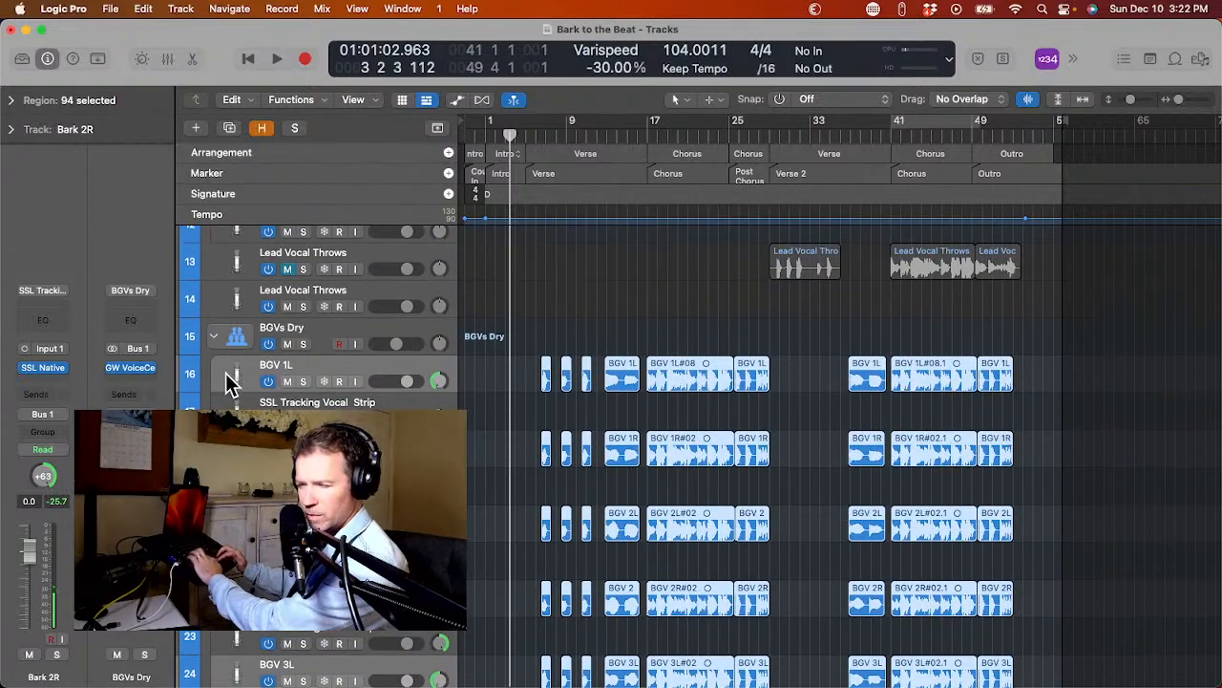
super+click(225, 375)
scroll(225, 375, up, 5)
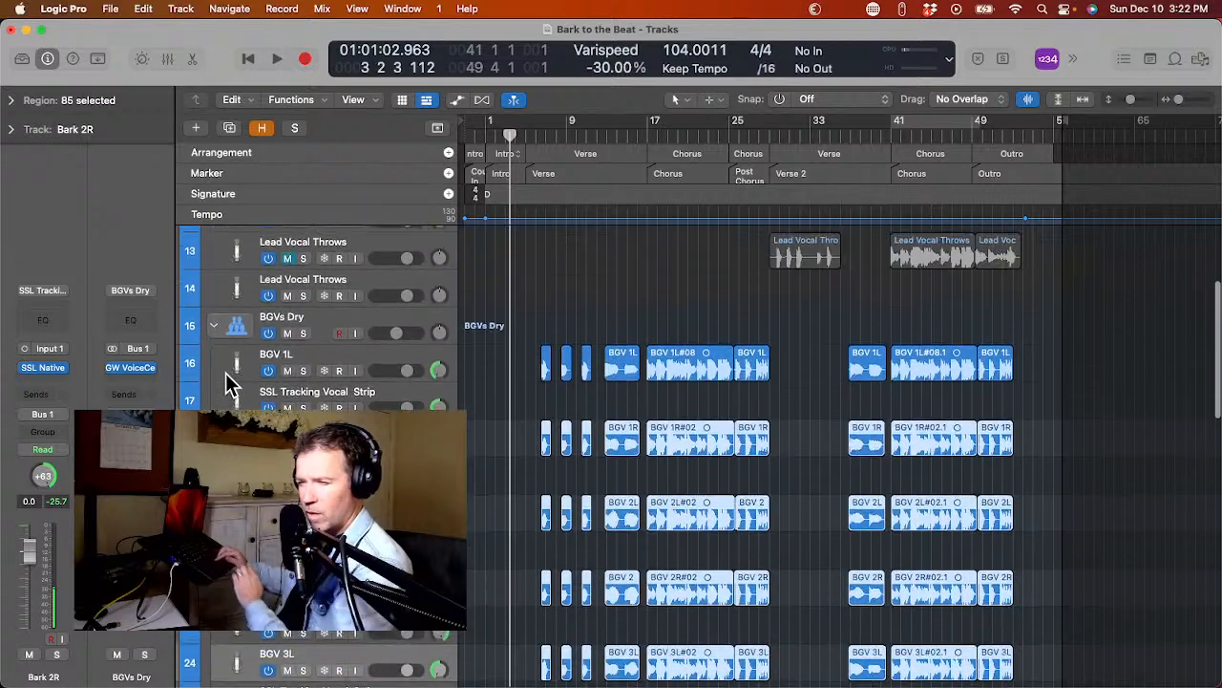
scroll(227, 382, up, 1)
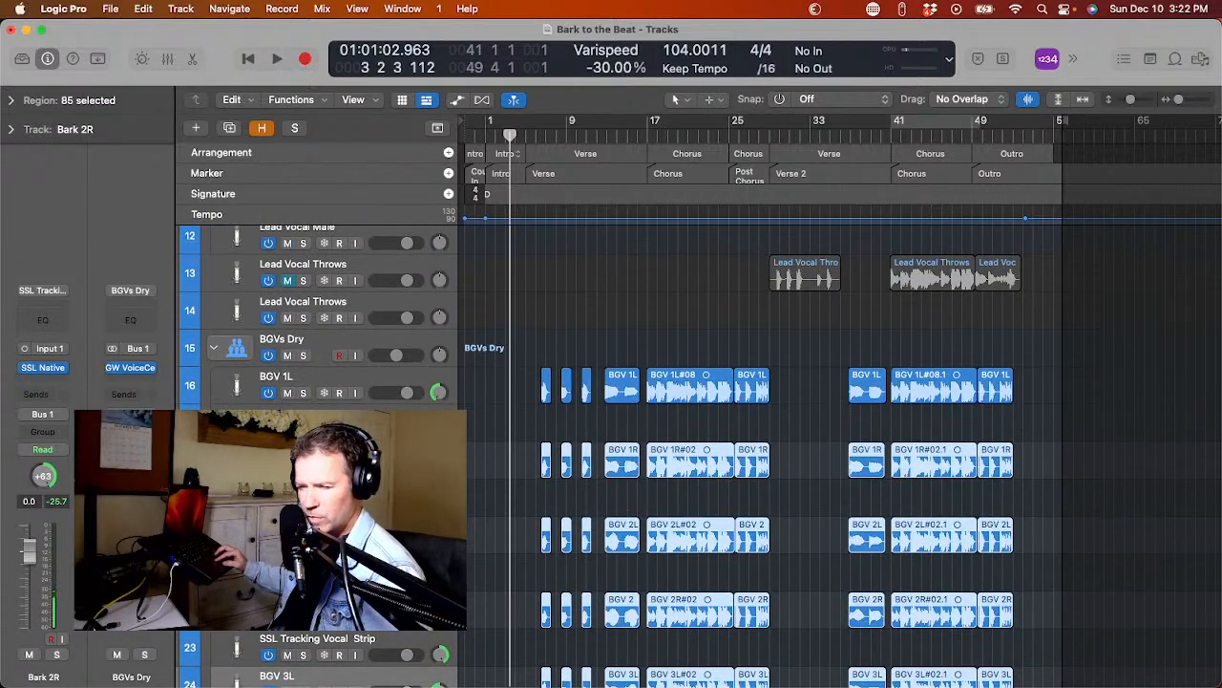
Move the selected original BGV and Bark tracks above the empty duplicates in the BGVs Dry stack.
drag(230, 459, 230, 409)
scroll(229, 420, down, 10)
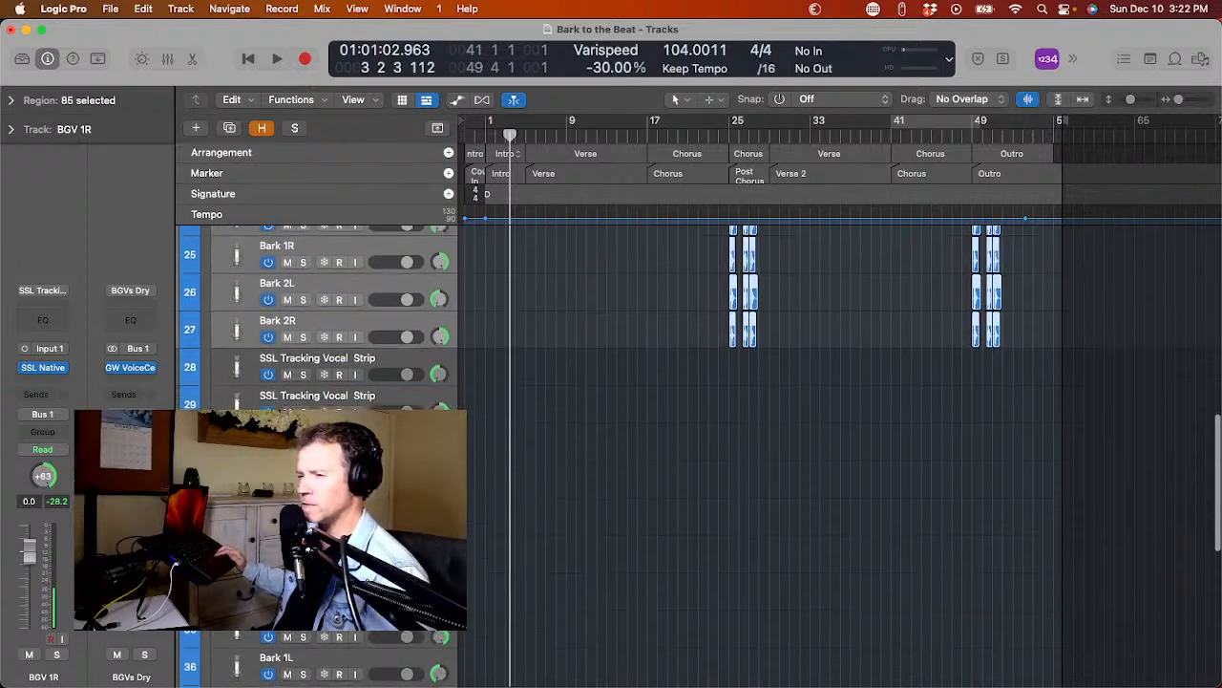
scroll(229, 420, up, 5)
scroll(229, 420, up, 4)
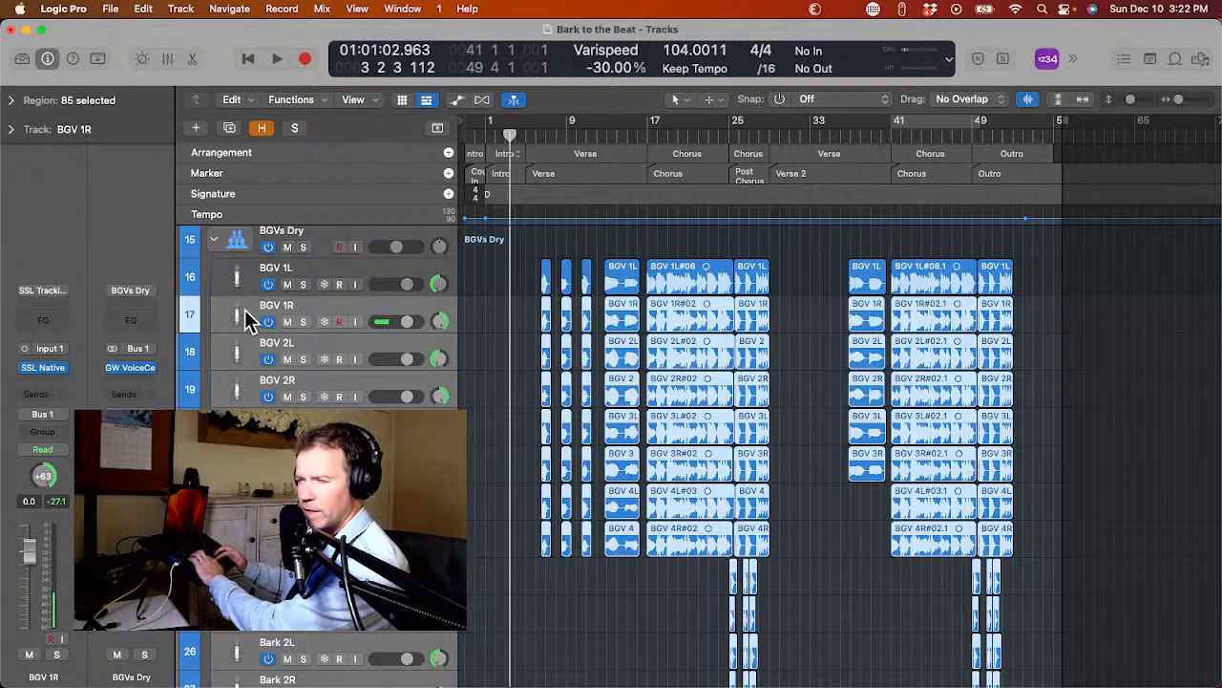
Move the empty BGV duplicate tracks directly below BGV 4R, ahead of the original Bark tracks.
scroll(236, 266, down, 1)
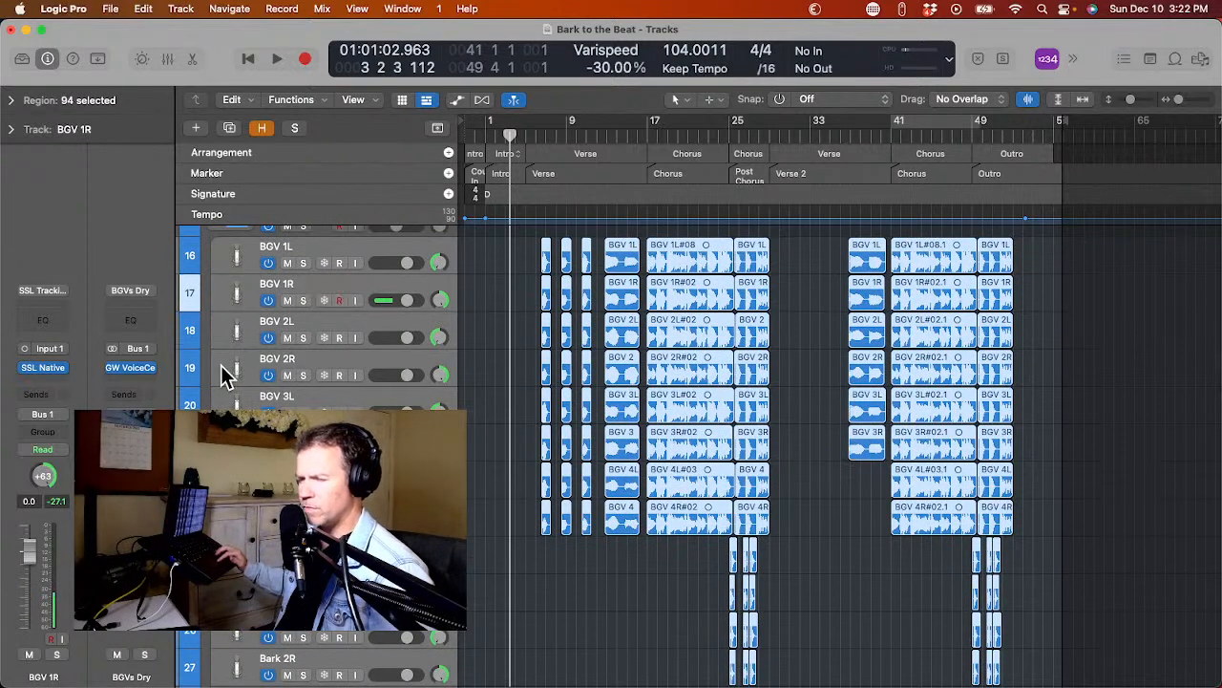
scroll(257, 377, down, 5)
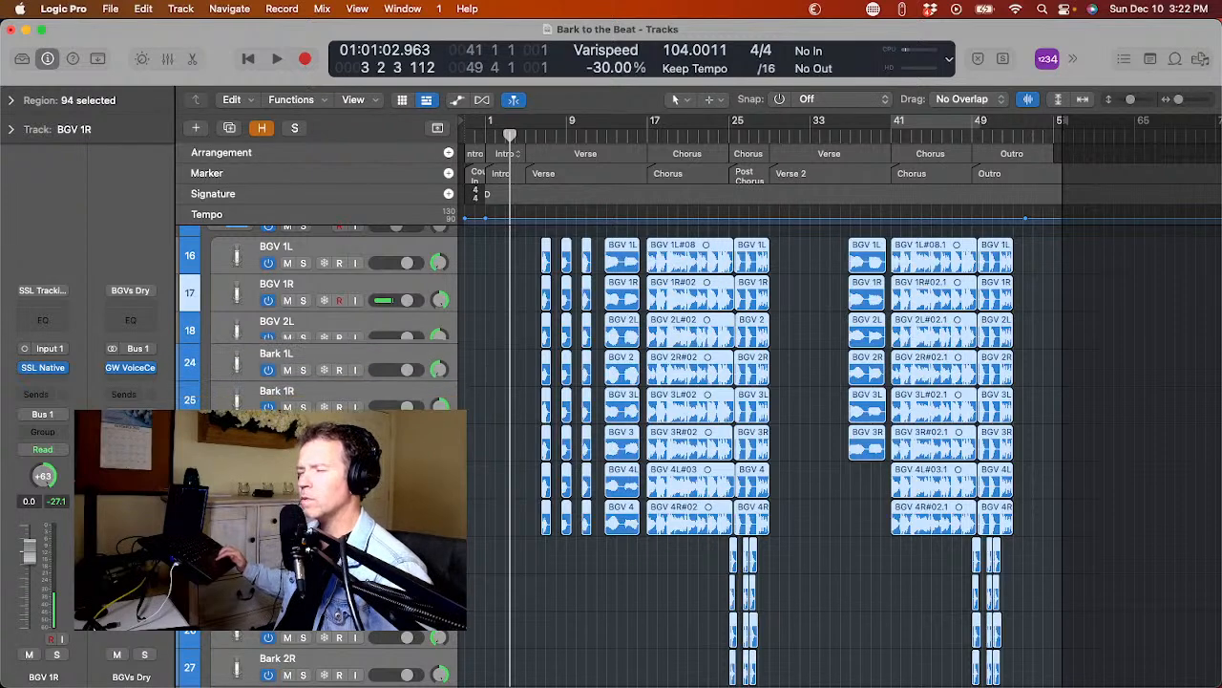
scroll(257, 377, down, 1)
scroll(258, 377, up, 1)
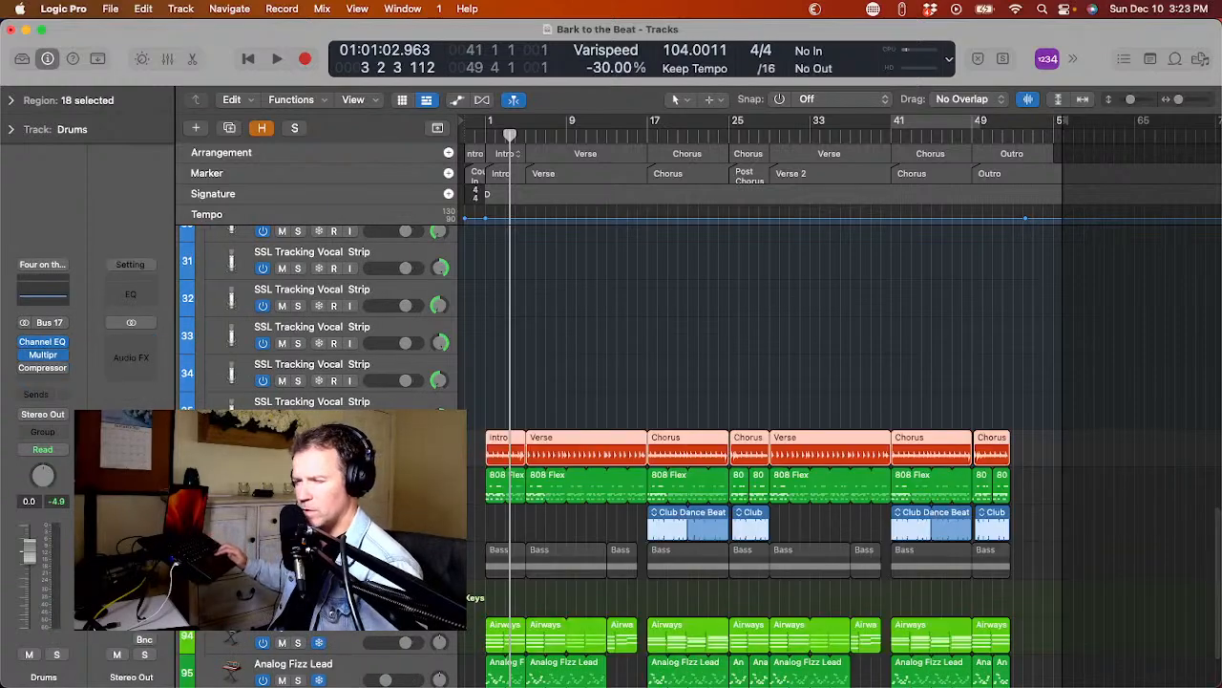
scroll(764, 456, up, 10)
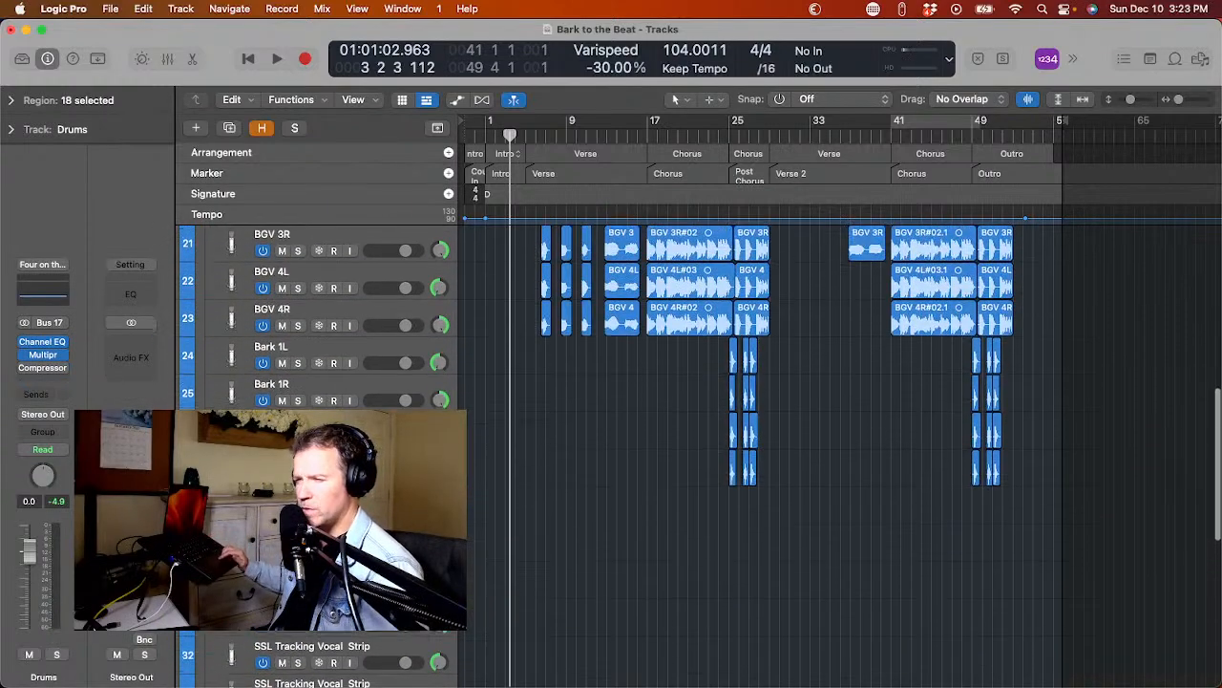
scroll(764, 456, up, 2)
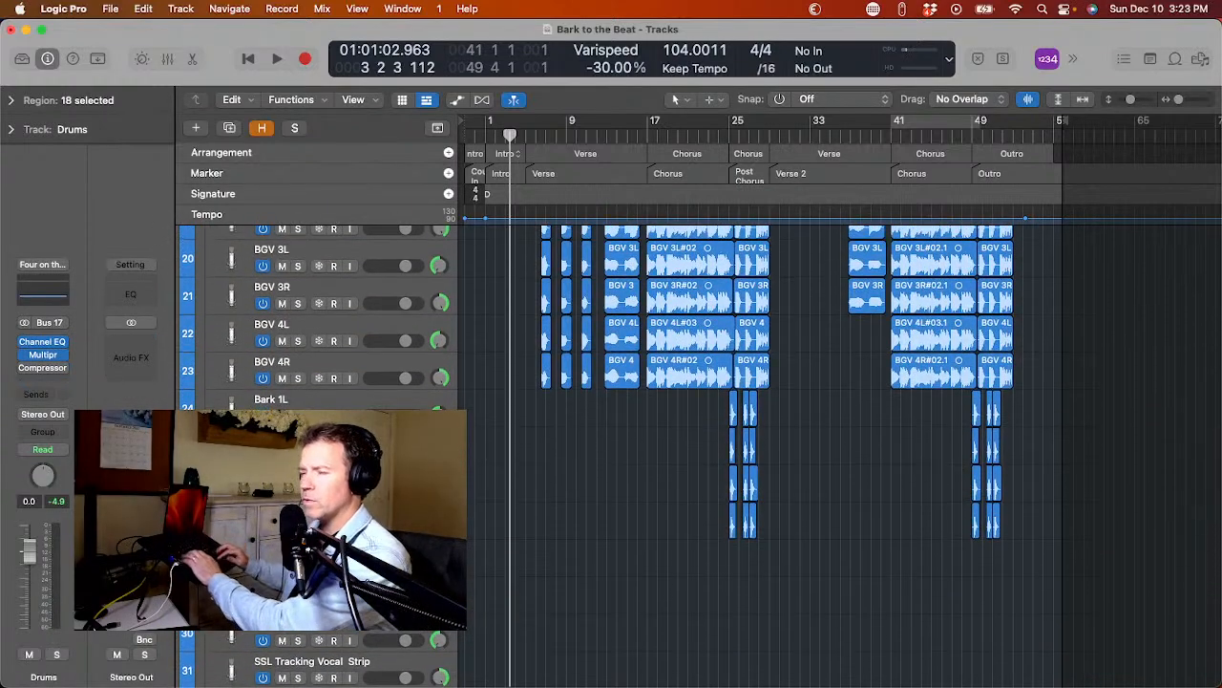
scroll(764, 456, down, 3)
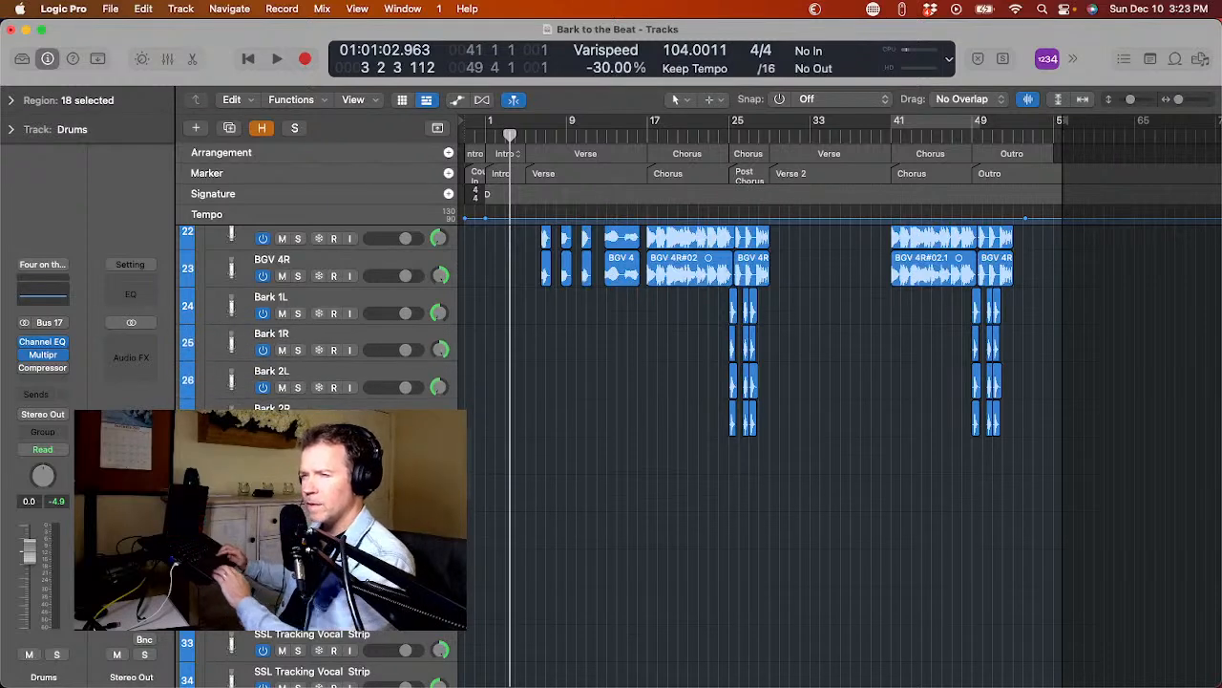
drag(233, 429, 232, 298)
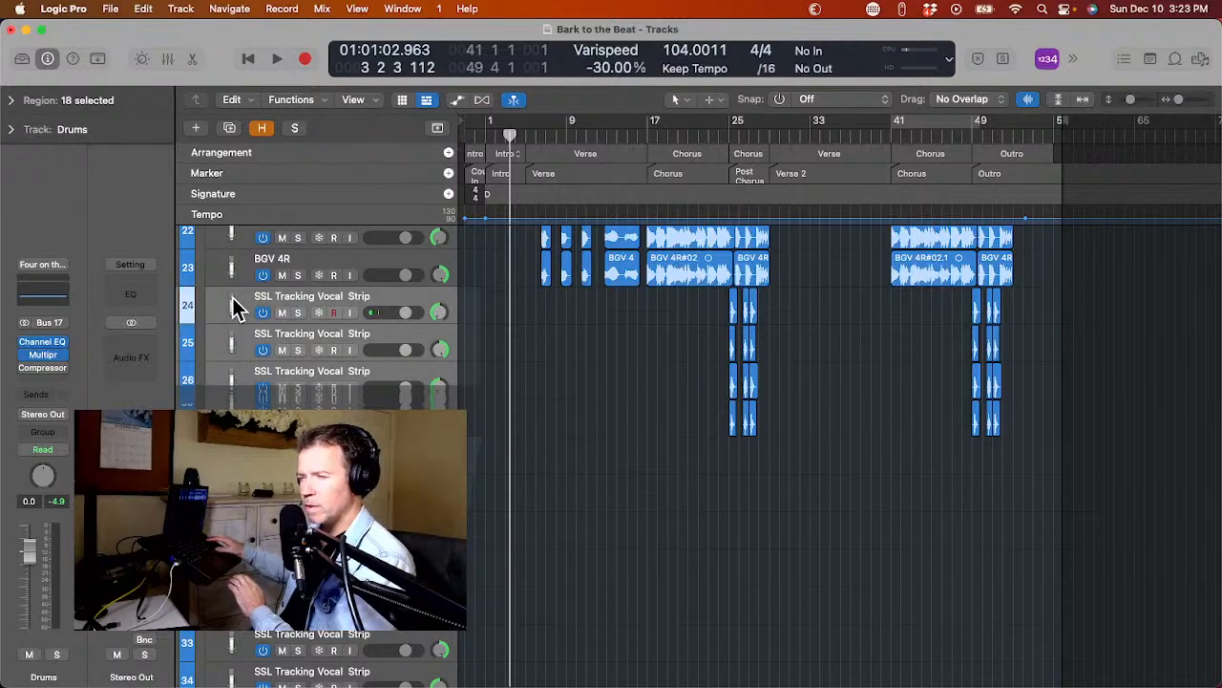
Select the original tracks from BGV 1L through BGV 4R and mute them all.
scroll(232, 297, up, 5)
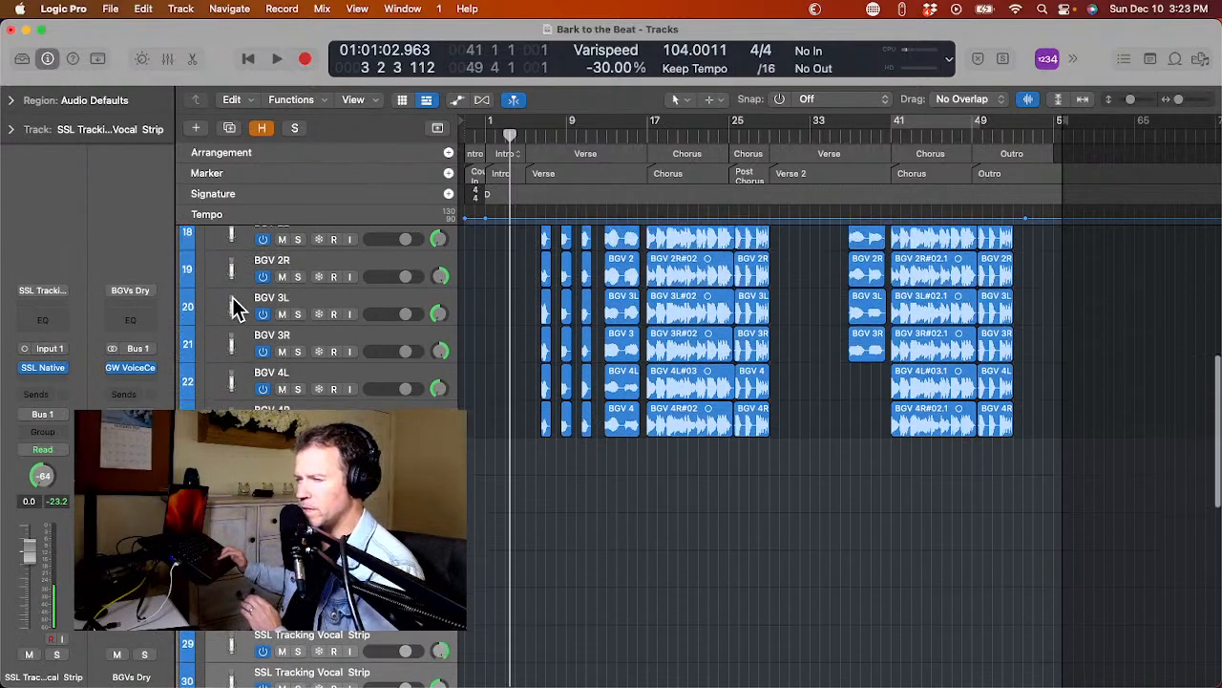
scroll(236, 306, up, 2)
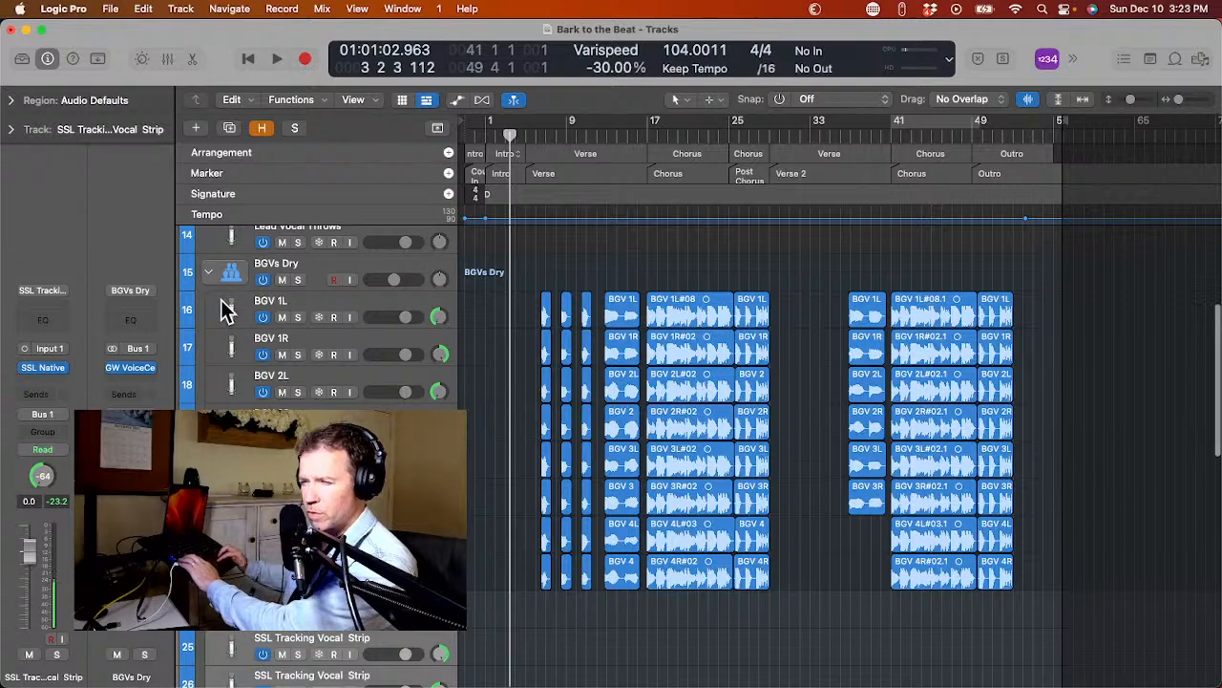
click(232, 306)
scroll(232, 306, down, 3)
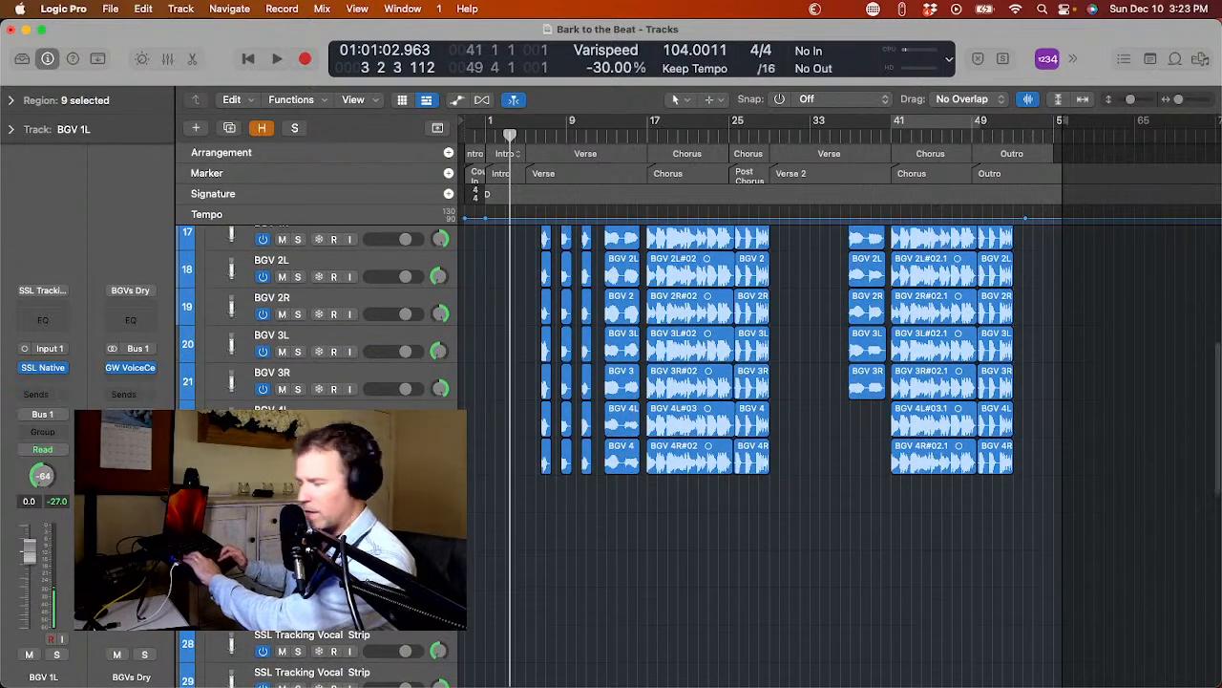
key(super+a)
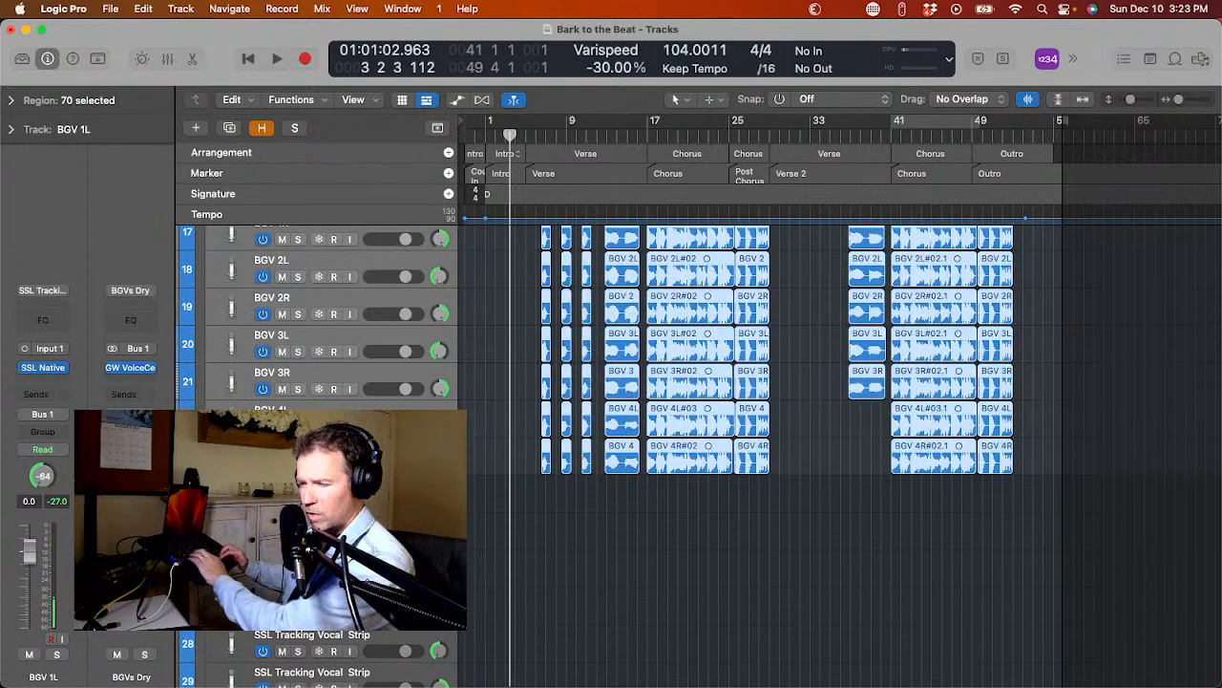
scroll(232, 307, up, 3)
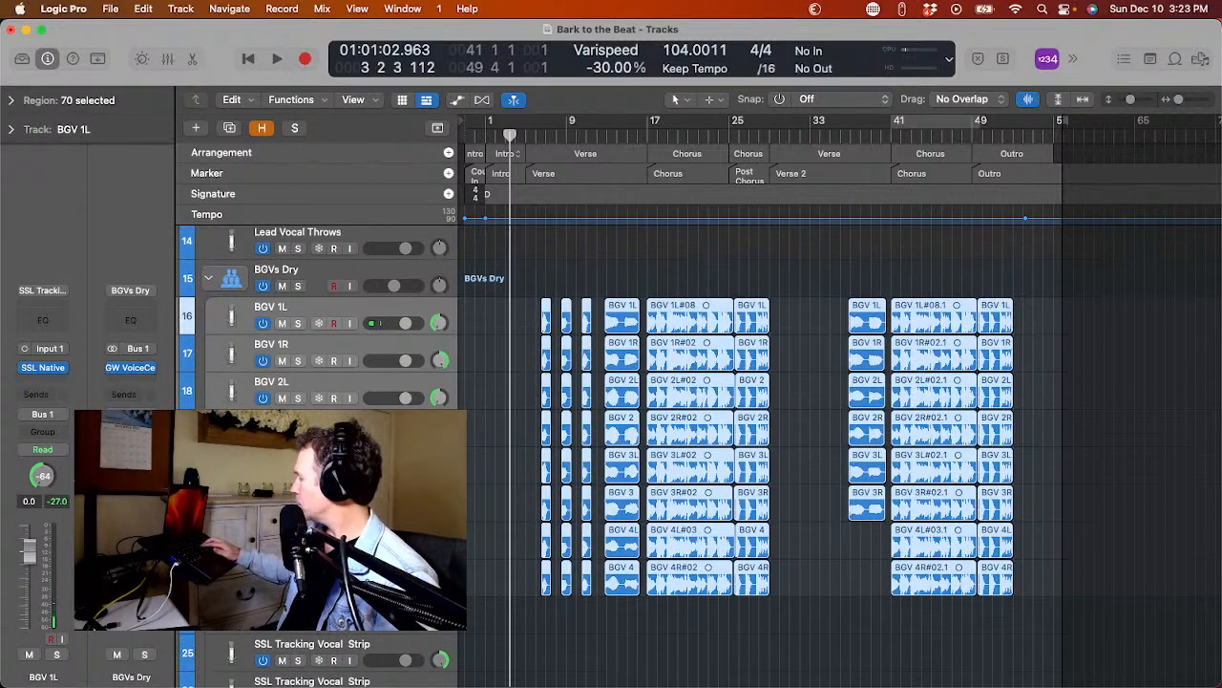
key(m)
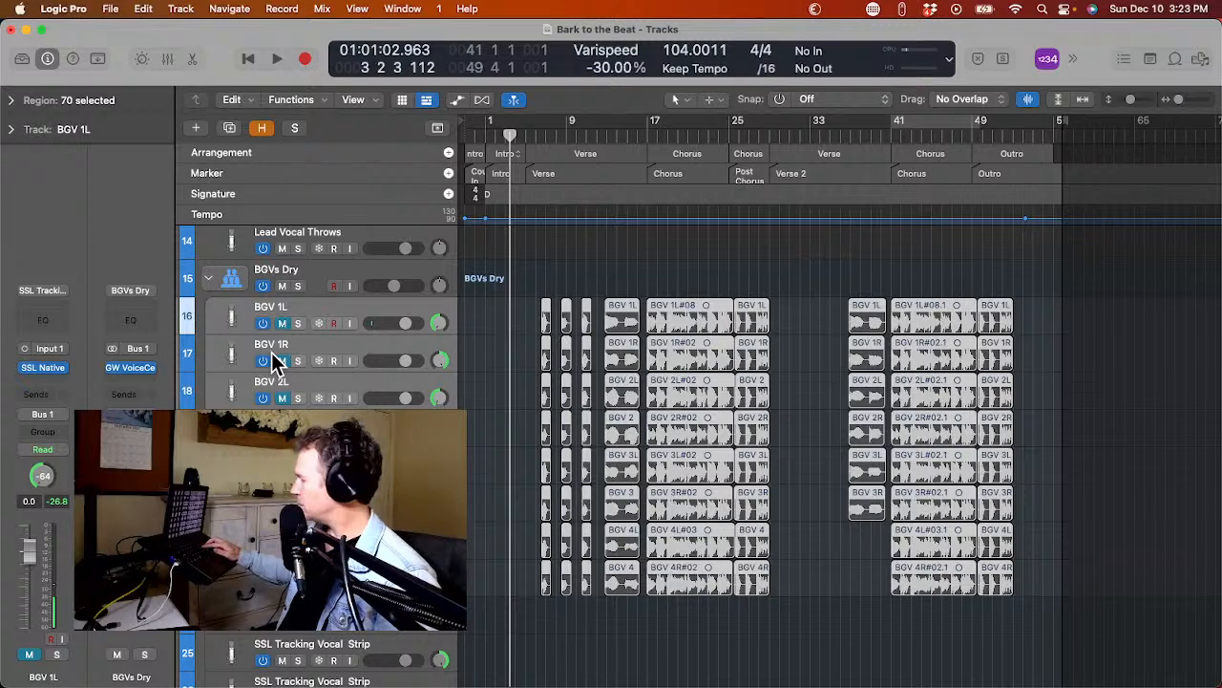
Hide the muted original BGV tracks so only their empty duplicates remain in the track list.
key(h)
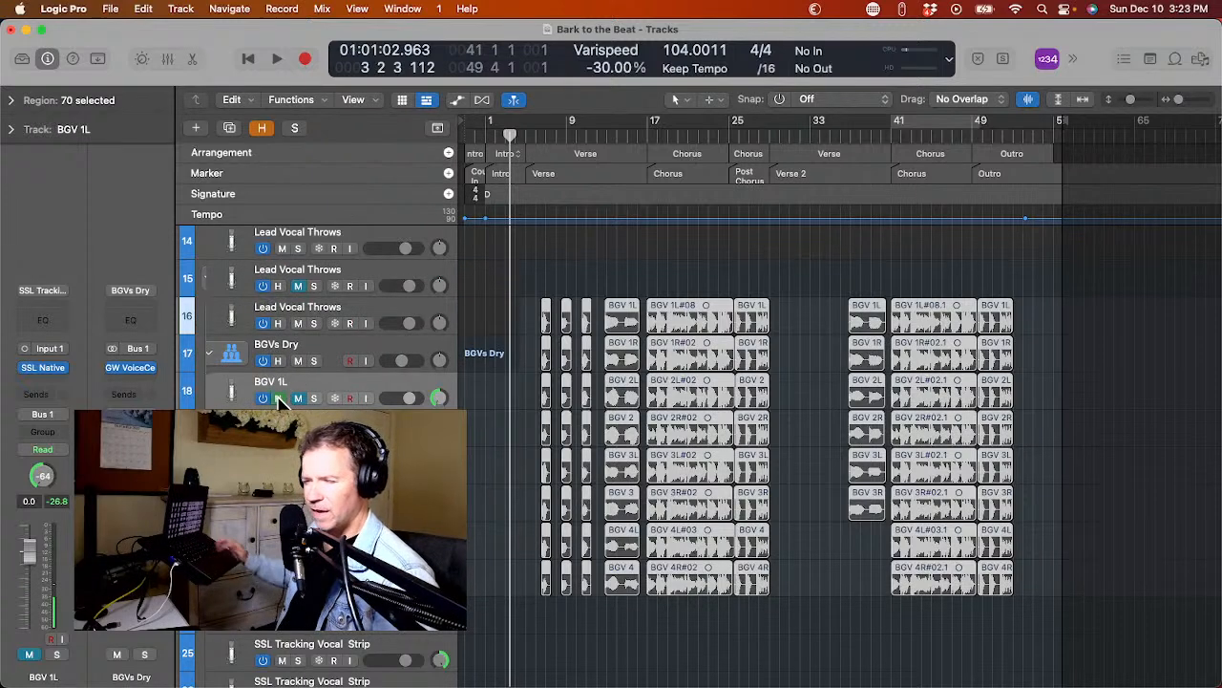
click(278, 399)
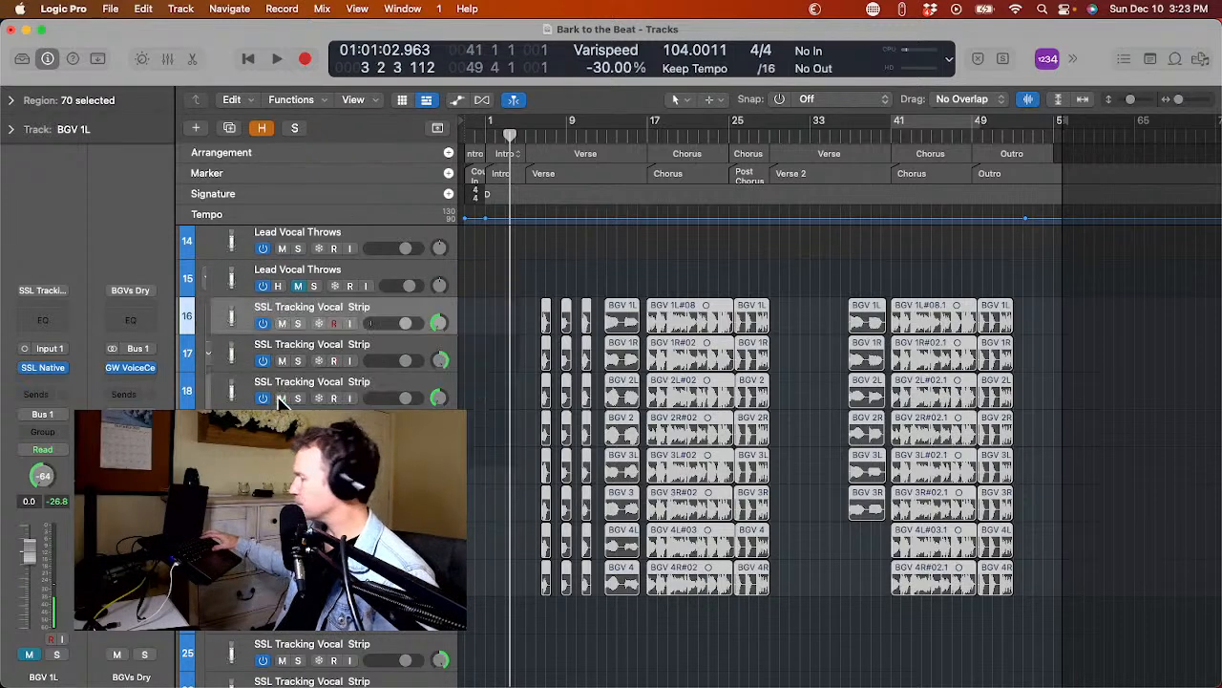
scroll(278, 401, down, 4)
Select the muted Lead Vocal Male track and reveal the hidden tracks to check the lead vocals, then conceal them again.
scroll(278, 401, up, 10)
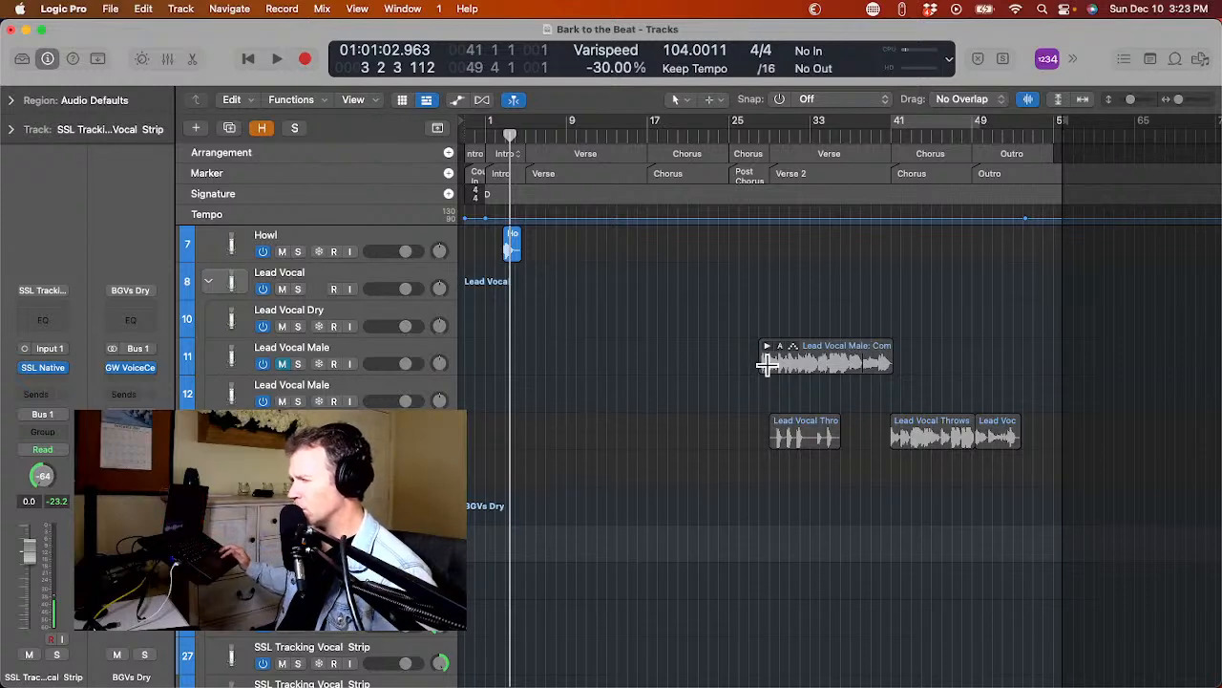
click(221, 368)
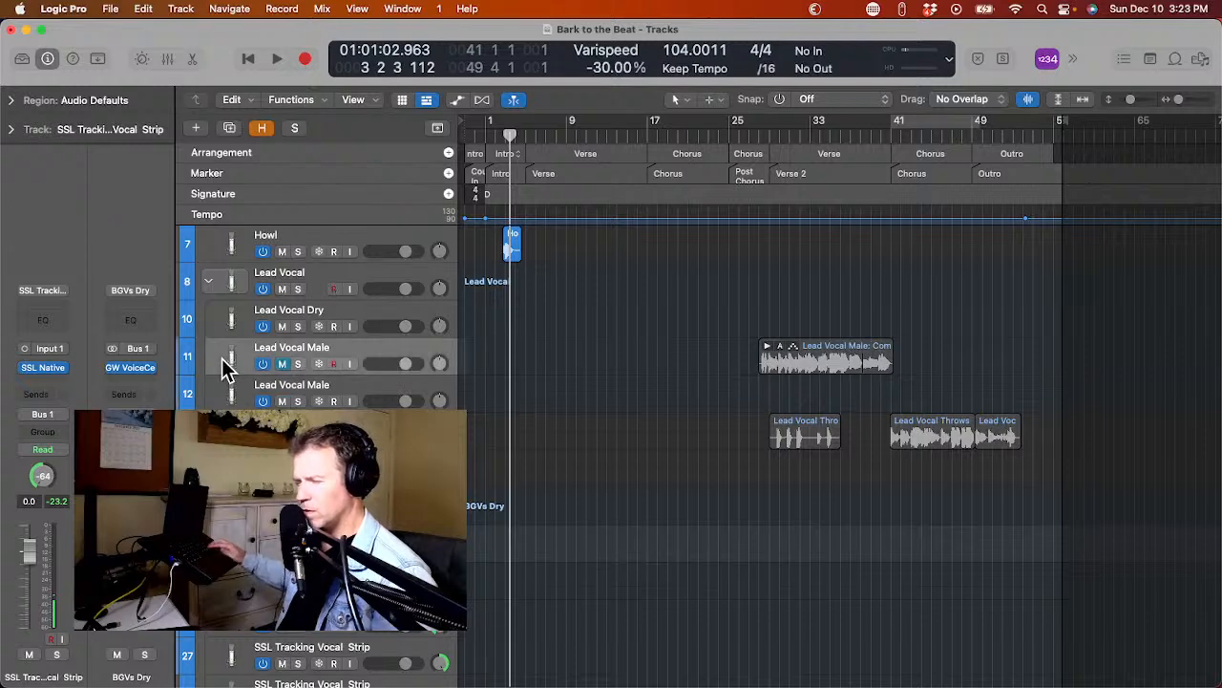
key(h)
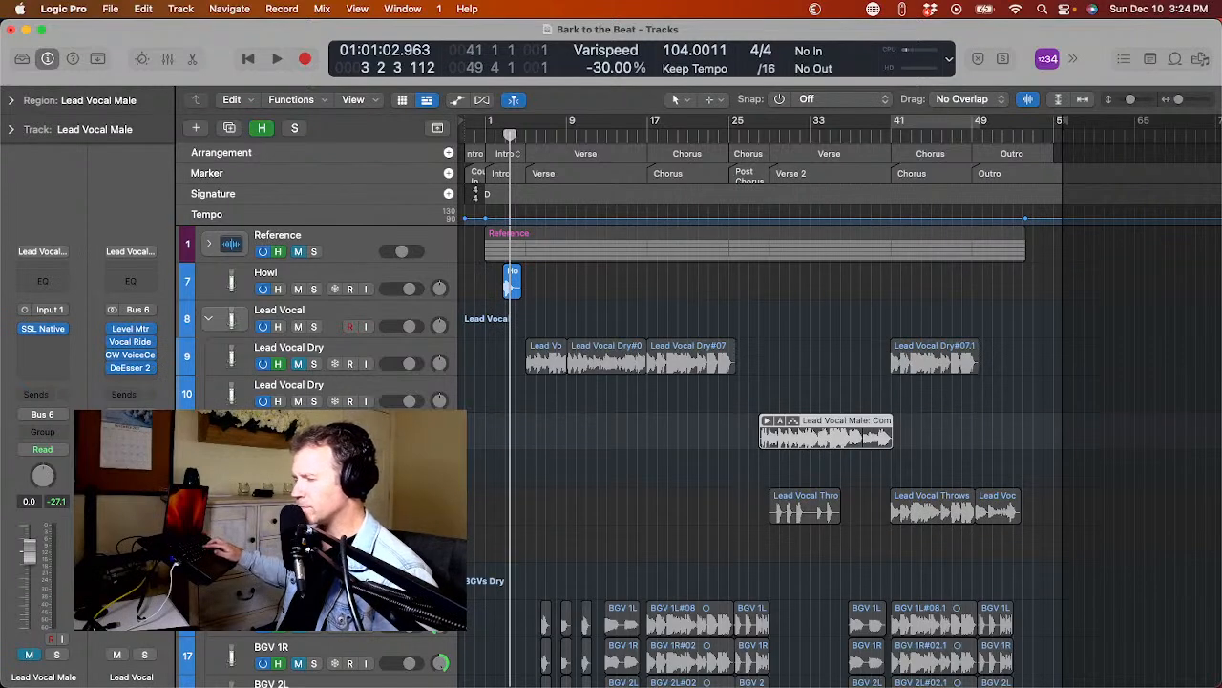
key(h)
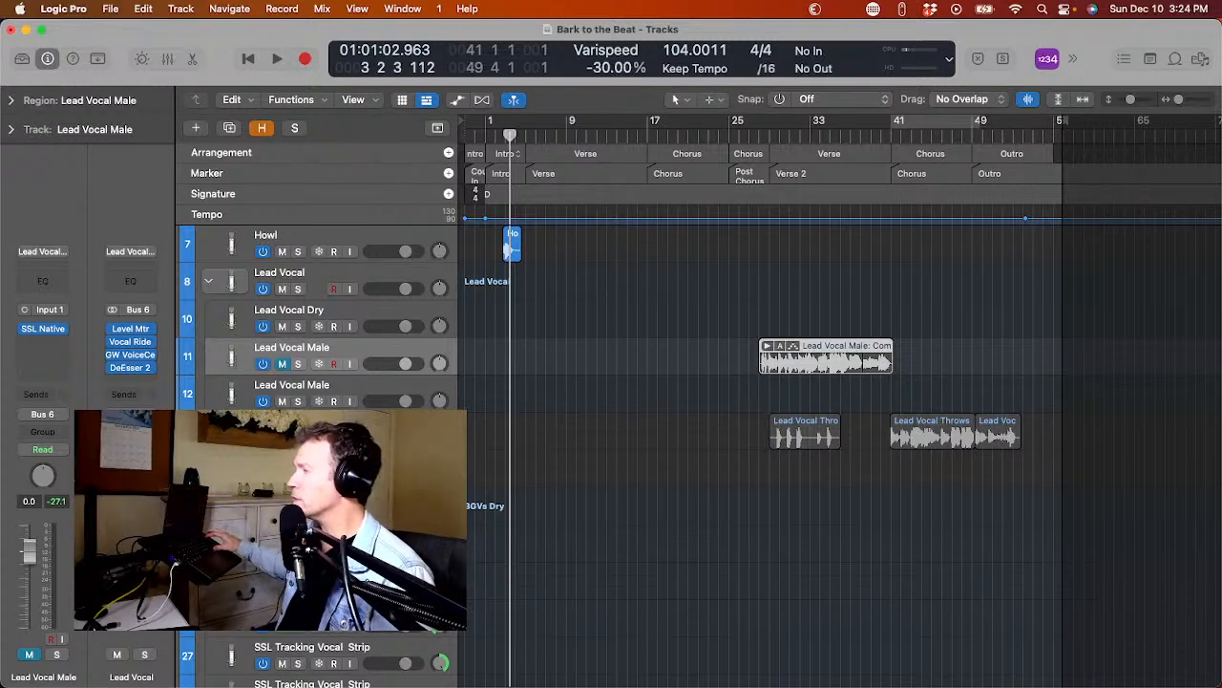
Browse all project files to the December folder and open the vocal stems of 01 Bark to the Beat.
click(1201, 60)
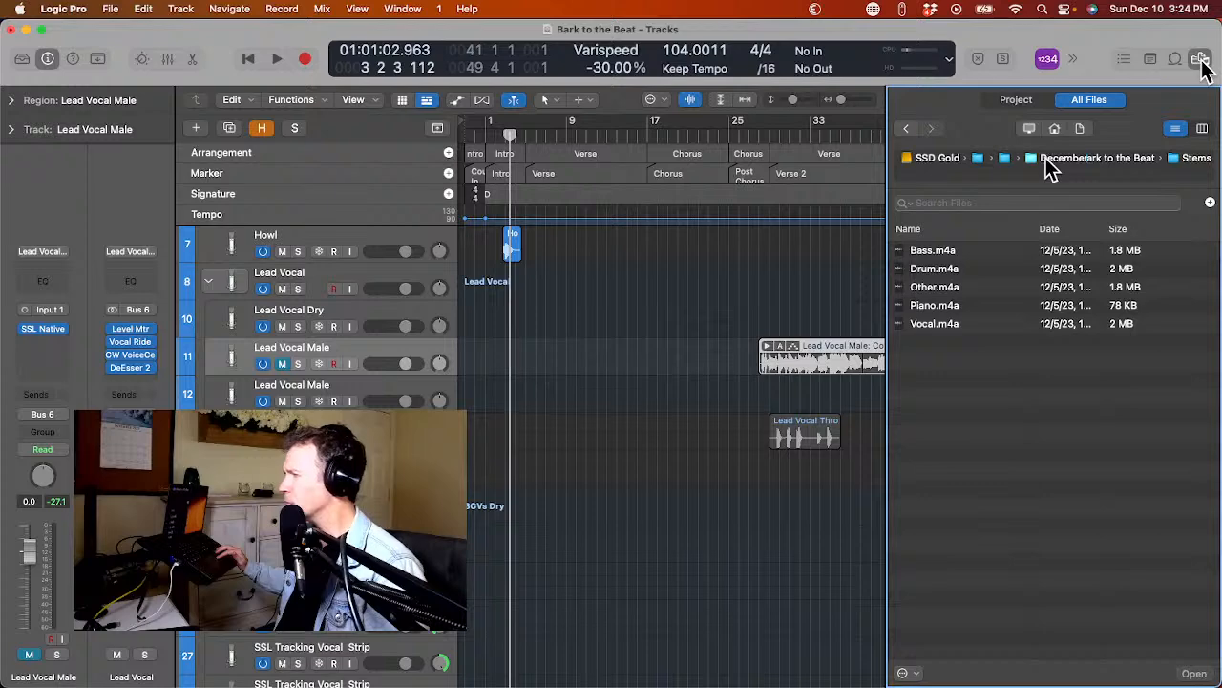
click(1050, 164)
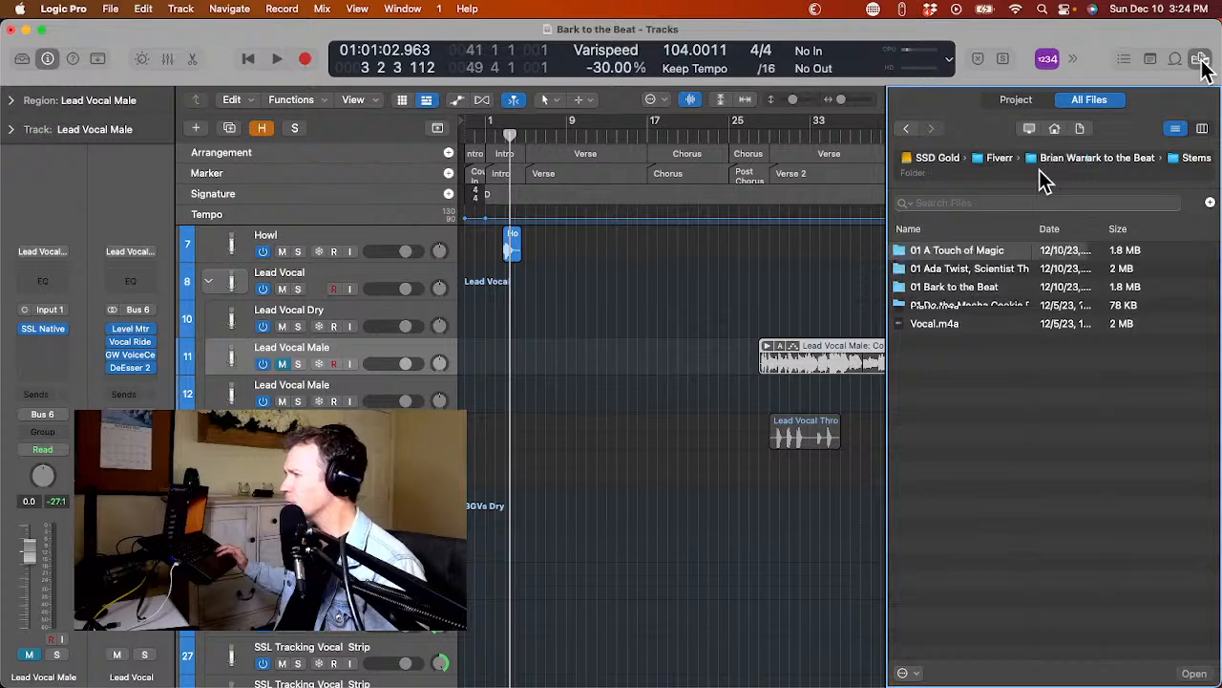
double_click(987, 291)
double_click(966, 302)
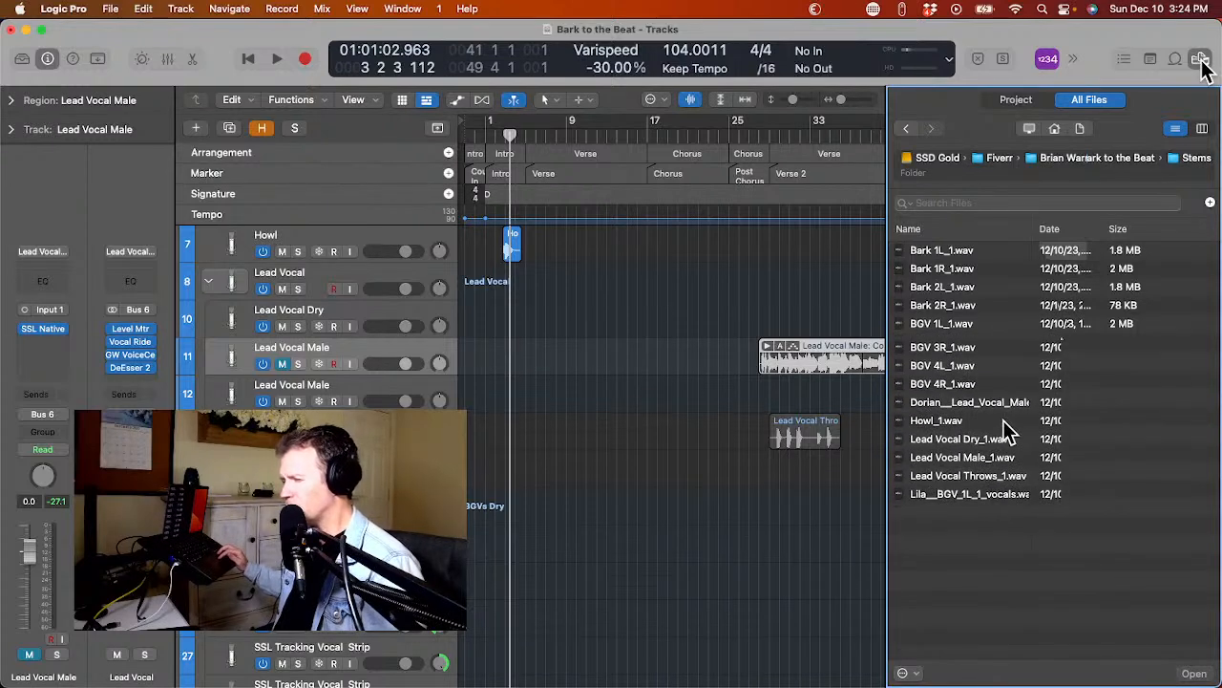
Place the Lila Lead Vocal Dry stem on the empty Lead Vocal Dry track at the start of the timeline.
drag(1002, 420, 610, 436)
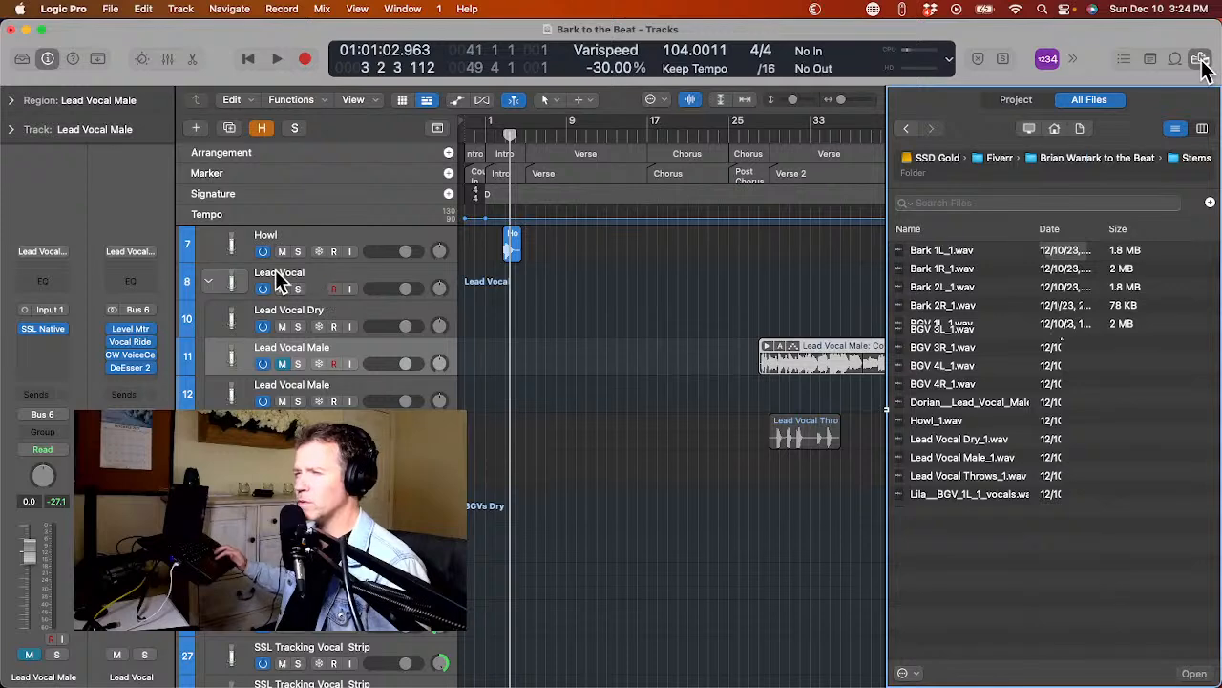
click(270, 320)
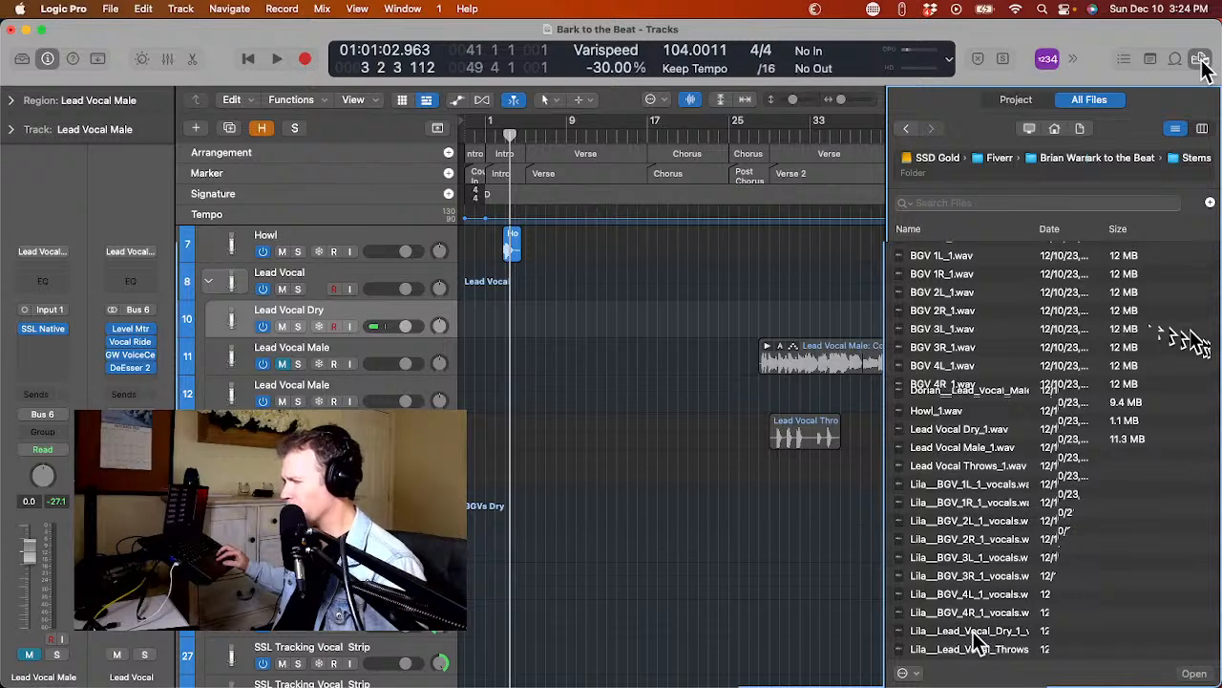
drag(989, 649, 406, 302)
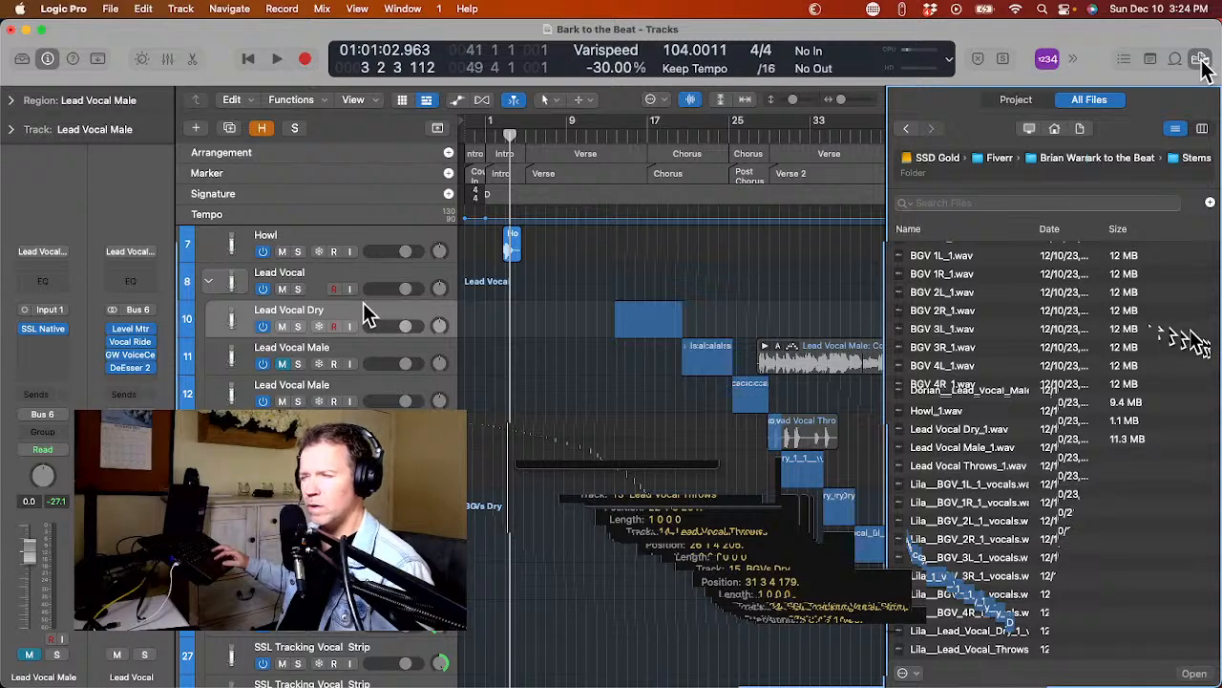
drag(363, 302, 461, 326)
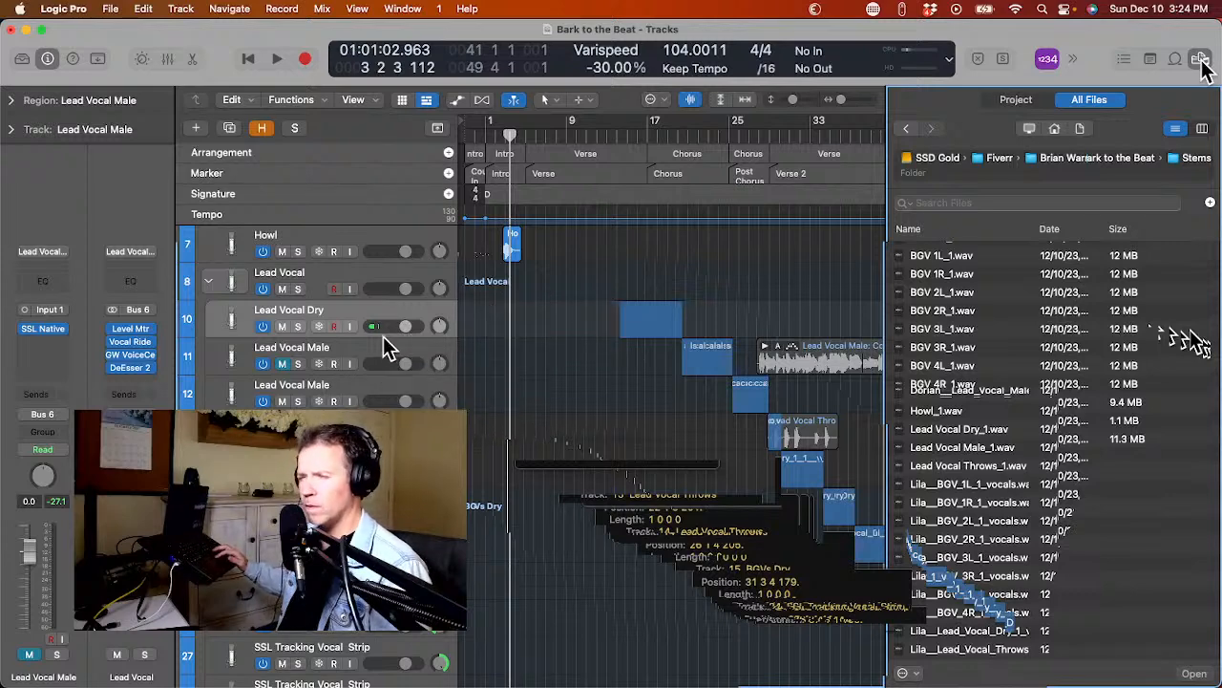
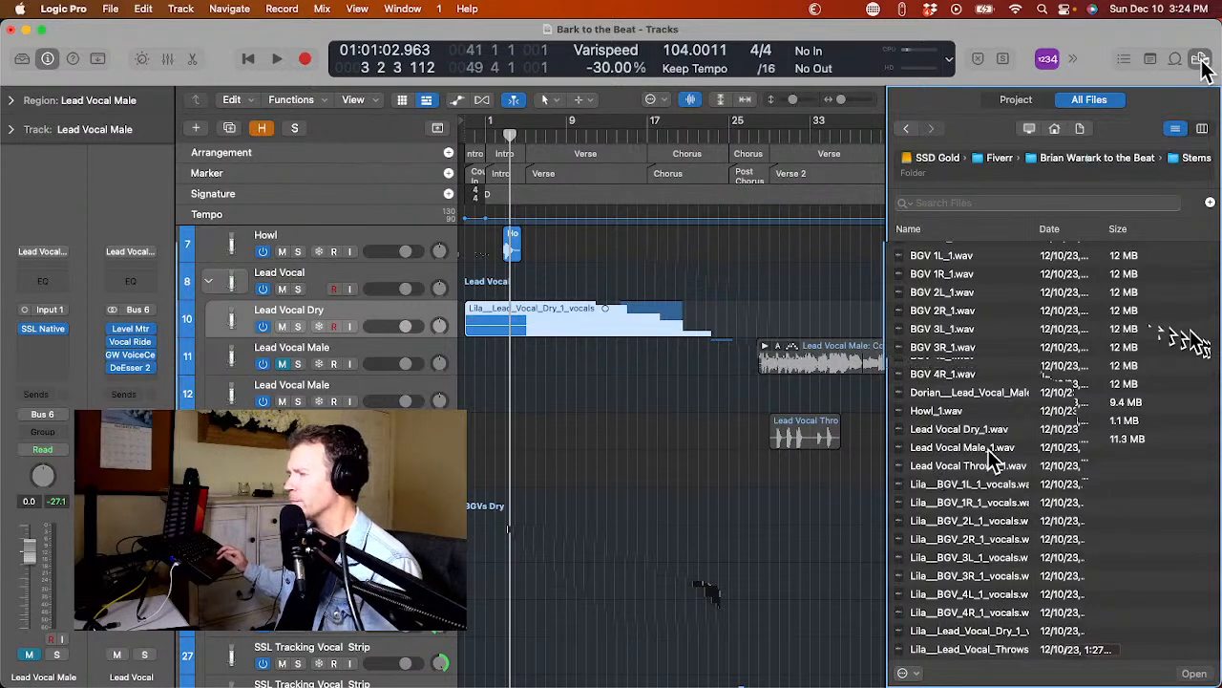
Place the Dorian Lead Vocal Male stem on the empty Lead Vocal Male track at the start of the timeline.
click(236, 400)
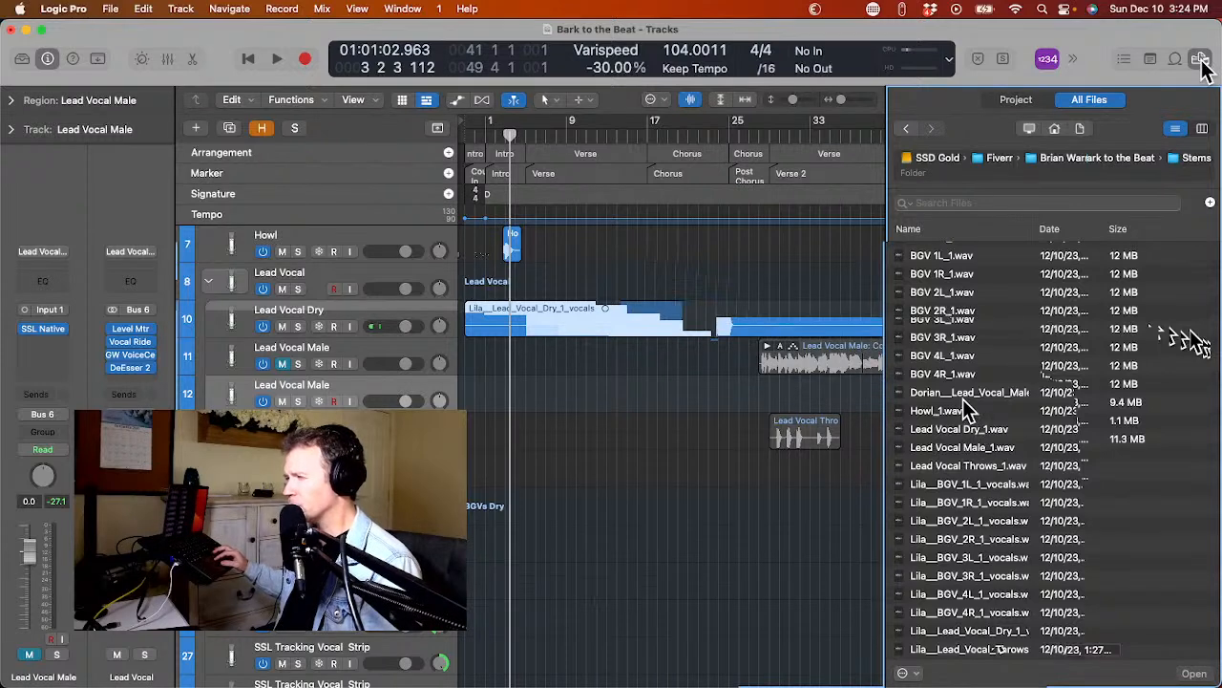
drag(958, 393, 464, 397)
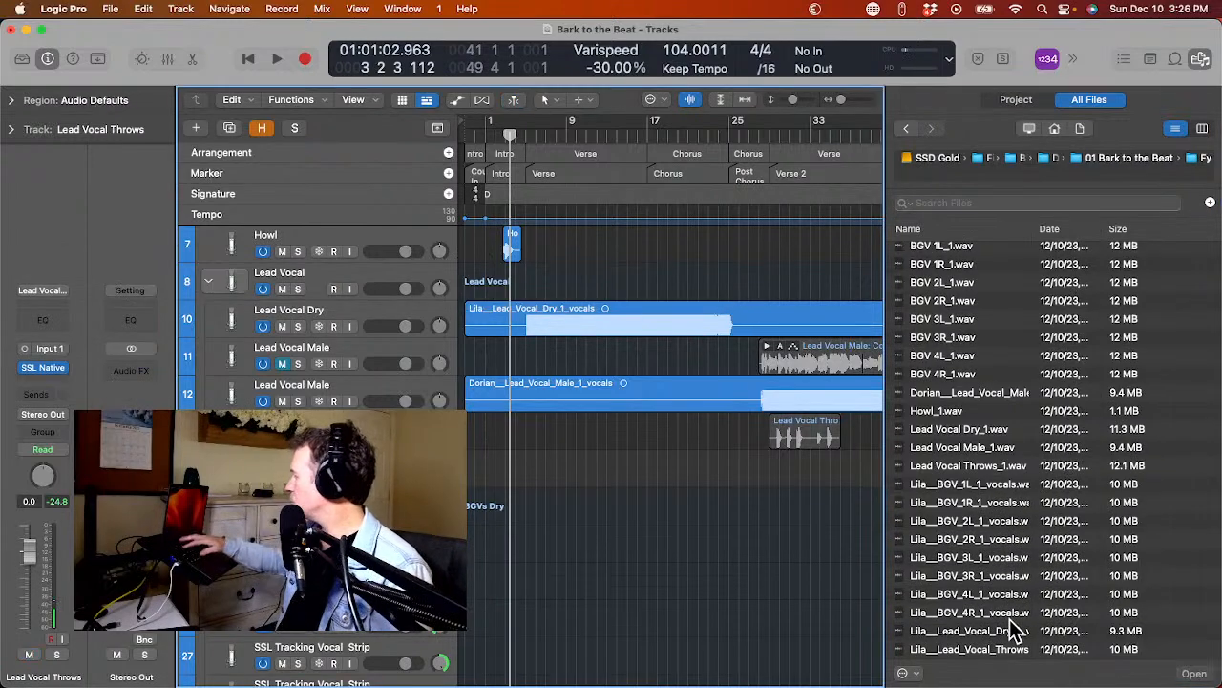
Switch to Musicfy in the browser and upload Lead Vocal Throws_1.wav from the Fy folder of 01 Bark to the Beat.
key(super+Tab)
key(super+Tab)
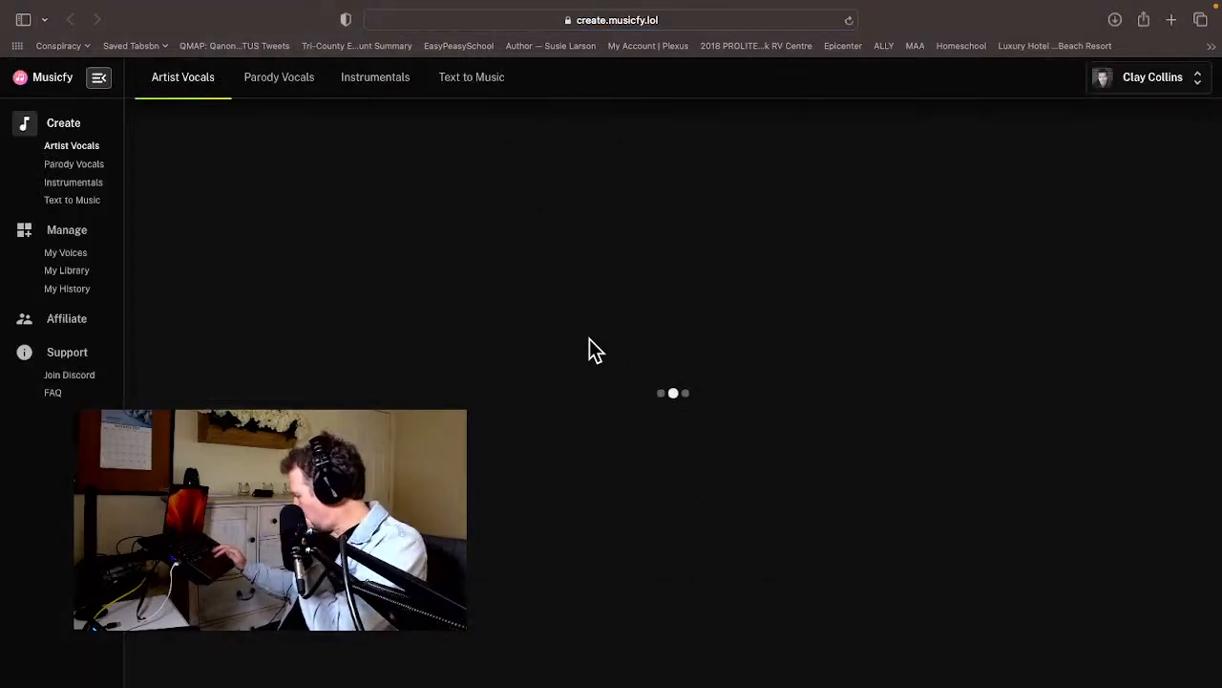
click(532, 324)
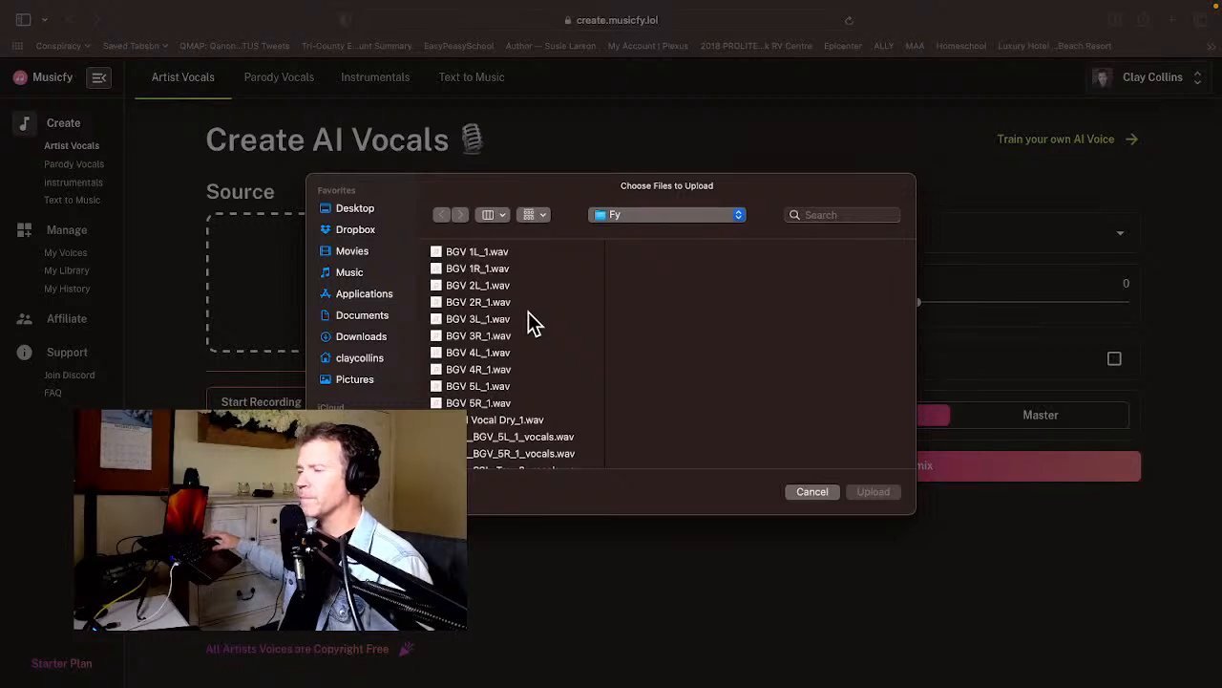
click(643, 218)
click(663, 252)
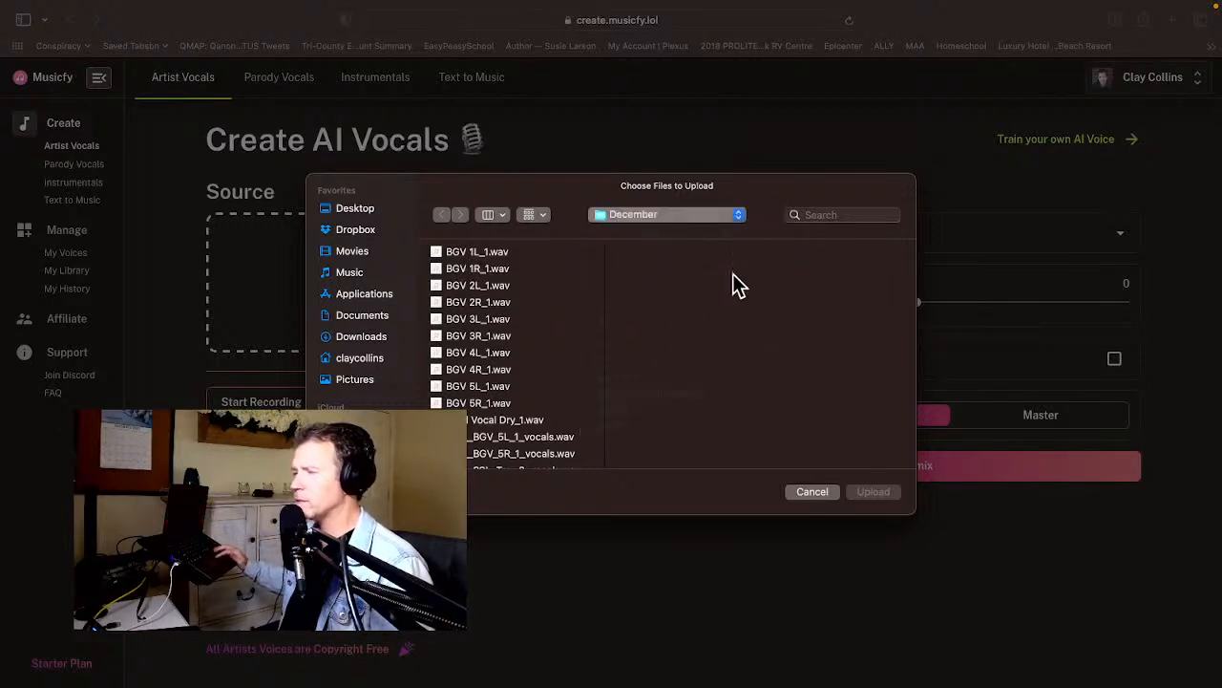
click(829, 287)
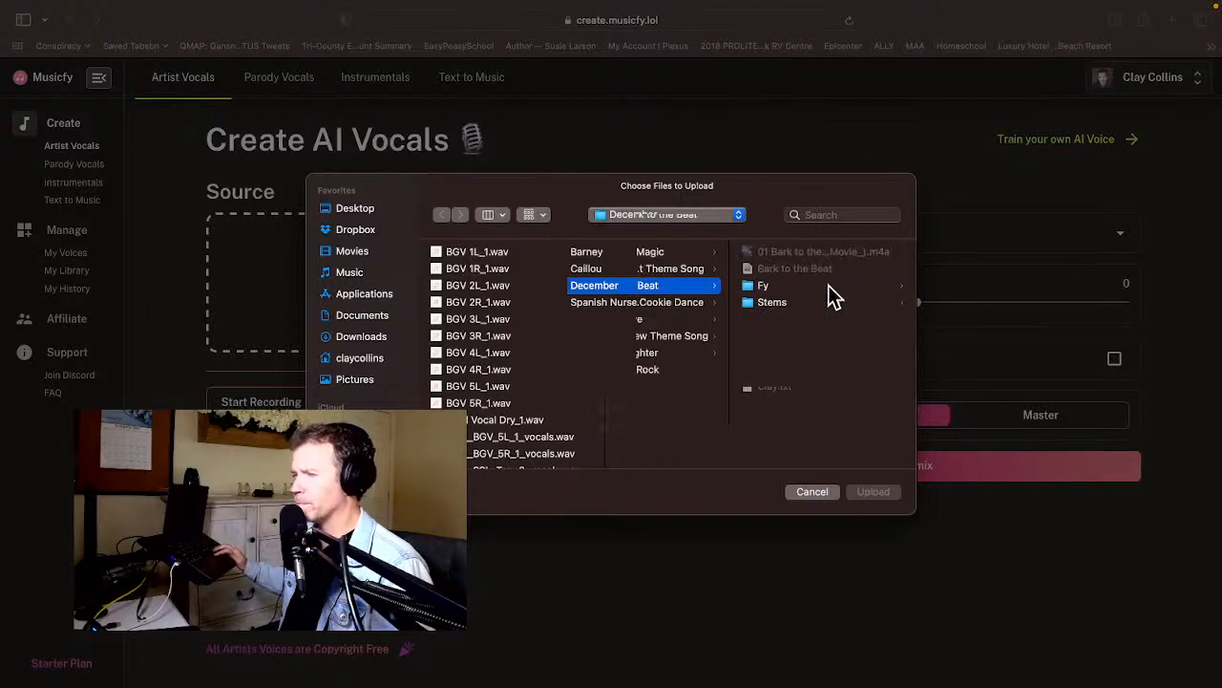
click(806, 286)
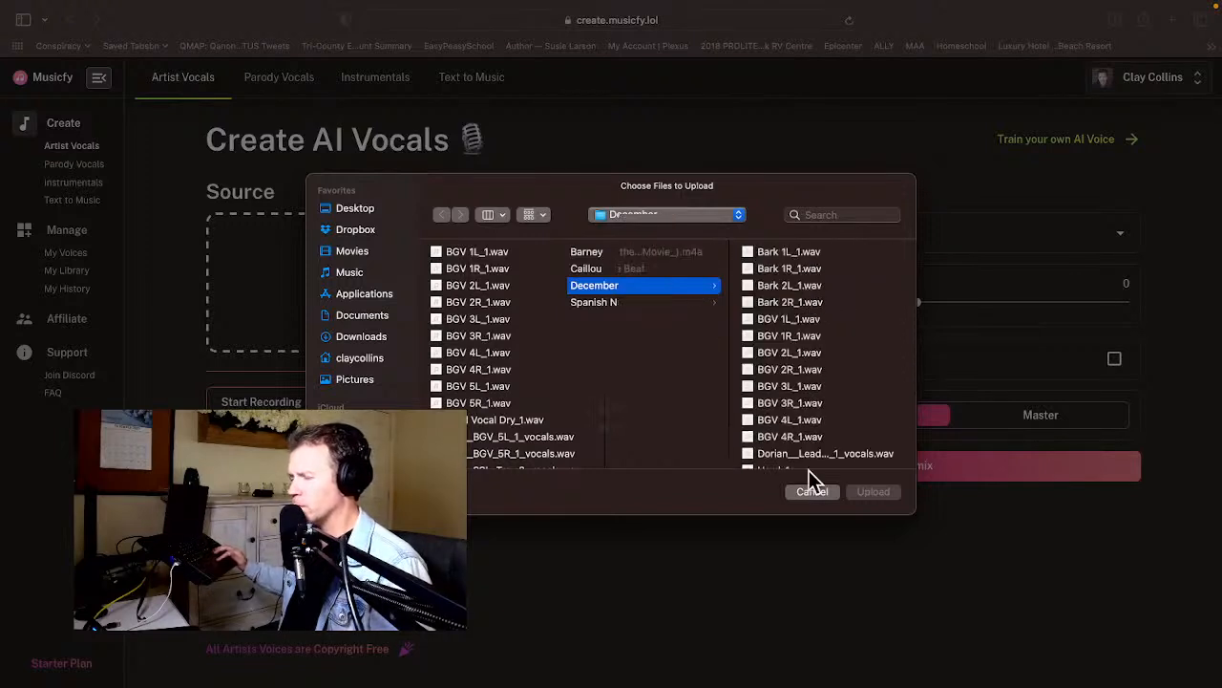
scroll(815, 423, down, 3)
scroll(816, 423, down, 1)
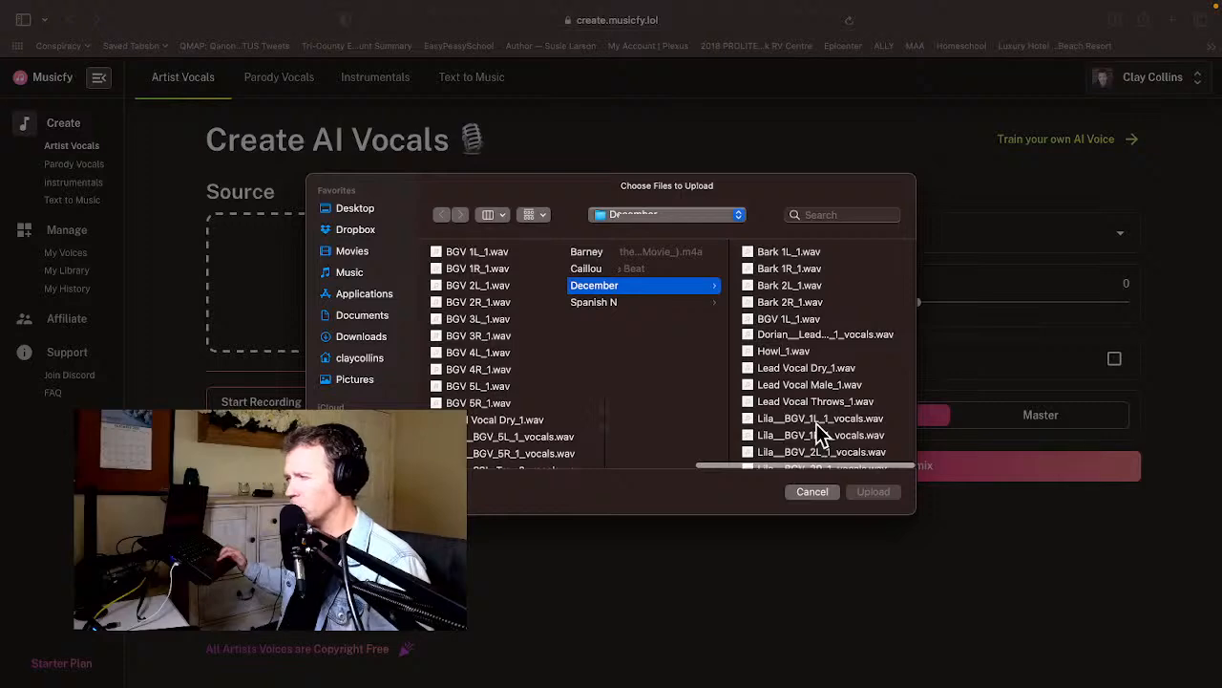
click(808, 401)
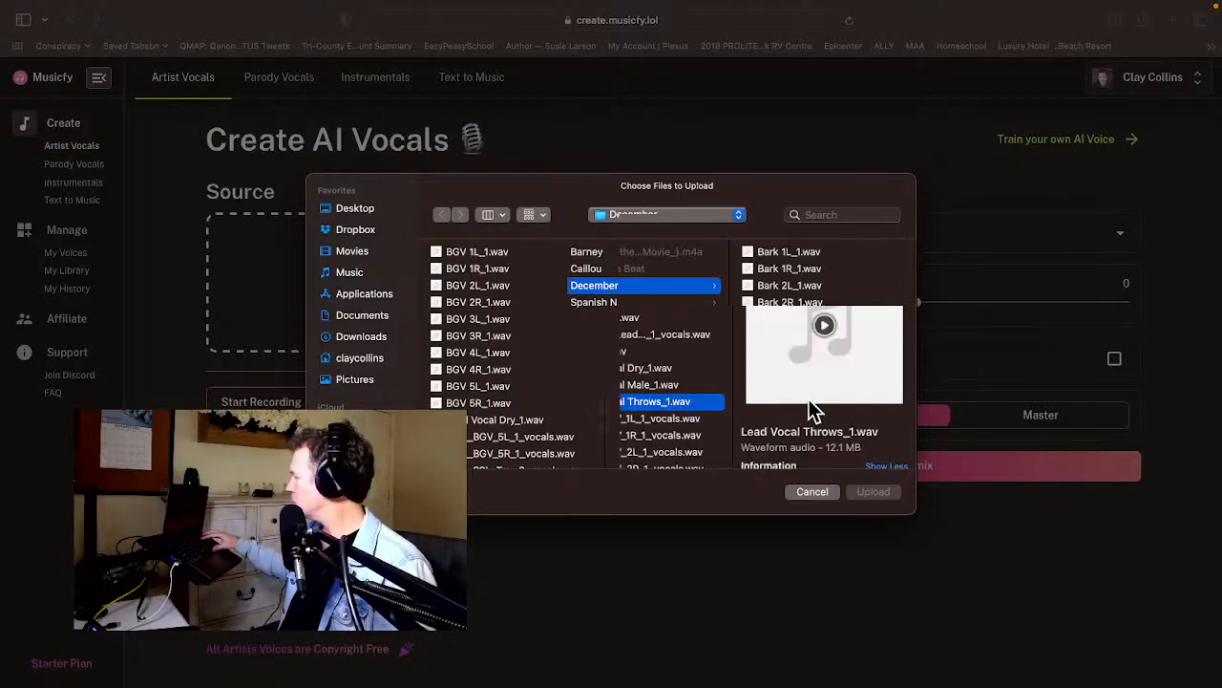
key(Return)
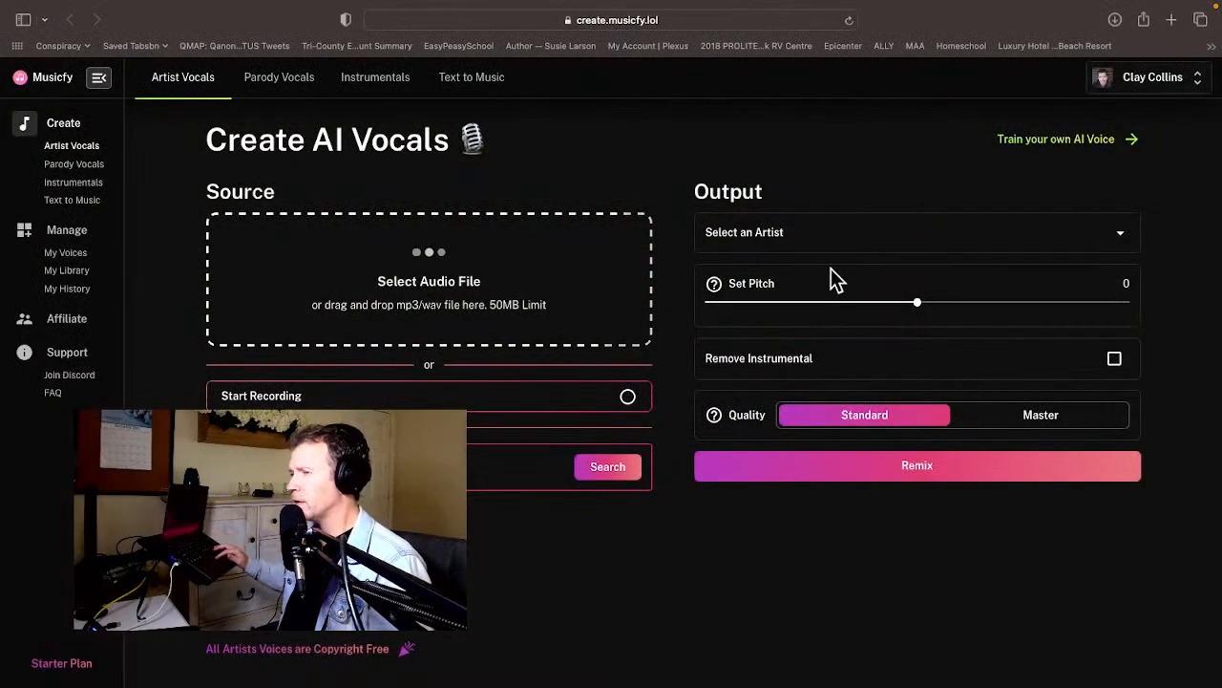
Remix the uploaded Lead Vocal Throws with the Dorian artist voice at Master quality and save the converted file in the Fy folder.
click(814, 243)
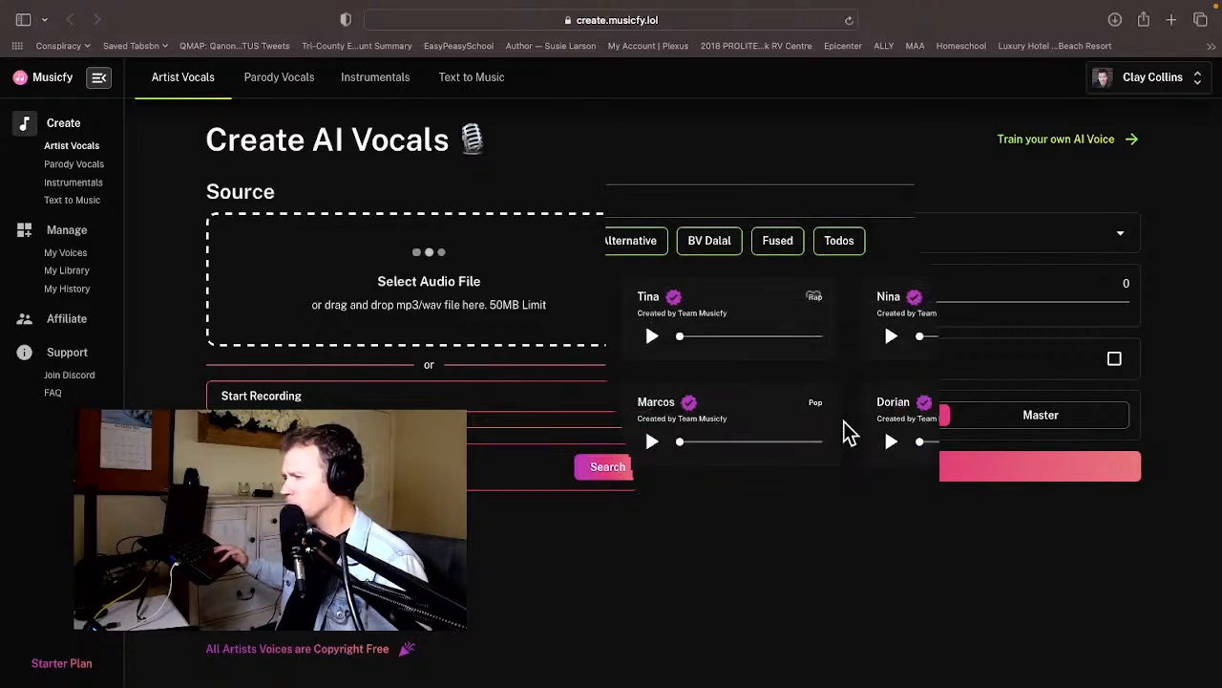
click(888, 443)
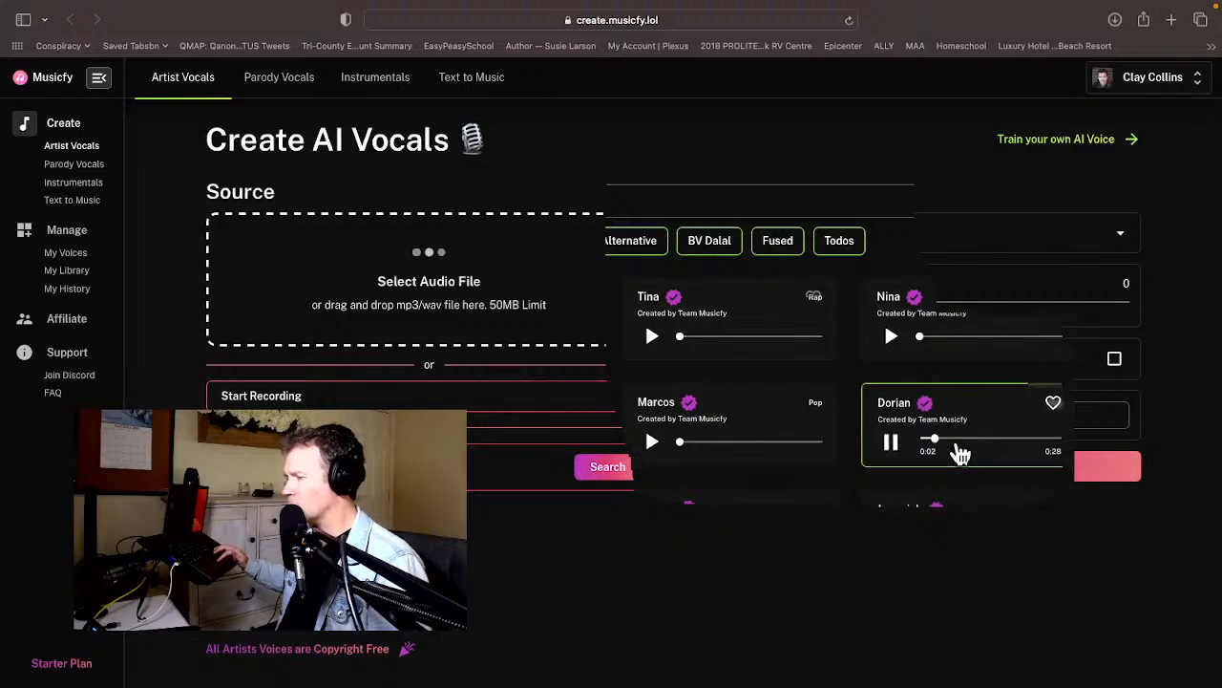
click(1145, 602)
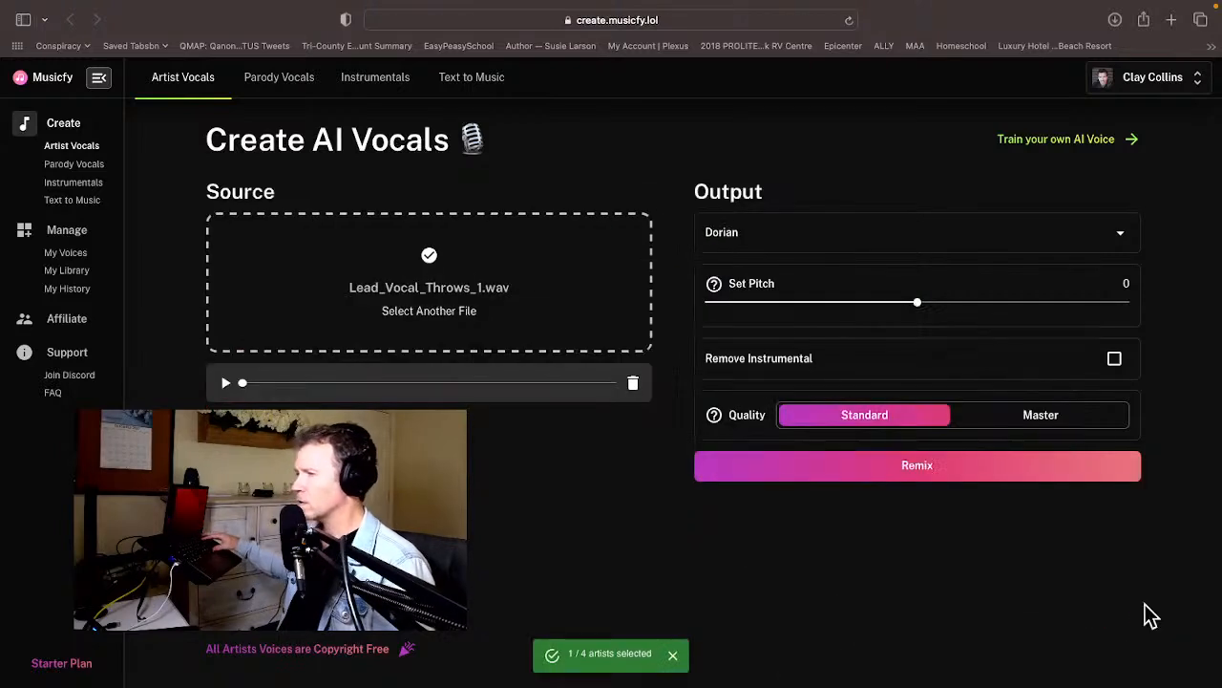
click(989, 426)
click(982, 466)
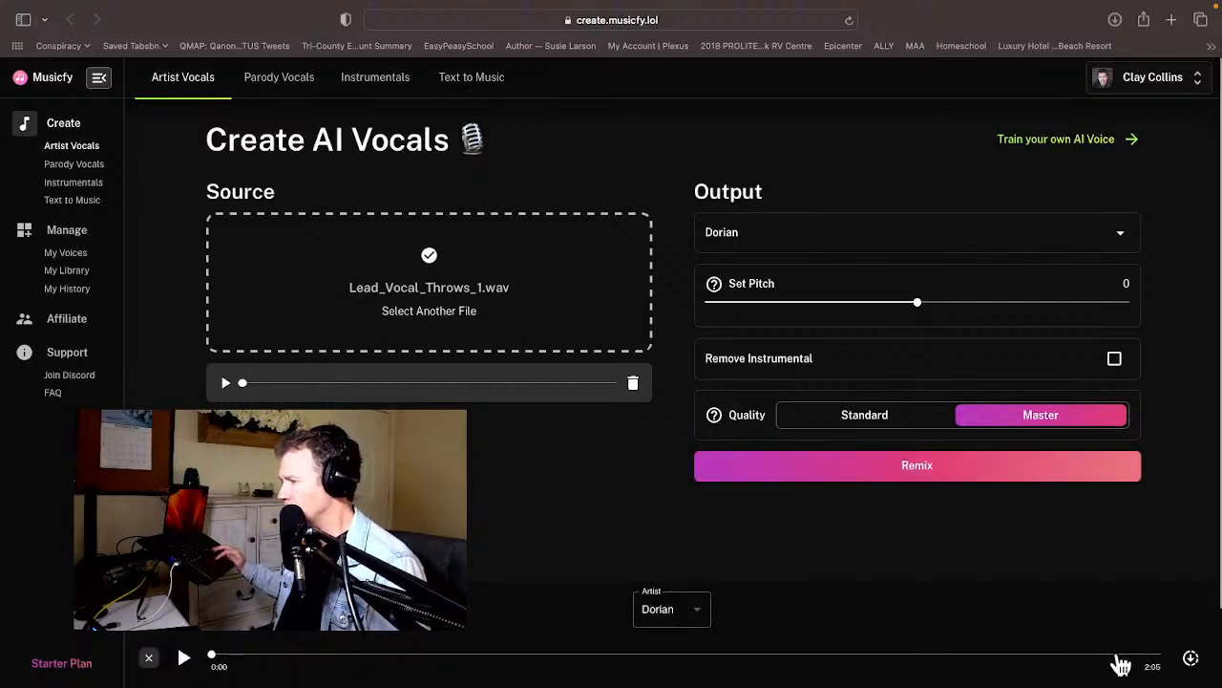
click(1191, 659)
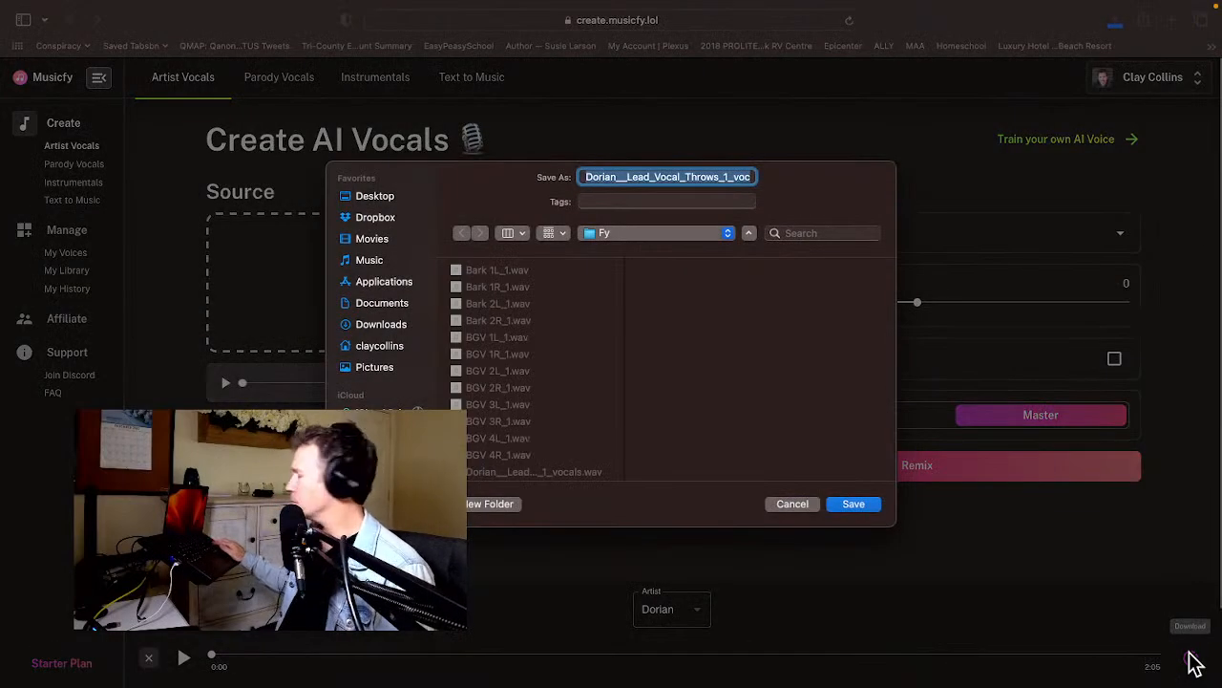
key(Return)
Switch back to Logic Pro and place the Dorian Lead Vocal Throws stem on the empty Lead Vocal Throws track at the timeline start.
key(super+Tab)
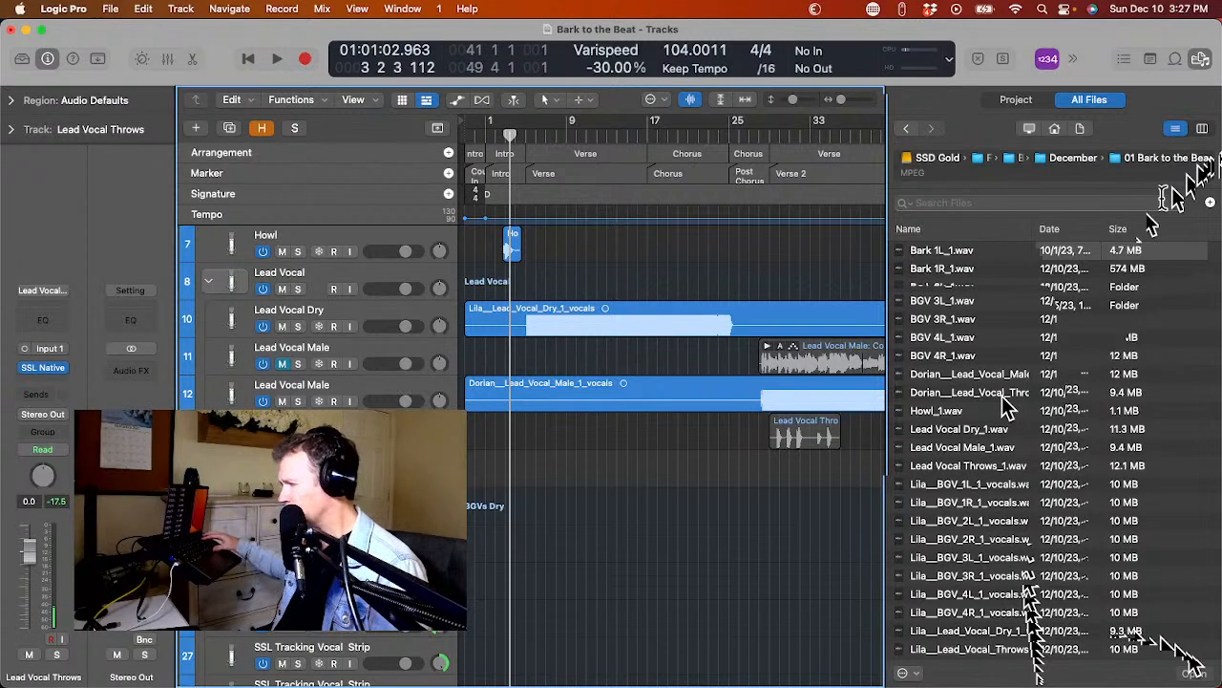
click(1001, 395)
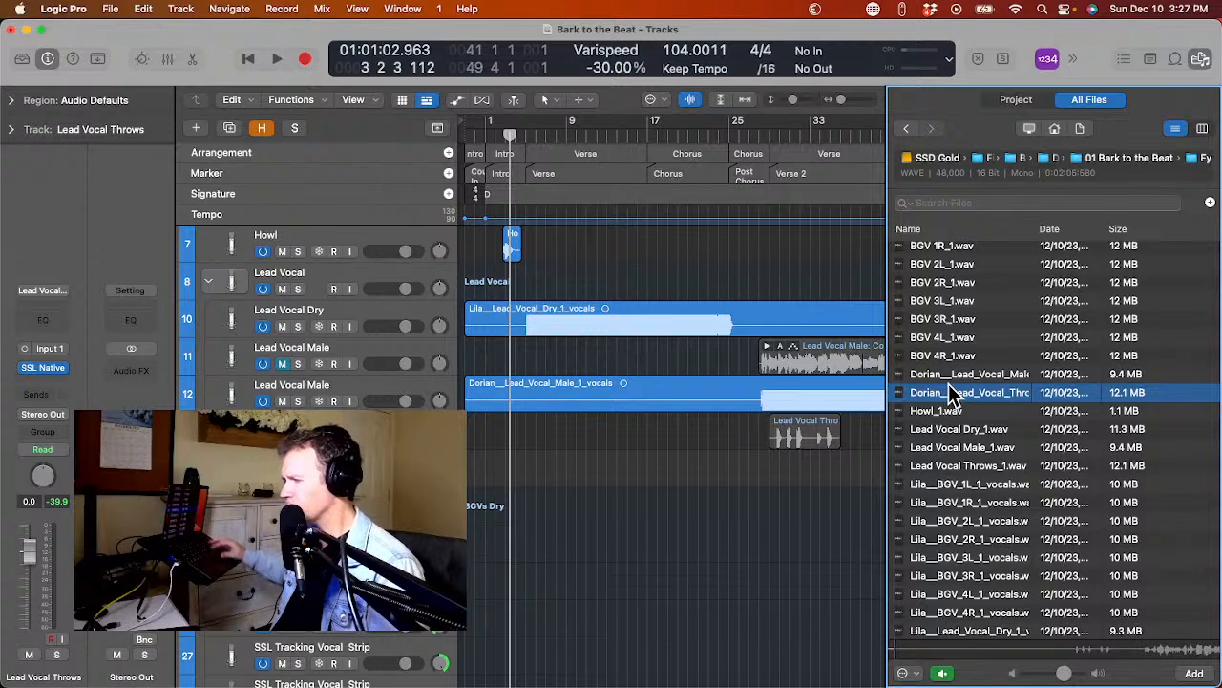
drag(951, 401, 468, 479)
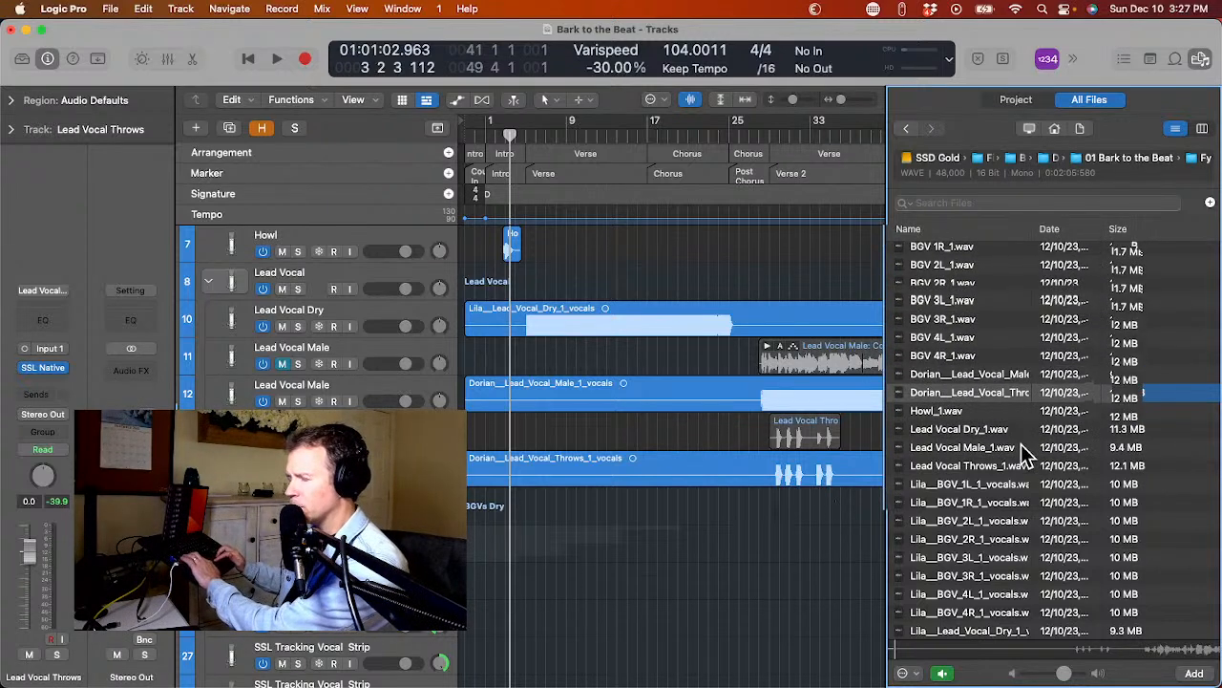
Try to import the eight Lila BGV stems, 1L through 4R, onto existing tracks under BGVs Dry.
click(1013, 486)
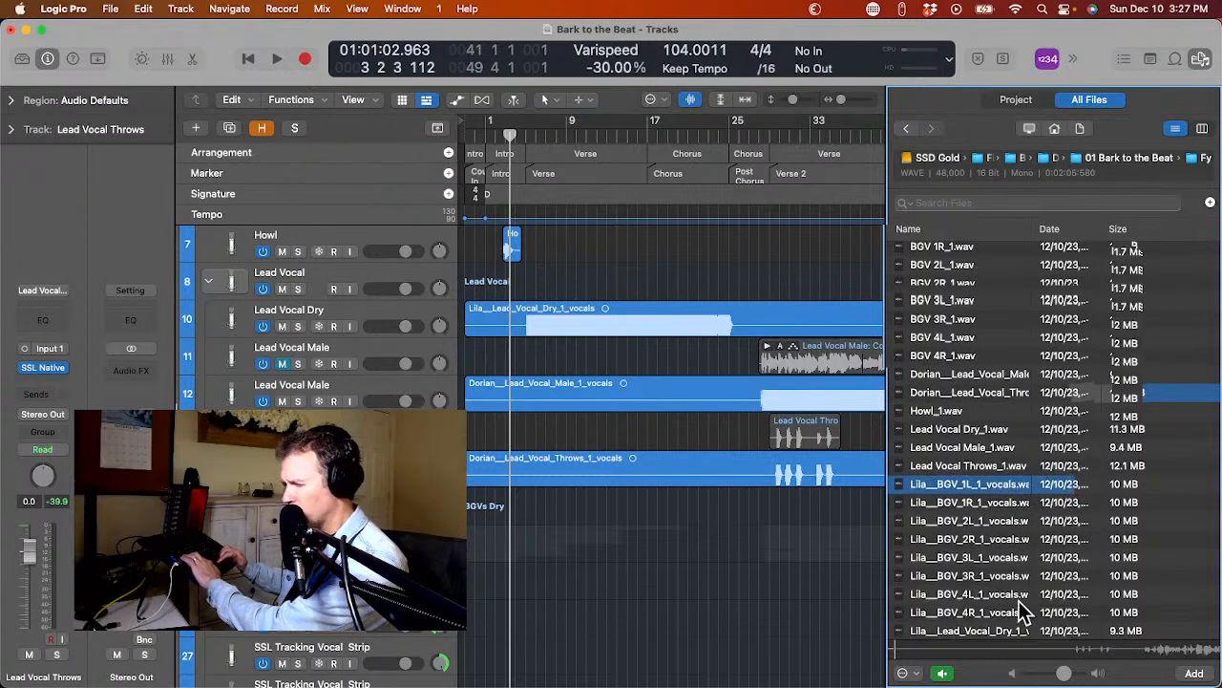
shift+click(1021, 612)
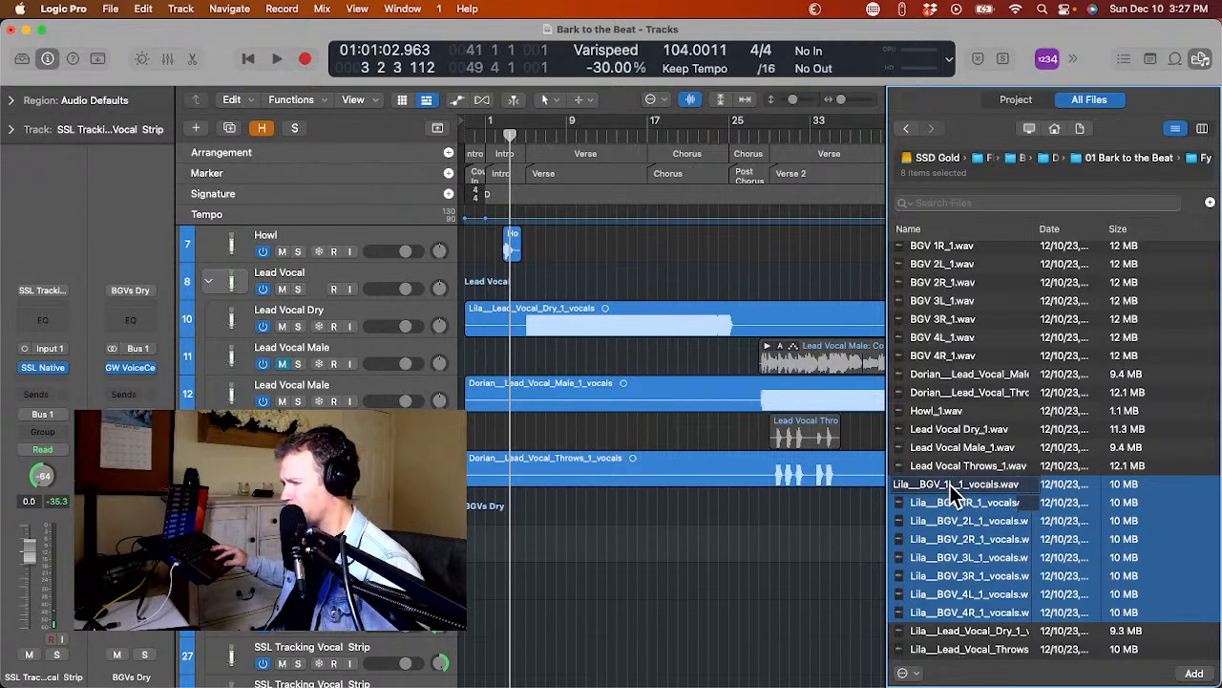
drag(955, 492, 467, 504)
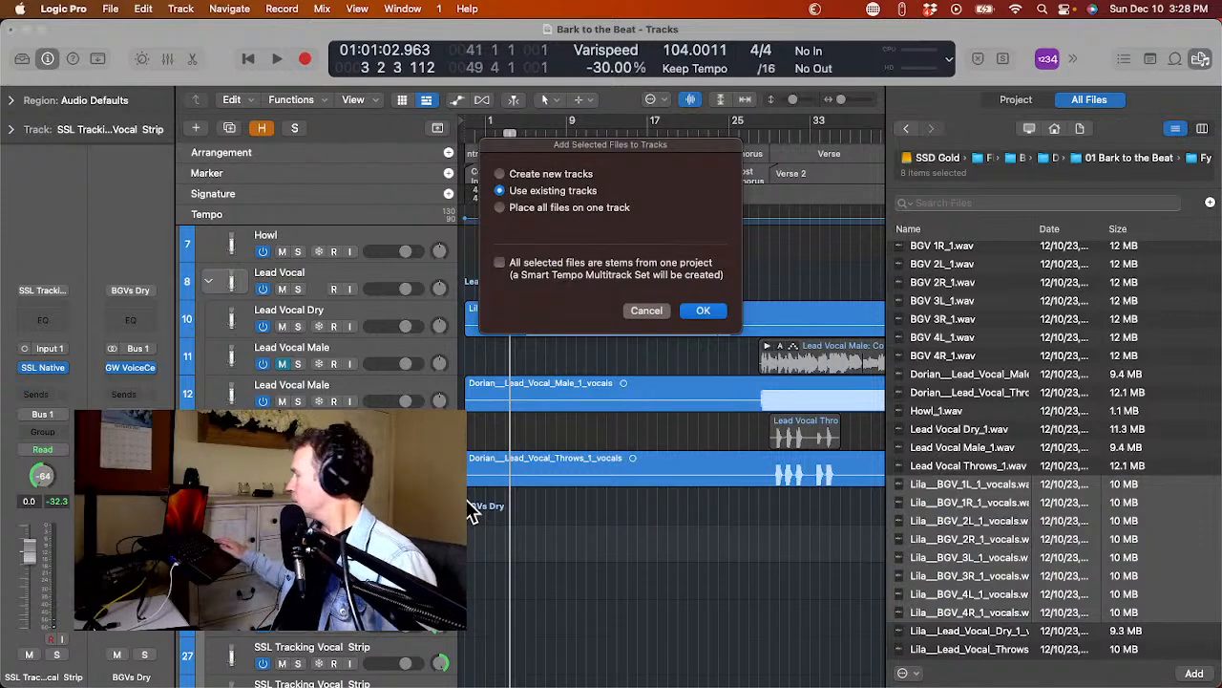
key(Return)
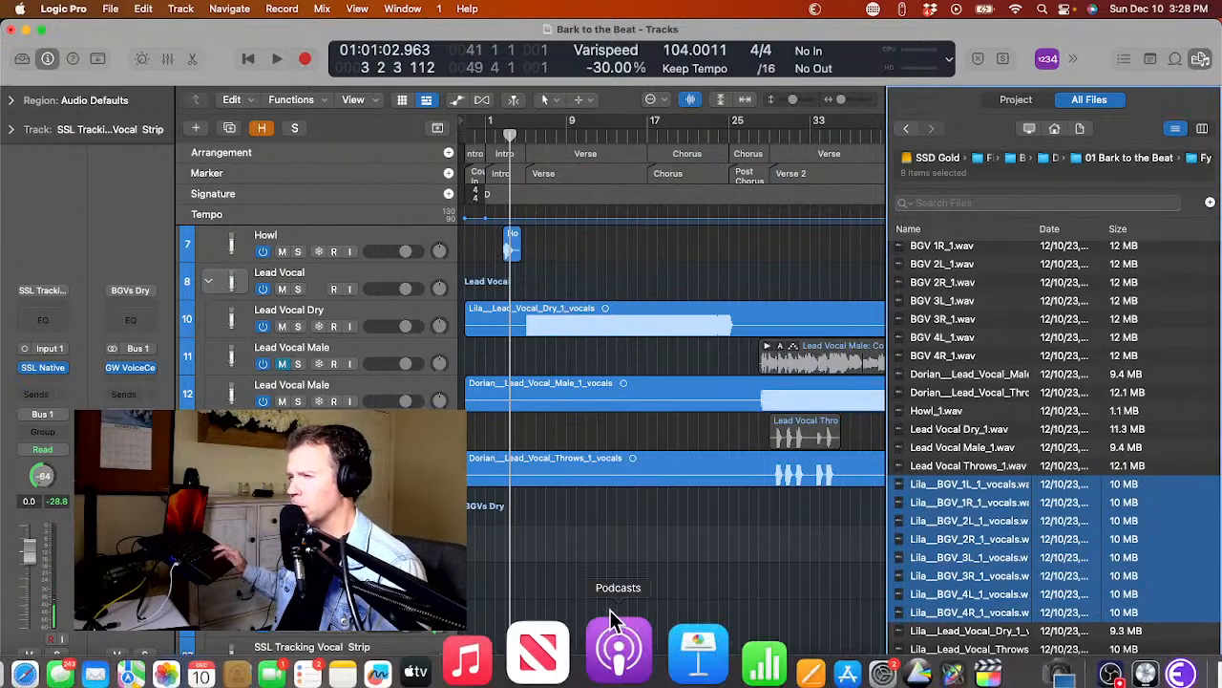
Reveal the hidden tracks and examine the arrangement to find which tracks received the imported BGV stems.
scroll(608, 510, down, 15)
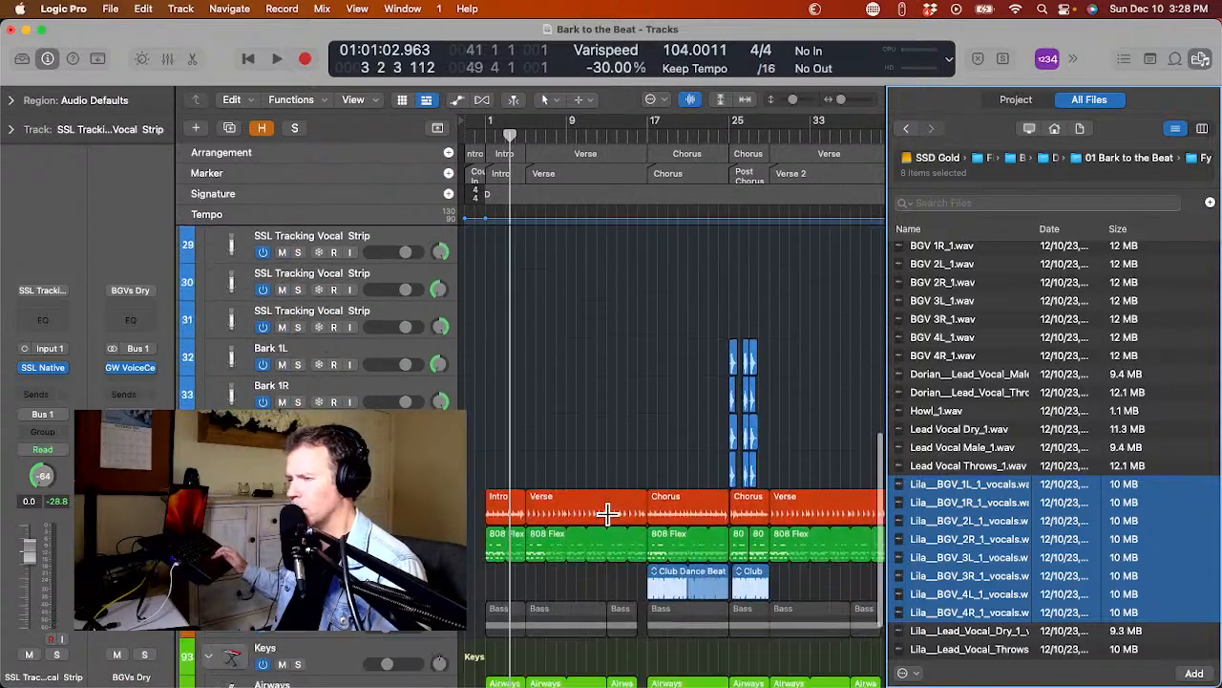
scroll(608, 514, up, 15)
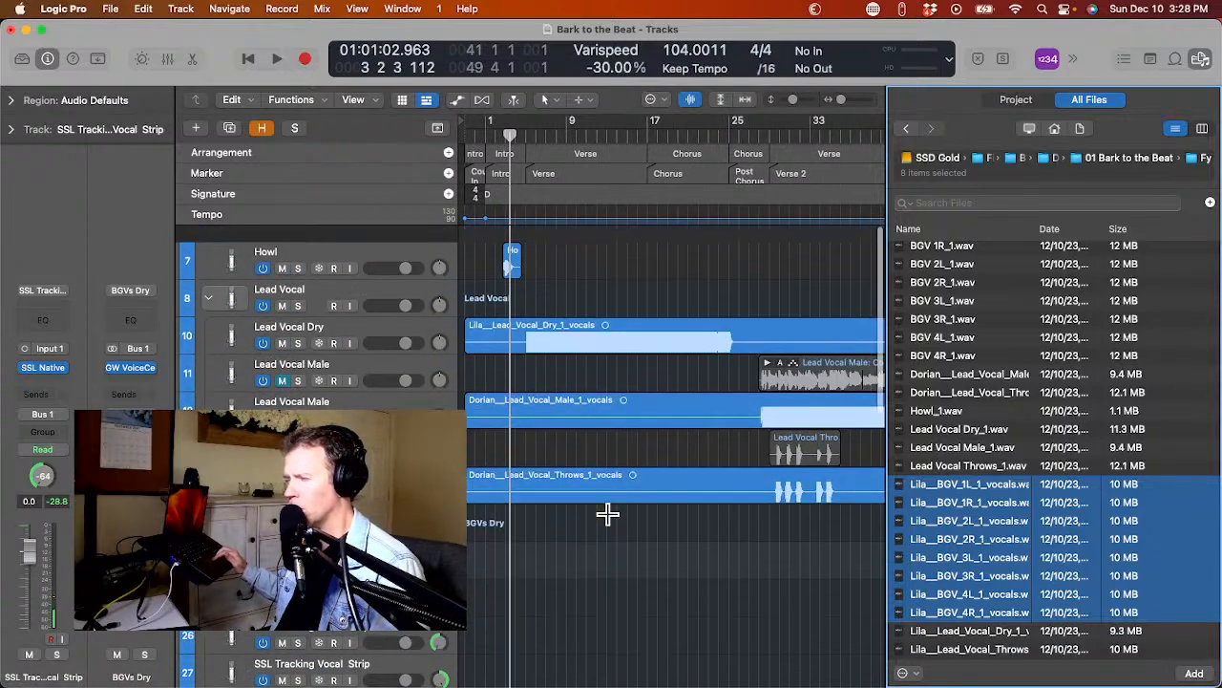
scroll(608, 514, down, 2)
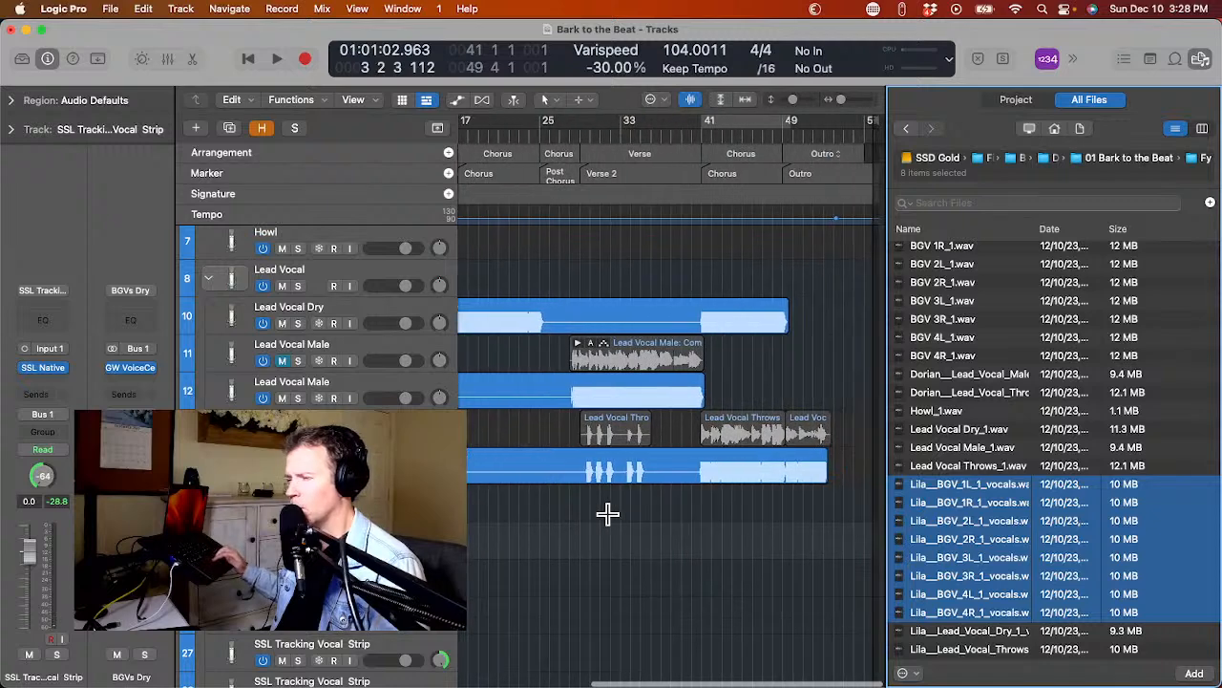
scroll(608, 514, right, 2)
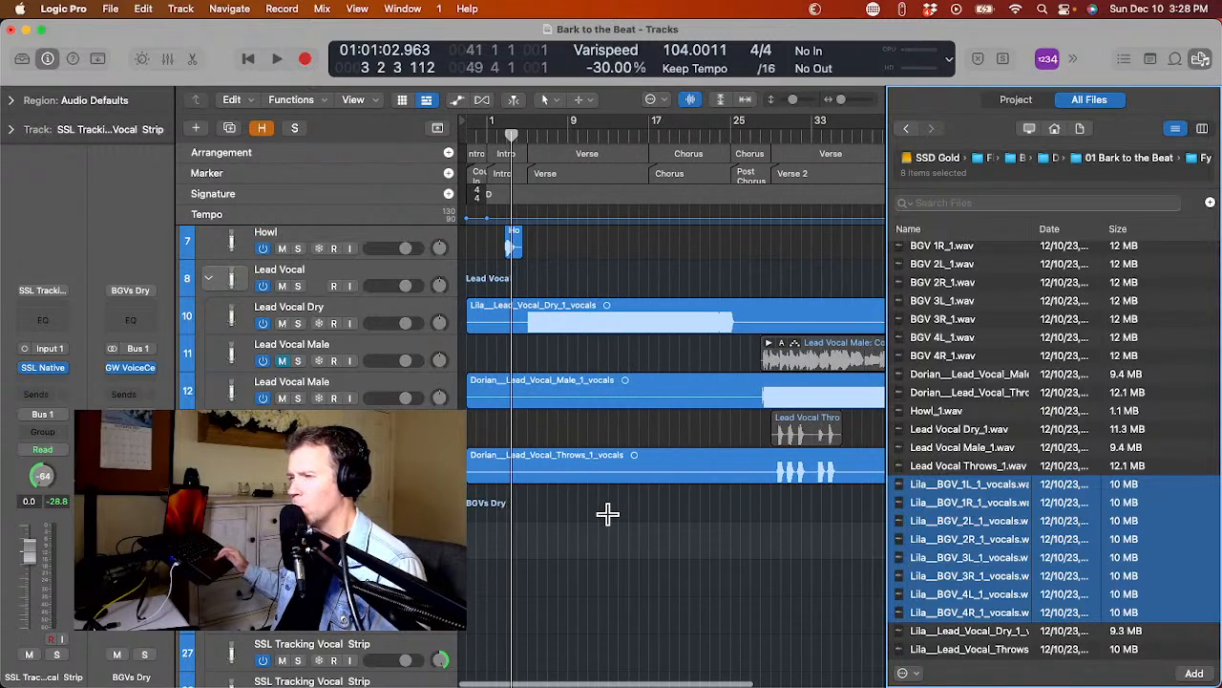
scroll(608, 513, right, 1)
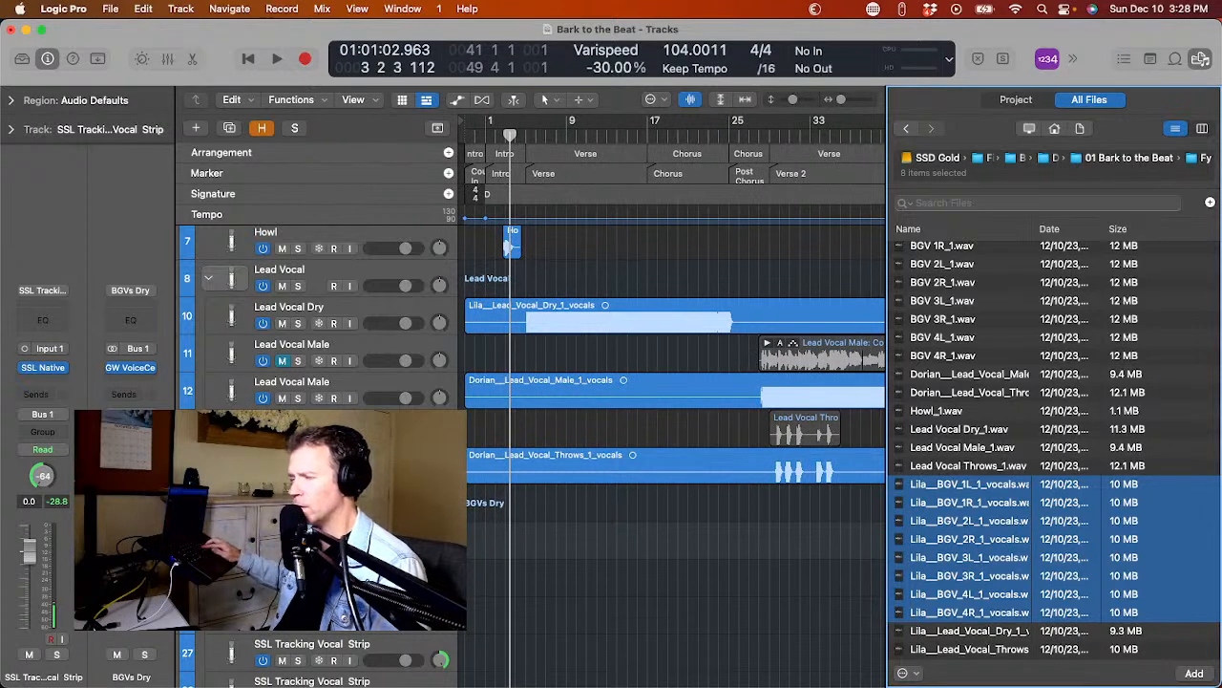
key(h)
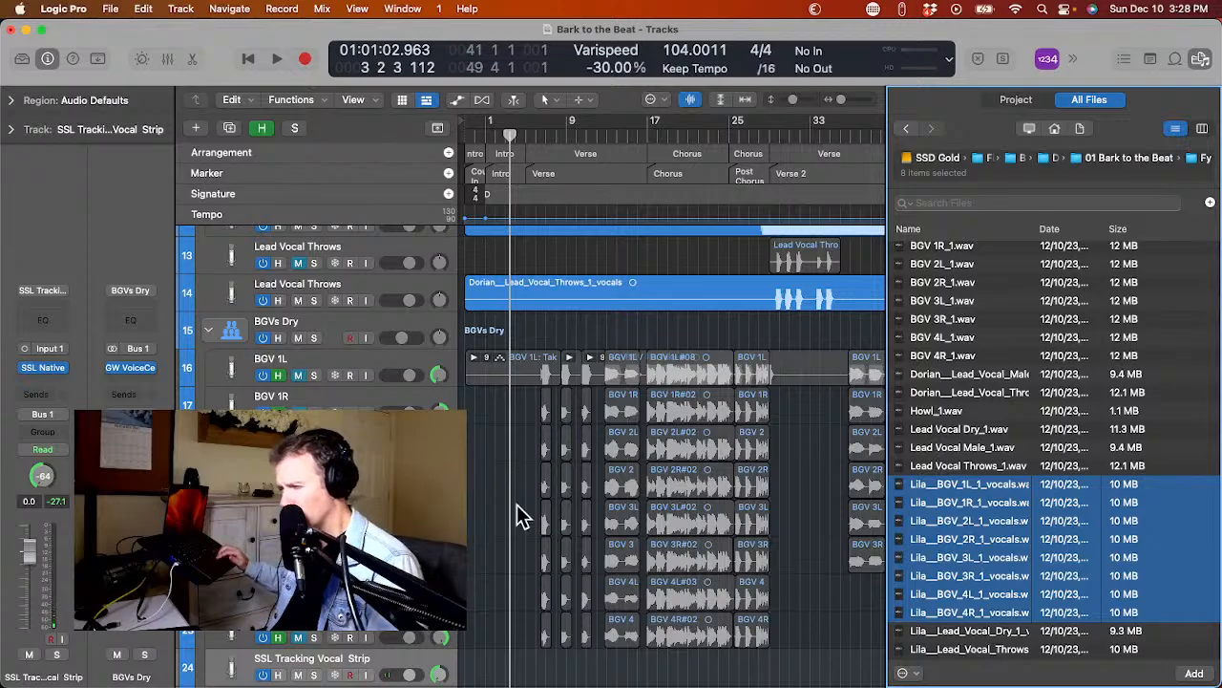
scroll(511, 516, up, 2)
scroll(519, 514, down, 10)
scroll(517, 516, down, 8)
scroll(517, 516, up, 10)
scroll(517, 516, up, 10)
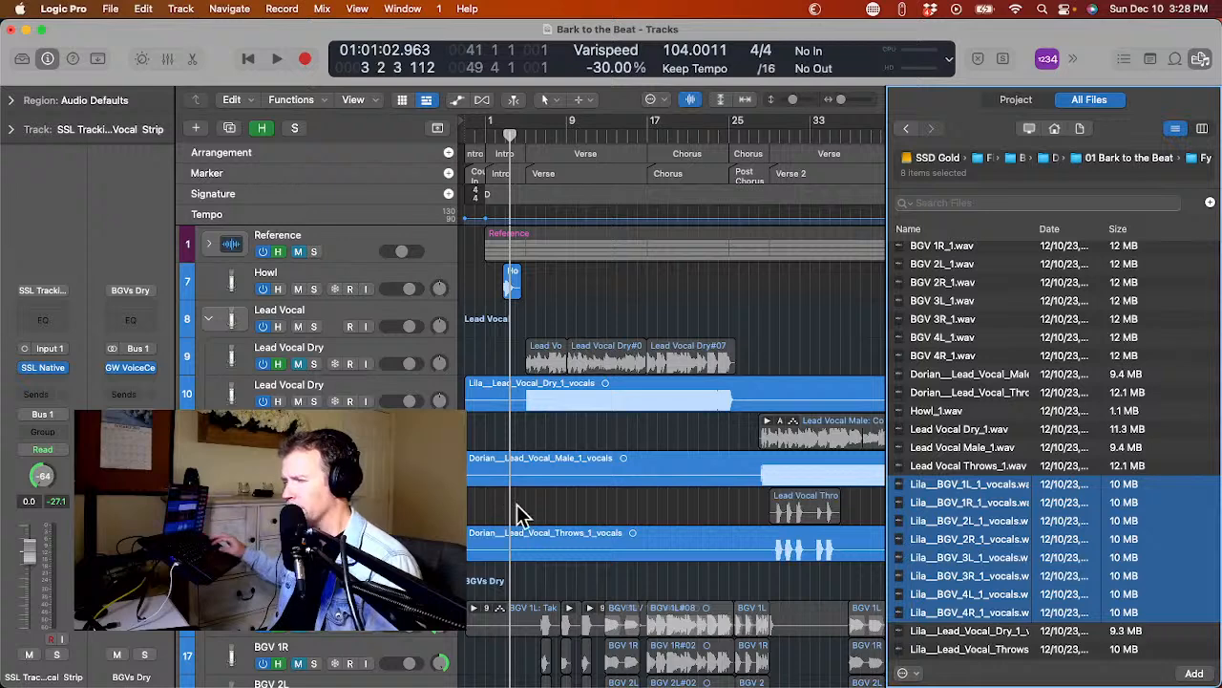
Undo the import of the BGV audio files and check the original BGV tracks and the empty duplicates below them.
click(142, 8)
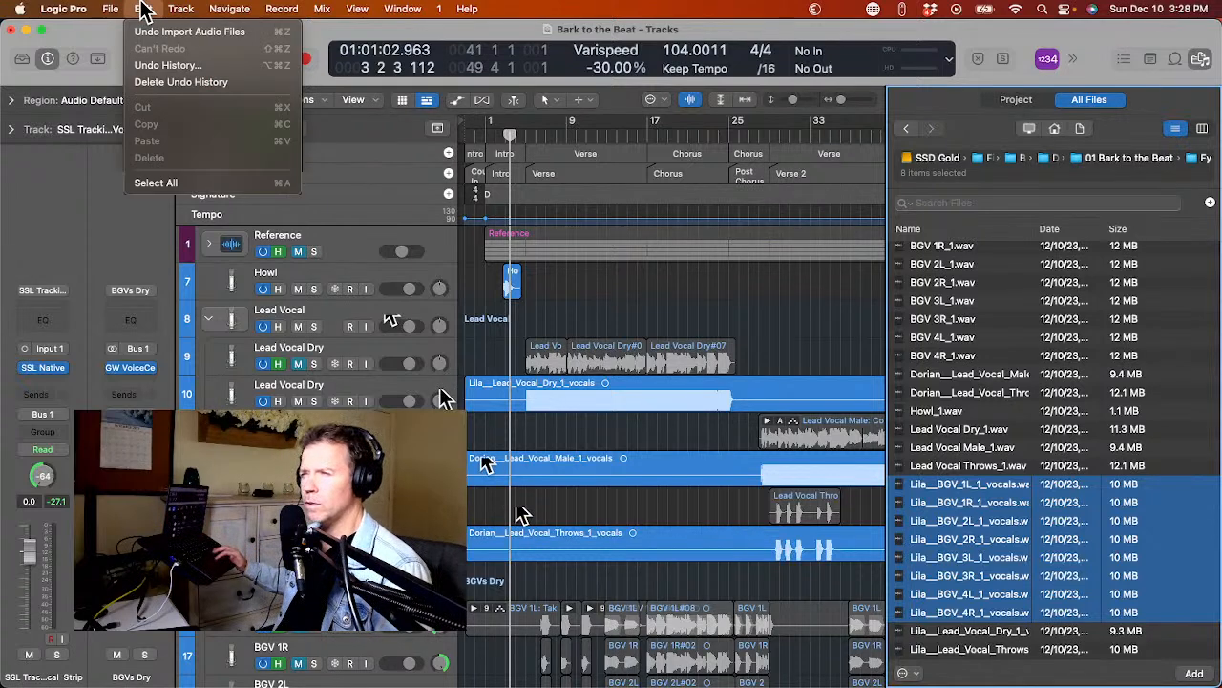
click(146, 32)
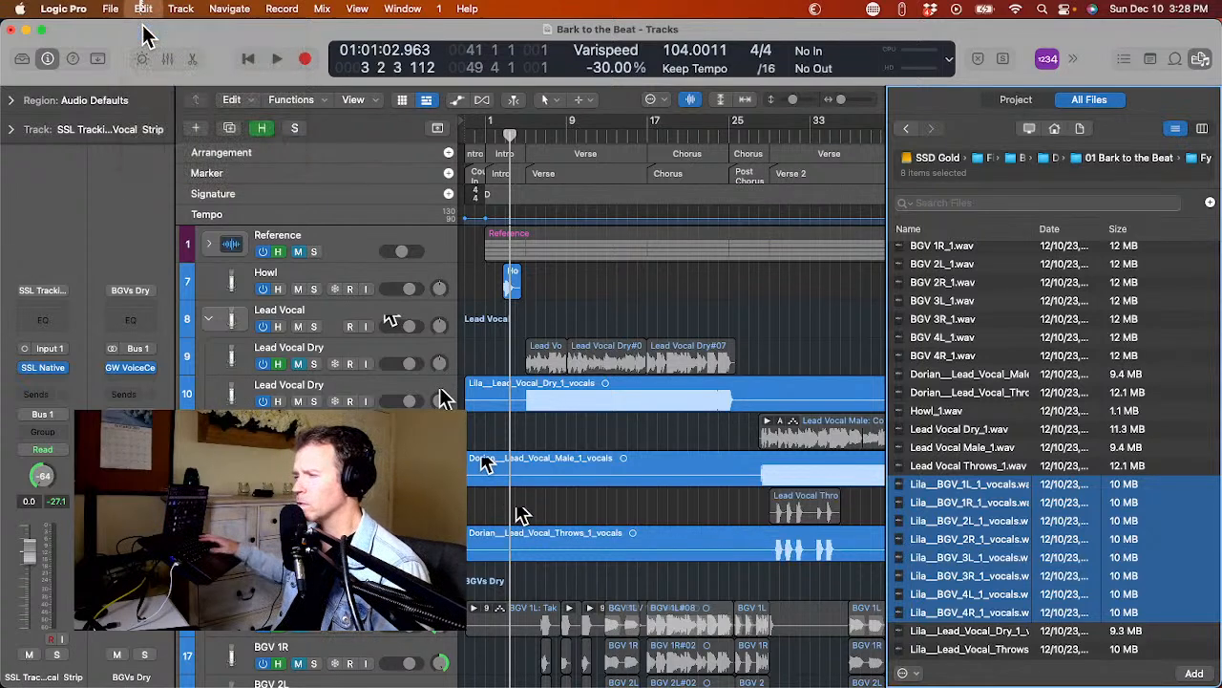
key(super+space)
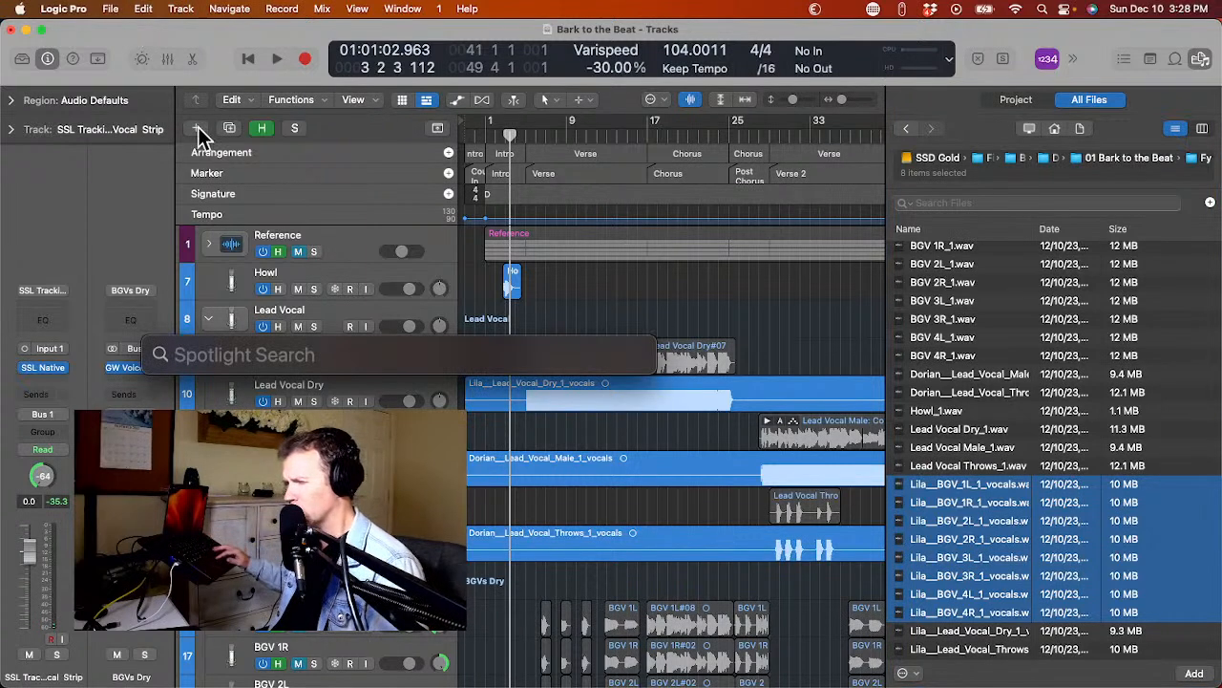
click(594, 401)
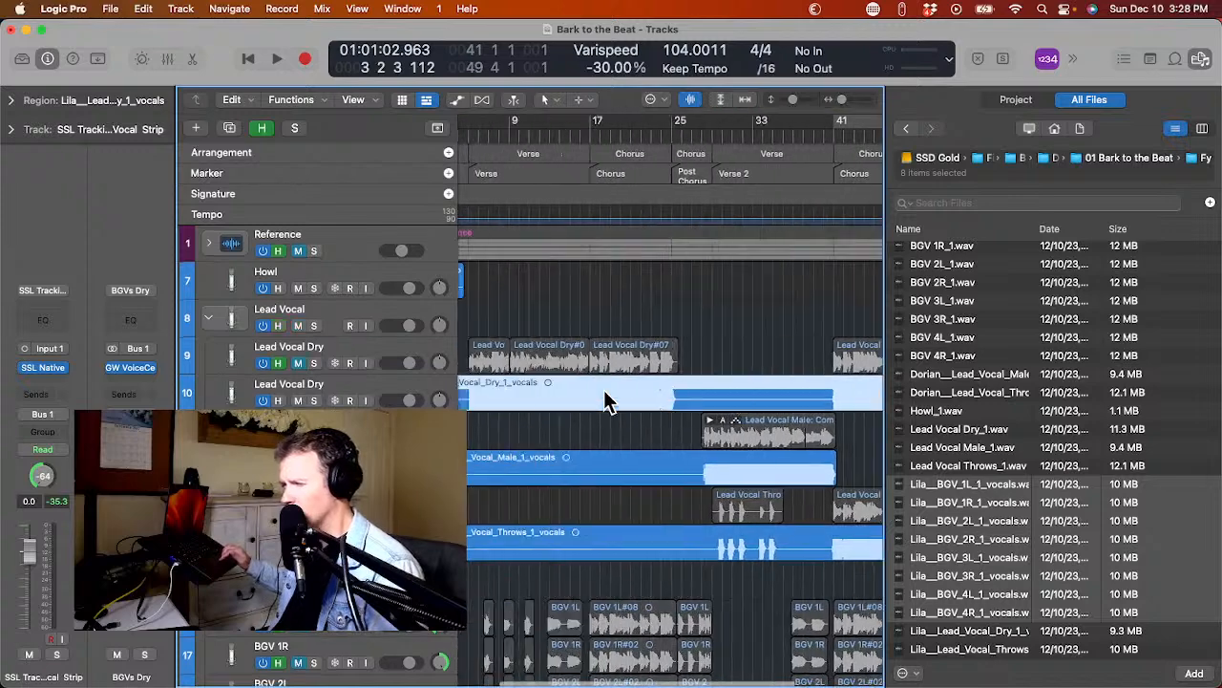
scroll(607, 401, down, 10)
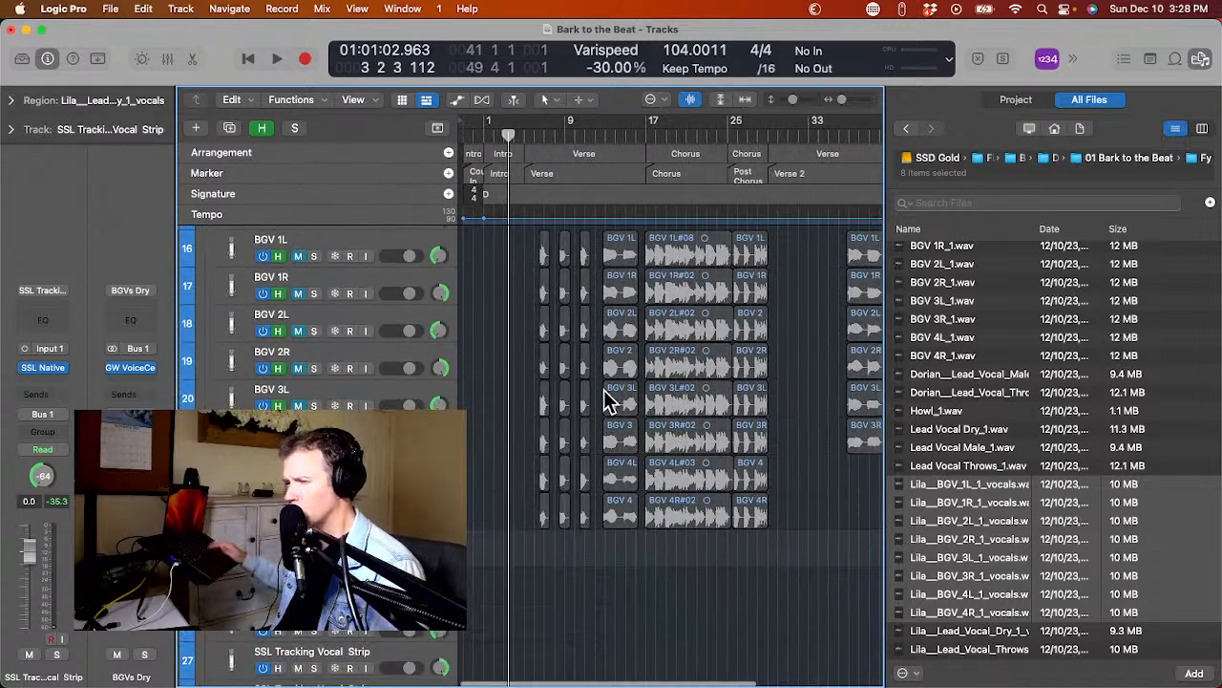
scroll(607, 401, down, 3)
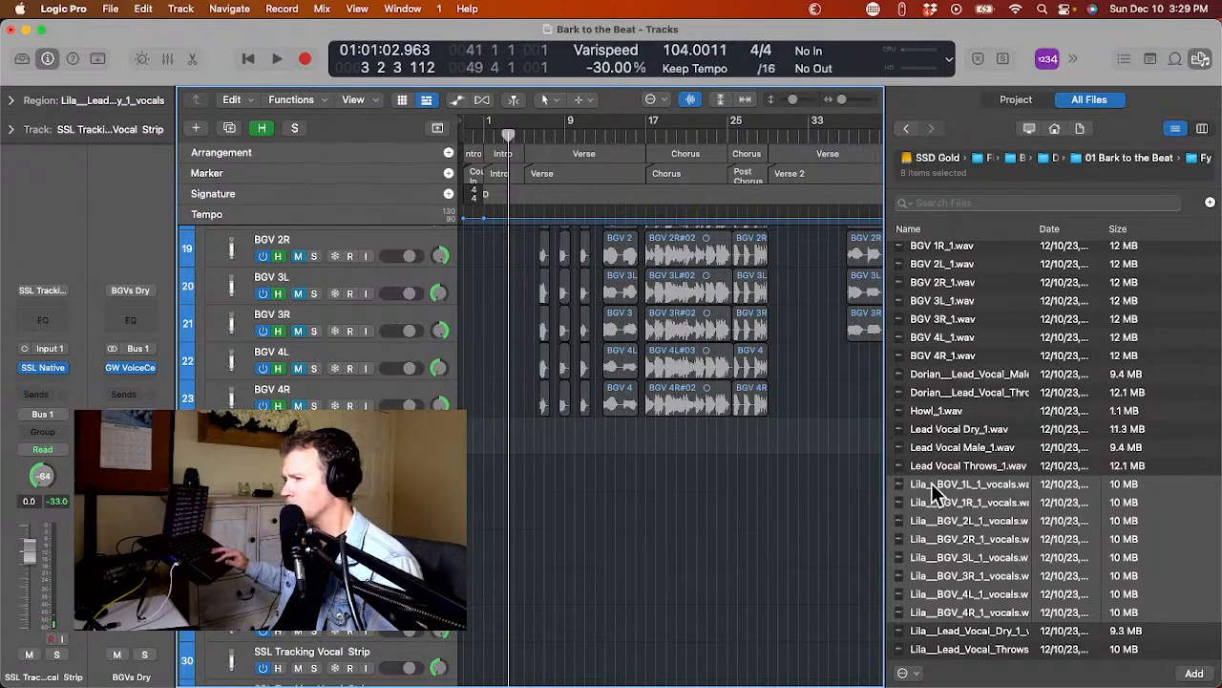
Import the eight Lila BGV stems, 1L through 4R, onto the existing empty tracks under BGVs Dry, and hide the original vocal tracks again.
drag(955, 494, 467, 456)
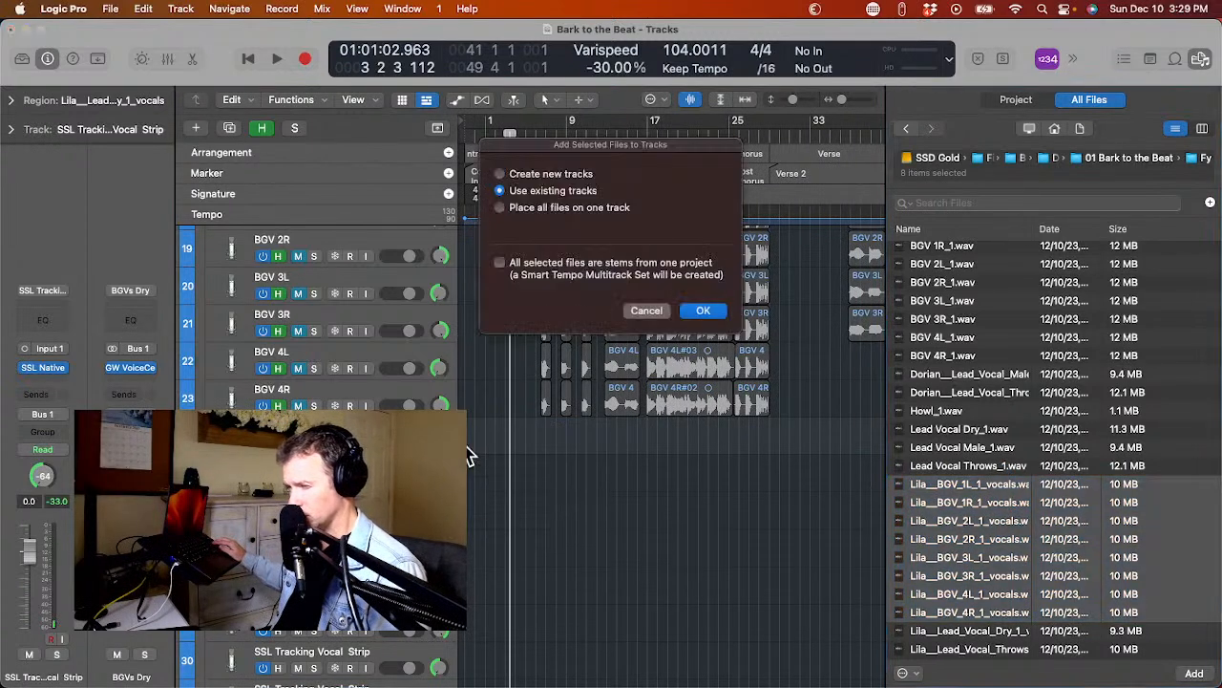
key(Return)
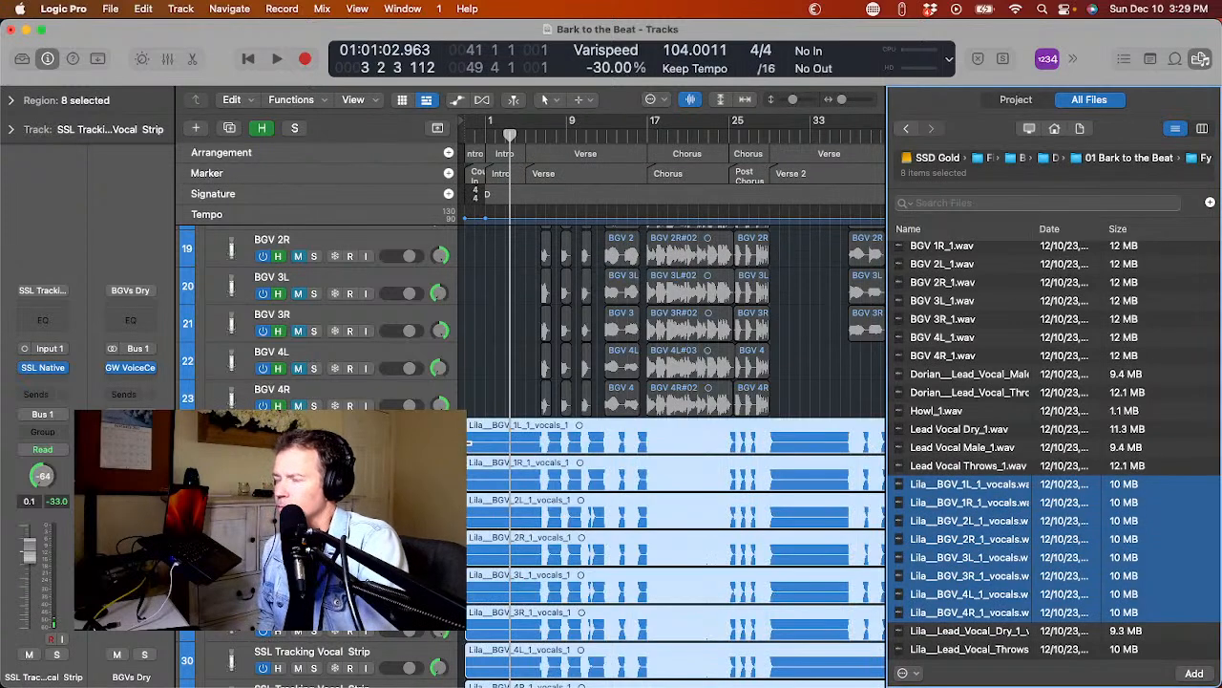
key(h)
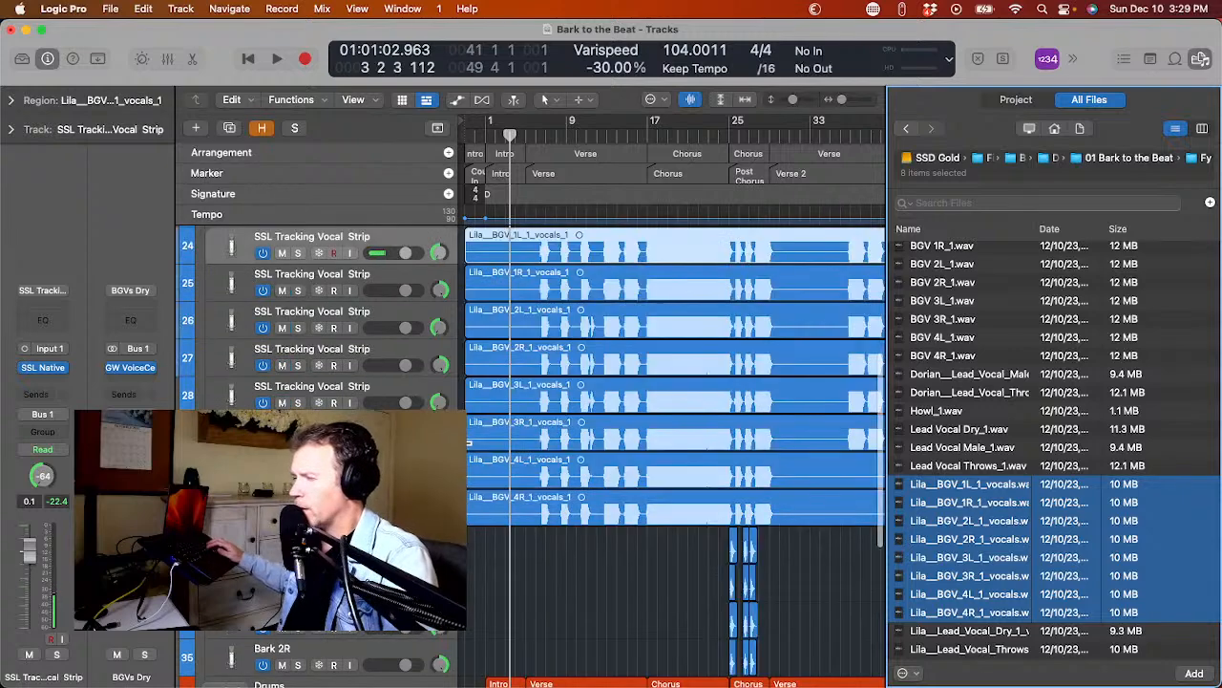
click(1200, 60)
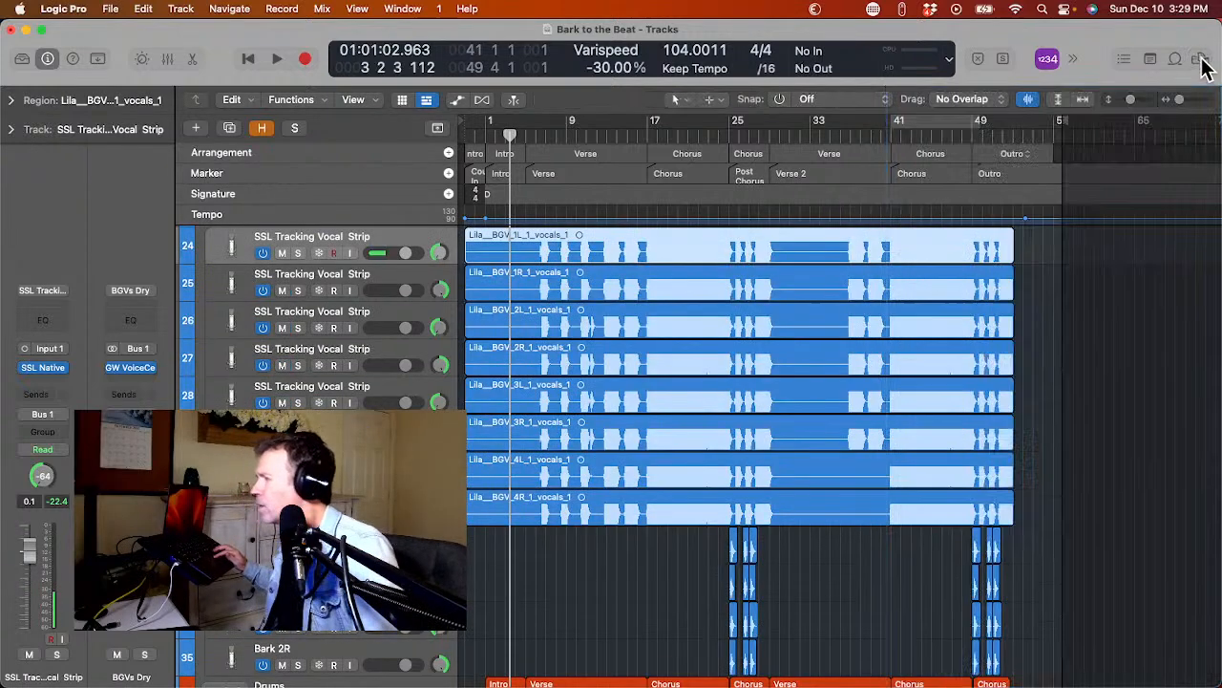
Select the three lead vocal stems and all eight Lila BGV stems, and set their region gain to -6.0 dB.
scroll(846, 355, up, 4)
scroll(846, 354, up, 3)
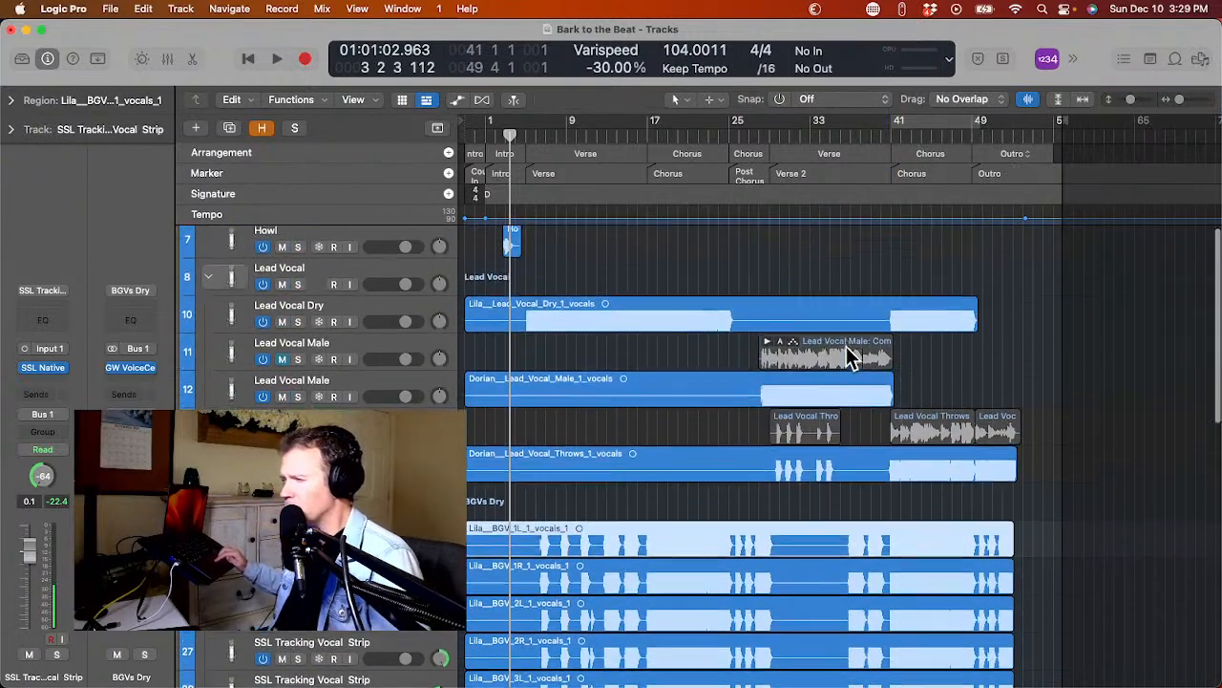
click(602, 323)
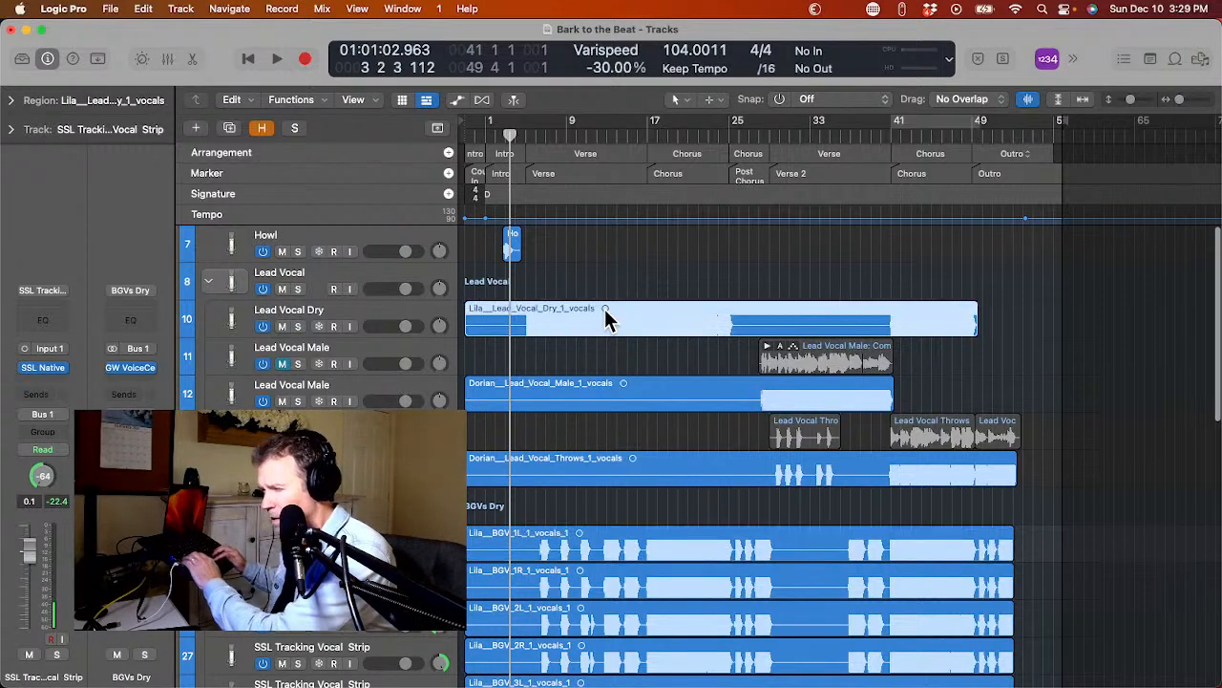
shift+click(653, 395)
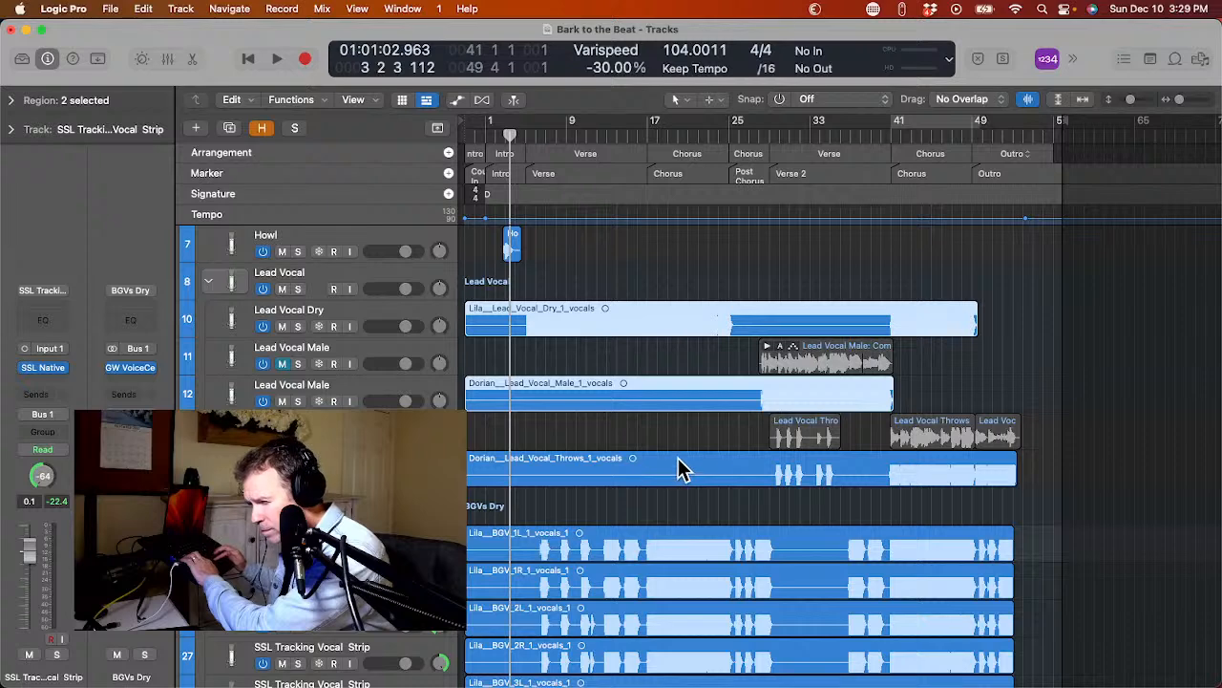
shift+click(680, 468)
click(676, 506)
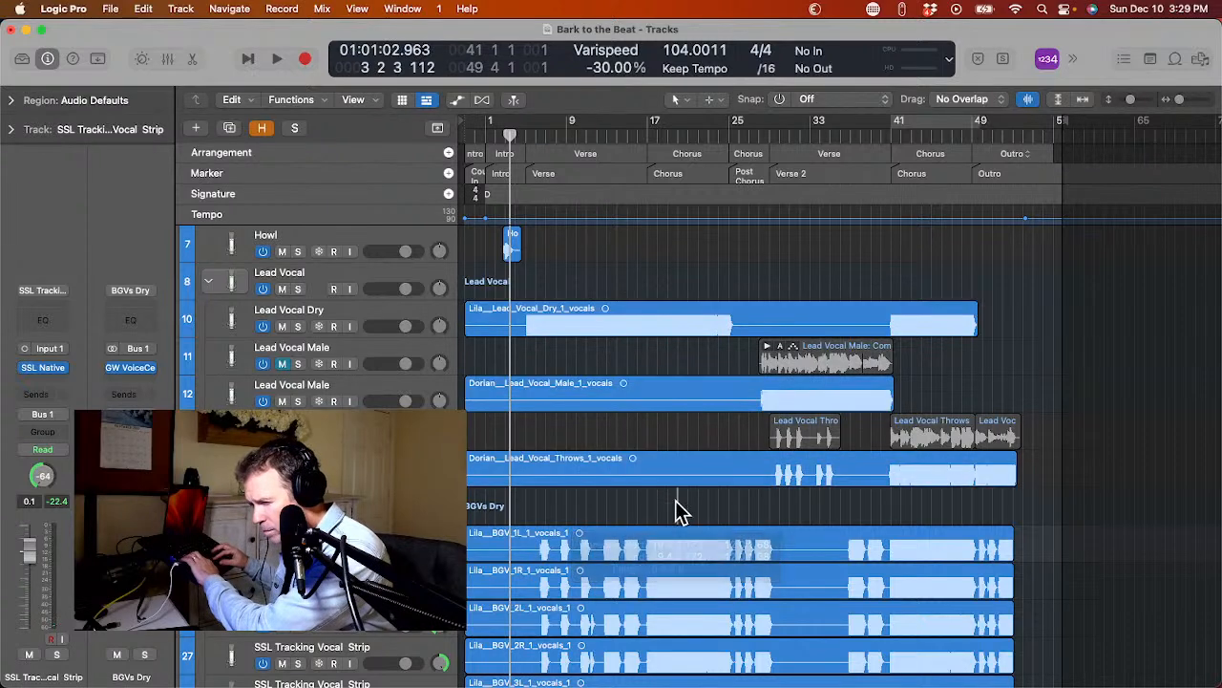
drag(676, 506, 688, 305)
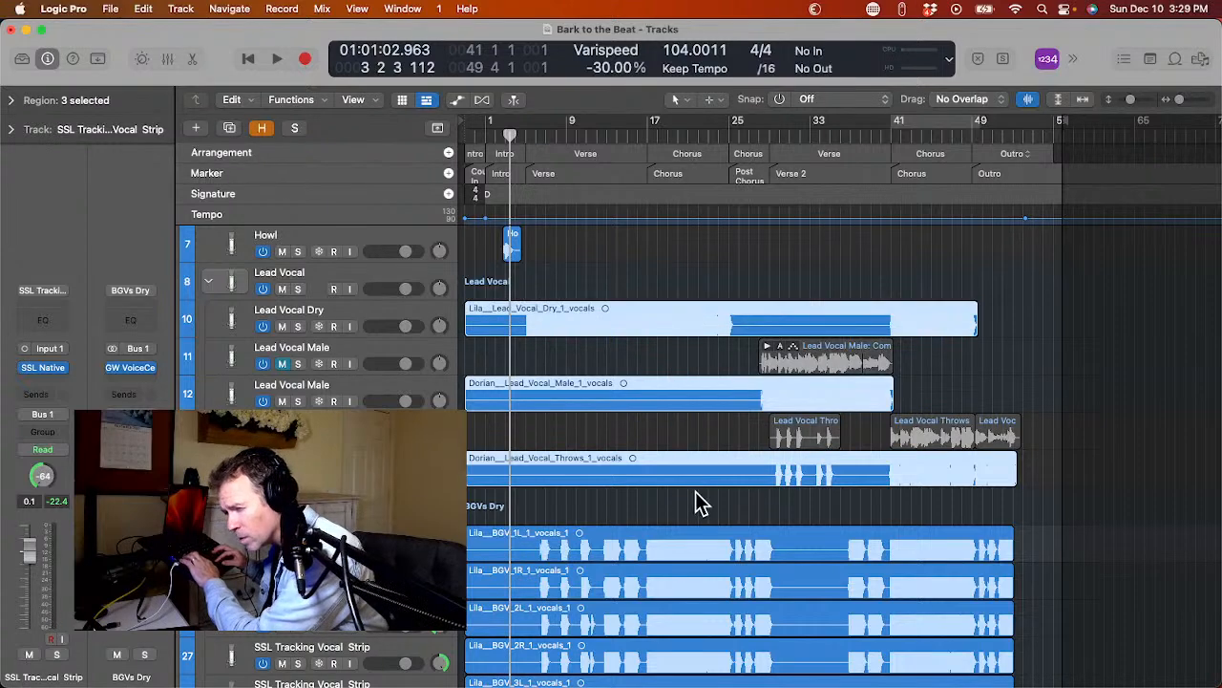
mouse_move(683, 499)
mouse_down()
mouse_move(714, 686)
mouse_move(699, 530)
mouse_up()
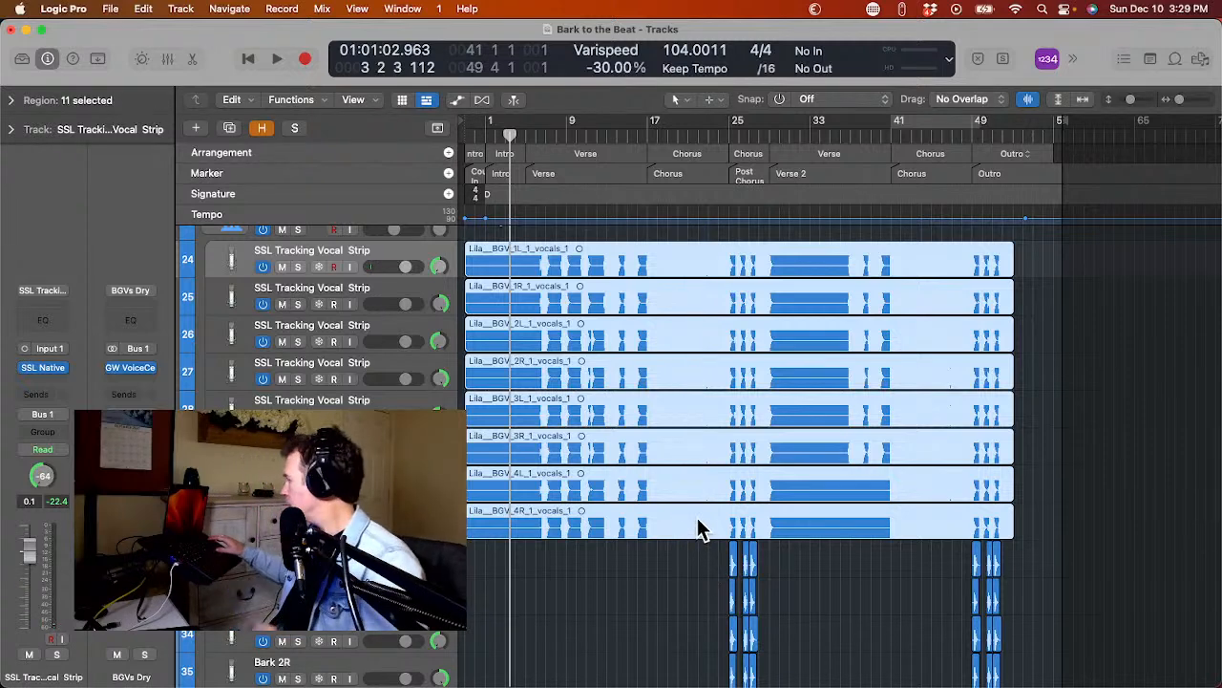
click(10, 100)
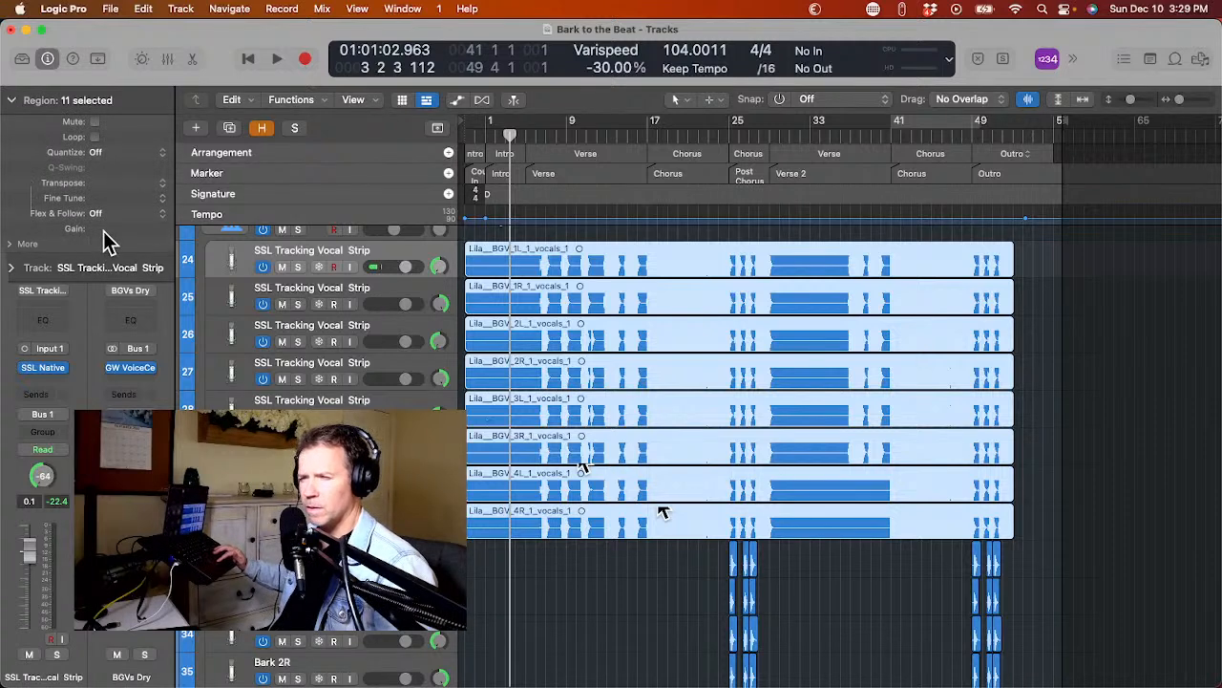
double_click(103, 229)
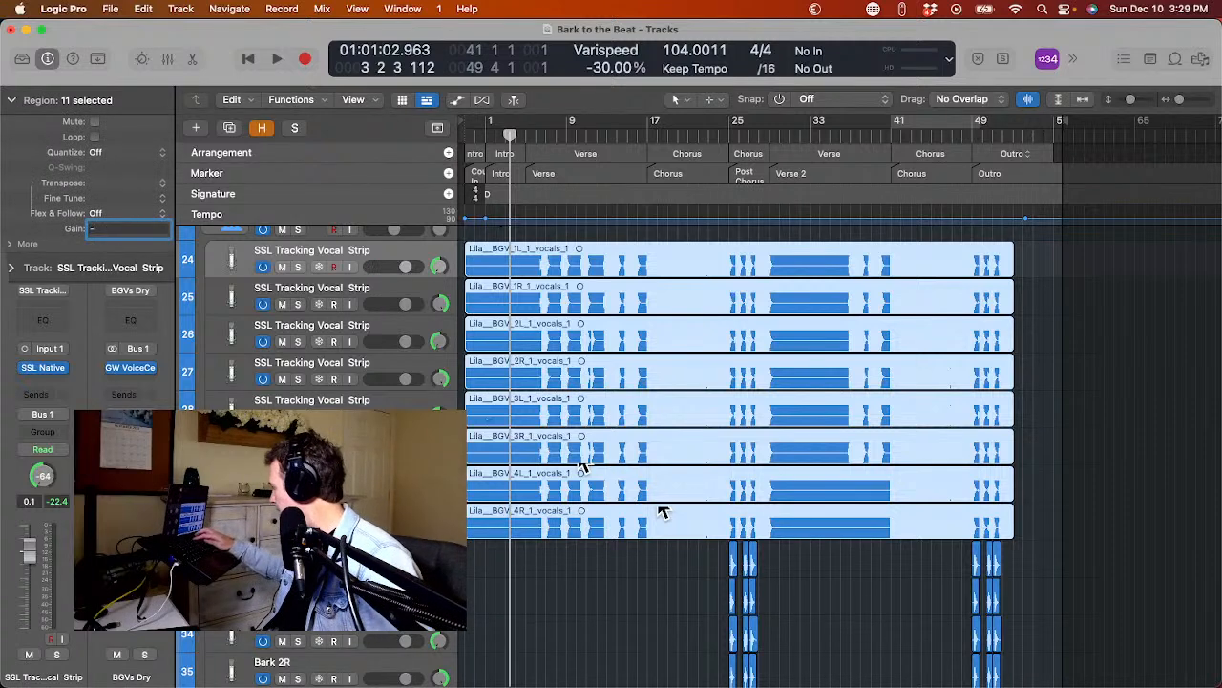
key(Return)
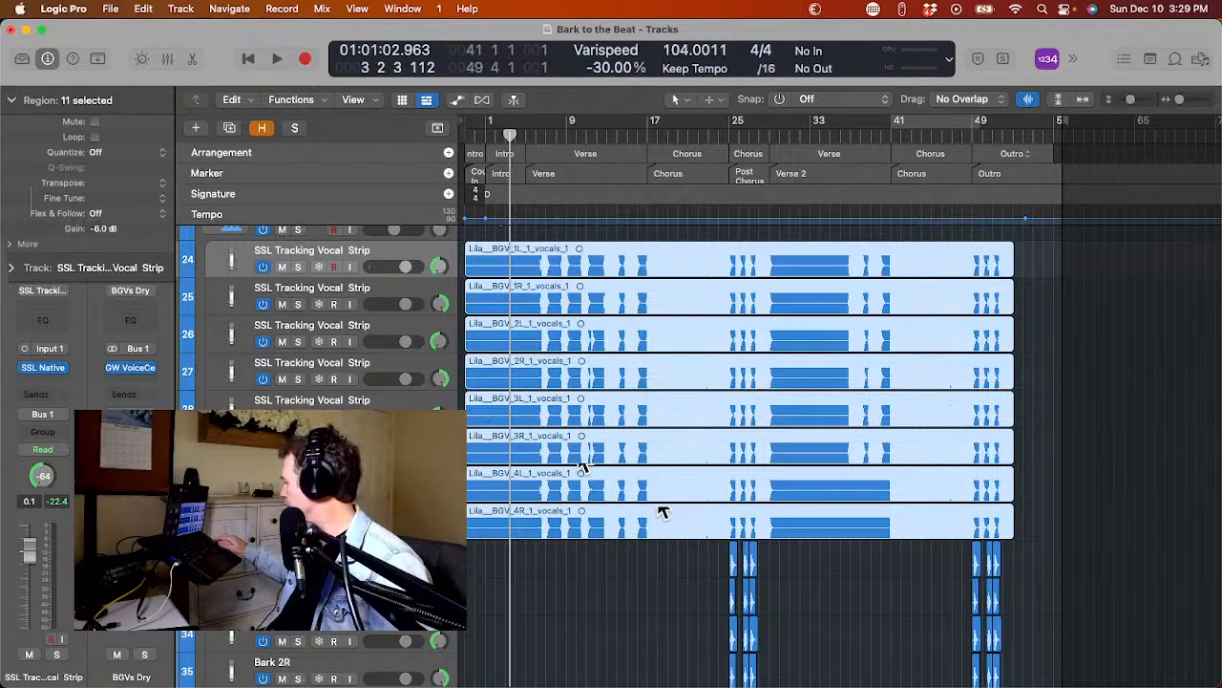
Remove silence from the Lila Lead Vocal Dry and Dorian Lead Vocal Male stems, with threshold -28 dB and minimum silence 1.1 sec.
scroll(283, 274, up, 5)
scroll(283, 274, down, 6)
scroll(278, 267, up, 10)
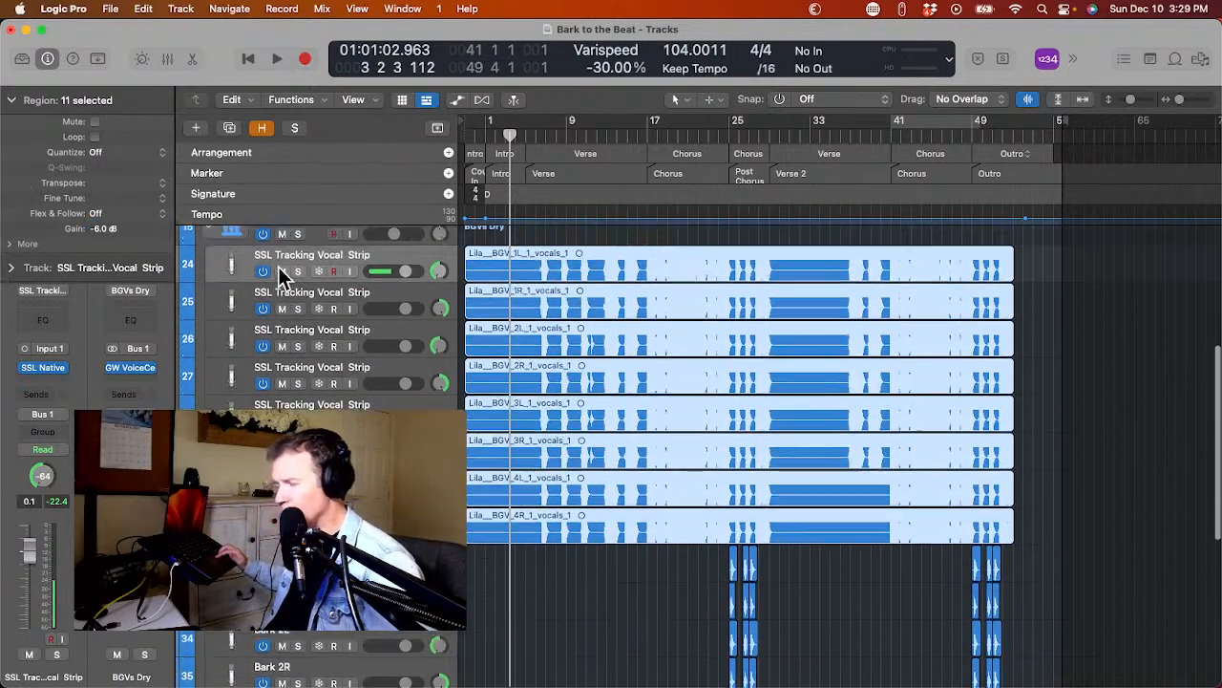
scroll(296, 269, up, 3)
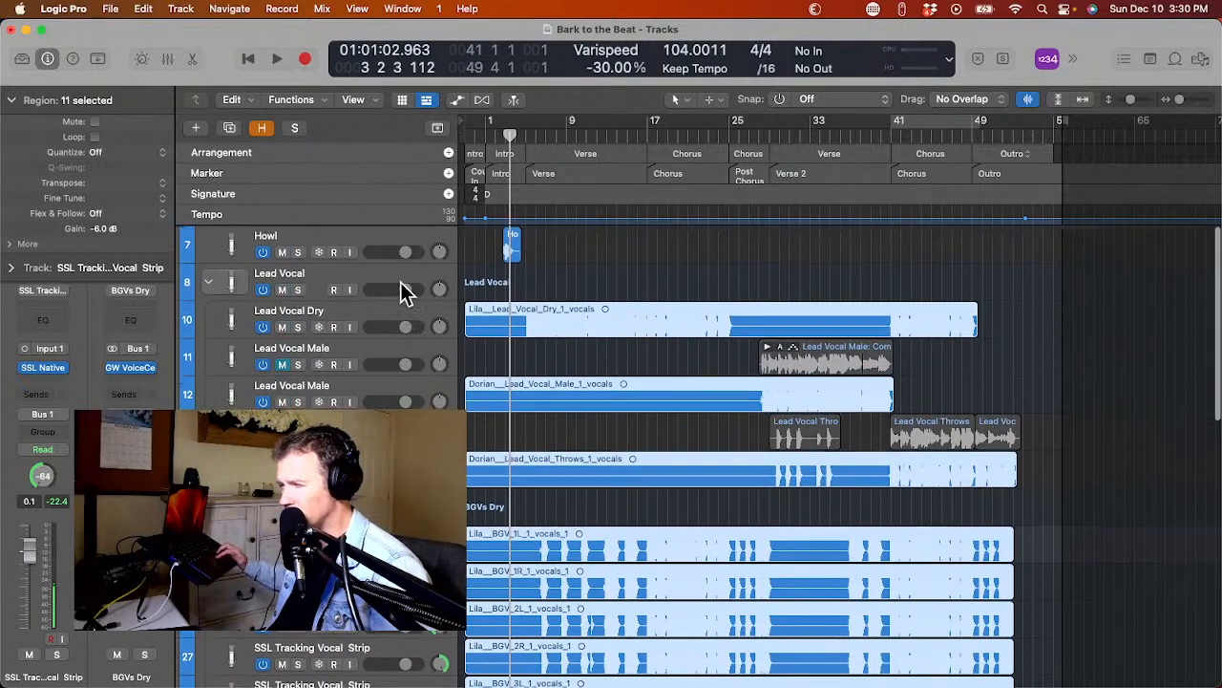
click(488, 346)
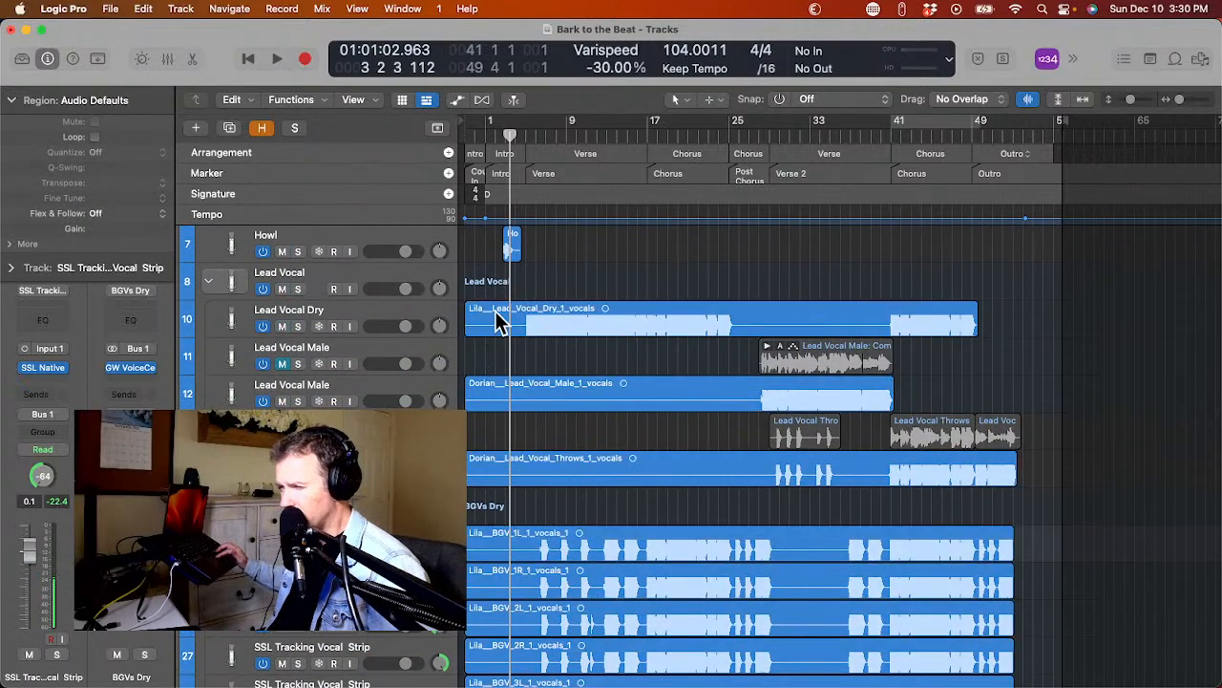
click(496, 319)
key(ctrl+x)
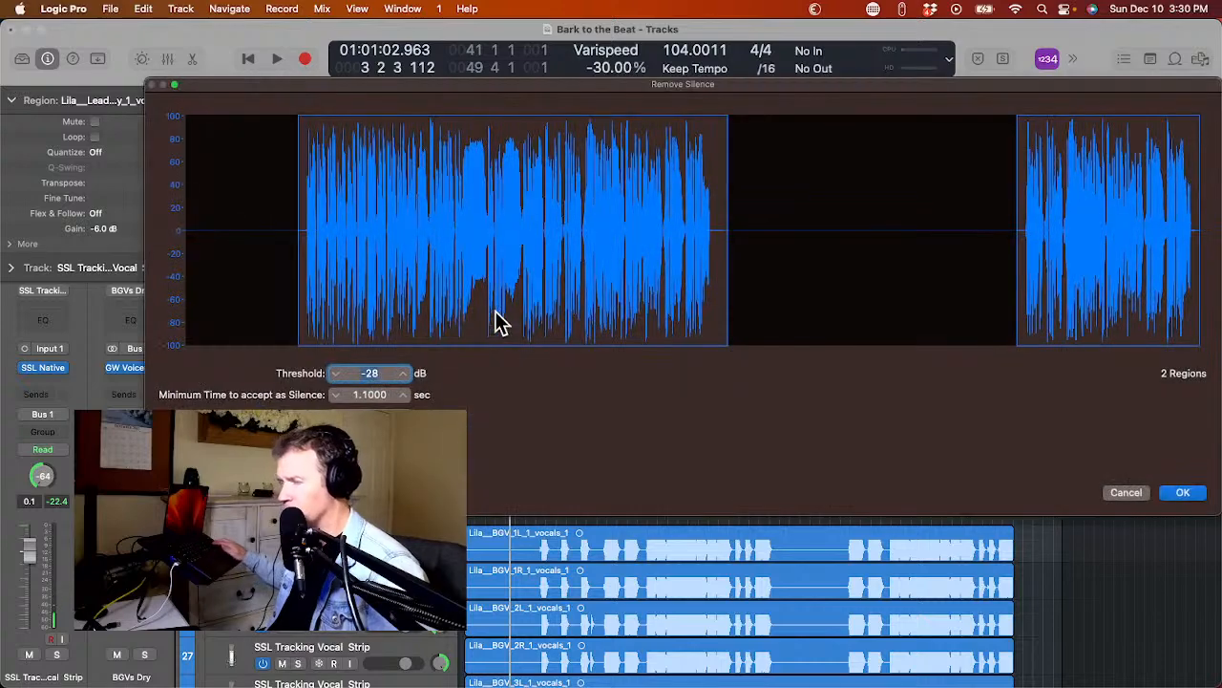
key(Return)
click(594, 394)
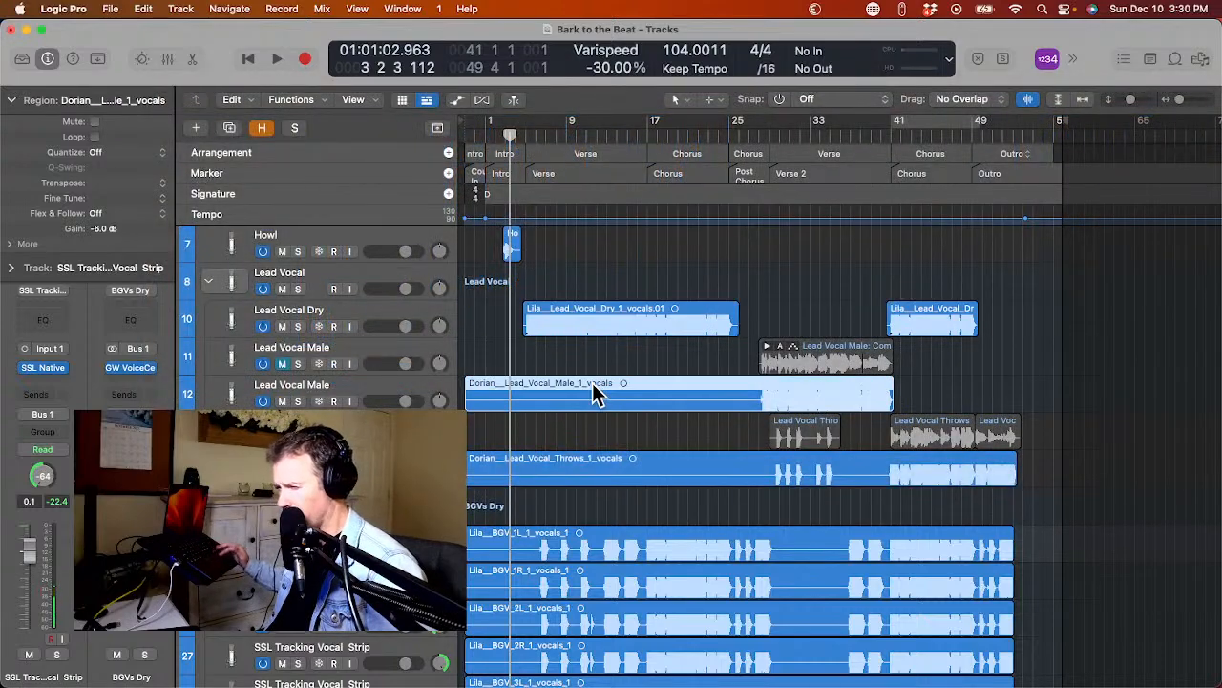
key(ctrl+x)
key(Return)
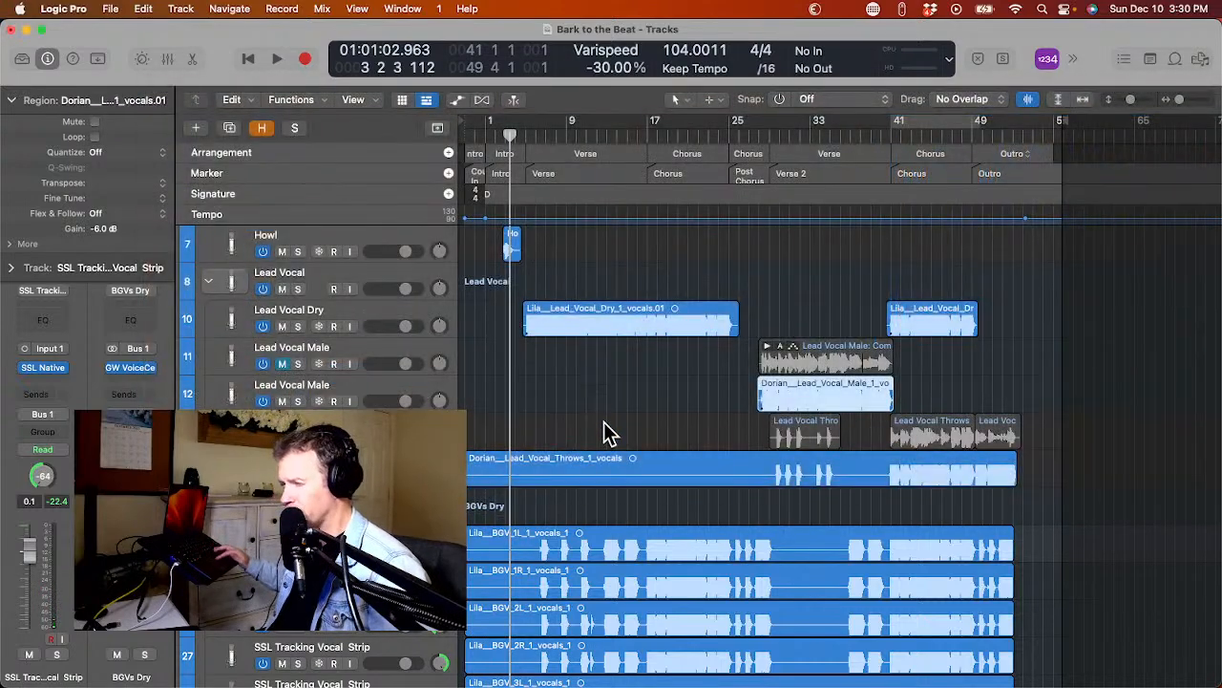
Remove silence from the Dorian Lead Vocal Throws stem, undoing the first pass to check the -28 dB threshold before reapplying it.
click(631, 471)
key(ctrl+x)
key(Return)
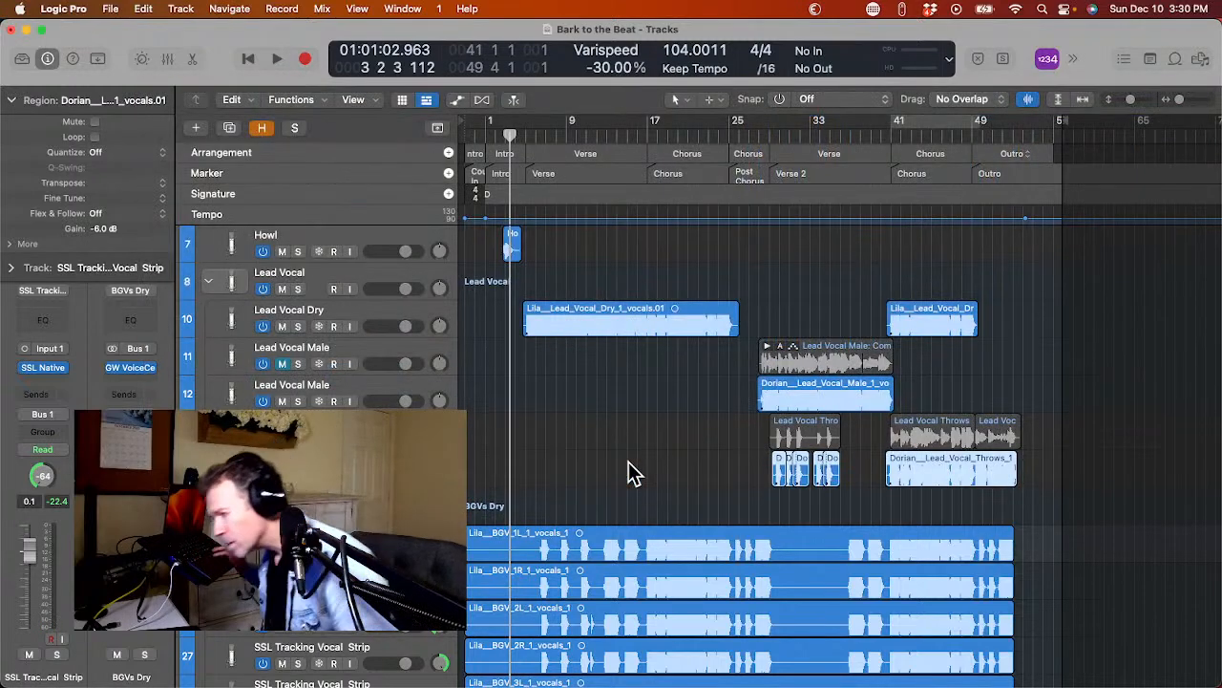
key(super+z)
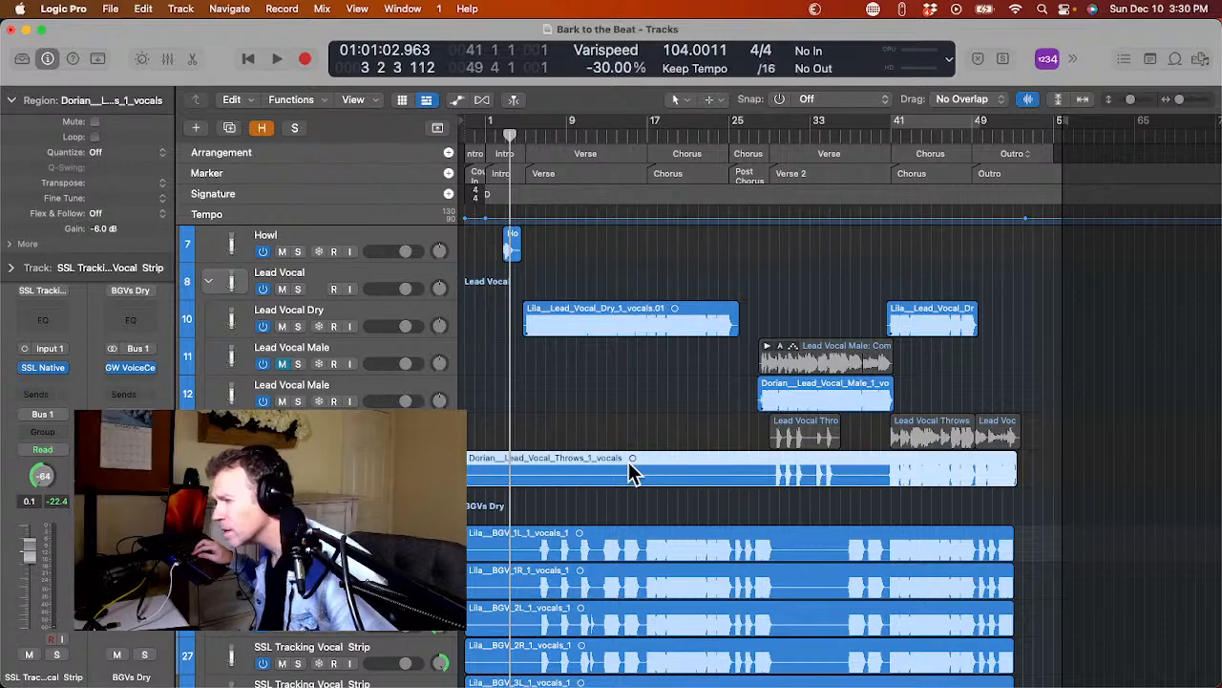
key(ctrl+x)
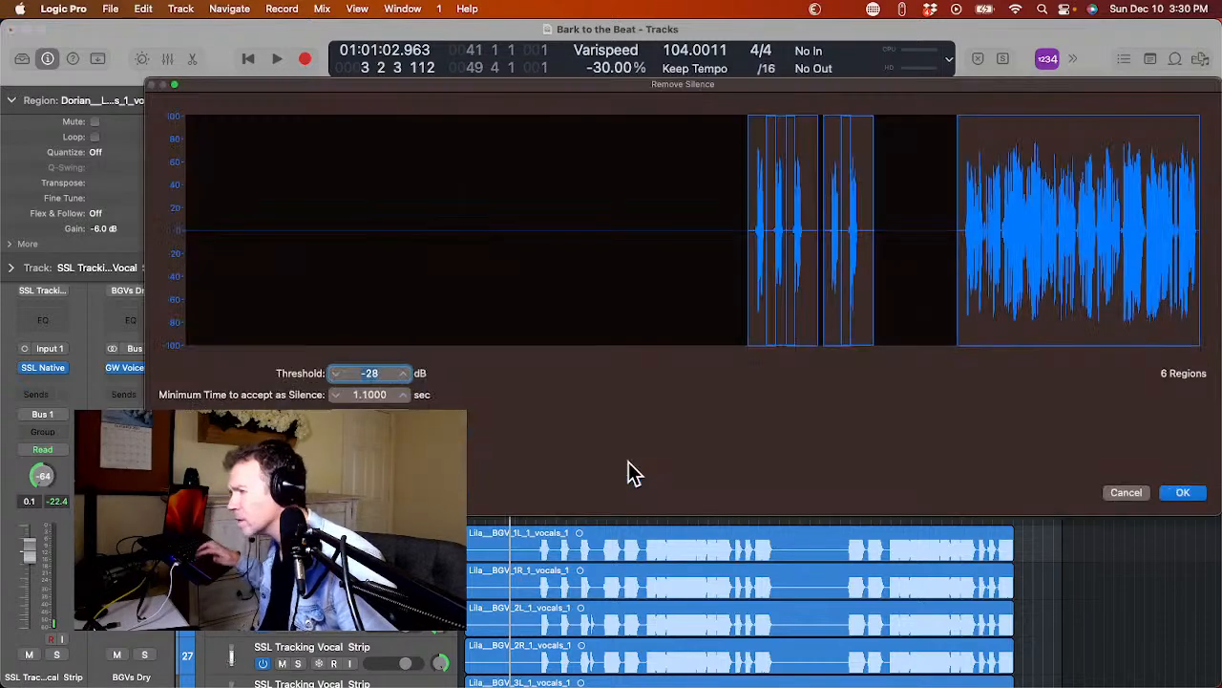
key(Escape)
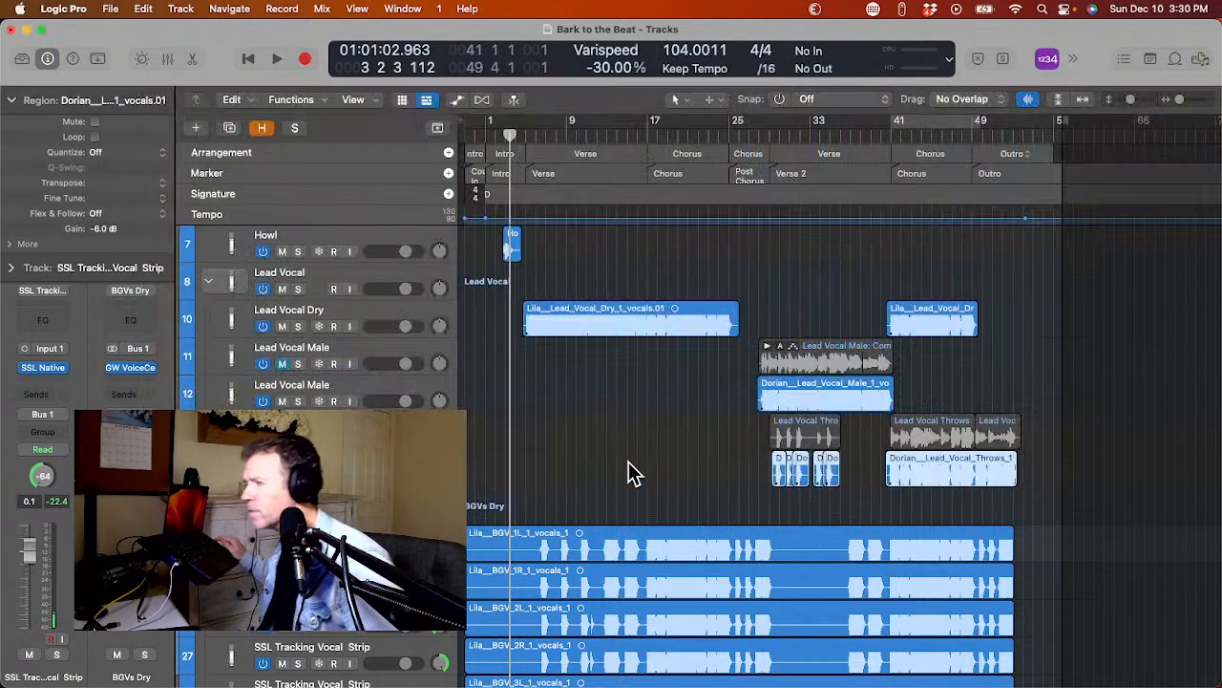
Remove silence from the part of the Lila BGV 1L stem after about bar 12, with threshold -28 dB.
click(608, 546)
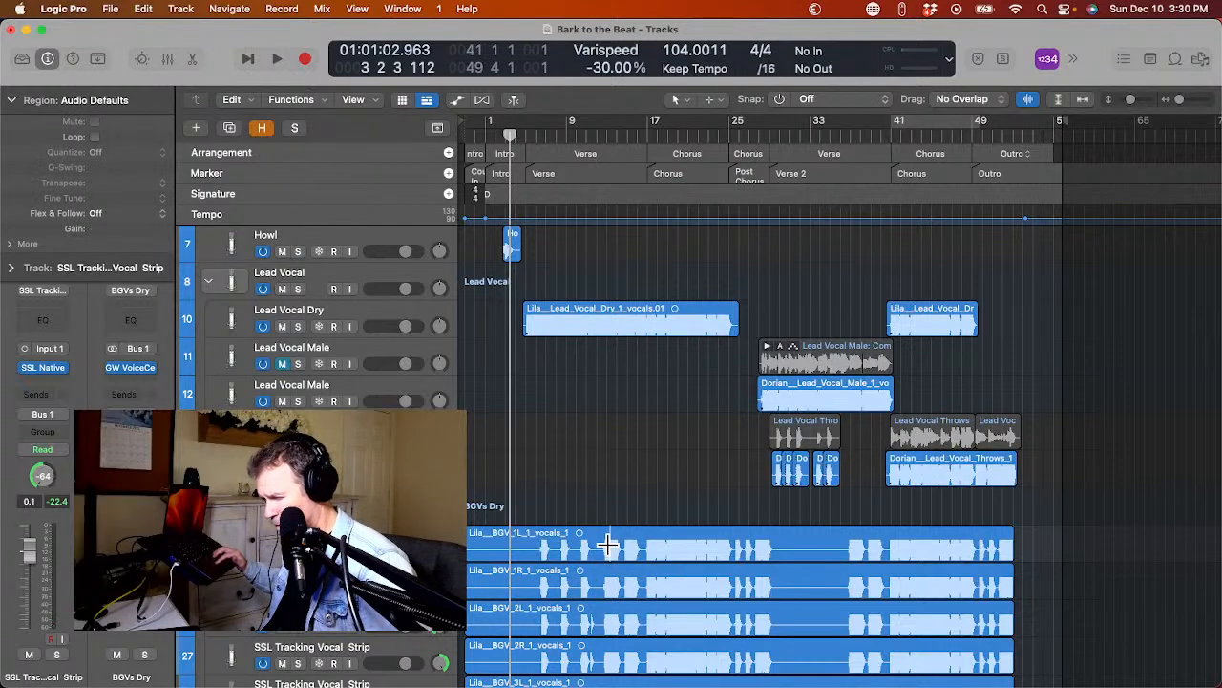
click(608, 546)
key(ctrl+x)
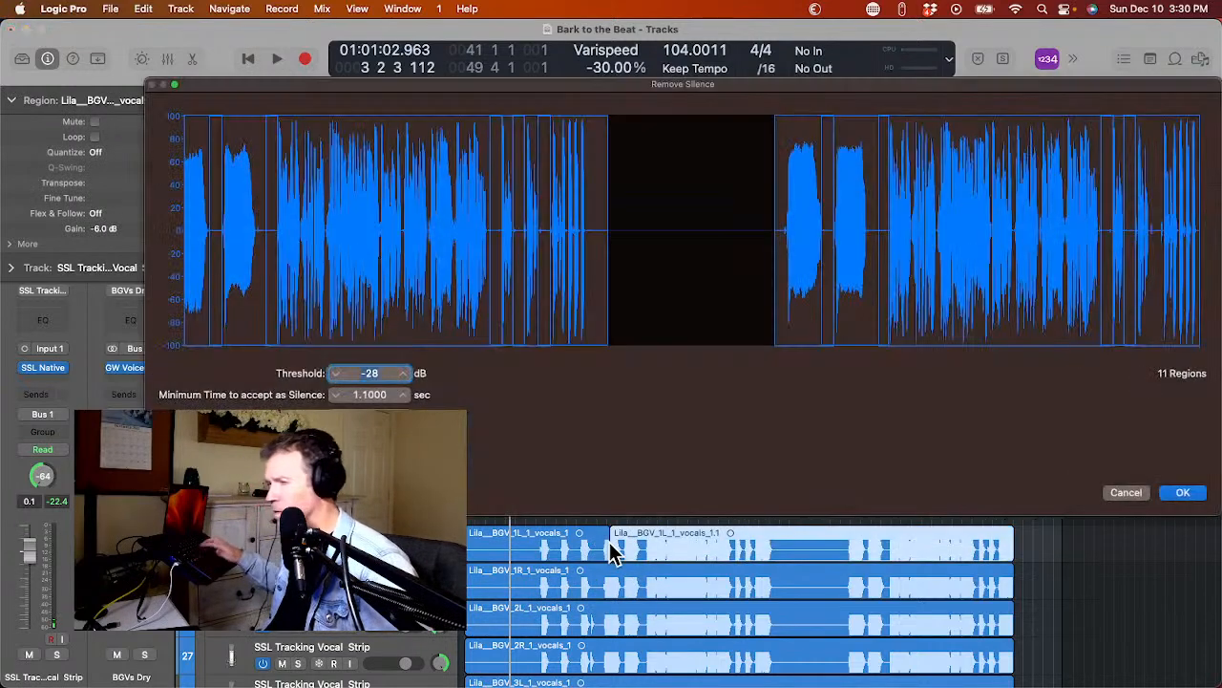
key(Return)
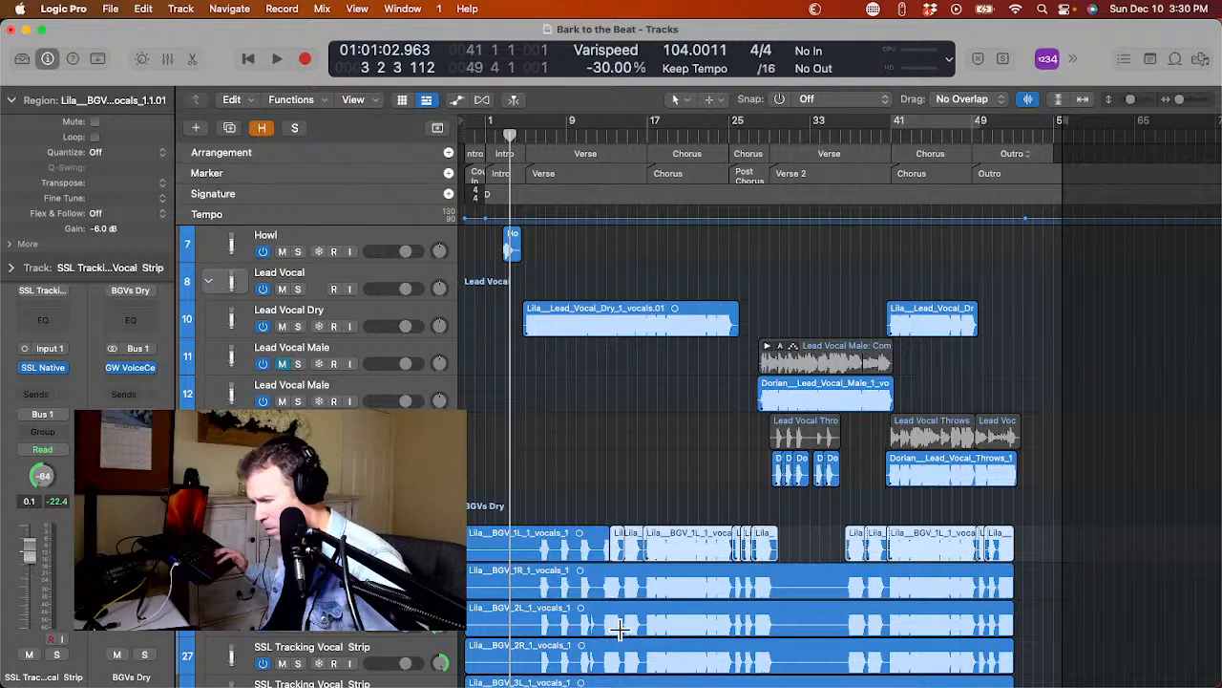
Remove silence from the whole Lila BGV 1R stem, keeping the -28 dB threshold and 1.1 sec minimum silence.
click(599, 560)
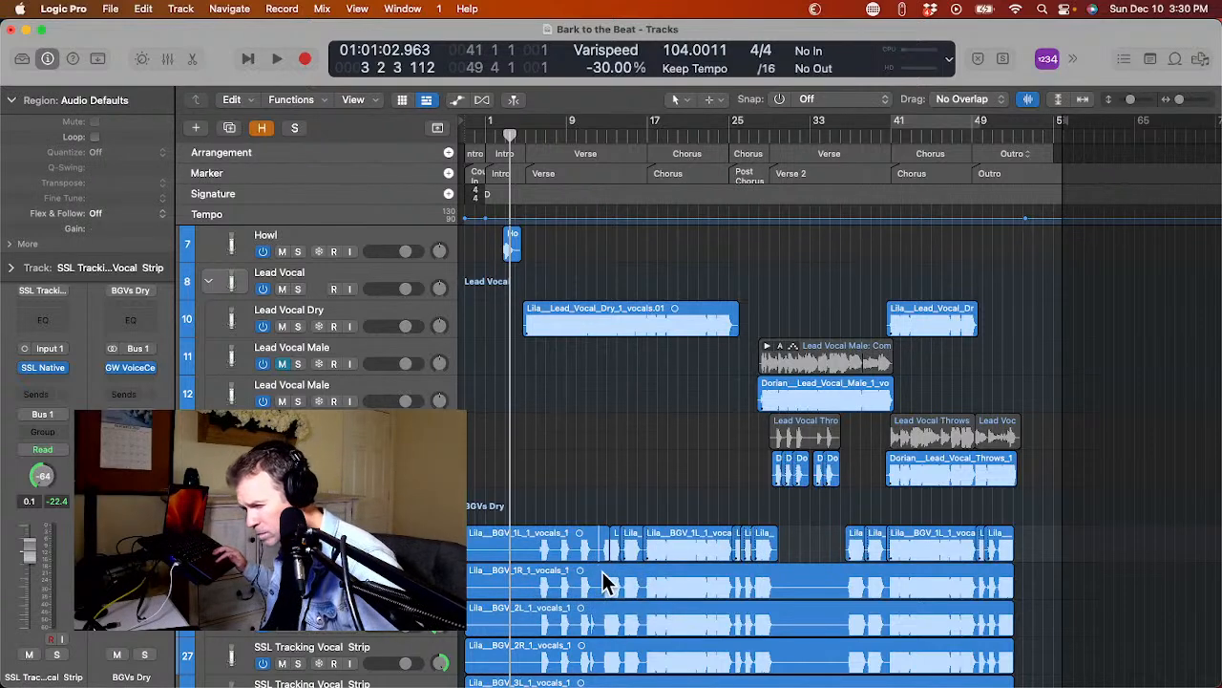
click(602, 572)
key(ctrl+x)
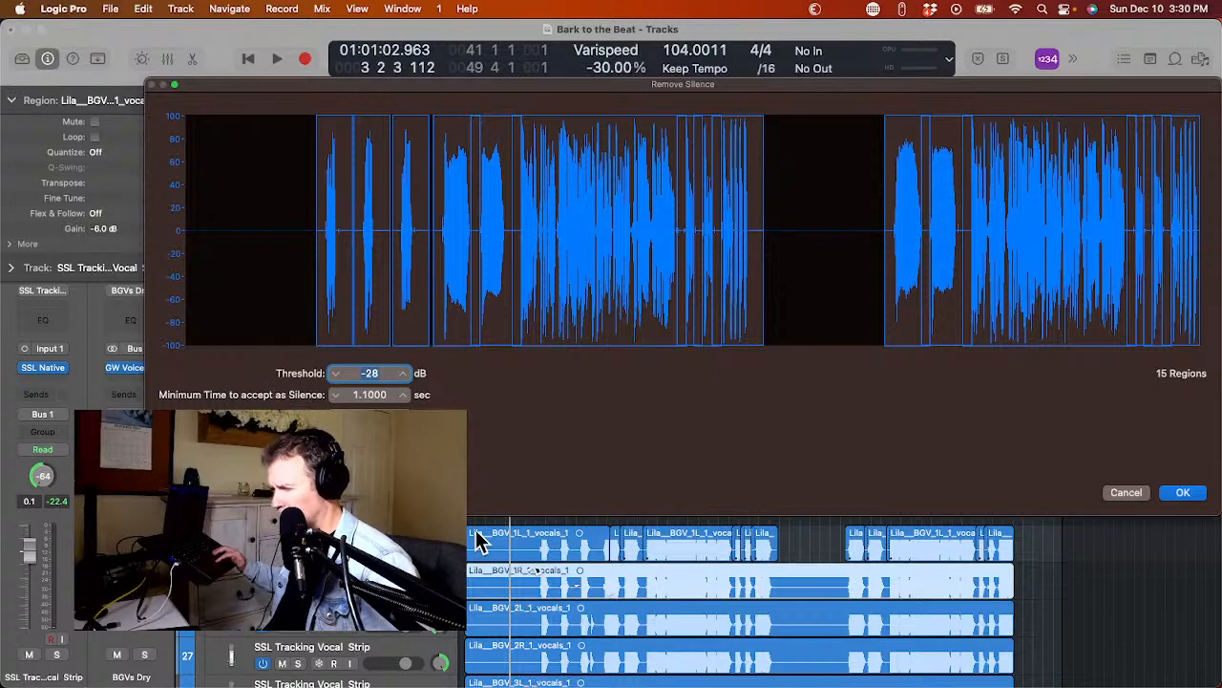
key(Return)
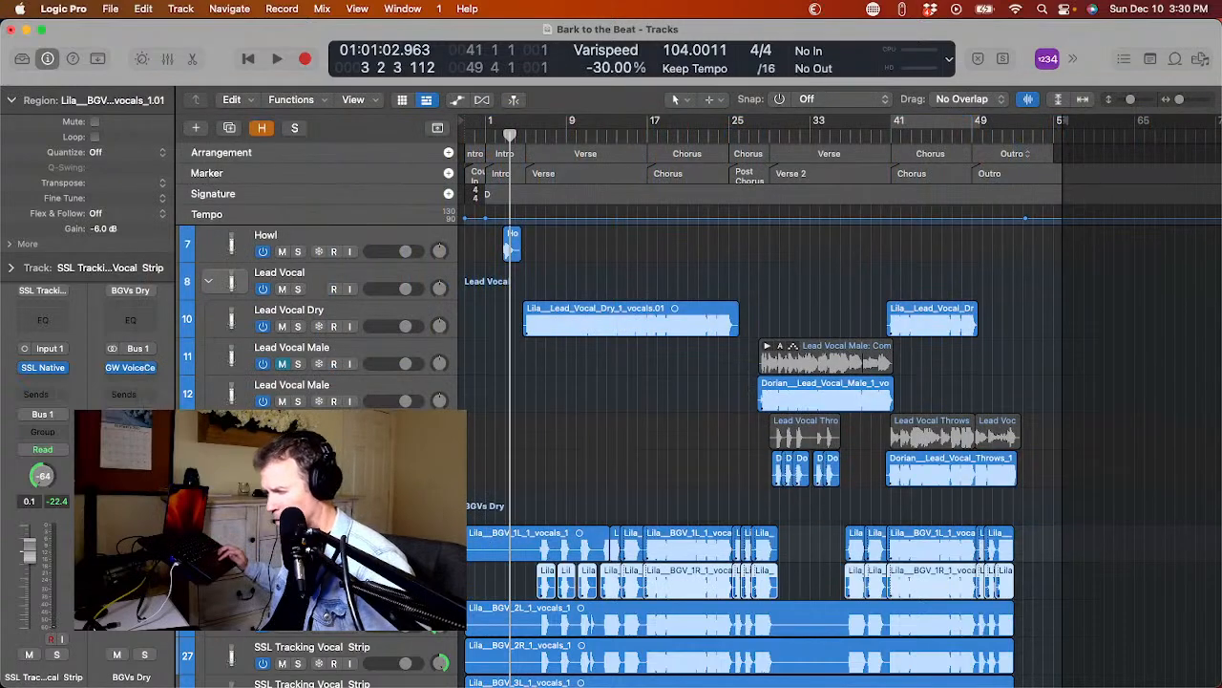
Remove silence from the Lila BGV 2L and 2R stems with the same settings.
scroll(486, 472, down, 3)
click(486, 472)
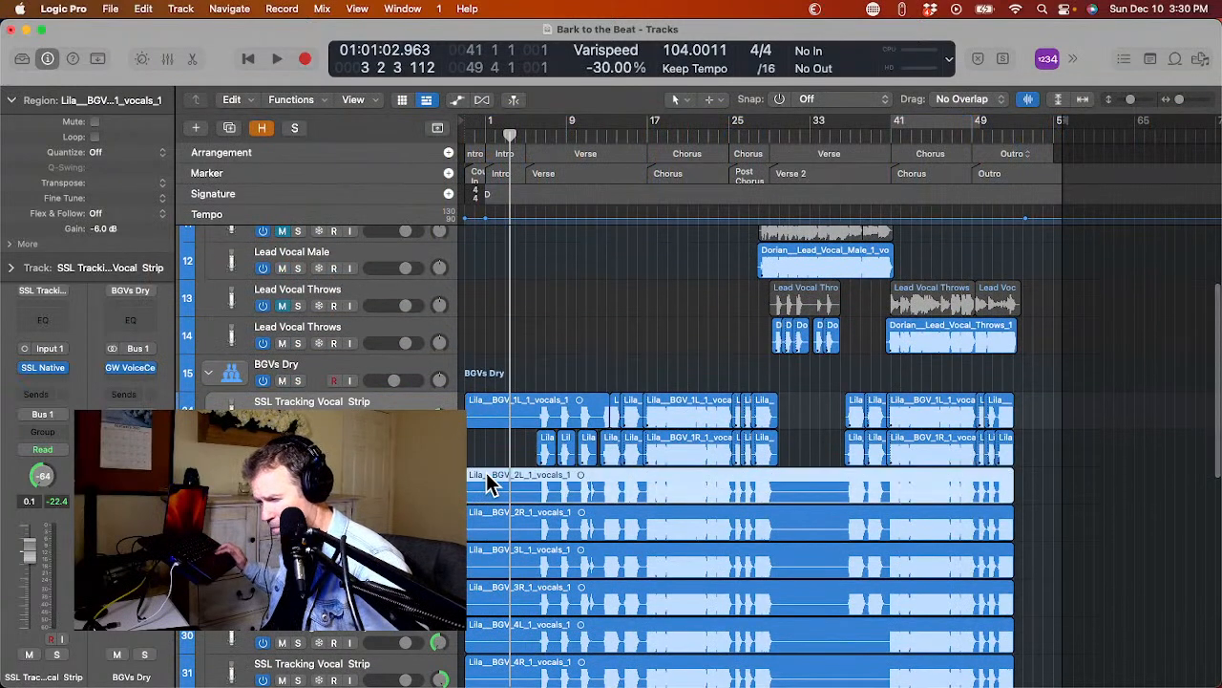
key(ctrl+x)
key(Return)
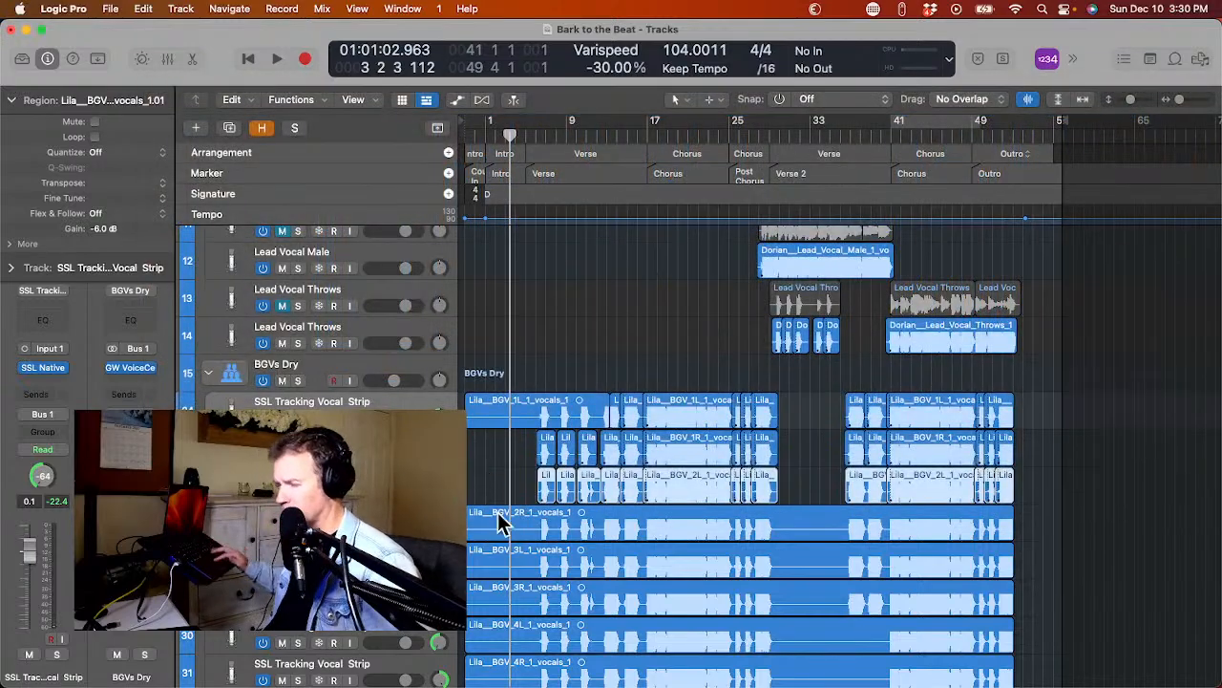
click(506, 523)
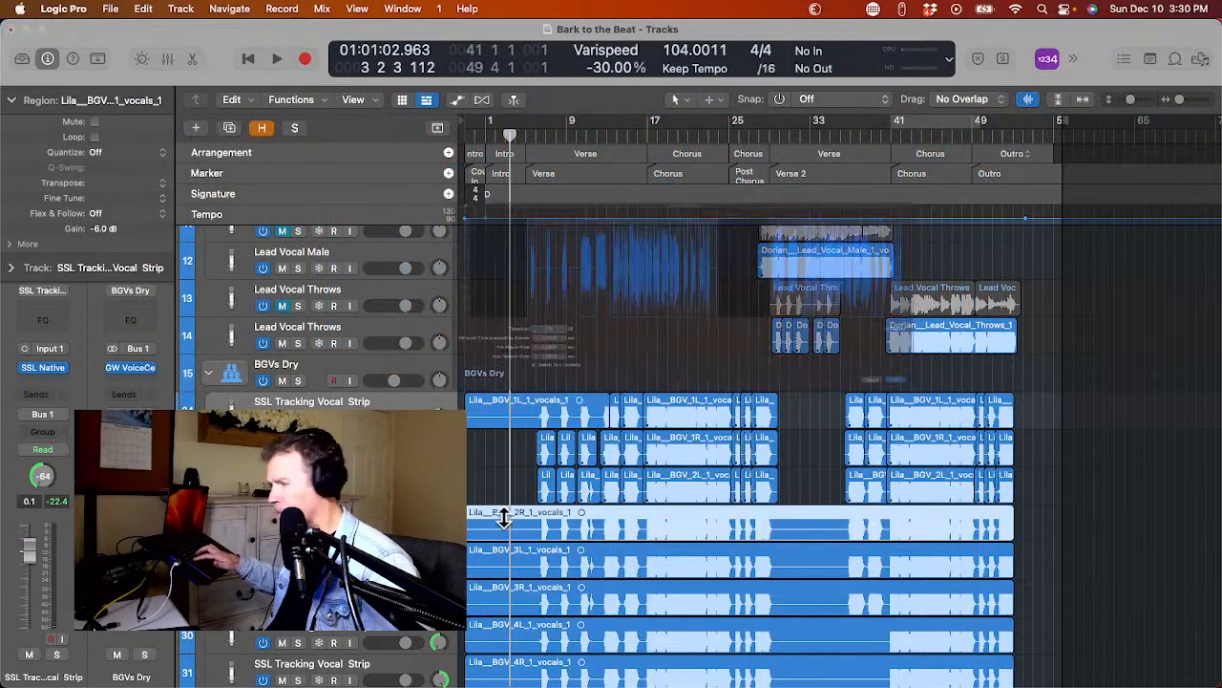
key(ctrl+x)
key(Return)
Remove silence from the remaining opening region of the Lila BGV 1L stem.
click(527, 413)
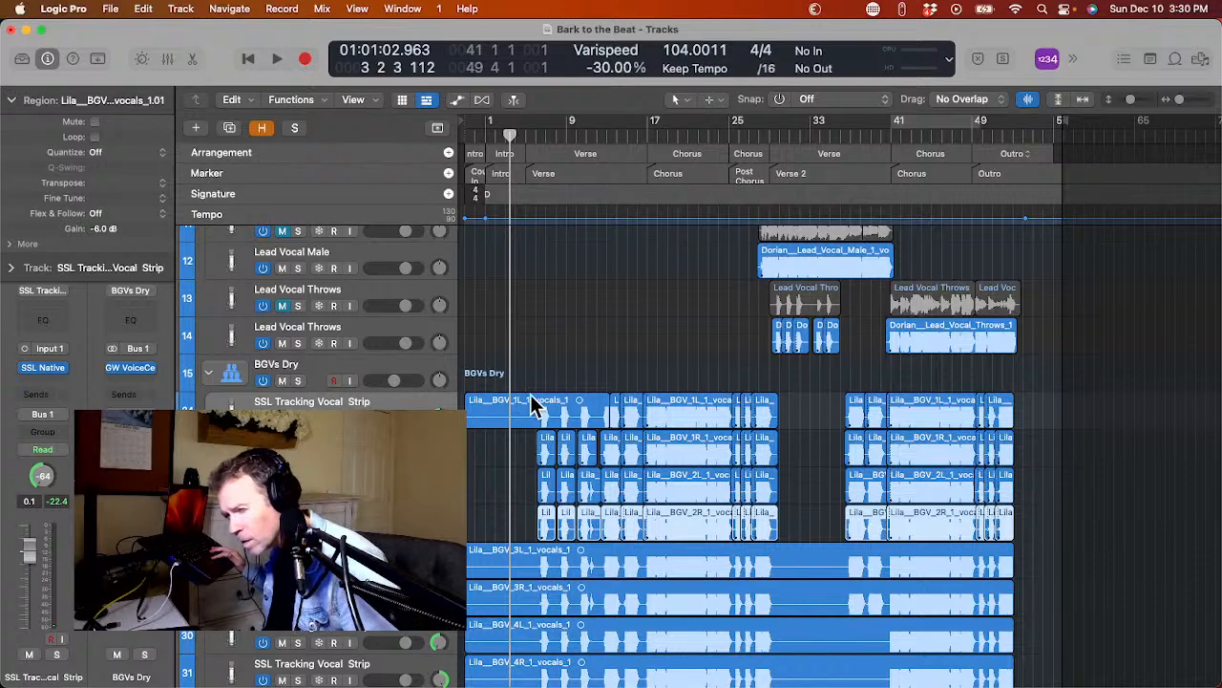
click(531, 411)
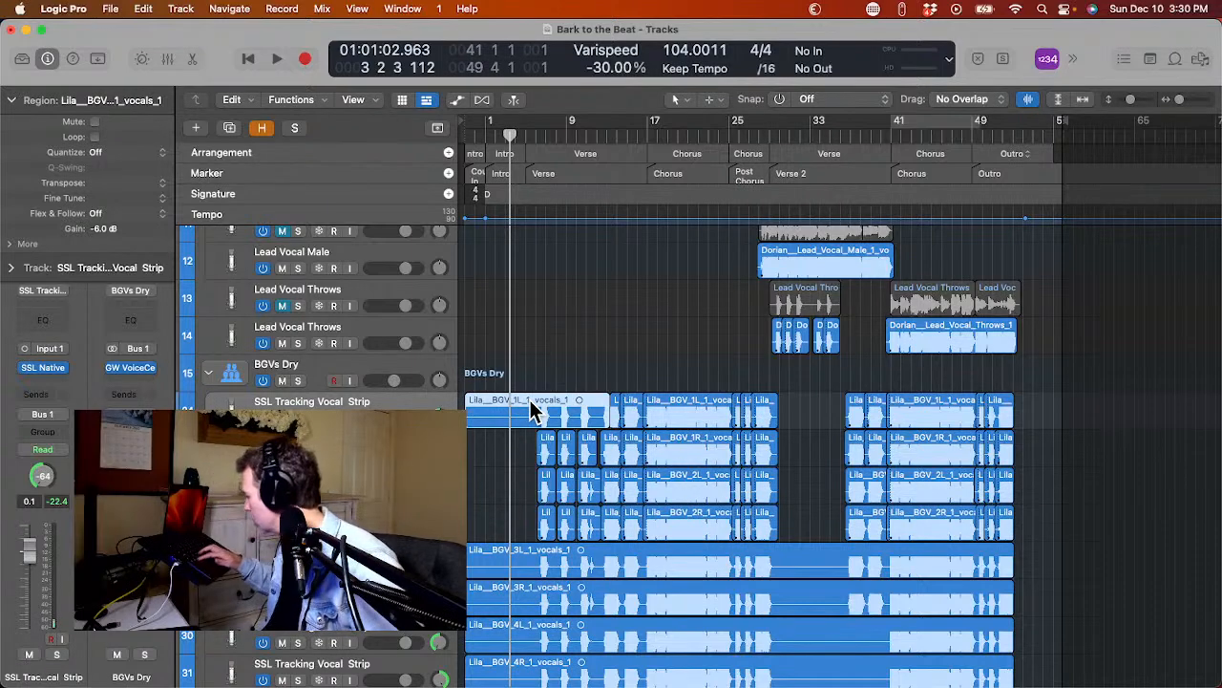
key(ctrl+x)
key(Return)
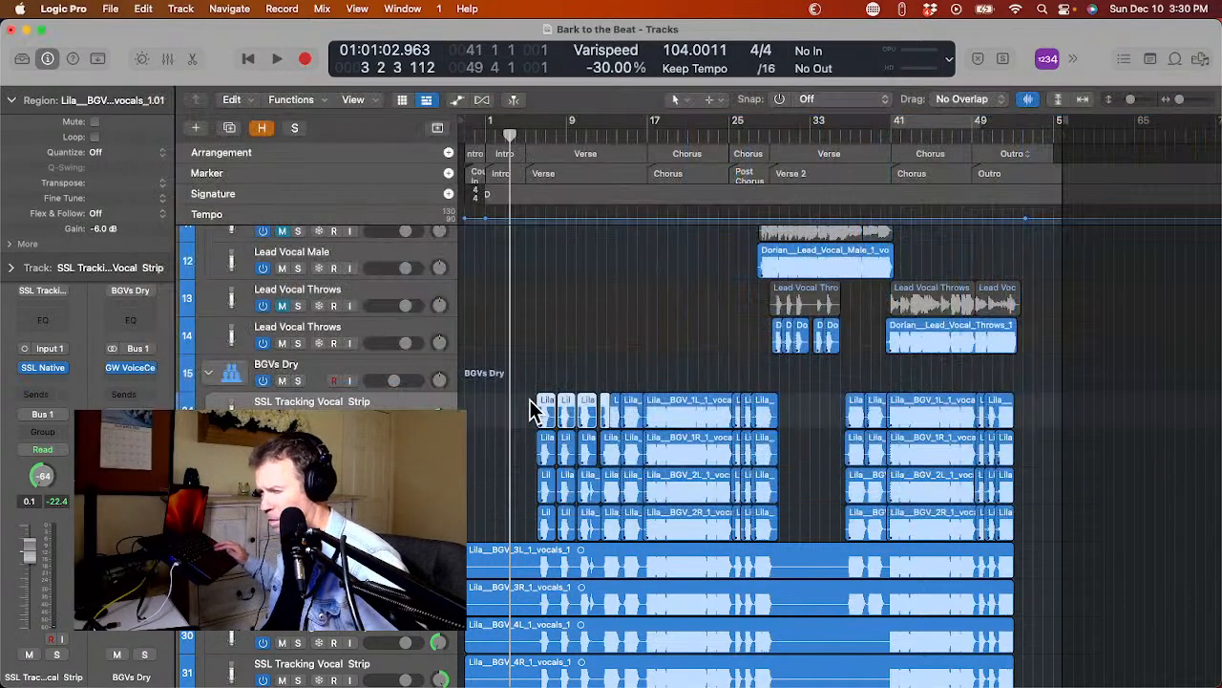
Remove silence from the Lila BGV 3L and 3R stems, keeping the -28 dB threshold and 1.1 sec minimum silence.
scroll(535, 442, down, 3)
click(520, 441)
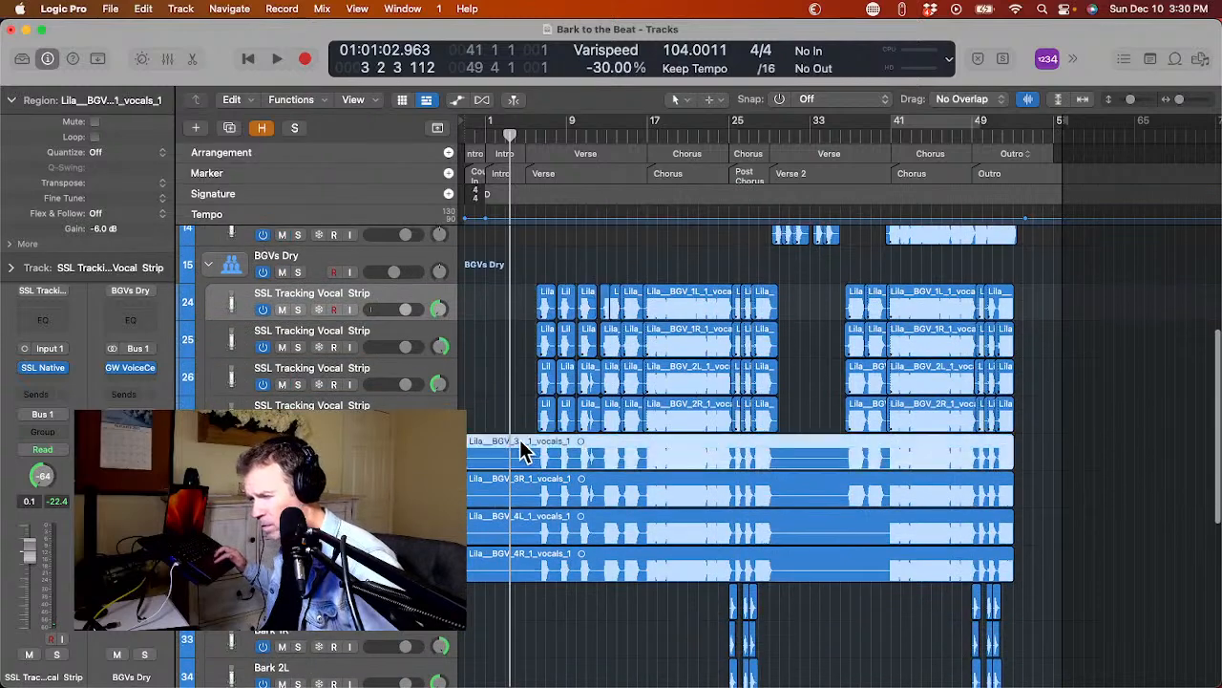
key(ctrl+x)
key(Return)
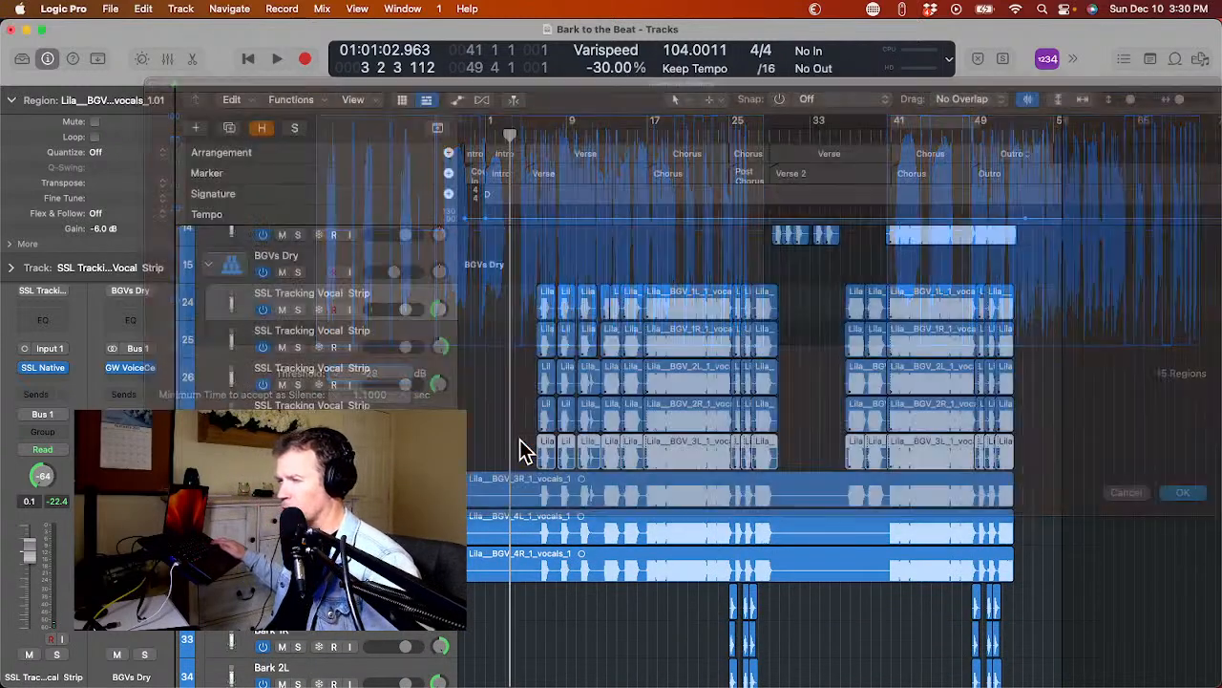
click(563, 489)
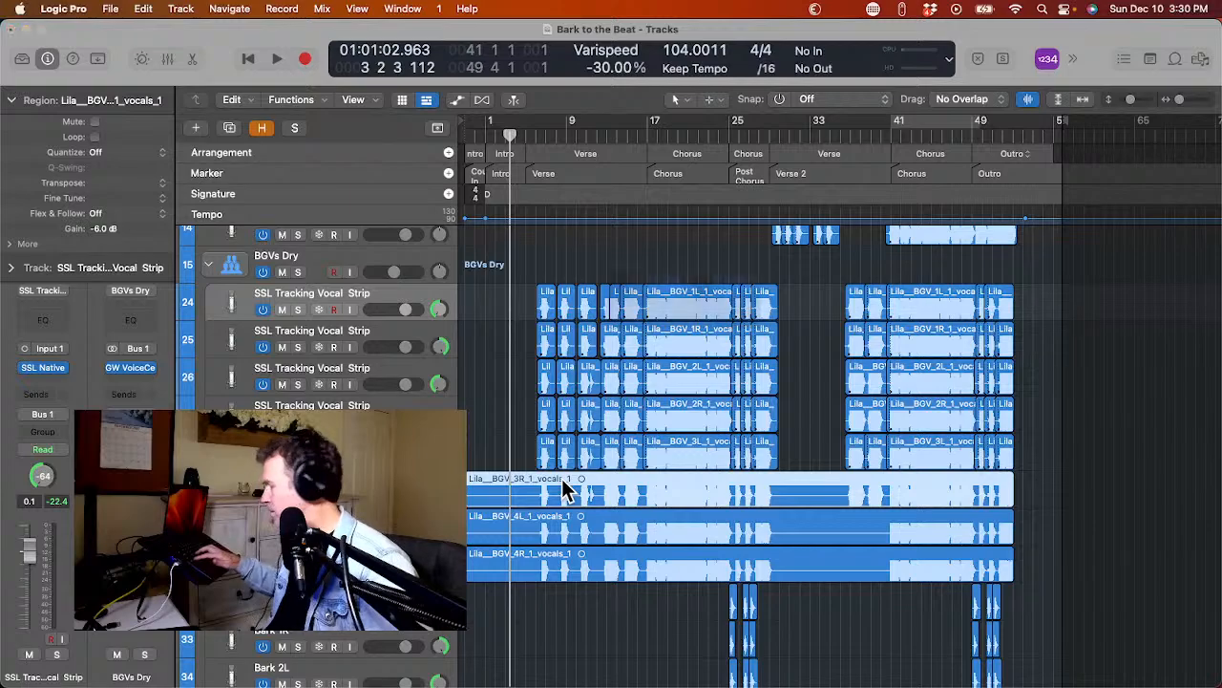
key(ctrl+x)
key(Return)
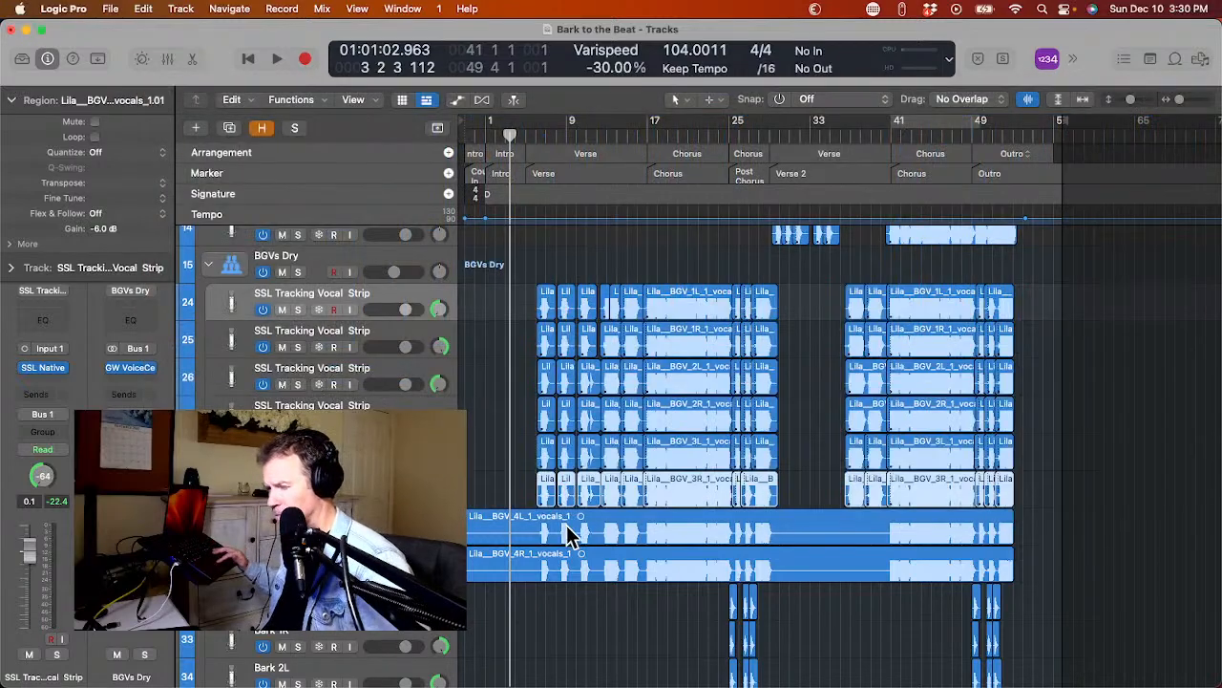
Remove silence from the Lila BGV 4L and 4R stems with threshold -28 dB and 1.1 sec minimum silence.
click(573, 521)
key(ctrl+x)
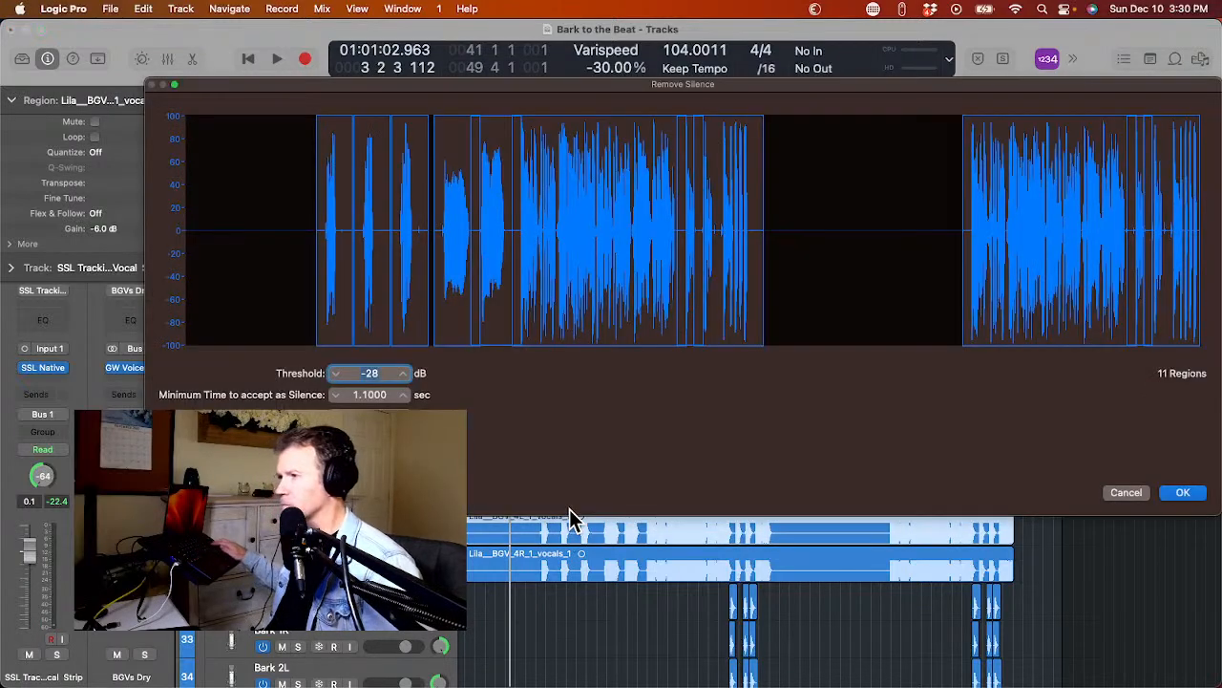
key(Return)
click(592, 553)
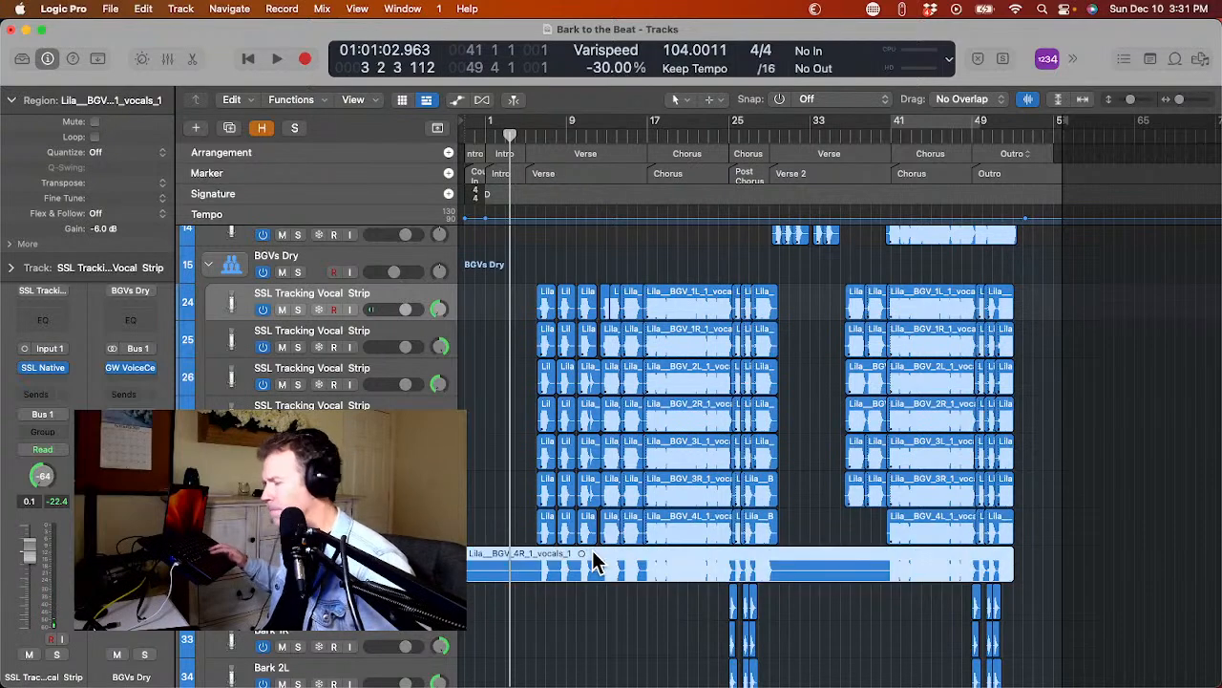
key(ctrl+x)
key(Return)
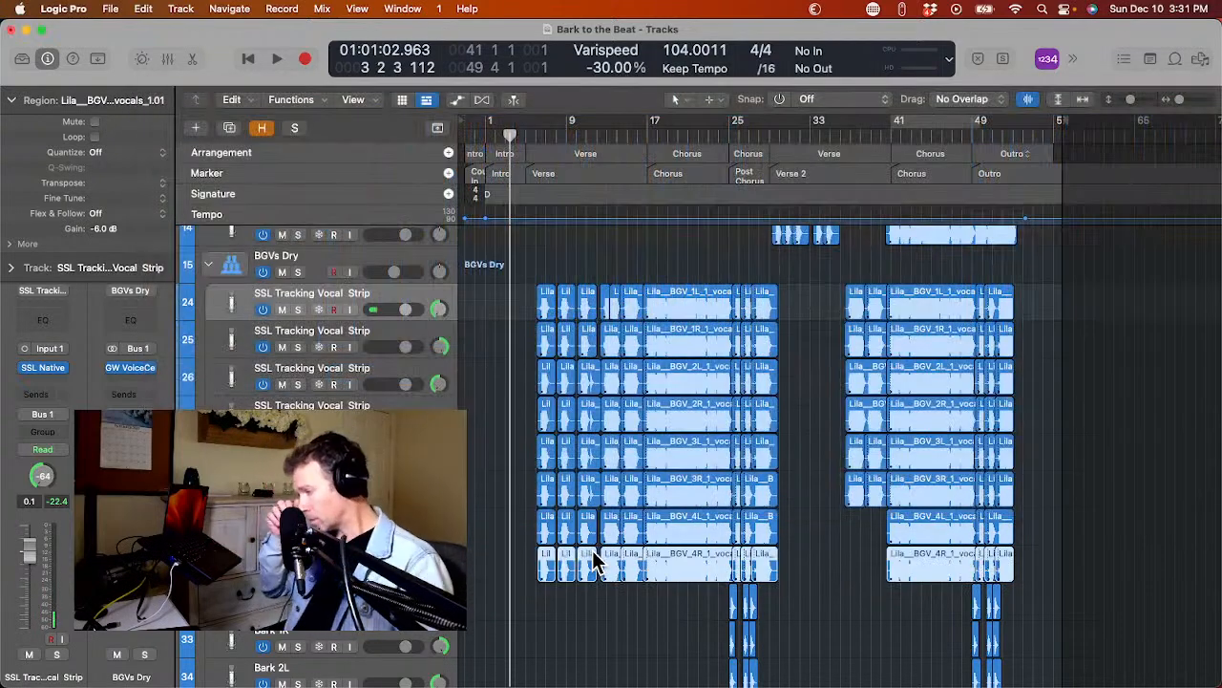
Collapse the BGVs Dry stack and audition the converted Dorian male lead vocal from the start of Verse 2.
scroll(592, 560, up, 5)
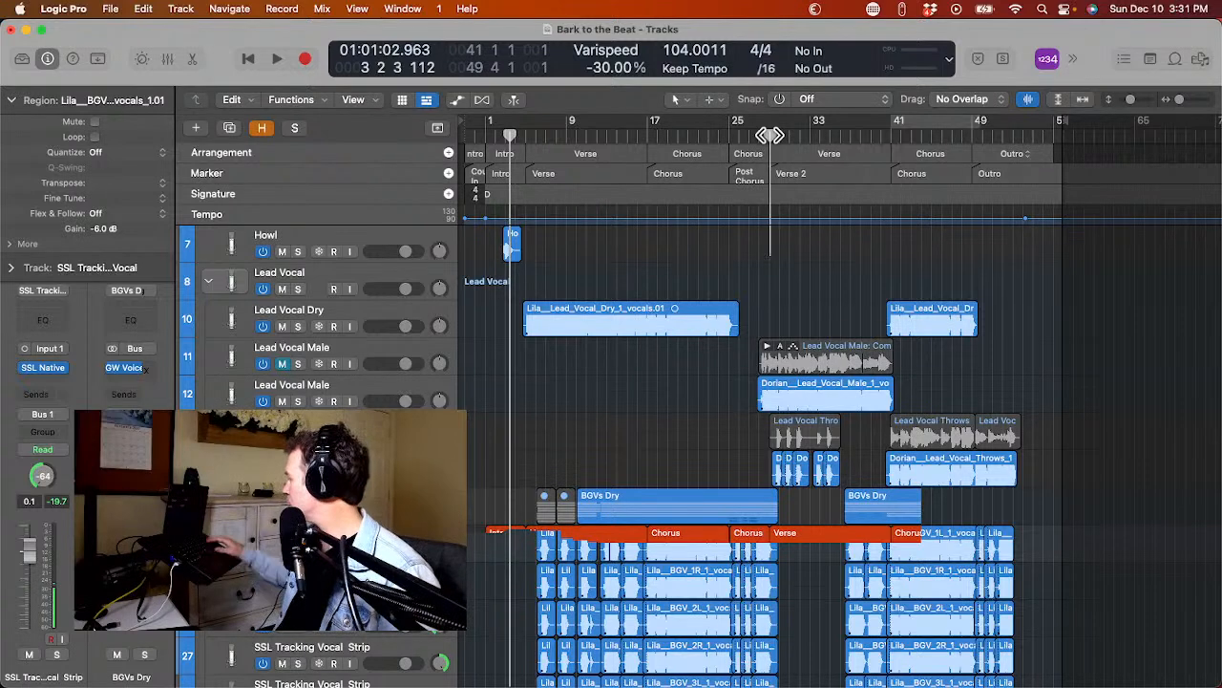
key(space)
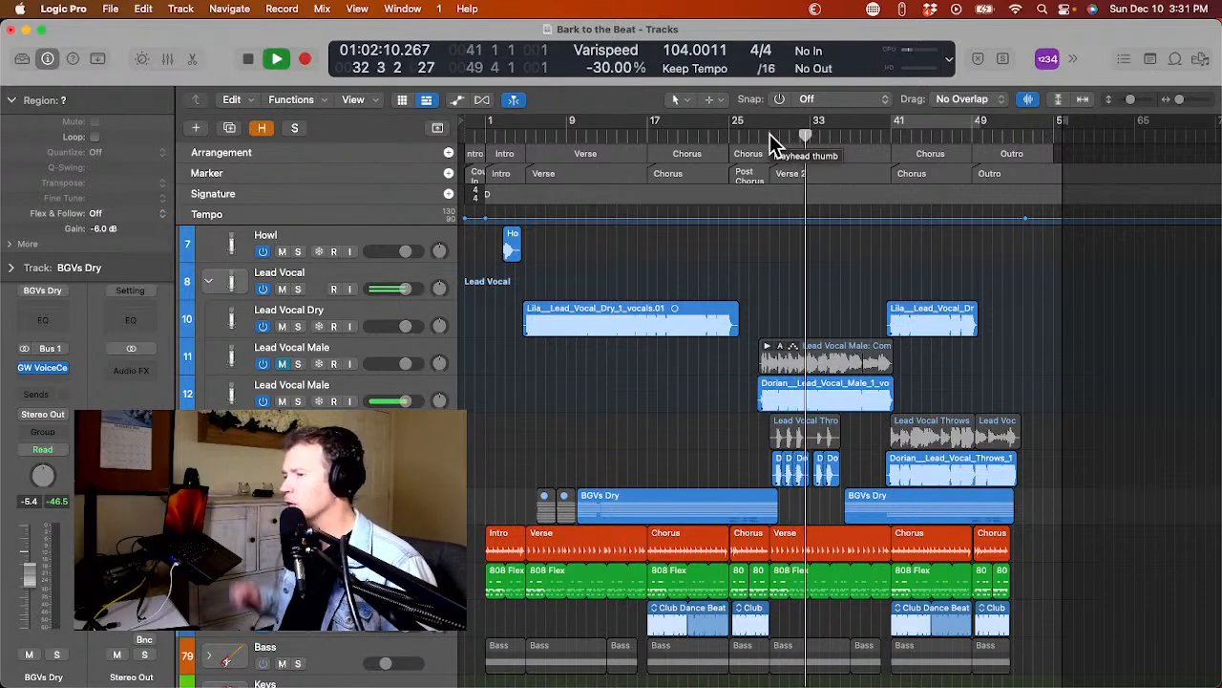
key(space)
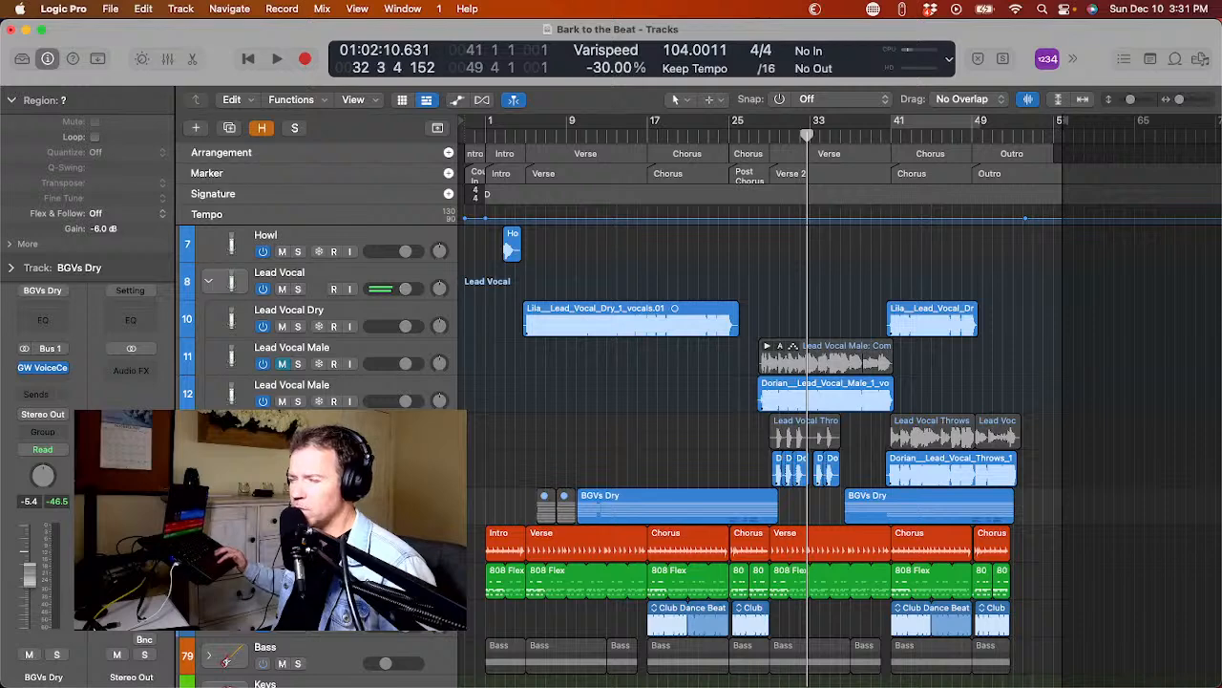
Compare the original and converted male lead vocals and throws by swapping their mutes and playing into Verse 2 from about bar 27.
click(283, 401)
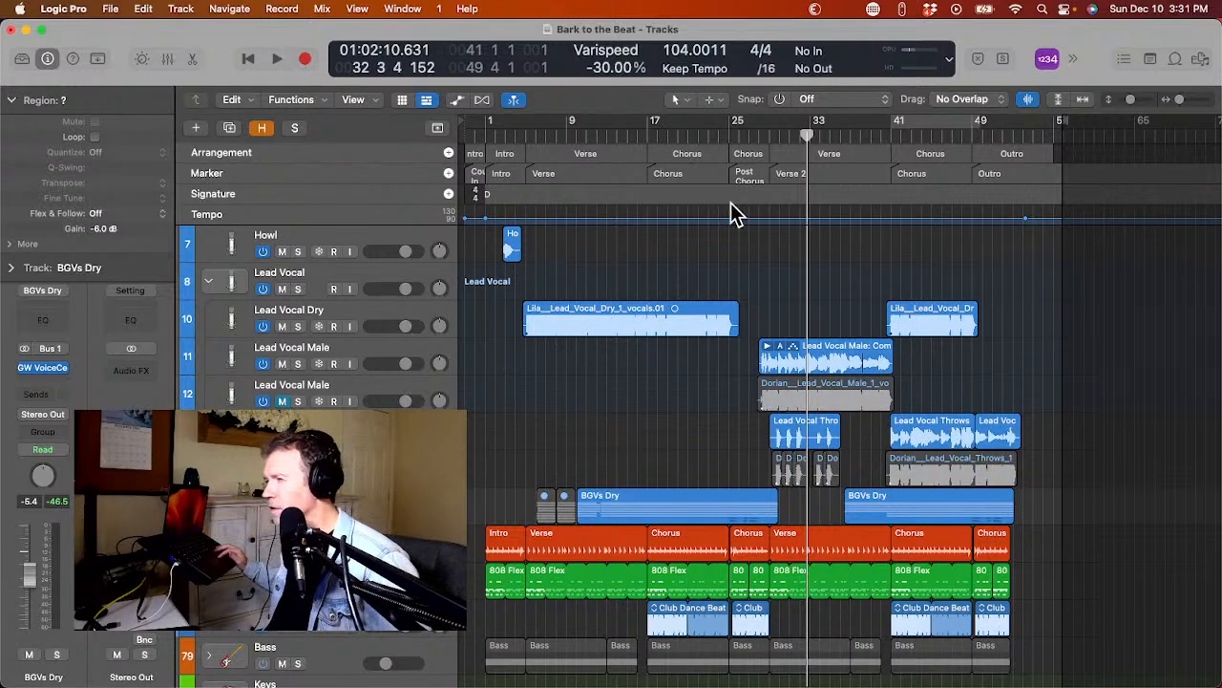
click(755, 136)
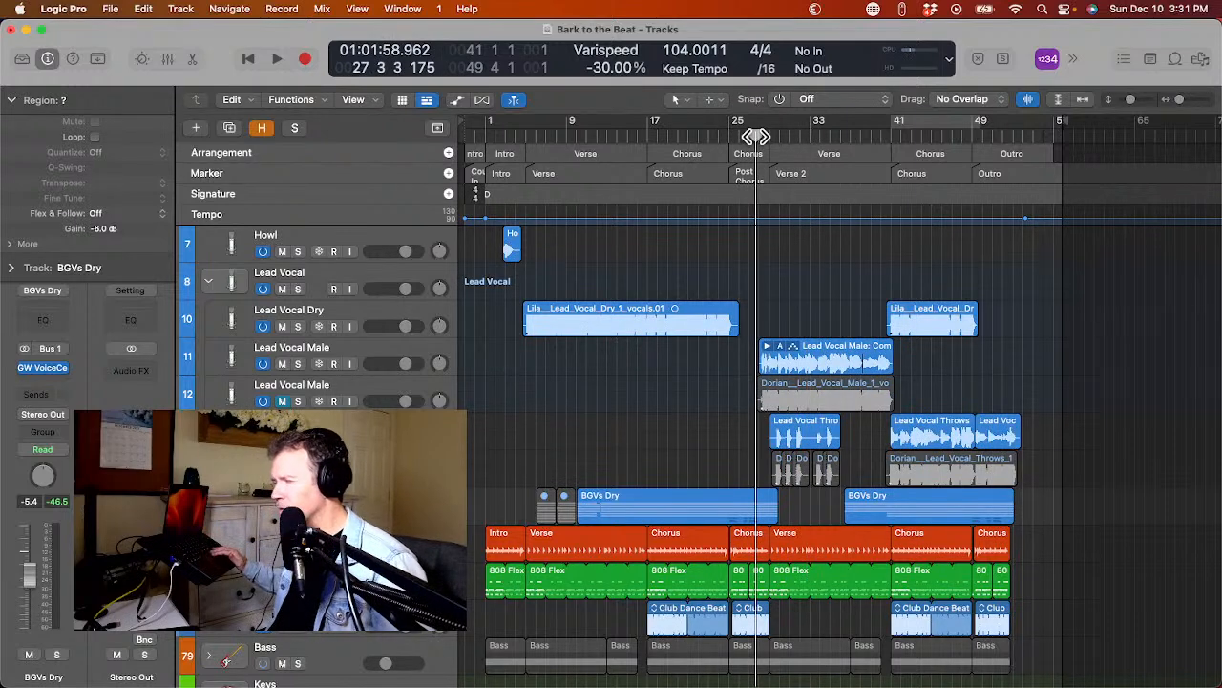
key(space)
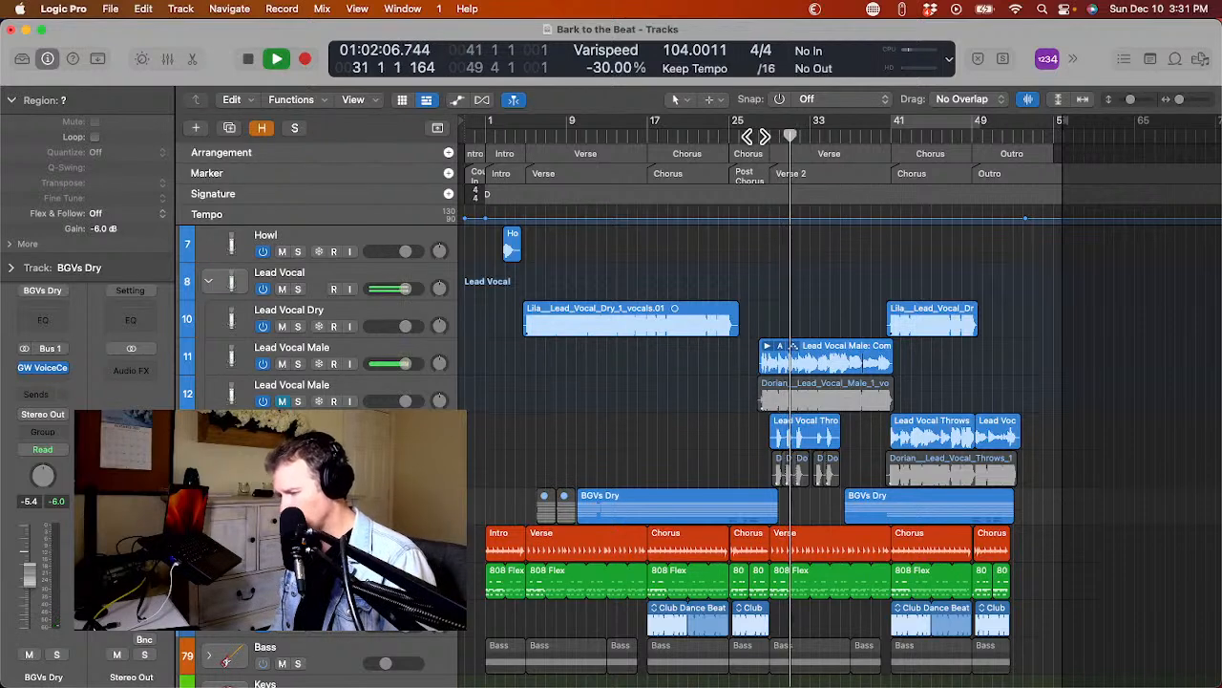
key(space)
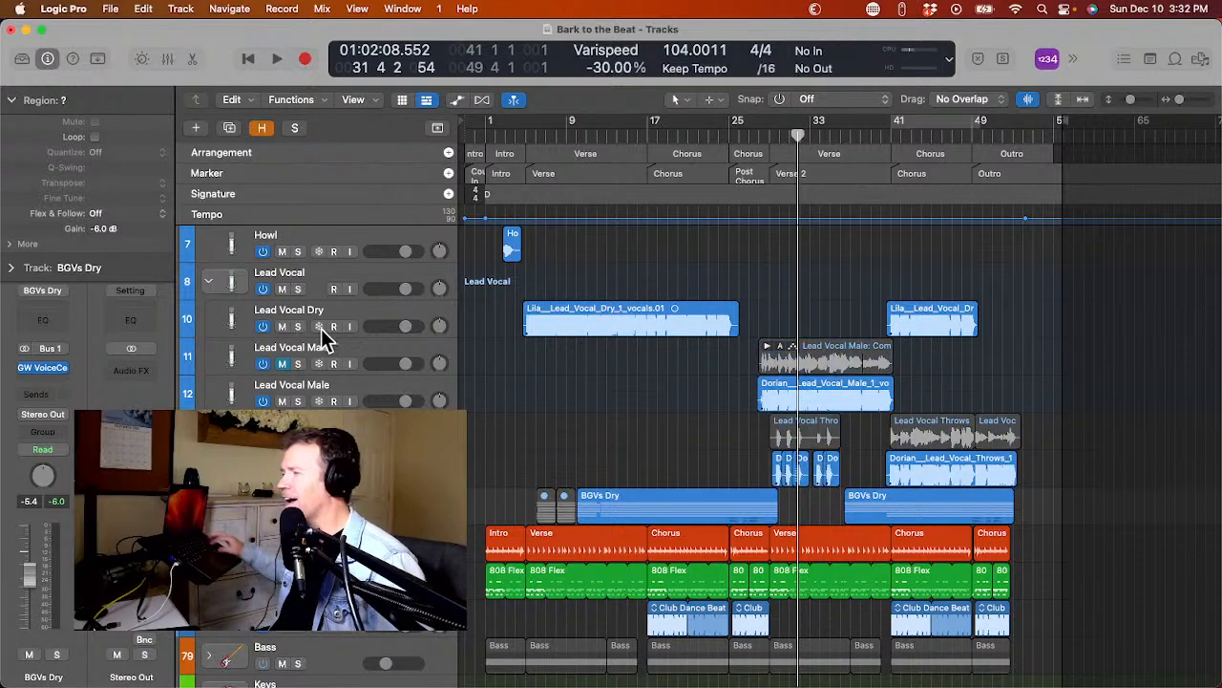
click(750, 135)
key(space)
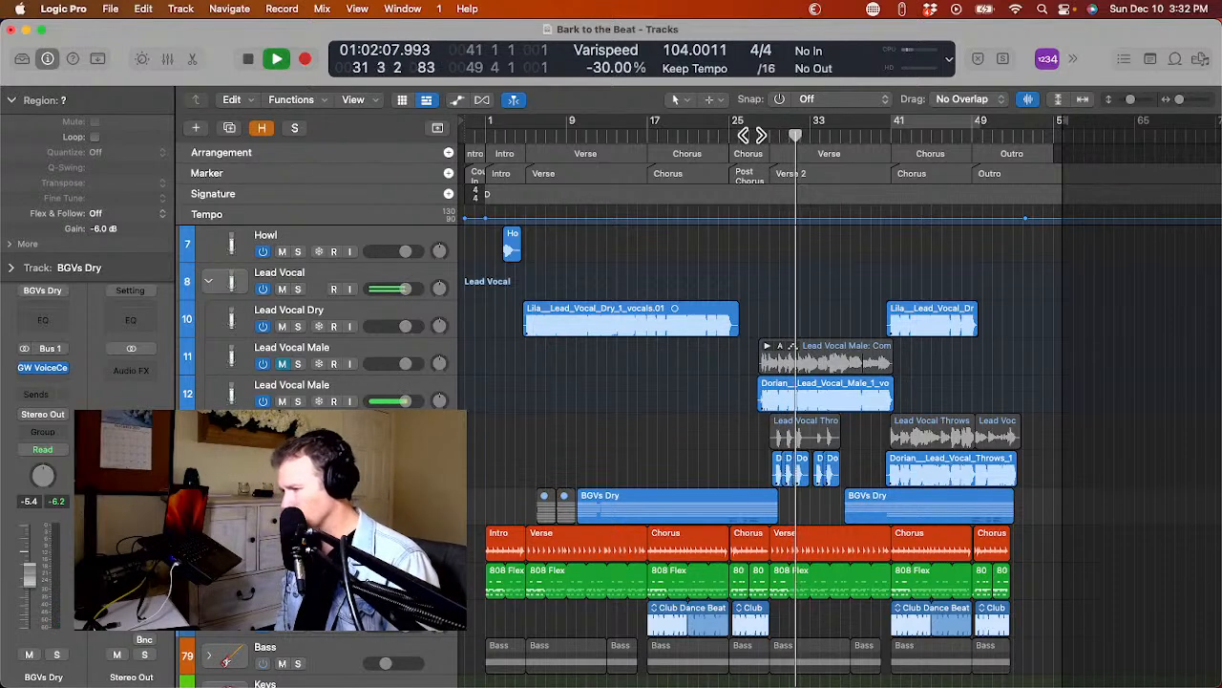
key(space)
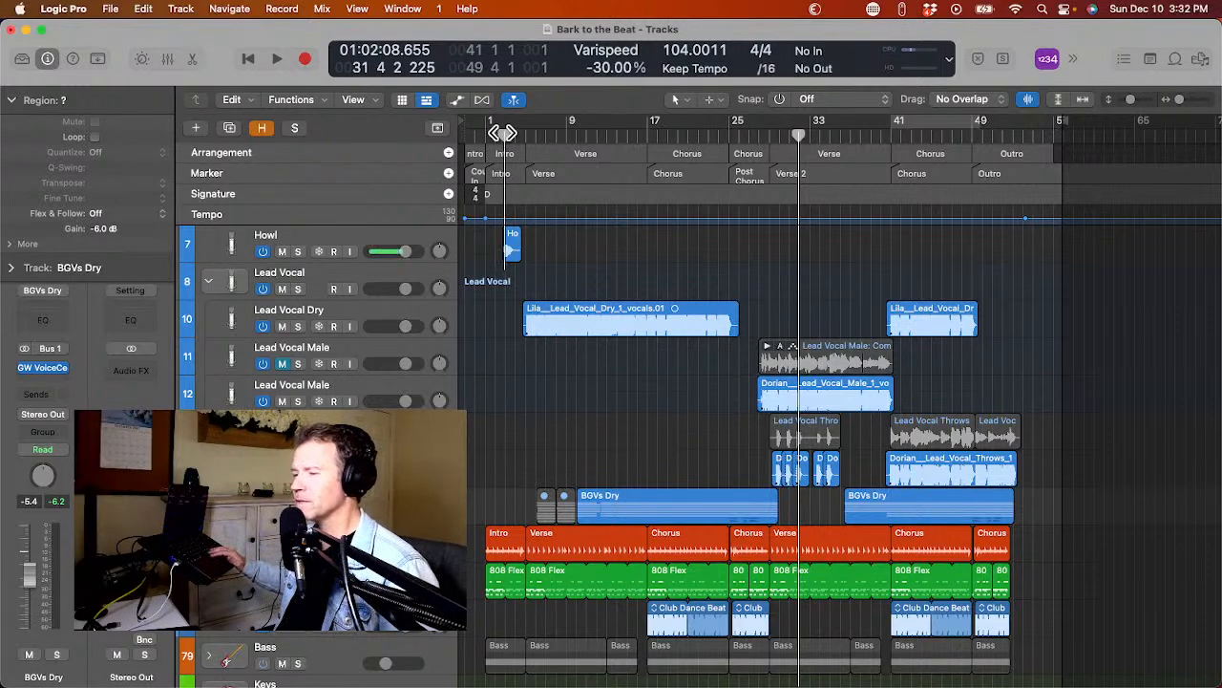
Hide the muted original Lead Vocal Male track in the Lead Vocal stack.
click(209, 282)
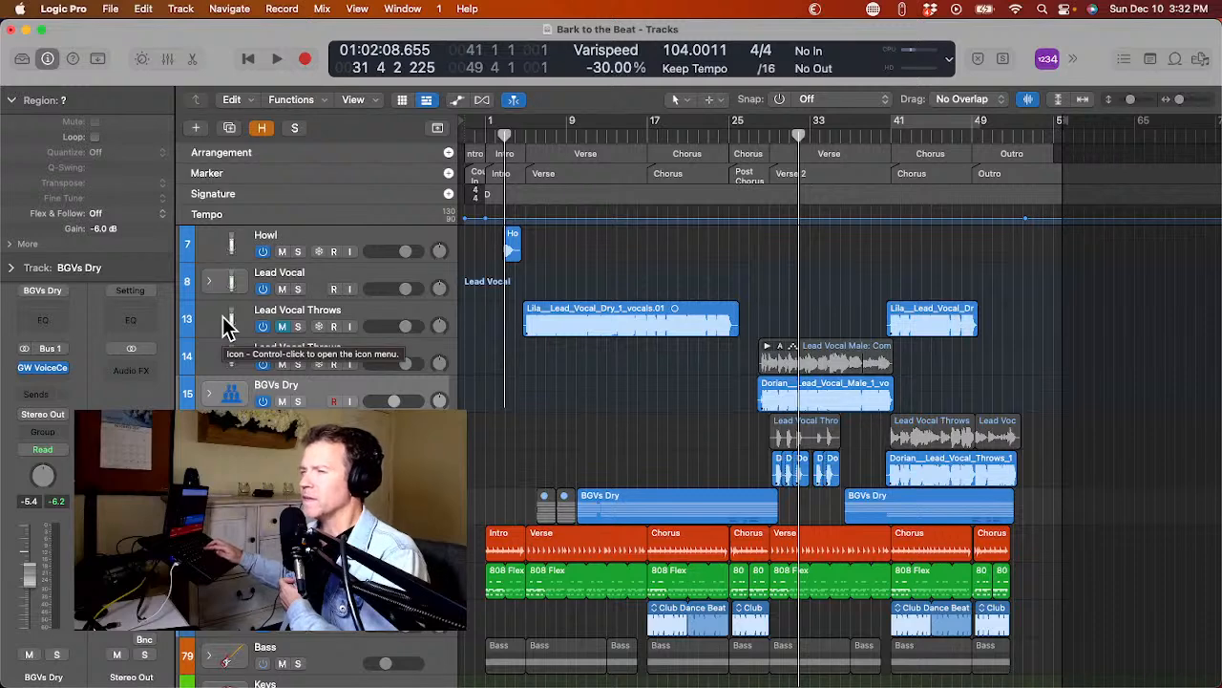
click(210, 283)
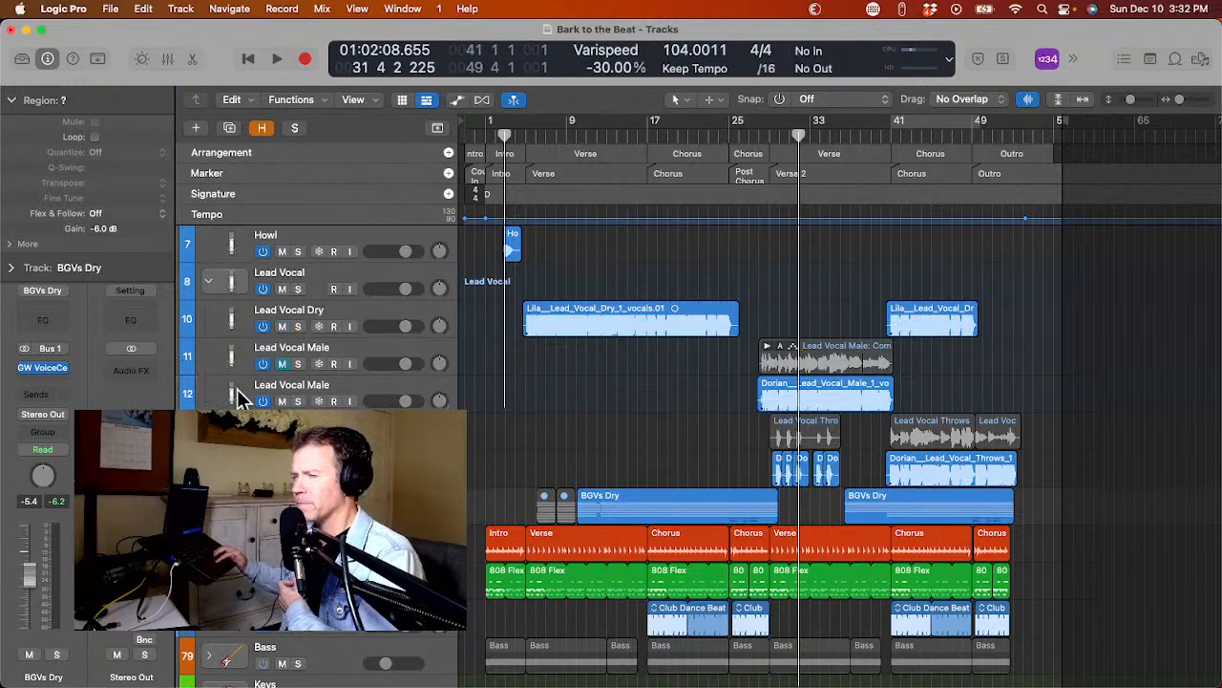
key(h)
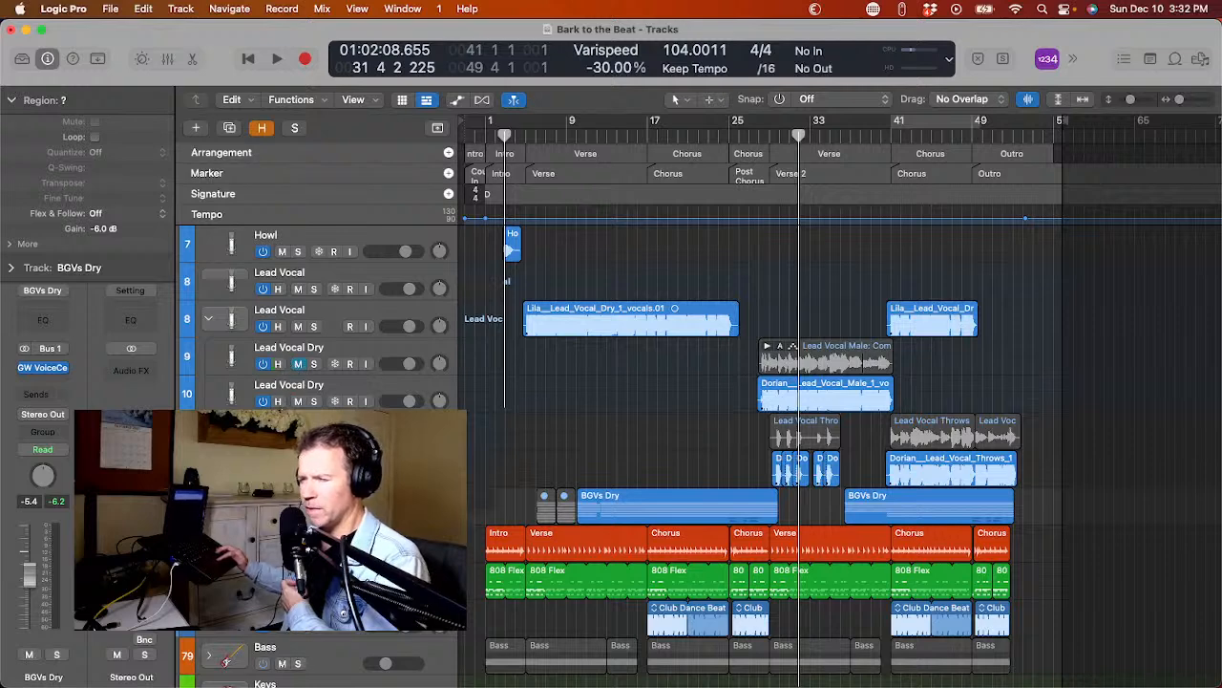
click(278, 363)
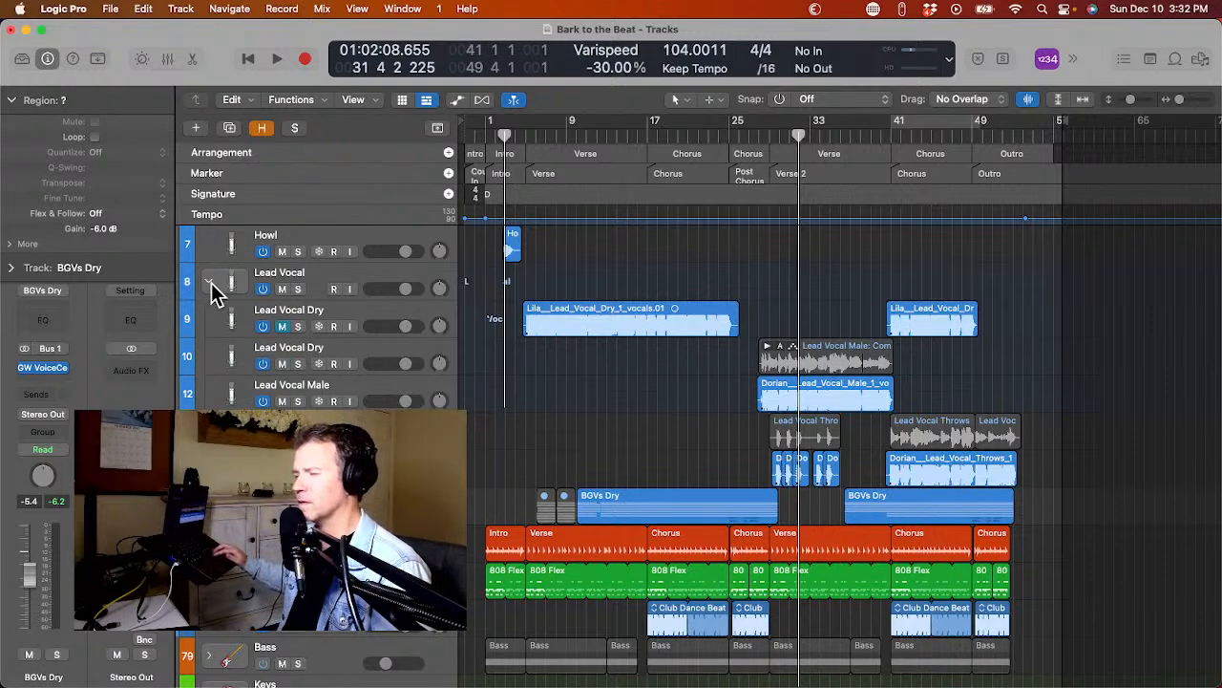
key(h)
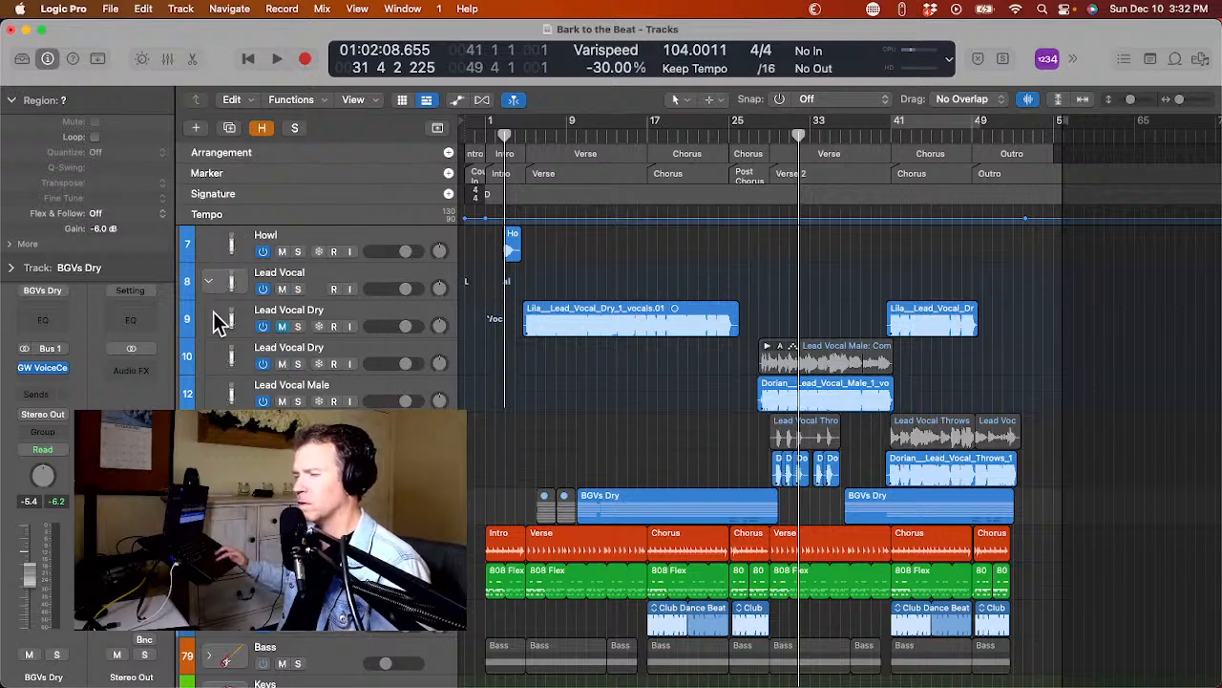
Hide the muted original Lead Vocal Dry track and collapse the Lead Vocal stack.
click(220, 319)
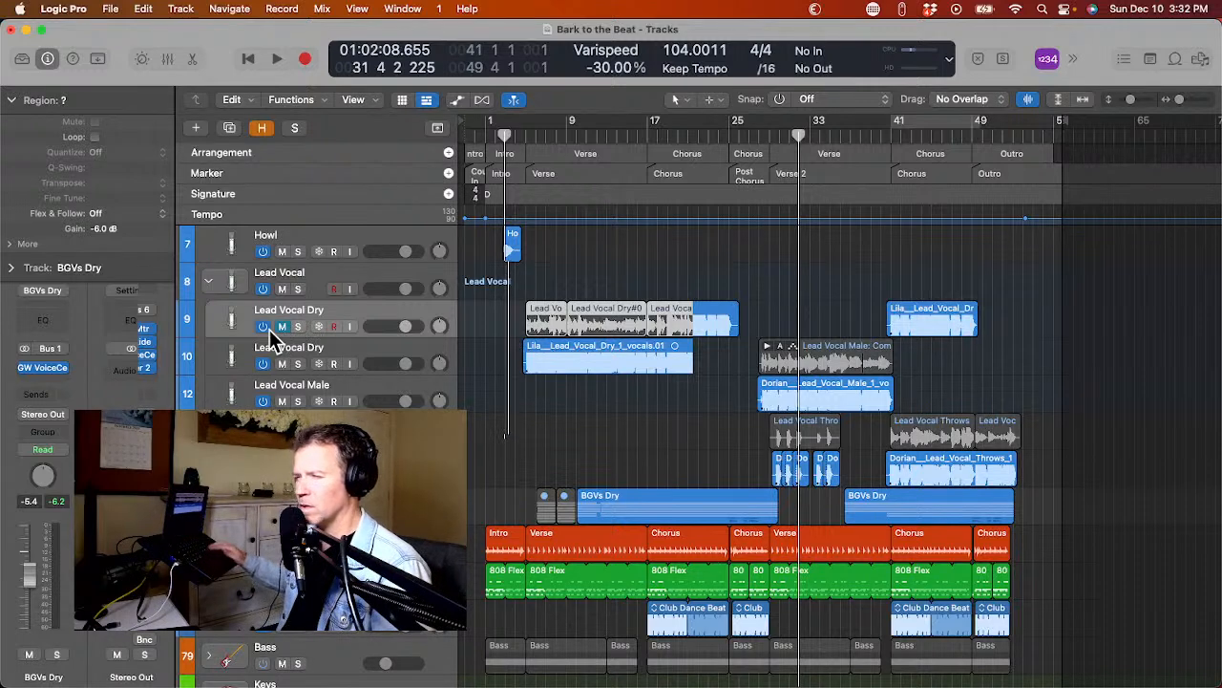
key(h)
click(280, 363)
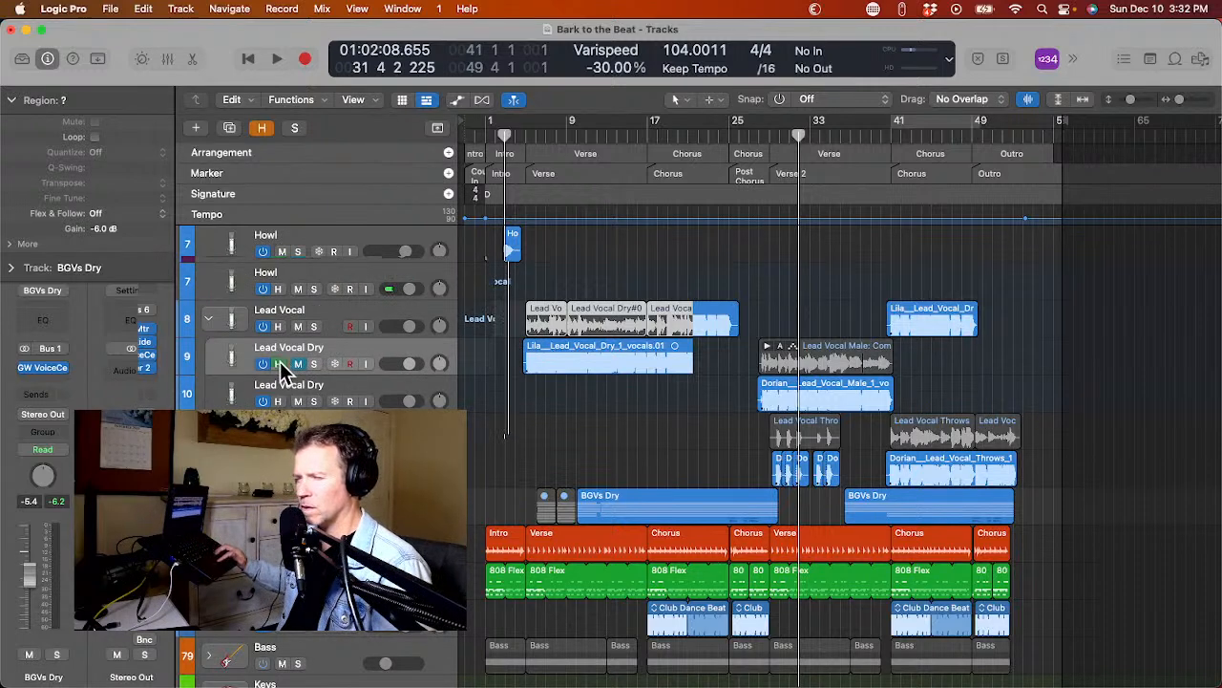
key(h)
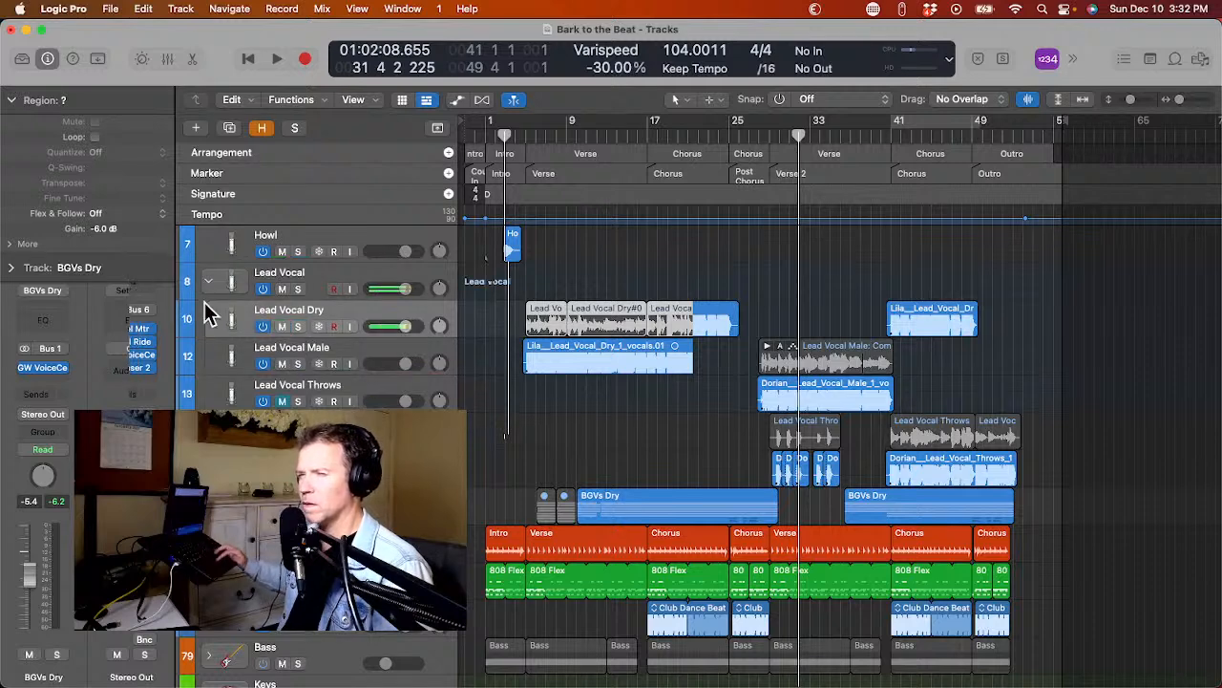
click(209, 281)
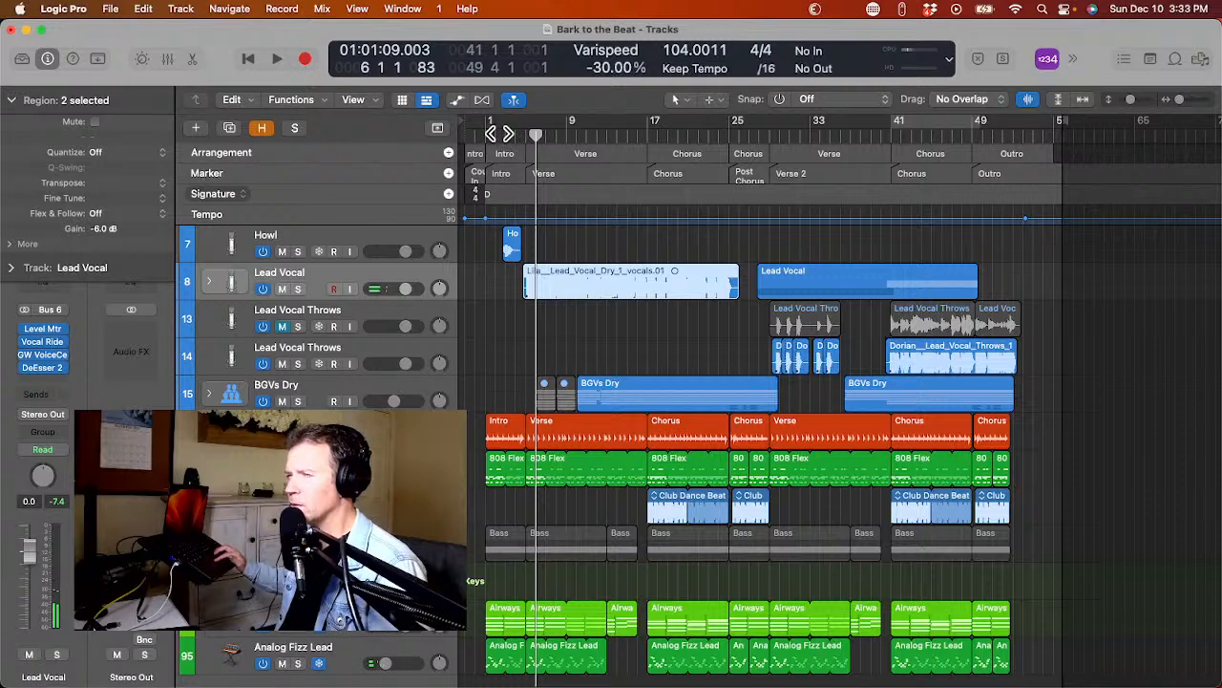
Play the song from the beginning to hear the intro howl.
key(Return)
key(space)
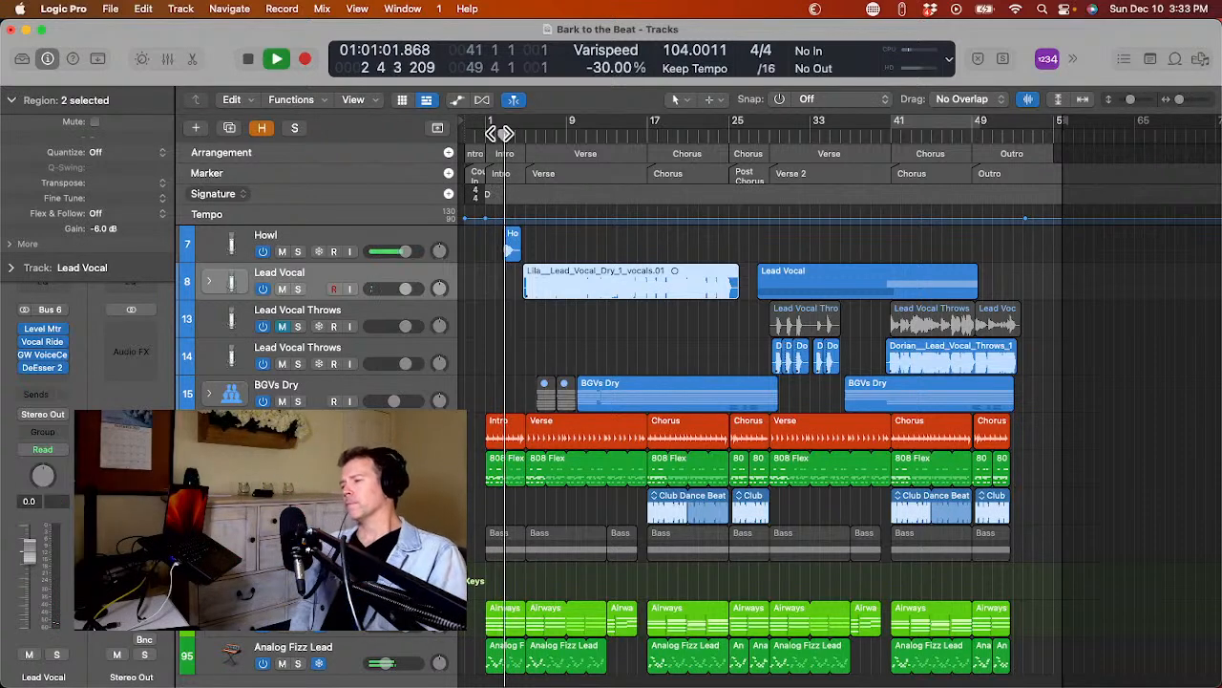
key(space)
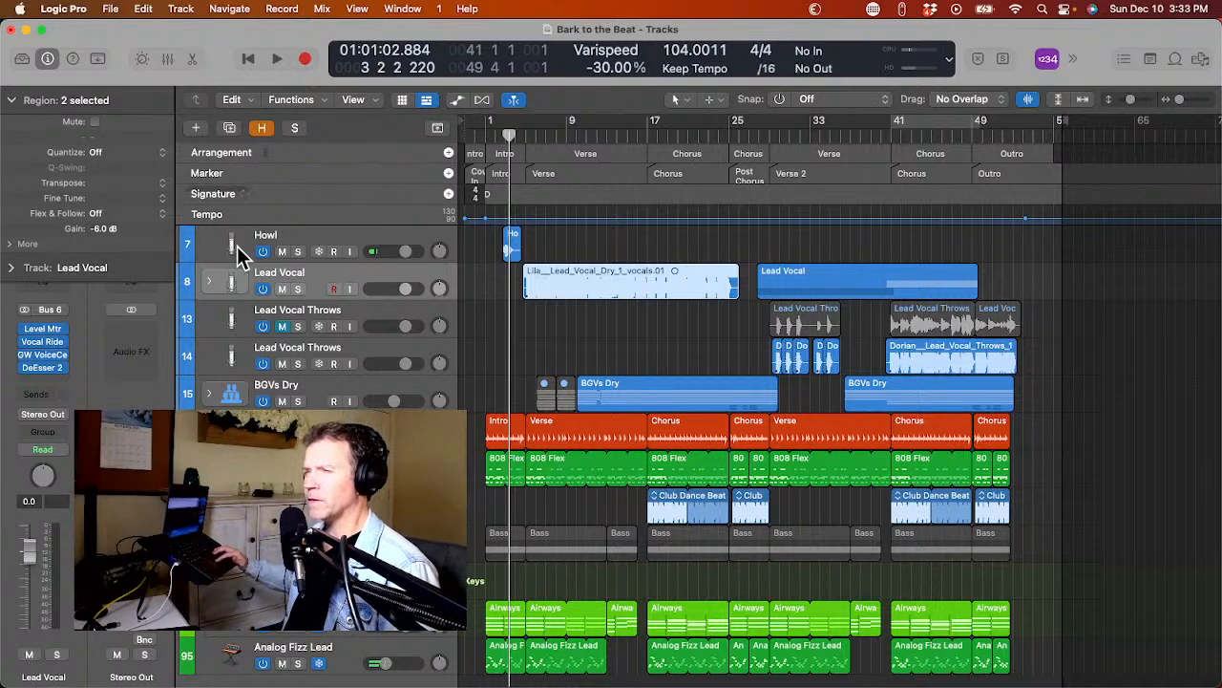
Hide the muted original Lead Vocal Throws track and pan the converted Lead Vocal Throws track to the left.
click(212, 253)
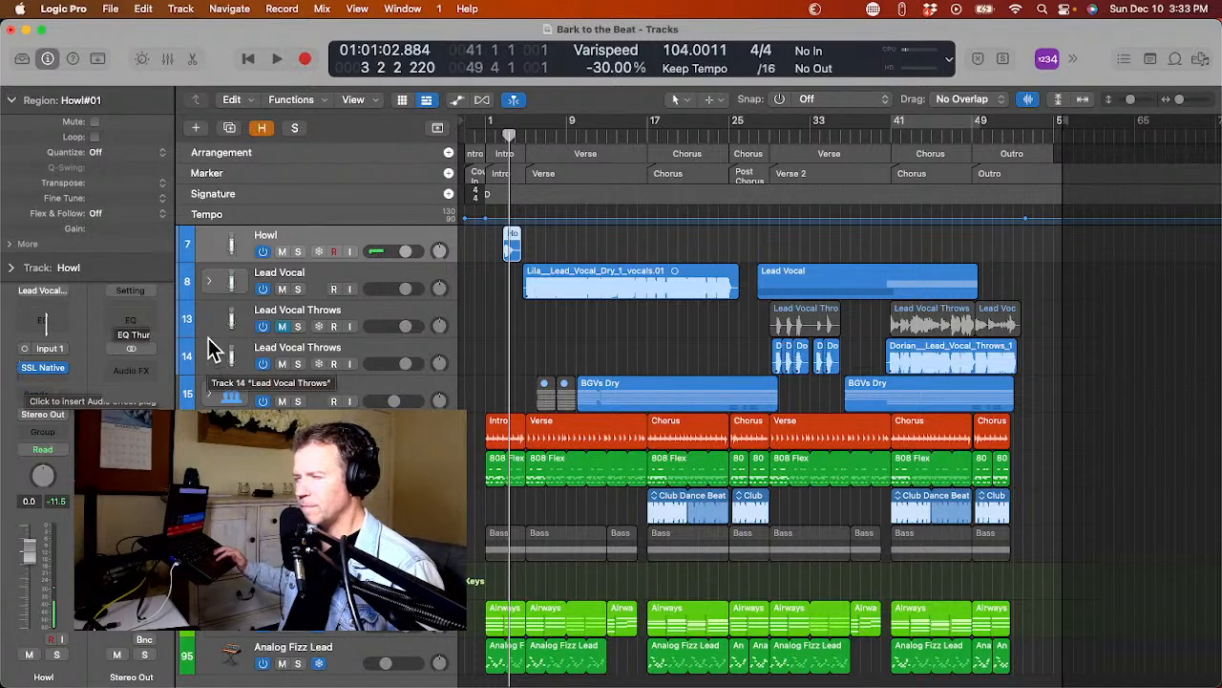
key(h)
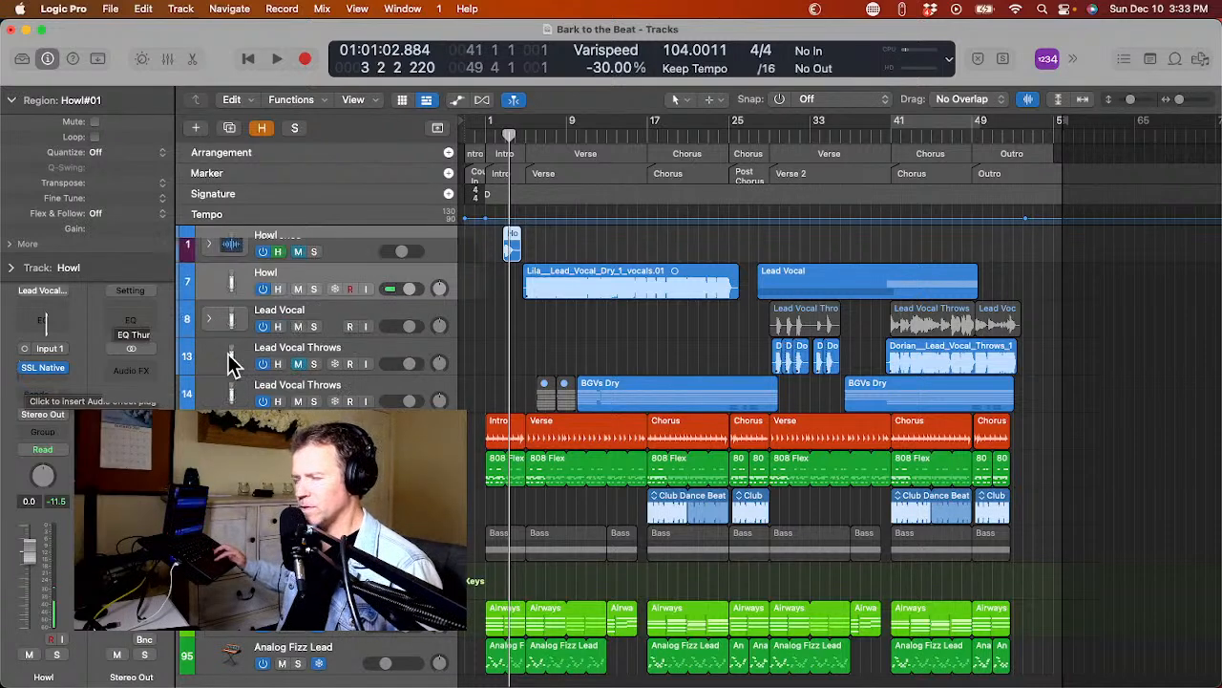
click(276, 364)
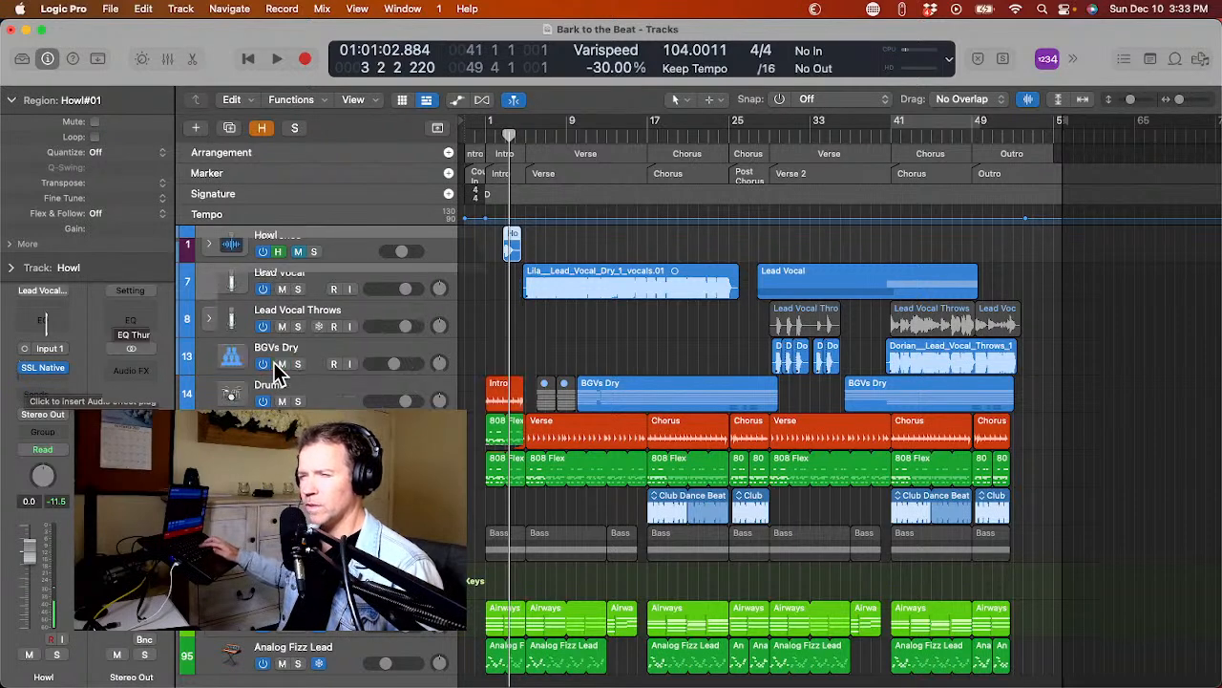
key(h)
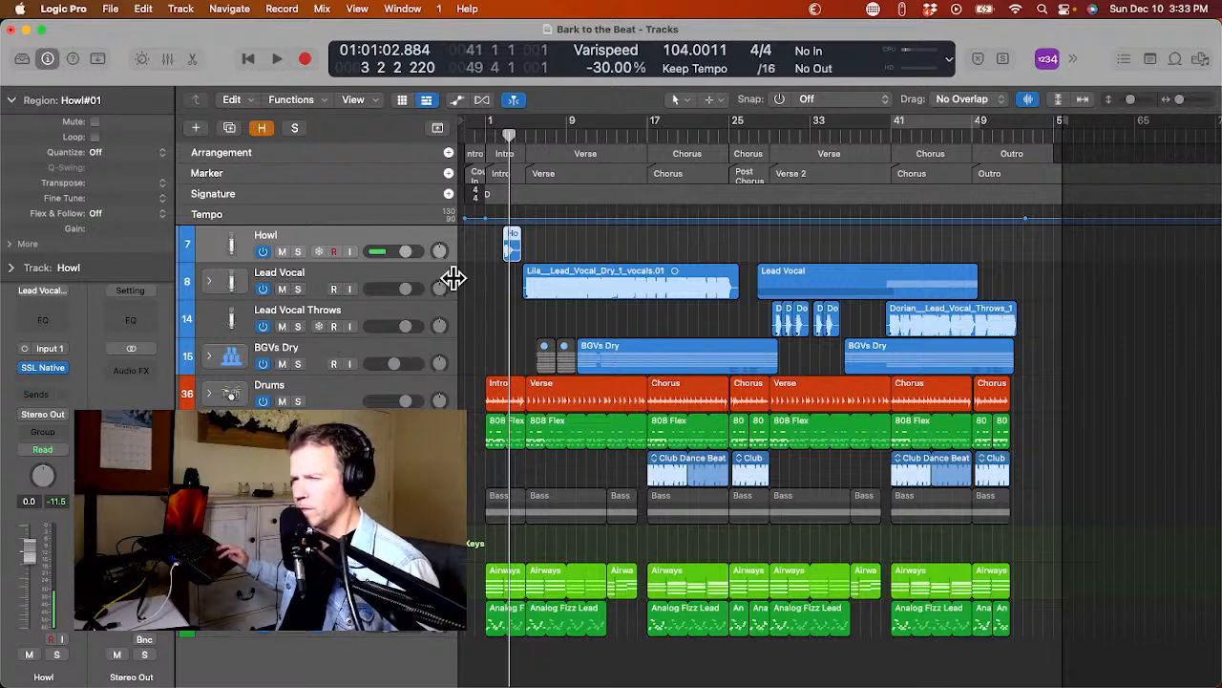
mouse_move(439, 327)
mouse_down()
mouse_move(440, 373)
mouse_move(441, 347)
mouse_up()
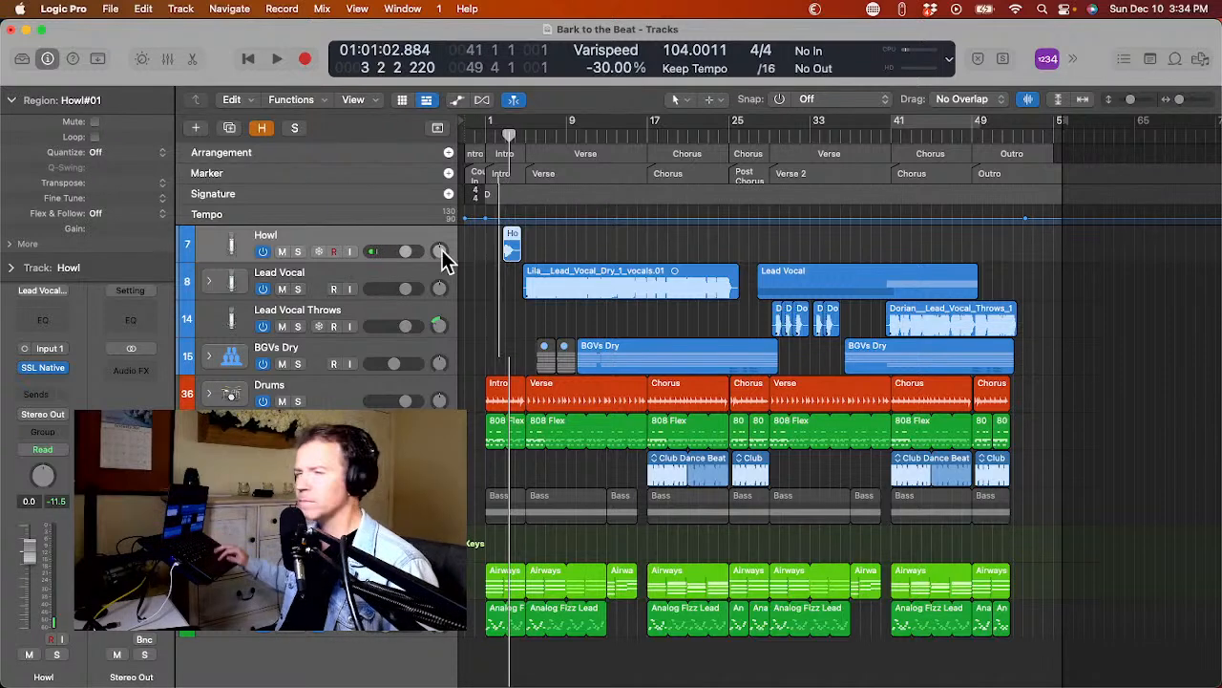
Solo the Howl track and play its part of the intro, cycling bars 2 to 5.
click(297, 251)
key(space)
key(space)
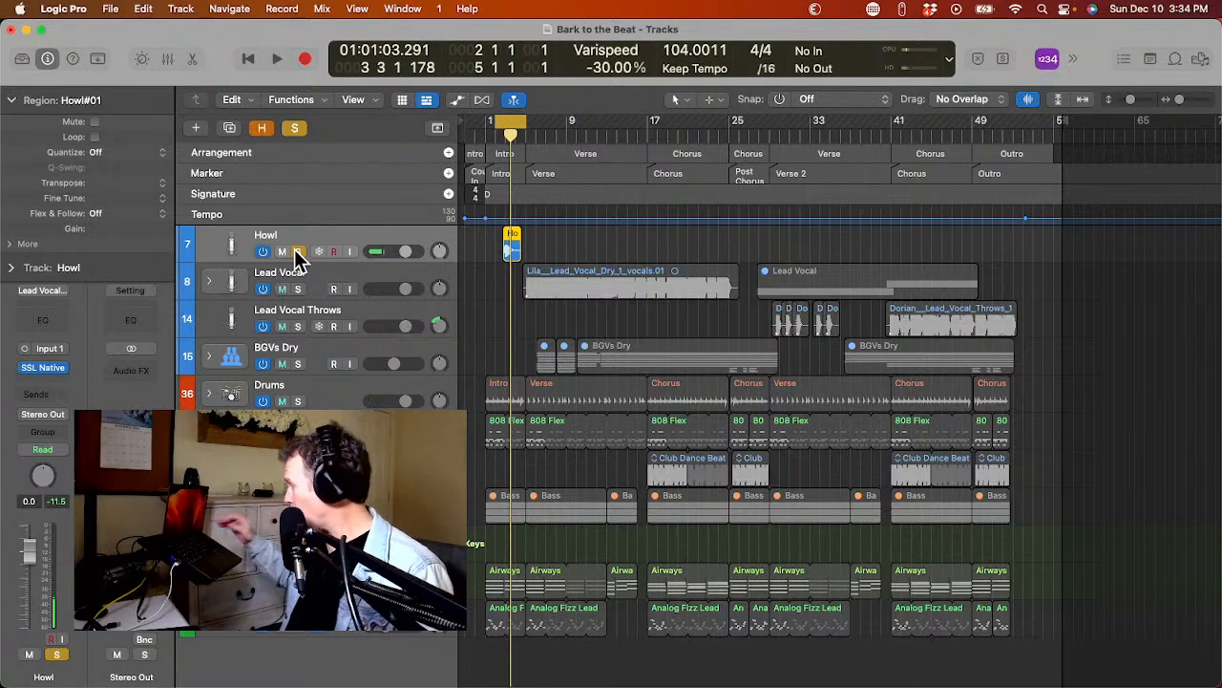
Insert ValhallaSupermassive as a mono-to-stereo effect after SSL Native on the Howl track.
click(27, 382)
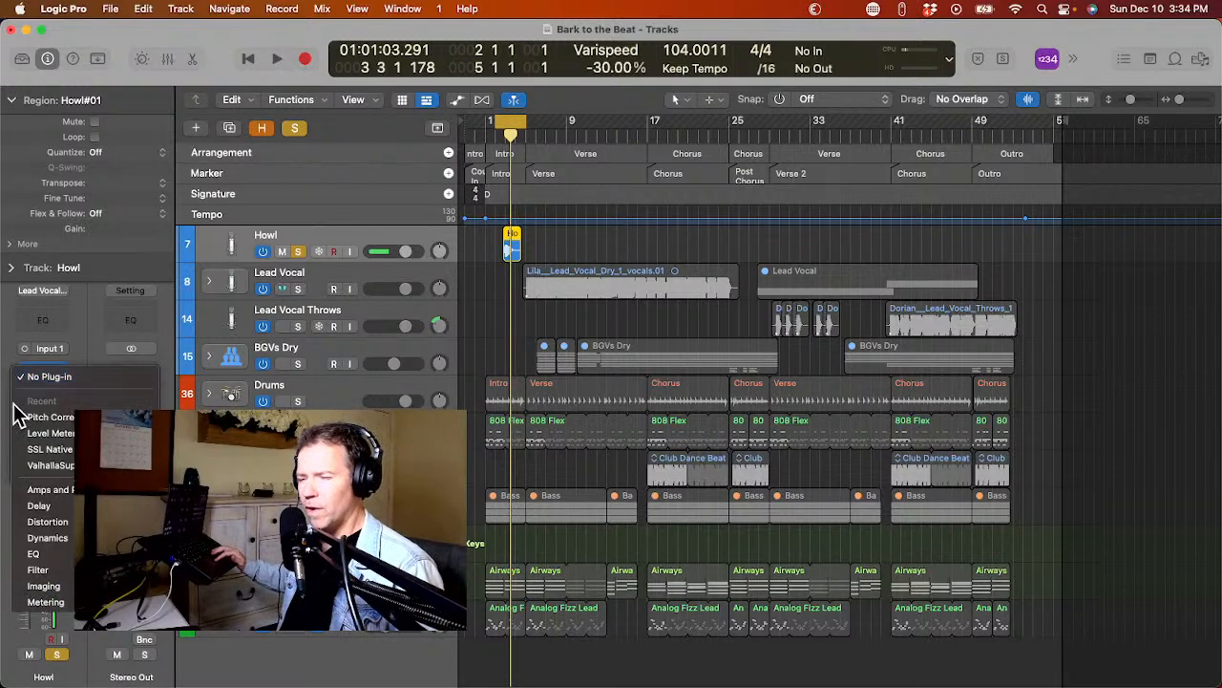
mouse_move(19, 683)
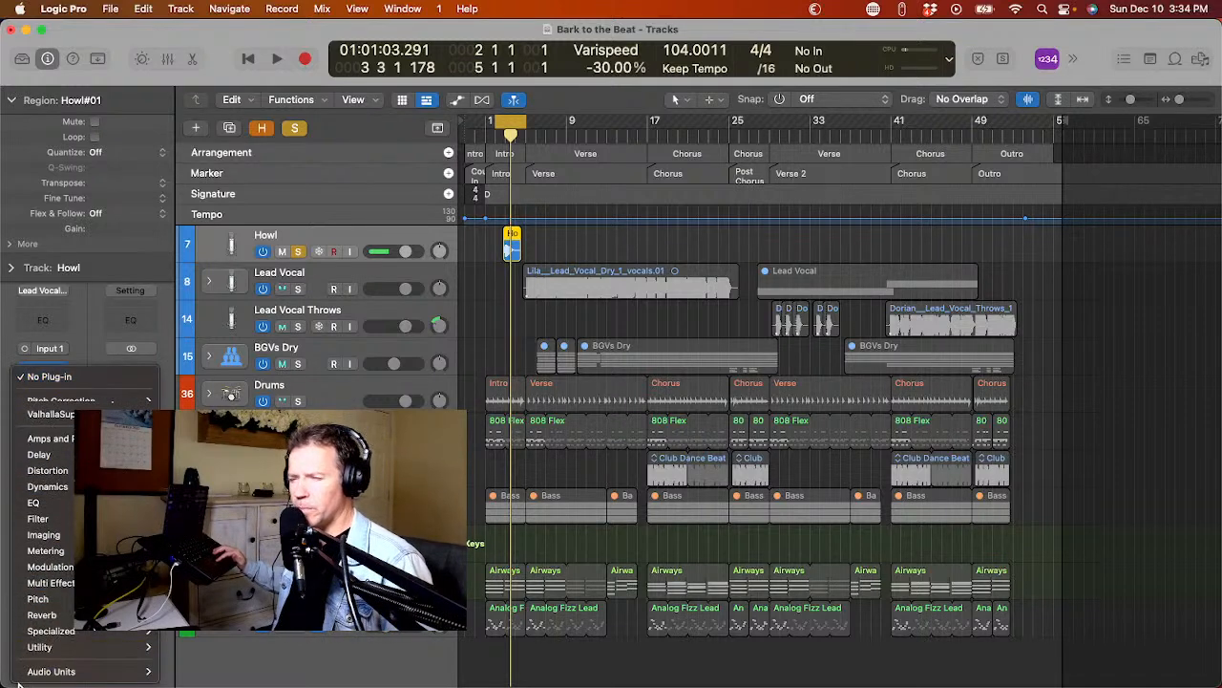
mouse_move(90, 671)
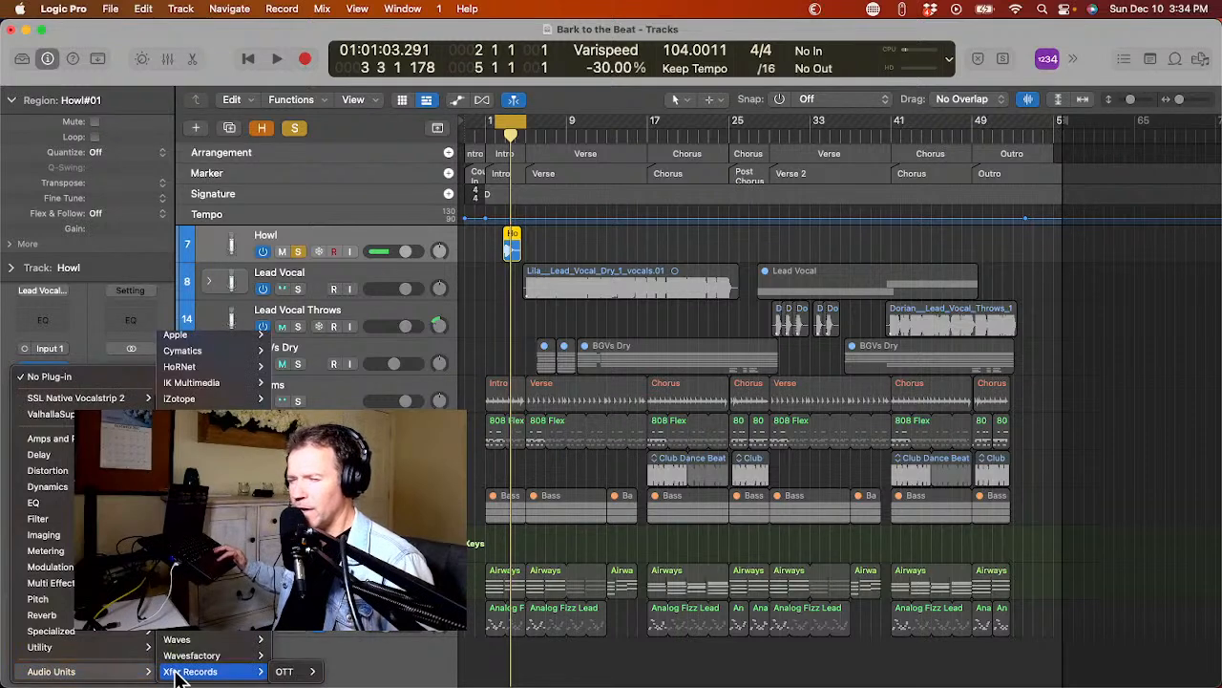
mouse_move(192, 640)
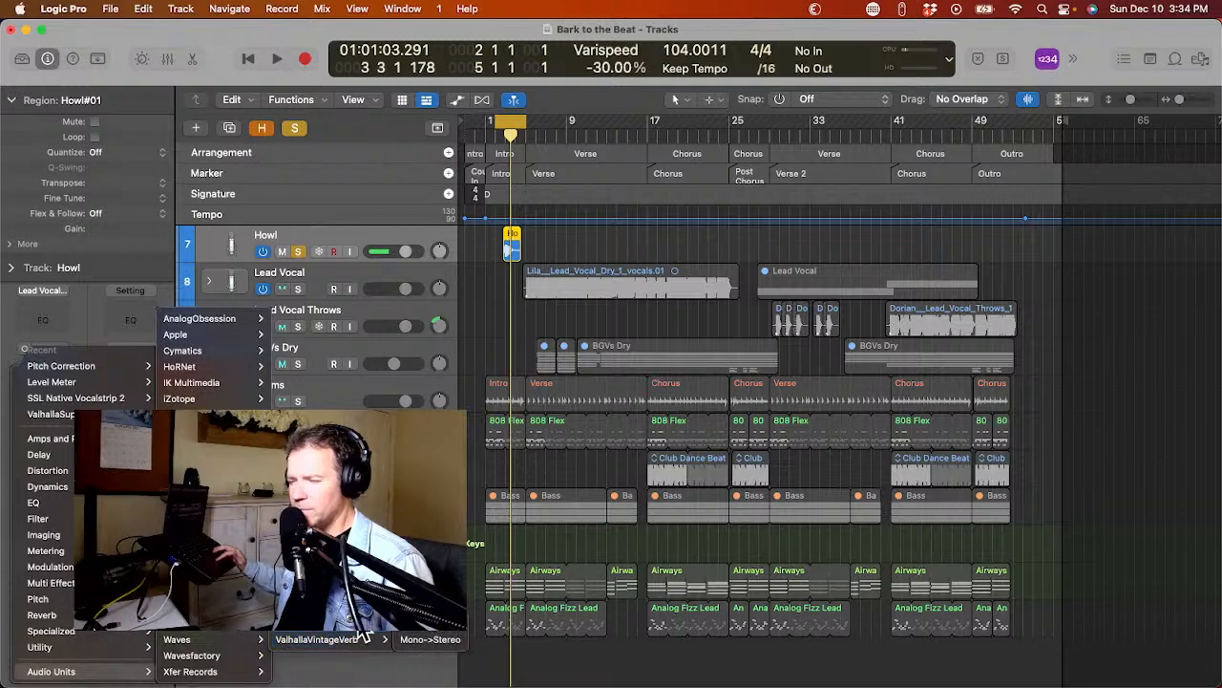
click(424, 646)
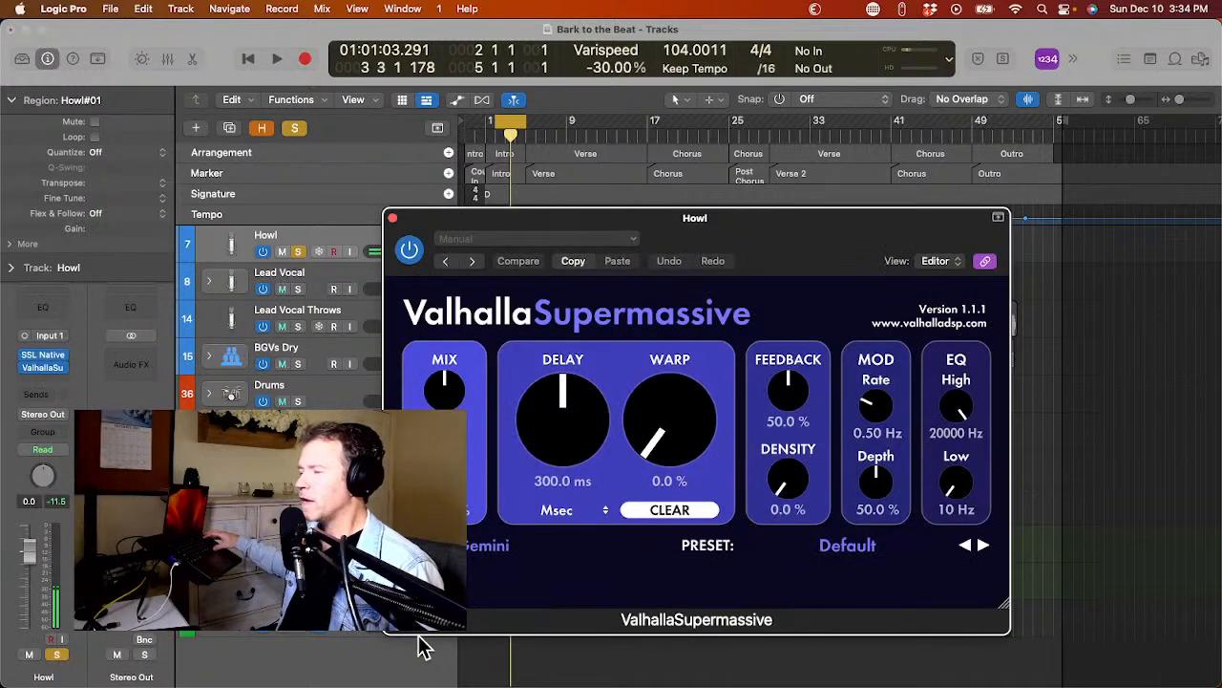
Load the large reverb preset CygnusX1 on the Howl track's ValhallaSupermassive and listen to the howl with it.
click(860, 552)
mouse_move(841, 474)
mouse_move(942, 458)
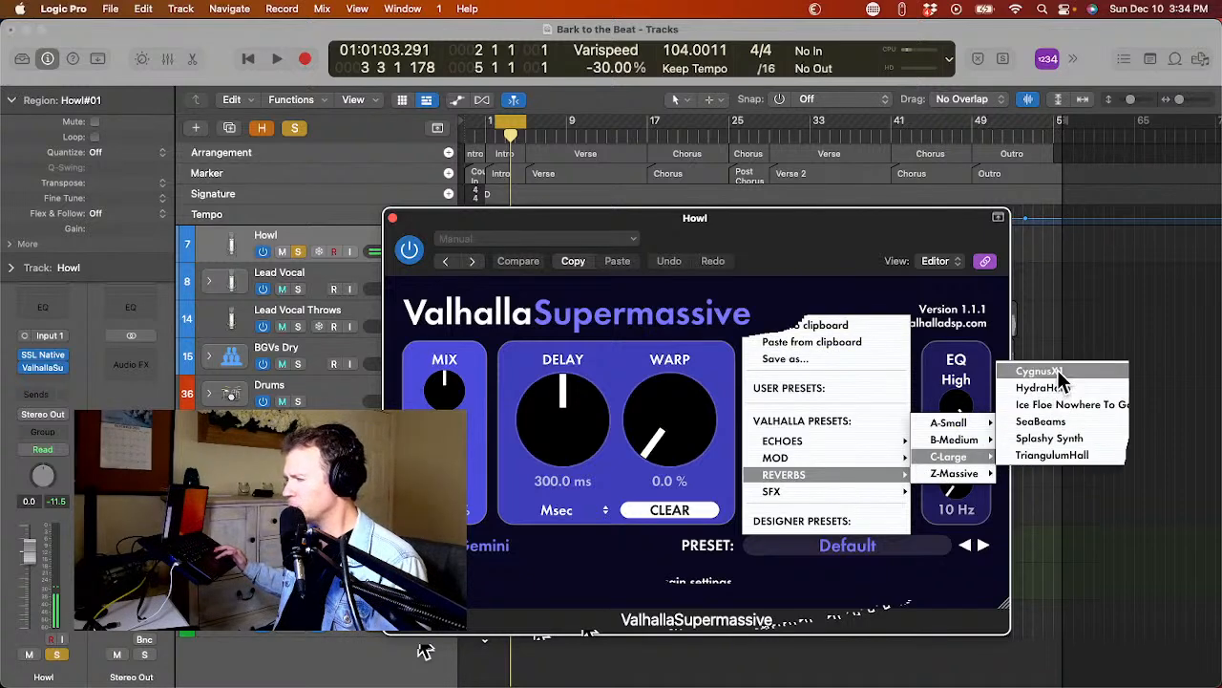
click(1065, 381)
key(space)
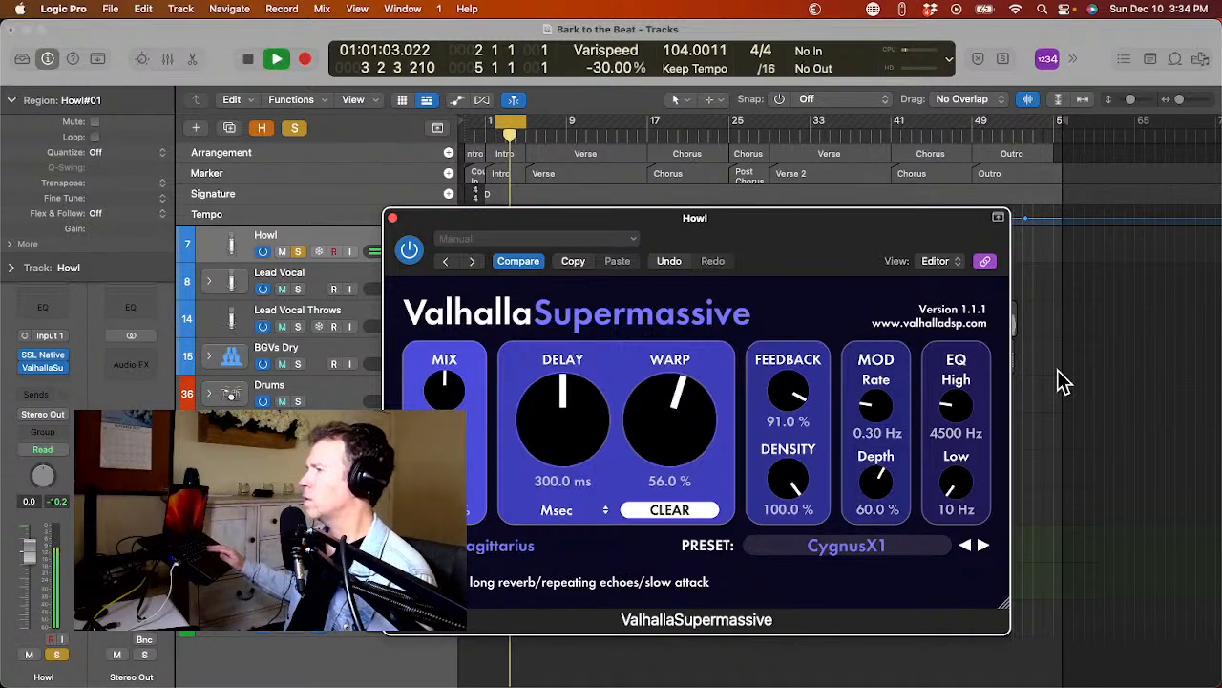
key(space)
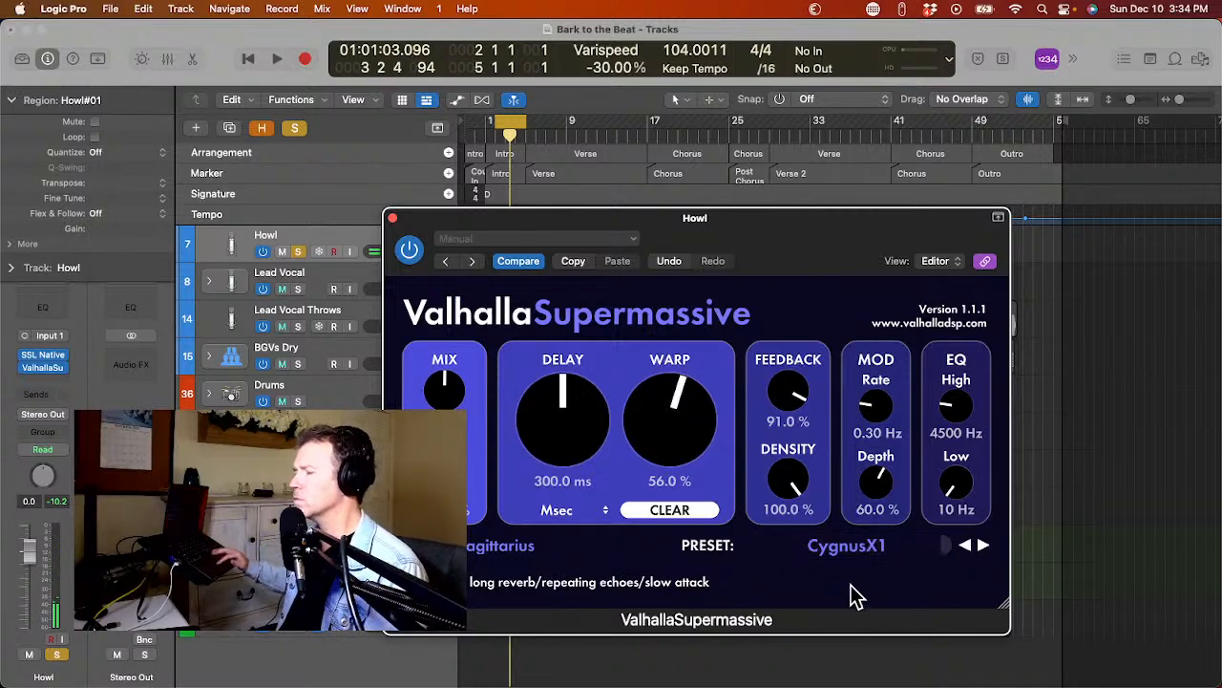
Try the medium reverb preset Best Ballad Vocal on the howl during playback.
click(824, 554)
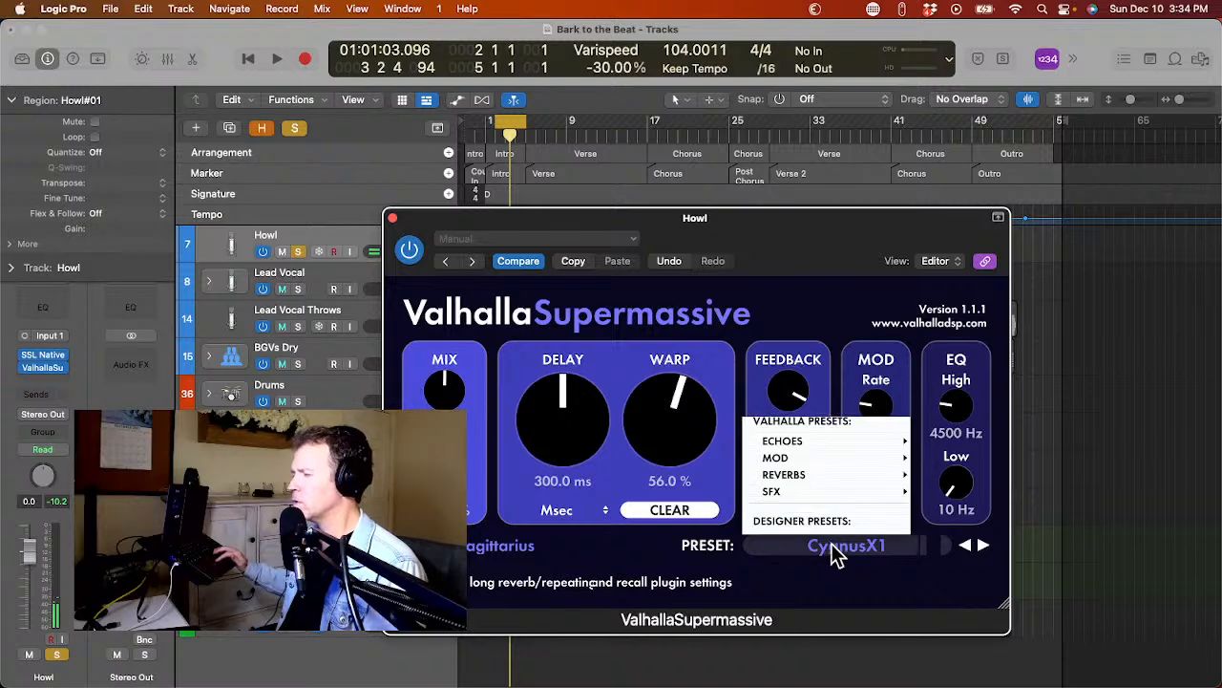
mouse_move(902, 483)
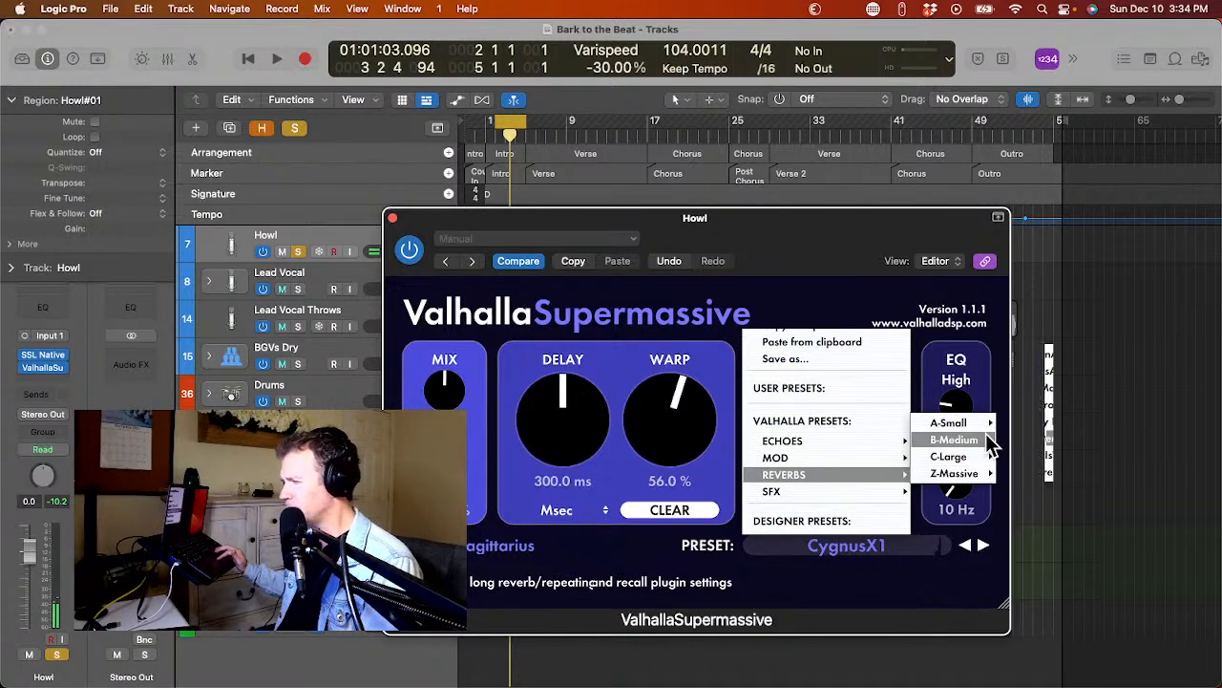
mouse_move(954, 439)
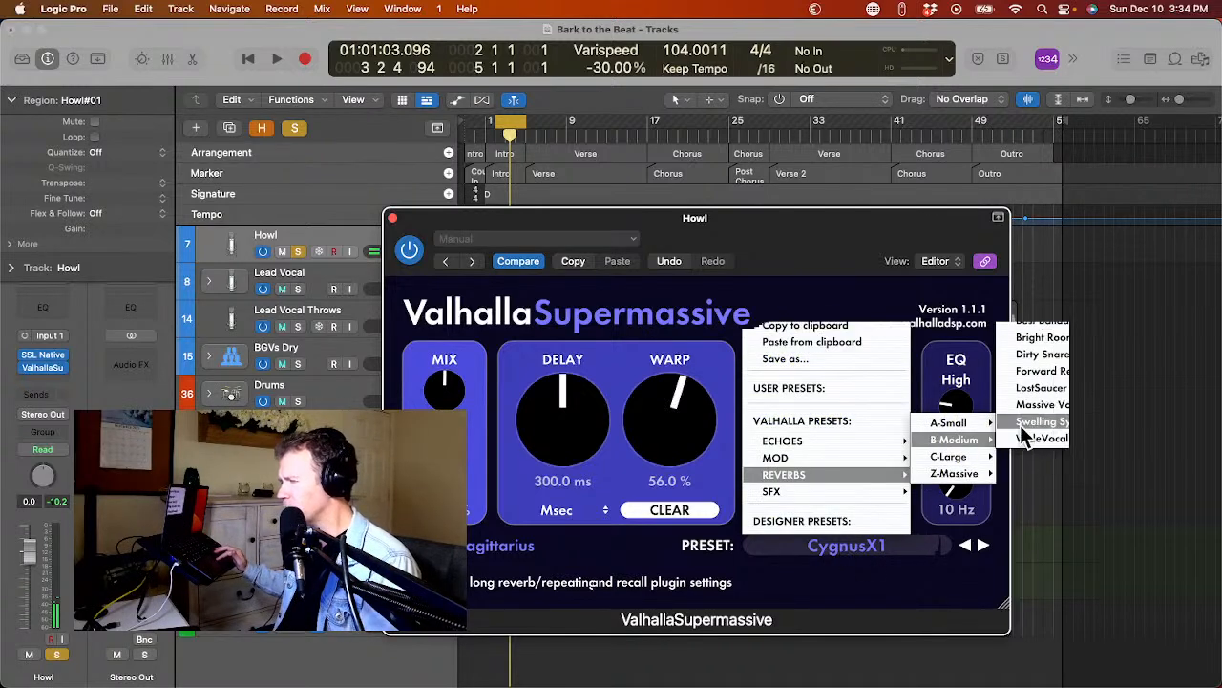
click(1057, 323)
key(space)
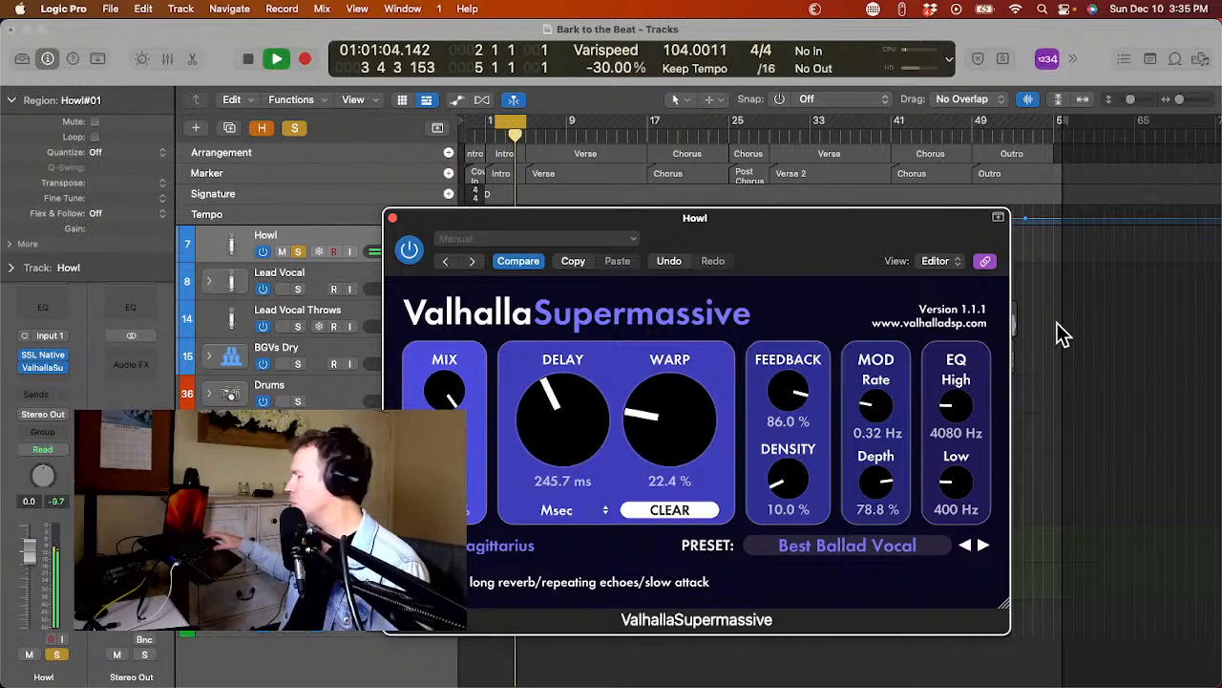
Load the medium reverb preset Massive Vocal for the howl, listen to it, then stop playback and close the plug-in window.
click(859, 560)
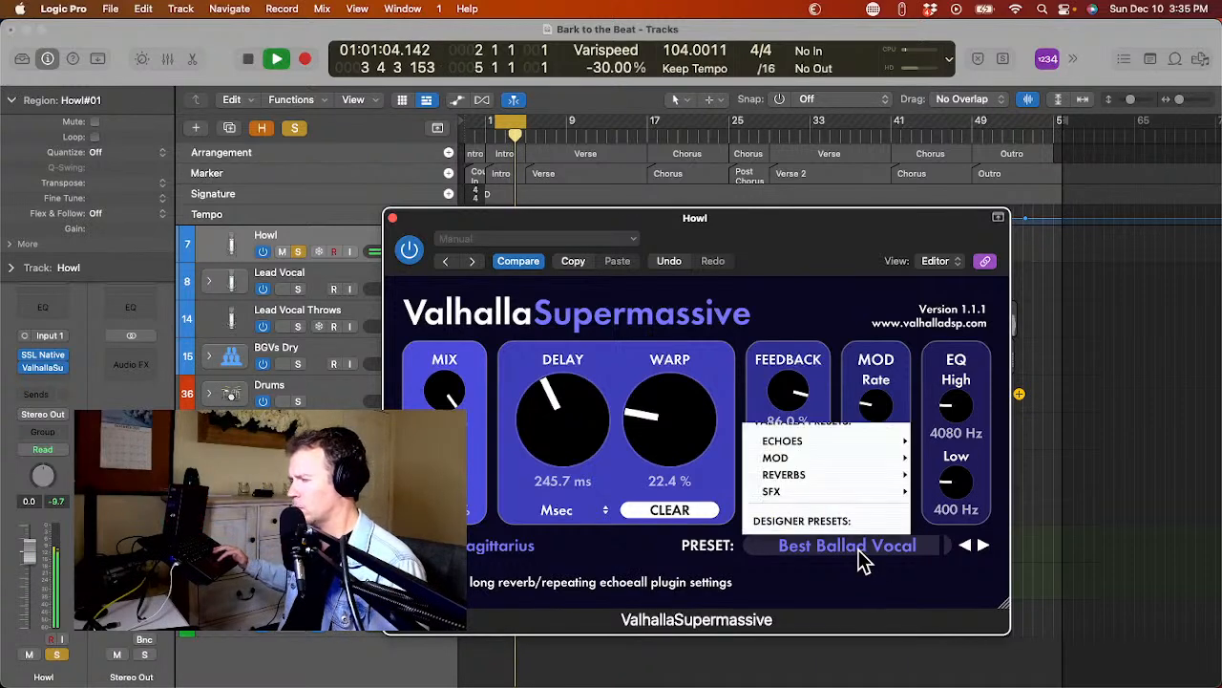
mouse_move(880, 475)
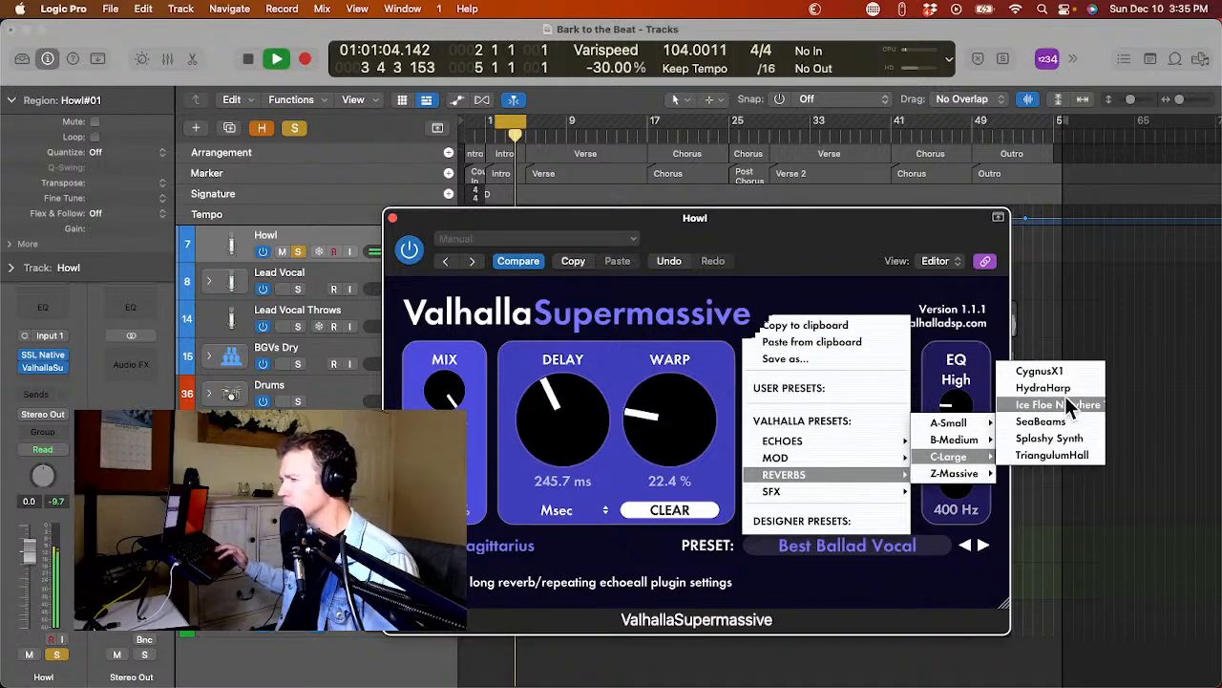
mouse_move(990, 448)
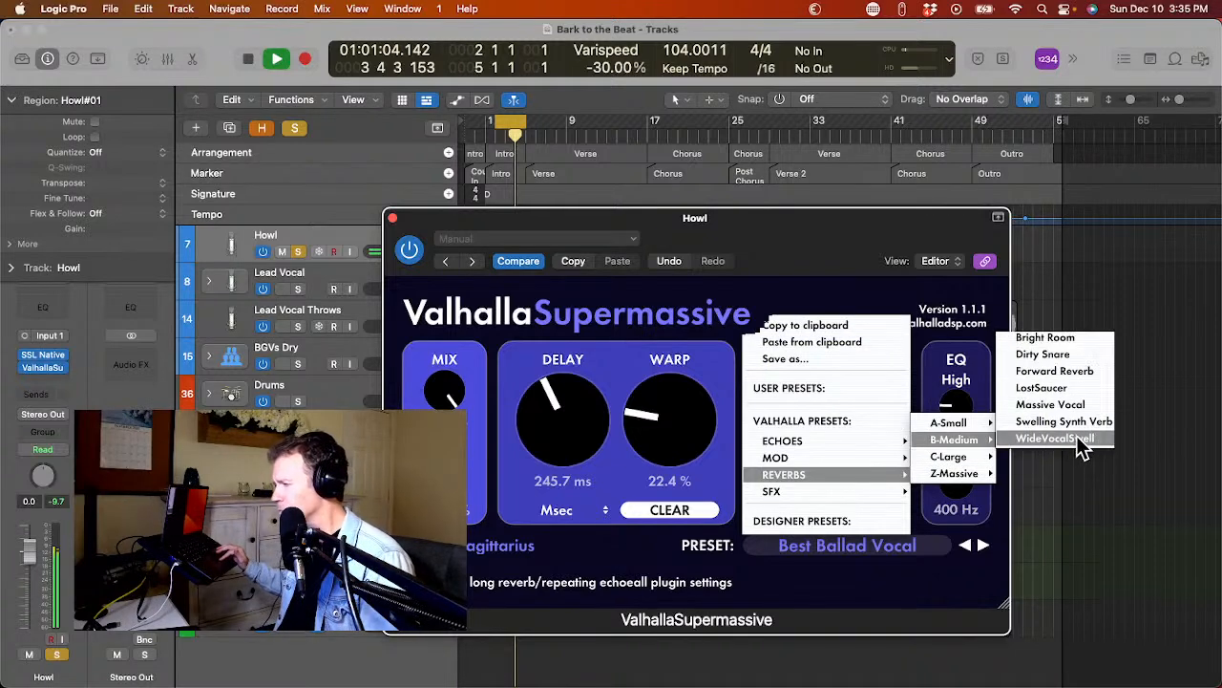
click(1102, 405)
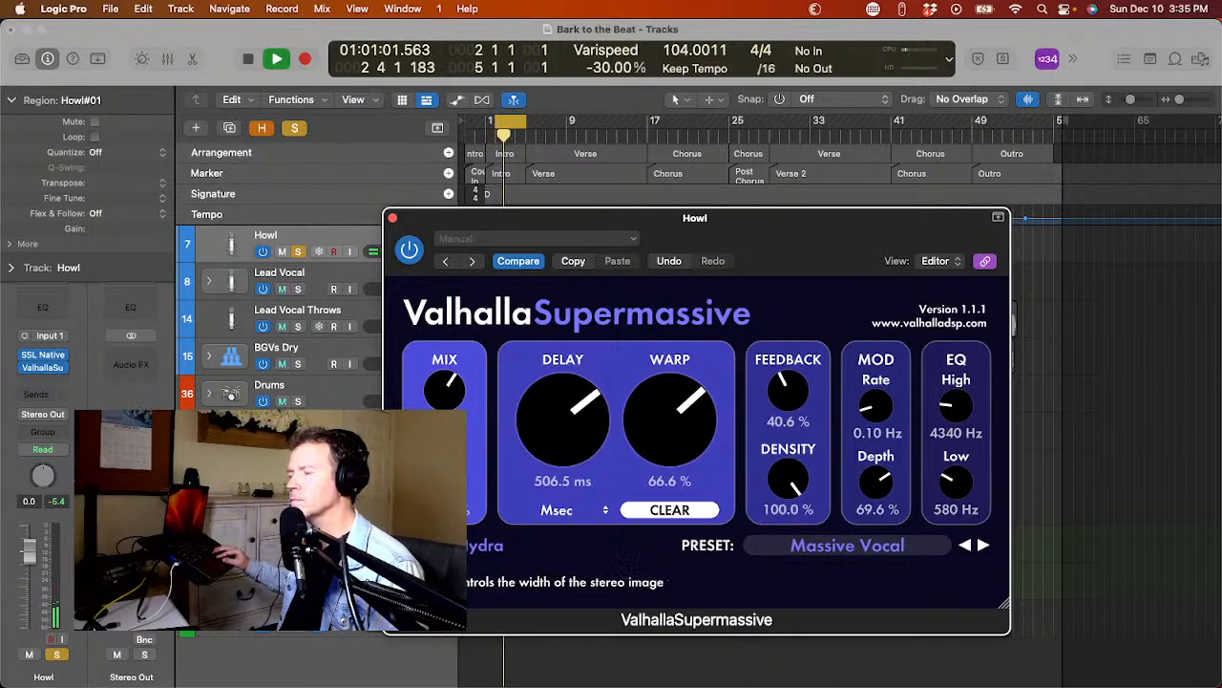
key(space)
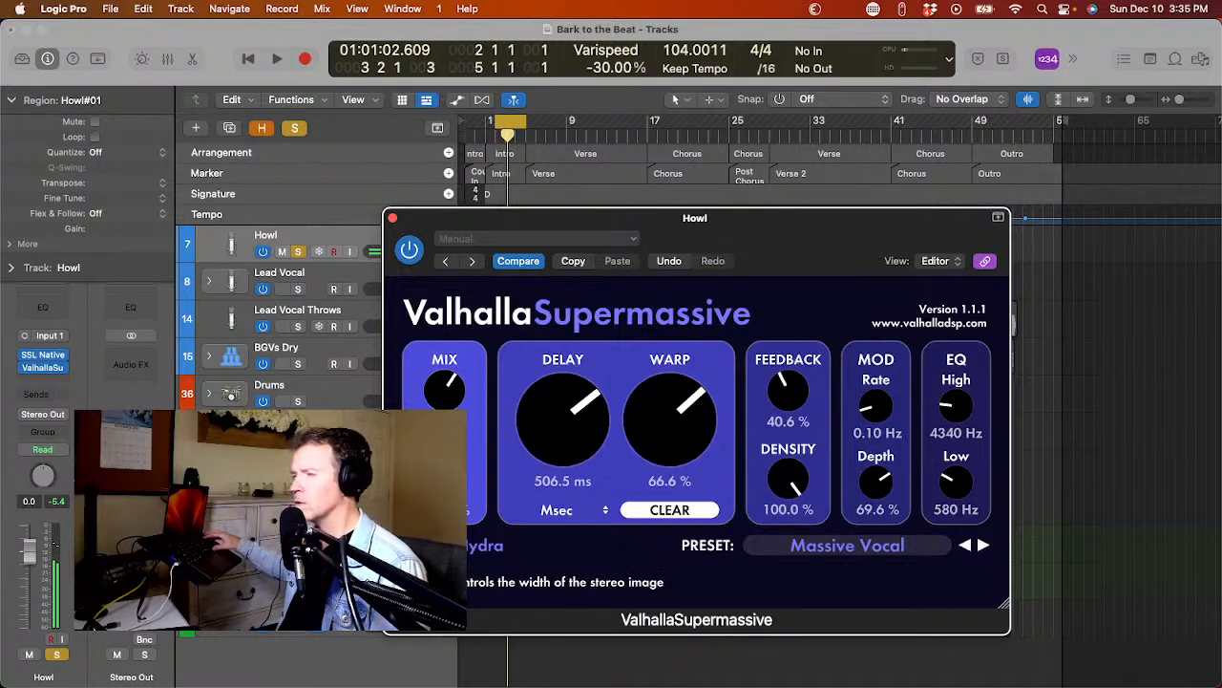
click(392, 218)
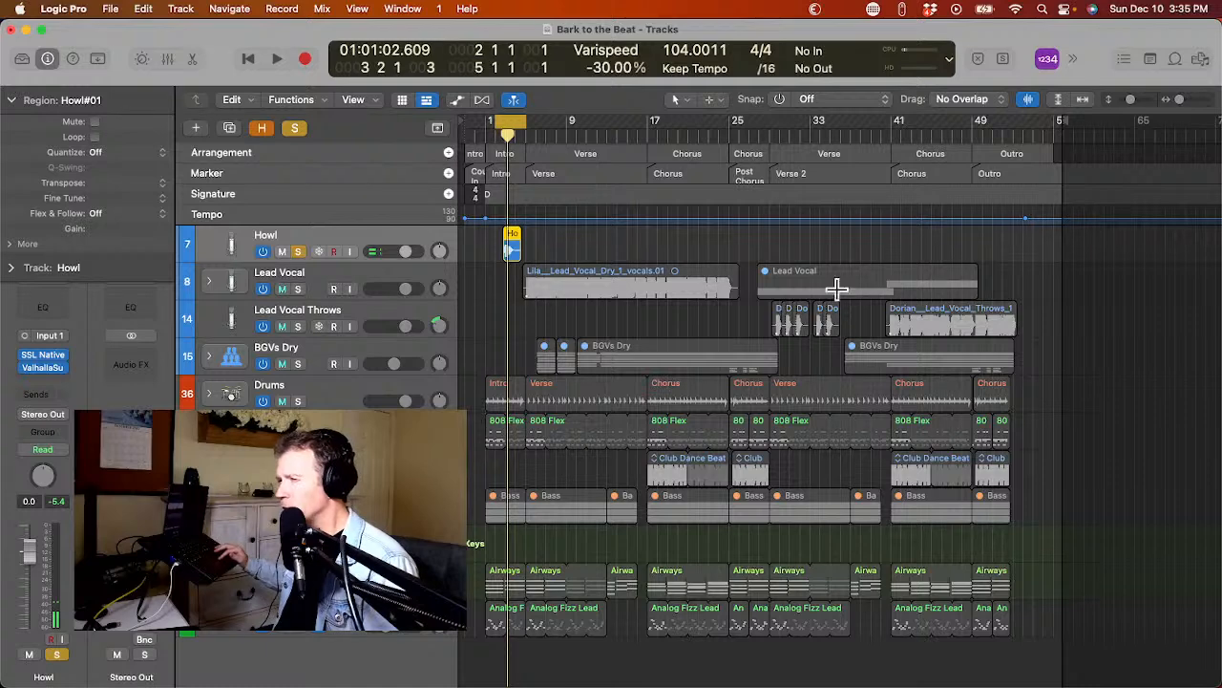
Cycle the start of Verse 2 from bar 29 to bar 34 and play it briefly.
drag(778, 133, 819, 129)
key(space)
key(space)
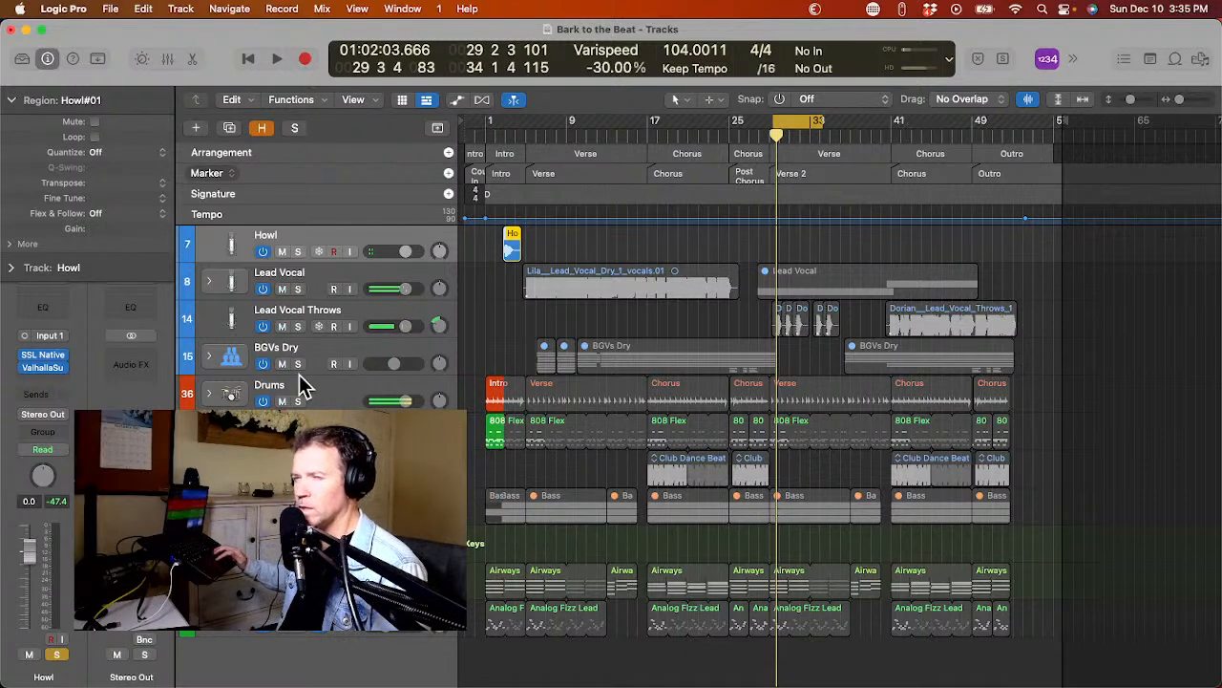
Solo the Lead Vocal and Lead Vocal Throws tracks, play them, and shorten the cycle to end in bar 32.
click(297, 288)
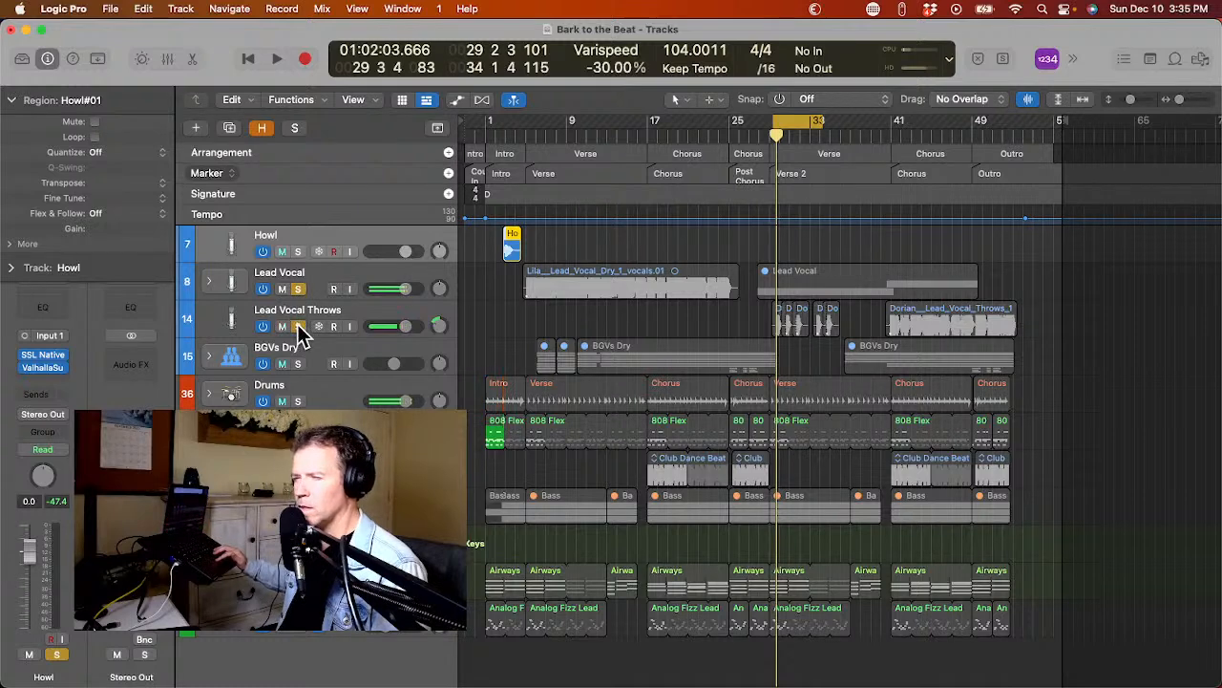
click(320, 311)
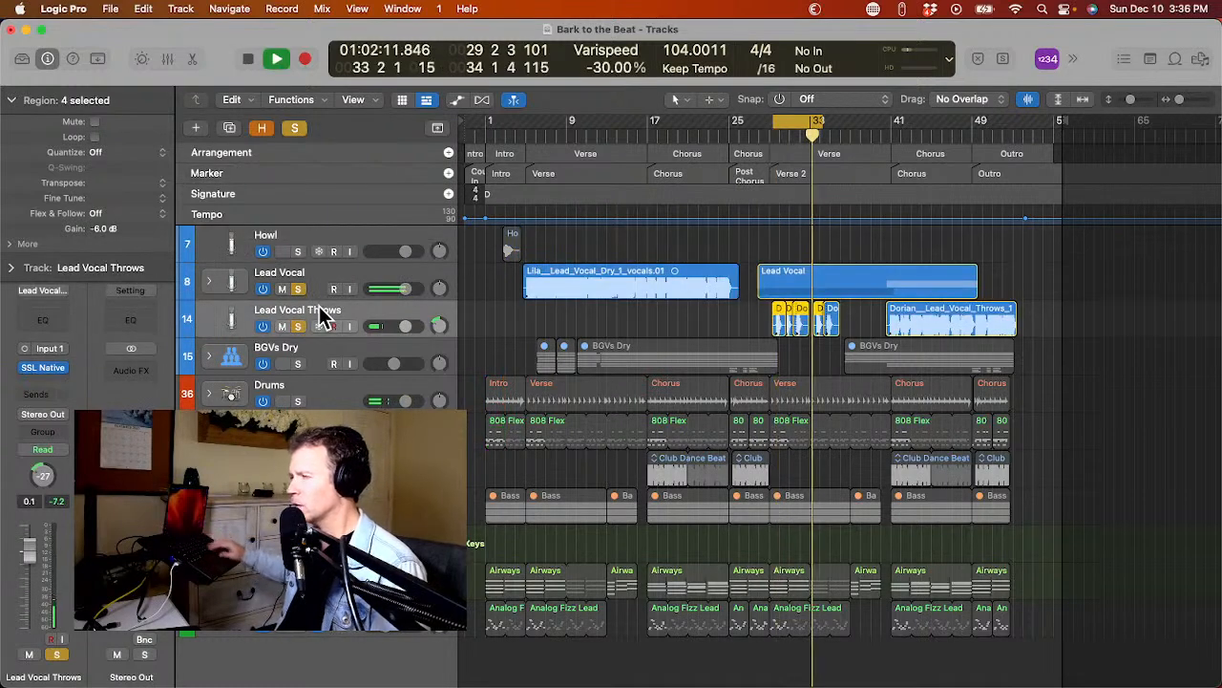
key(space)
key(space)
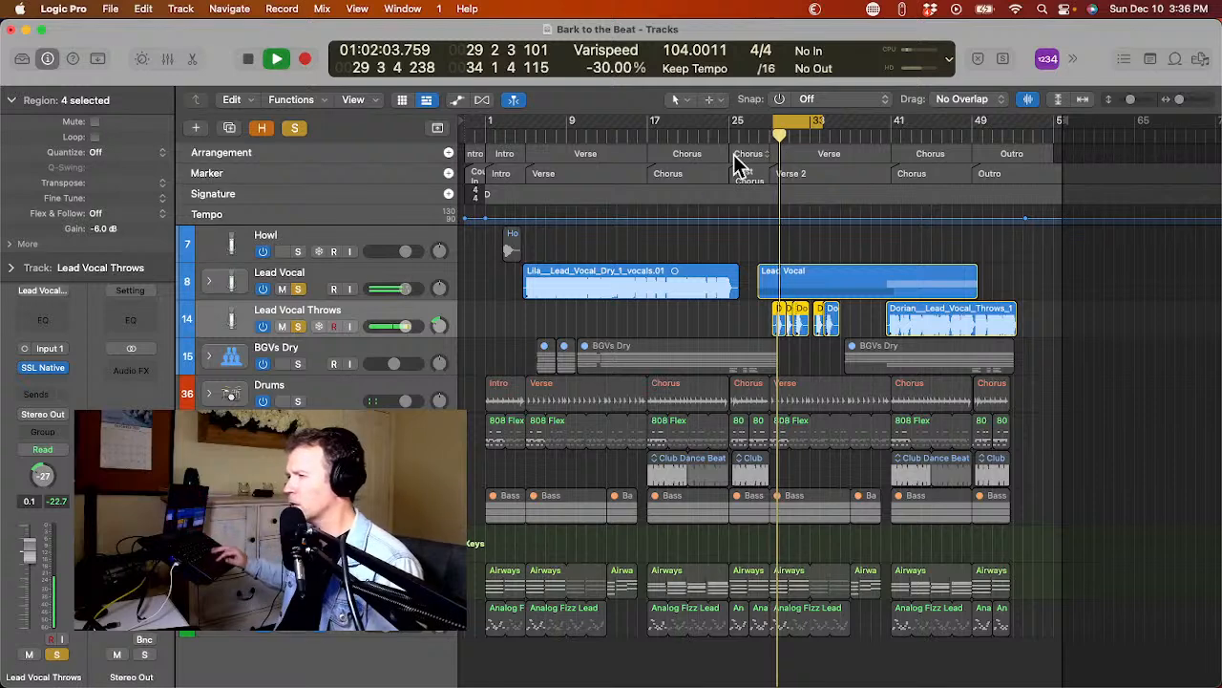
drag(818, 123, 804, 132)
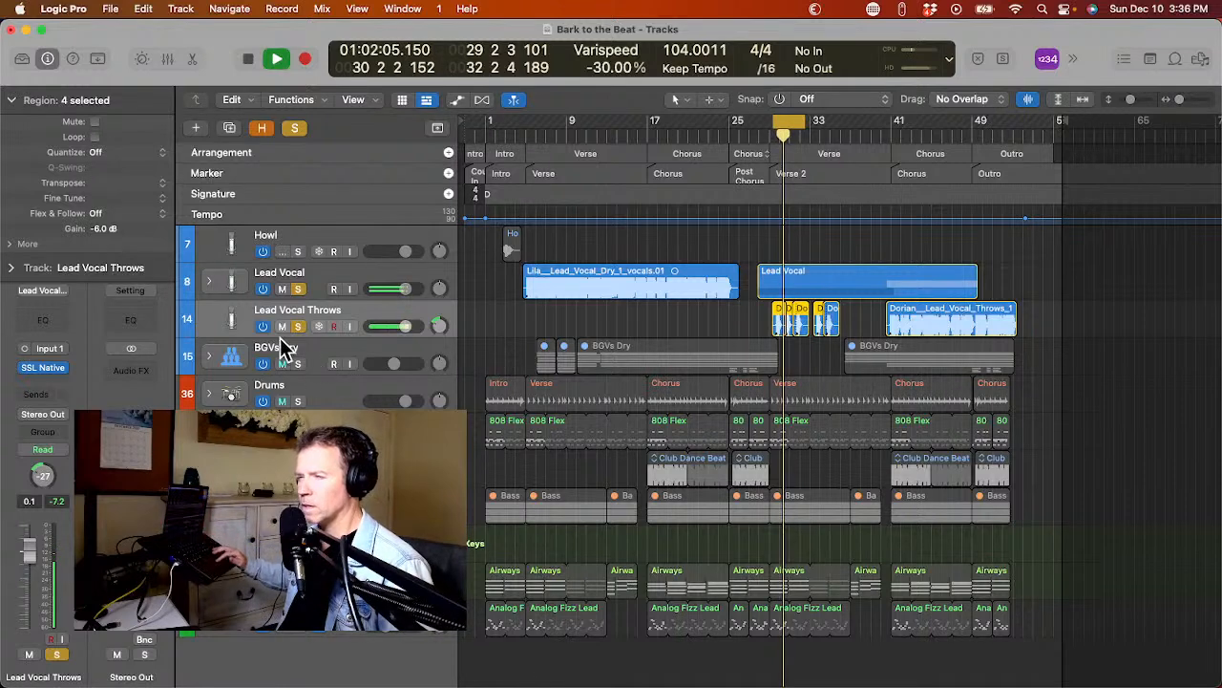
Insert ValhallaSupermassive on the Lead Vocal Throws track and load its medium reverb preset Massive Vocal.
click(32, 381)
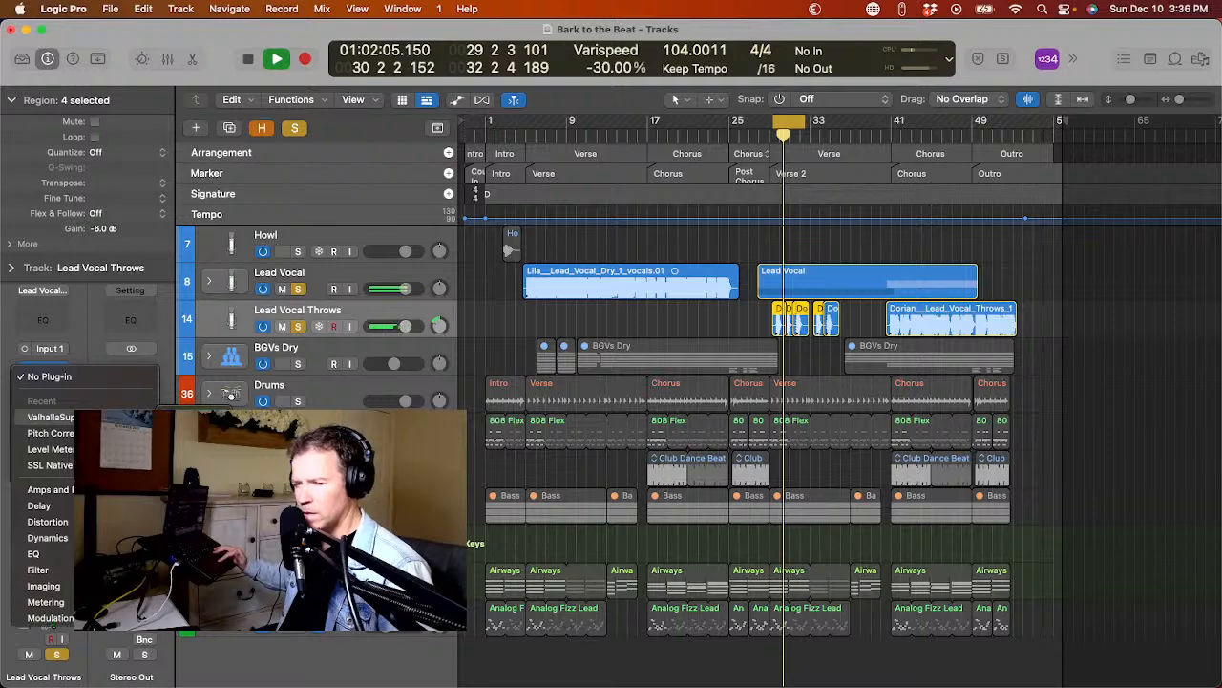
click(50, 417)
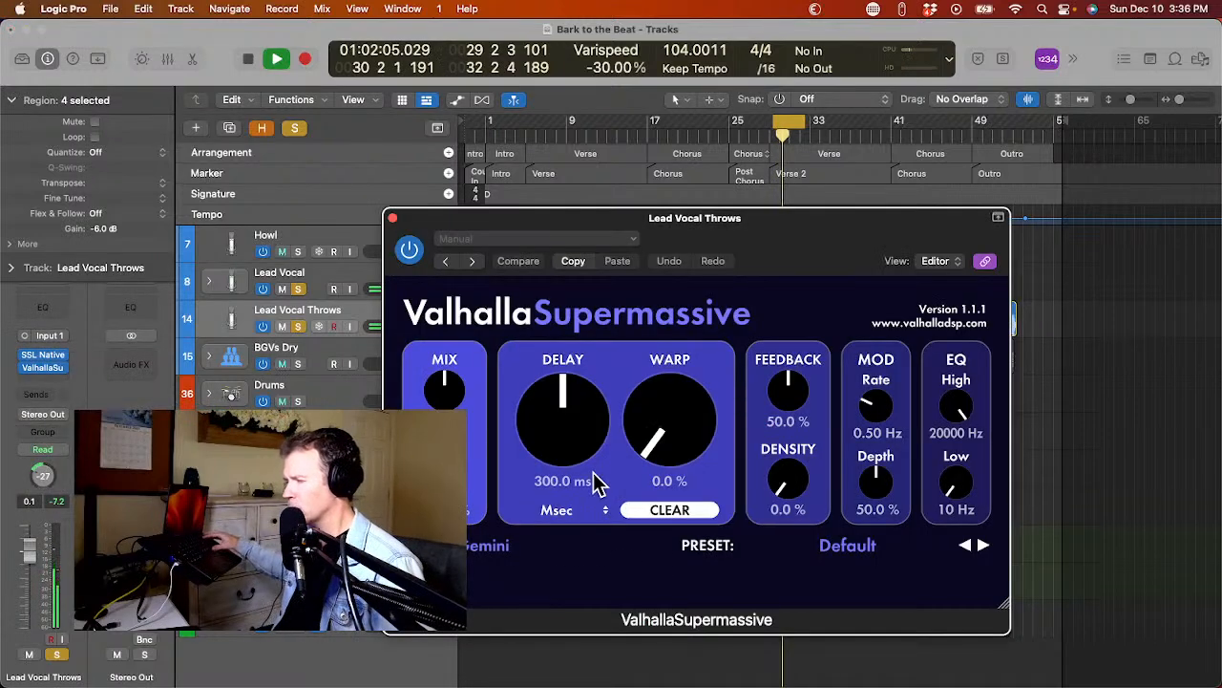
click(864, 544)
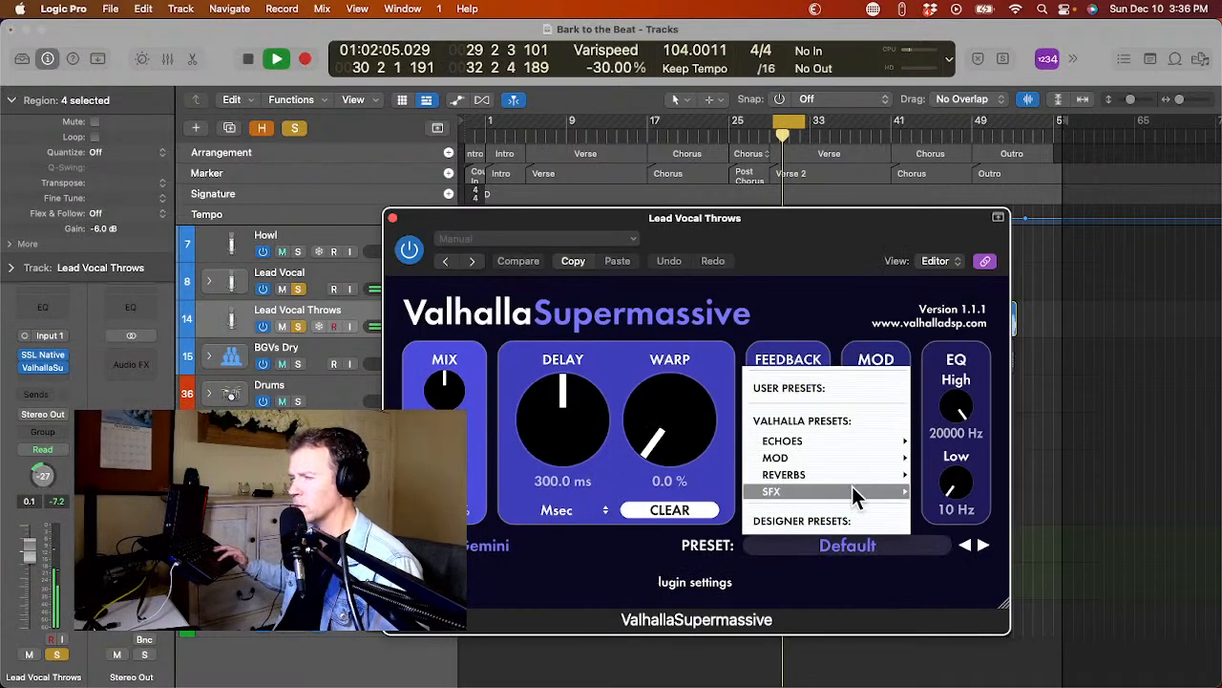
mouse_move(856, 487)
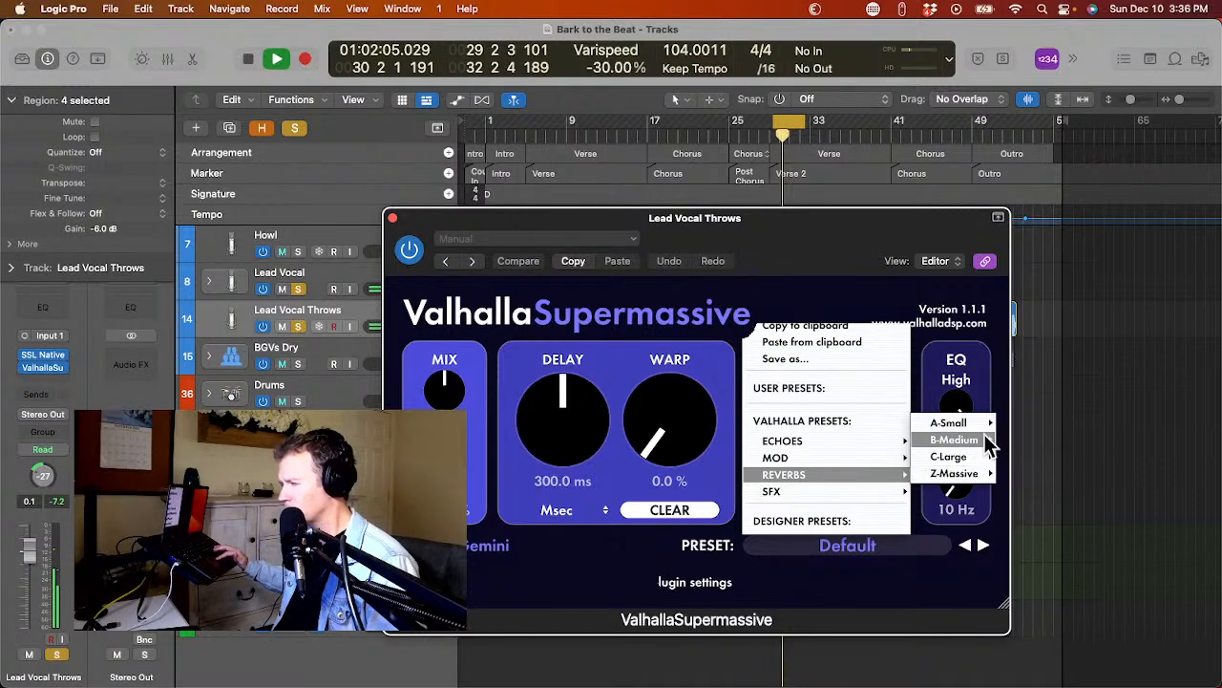
mouse_move(955, 439)
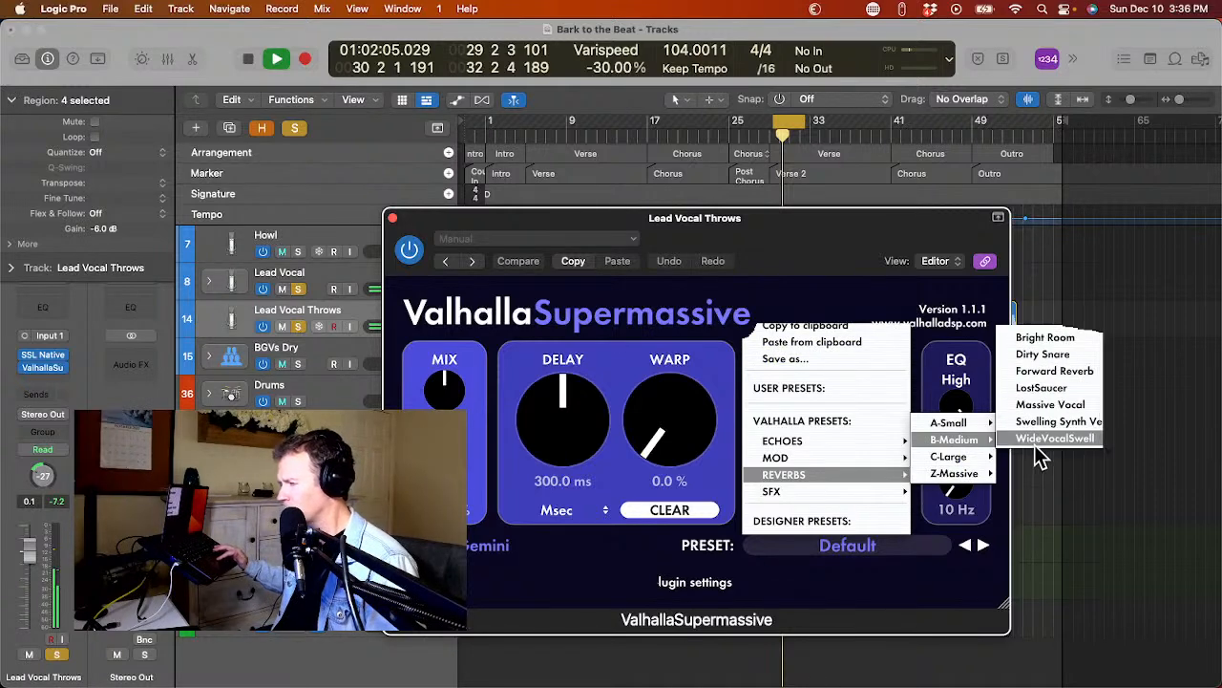
click(1087, 408)
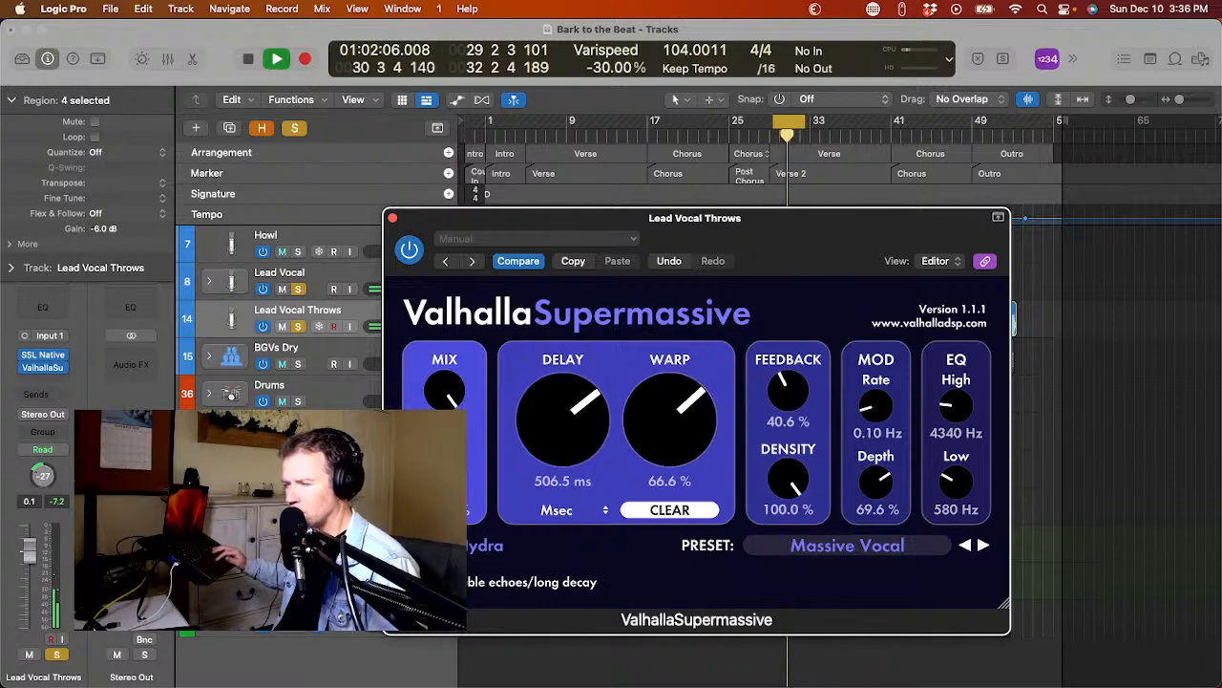
Lower the Massive Vocal reverb's mix on Lead Vocal Throws to well below half during playback, and close the plug-in window.
drag(439, 392, 441, 535)
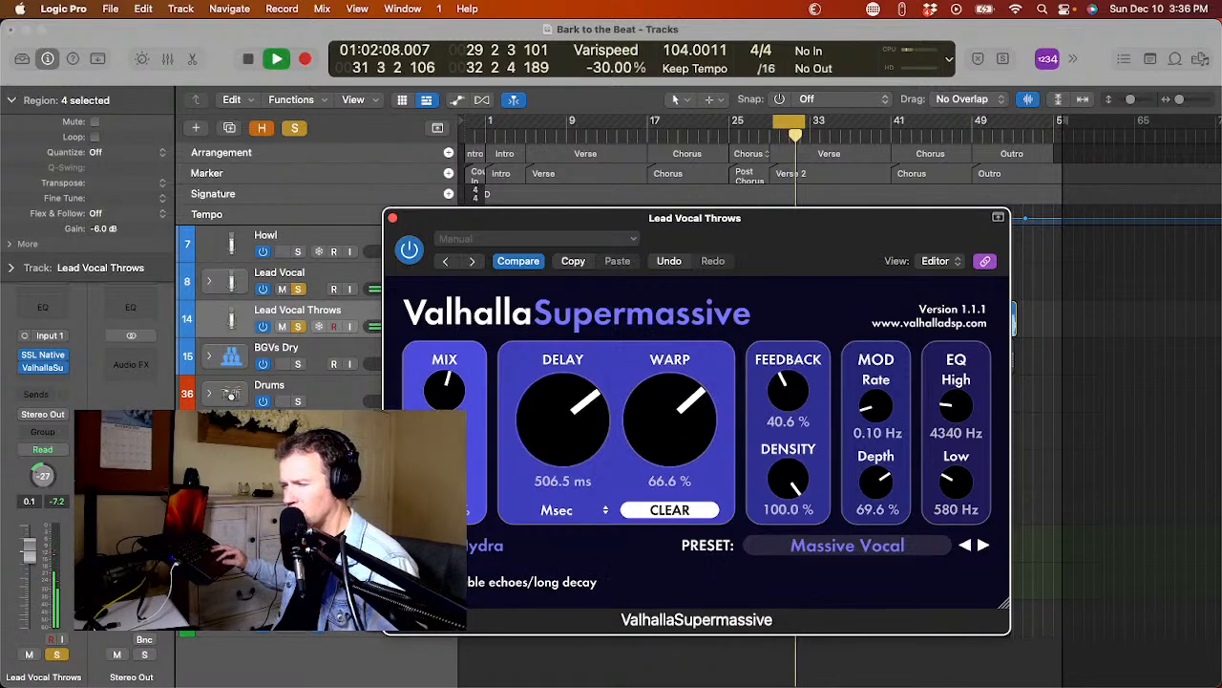
drag(440, 391, 440, 488)
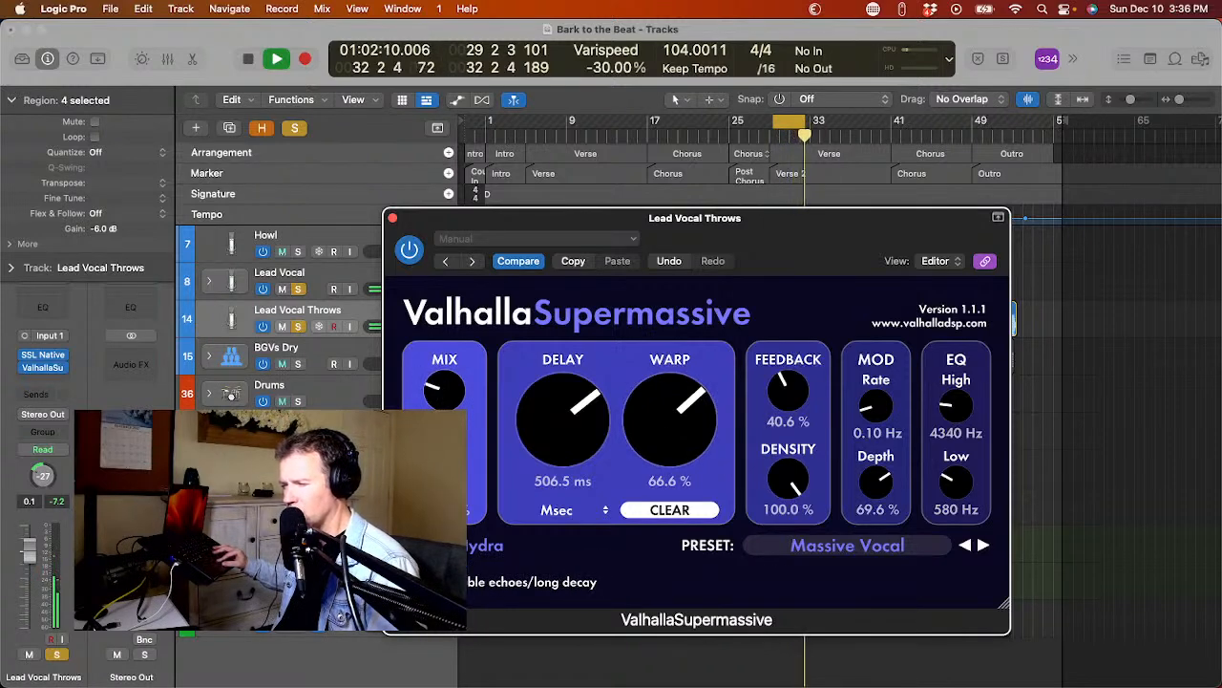
drag(439, 391, 440, 399)
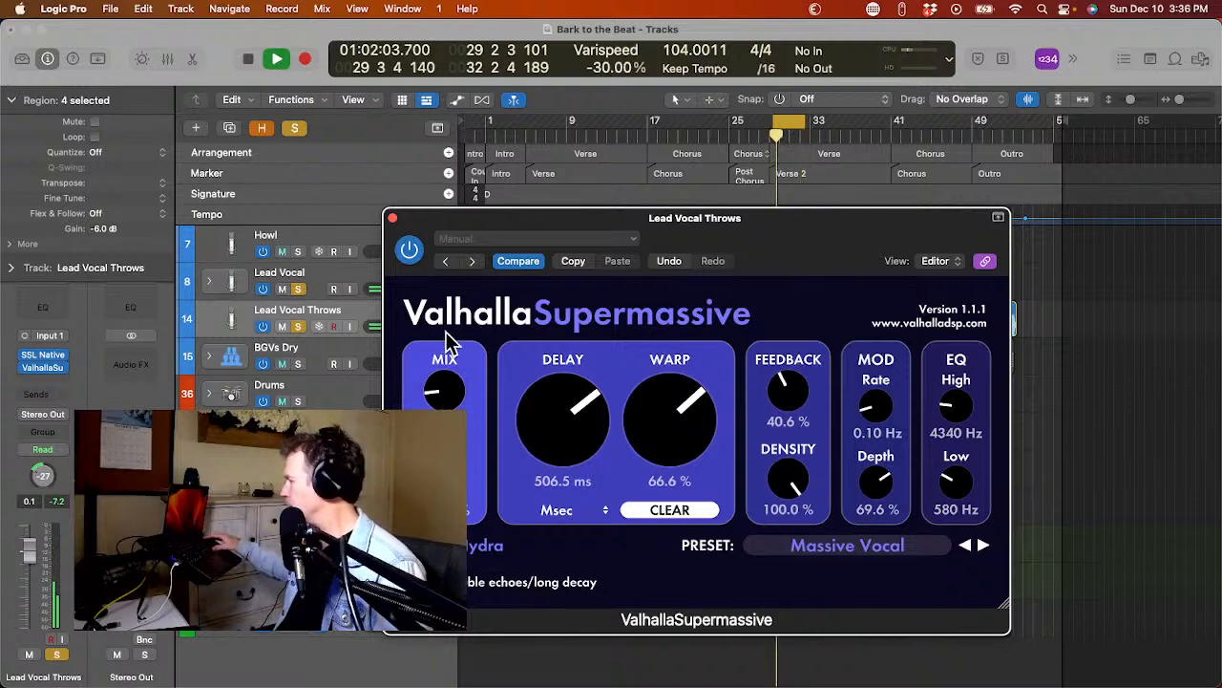
click(393, 218)
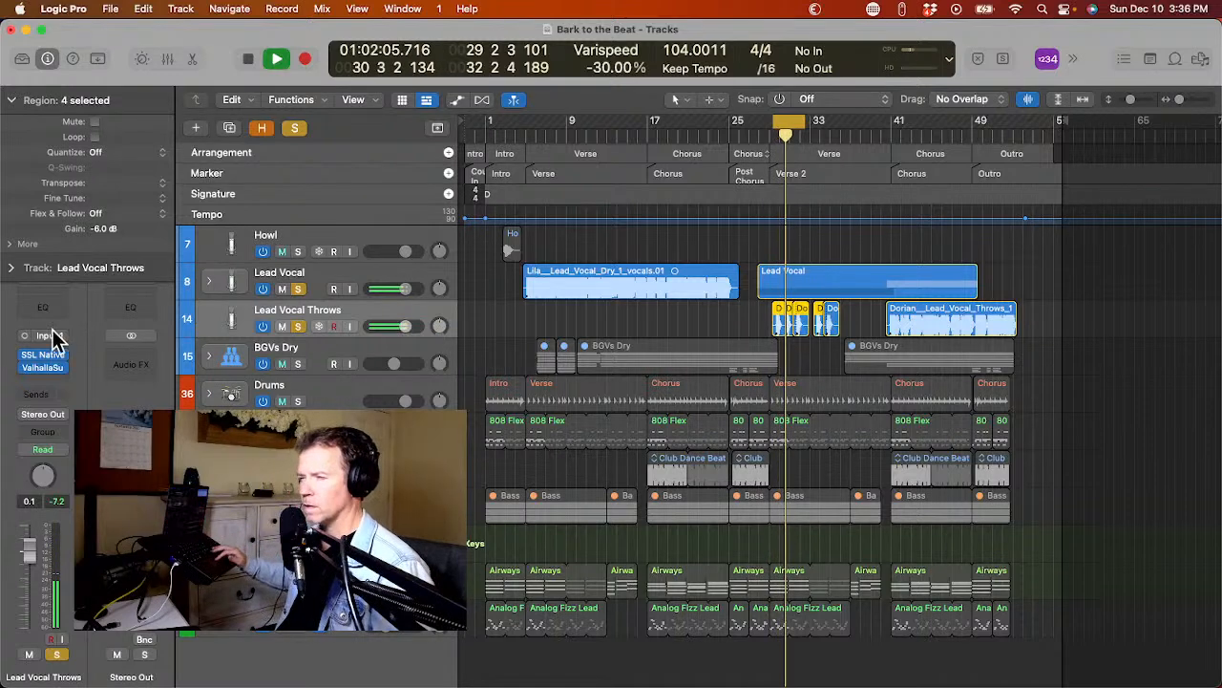
Add a Channel EQ before the reverb on Lead Vocal Throws, cutting lows below about 400 Hz and highs above 5100 Hz with a Q of 0.15.
click(43, 368)
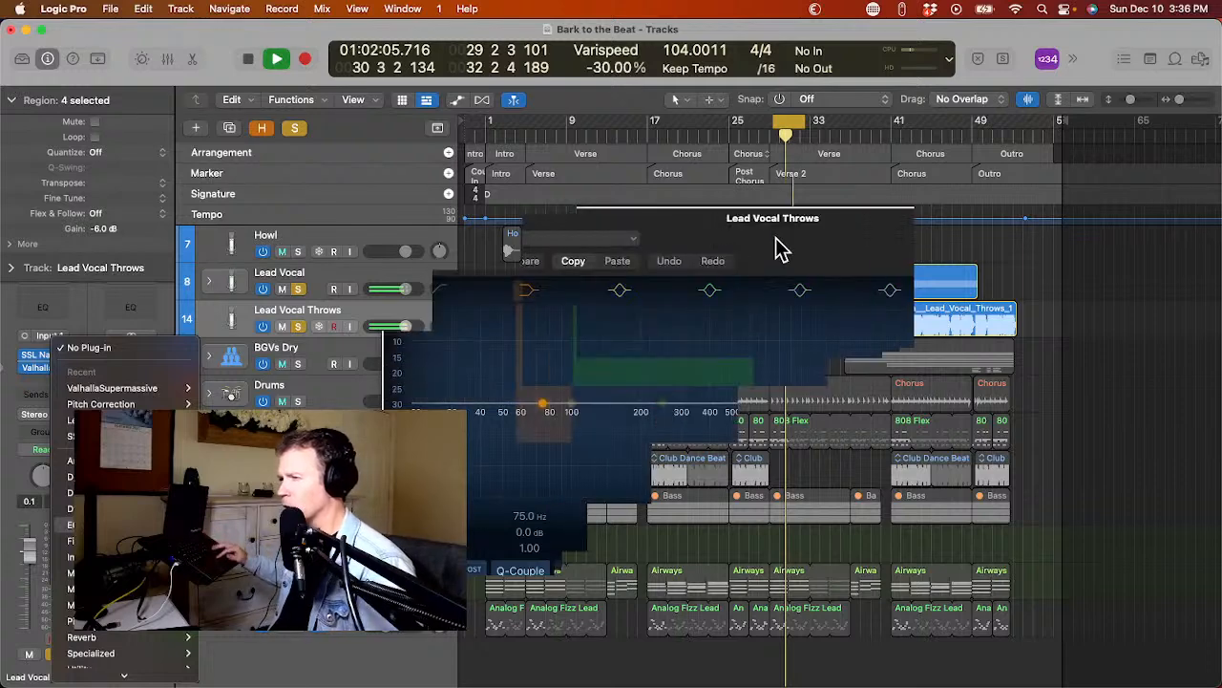
click(436, 294)
drag(419, 445, 707, 485)
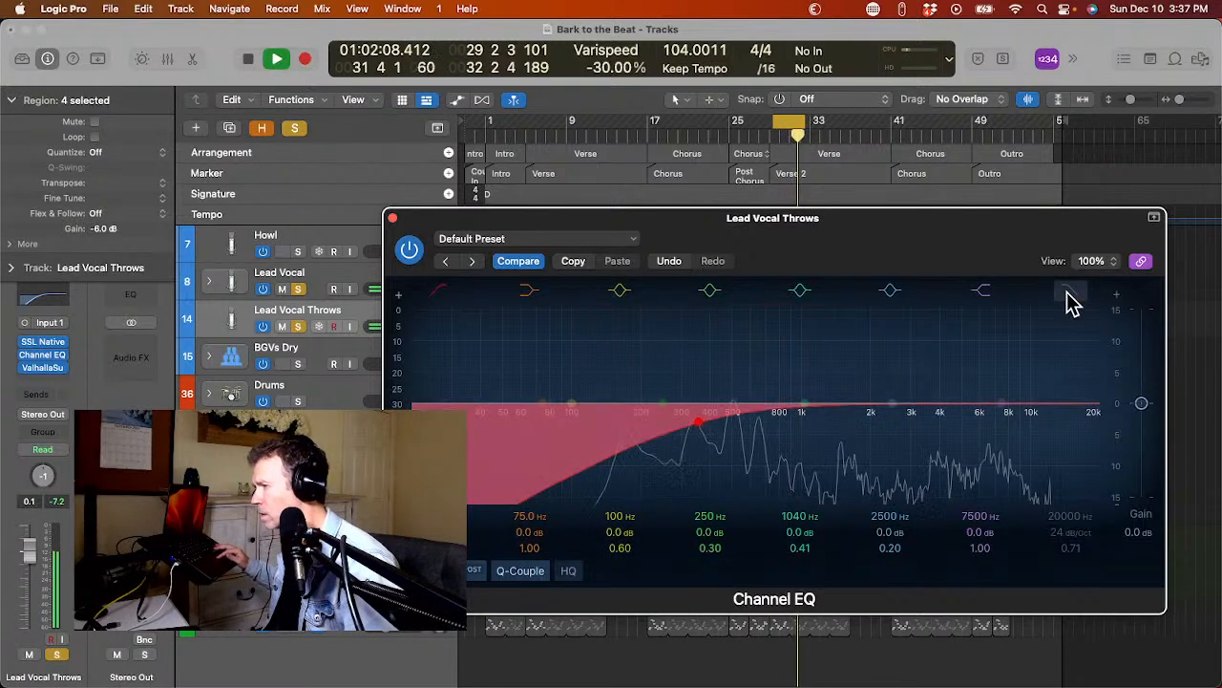
drag(1097, 423, 958, 469)
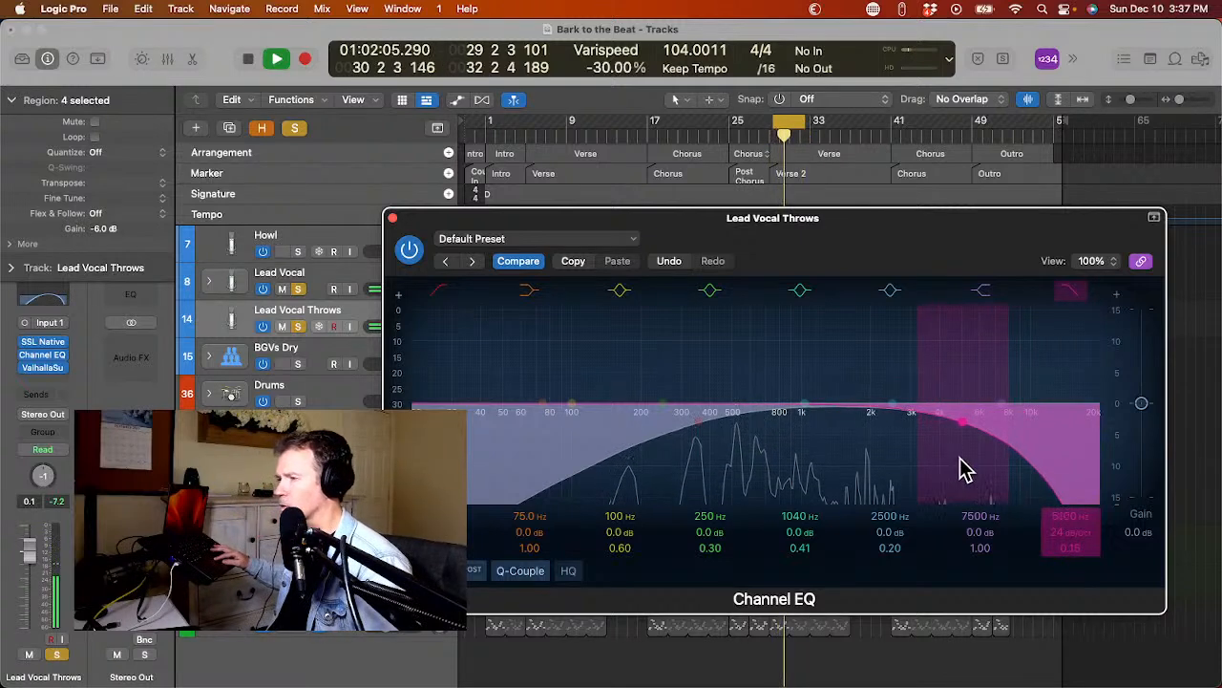
Close the Channel EQ, unsolo Lead Vocal and Lead Vocal Throws, accept the iPhone microphone prompt, and play the cycled passage in the full mix.
click(392, 217)
key(space)
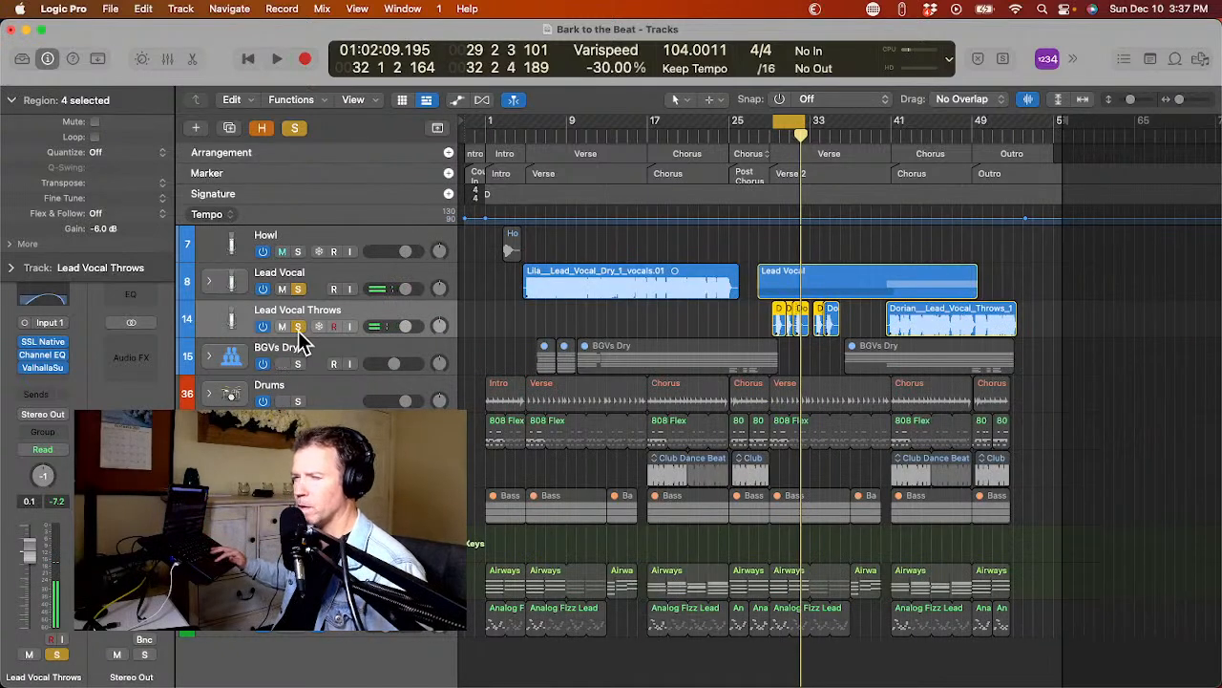
click(296, 289)
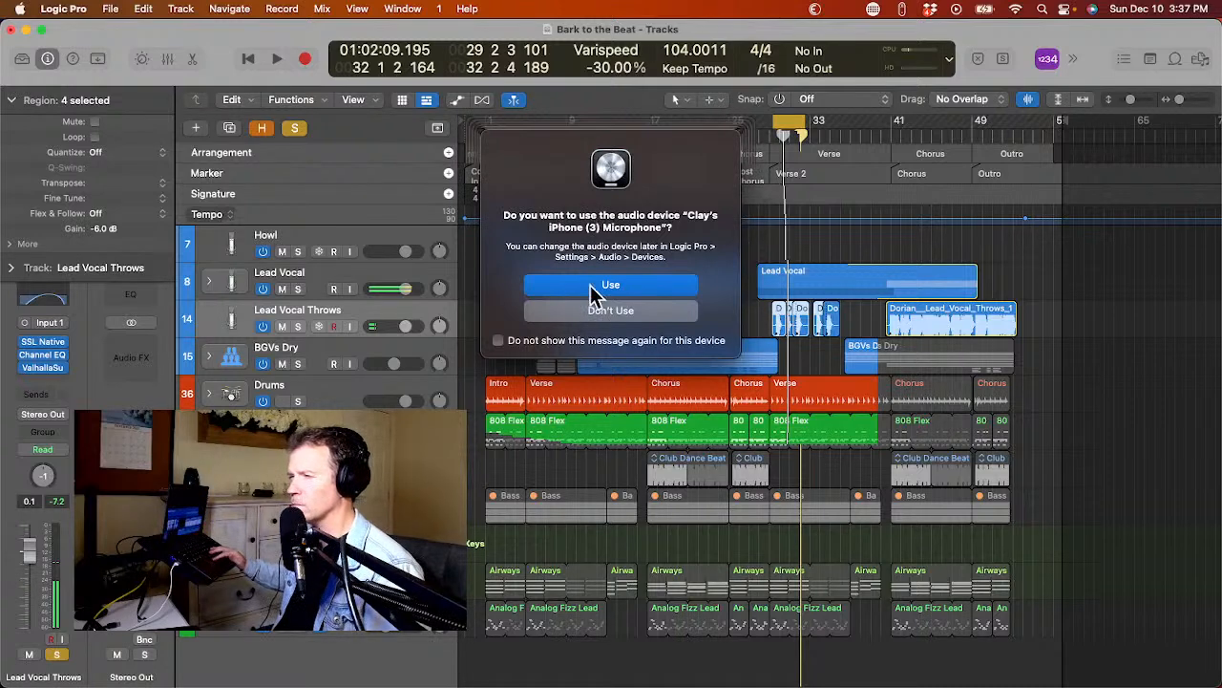
click(594, 285)
key(space)
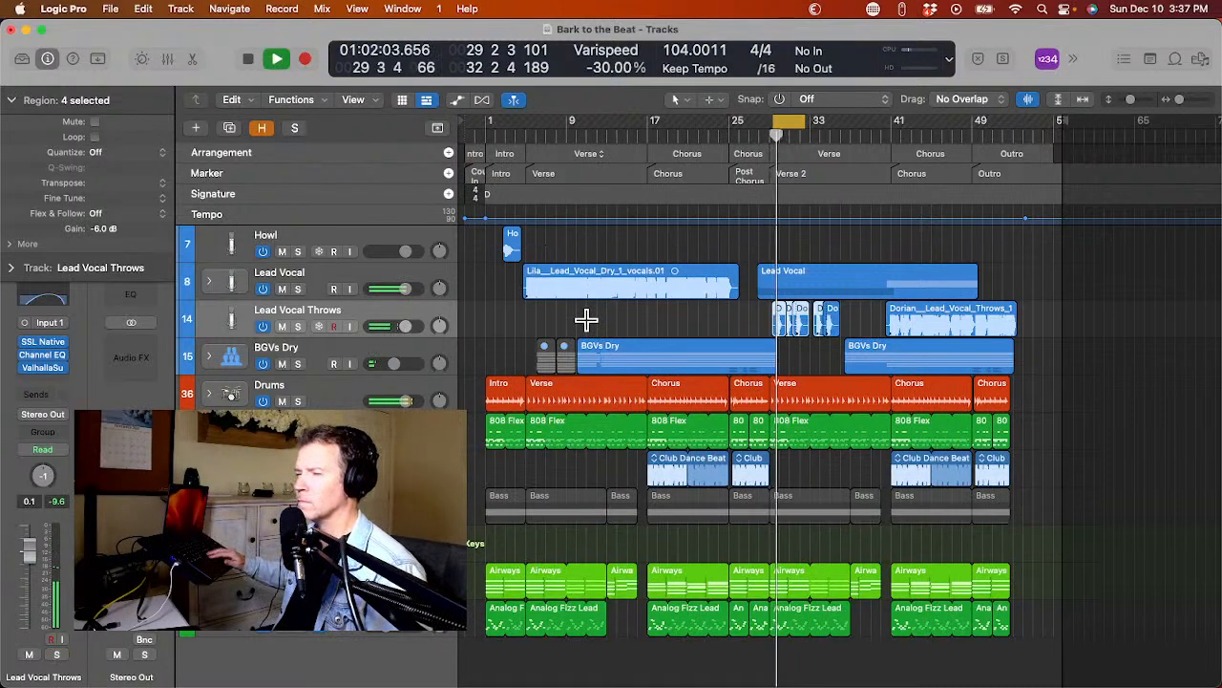
key(space)
key(space)
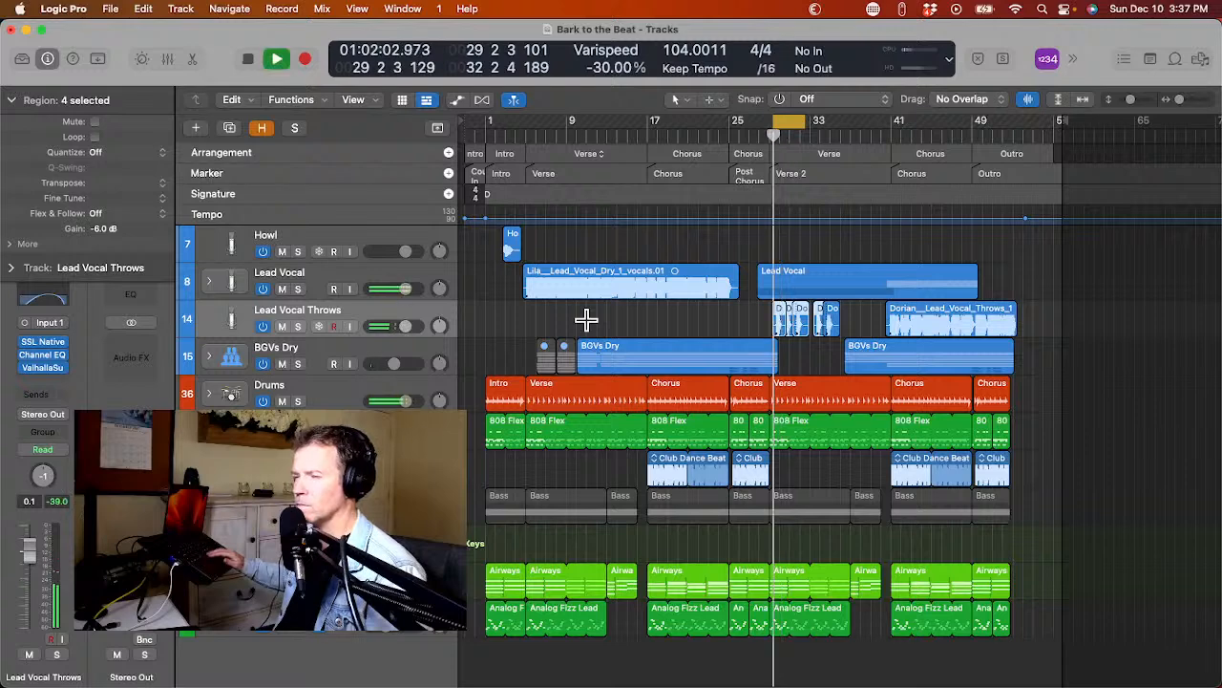
key(space)
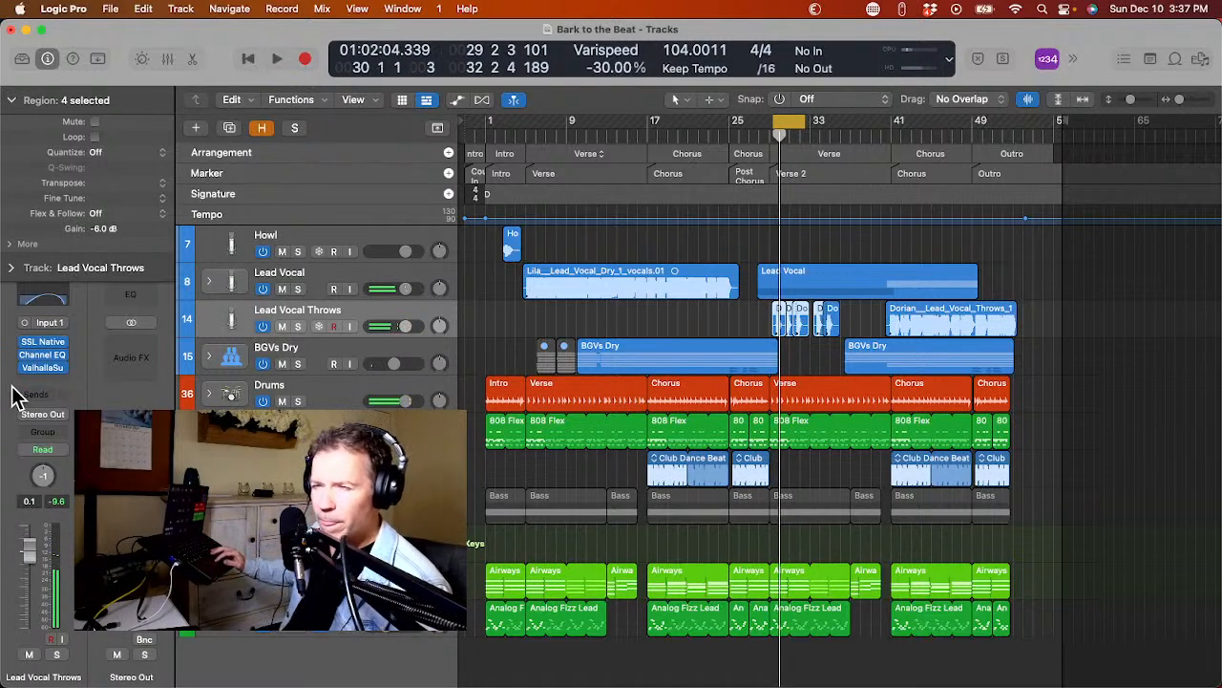
Raise the Massive Vocal reverb's mix on Lead Vocal Throws to just under half during playback, and close the plug-in window.
click(42, 370)
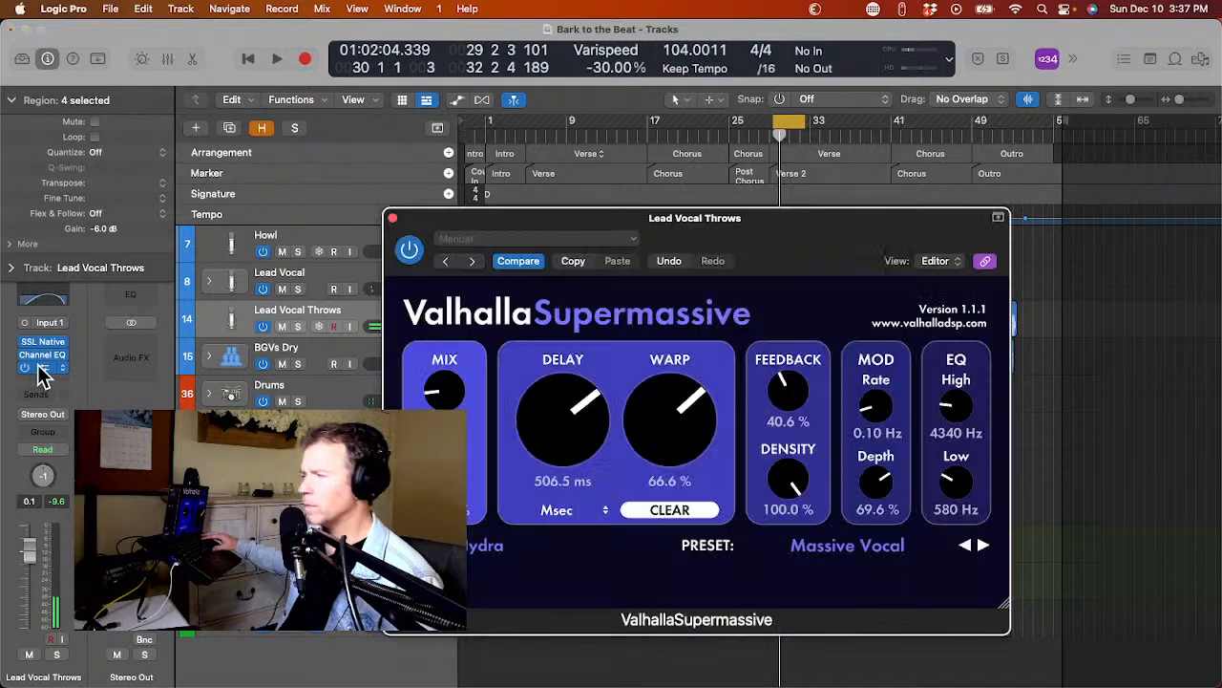
key(space)
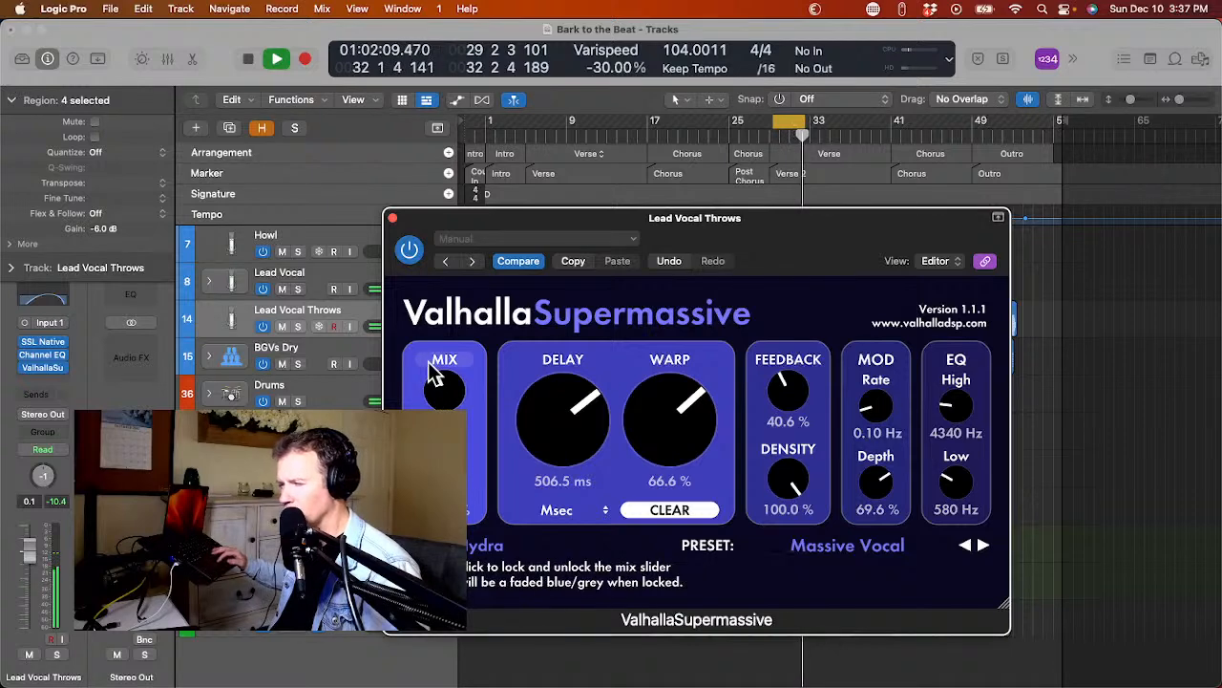
key(space)
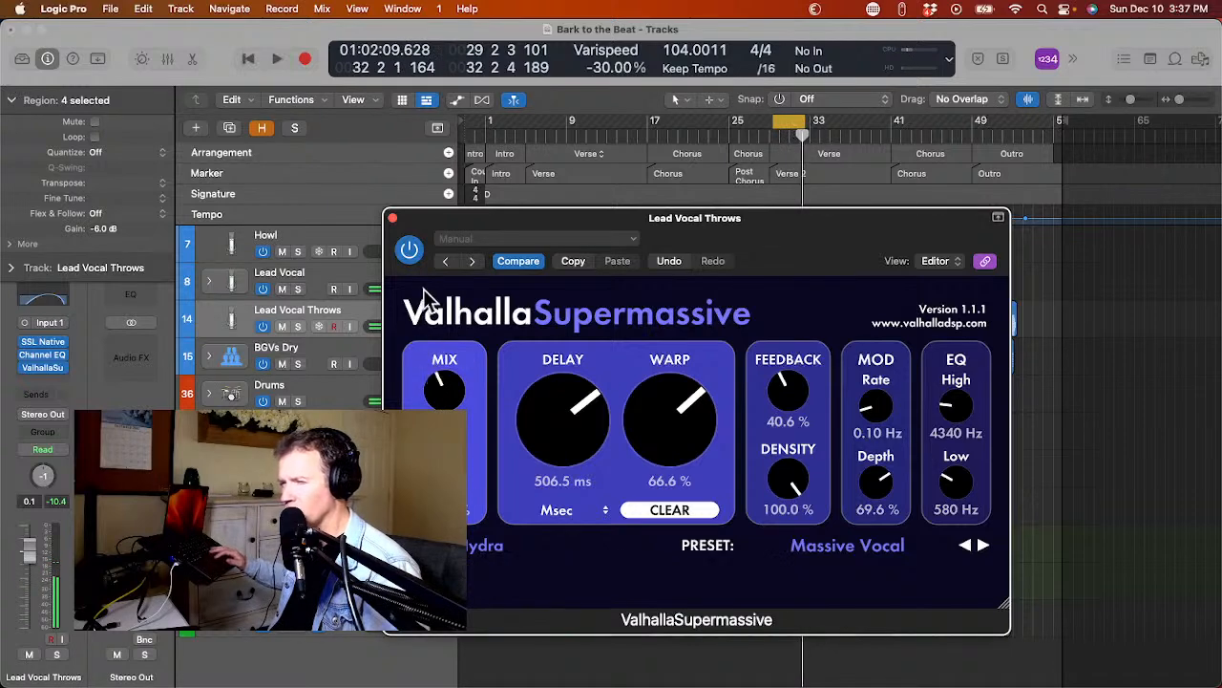
click(392, 219)
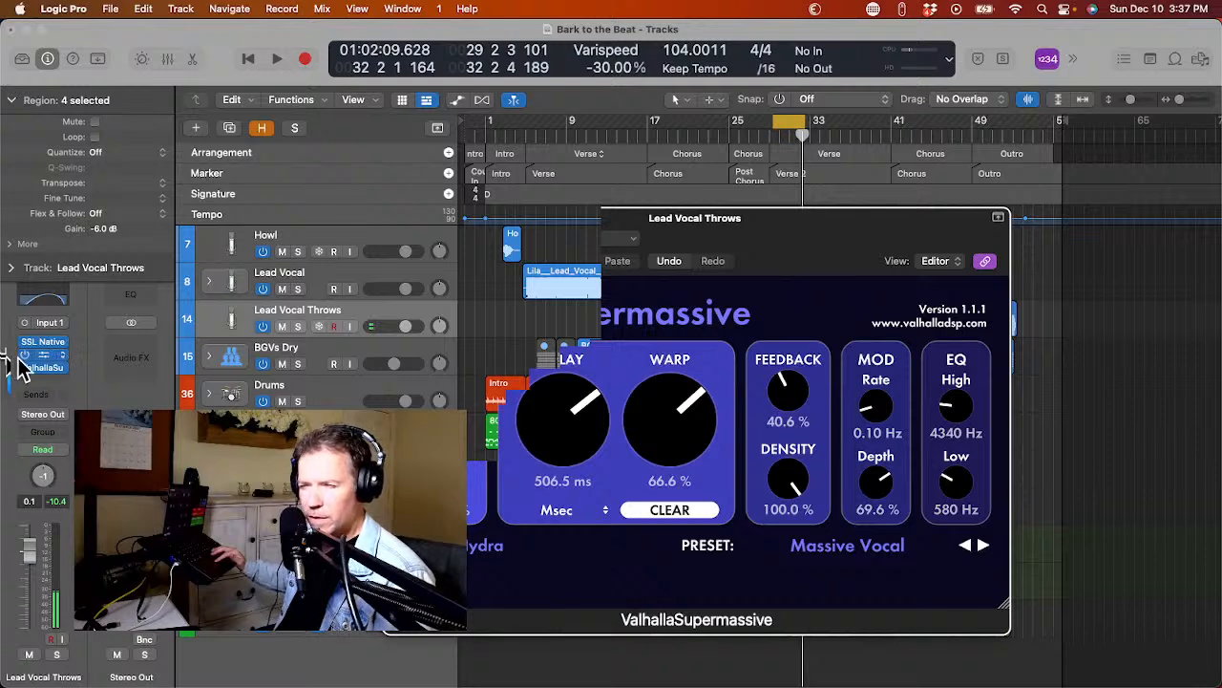
Insert Tape Delay before the reverb on Lead Vocal Throws with 99% dry, 55% wet and 17% feedback, and audition it in the mix.
click(33, 369)
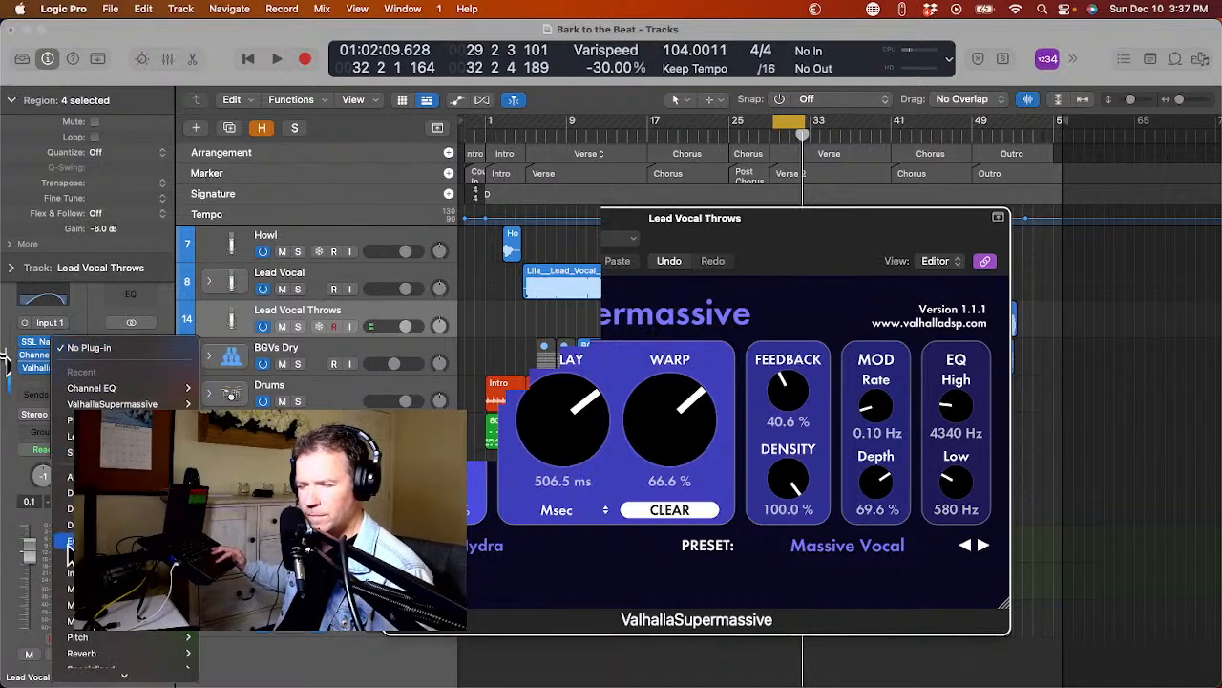
mouse_move(73, 672)
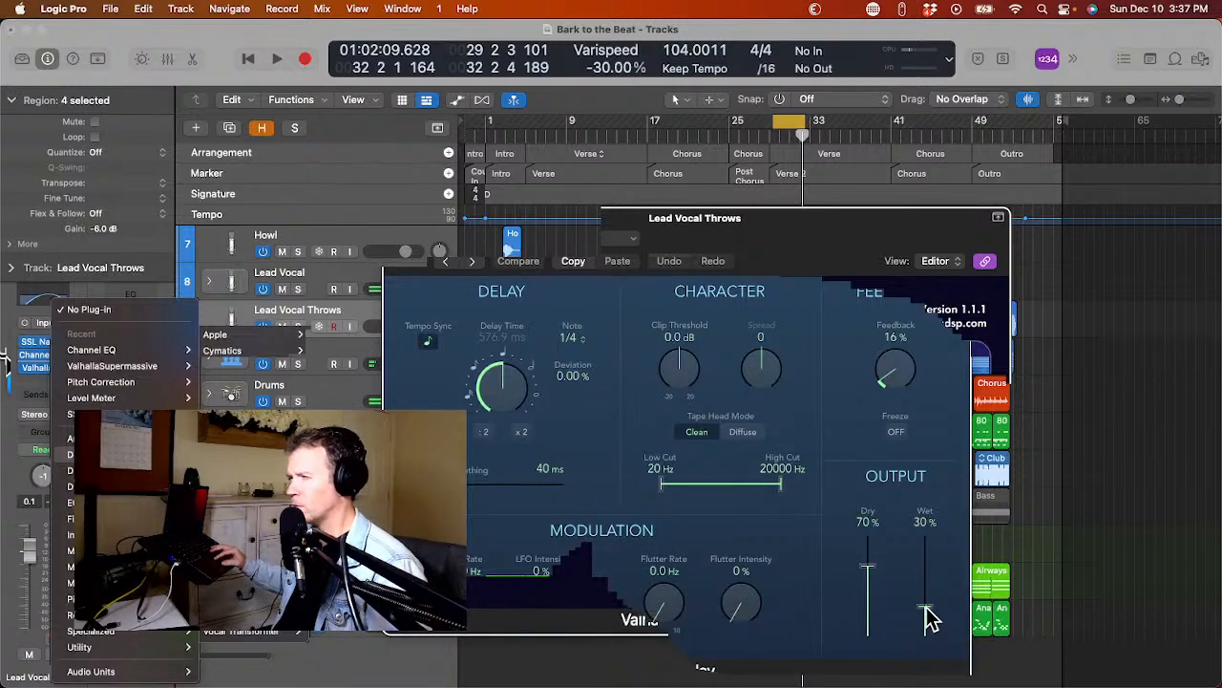
drag(931, 602, 927, 579)
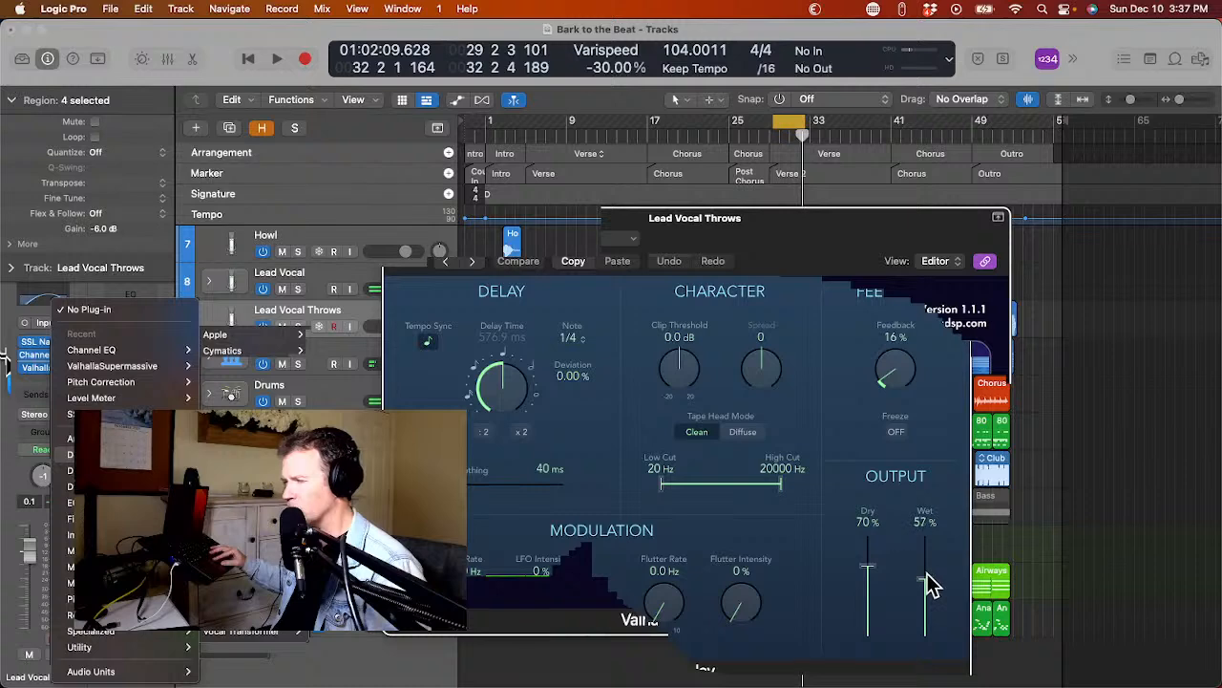
drag(931, 590, 929, 566)
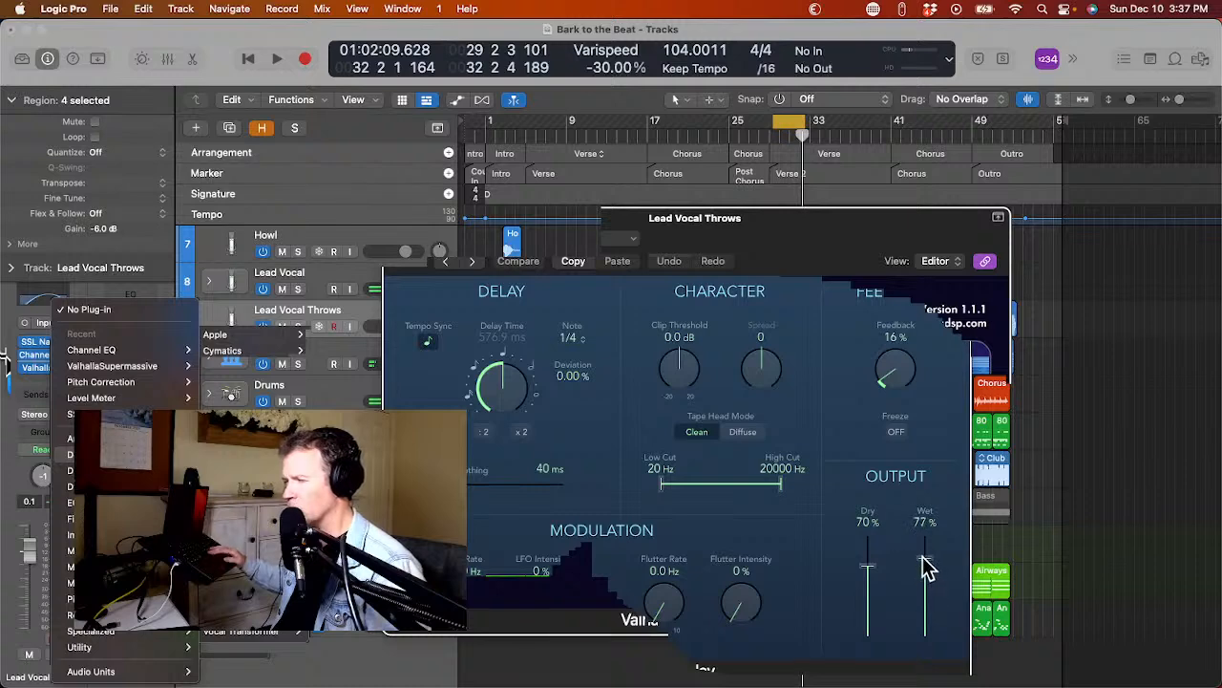
drag(869, 567, 868, 539)
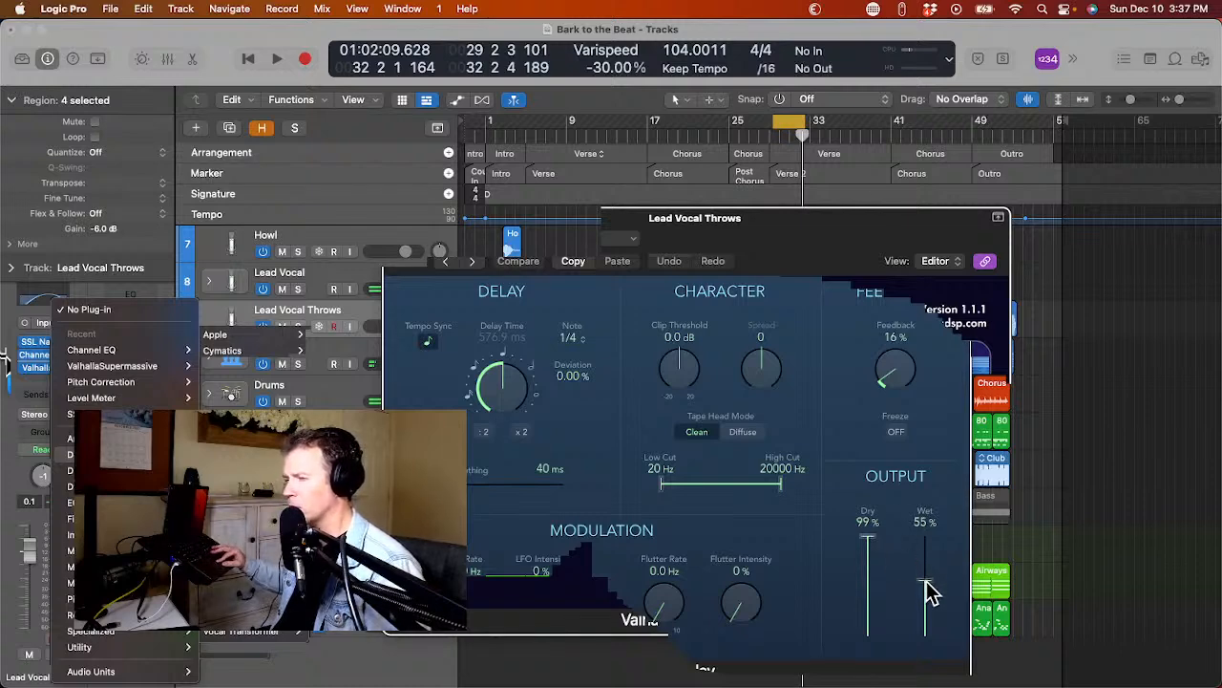
drag(873, 377, 897, 391)
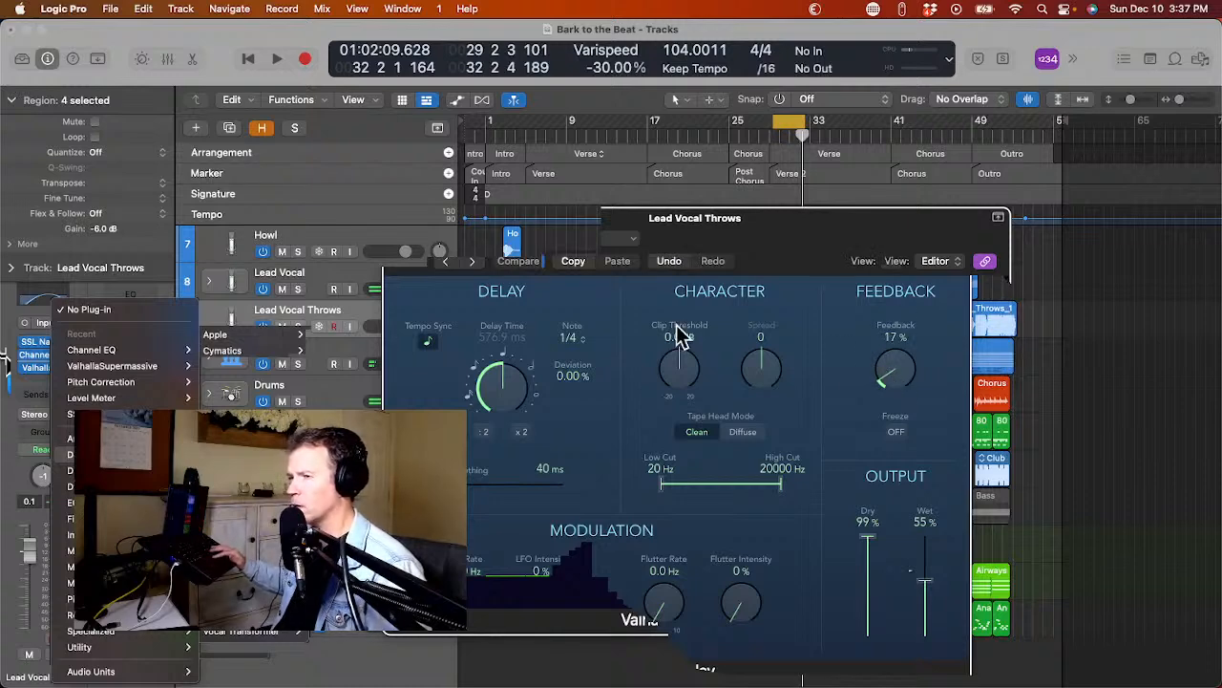
click(392, 218)
key(space)
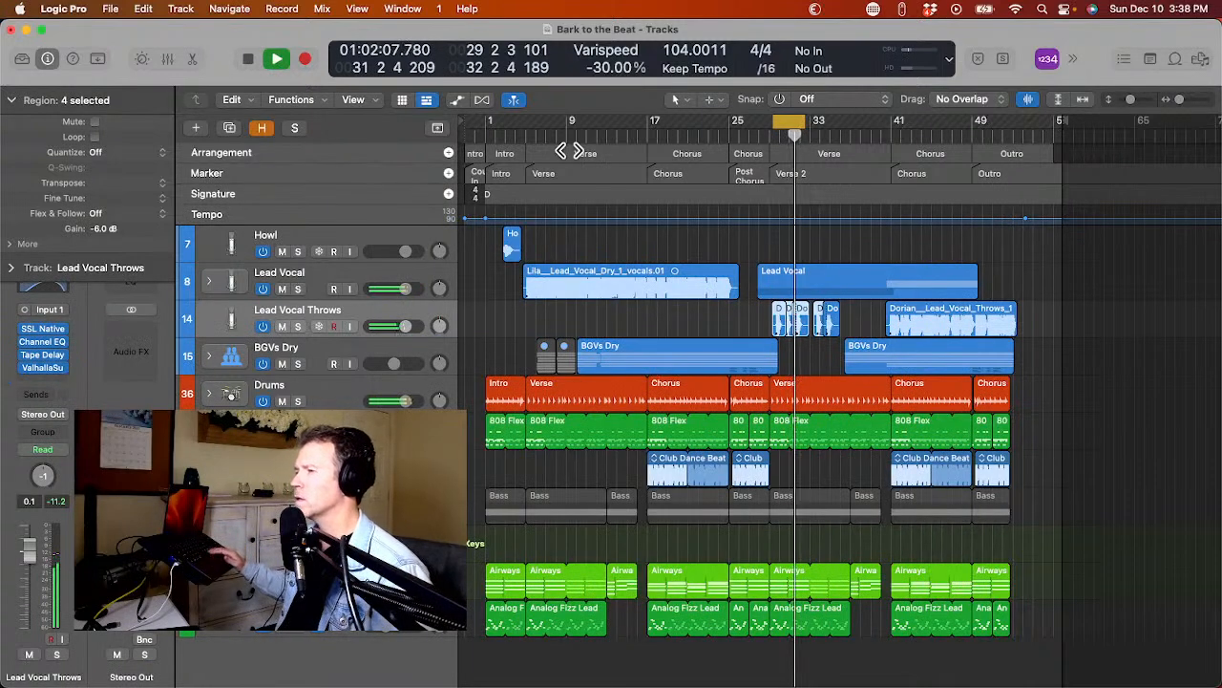
key(space)
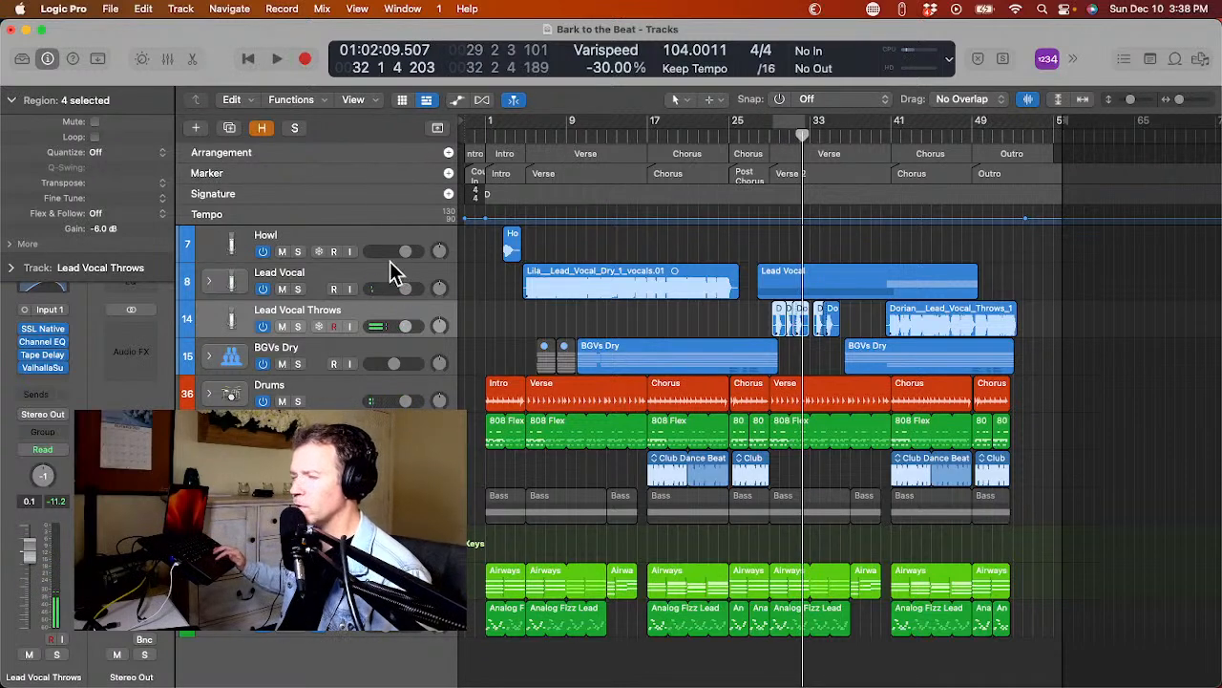
Lower the ValhallaSupermassive mix on Lead Vocal Throws to roughly a quarter, play Verse 2 to audition it, and close the plug-in window.
click(35, 370)
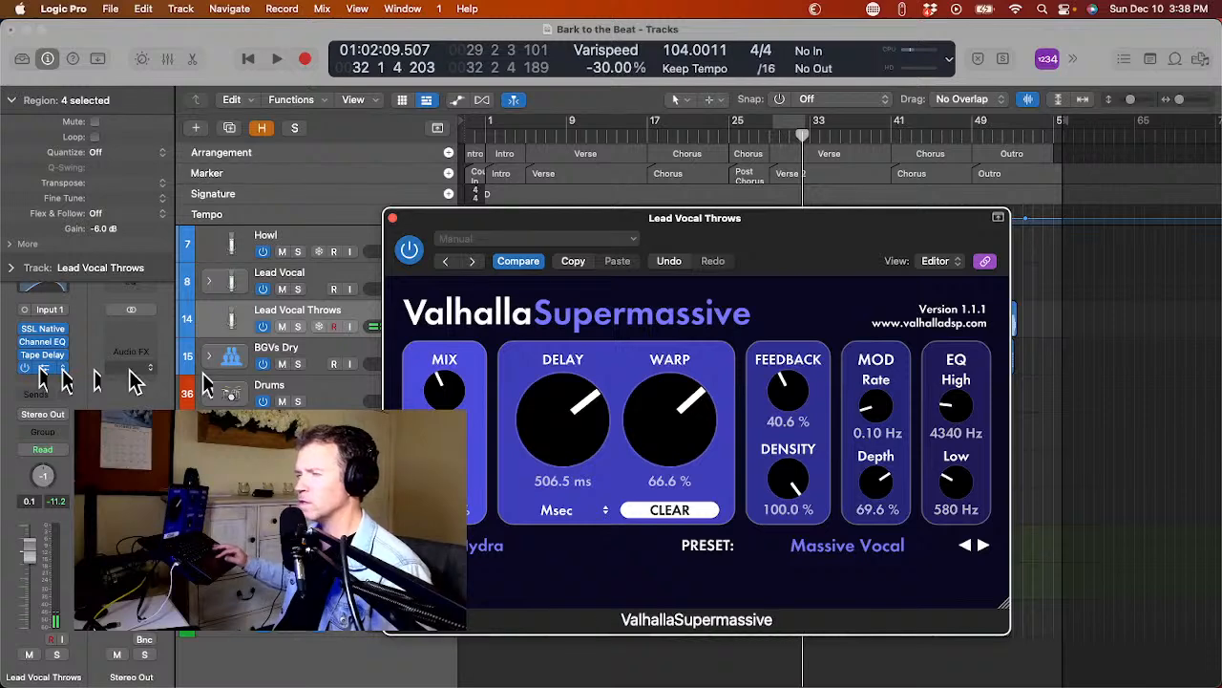
drag(456, 399, 453, 425)
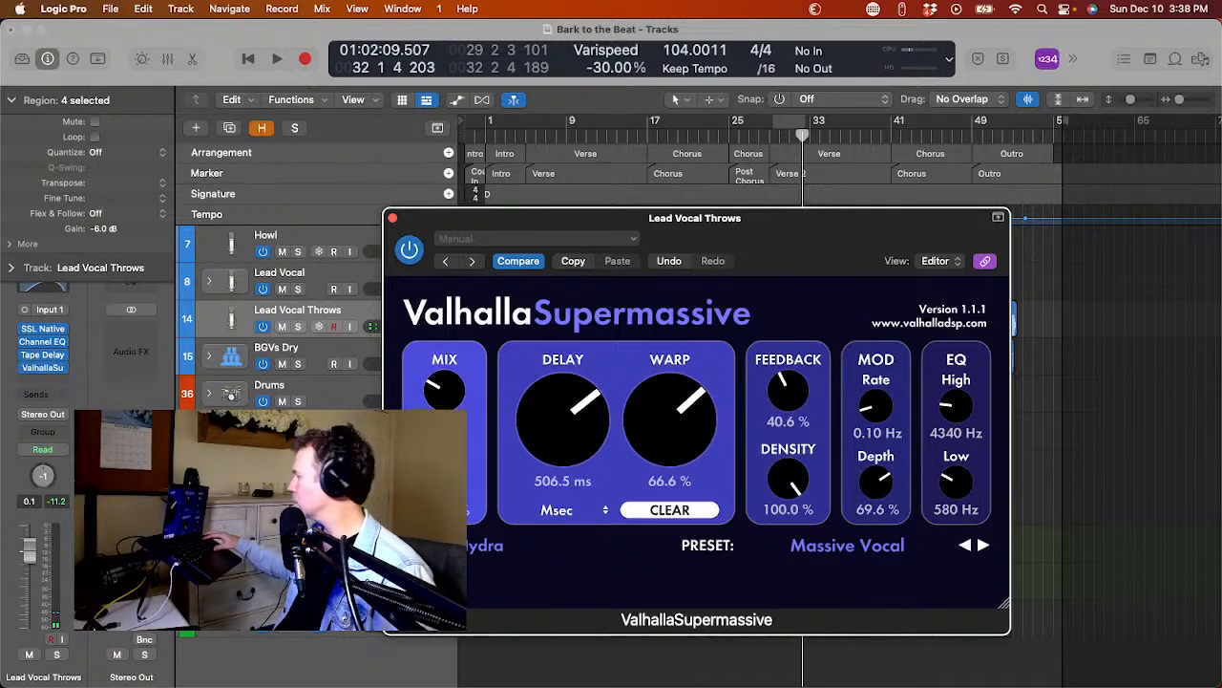
key(space)
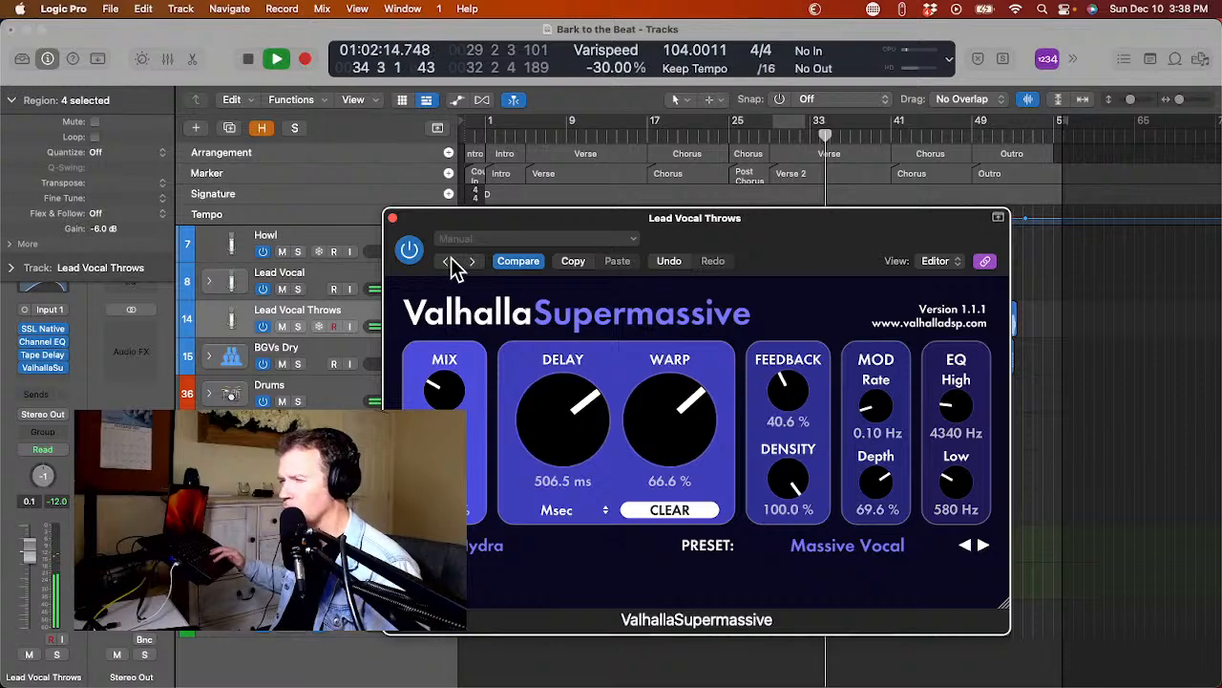
click(394, 218)
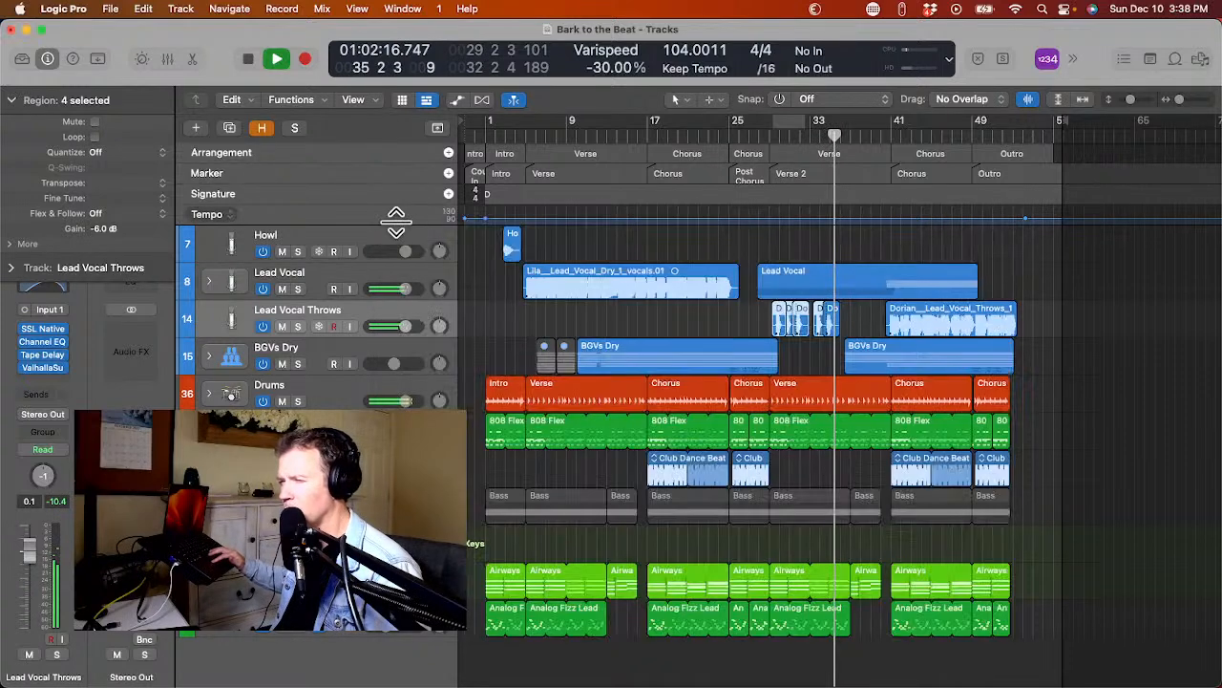
key(space)
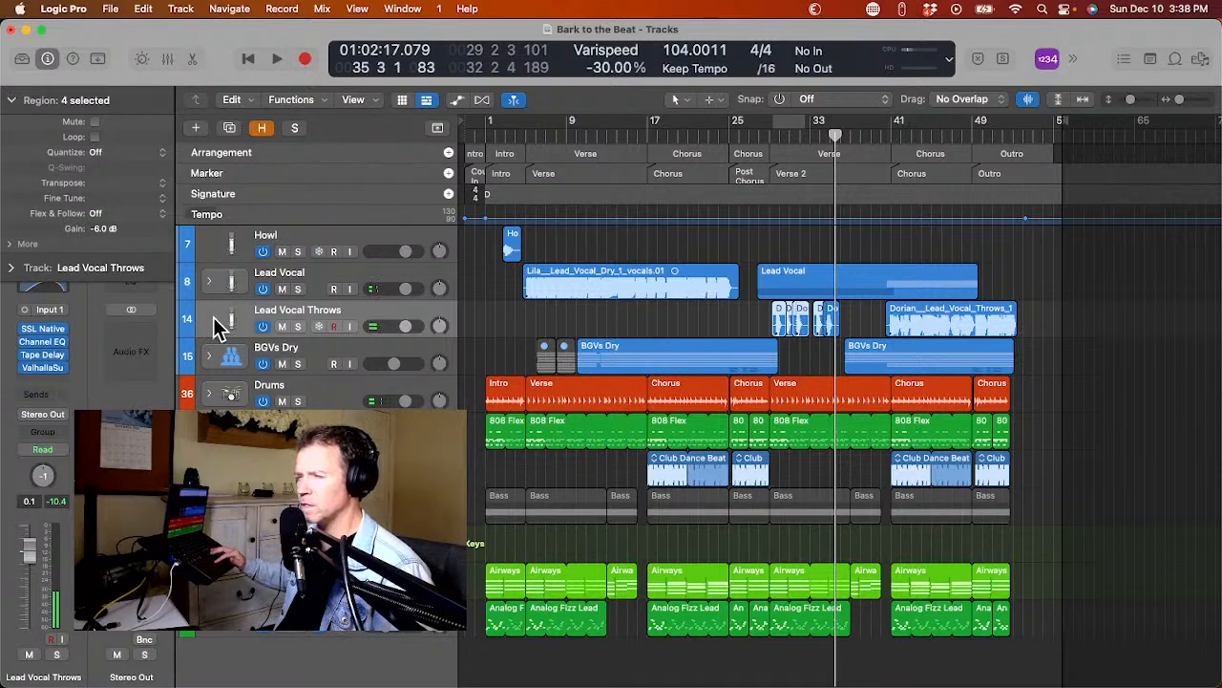
Set the Tape Delay's wet level on Lead Vocal Throws to 41%, close its window, and briefly play the mix.
click(38, 368)
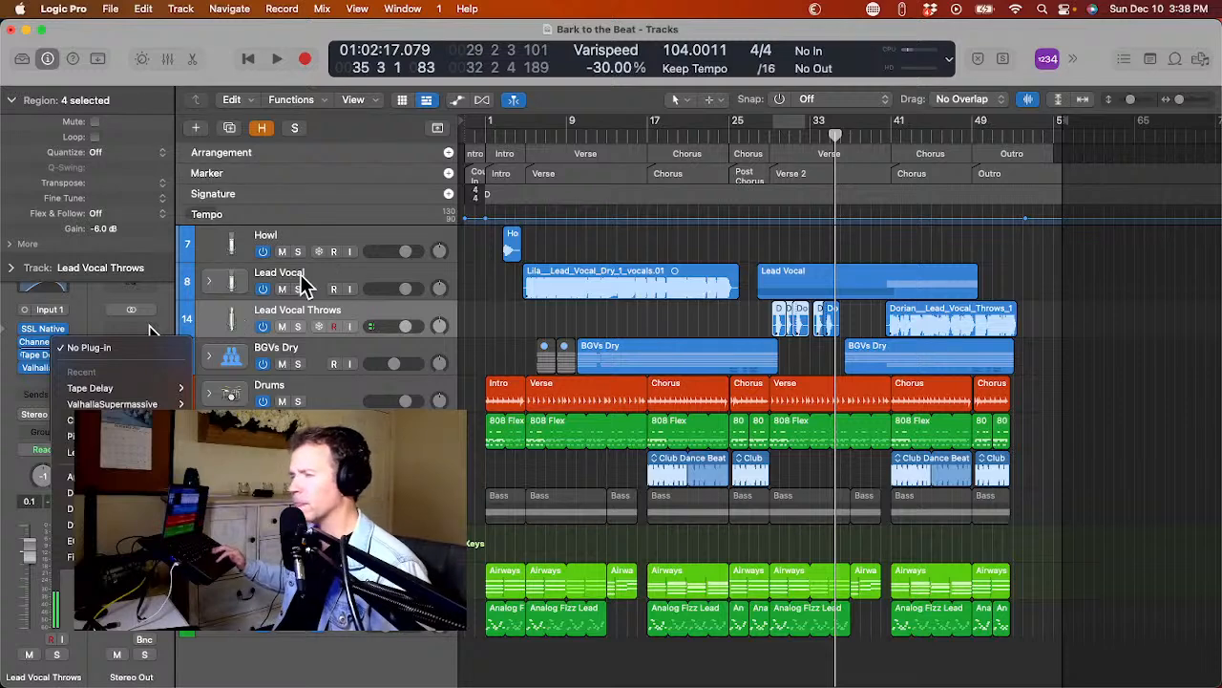
click(76, 317)
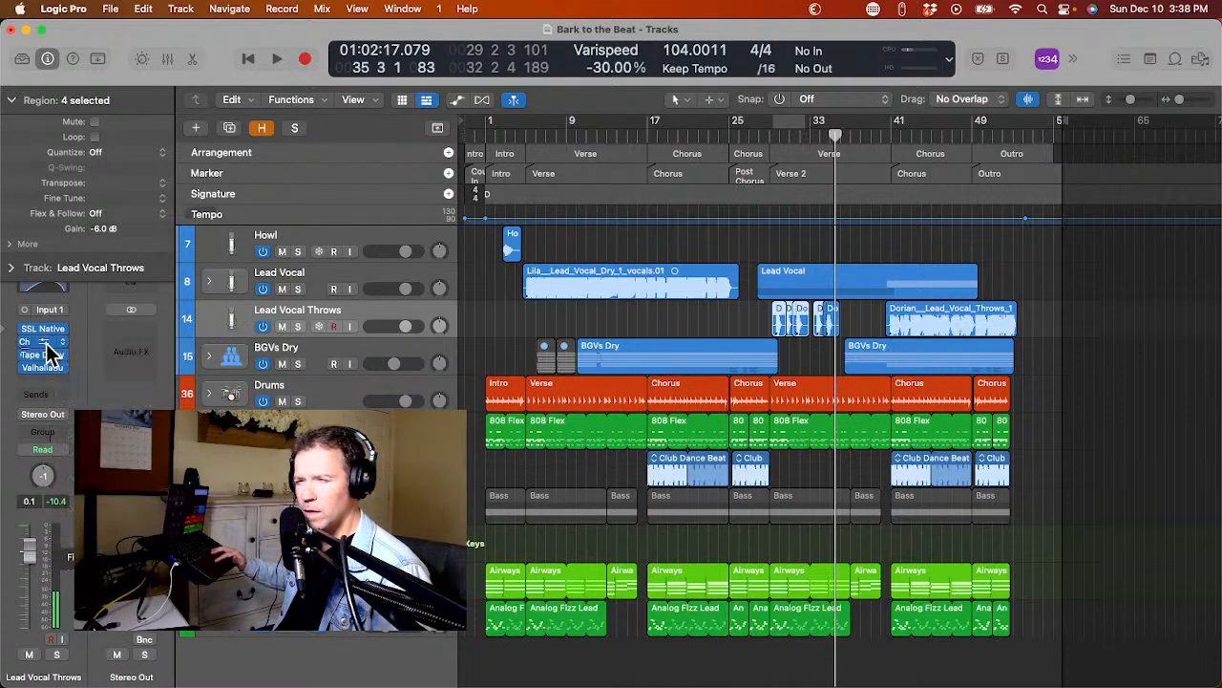
click(42, 354)
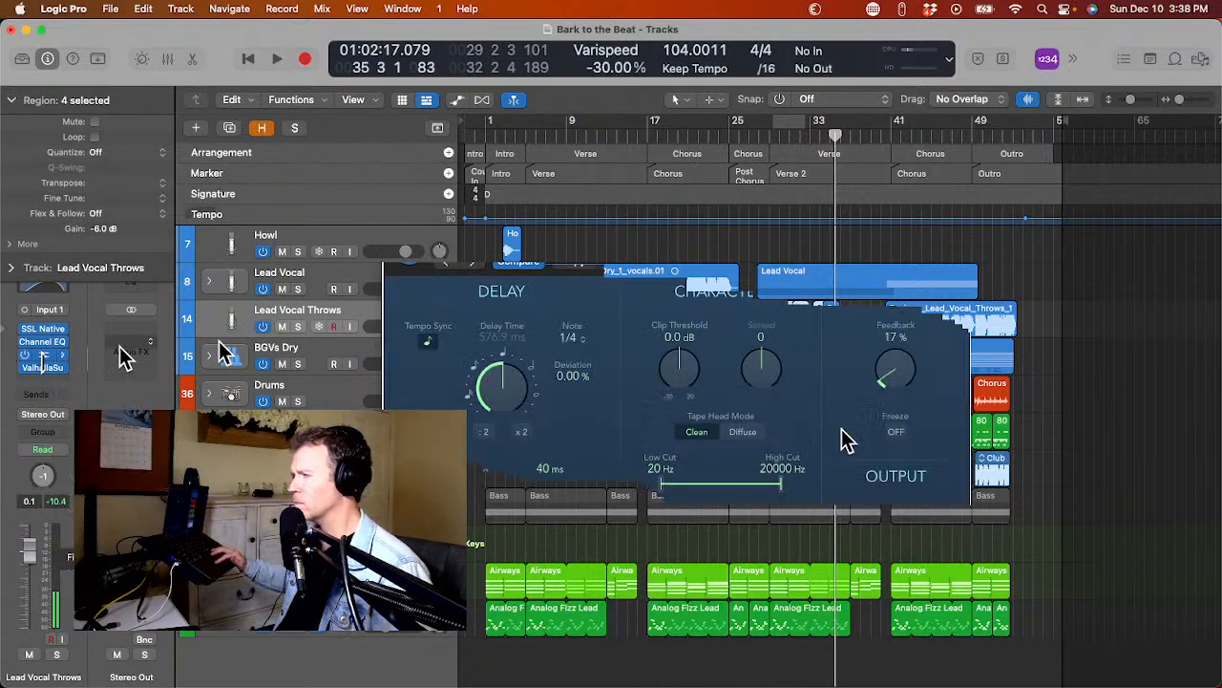
drag(931, 519, 934, 597)
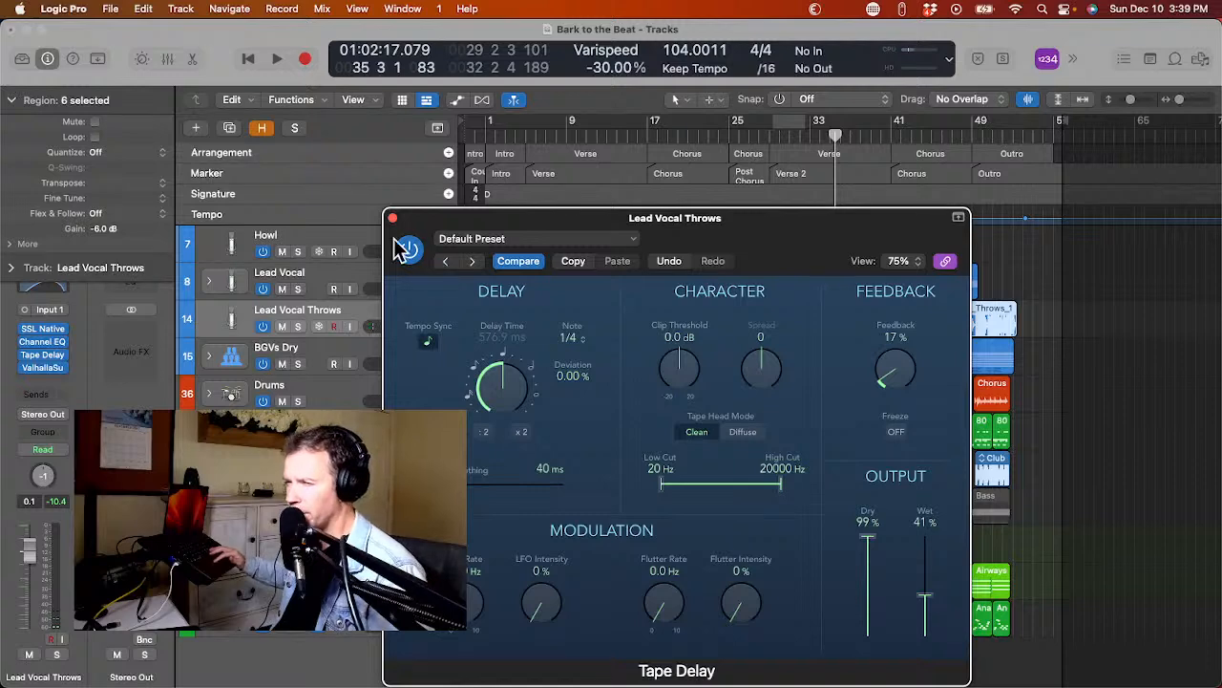
click(391, 220)
key(space)
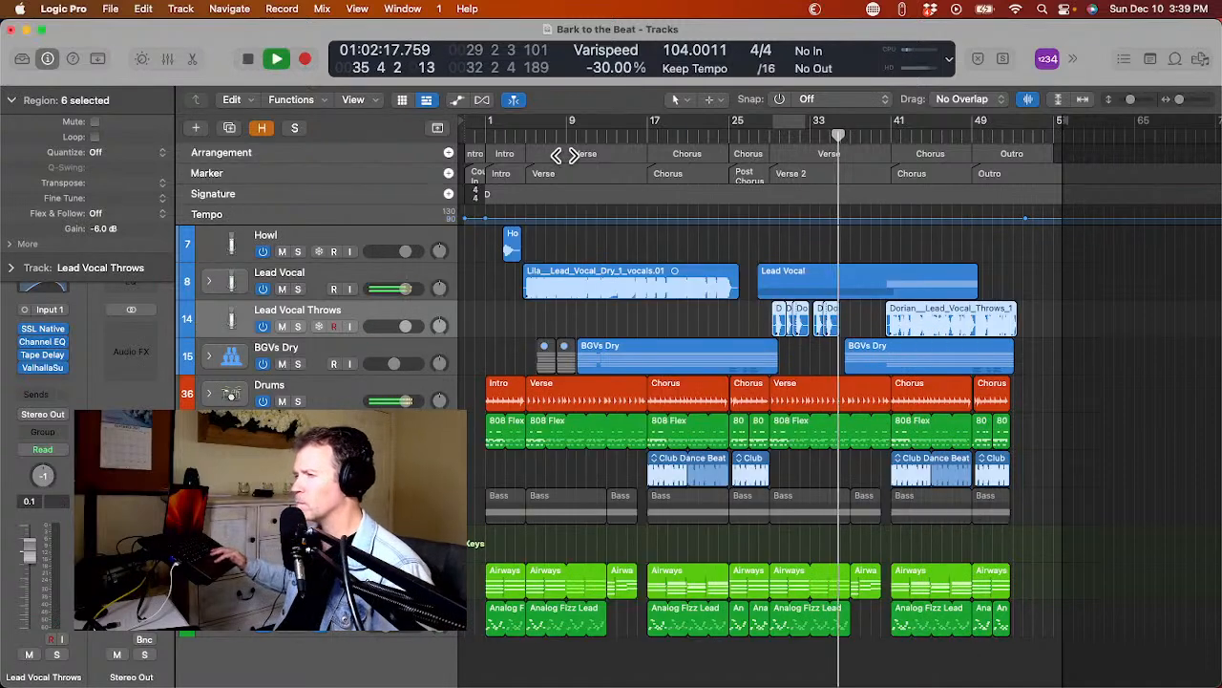
key(space)
Set the cycle range to the Intro marker, bars 1 to 5, and briefly play from its start.
click(518, 136)
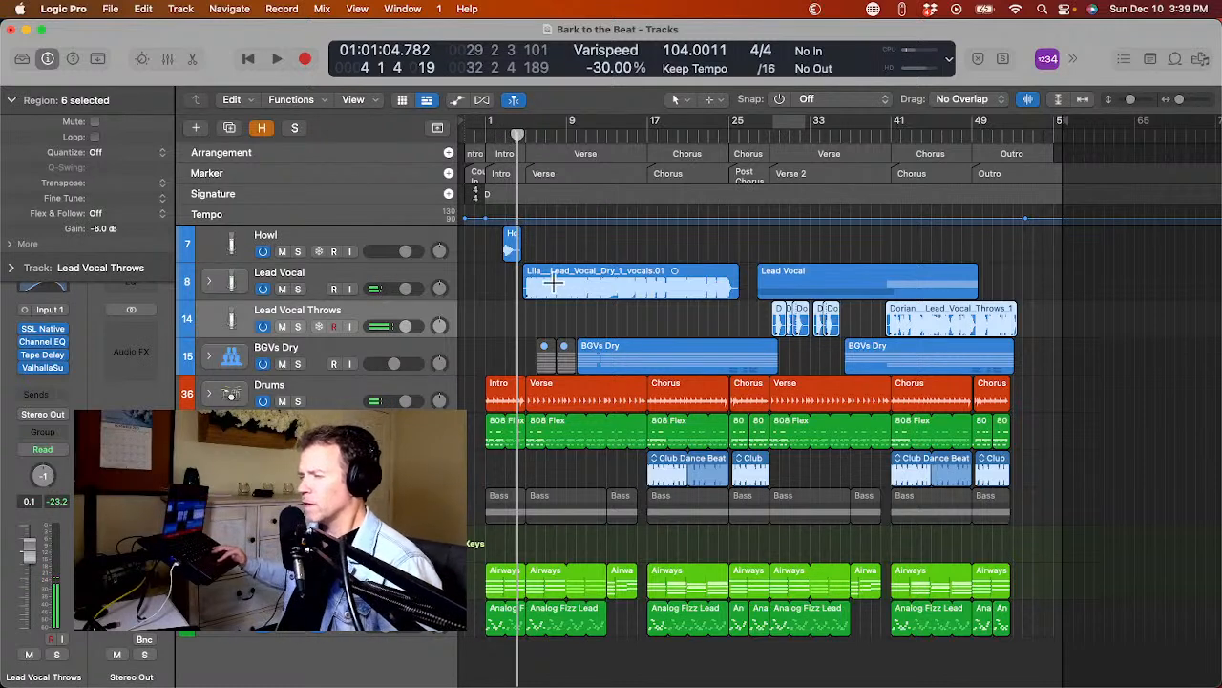
click(546, 176)
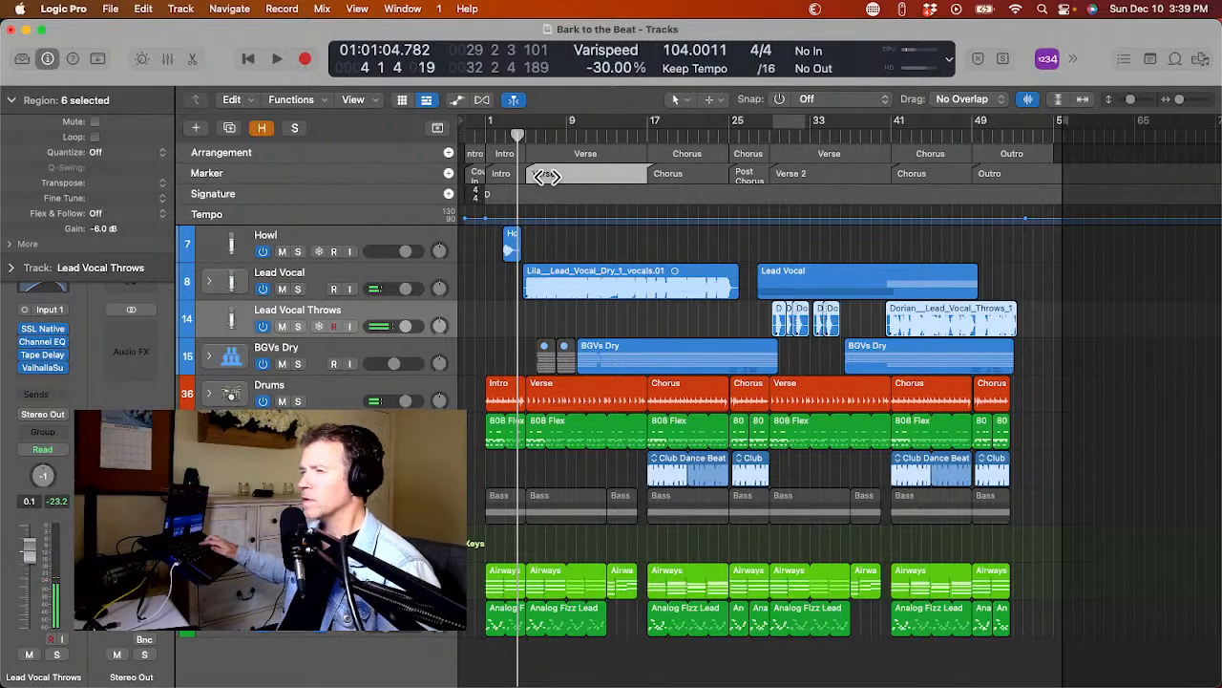
click(507, 173)
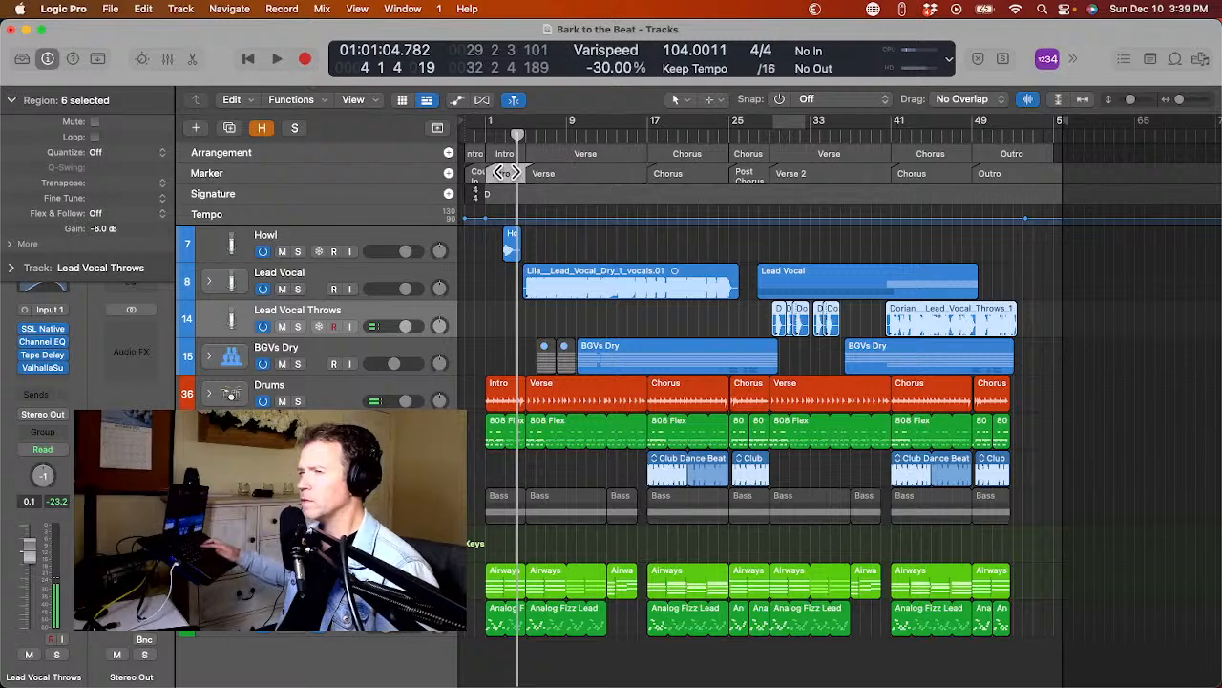
key(super+u)
key(space)
key(space)
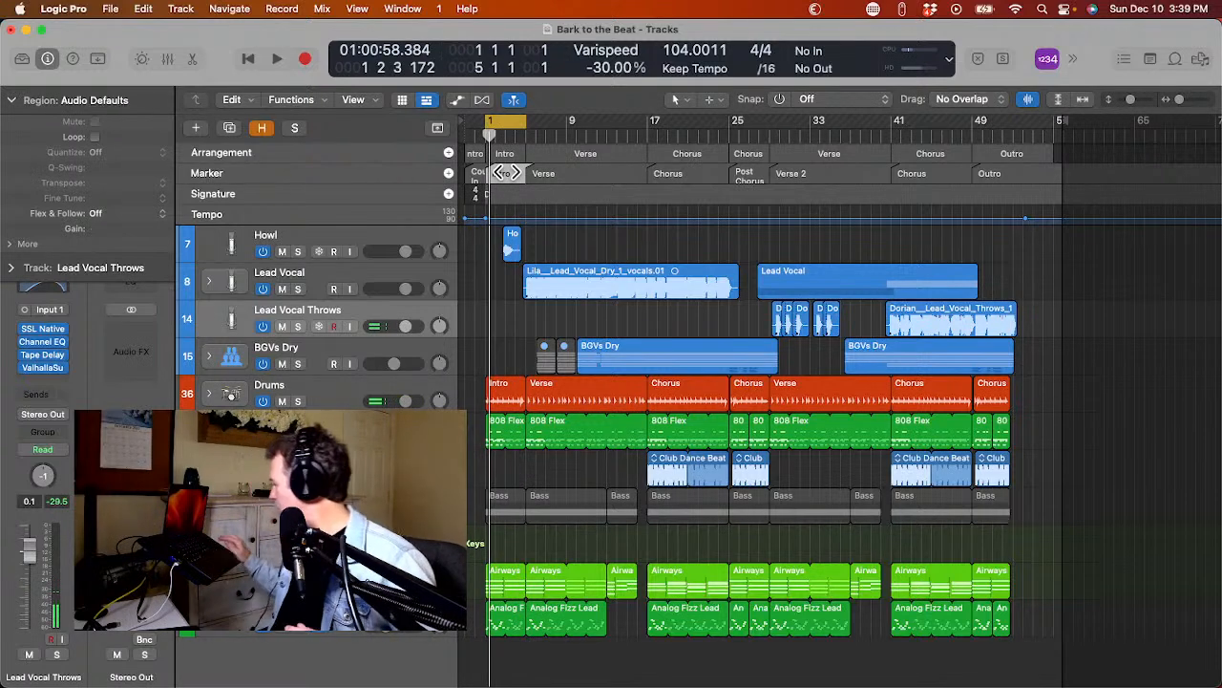
Select the Howl track and play the start of the intro.
key(Up)
key(Up)
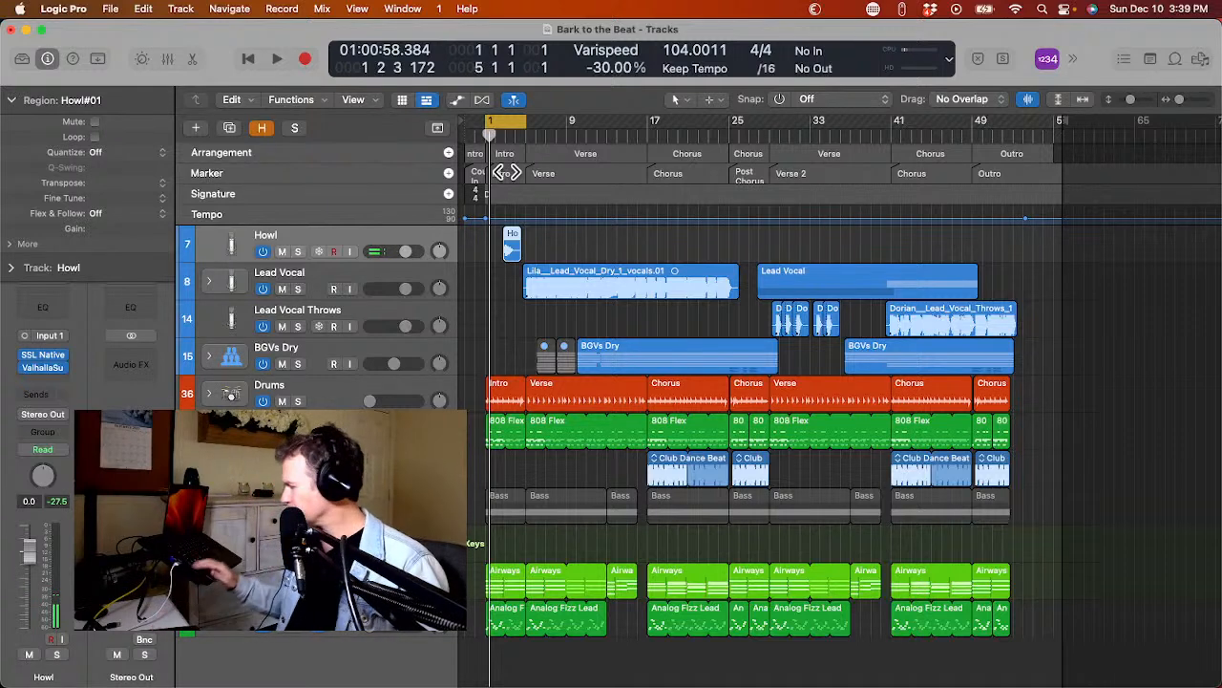
key(space)
key(space)
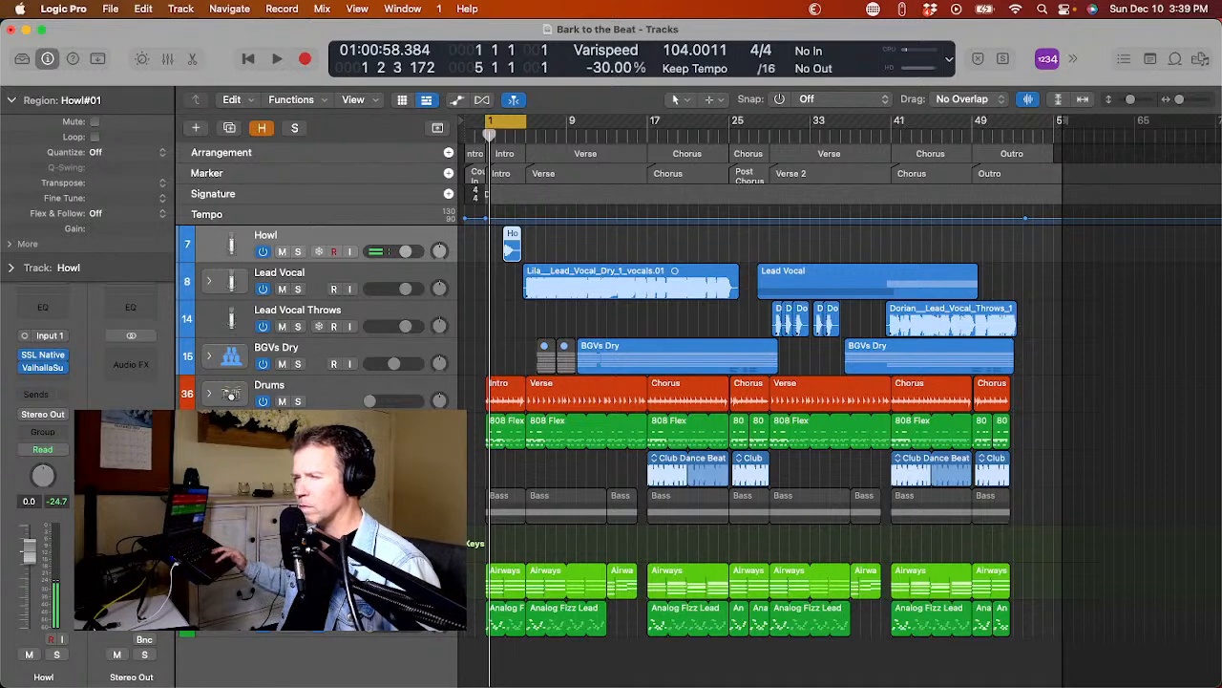
Expand the Bass track stack and its Electric Bass substack to expose the individual bass tracks.
click(209, 393)
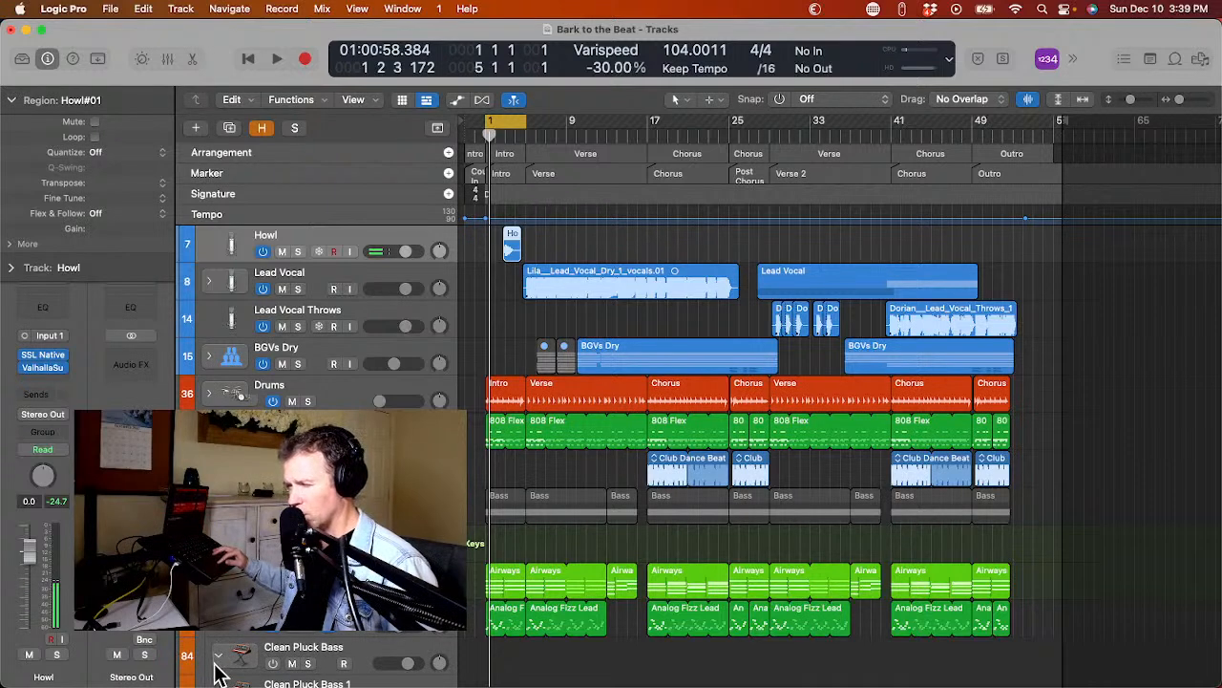
scroll(238, 676, down, 3)
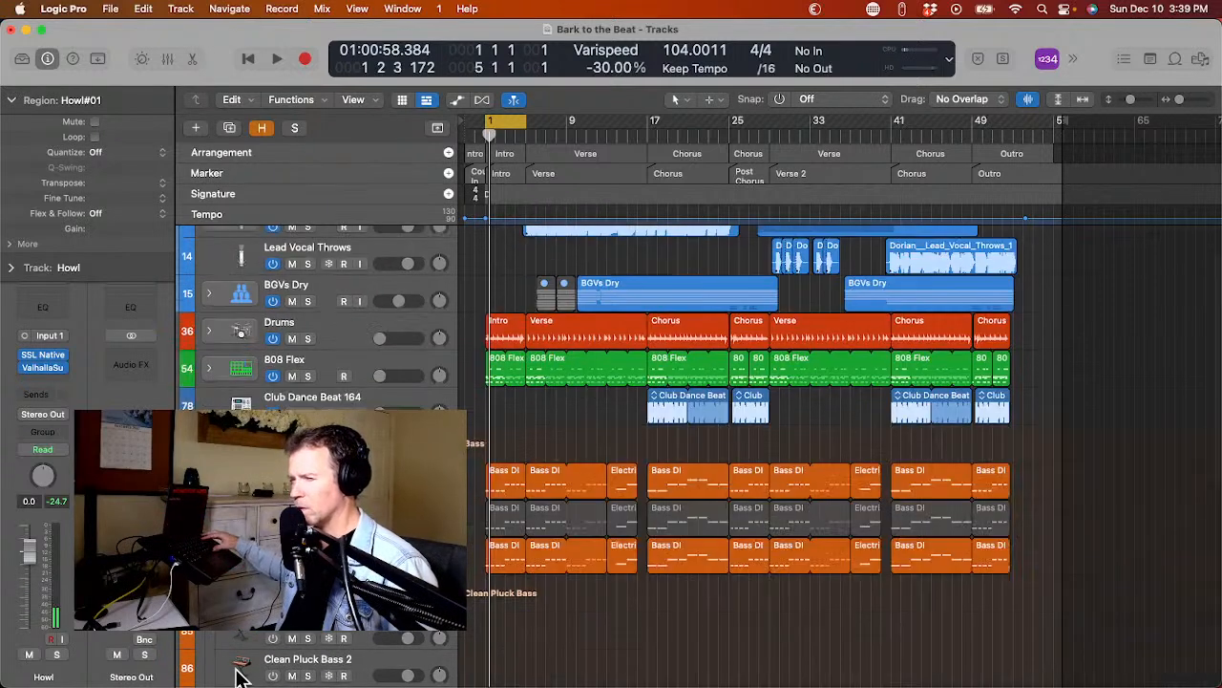
scroll(239, 676, down, 4)
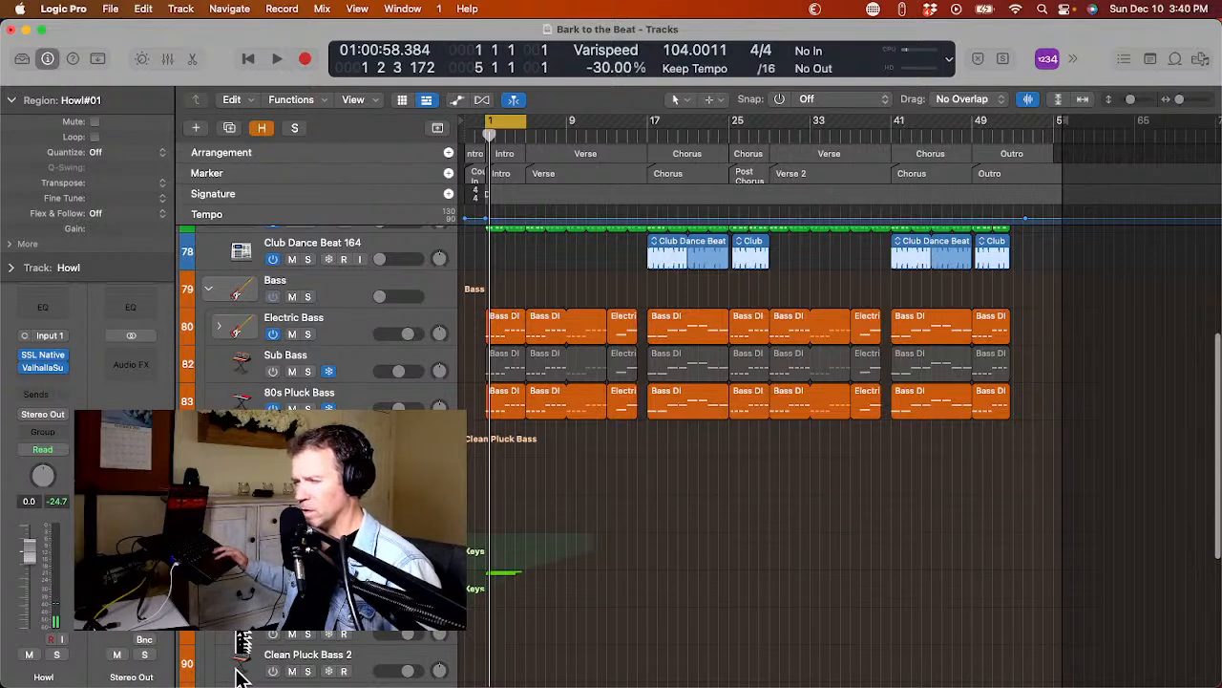
scroll(238, 676, up, 2)
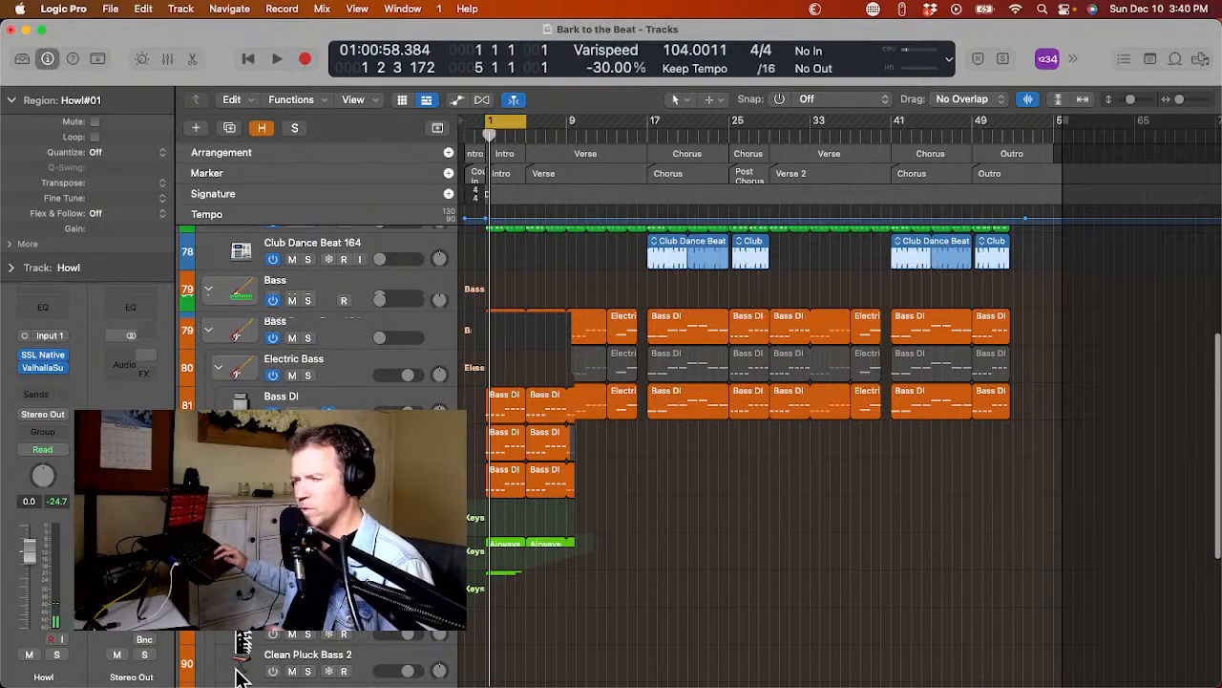
mouse_move(5, 510)
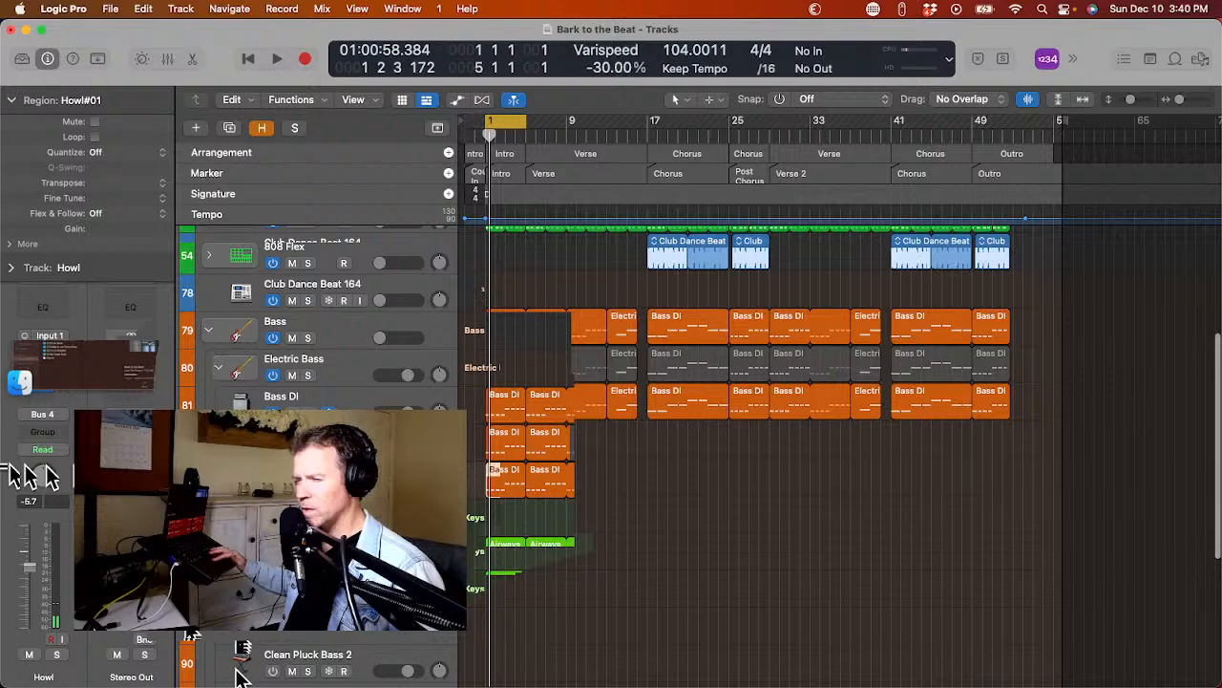
Examine the channel strips and routing of the Bass DI and Electric Bass tracks.
click(282, 397)
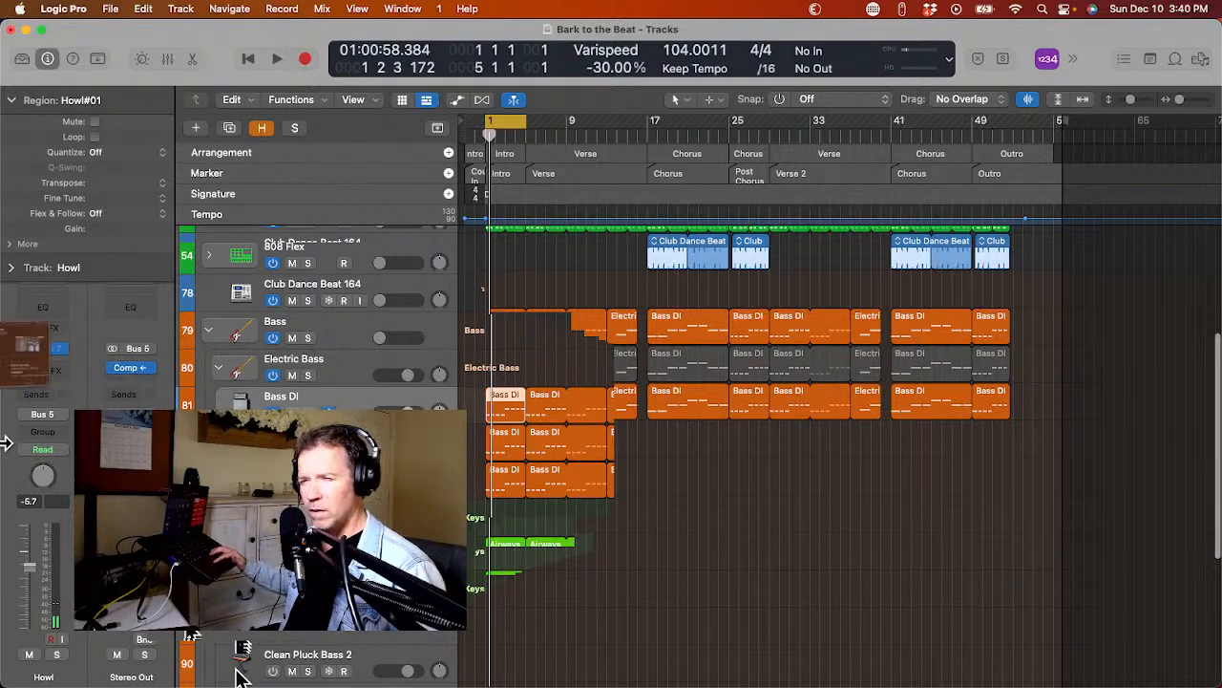
mouse_move(3, 442)
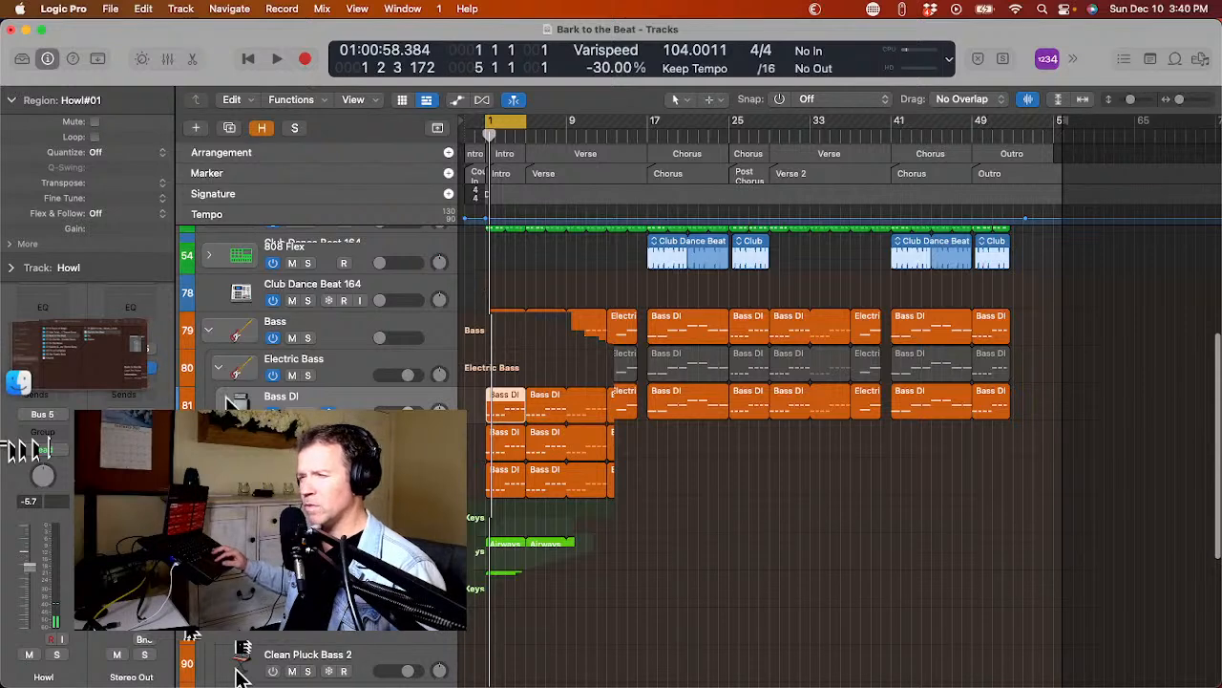
click(309, 367)
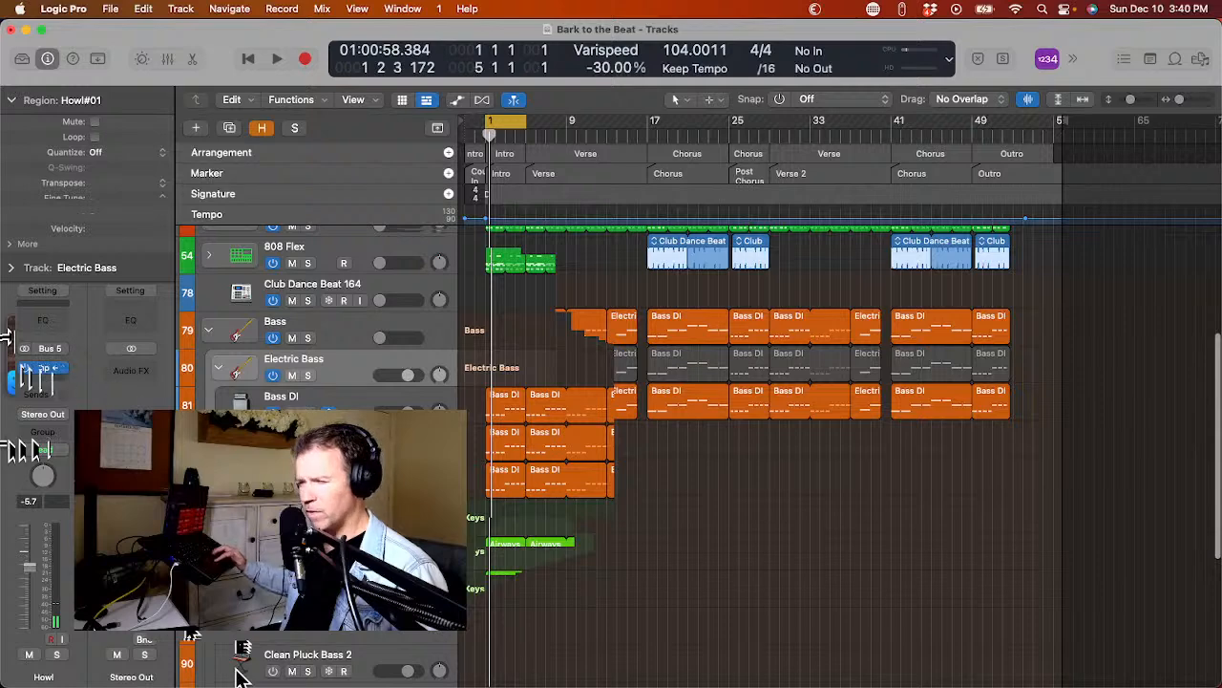
click(43, 369)
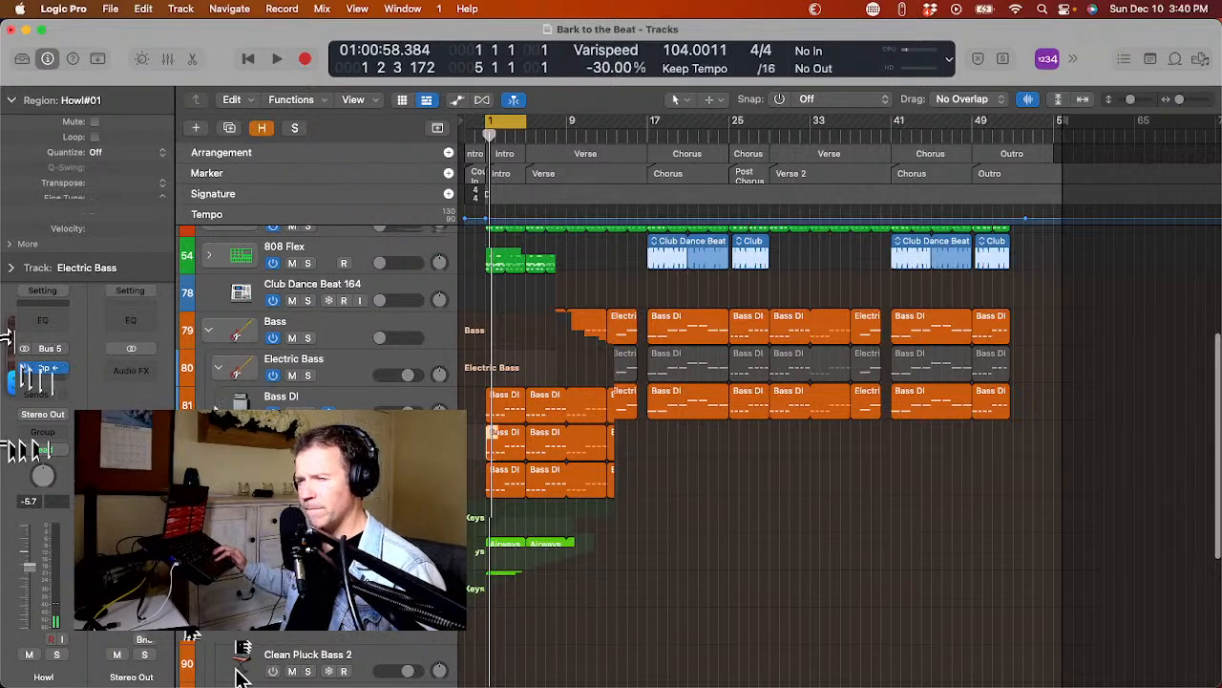
click(347, 373)
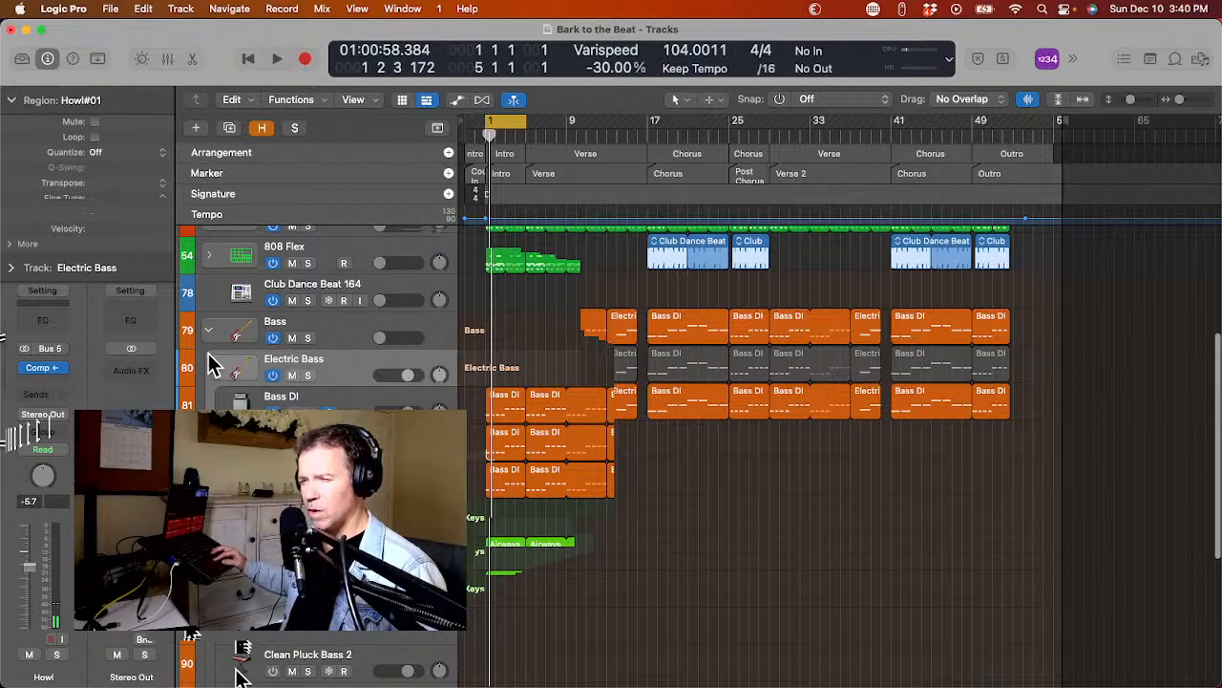
Move the Electric Bass stack out of the Bass stack, collapse it, and lower its volume fader to minimum.
drag(346, 363, 271, 396)
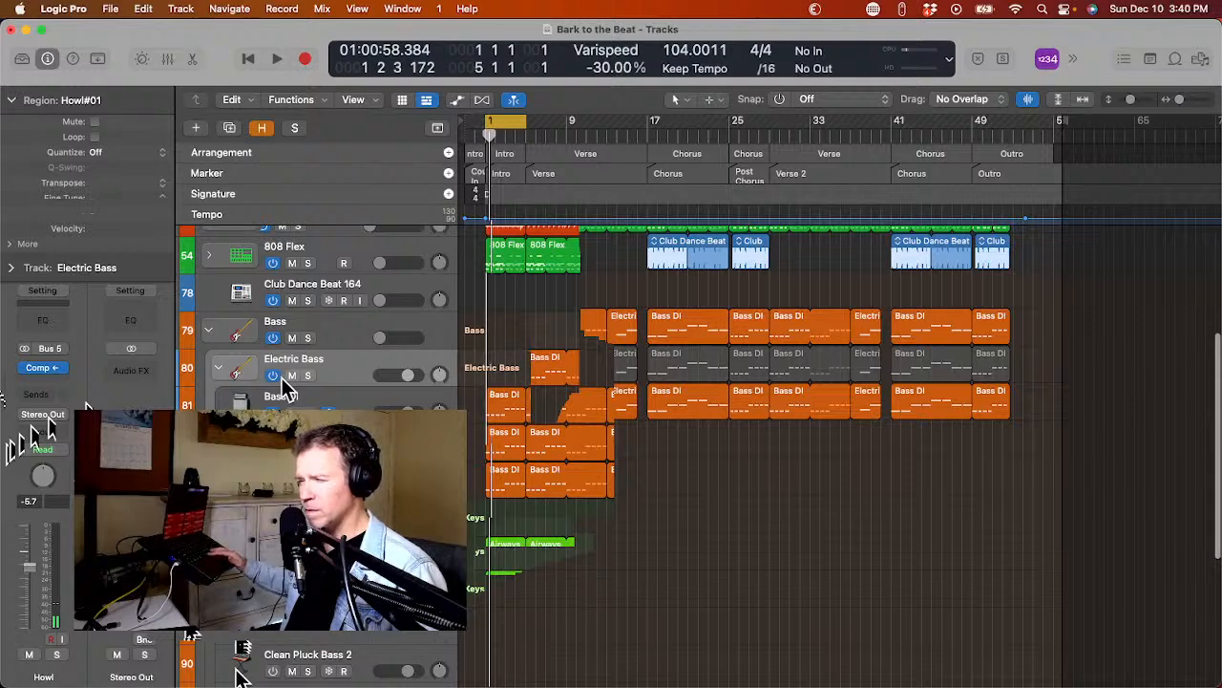
drag(331, 382, 308, 321)
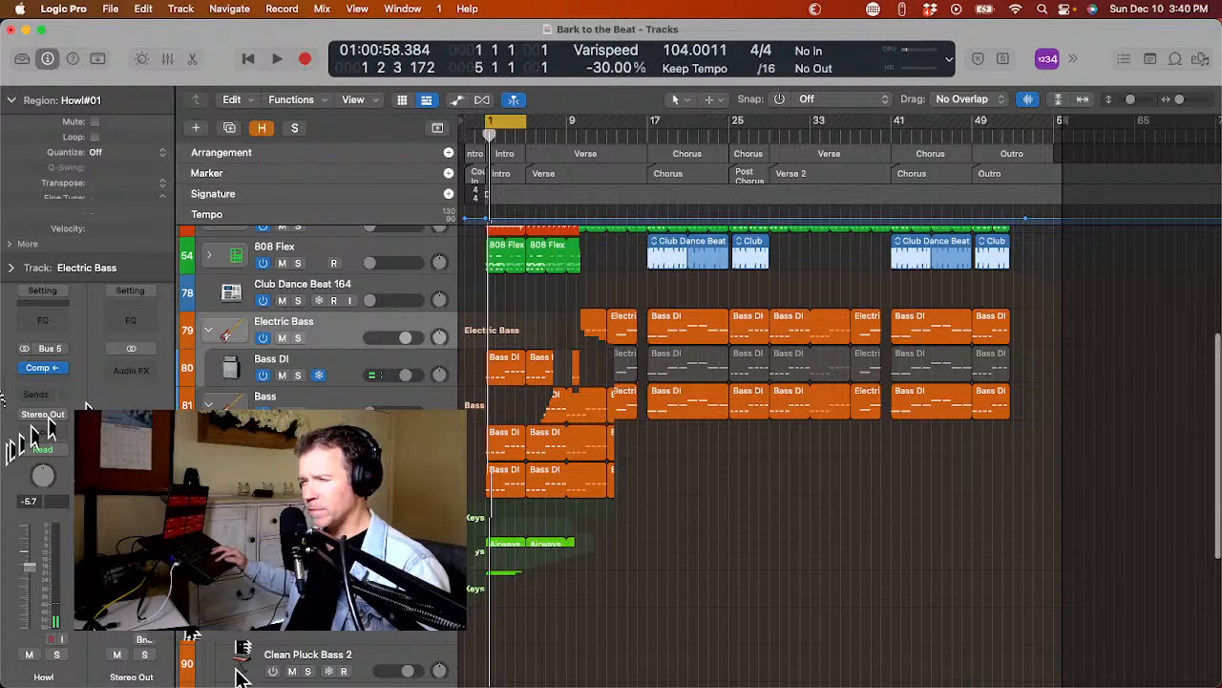
click(209, 331)
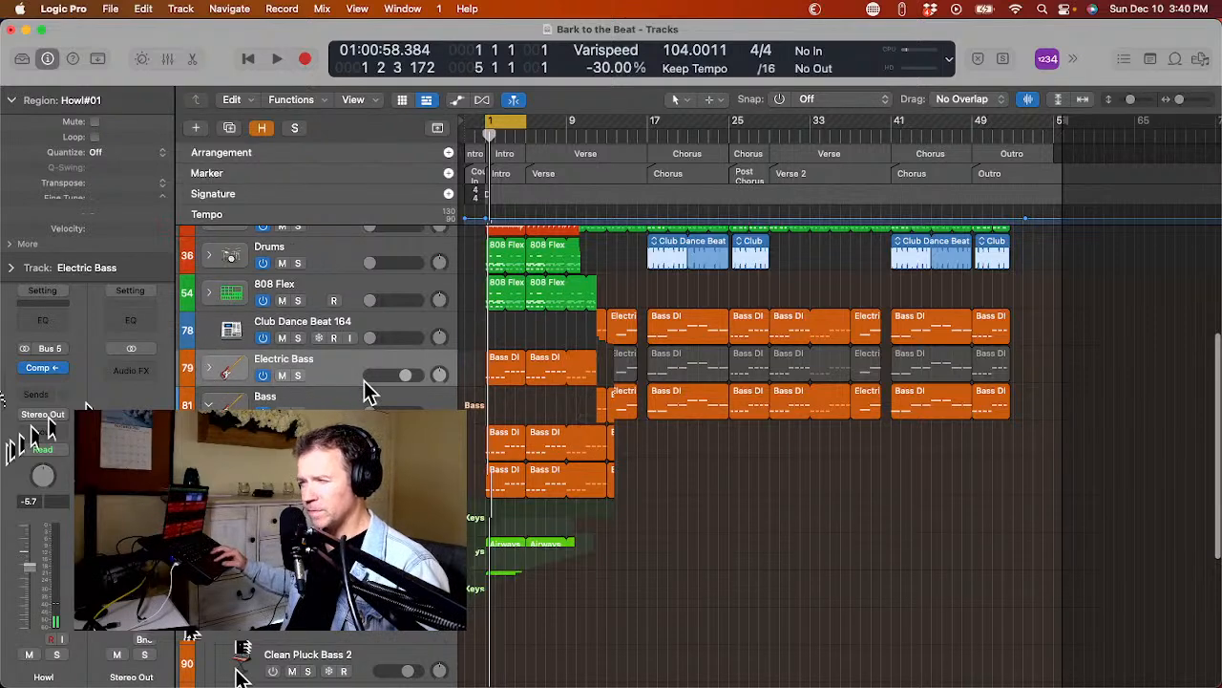
drag(405, 374, 369, 374)
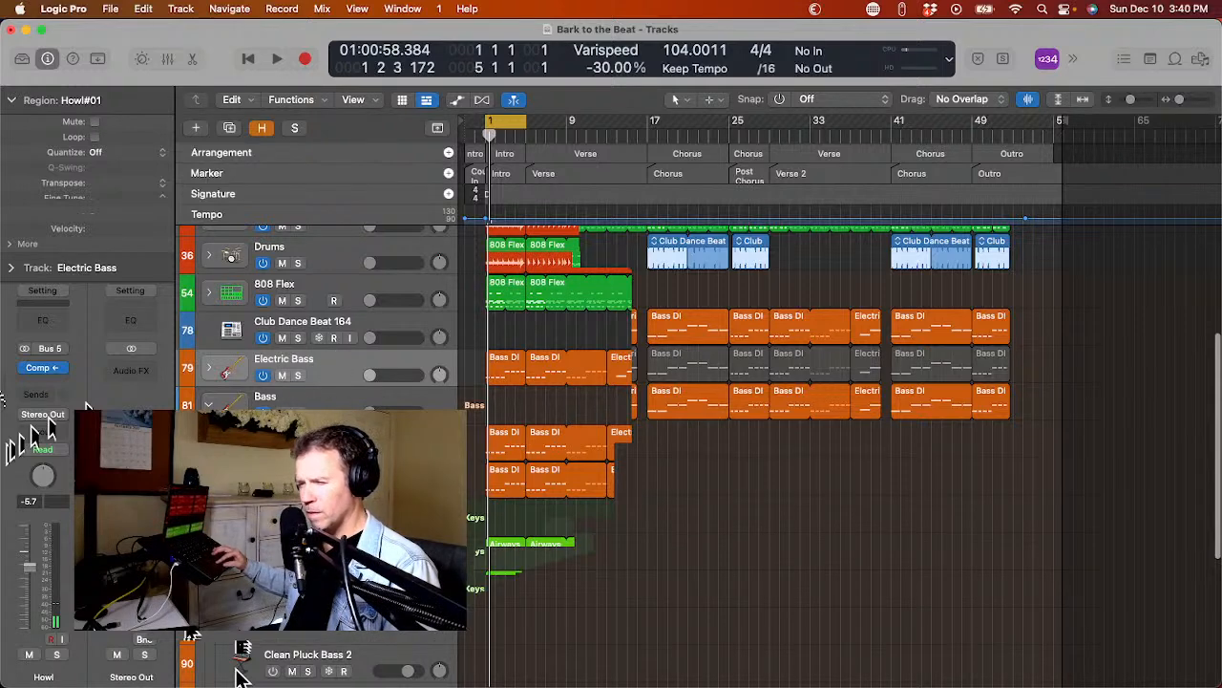
Move the Sub Bass track out of the Bass stack to the level of Electric Bass.
mouse_move(3, 474)
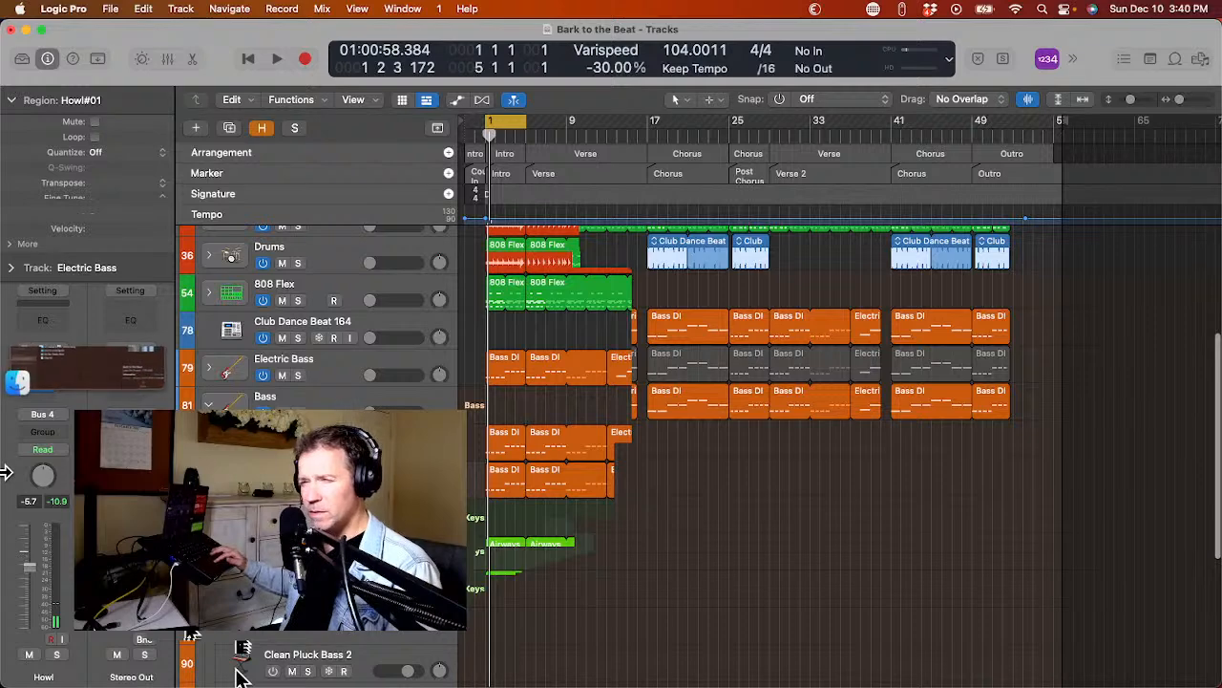
click(292, 401)
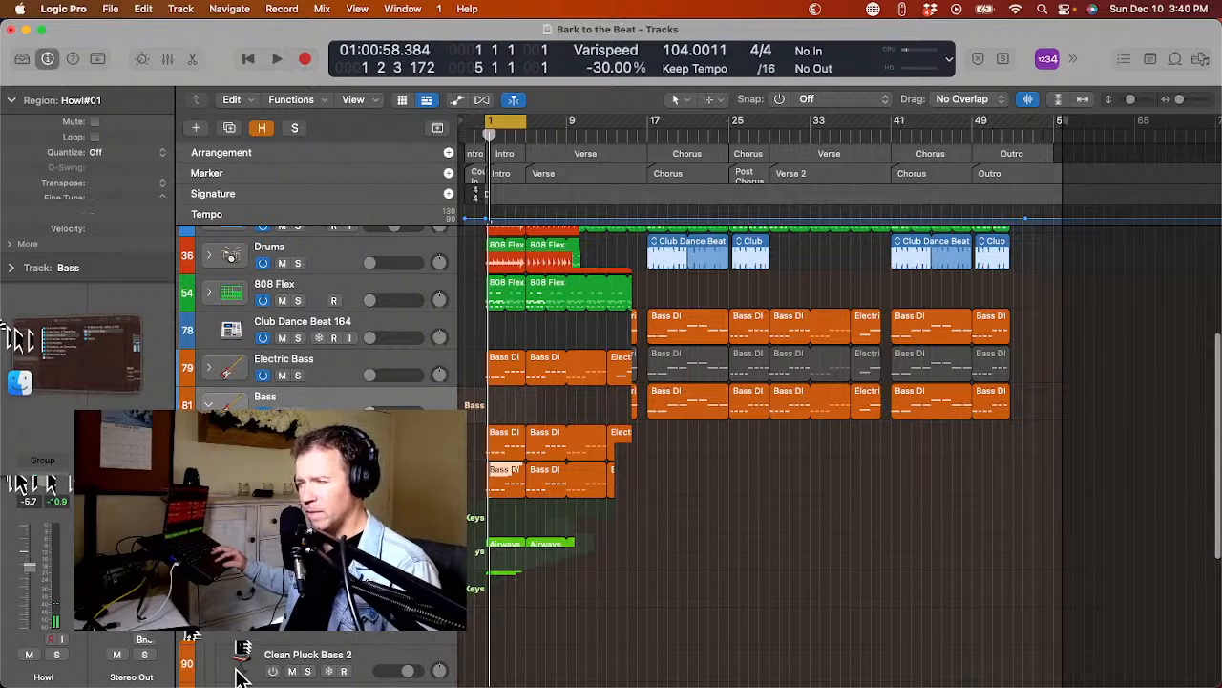
drag(229, 443, 229, 404)
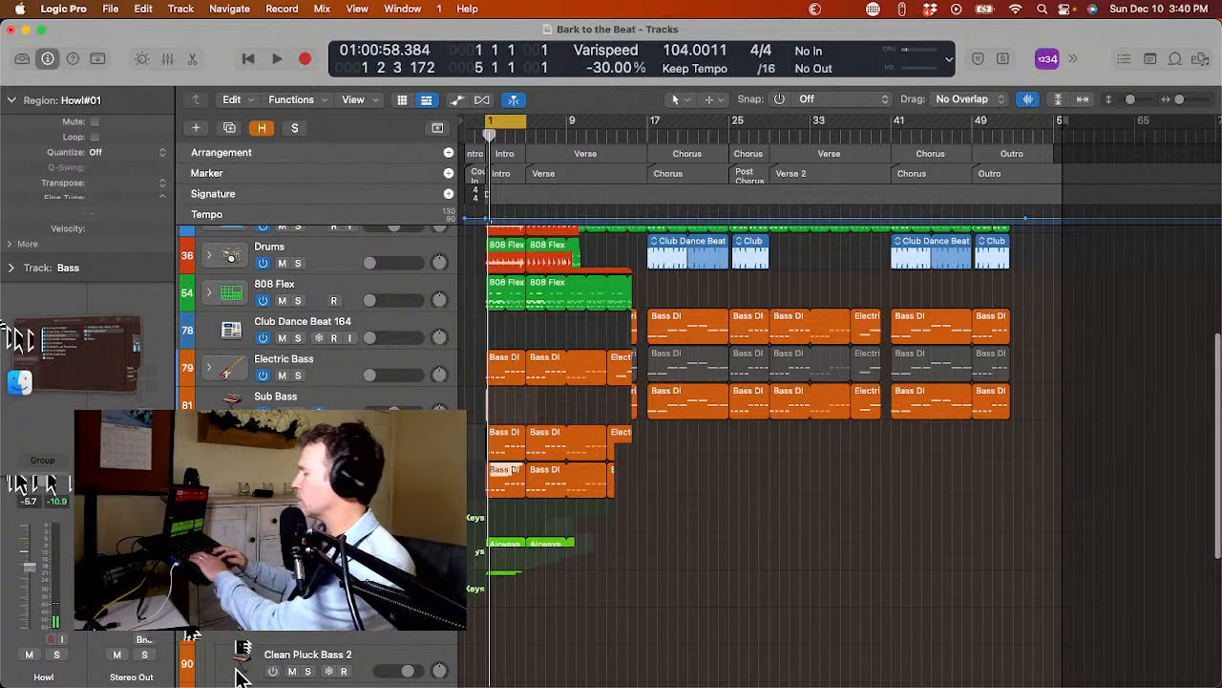
click(263, 363)
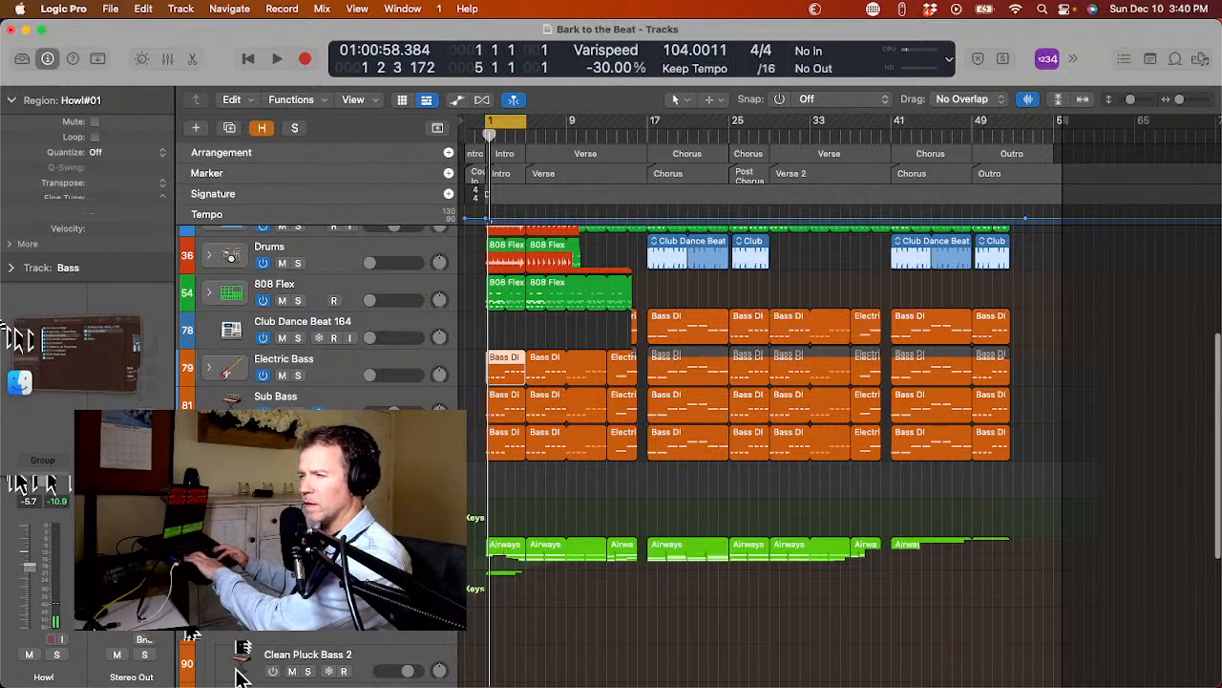
key(Delete)
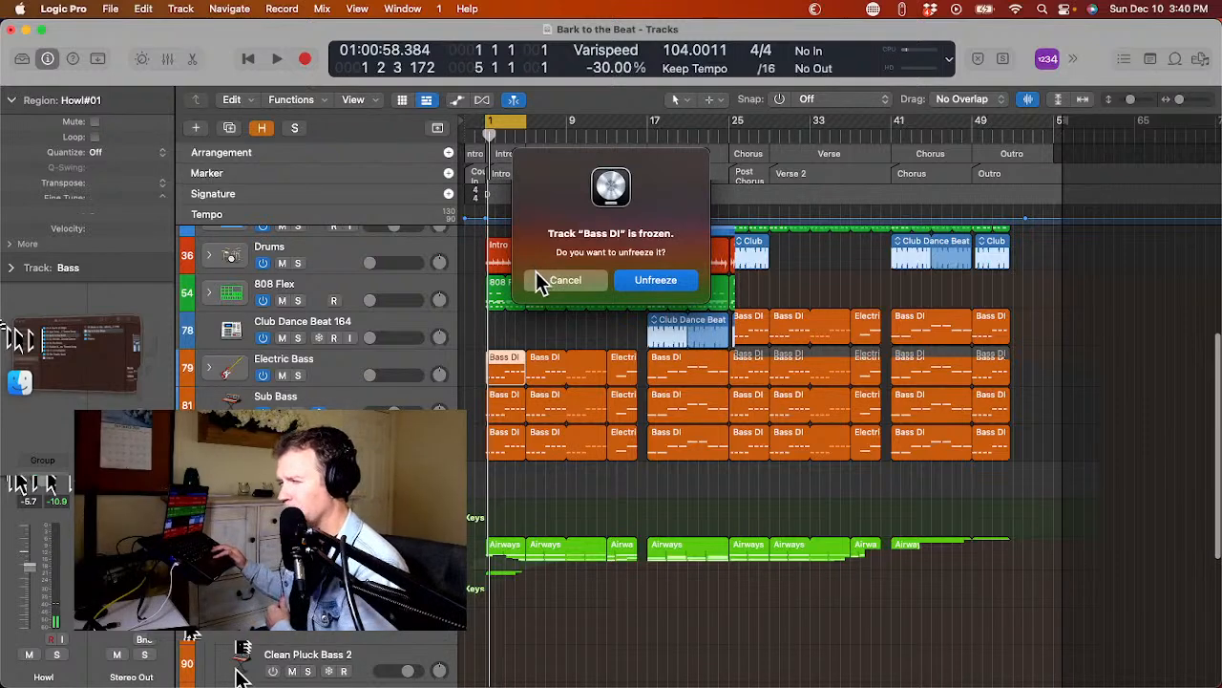
click(563, 281)
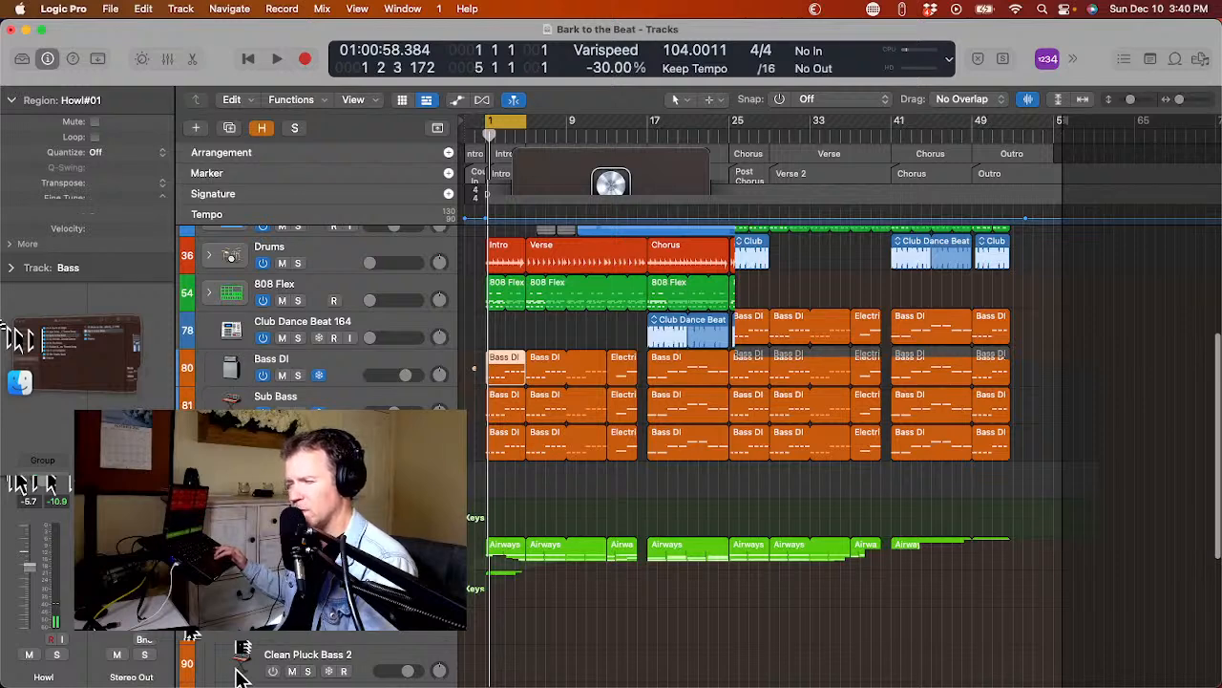
Place the emptied Bass track above Electric Bass, select it, and delete it.
drag(207, 420, 213, 320)
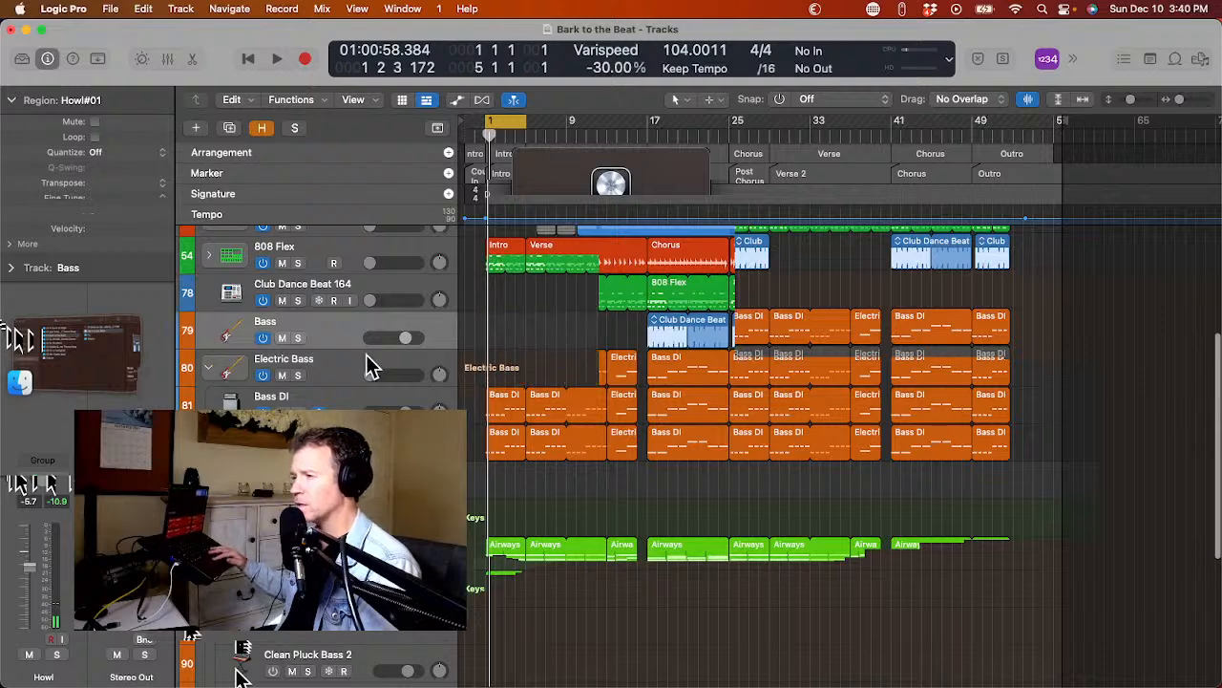
drag(402, 336, 398, 337)
click(335, 354)
click(335, 330)
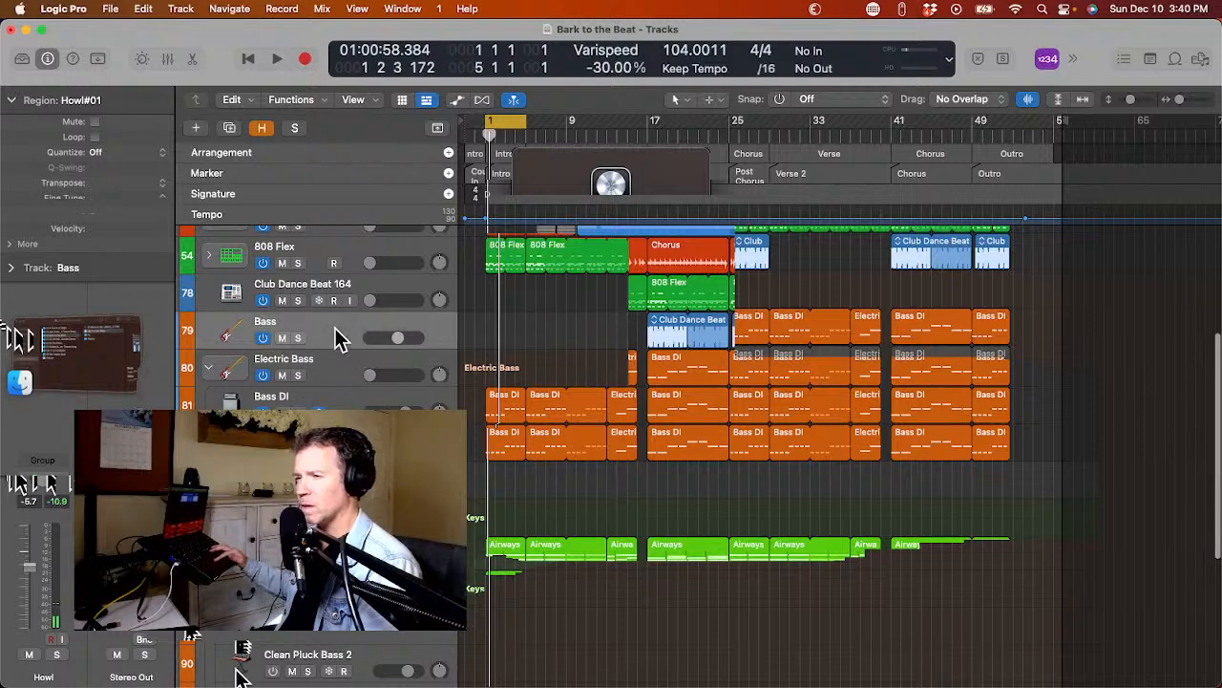
key(super+BackSpace)
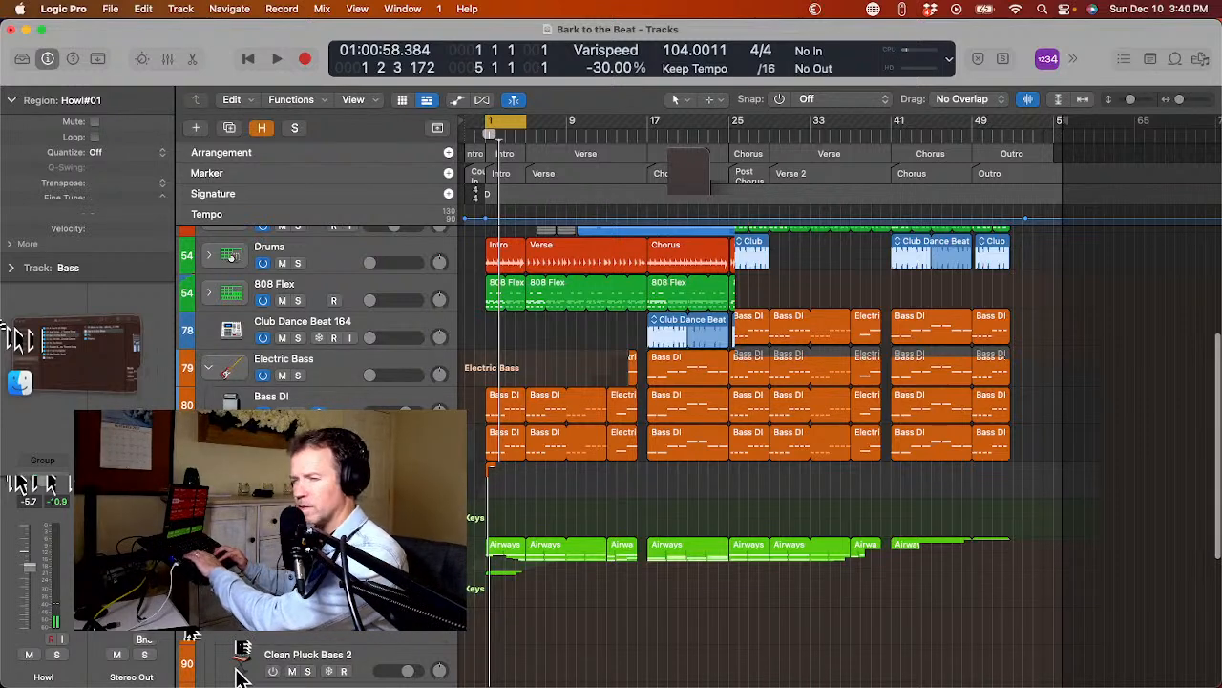
Group the remaining sub bass tracks into their own Sub Bass track stack.
right_click(239, 676)
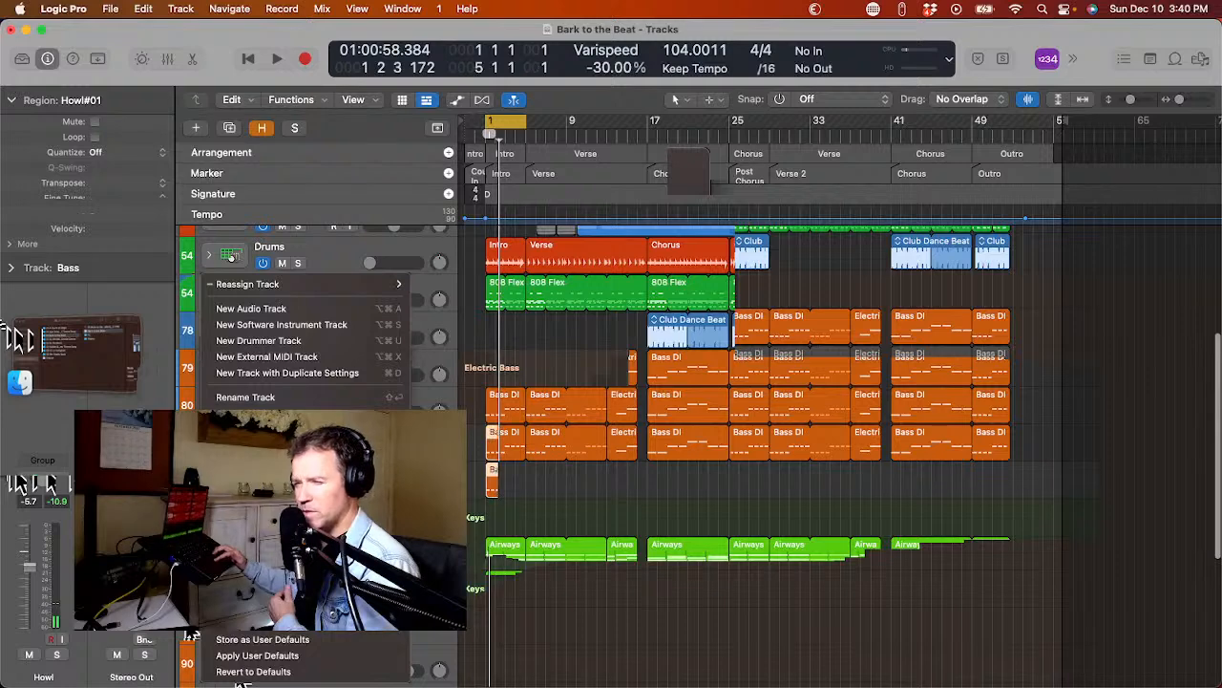
click(272, 478)
key(Return)
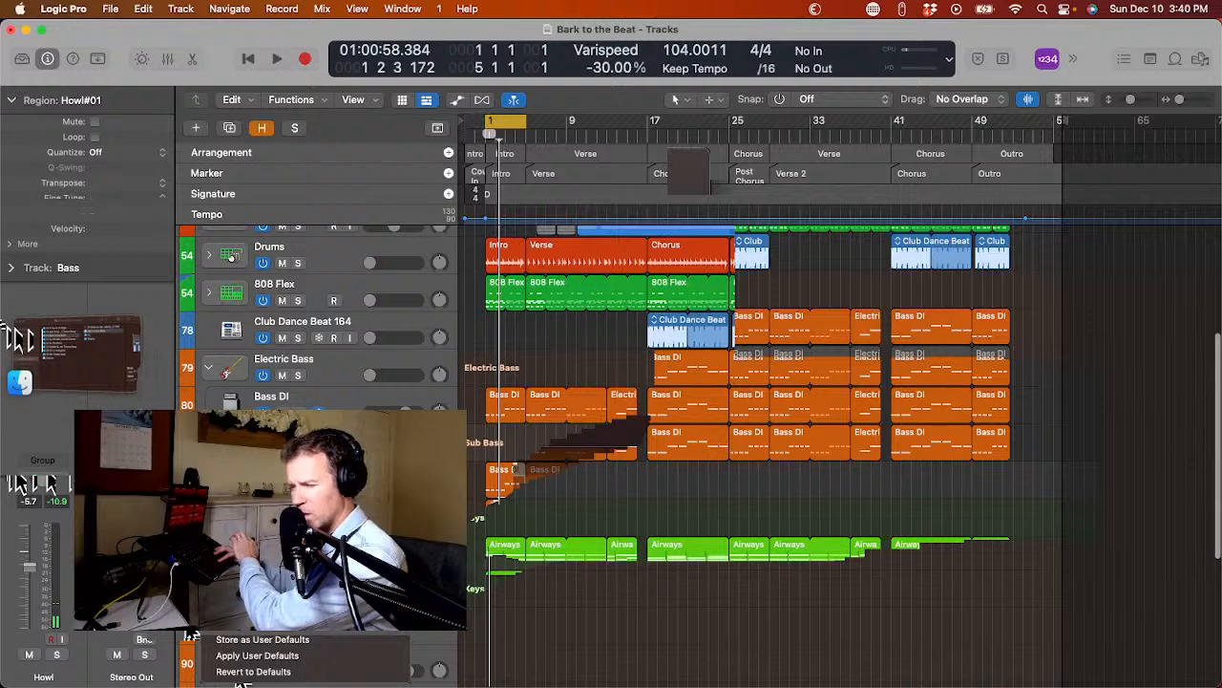
Set the cycle range to the first Chorus marker, bars 17 to 25, and play it.
scroll(230, 255, up, 1)
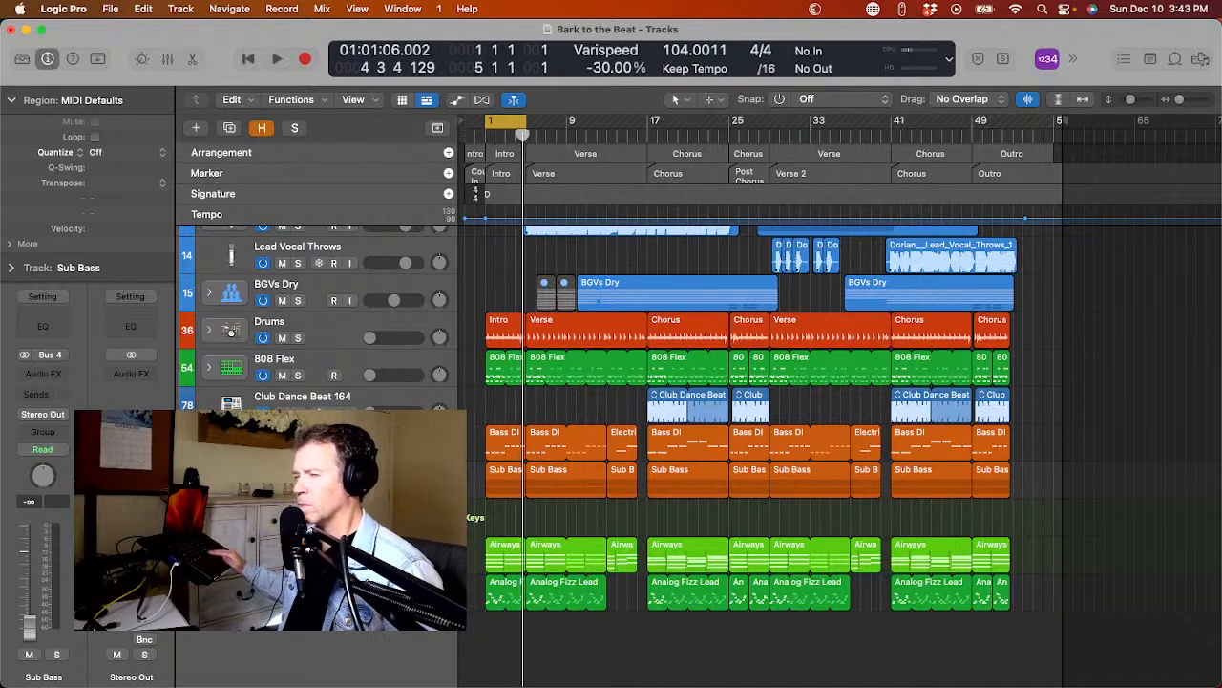
click(560, 172)
drag(561, 175, 565, 152)
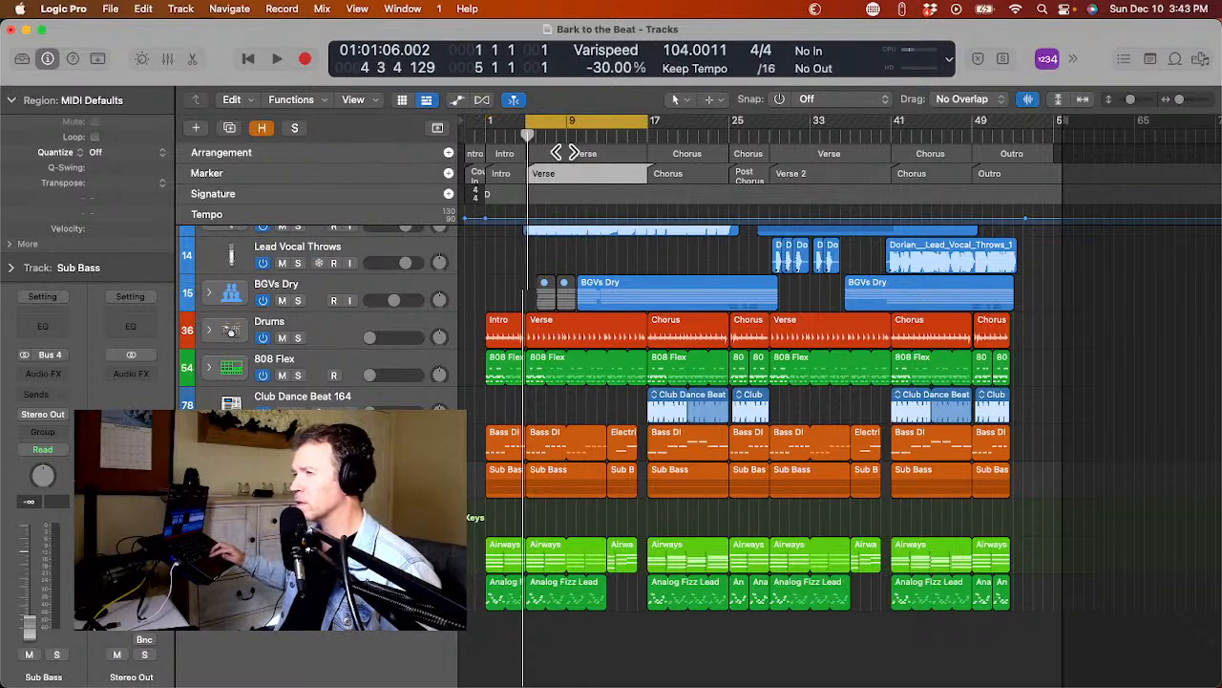
click(661, 173)
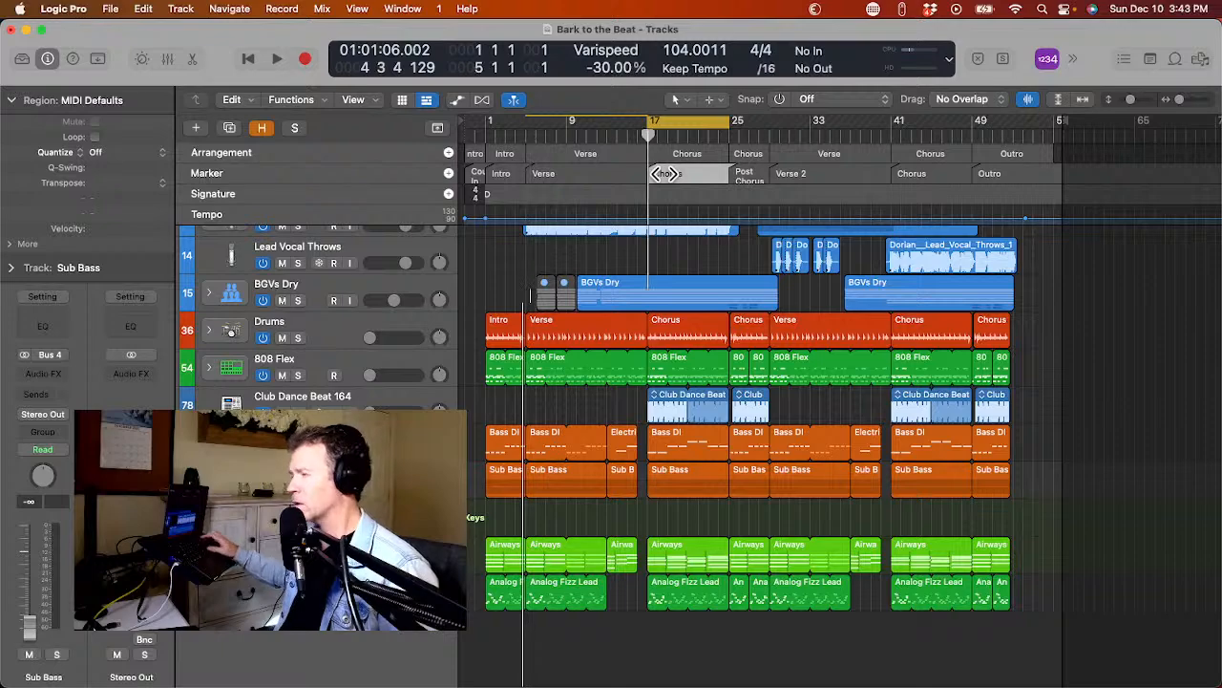
key(space)
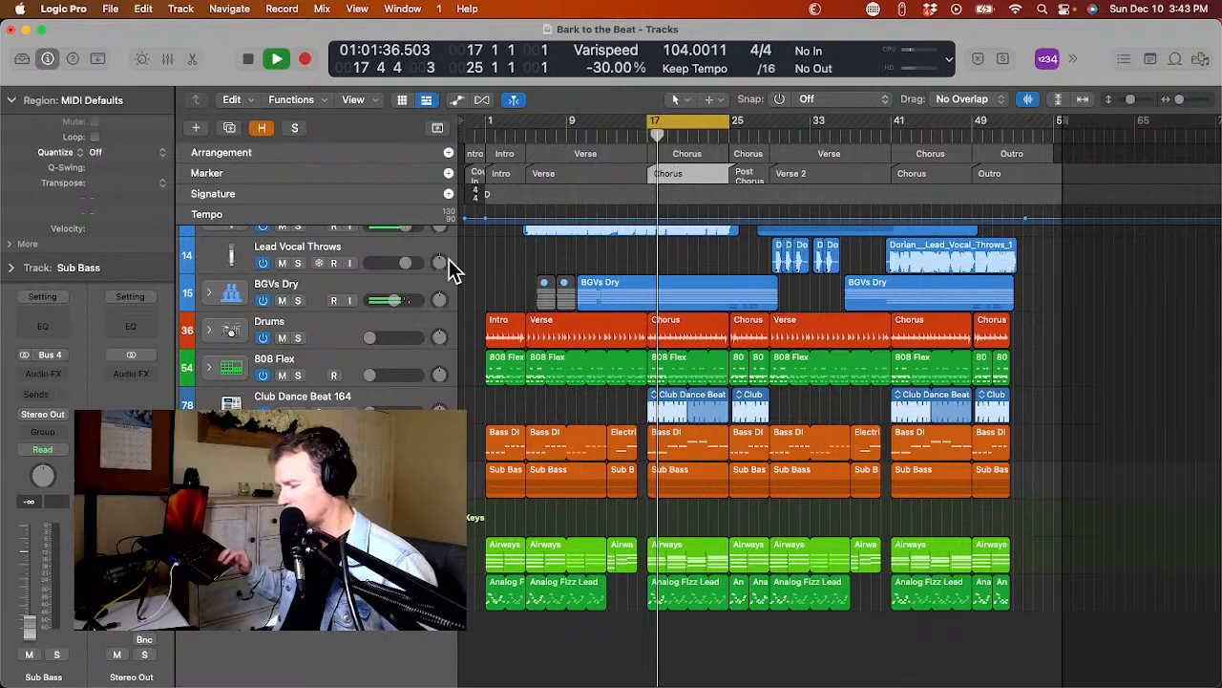
Solo the BGVs Dry stack during chorus playback and open its GW VoiceCentric plug-in window.
scroll(380, 269, up, 2)
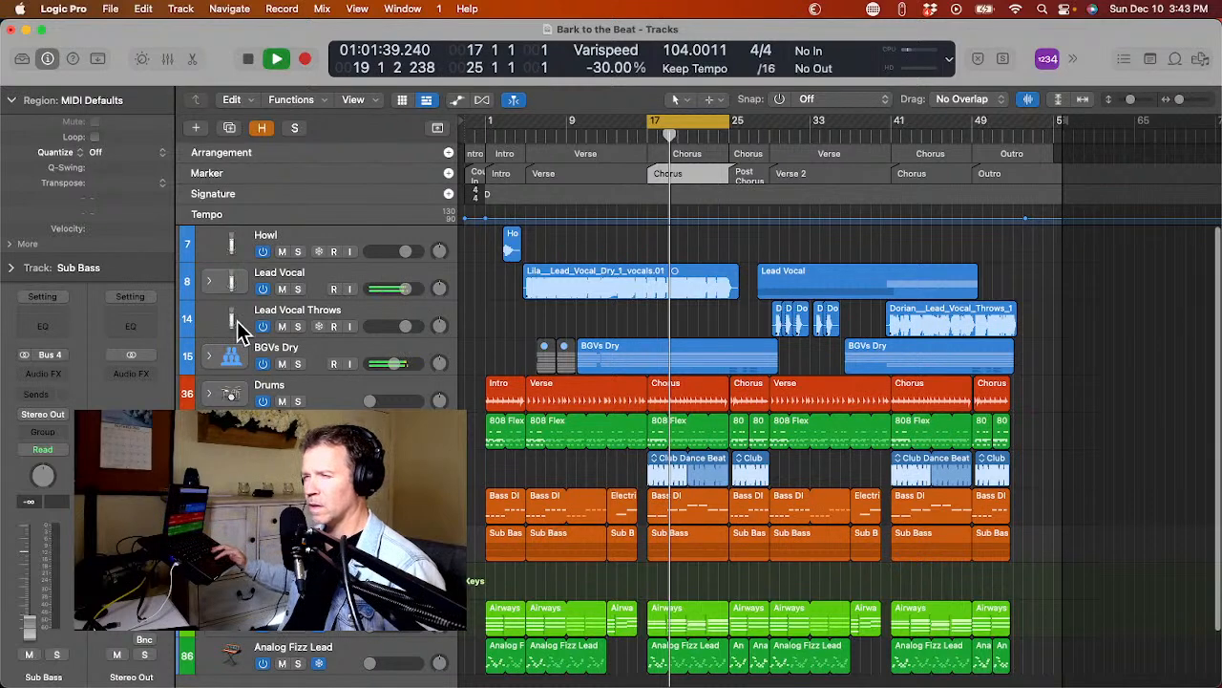
click(298, 364)
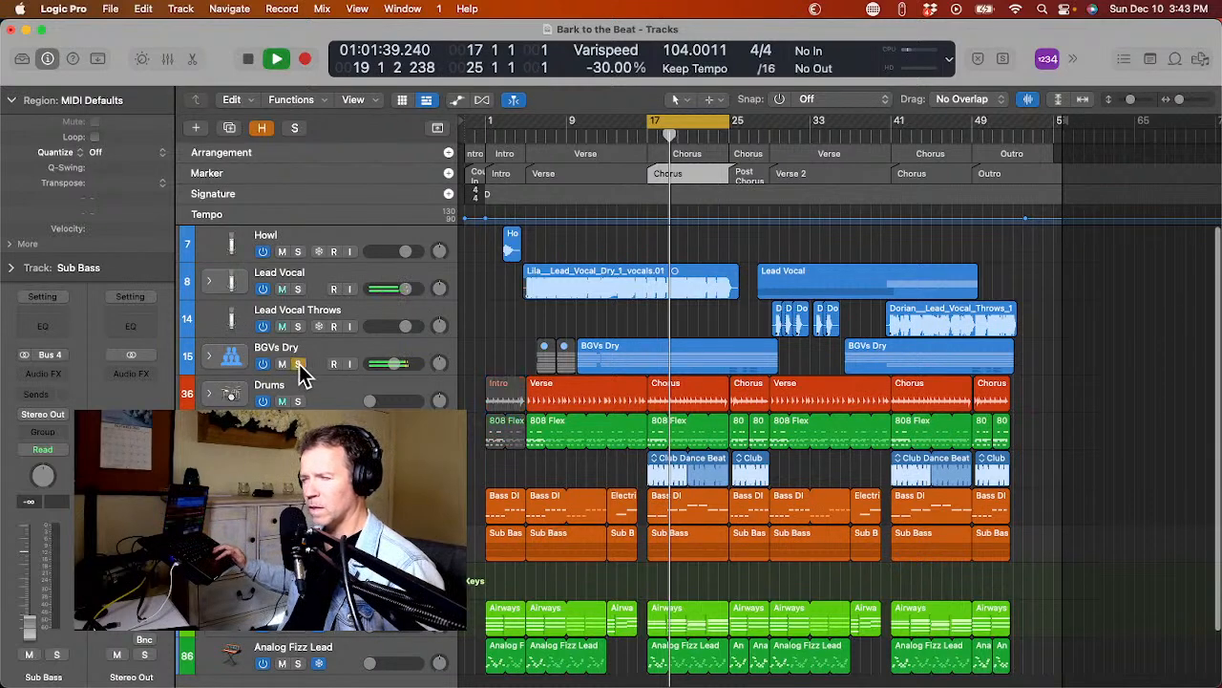
click(299, 364)
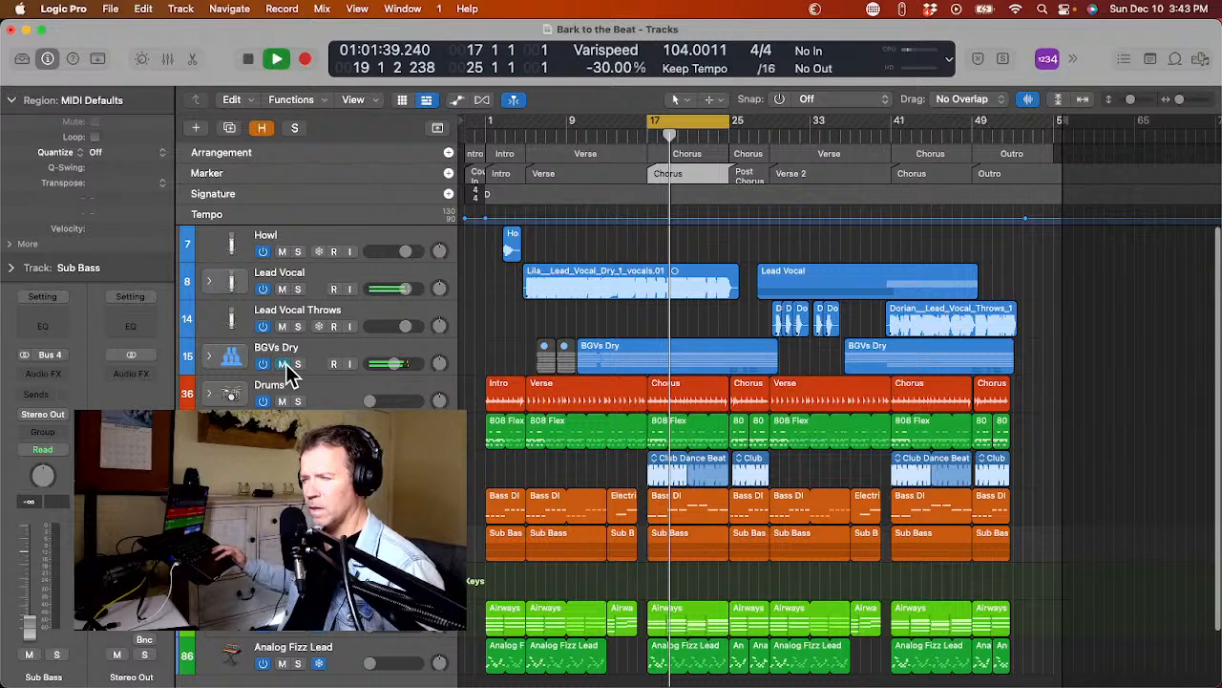
click(250, 361)
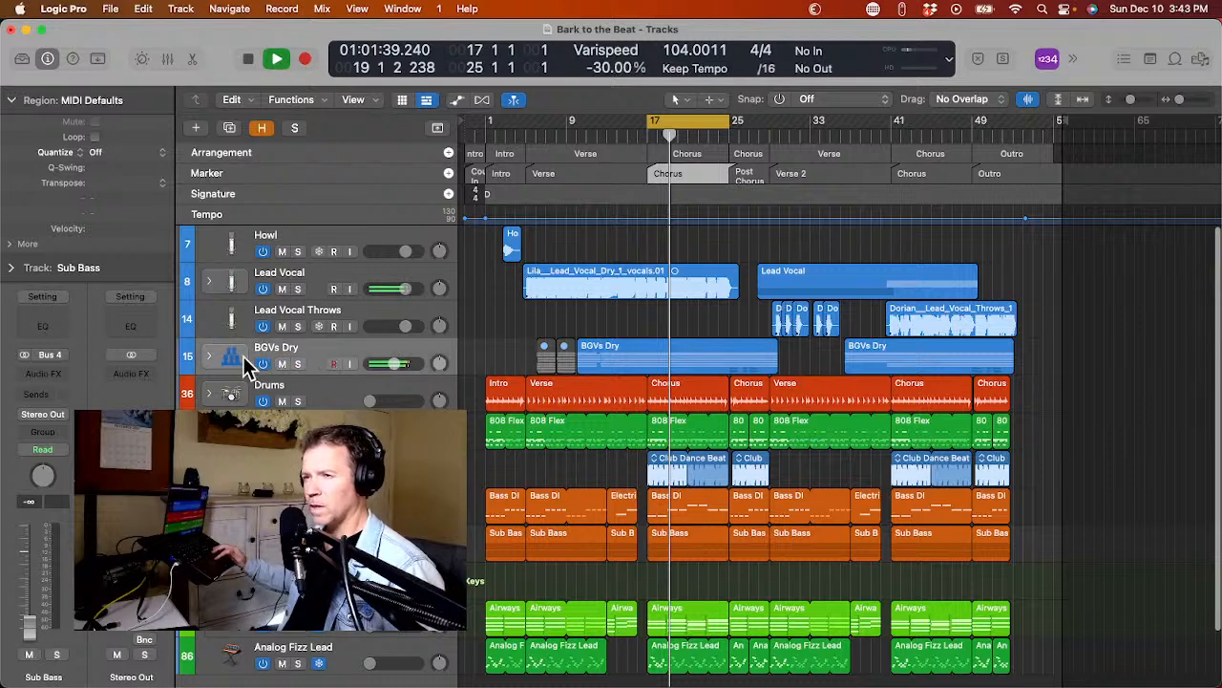
click(297, 363)
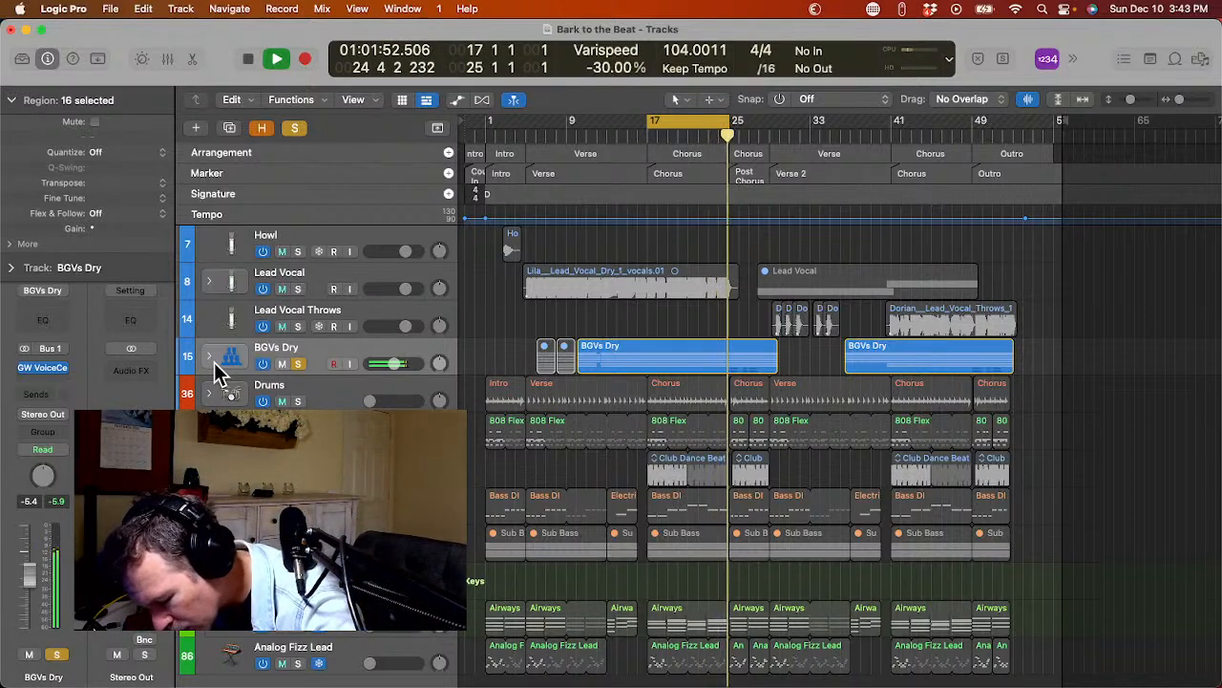
key(v)
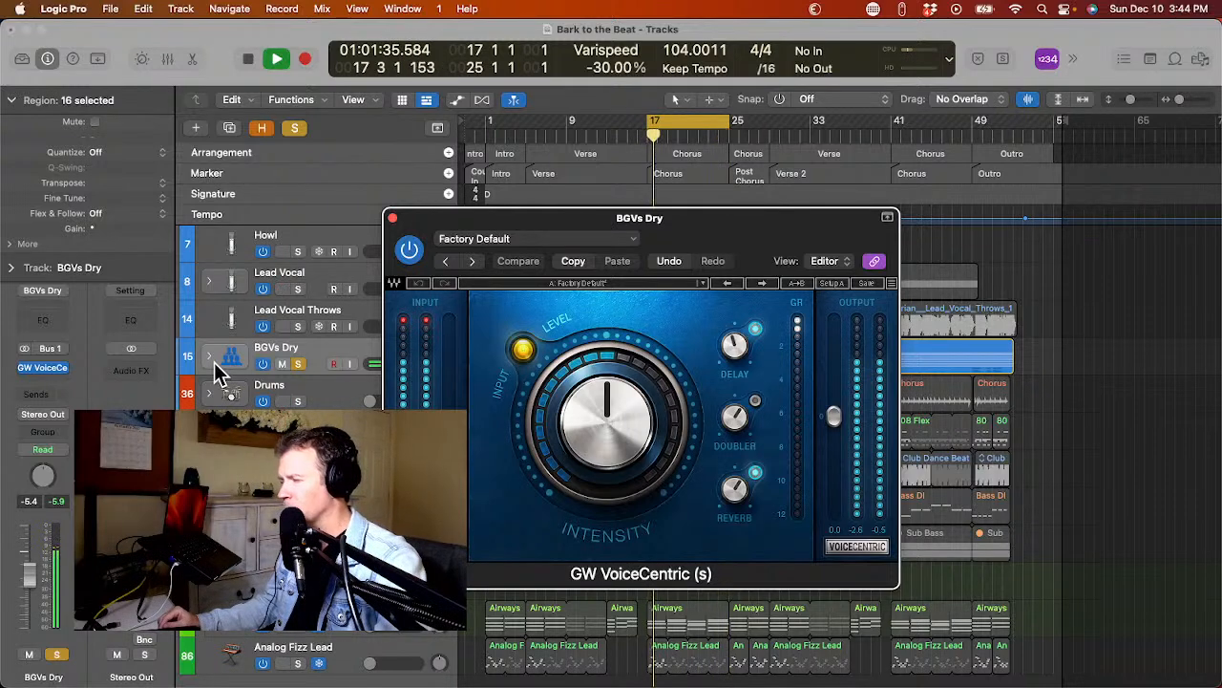
Close the GW VoiceCentric window, clear all solos and play the chorus in the full mix.
click(392, 219)
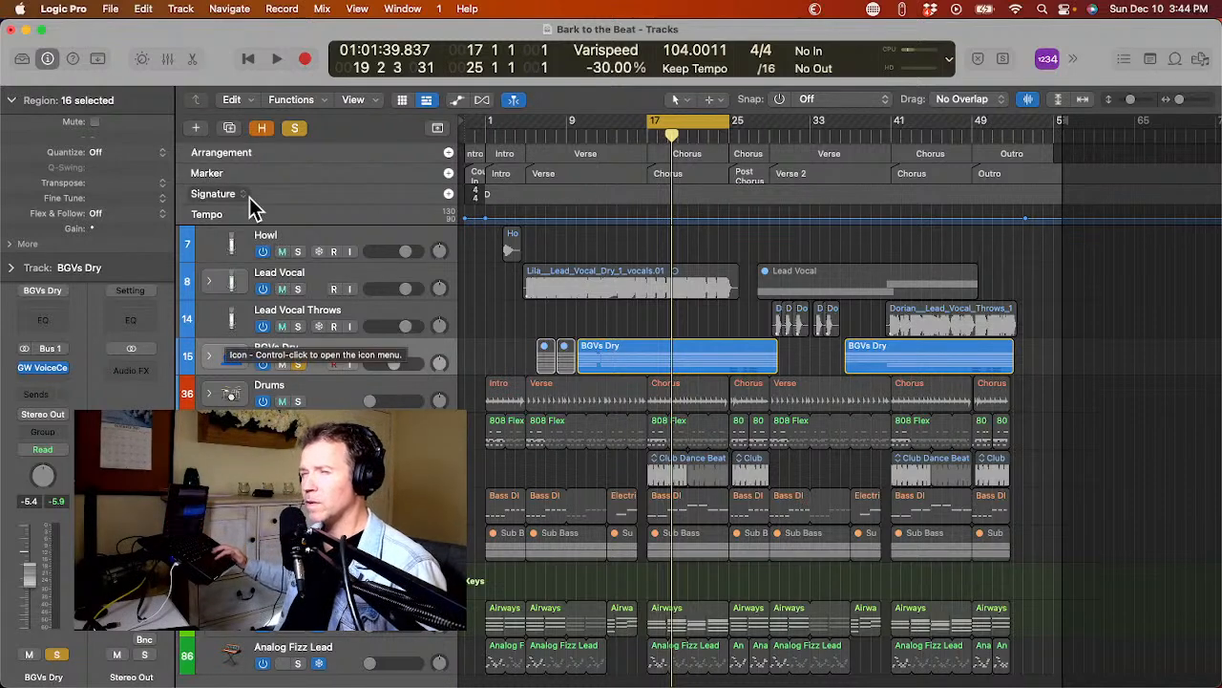
click(294, 131)
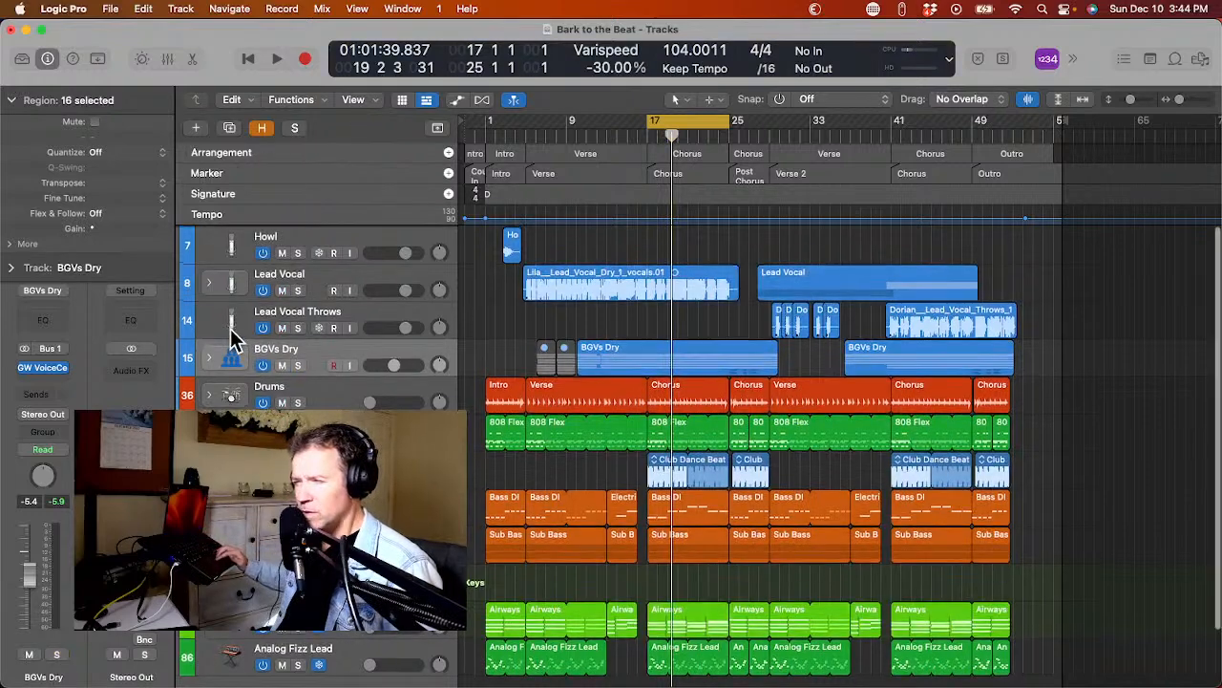
key(space)
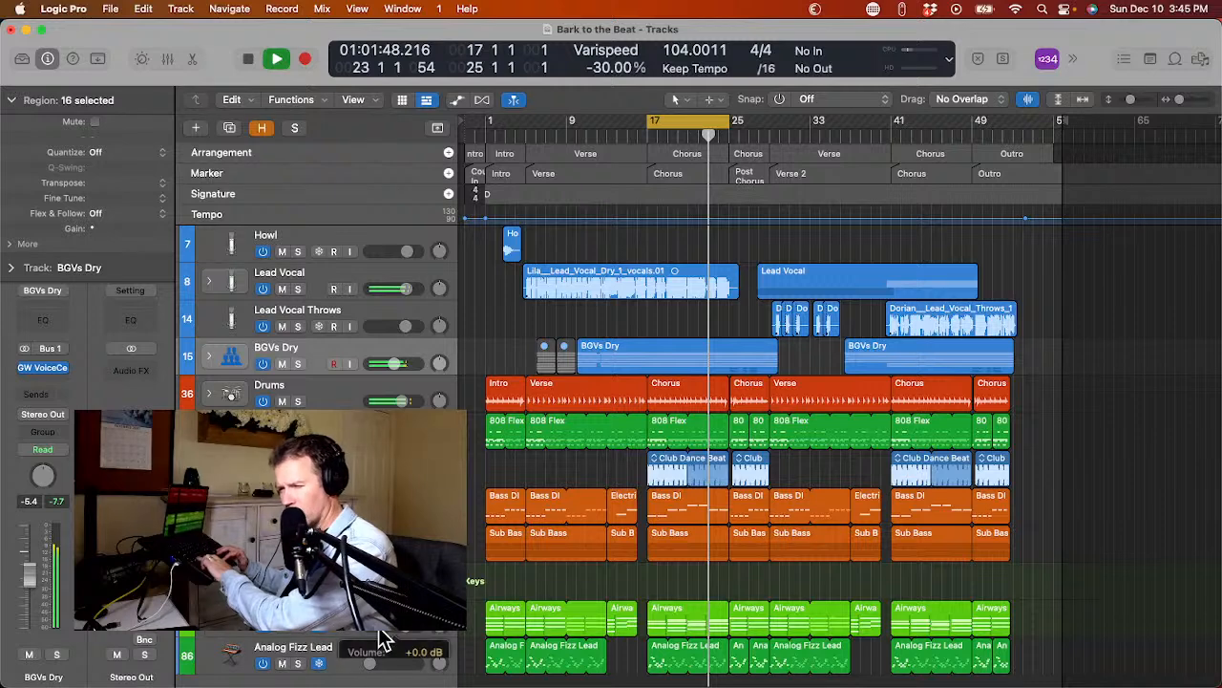
Raise the Analog Fizz Lead track's volume to 0.0 dB during chorus playback.
alt+click(370, 662)
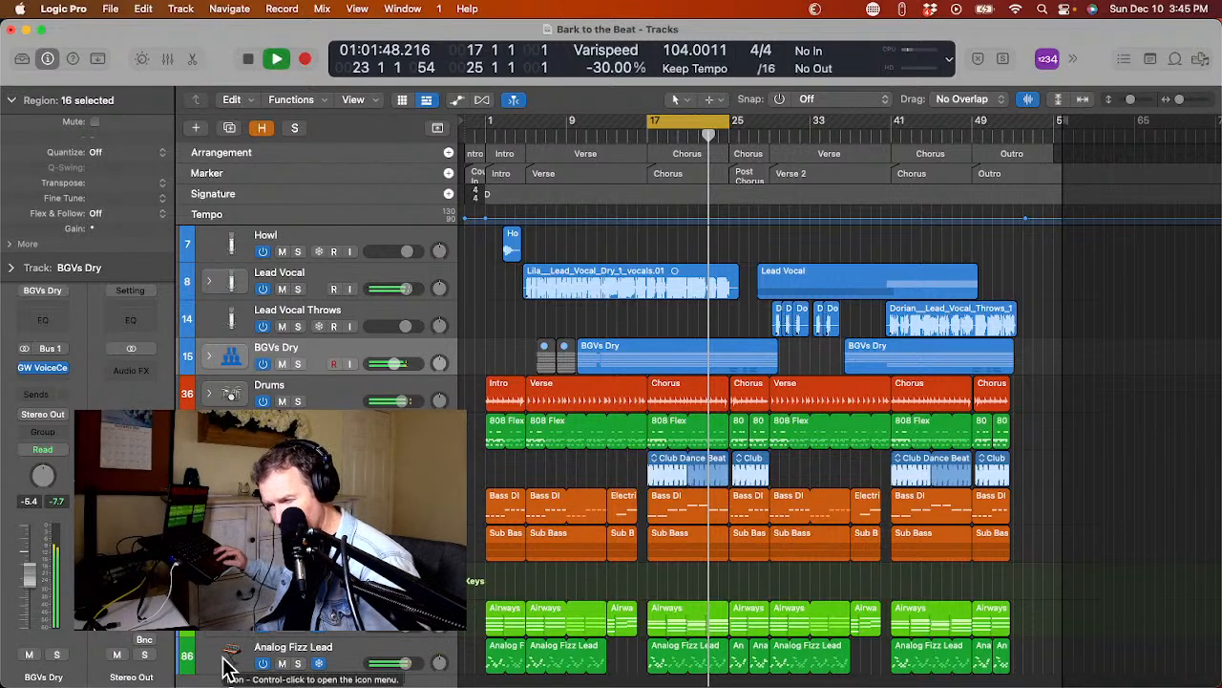
drag(225, 654, 226, 652)
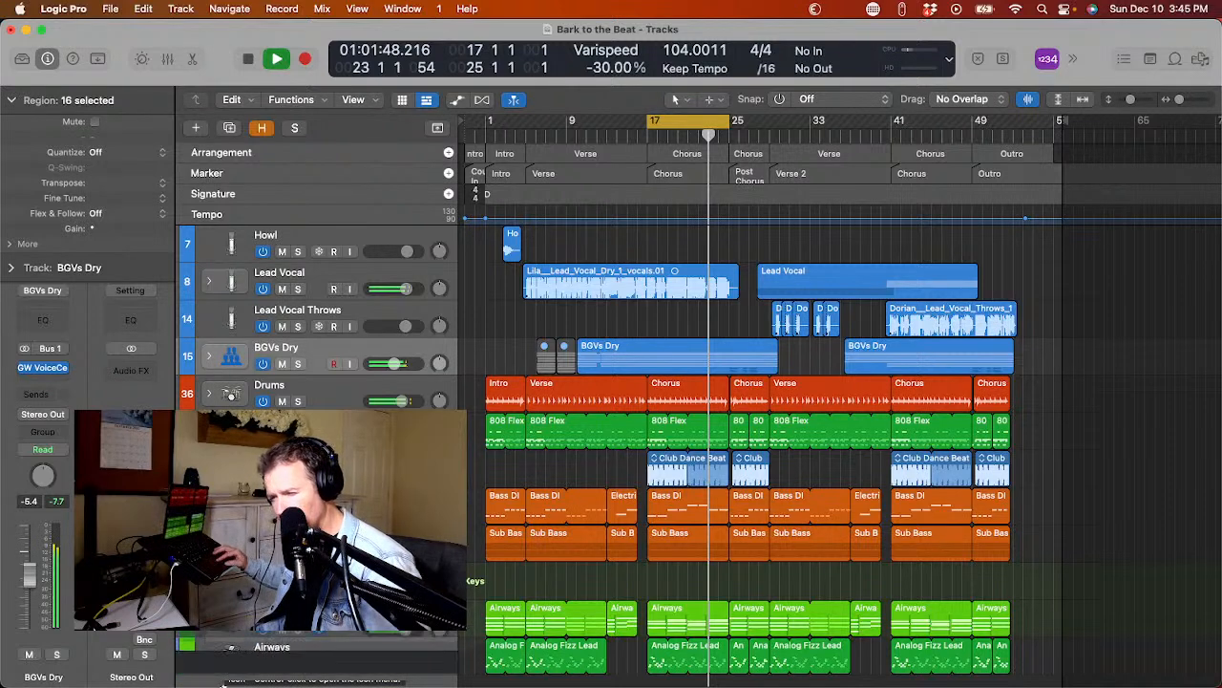
drag(237, 657, 223, 684)
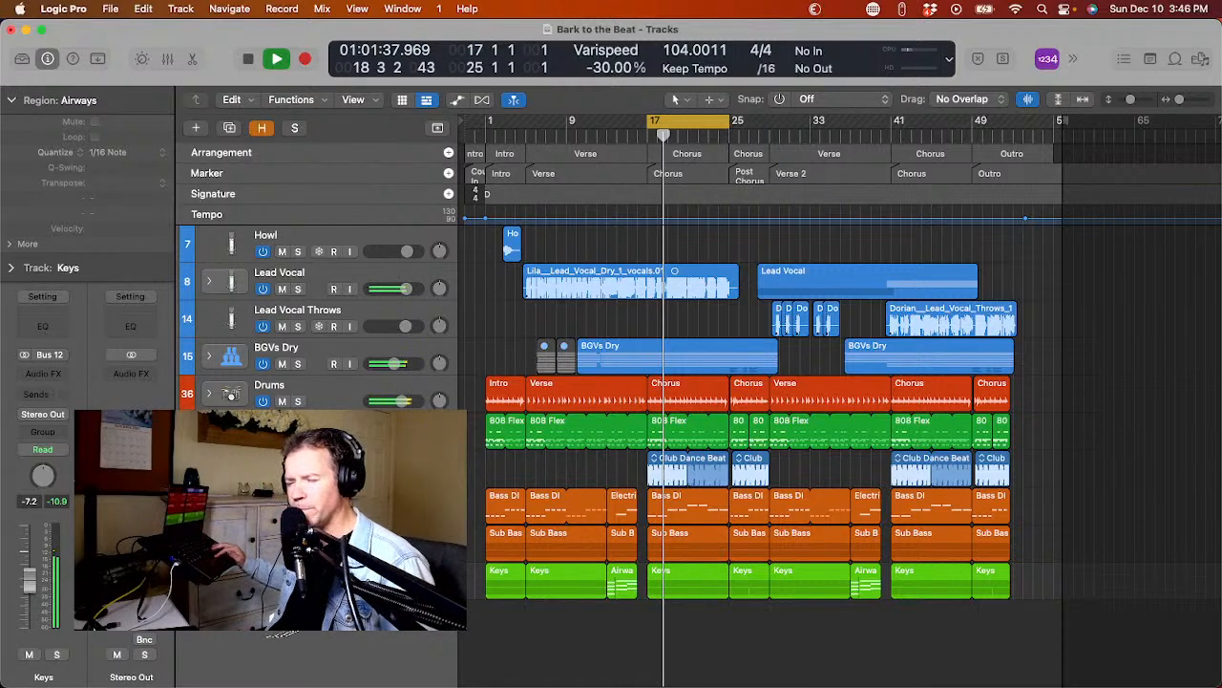
Solo the Analog Fizz Lead track and insert ValhallaSupermassive after the Limiter in its effects chain.
key(s)
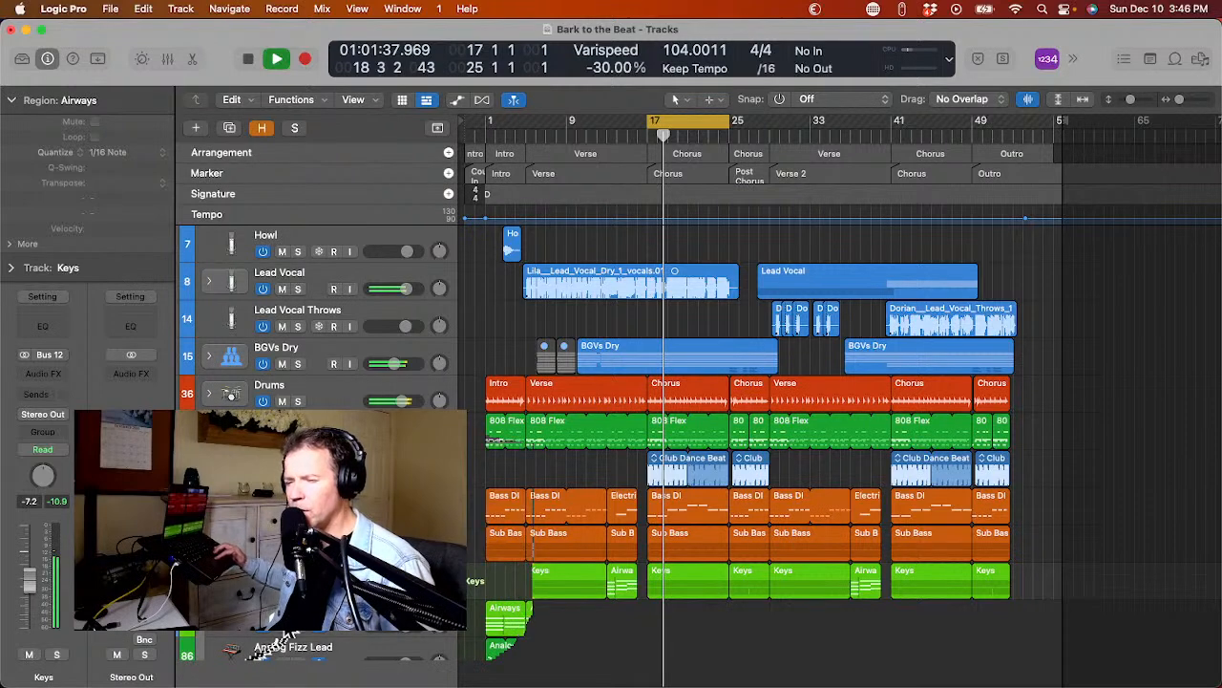
click(297, 632)
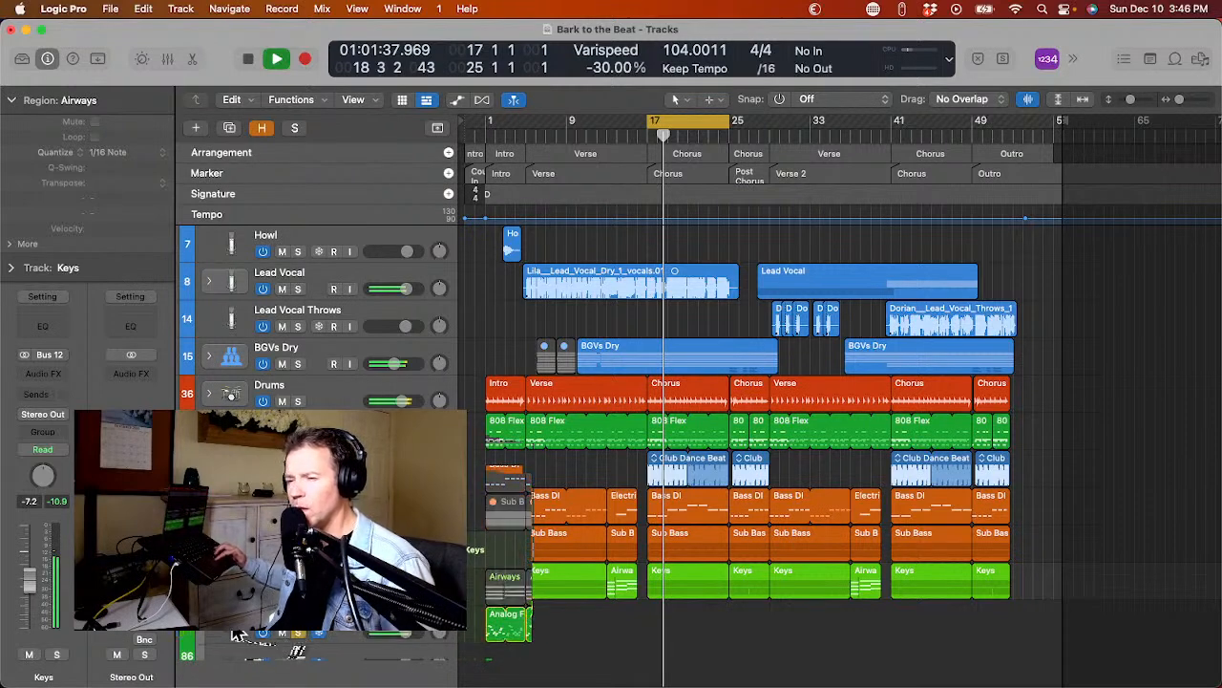
click(235, 634)
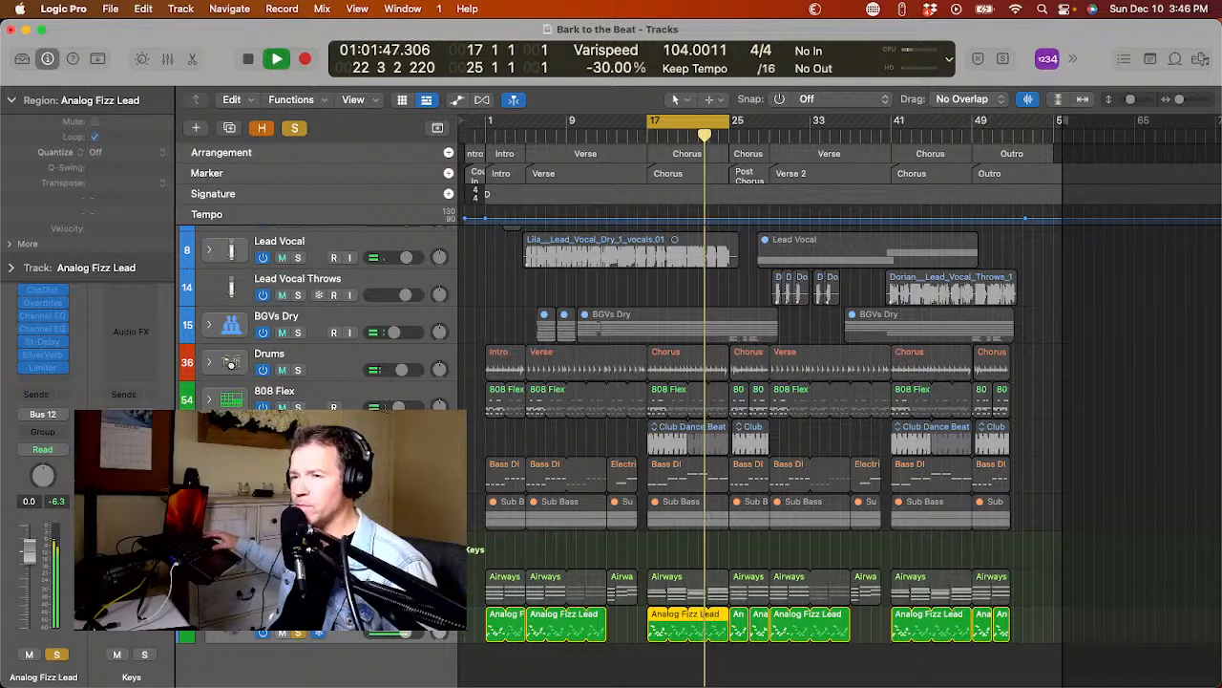
click(36, 378)
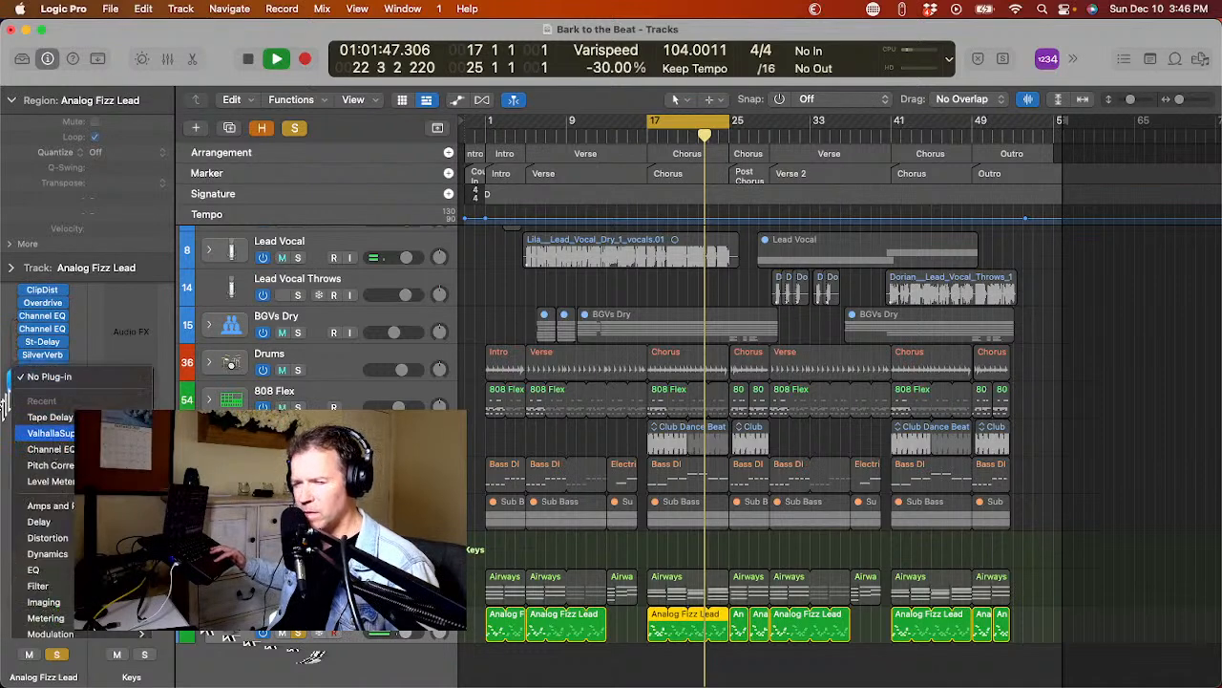
click(48, 432)
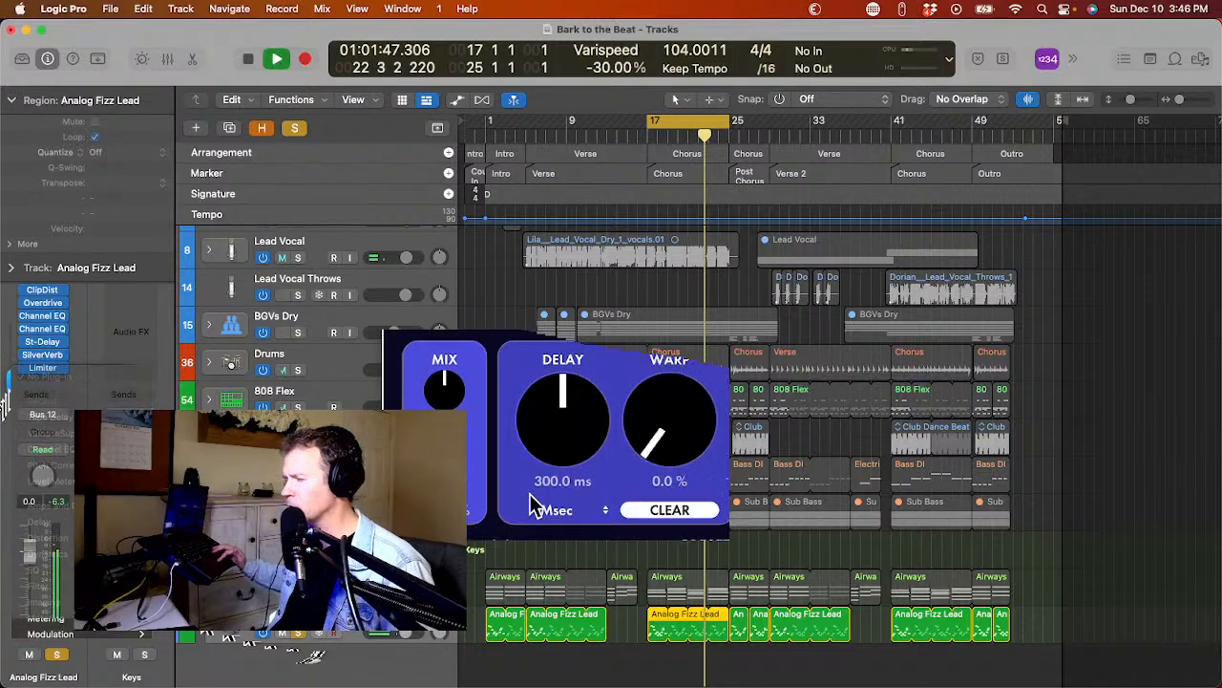
Load the HydraHarp preset from ValhallaSupermassive's C-Large reverbs.
click(802, 552)
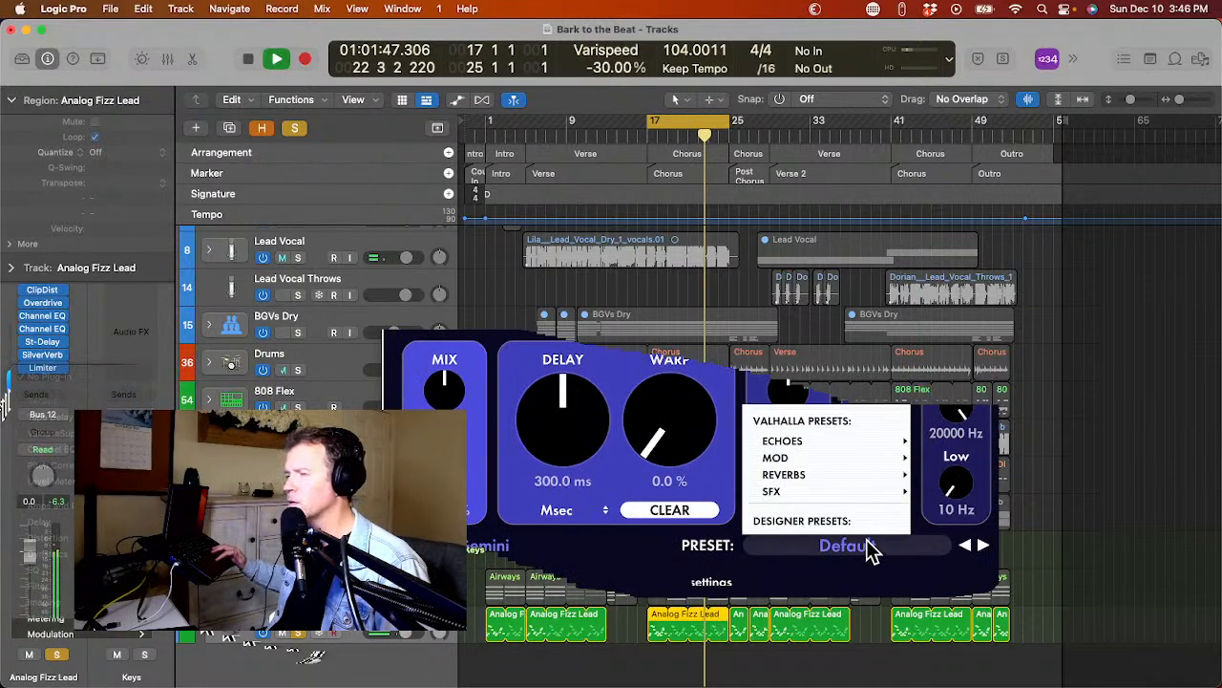
mouse_move(857, 490)
mouse_move(965, 458)
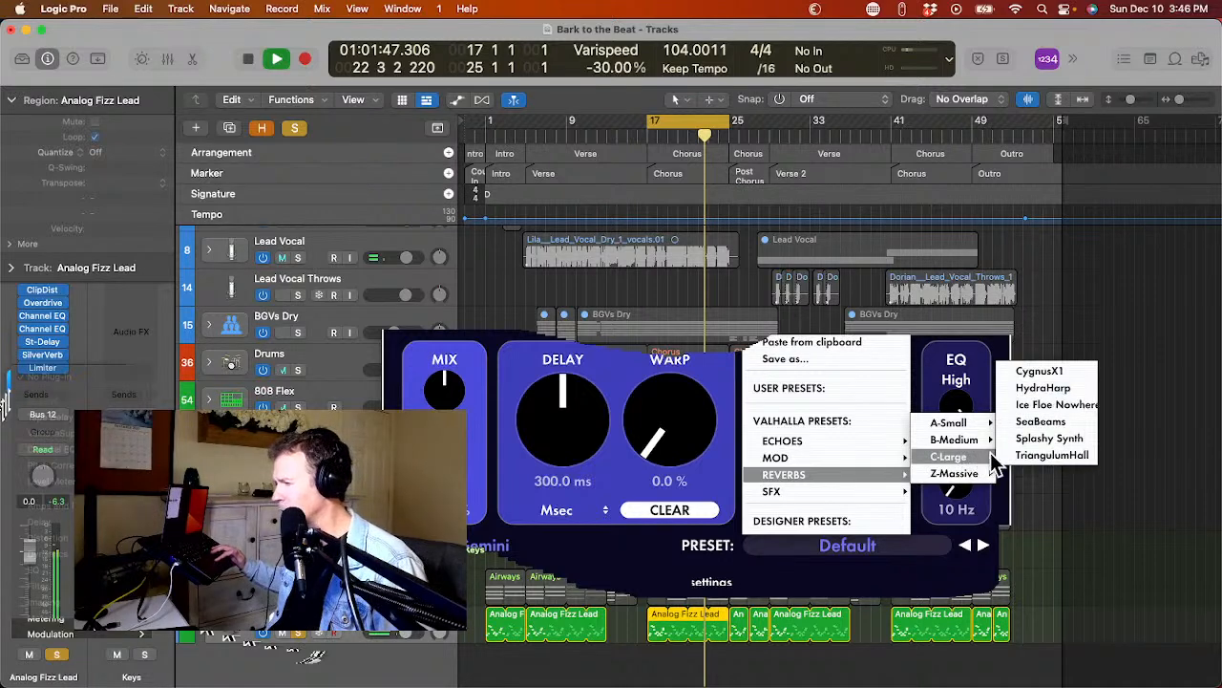
click(1060, 390)
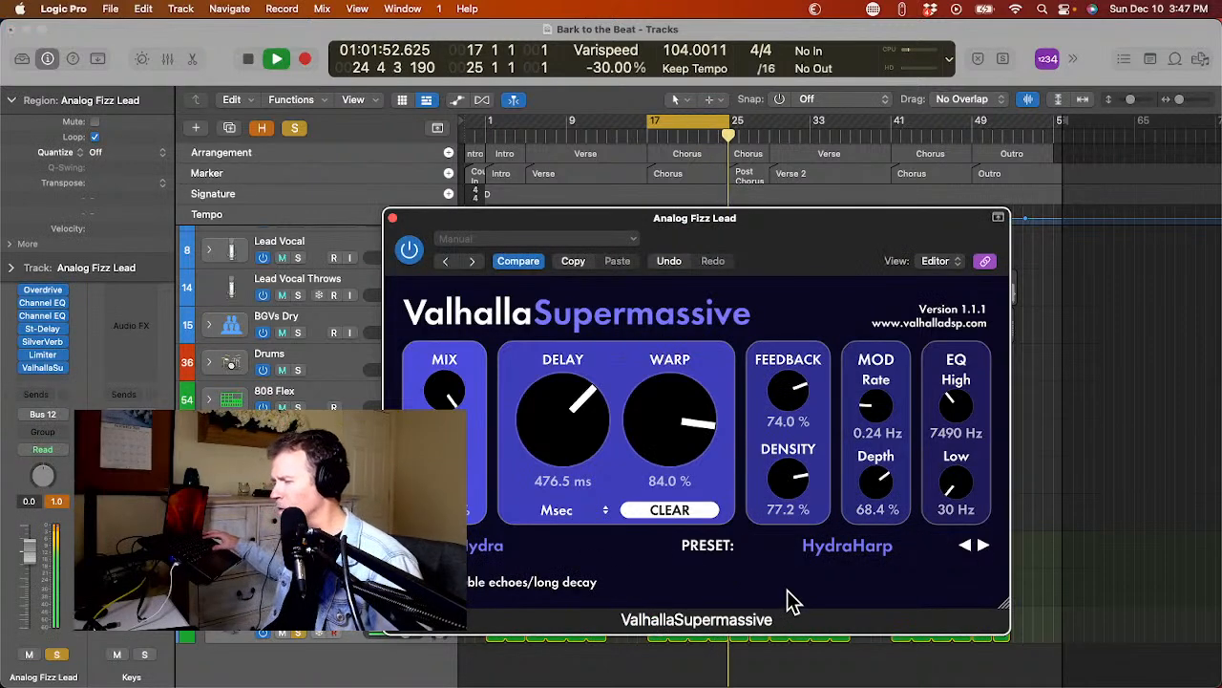
Load the Best Ballad Vocal preset from ValhallaSupermassive's B-Medium reverbs.
click(833, 559)
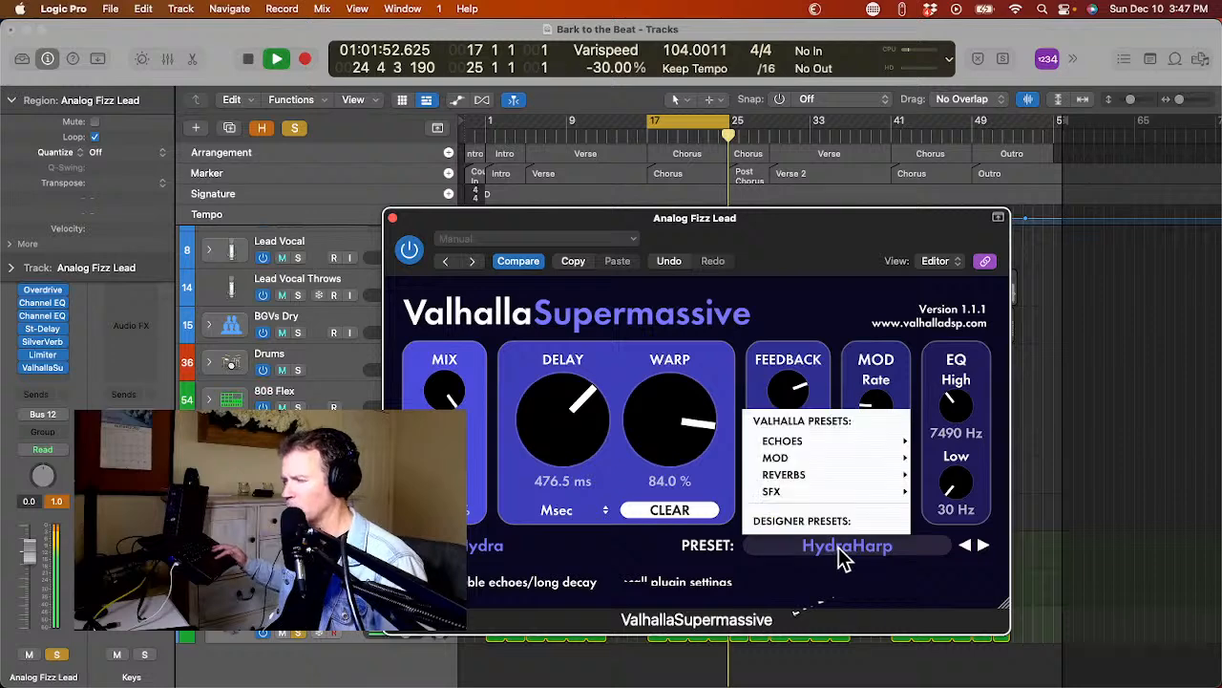
mouse_move(864, 437)
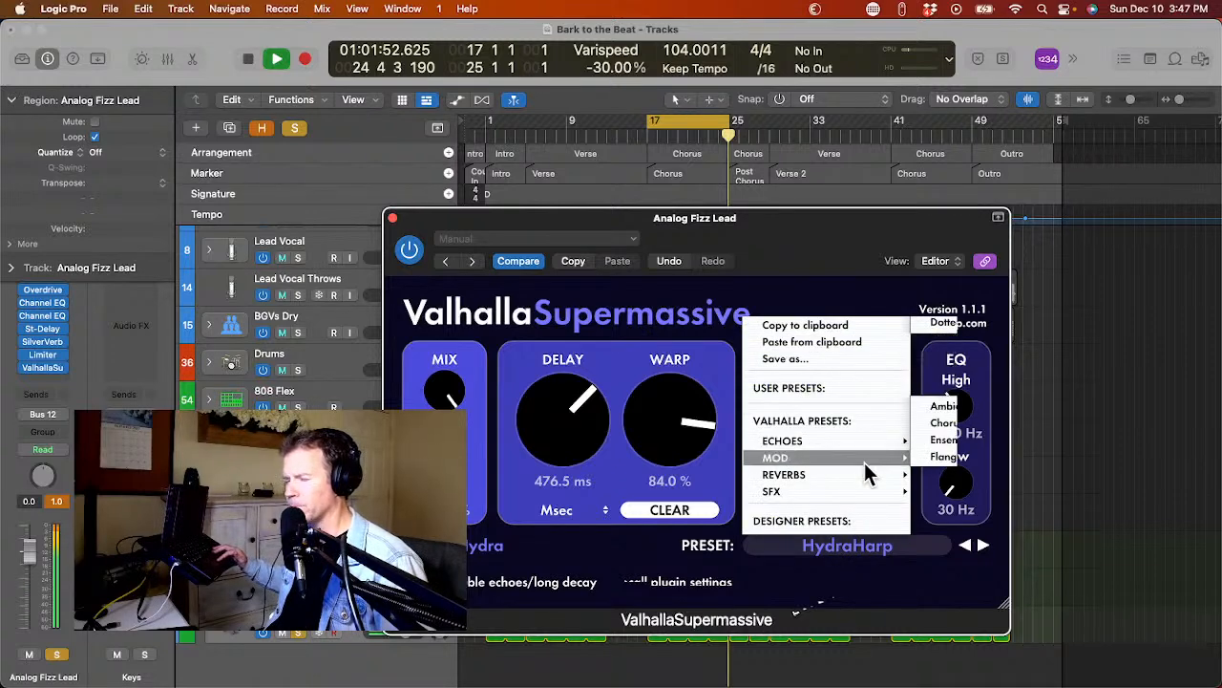
mouse_move(867, 475)
mouse_move(966, 427)
mouse_move(978, 451)
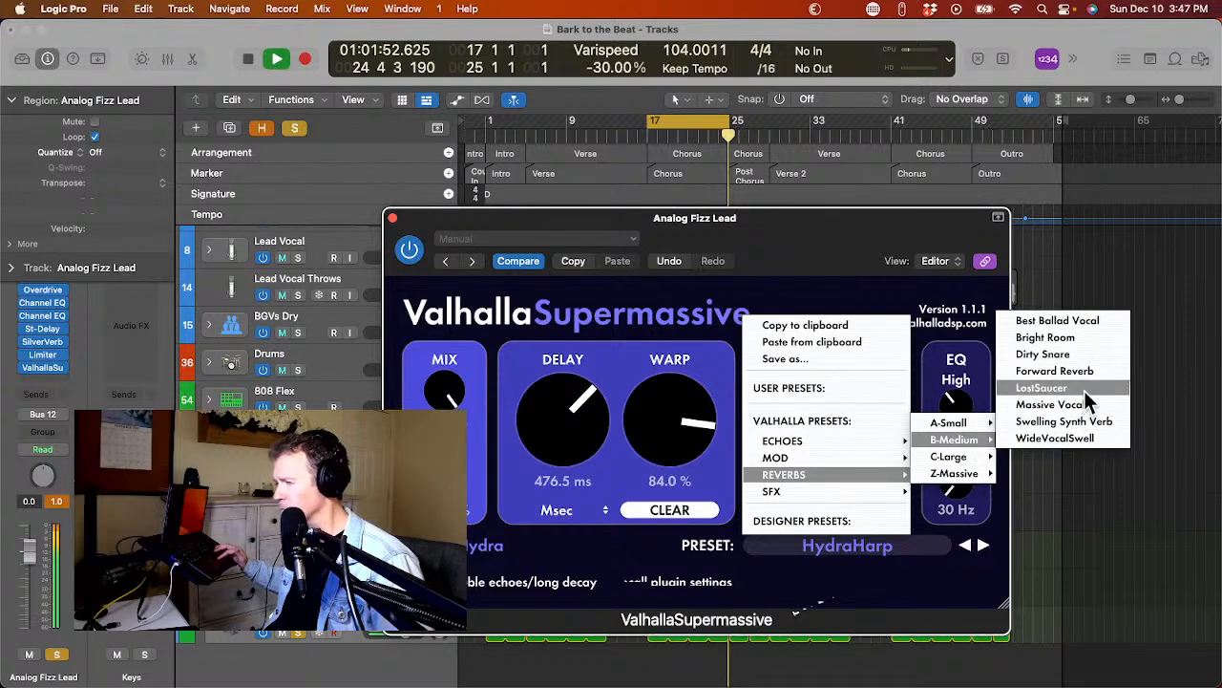
click(1092, 320)
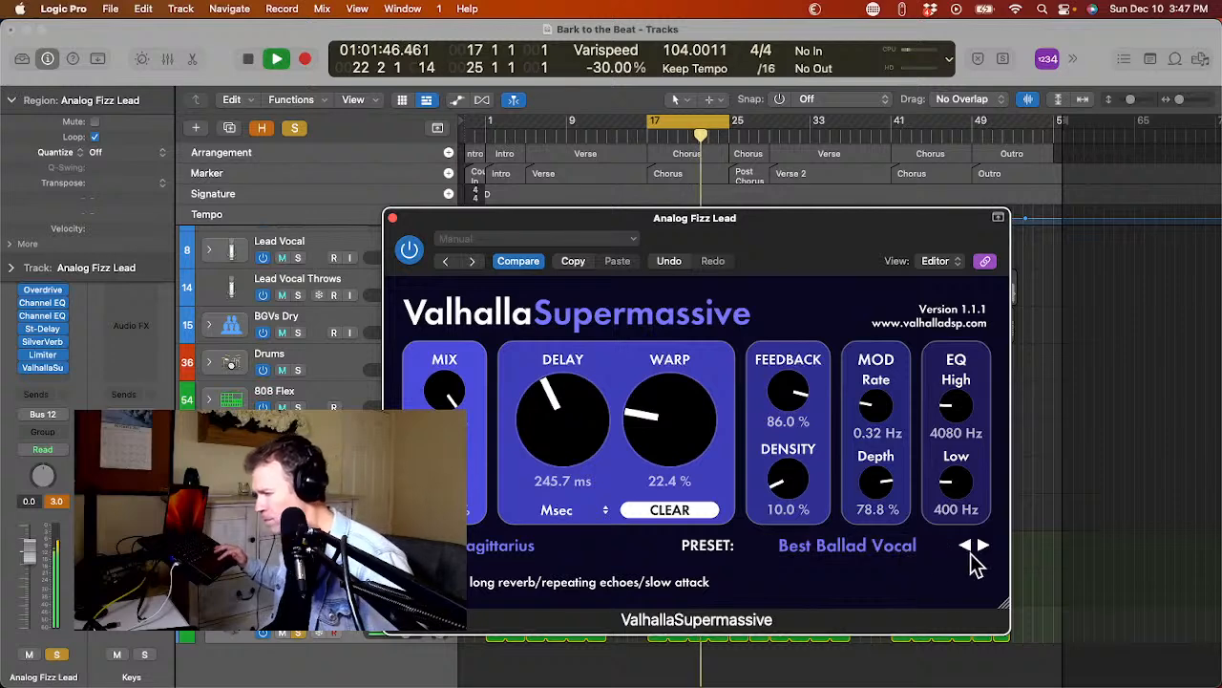
Audition the following B-Medium reverb presets on the soloed lead and settle on LostSaucer.
click(983, 546)
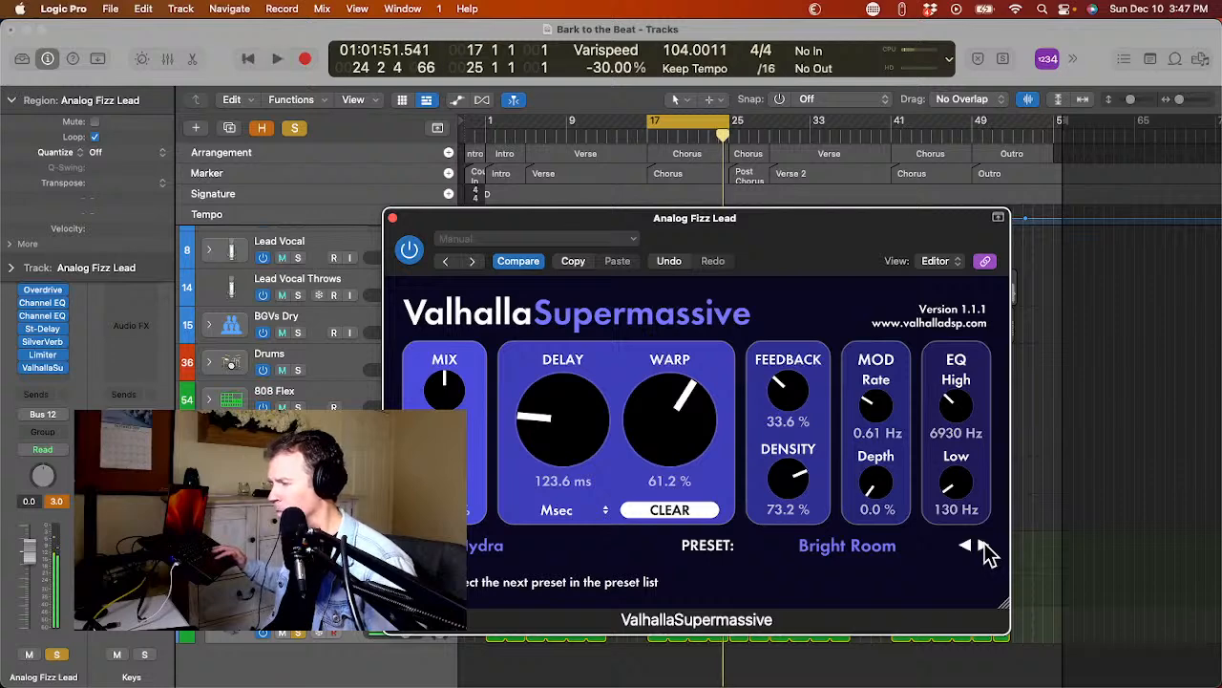
click(983, 546)
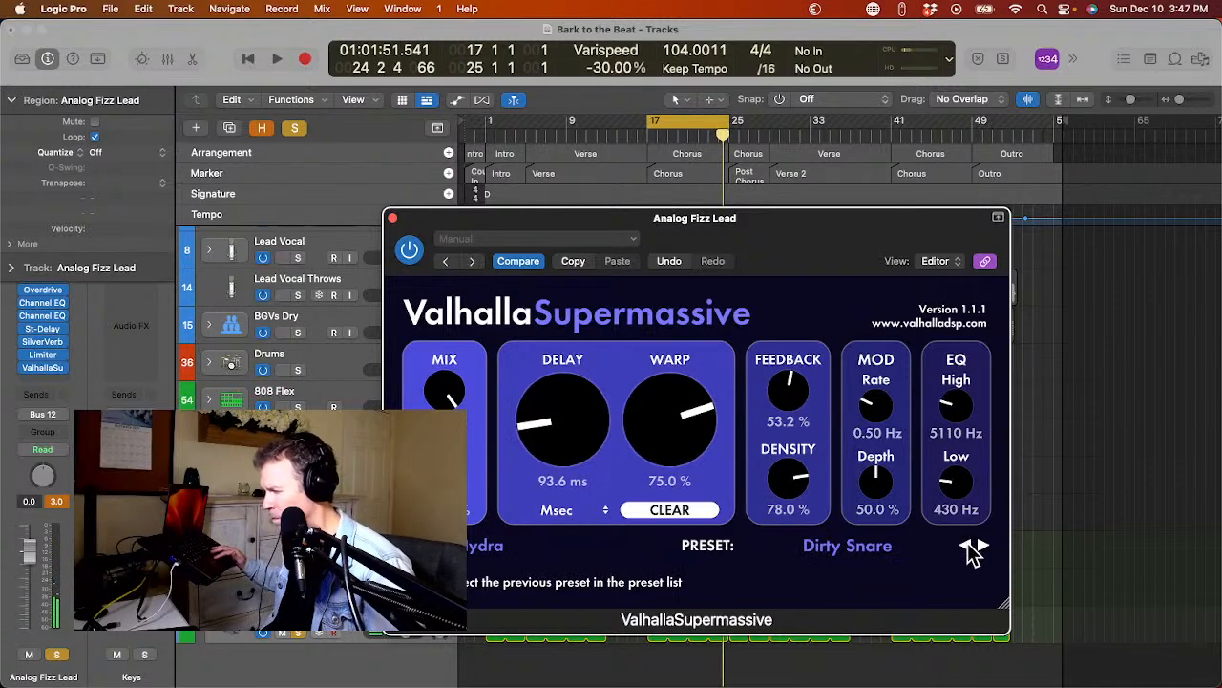
click(966, 546)
key(space)
click(984, 546)
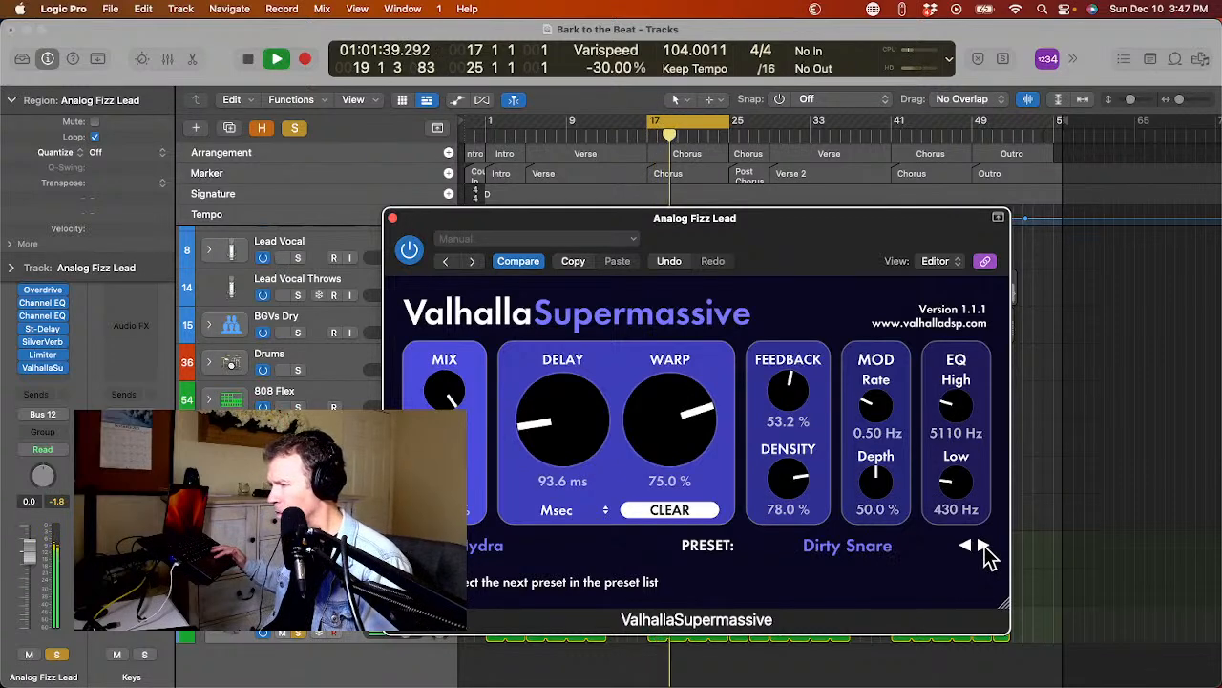
click(984, 545)
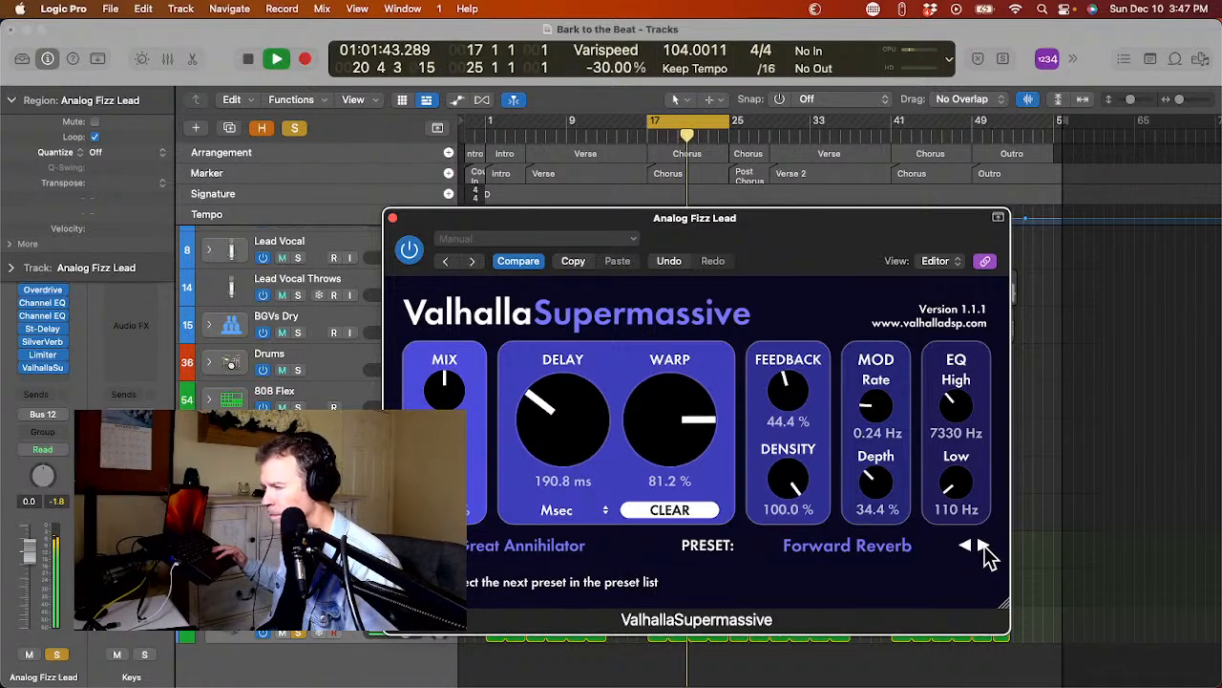
click(983, 546)
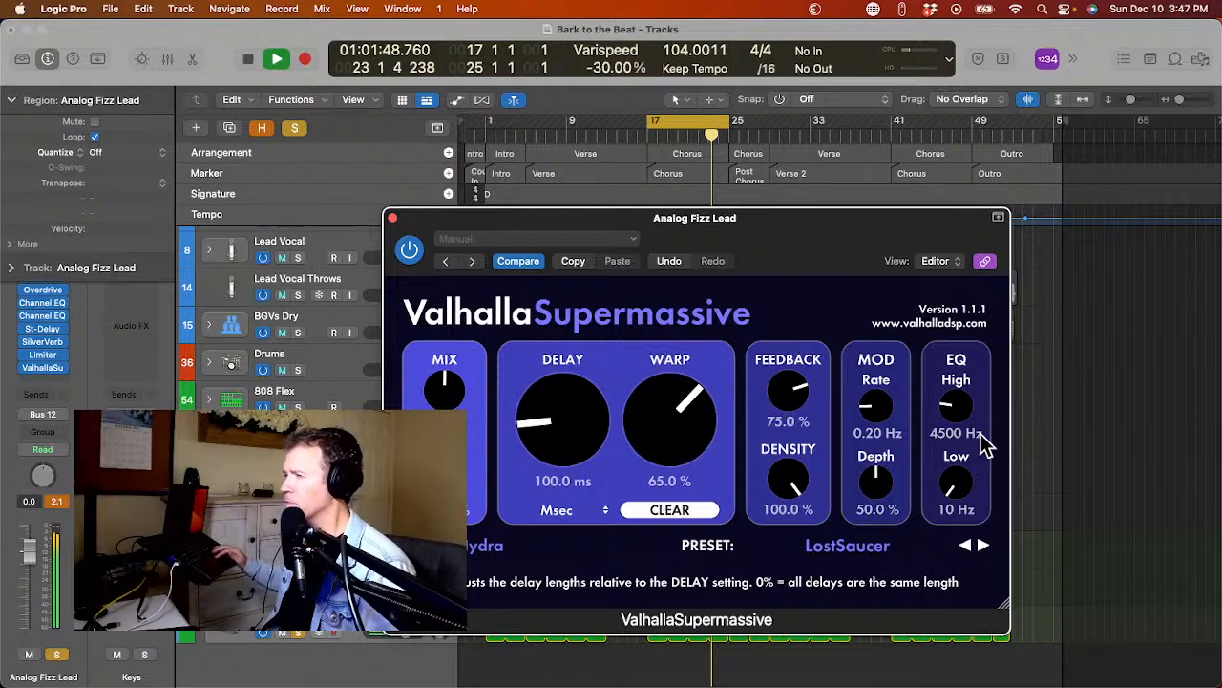
Set the reverb's EQ Low to 470 Hz, stop playback and close the ValhallaSupermassive window.
drag(961, 487, 993, 430)
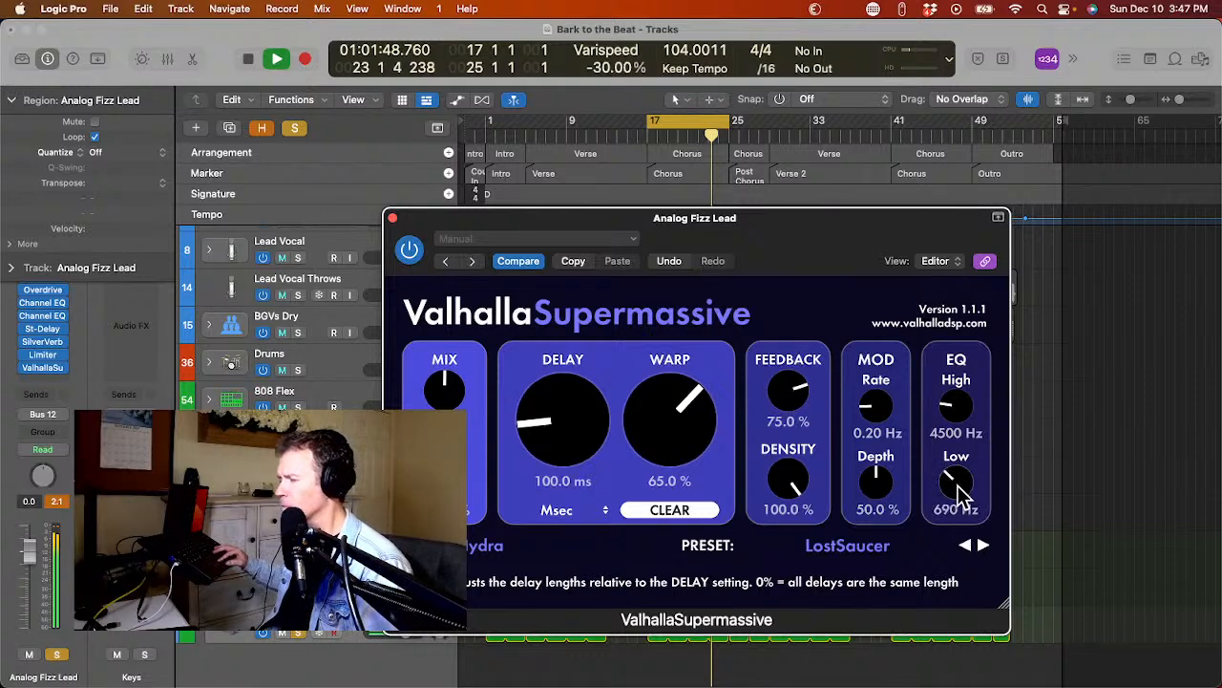
drag(958, 485, 962, 506)
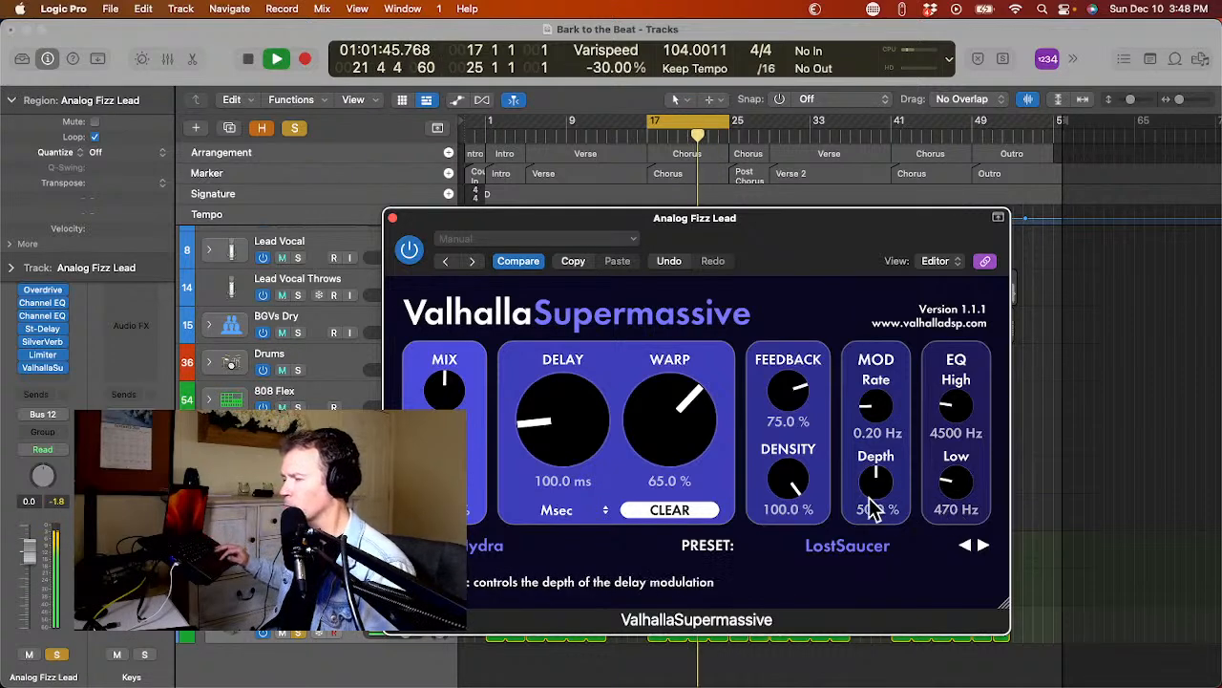
key(space)
click(393, 219)
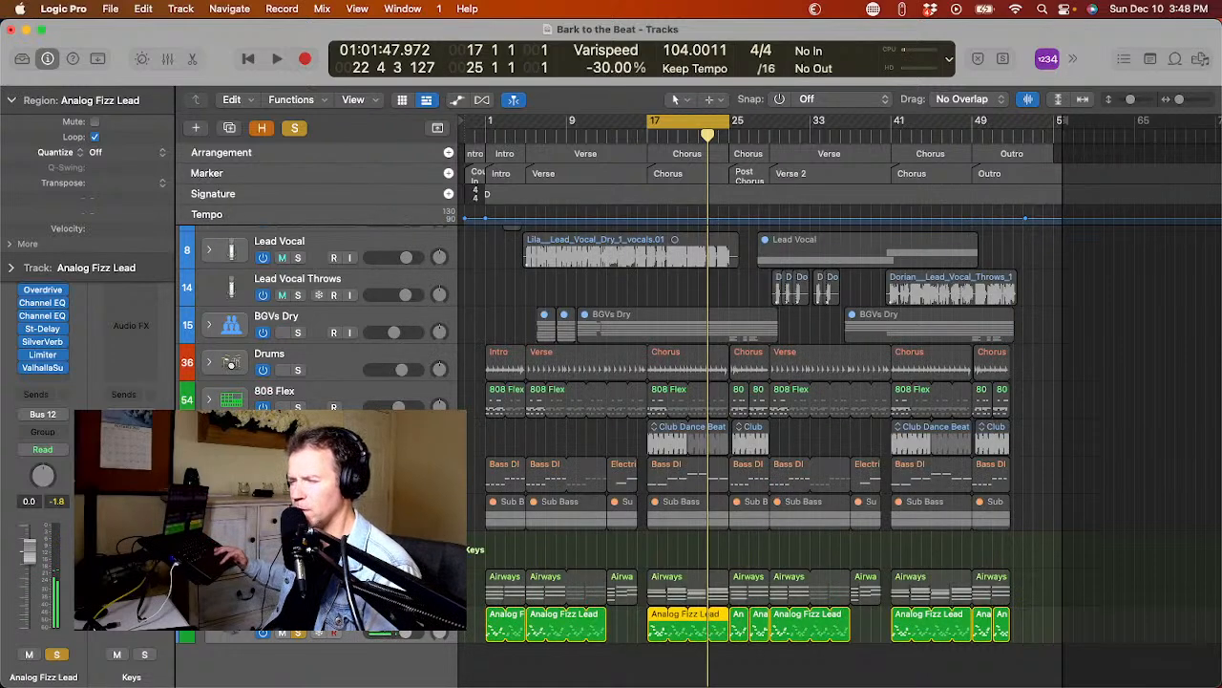
Unsolo the Analog Fizz Lead track and lower its volume to -3.2 dB against the full mix.
click(298, 632)
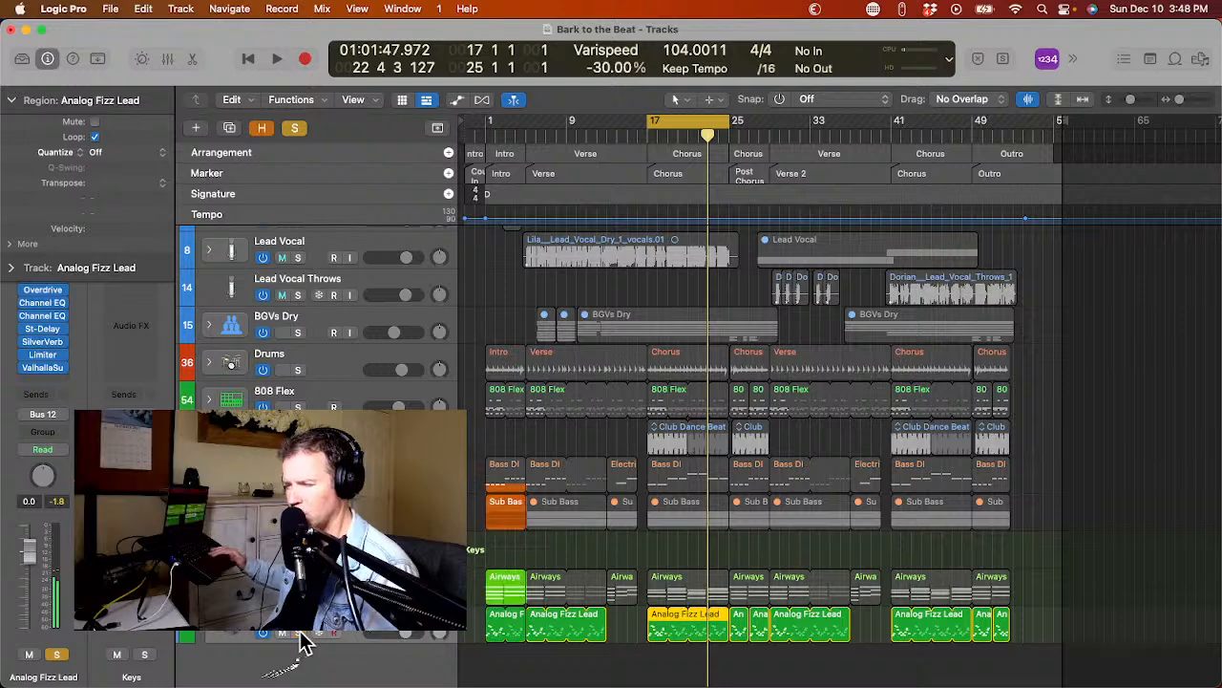
click(398, 633)
drag(398, 633, 373, 638)
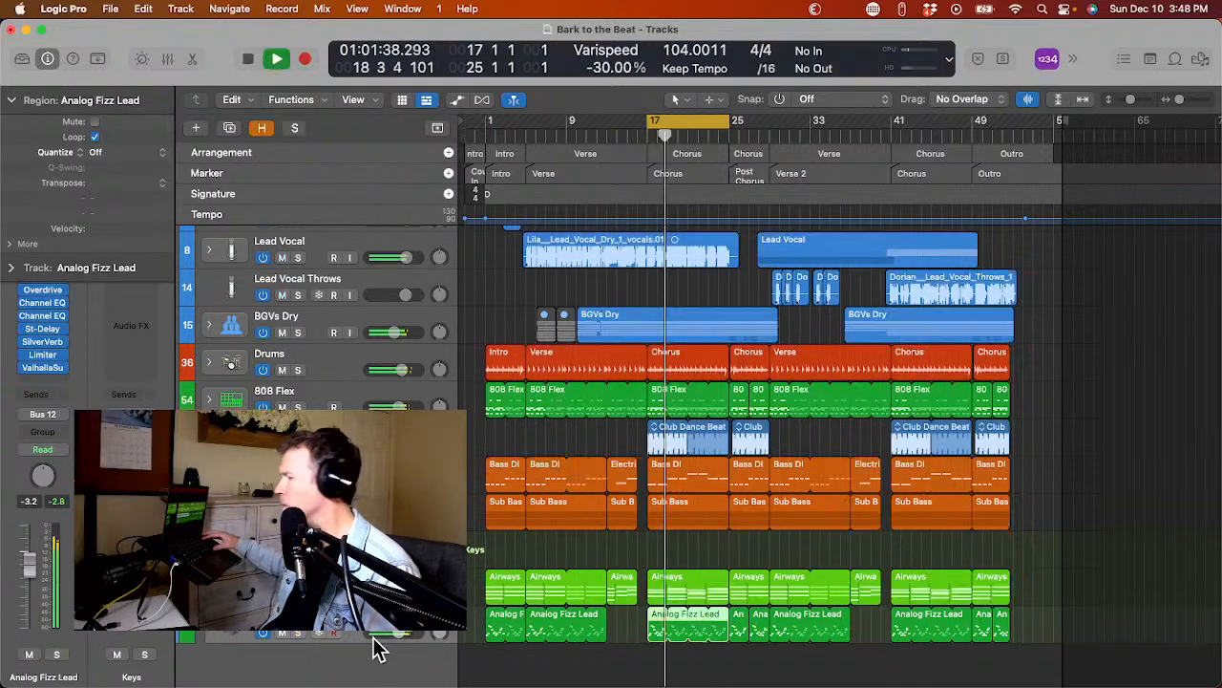
key(space)
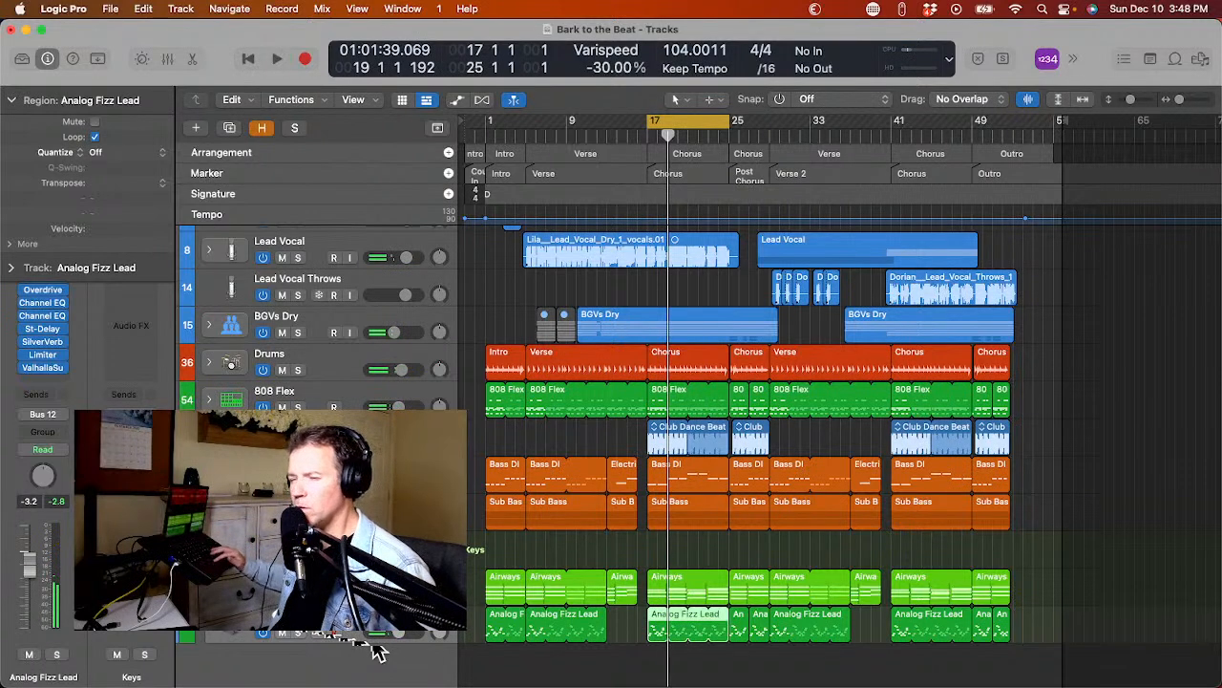
Collapse the Keys track stack and listen to the chorus in the full mix.
click(209, 549)
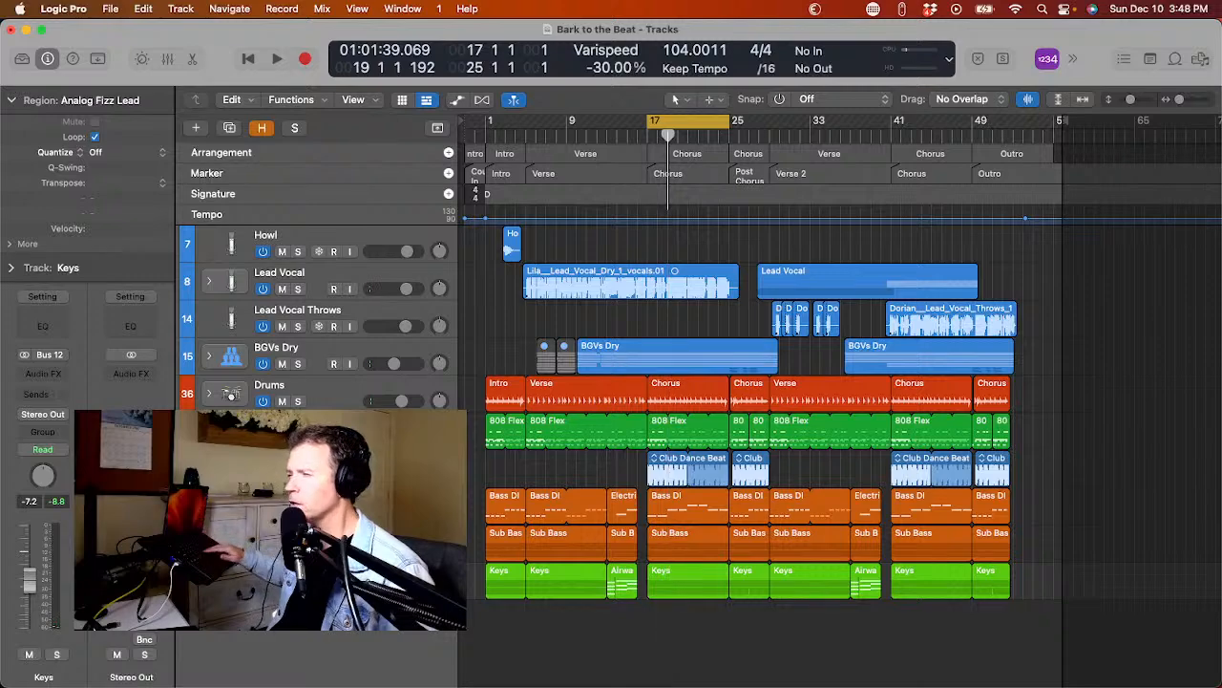
key(b)
key(space)
key(n)
key(n)
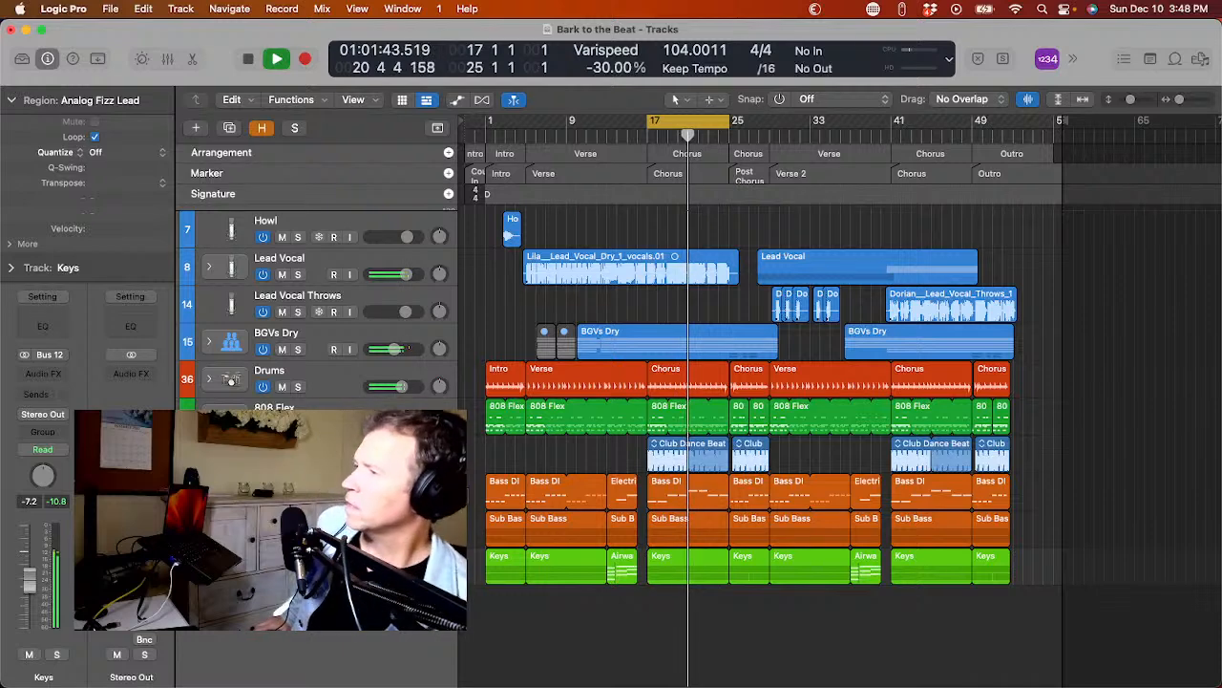
key(space)
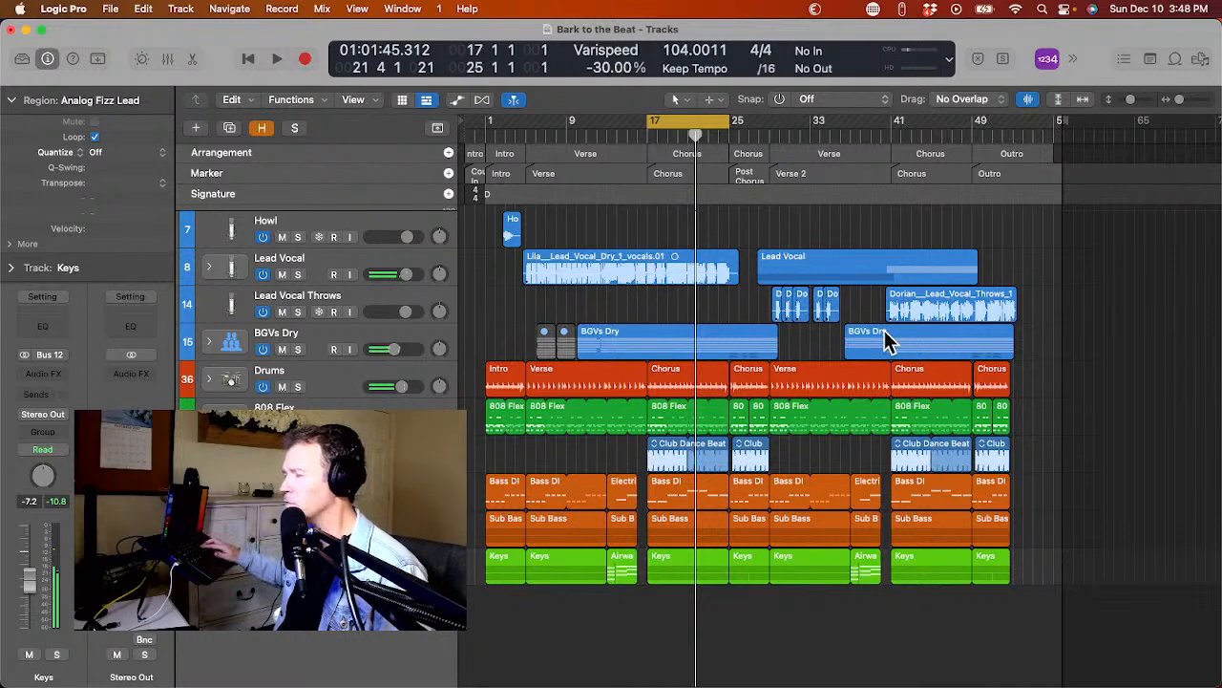
key(super+z)
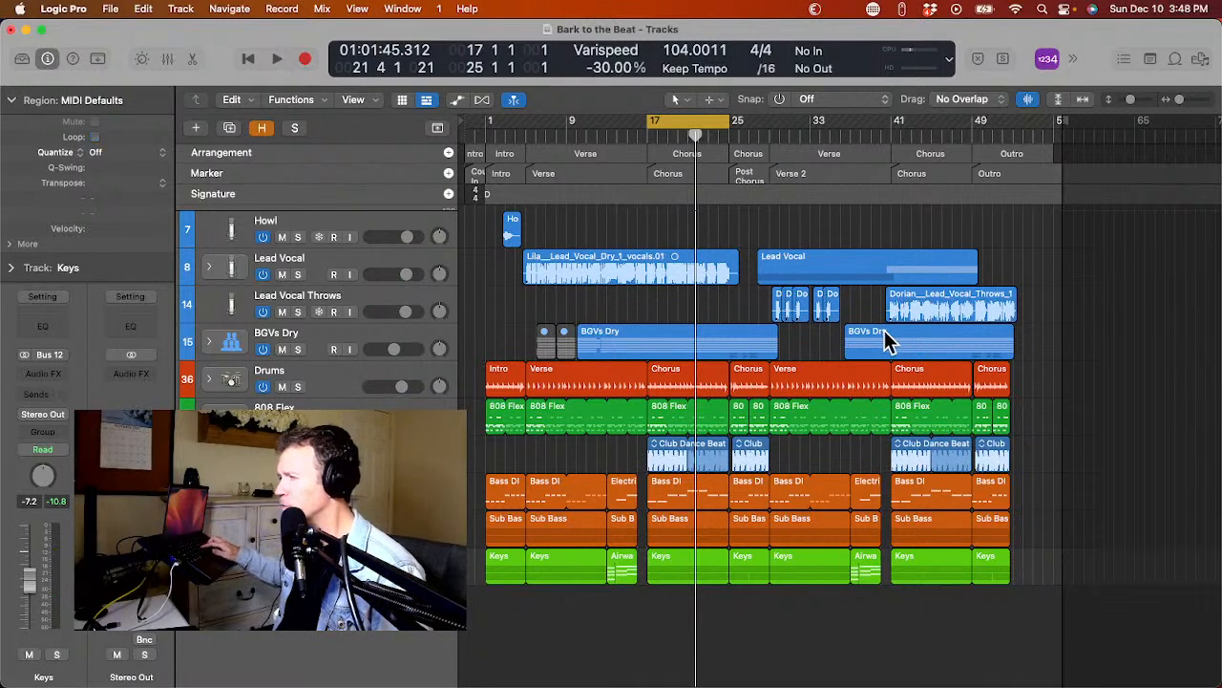
Set the cycle range to the final Chorus marker, bars 41 to 49, and continue playback from Verse 2.
click(917, 164)
key(space)
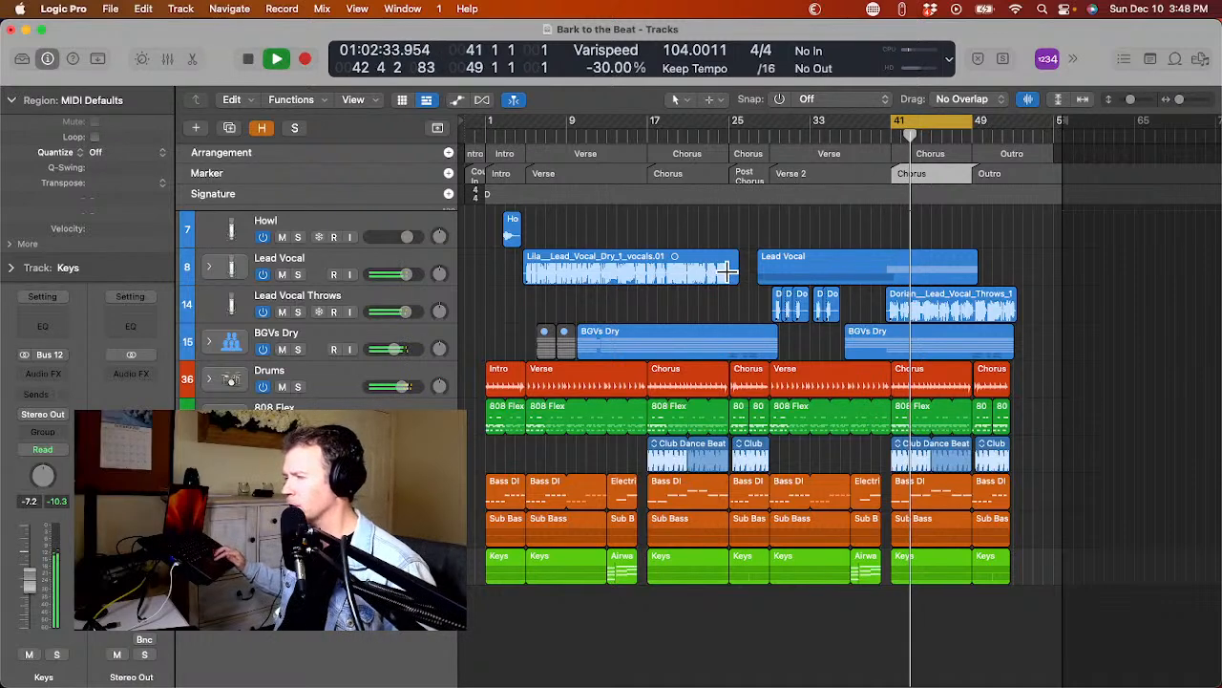
click(773, 135)
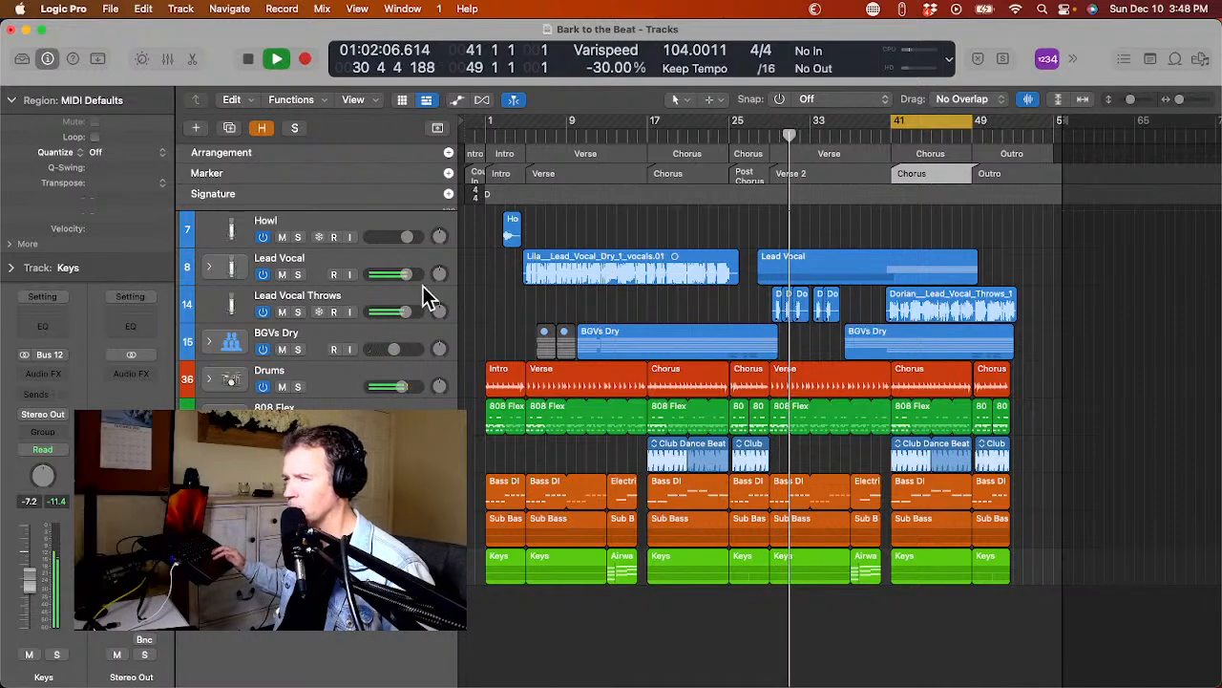
Play the first verse from about bar 12 and slightly lower the BGVs Dry stack's volume.
key(space)
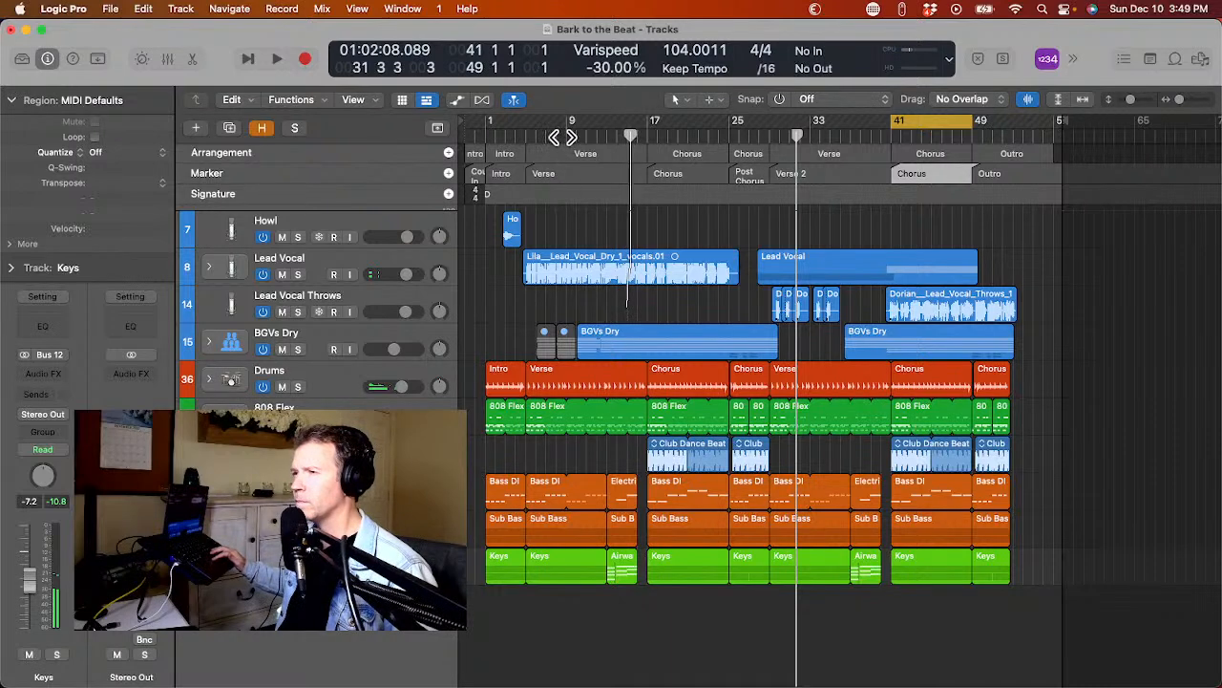
key(space)
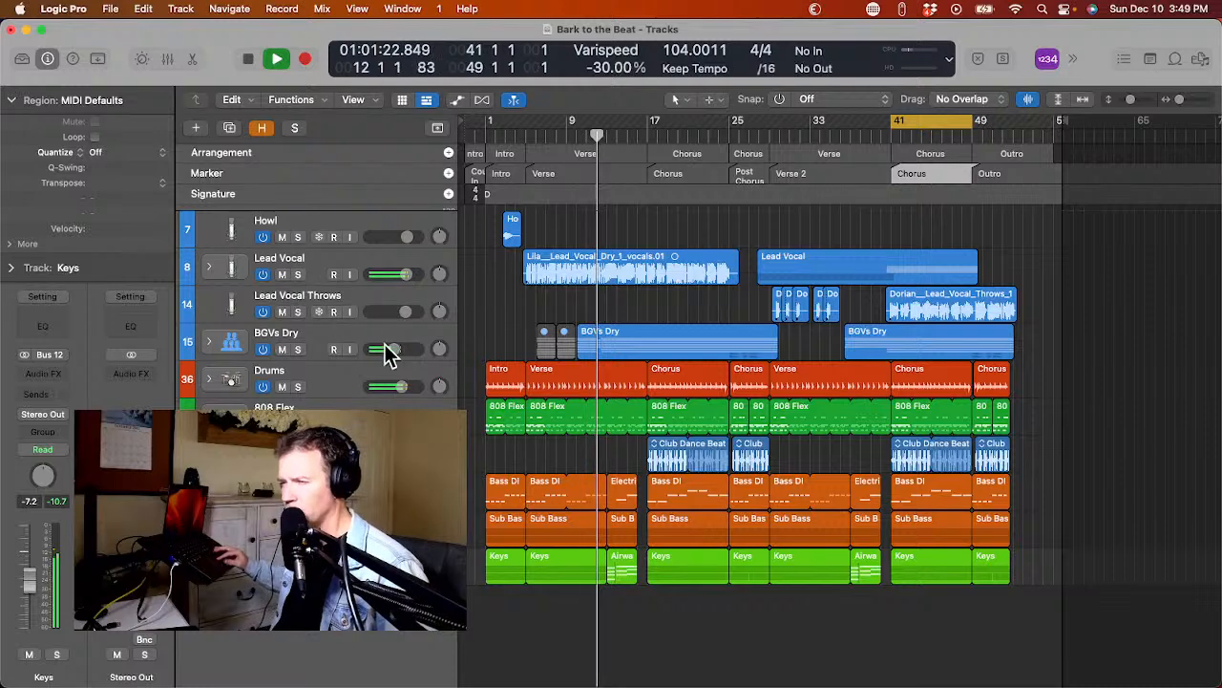
drag(389, 350, 380, 355)
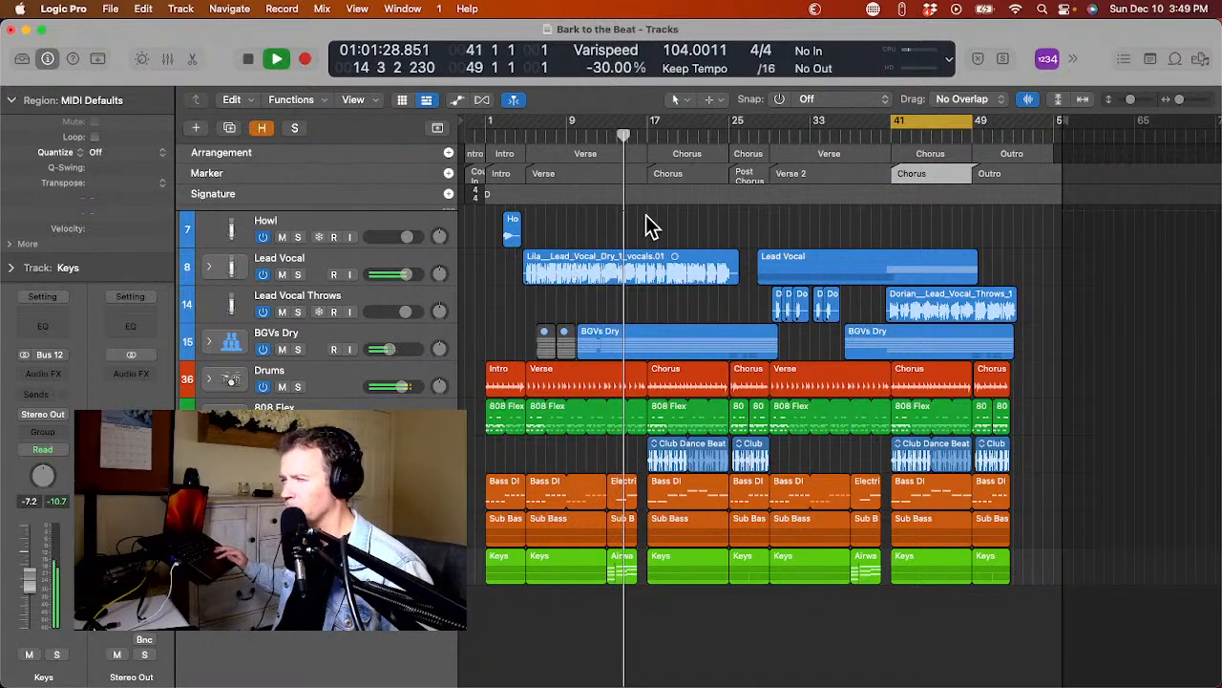
Listen to the Post Chorus, stop playback, and set the cycle range to the Post Chorus marker, bars 25 to 29.
click(733, 136)
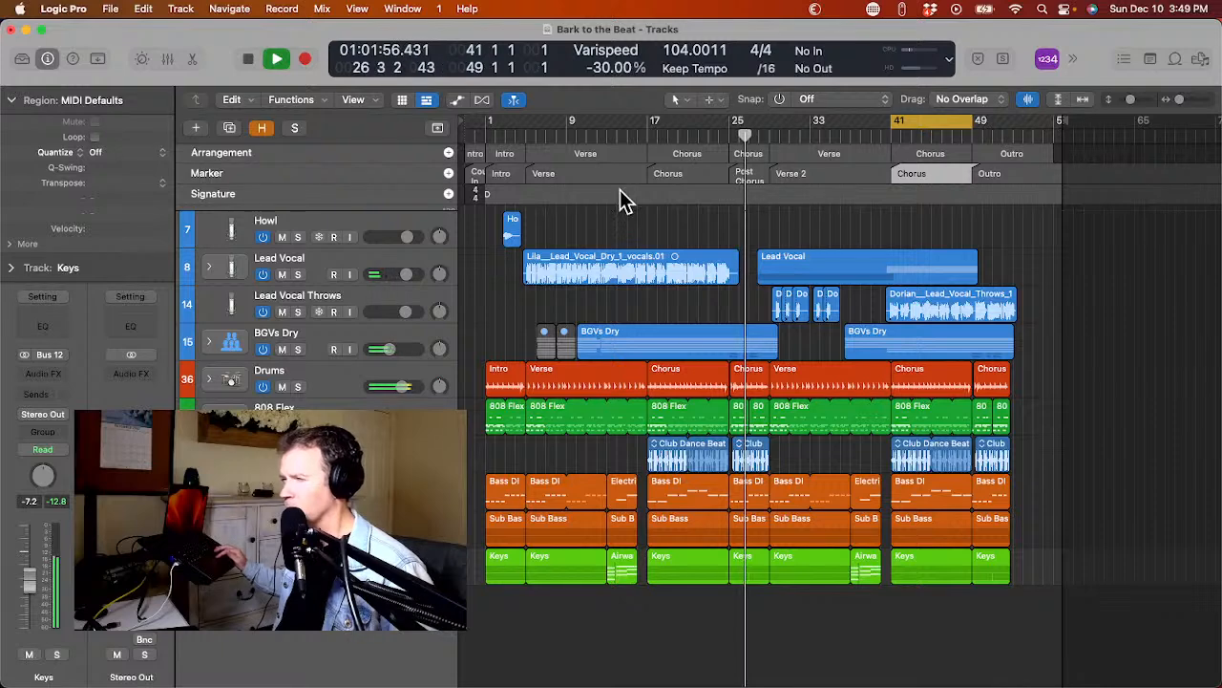
key(space)
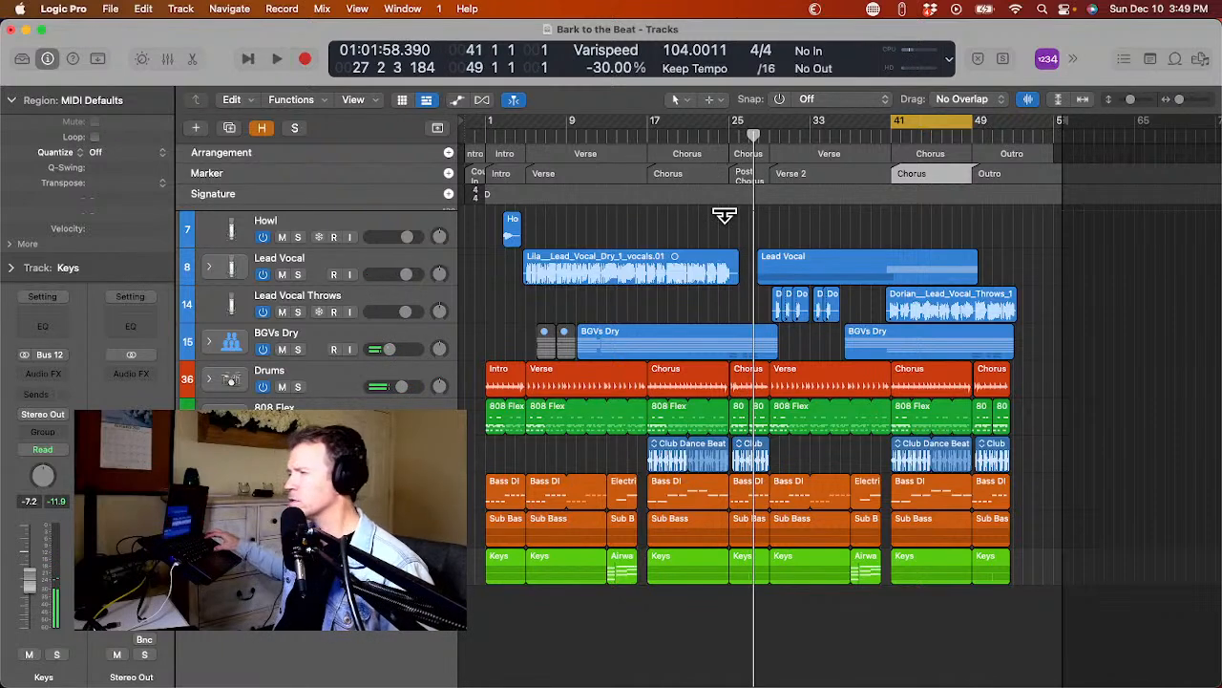
click(750, 171)
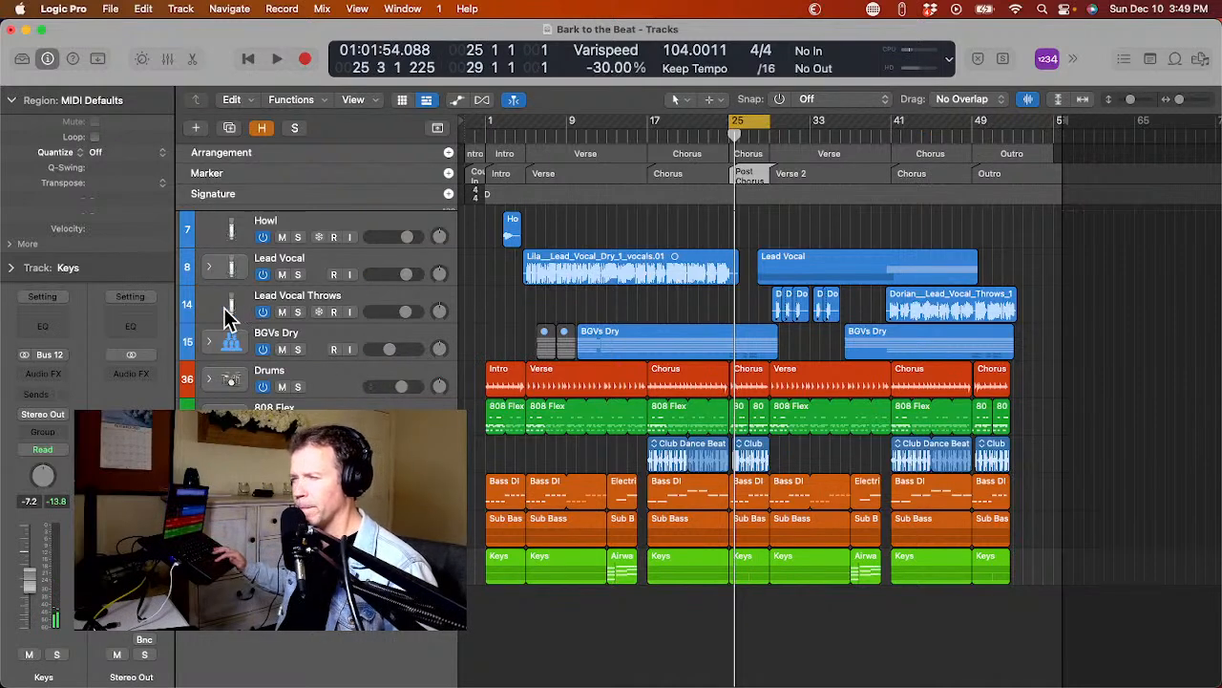
Expand the BGVs Dry stack and group its four Bark tracks into a summing track stack.
click(207, 341)
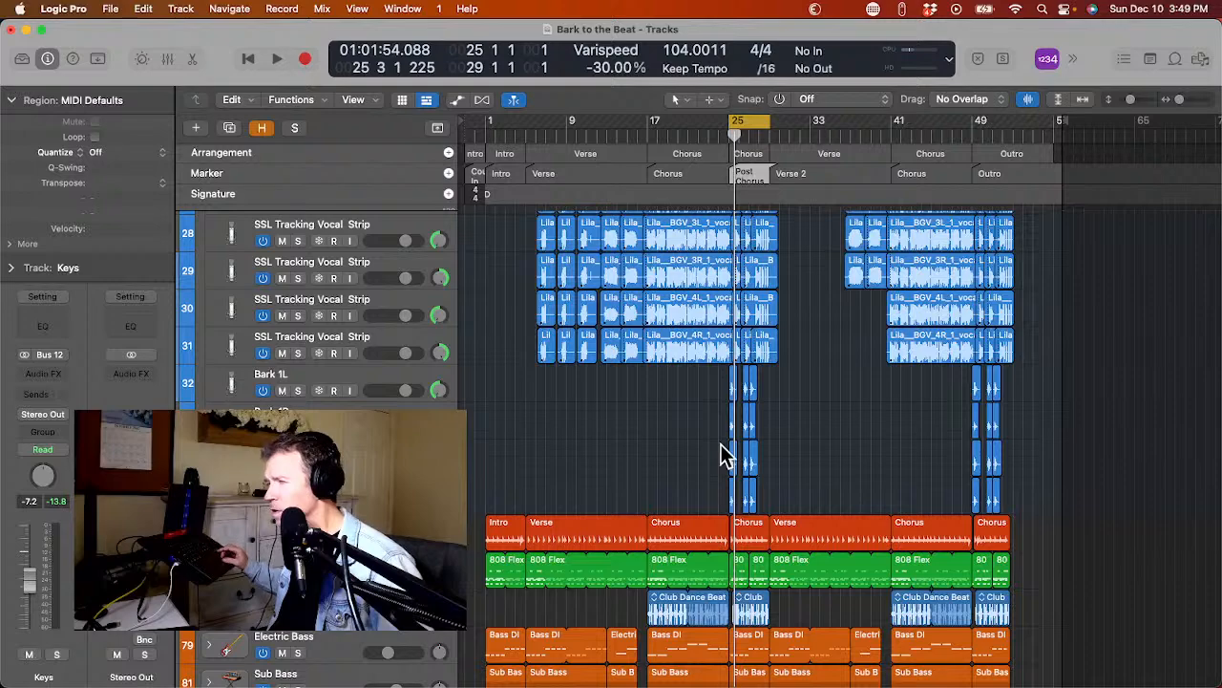
click(219, 394)
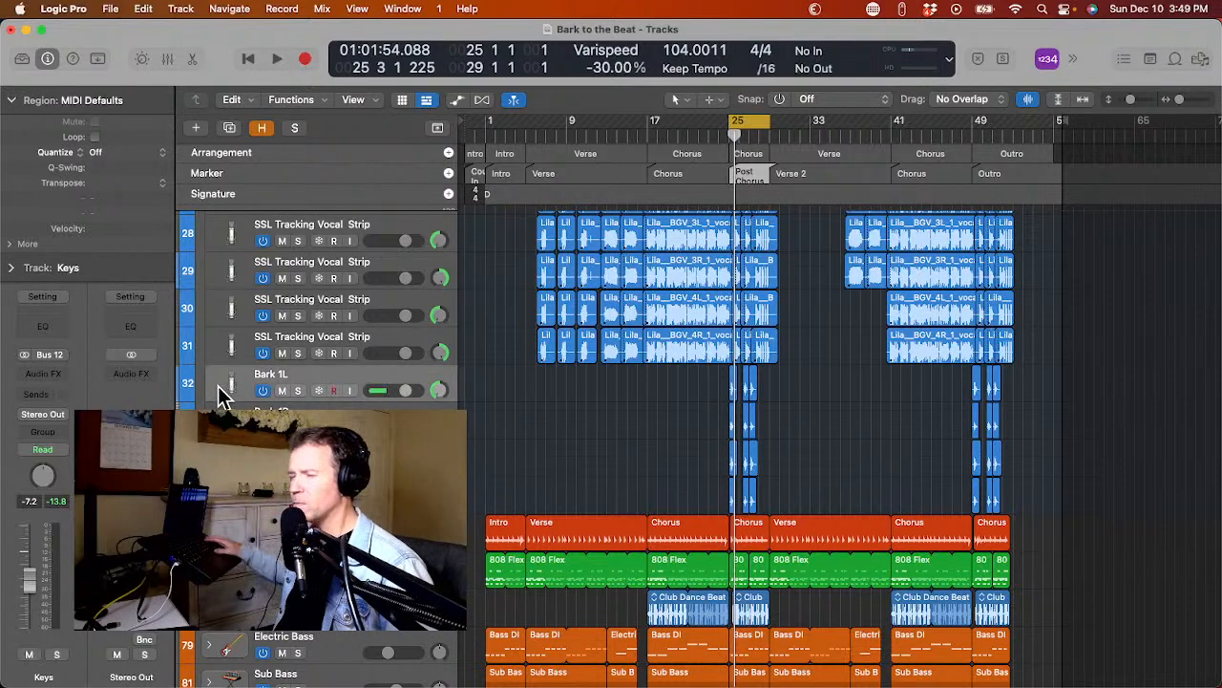
scroll(224, 397, down, 2)
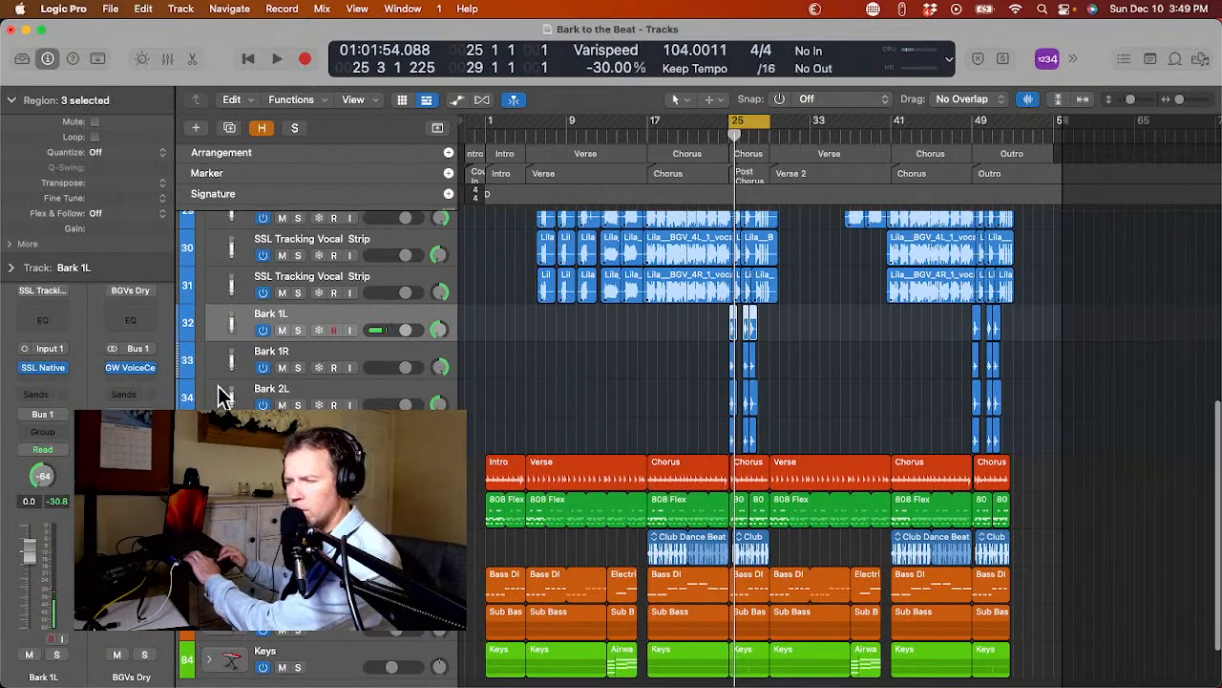
shift+click(222, 434)
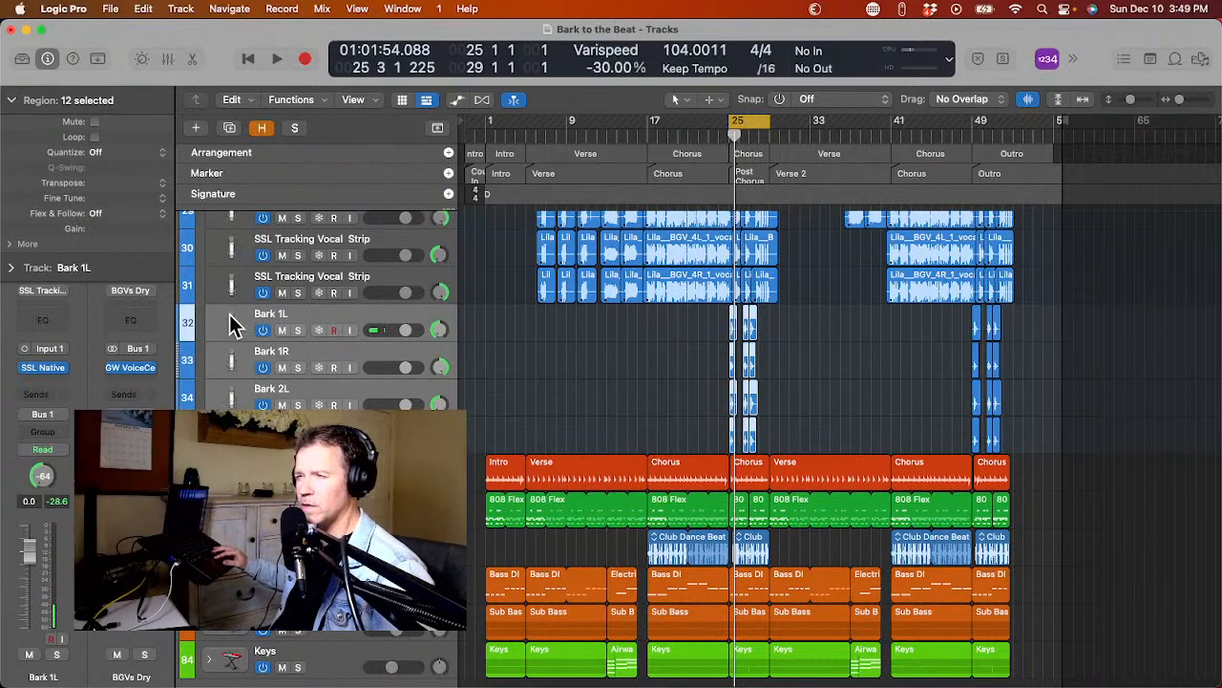
mouse_move(231, 313)
mouse_down()
mouse_move(224, 432)
mouse_move(209, 317)
mouse_up()
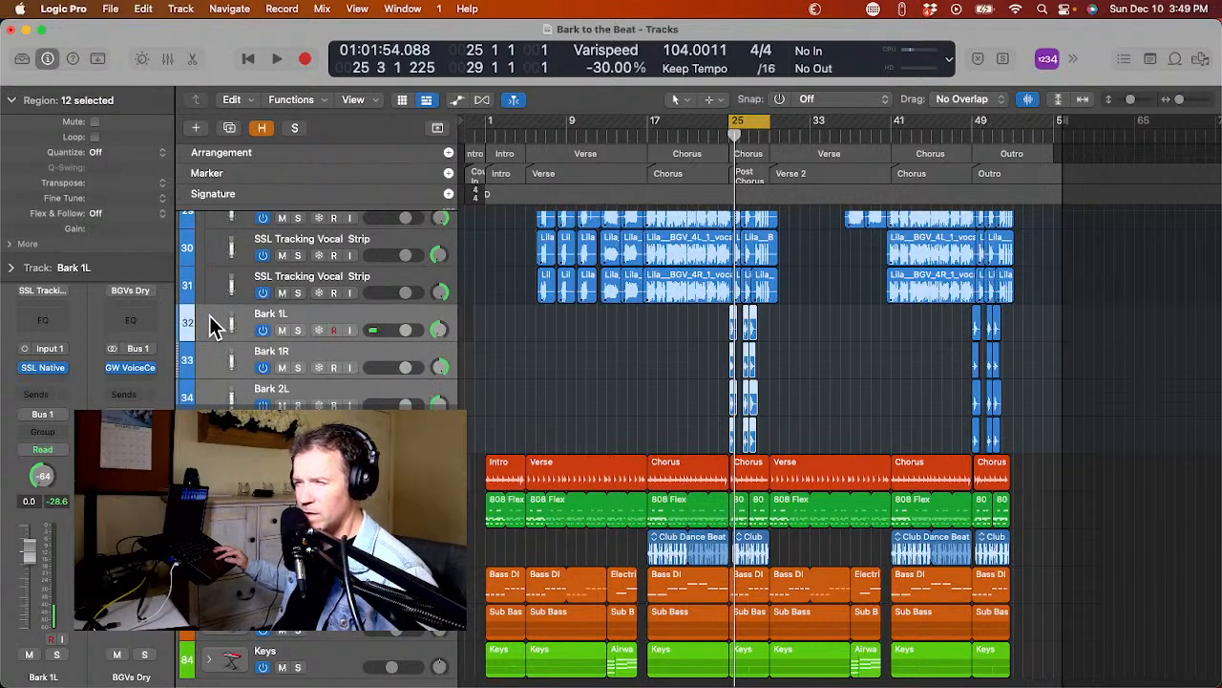
right_click(210, 322)
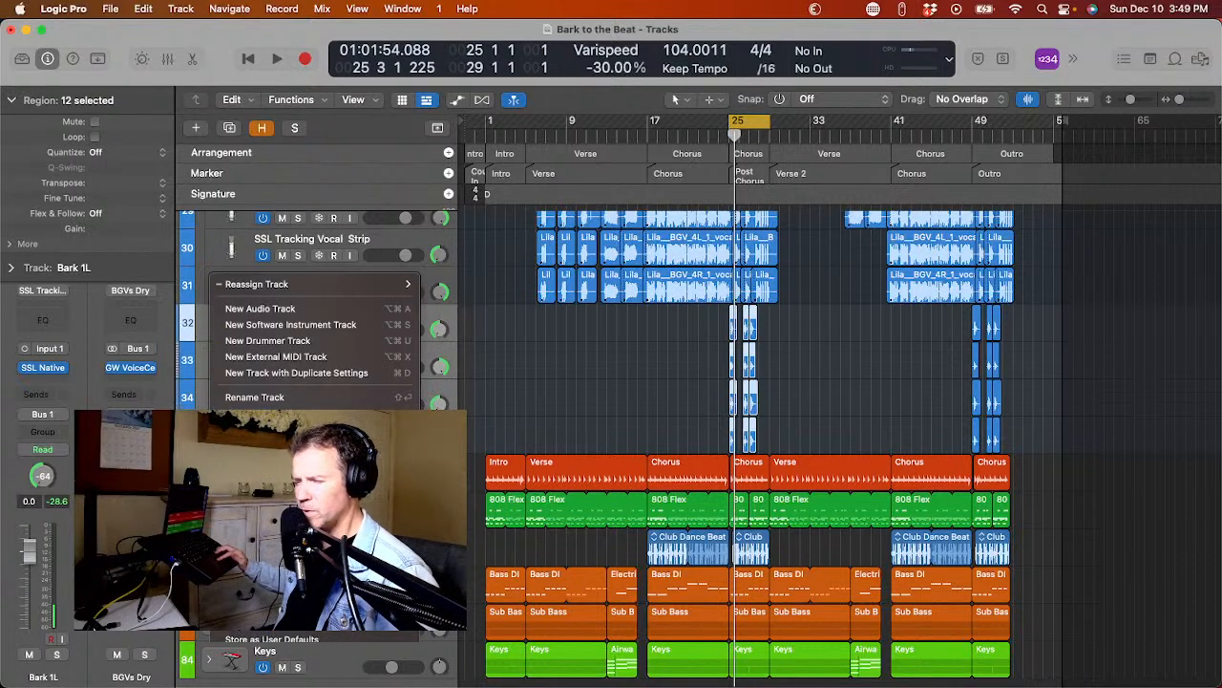
click(277, 445)
key(Return)
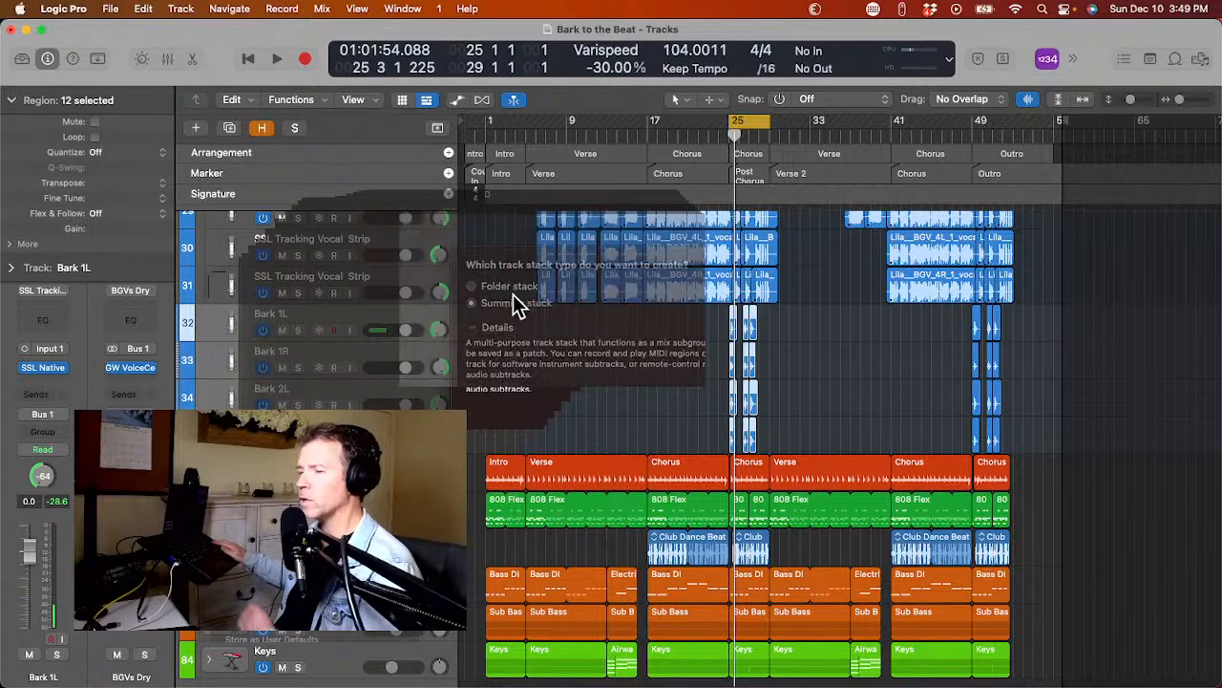
Rename the new summing stack of bark tracks to Barks.
double_click(266, 314)
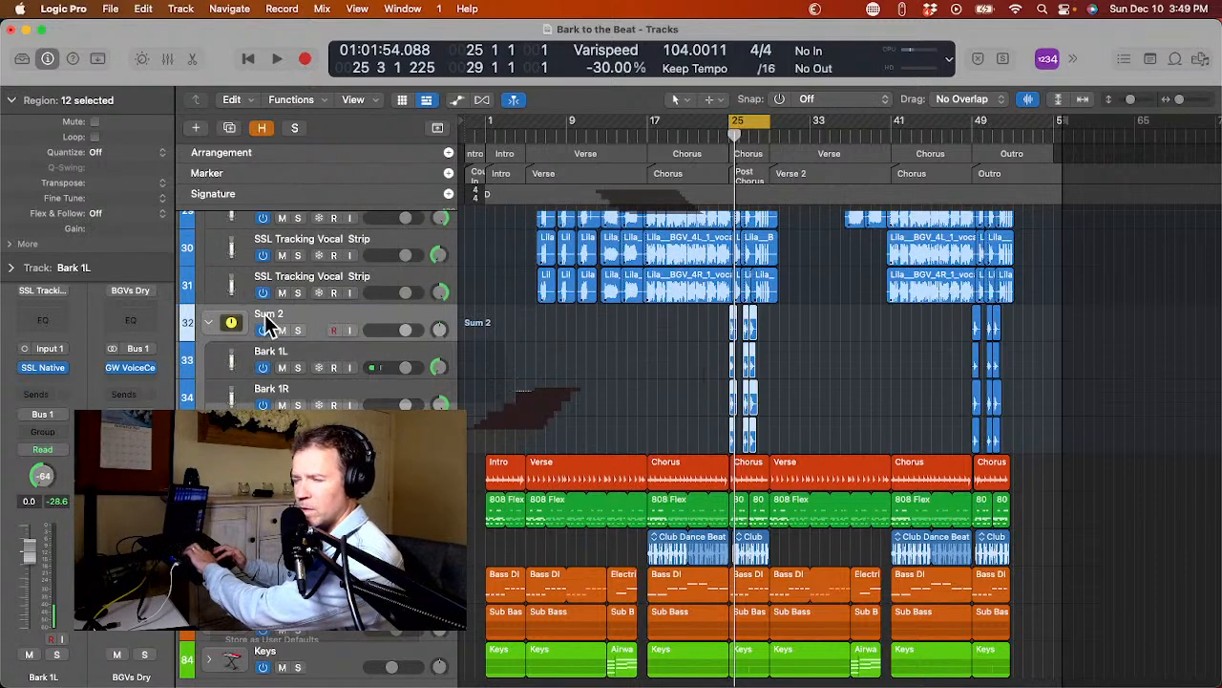
key(Return)
click(334, 330)
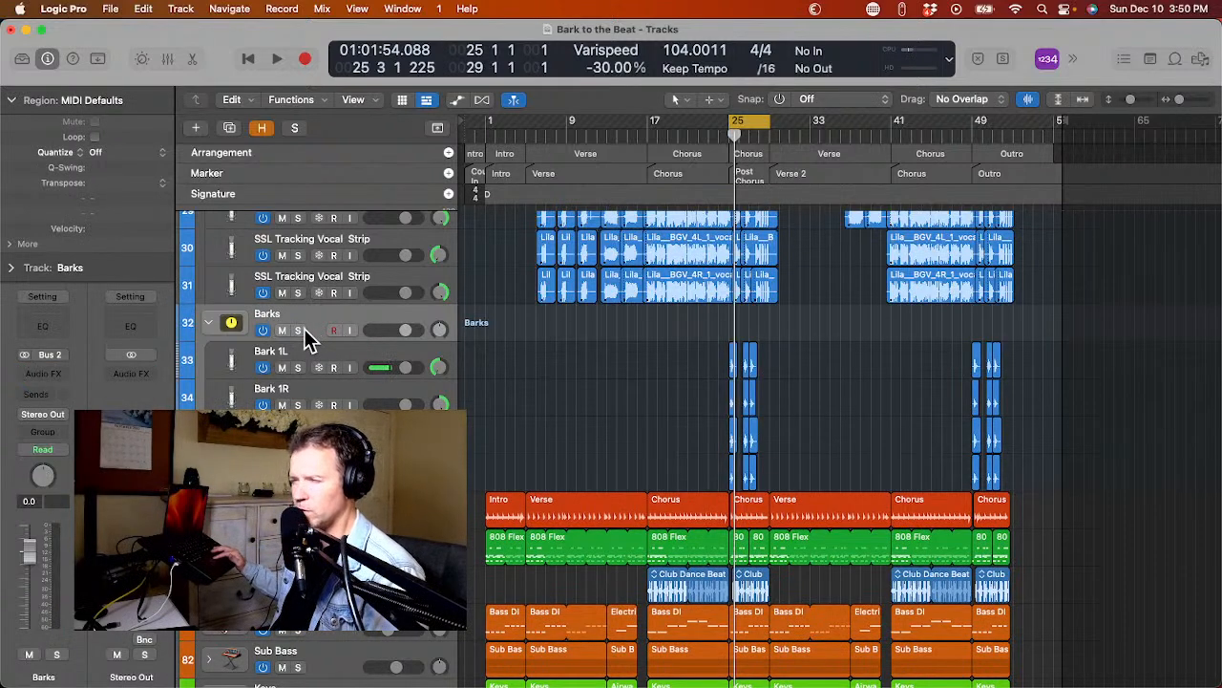
Solo the Barks stack, play it through the Post Chorus cycle, and keep the stack's main track selected.
click(304, 329)
key(space)
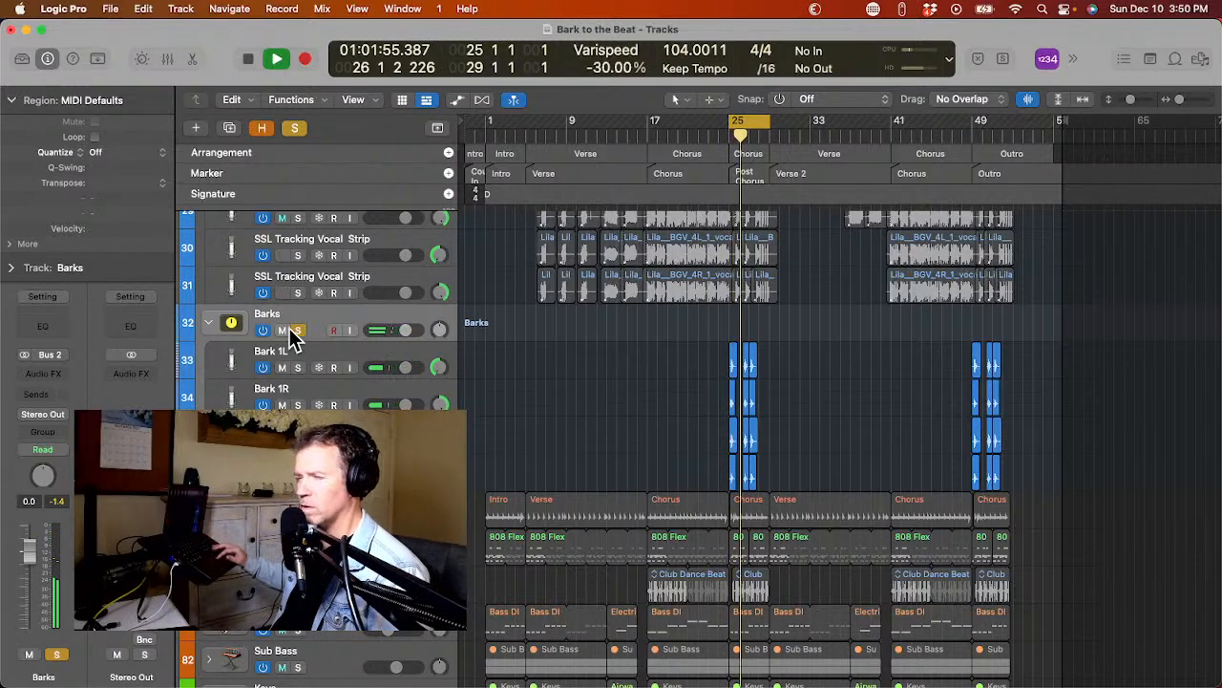
click(284, 344)
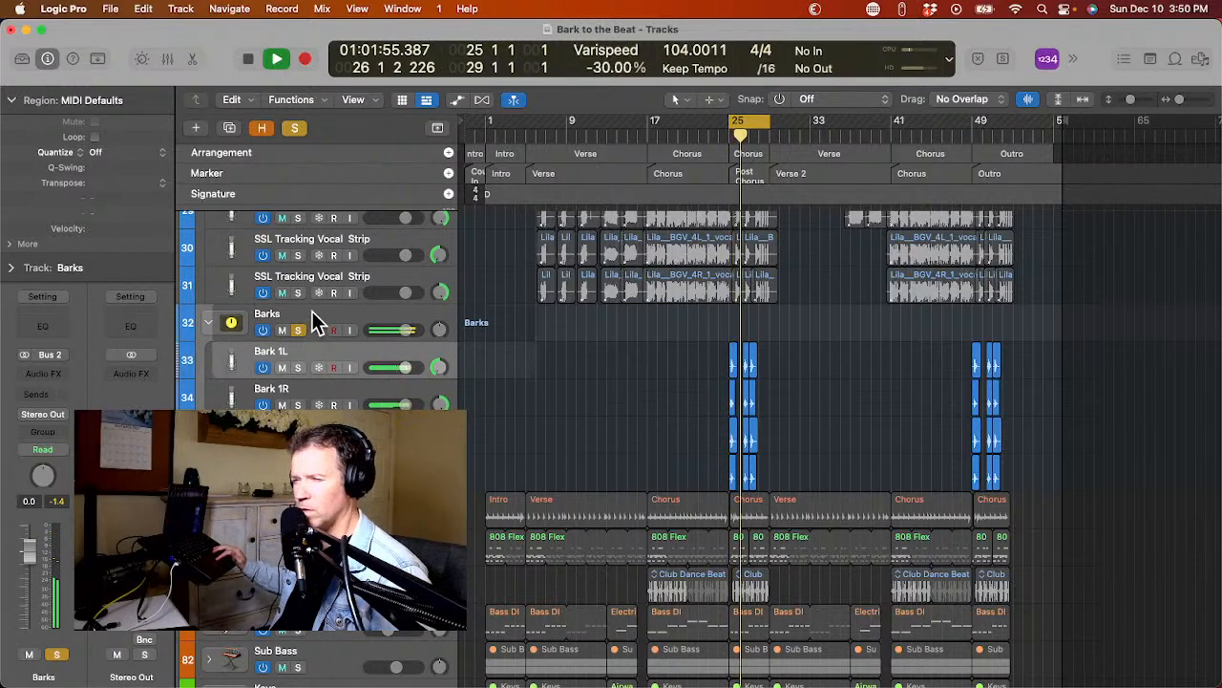
click(311, 312)
Insert a Compressor on the Barks stack, set it to Studio FET with Auto Gain off, and close its window.
click(21, 374)
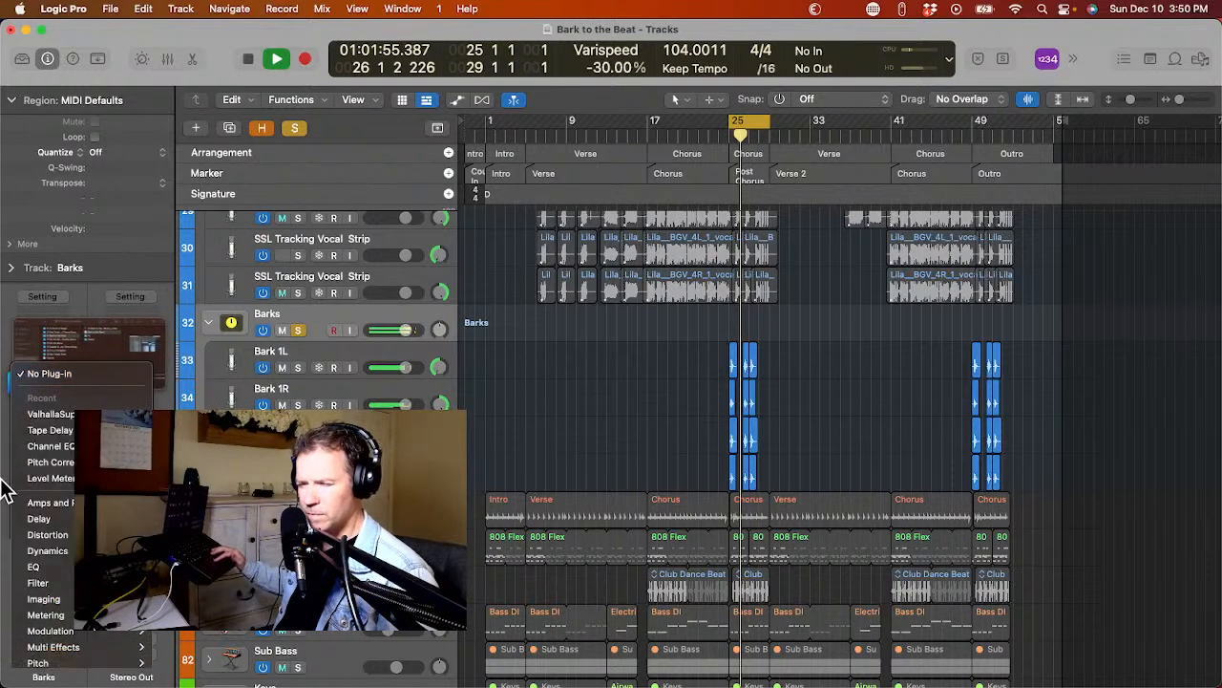
mouse_move(21, 554)
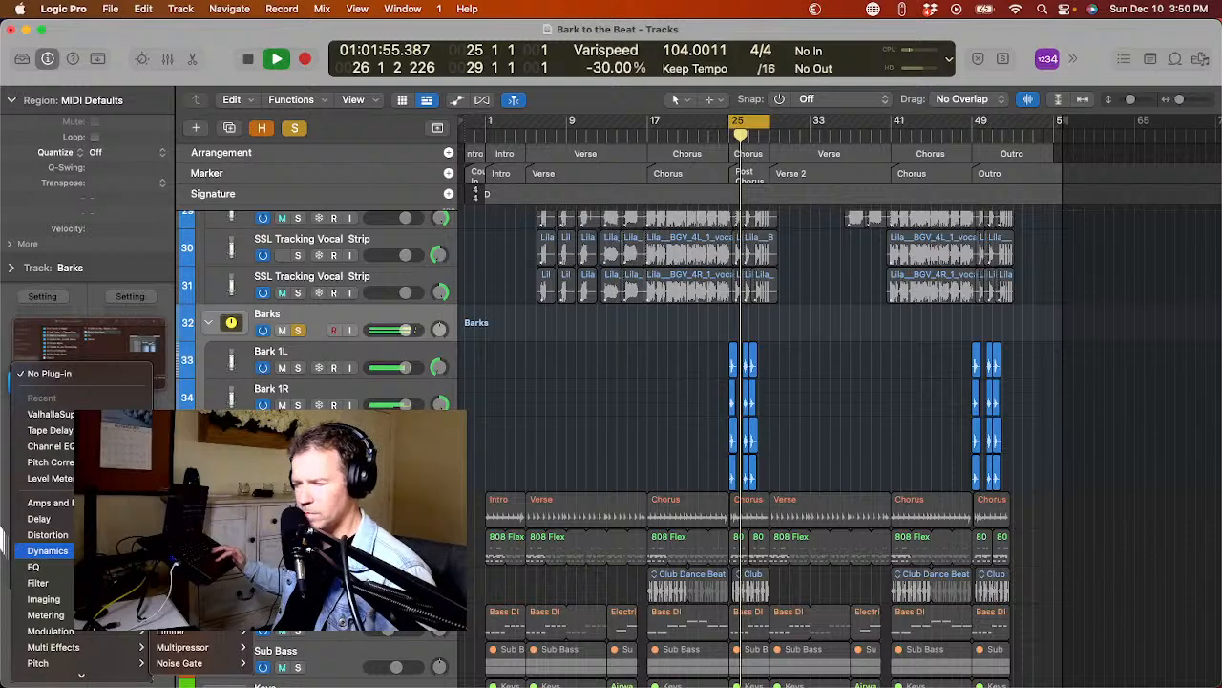
click(181, 567)
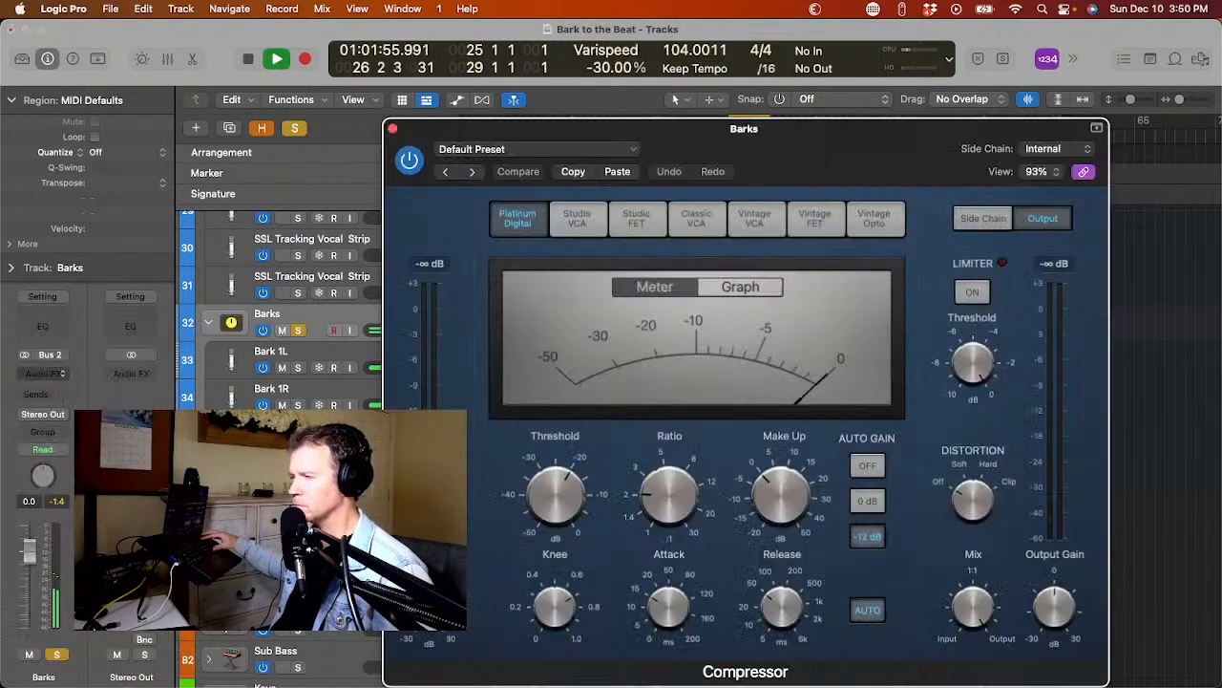
click(636, 218)
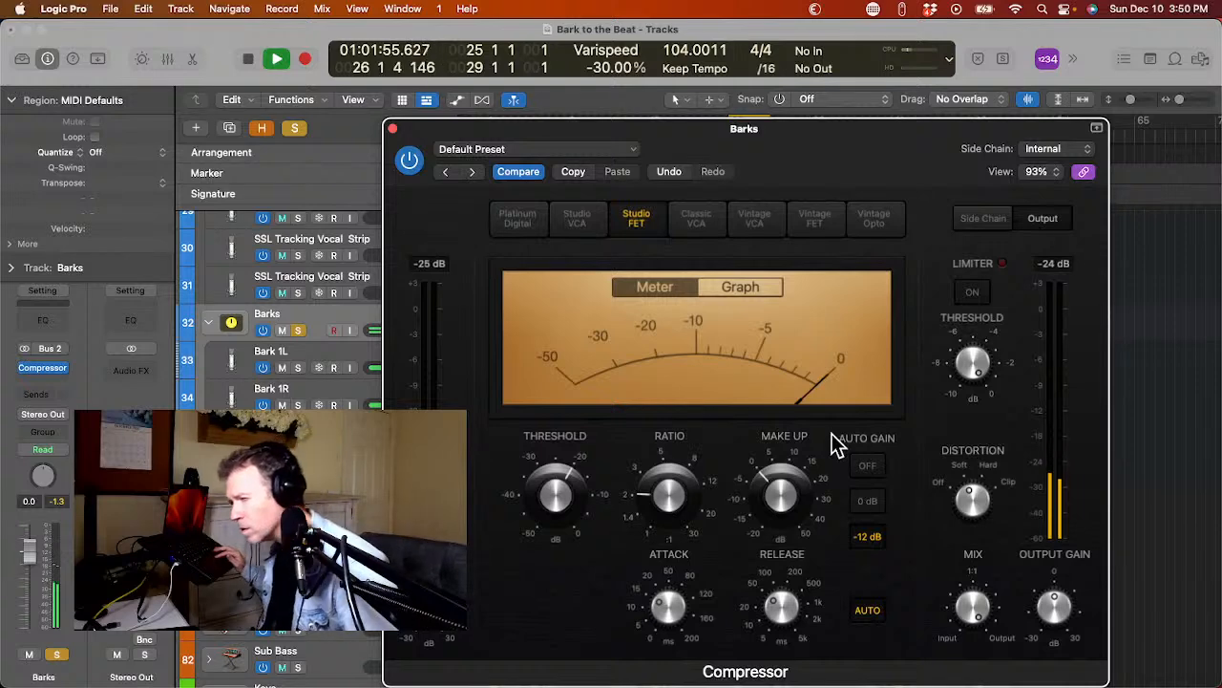
click(865, 468)
click(1043, 407)
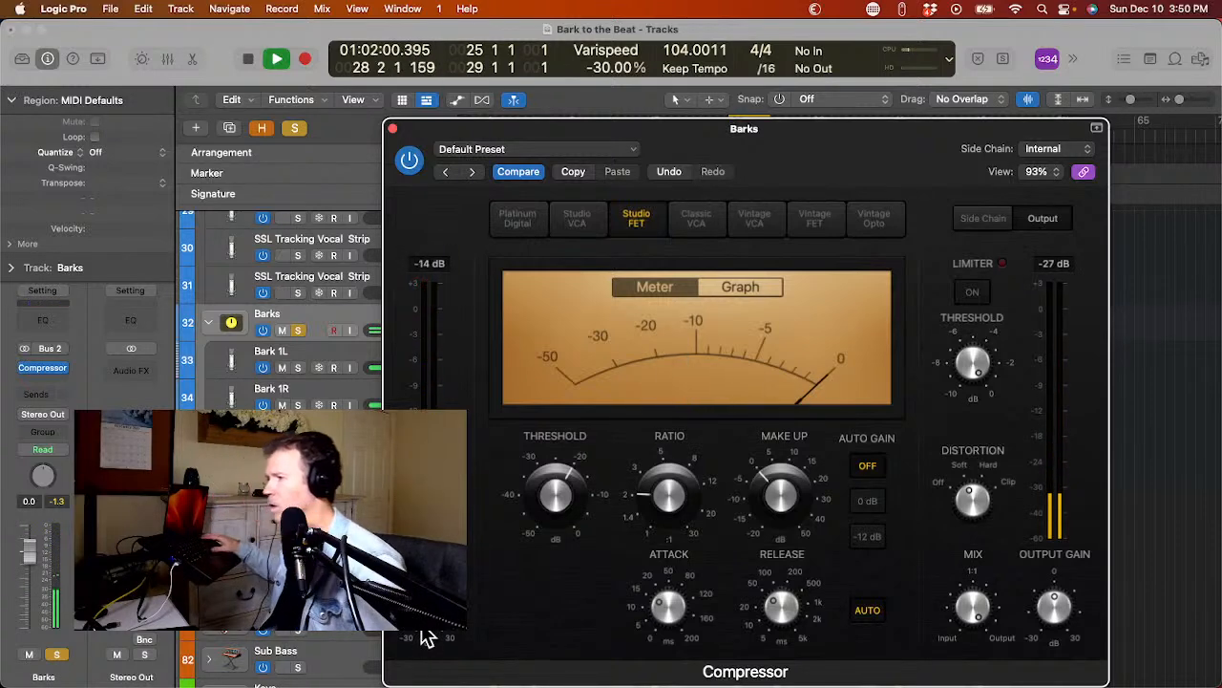
click(392, 129)
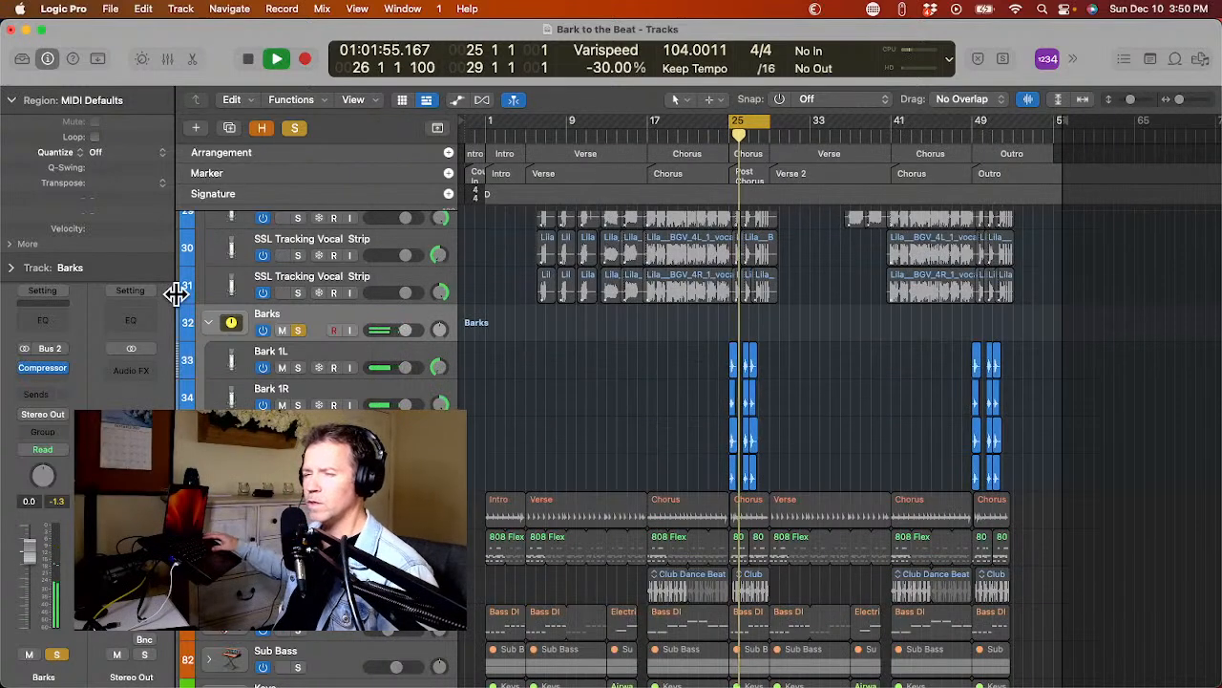
Add Phat FX after the Compressor on Barks, set its Vari Drive distortion to 16.7%, and close its window.
mouse_move(2, 395)
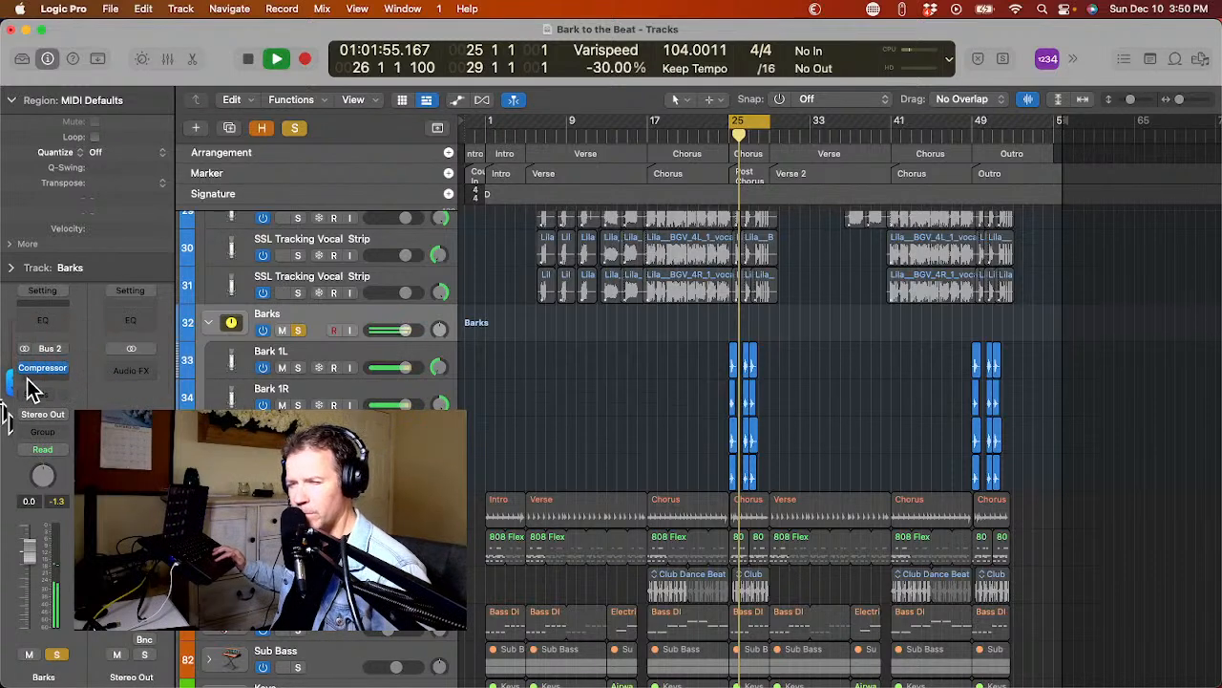
click(29, 386)
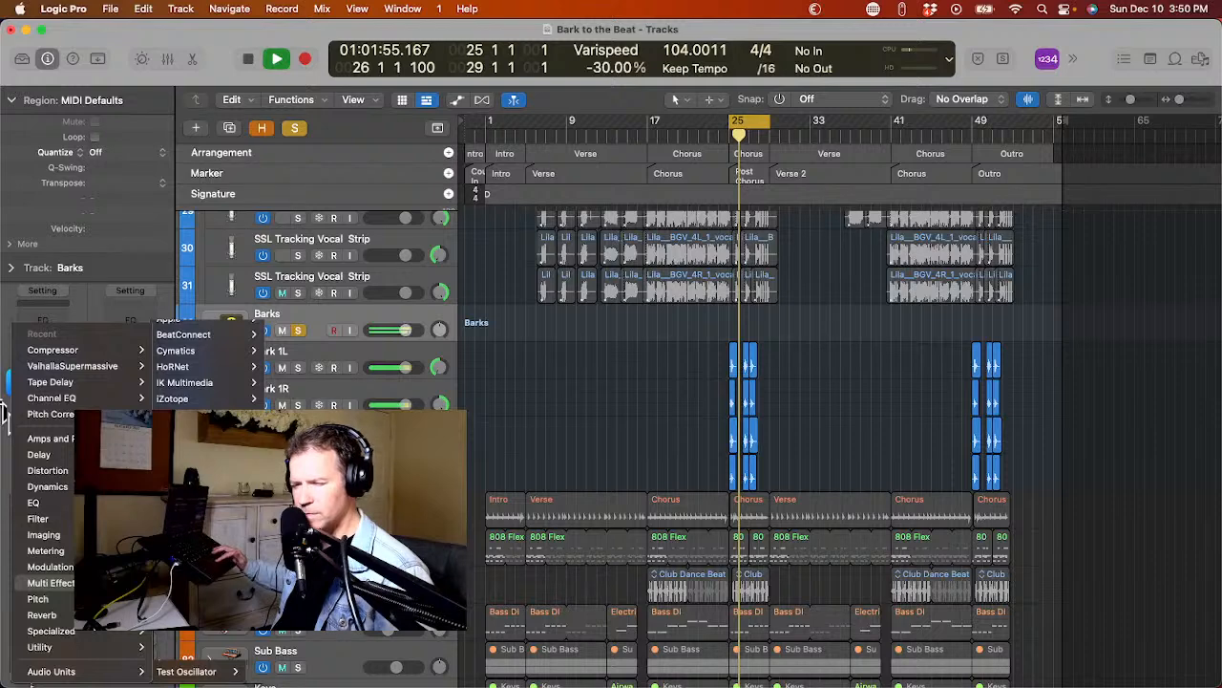
click(181, 594)
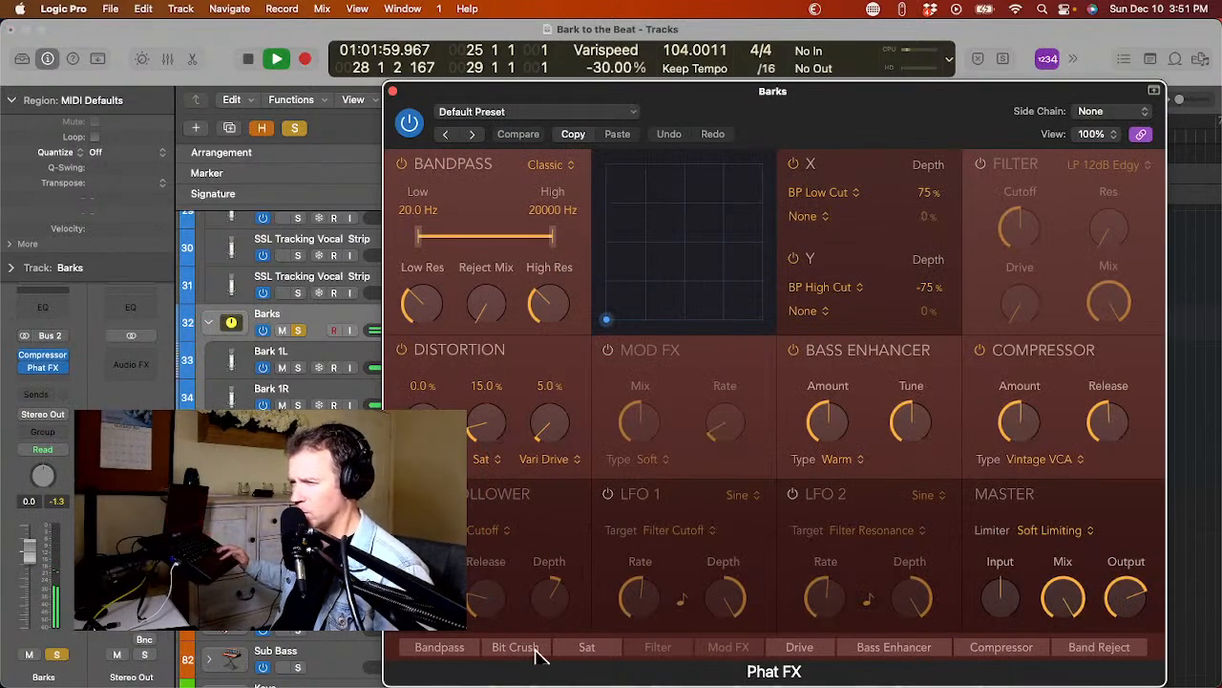
drag(546, 444, 542, 426)
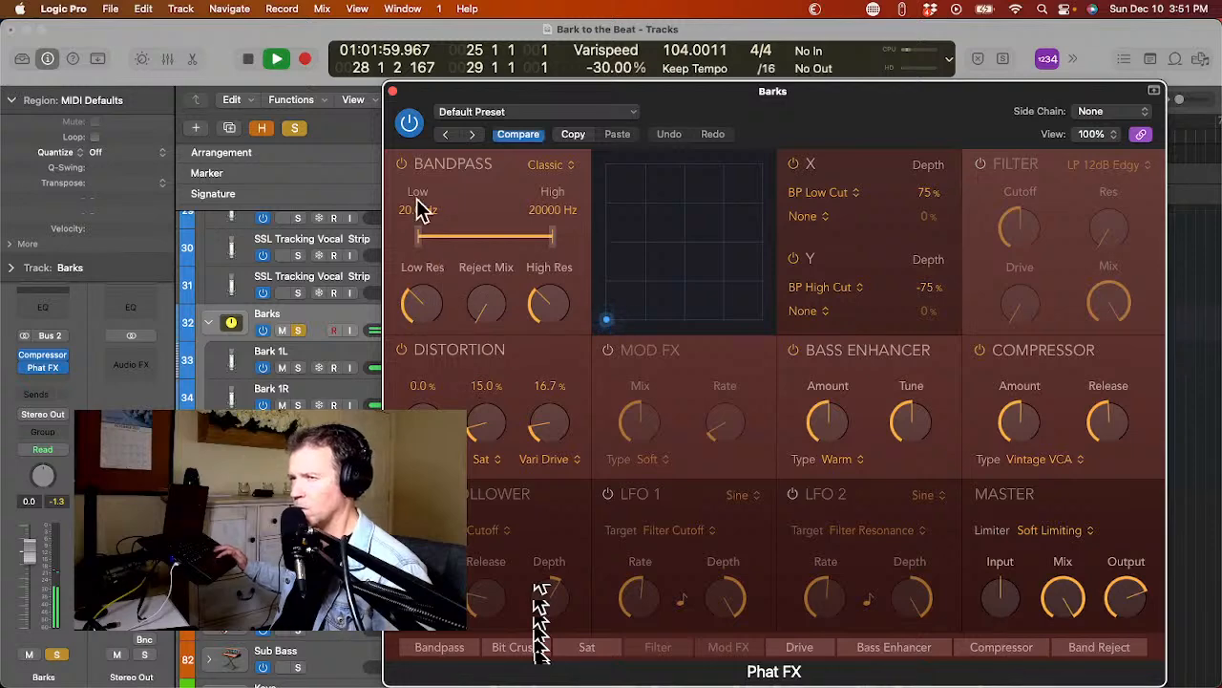
click(392, 91)
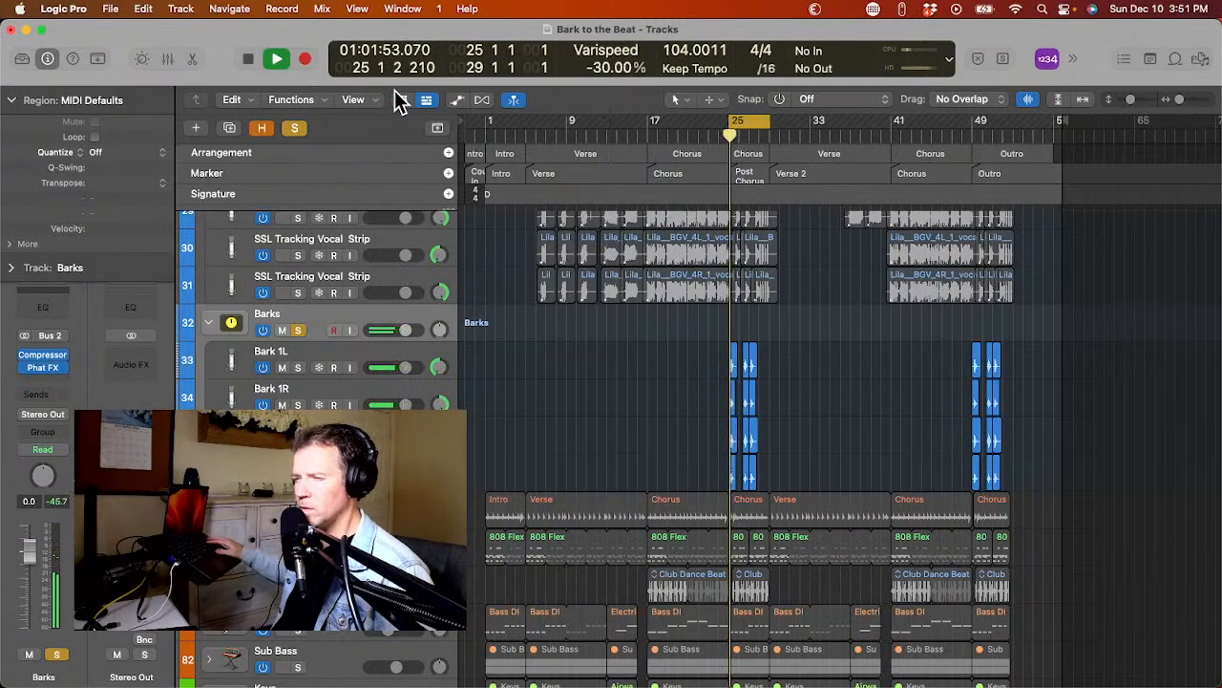
Stop playback, insert ValhallaSupermassive after Phat FX on the Barks stack, and resume playing the soloed barks.
key(space)
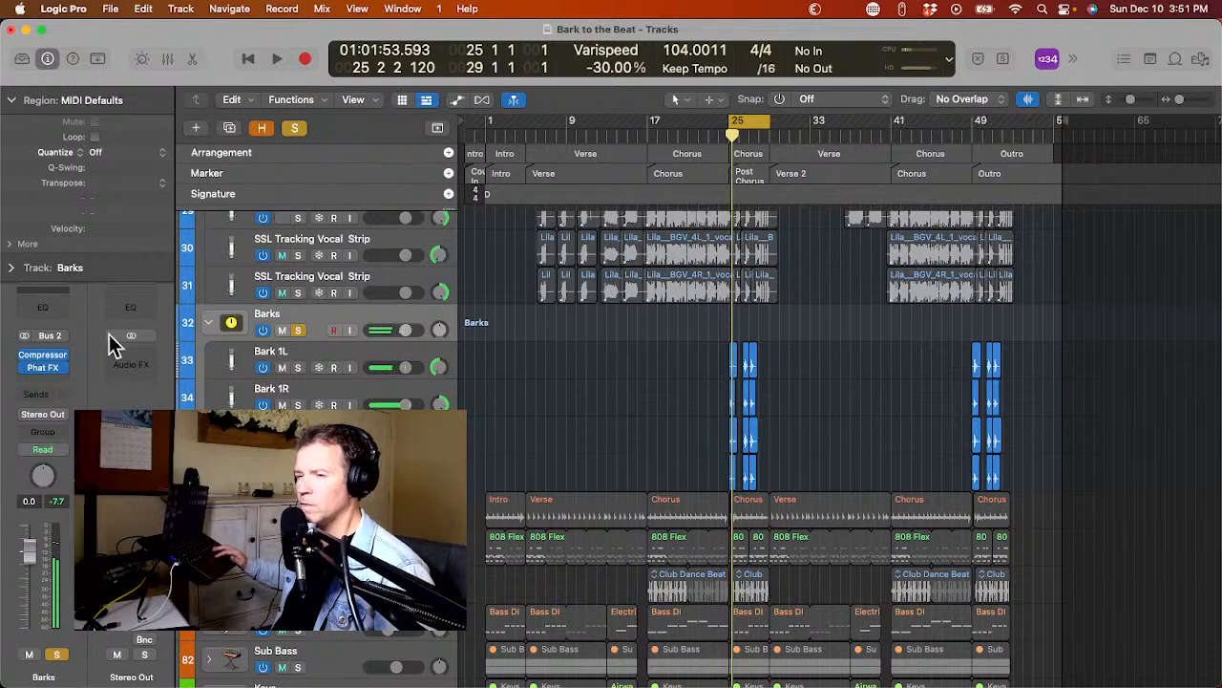
click(38, 377)
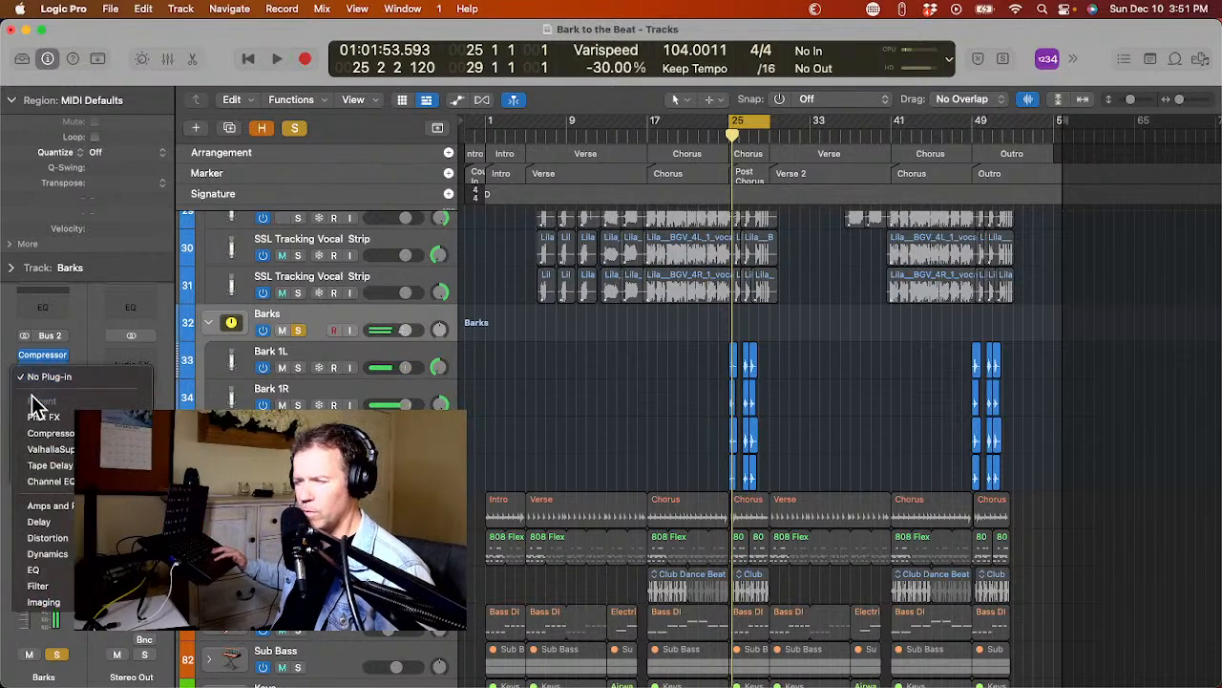
click(49, 449)
key(space)
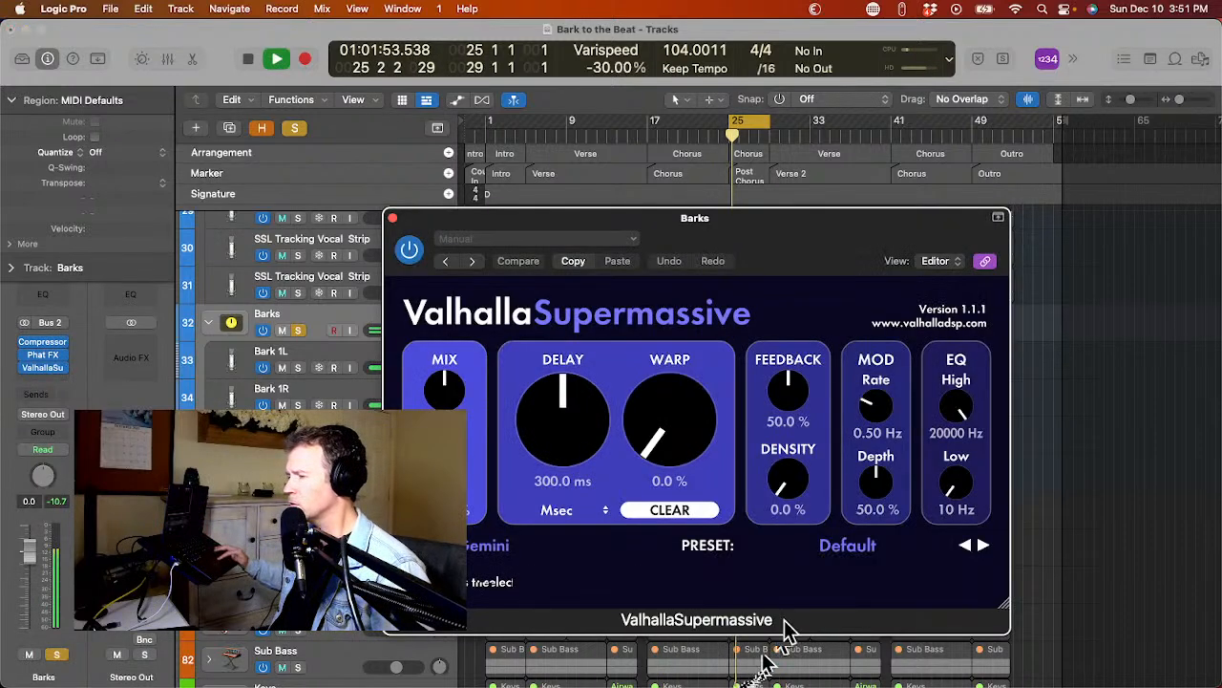
Load the CygnusX1 reverb preset in ValhallaSupermassive and replay the soloed barks from bar 25.
click(848, 550)
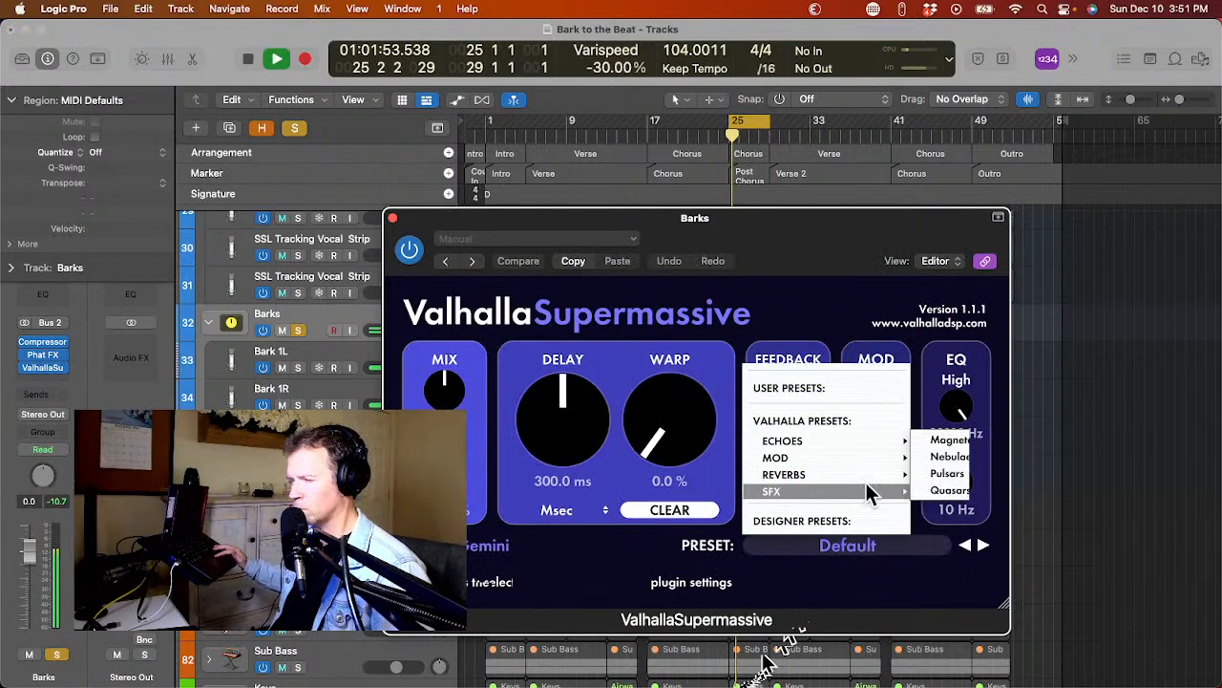
mouse_move(876, 475)
mouse_move(950, 456)
click(1065, 373)
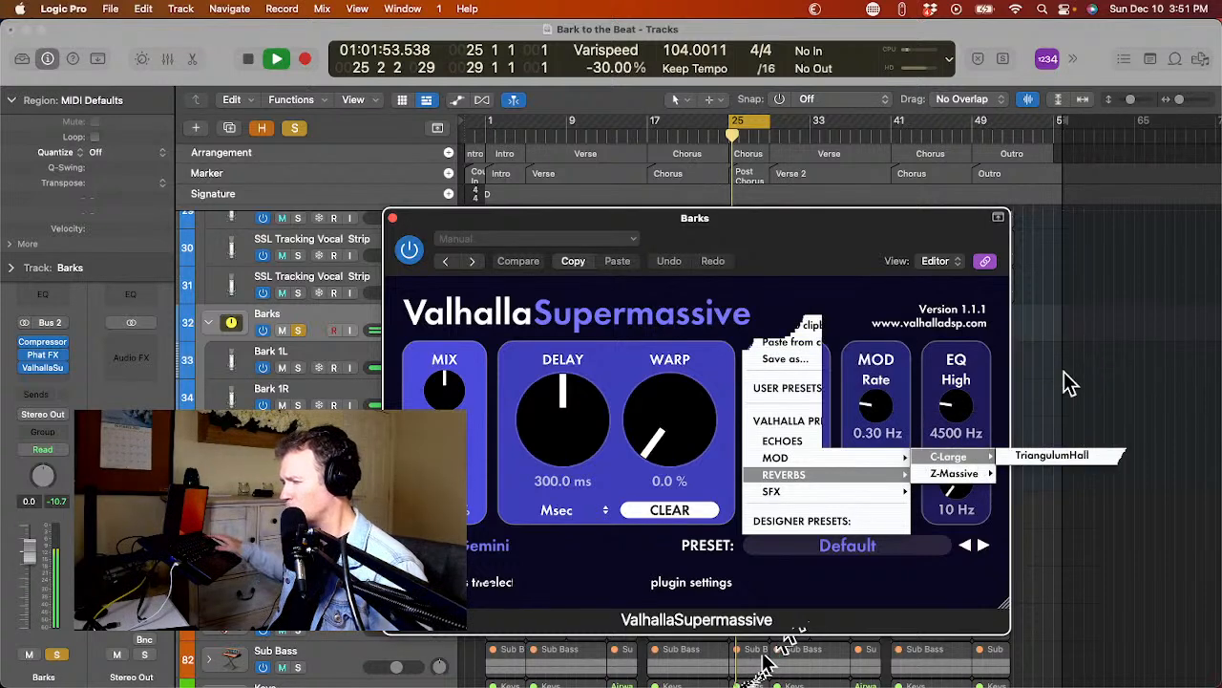
key(space)
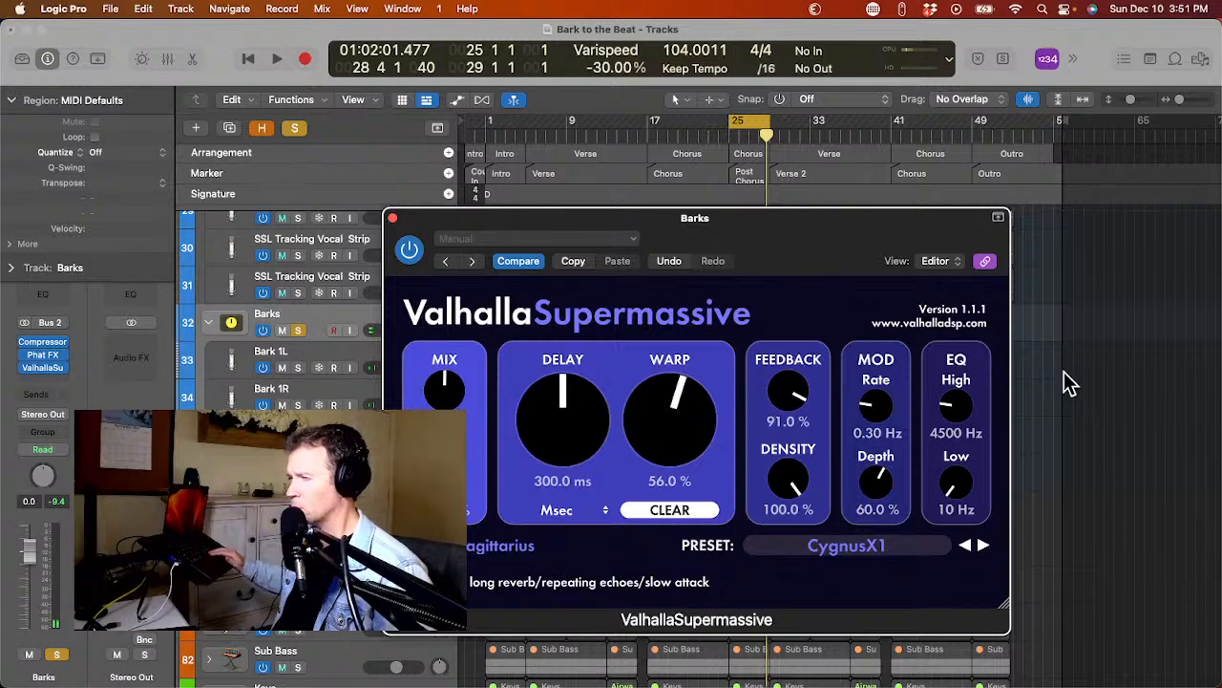
key(space)
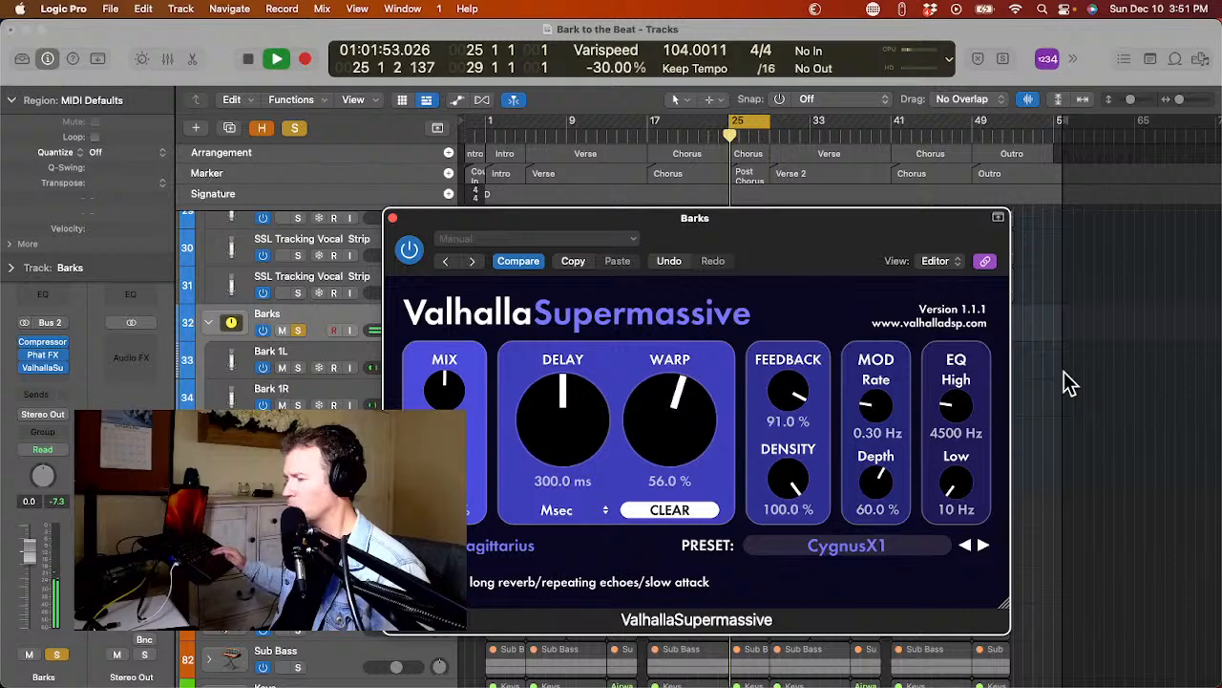
Lower ValhallaSupermassive's feedback to 70.7% while auditioning the soloed barks, and close its window.
key(space)
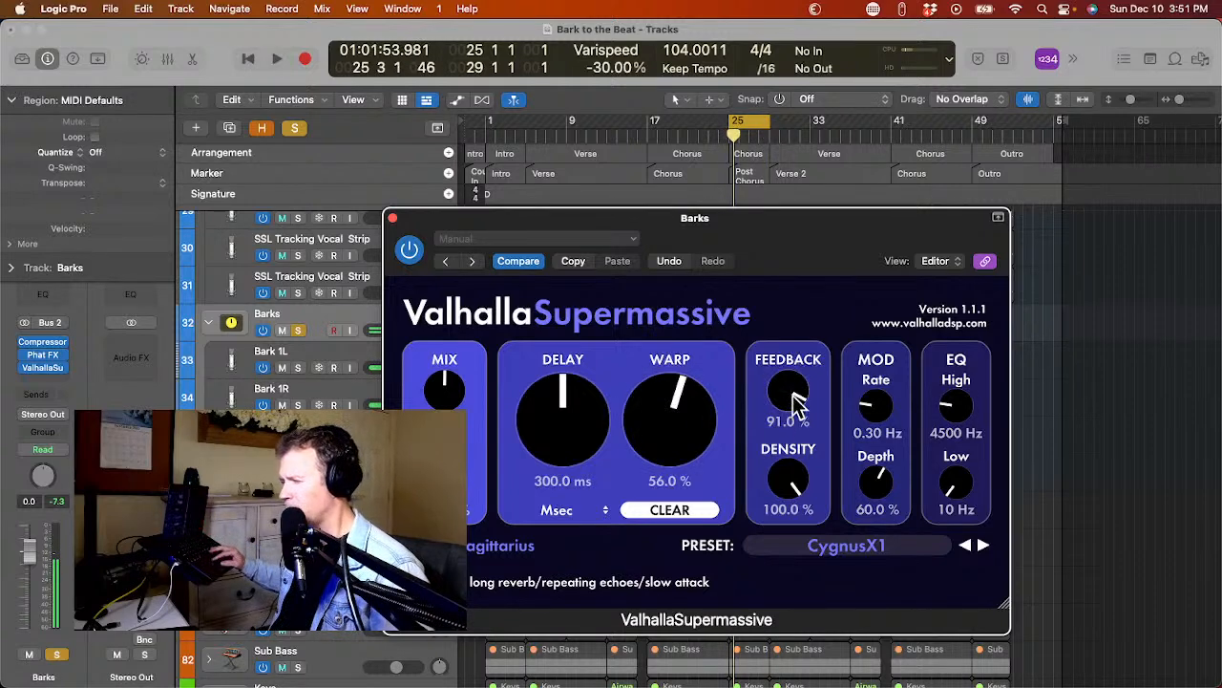
drag(793, 411, 796, 423)
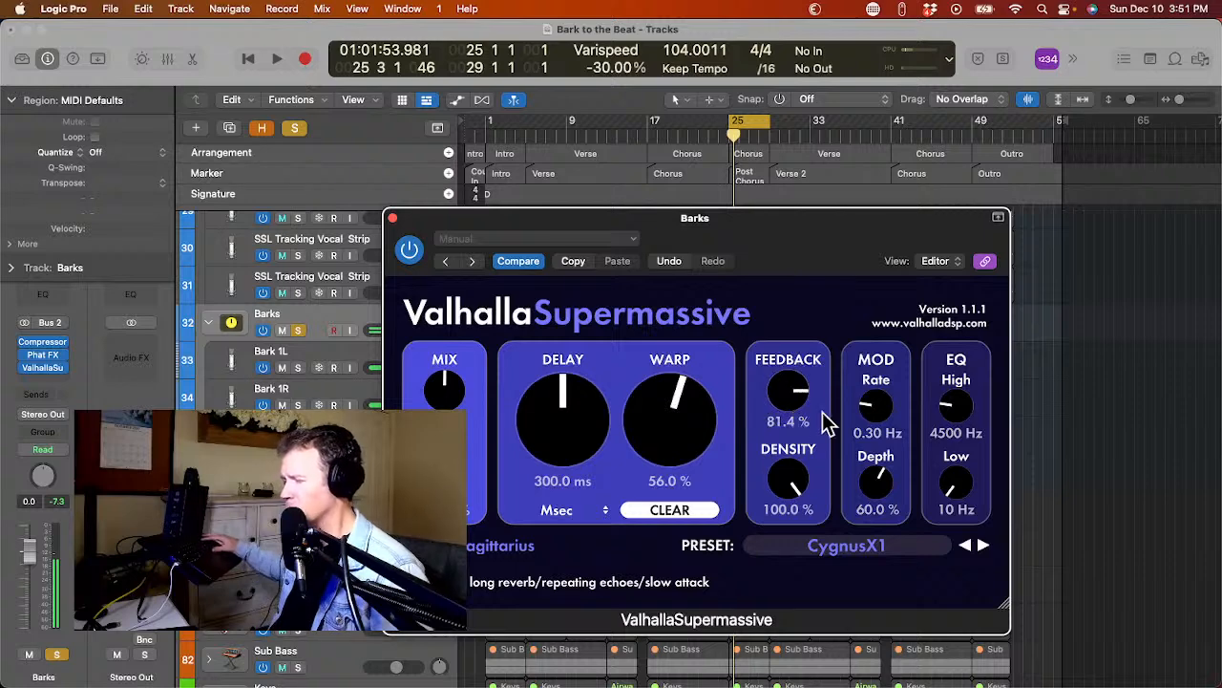
key(space)
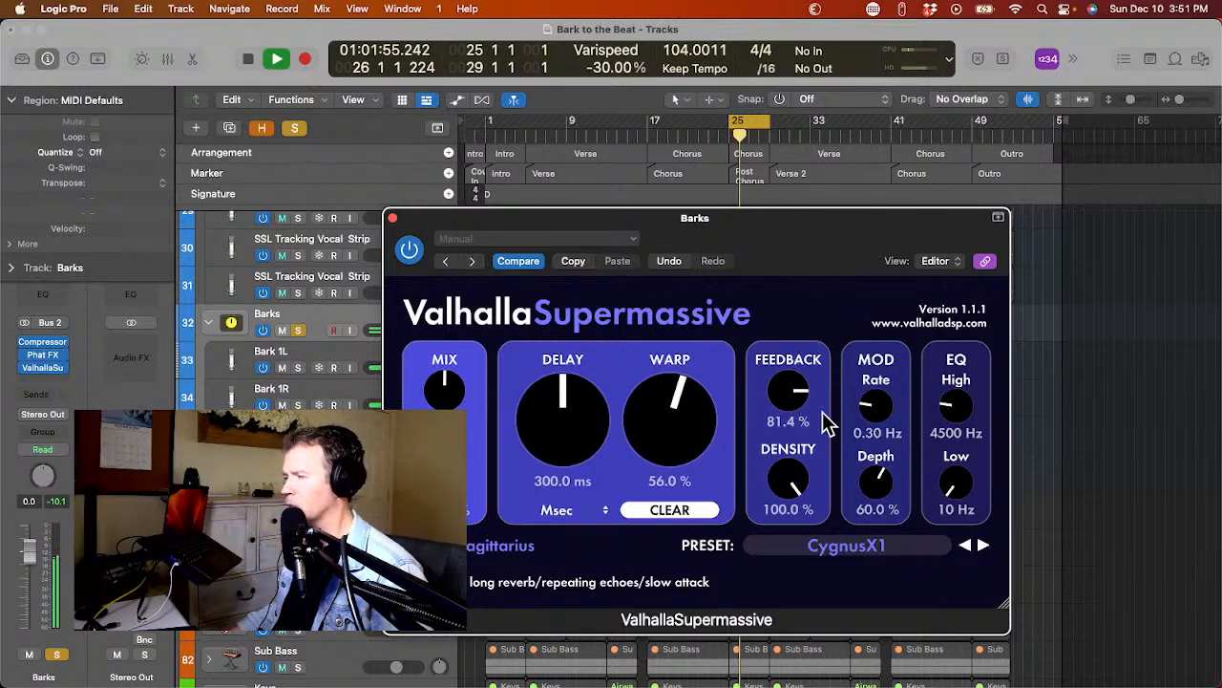
drag(787, 409, 791, 432)
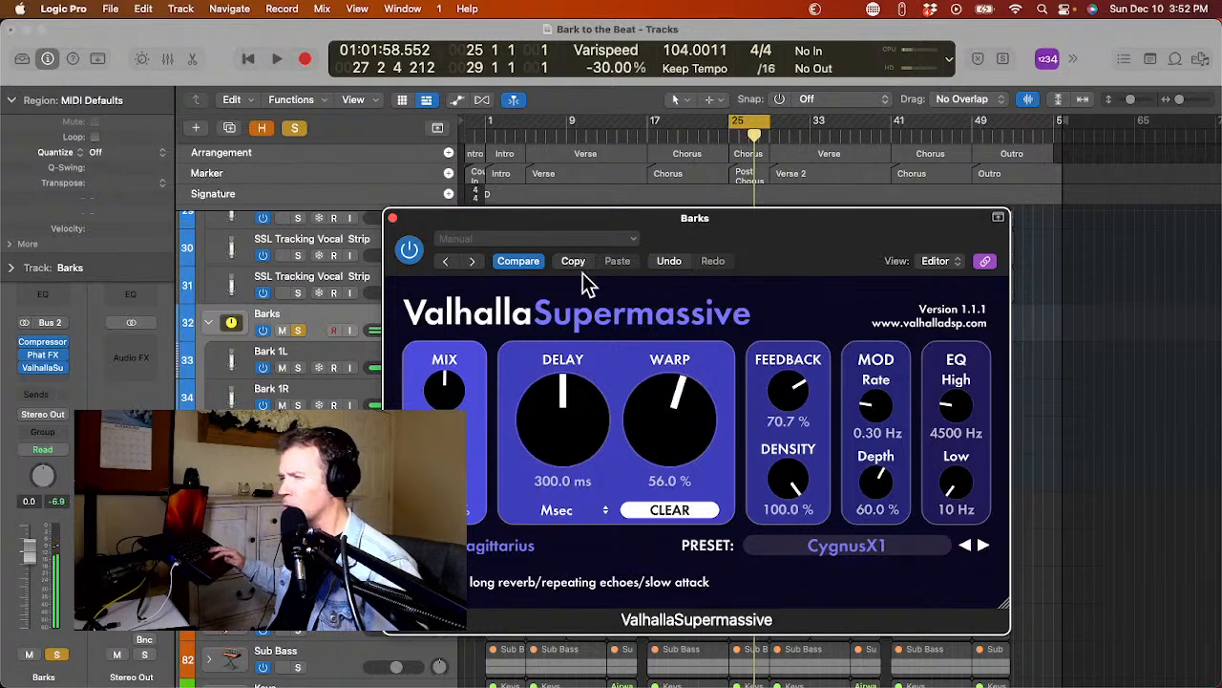
click(392, 218)
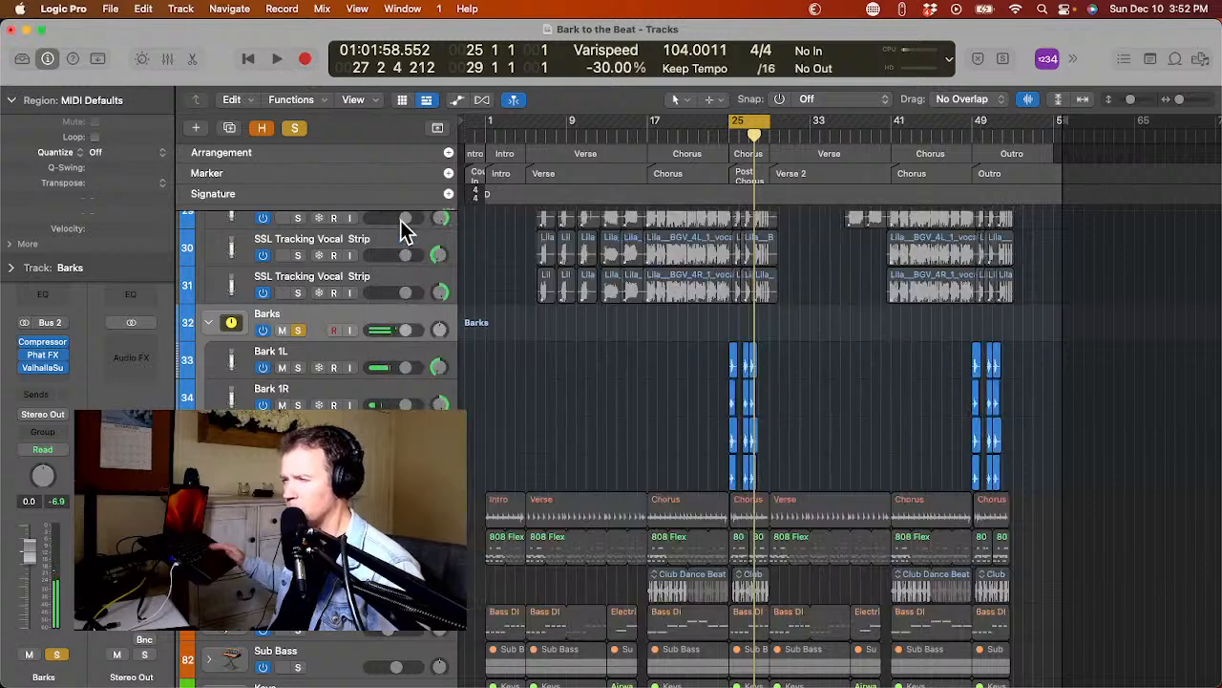
Unsolo the Barks stack, insert a Channel EQ ahead of its Compressor, and audition the barks in the full mix.
click(297, 329)
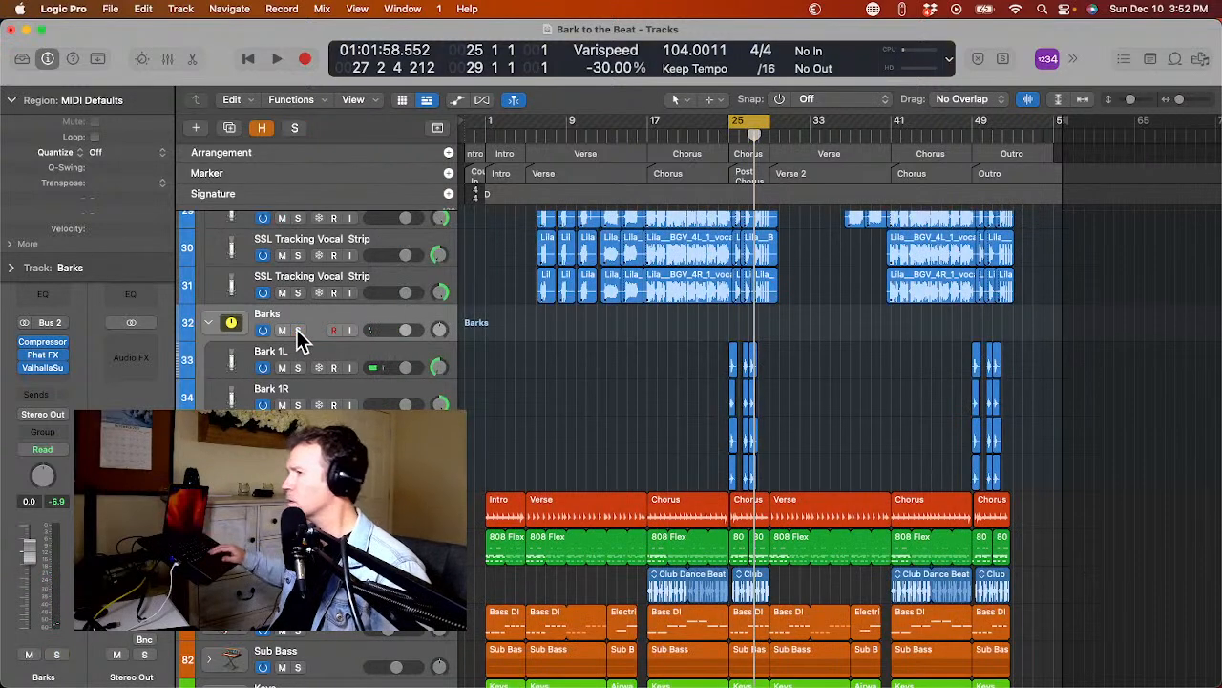
key(space)
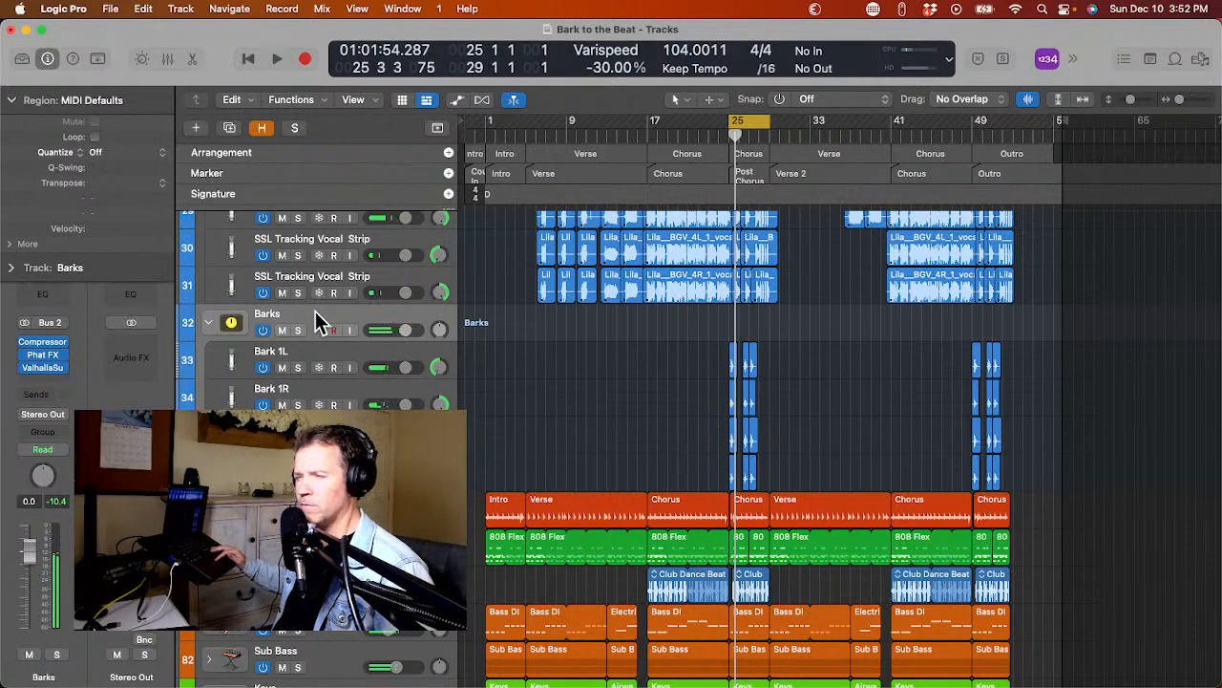
click(39, 341)
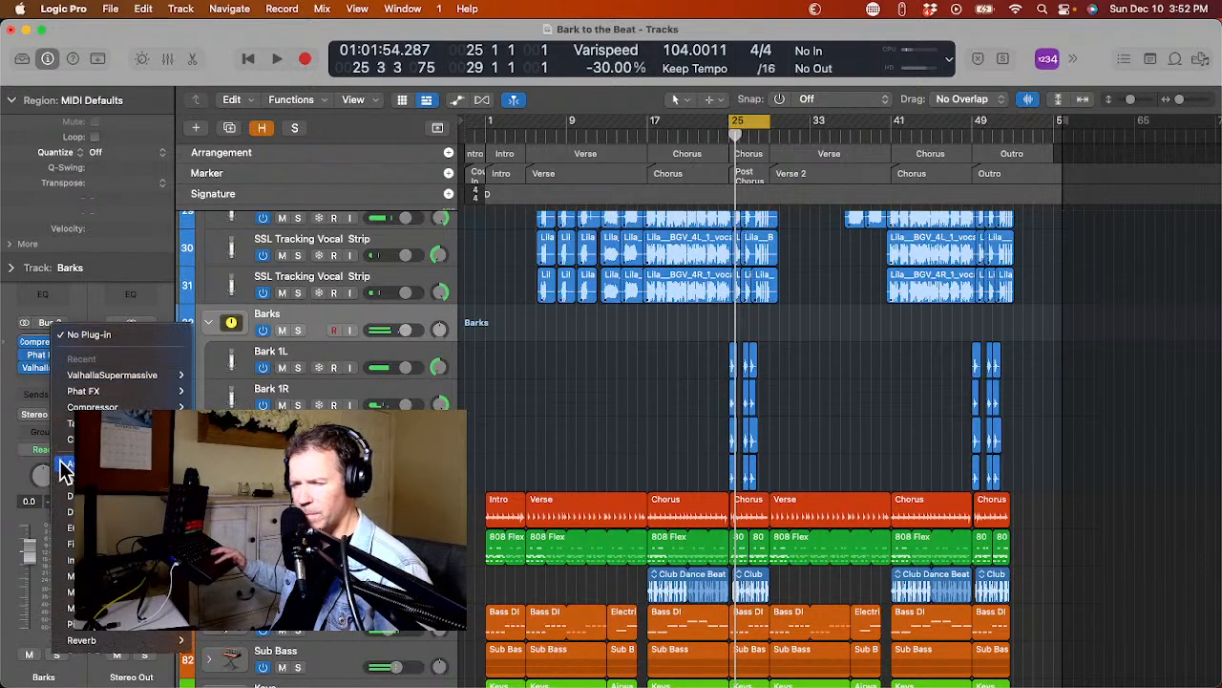
click(92, 439)
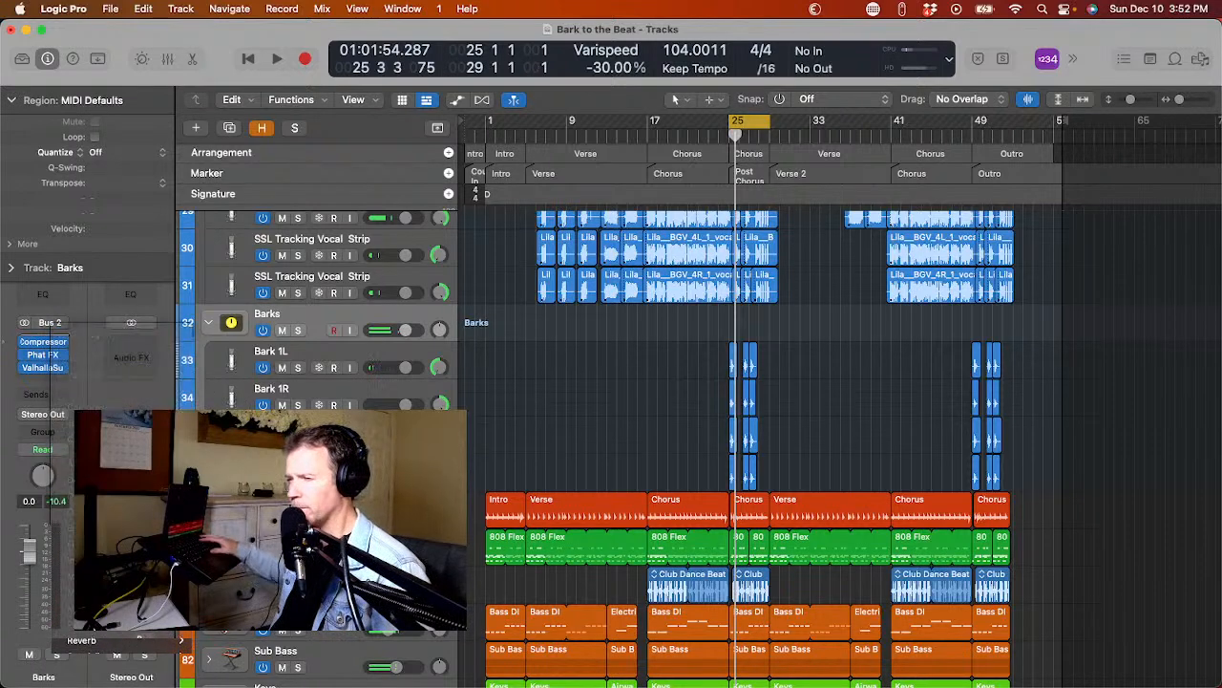
key(space)
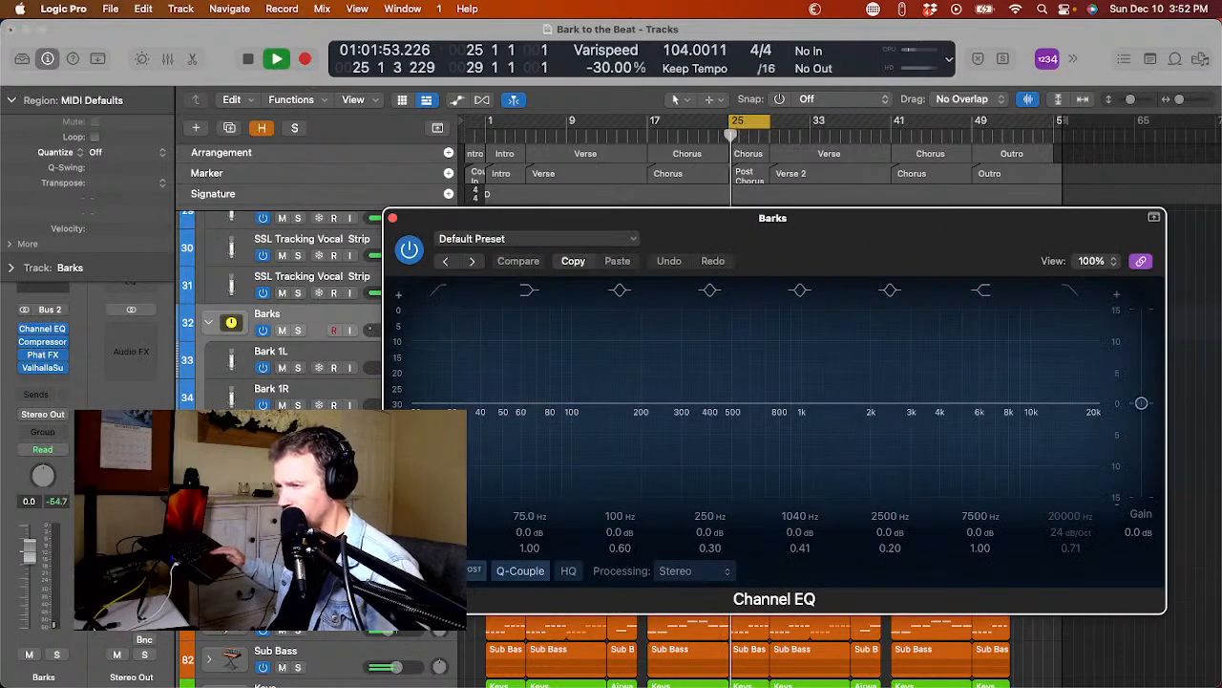
key(space)
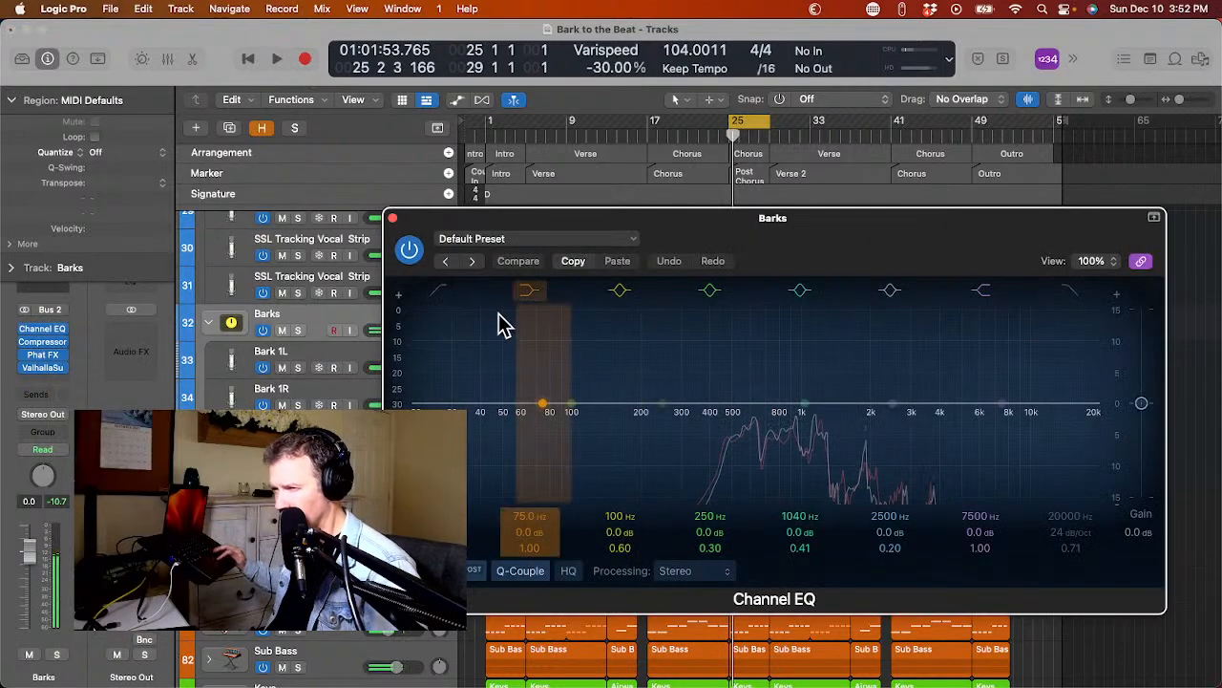
Enable the Channel EQ's low-cut filter on Barks, set a gentle cut at about 450 Hz, audition it, and close the window.
click(437, 290)
mouse_move(513, 434)
mouse_down()
mouse_move(697, 451)
mouse_move(697, 489)
mouse_up()
mouse_move(694, 436)
mouse_down()
mouse_move(682, 436)
mouse_move(710, 452)
mouse_move(727, 443)
mouse_up()
key(space)
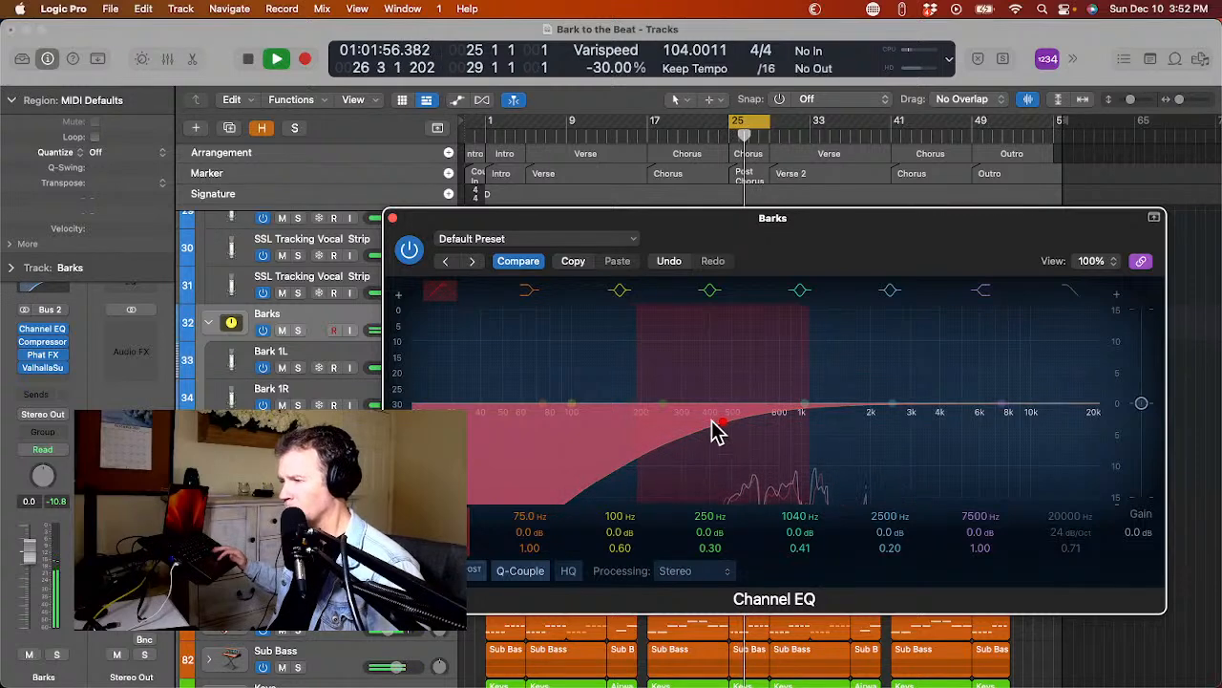
key(space)
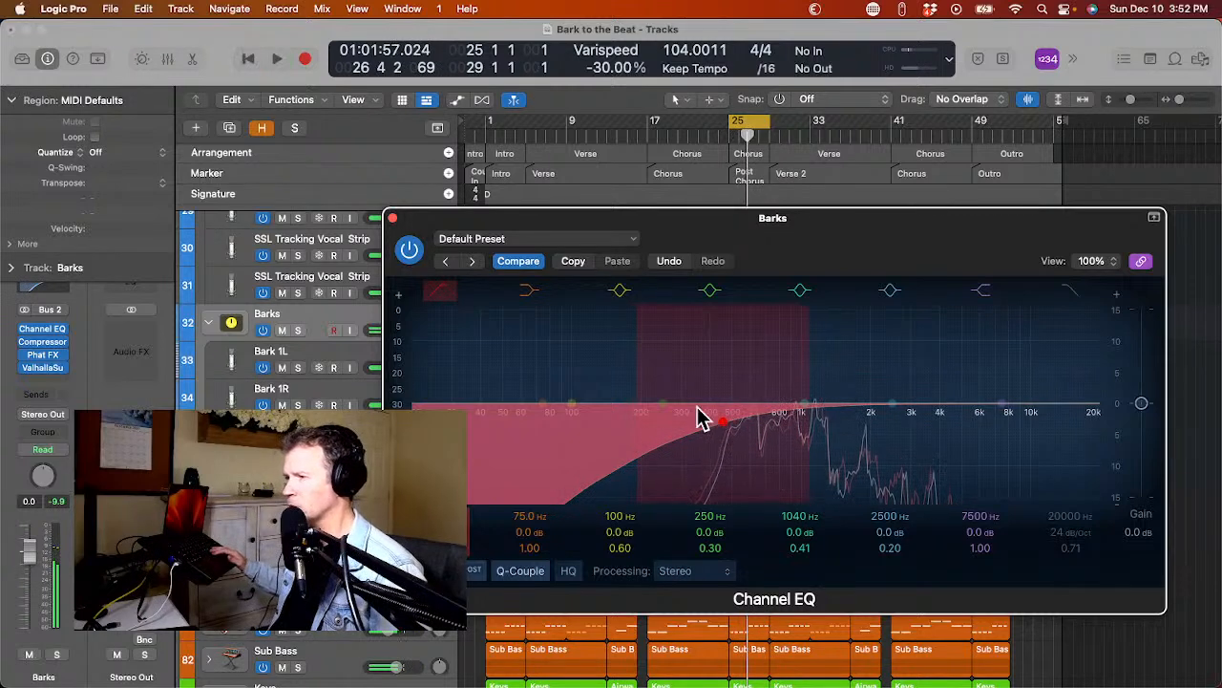
click(392, 219)
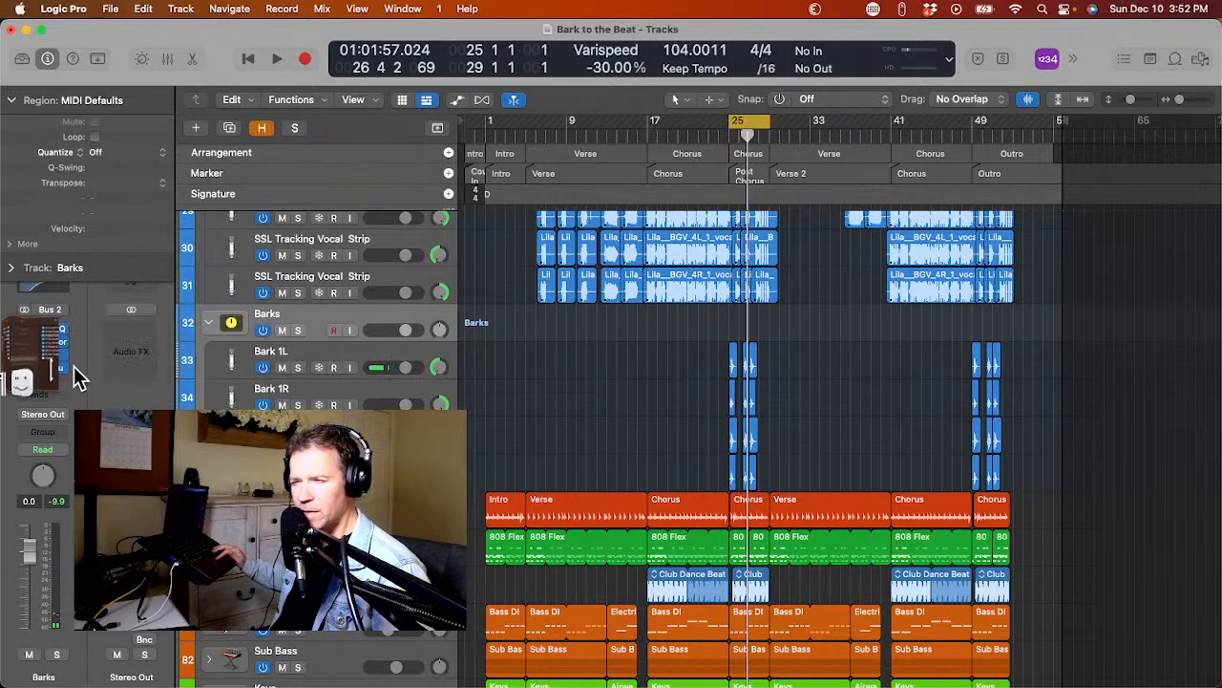
Reopen ValhallaSupermassive on the Barks stack, raise its mix well above the midpoint, and replay the barks in the full mix.
click(42, 373)
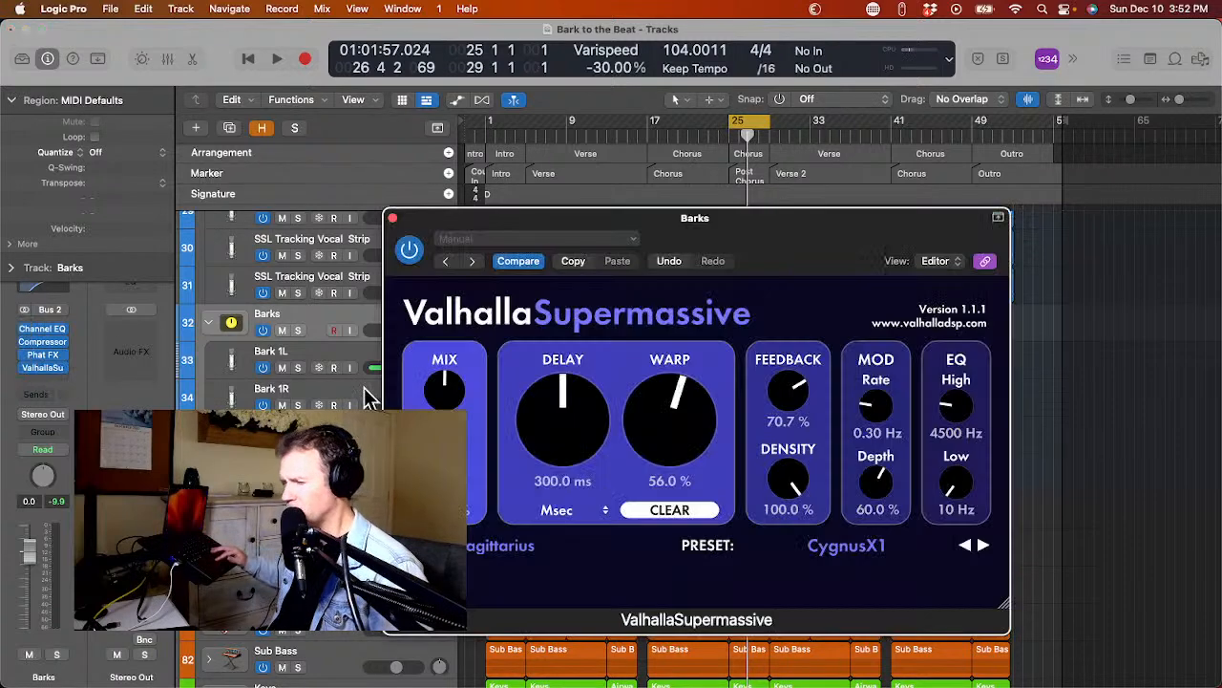
key(space)
drag(458, 390, 456, 326)
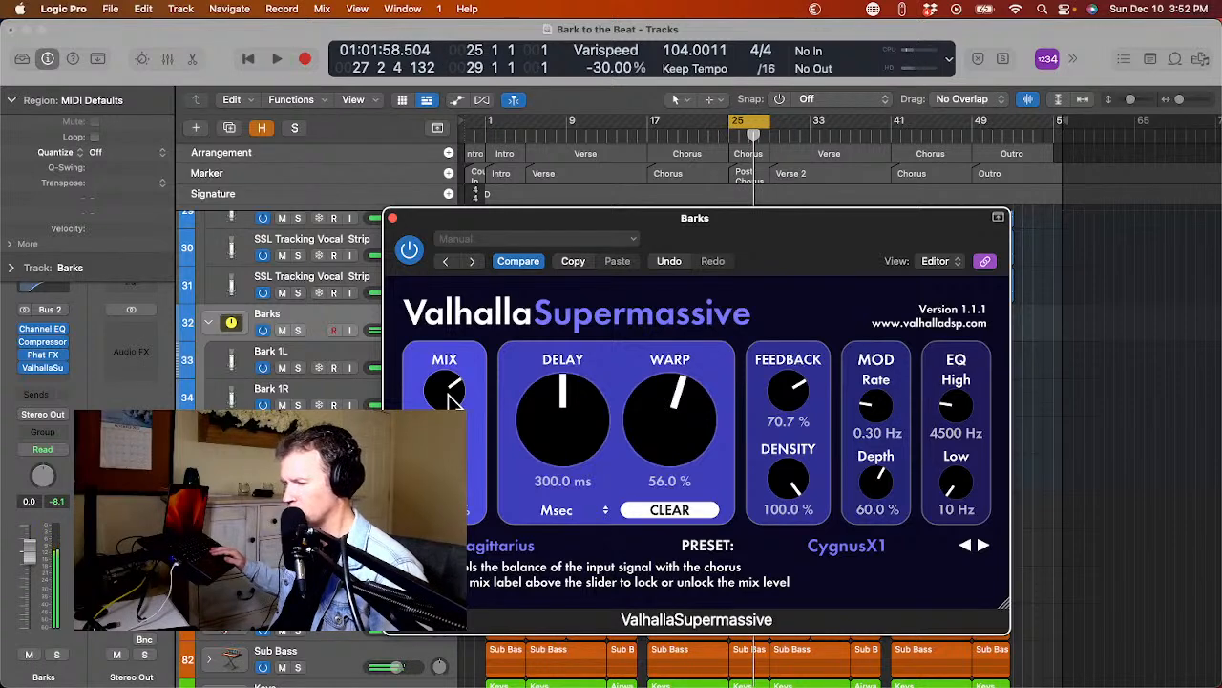
key(space)
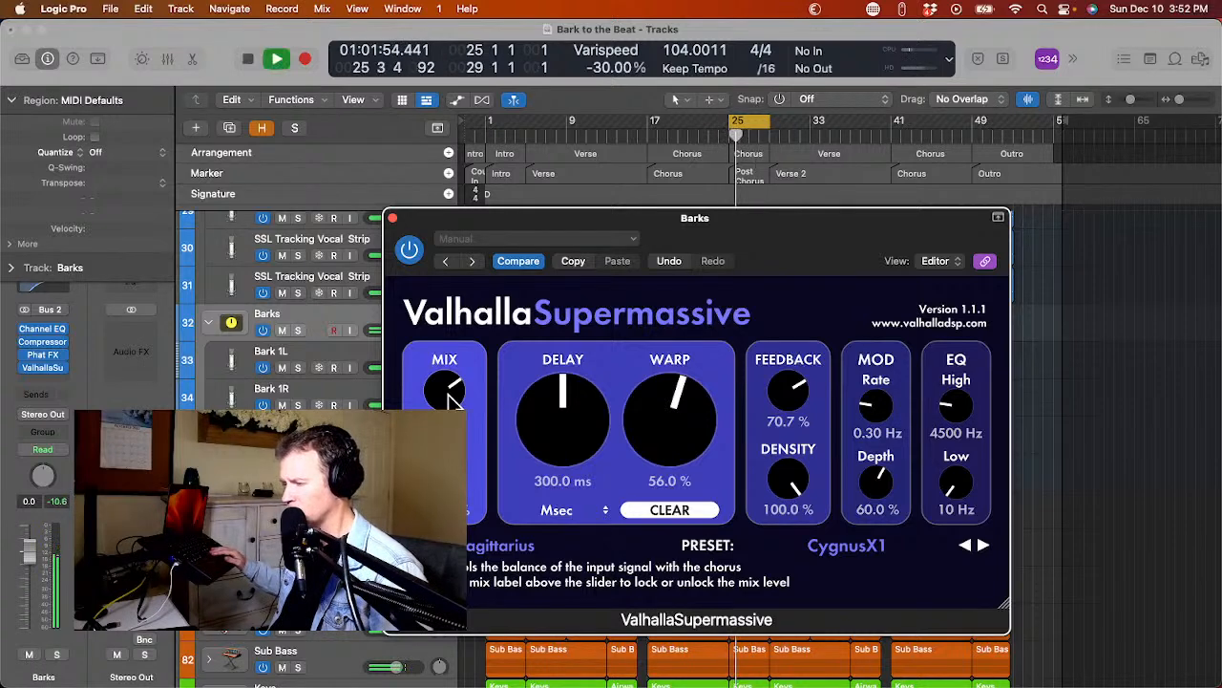
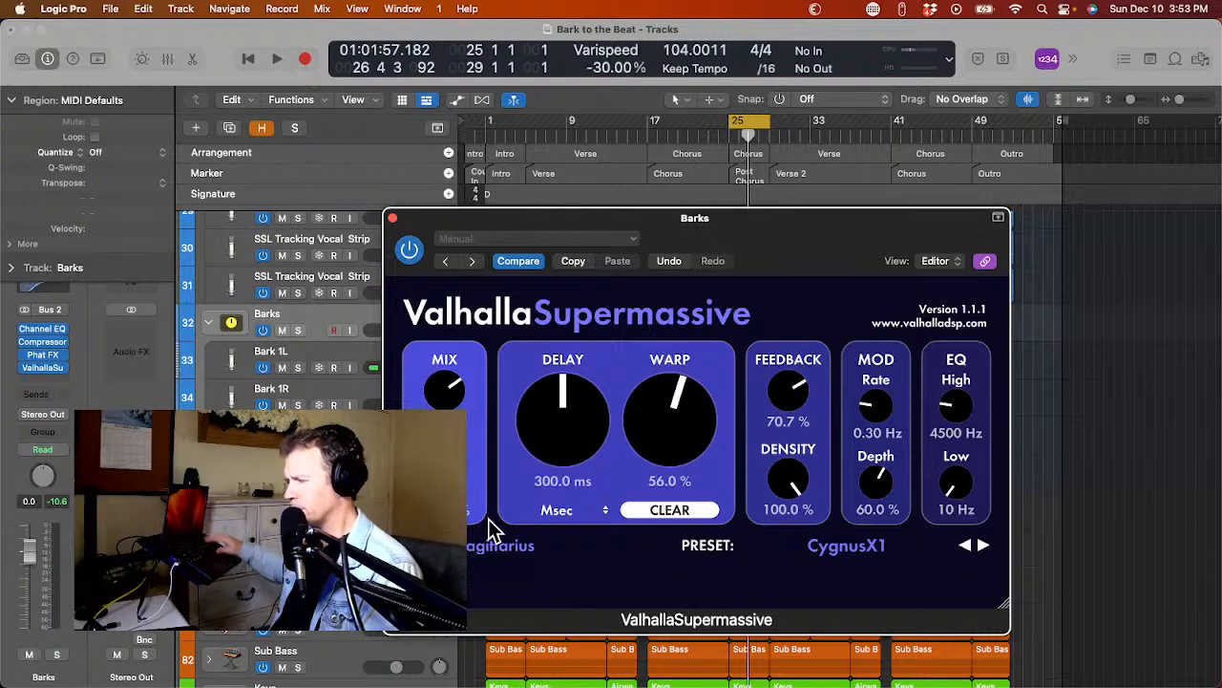
Play the cycled post-chorus with the current reverb on Barks and compare it with the Carousel preset in ValhallaSupermassive.
key(space)
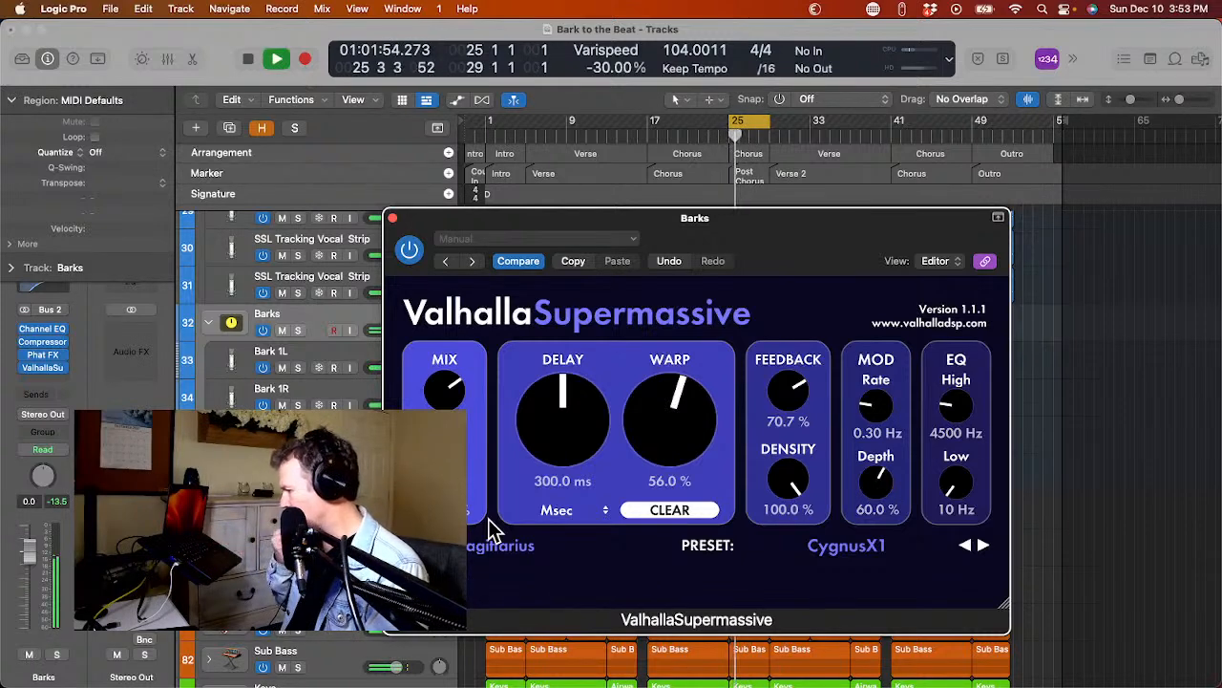
key(space)
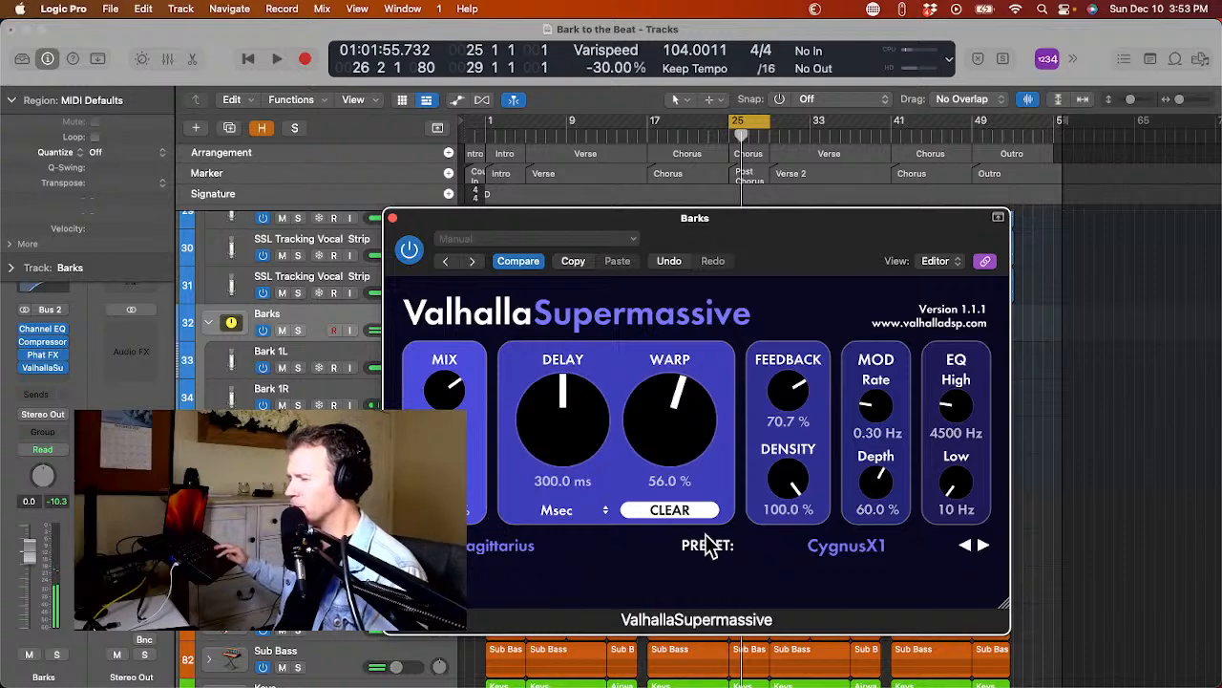
click(965, 545)
click(981, 544)
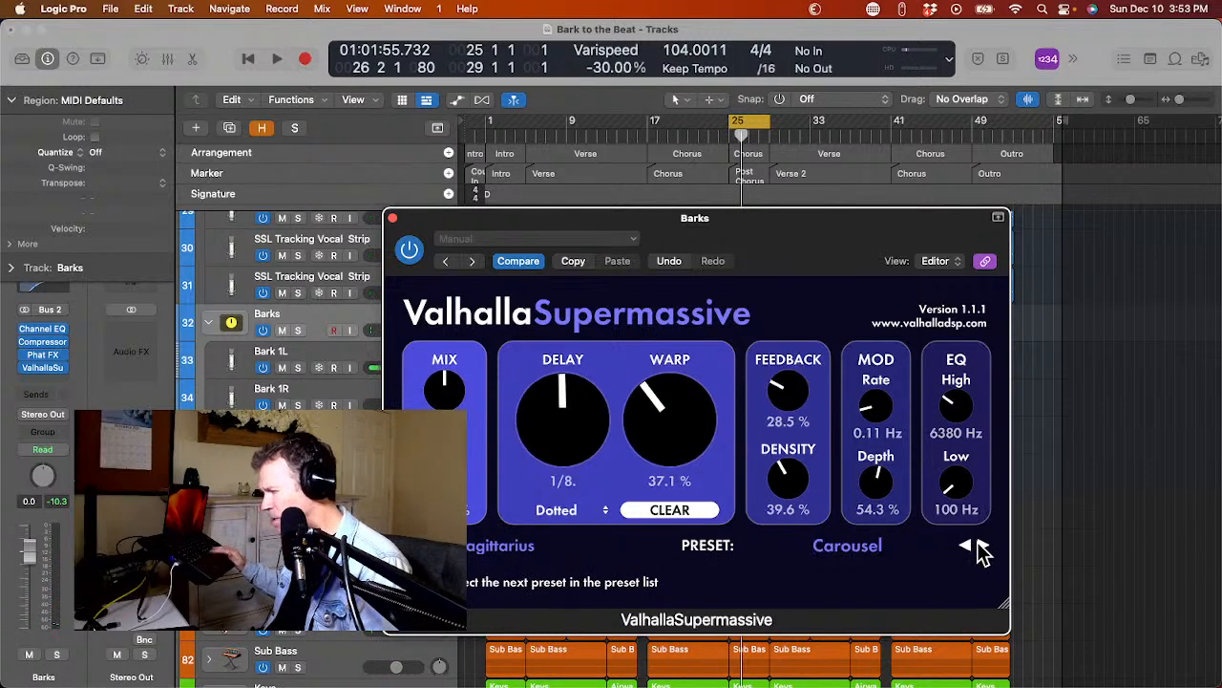
key(space)
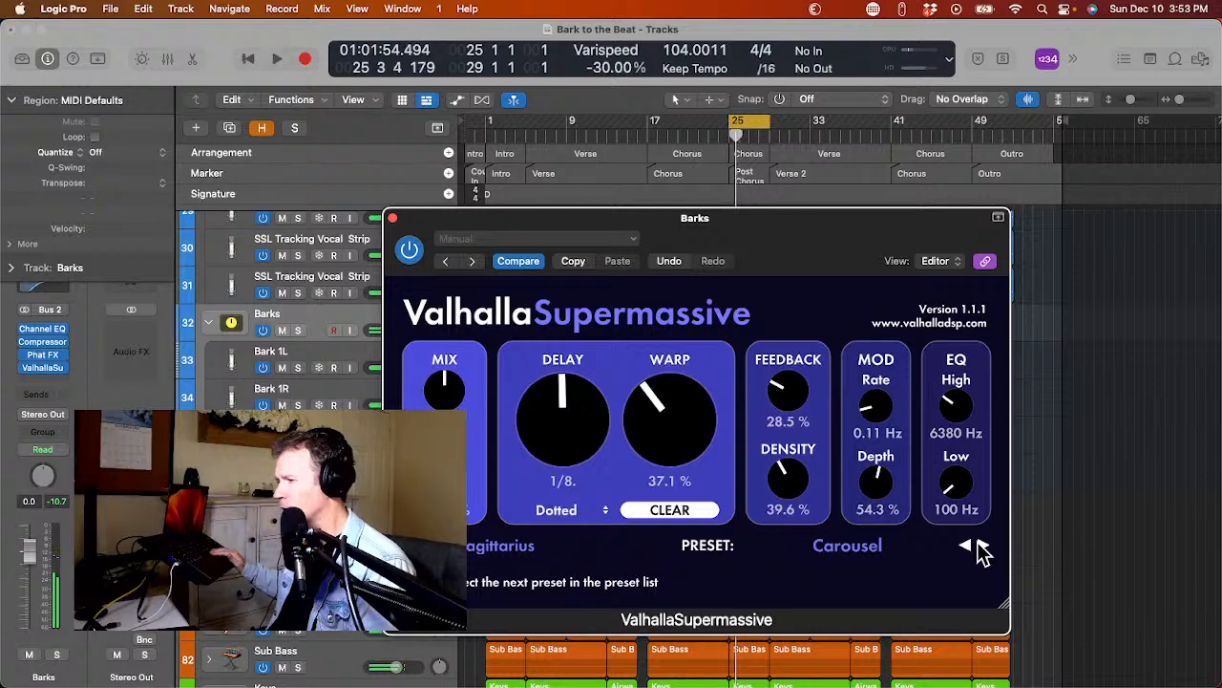
key(space)
Audition the Dotted8thChorusEcho, RingsAroundTheWorld and ForeverVerb presets on the Barks track against the cycled section.
key(space)
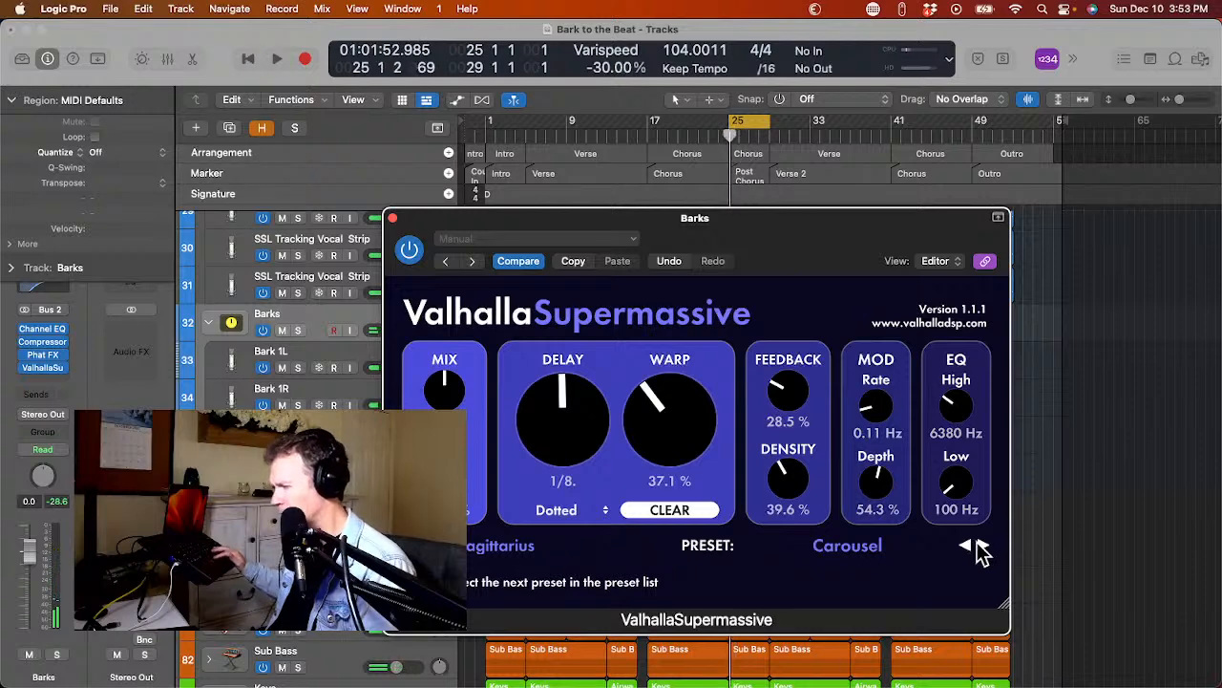
click(981, 545)
key(space)
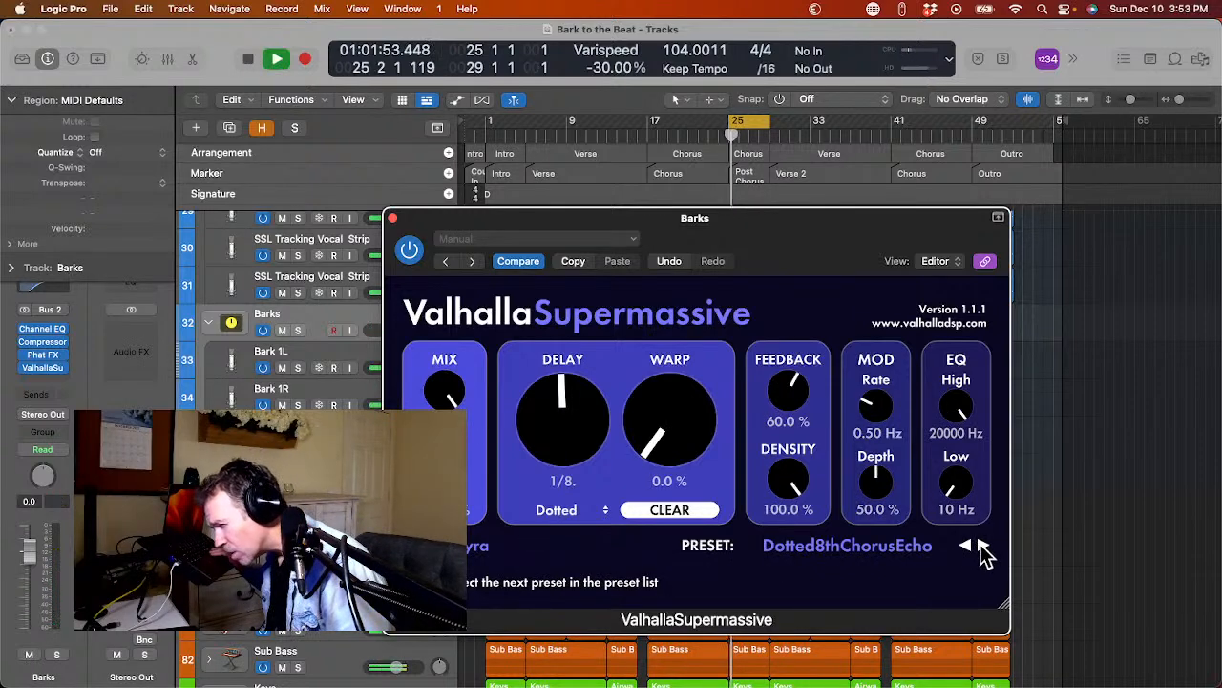
key(space)
click(967, 546)
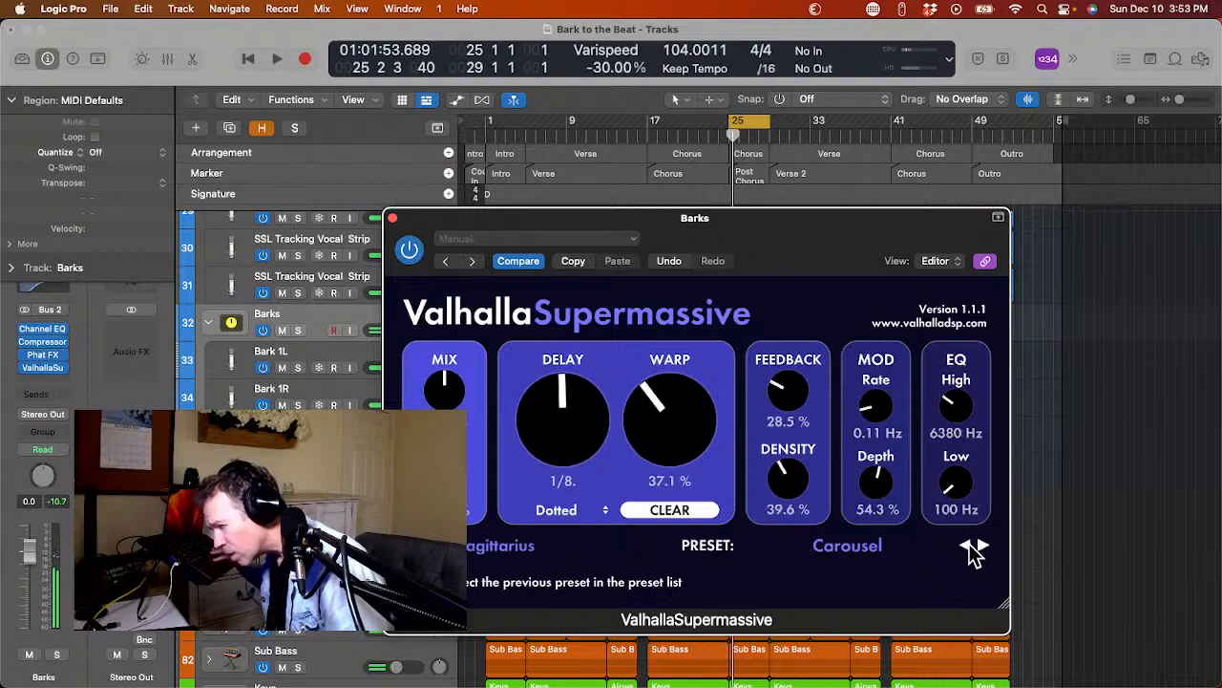
click(969, 548)
key(space)
key(space)
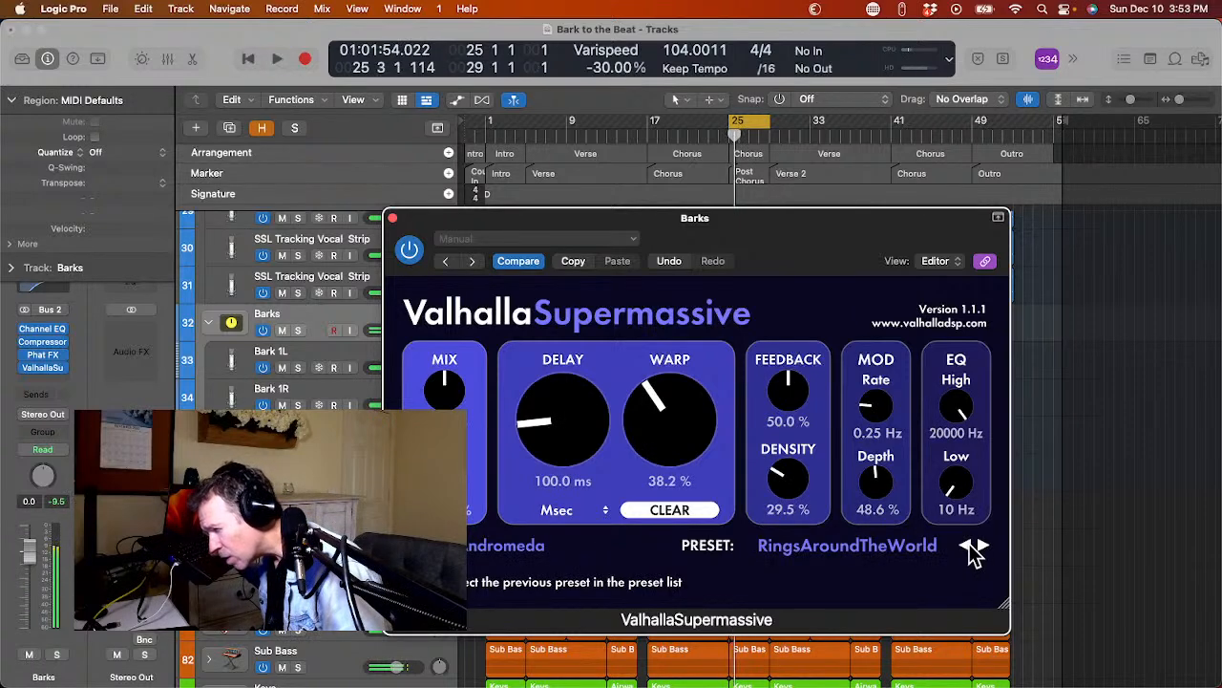
click(967, 548)
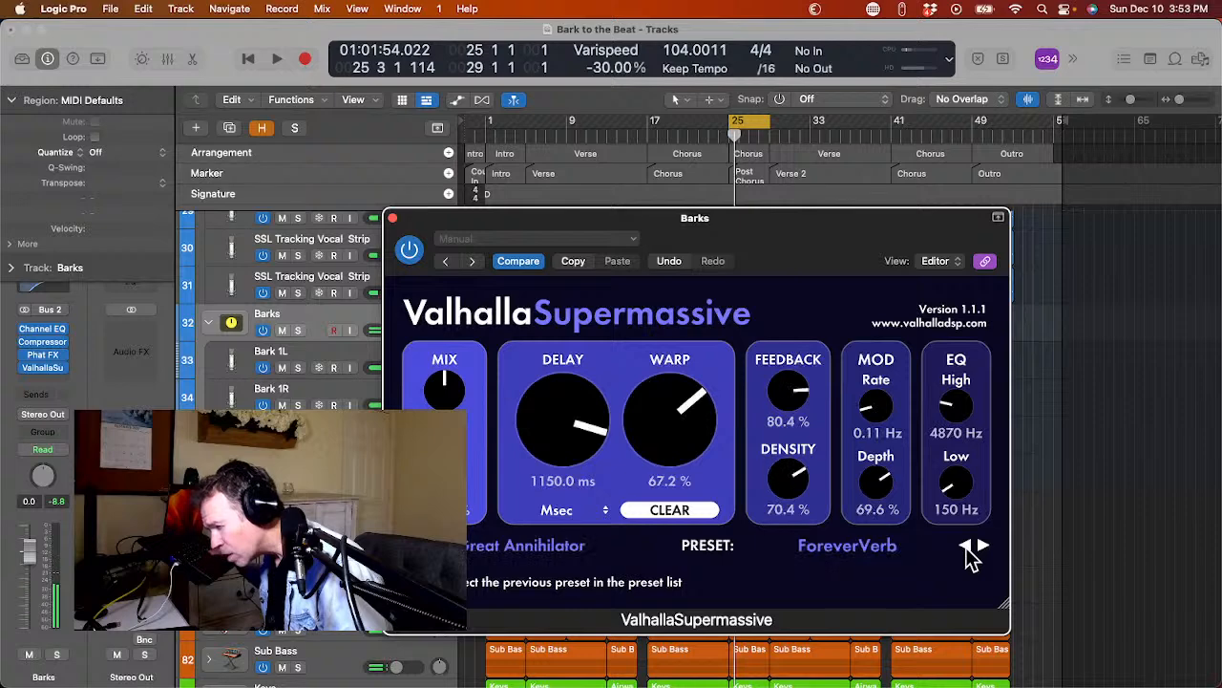
key(space)
key(space)
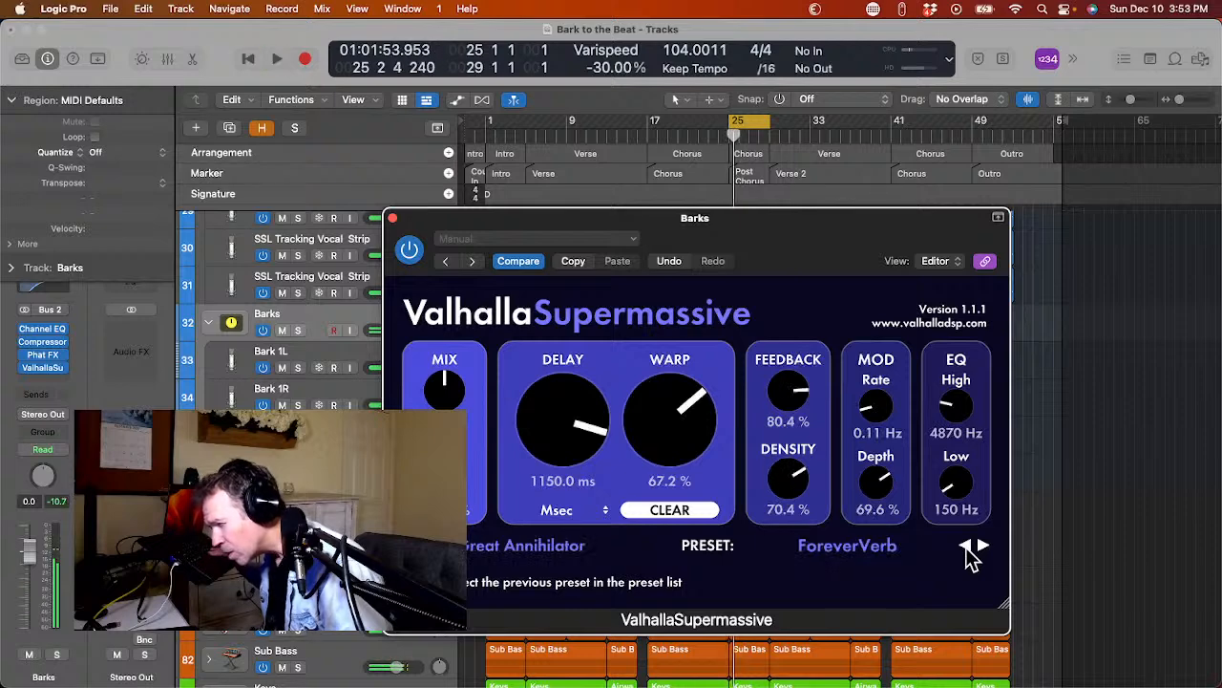
Load the CygnusX1 preset from the large Valhalla reverbs, raise its mix and play the cycled barks section.
click(896, 552)
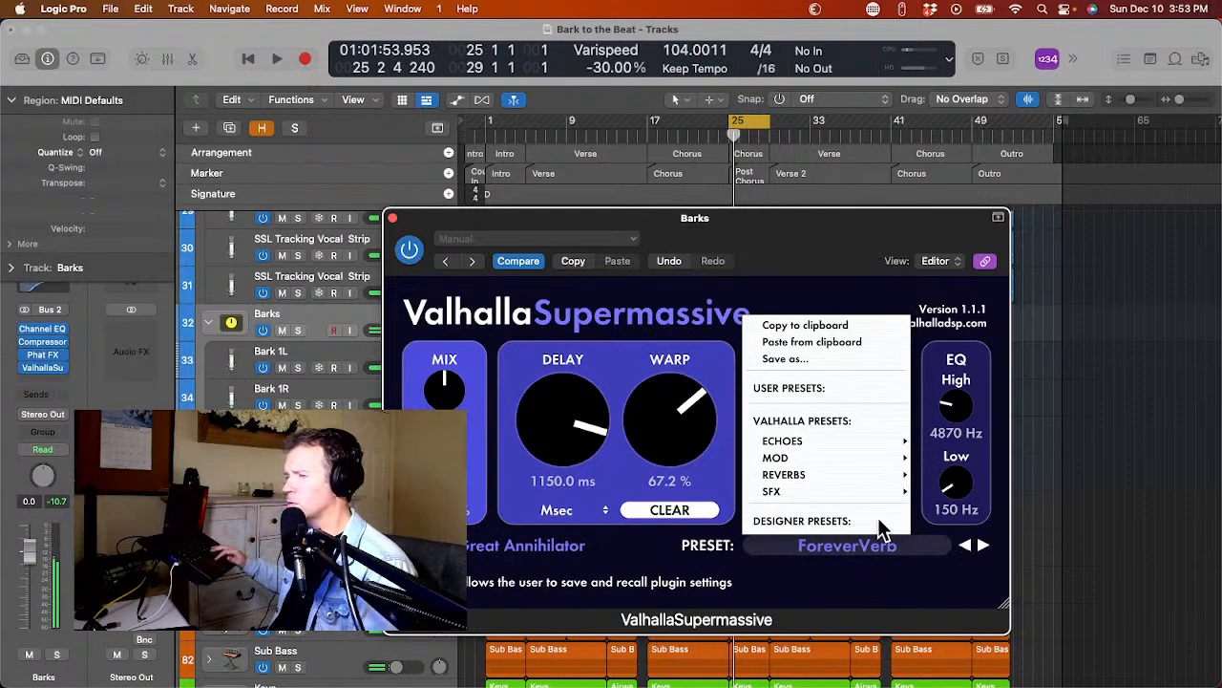
mouse_move(881, 474)
mouse_move(956, 474)
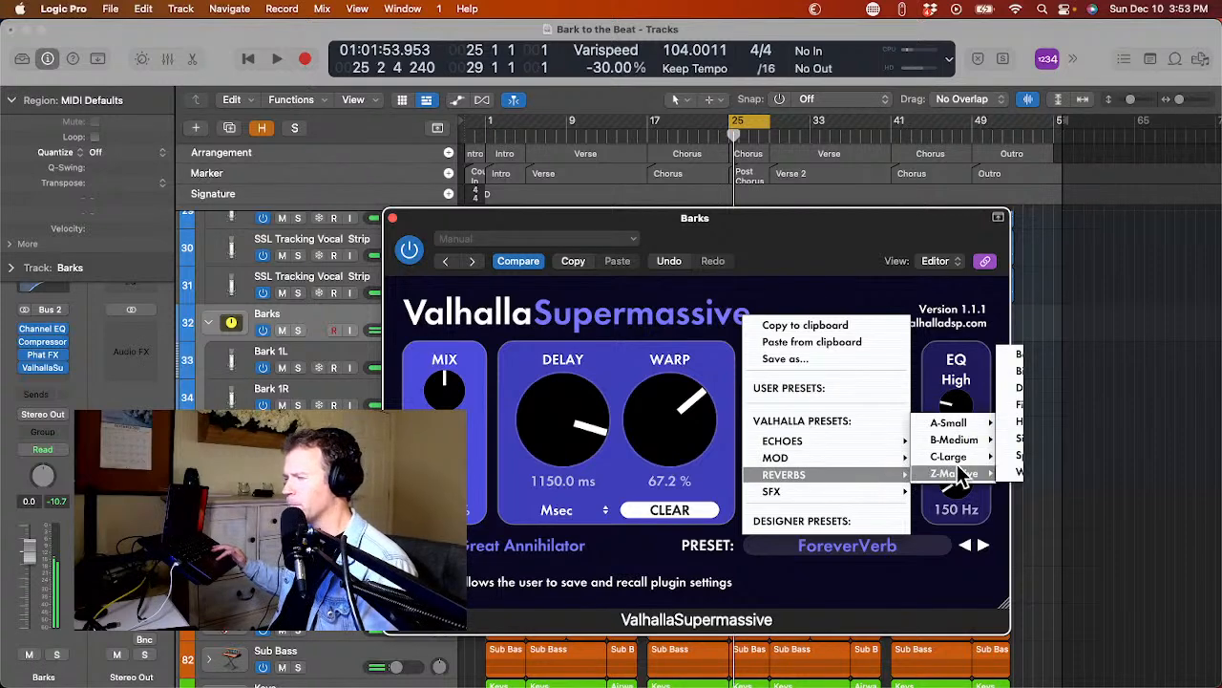
mouse_move(970, 454)
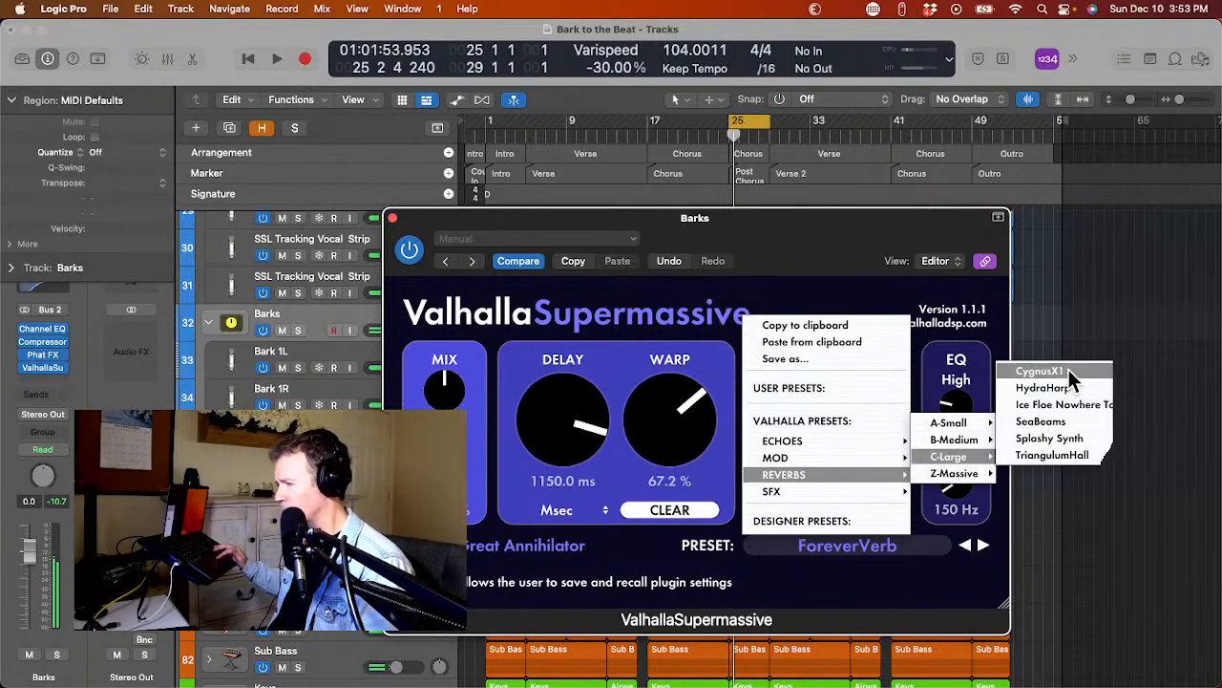
click(1070, 372)
key(space)
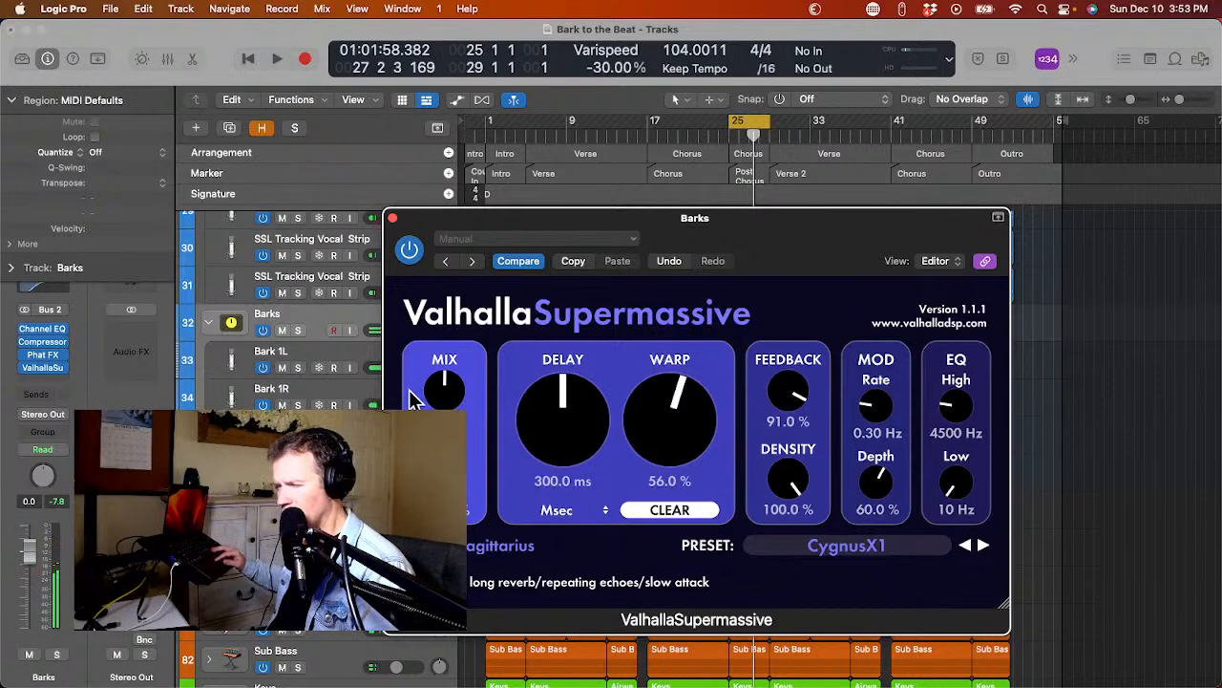
key(space)
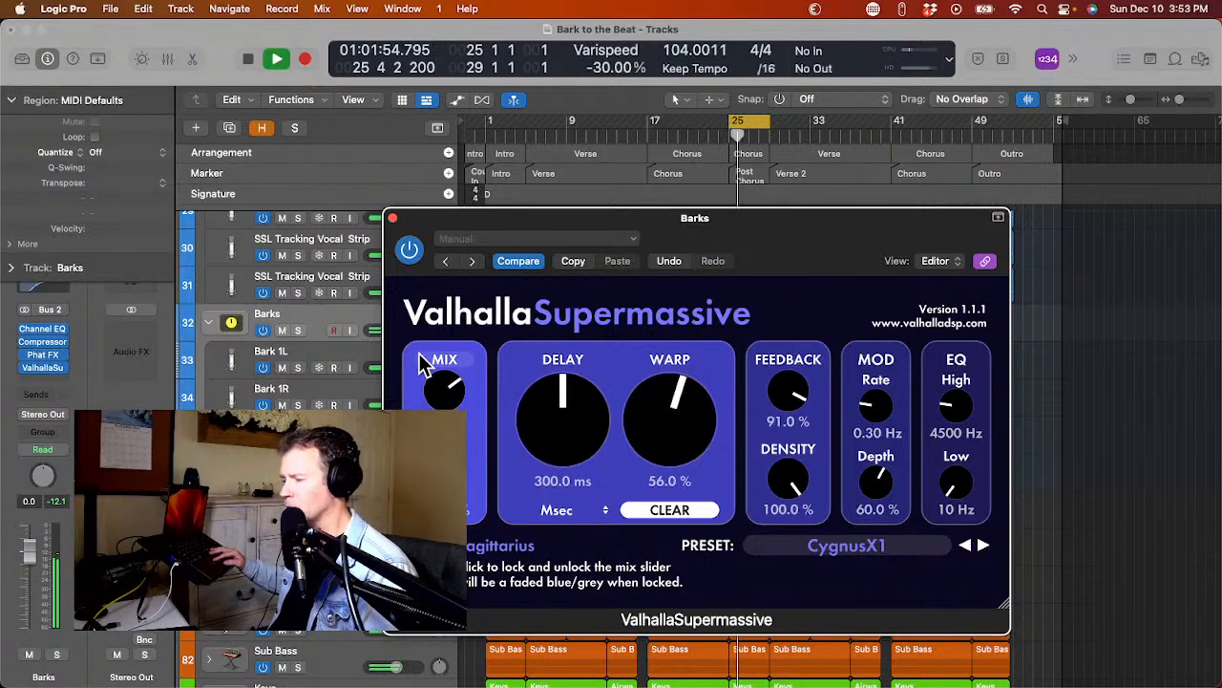
Close the ValhallaSupermassive window, stop playback and lower the Barks track volume to -3.1 dB.
click(392, 218)
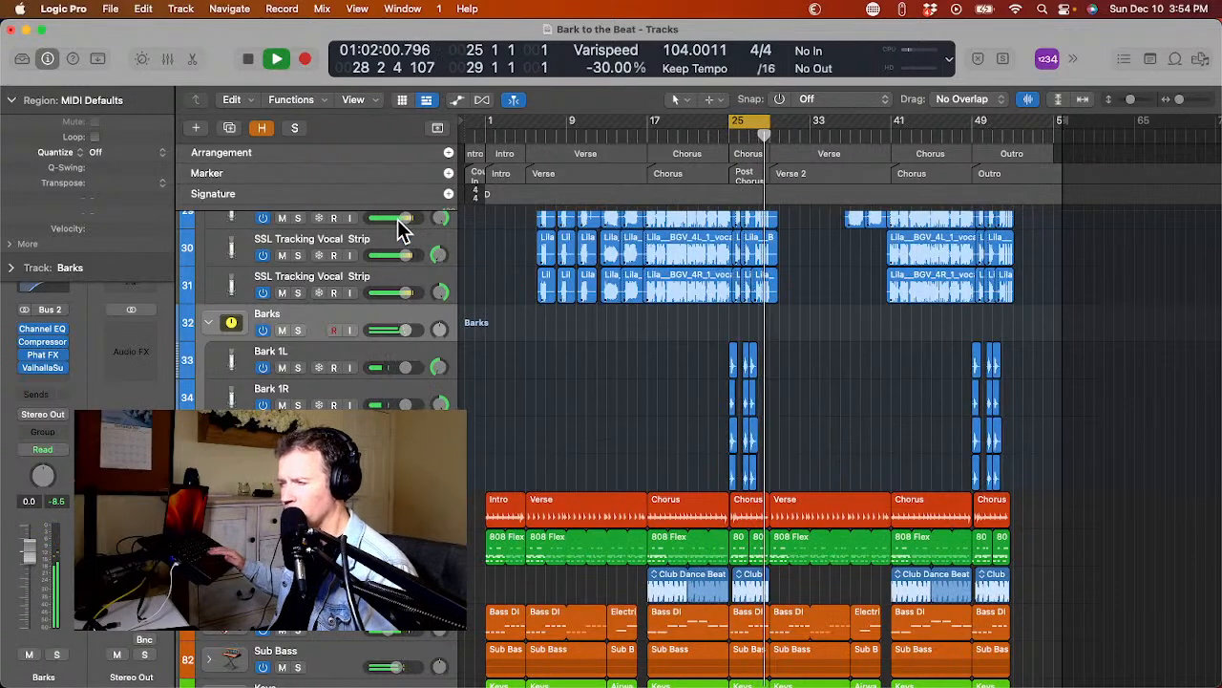
key(space)
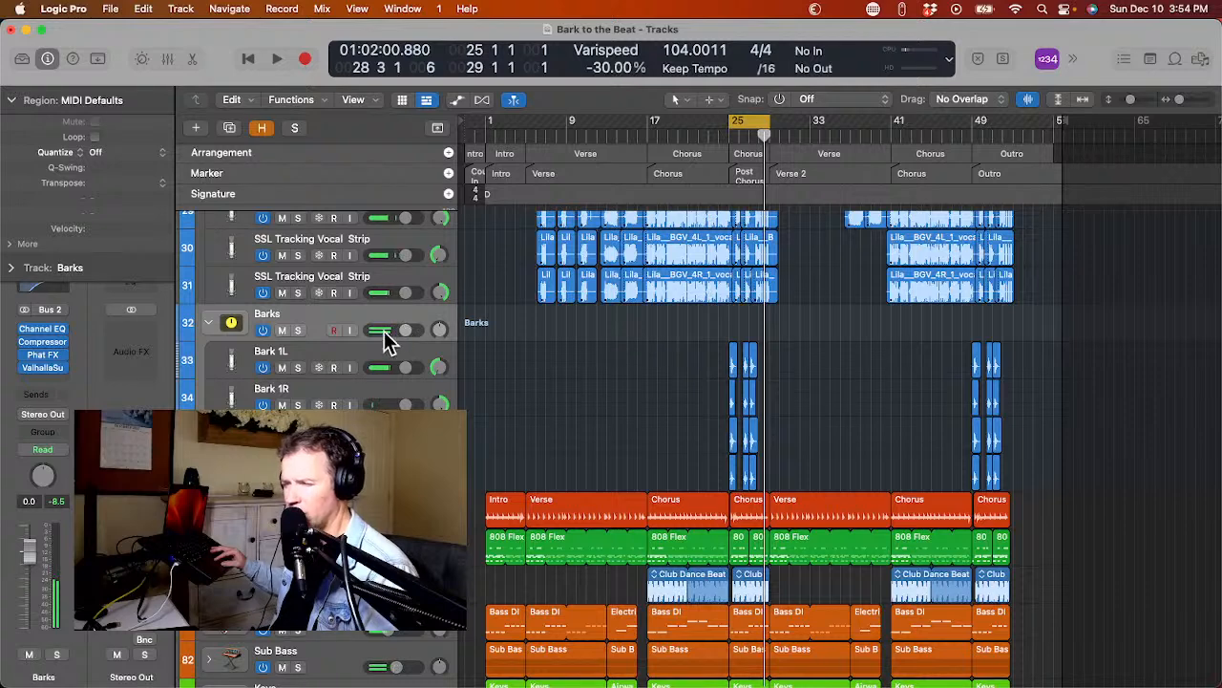
drag(385, 332, 381, 332)
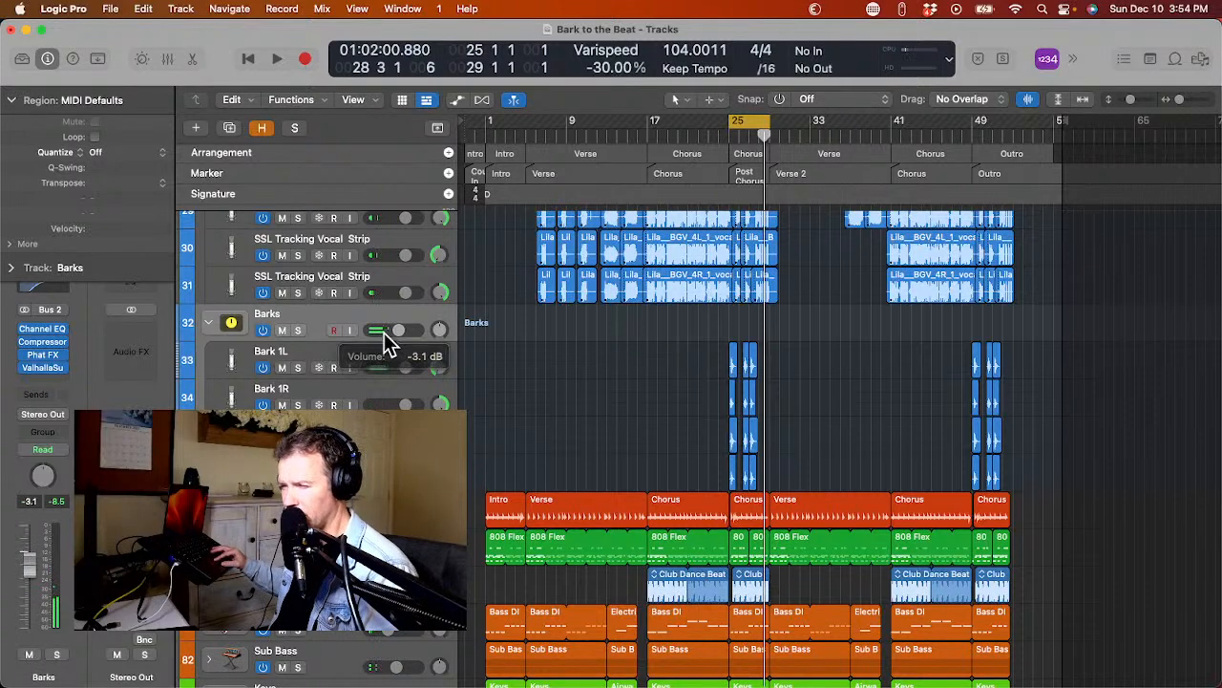
Play the cycled section to check the barks level and collapse the Barks track stack.
key(space)
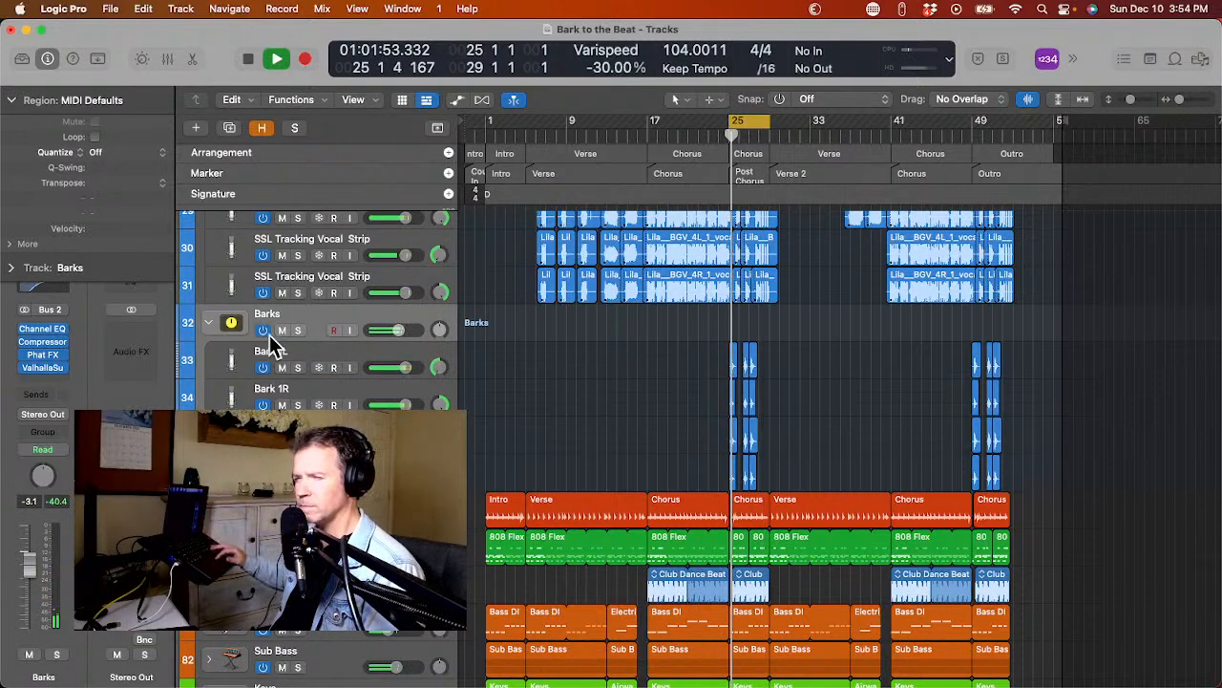
click(211, 324)
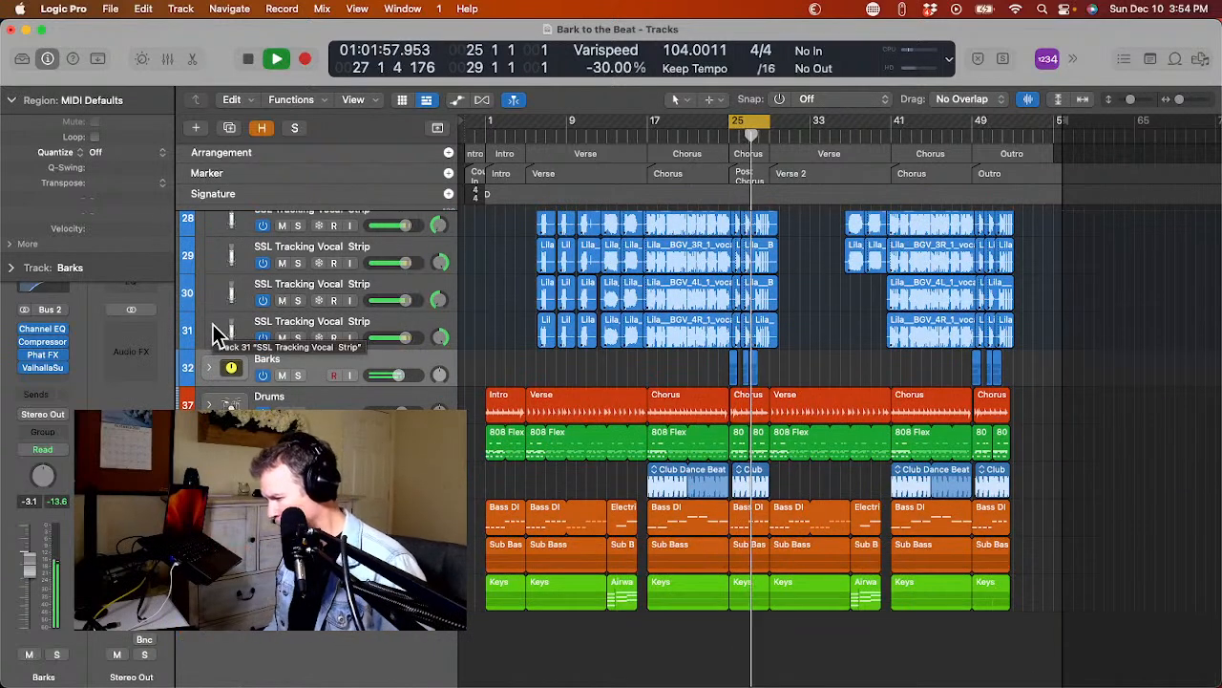
key(space)
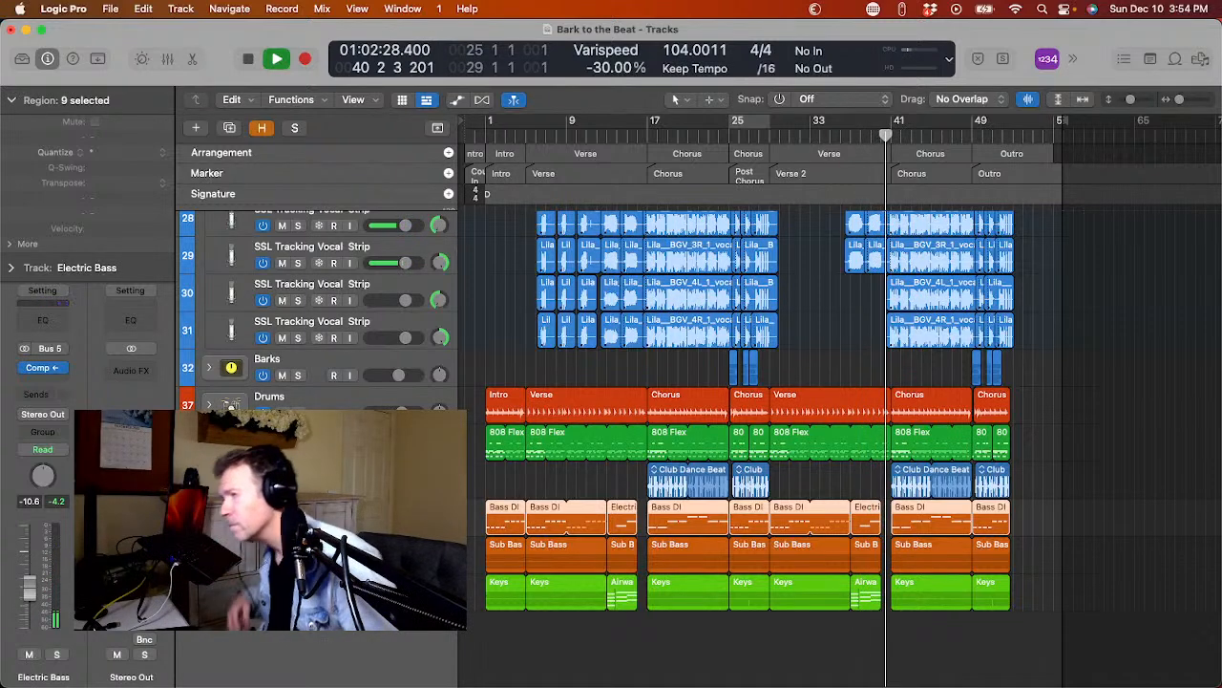
Listen from the start of Verse 2 with the Keys regions soloed, and turn solo mode back off.
click(770, 139)
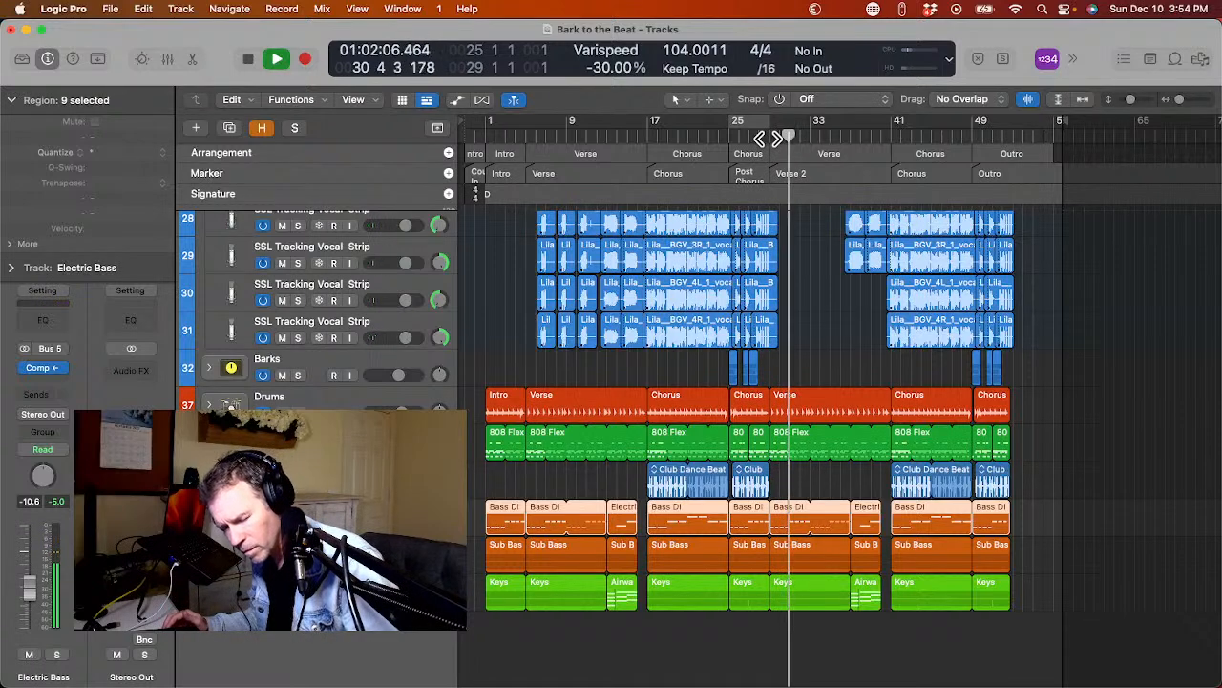
key(ctrl+s)
key(ctrl+s)
key(ctrl+s)
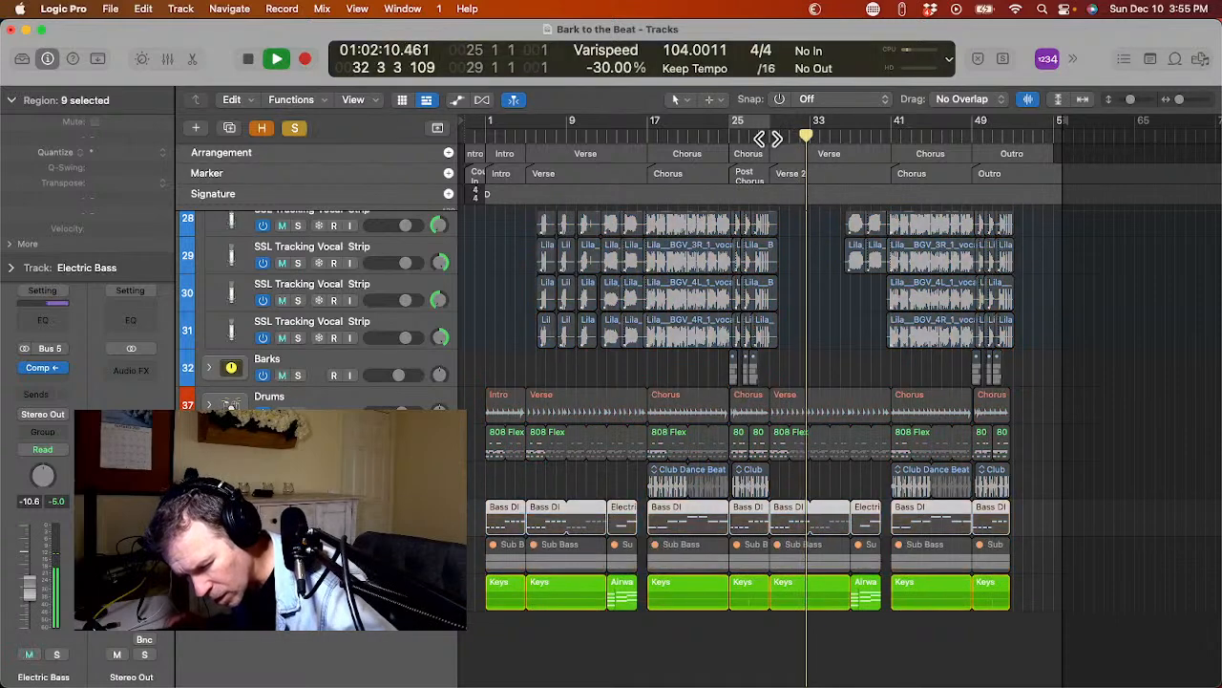
key(ctrl+s)
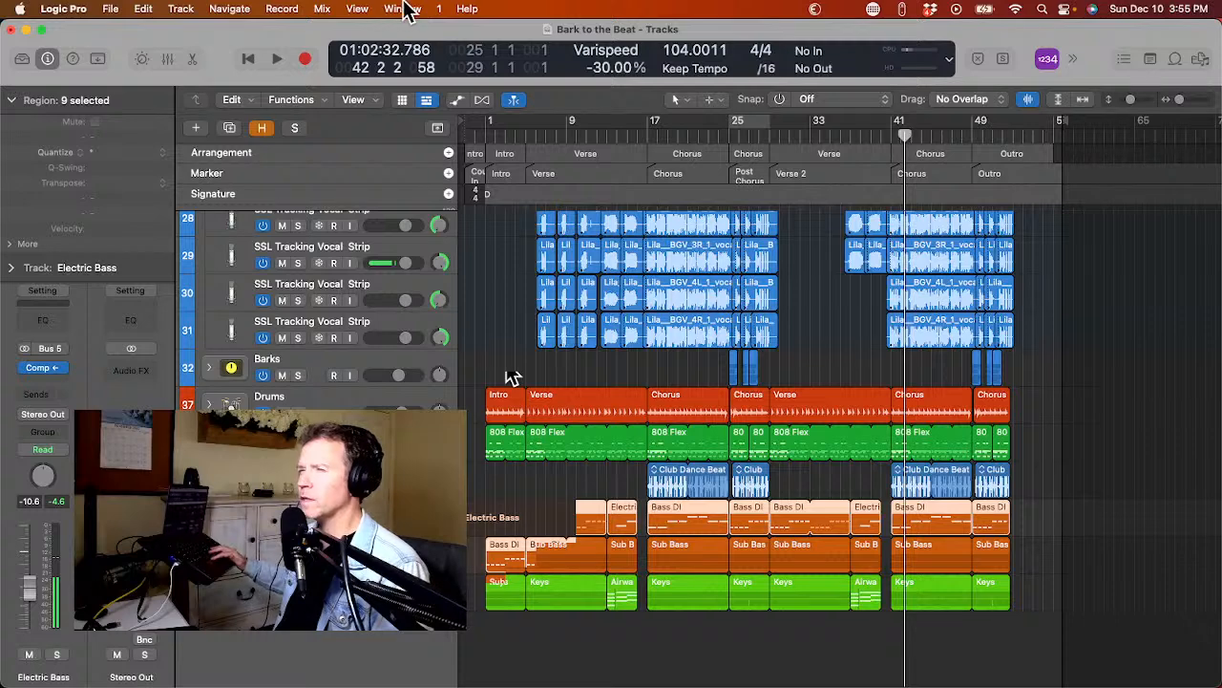
Show the on-screen keyboard for Bass DI, shift its displayed range to lower octaves, and close it.
click(404, 9)
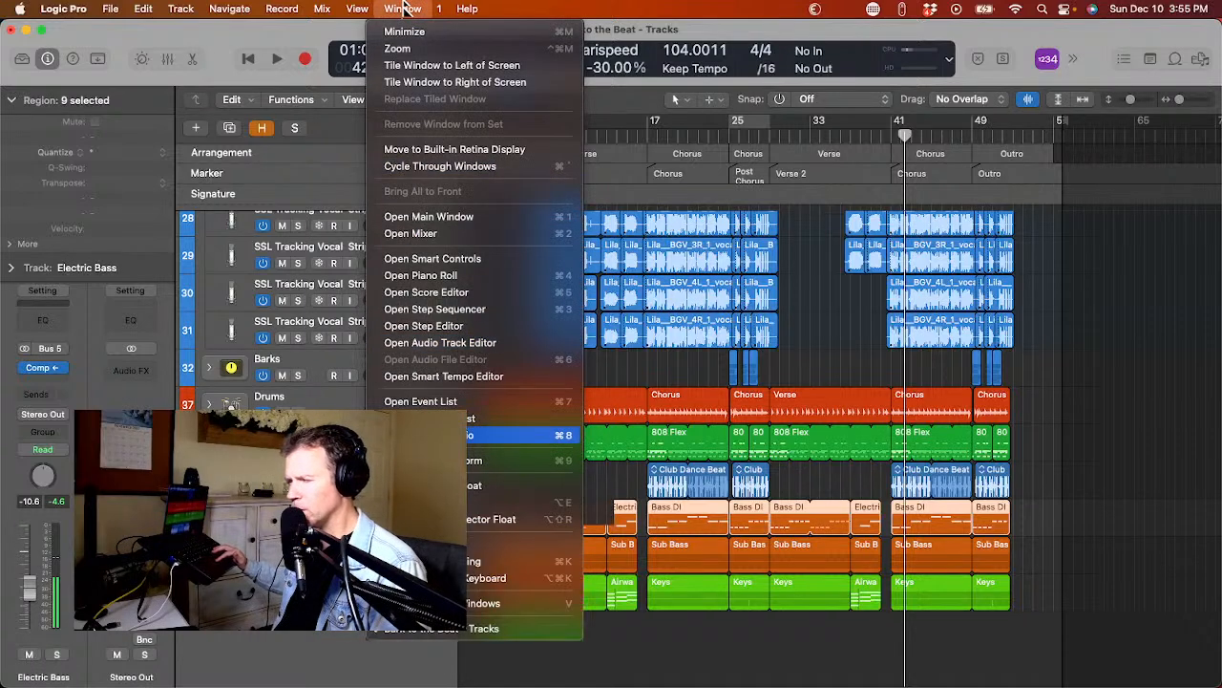
click(430, 544)
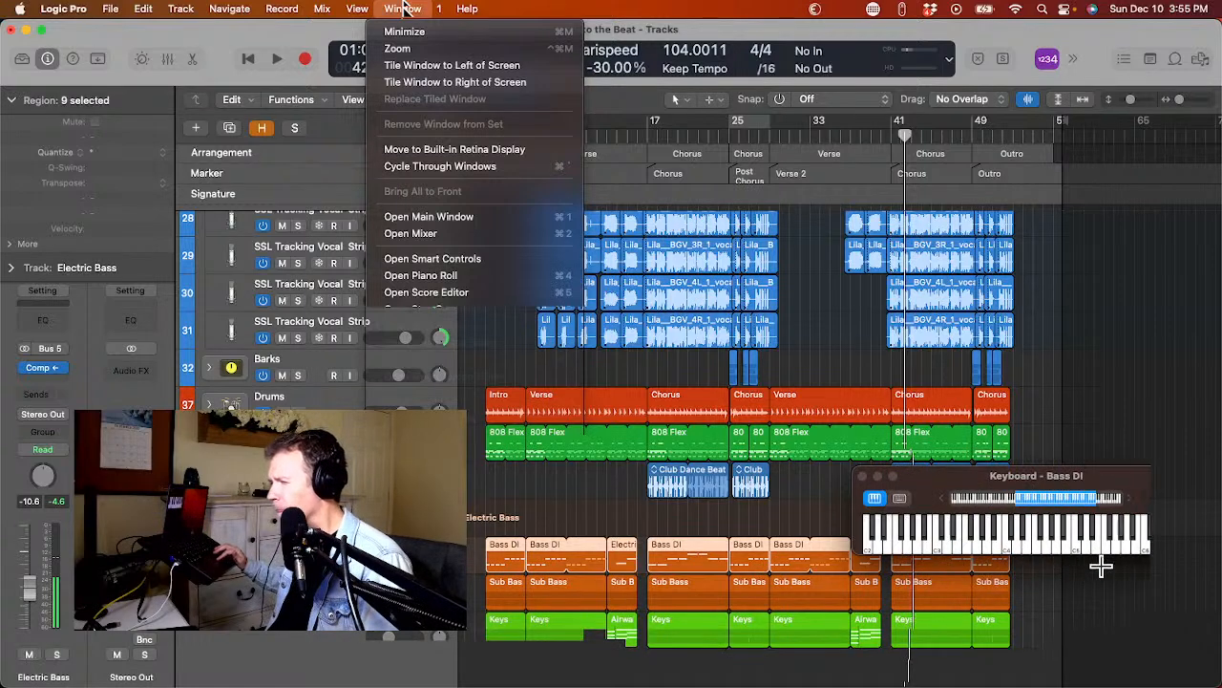
drag(1048, 501, 1023, 504)
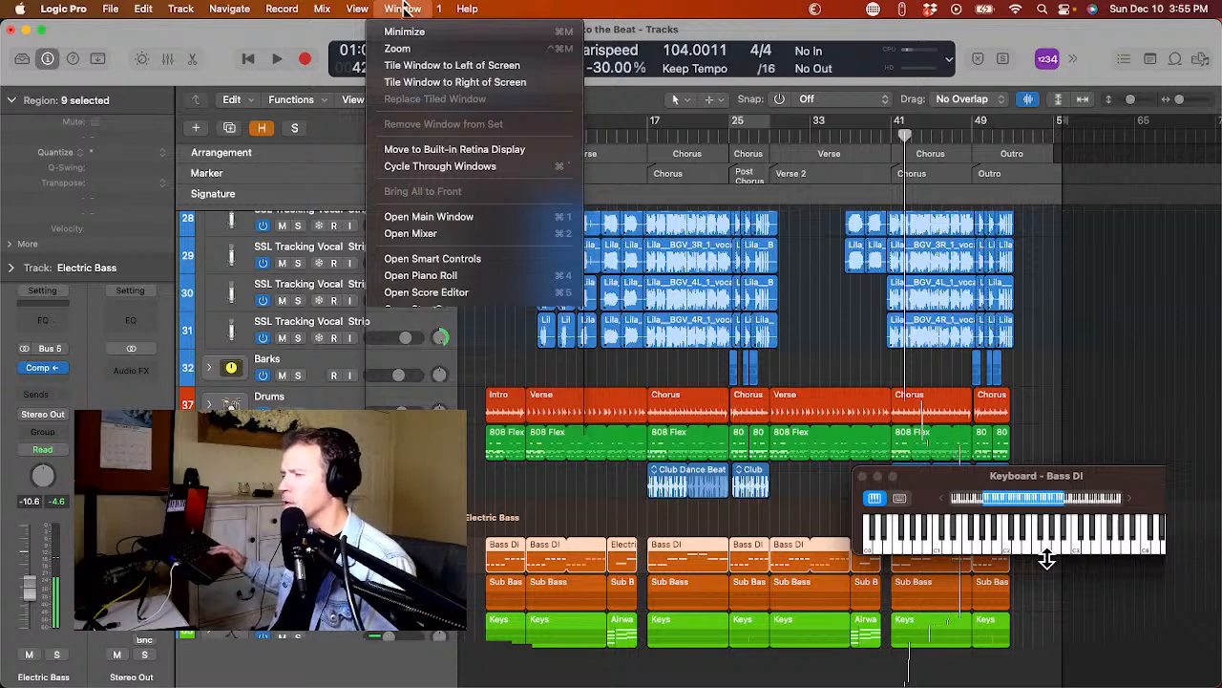
click(865, 475)
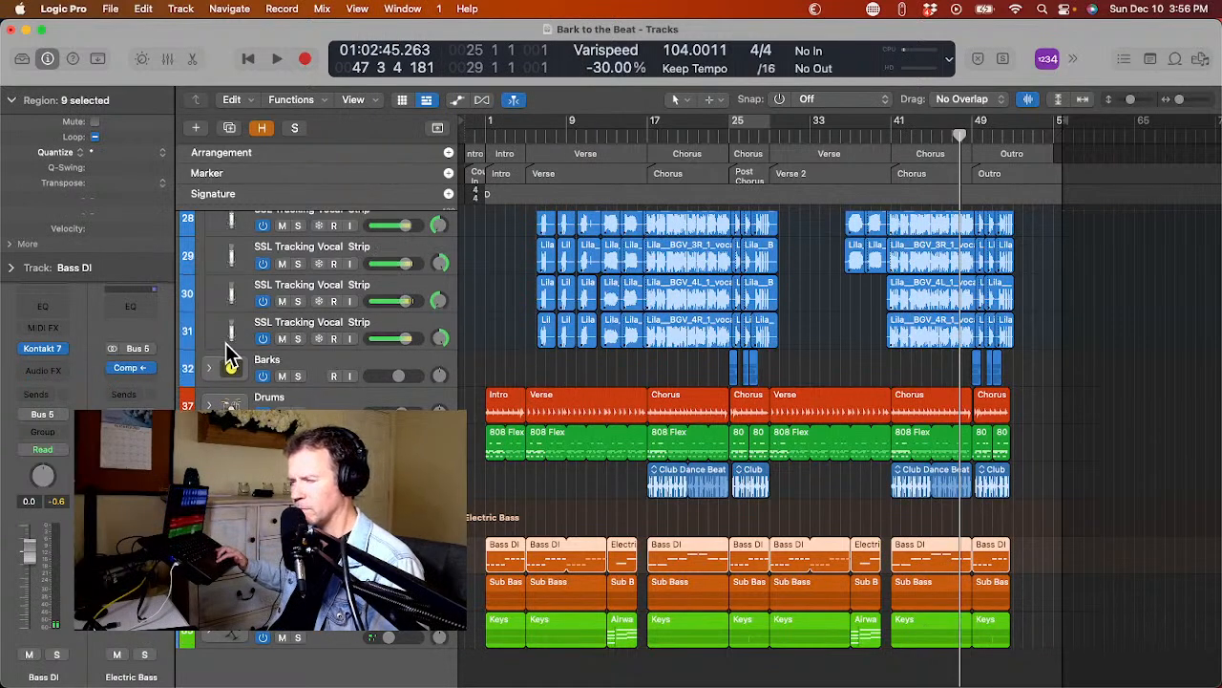
Place the playhead in the post-chorus, expand the Lead Vocal track stack and select the Lead Vocal Male track.
scroll(229, 354, up, 5)
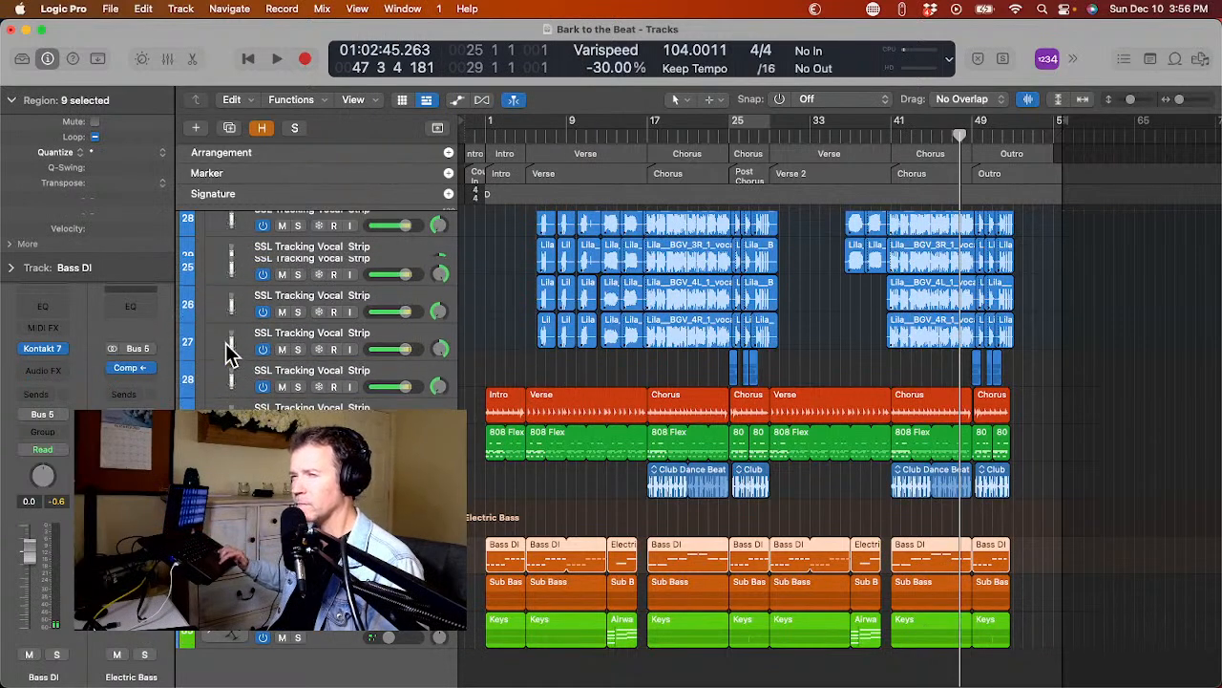
click(754, 136)
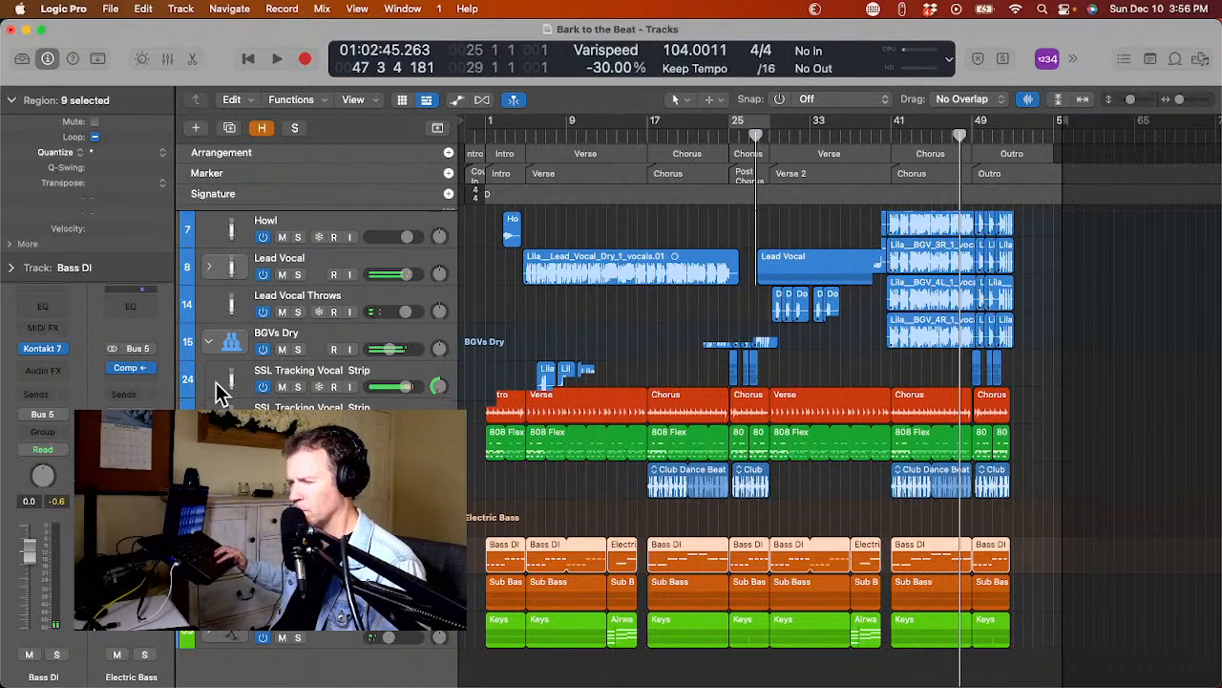
scroll(218, 344, down, 3)
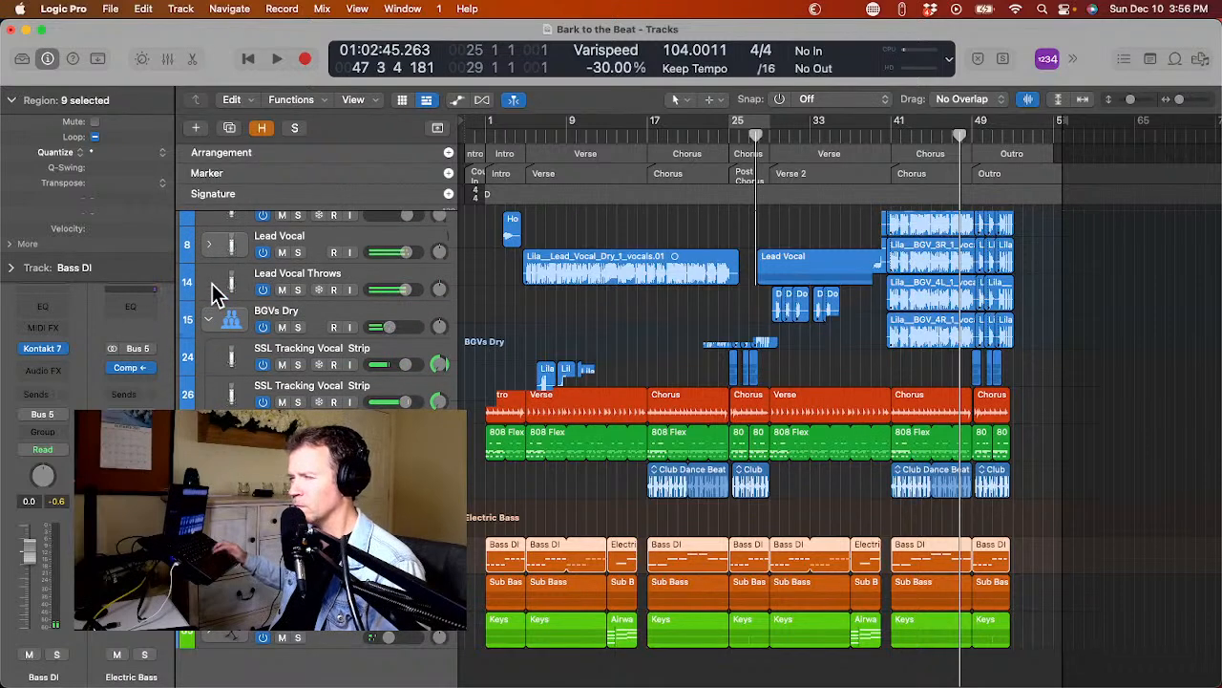
scroll(215, 266, up, 2)
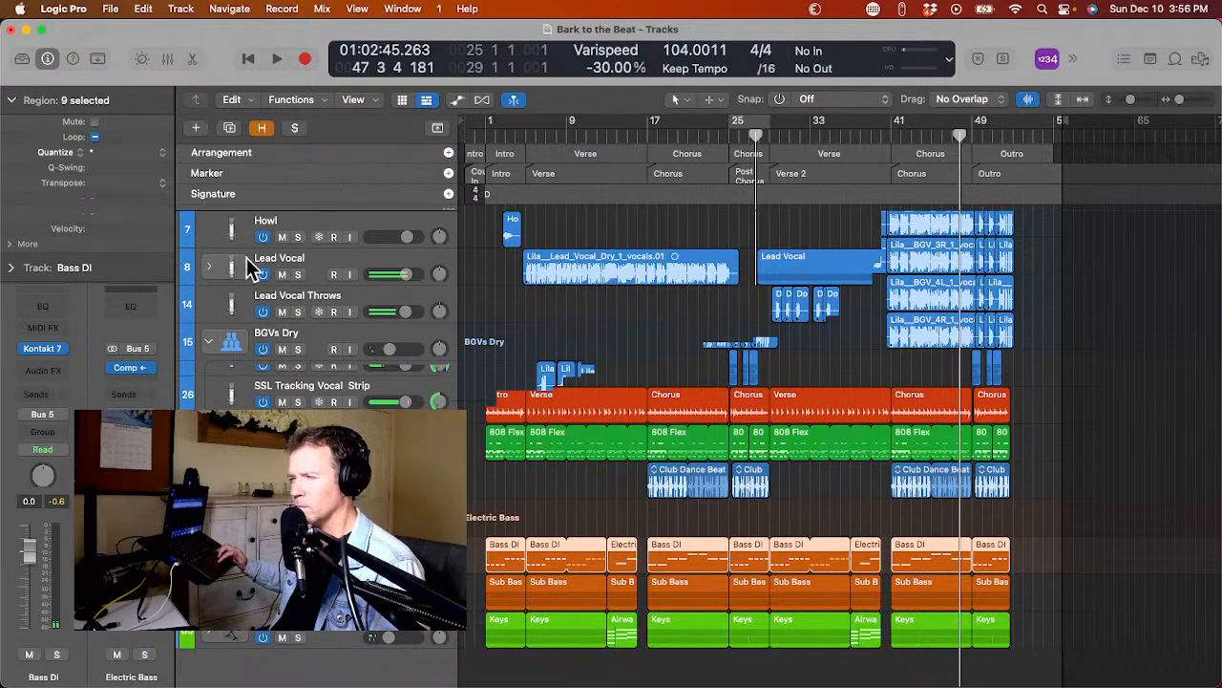
scroll(212, 296, down, 4)
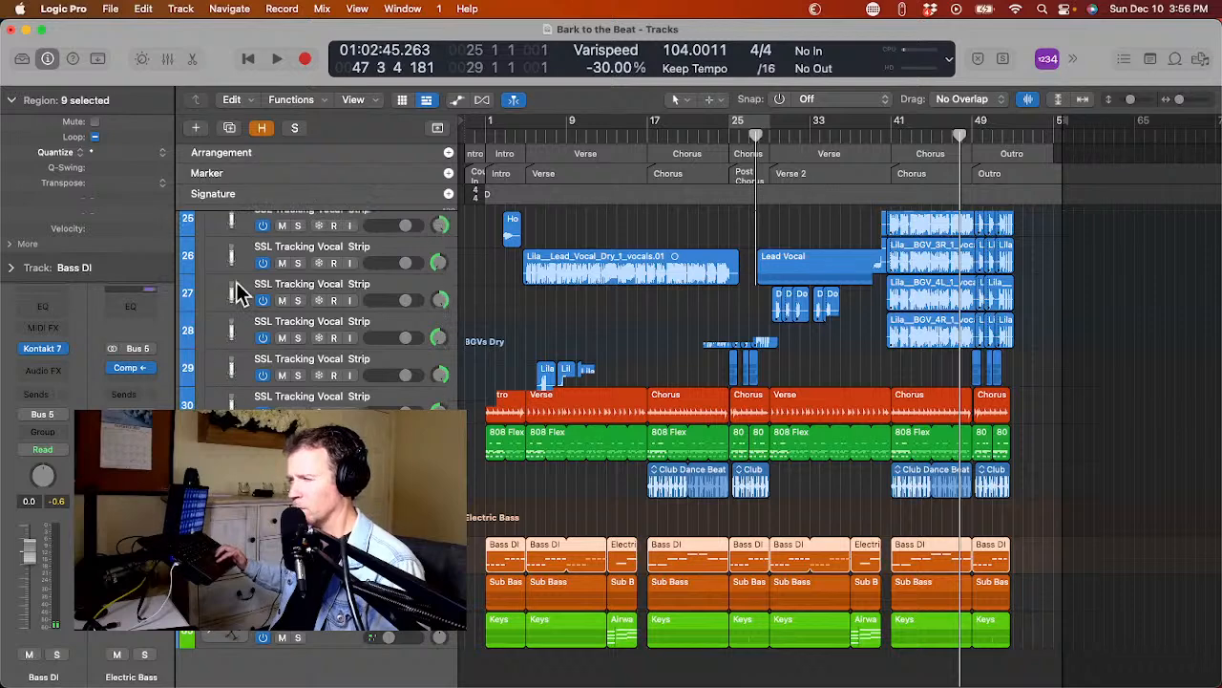
scroll(242, 254, up, 4)
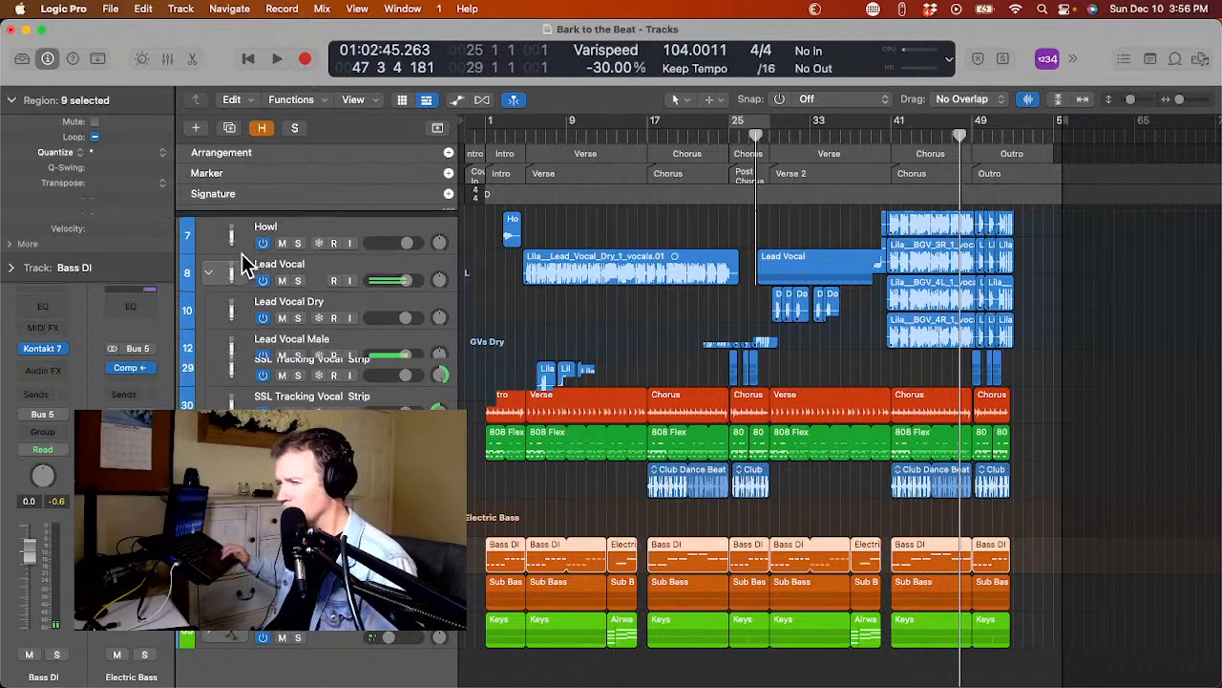
click(218, 352)
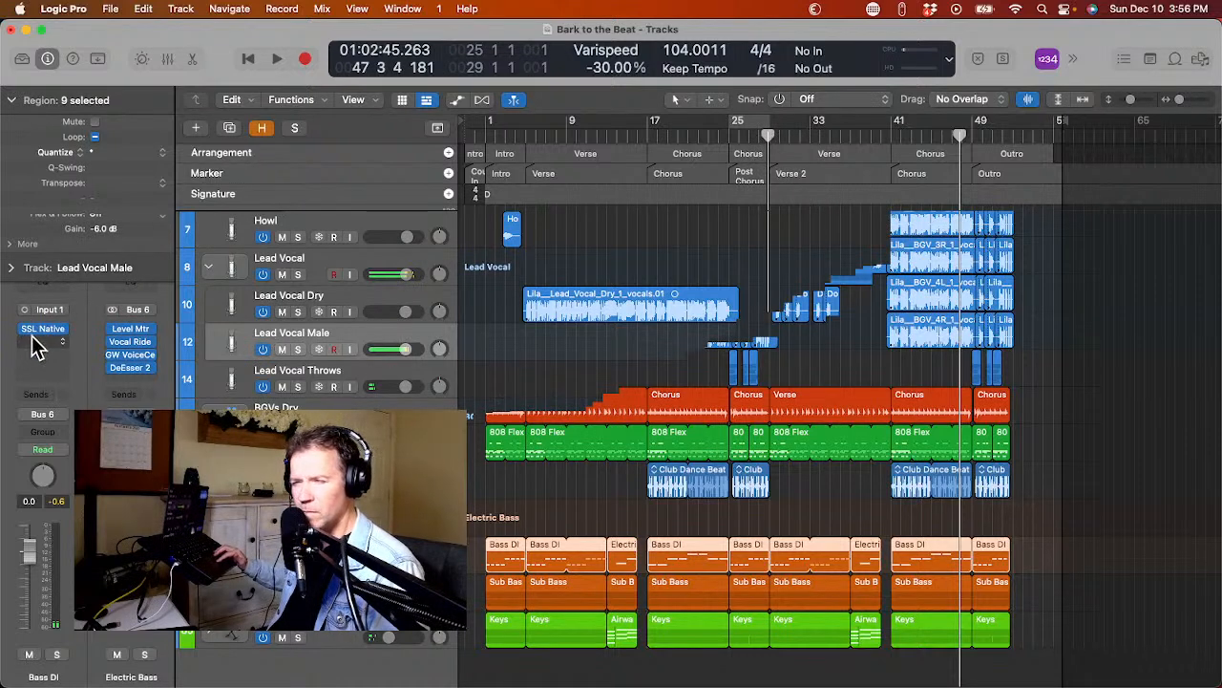
Insert the Pitch Correction plug-in in the free effect slot of the Lead Vocal Male track.
click(40, 347)
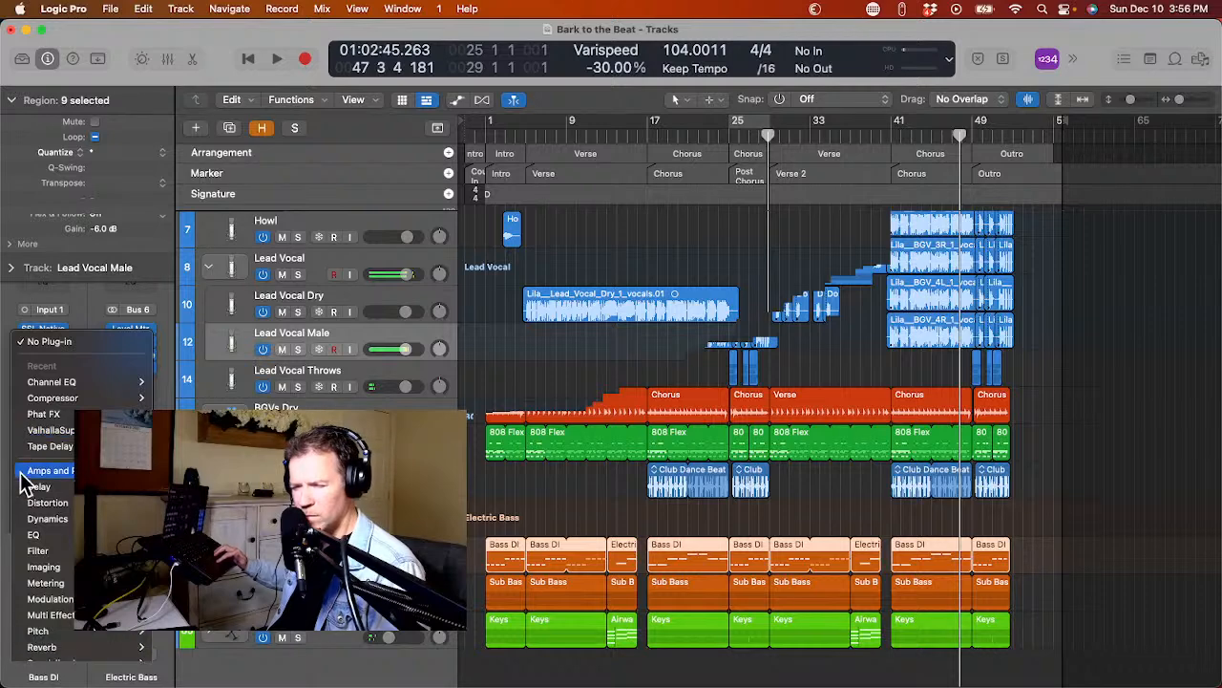
mouse_move(55, 631)
mouse_move(203, 634)
click(286, 632)
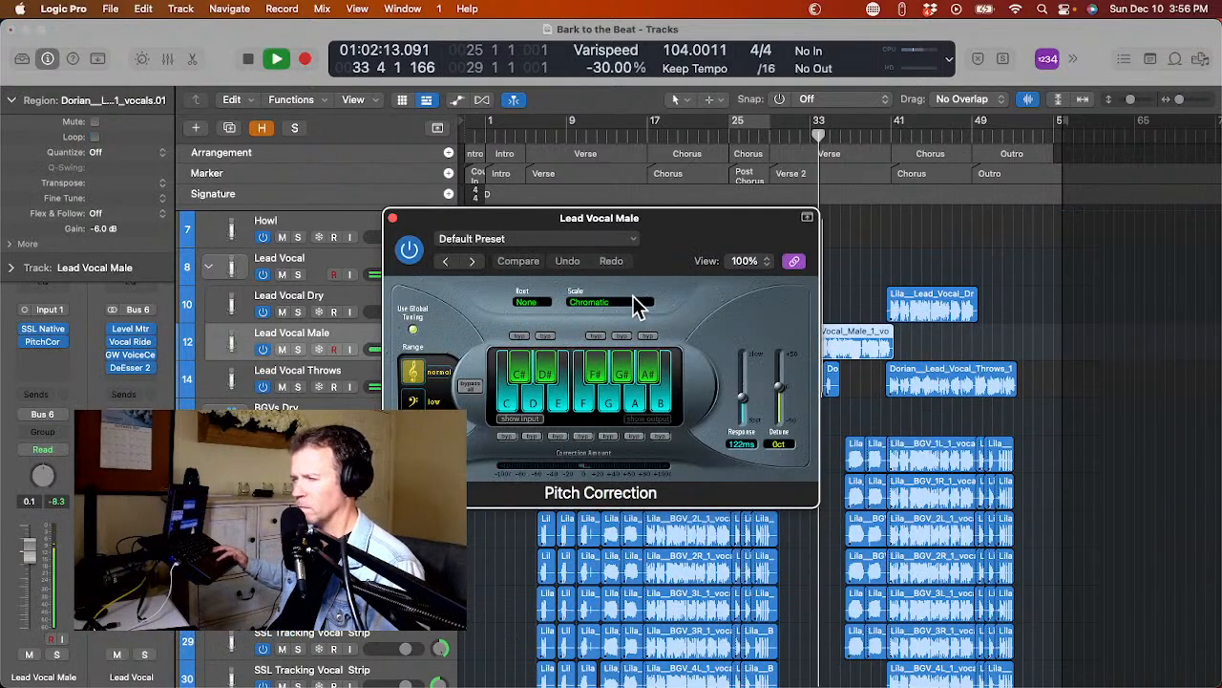
Set Pitch Correction on Lead Vocal Male to the Major Scale with root D#/Eb and close the plug-in.
click(625, 305)
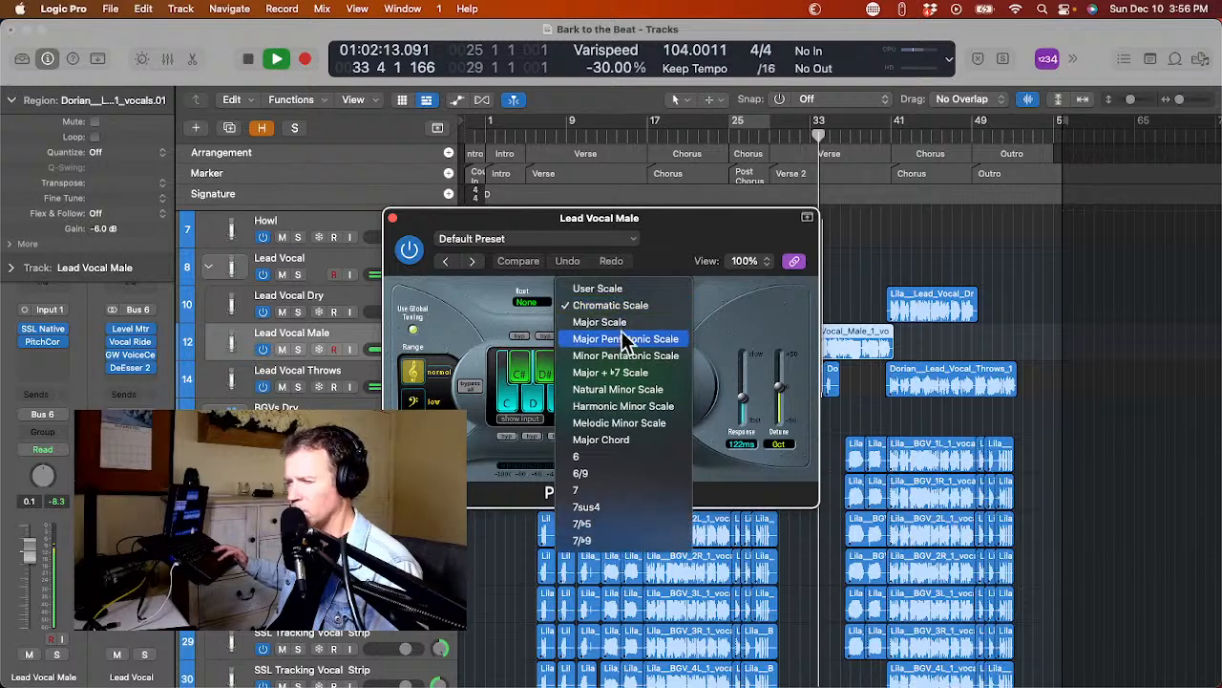
click(622, 326)
click(540, 308)
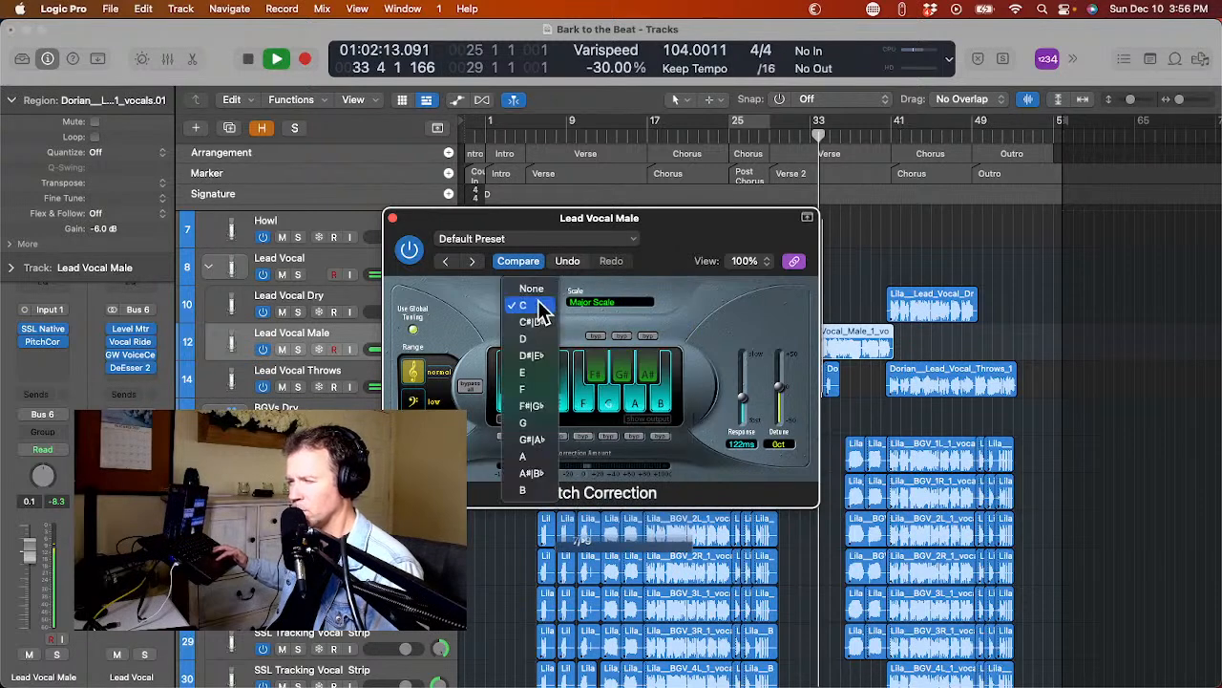
click(546, 355)
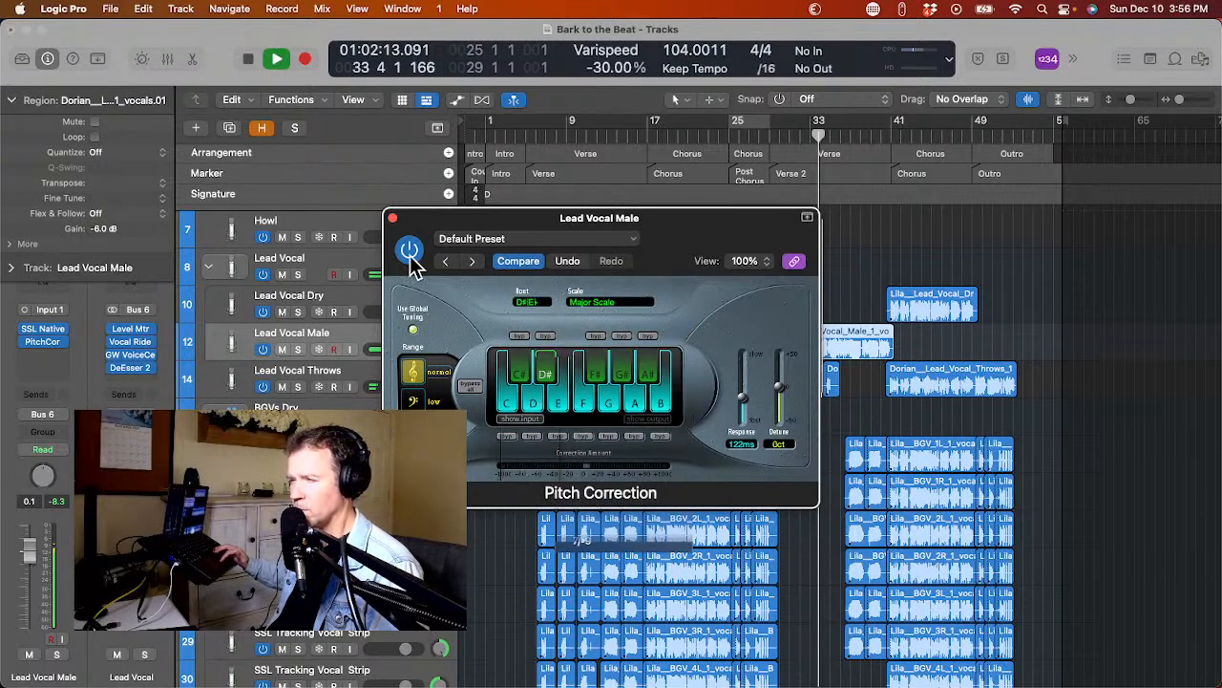
click(392, 217)
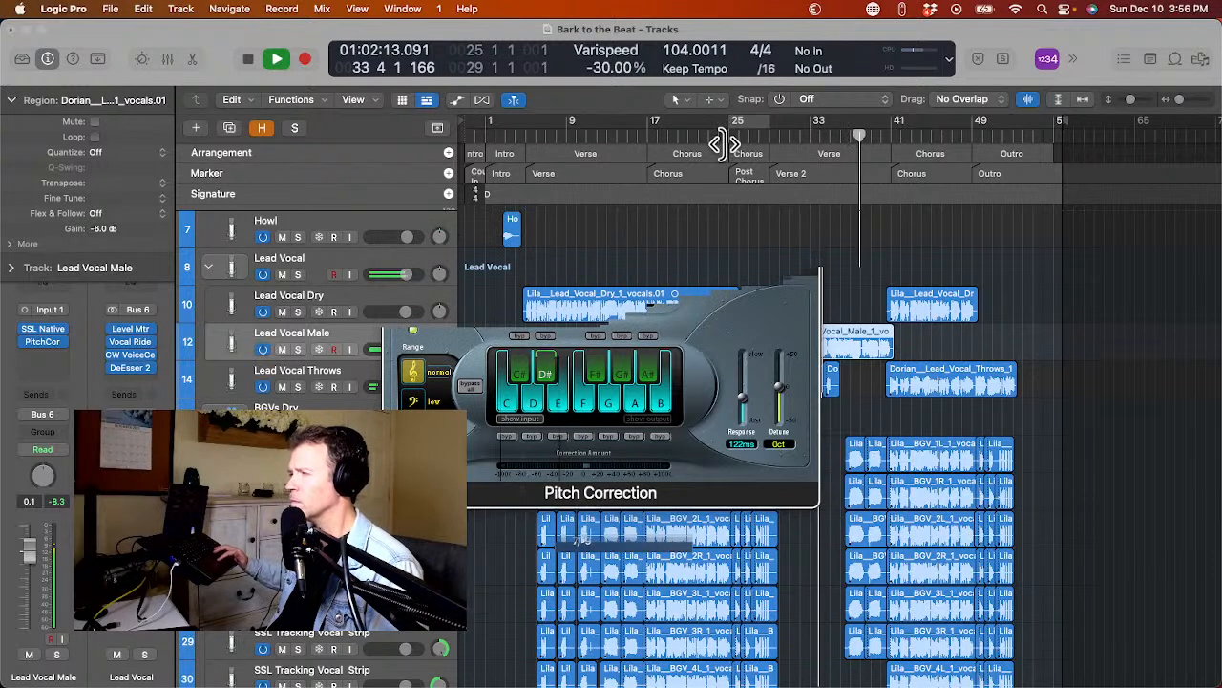
Listen to the vocals from the post-chorus into the outro, declining the offered iPhone microphone as audio device.
click(756, 138)
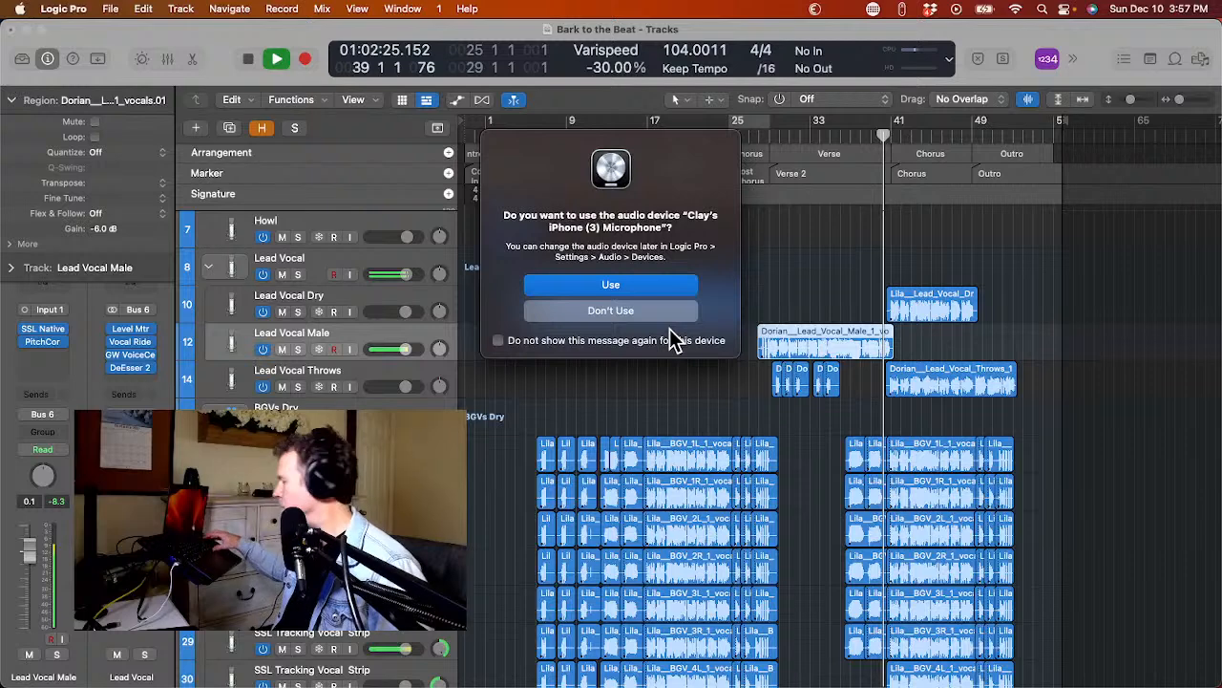
click(662, 315)
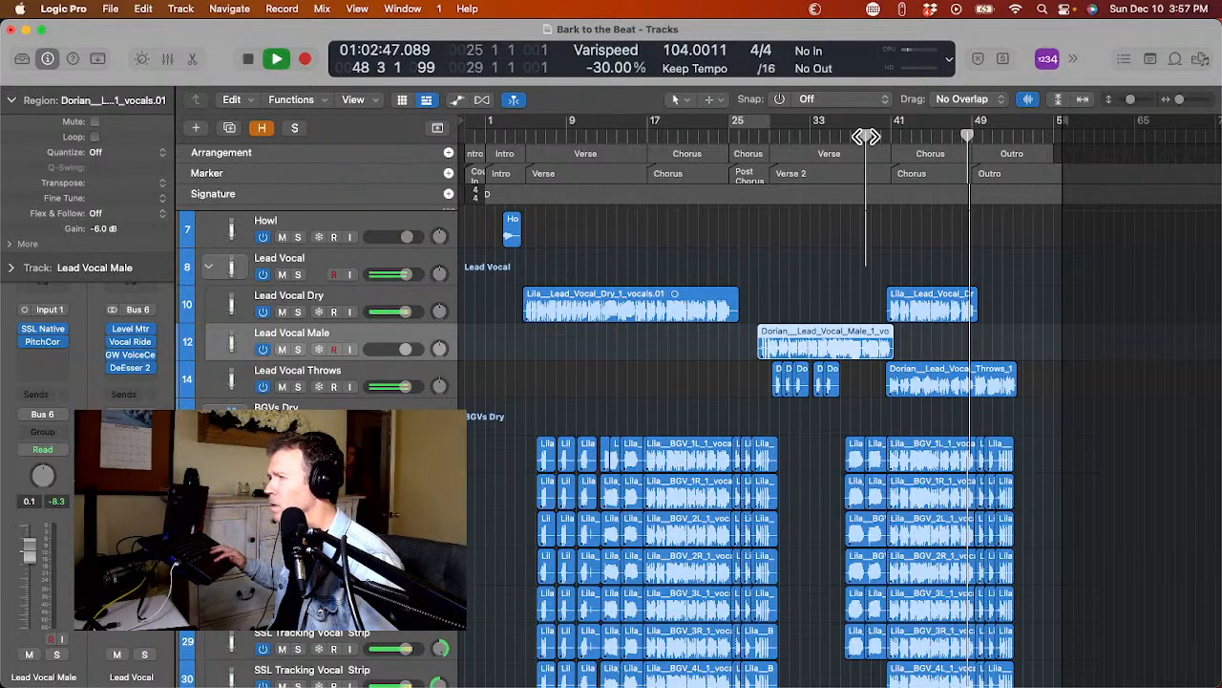
key(super+Right)
key(super+Right)
key(super+Right)
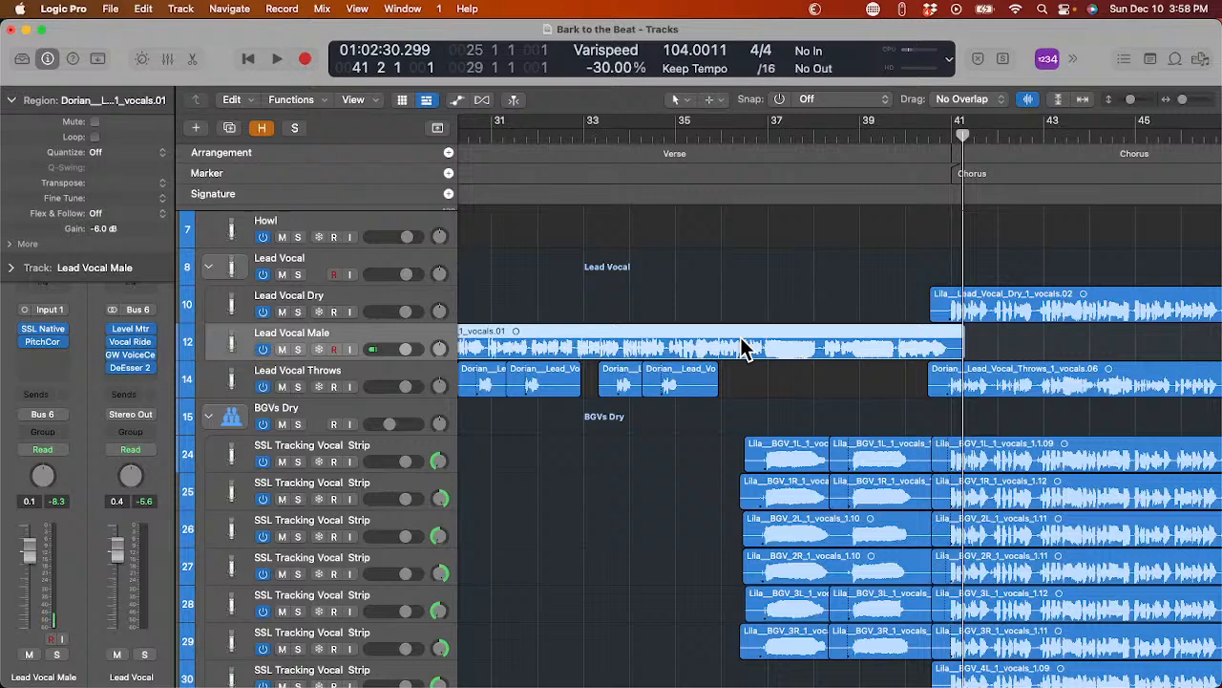
key(space)
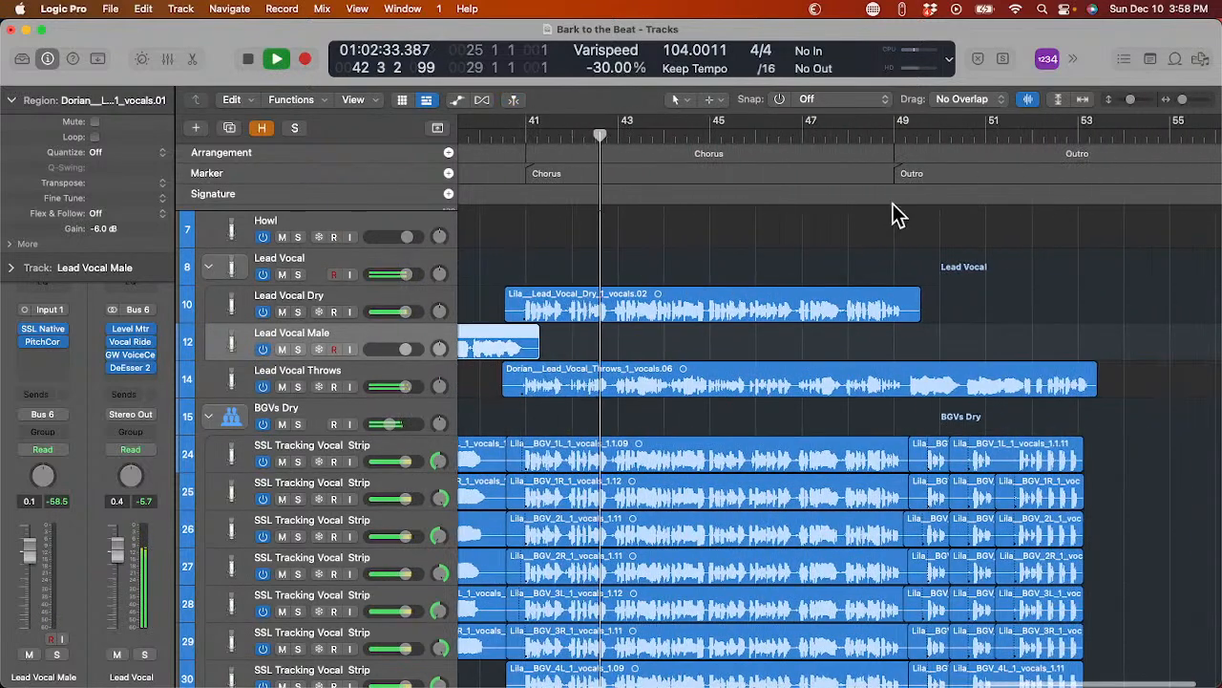
click(875, 130)
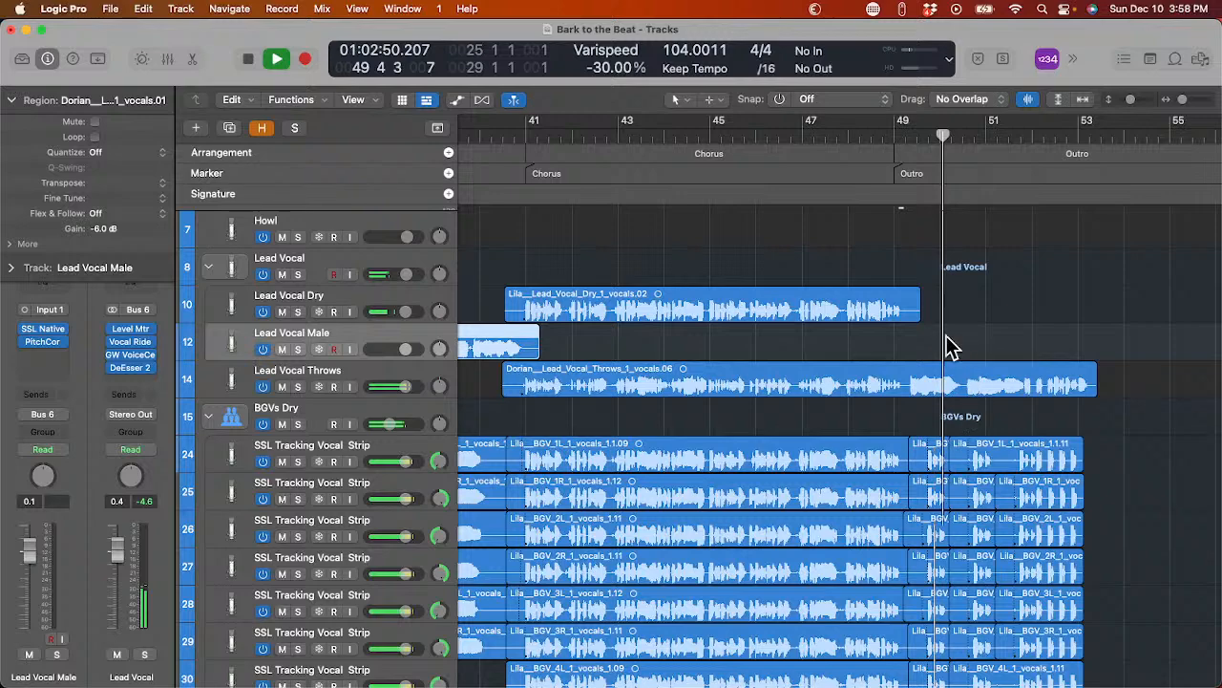
key(space)
Move the final chorus region from Lead Vocal Throws to Lead Vocal Male and adjust the preceding male region's end to meet it.
scroll(949, 346, left, 5)
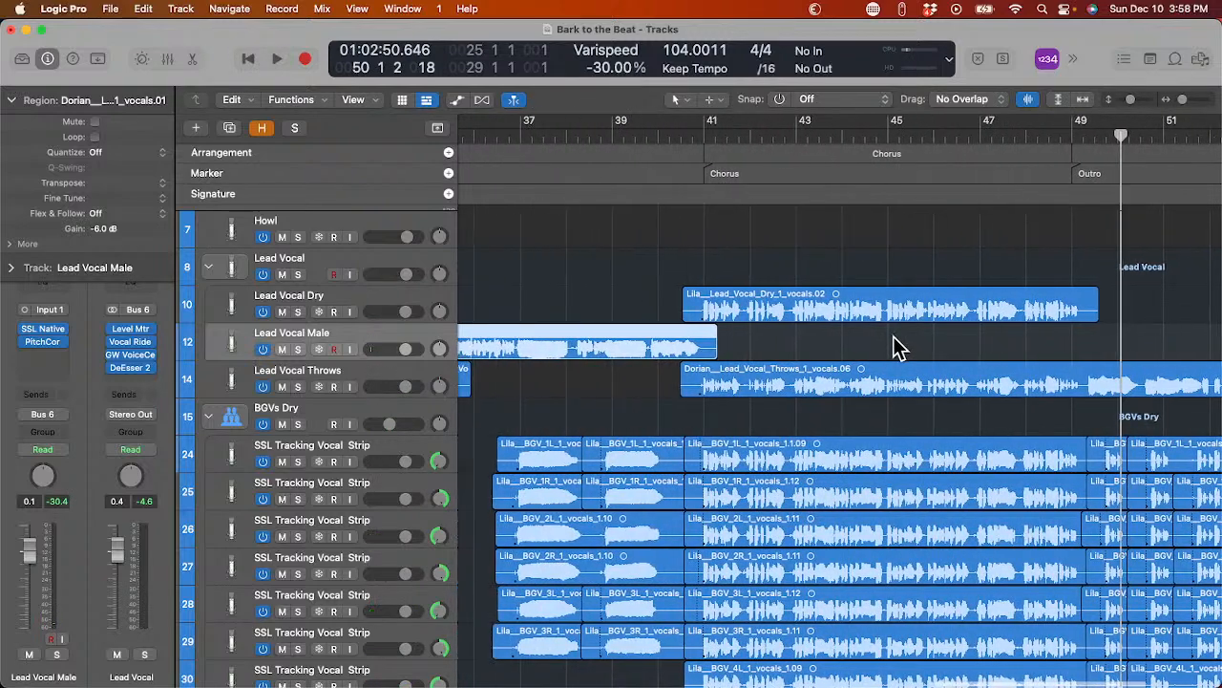
mouse_move(776, 375)
mouse_down()
mouse_move(790, 351)
mouse_move(779, 352)
mouse_up()
drag(674, 355, 693, 381)
scroll(693, 381, left, 3)
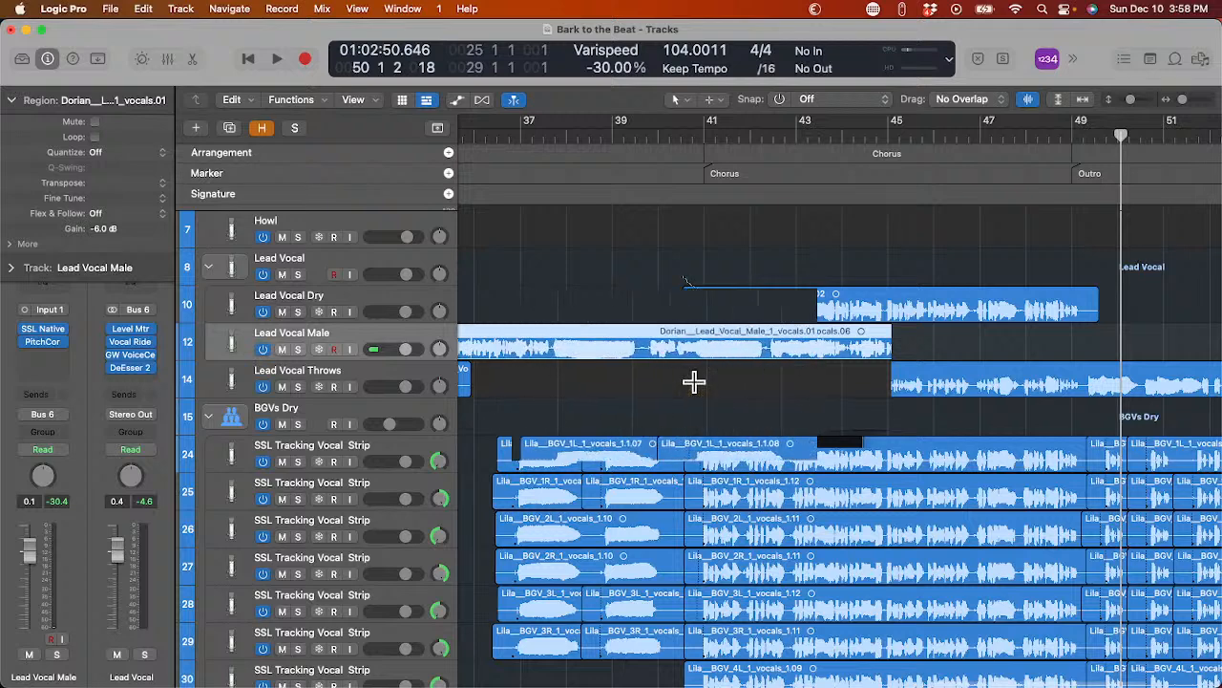
scroll(693, 381, right, 5)
scroll(694, 382, right, 1)
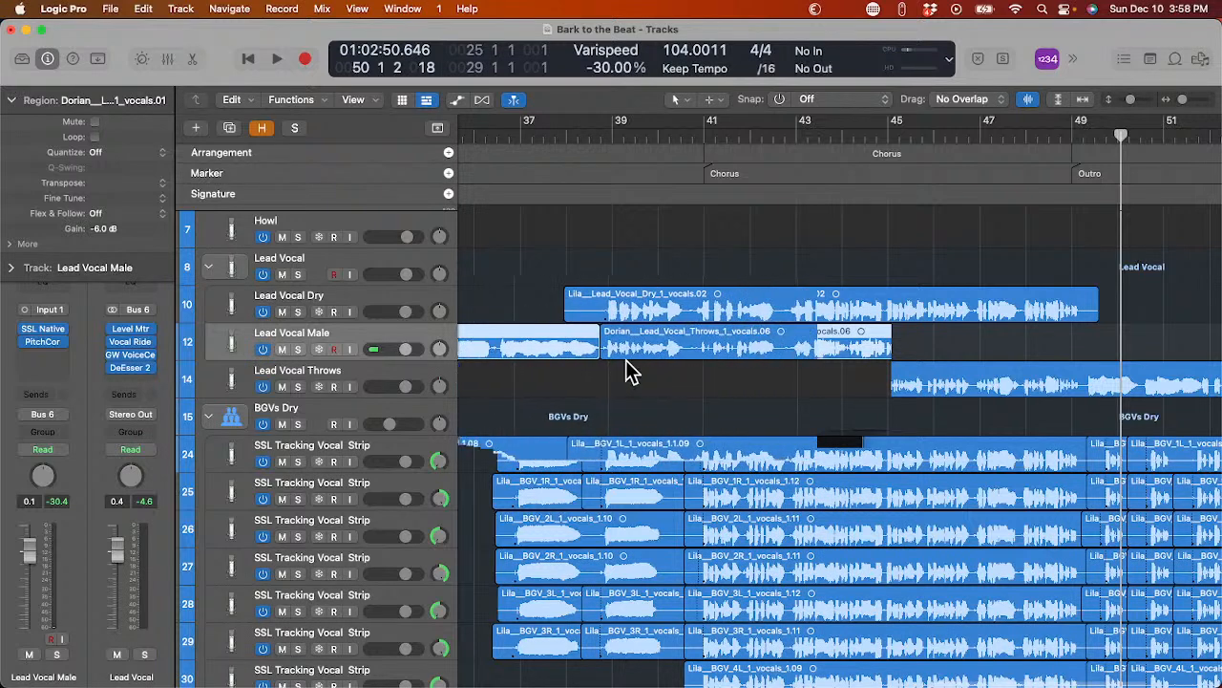
drag(594, 359, 596, 378)
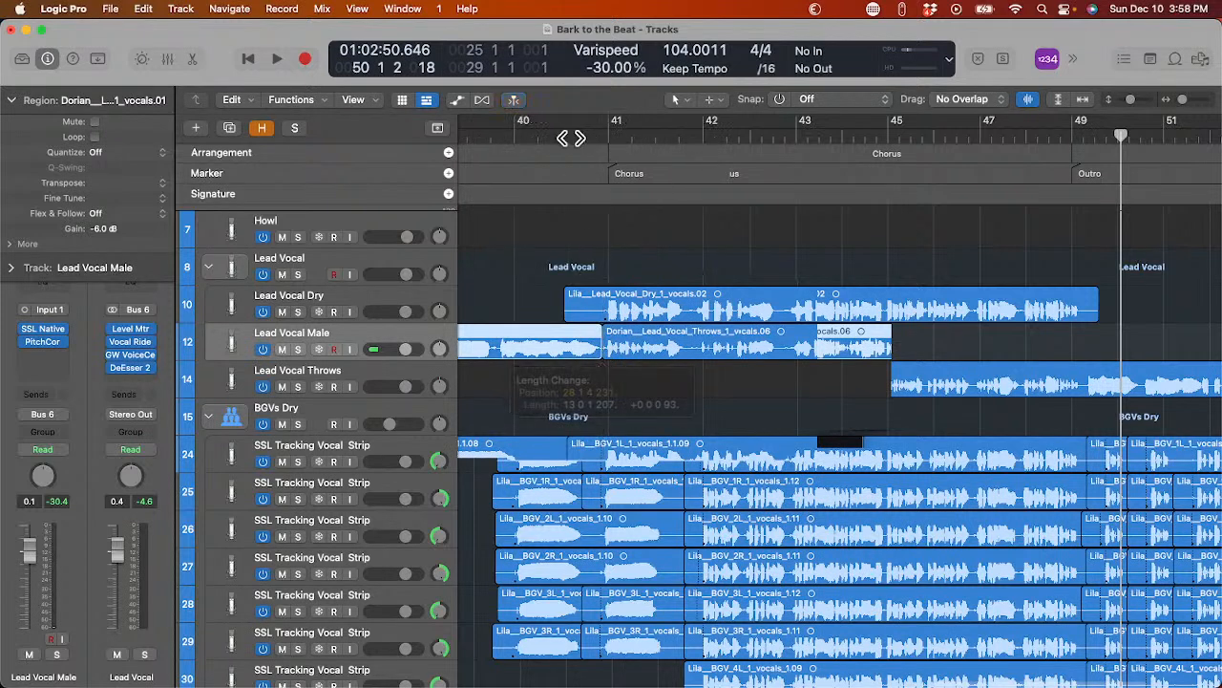
Play the transition into the final chorus and the outro to check the moved vocal region.
double_click(571, 139)
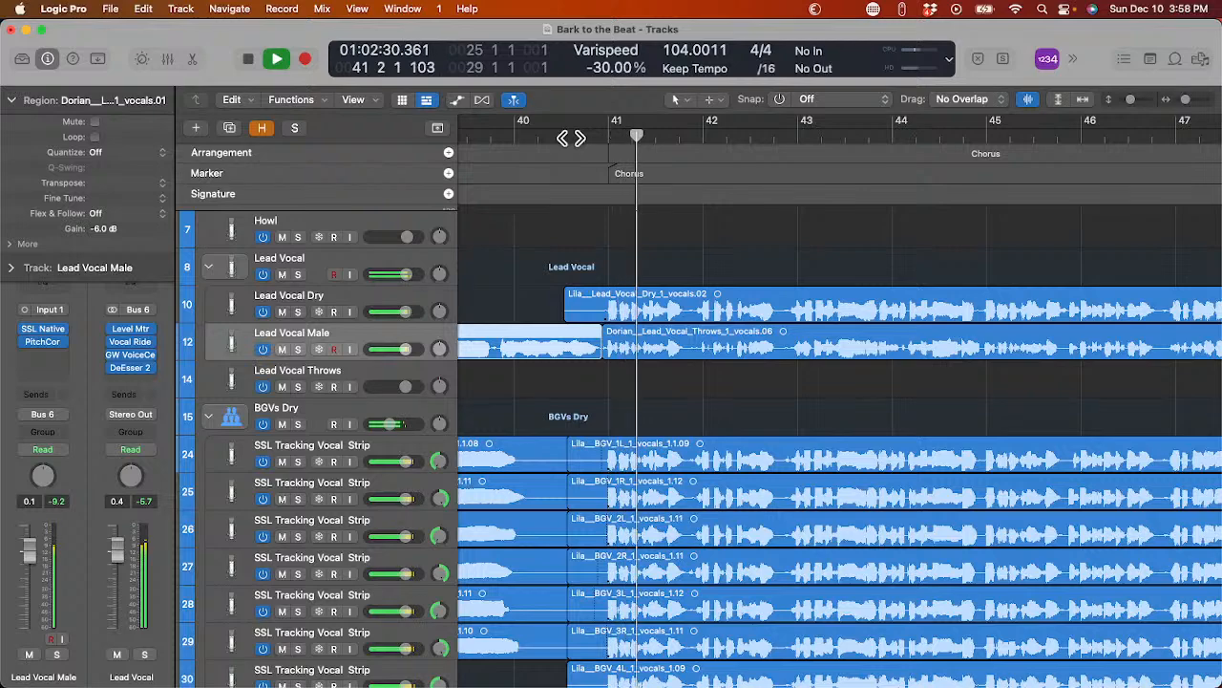
key(super+Left)
key(super+Left)
key(super+Left)
key(super+Left)
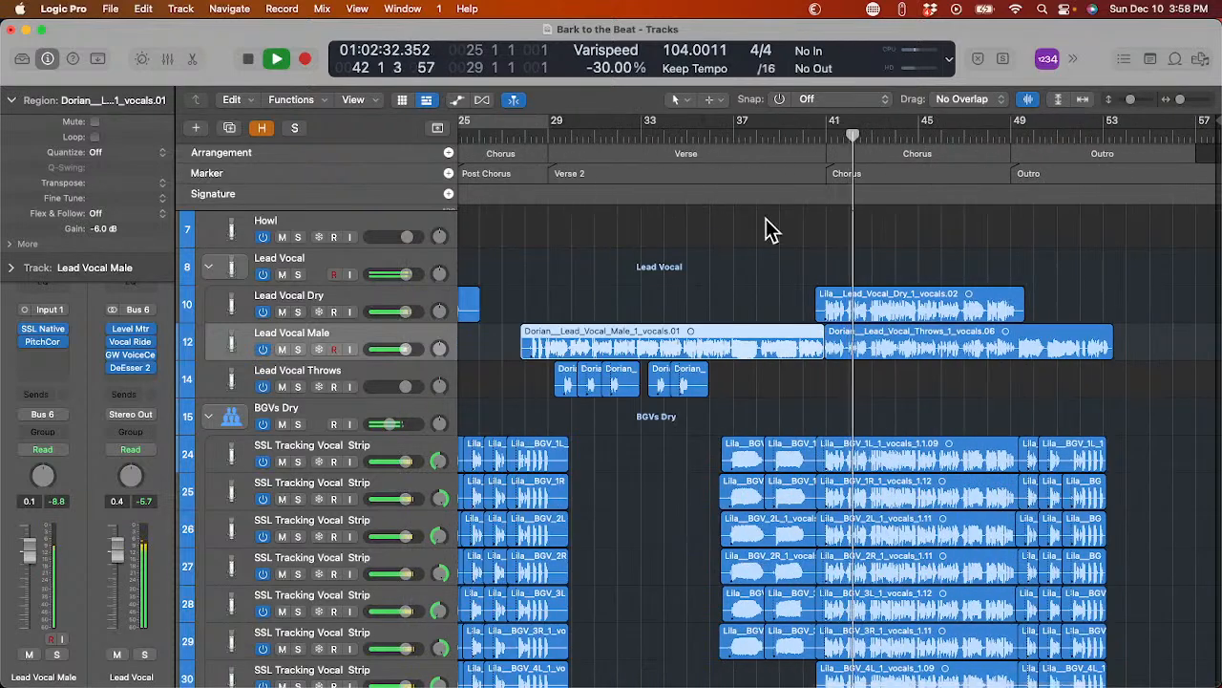
click(1071, 138)
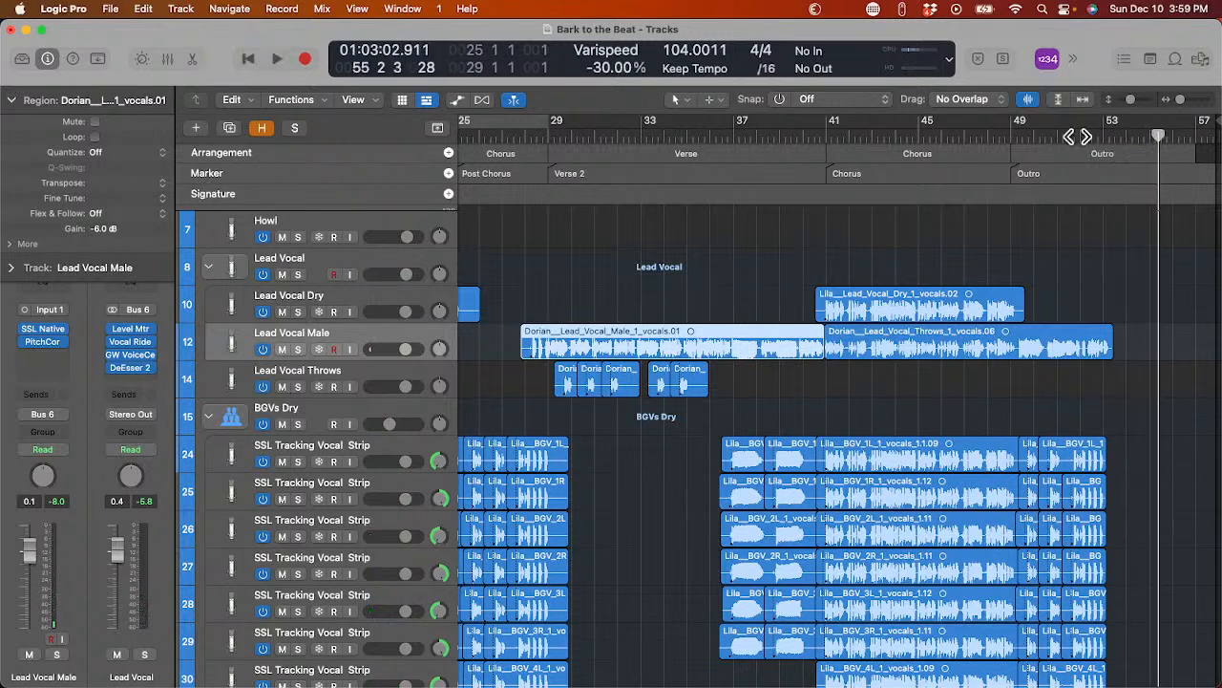
Set the cycle area to the final Chorus marker, bars 41 to 49, and start playback.
mouse_move(1207, 123)
mouse_down()
mouse_move(1189, 126)
mouse_move(1161, 178)
mouse_up()
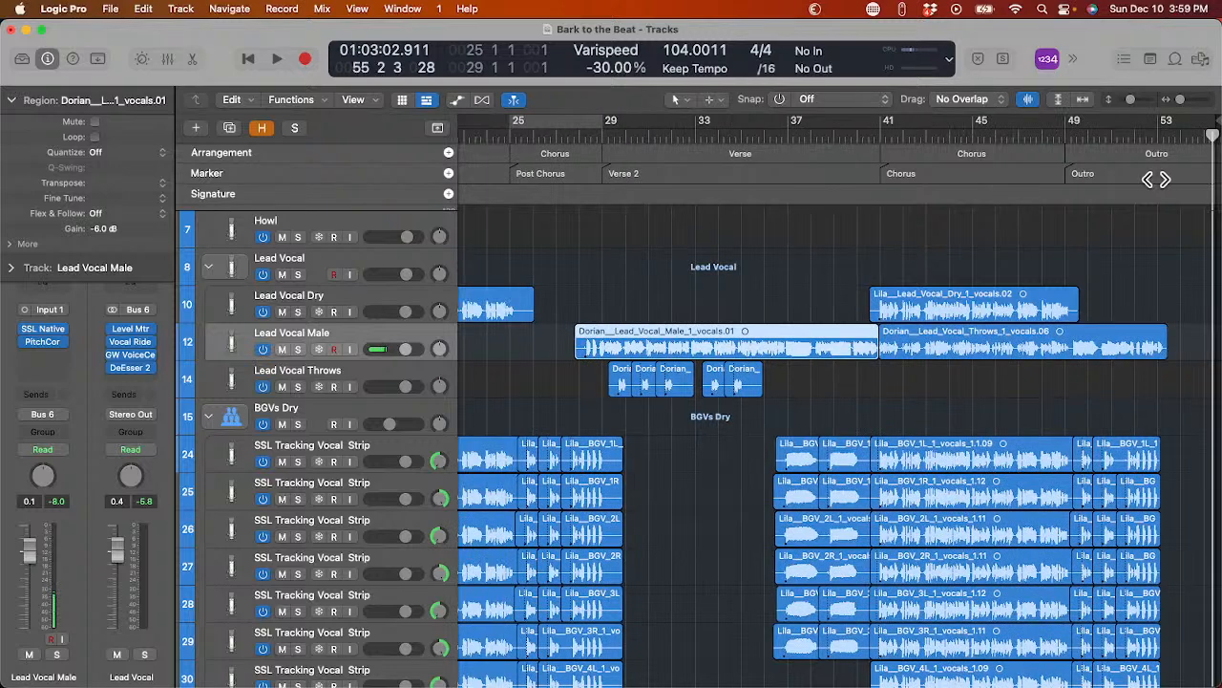
click(986, 169)
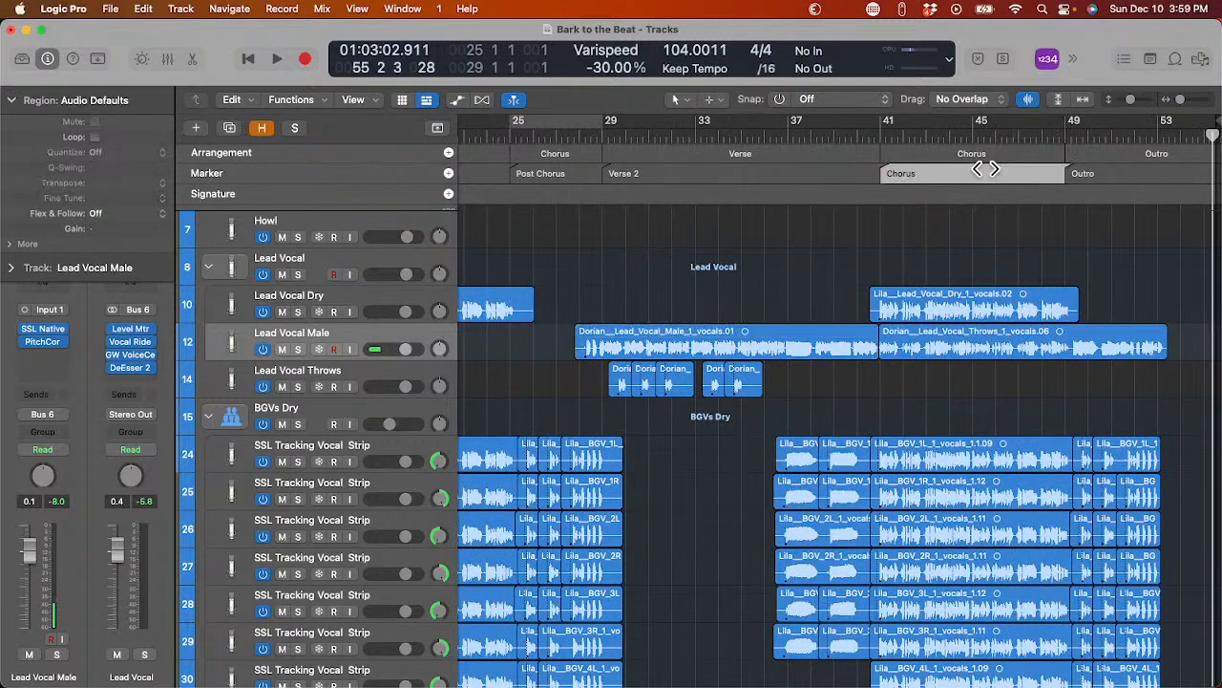
key(u)
key(space)
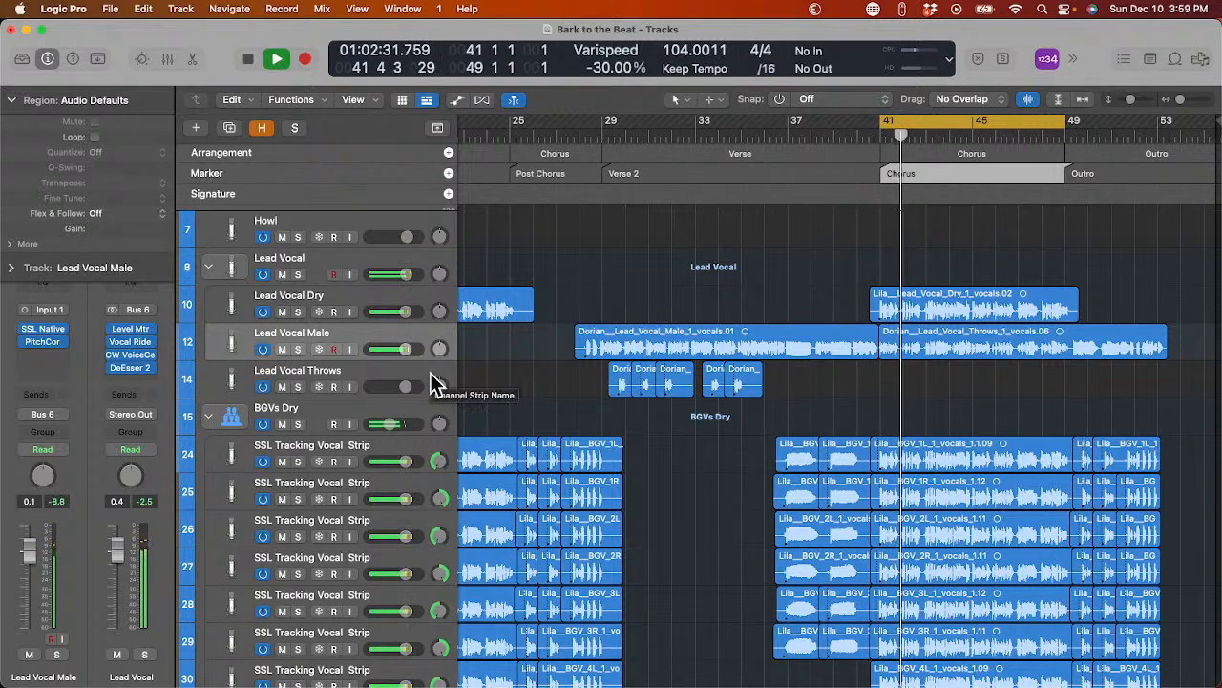
Stop playback and collapse the Lead Vocal and BGVs Dry track stacks.
key(space)
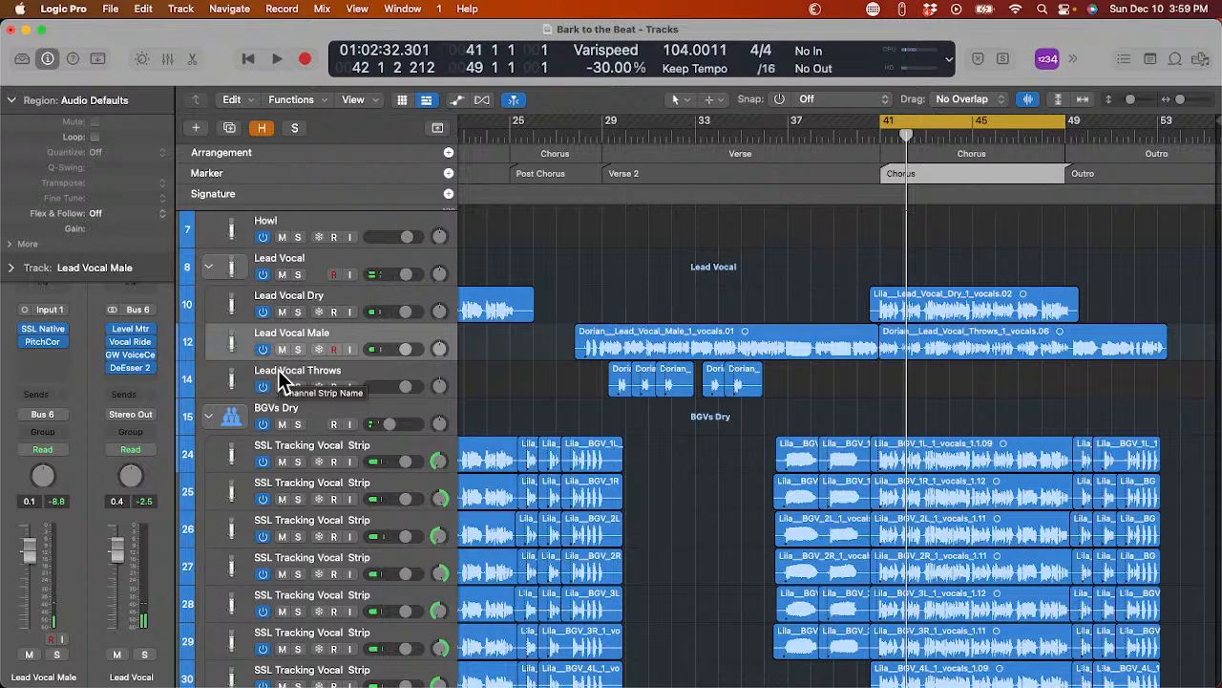
click(210, 267)
click(206, 341)
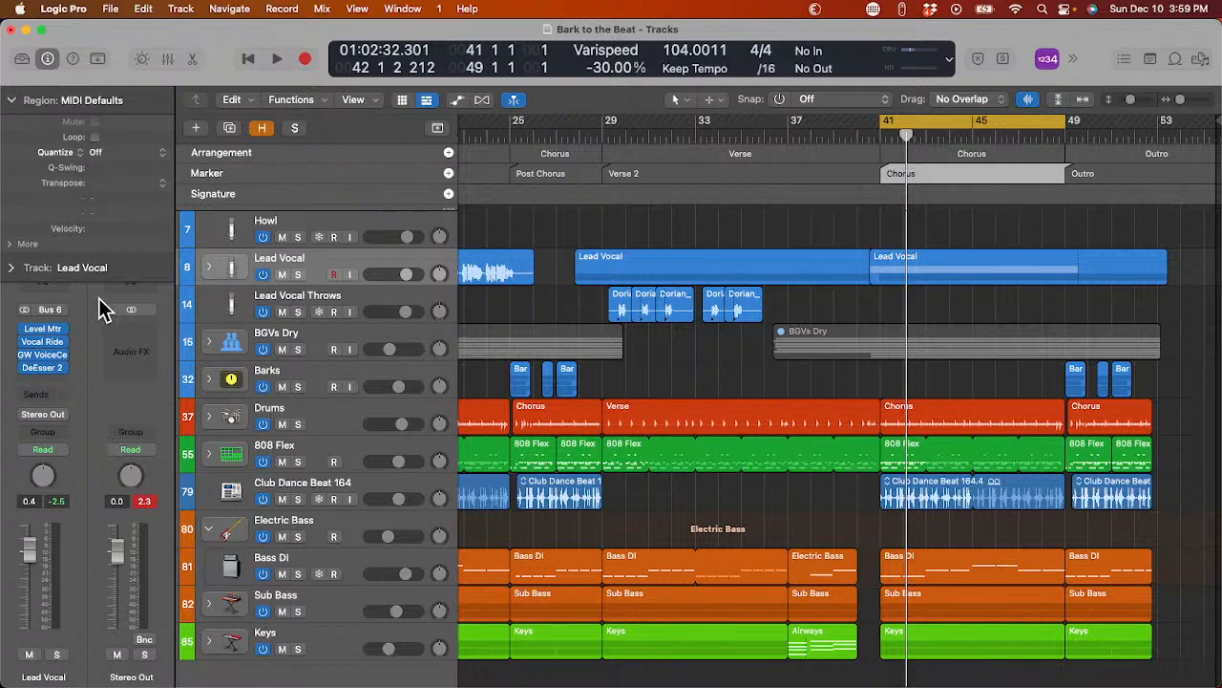
Collapse the Region inspector and load the user channel strip setting Basic Mastering from the Fiverr folder on Stereo Out.
click(12, 100)
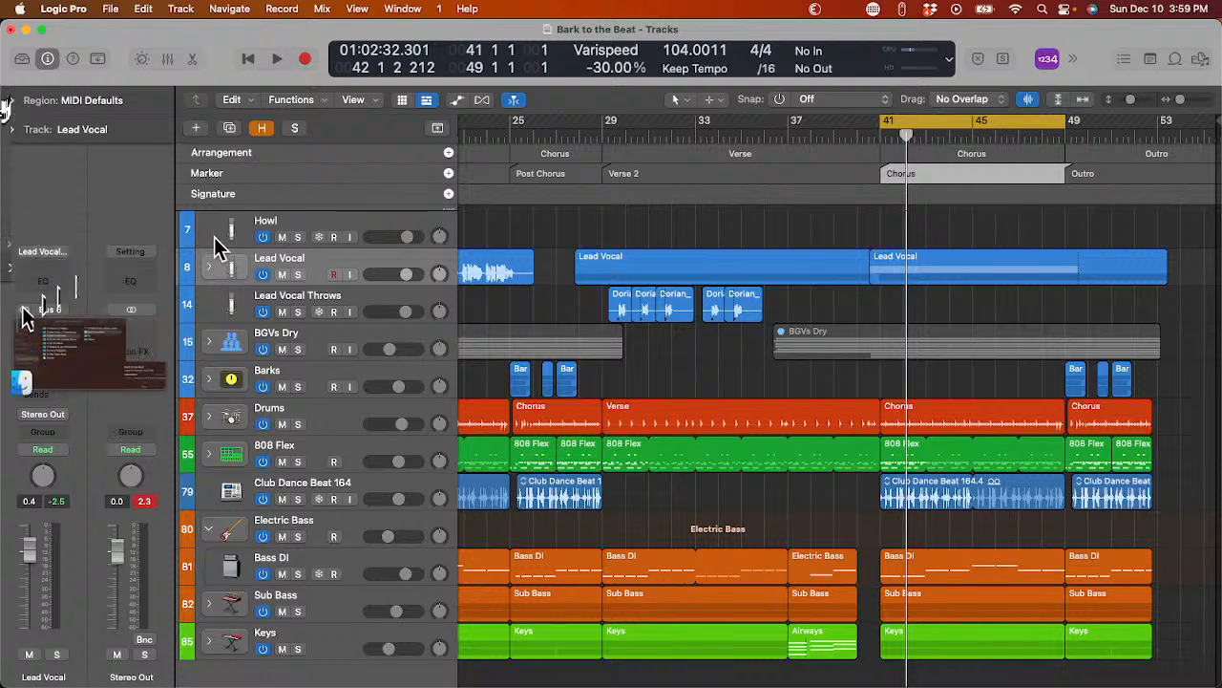
click(132, 256)
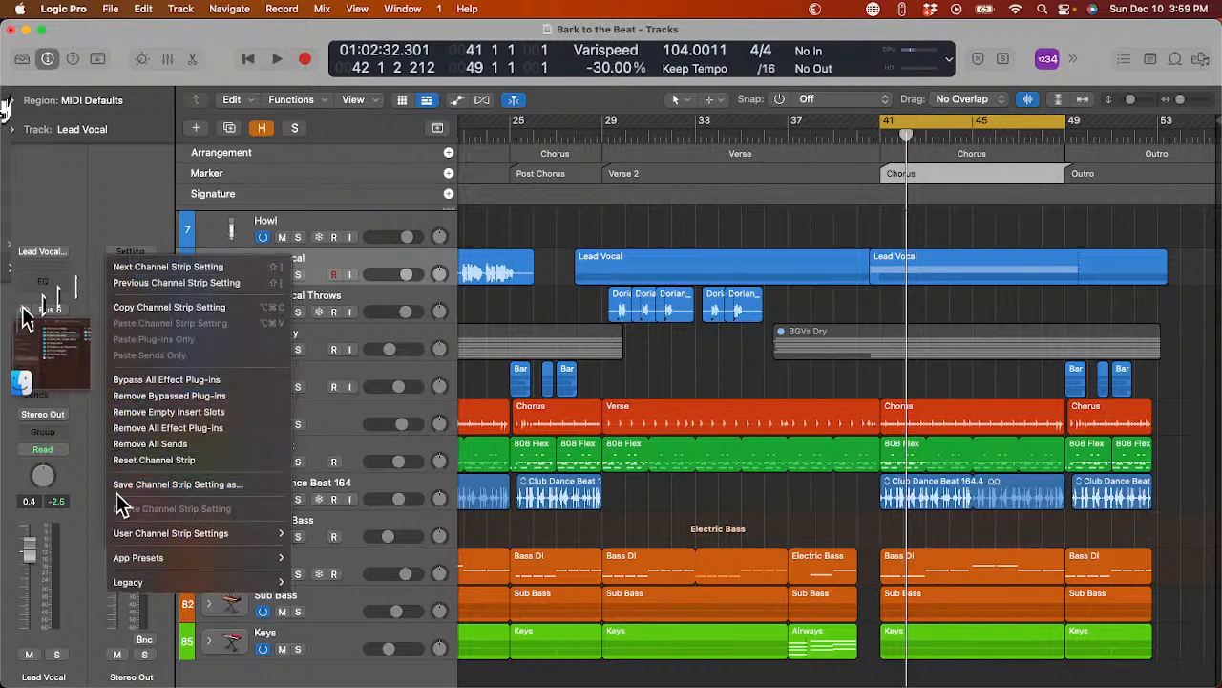
mouse_move(203, 536)
mouse_move(372, 499)
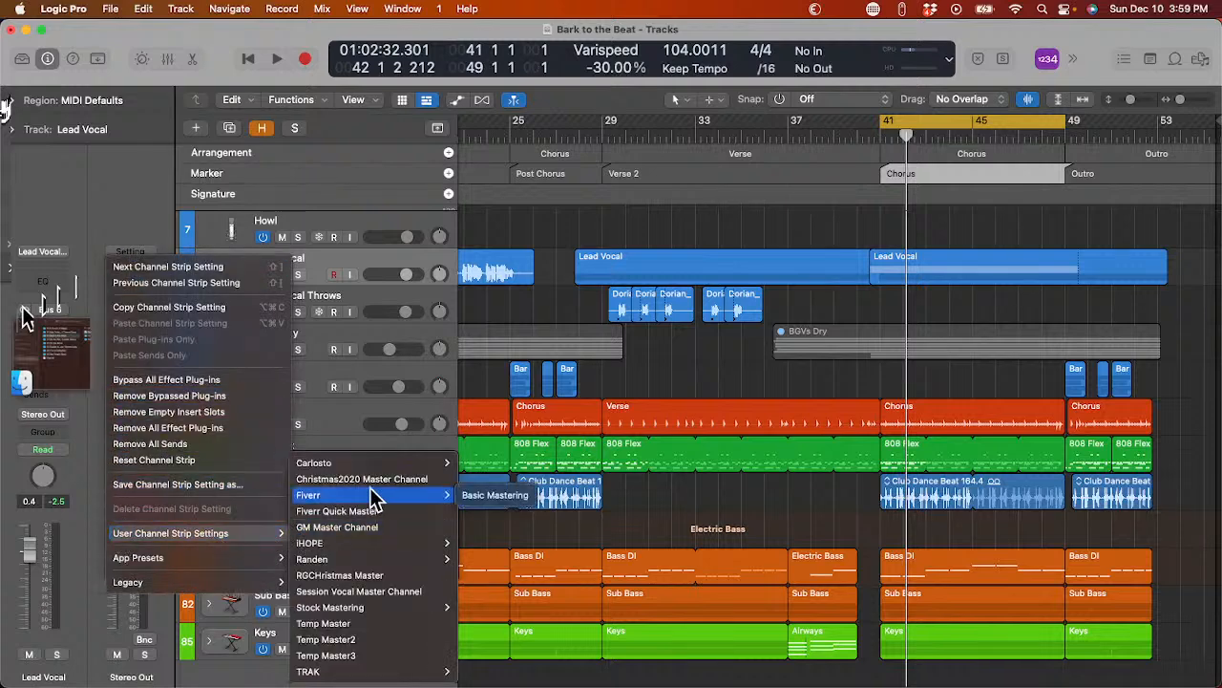
click(482, 501)
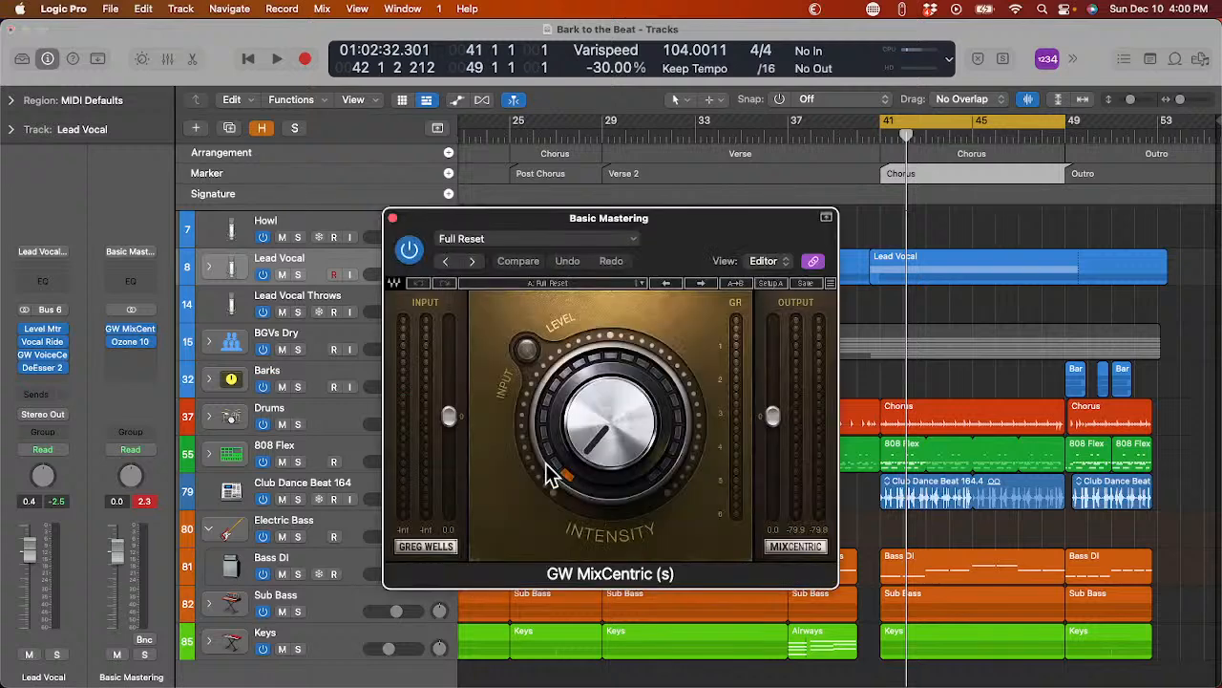
During chorus playback, raise GW MixCentric's intensity to about its midpoint, set its input to -3.4, and close the plug-in.
key(space)
scroll(549, 474, up, 10)
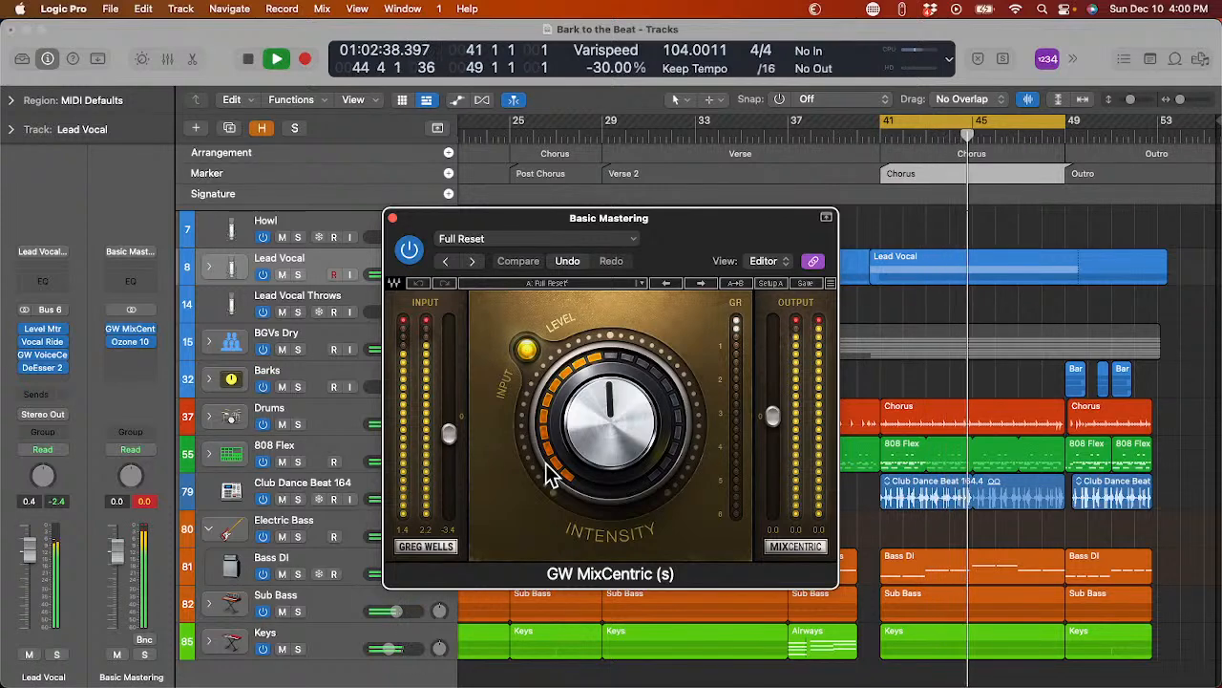
key(super+w)
Run Ozone 10's Master Assistant on the cycled chorus, set its tone target to Pop, and close the plug-in during playback.
key(v)
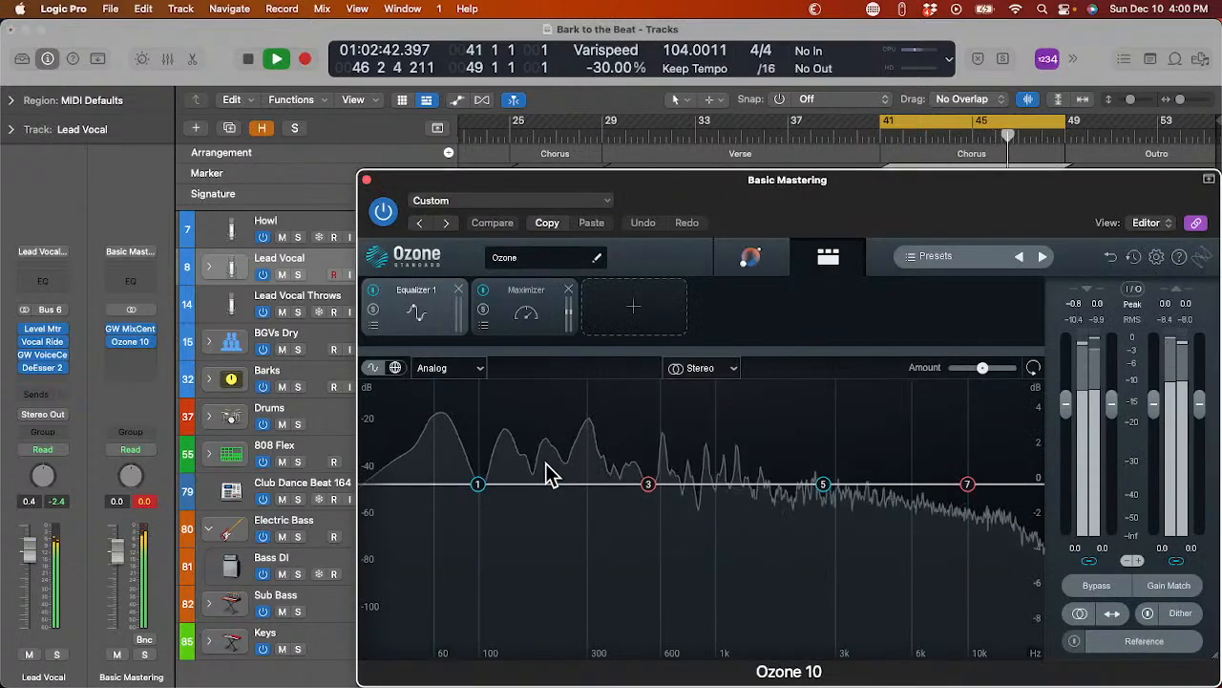
click(768, 260)
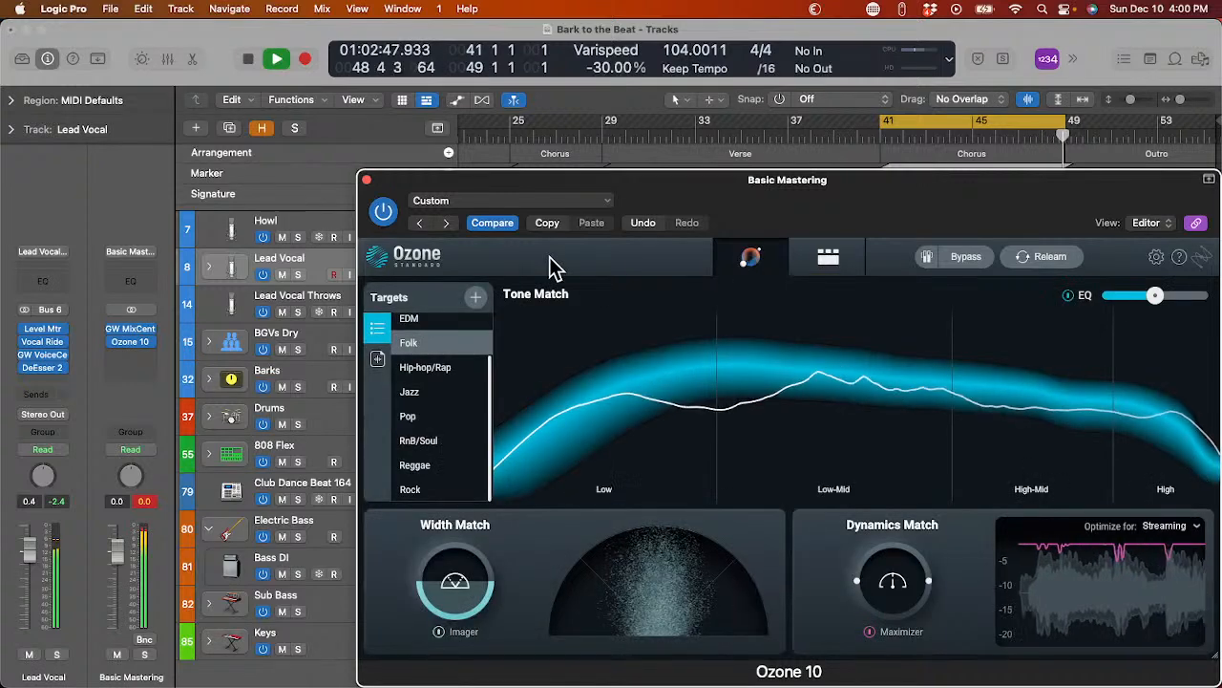
key(space)
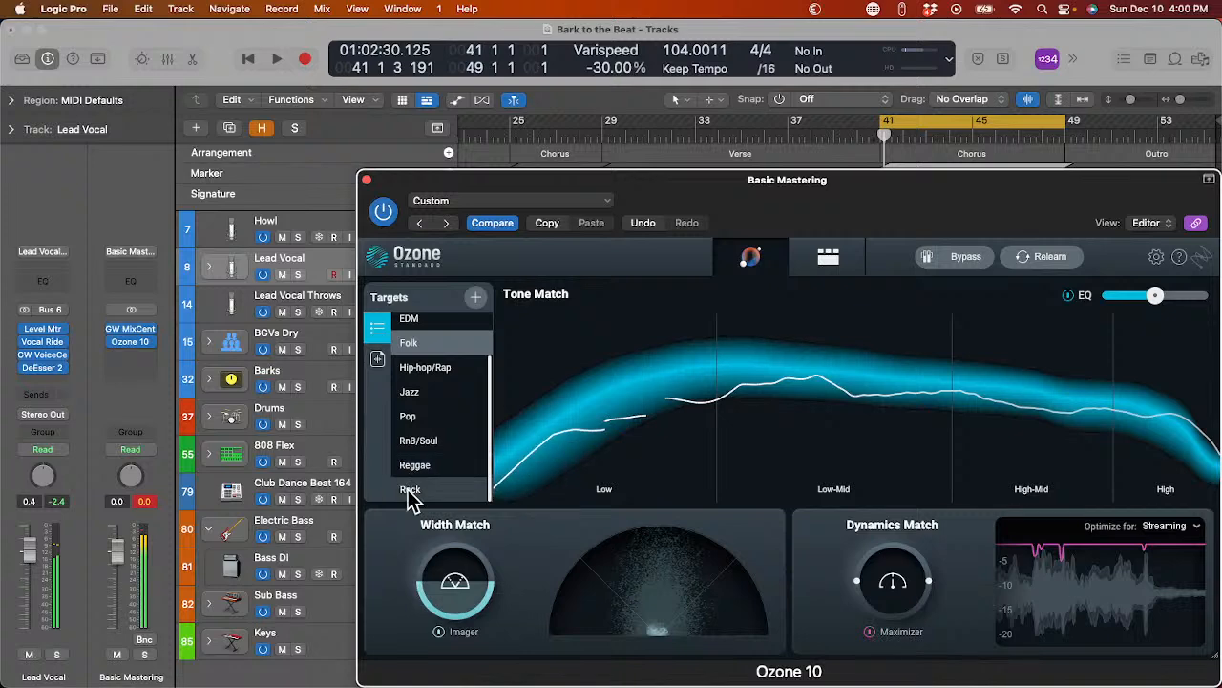
click(421, 422)
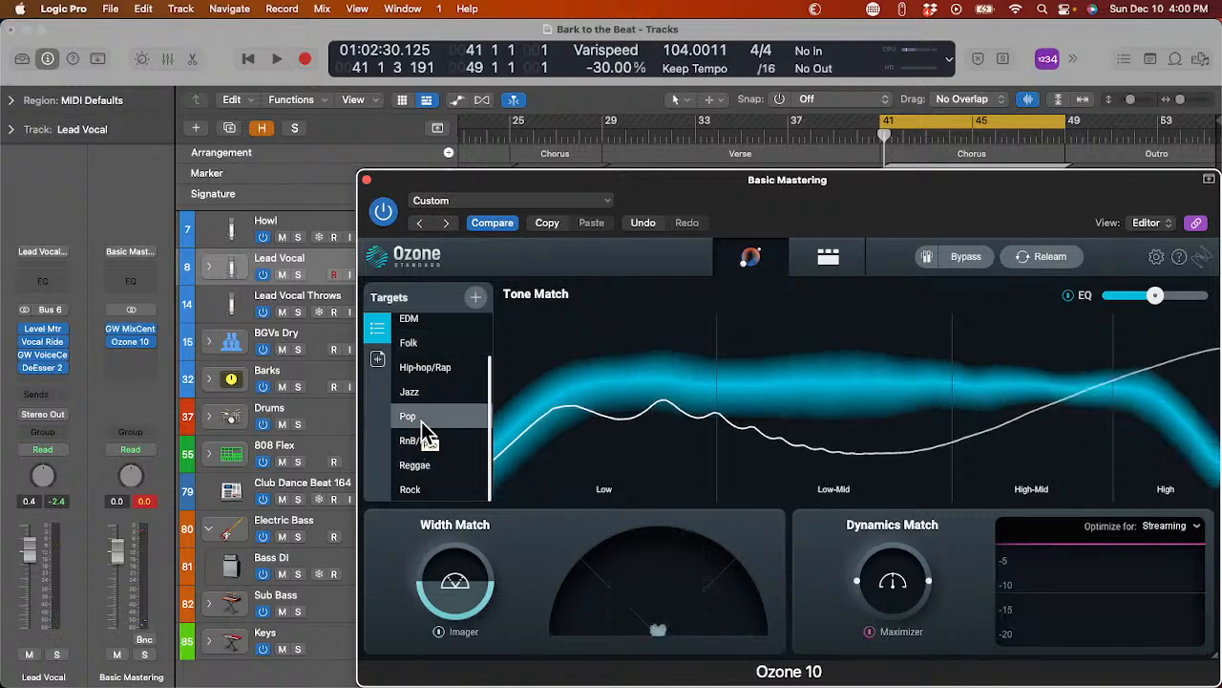
key(space)
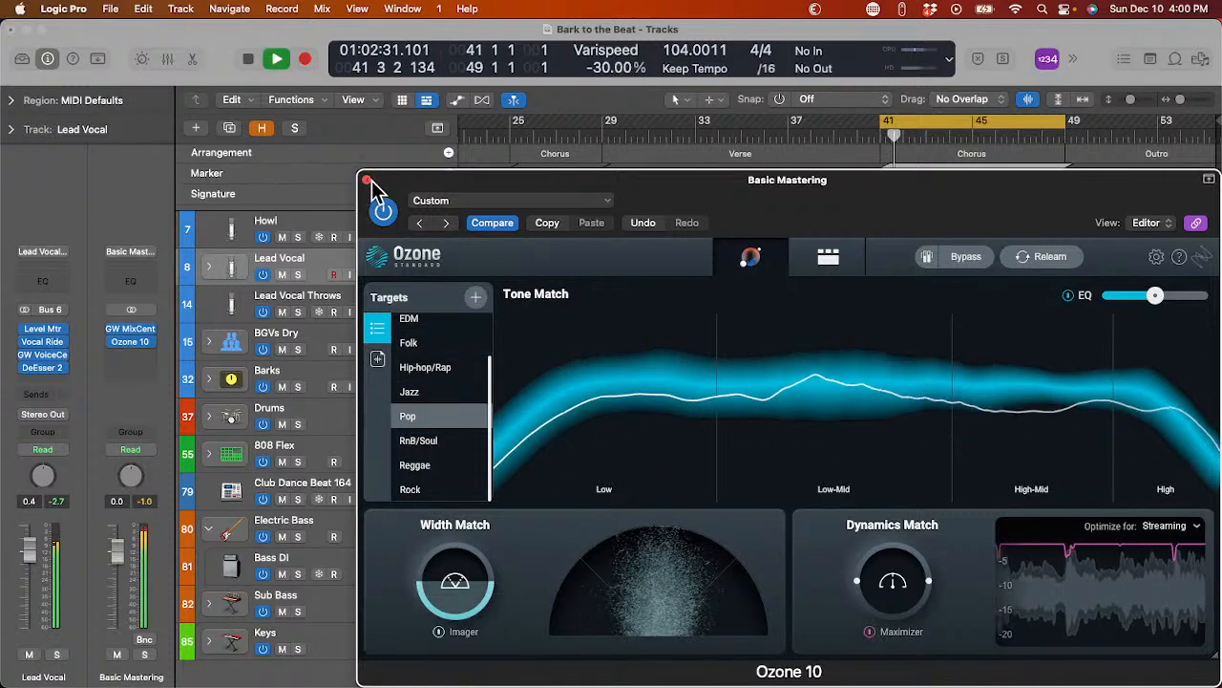
click(366, 180)
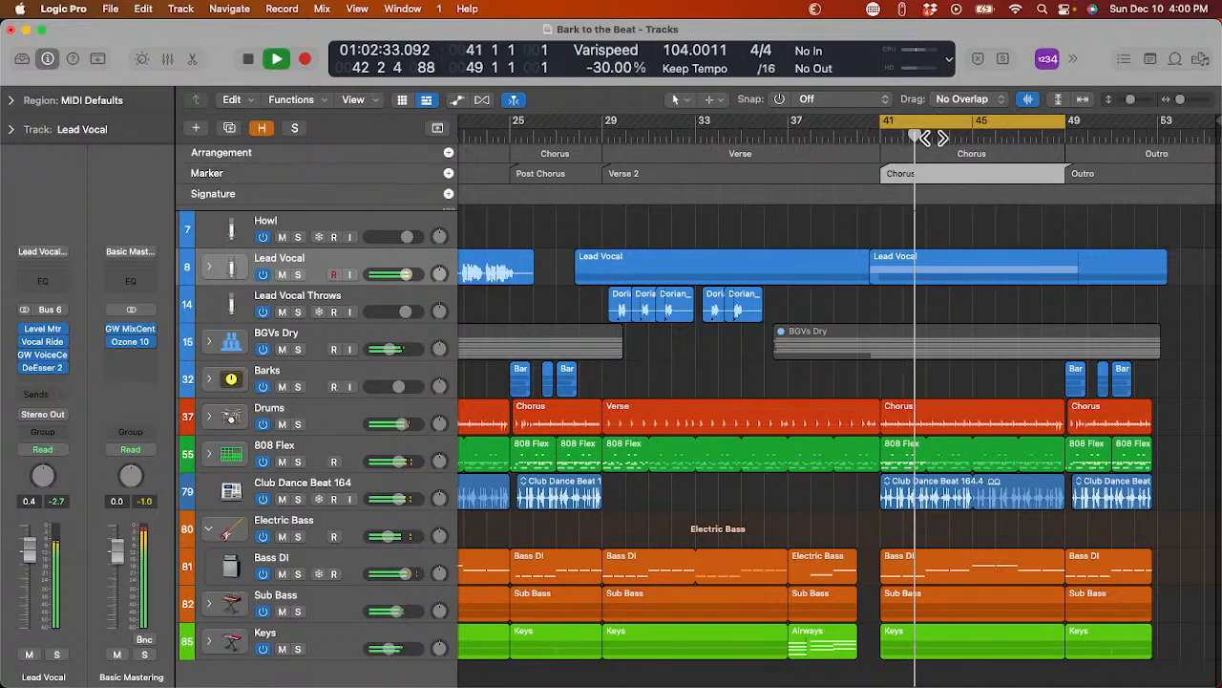
scroll(763, 205, left, 15)
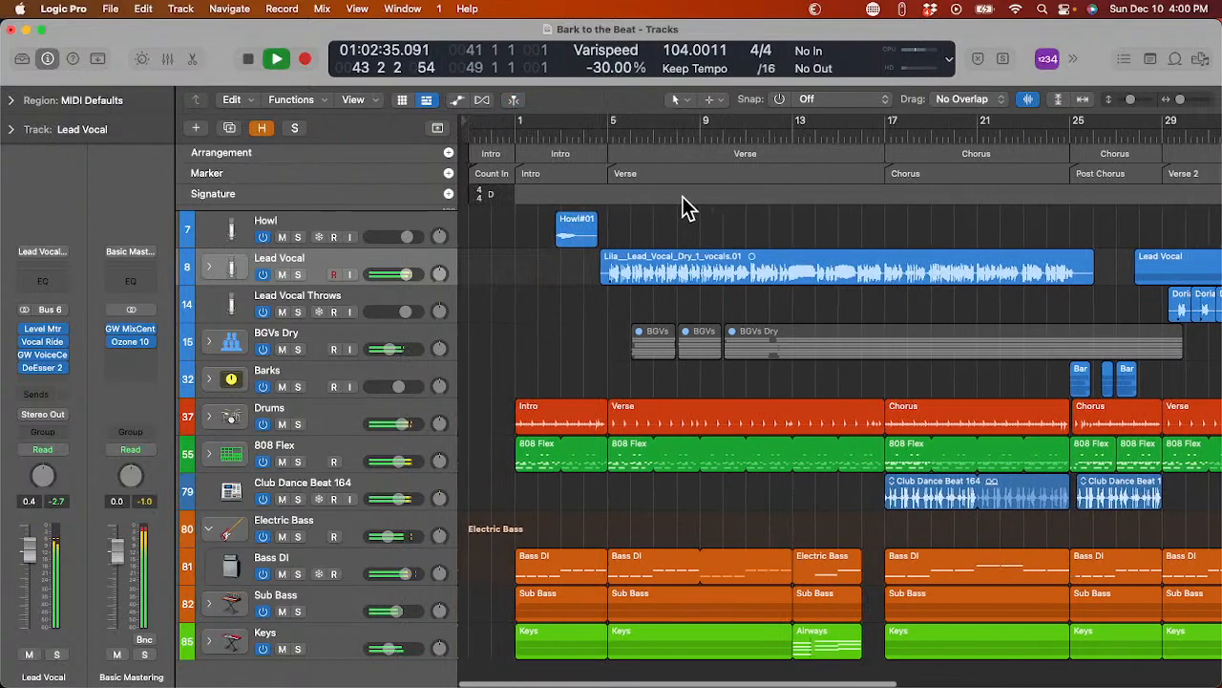
Restart playback from just before bar 1 and slightly lower the Howl track's volume while listening.
key(space)
click(503, 129)
key(space)
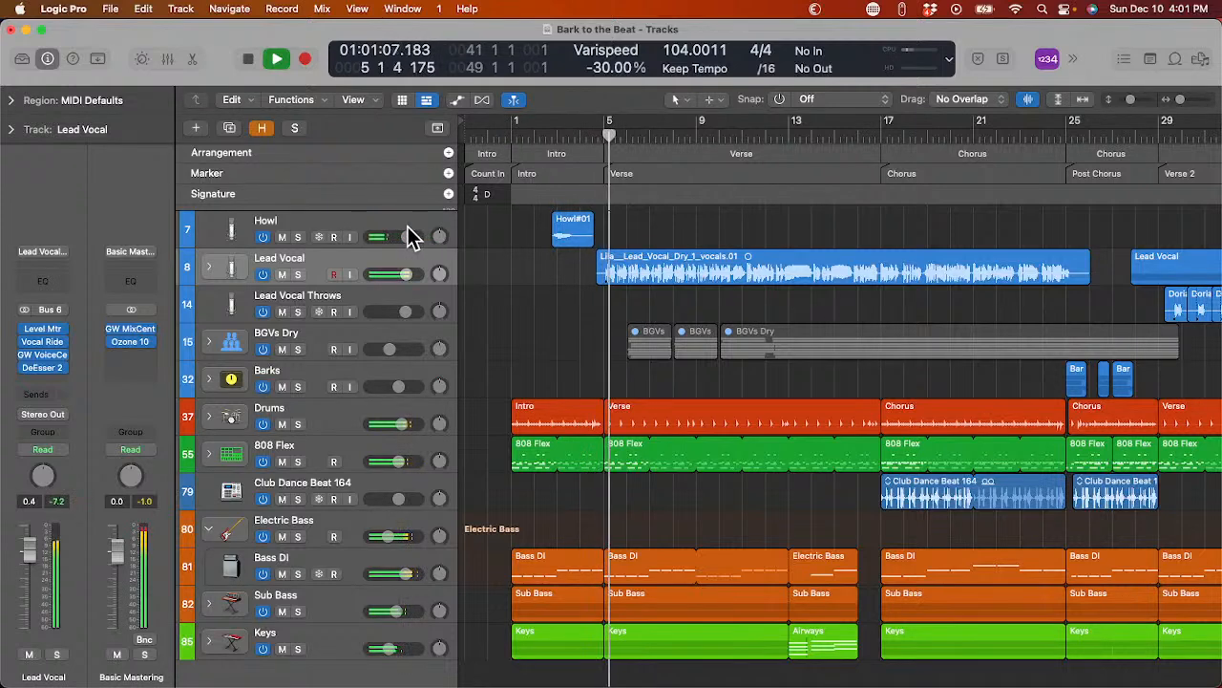
mouse_move(401, 232)
drag(402, 231, 377, 237)
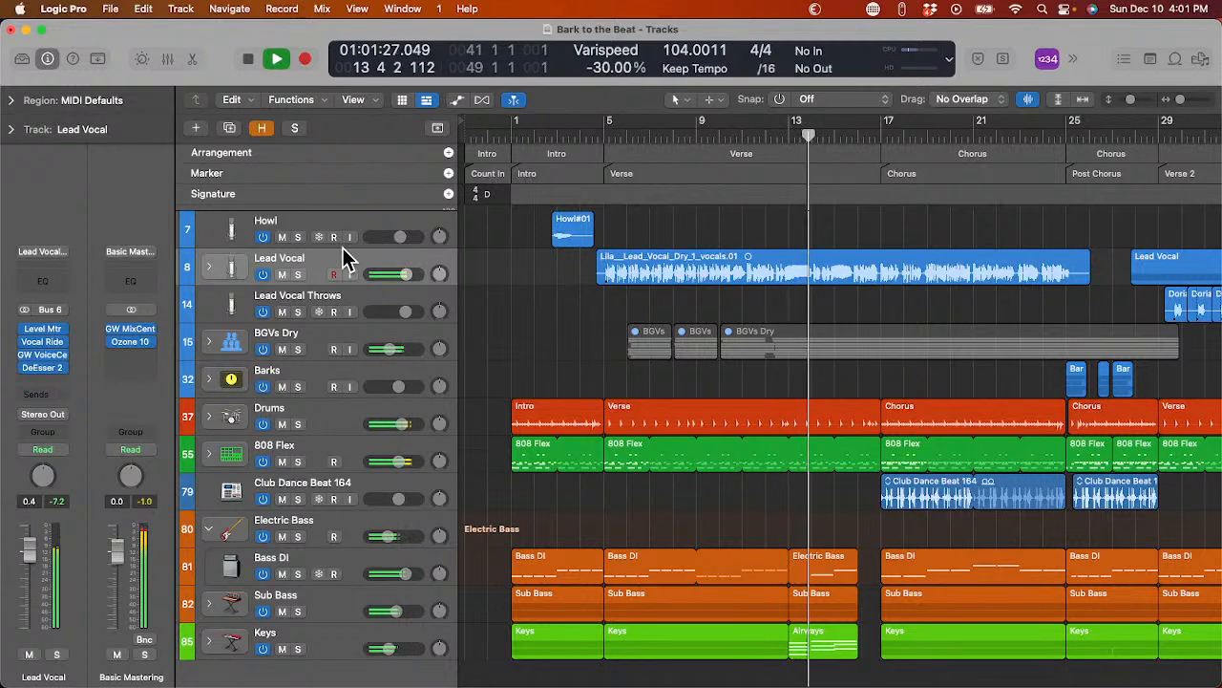
Expand the Lead Vocal stack and insert the Pitch Correction plug-in after SSL Native on Lead Vocal Dry.
click(208, 266)
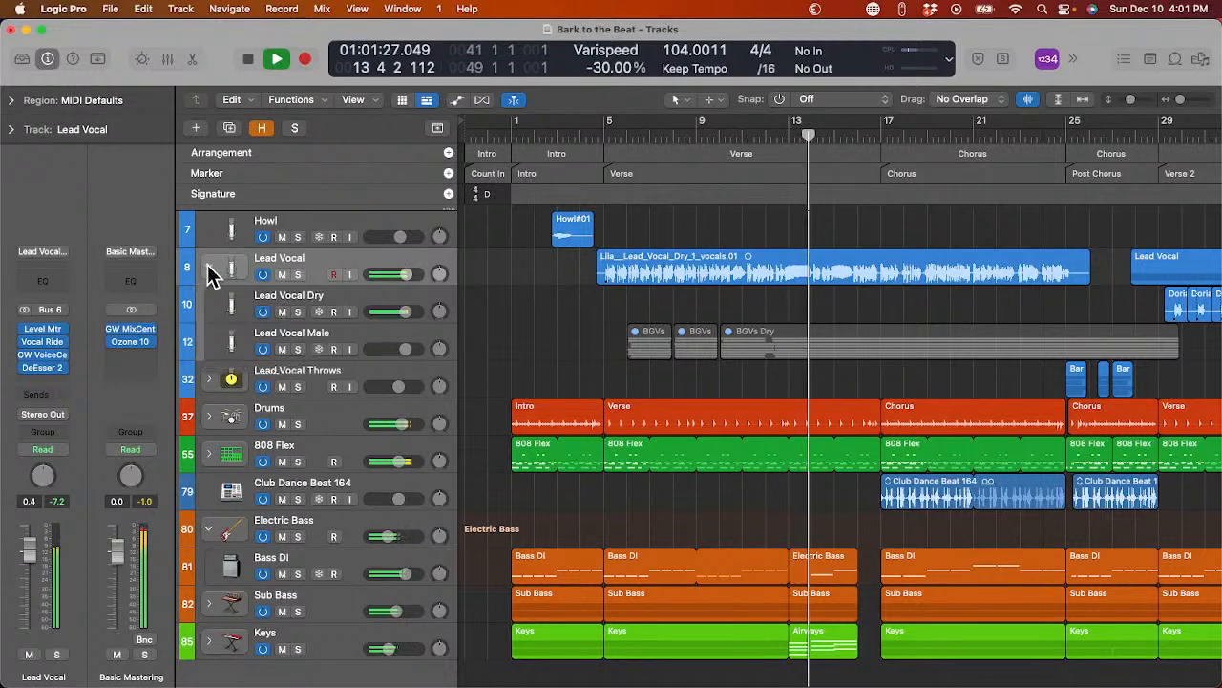
click(214, 313)
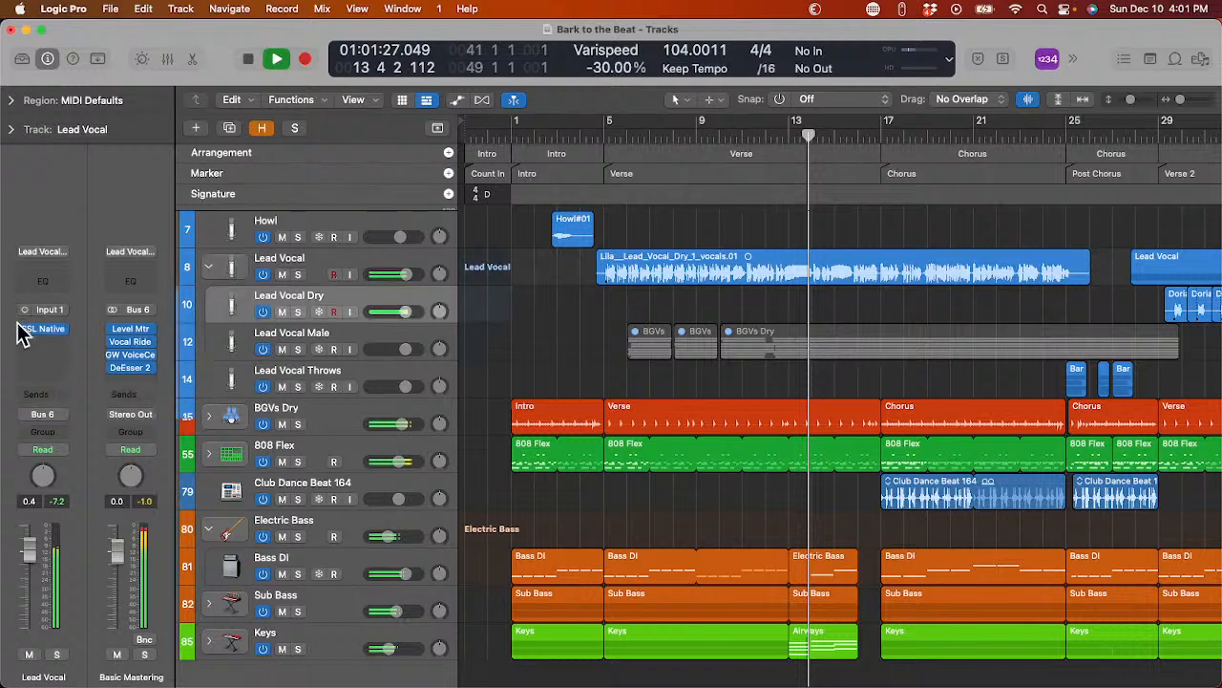
click(28, 346)
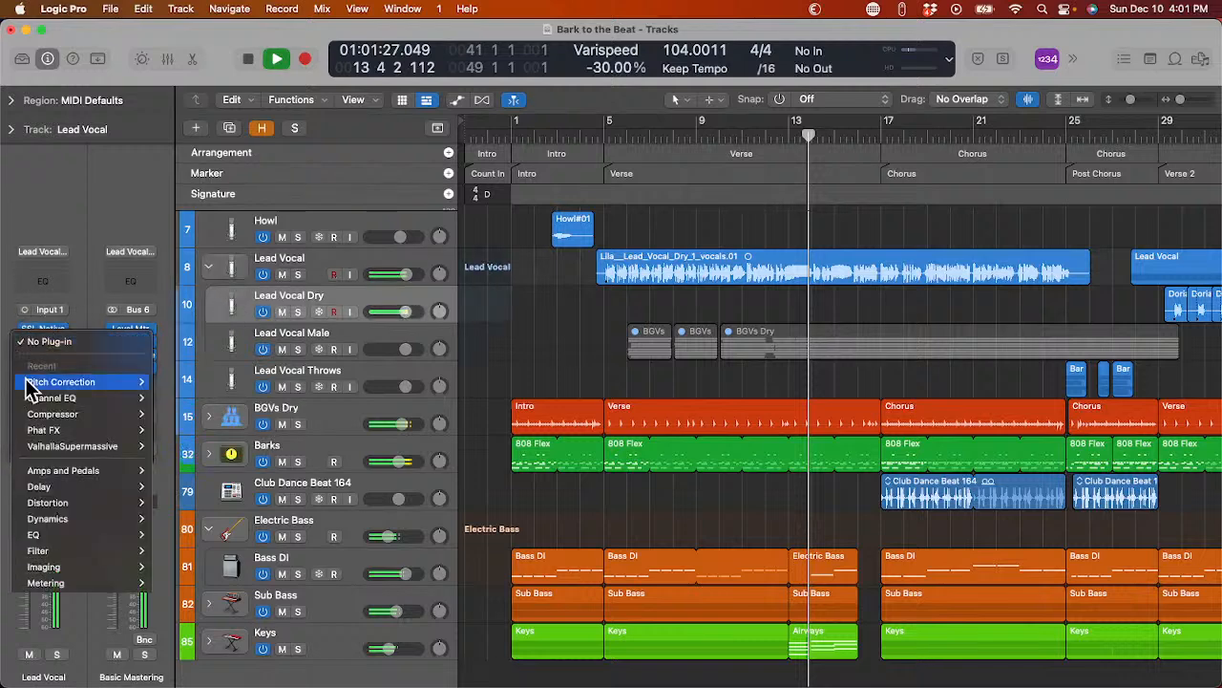
click(166, 383)
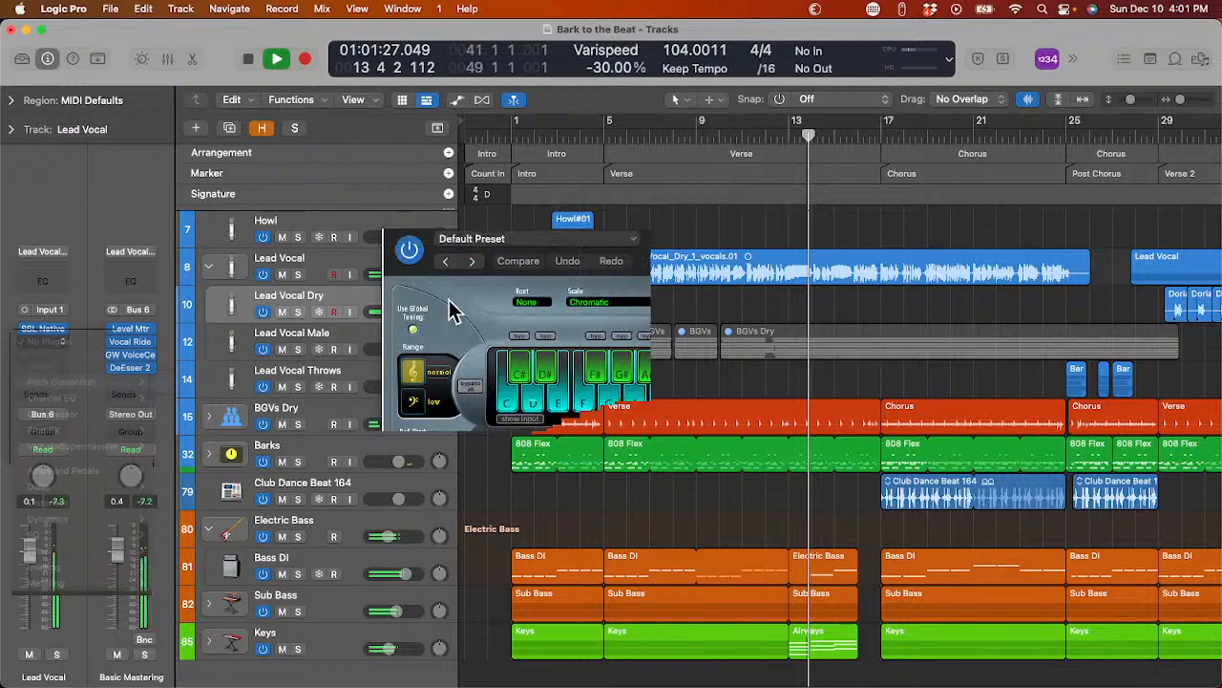
Set Pitch Correction to the Major Scale with root D#/Eb on Lead Vocal Dry, and close the plug-in.
click(598, 301)
click(602, 321)
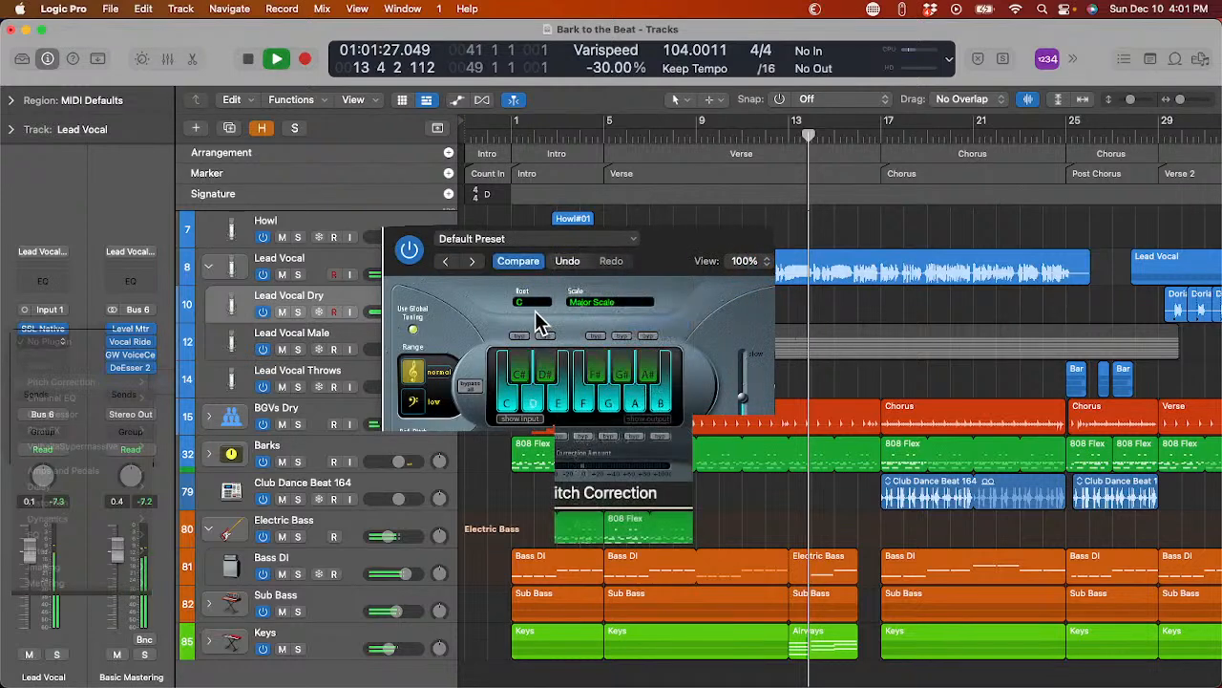
click(528, 304)
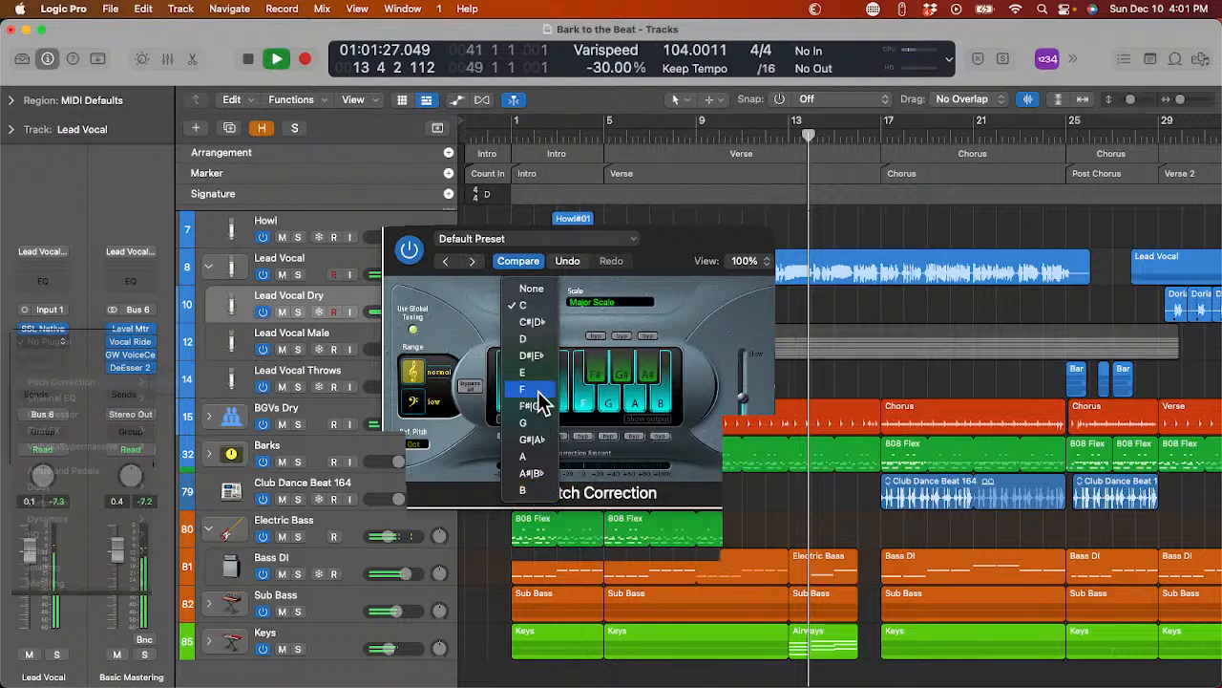
click(532, 356)
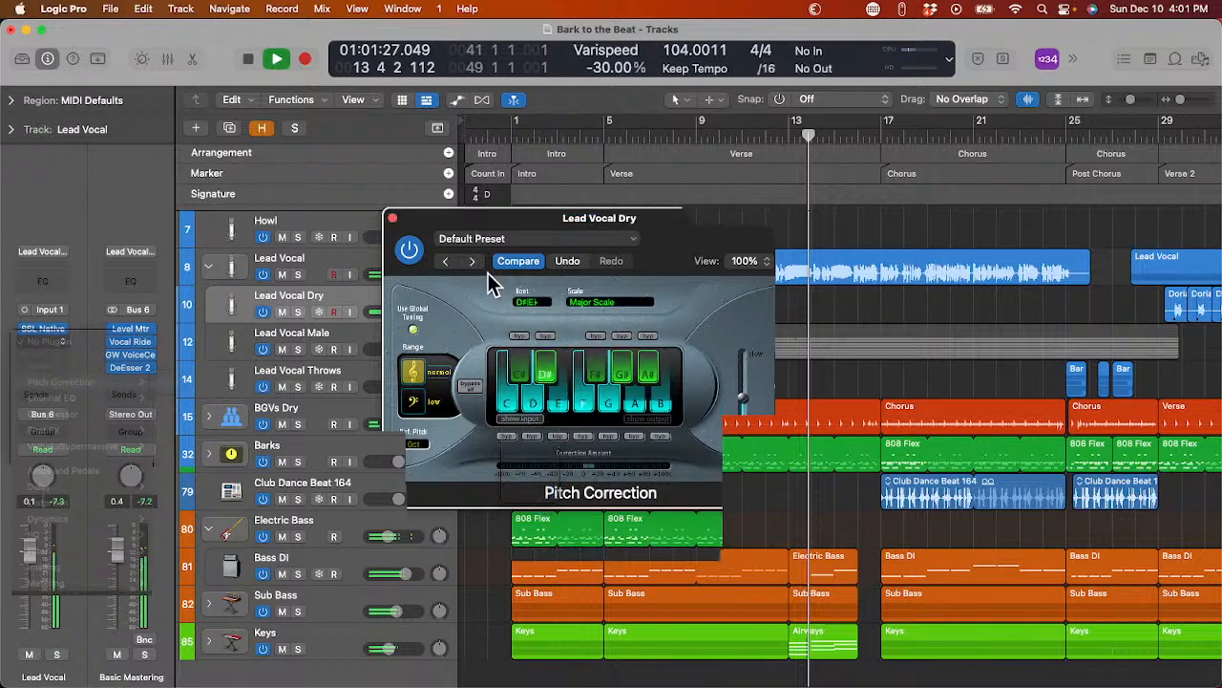
click(392, 219)
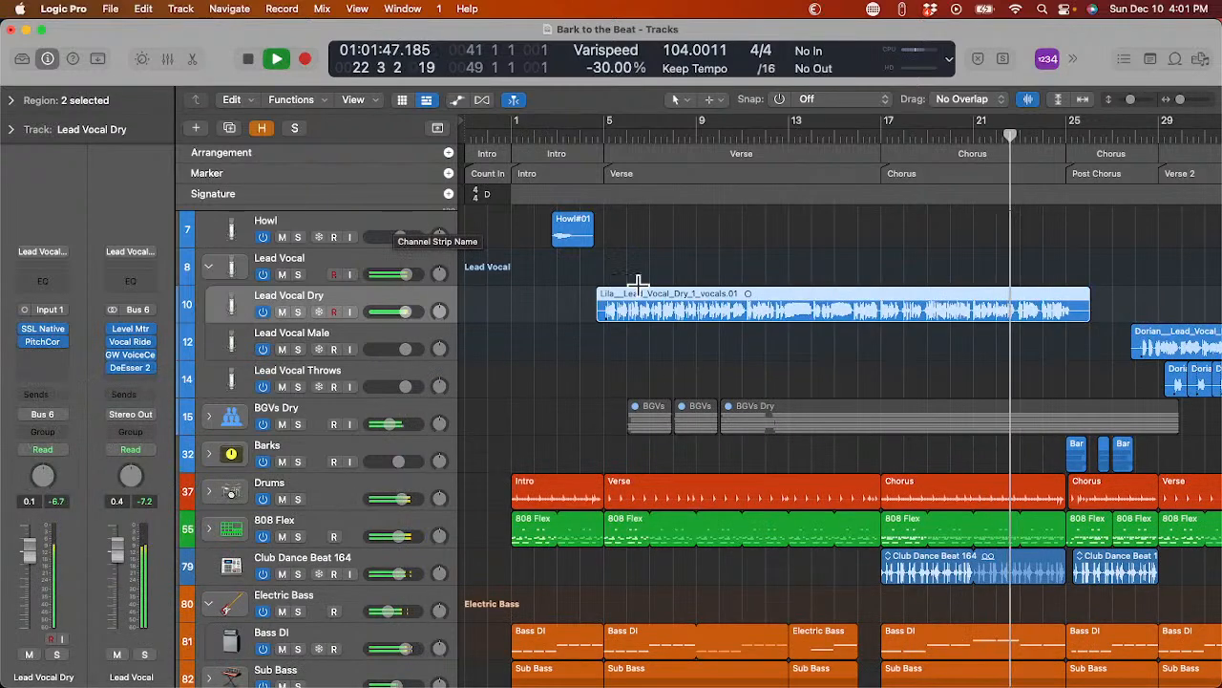
During playback, collapse the Lead Vocal stack, select BGVs Dry, and check its GW VoiceCentric plug-in before closing it.
scroll(638, 283, right, 10)
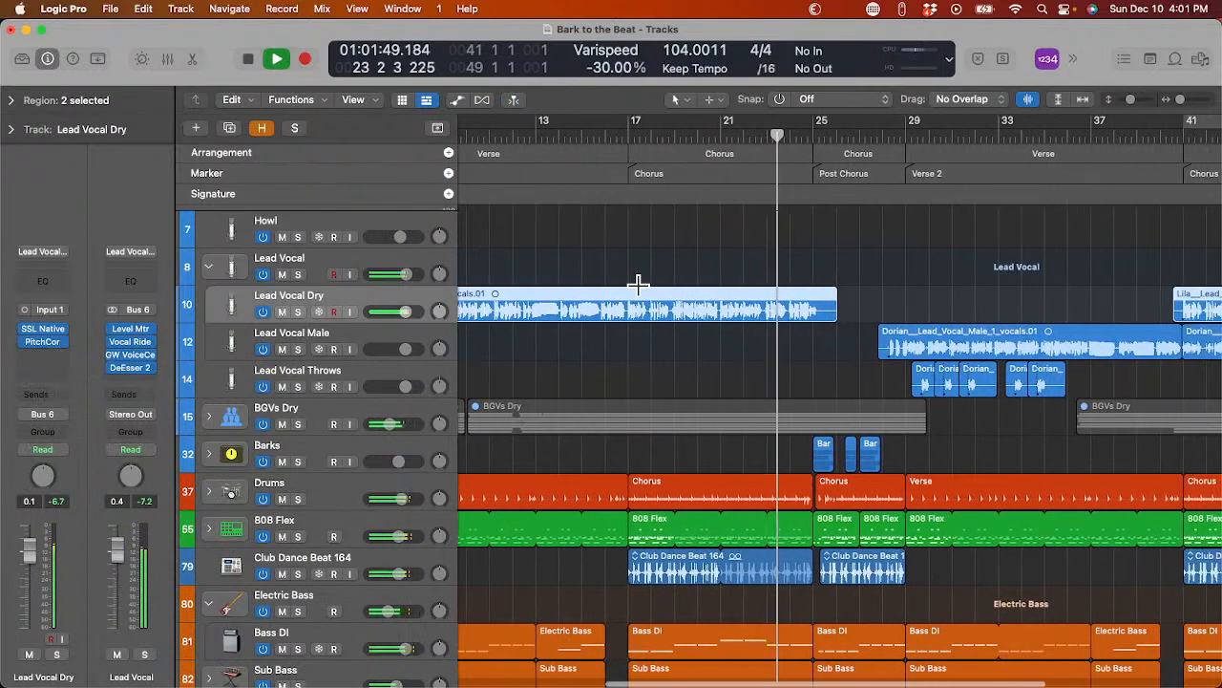
scroll(637, 283, right, 3)
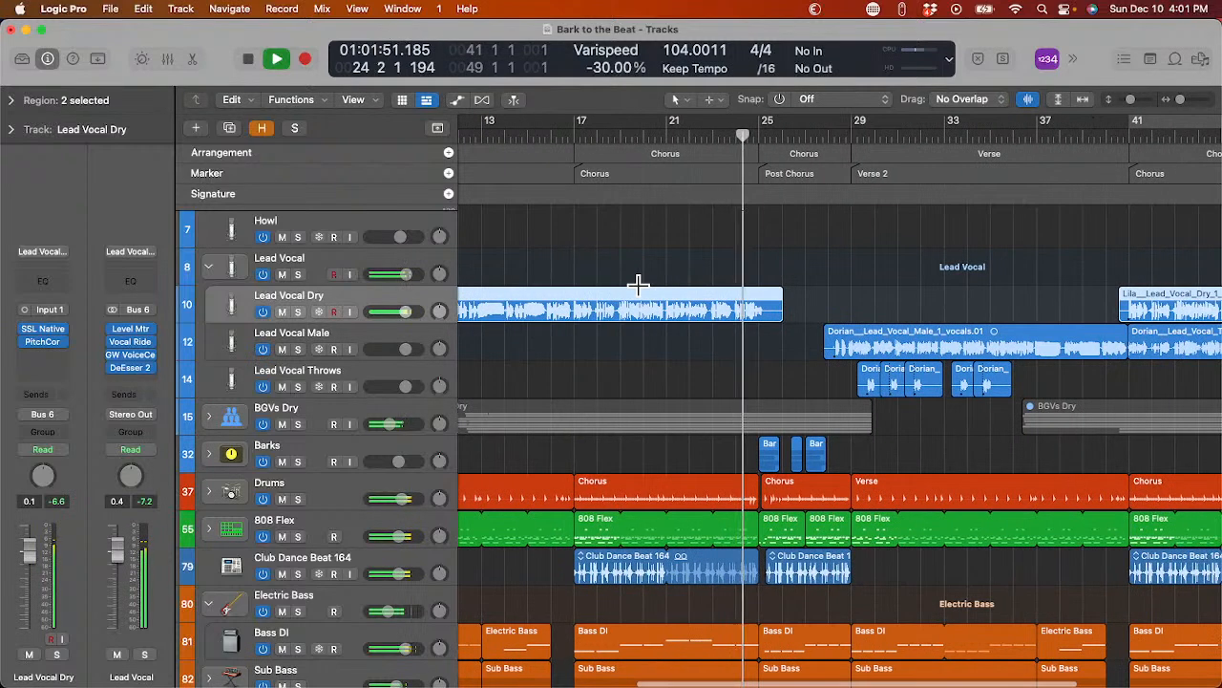
scroll(638, 284, right, 1)
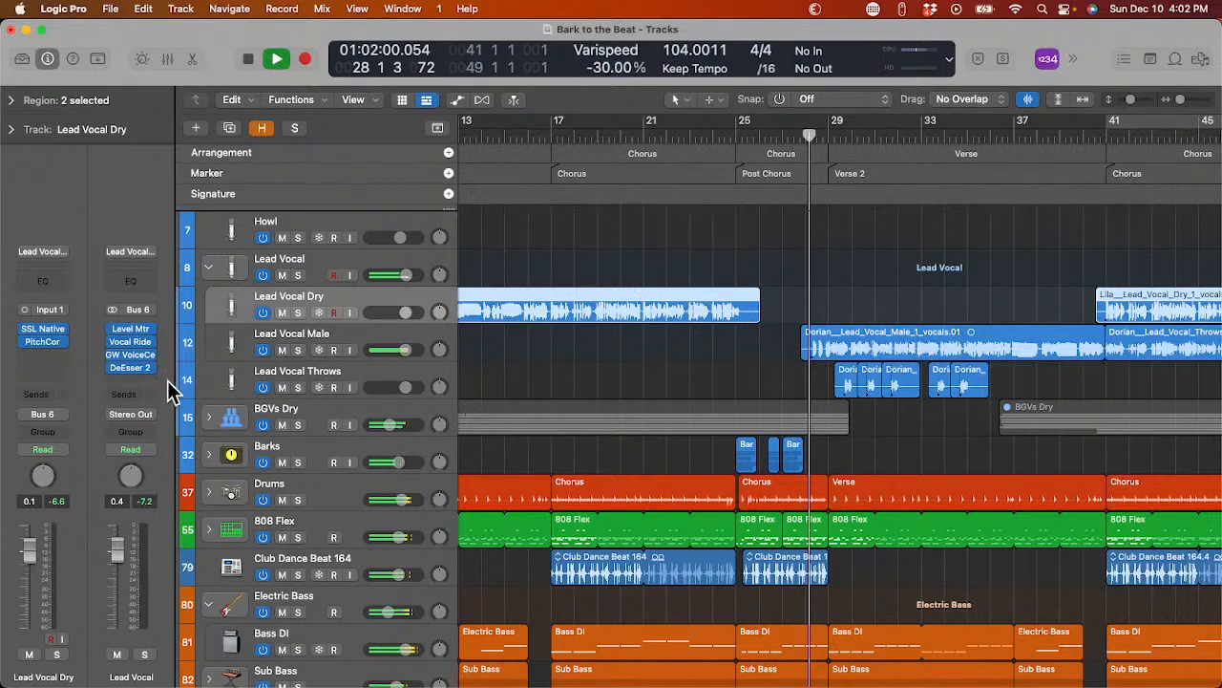
click(210, 270)
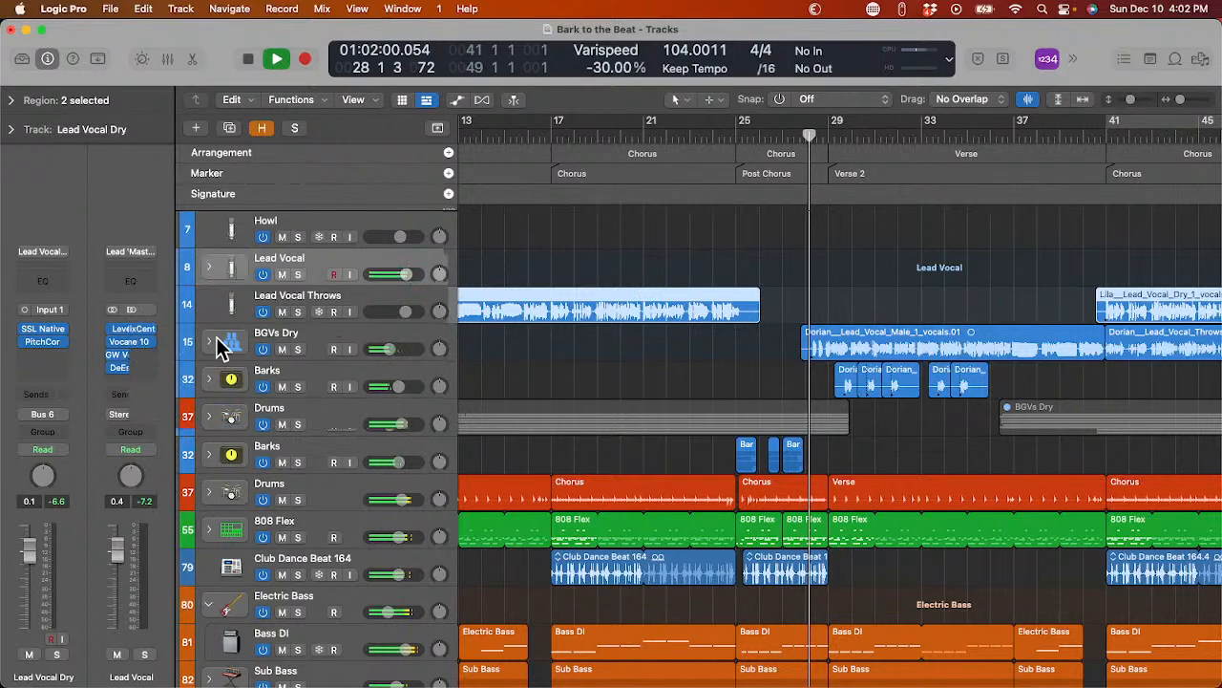
click(245, 334)
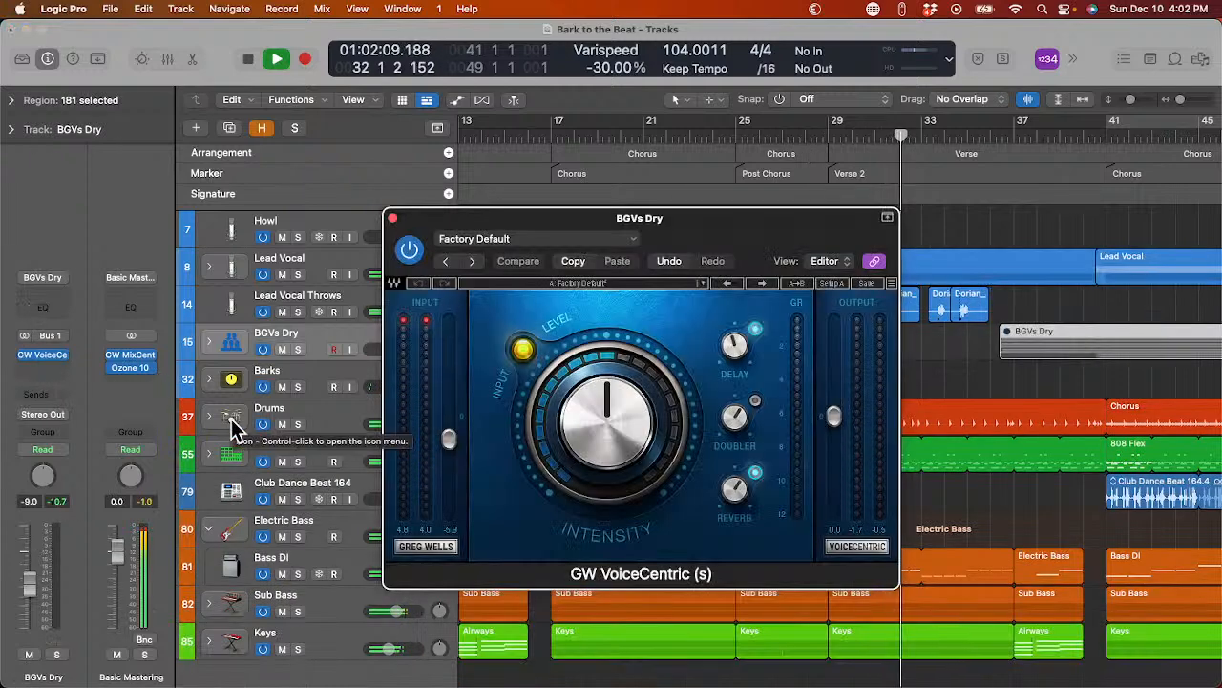
click(392, 218)
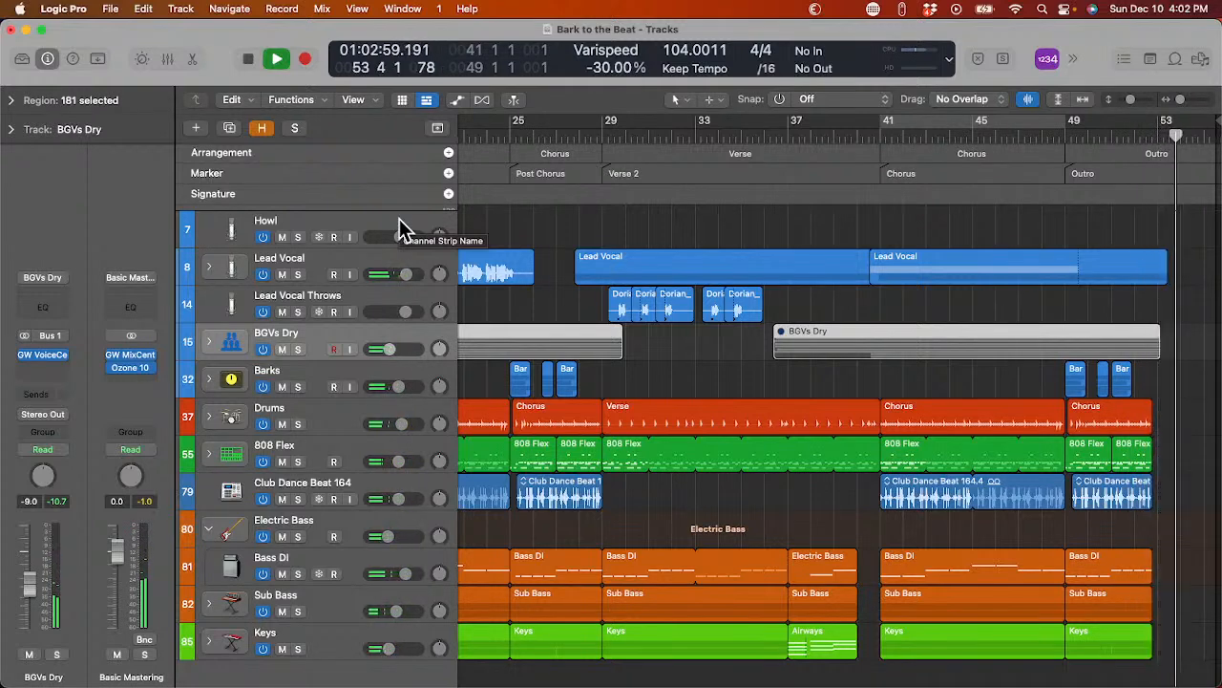
Stop playback, set the cycle range over the whole song from just before bar 1 to about bar 55, and briefly play its start.
key(space)
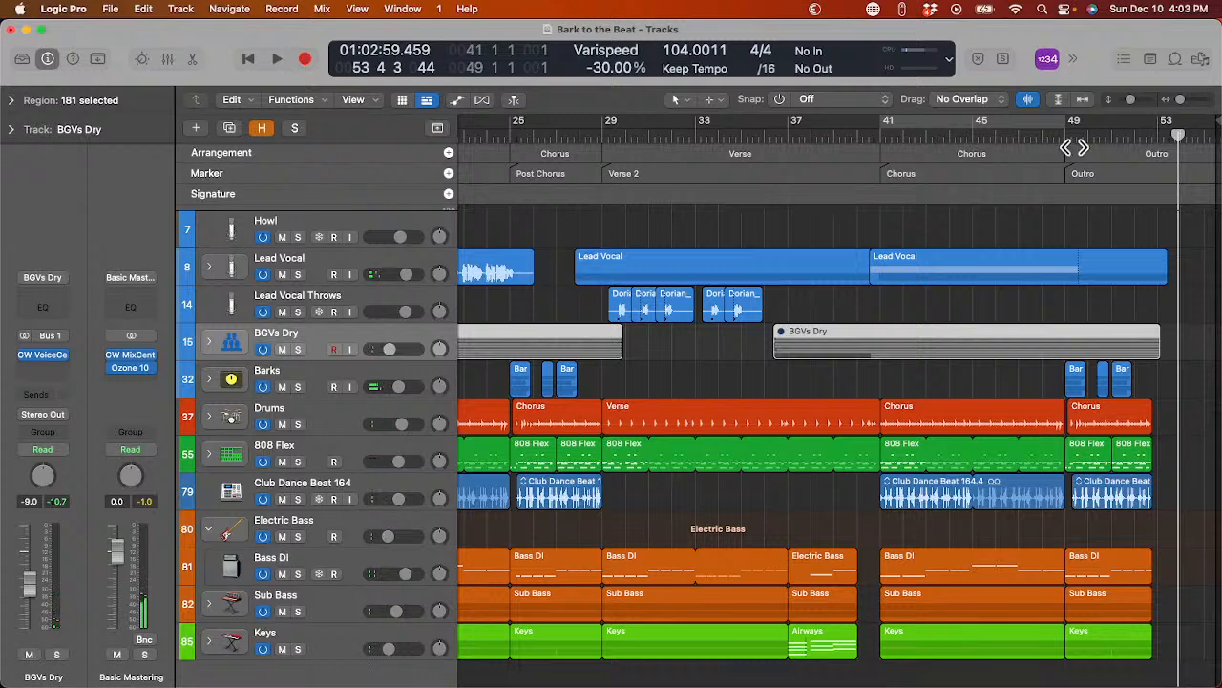
drag(1081, 124, 1213, 124)
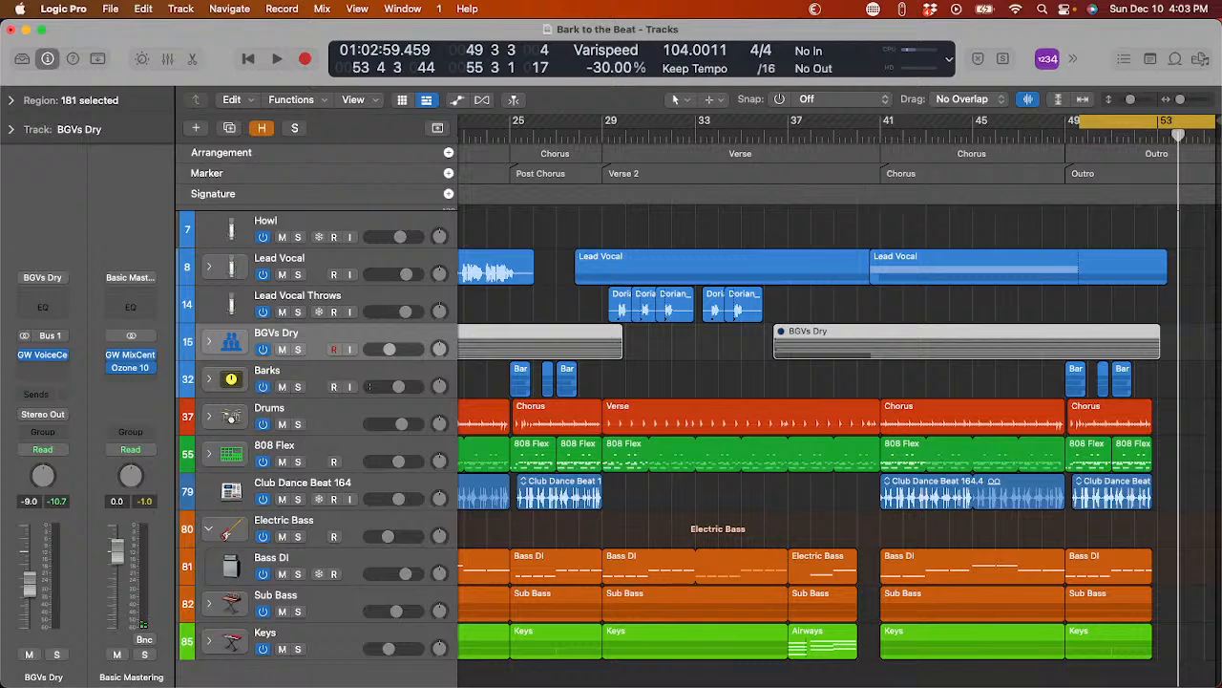
drag(1079, 129, 498, 172)
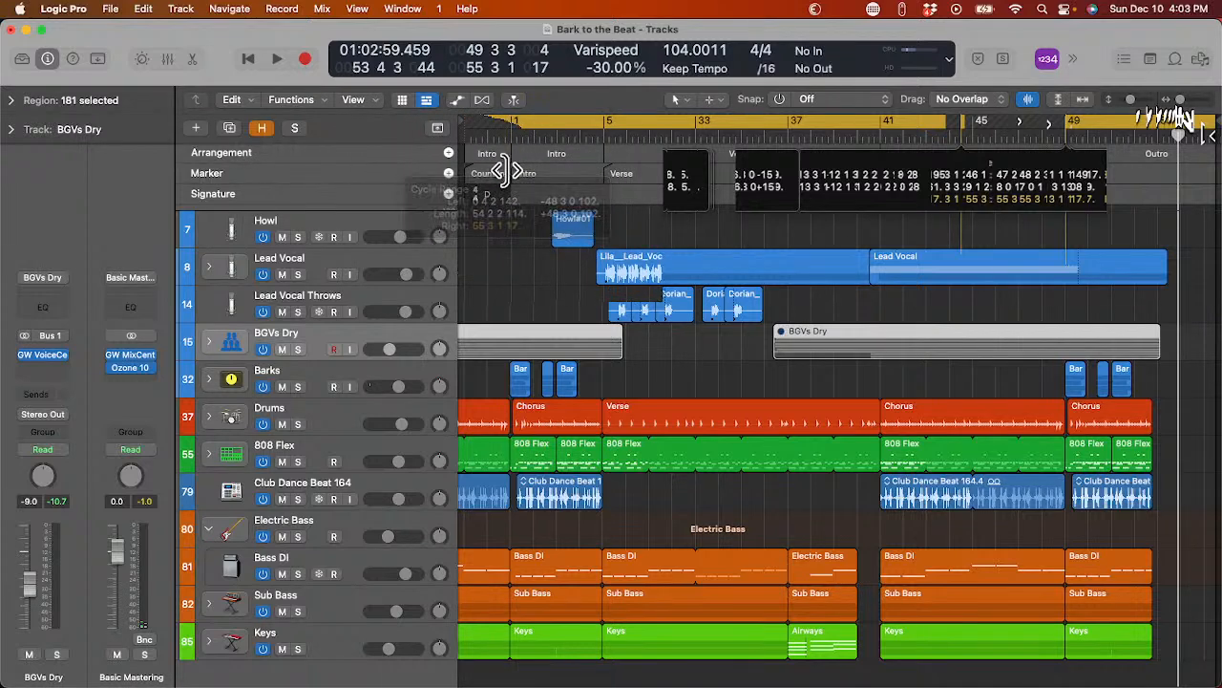
key(space)
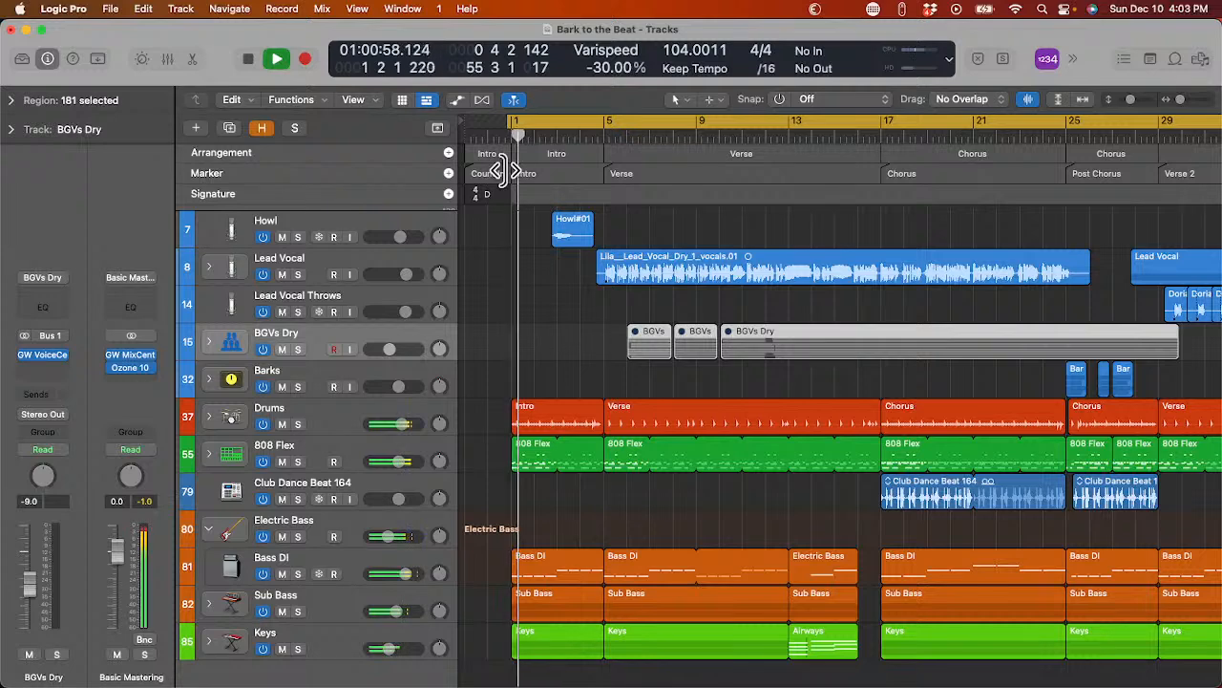
key(space)
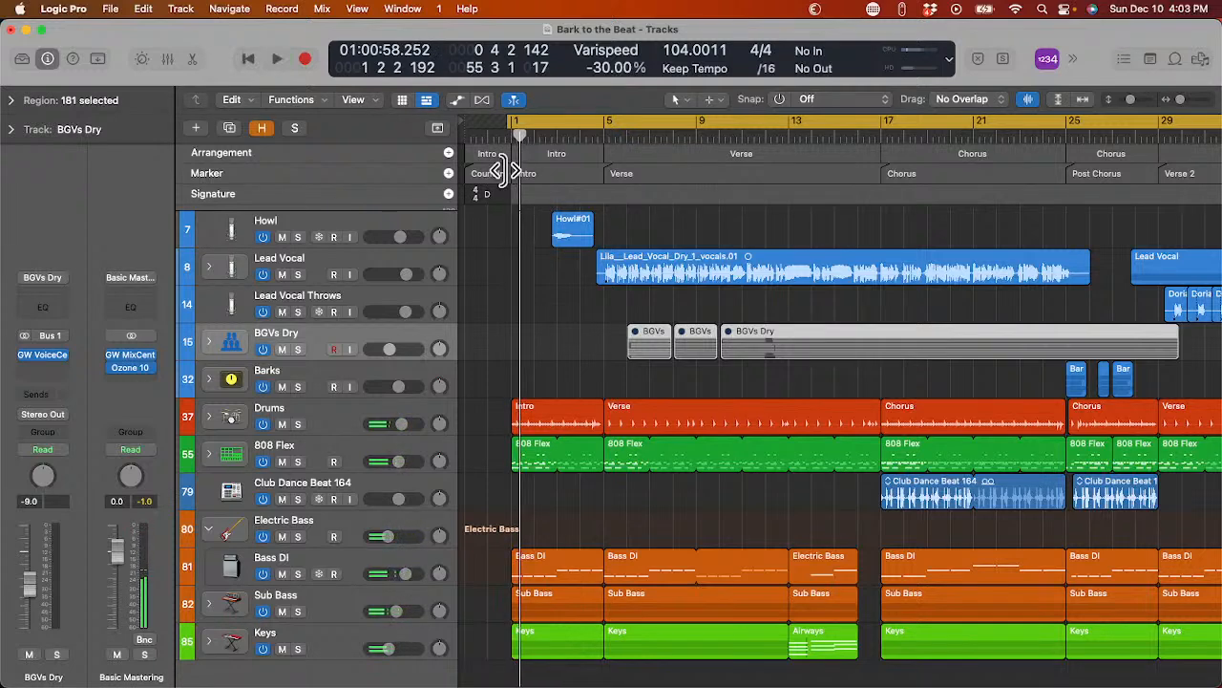
Bounce the song offline as PCM, MP3 and M4A files named Bark to the Beat into its song folder within the December folder.
key(super+b)
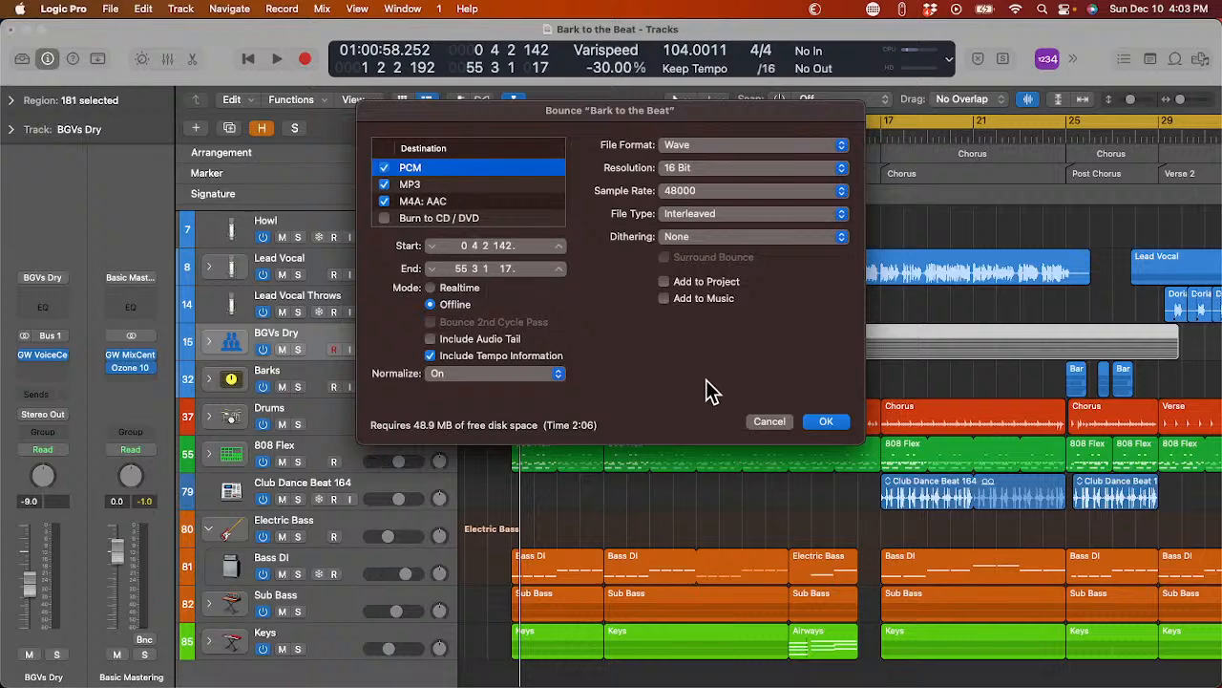
click(825, 423)
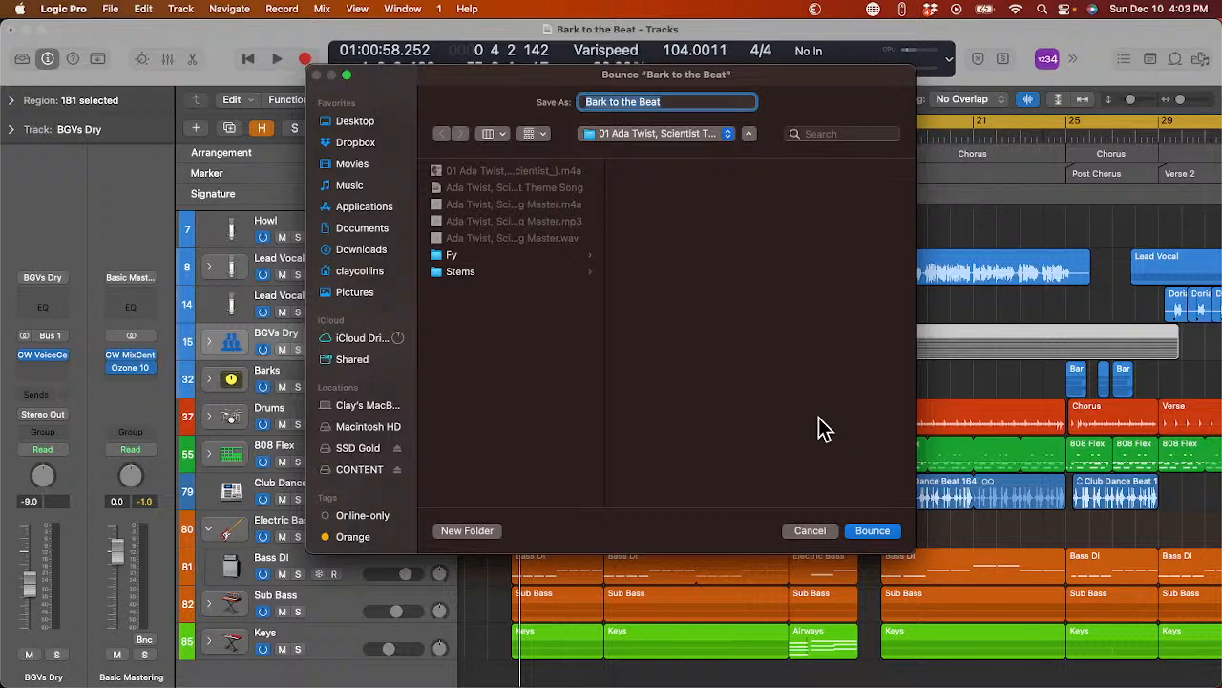
click(655, 144)
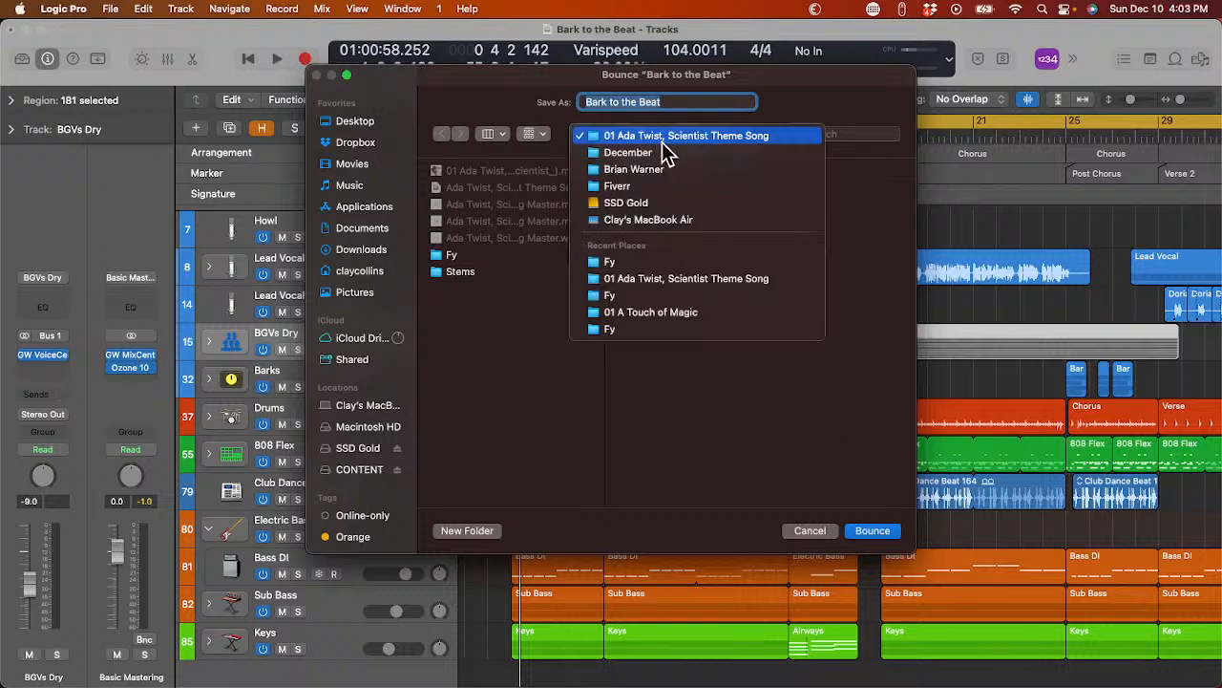
click(661, 149)
click(800, 205)
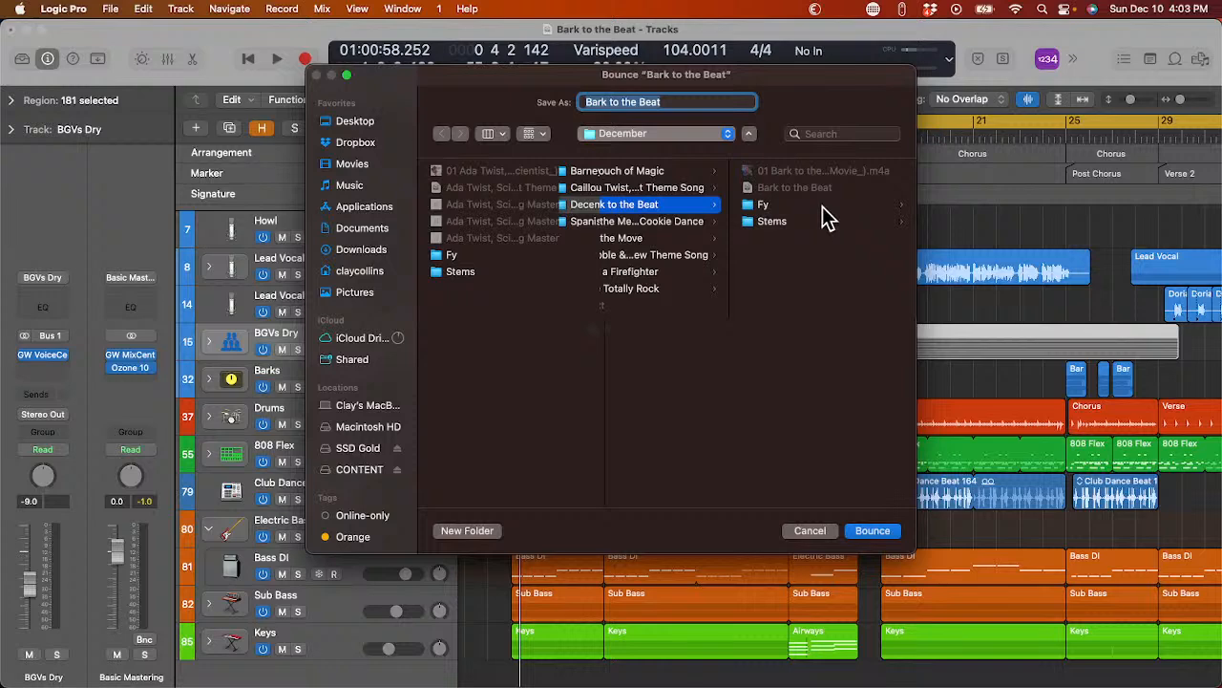
key(Return)
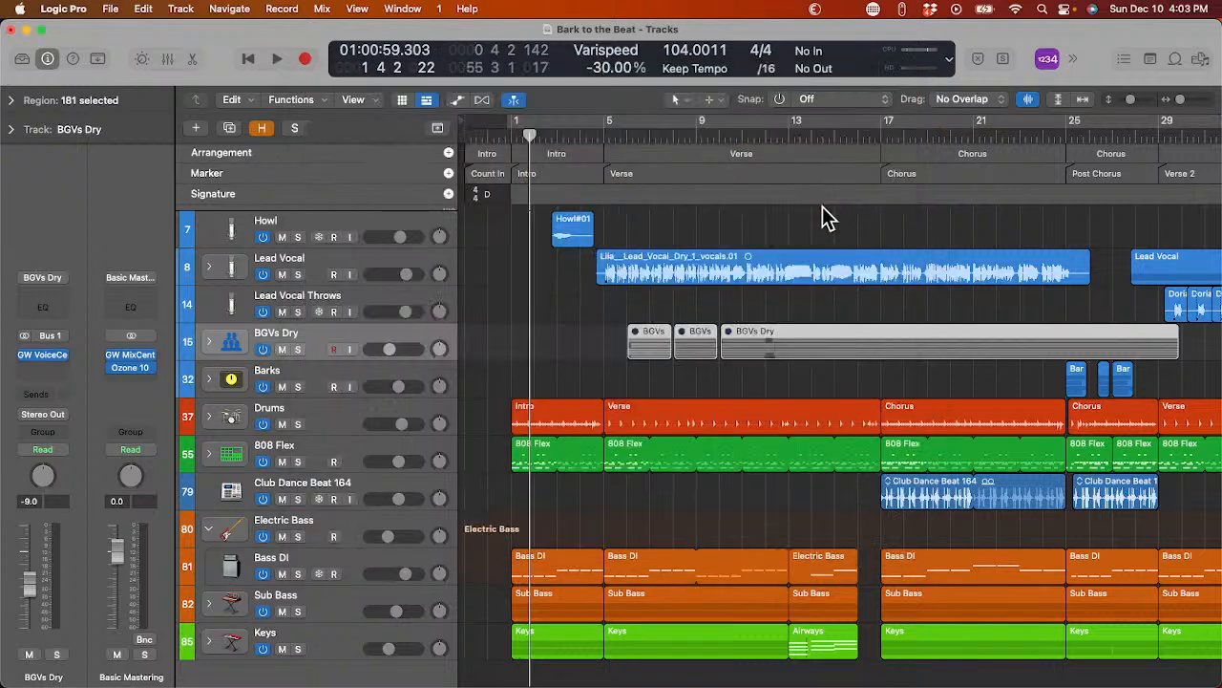